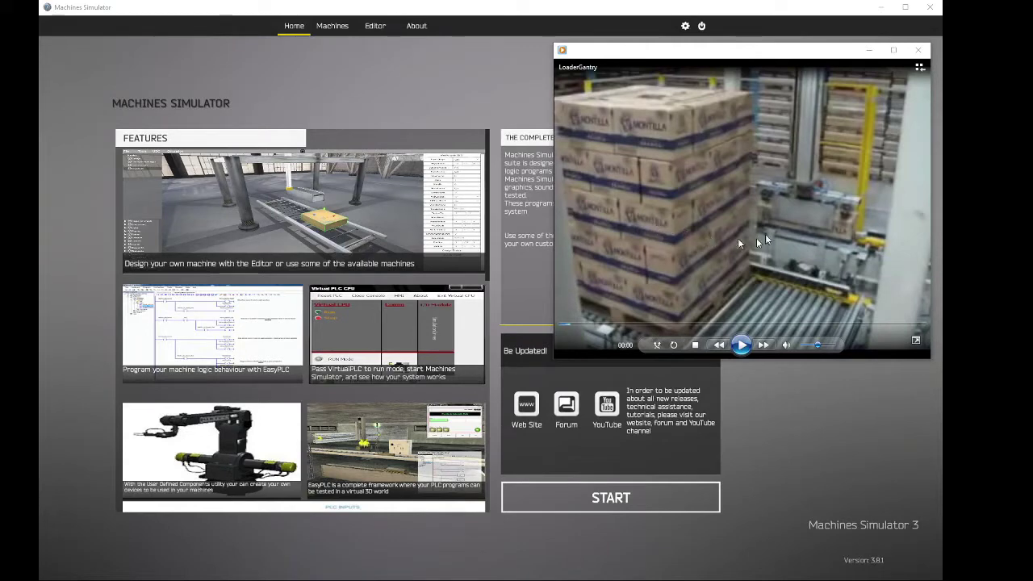
# Step: Watch the LoaderGantry reference video of the palletizing cell up to about 01:25 and move its window aside
pyautogui.click(740, 345)
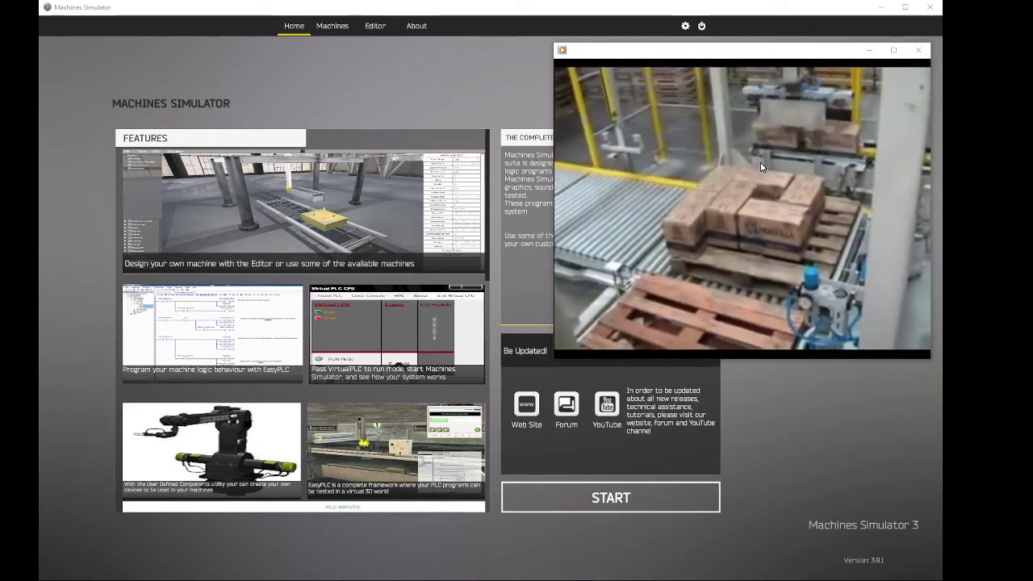
pyautogui.moveTo(758, 184)
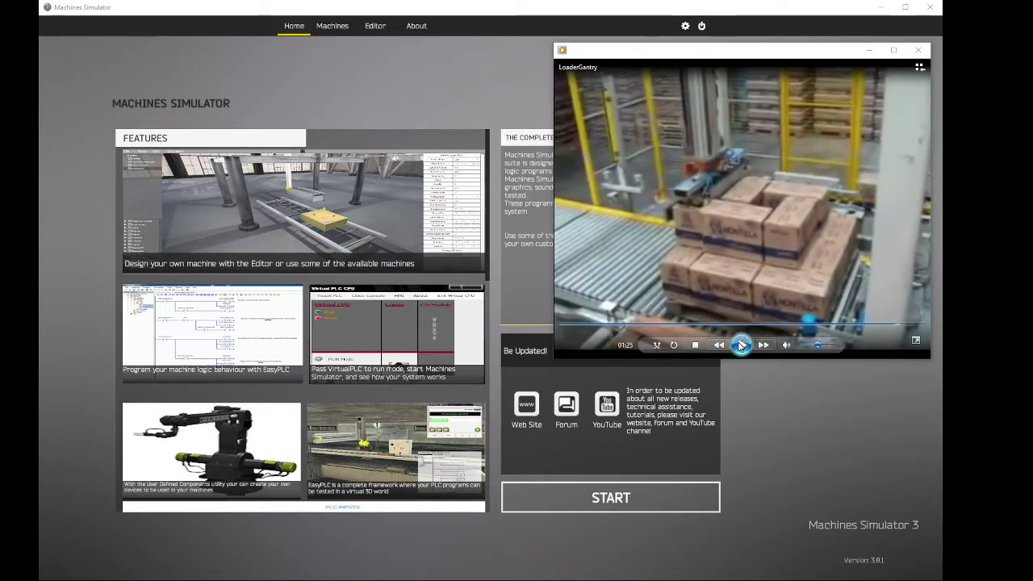
pyautogui.moveTo(763, 52); pyautogui.dragTo(806, 54)
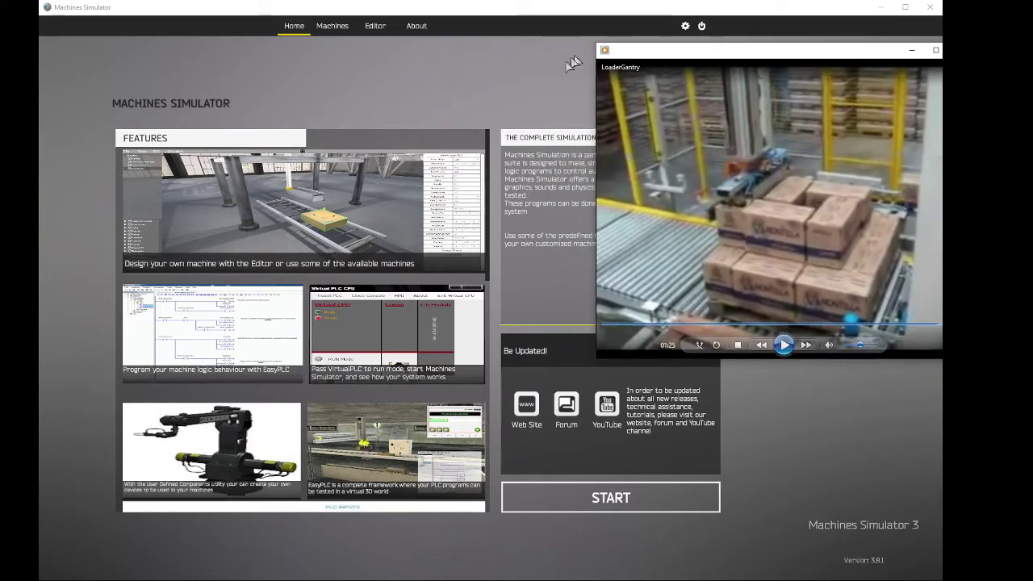
# Step: Open the Factory 1 Editor to start a new machine in the empty hall
pyautogui.click(529, 77)
pyautogui.click(376, 28)
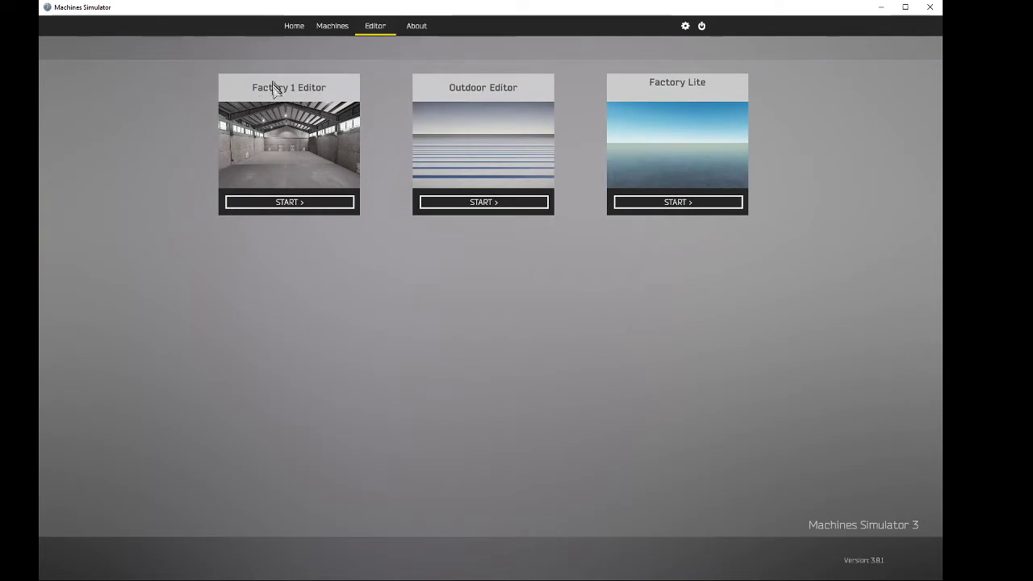
pyautogui.click(280, 202)
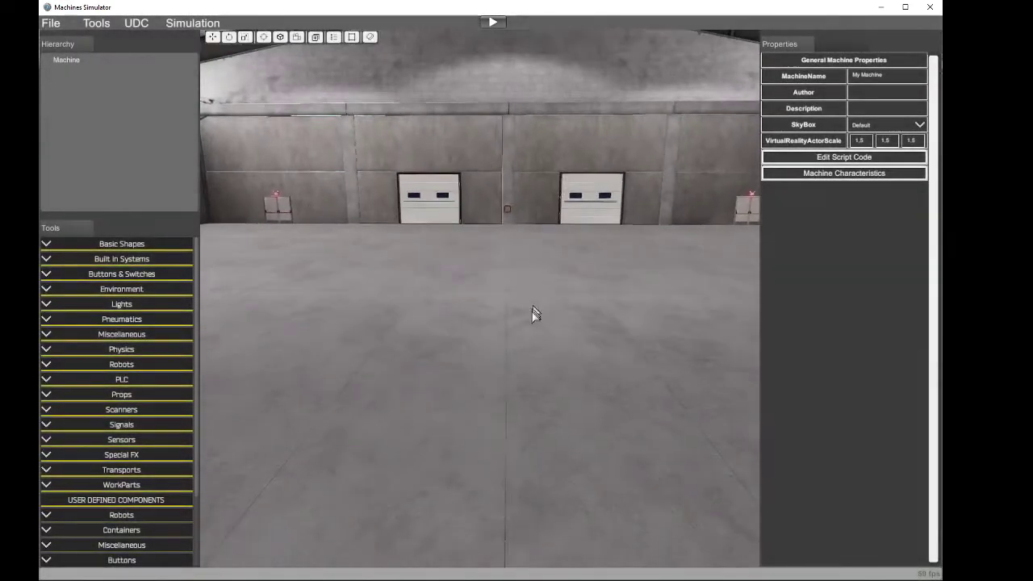
pyautogui.moveTo(533, 314); pyautogui.dragTo(544, 339, button='right')
pyautogui.scroll(-2, 543, 340)
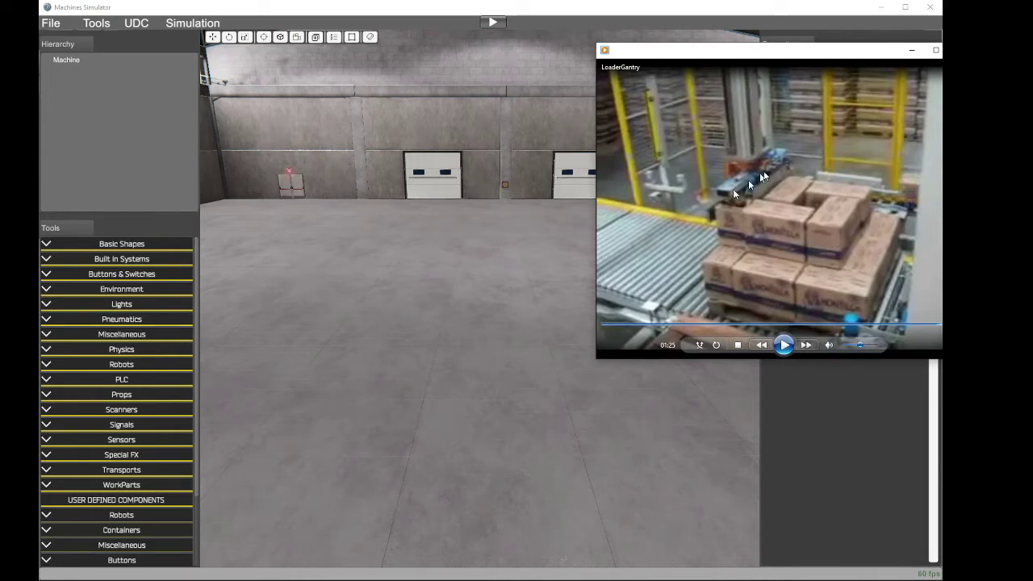
# Step: Replay the LoaderGantry video from the beginning and pause it at 00:20 to examine the pallet being loaded
pyautogui.click(784, 345)
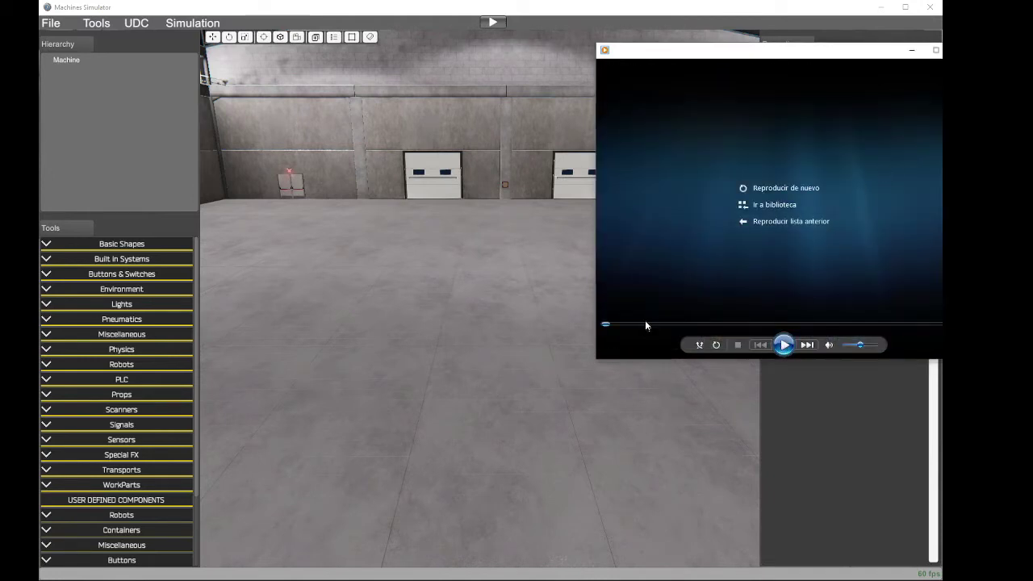
pyautogui.click(784, 344)
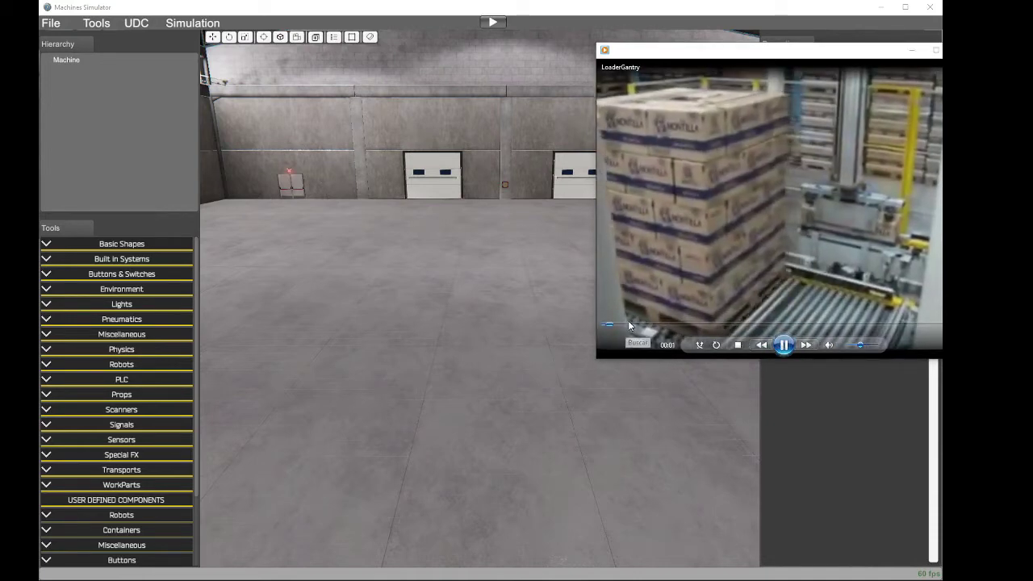
pyautogui.click(634, 324)
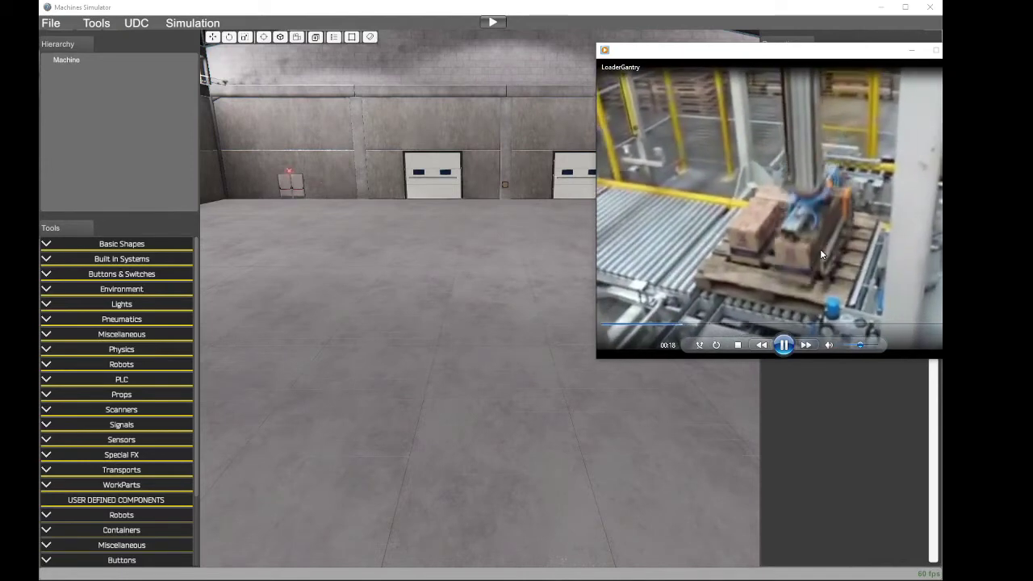
pyautogui.click(784, 347)
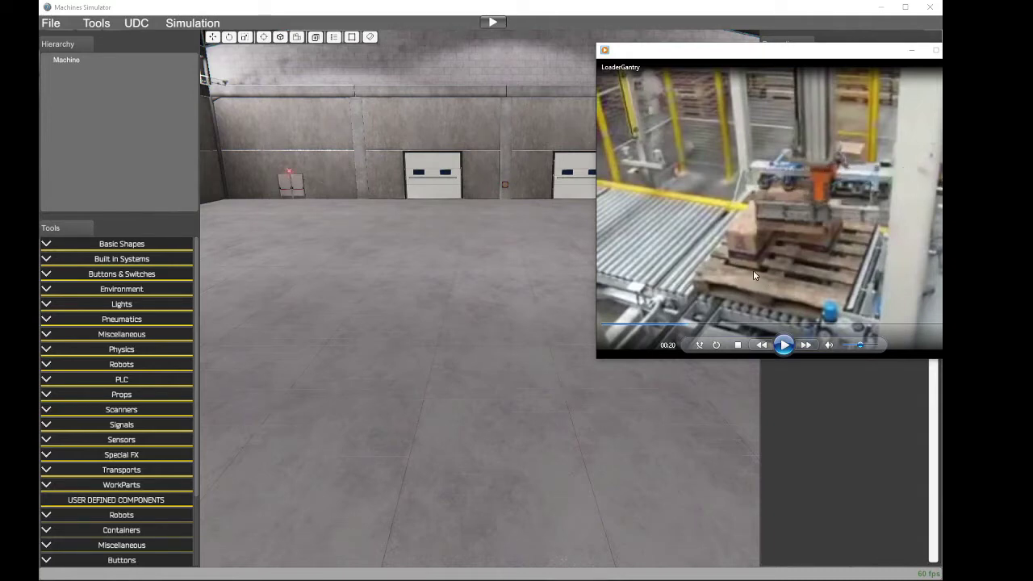
pyautogui.moveTo(808, 55); pyautogui.dragTo(808, 42)
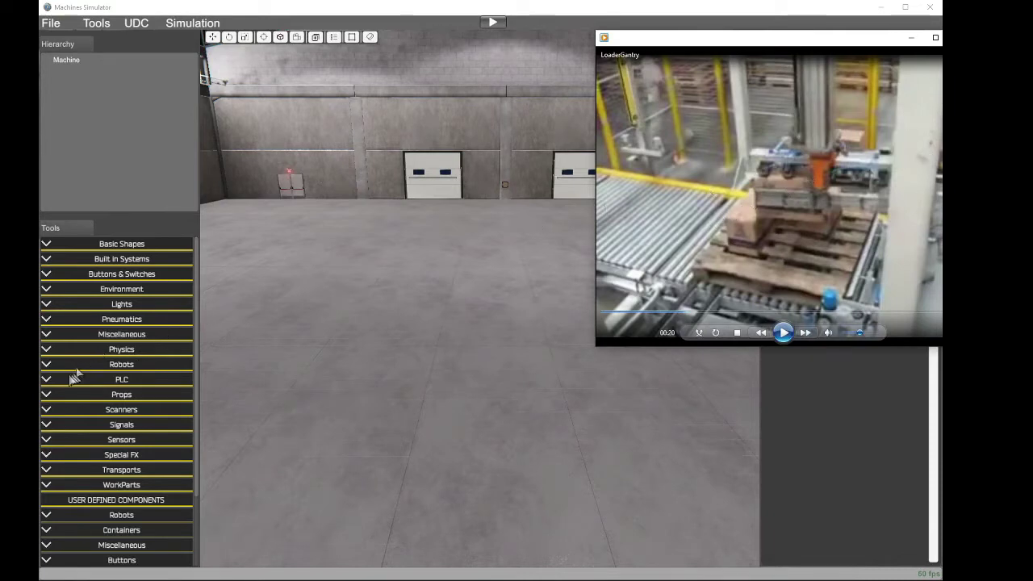
# Step: Place a Gantry robot on the factory floor at about X -0.59, Z -2.56
pyautogui.click(46, 364)
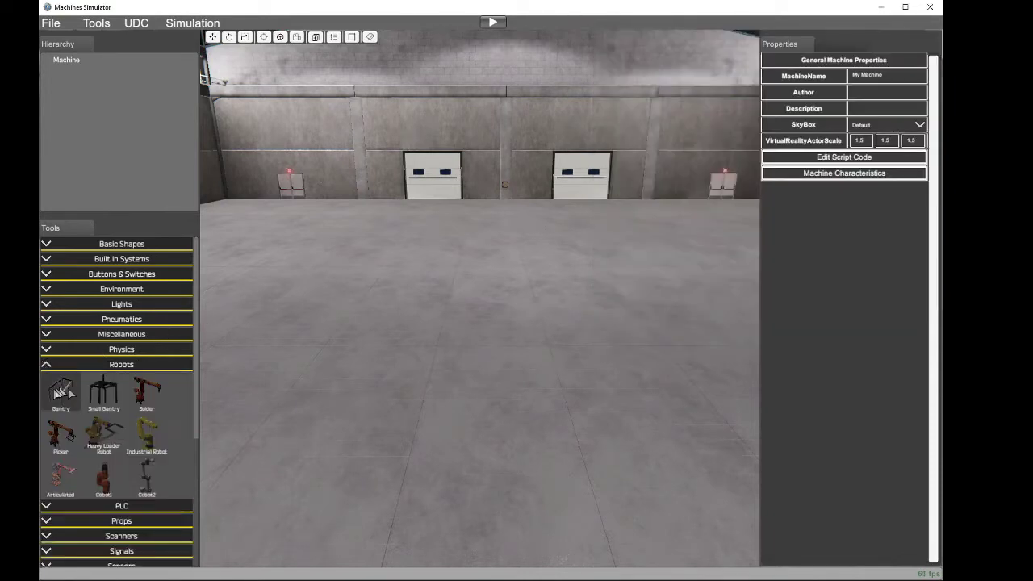
pyautogui.click(62, 393)
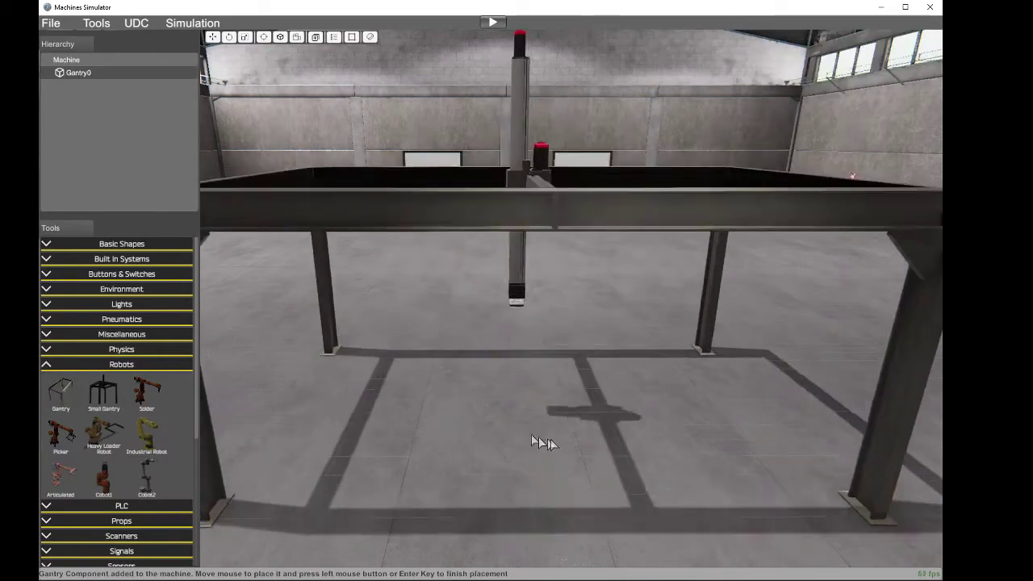
pyautogui.click(543, 417)
pyautogui.moveTo(545, 275); pyautogui.dragTo(771, 249, button='right')
pyautogui.scroll(-4, 791, 258)
# Step: Check the paused reference video and place a ConveyTwoDirsBig user-defined conveyor under the gantry at about X -3.40, Z -3.02
pyautogui.click(347, 579)
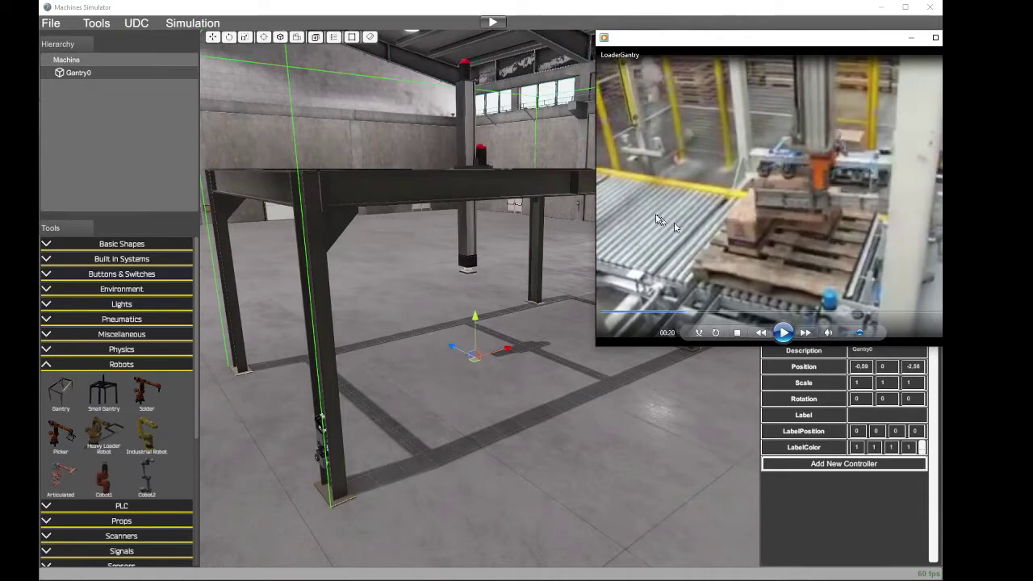
pyautogui.rightClick(686, 275)
pyautogui.click(733, 231)
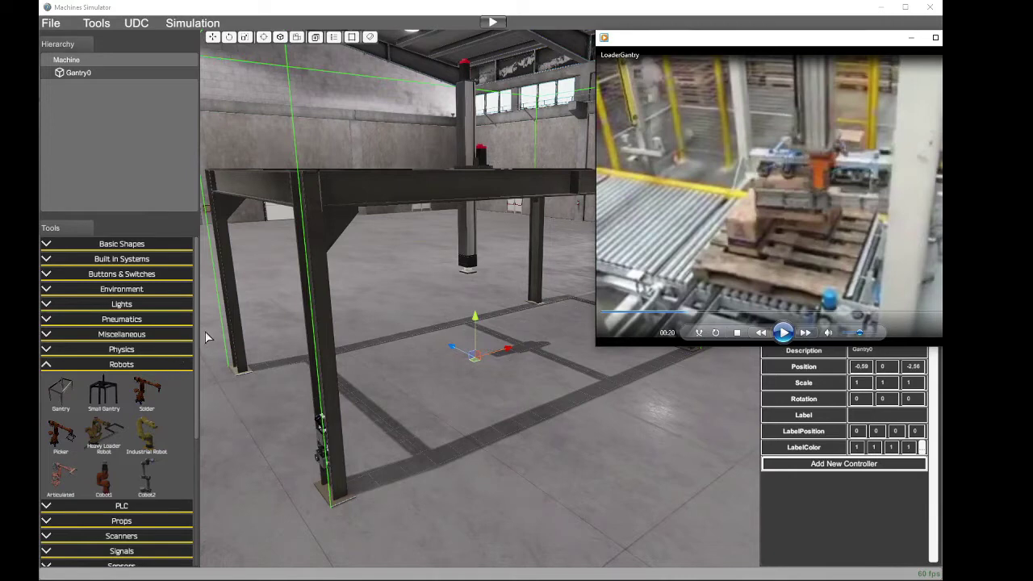
pyautogui.moveTo(195, 326); pyautogui.dragTo(200, 480)
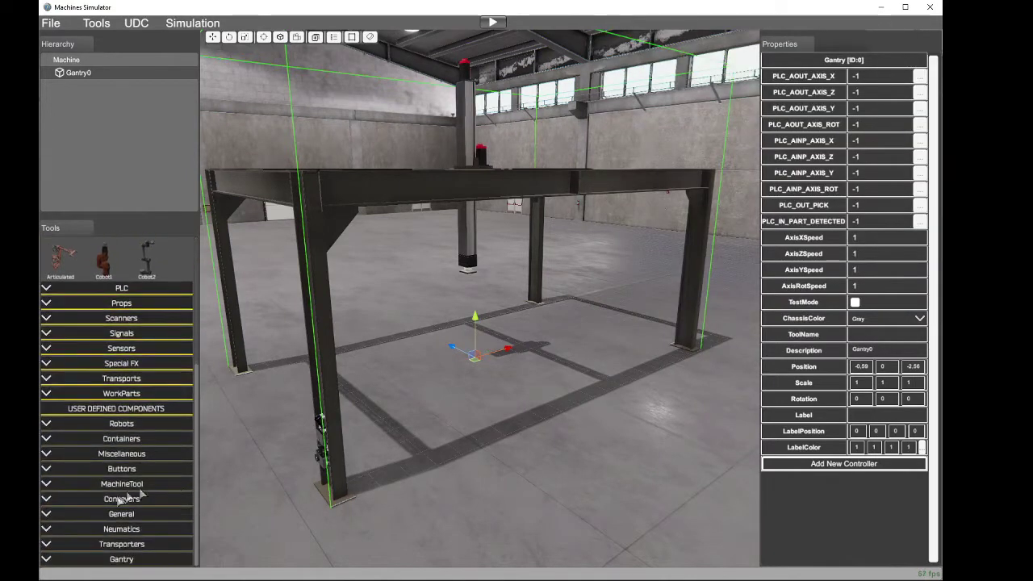
pyautogui.click(46, 547)
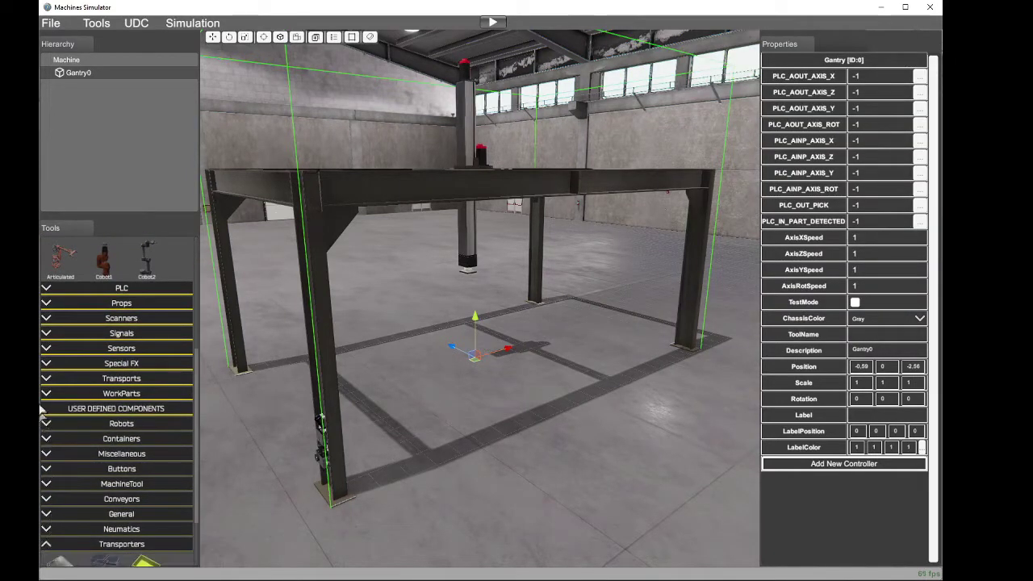
pyautogui.moveTo(196, 411); pyautogui.dragTo(197, 458)
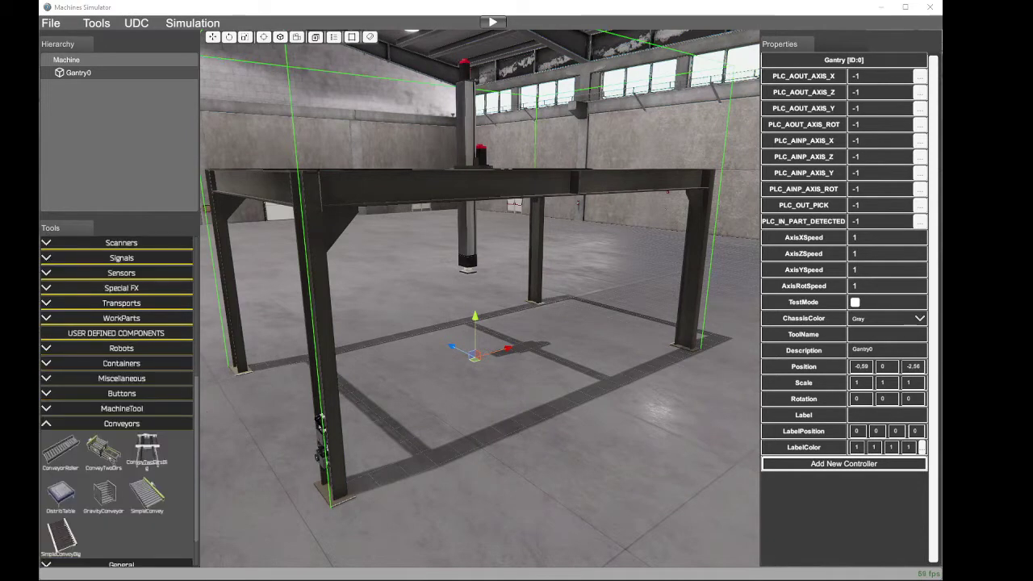
pyautogui.moveTo(155, 453); pyautogui.dragTo(403, 409)
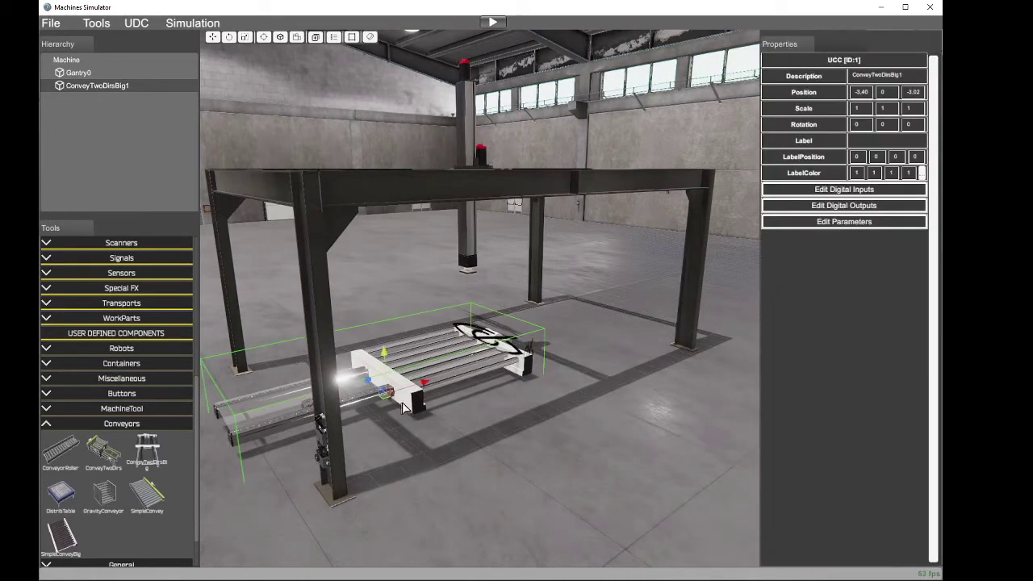
# Step: Add a SimpleConveyBig conveyor and position it beside the two-direction conveyor at about X -2.14, Z 1.10
pyautogui.moveTo(700, 321)
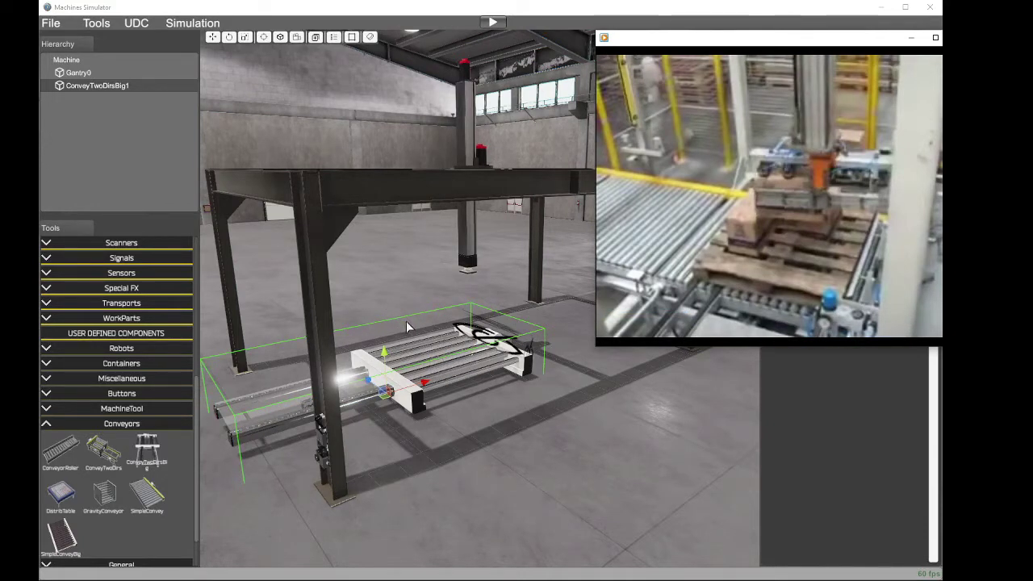
pyautogui.moveTo(769, 246)
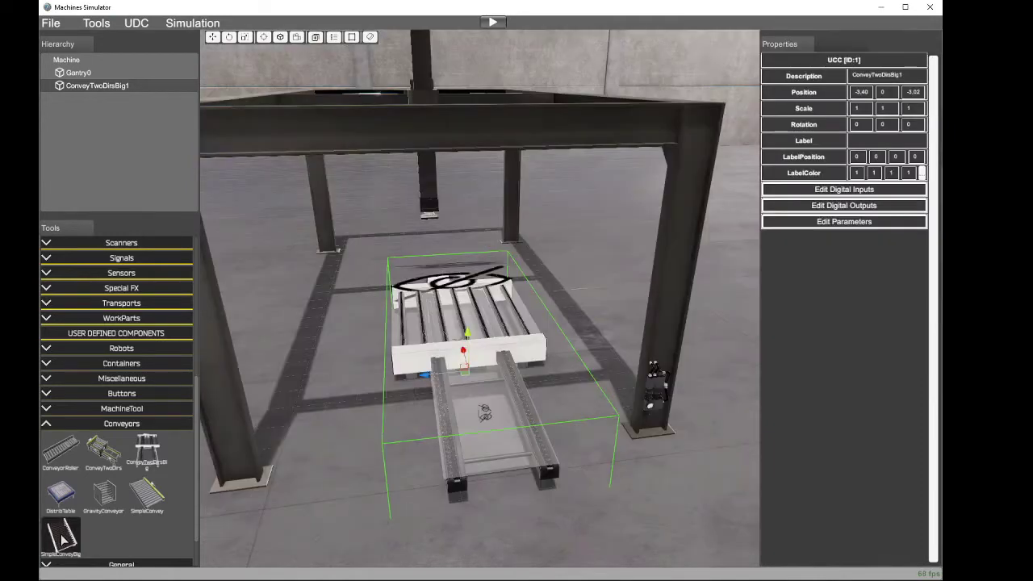
pyautogui.moveTo(60, 534); pyautogui.dragTo(359, 331)
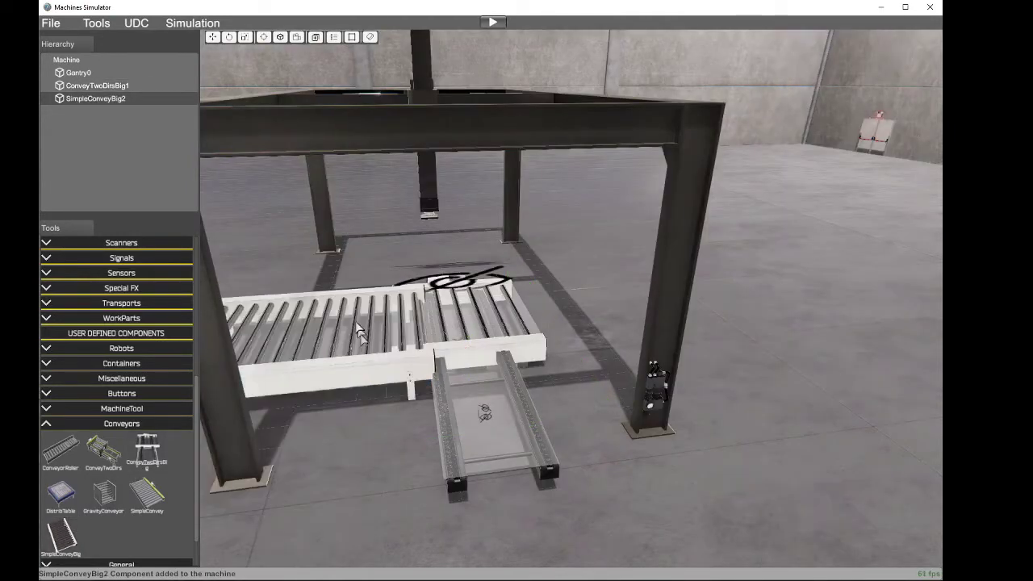
pyautogui.moveTo(290, 328); pyautogui.dragTo(319, 368)
pyautogui.moveTo(360, 385); pyautogui.dragTo(567, 388, button='right')
pyautogui.press('w')
pyautogui.press('s')
pyautogui.moveTo(430, 345); pyautogui.dragTo(477, 365)
pyautogui.moveTo(565, 393); pyautogui.dragTo(360, 410, button='right')
# Step: Place a SmallConveyorRoller from the Transports components on the floor at about X 2.36, Z -1.07
pyautogui.click(310, 578)
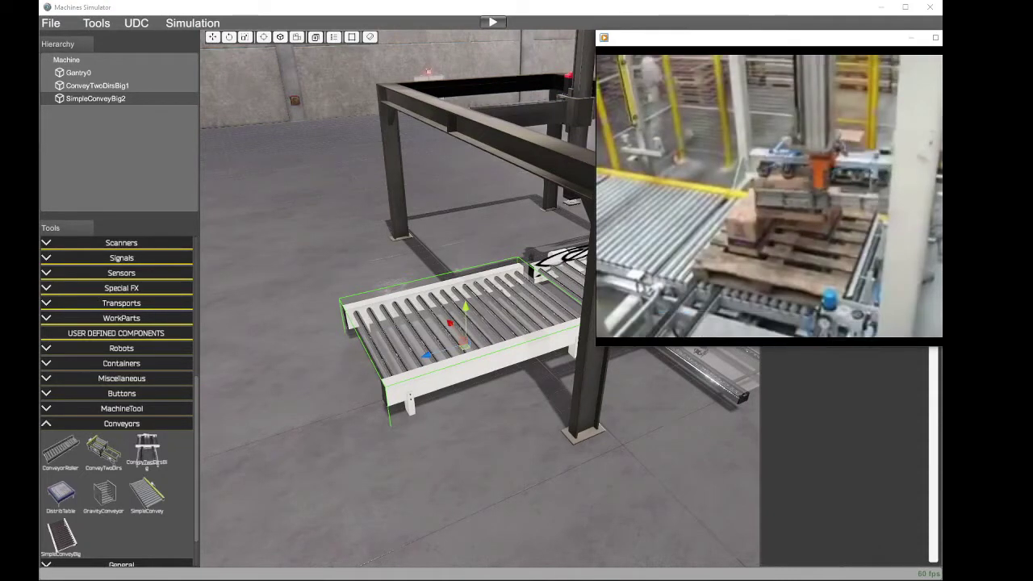
pyautogui.click(46, 419)
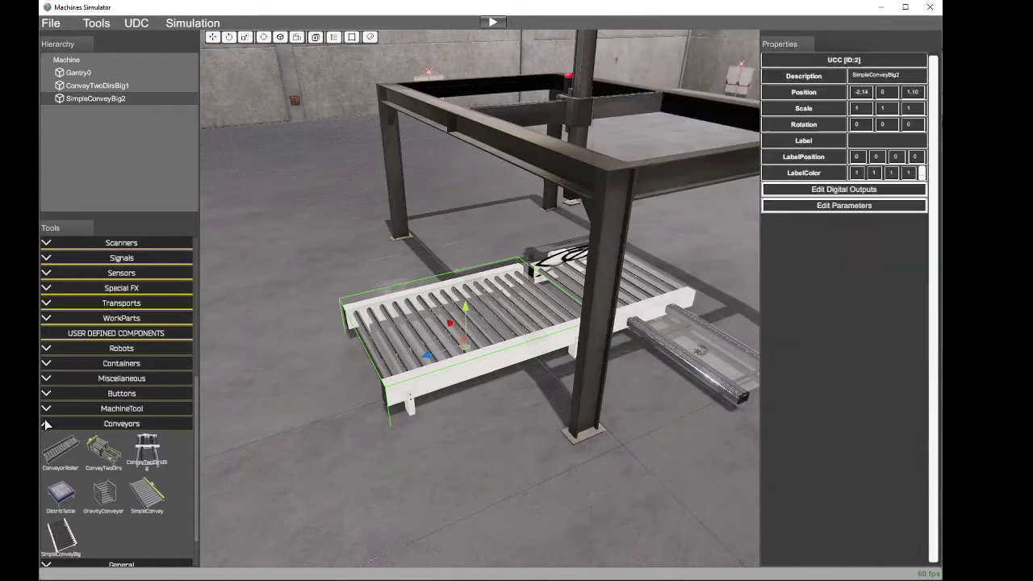
pyautogui.click(45, 421)
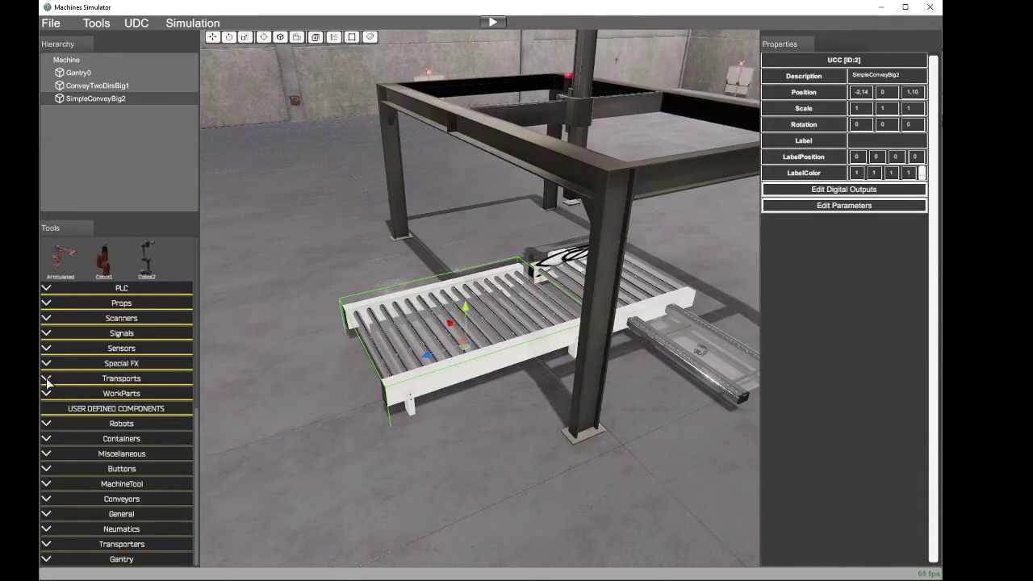
pyautogui.click(46, 379)
pyautogui.moveTo(195, 348); pyautogui.dragTo(202, 402)
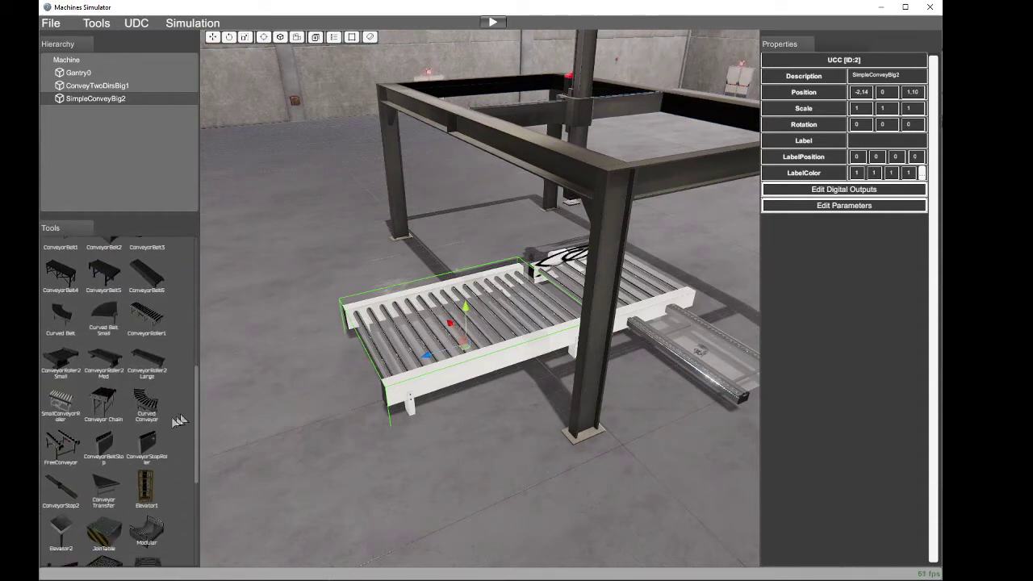
pyautogui.click(62, 399)
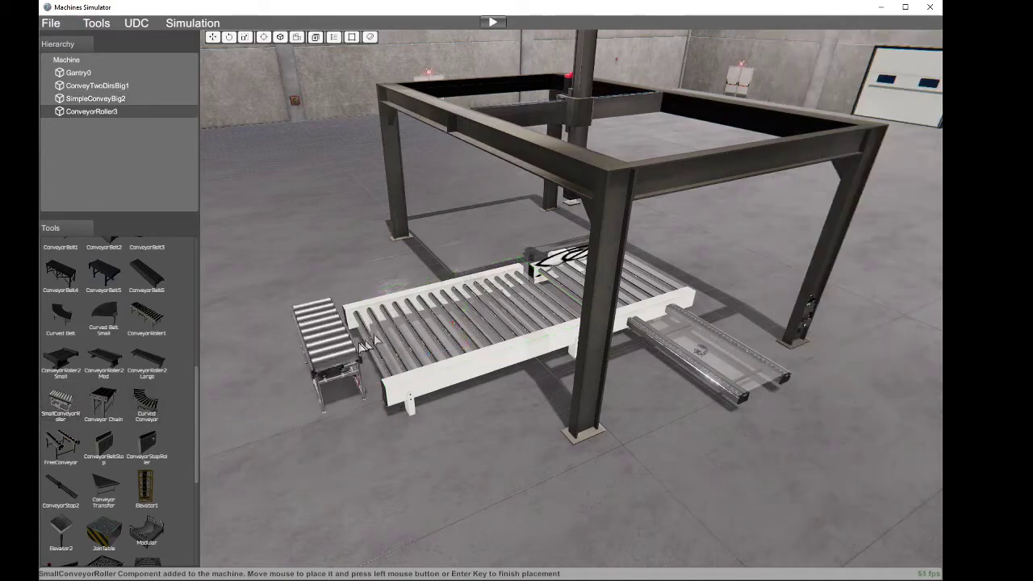
pyautogui.click(497, 246)
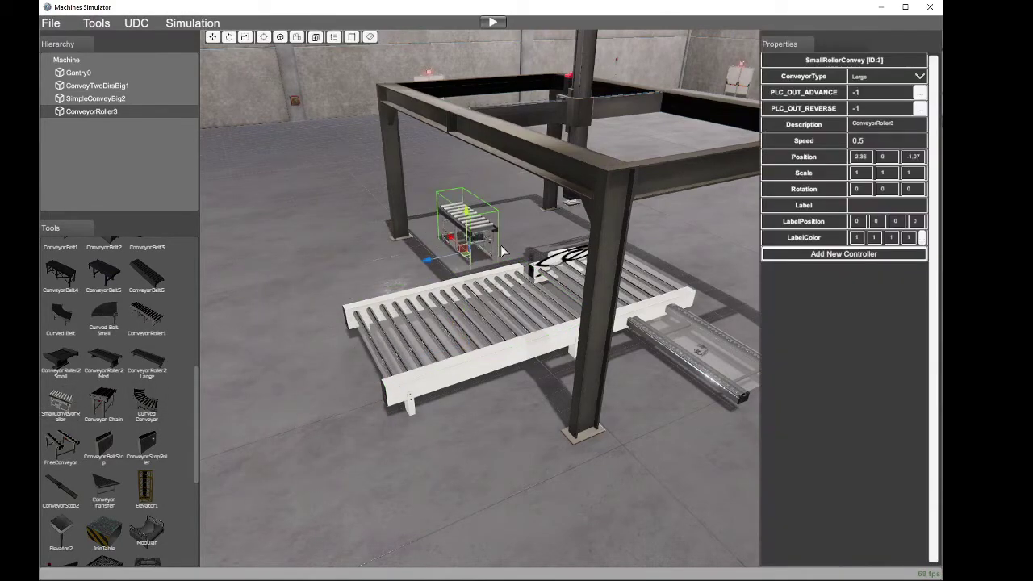
# Step: Rotate the small roller conveyor about 93.8° around its vertical axis
pyautogui.press('w')
pyautogui.moveTo(503, 266); pyautogui.dragTo(729, 332, button='right')
pyautogui.press('e')
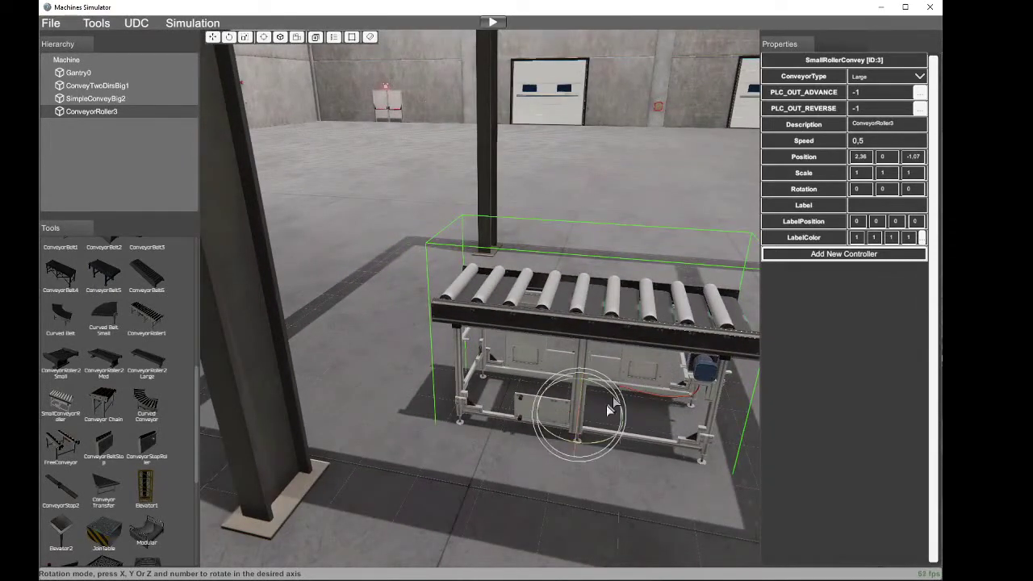
pyautogui.moveTo(590, 445); pyautogui.dragTo(478, 430)
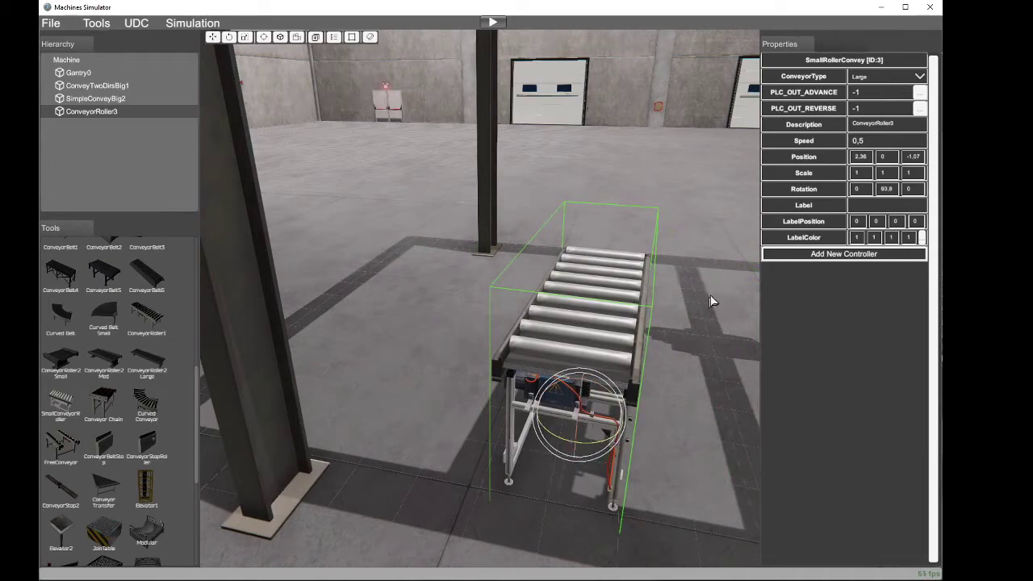
pyautogui.moveTo(661, 234); pyautogui.dragTo(939, 271, button='right')
pyautogui.press('w')
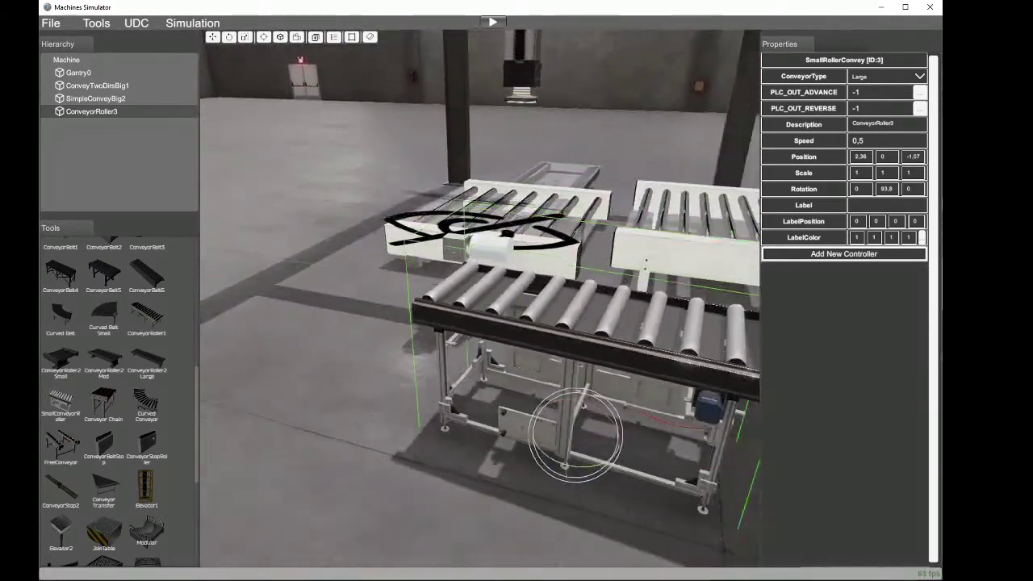
# Step: Set the small roller conveyor's ConveyorType to Small
pyautogui.click(920, 75)
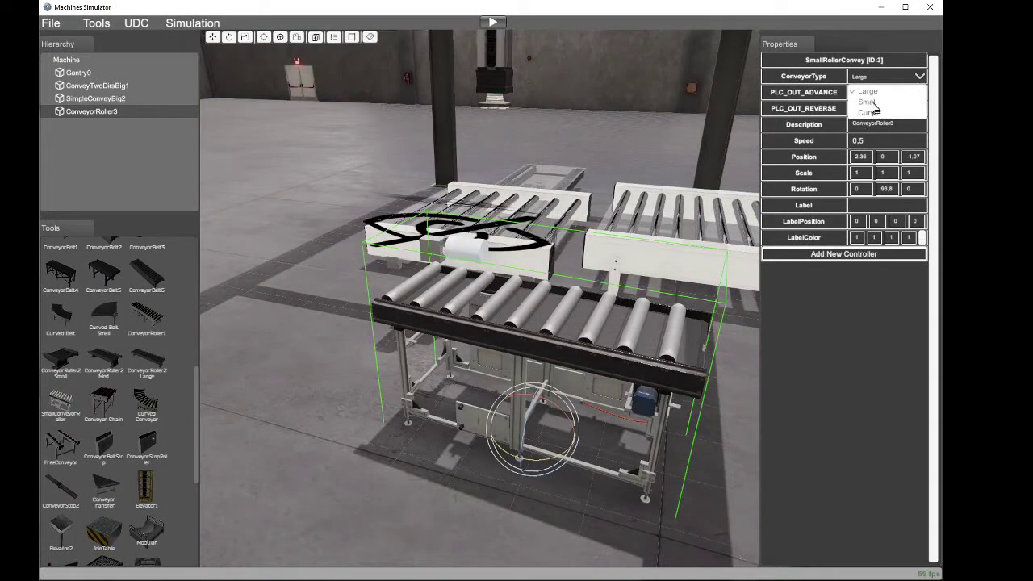
pyautogui.click(869, 102)
pyautogui.press('w')
pyautogui.press('e')
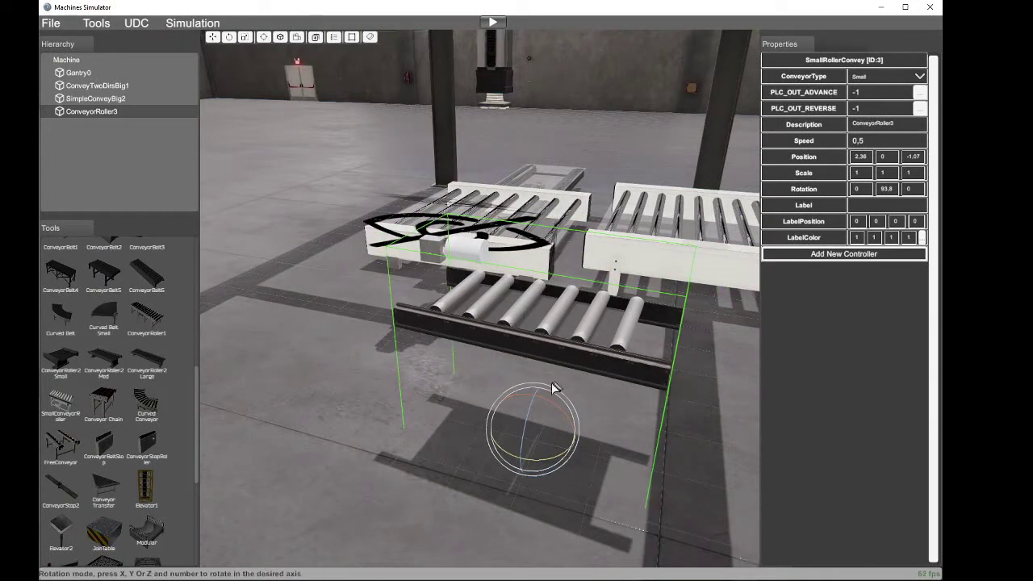
# Step: Lower the small roller conveyor along its vertical axis to a height of about -0.99
pyautogui.press('w')
pyautogui.moveTo(536, 396); pyautogui.dragTo(535, 481)
pyautogui.moveTo(547, 409); pyautogui.dragTo(812, 455, button='right')
pyautogui.scroll(-5, 812, 456)
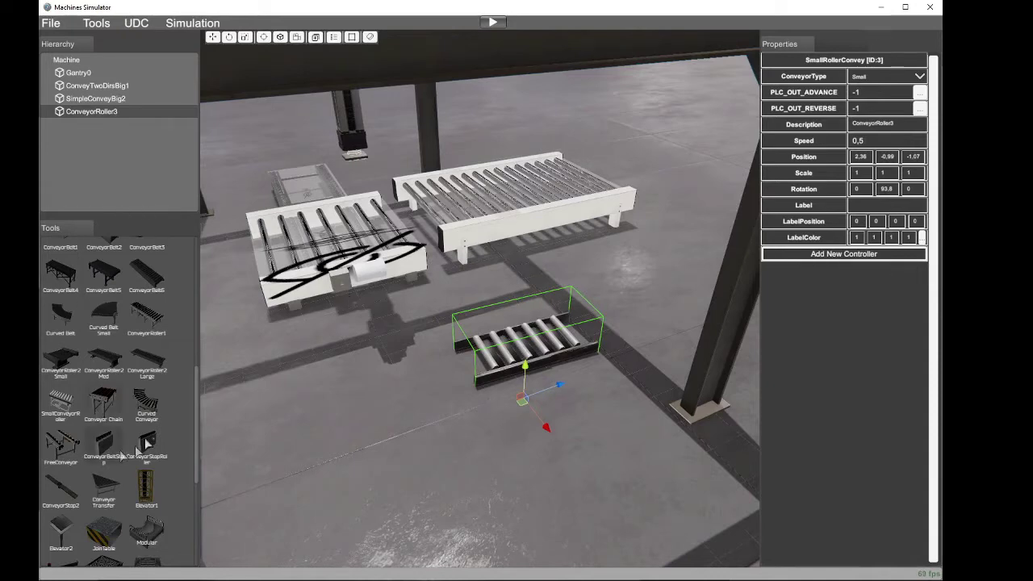
pyautogui.moveTo(196, 406); pyautogui.dragTo(211, 346)
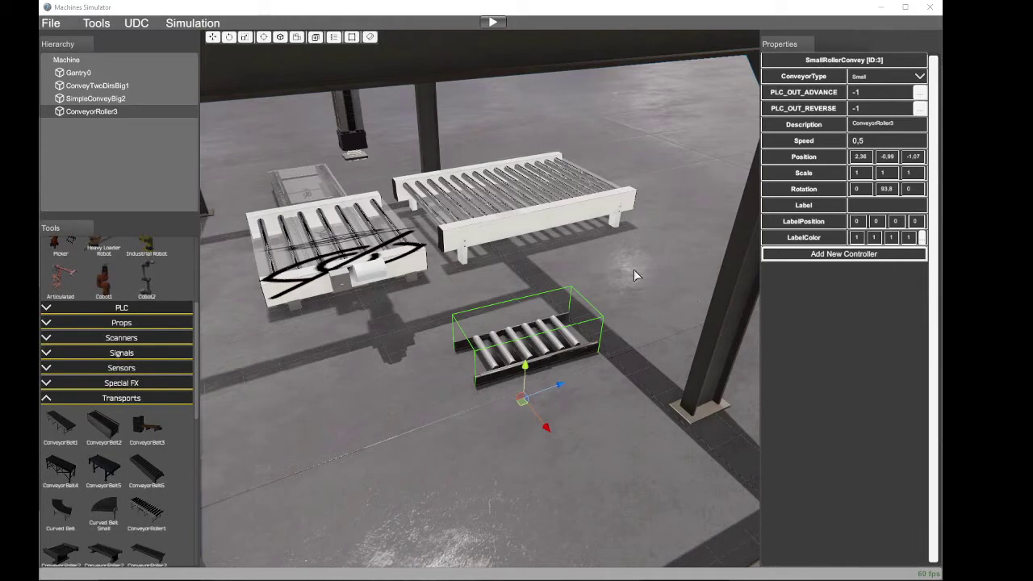
# Step: Check the LoaderGantry reference video and delete the large straight roller conveyor SimpleConveyBig2 from the machine
pyautogui.click(948, 245)
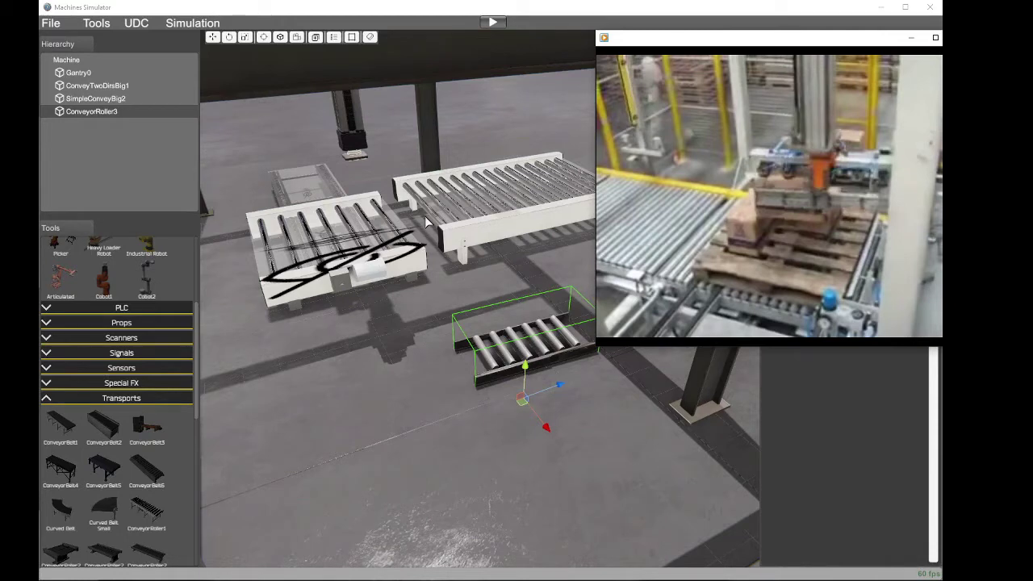
pyautogui.moveTo(842, 187)
pyautogui.click(508, 195)
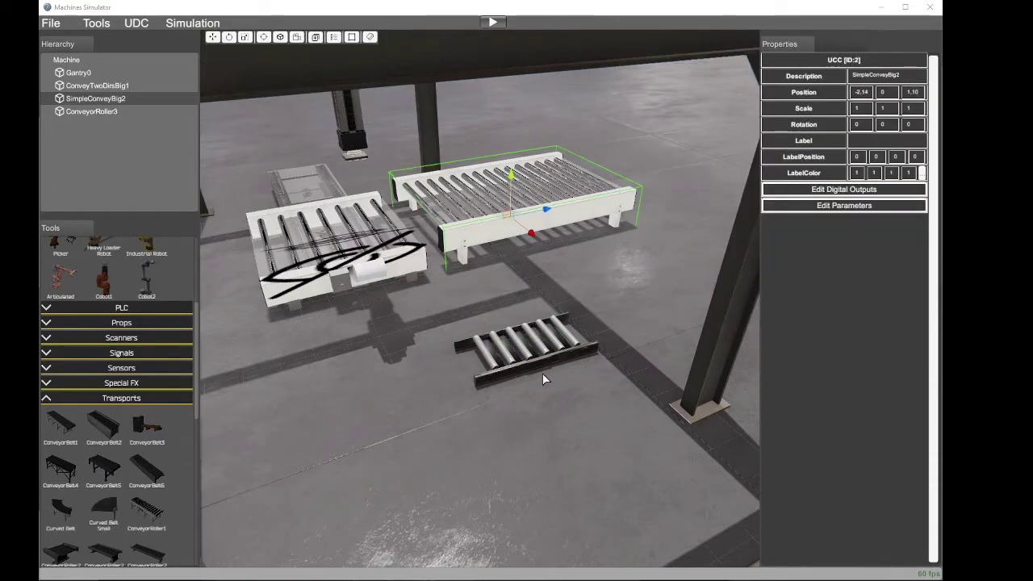
pyautogui.moveTo(449, 287); pyautogui.dragTo(408, 217, button='right')
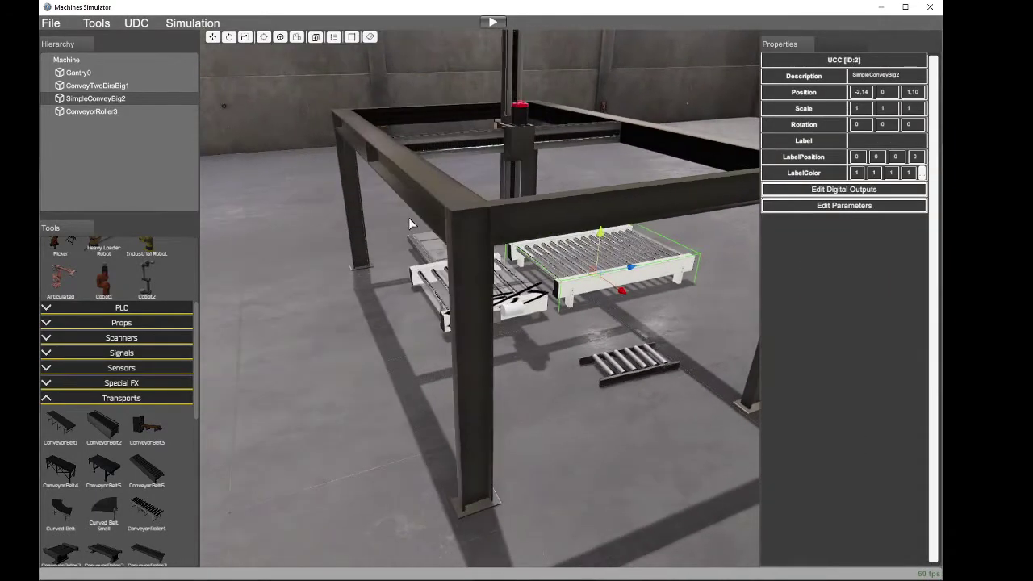
pyautogui.press('Delete')
pyautogui.click(466, 321)
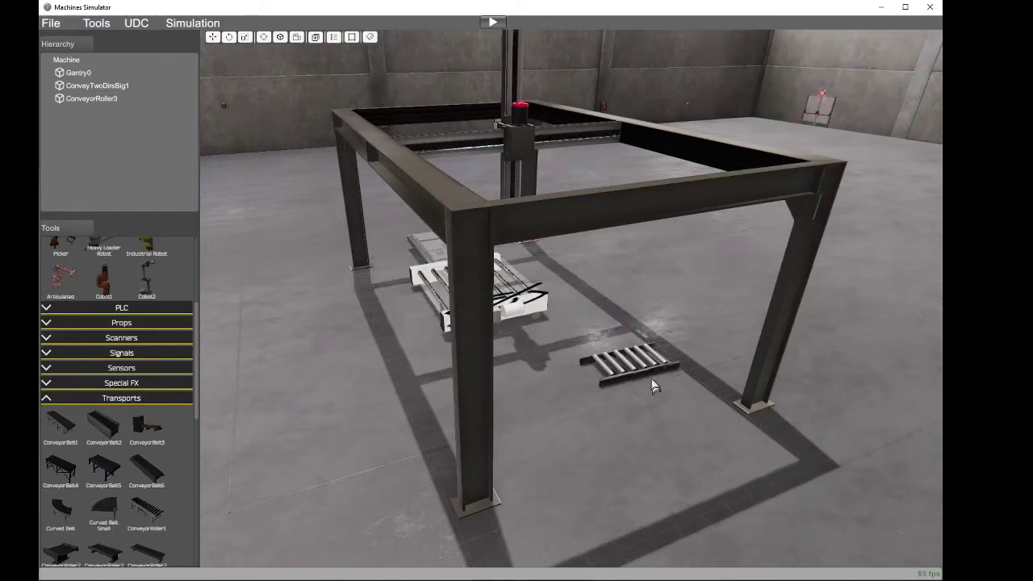
# Step: Delete the small roller conveyor ConveyorRoller3 and the two-direction conveyor ConveyTwoDirsBig1 from the machine
pyautogui.click(642, 368)
pyautogui.press('Delete')
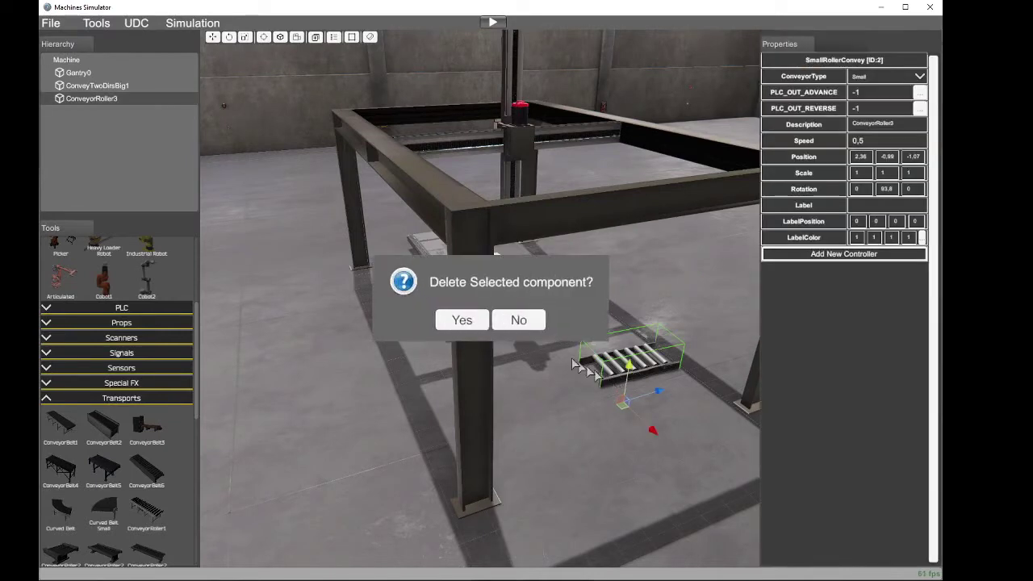
pyautogui.click(465, 320)
pyautogui.click(423, 273)
pyautogui.press('Delete')
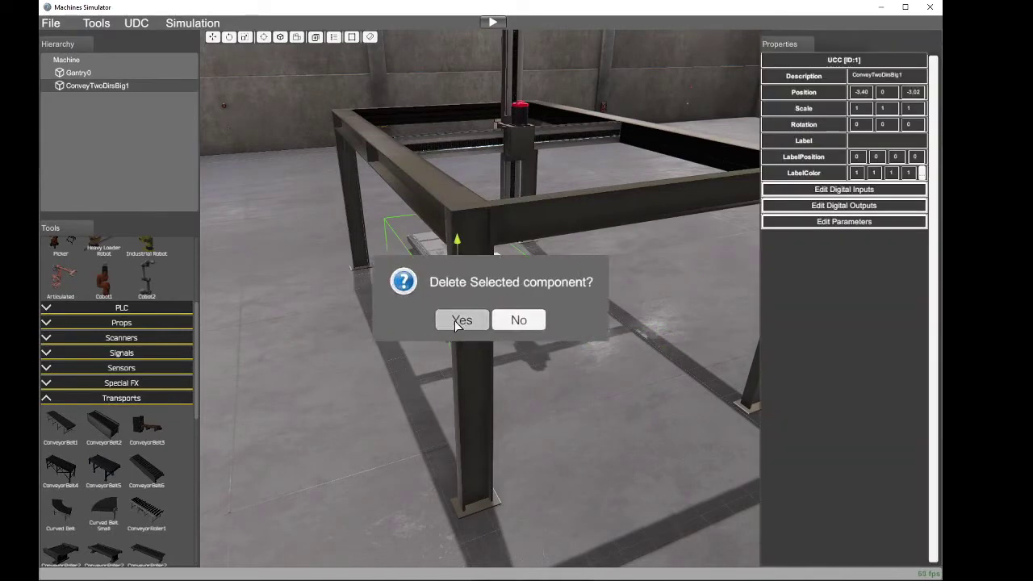
pyautogui.click(458, 315)
# Step: Delete the gantry robot from the machine and reset the camera position and orientation
pyautogui.moveTo(457, 305); pyautogui.dragTo(704, 179, button='right')
pyautogui.click(704, 179)
pyautogui.press('Delete')
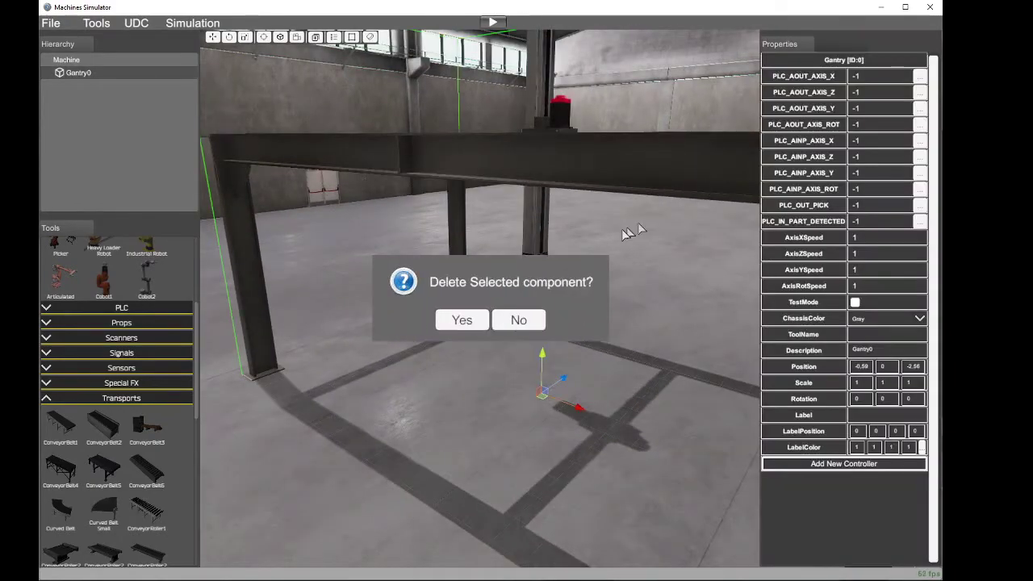
pyautogui.click(480, 321)
pyautogui.moveTo(482, 323); pyautogui.dragTo(729, 270, button='right')
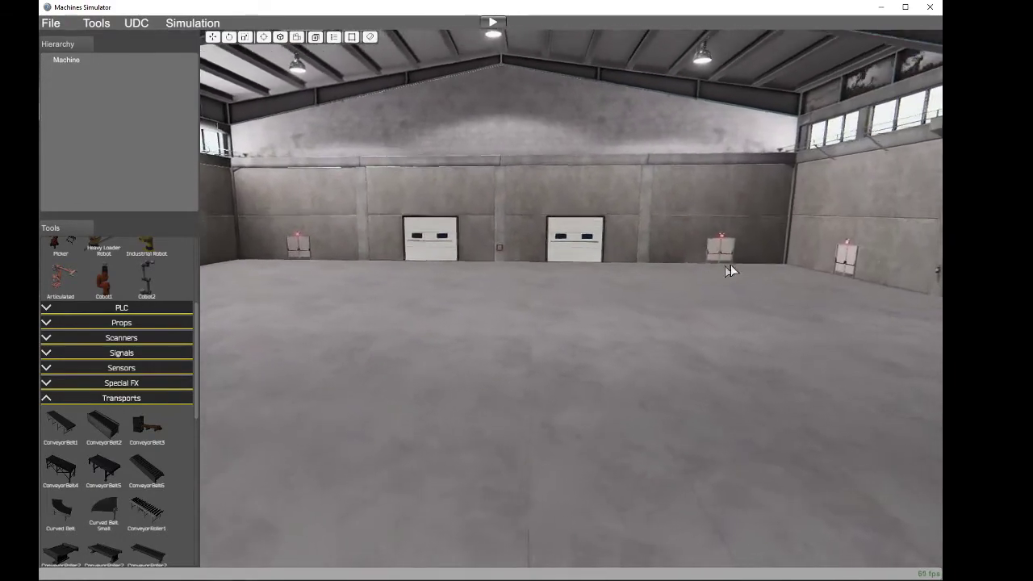
pyautogui.click(315, 38)
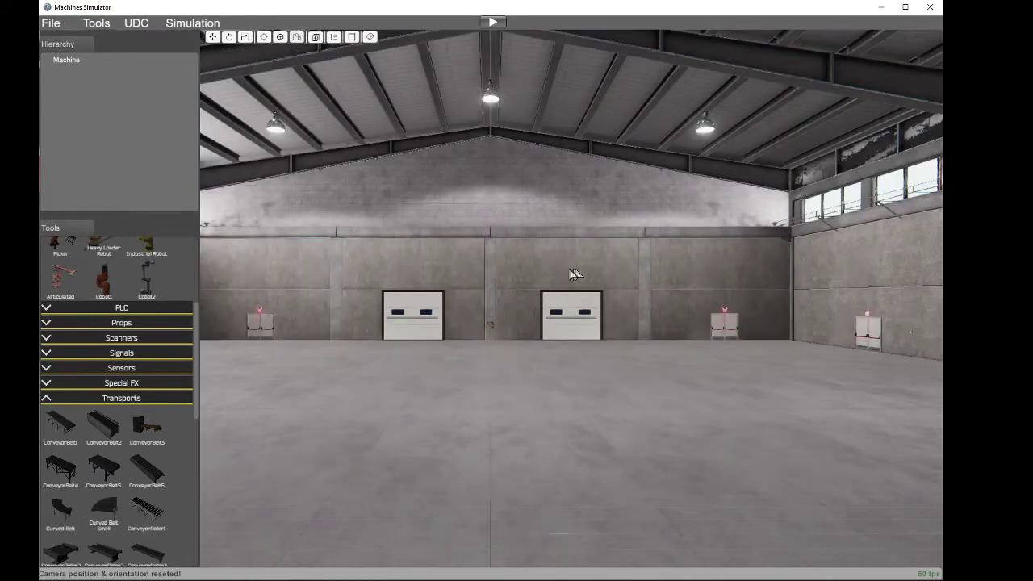
pyautogui.moveTo(571, 270); pyautogui.dragTo(549, 294, button='right')
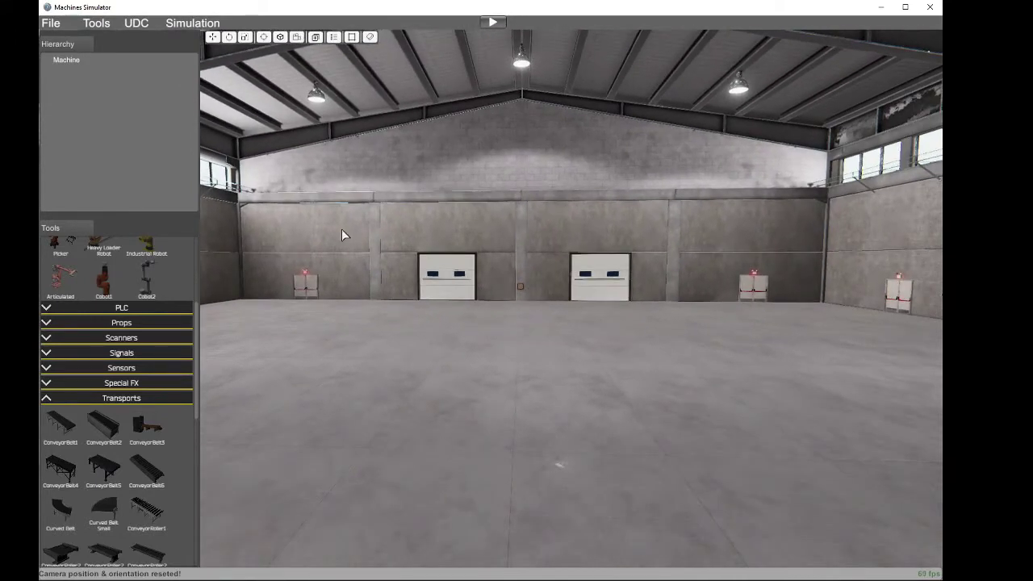
# Step: Create a new user-defined component and set its description to BigGrip
pyautogui.click(141, 25)
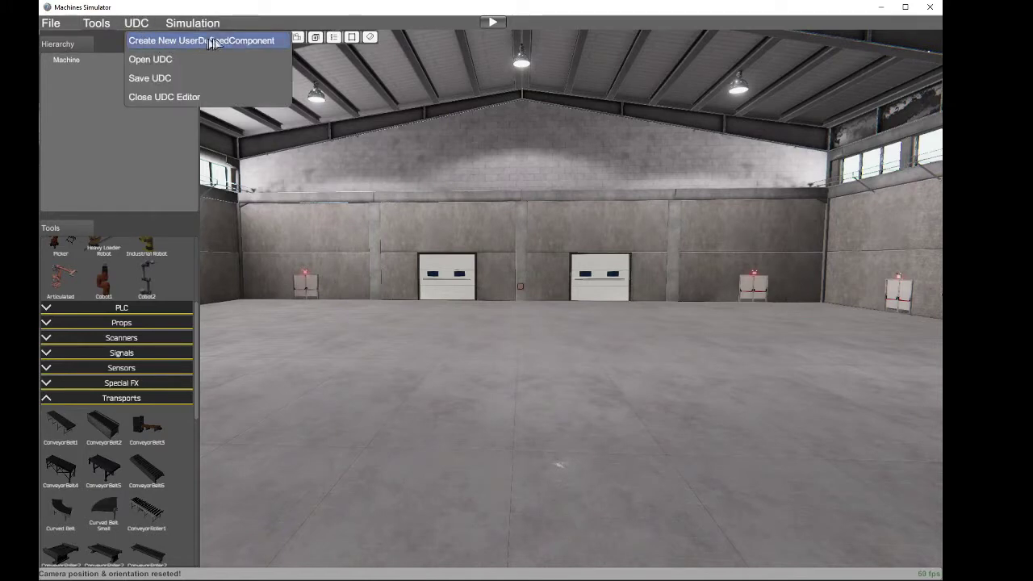
pyautogui.click(234, 42)
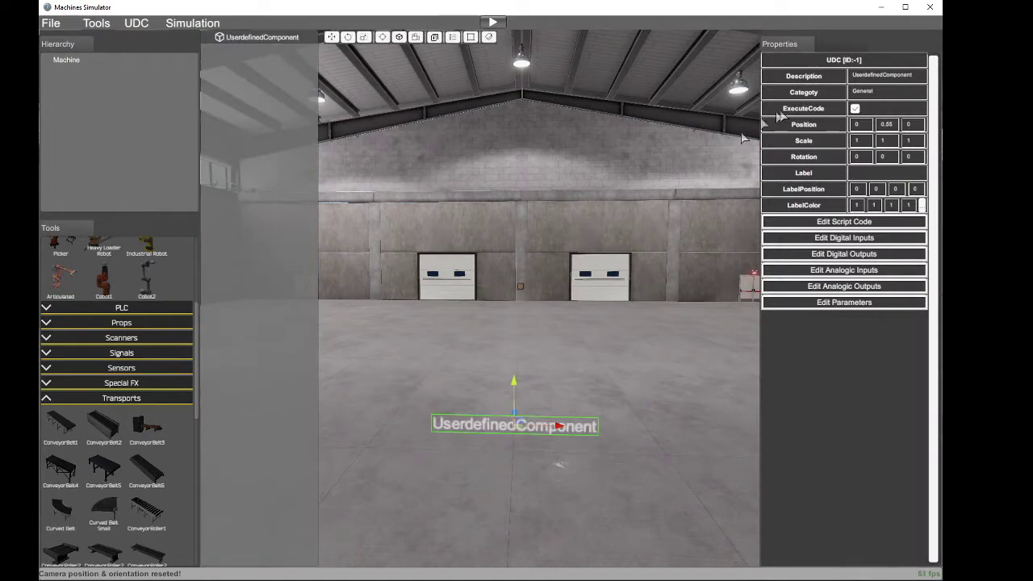
pyautogui.click(868, 76)
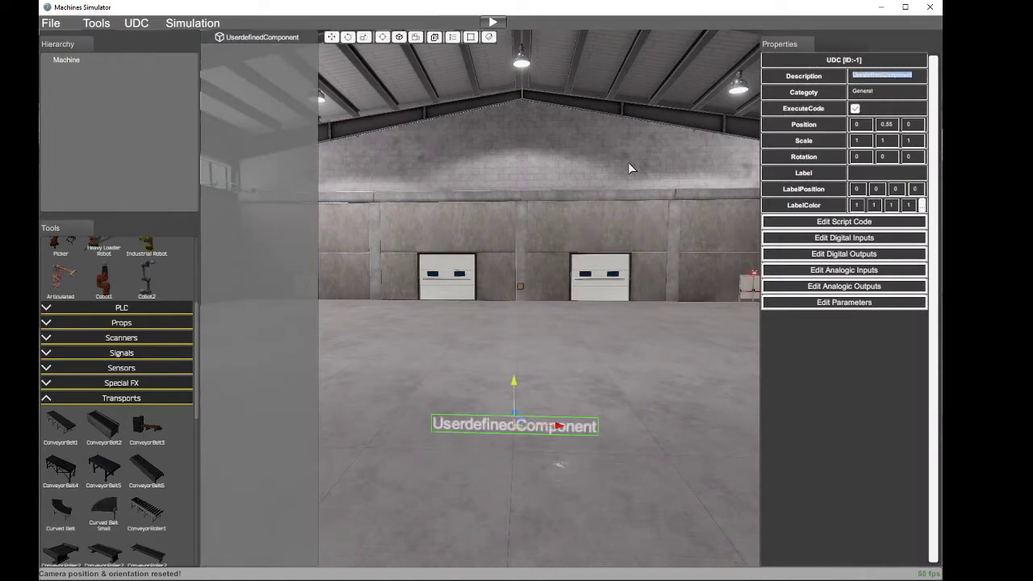
pyautogui.write('Bi')
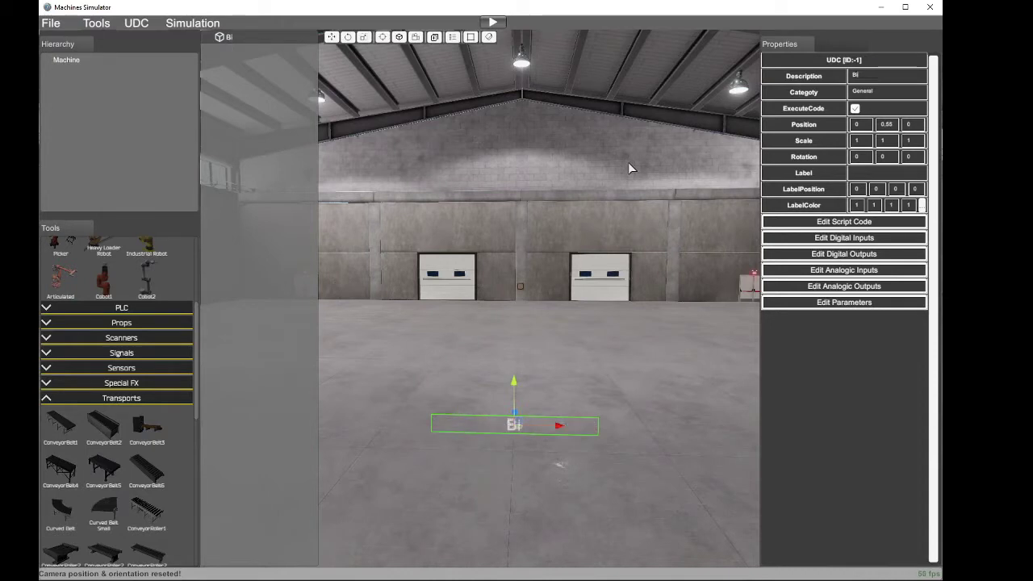
pyautogui.write('gGrip')
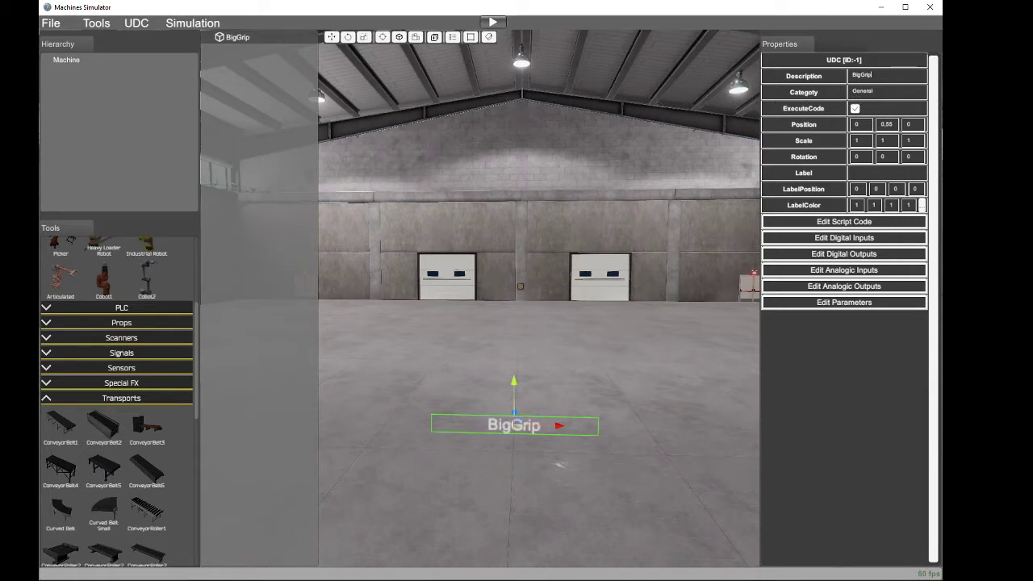
# Step: Set the BigGrip component's category to Robots and open its script code for viewing
pyautogui.click(46, 398)
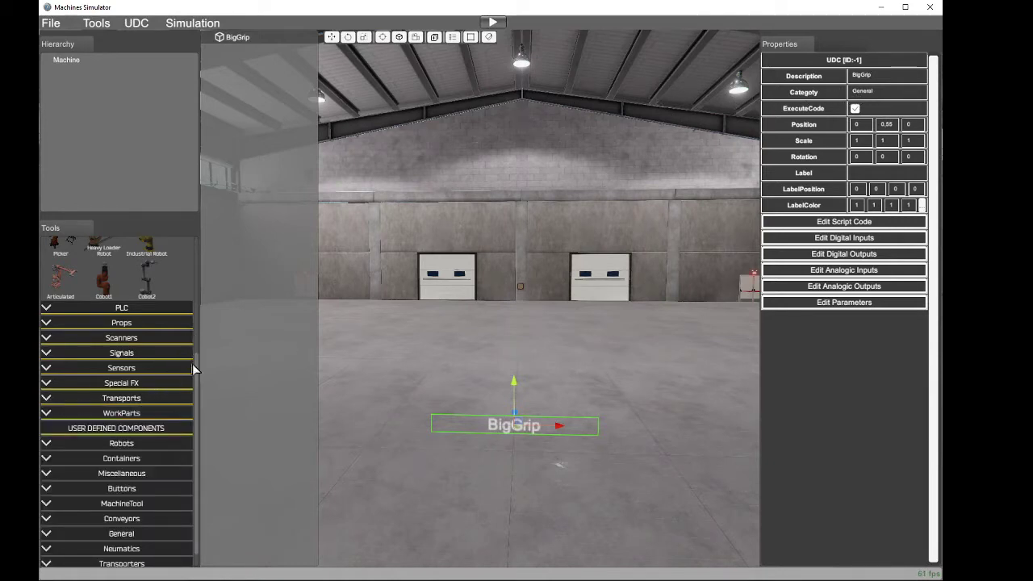
pyautogui.scroll(-1, 192, 364)
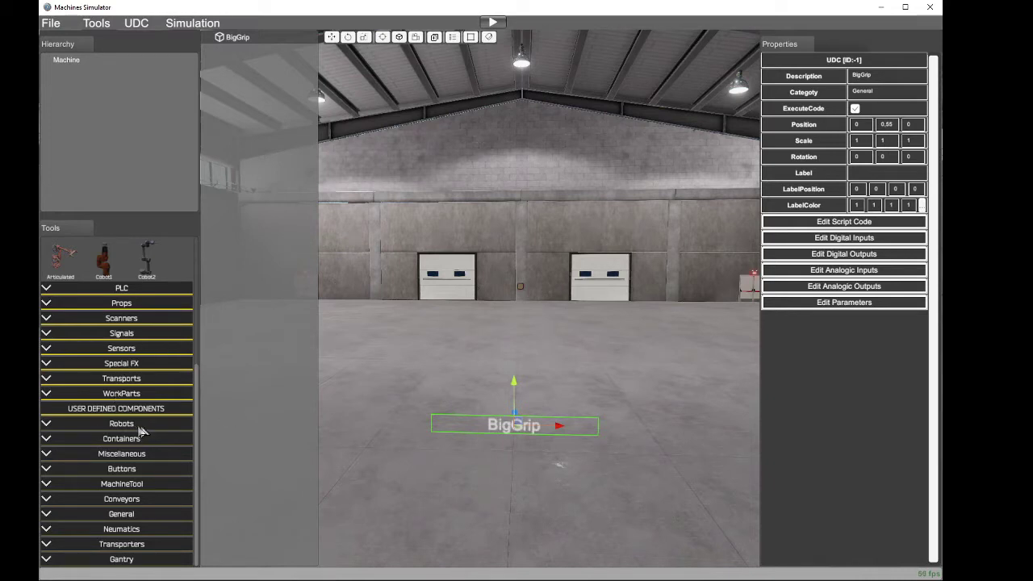
pyautogui.click(882, 93)
pyautogui.write('Robots')
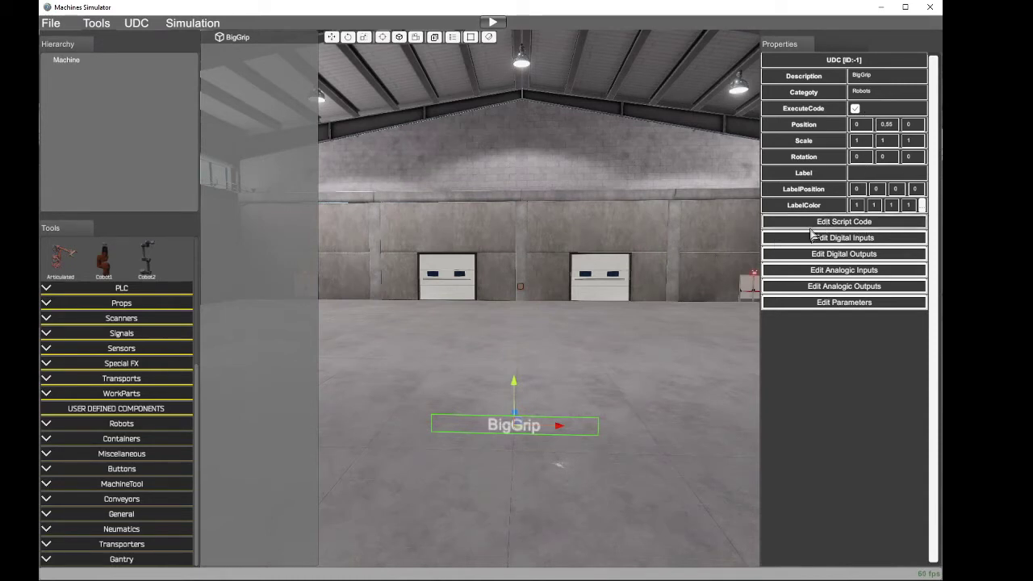
pyautogui.click(856, 223)
pyautogui.moveTo(686, 80); pyautogui.dragTo(742, 94)
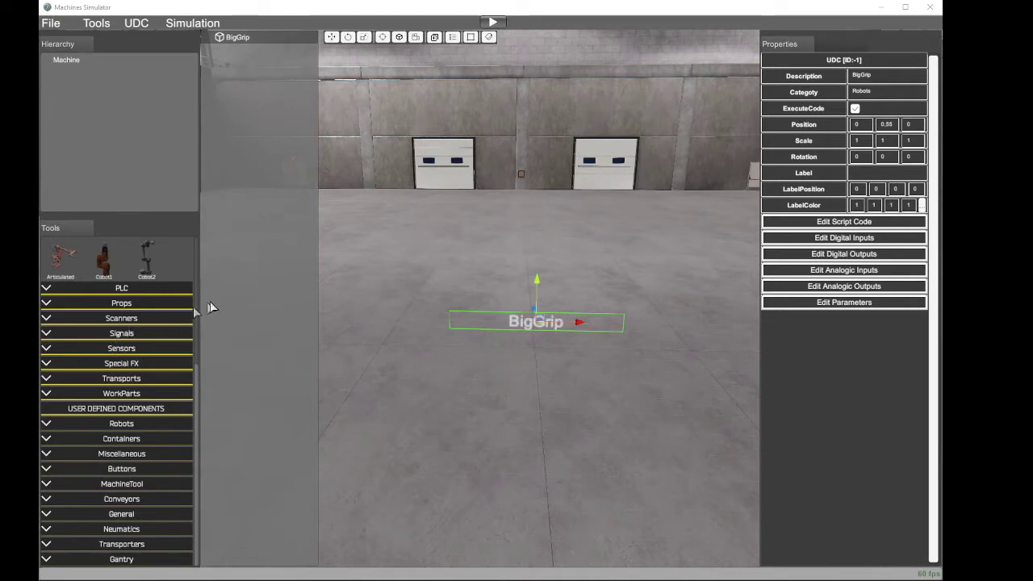
# Step: Add a Static basic shape to the BigGrip user-defined component
pyautogui.moveTo(196, 387); pyautogui.dragTo(175, 54)
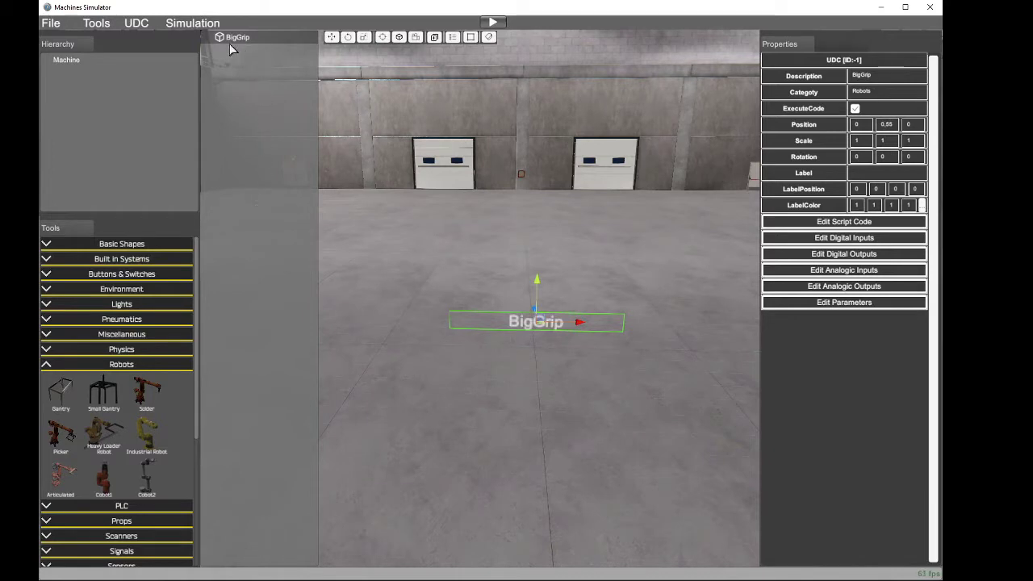
pyautogui.click(71, 60)
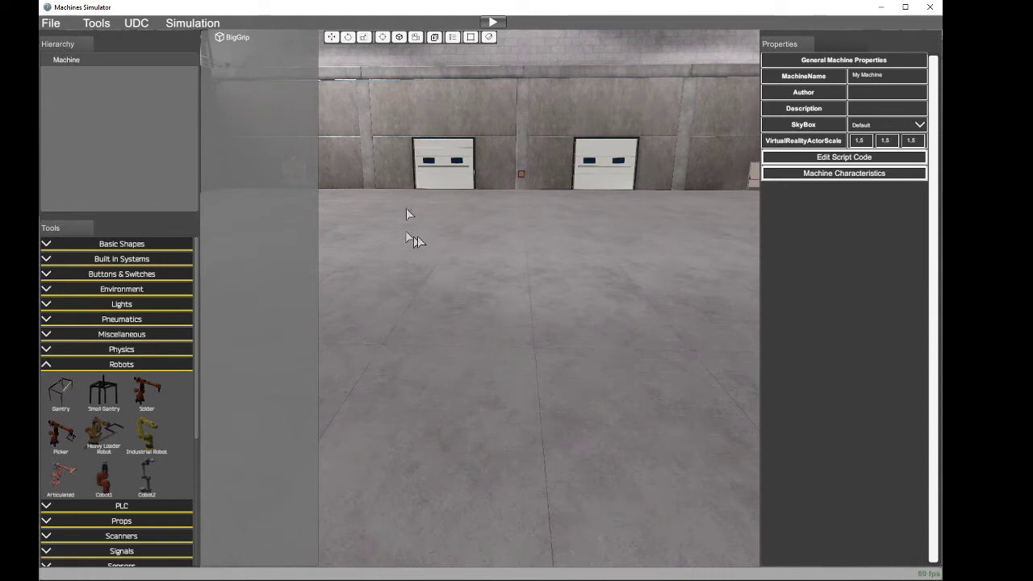
pyautogui.click(234, 40)
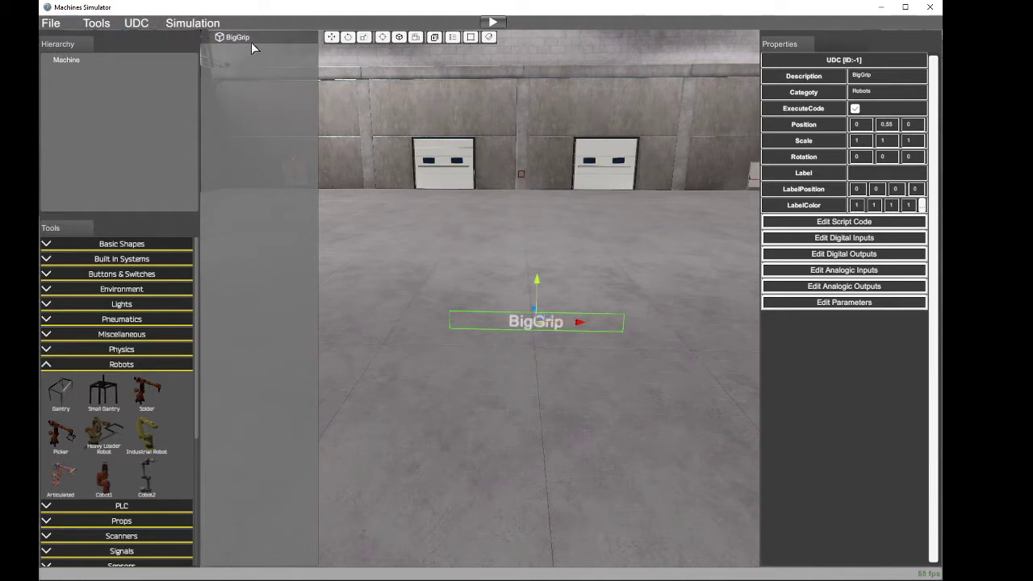
pyautogui.click(47, 245)
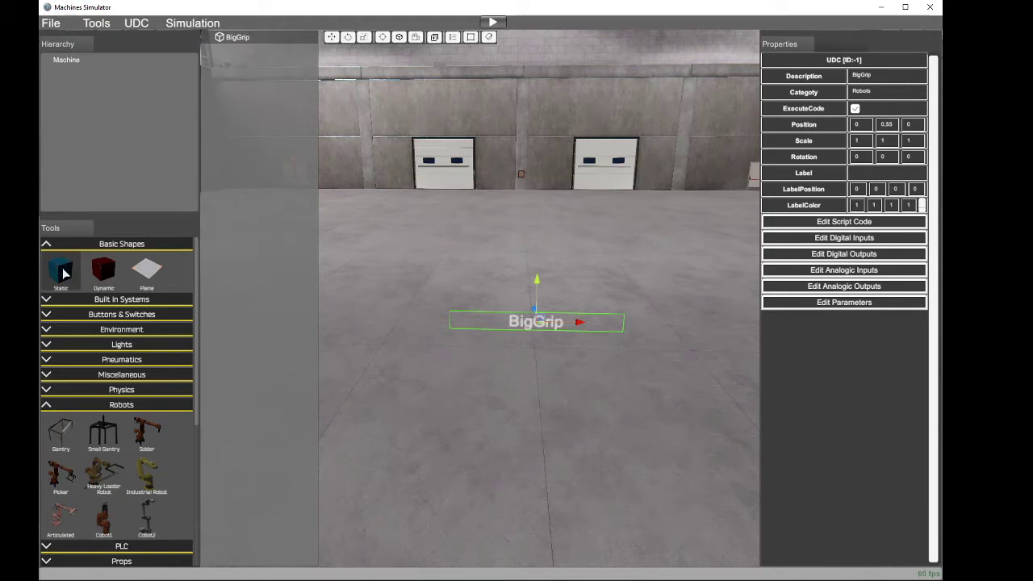
pyautogui.click(65, 274)
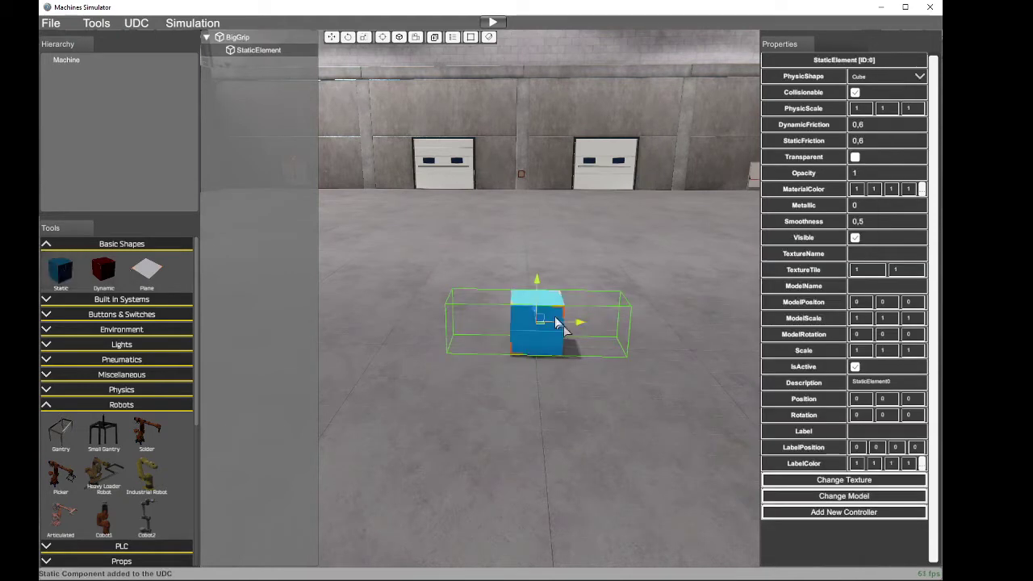
# Step: Place a Static basic shape directly in the machine, on the floor at about X -1.89, Z -0.62
pyautogui.click(236, 37)
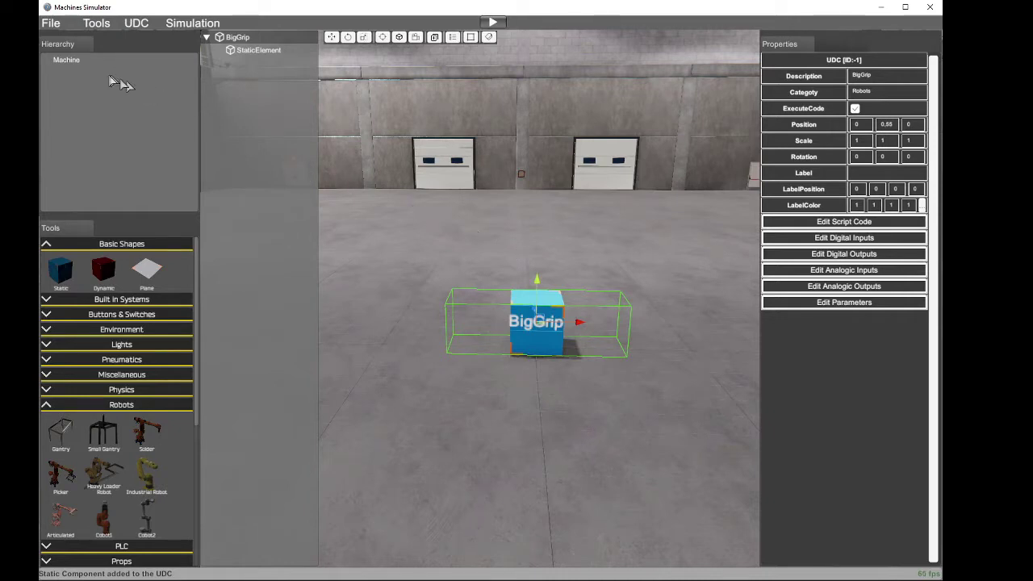
pyautogui.click(71, 63)
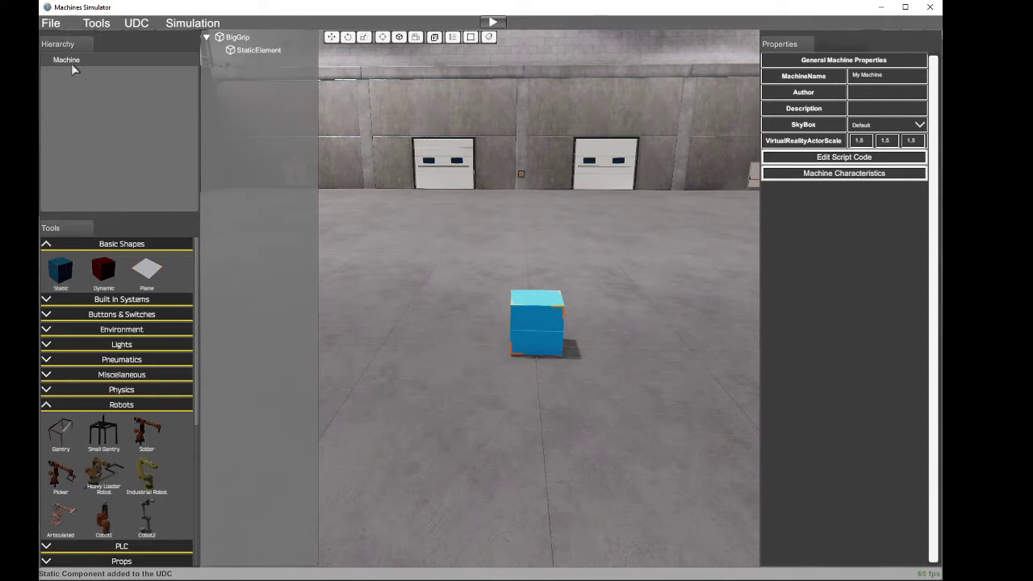
pyautogui.click(61, 275)
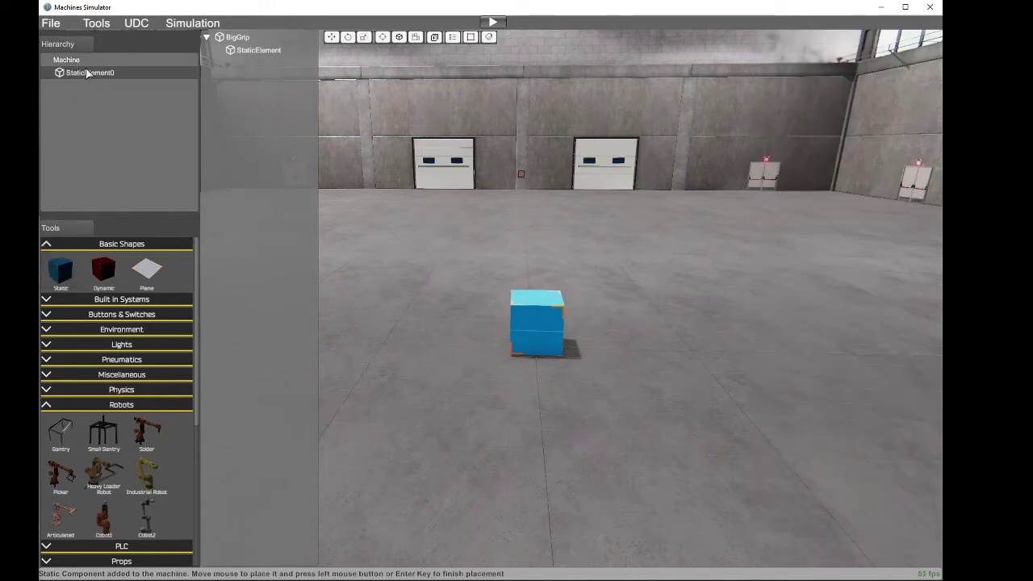
pyautogui.click(429, 389)
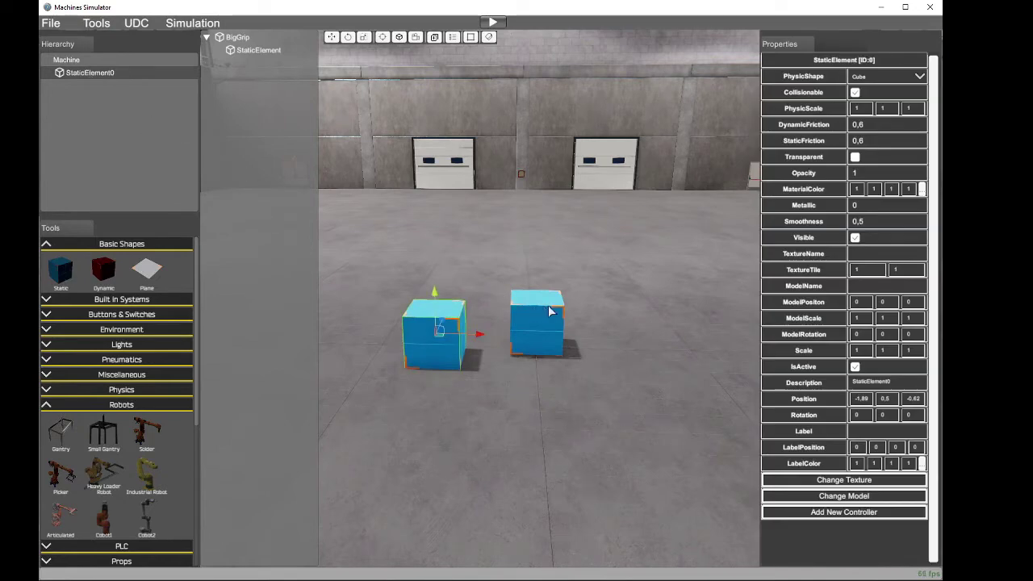
# Step: Move the machine's own static cube along X to about -2.08 and delete it from the machine
pyautogui.click(70, 59)
pyautogui.click(79, 77)
pyautogui.moveTo(480, 343)
pyautogui.mouseDown()
pyautogui.moveTo(428, 340)
pyautogui.moveTo(469, 338)
pyautogui.mouseUp()
pyautogui.press('Delete')
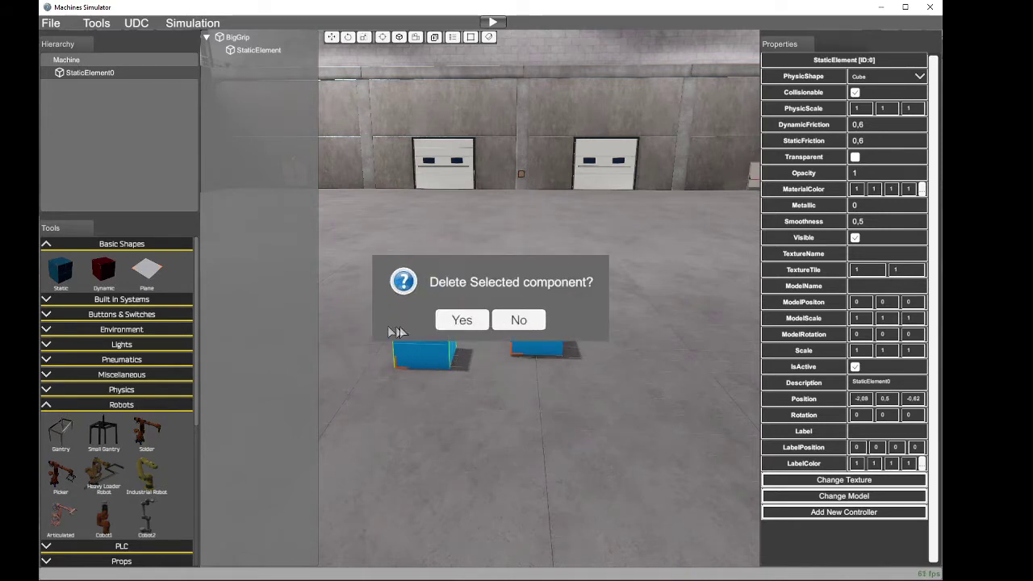
pyautogui.click(461, 318)
pyautogui.click(69, 61)
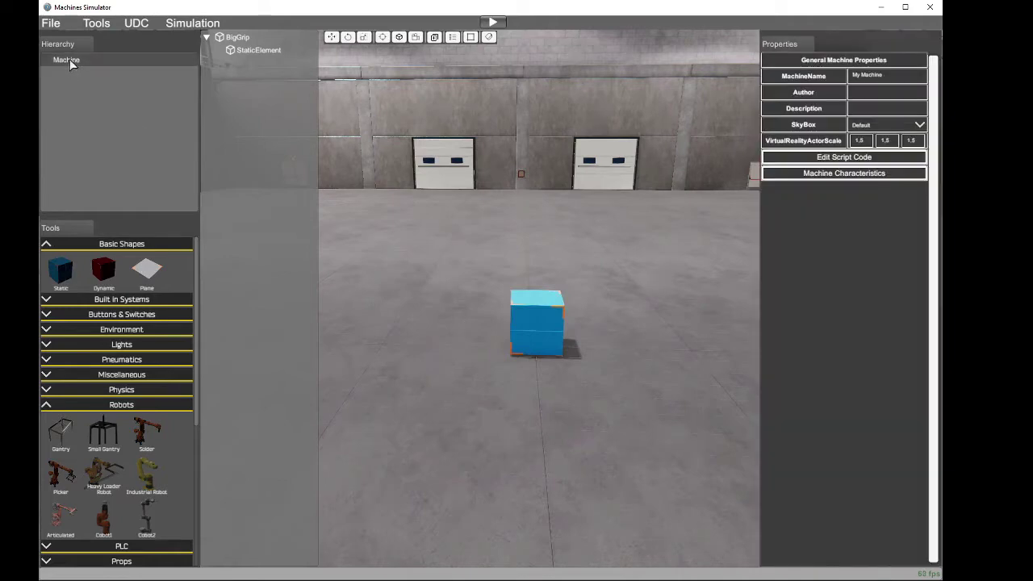
# Step: Examine the gripper in the LoaderGantry reference video and review the BigGrip component's and the machine's properties
pyautogui.click(942, 254)
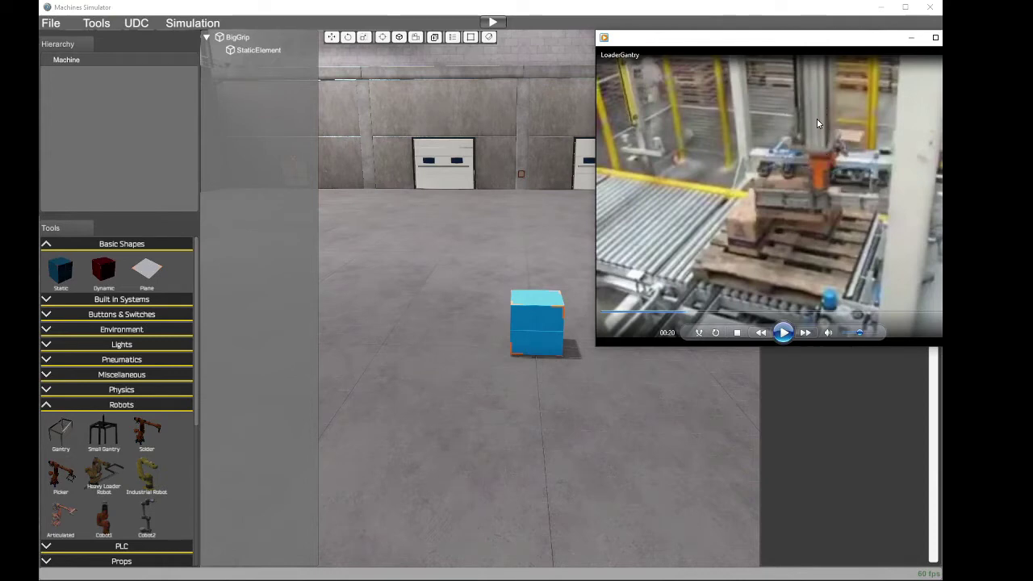
pyautogui.click(343, 293)
pyautogui.click(238, 38)
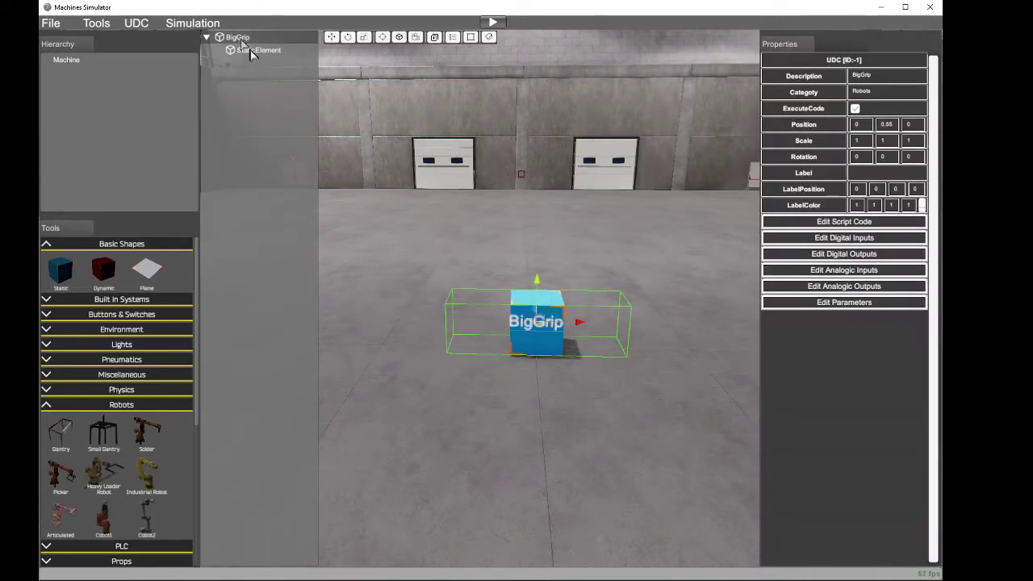
pyautogui.click(372, 578)
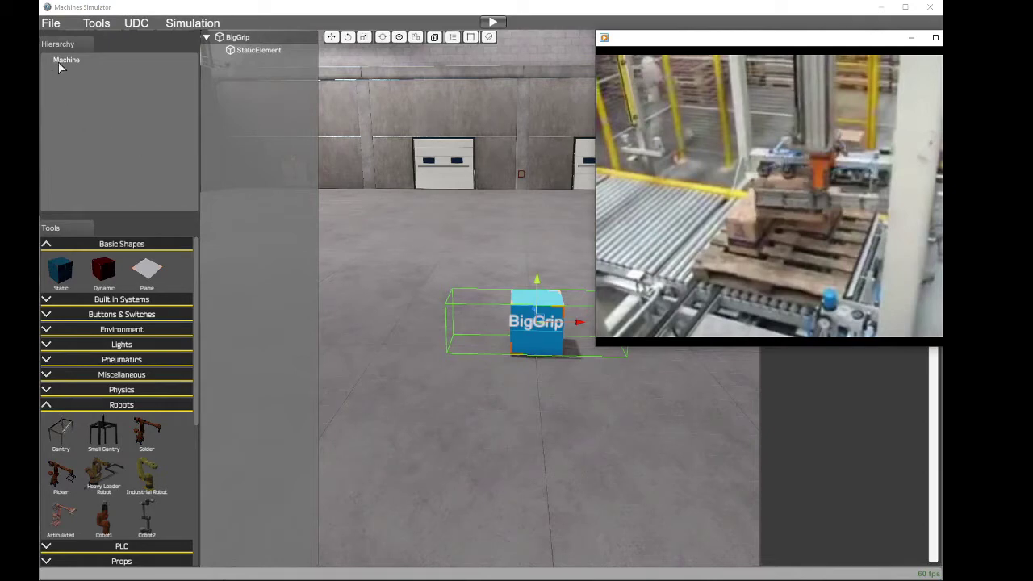
pyautogui.moveTo(920, 158)
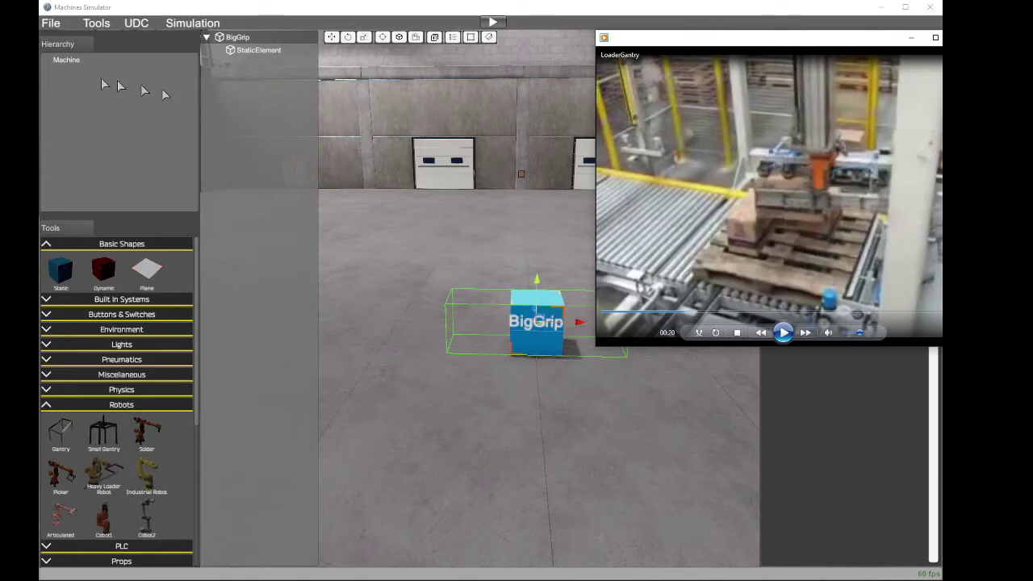
pyautogui.click(55, 63)
pyautogui.click(56, 62)
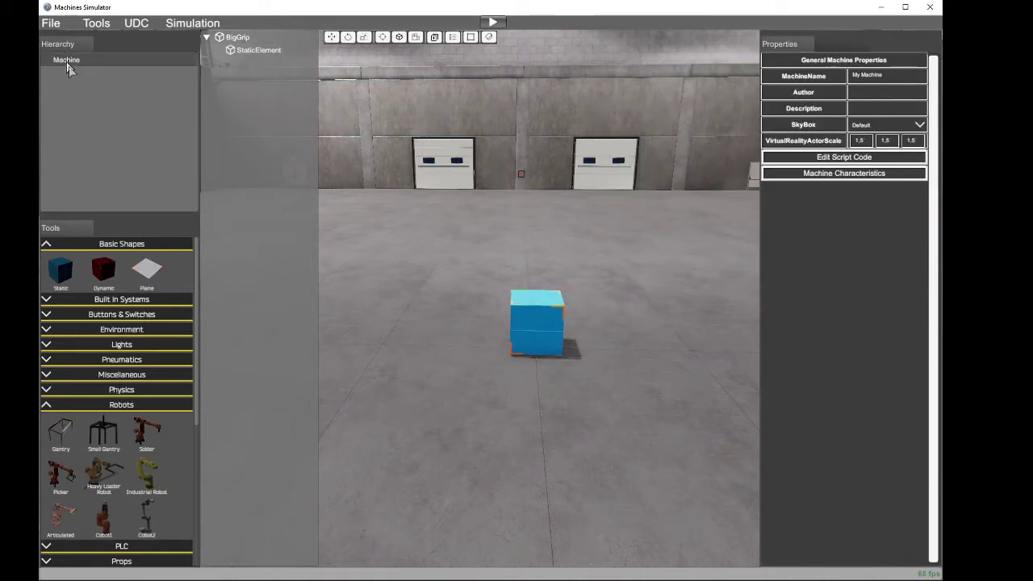
# Step: Add a Gantry robot to the machine, placed at the origin over the BigGrip component
pyautogui.click(60, 432)
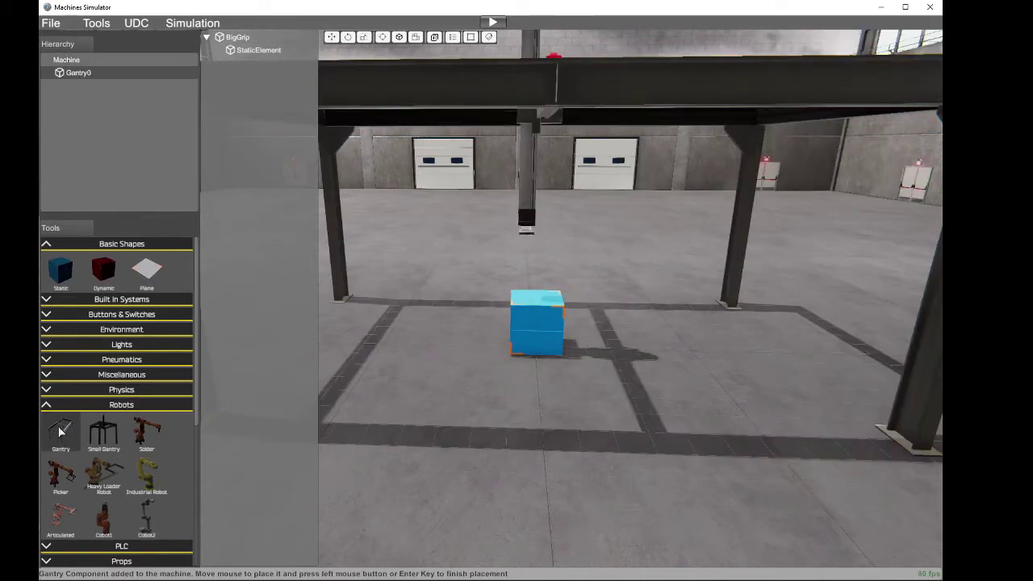
pyautogui.press('Return')
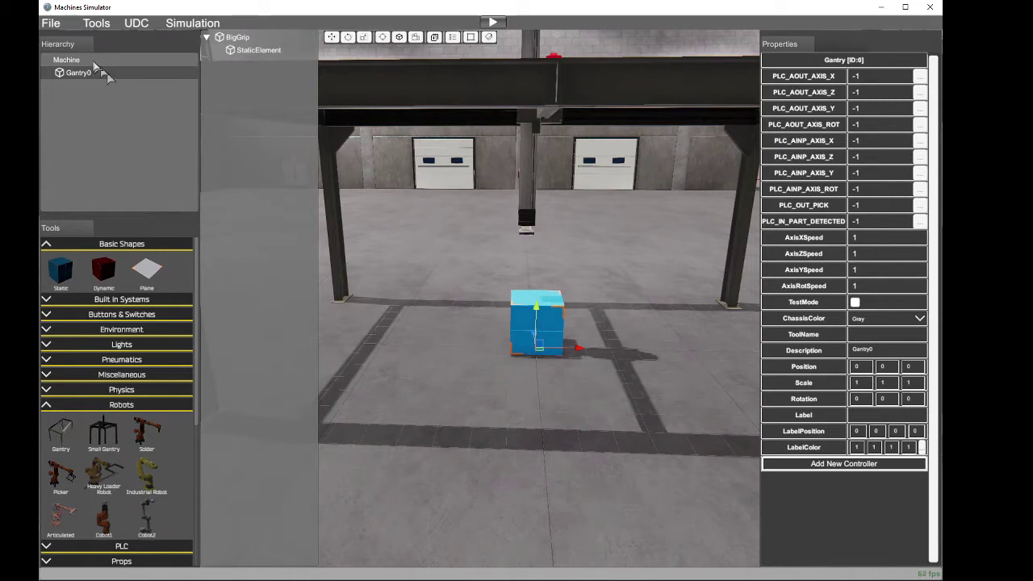
pyautogui.click(237, 37)
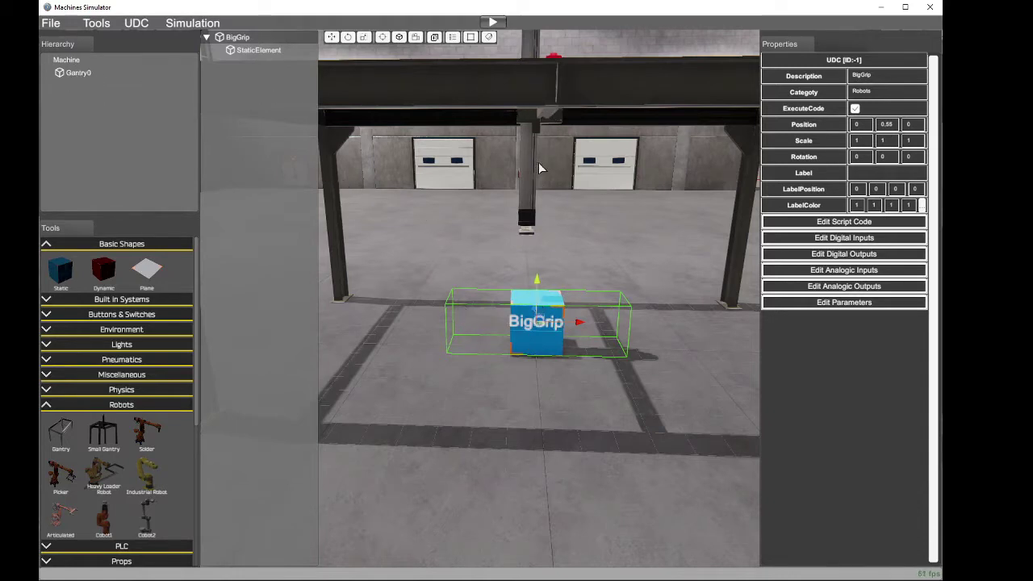
pyautogui.click(79, 73)
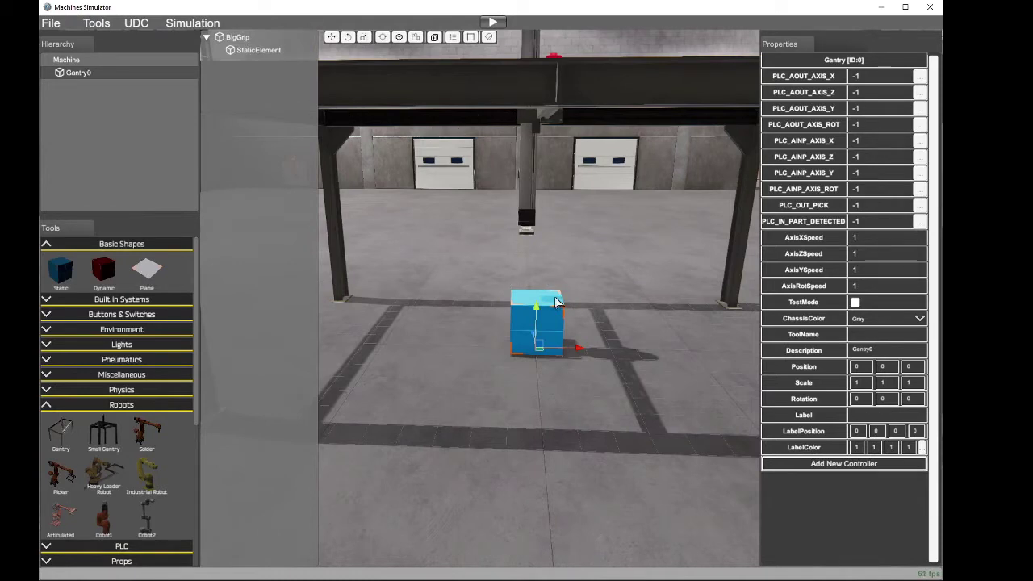
# Step: Move BigGrip's static element to about X 0.14 and raise it to about Y 1.20, under the gantry head
pyautogui.click(253, 52)
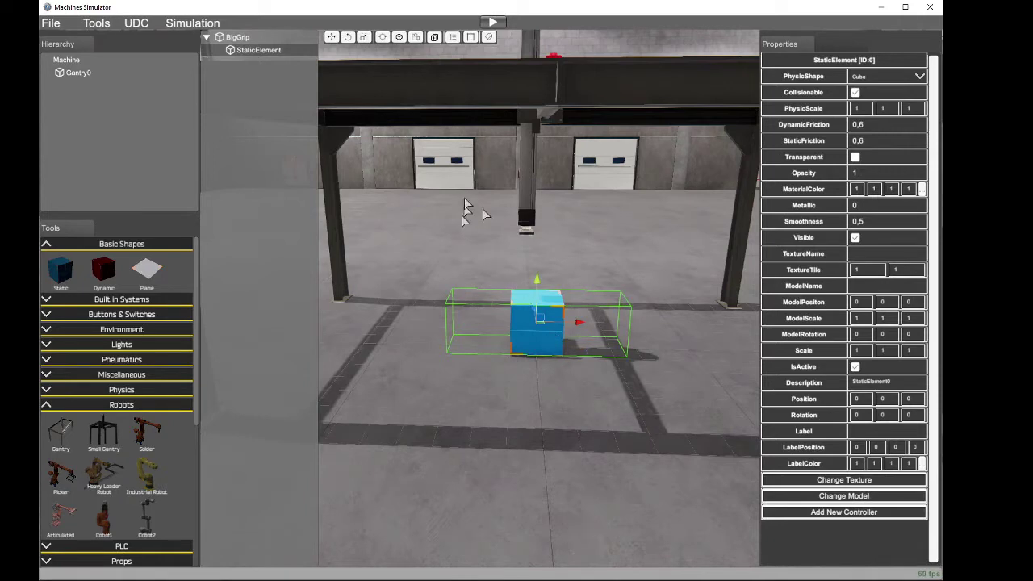
pyautogui.click(942, 277)
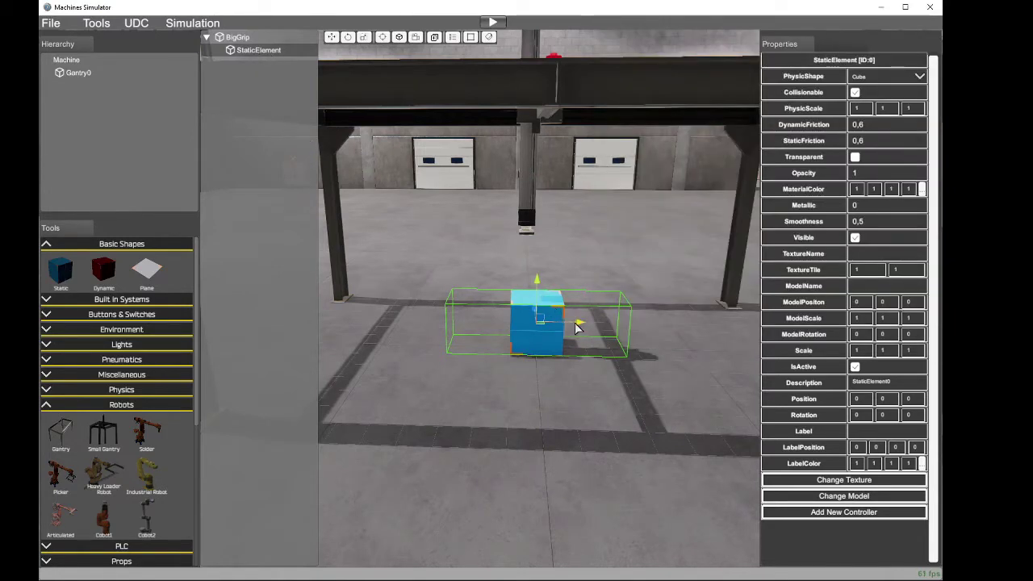
pyautogui.moveTo(575, 322)
pyautogui.mouseDown()
pyautogui.moveTo(557, 317)
pyautogui.moveTo(583, 320)
pyautogui.mouseUp()
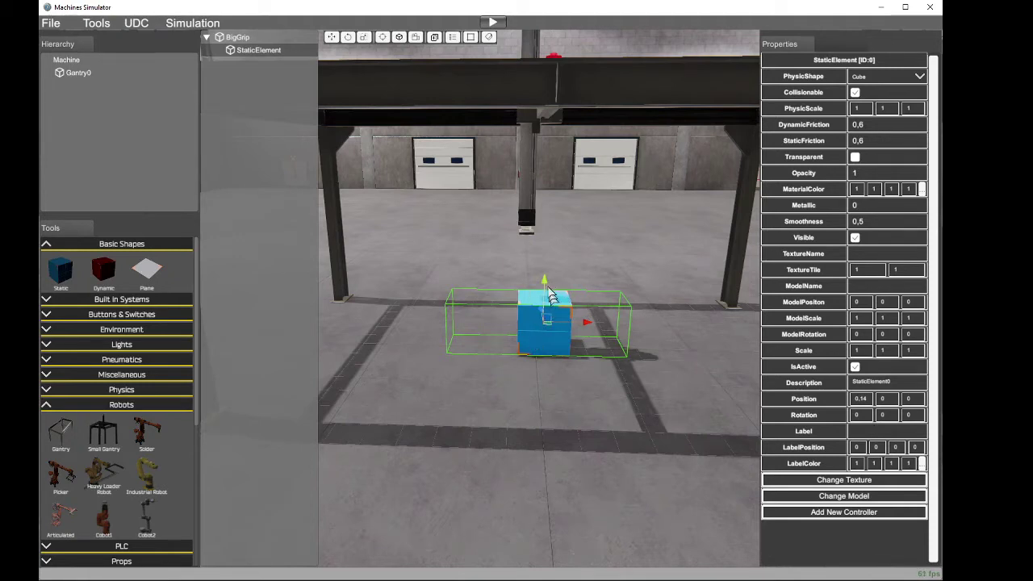
pyautogui.moveTo(545, 284); pyautogui.dragTo(548, 218)
# Step: Check the gripper in the reference video and set the static element's PhysicScale to 0.35, 0.05, 1.55
pyautogui.hotkey('alt', 'Tab')
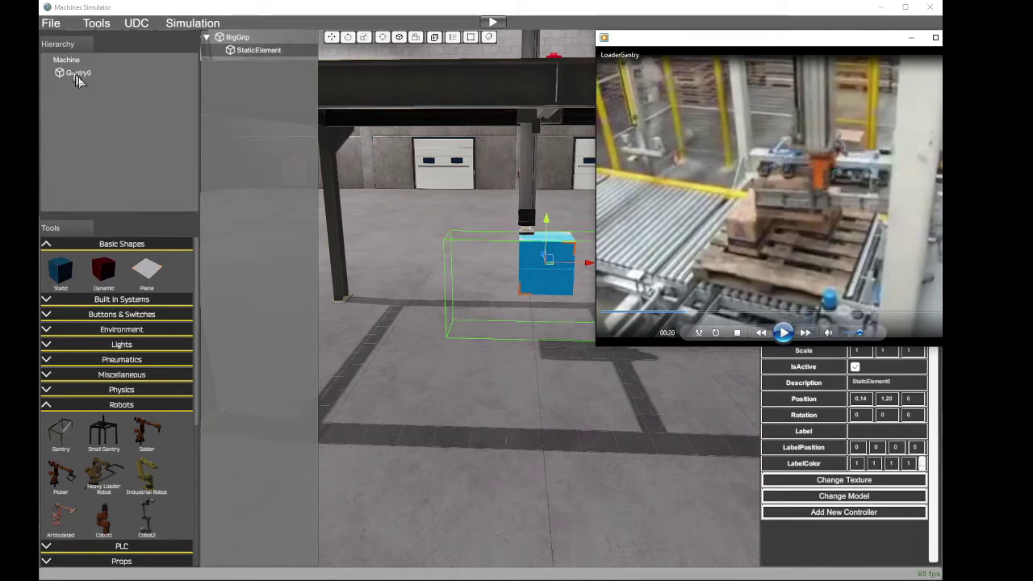
pyautogui.click(252, 51)
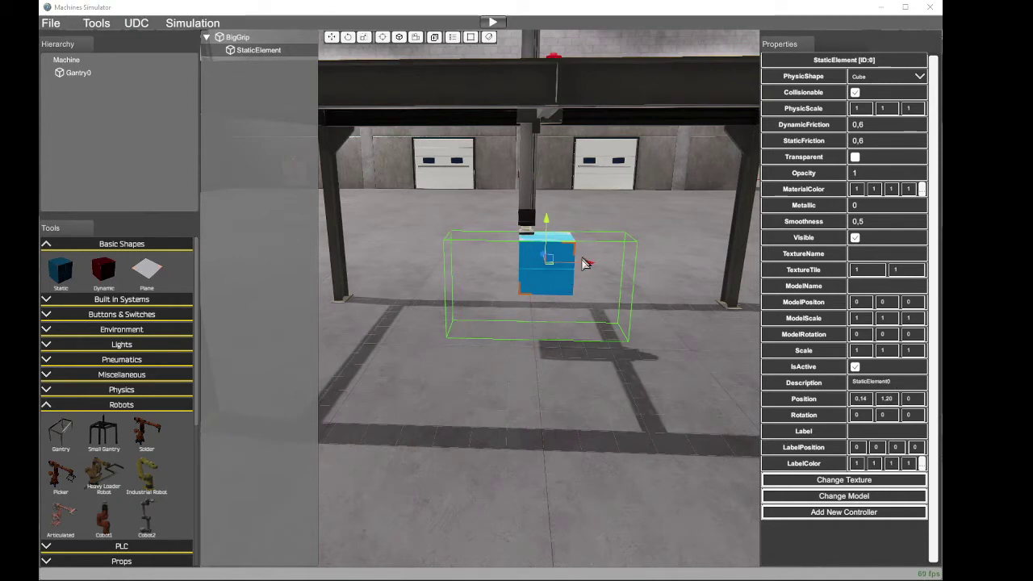
pyautogui.click(860, 109)
pyautogui.write('0,35')
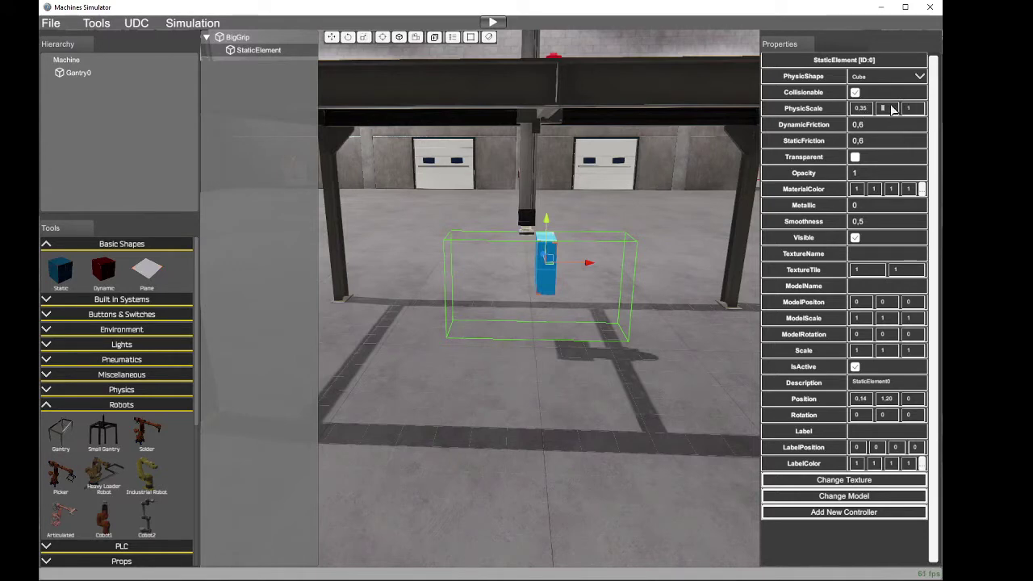
pyautogui.write('0')
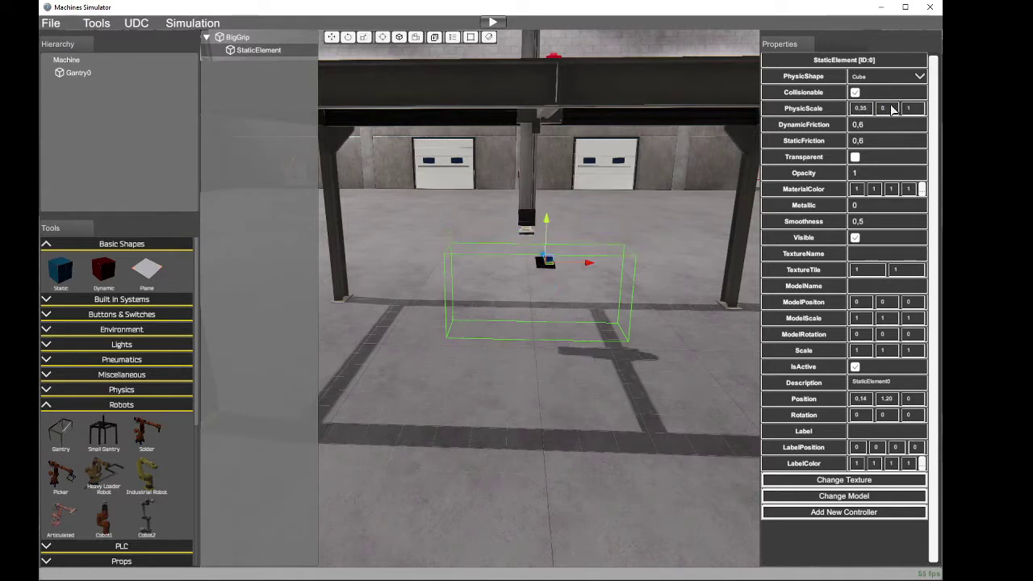
pyautogui.write(',05')
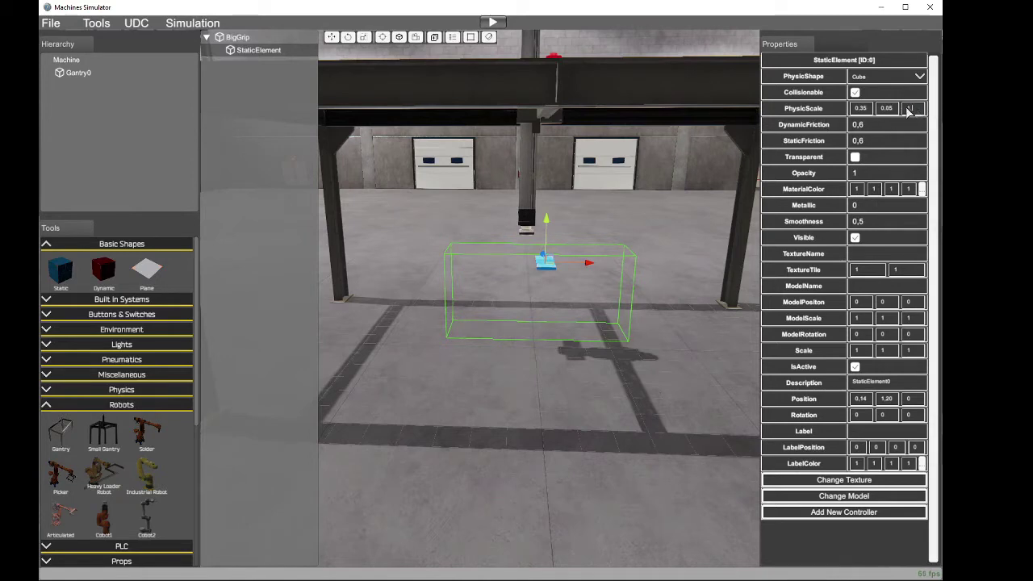
pyautogui.write(',85')
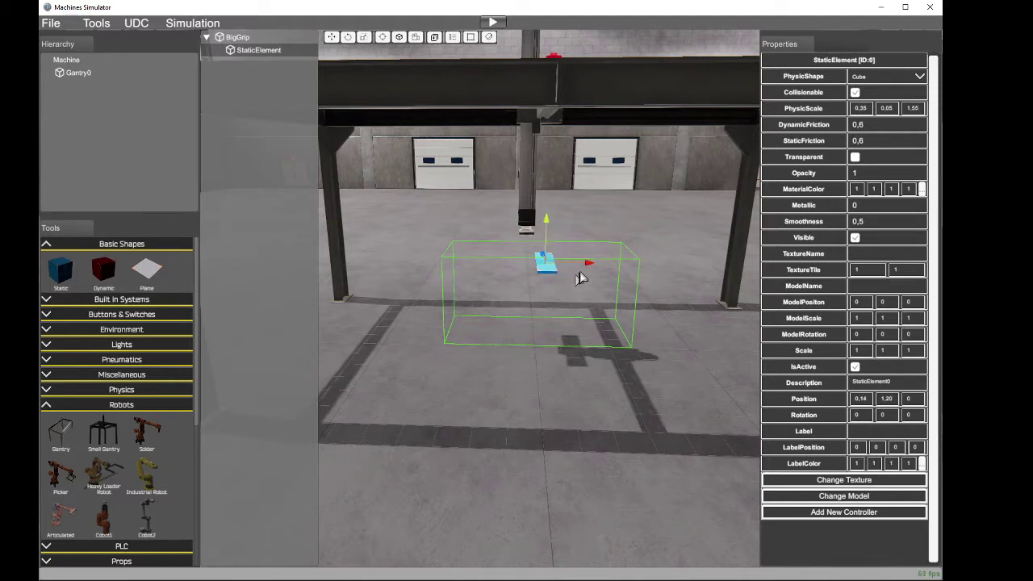
# Step: Raise the thin static plate to about Y 1.74, level with the gantry's suction cup
pyautogui.moveTo(558, 271); pyautogui.dragTo(374, 307, button='right')
pyautogui.press('w')
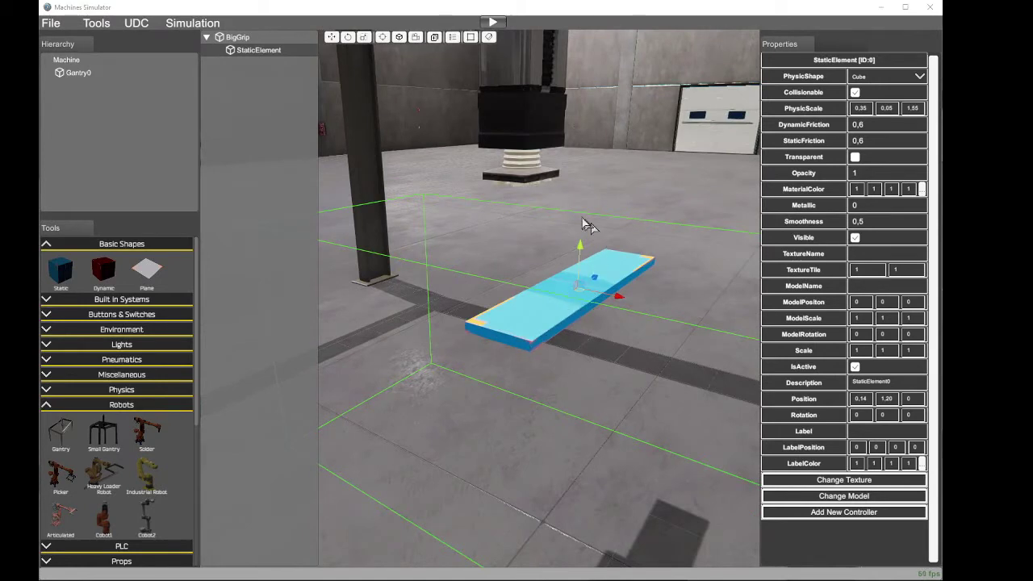
pyautogui.moveTo(580, 243); pyautogui.dragTo(590, 140)
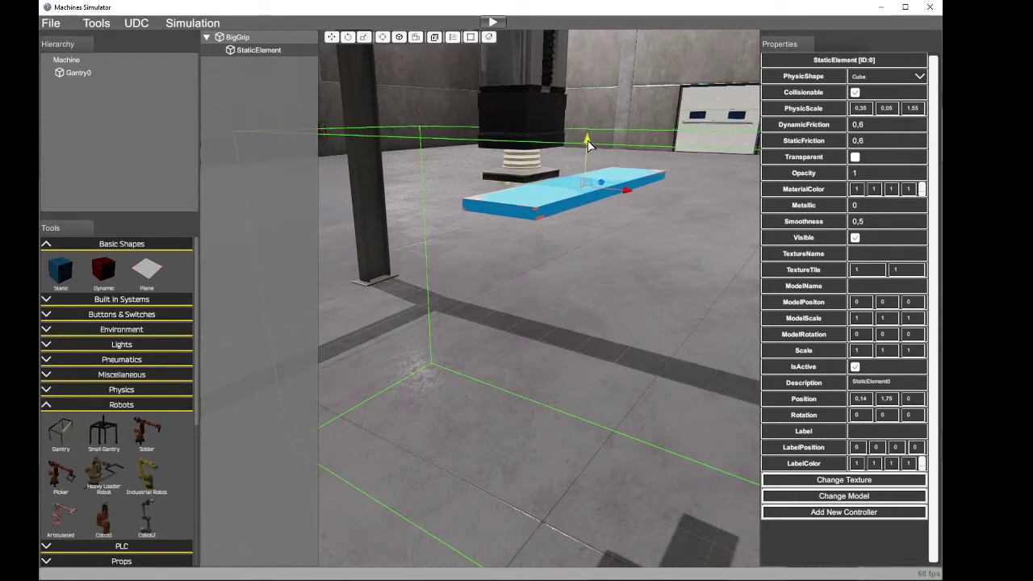
# Step: Move the gantry along X to about 0.37 so its head lines up with the plate
pyautogui.moveTo(595, 202); pyautogui.dragTo(798, 288, button='right')
pyautogui.press('a')
pyautogui.press('s')
pyautogui.press('d')
pyautogui.press('a')
pyautogui.press('w')
pyautogui.press('d')
pyautogui.press('s')
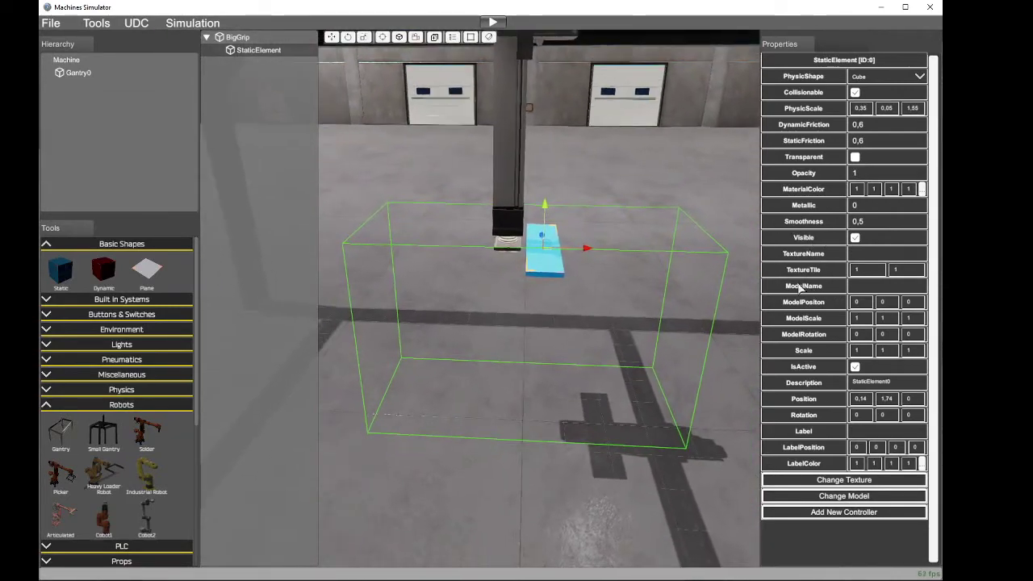
pyautogui.click(234, 38)
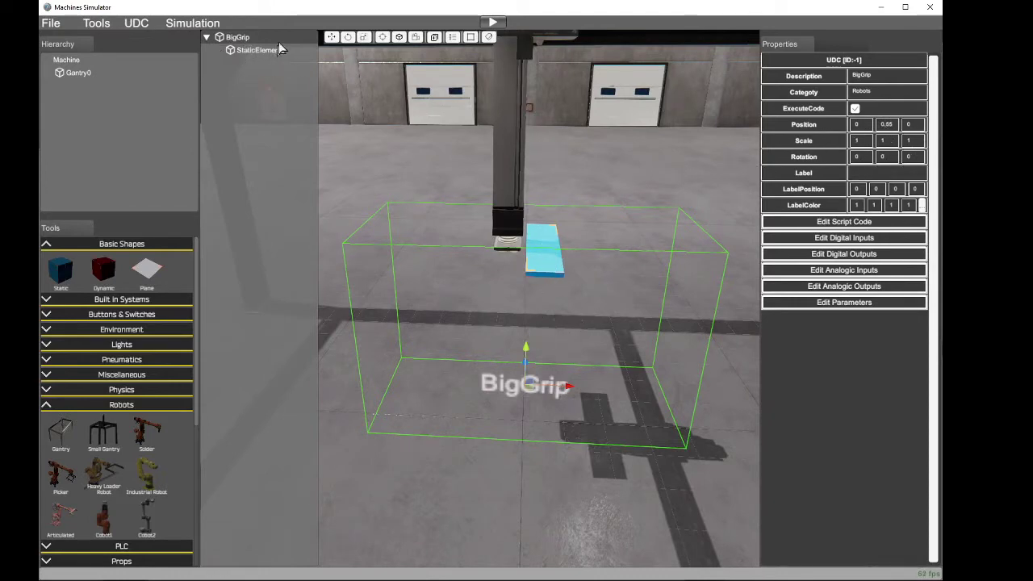
pyautogui.click(82, 74)
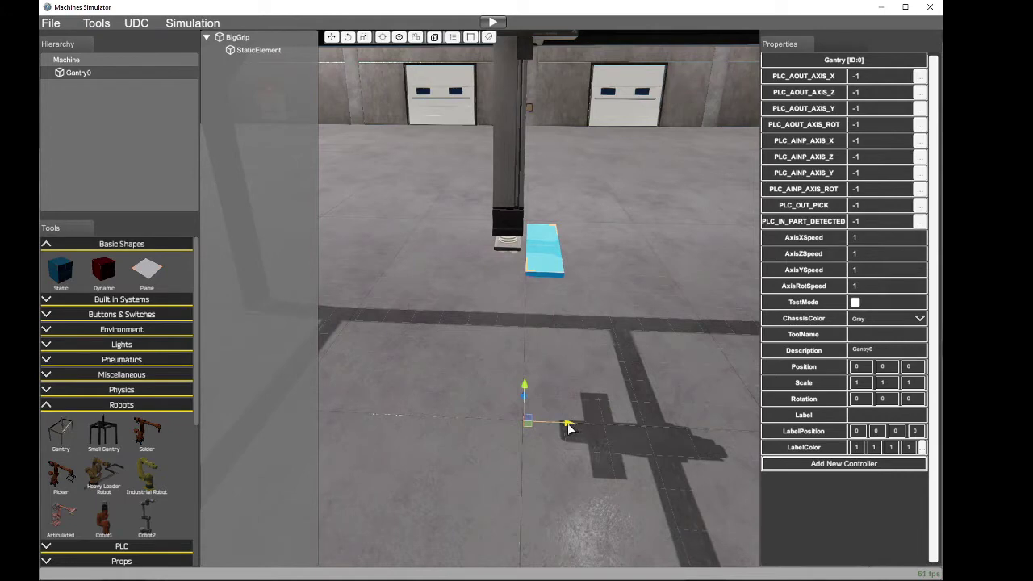
pyautogui.moveTo(568, 428); pyautogui.dragTo(598, 428)
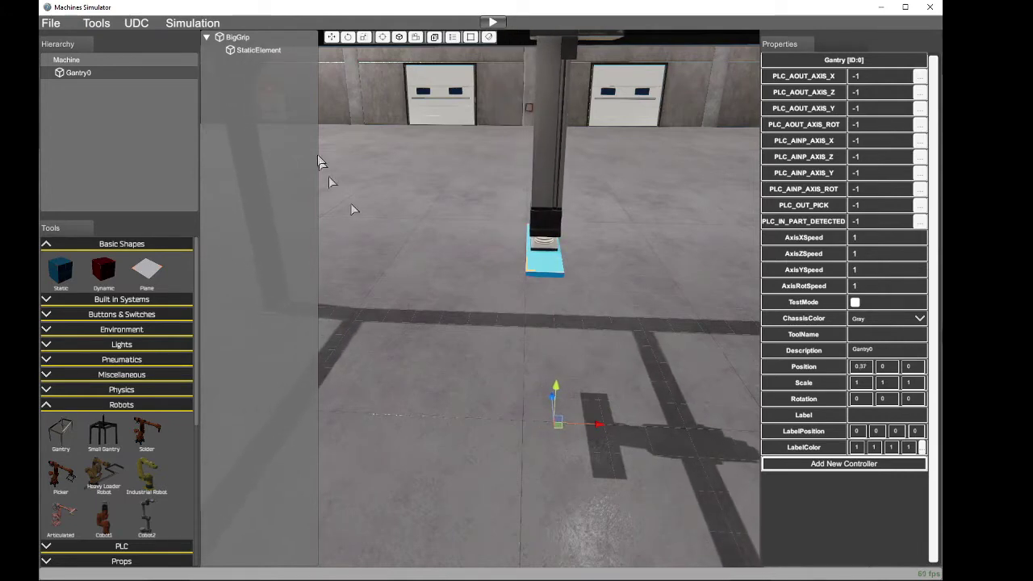
# Step: Apply the BrushedMetal material from the Metal category to BigGrip's static plate
pyautogui.click(261, 51)
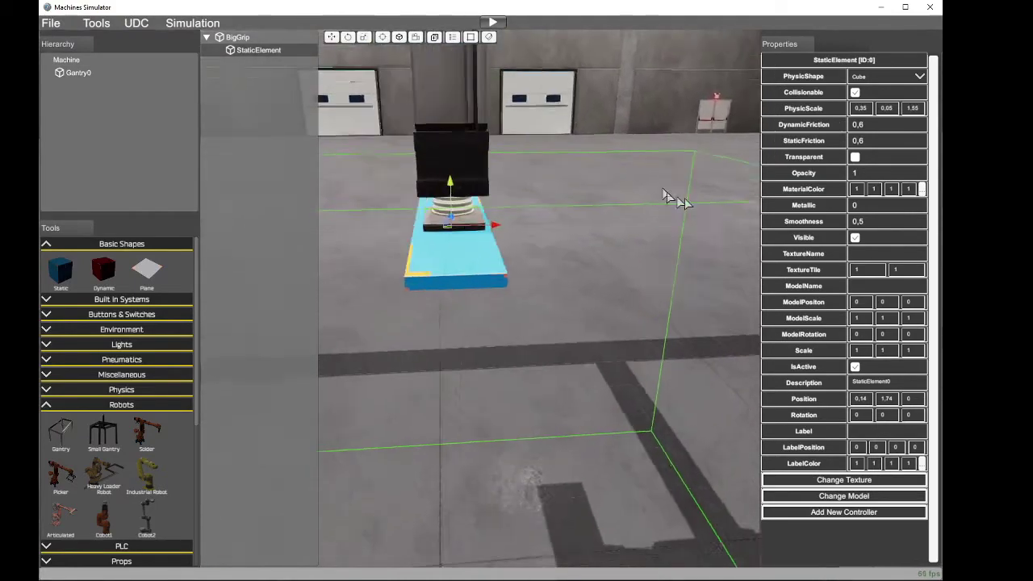
pyautogui.moveTo(539, 298); pyautogui.dragTo(440, 299, button='right')
pyautogui.hotkey('alt', 'Tab')
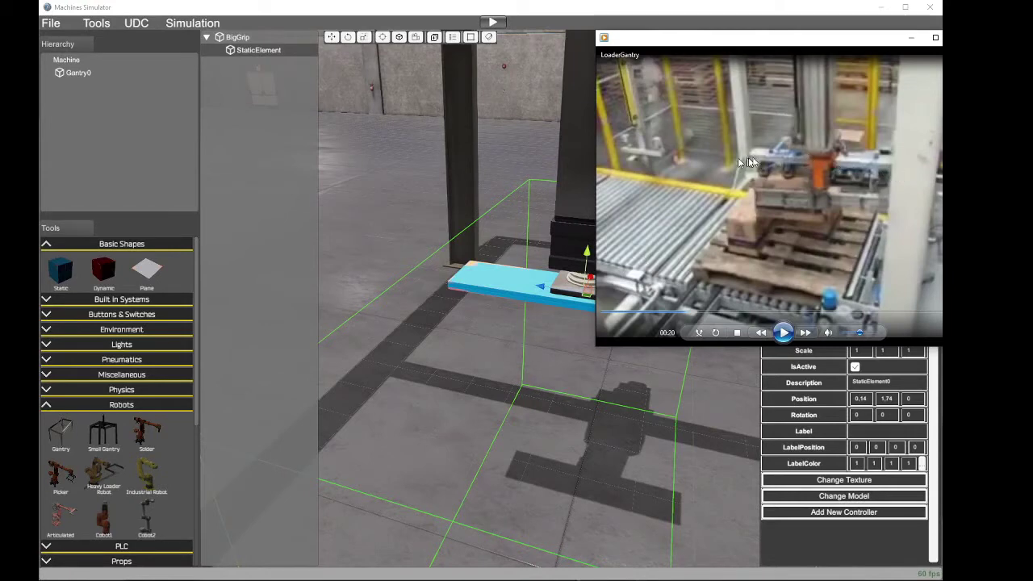
pyautogui.click(277, 54)
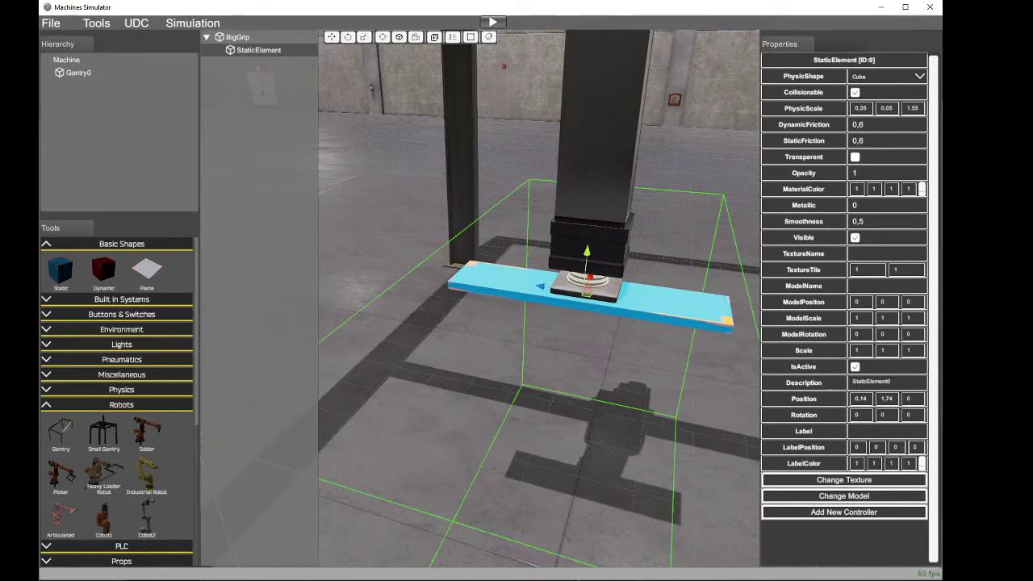
pyautogui.click(844, 480)
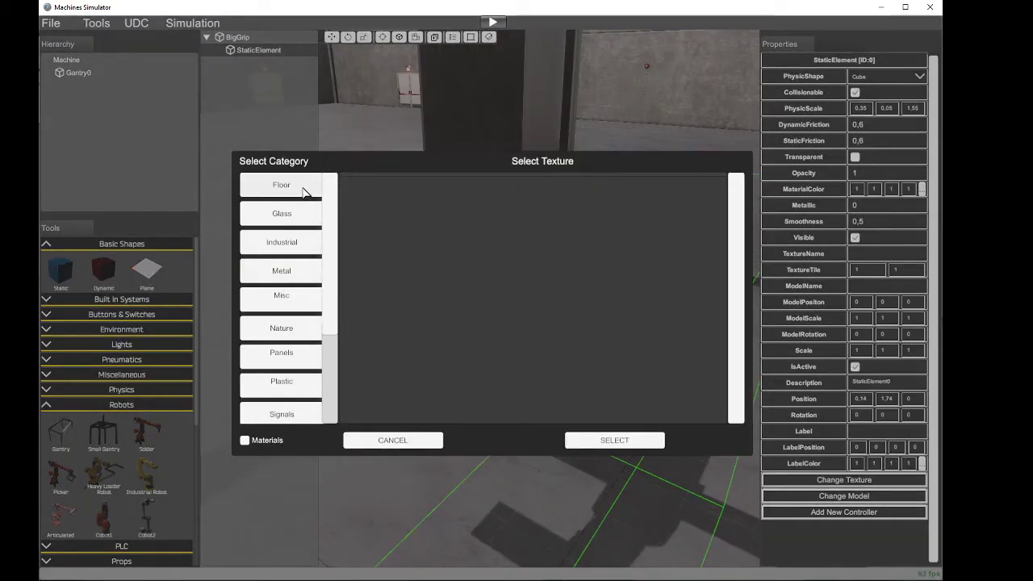
pyautogui.click(300, 272)
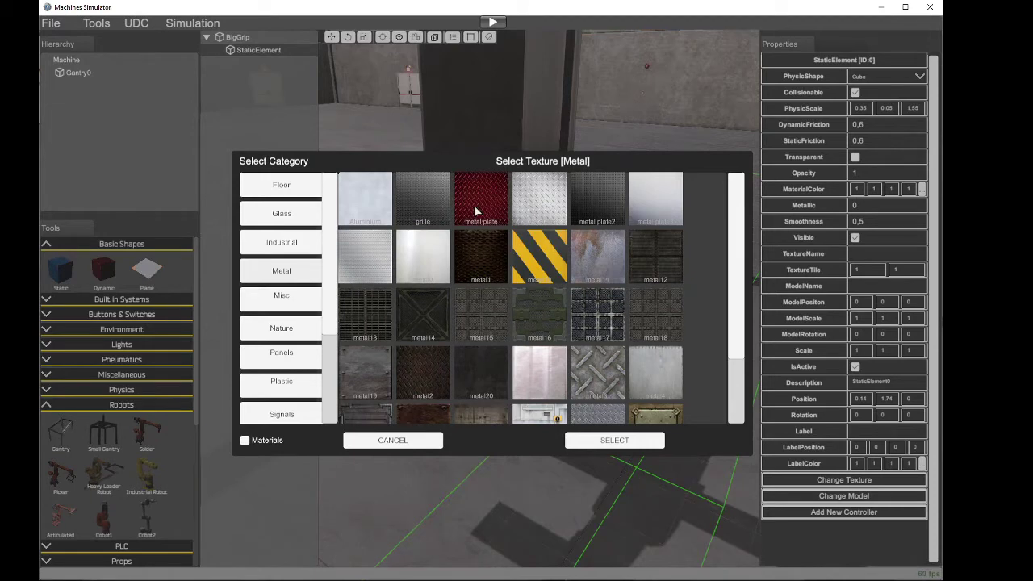
pyautogui.click(246, 440)
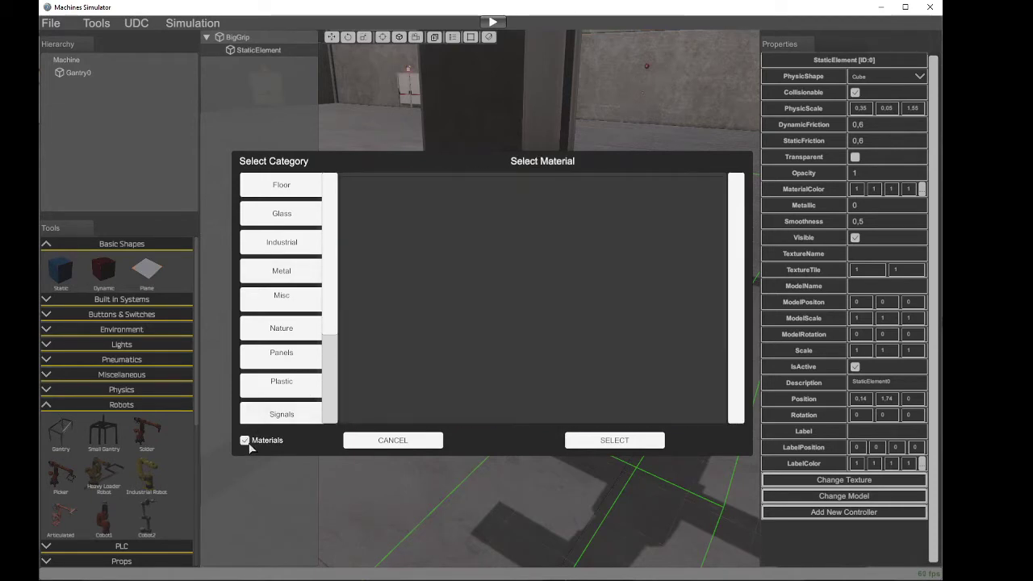
pyautogui.click(300, 275)
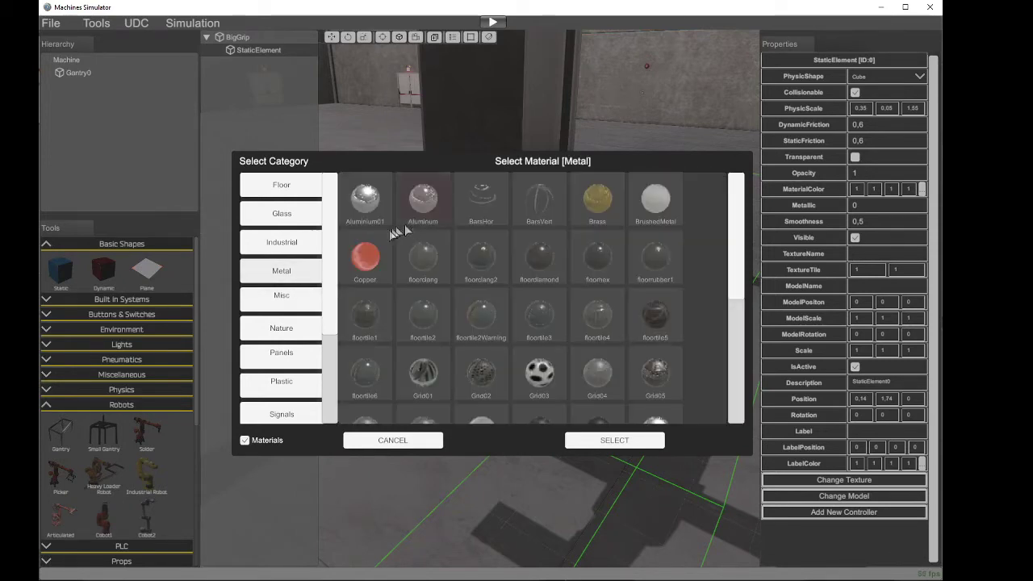
pyautogui.click(493, 294)
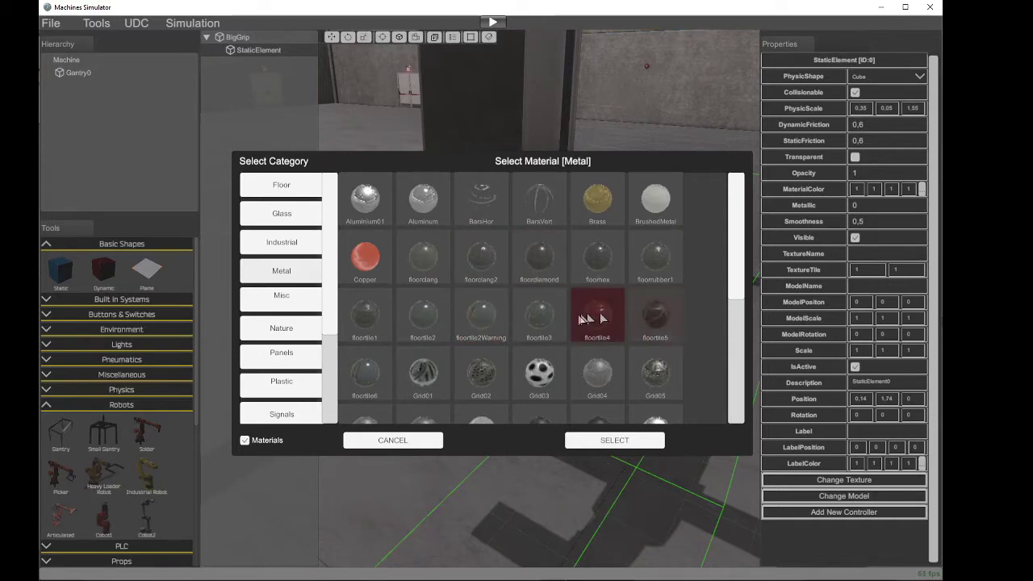
pyautogui.moveTo(734, 263)
pyautogui.mouseDown()
pyautogui.moveTo(740, 310)
pyautogui.moveTo(767, 317)
pyautogui.moveTo(781, 341)
pyautogui.moveTo(769, 240)
pyautogui.moveTo(710, 226)
pyautogui.mouseUp()
pyautogui.click(657, 201)
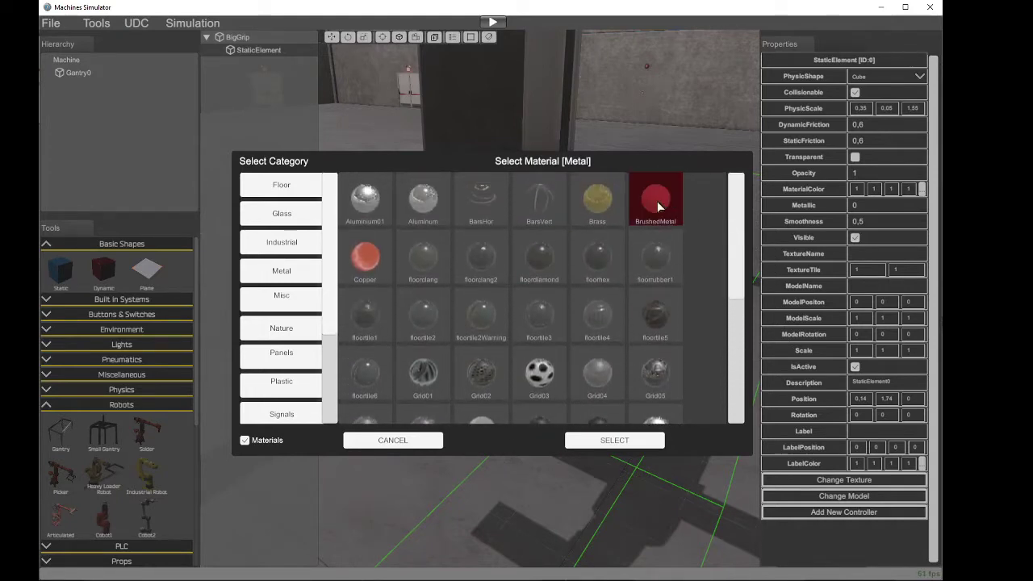
pyautogui.click(616, 440)
# Step: Examine the plate's material and its fit beneath the gantry head from several sides
pyautogui.moveTo(670, 336); pyautogui.dragTo(265, 349, button='right')
pyautogui.press('s')
pyautogui.press('d')
pyautogui.press('w')
pyautogui.moveTo(272, 361); pyautogui.dragTo(235, 403)
pyautogui.press('d')
pyautogui.press('s')
pyautogui.moveTo(235, 403); pyautogui.dragTo(527, 443, button='right')
pyautogui.press('a')
pyautogui.press('w')
pyautogui.press('s')
pyautogui.press('a')
pyautogui.press('s')
pyautogui.press('w')
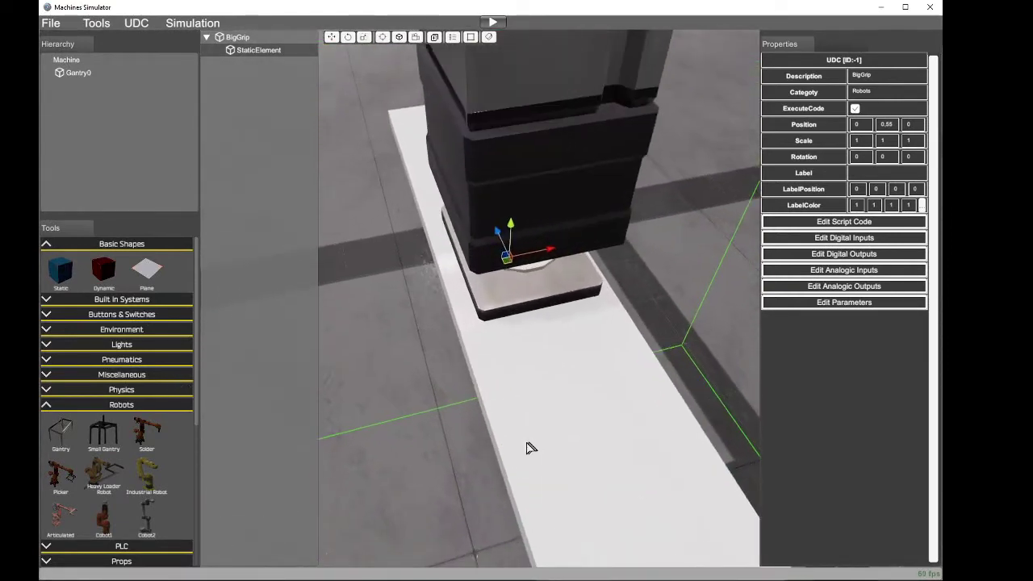
pyautogui.press('d')
pyautogui.moveTo(554, 397); pyautogui.dragTo(669, 202, button='right')
pyautogui.press('s')
pyautogui.press('a')
pyautogui.press('w')
pyautogui.press('s')
pyautogui.press('a')
pyautogui.press('d')
pyautogui.press('d')
pyautogui.press('w')
pyautogui.press('s')
pyautogui.press('d')
pyautogui.press('w')
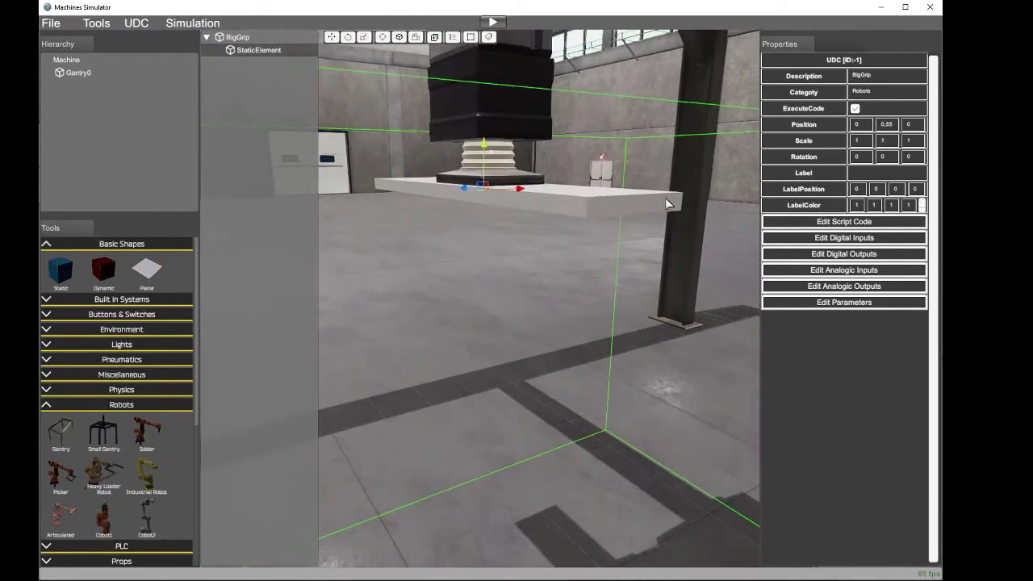
pyautogui.moveTo(496, 204); pyautogui.dragTo(497, 219, button='right')
pyautogui.press('s')
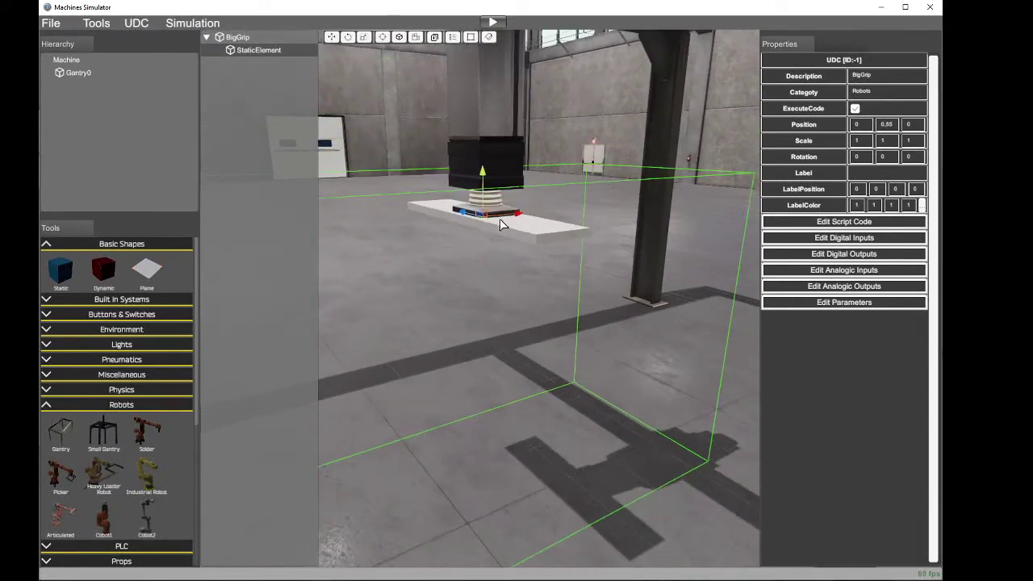
# Step: Play a short stretch of the LoaderGantry reference video to study the gripper, and select the BigGrip component
pyautogui.hotkey('alt', 'Tab')
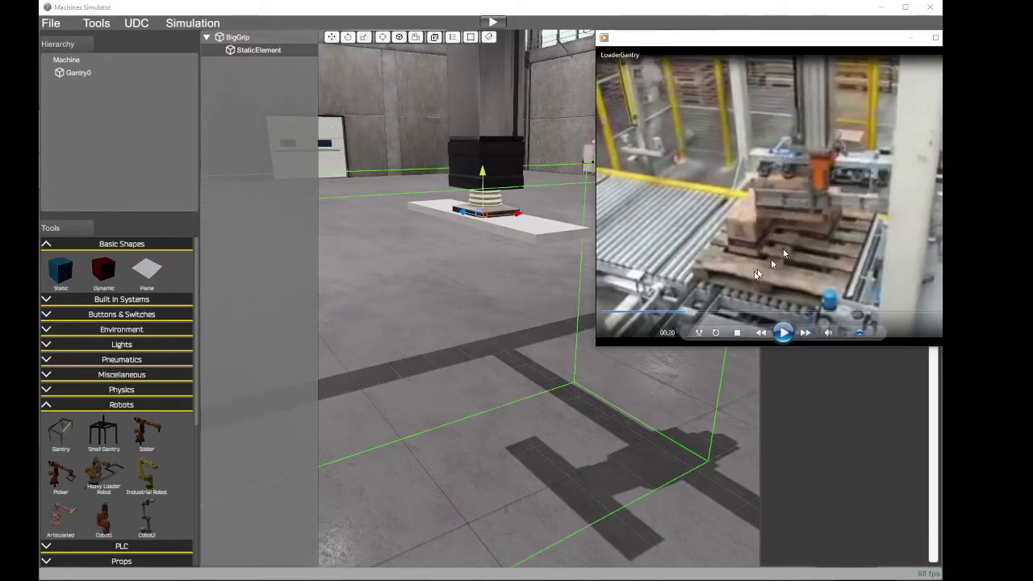
pyautogui.click(782, 333)
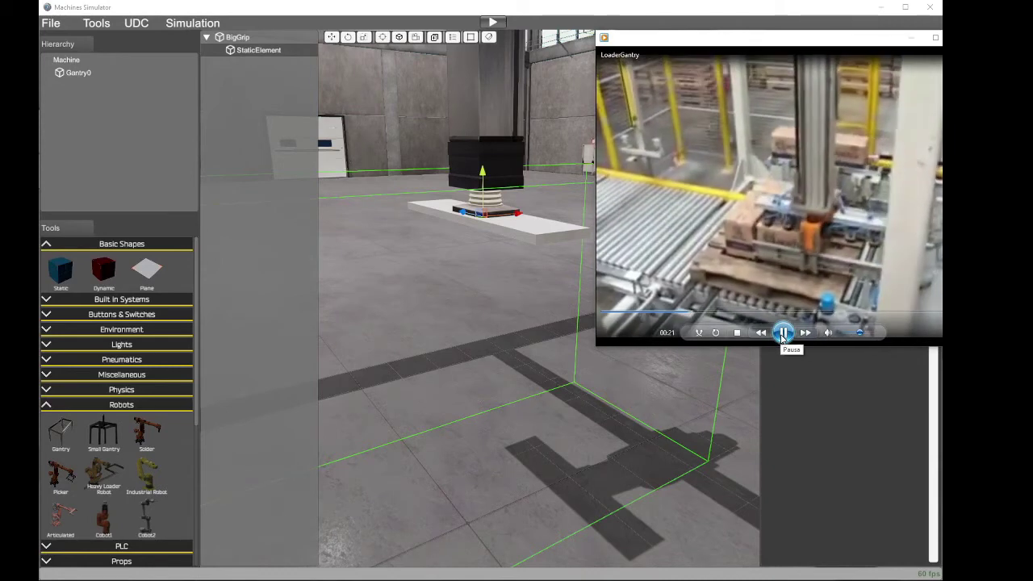
pyautogui.click(782, 334)
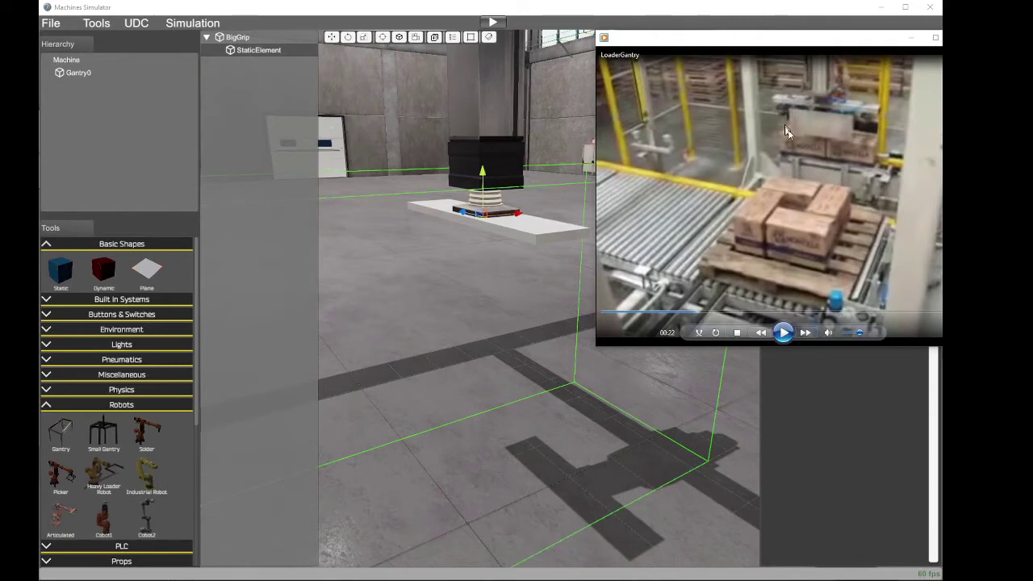
pyautogui.click(240, 37)
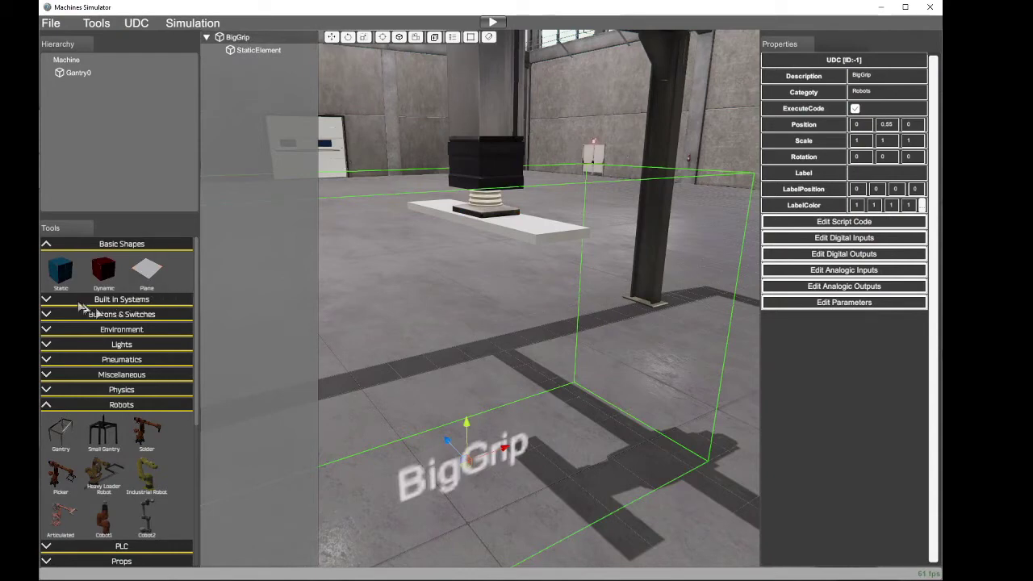
# Step: Add a second static cube to BigGrip and raise it to just beneath the metal plate
pyautogui.click(63, 274)
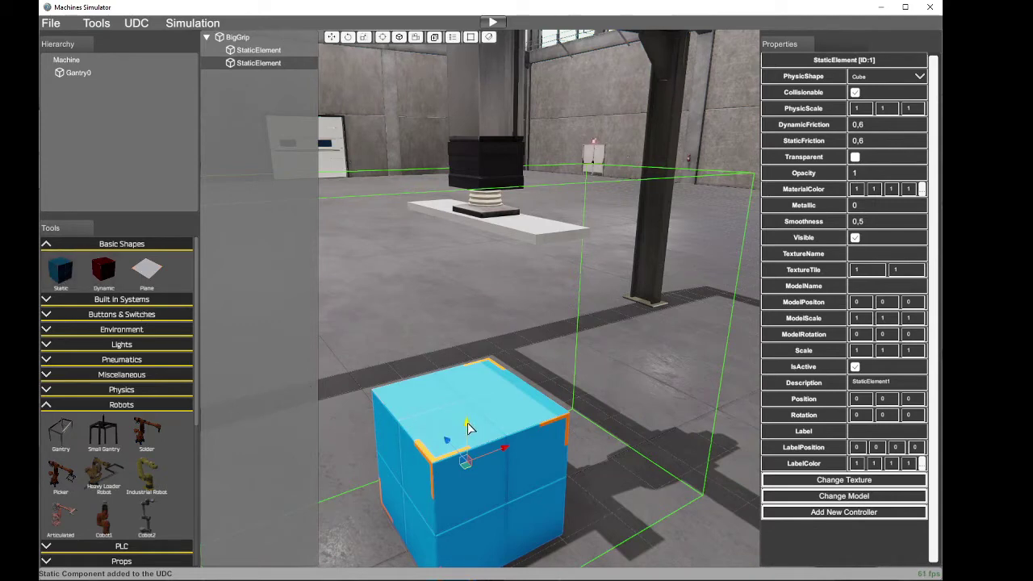
pyautogui.moveTo(469, 427); pyautogui.dragTo(504, 246)
pyautogui.moveTo(507, 260); pyautogui.dragTo(465, 241, button='right')
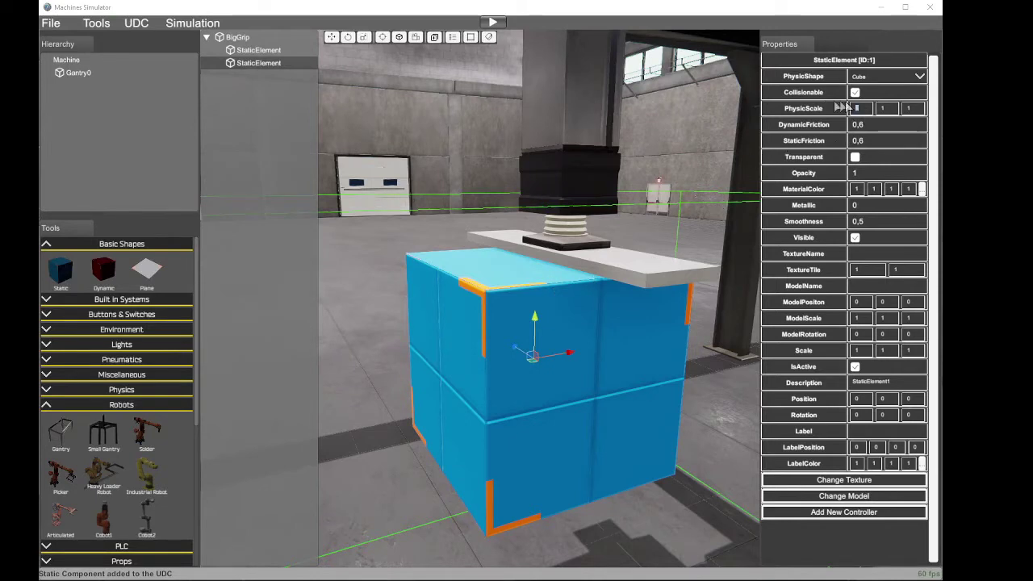
# Step: Set the new cube's physic scale to 0.01, 0.45 and 1.2 to make a thin side panel
pyautogui.click(869, 114)
pyautogui.press('BackSpace')
pyautogui.write('0')
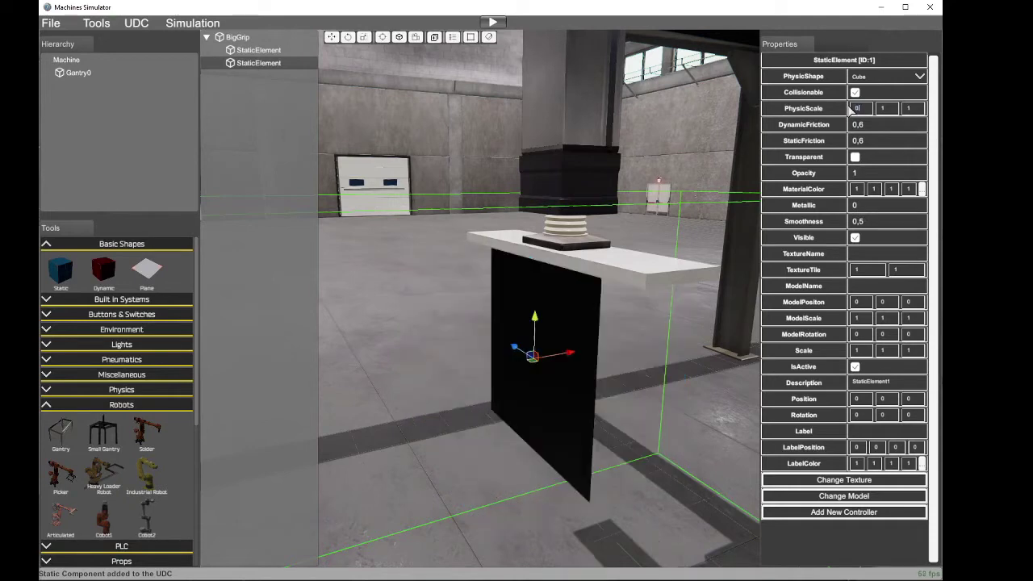
pyautogui.write(',01')
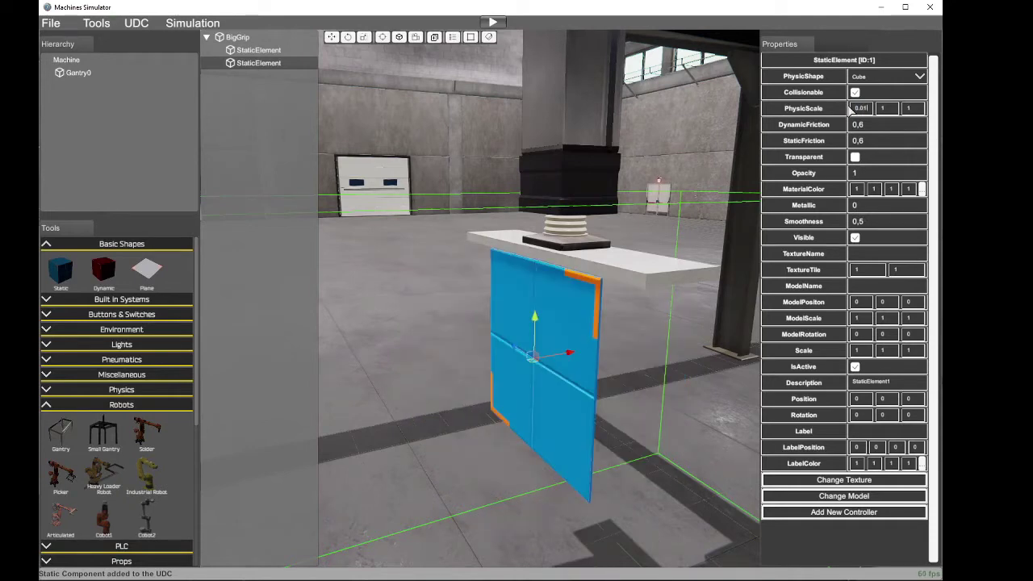
pyautogui.click(888, 113)
pyautogui.write('0')
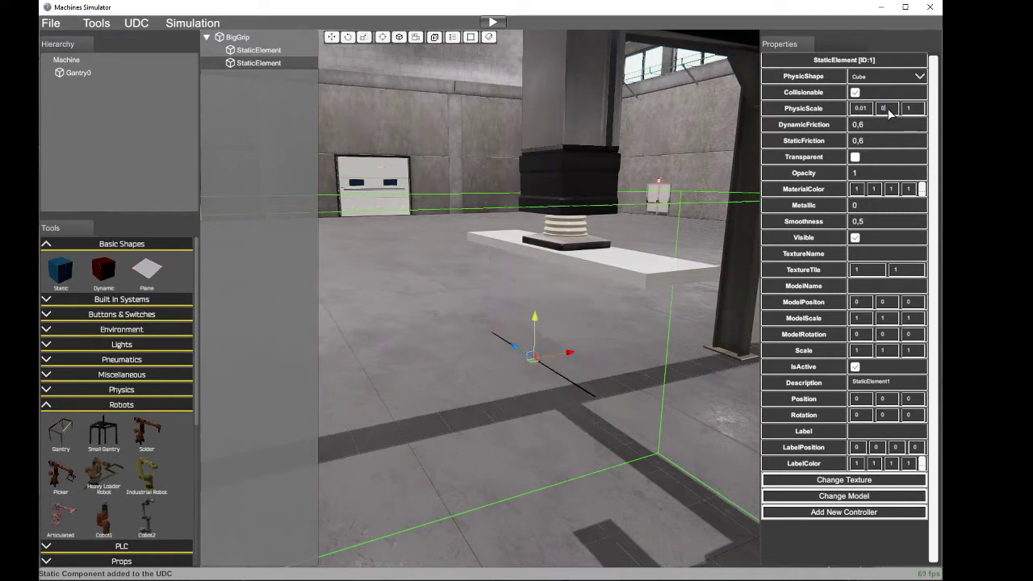
pyautogui.write(',4')
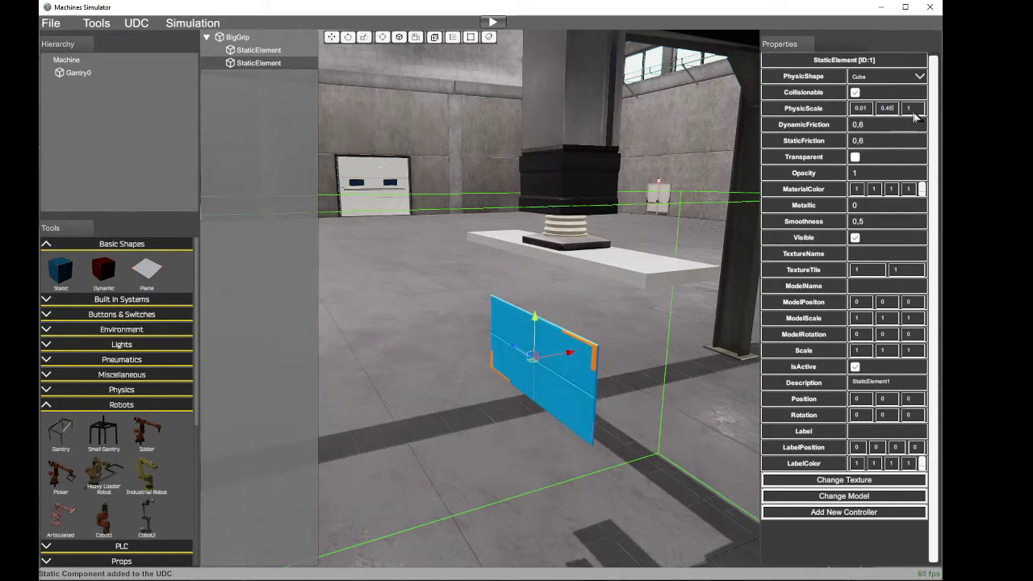
pyautogui.write('5')
pyautogui.click(917, 113)
pyautogui.write(',2')
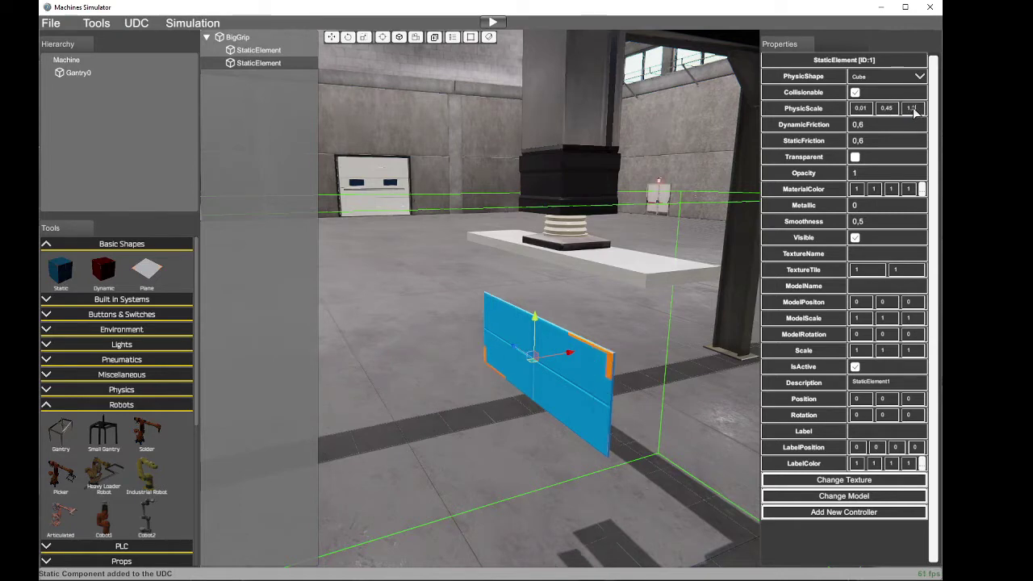
# Step: Position the side panel under one long edge of the plate, at about X -0.16 and Y 1.44, consulting the reference video
pyautogui.moveTo(592, 241); pyautogui.dragTo(683, 244, button='right')
pyautogui.moveTo(536, 317); pyautogui.dragTo(538, 267)
pyautogui.moveTo(538, 266); pyautogui.dragTo(363, 290, button='right')
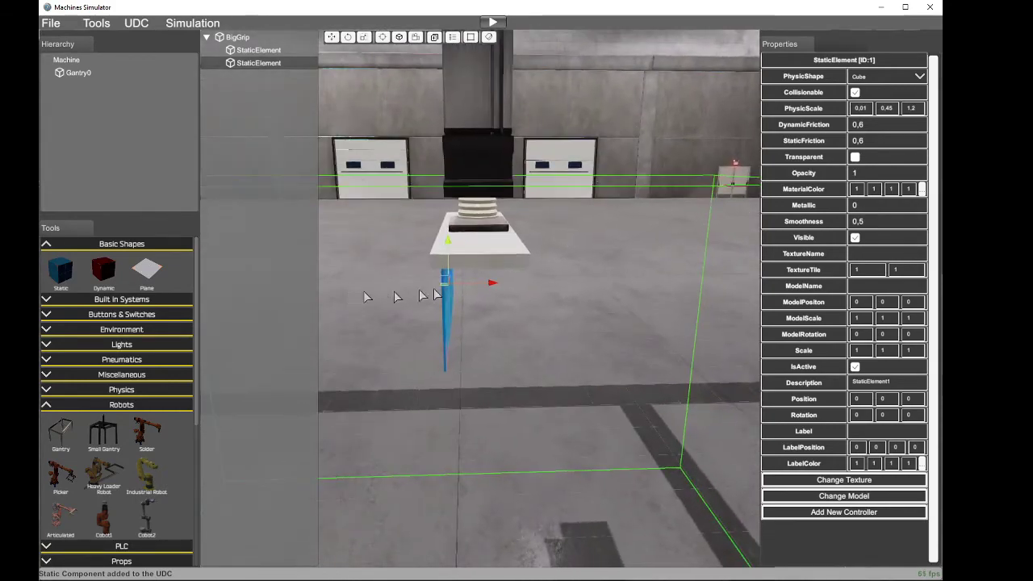
pyautogui.click(952, 207)
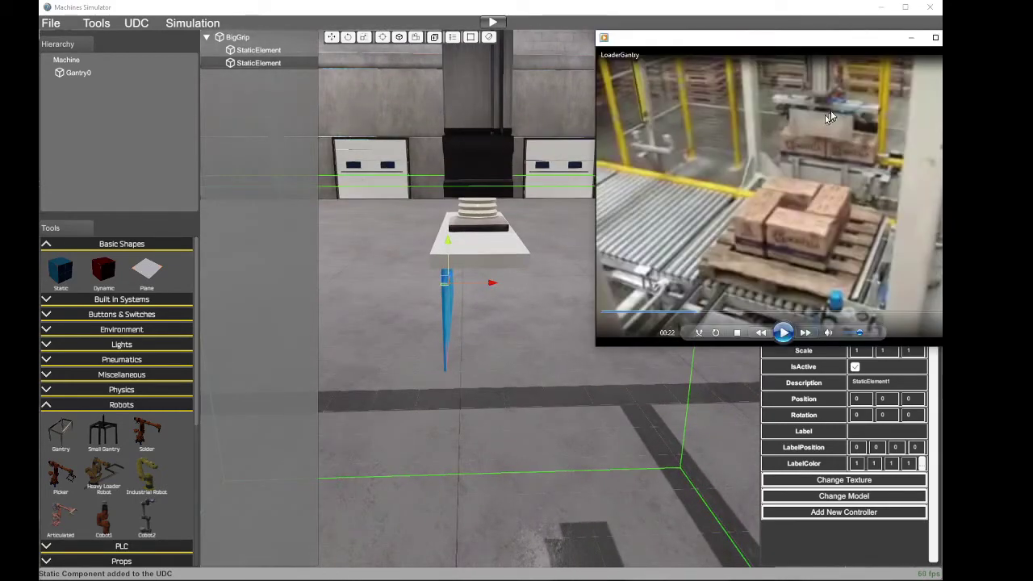
pyautogui.moveTo(573, 235); pyautogui.dragTo(633, 231, button='right')
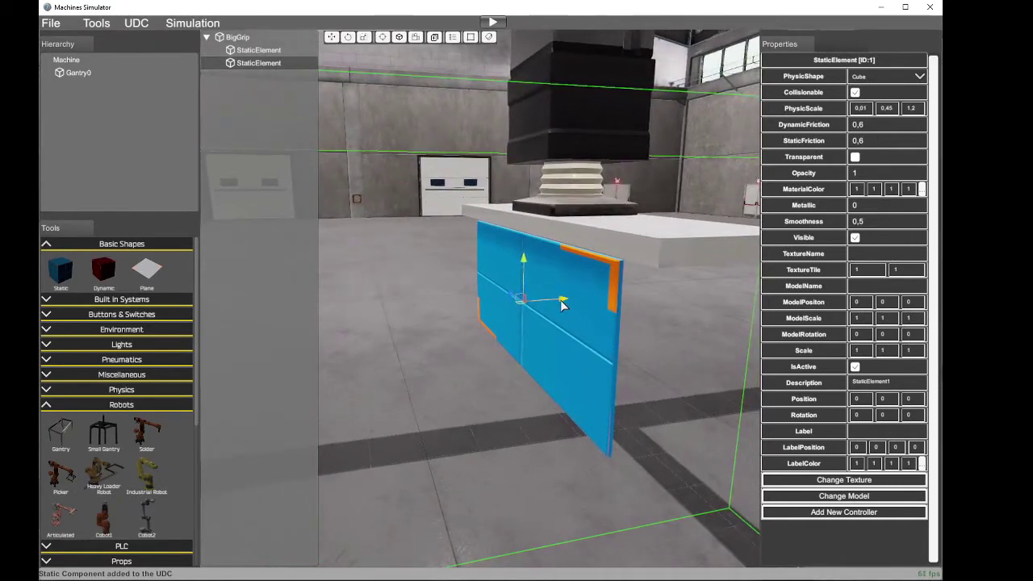
pyautogui.moveTo(563, 303); pyautogui.dragTo(549, 302)
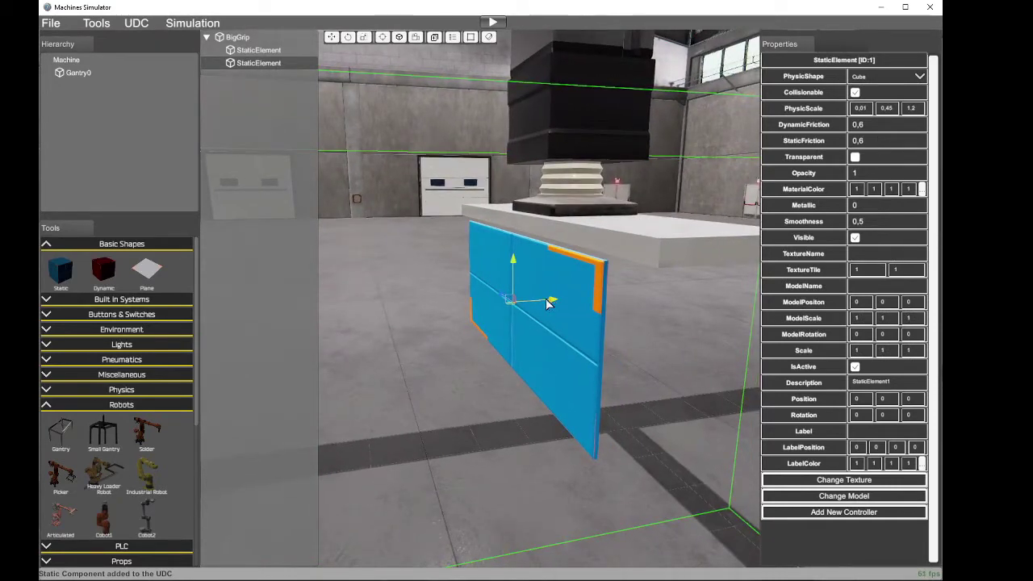
pyautogui.moveTo(549, 304); pyautogui.dragTo(662, 295, button='right')
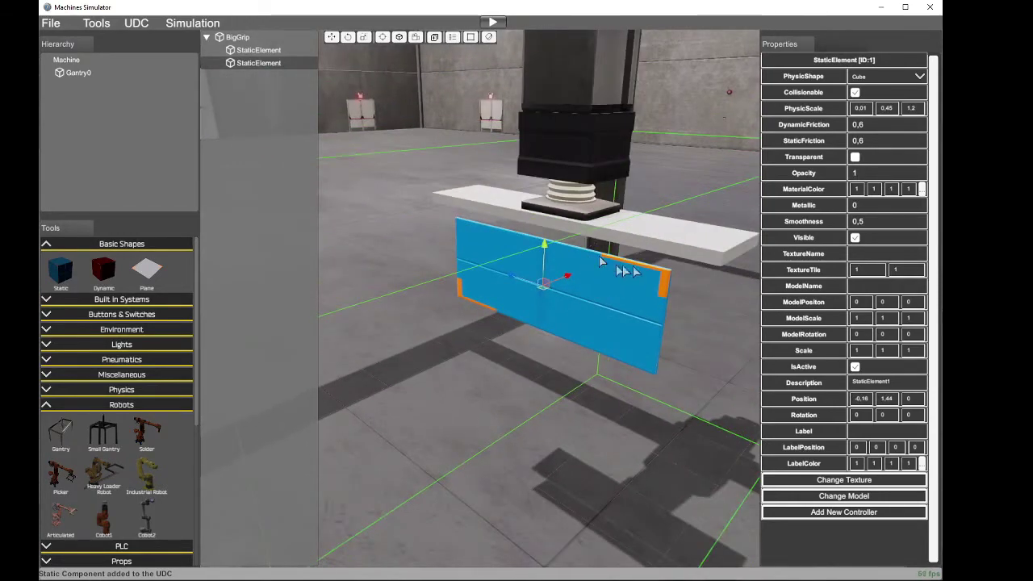
pyautogui.moveTo(605, 261); pyautogui.dragTo(526, 252, button='right')
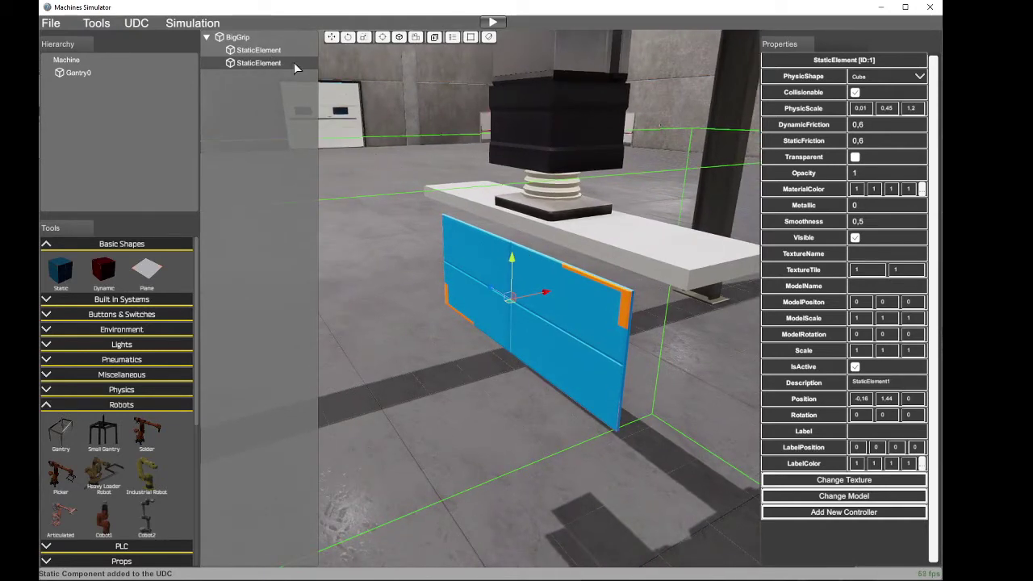
# Step: Rename the side panel SideLeft and the horizontal plate Base in their descriptions
pyautogui.click(862, 384)
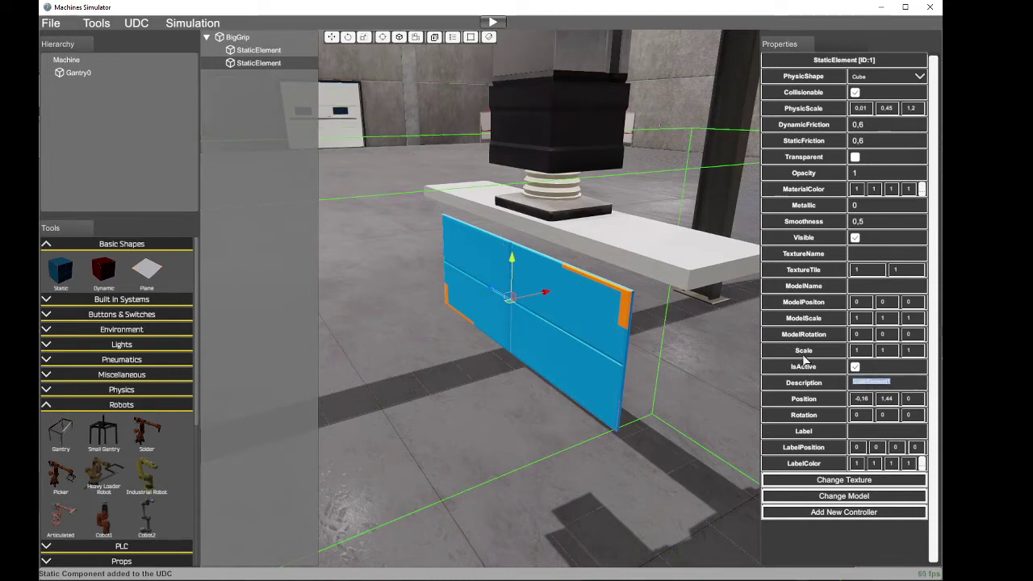
pyautogui.write('SideLeft')
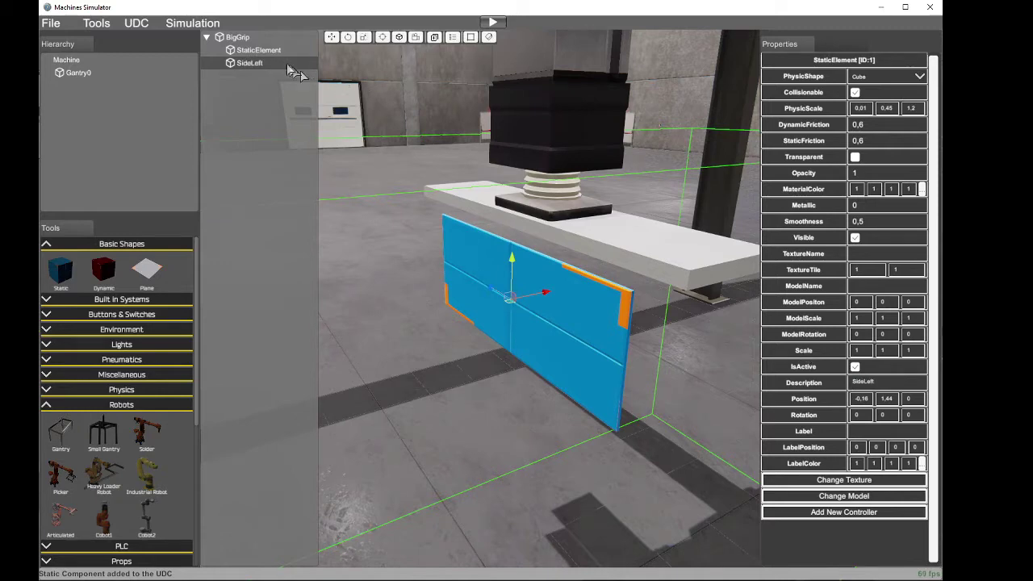
pyautogui.click(264, 51)
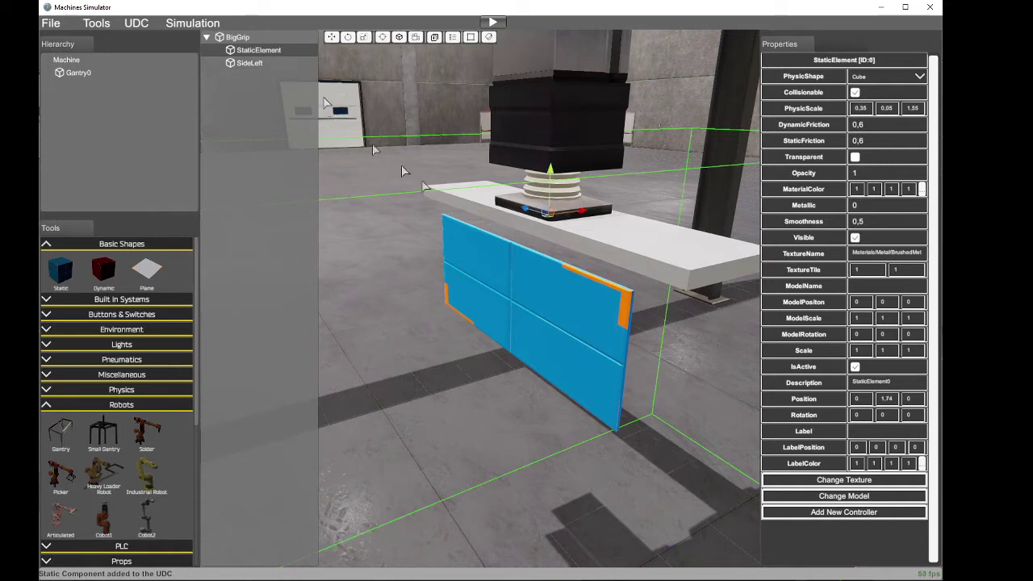
pyautogui.click(882, 383)
pyautogui.write('Base')
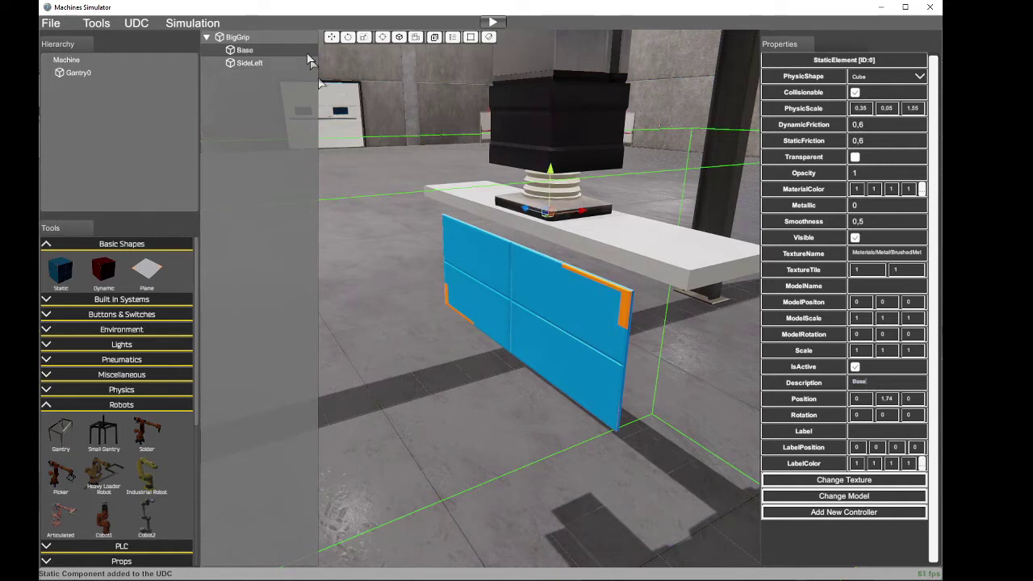
# Step: Check SideLeft against the reference video and apply the BrushedMetal material from the Metal category to it
pyautogui.click(246, 64)
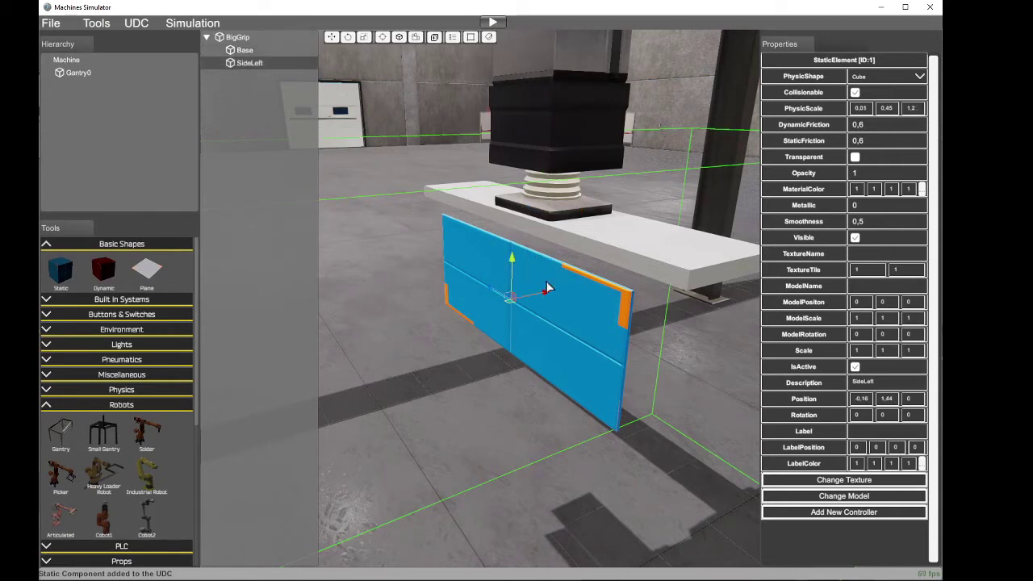
pyautogui.hotkey('alt', 'Tab')
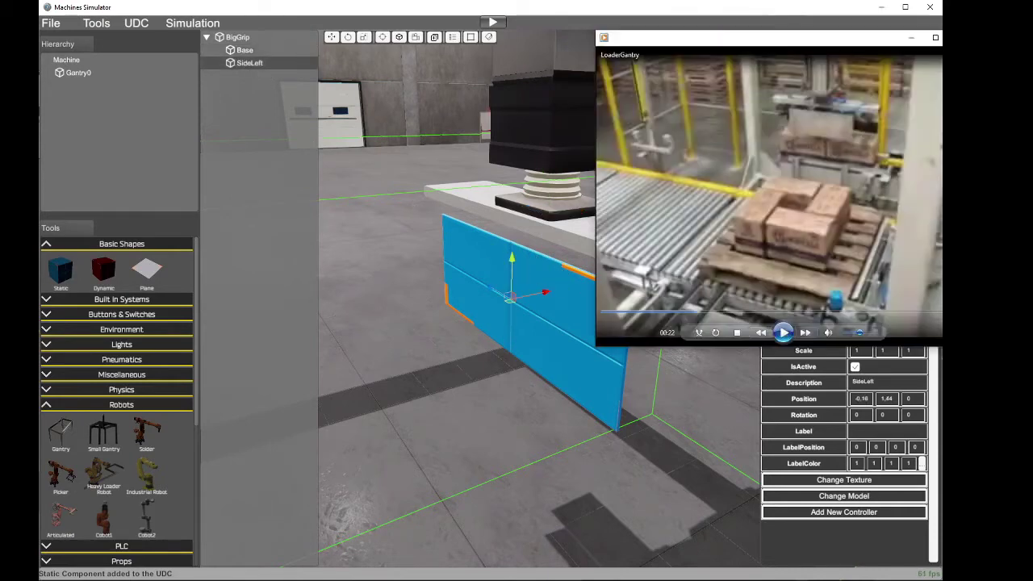
pyautogui.hotkey('alt', 'Tab')
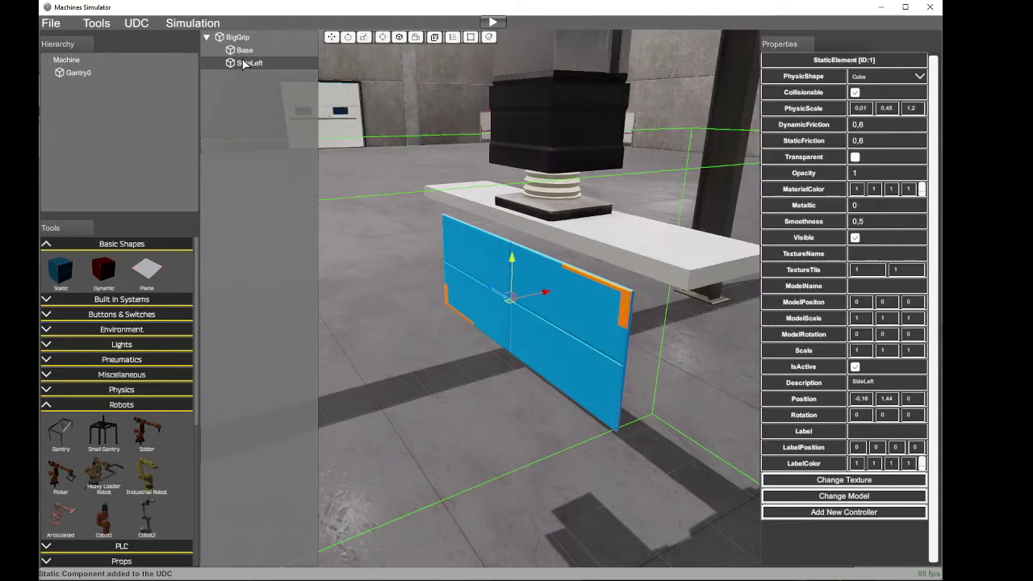
pyautogui.click(866, 481)
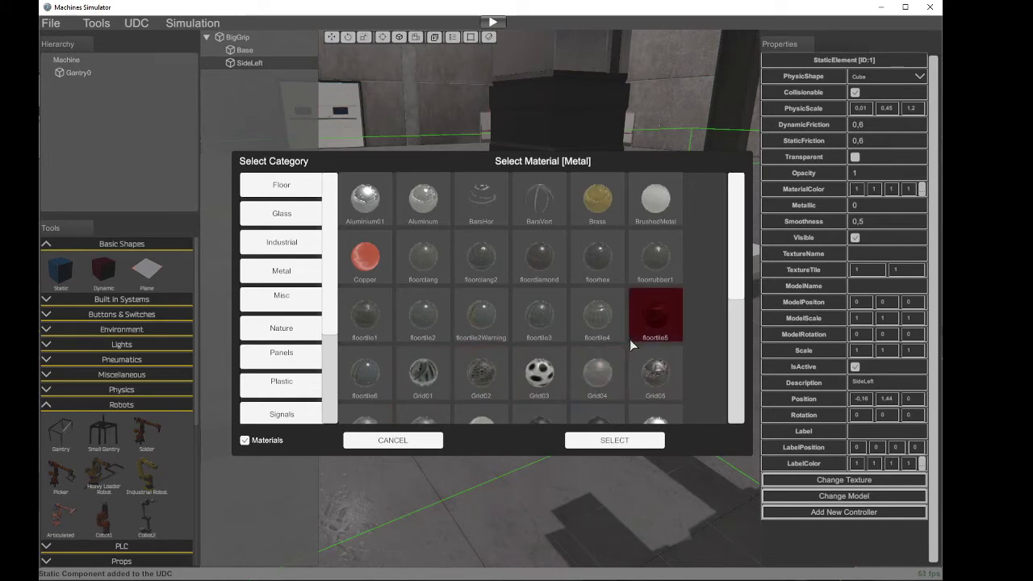
pyautogui.click(646, 203)
pyautogui.click(652, 440)
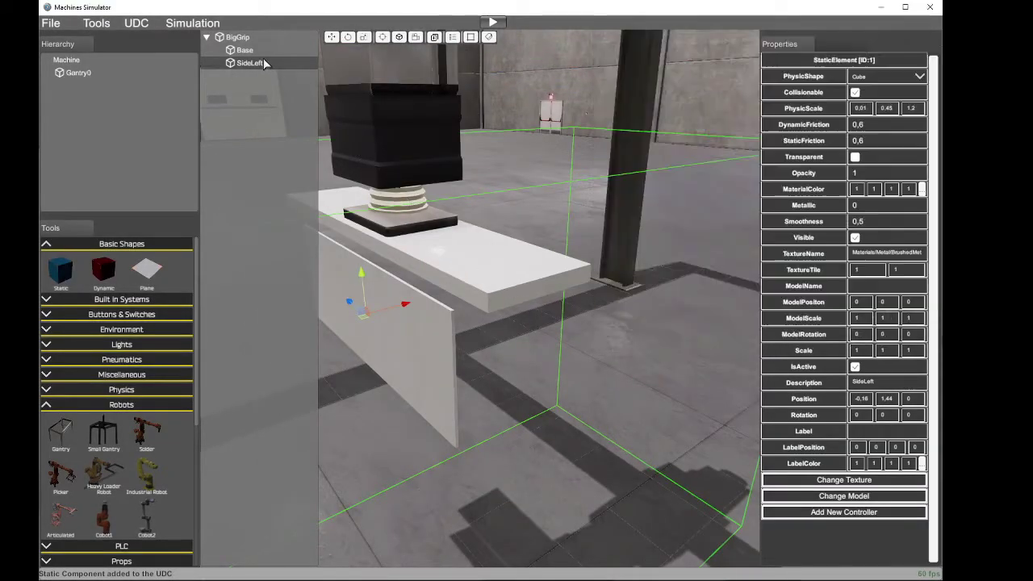
# Step: Darken SideLeft's material color to a mid grey with RGB values of about 0.5
pyautogui.click(923, 190)
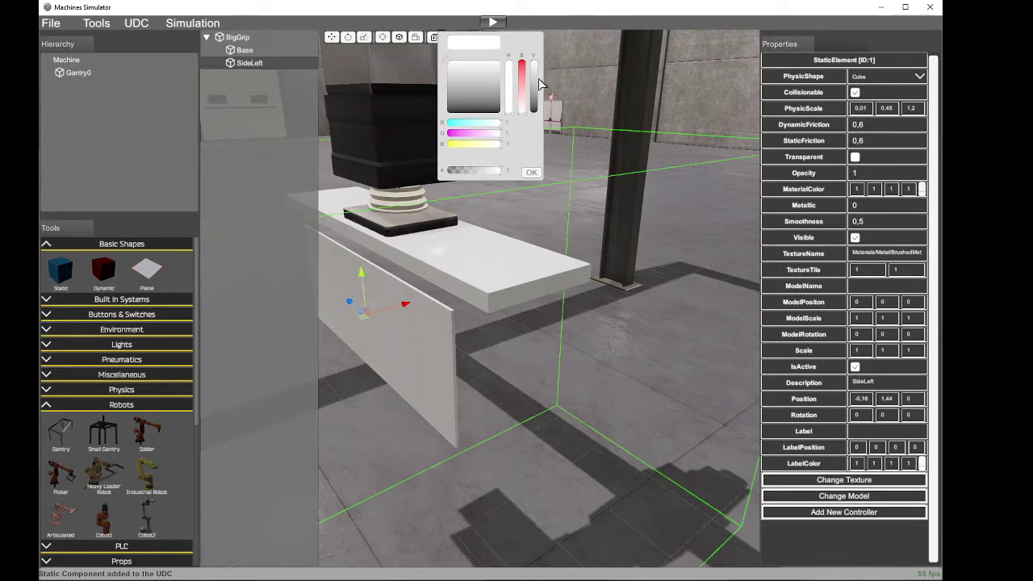
pyautogui.moveTo(534, 75)
pyautogui.mouseDown()
pyautogui.moveTo(539, 93)
pyautogui.moveTo(539, 84)
pyautogui.mouseUp()
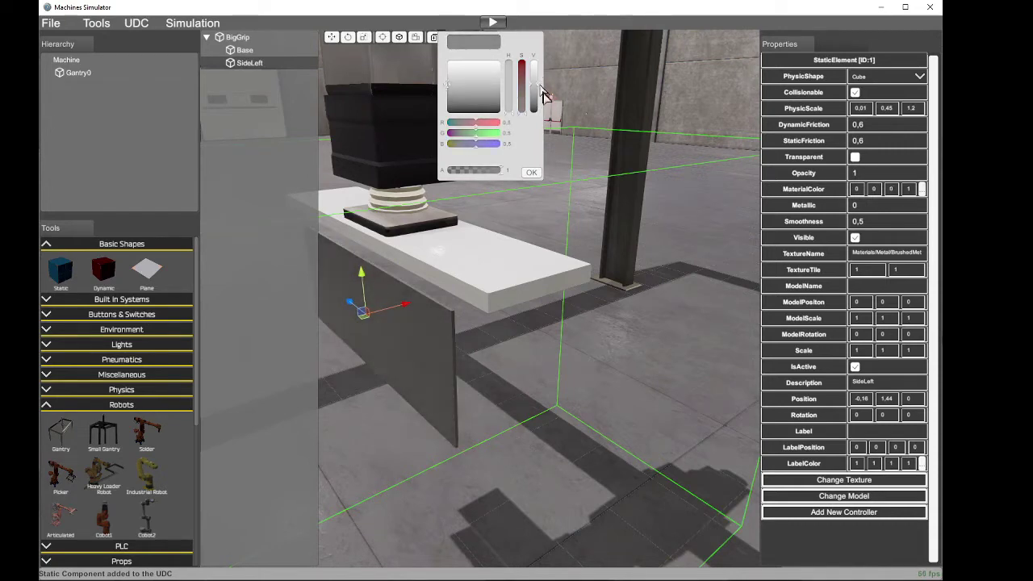
pyautogui.click(534, 172)
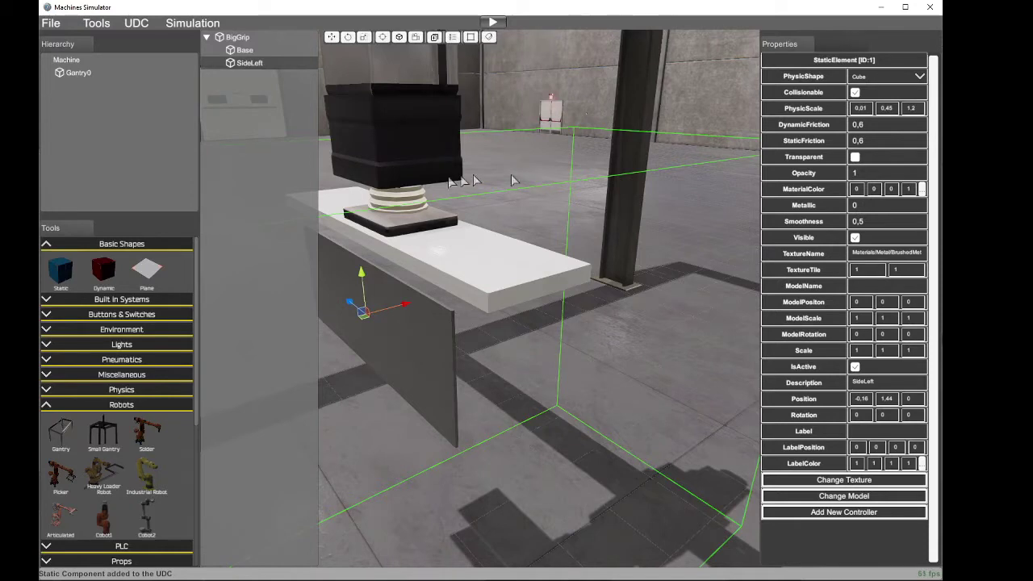
# Step: Darken the Base plate's material color to a grey matching SideLeft
pyautogui.click(244, 50)
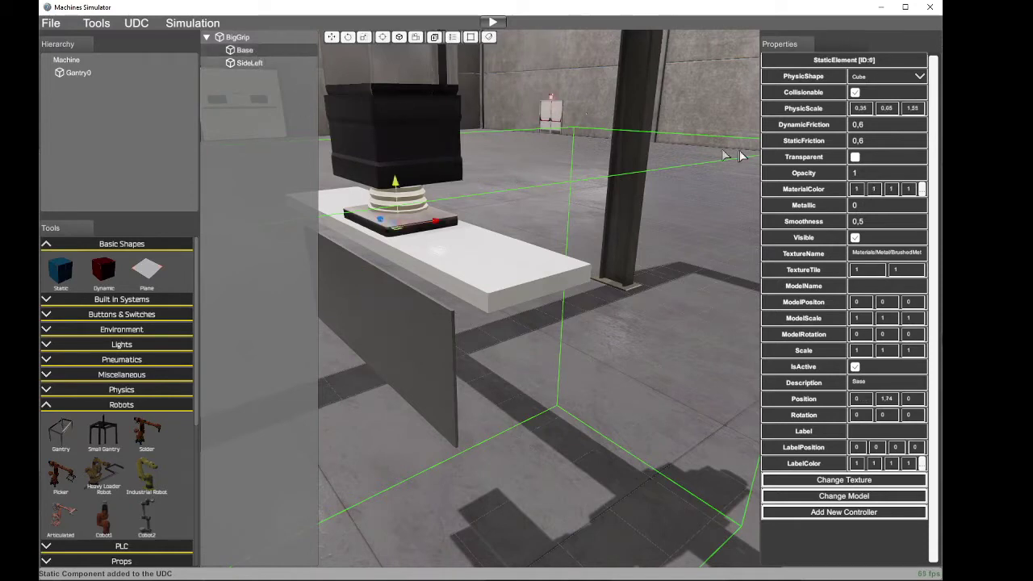
pyautogui.click(923, 189)
pyautogui.moveTo(539, 81); pyautogui.dragTo(542, 92)
pyautogui.click(533, 172)
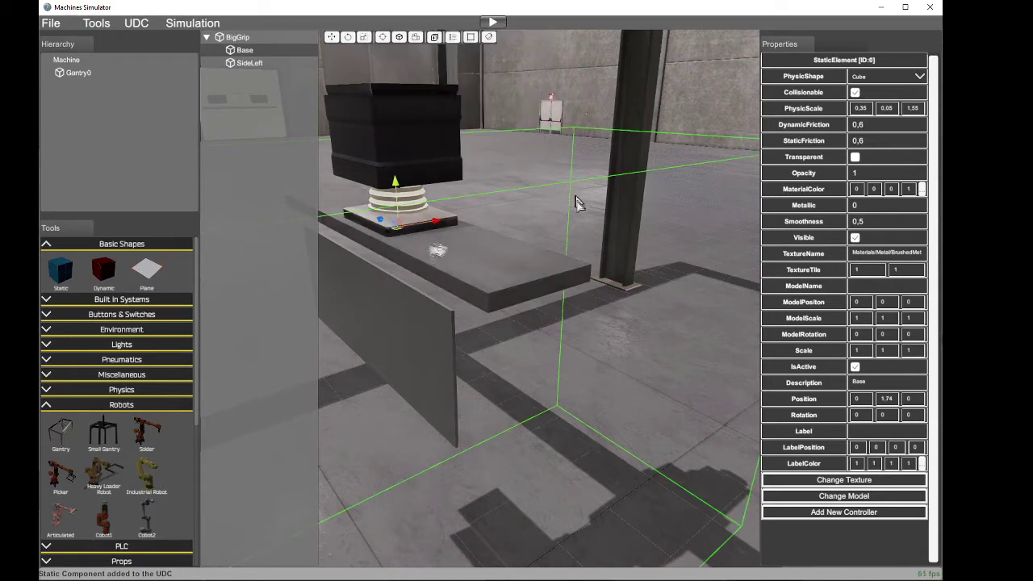
pyautogui.moveTo(577, 203); pyautogui.dragTo(302, 115, button='right')
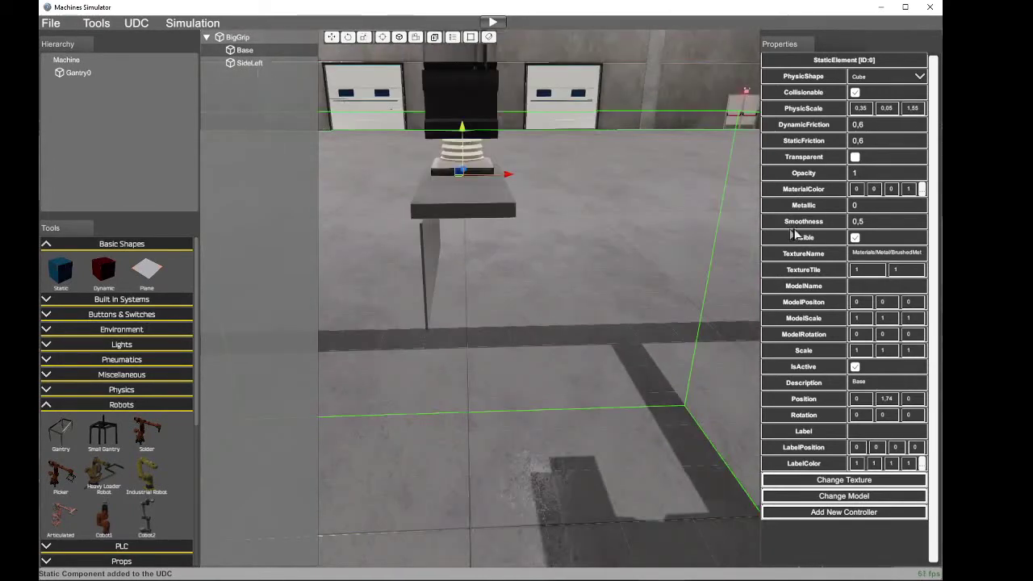
# Step: Add another static cube to BigGrip, non-collisionable, and raise it to about Y 1.63
pyautogui.hotkey('alt', 'Tab')
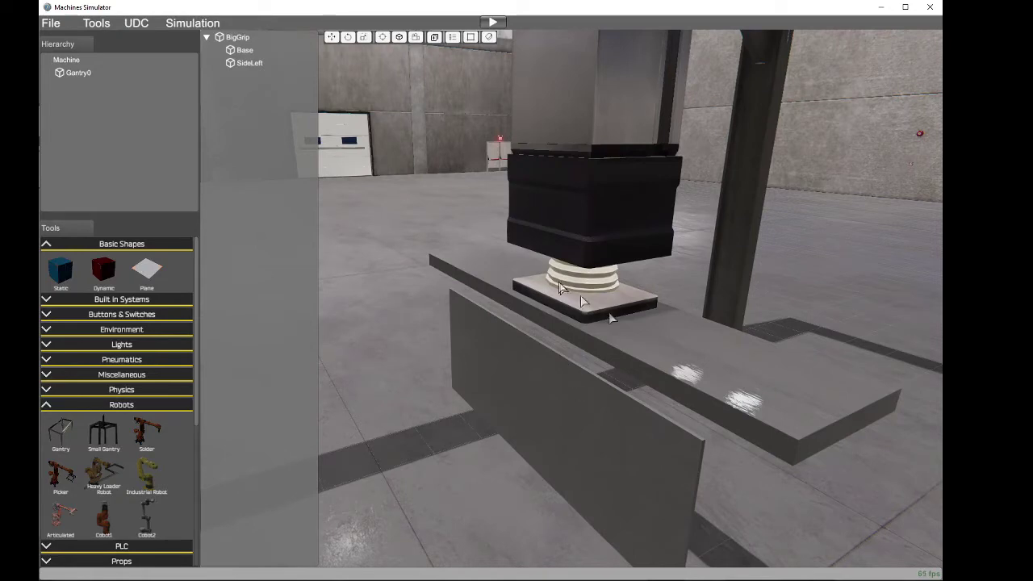
pyautogui.click(237, 38)
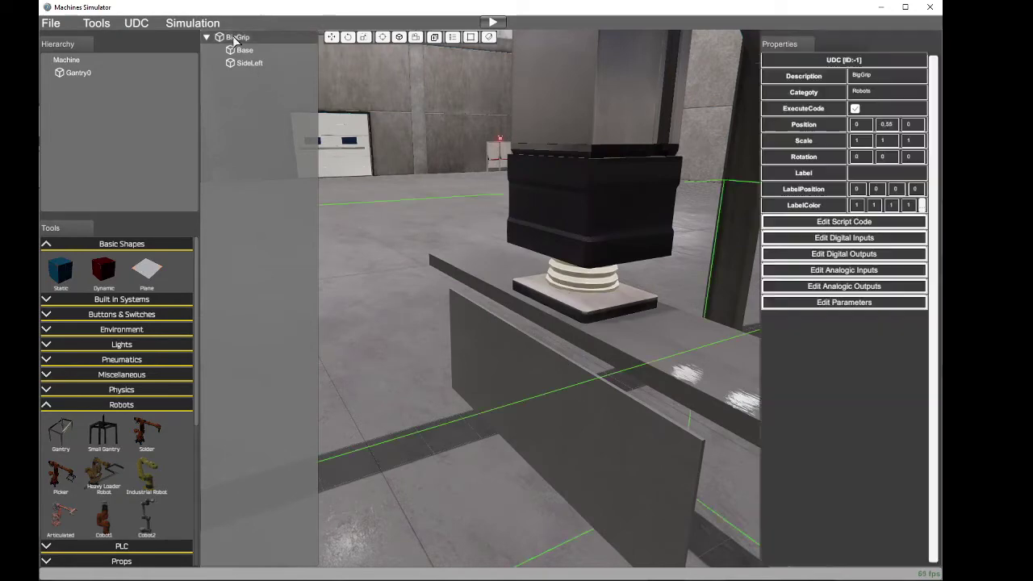
pyautogui.click(67, 275)
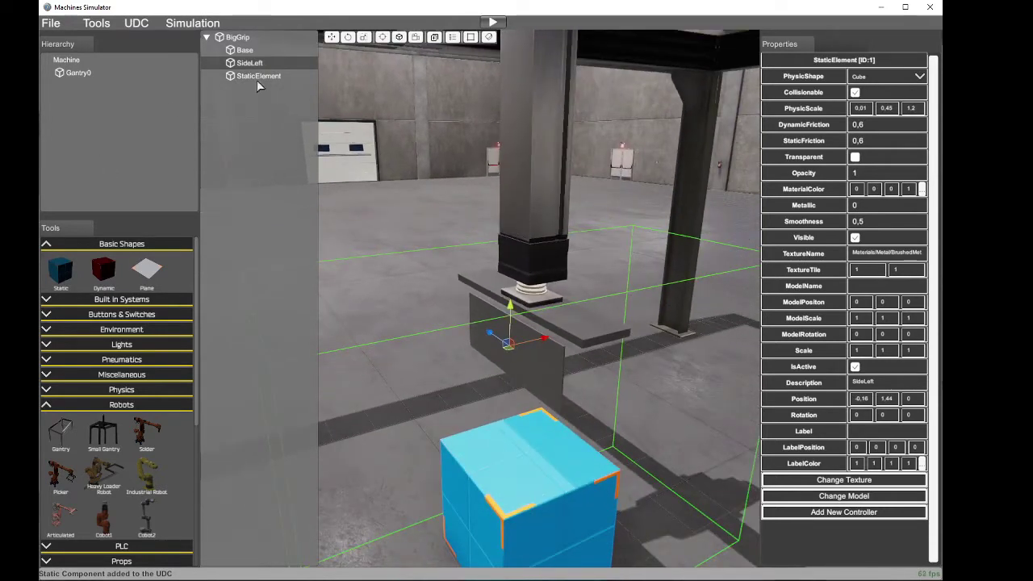
pyautogui.click(257, 76)
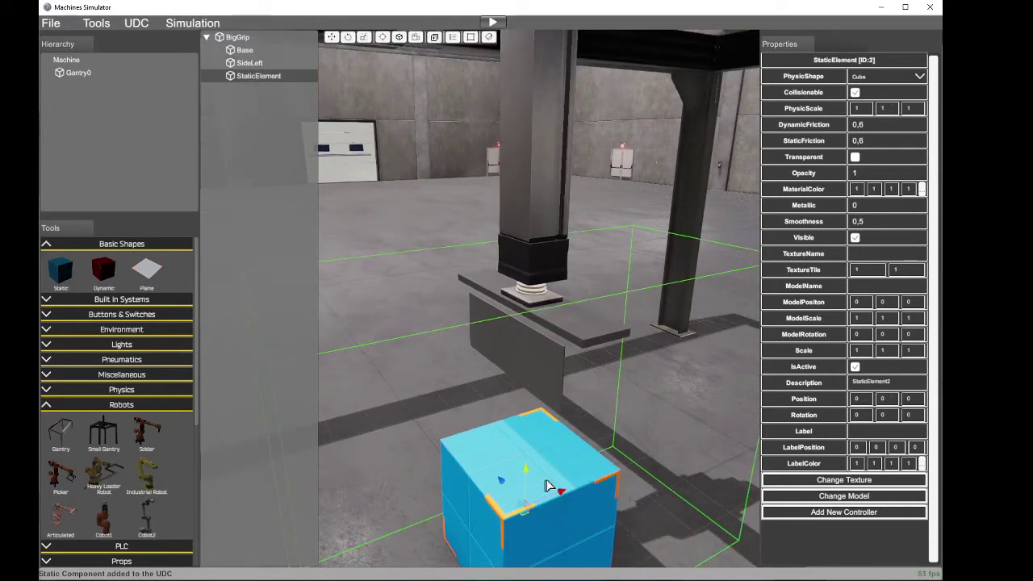
pyautogui.moveTo(529, 480); pyautogui.dragTo(533, 272)
pyautogui.moveTo(570, 328); pyautogui.dragTo(596, 332, button='right')
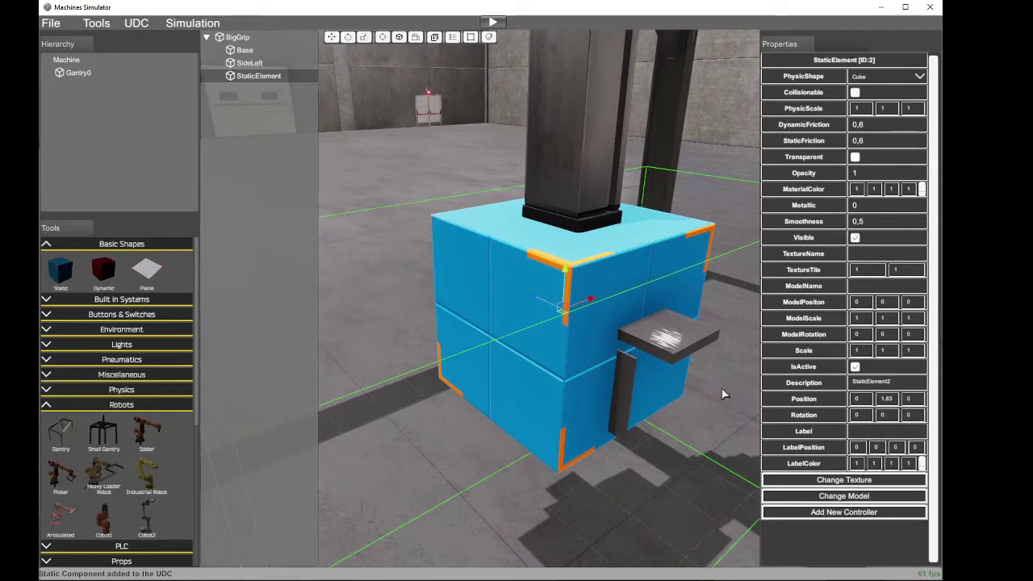
# Step: Assign the squad2 model from the Mechanical category to the new static element and shift it to about X -0.43
pyautogui.click(862, 496)
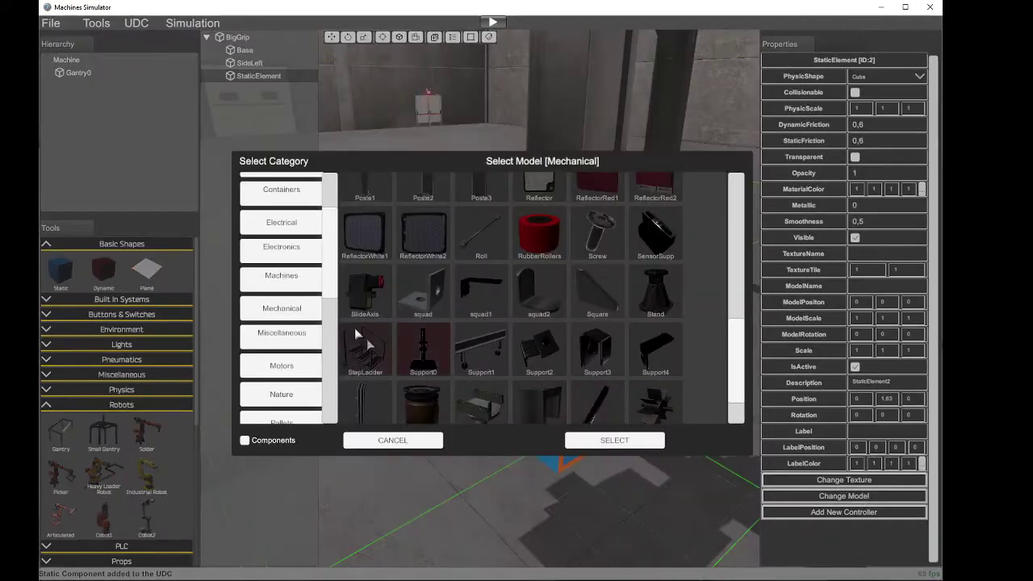
pyautogui.click(305, 309)
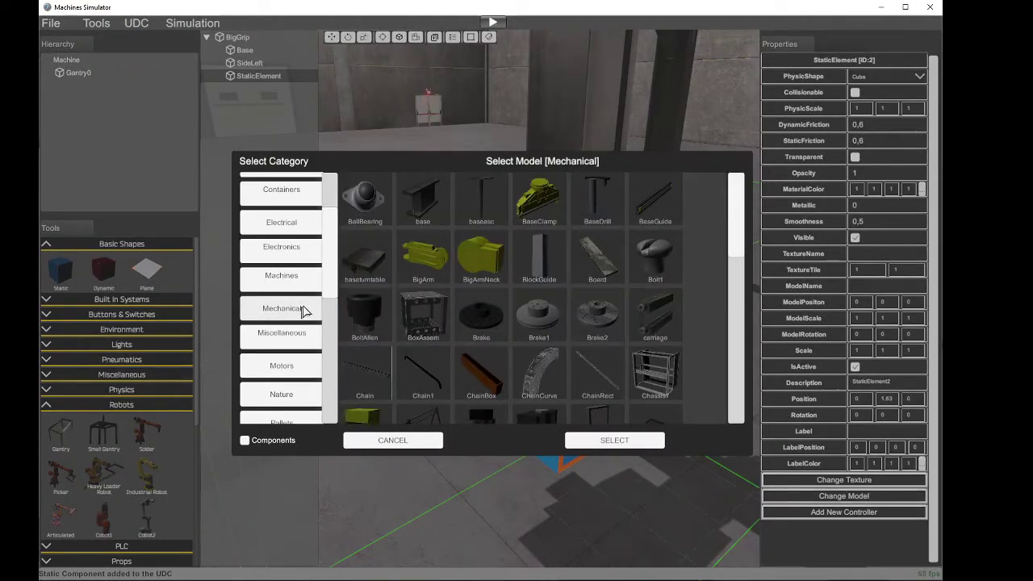
pyautogui.moveTo(738, 231); pyautogui.dragTo(742, 377)
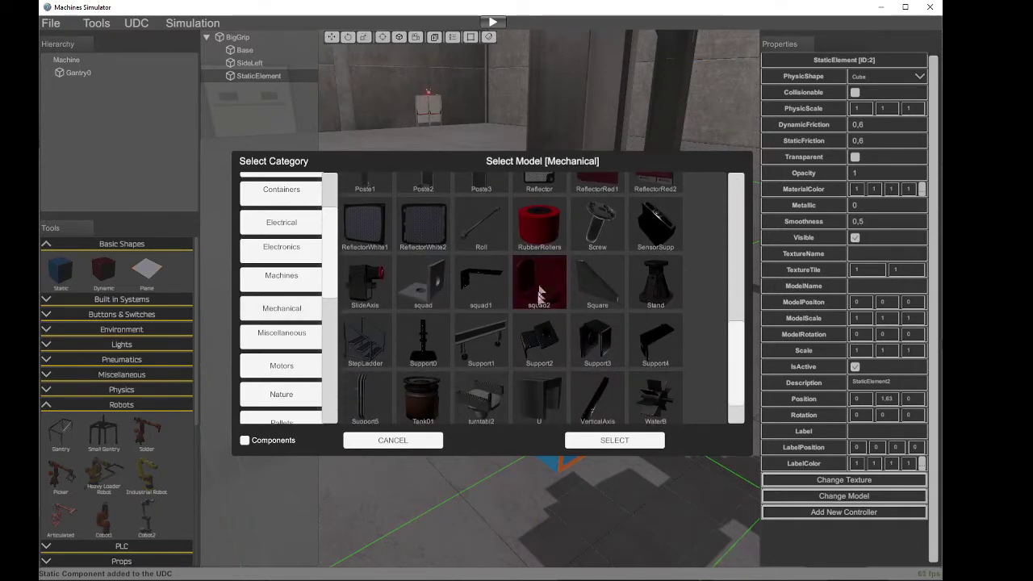
pyautogui.click(616, 443)
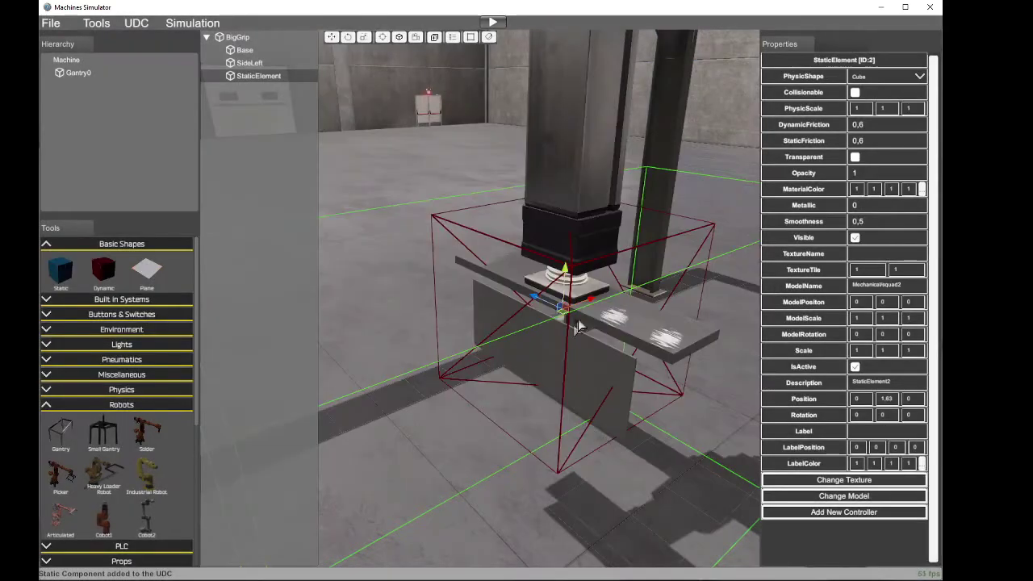
pyautogui.moveTo(591, 304); pyautogui.dragTo(528, 350)
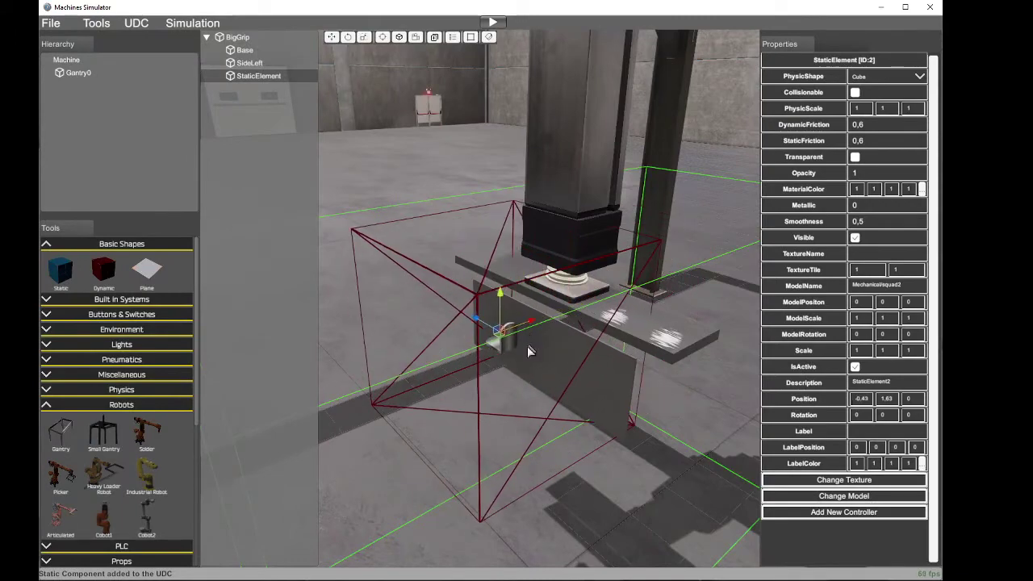
# Step: Rotate the squad2 bracket to 90, 180, 90 degrees so it faces the side panel
pyautogui.scroll(3, 519, 369)
pyautogui.moveTo(518, 363)
pyautogui.mouseDown(button='right')
pyautogui.moveTo(560, 357)
pyautogui.moveTo(502, 365)
pyautogui.mouseUp(button='right')
pyautogui.scroll(-3, 515, 369)
pyautogui.scroll(3, 560, 357)
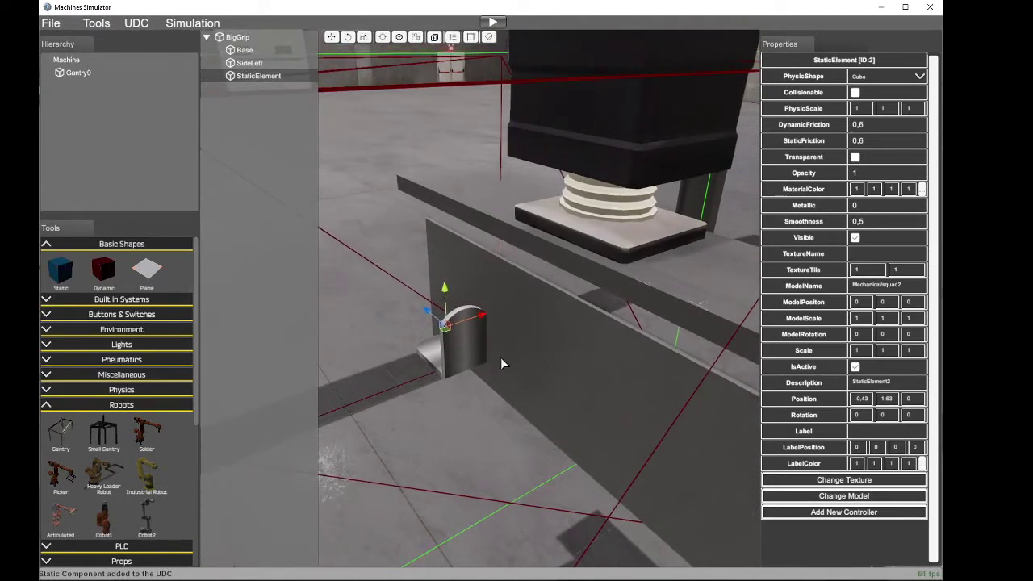
pyautogui.press('r')
pyautogui.press('e')
pyautogui.moveTo(450, 353); pyautogui.dragTo(771, 300)
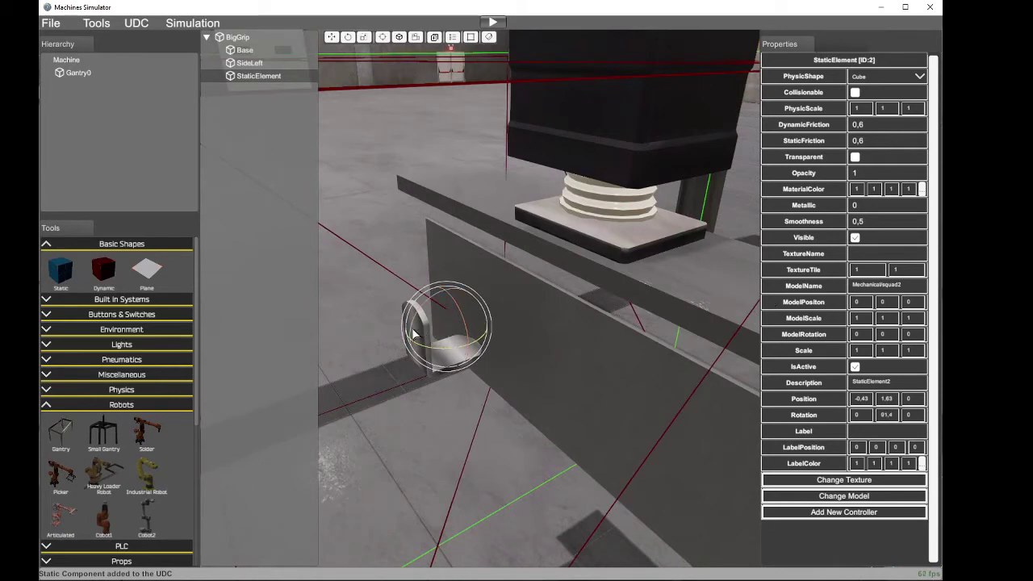
pyautogui.moveTo(414, 333); pyautogui.dragTo(576, 251)
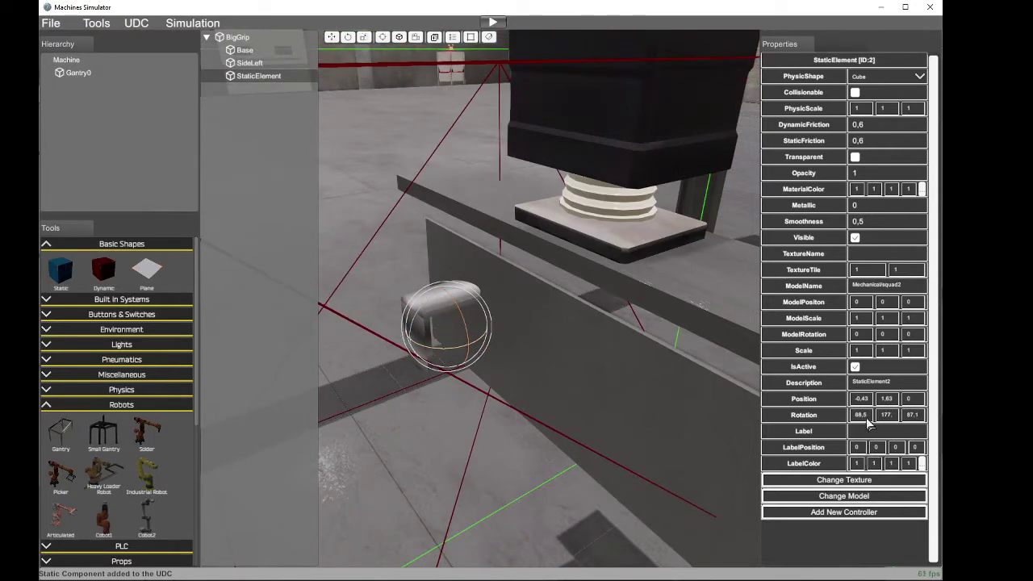
pyautogui.write('90 ')
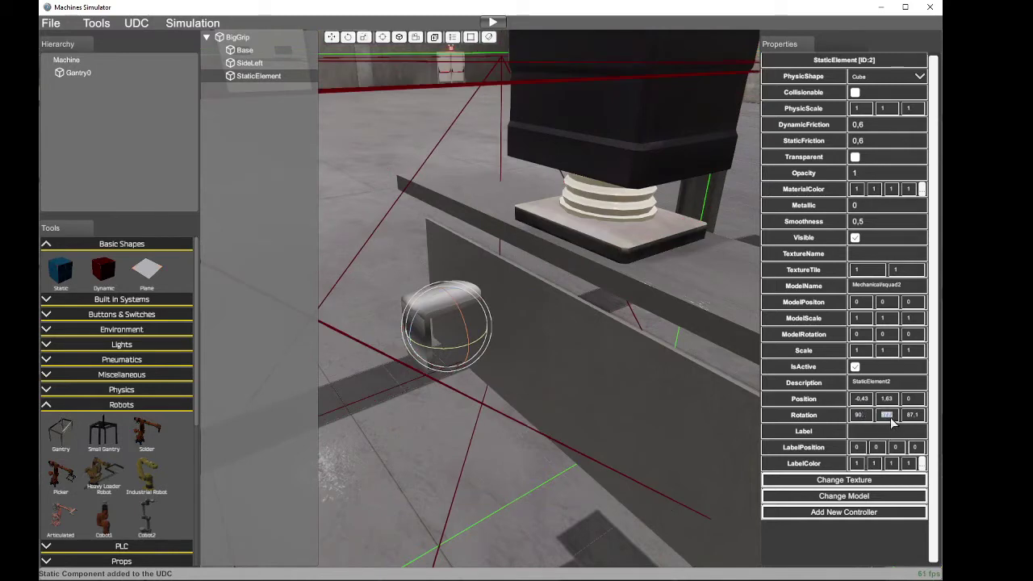
pyautogui.write('180 ')
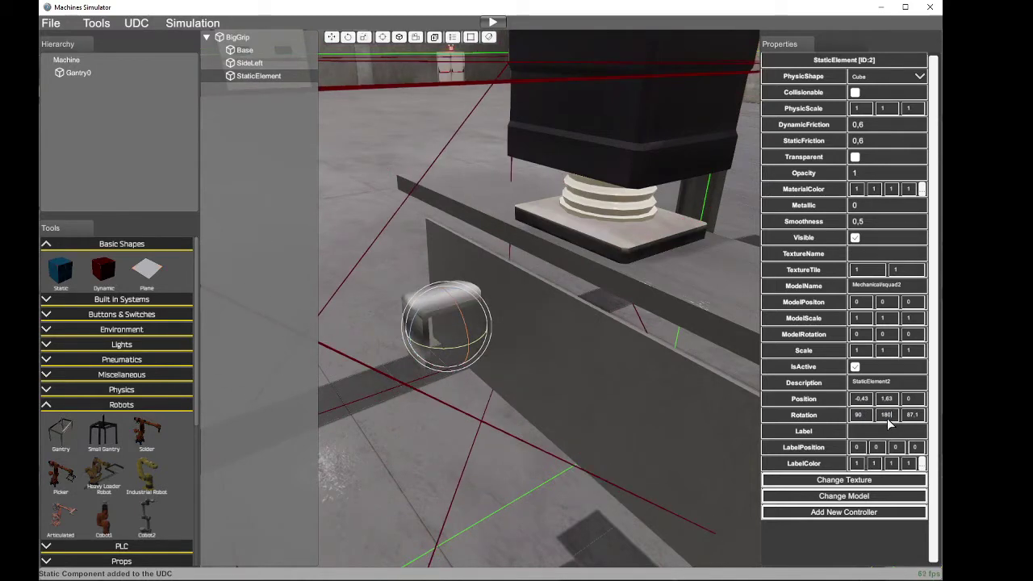
pyautogui.write('90')
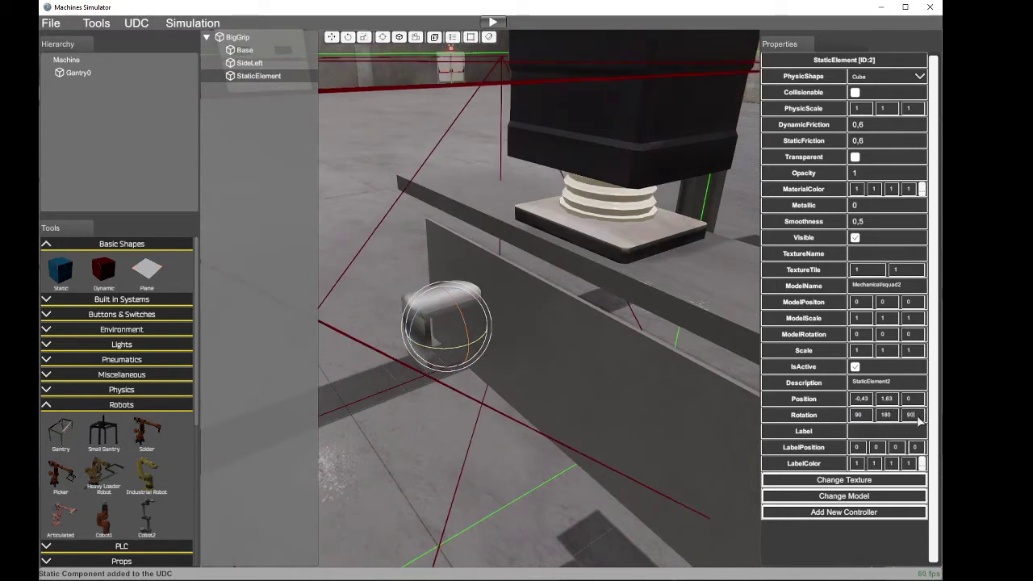
pyautogui.click(607, 469)
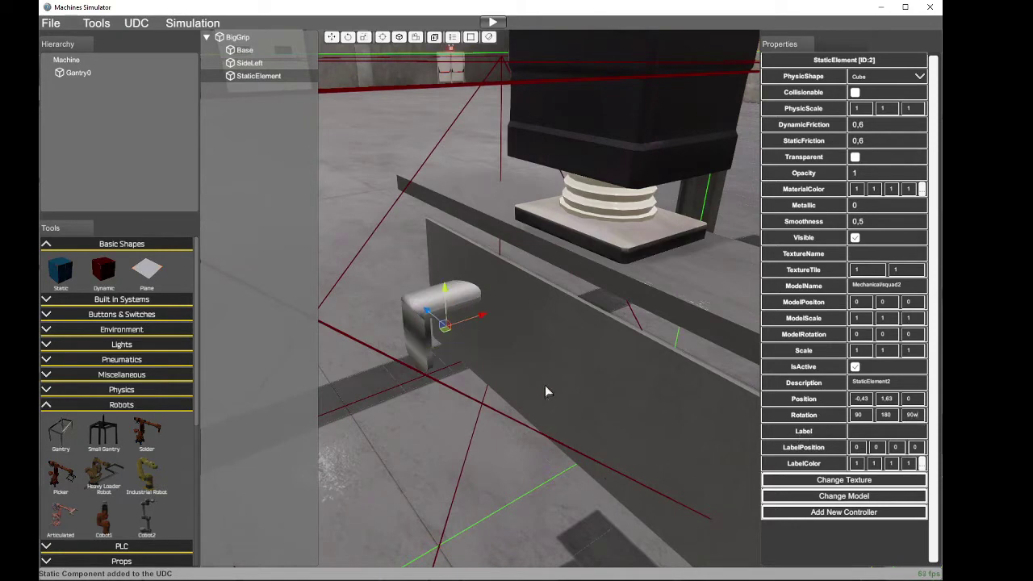
# Step: Move the bracket along the side panel to about Z 0.36 and in against SideLeft at about X -0.10
pyautogui.moveTo(546, 389); pyautogui.dragTo(675, 308, button='right')
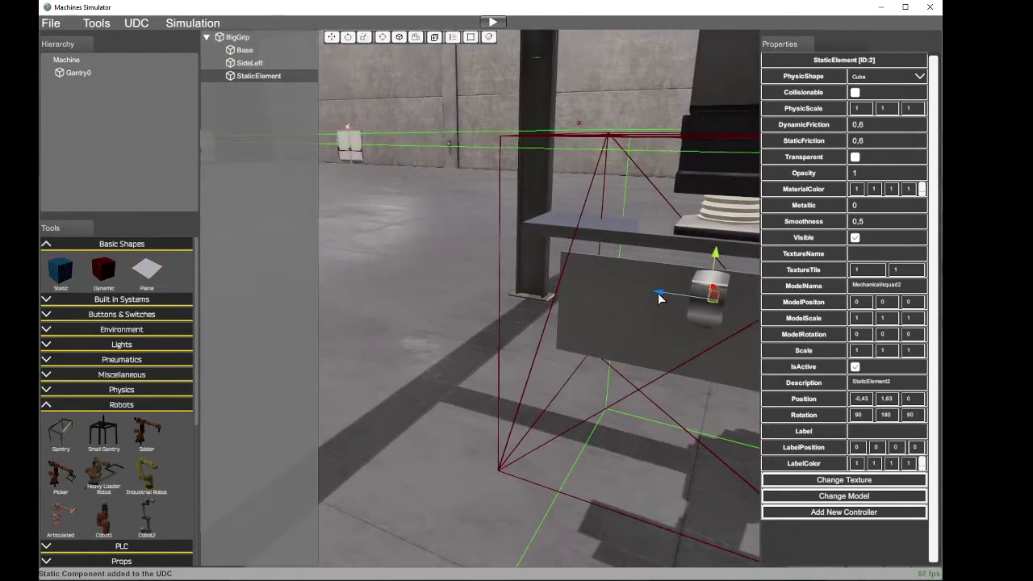
pyautogui.moveTo(664, 292); pyautogui.dragTo(555, 279)
pyautogui.moveTo(605, 284); pyautogui.dragTo(420, 272, button='right')
pyautogui.moveTo(495, 275); pyautogui.dragTo(570, 258)
# Step: Adjust the bracket at SideLeft's upper edge to about Y 1.65 and Z 0.44
pyautogui.moveTo(630, 379); pyautogui.dragTo(885, 130, button='right')
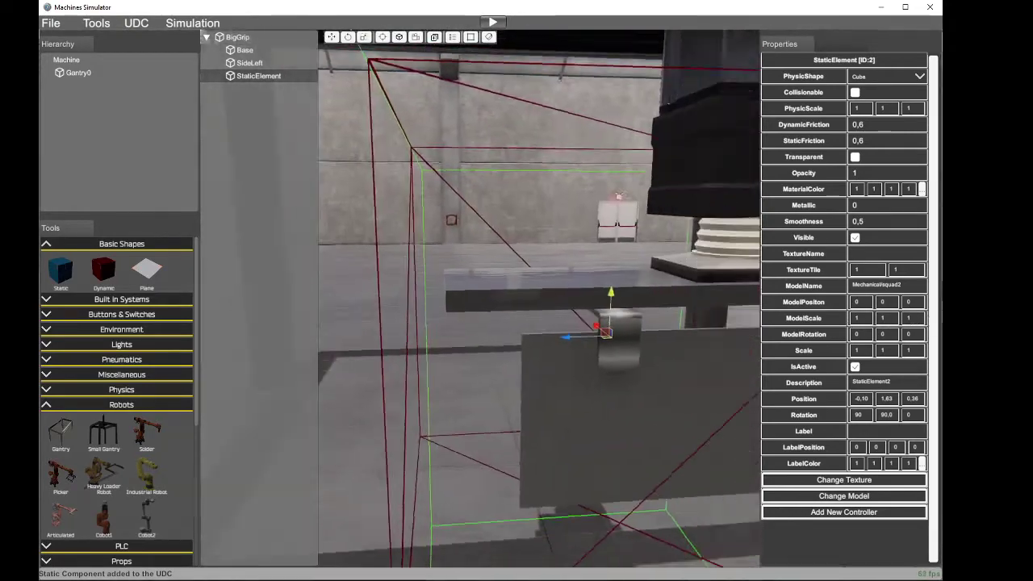
pyautogui.moveTo(630, 355); pyautogui.dragTo(771, 342, button='right')
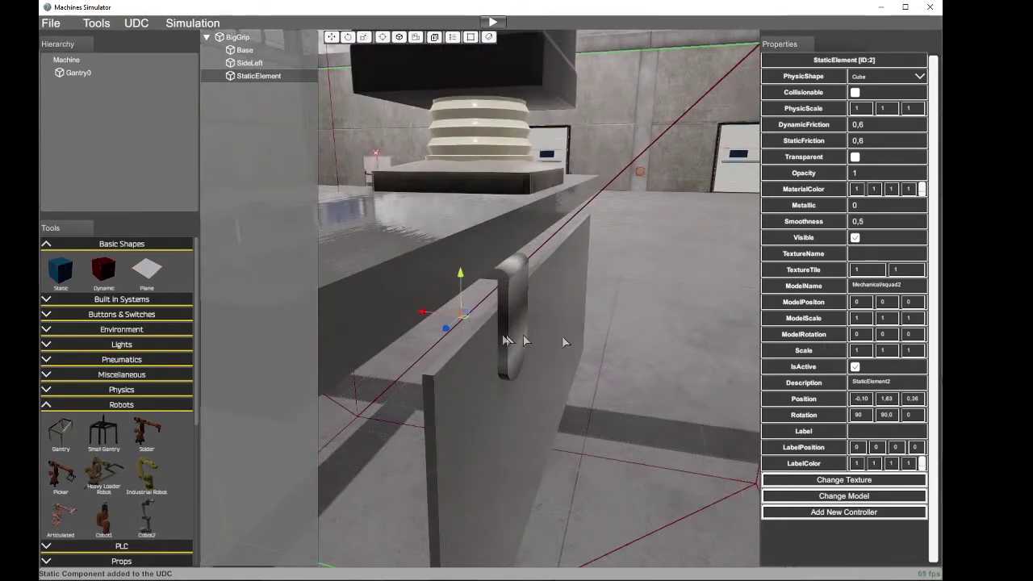
pyautogui.moveTo(447, 329); pyautogui.dragTo(425, 347)
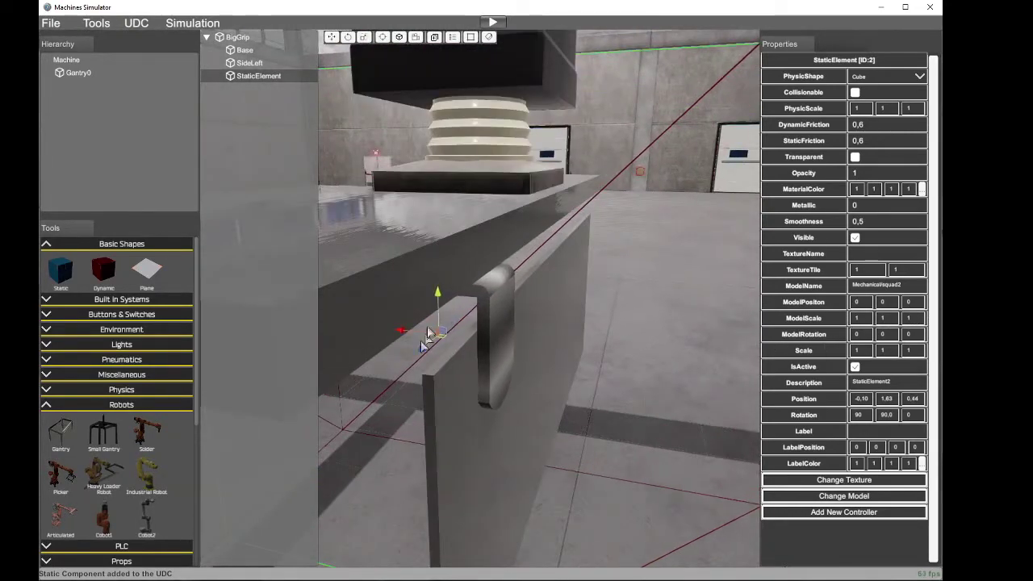
pyautogui.moveTo(438, 294); pyautogui.dragTo(437, 274)
pyautogui.moveTo(401, 314); pyautogui.dragTo(405, 312)
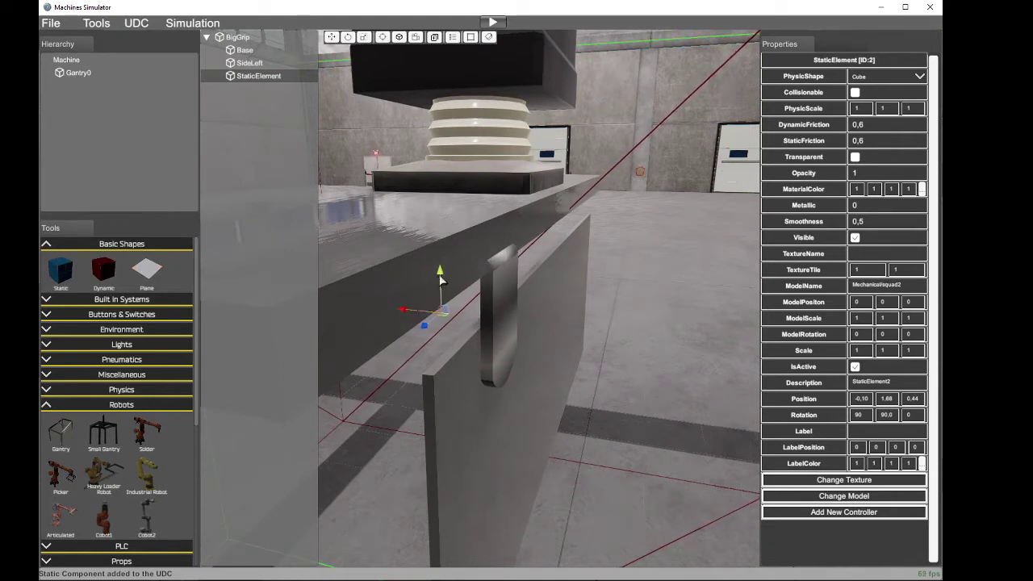
pyautogui.moveTo(498, 307); pyautogui.dragTo(389, 285, button='right')
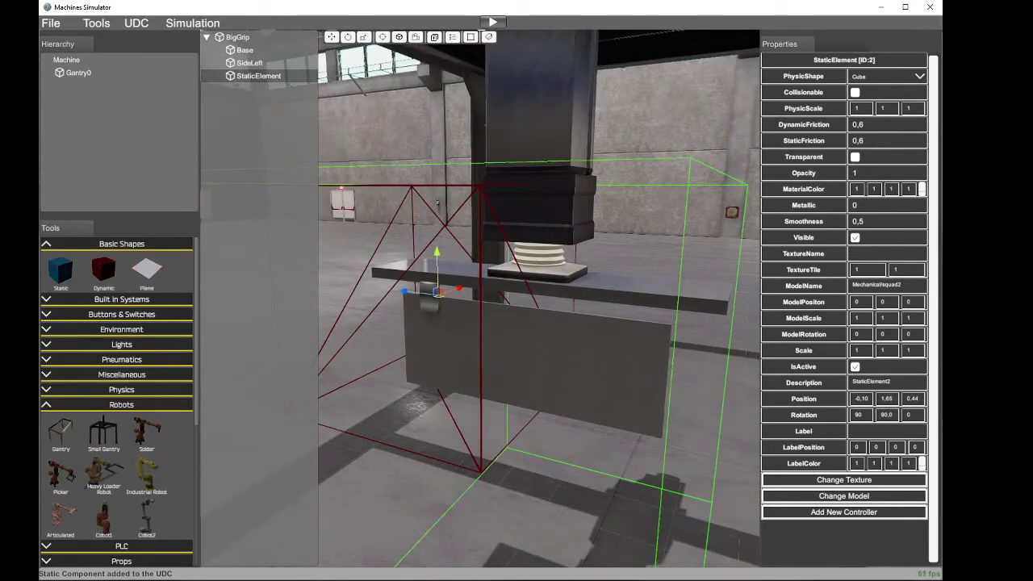
# Step: Set the bracket's PhysicScale to 0.1 on all three axes and change its description to G1
pyautogui.moveTo(420, 291); pyautogui.dragTo(641, 242, button='right')
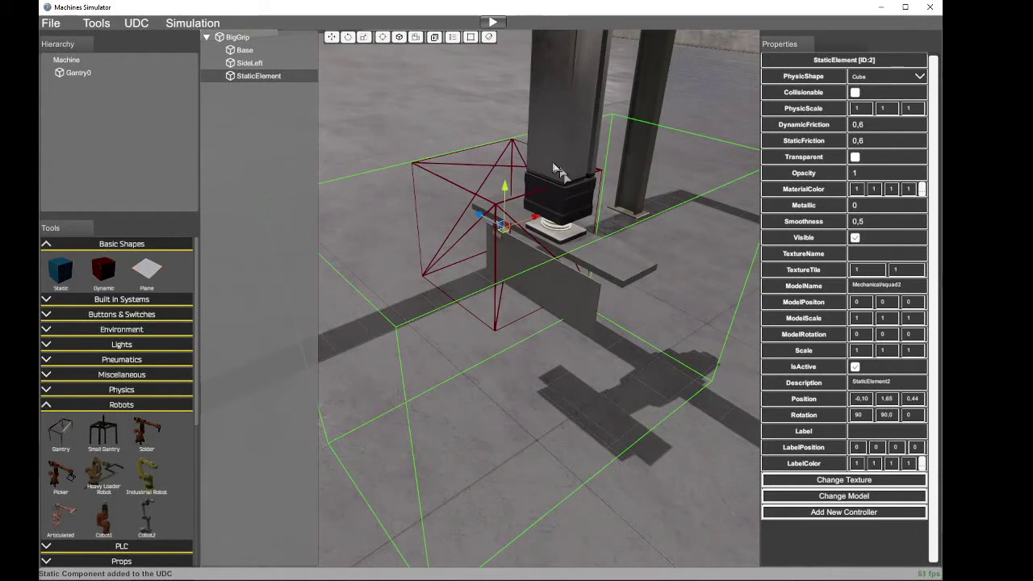
pyautogui.scroll(3, 509, 195)
pyautogui.scroll(3, 508, 196)
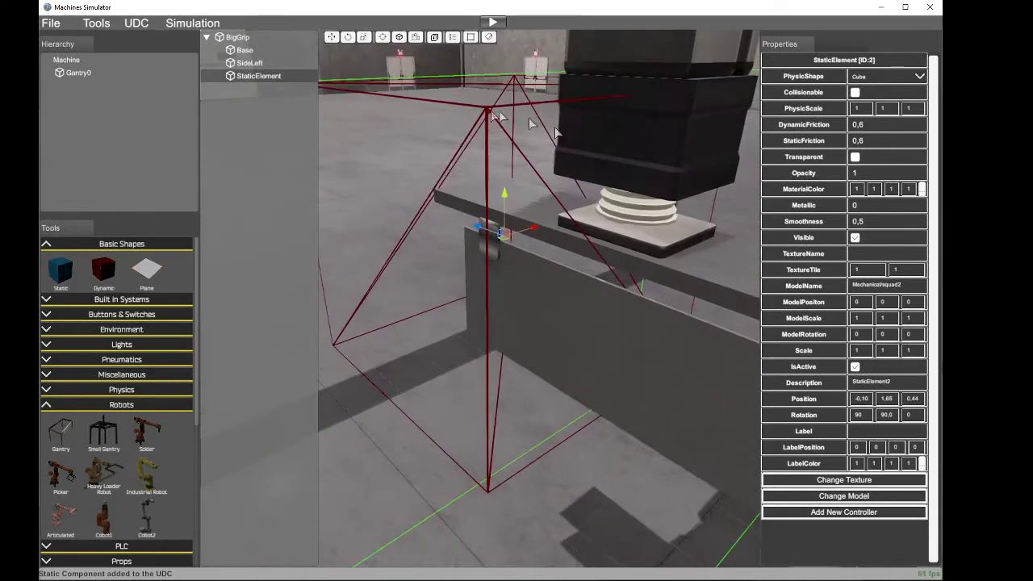
pyautogui.write('0,1')
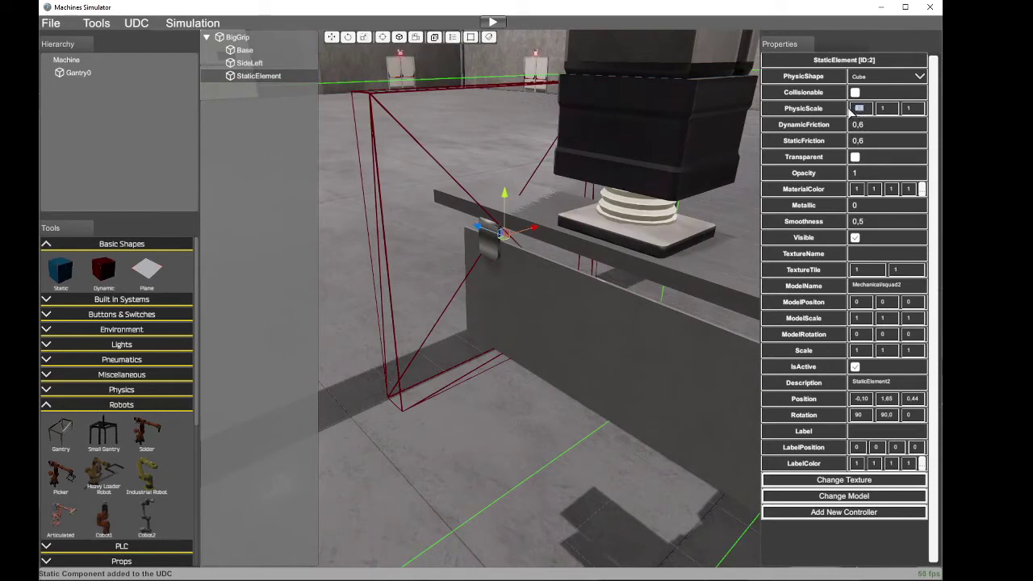
pyautogui.click(884, 109)
pyautogui.write('0,1')
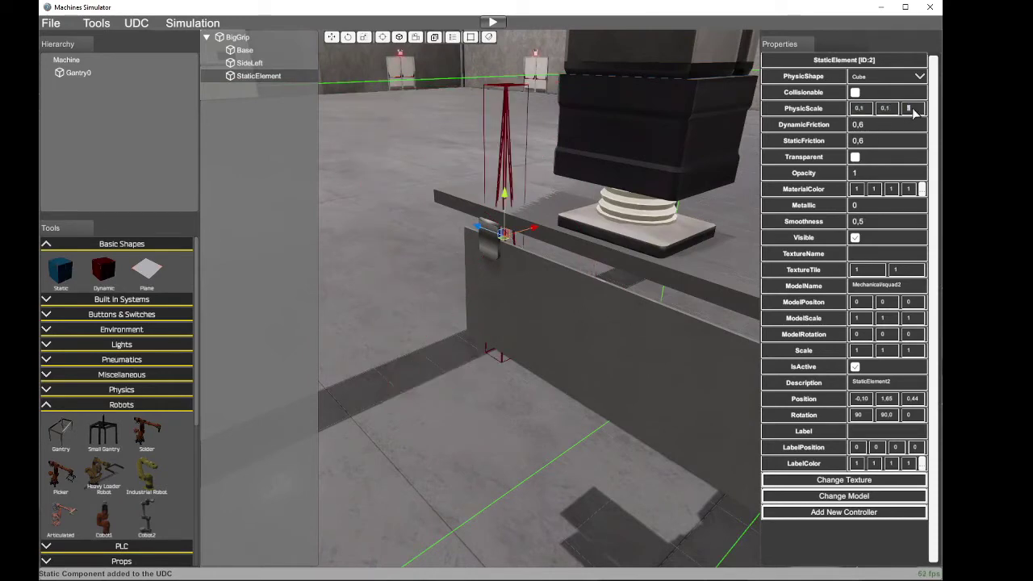
pyautogui.write('0,1')
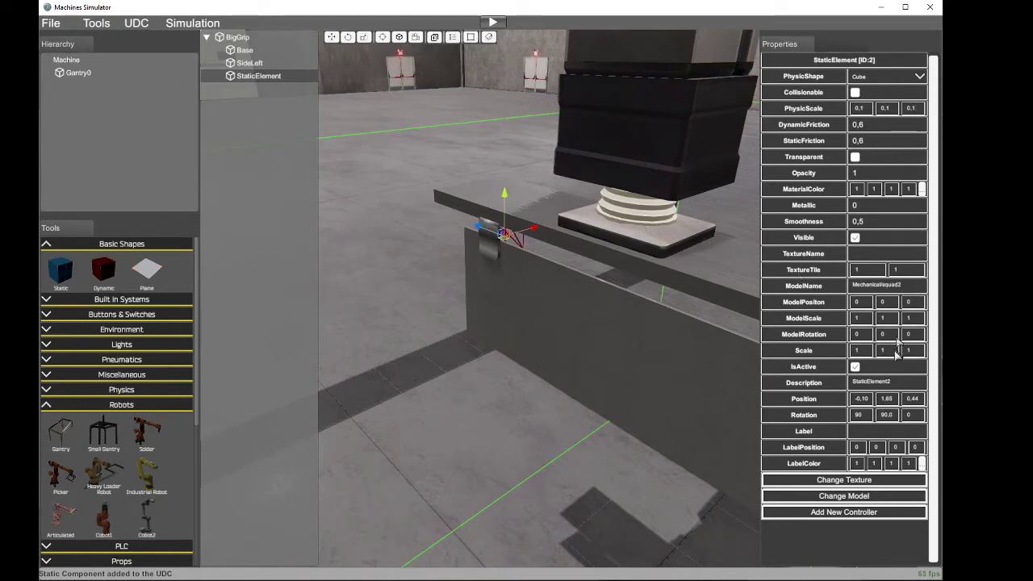
pyautogui.click(895, 385)
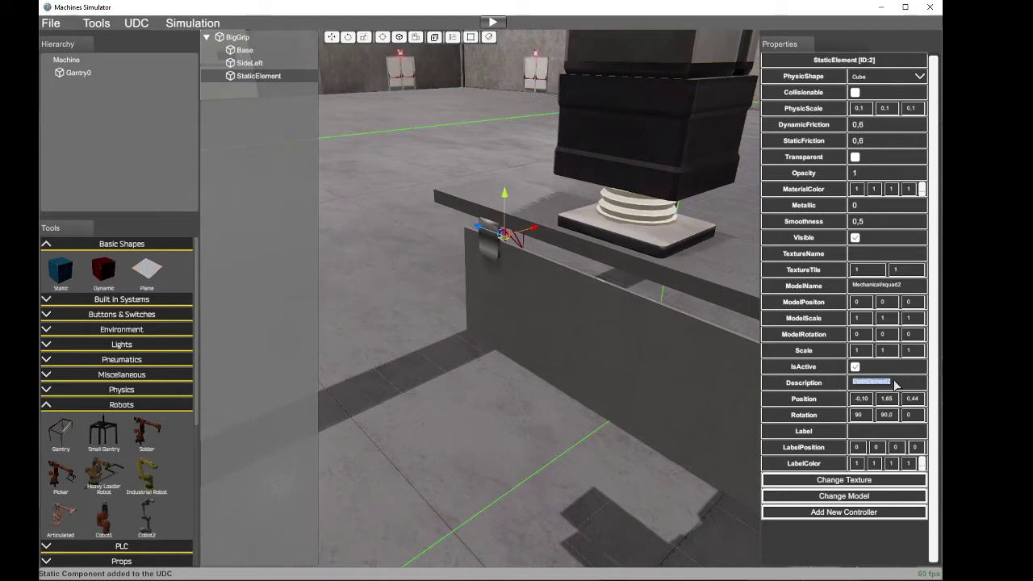
pyautogui.write('G1')
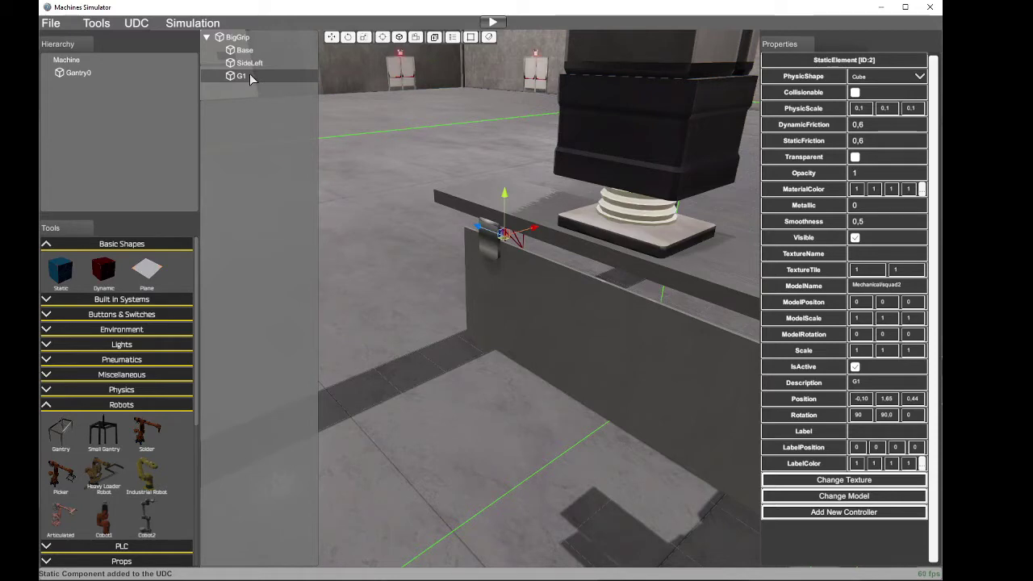
# Step: Duplicate bracket G1 and rename the copy G2
pyautogui.hotkey('ctrl', 'd')
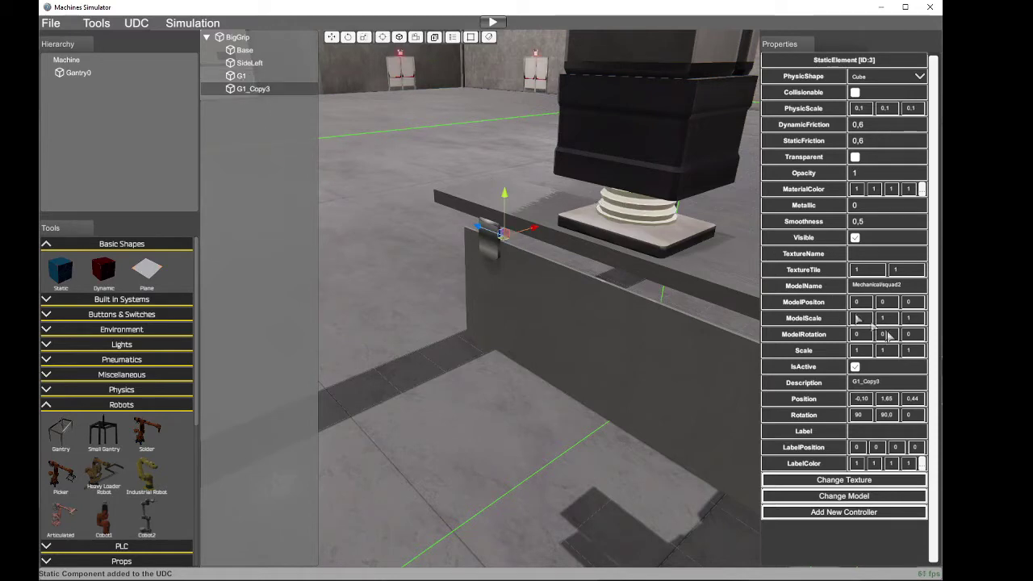
pyautogui.click(888, 385)
pyautogui.press('BackSpace')
pyautogui.press('BackSpace')
pyautogui.press('BackSpace')
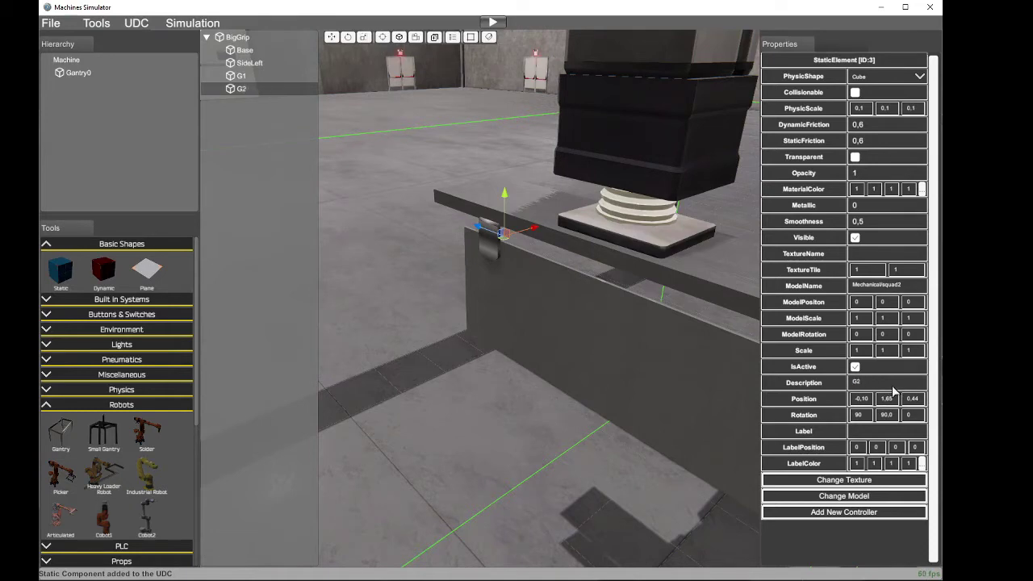
# Step: Move bracket G2 along SideLeft's upper edge to the end opposite G1
pyautogui.moveTo(517, 337); pyautogui.dragTo(726, 352, button='right')
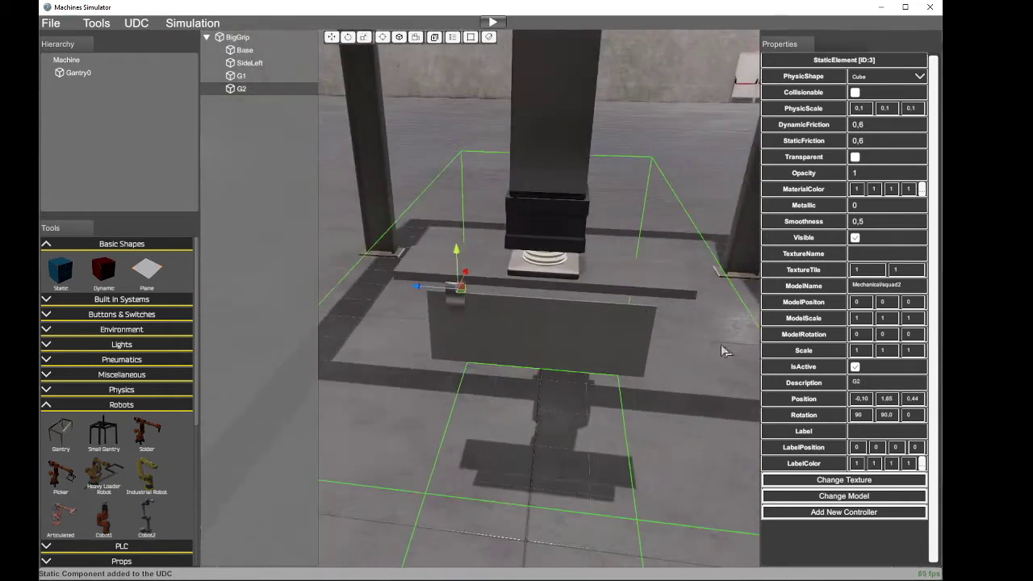
pyautogui.moveTo(421, 291); pyautogui.dragTo(586, 318)
pyautogui.moveTo(617, 348); pyautogui.dragTo(847, 292, button='right')
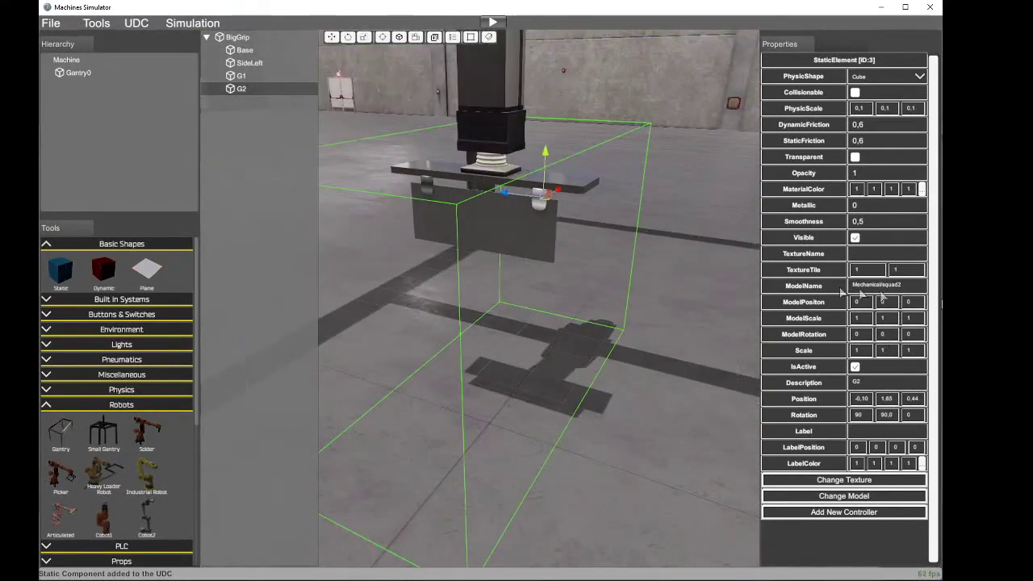
# Step: Inspect the gripper with its two brackets and compare it with the gripper in the LoaderGantry reference video
pyautogui.click(241, 38)
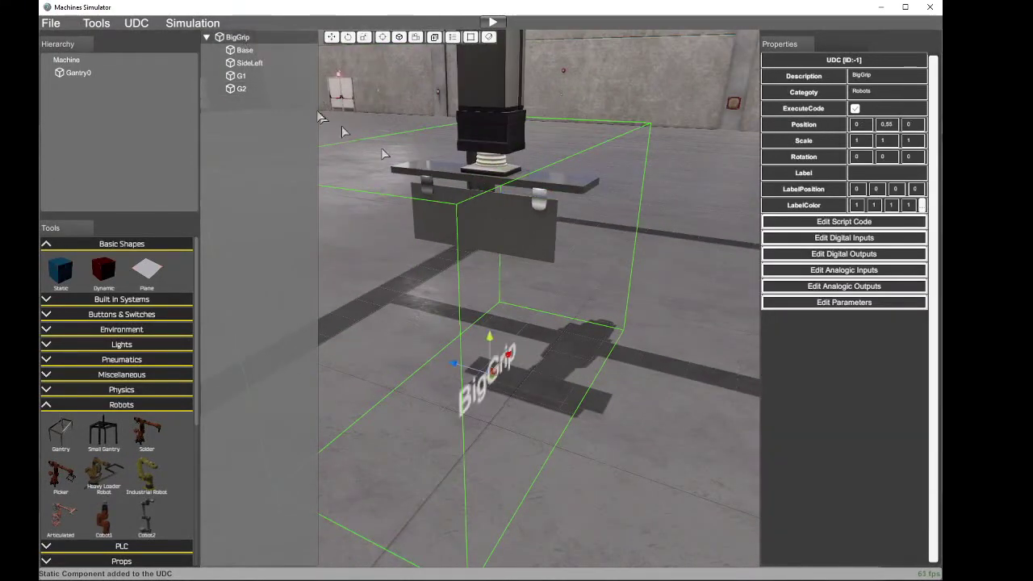
pyautogui.click(244, 51)
pyautogui.click(712, 356)
pyautogui.moveTo(713, 356); pyautogui.dragTo(478, 326, button='right')
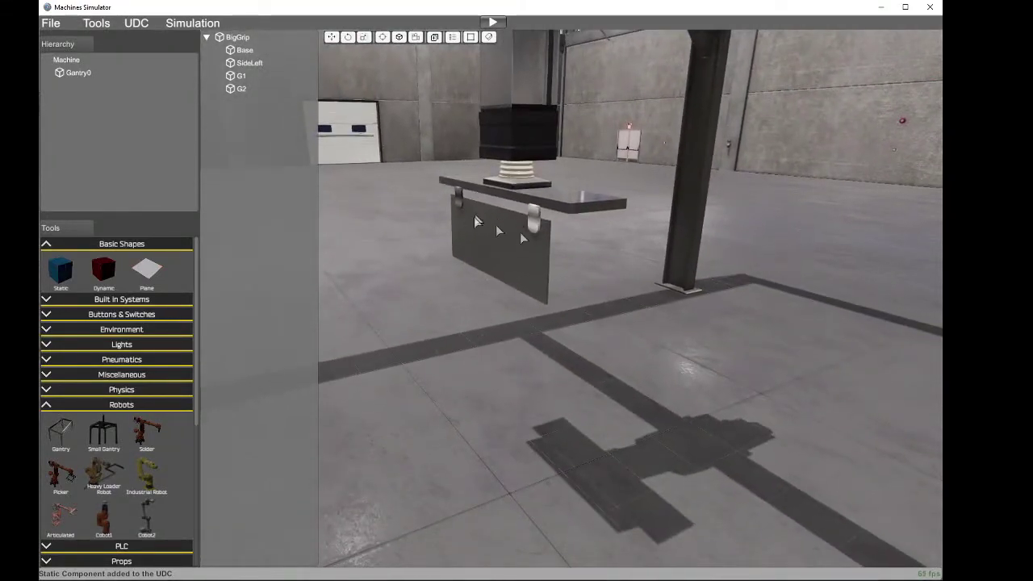
pyautogui.click(242, 37)
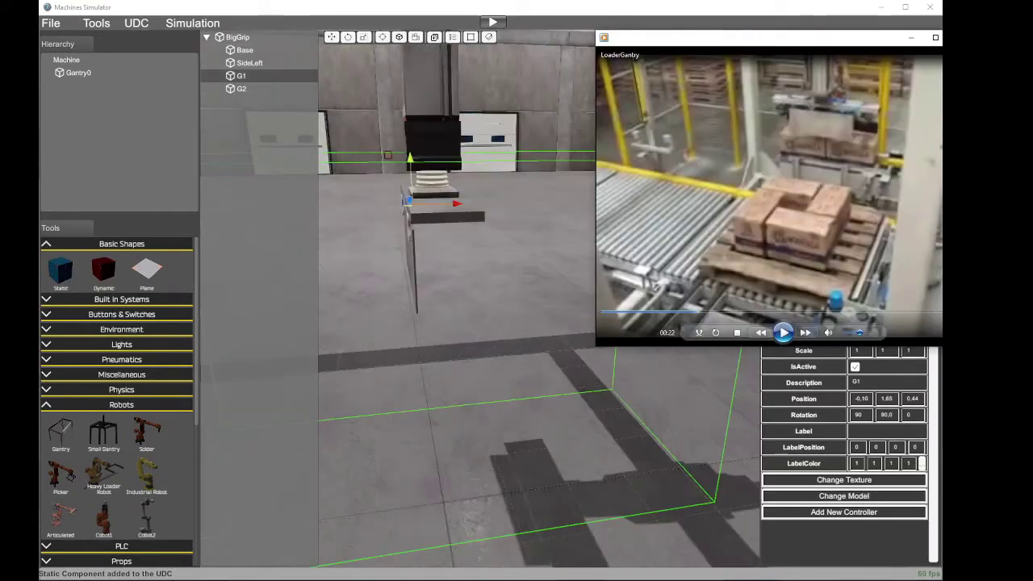
pyautogui.click(784, 331)
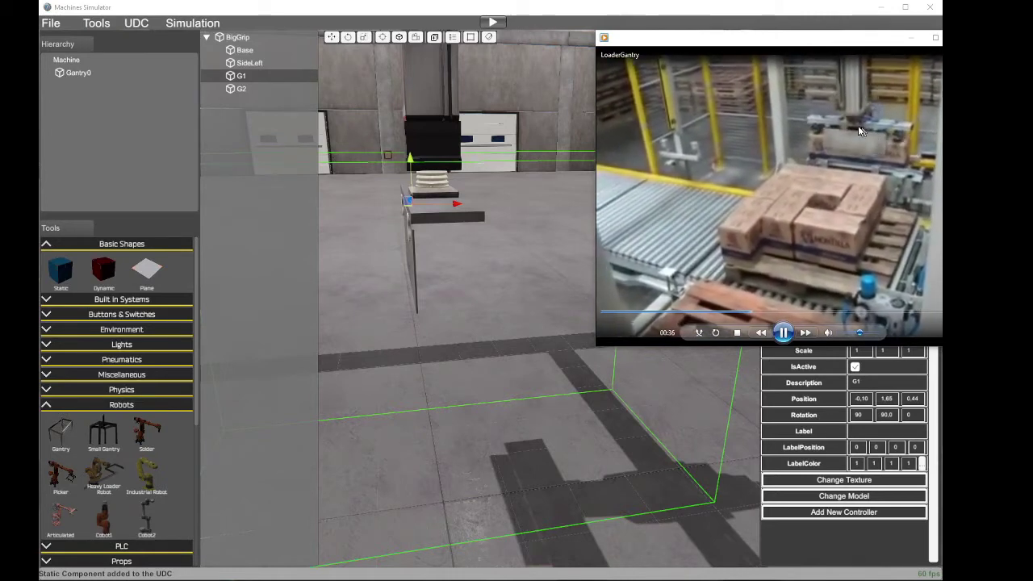
pyautogui.click(896, 226)
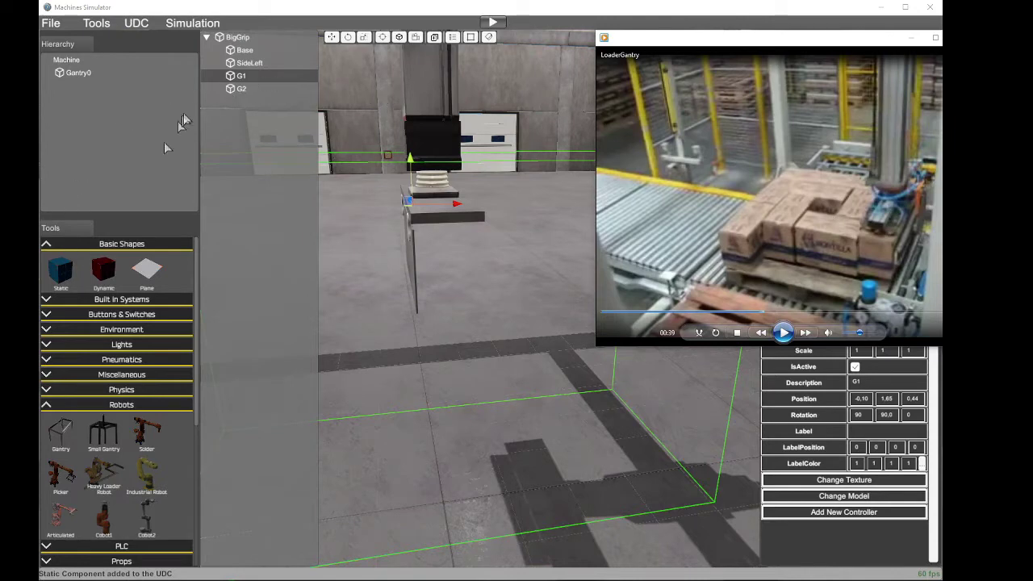
# Step: Add a static element to BigGrip, describe it as V1, and raise it to just below the gripper base
pyautogui.click(239, 37)
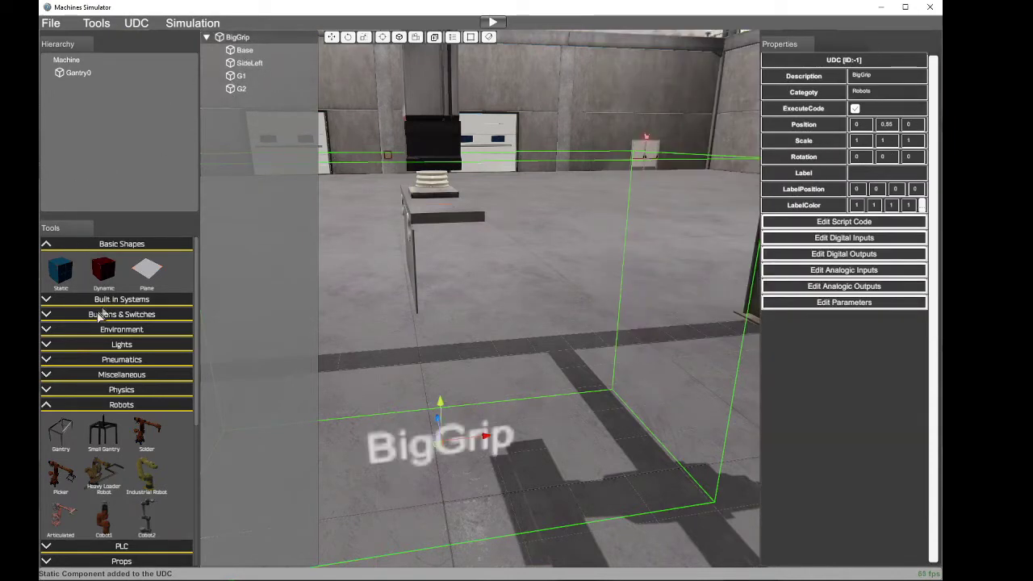
pyautogui.click(62, 277)
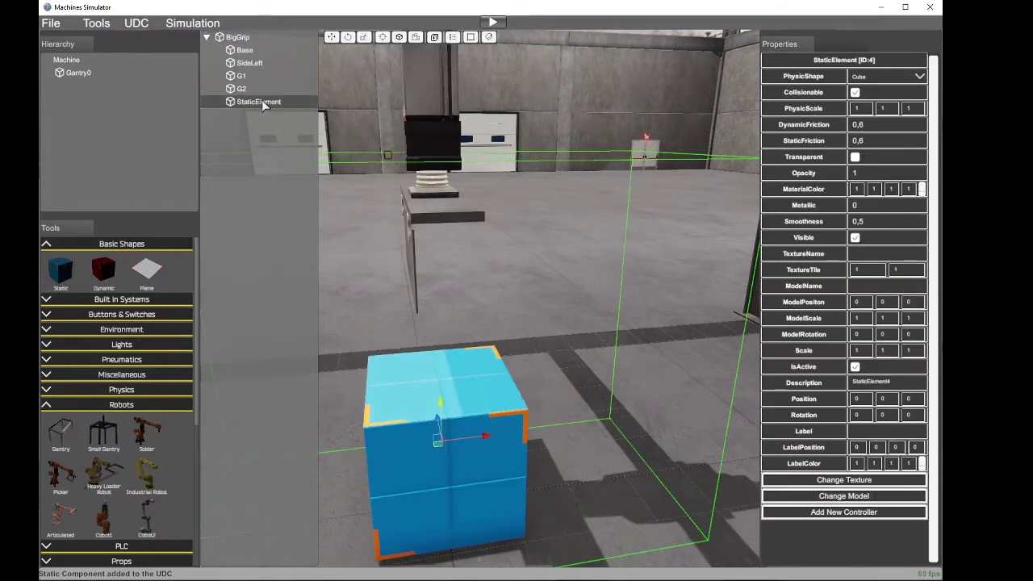
pyautogui.click(870, 390)
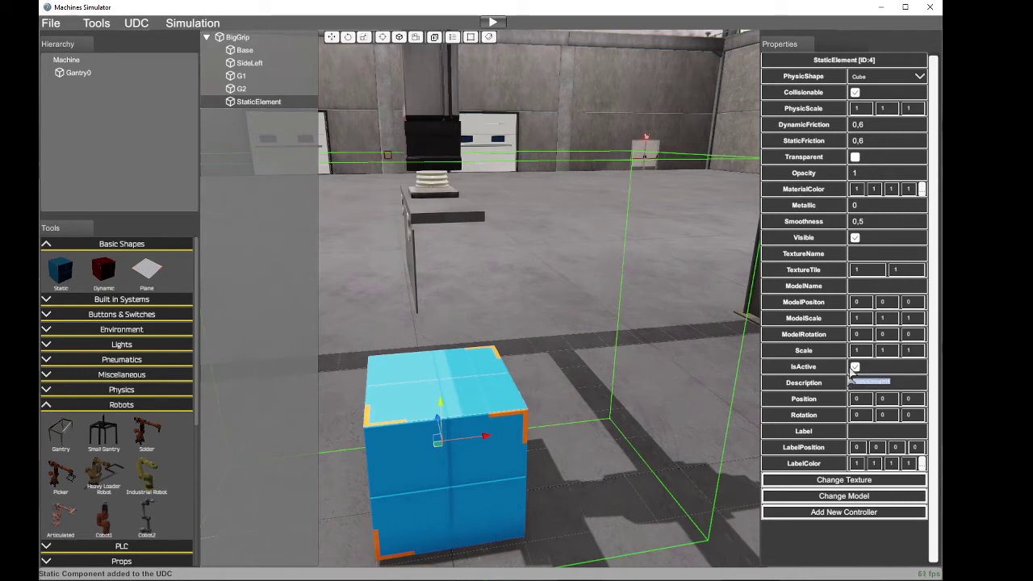
pyautogui.write('V')
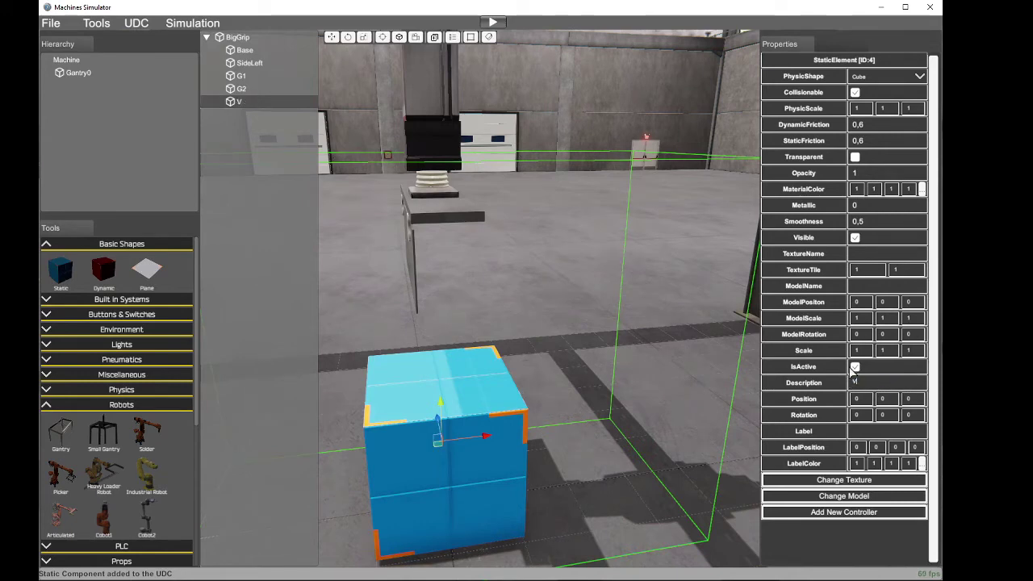
pyautogui.write('1')
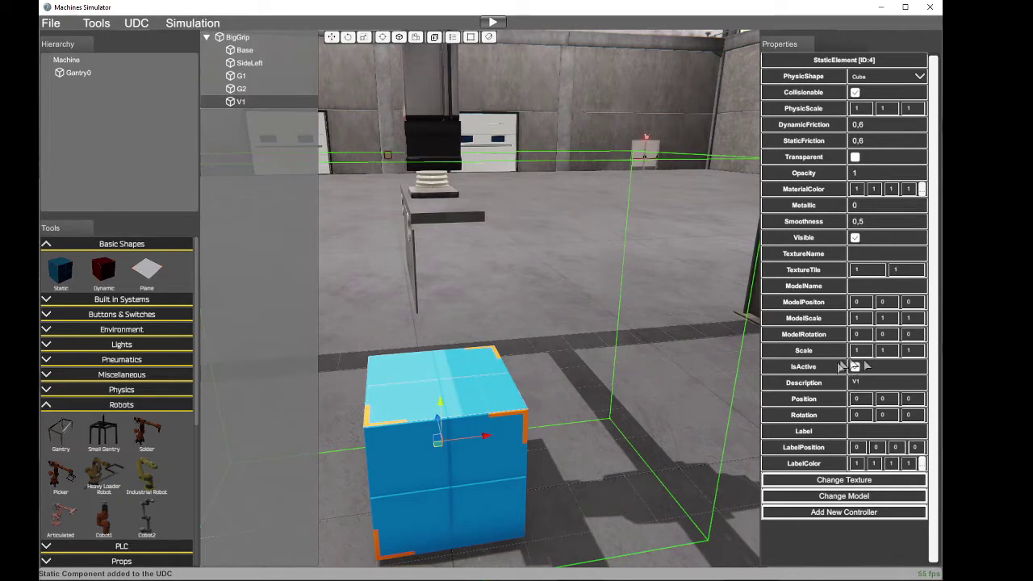
pyautogui.moveTo(442, 408); pyautogui.dragTo(444, 249)
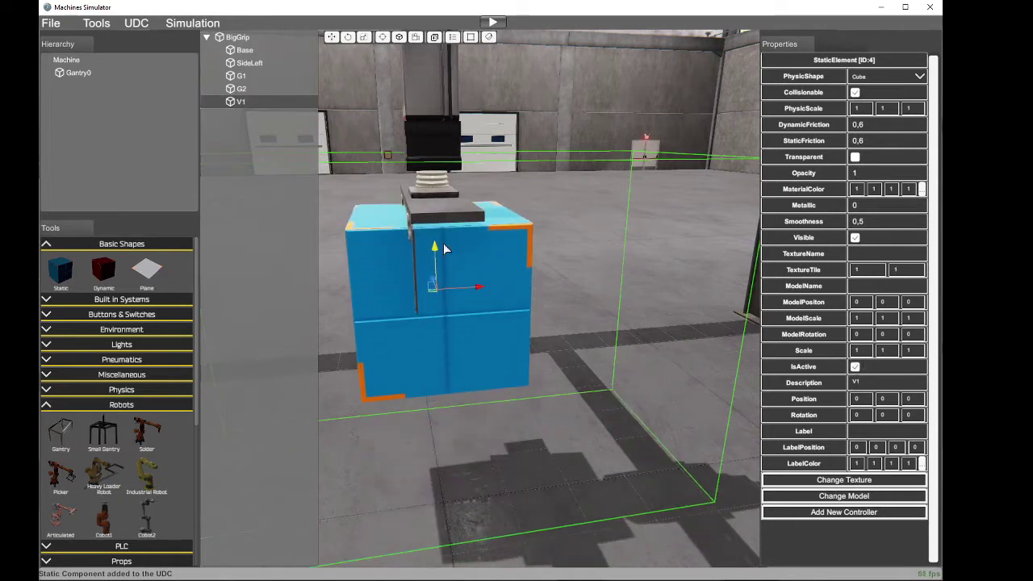
pyautogui.moveTo(474, 288); pyautogui.dragTo(489, 299)
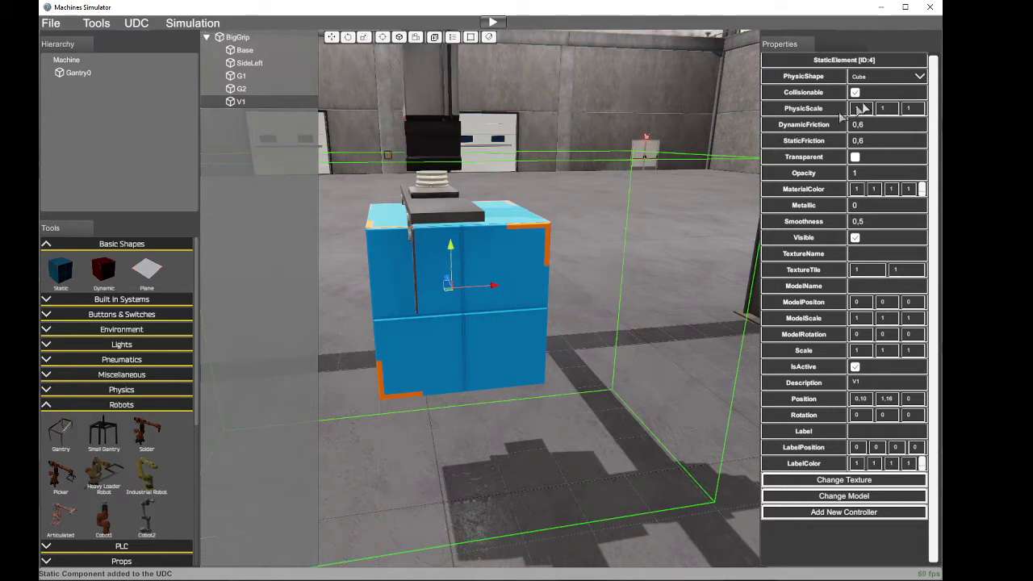
# Step: Make V1 non-collisionable and set its PhysicScale to 0.1 on all three axes, keeping it below the base
pyautogui.write('0,1')
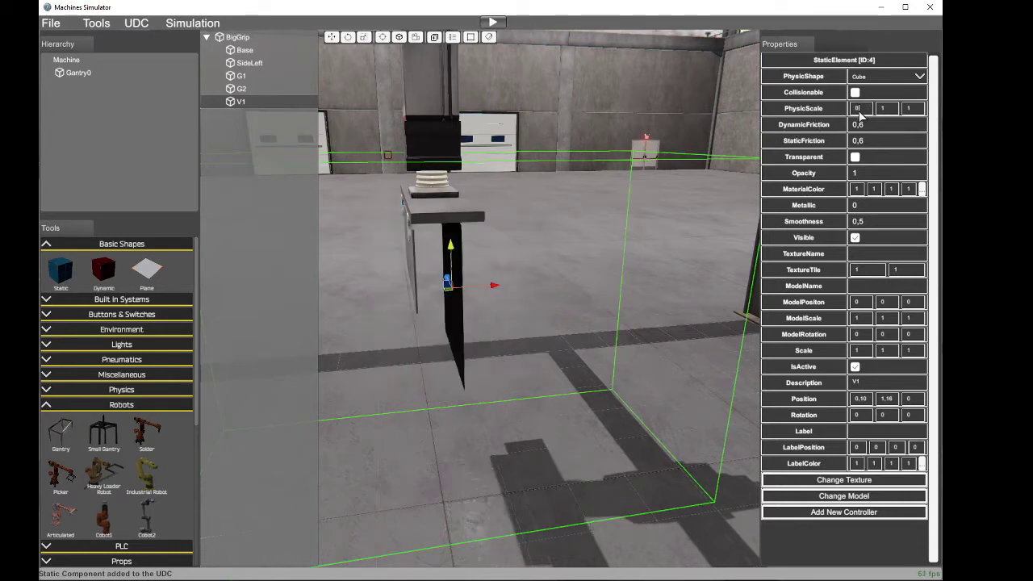
pyautogui.click(883, 109)
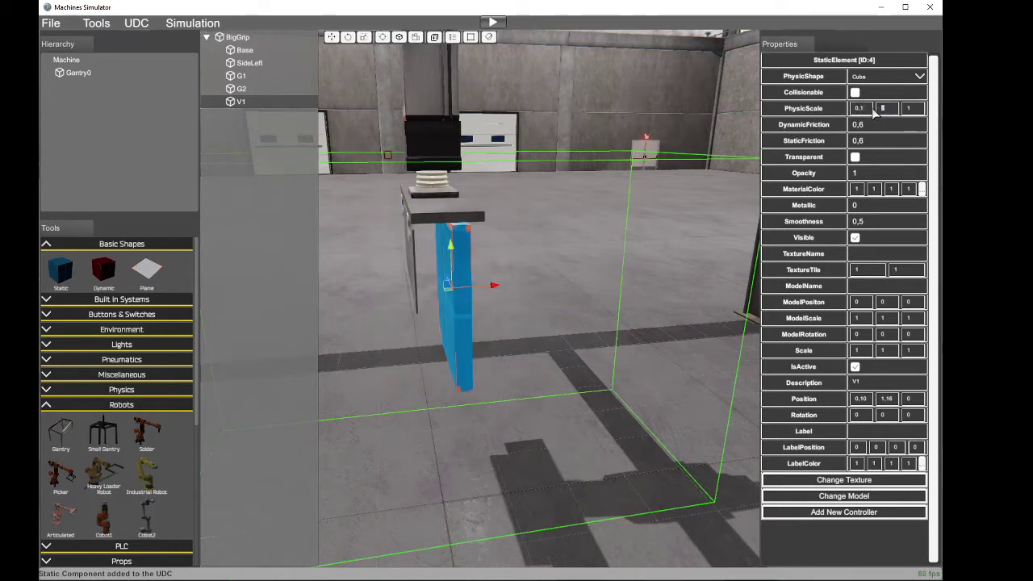
pyautogui.write('0,1')
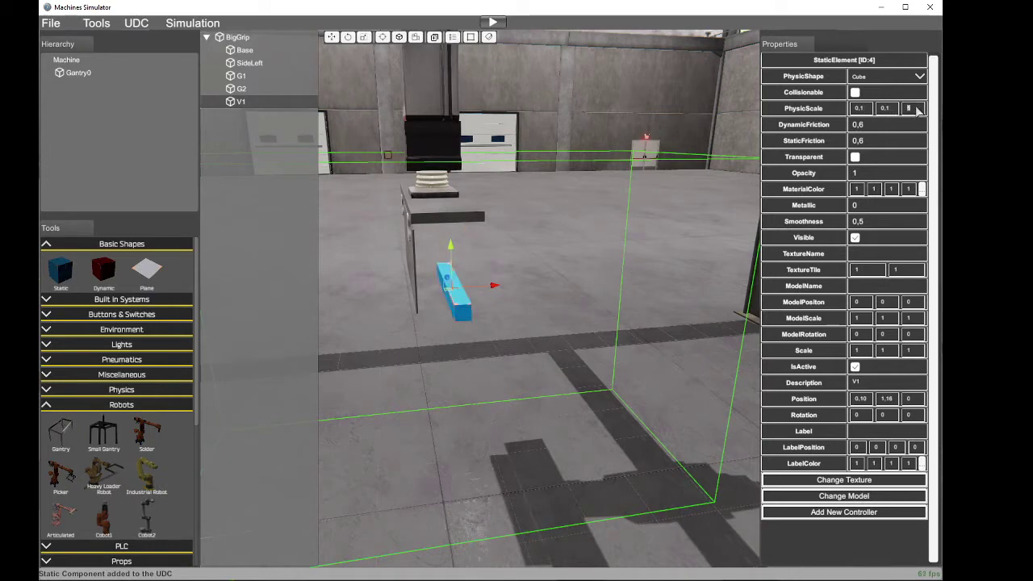
pyautogui.write('0,1')
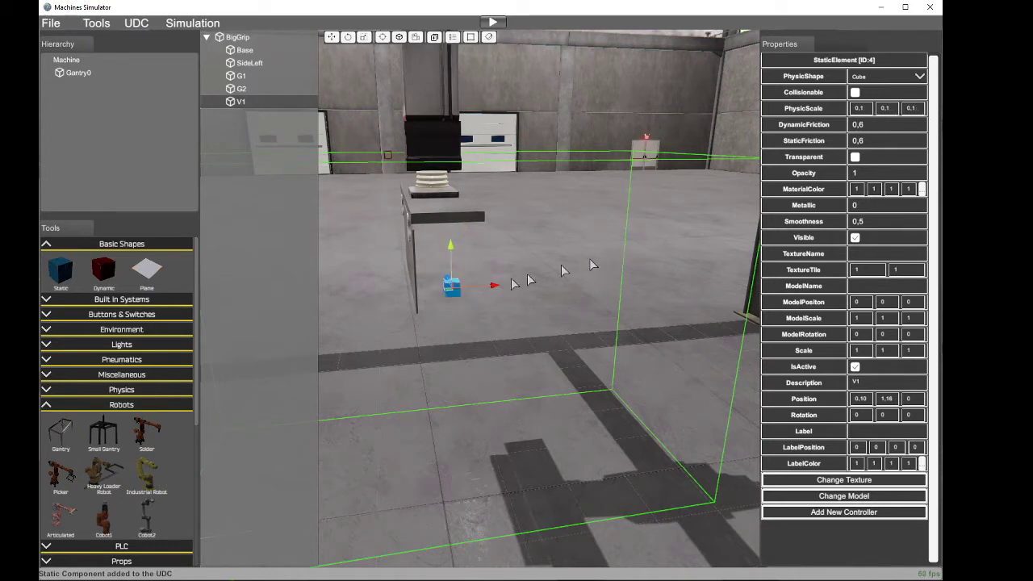
pyautogui.moveTo(450, 241); pyautogui.dragTo(443, 223)
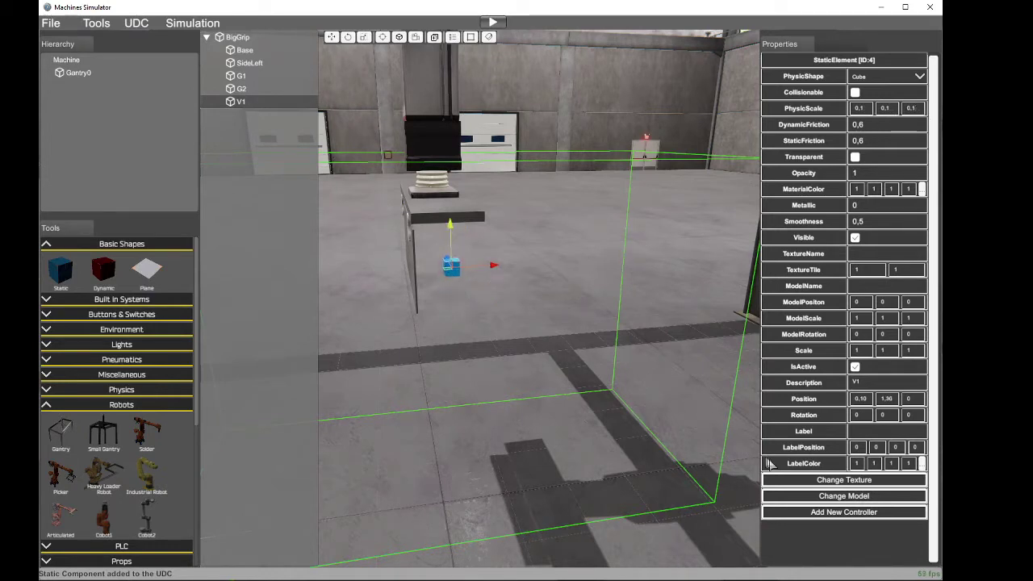
# Step: Change V1's model to Vacuum_3 from the Robots category
pyautogui.click(839, 497)
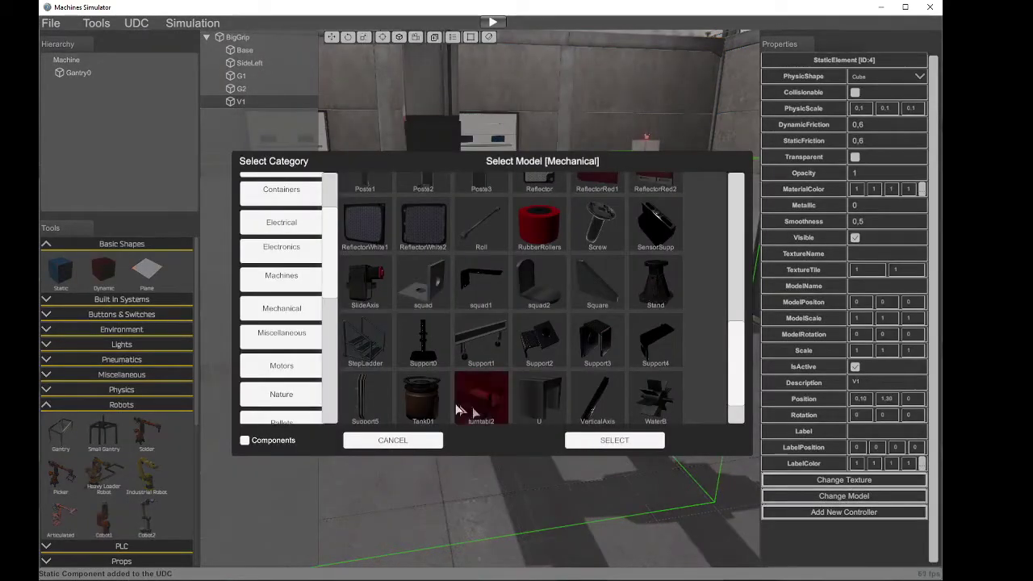
pyautogui.moveTo(336, 277); pyautogui.dragTo(324, 333)
pyautogui.click(308, 315)
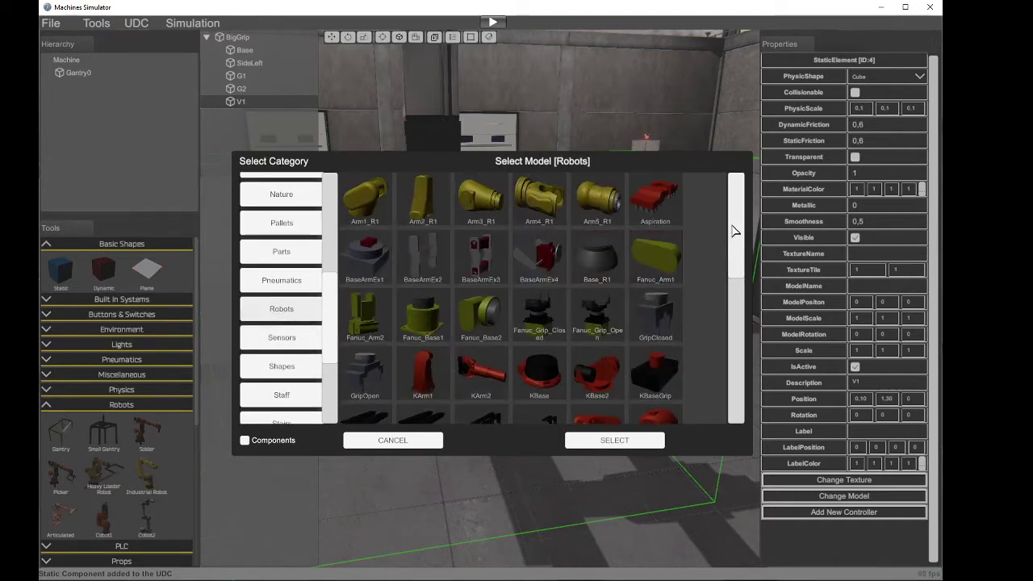
pyautogui.moveTo(734, 229); pyautogui.dragTo(729, 388)
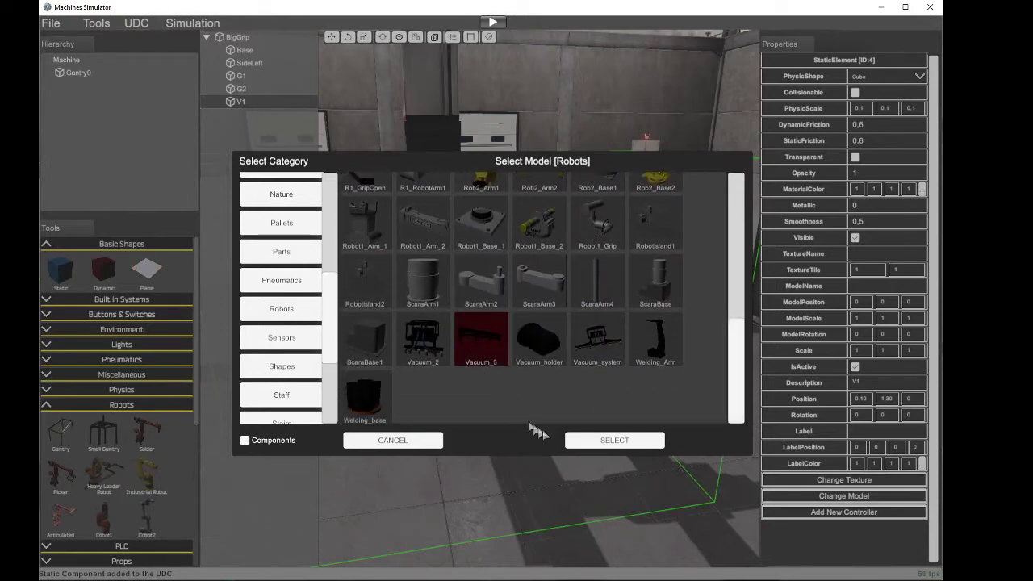
pyautogui.click(598, 440)
pyautogui.moveTo(572, 370); pyautogui.dragTo(347, 351, button='right')
pyautogui.scroll(3, 494, 356)
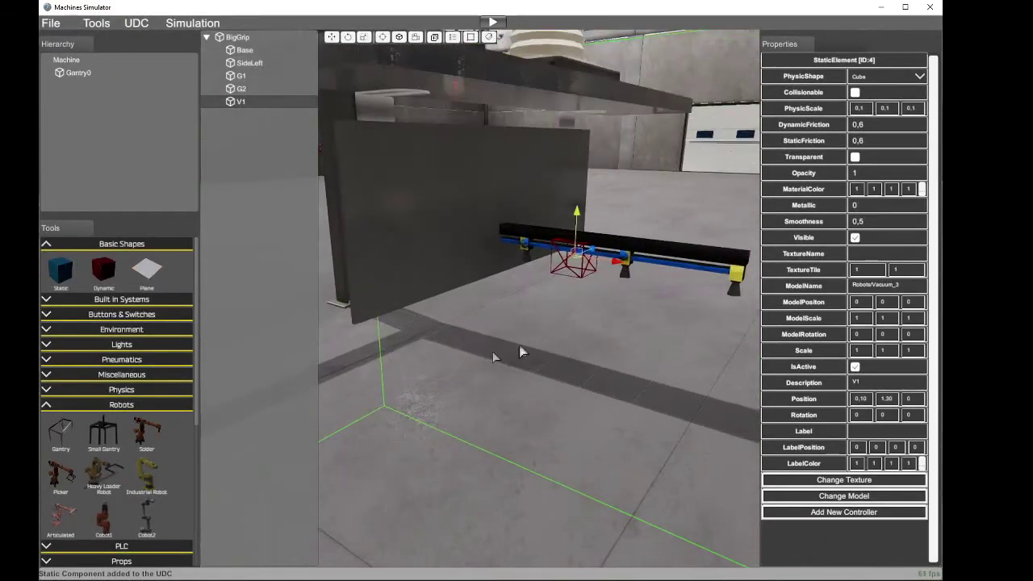
# Step: Set V1's ModelRotation to 90 on the Y axis so the vacuum bar runs parallel to SideLeft
pyautogui.scroll(-3, 519, 348)
pyautogui.moveTo(519, 347); pyautogui.dragTo(661, 329, button='right')
pyautogui.scroll(2, 661, 328)
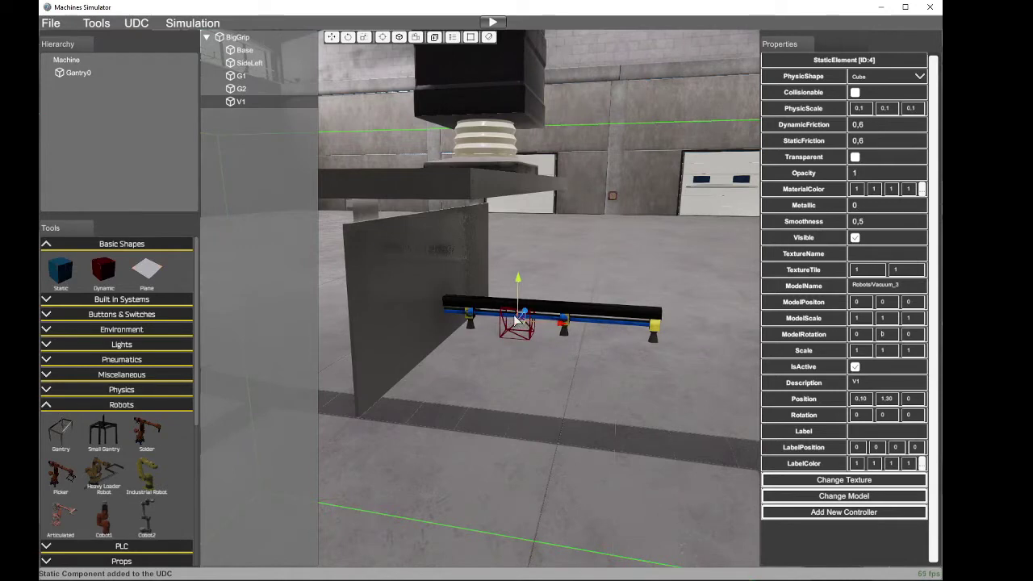
pyautogui.write('0')
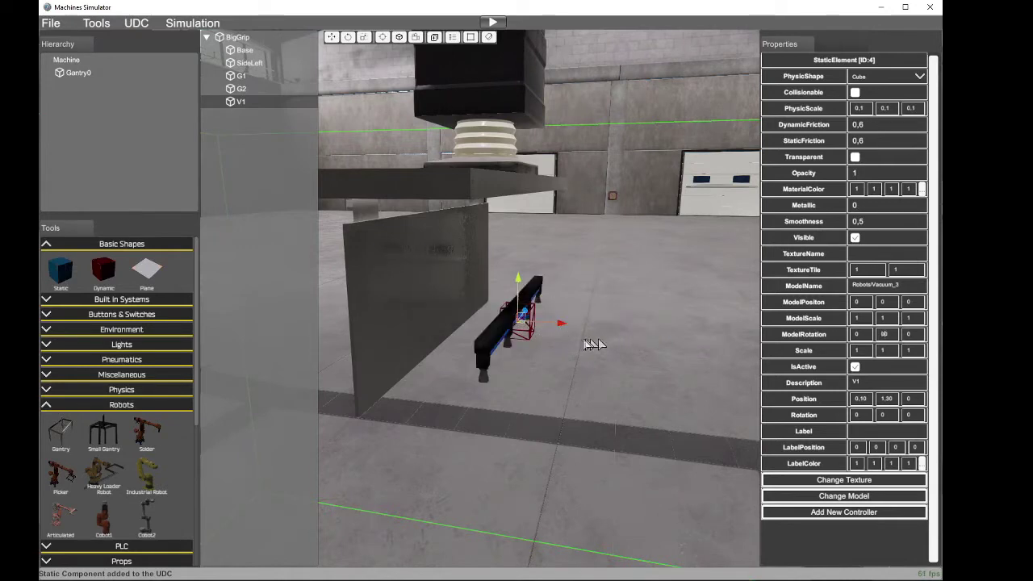
pyautogui.moveTo(564, 354); pyautogui.dragTo(293, 333, button='right')
pyautogui.scroll(-3, 292, 332)
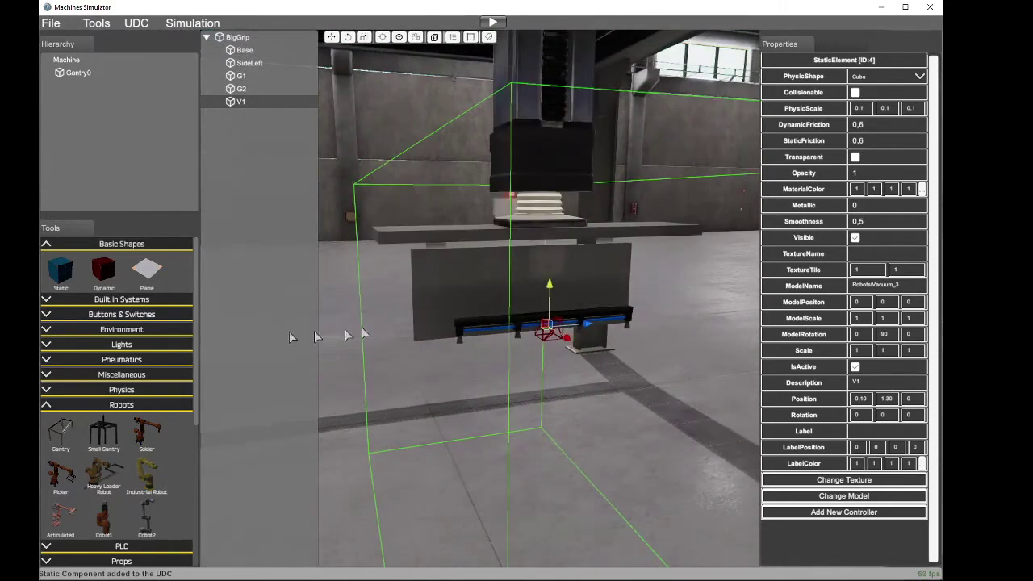
# Step: Move V1 lengthwise to about Z -0.28 and raise it to about Y 1.63, close beneath the base
pyautogui.moveTo(585, 331); pyautogui.dragTo(528, 327)
pyautogui.moveTo(547, 334); pyautogui.dragTo(736, 328, button='right')
pyautogui.moveTo(681, 314); pyautogui.dragTo(680, 237)
pyautogui.scroll(4, 680, 236)
pyautogui.moveTo(680, 237); pyautogui.dragTo(698, 209, button='right')
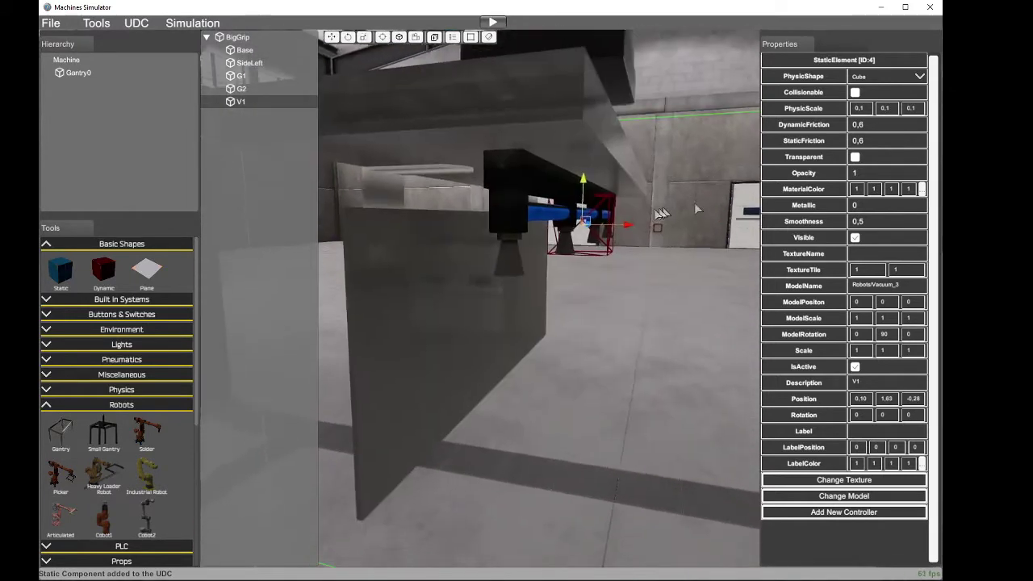
# Step: Fit V1 against the base's underside near SideLeft, at about X -0.08, Y 1.65, Z -0.29
pyautogui.moveTo(628, 231); pyautogui.dragTo(554, 229)
pyautogui.moveTo(554, 229); pyautogui.dragTo(456, 228, button='right')
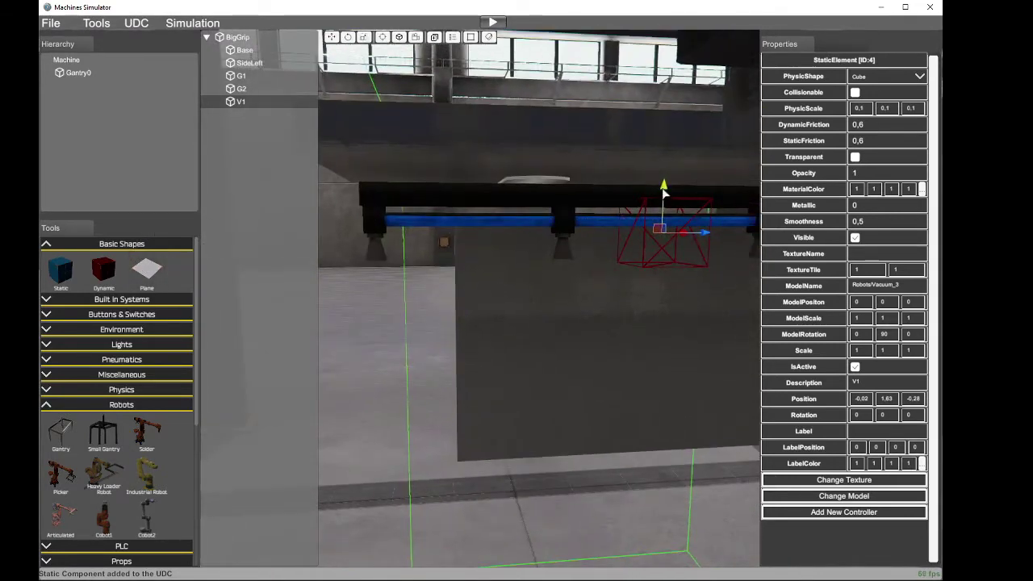
pyautogui.moveTo(664, 192); pyautogui.dragTo(663, 175)
pyautogui.moveTo(705, 226); pyautogui.dragTo(697, 225)
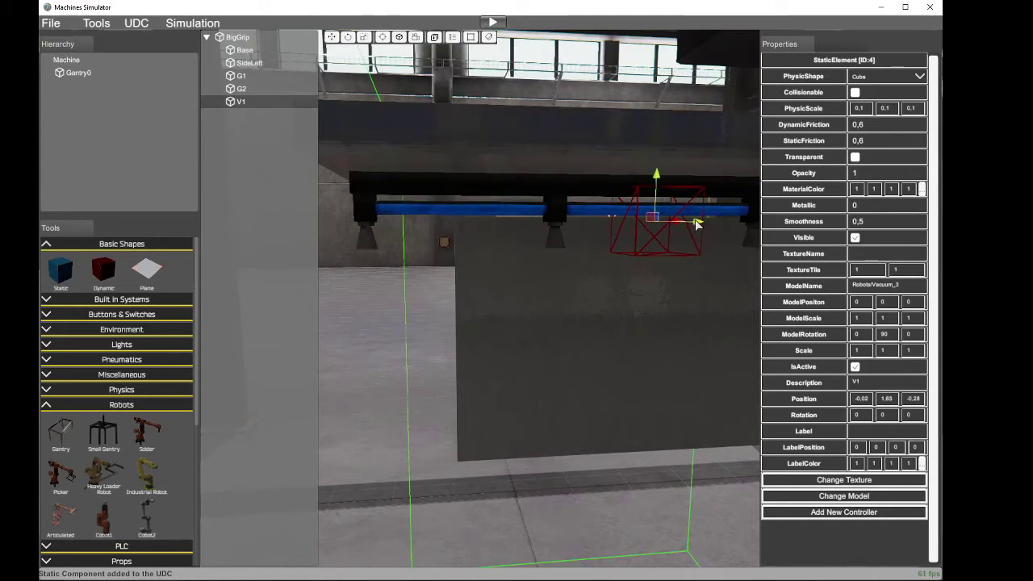
pyautogui.moveTo(635, 261); pyautogui.dragTo(910, 67, button='right')
pyautogui.moveTo(671, 204); pyautogui.dragTo(635, 206)
pyautogui.moveTo(639, 205); pyautogui.dragTo(537, 262, button='right')
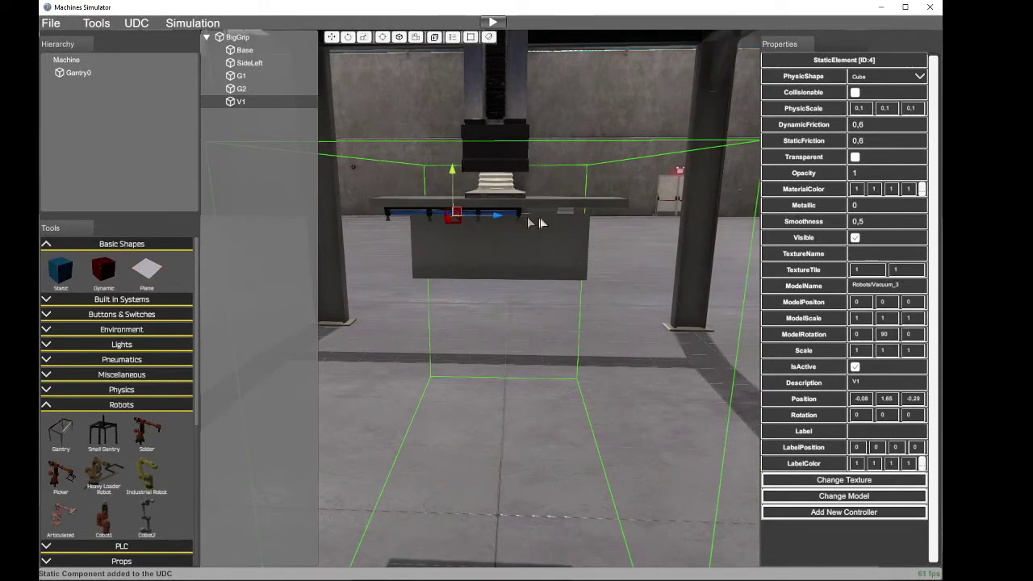
# Step: Inspect the vacuum bar beneath the base and compare it with the gripper in the LoaderGantry reference video
pyautogui.press('s')
pyautogui.moveTo(594, 262); pyautogui.dragTo(743, 297, button='right')
pyautogui.press('a')
pyautogui.hotkey('alt', 'Tab')
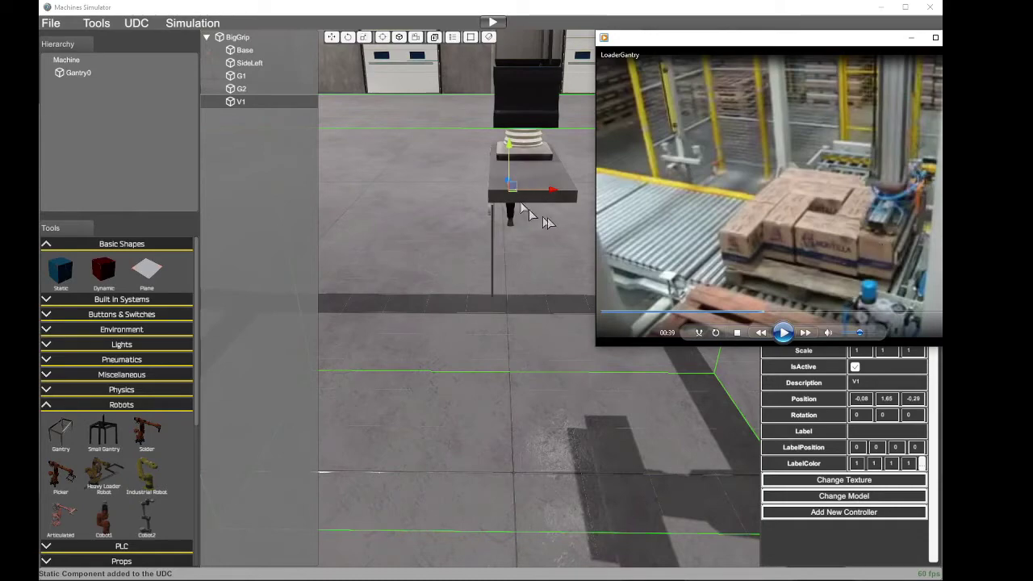
# Step: Duplicate vacuum bar V1 and change the copy's description to V2
pyautogui.click(253, 101)
pyautogui.moveTo(486, 236); pyautogui.dragTo(267, 38, button='right')
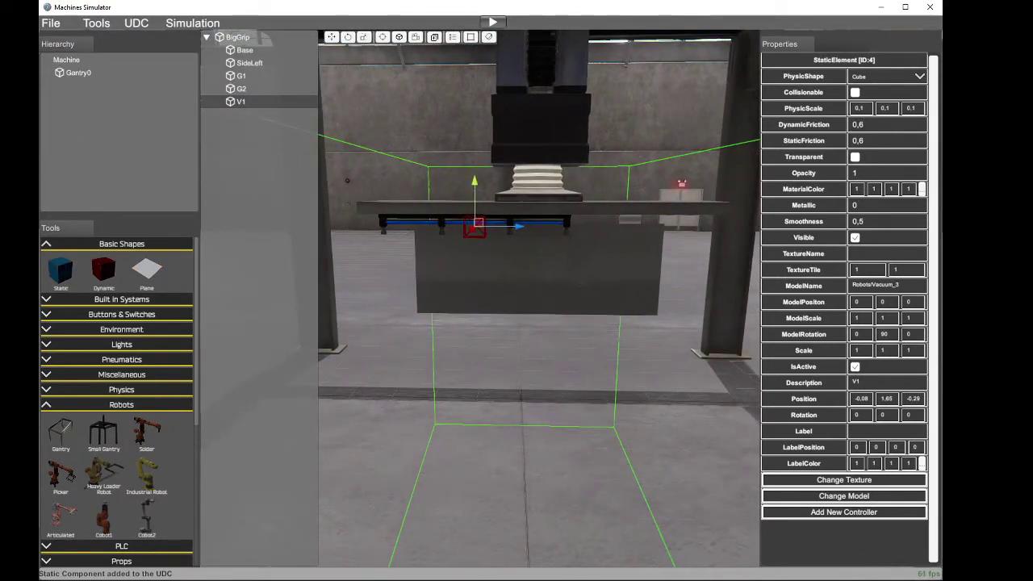
pyautogui.hotkey('ctrl', 'd')
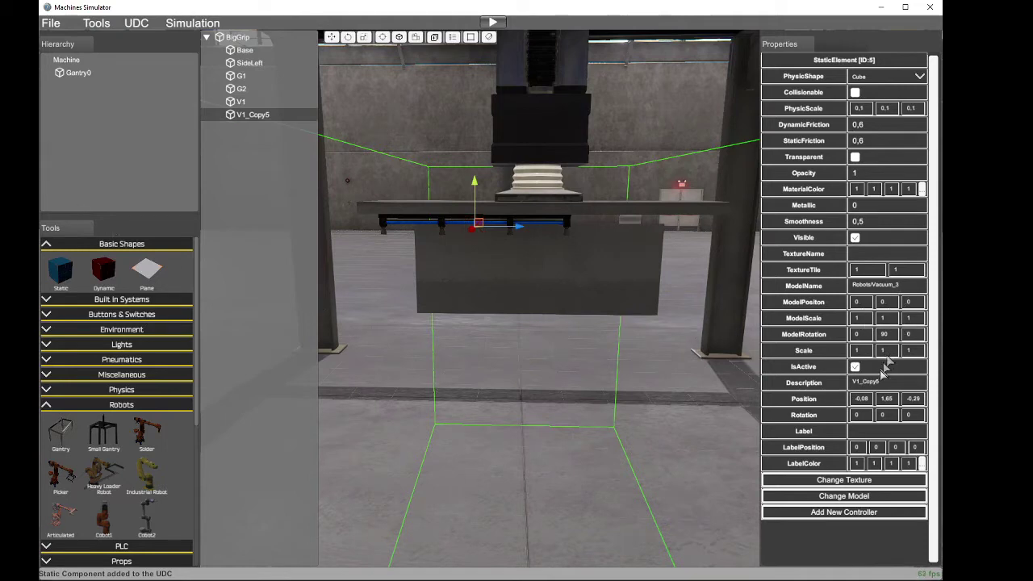
pyautogui.moveTo(892, 388); pyautogui.dragTo(864, 387)
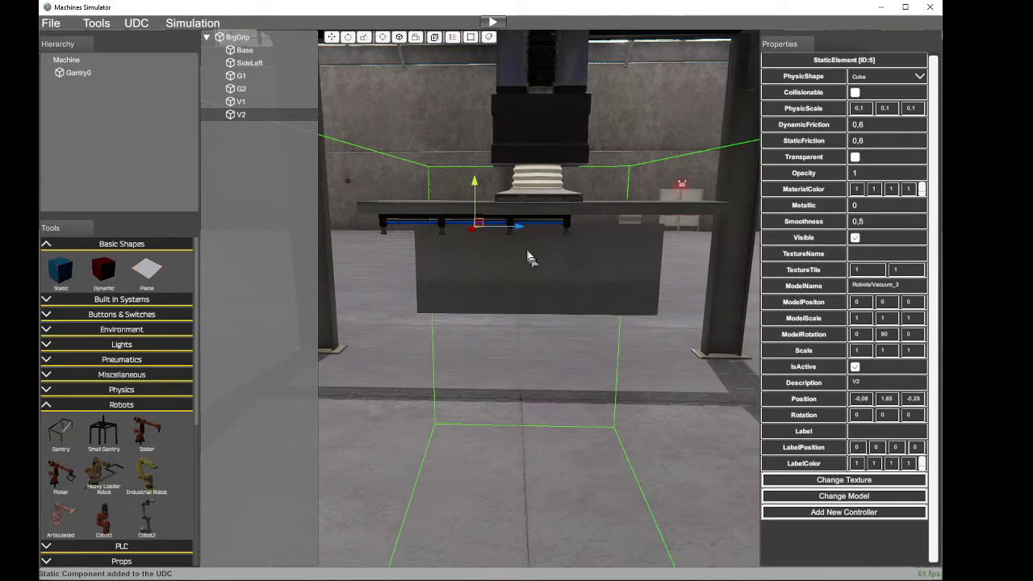
# Step: Move V2 along the base to the end opposite V1 and set its ModelScale X to 0.8
pyautogui.moveTo(521, 226); pyautogui.dragTo(717, 248)
pyautogui.moveTo(660, 285); pyautogui.dragTo(612, 293, button='right')
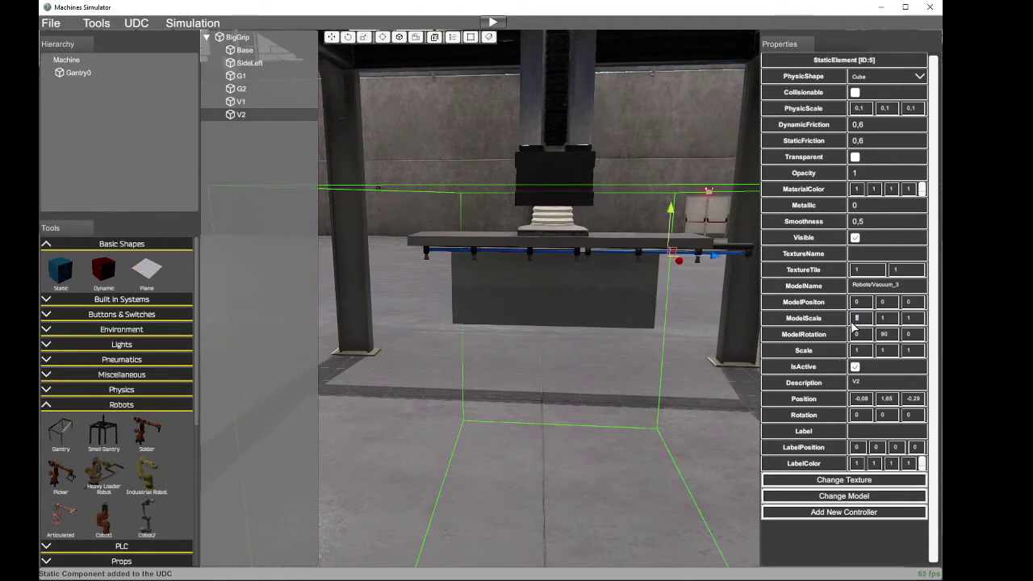
pyautogui.write('0,8')
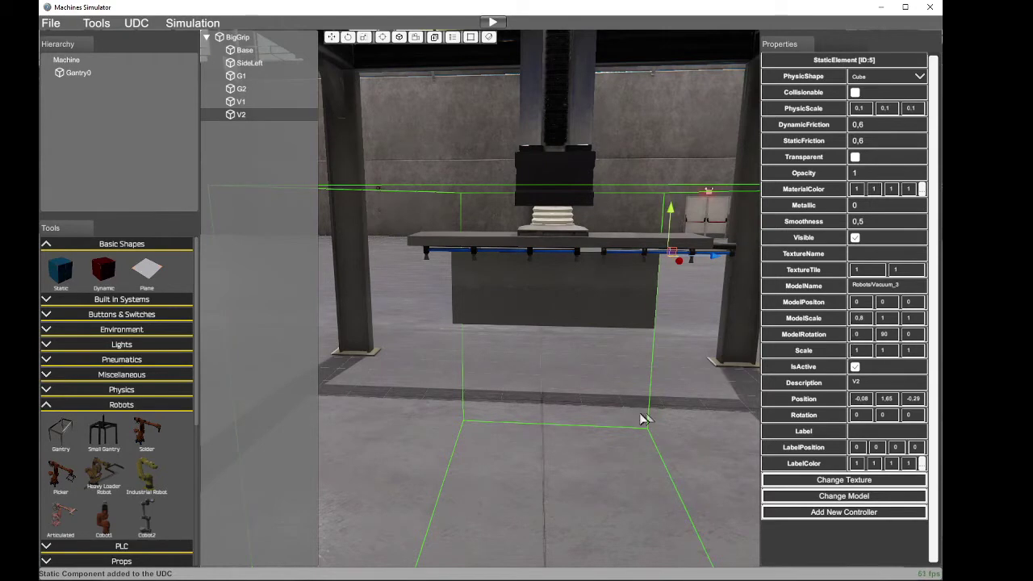
pyautogui.scroll(5, 641, 408)
pyautogui.moveTo(634, 276); pyautogui.dragTo(597, 269)
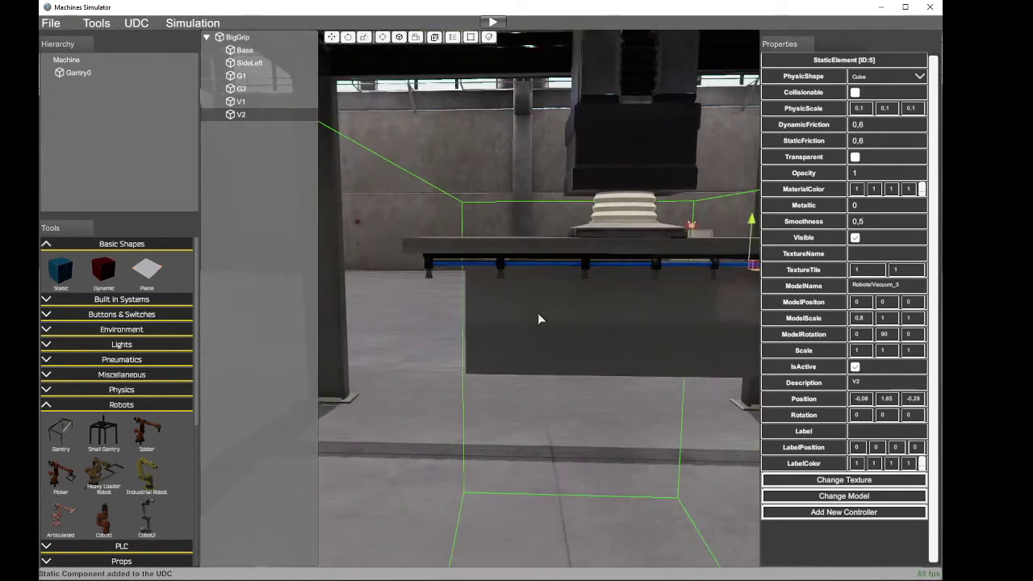
# Step: Set V1's ModelScale X to 0.8 and nudge the shortened bar along the base
pyautogui.click(242, 102)
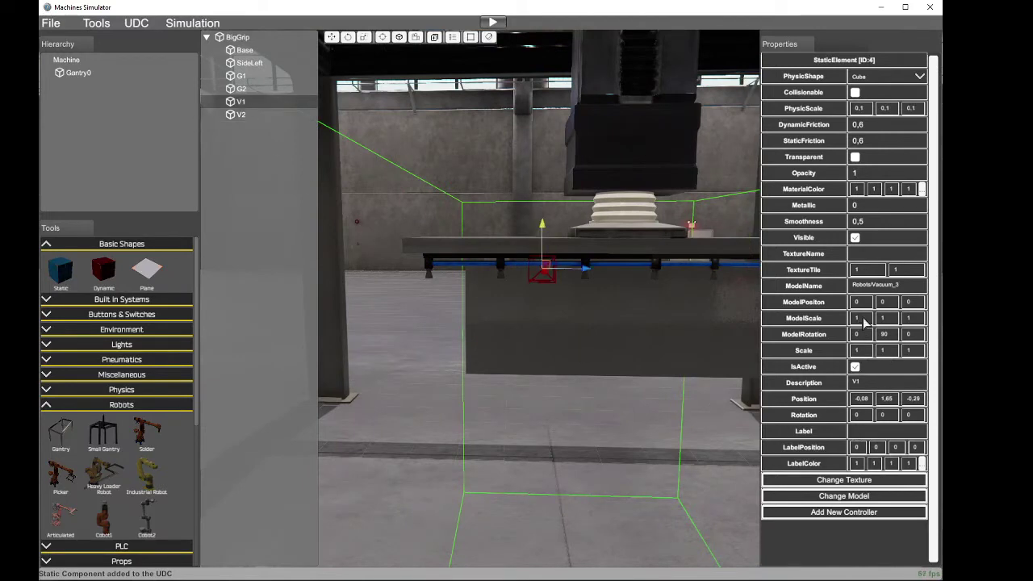
pyautogui.write('0,')
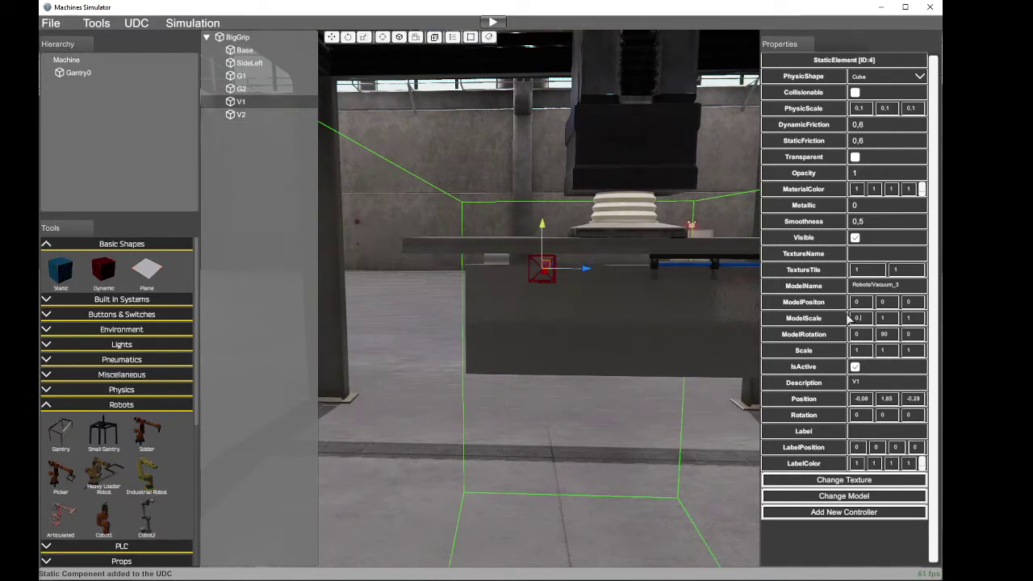
pyautogui.write('8')
pyautogui.moveTo(589, 290)
pyautogui.mouseDown(button='right')
pyautogui.moveTo(574, 321)
pyautogui.moveTo(570, 289)
pyautogui.mouseUp(button='right')
pyautogui.press('s')
pyautogui.press('w')
pyautogui.press('a')
pyautogui.moveTo(663, 230); pyautogui.dragTo(659, 235)
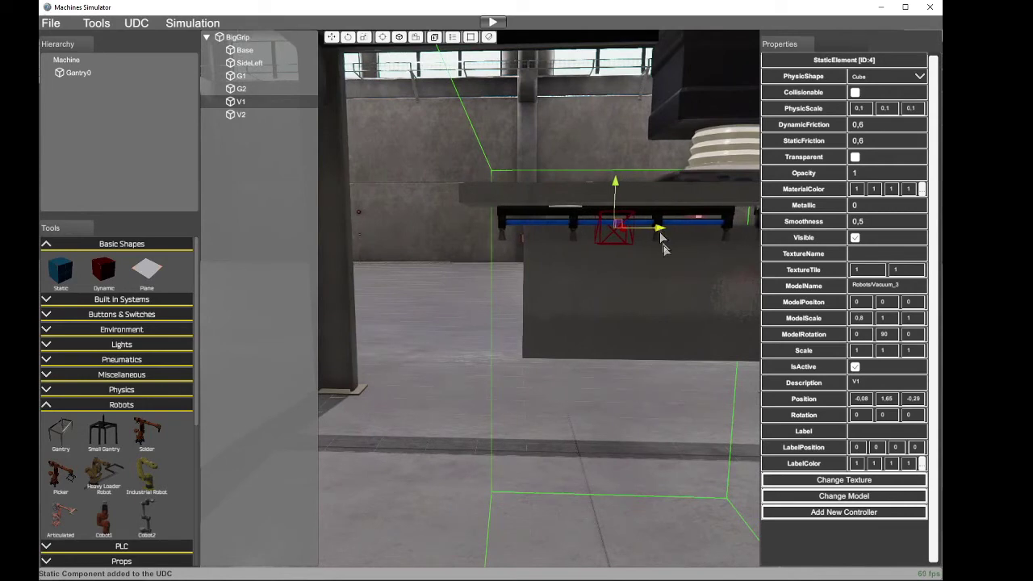
# Step: Shift V2 along the base toward V1 to narrow the gap between the two vacuum bars
pyautogui.press('d')
pyautogui.moveTo(657, 260); pyautogui.dragTo(651, 257, button='right')
pyautogui.click(242, 115)
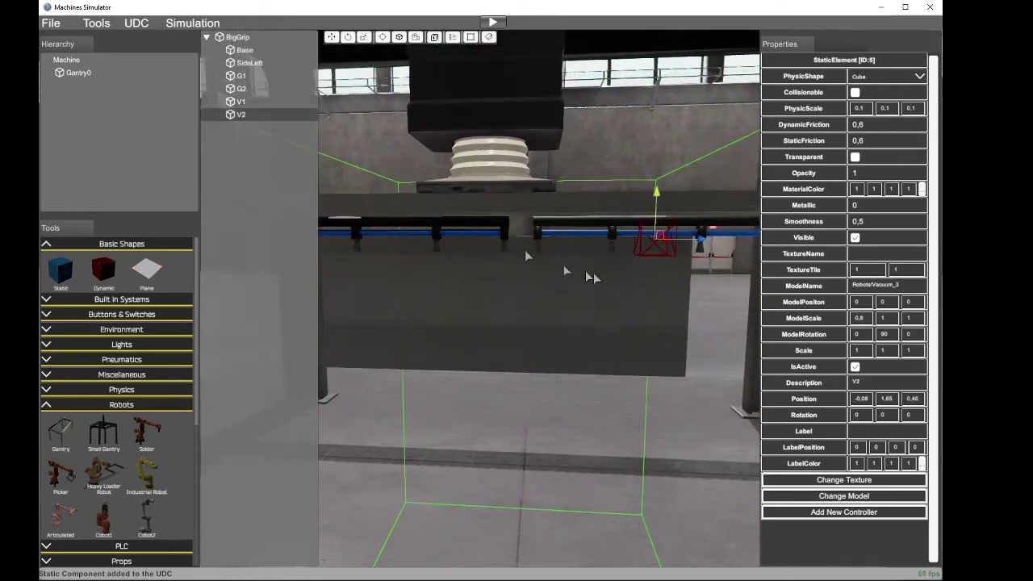
pyautogui.moveTo(701, 244); pyautogui.dragTo(686, 243)
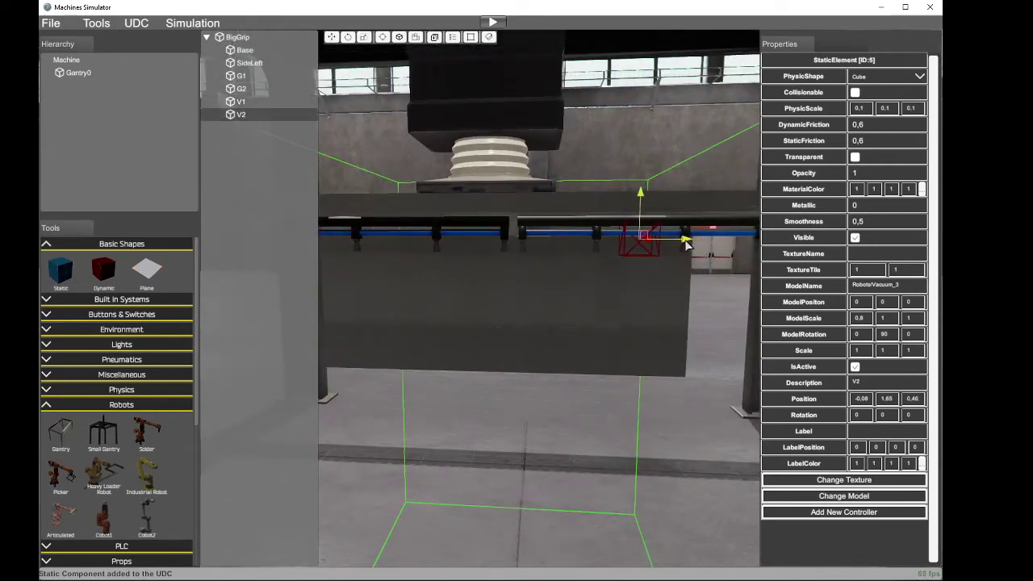
# Step: Shift V1 along the base to about Z -0.37 and V2 to about Z 0.38
pyautogui.moveTo(660, 292); pyautogui.dragTo(700, 136, button='right')
pyautogui.press('d')
pyautogui.press('w')
pyautogui.press('a')
pyautogui.press('s')
pyautogui.click(241, 102)
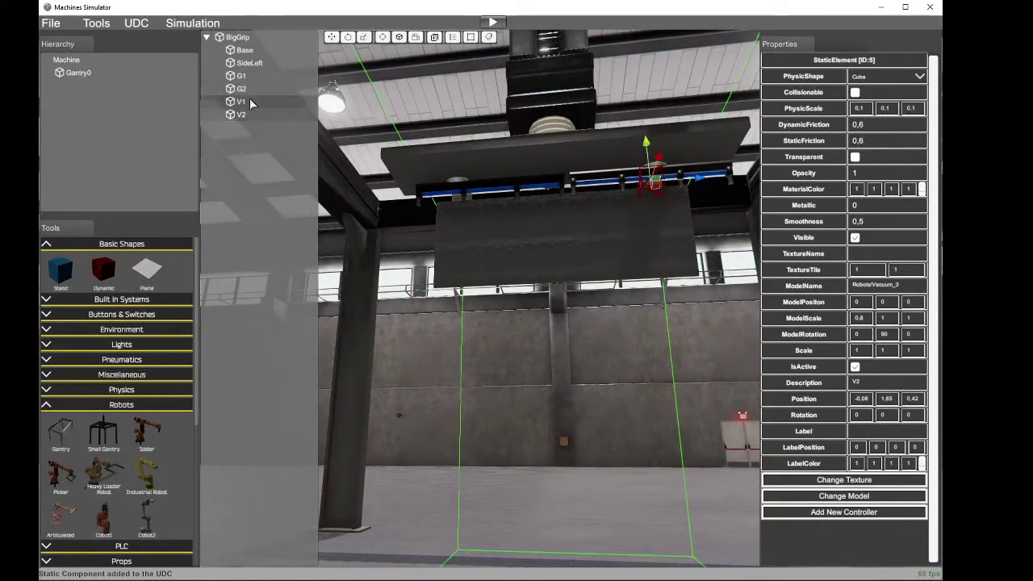
pyautogui.moveTo(533, 196); pyautogui.dragTo(522, 196)
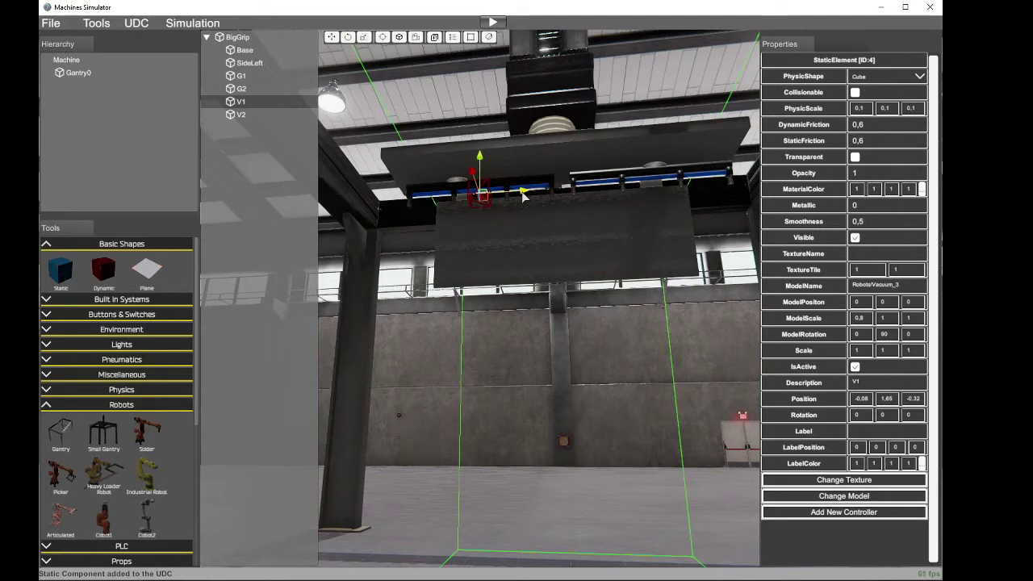
pyautogui.click(242, 115)
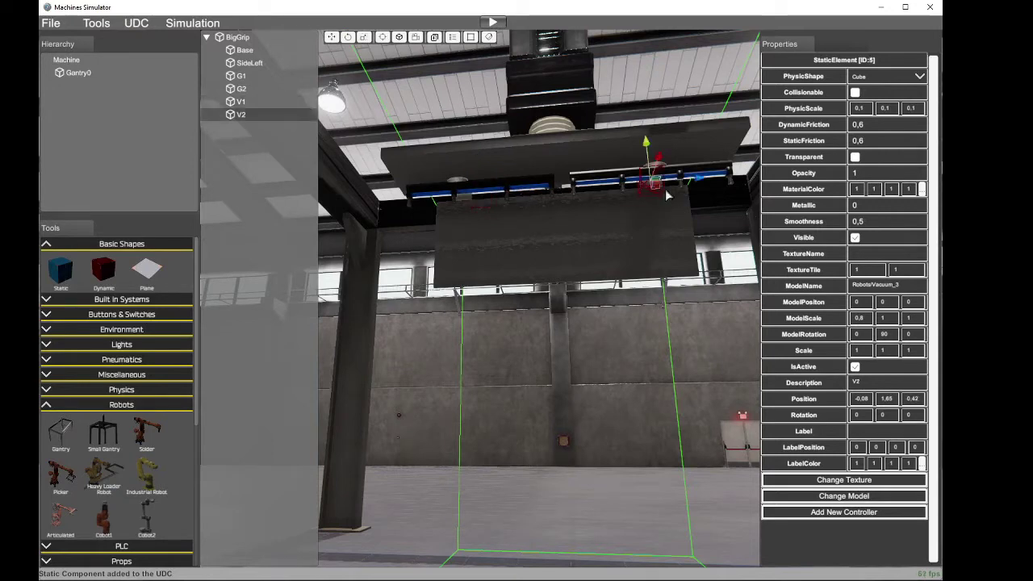
pyautogui.moveTo(695, 185); pyautogui.dragTo(681, 192)
# Step: Duplicate vacuum bar V1 and, viewed from below, move the copy across the base to about X 0.08
pyautogui.press('a')
pyautogui.moveTo(634, 264); pyautogui.dragTo(894, 278, button='right')
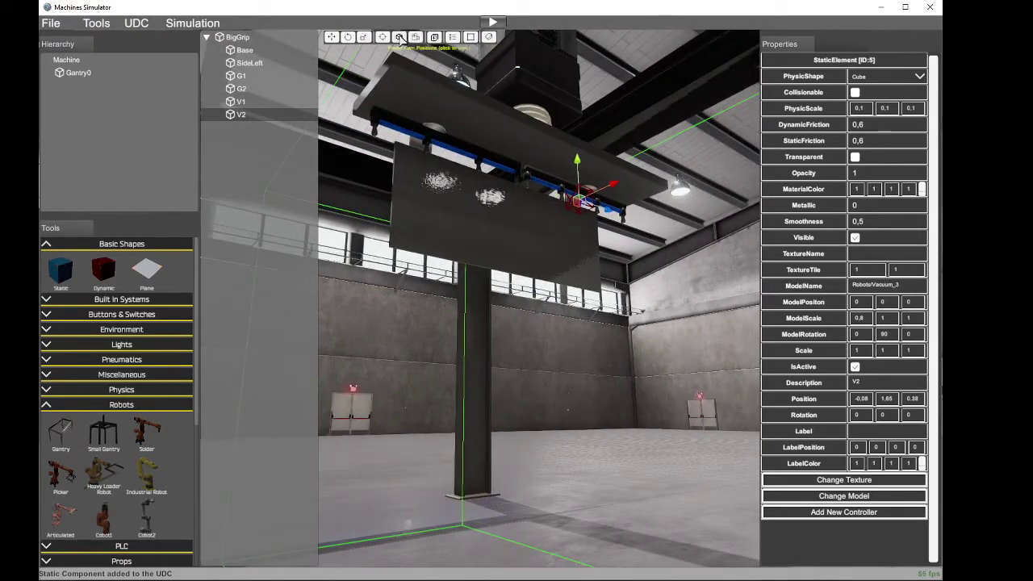
pyautogui.click(398, 38)
pyautogui.click(399, 67)
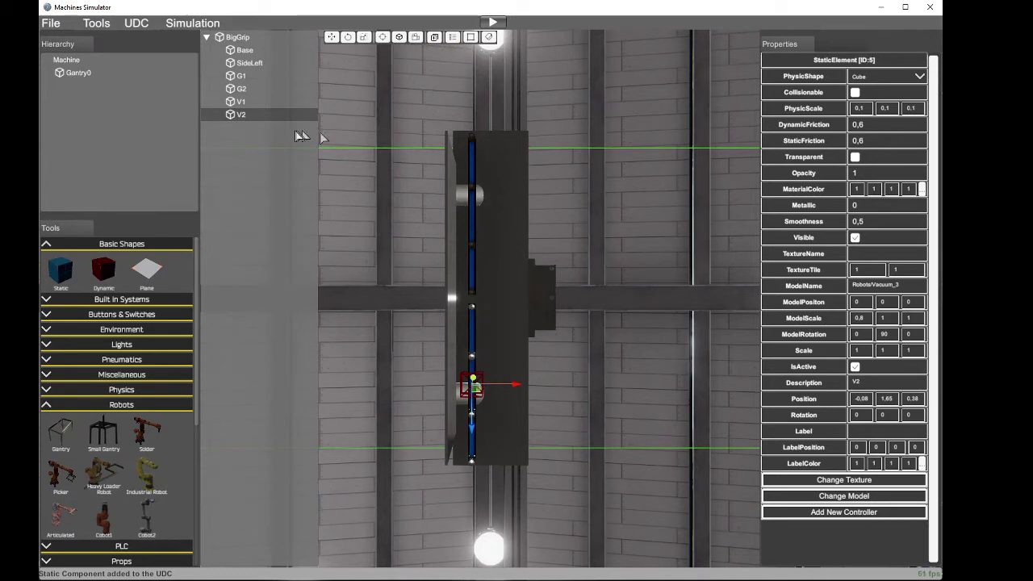
pyautogui.click(250, 103)
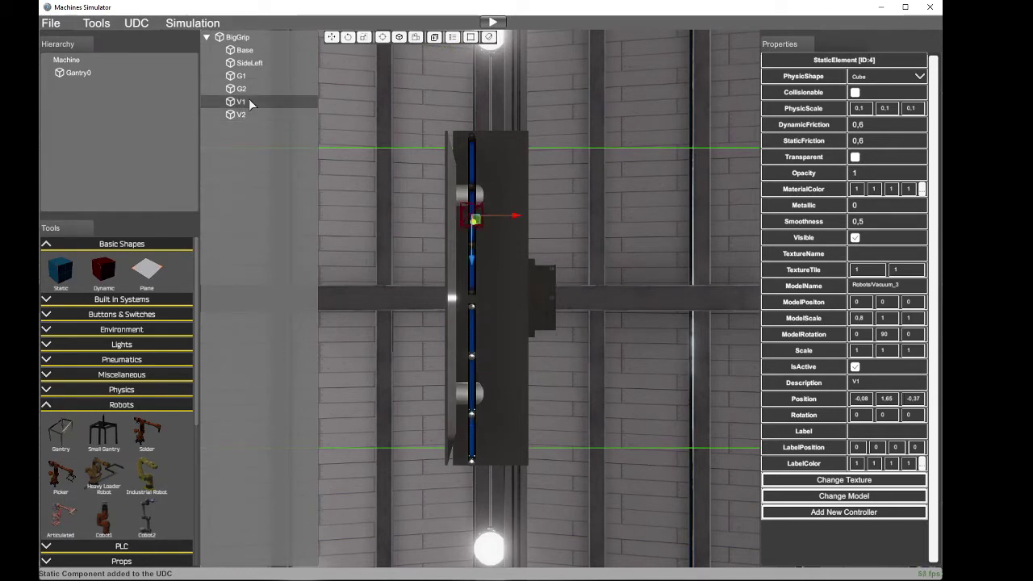
pyautogui.hotkey('ctrl', 'd')
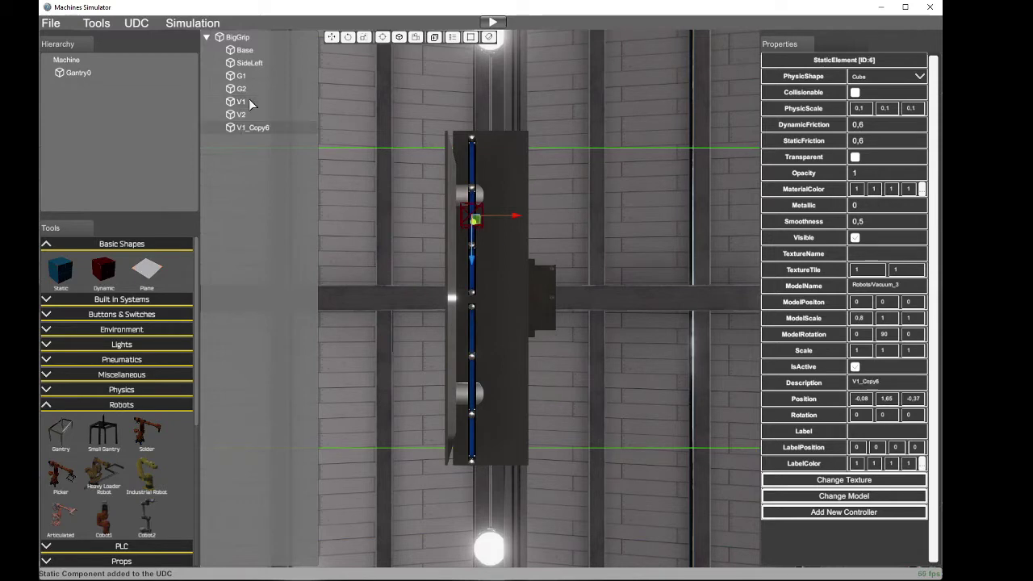
pyautogui.moveTo(517, 219); pyautogui.dragTo(555, 220)
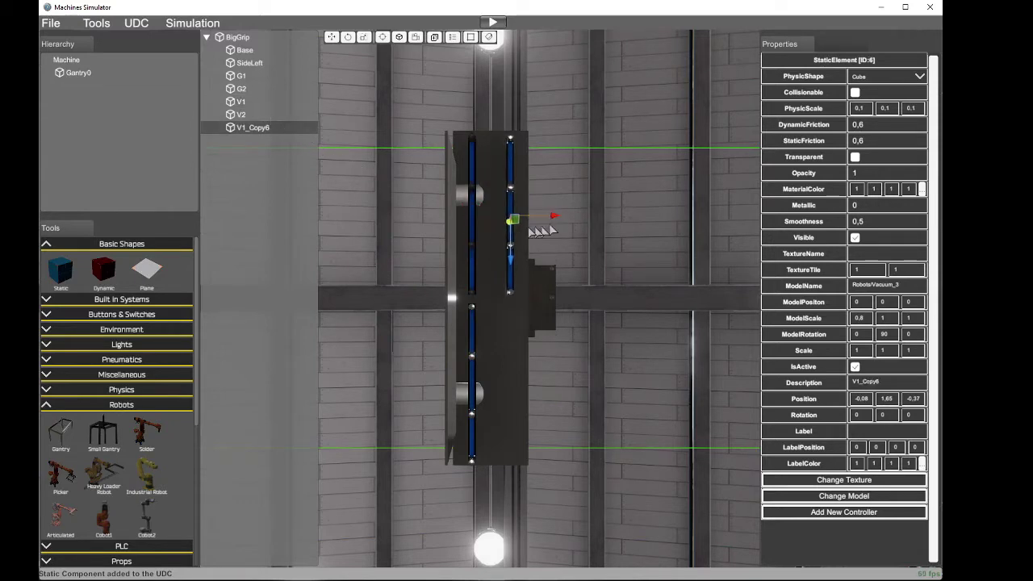
# Step: Duplicate vacuum bar V2 and move the copy across the base to about X 0.09, in line with V1's copy
pyautogui.click(255, 117)
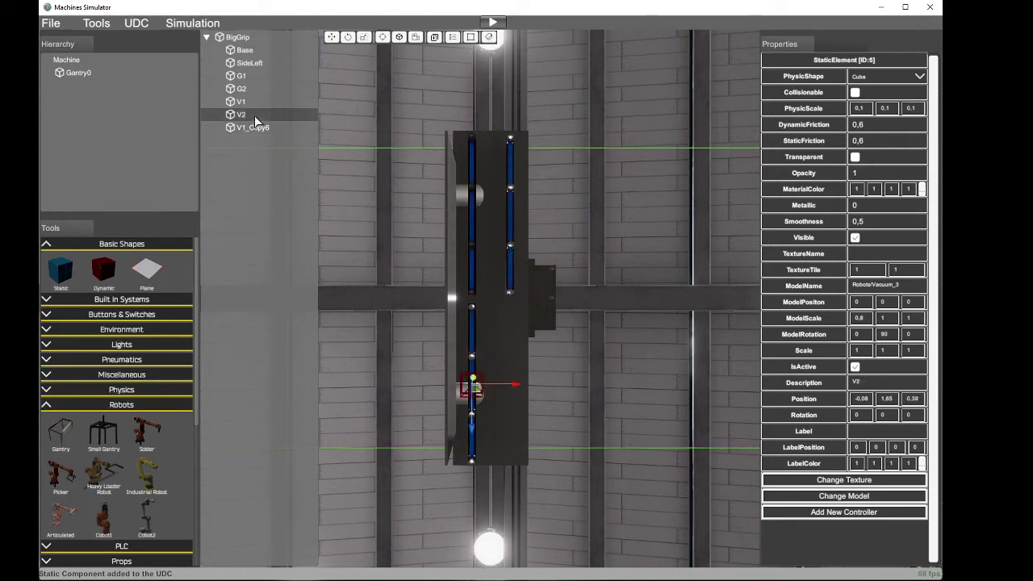
pyautogui.hotkey('ctrl', 'd')
pyautogui.moveTo(514, 389); pyautogui.dragTo(555, 389)
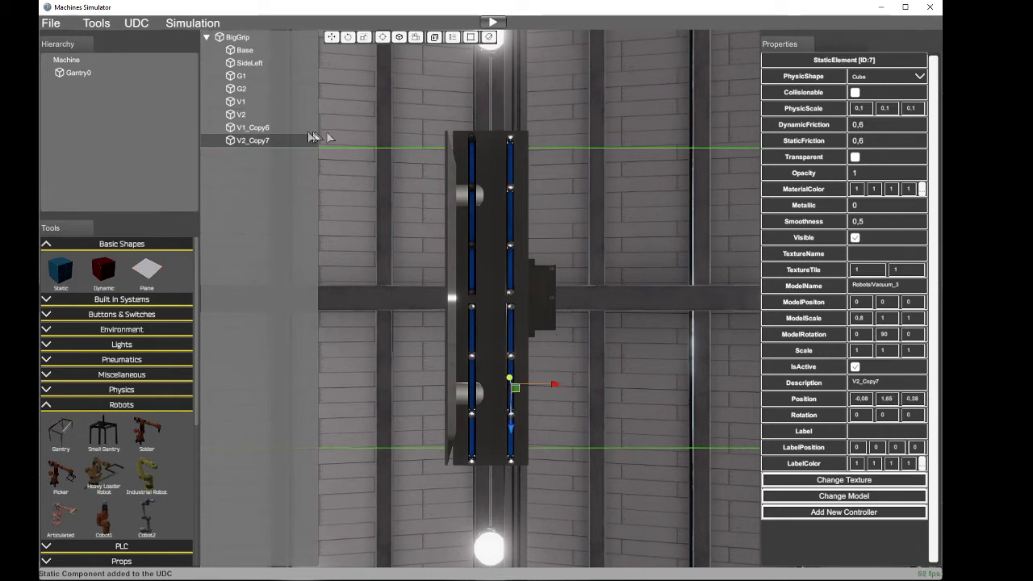
# Step: Change the descriptions of the two copied vacuum bars to V1B and V2B
pyautogui.click(269, 129)
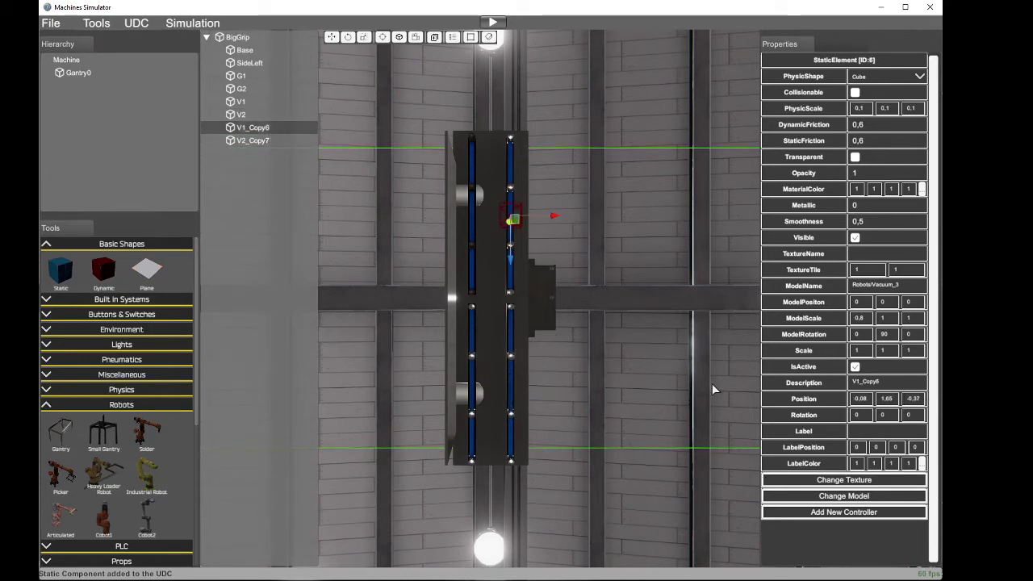
pyautogui.moveTo(895, 385); pyautogui.dragTo(869, 386)
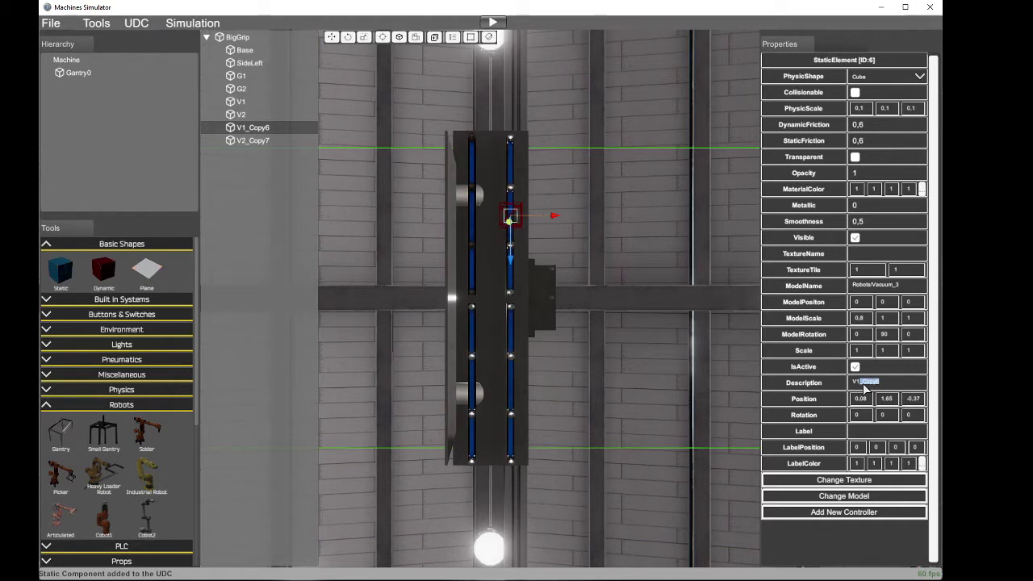
pyautogui.write('B')
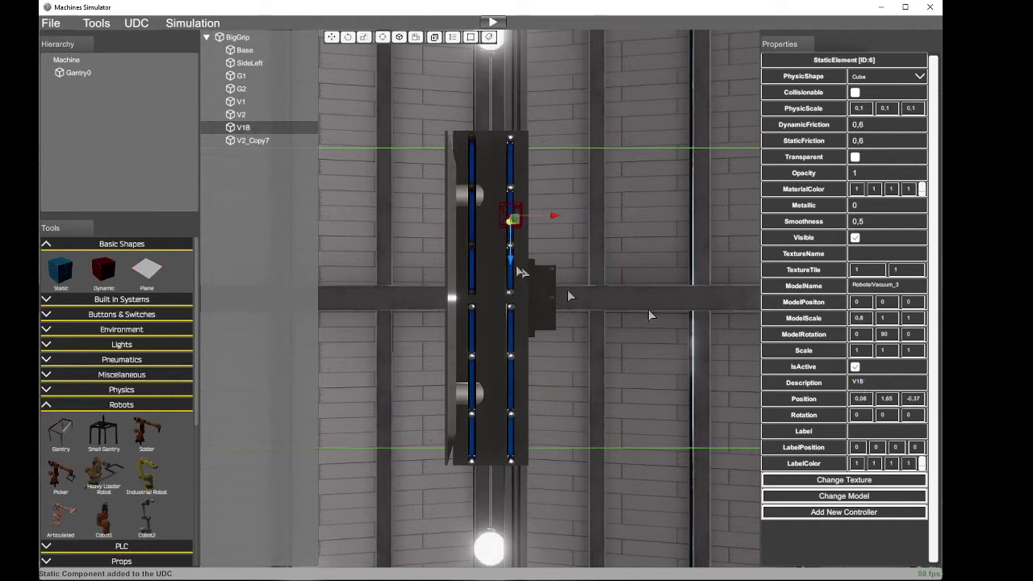
pyautogui.click(252, 141)
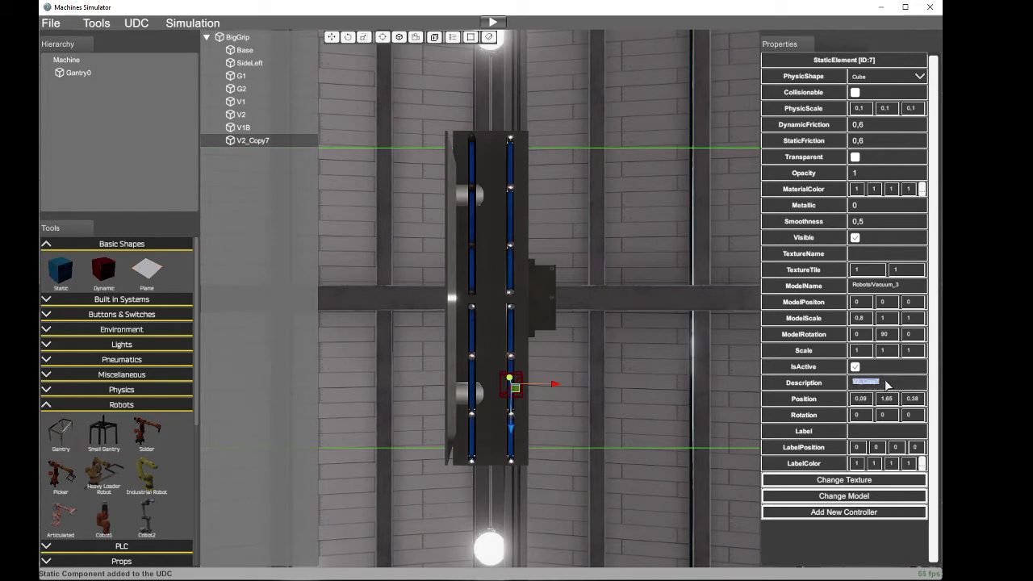
pyautogui.moveTo(882, 383); pyautogui.dragTo(862, 385)
pyautogui.write('B')
# Step: Reset the camera and examine both rows of vacuum bars and the brackets beneath the base from several angles
pyautogui.click(416, 37)
pyautogui.moveTo(543, 230); pyautogui.dragTo(385, 226, button='right')
pyautogui.press('w')
pyautogui.press('w')
pyautogui.press('s')
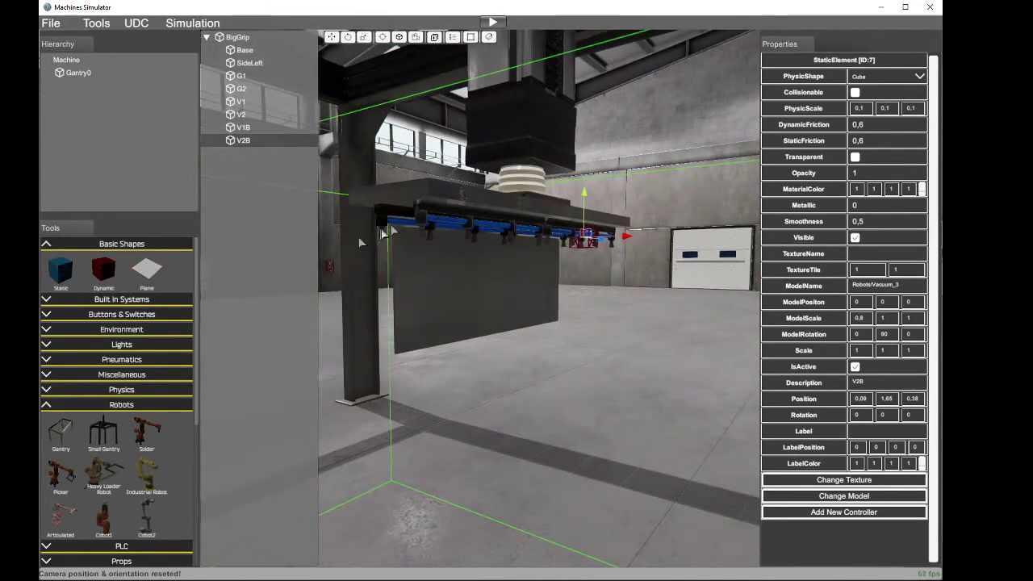
pyautogui.press('d')
pyautogui.moveTo(608, 231); pyautogui.dragTo(173, 252, button='right')
pyautogui.press('a')
pyautogui.press('d')
pyautogui.moveTo(412, 265); pyautogui.dragTo(265, 231, button='right')
pyautogui.press('w')
pyautogui.press('d')
pyautogui.press('s')
pyautogui.press('a')
pyautogui.press('w')
pyautogui.press('s')
pyautogui.press('w')
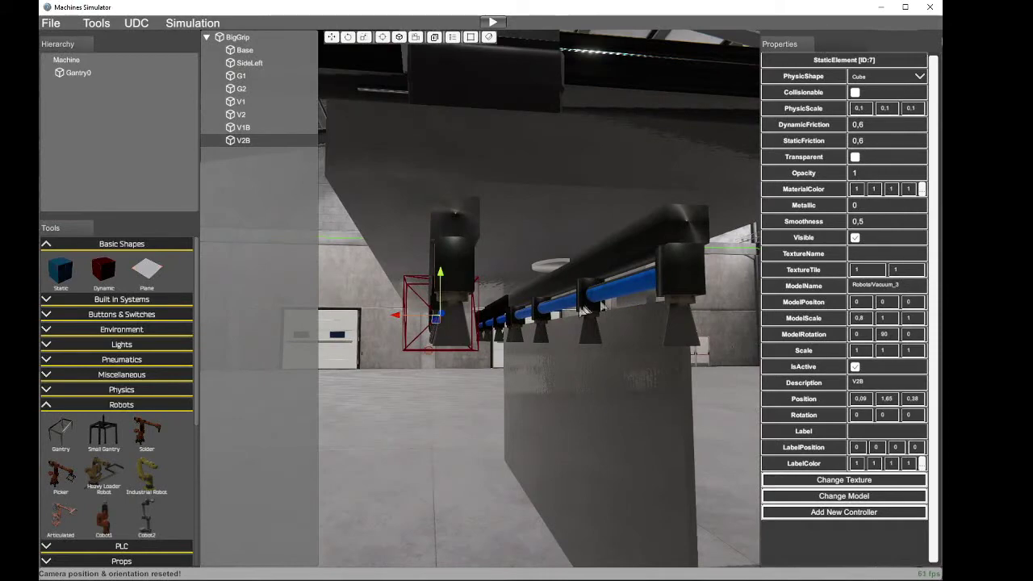
pyautogui.press('a')
pyautogui.moveTo(585, 312); pyautogui.dragTo(713, 210, button='right')
pyautogui.press('s')
pyautogui.press('d')
pyautogui.press('w')
pyautogui.press('s')
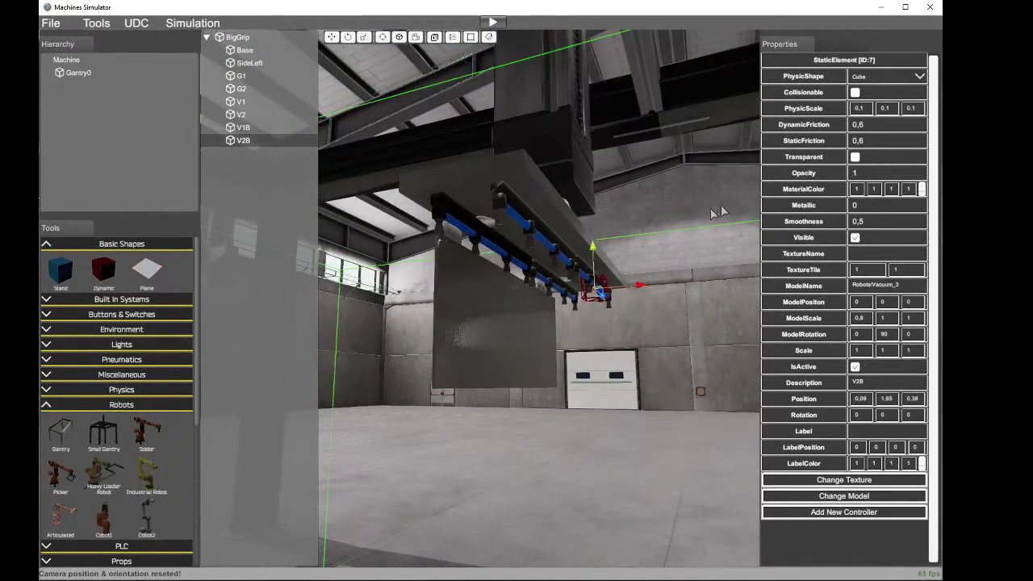
pyautogui.press('a')
pyautogui.moveTo(555, 281)
pyautogui.mouseDown(button='right')
pyautogui.moveTo(775, 295)
pyautogui.moveTo(600, 258)
pyautogui.moveTo(540, 286)
pyautogui.mouseUp(button='right')
pyautogui.press('a')
pyautogui.press('d')
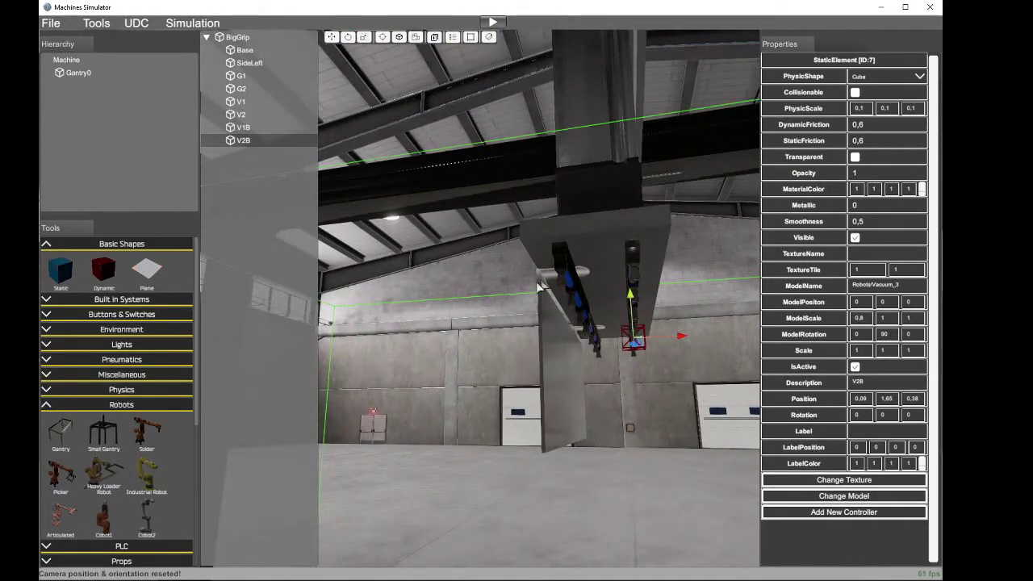
# Step: Raise brackets G2 and G1 slightly to about Y 1.66
pyautogui.click(241, 89)
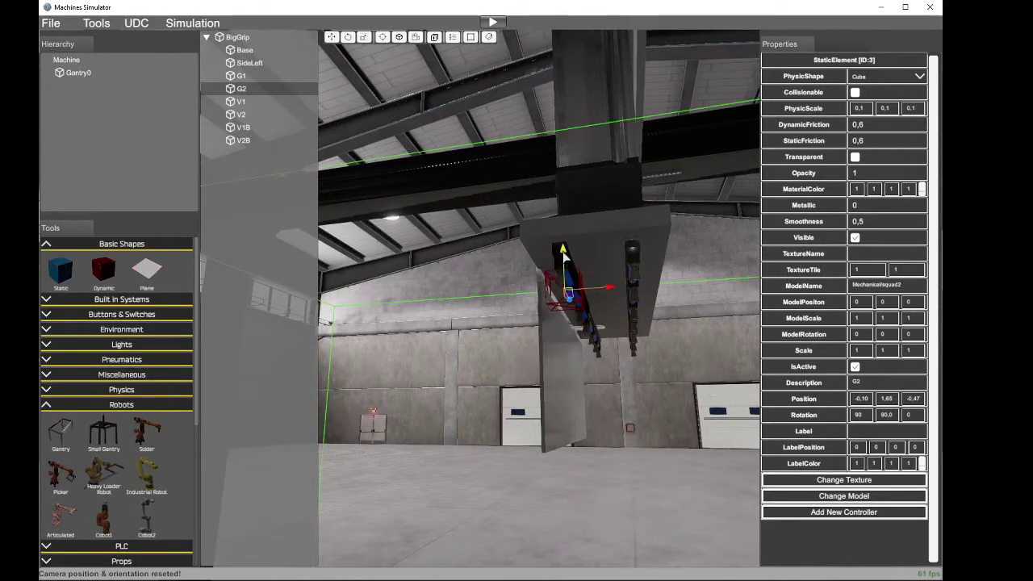
pyautogui.moveTo(566, 257); pyautogui.dragTo(565, 255)
pyautogui.press('a')
pyautogui.moveTo(565, 255); pyautogui.dragTo(856, 327, button='right')
pyautogui.press('w')
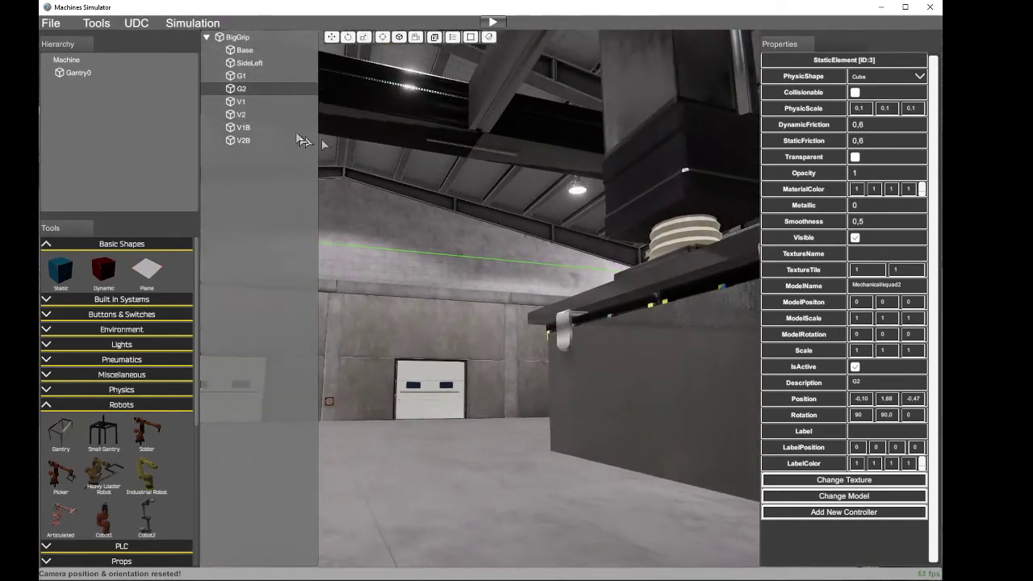
pyautogui.click(241, 75)
pyautogui.moveTo(539, 295); pyautogui.dragTo(569, 297, button='right')
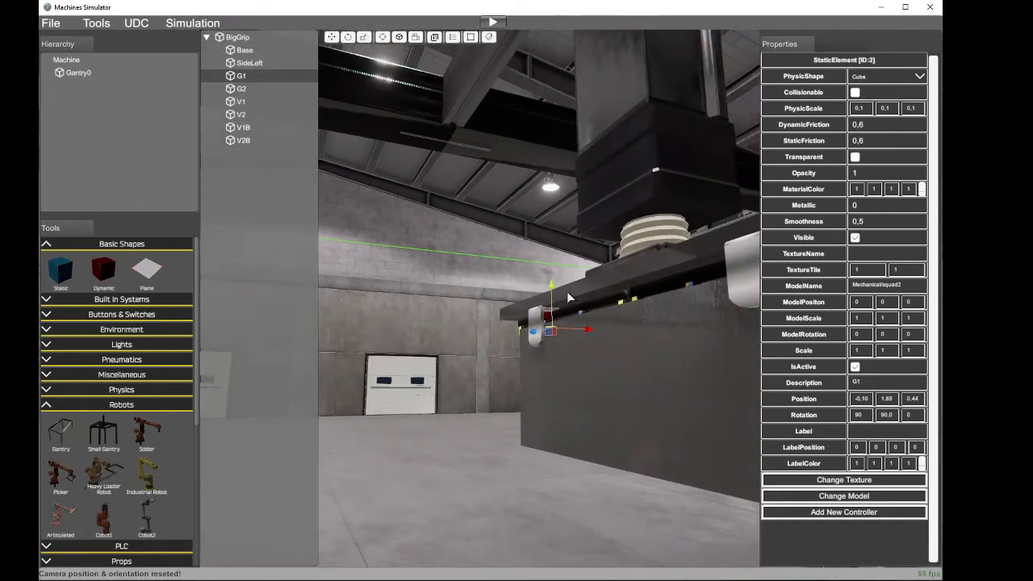
pyautogui.moveTo(552, 288); pyautogui.dragTo(553, 287)
# Step: Examine the whole gripper assembly under the gantry arm from a distance and up close
pyautogui.moveTo(586, 366); pyautogui.dragTo(383, 472, button='right')
pyautogui.press('s')
pyautogui.press('d')
pyautogui.press('w')
pyautogui.press('d')
pyautogui.press('w')
pyautogui.press('s')
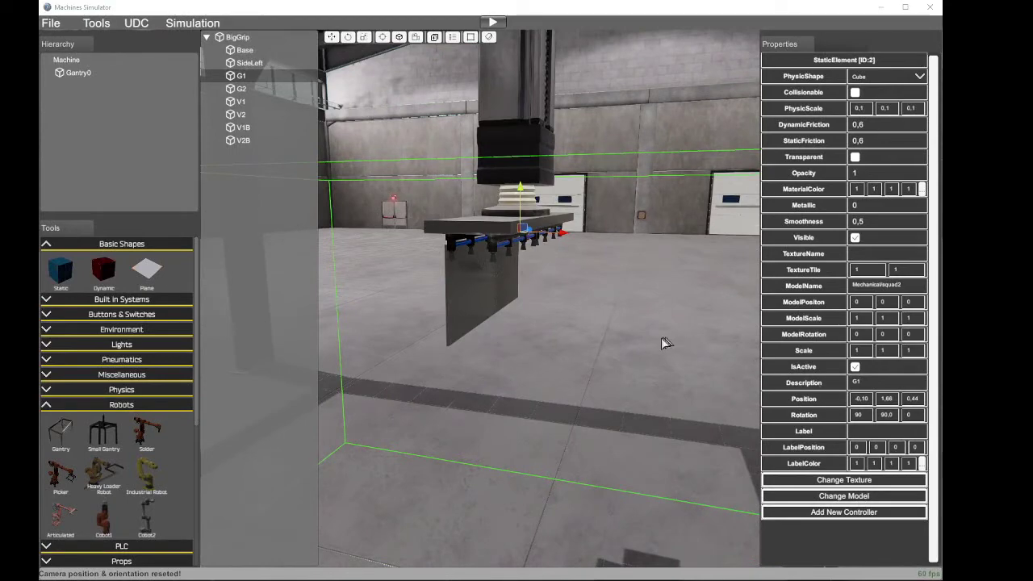
pyautogui.moveTo(662, 338); pyautogui.dragTo(593, 306, button='right')
pyautogui.press('w')
pyautogui.press('s')
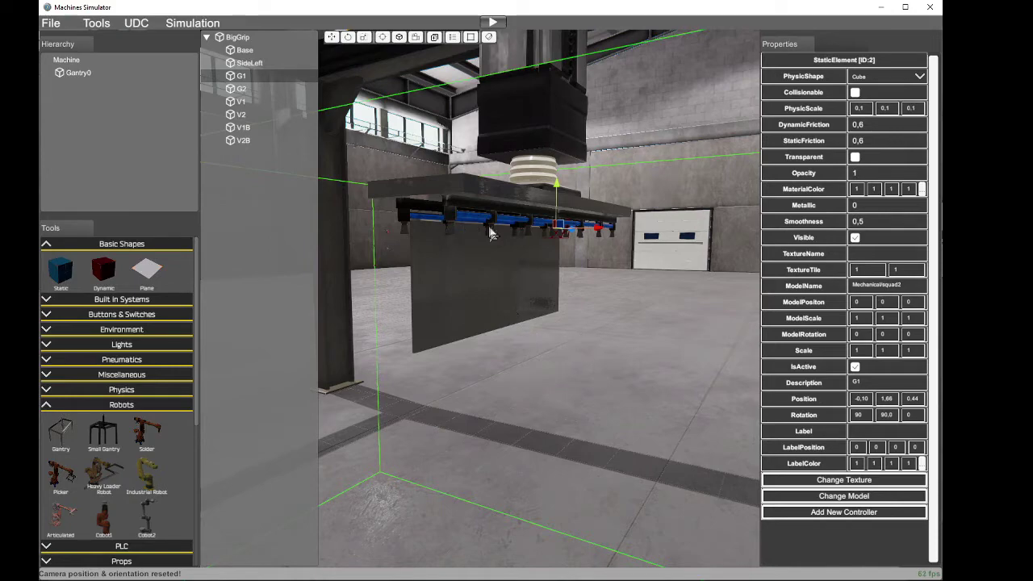
pyautogui.scroll(-5, 513, 263)
pyautogui.moveTo(513, 263); pyautogui.dragTo(605, 223, button='right')
pyautogui.scroll(3, 525, 316)
pyautogui.moveTo(523, 315)
pyautogui.mouseDown(button='right')
pyautogui.moveTo(588, 334)
pyautogui.moveTo(526, 330)
pyautogui.mouseUp(button='right')
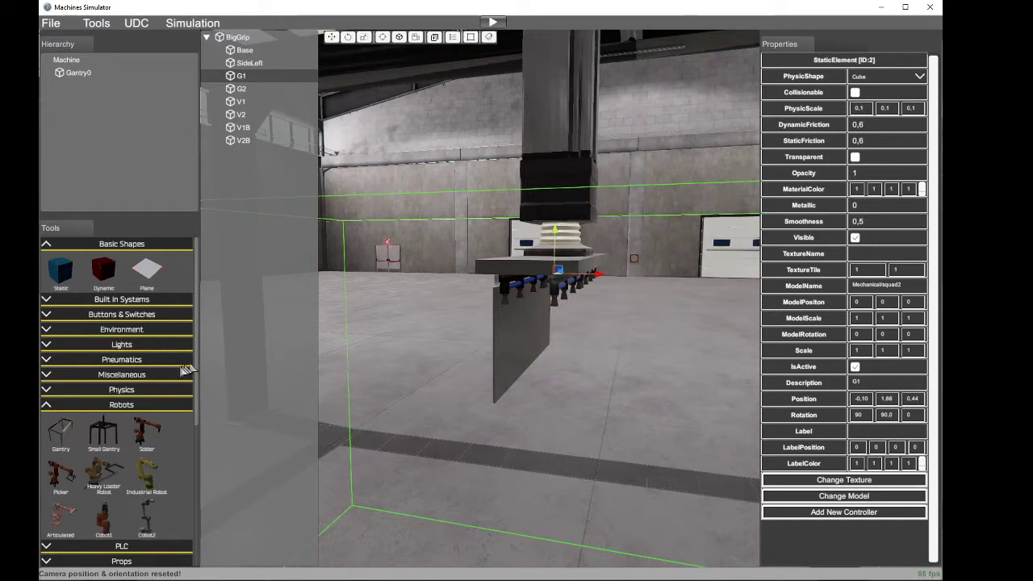
# Step: Collapse the Robots and Basic Shapes tool groups and expand Physics to review the Joint and Hook components
pyautogui.click(46, 406)
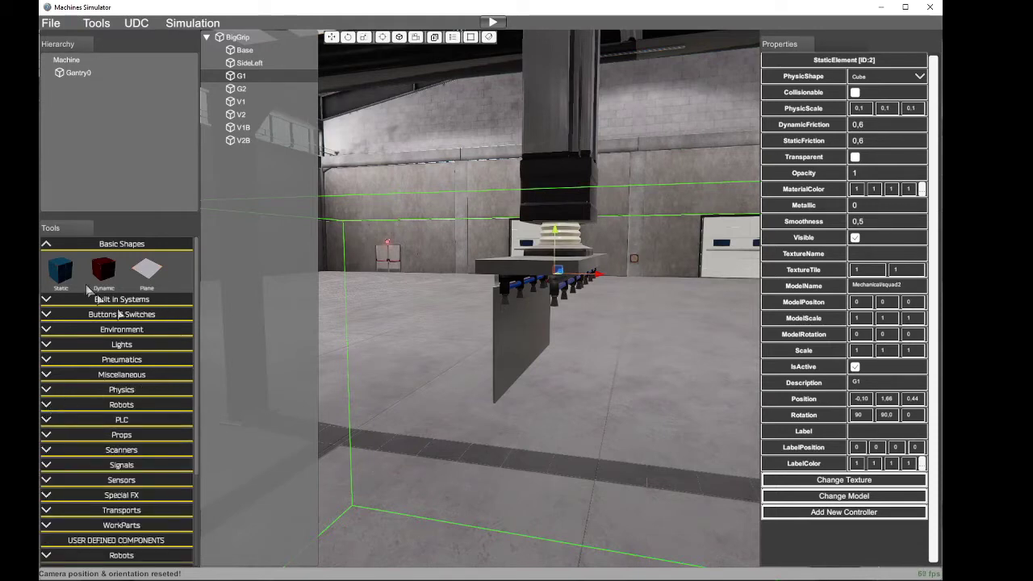
pyautogui.click(47, 244)
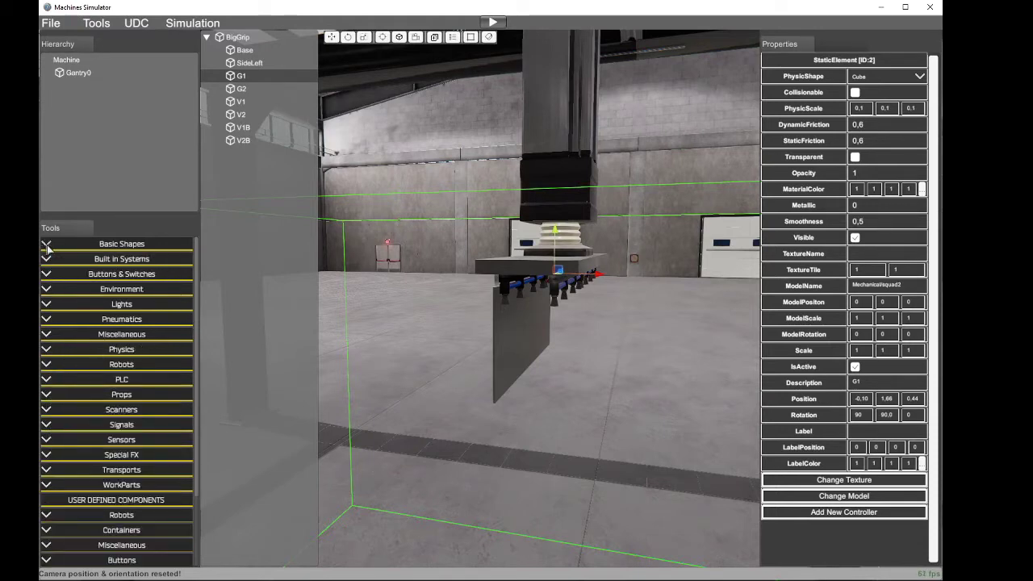
pyautogui.click(47, 350)
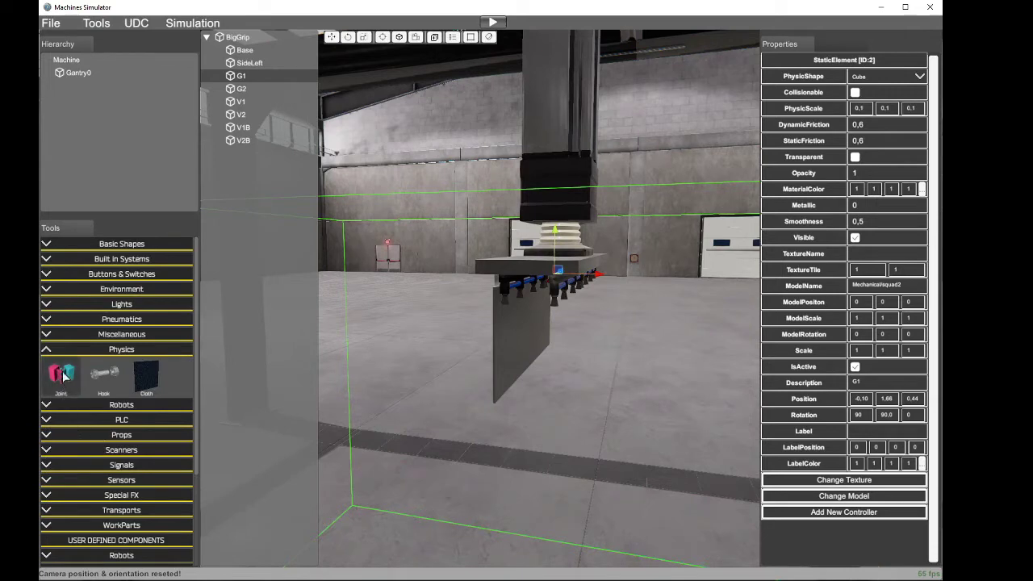
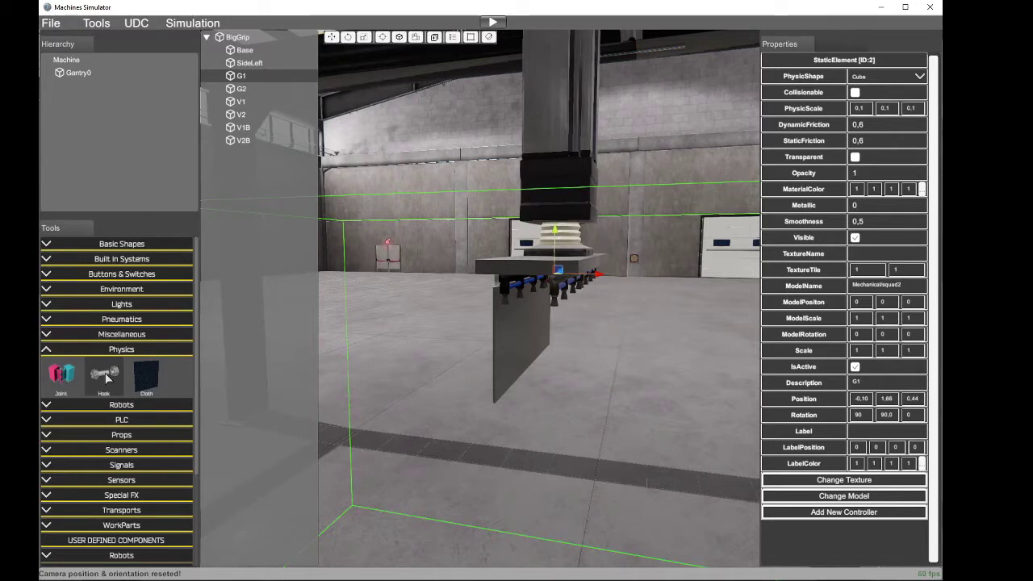
# Step: Go through the vacuum bars V1, V2, V1B and V2B one by one in the gripper's component tree
pyautogui.click(246, 102)
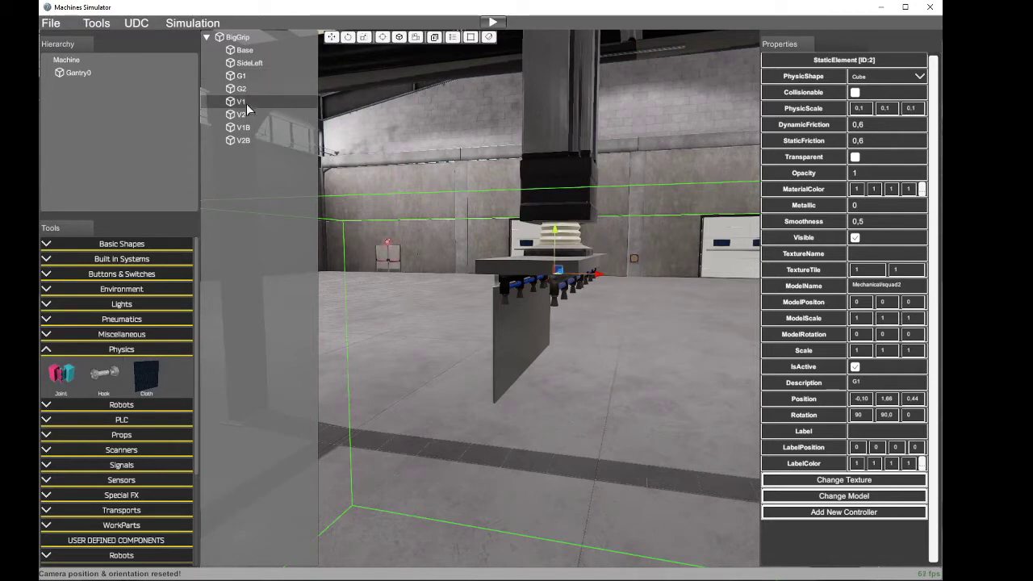
pyautogui.click(247, 114)
pyautogui.click(247, 128)
pyautogui.click(254, 140)
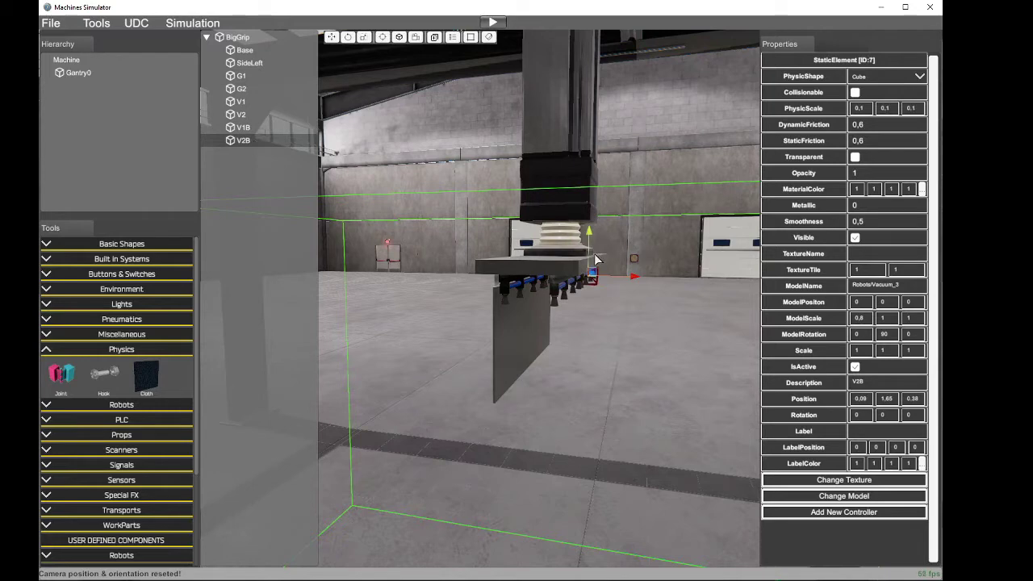
# Step: Switch to the LoaderGantry reference video and play a short section to study how the gripper handles the boxes
pyautogui.hotkey('alt', 'Tab')
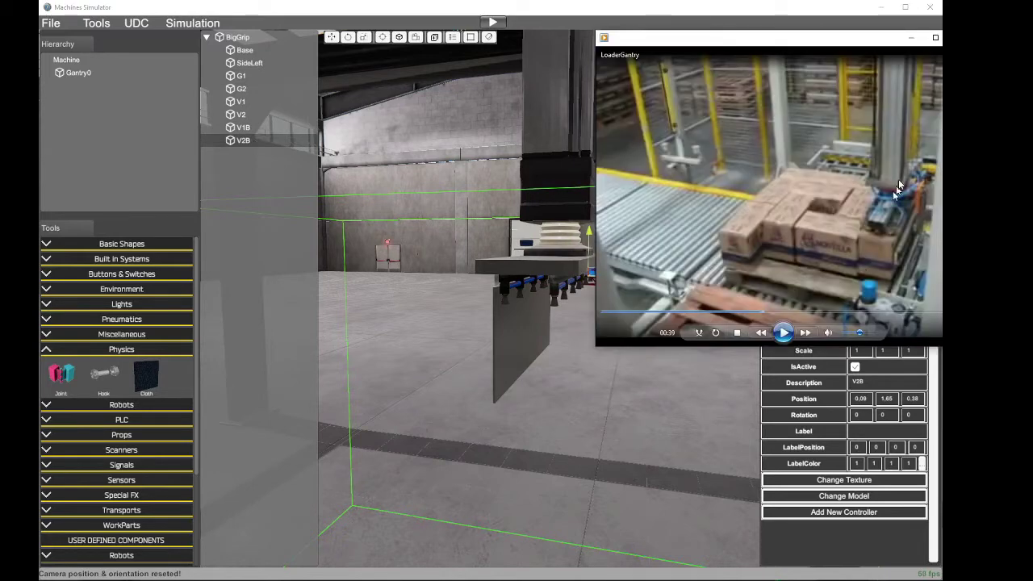
pyautogui.click(784, 332)
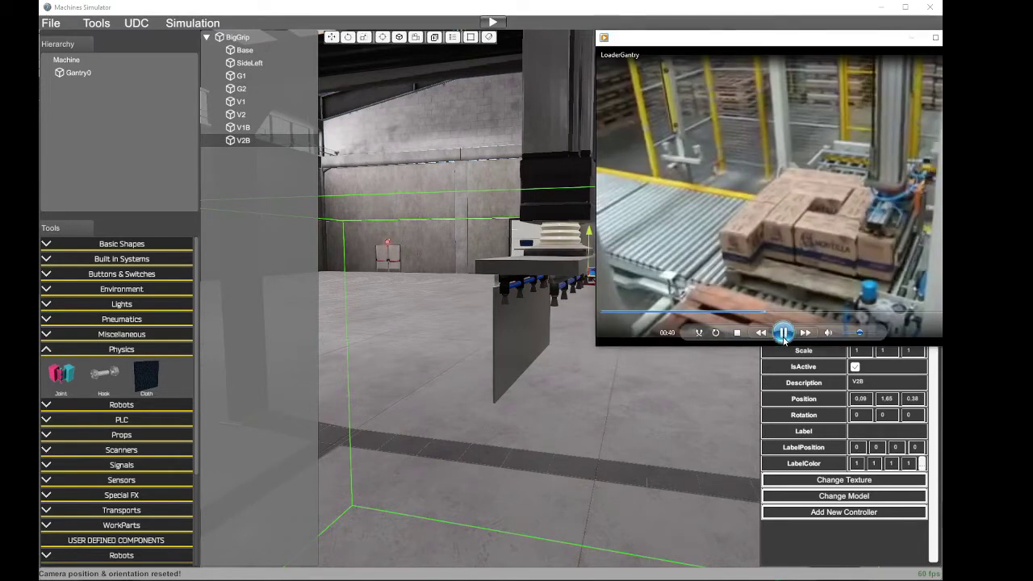
pyautogui.click(784, 332)
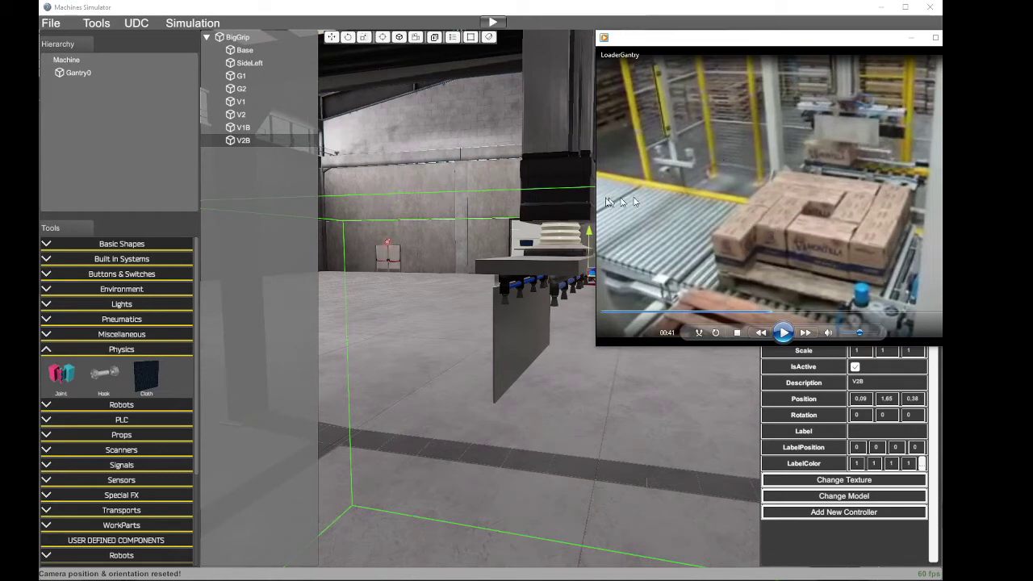
# Step: Collapse the Physics tools and add a static basic shape to the BigGrip component
pyautogui.click(46, 349)
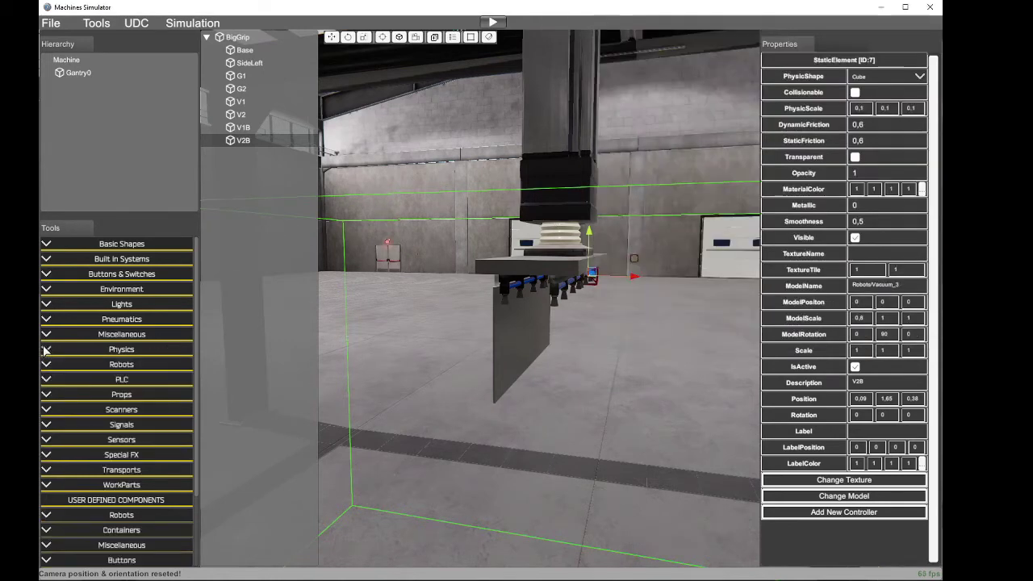
pyautogui.click(235, 37)
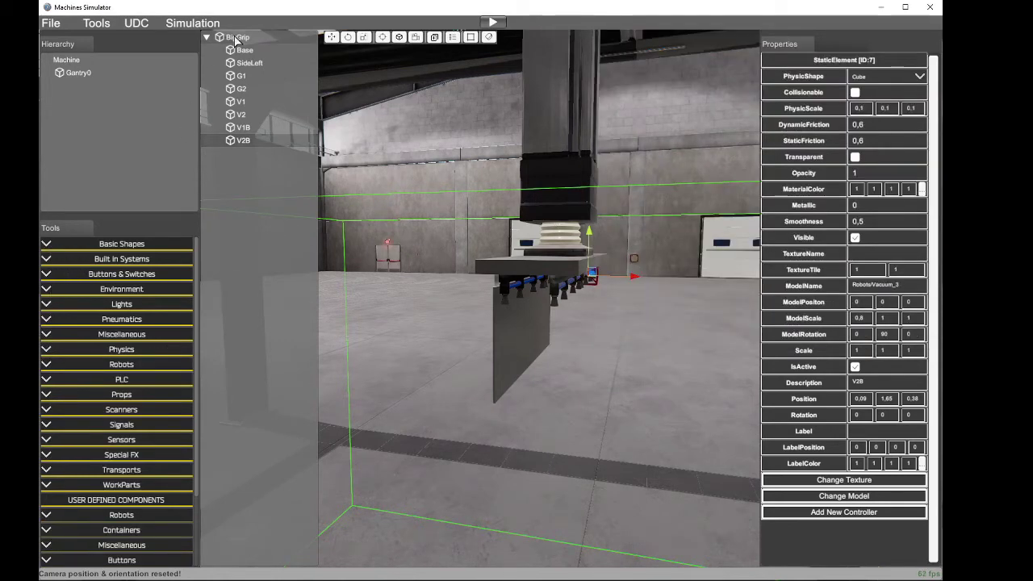
pyautogui.click(46, 244)
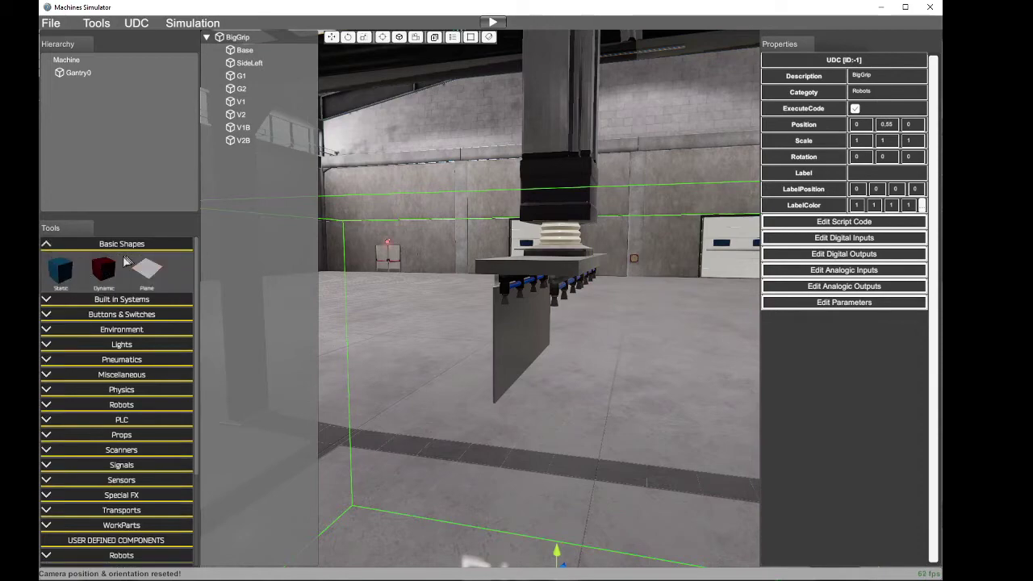
pyautogui.click(64, 276)
pyautogui.click(538, 489)
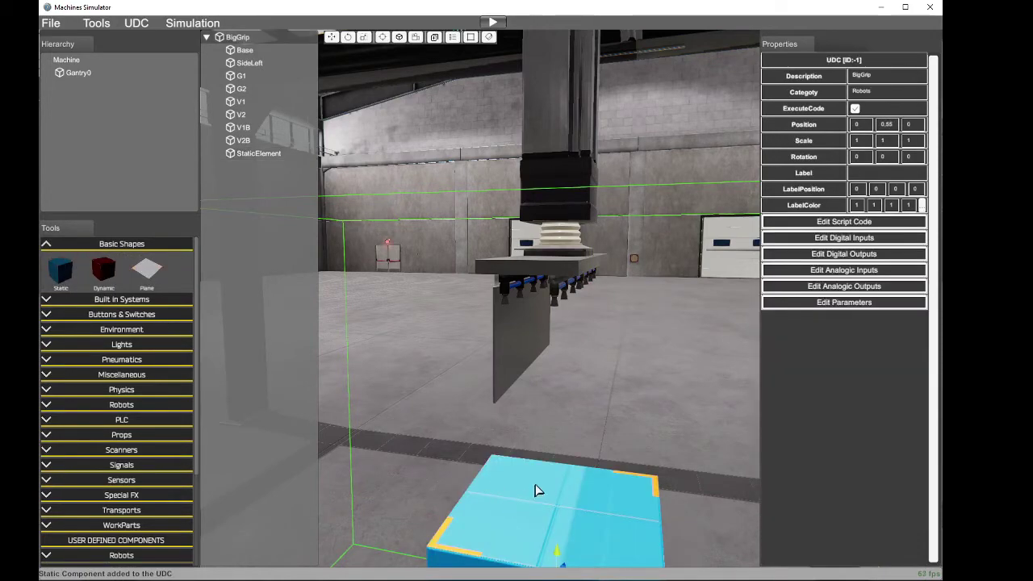
# Step: Raise the new static cube to a Y position of 1,82 and shift it to about -0,60 along Z, near the gripper's end
pyautogui.moveTo(537, 490); pyautogui.dragTo(549, 507, button='right')
pyautogui.press('a')
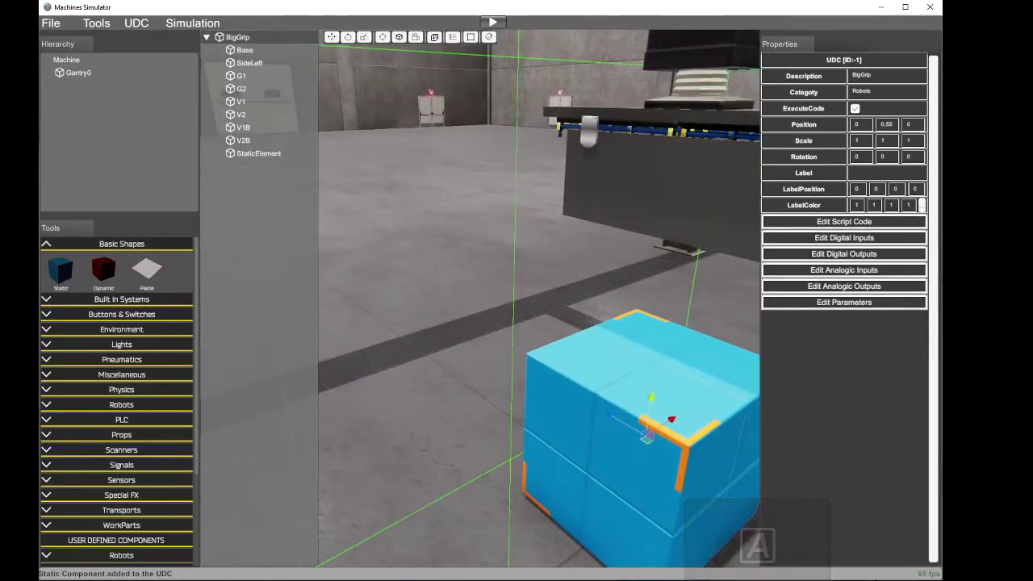
pyautogui.press('capslock')
pyautogui.press('s')
pyautogui.press('d')
pyautogui.press('a')
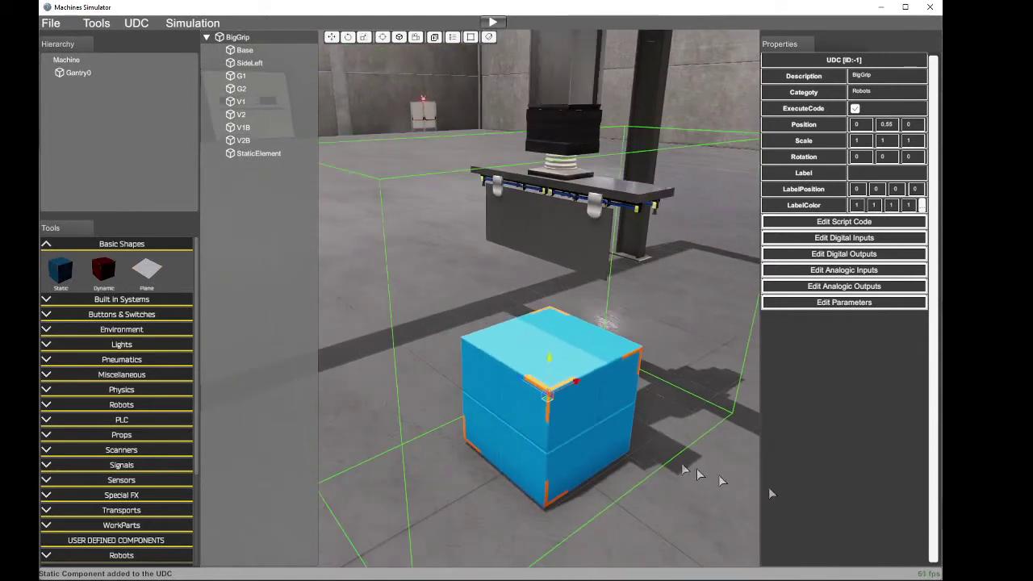
pyautogui.moveTo(549, 360)
pyautogui.mouseDown()
pyautogui.moveTo(554, 230)
pyautogui.moveTo(551, 364)
pyautogui.mouseUp()
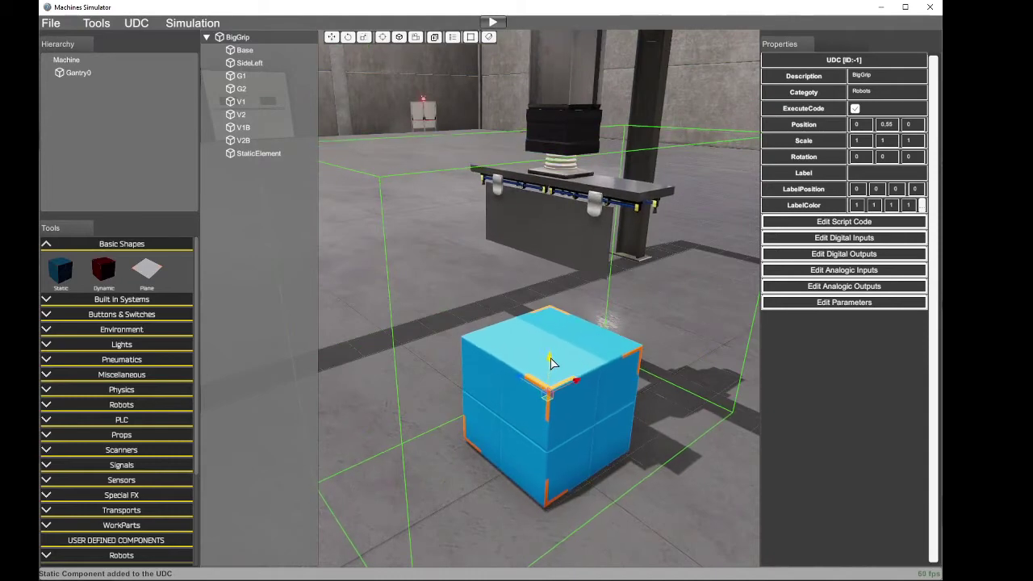
pyautogui.click(247, 50)
pyautogui.click(242, 38)
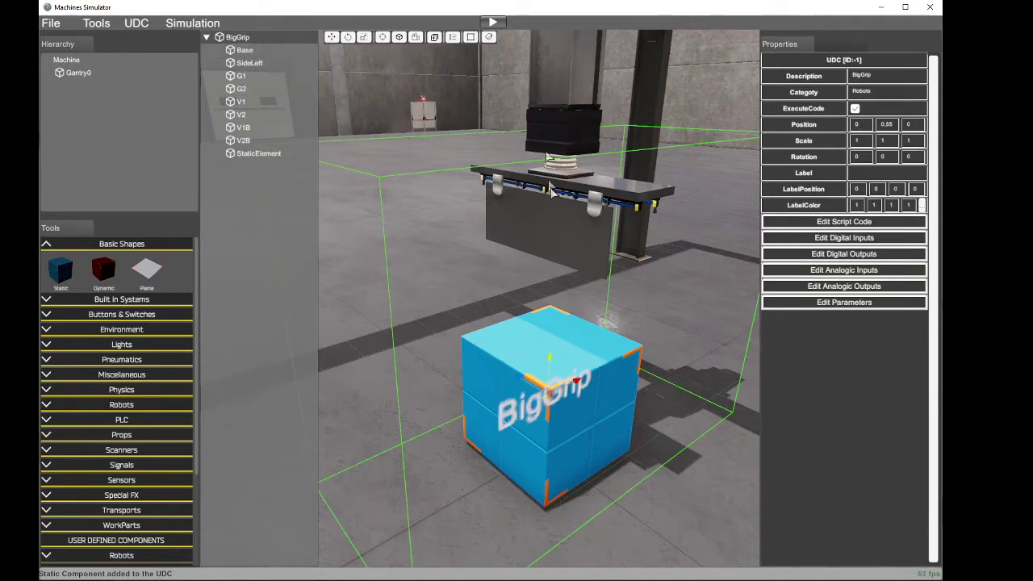
pyautogui.click(252, 152)
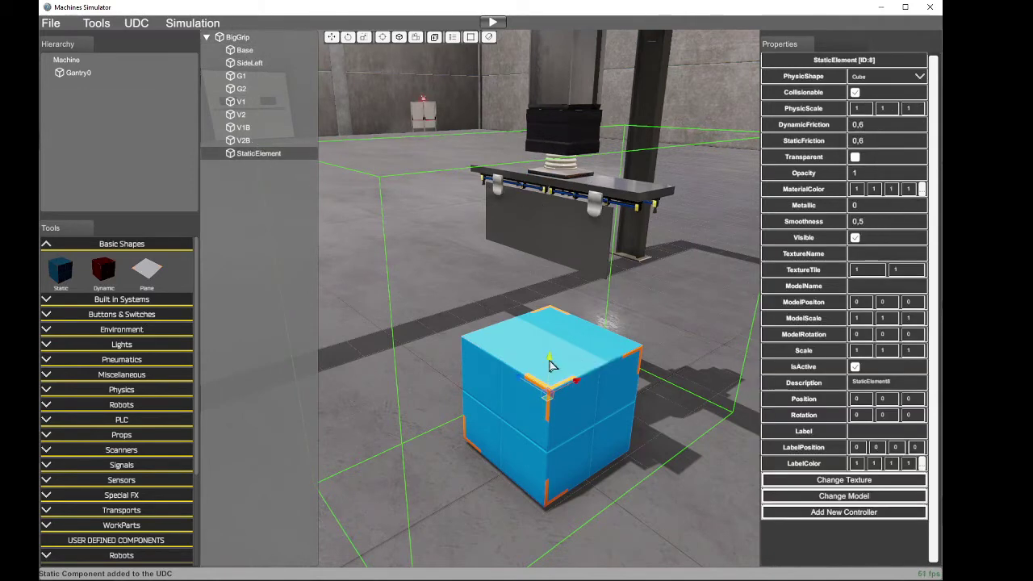
pyautogui.moveTo(554, 361); pyautogui.dragTo(598, 115)
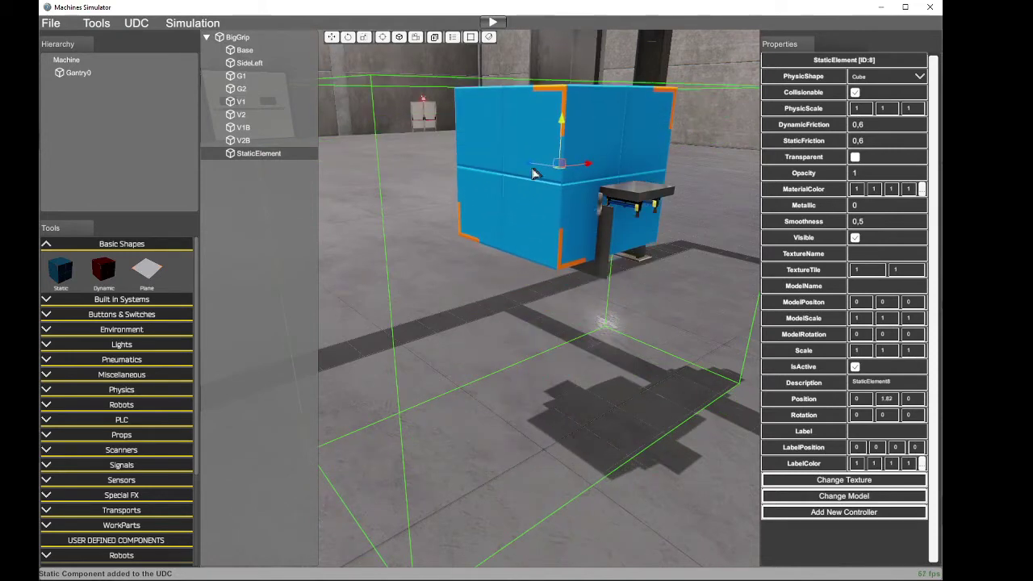
pyautogui.moveTo(534, 168); pyautogui.dragTo(591, 208)
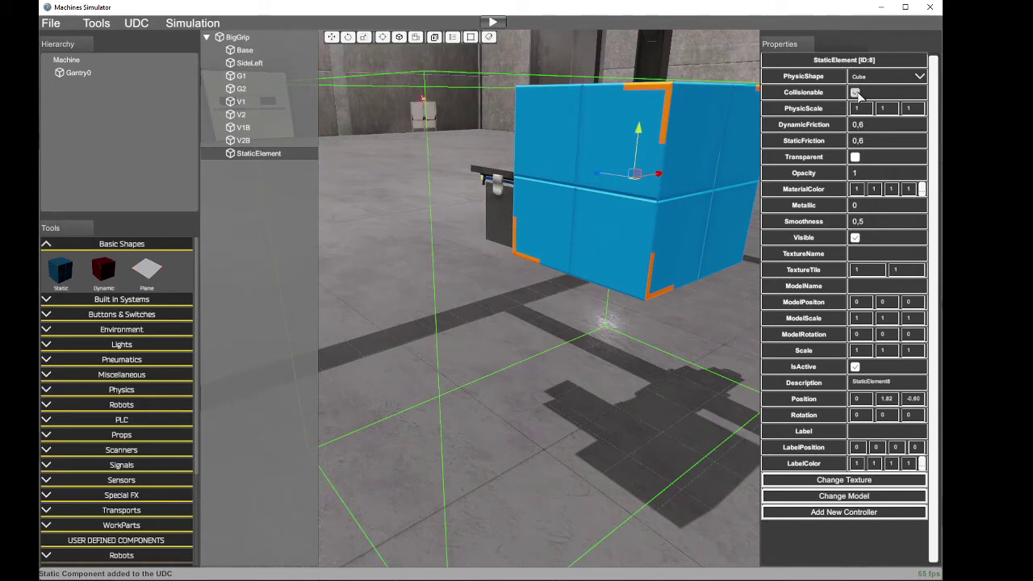
# Step: Make the cube non-collisionable with a physics scale of 0,1 on all axes, and slide it to Z -0,46 above the gripper base
pyautogui.write('0,1')
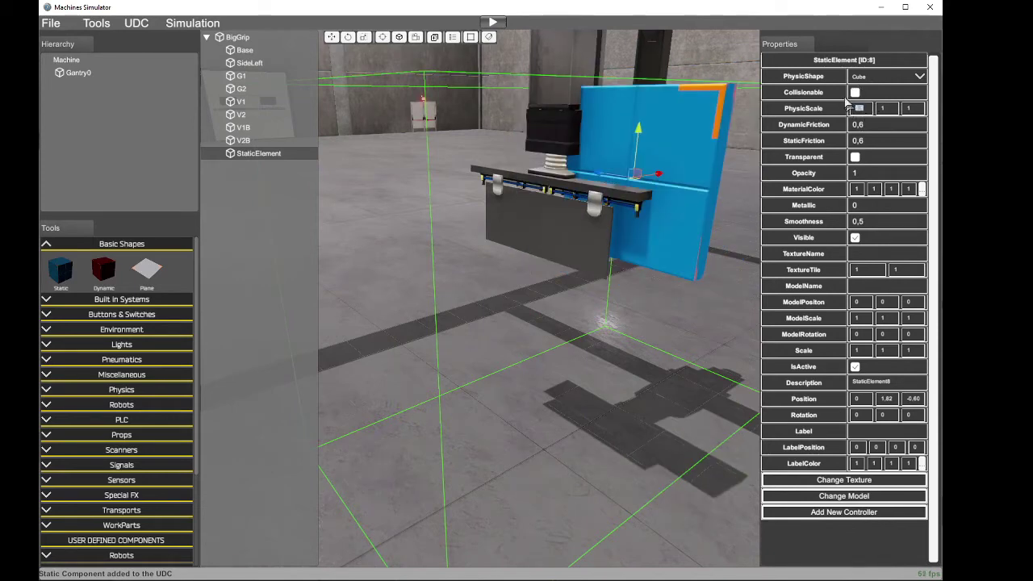
pyautogui.click(885, 108)
pyautogui.write('0,1')
pyautogui.click(909, 110)
pyautogui.write('0,1')
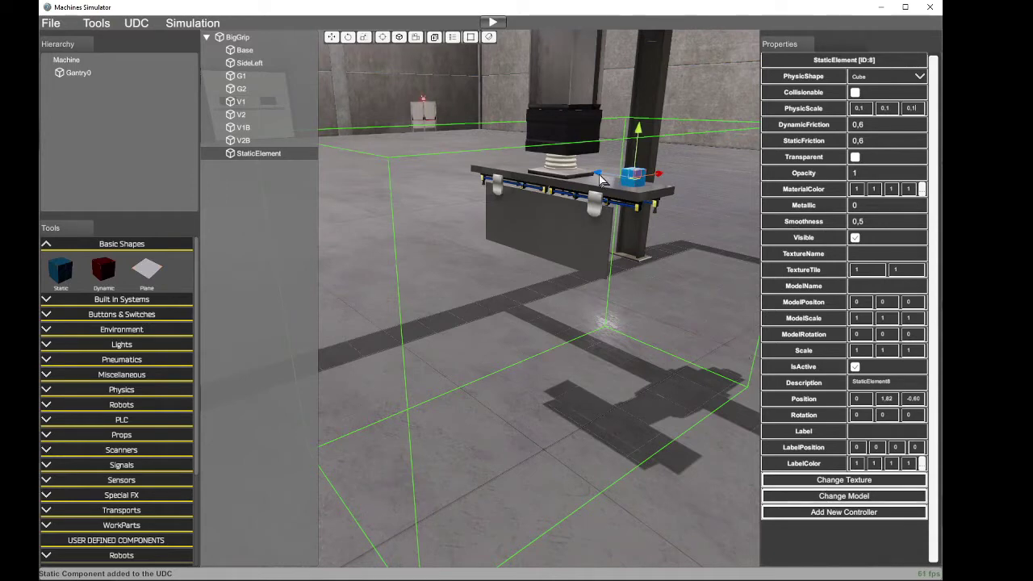
pyautogui.moveTo(600, 177); pyautogui.dragTo(626, 226)
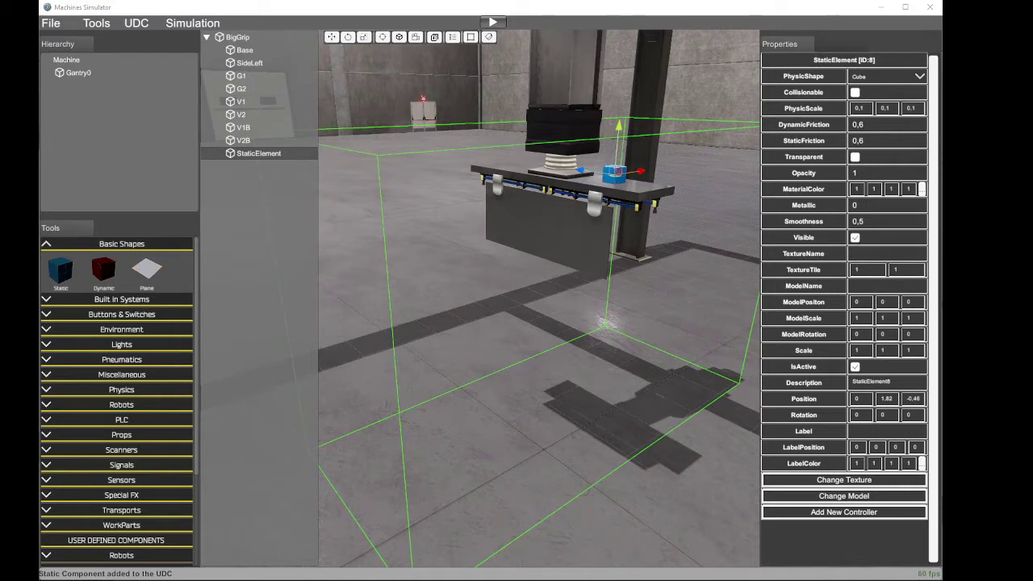
# Step: Open the model library for the static element and browse the Boxes, Buildings, Buttons and Computers components, plus the Boxes models
pyautogui.click(804, 499)
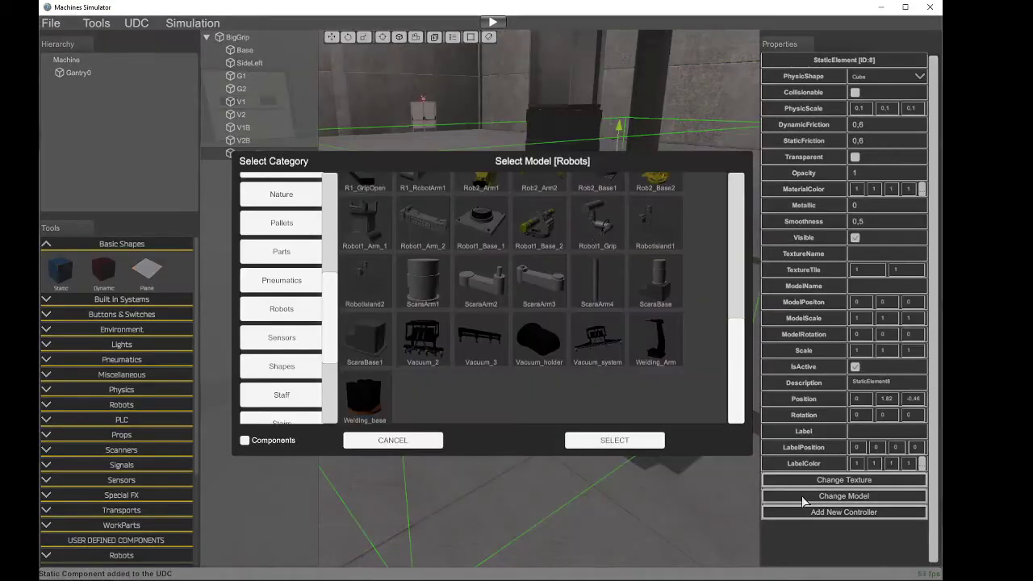
pyautogui.moveTo(329, 306); pyautogui.dragTo(331, 189)
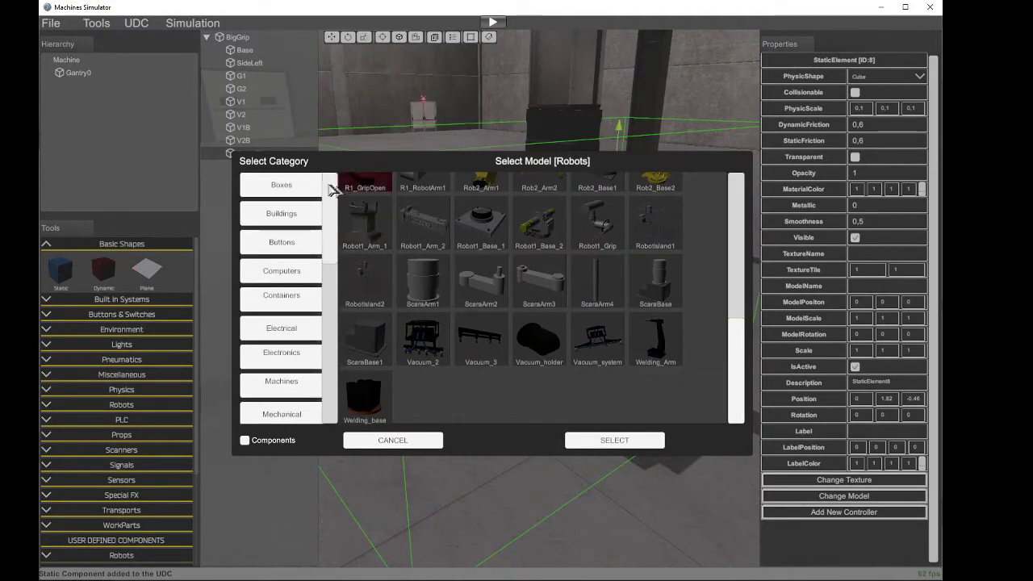
pyautogui.click(244, 441)
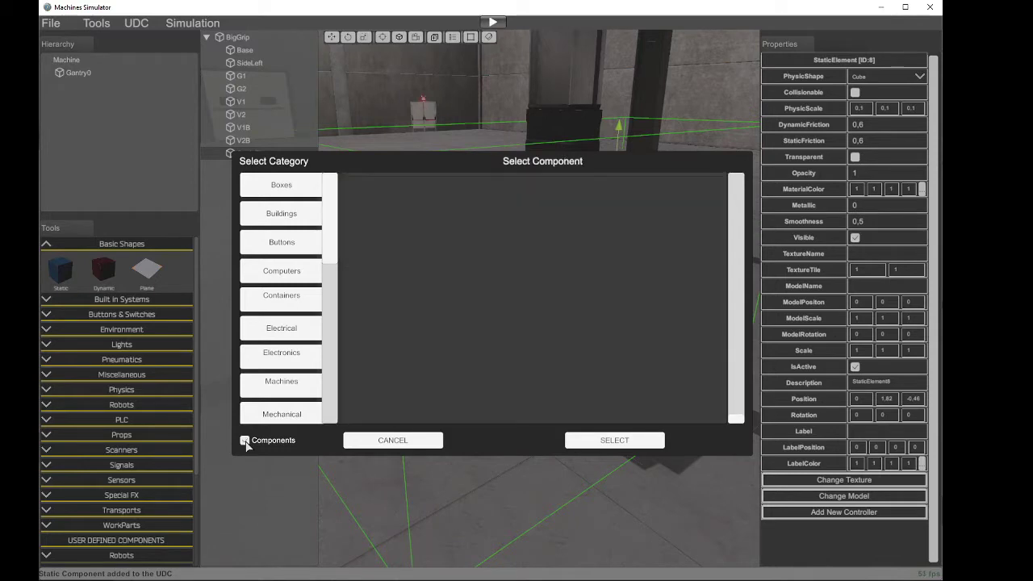
pyautogui.click(300, 193)
pyautogui.click(307, 214)
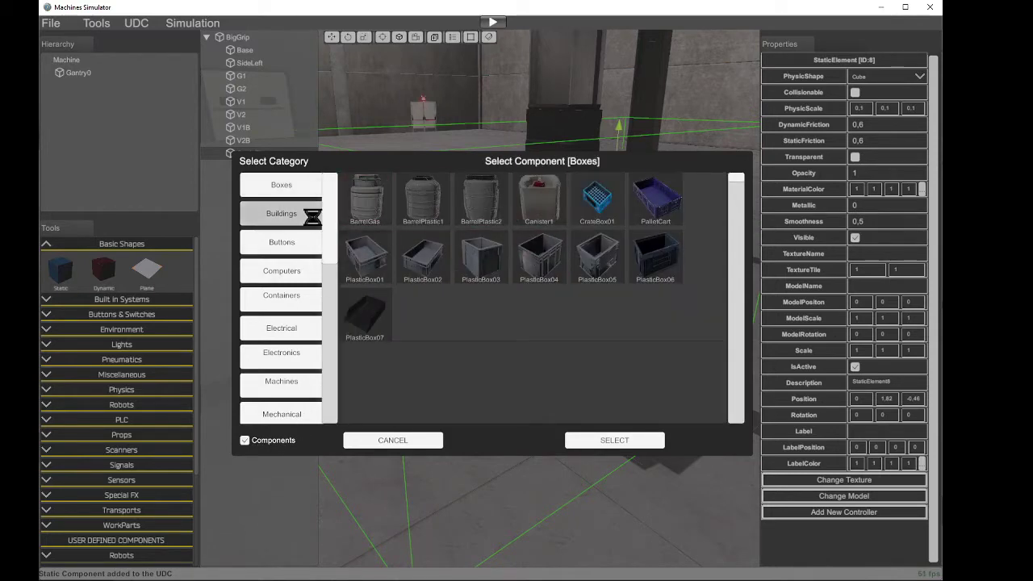
pyautogui.moveTo(744, 267); pyautogui.dragTo(719, 365)
pyautogui.click(285, 245)
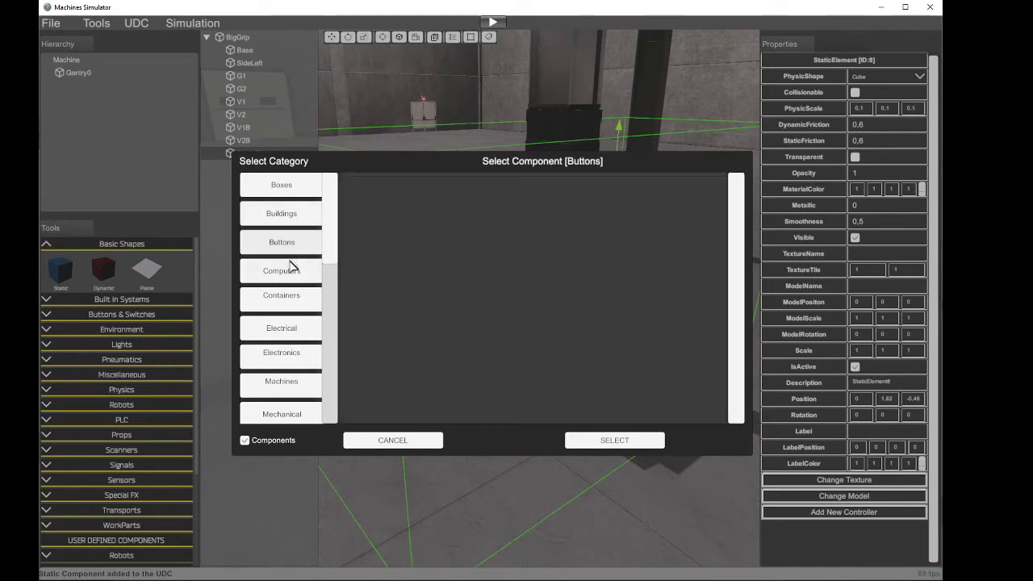
pyautogui.click(298, 274)
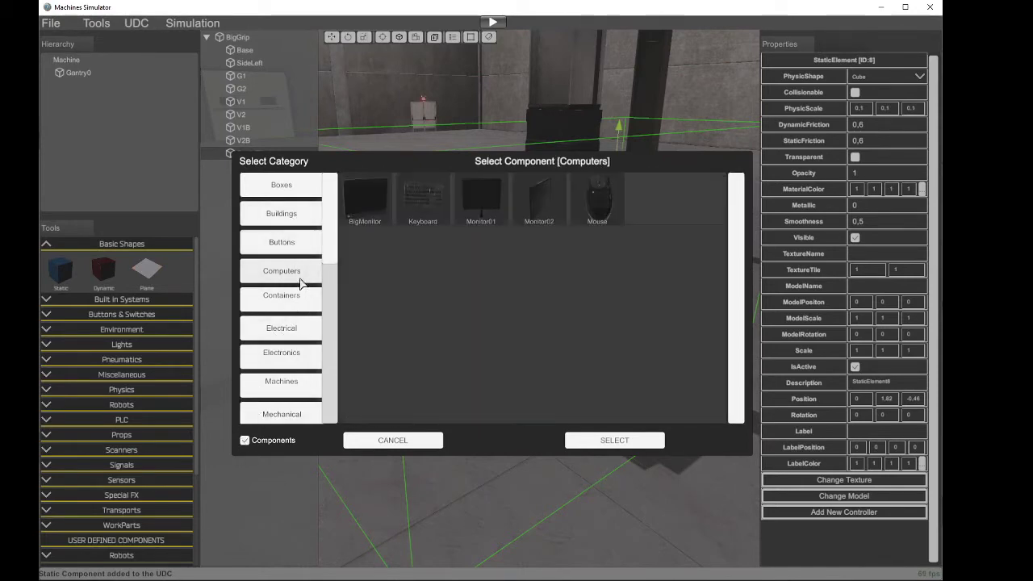
pyautogui.click(244, 440)
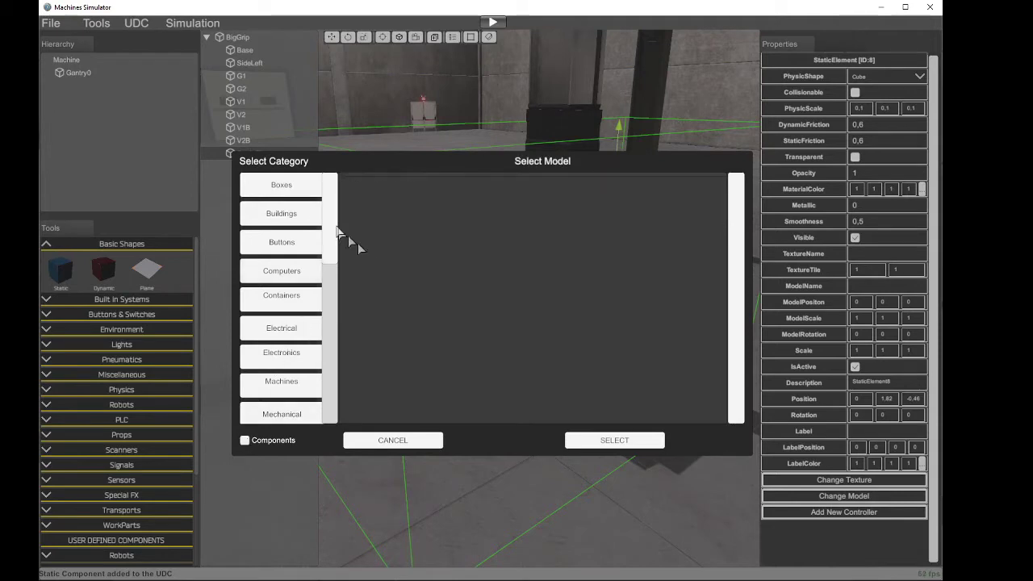
pyautogui.click(305, 187)
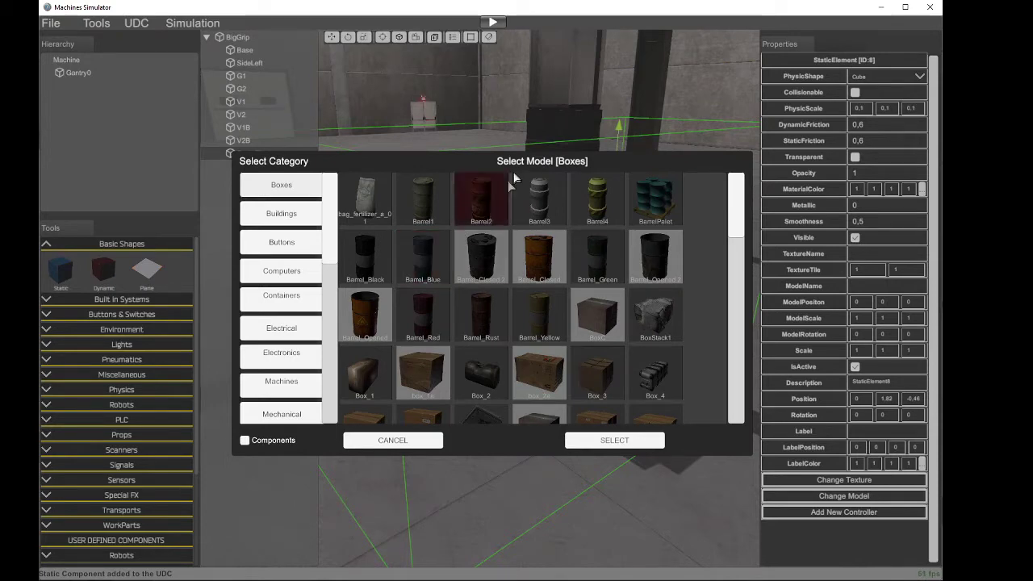
# Step: Replace the static element's model with the curved Wire02 from the Electrical components
pyautogui.click(245, 440)
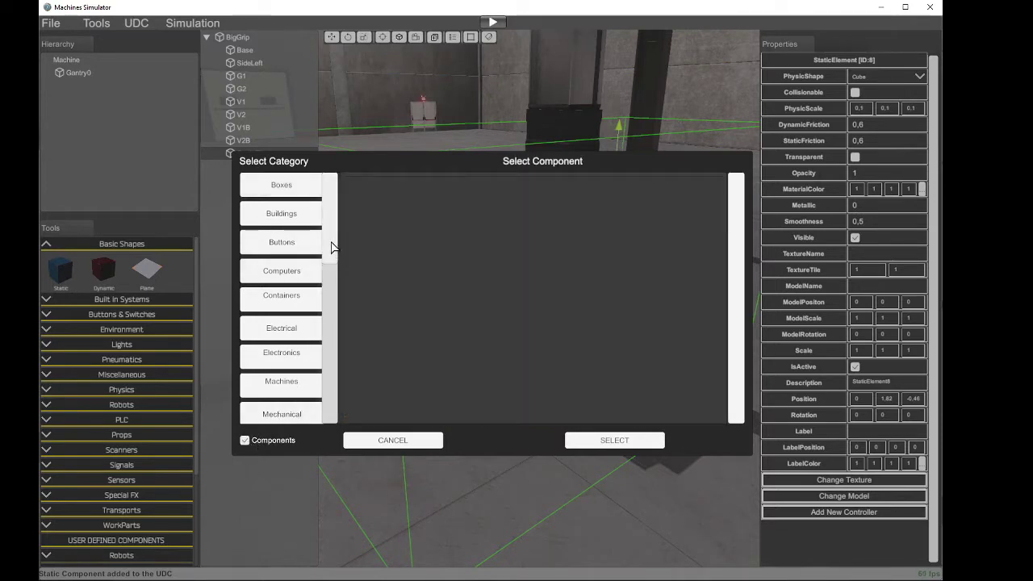
pyautogui.scroll(-2, 333, 258)
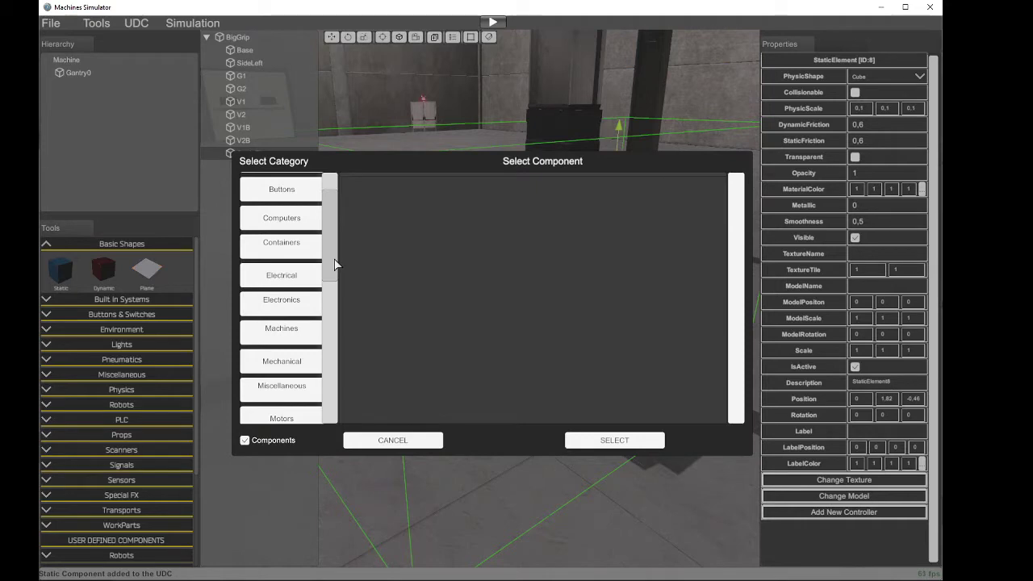
pyautogui.scroll(-1, 336, 268)
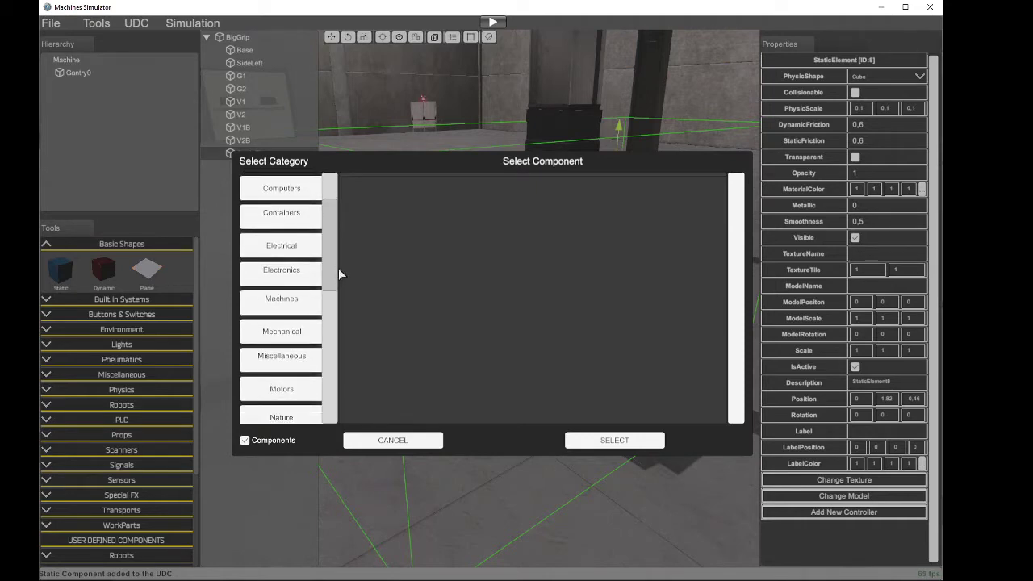
pyautogui.scroll(-1, 338, 271)
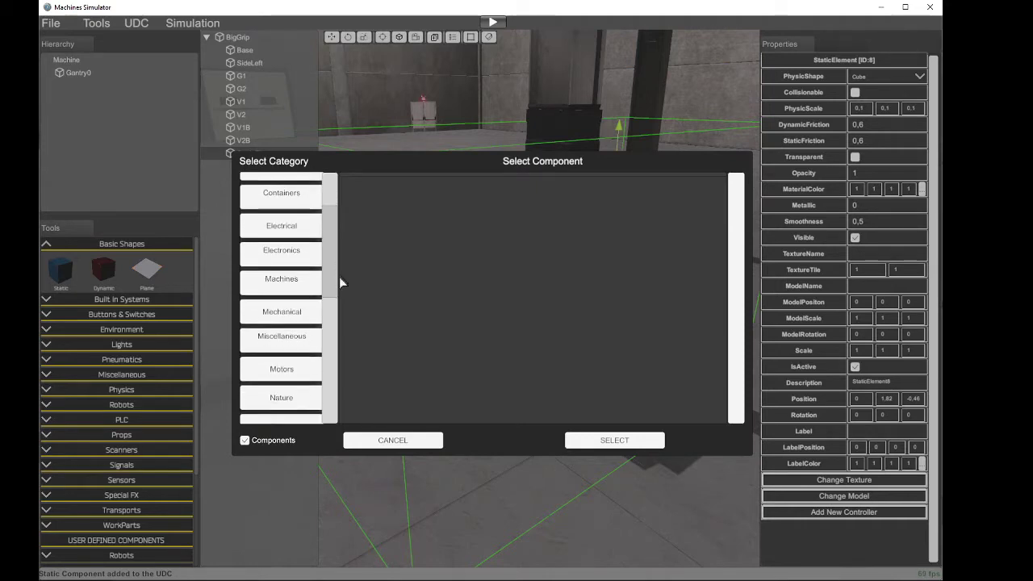
pyautogui.scroll(-1, 340, 279)
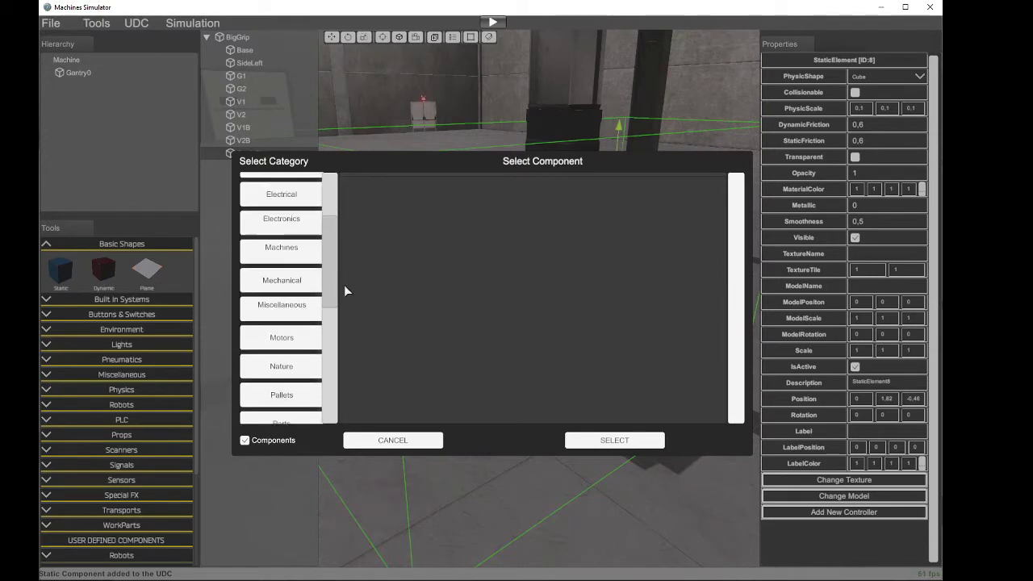
pyautogui.click(300, 200)
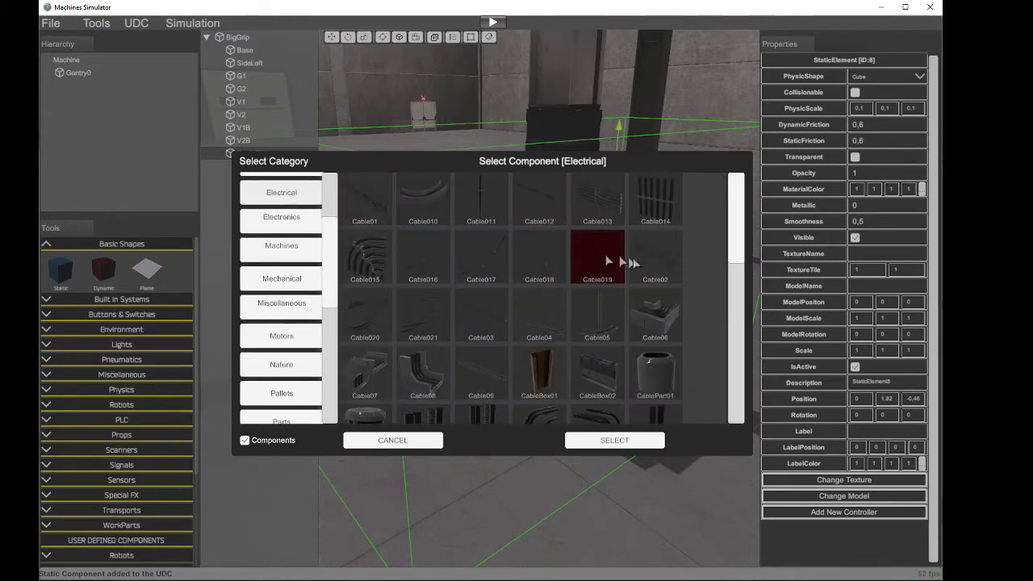
pyautogui.moveTo(738, 249); pyautogui.dragTo(750, 411)
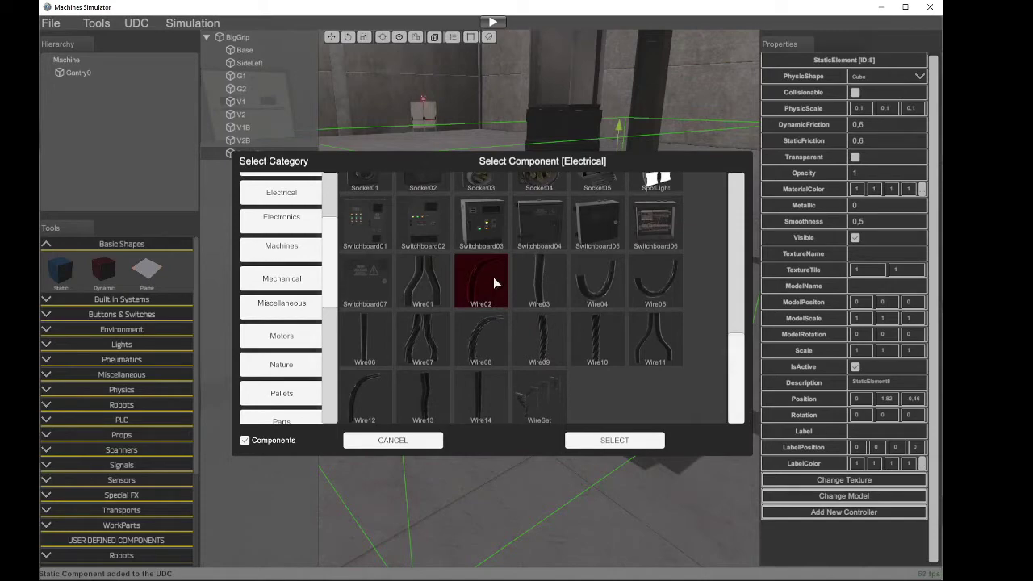
pyautogui.click(597, 440)
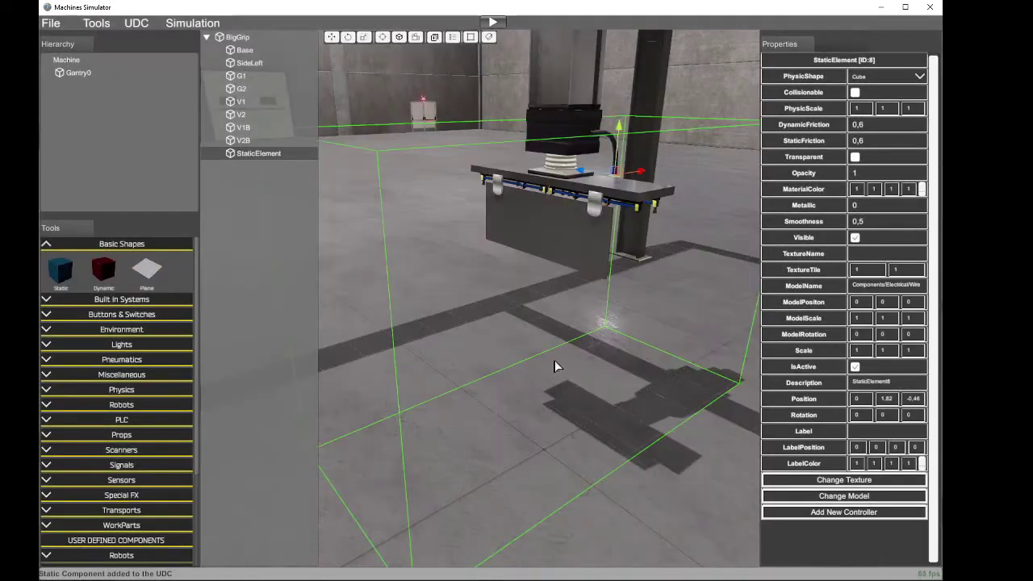
# Step: Rotate the wire to 90 degrees about Y so that its curved end points towards the gantry arm
pyautogui.moveTo(644, 240); pyautogui.dragTo(687, 353, button='right')
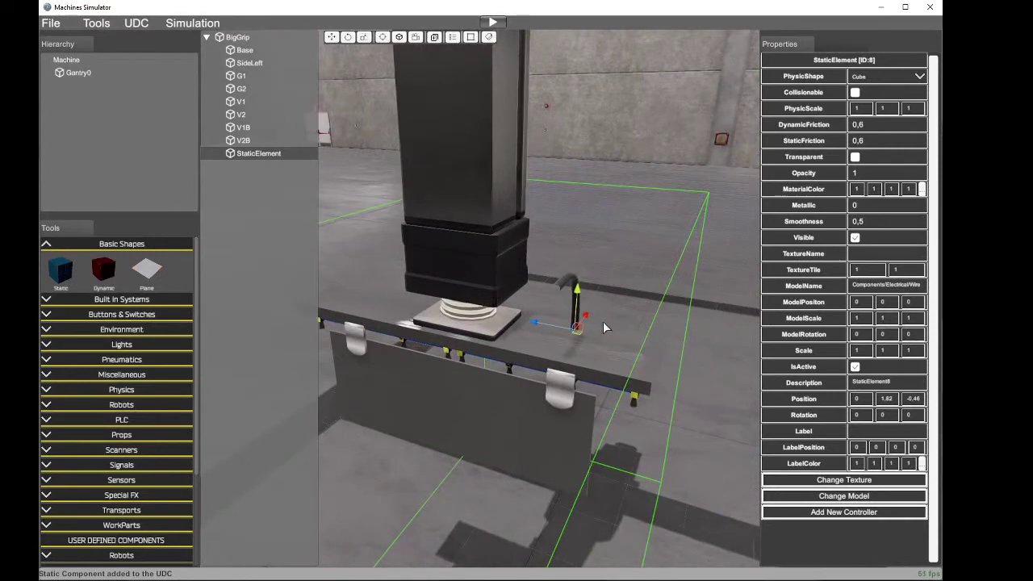
pyautogui.press('e')
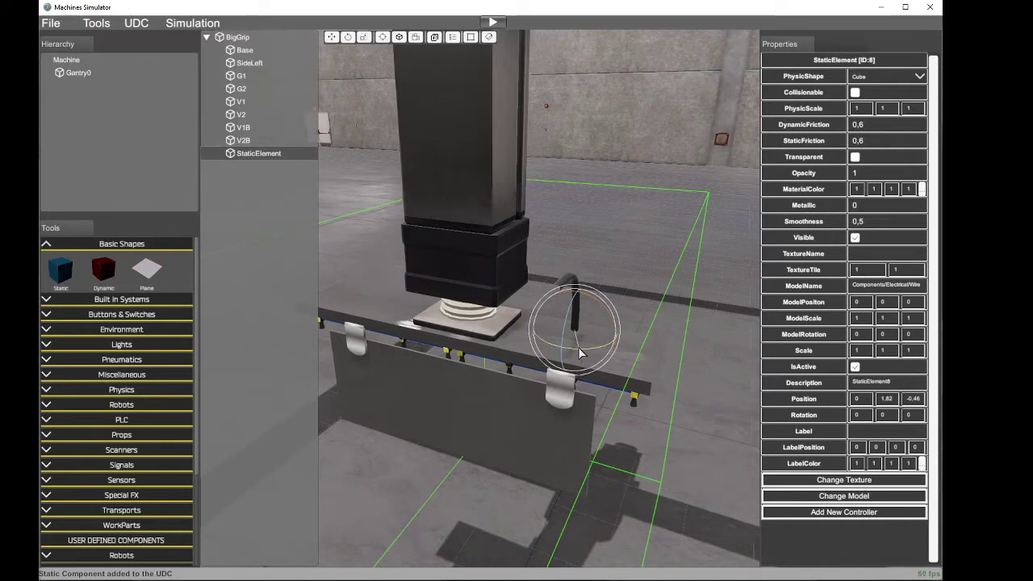
pyautogui.moveTo(579, 348); pyautogui.dragTo(460, 315)
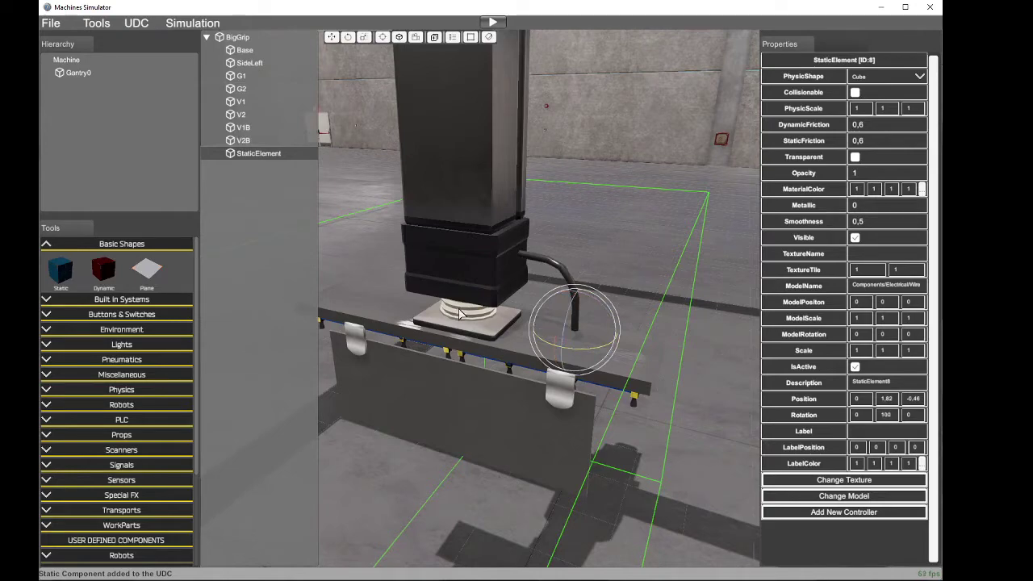
pyautogui.moveTo(580, 295); pyautogui.dragTo(203, 272, button='right')
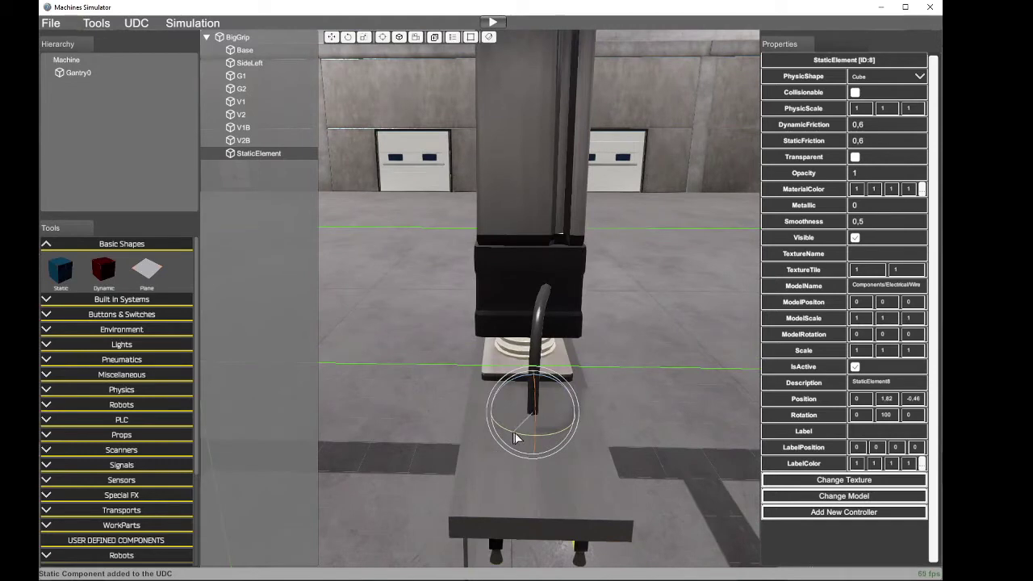
pyautogui.moveTo(518, 440); pyautogui.dragTo(522, 447)
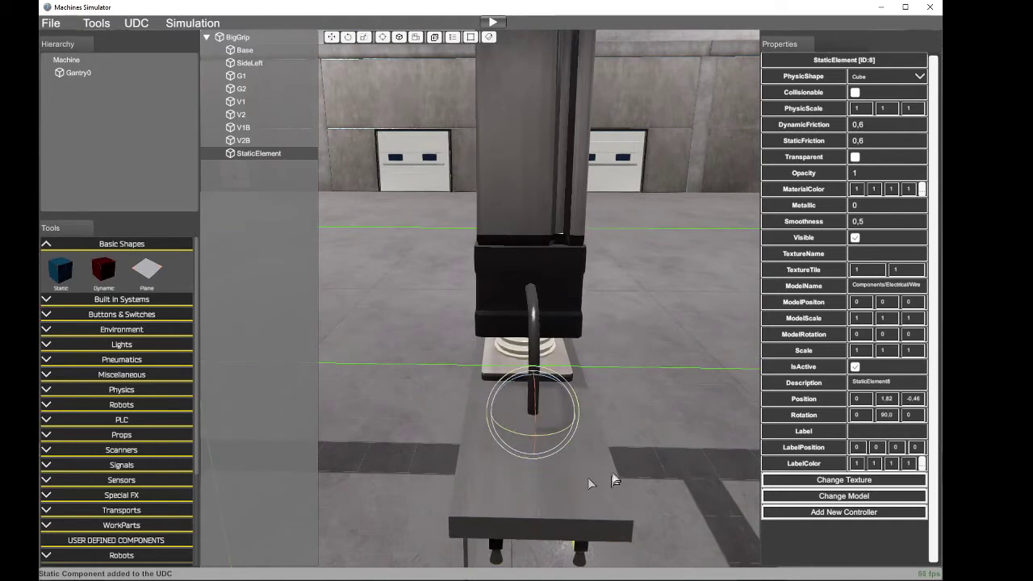
# Step: Move the wire to Y 1,76 and Z -0,42 so that it rests on the gripper base against the gantry arm
pyautogui.moveTo(588, 477); pyautogui.dragTo(941, 432, button='right')
pyautogui.press('w')
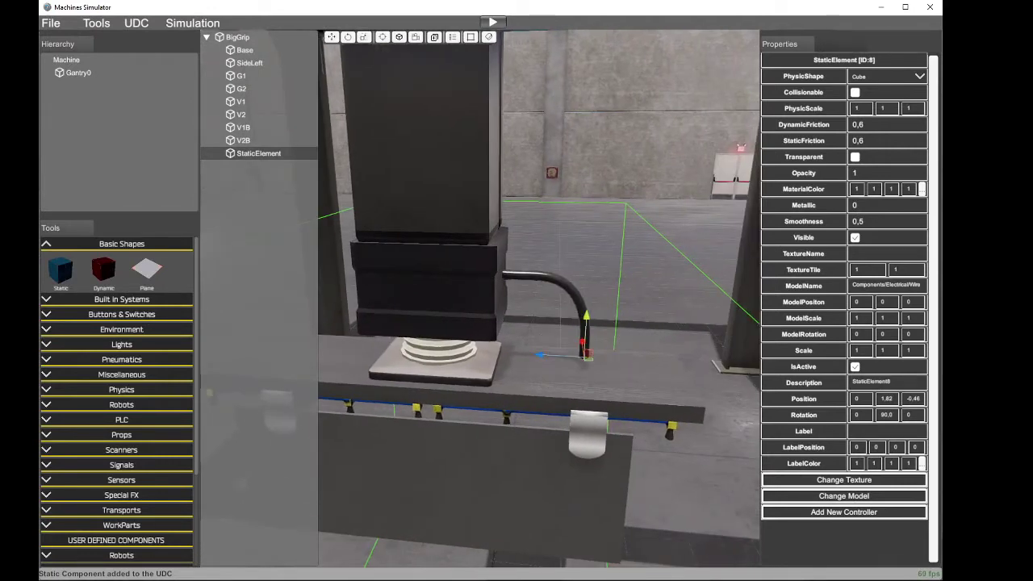
pyautogui.moveTo(587, 322); pyautogui.dragTo(590, 339)
pyautogui.moveTo(543, 375); pyautogui.dragTo(526, 374)
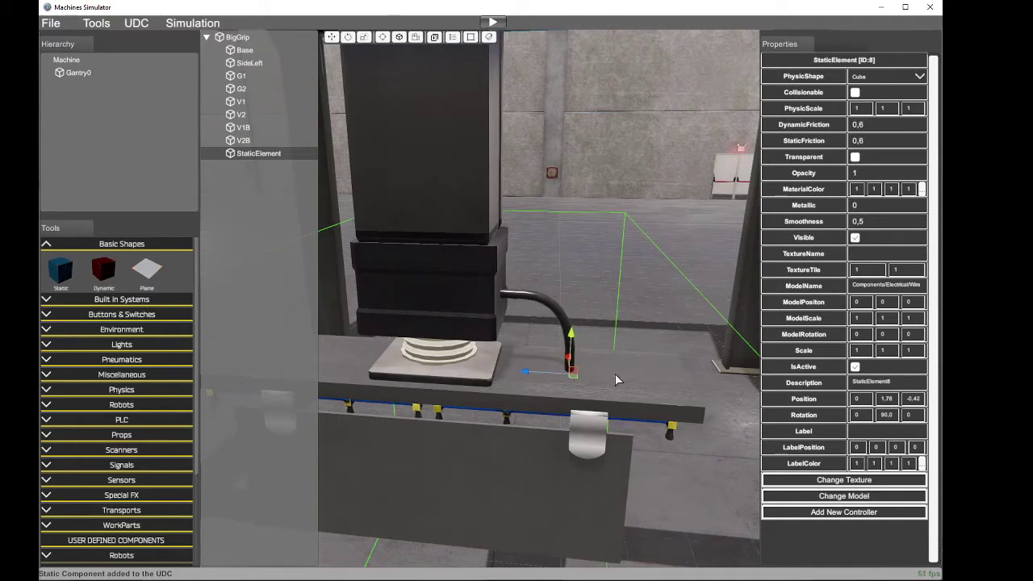
# Step: Rename the wire's static element as C1
pyautogui.scroll(-5, 636, 357)
pyautogui.moveTo(637, 358); pyautogui.dragTo(557, 373, button='right')
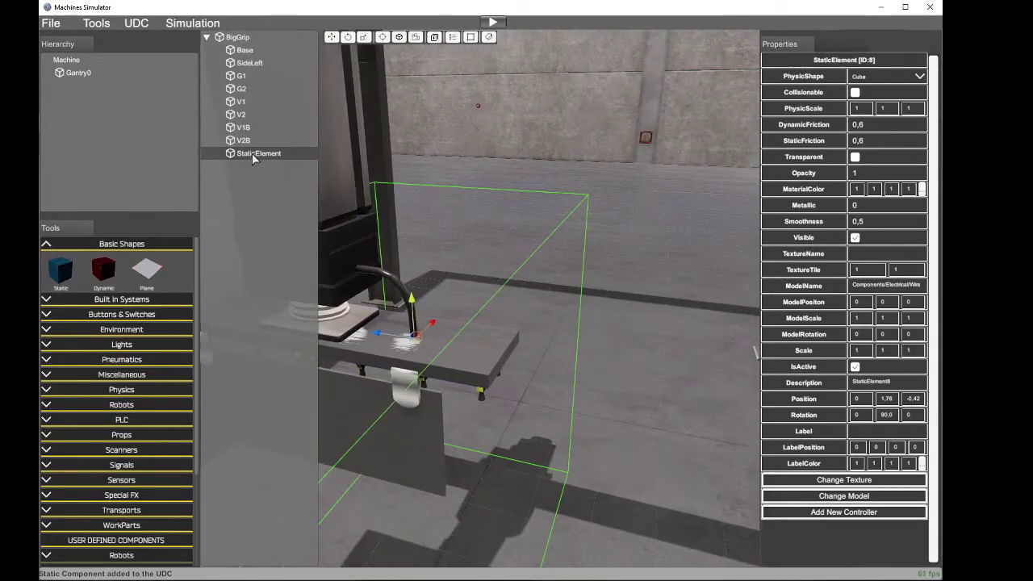
pyautogui.click(886, 383)
pyautogui.write('C1')
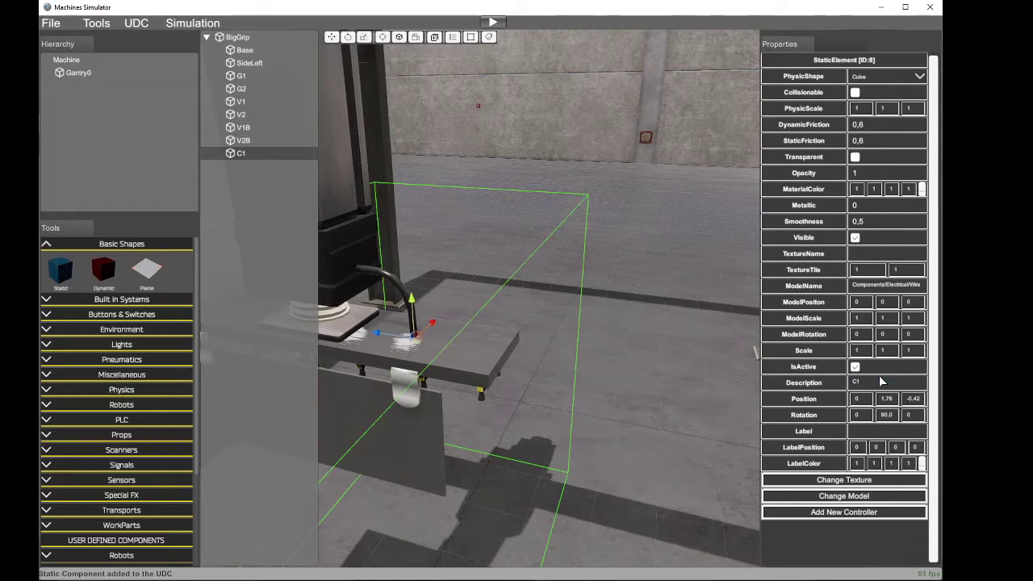
# Step: Duplicate wire C1 and rename the copy as C2
pyautogui.hotkey('ctrl', 'd')
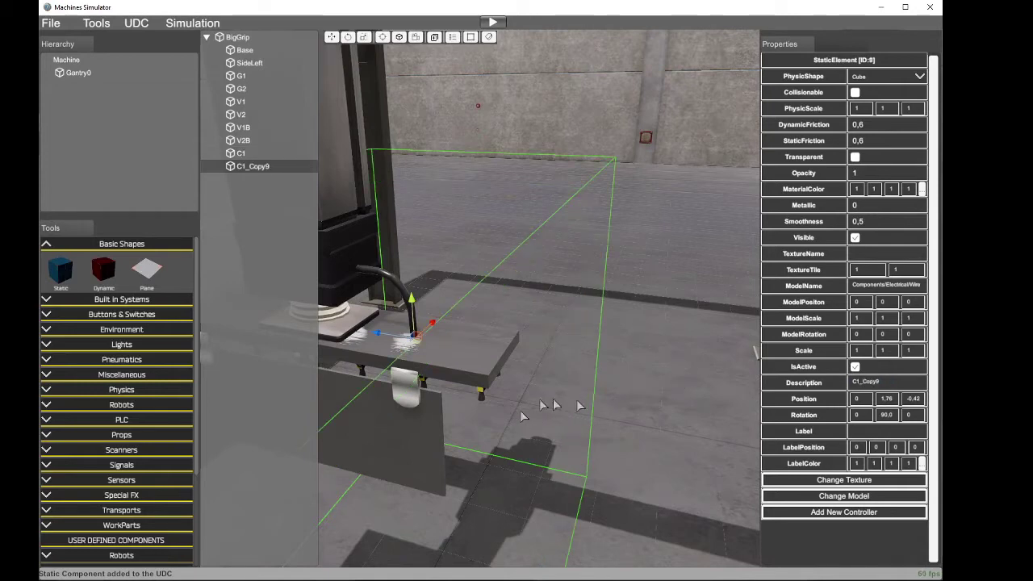
pyautogui.moveTo(893, 384); pyautogui.dragTo(857, 383)
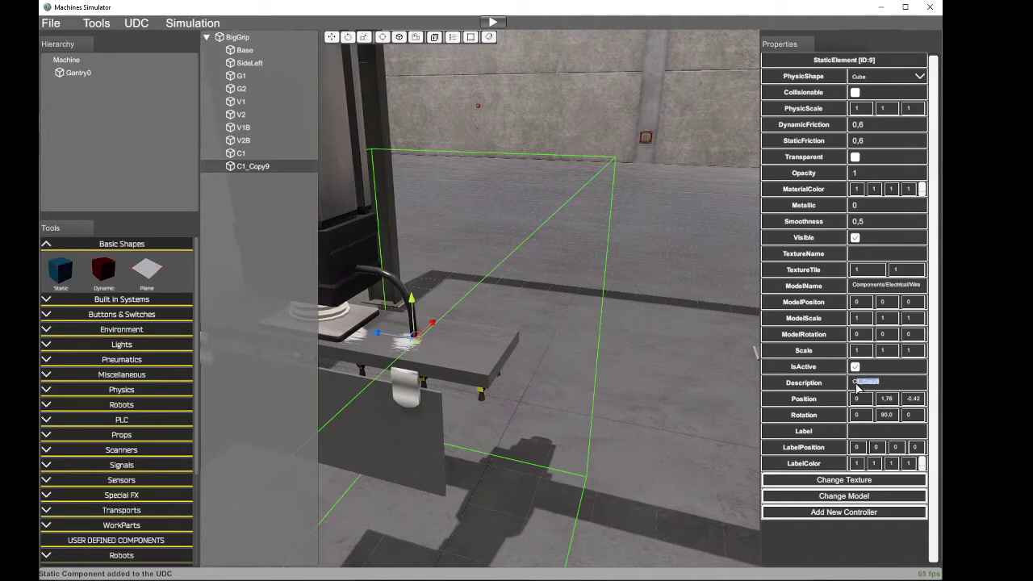
pyautogui.write('2')
# Step: Rotate wire C2 to 270 degrees about Y and move it along Z to the opposite side of the gantry arm
pyautogui.click(888, 415)
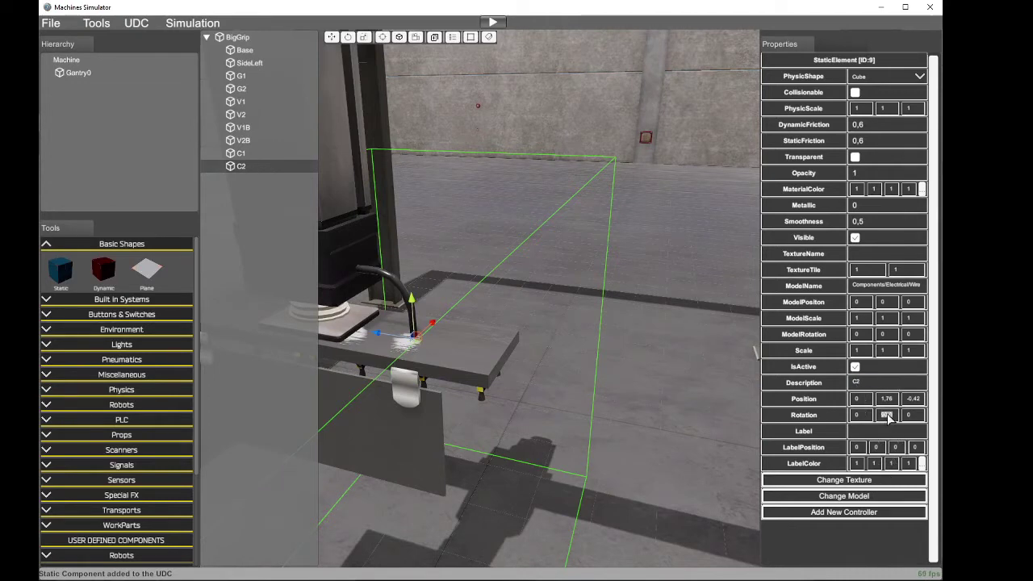
pyautogui.write('180')
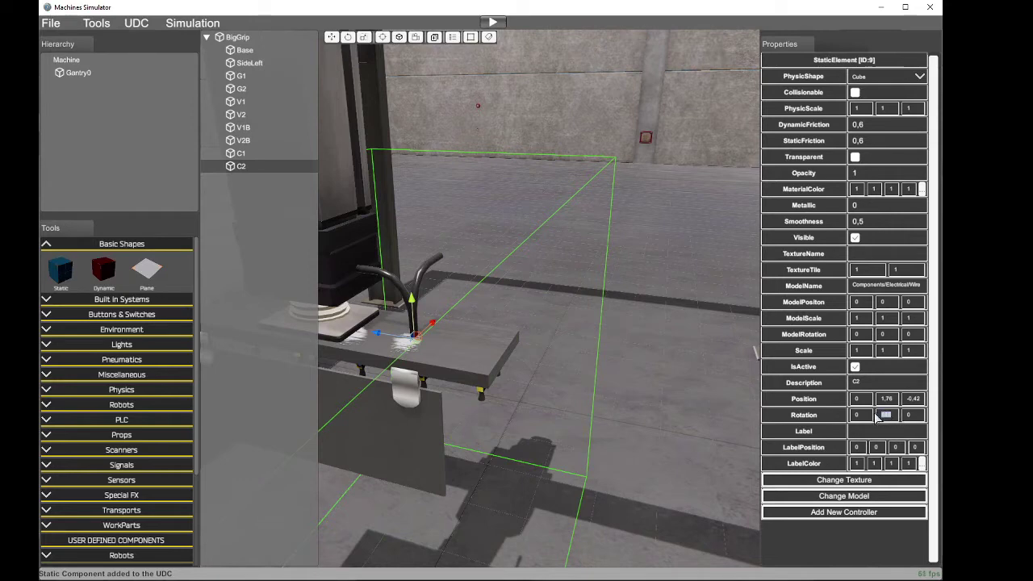
pyautogui.write('270')
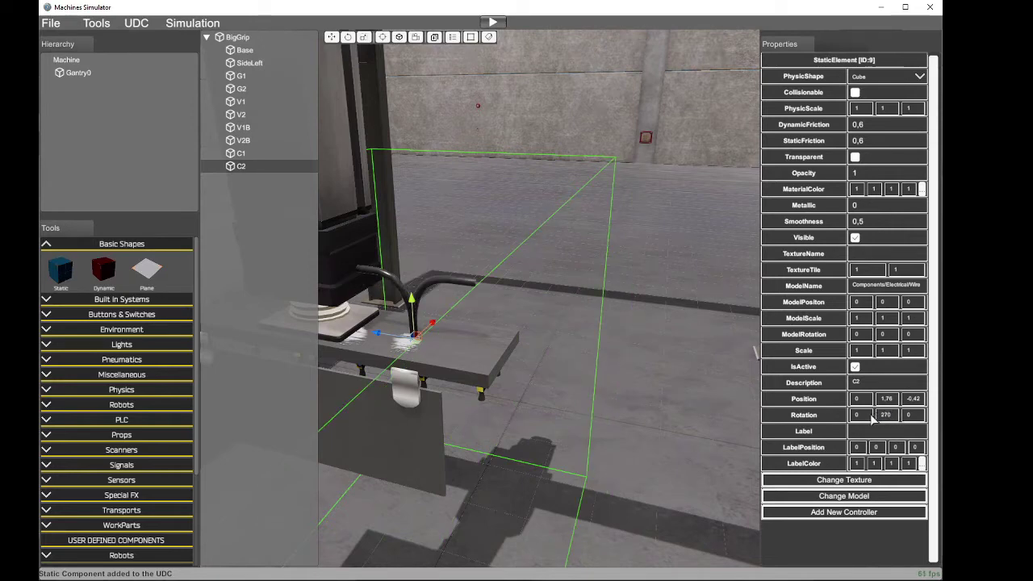
pyautogui.moveTo(576, 450); pyautogui.dragTo(648, 390, button='right')
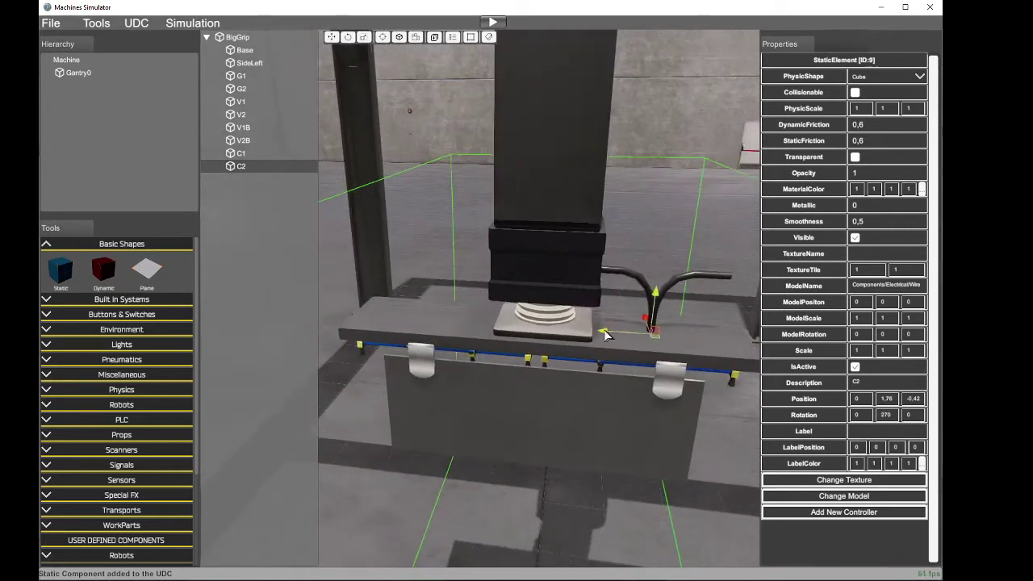
pyautogui.moveTo(605, 331); pyautogui.dragTo(403, 304)
pyautogui.scroll(-5, 567, 377)
pyautogui.moveTo(589, 382); pyautogui.dragTo(156, 355, button='right')
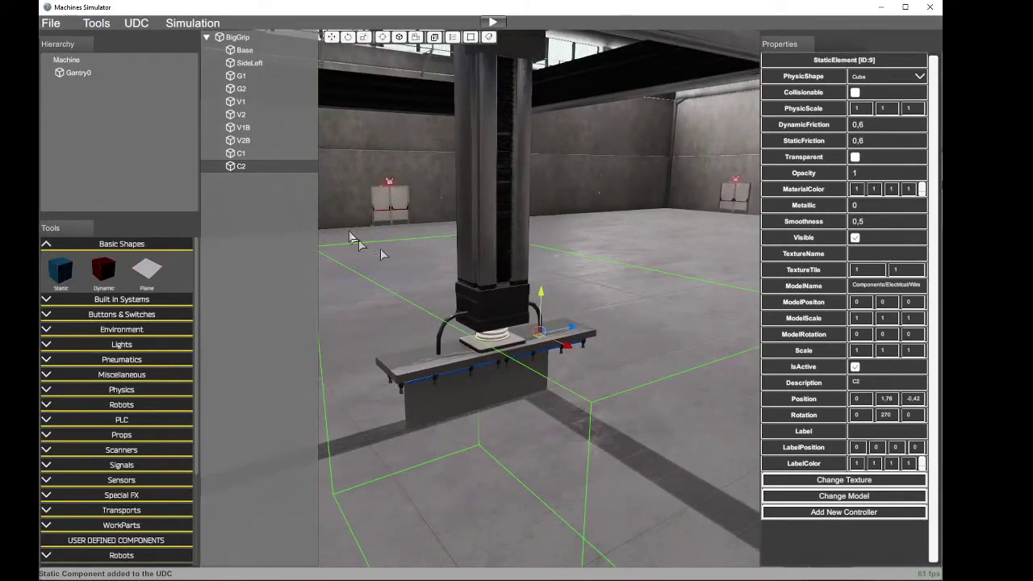
# Step: Save the BigGrip user-defined component as BigGrip.udc in the UserDefinedComponents folder
pyautogui.click(262, 37)
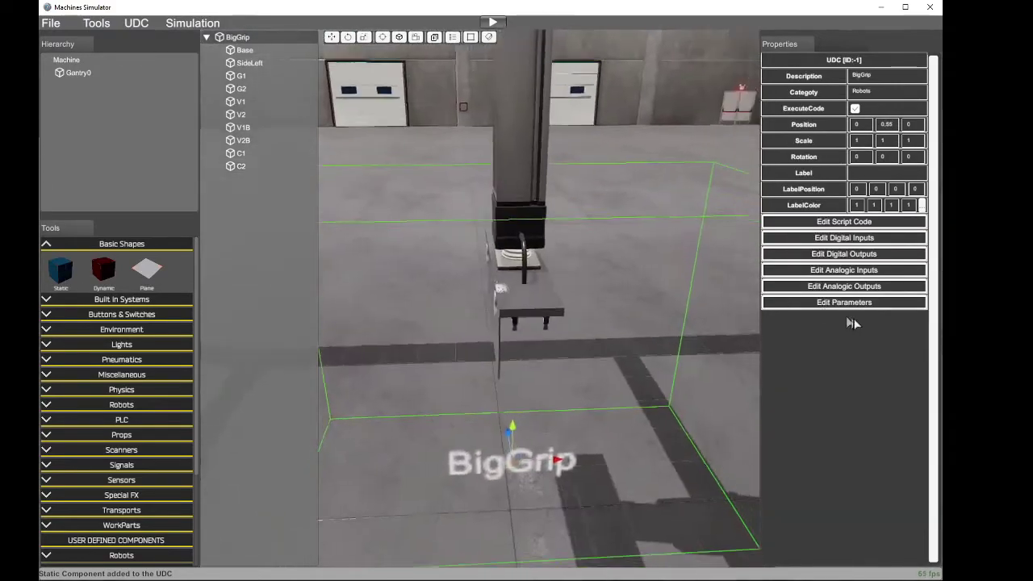
pyautogui.scroll(-3, 856, 343)
pyautogui.moveTo(856, 324); pyautogui.dragTo(953, 254, button='right')
pyautogui.scroll(4, 858, 331)
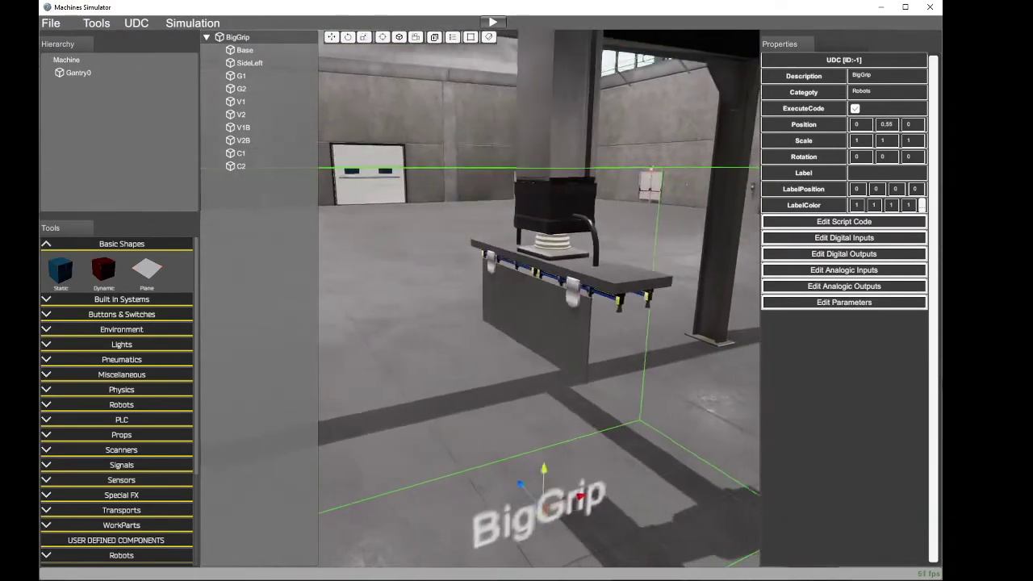
pyautogui.click(137, 24)
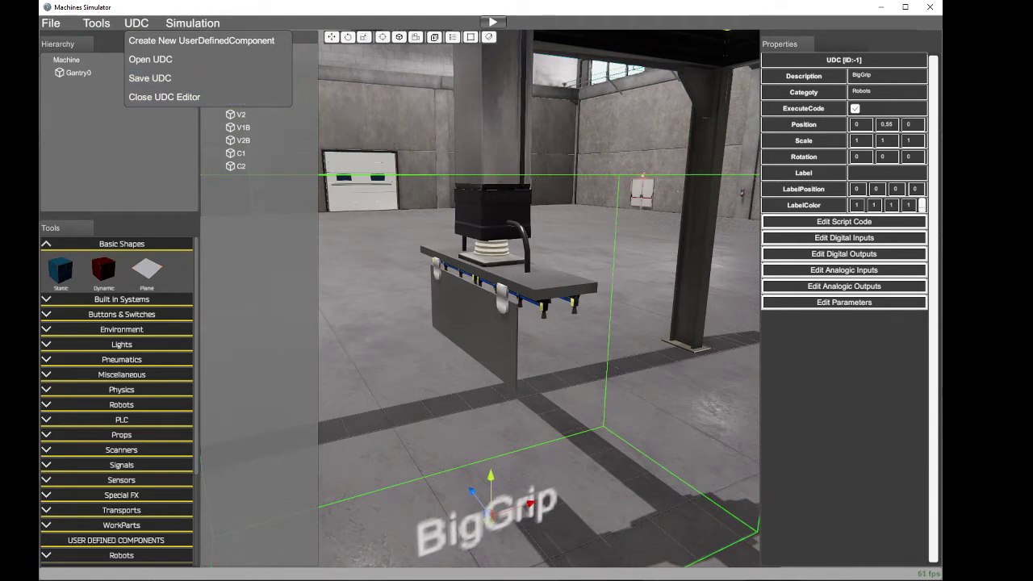
pyautogui.click(145, 78)
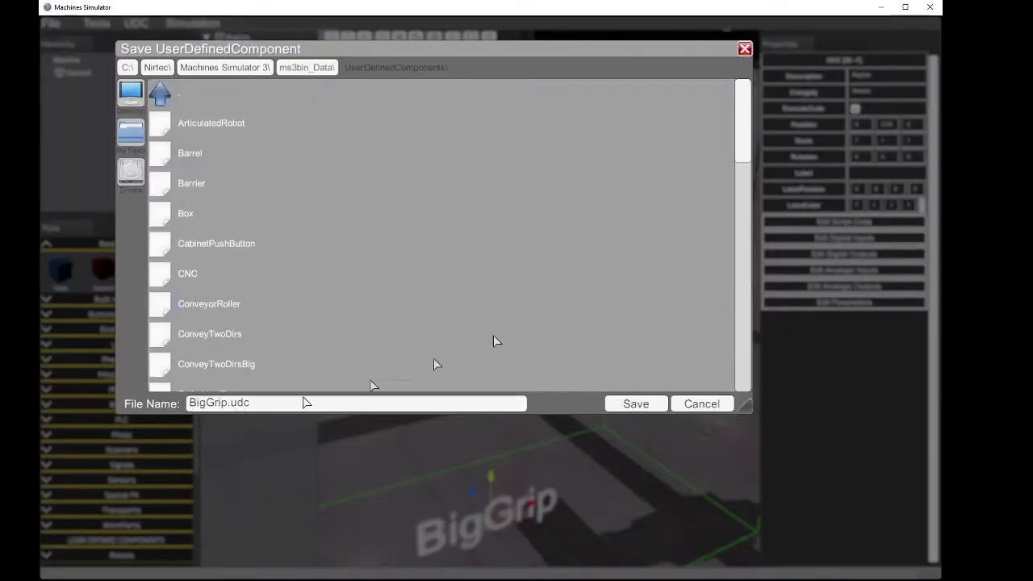
pyautogui.click(641, 403)
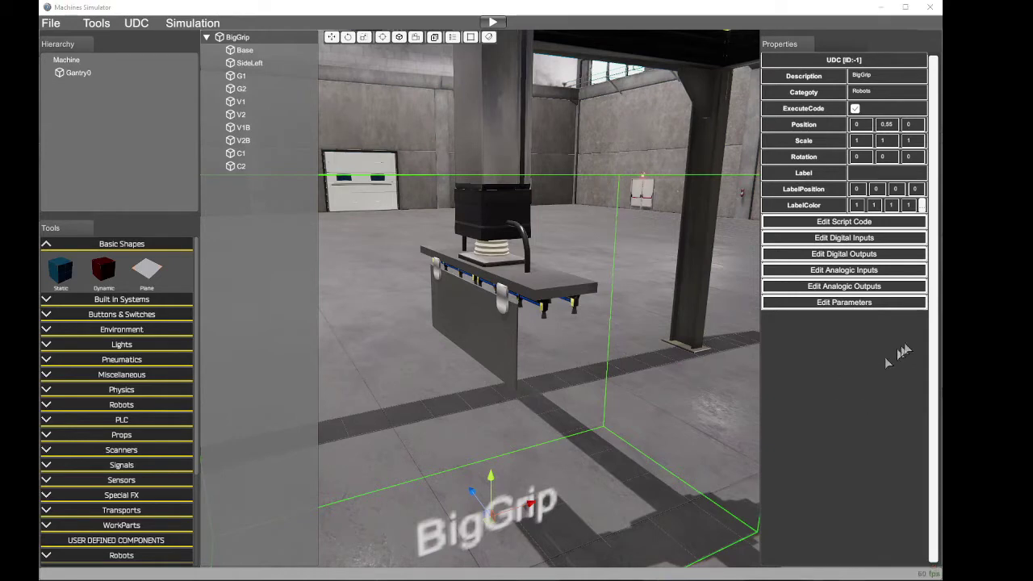
# Step: Switch to the LoaderGantry reference video, examine how the gripper picks and places the boxes up to 00:55, and return to Machines Simulator
pyautogui.hotkey('alt', 'Tab')
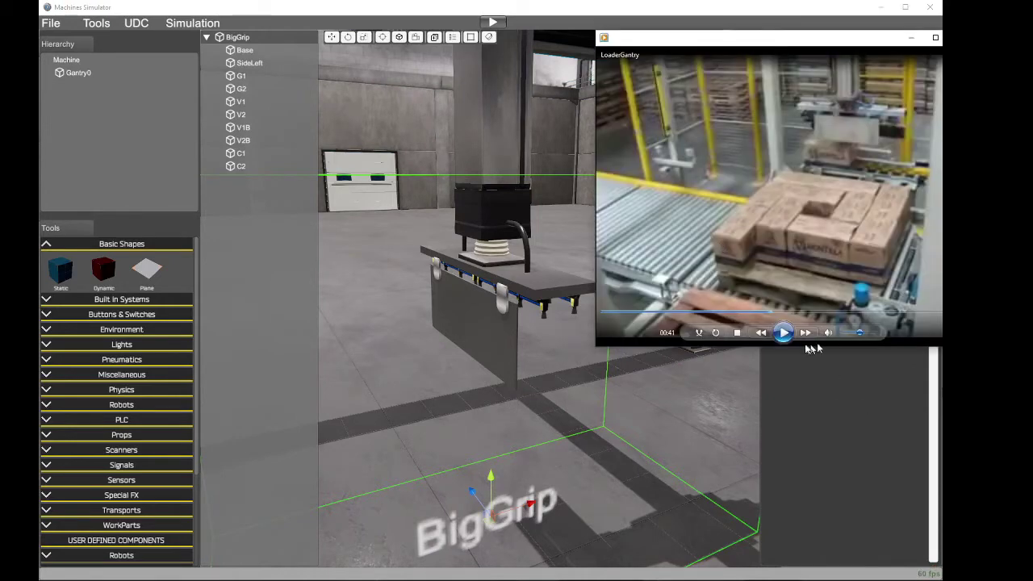
pyautogui.click(784, 334)
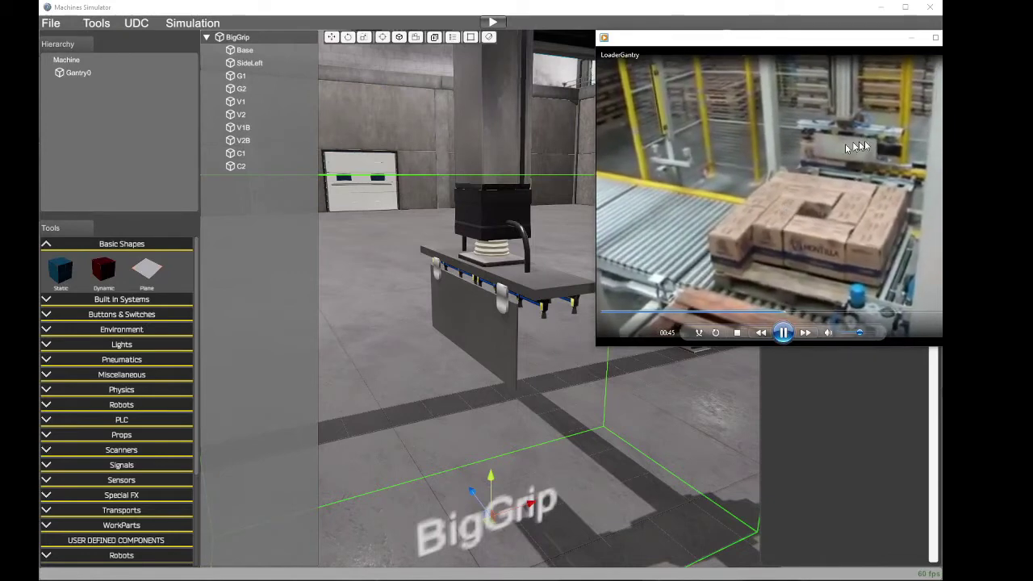
pyautogui.click(807, 313)
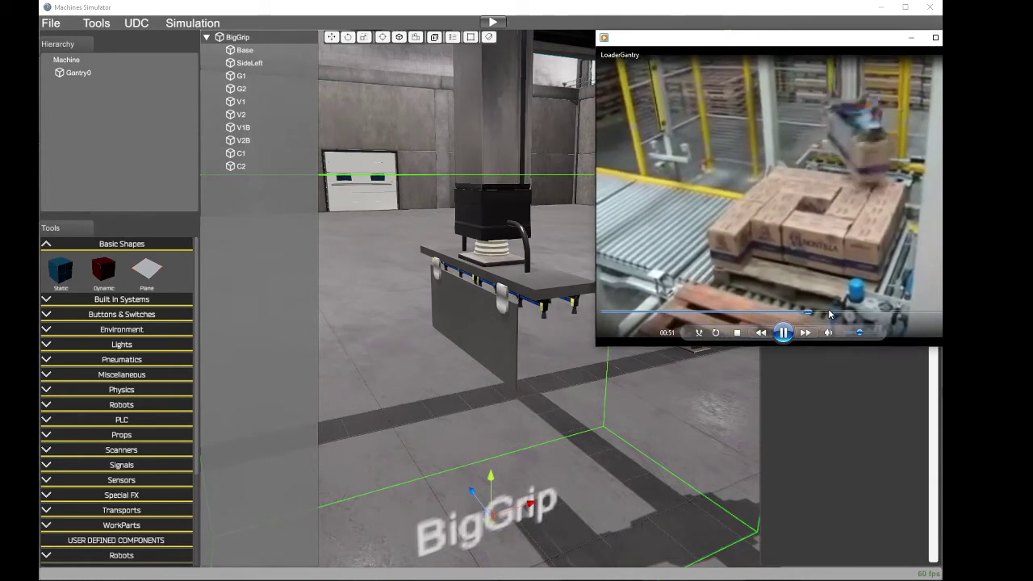
pyautogui.click(784, 332)
pyautogui.click(813, 232)
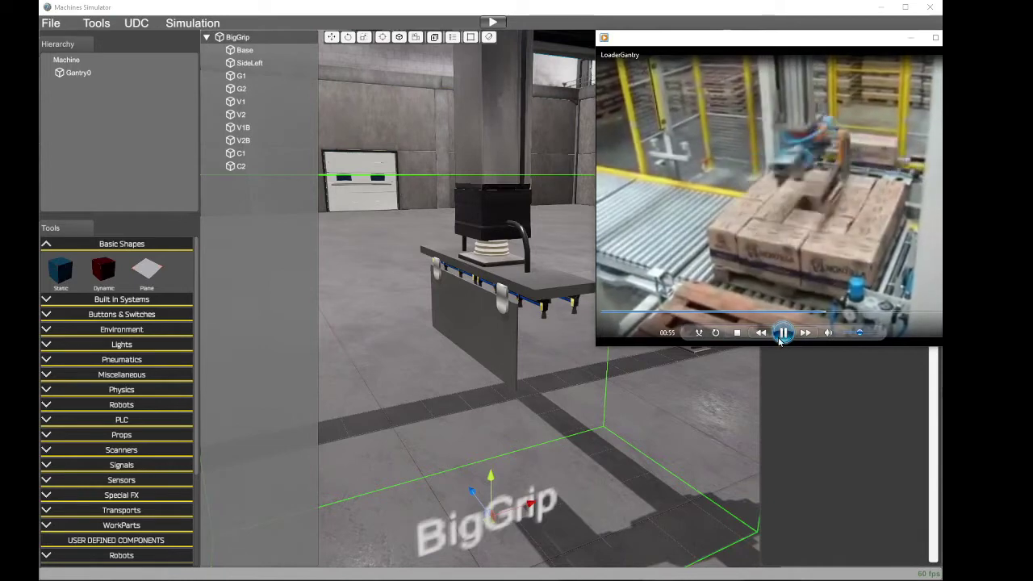
pyautogui.click(848, 128)
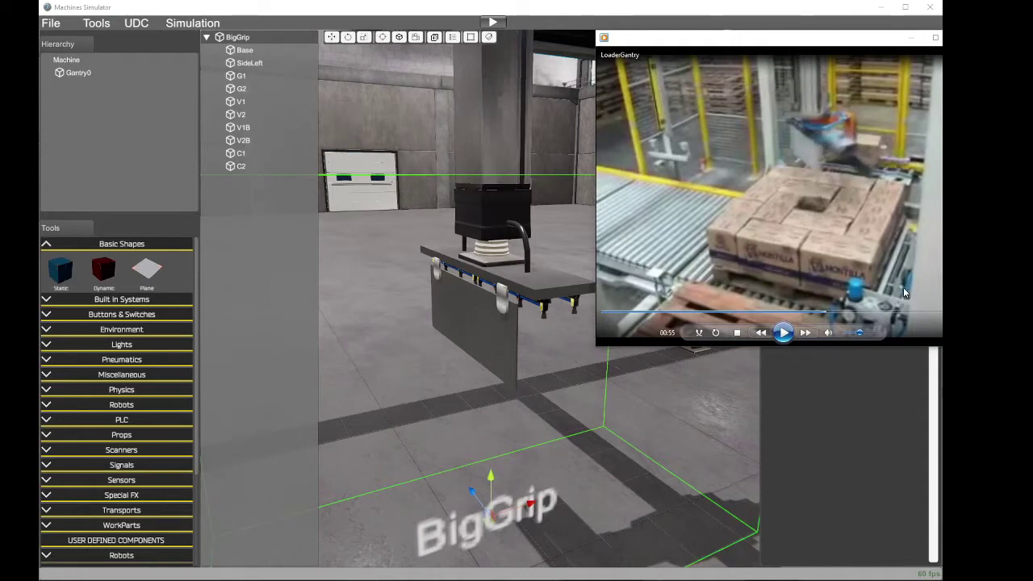
pyautogui.click(585, 108)
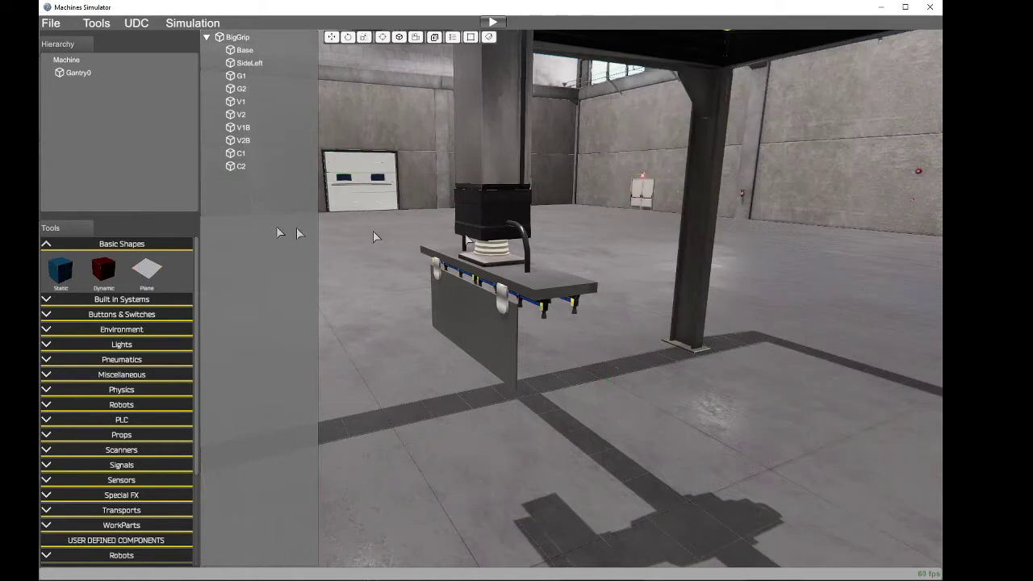
# Step: Add a static cube to BigGrip and move it up along Y and slightly along X to the gripper base
pyautogui.click(236, 38)
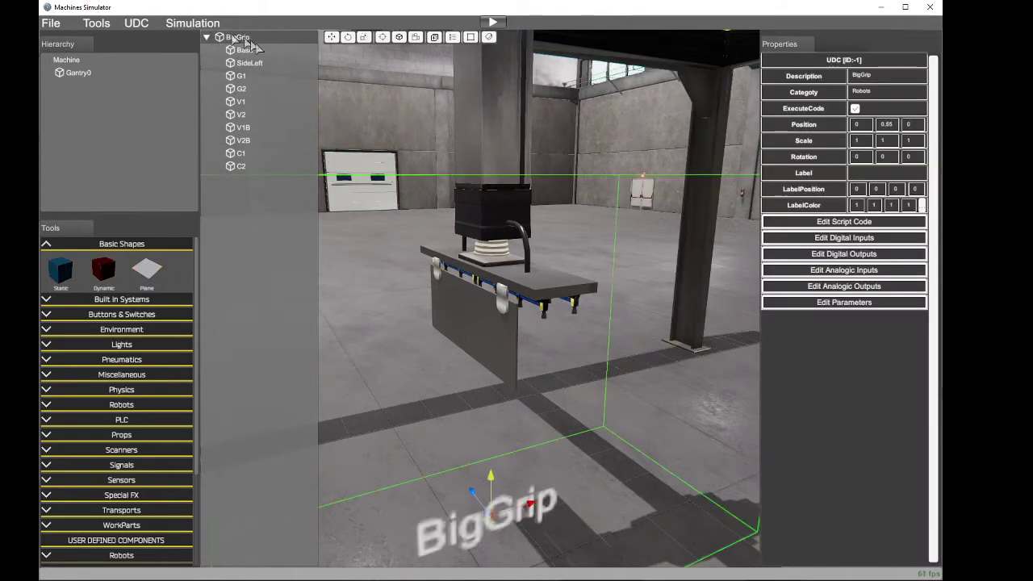
pyautogui.click(61, 270)
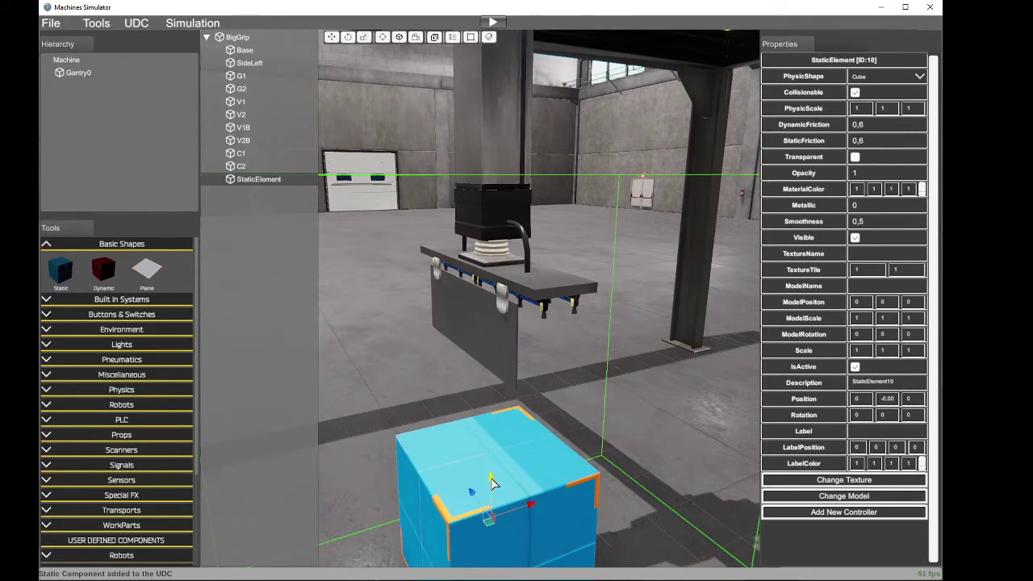
pyautogui.moveTo(490, 479); pyautogui.dragTo(509, 229)
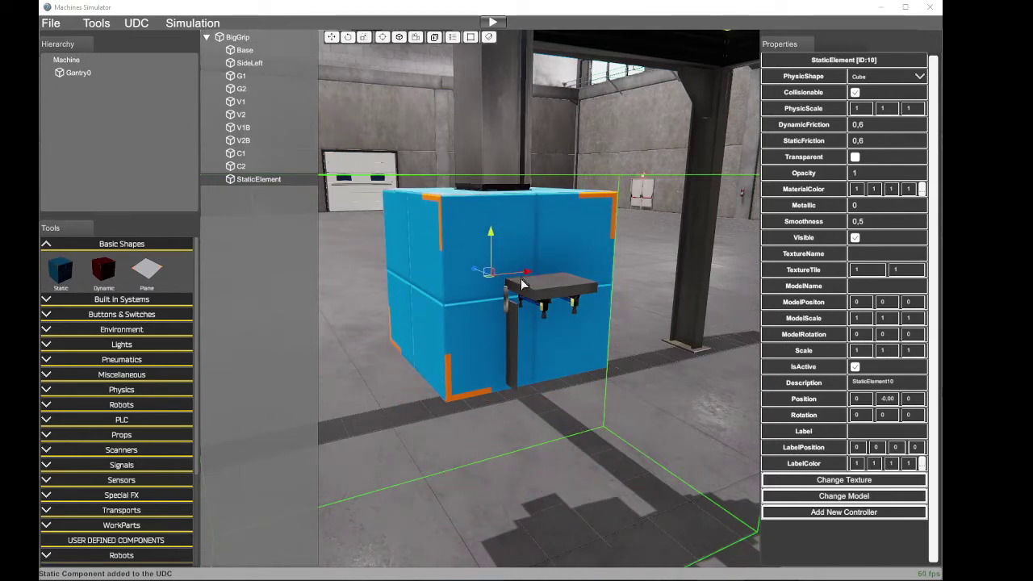
pyautogui.moveTo(527, 277)
pyautogui.mouseDown()
pyautogui.moveTo(672, 276)
pyautogui.moveTo(531, 276)
pyautogui.moveTo(540, 272)
pyautogui.mouseUp()
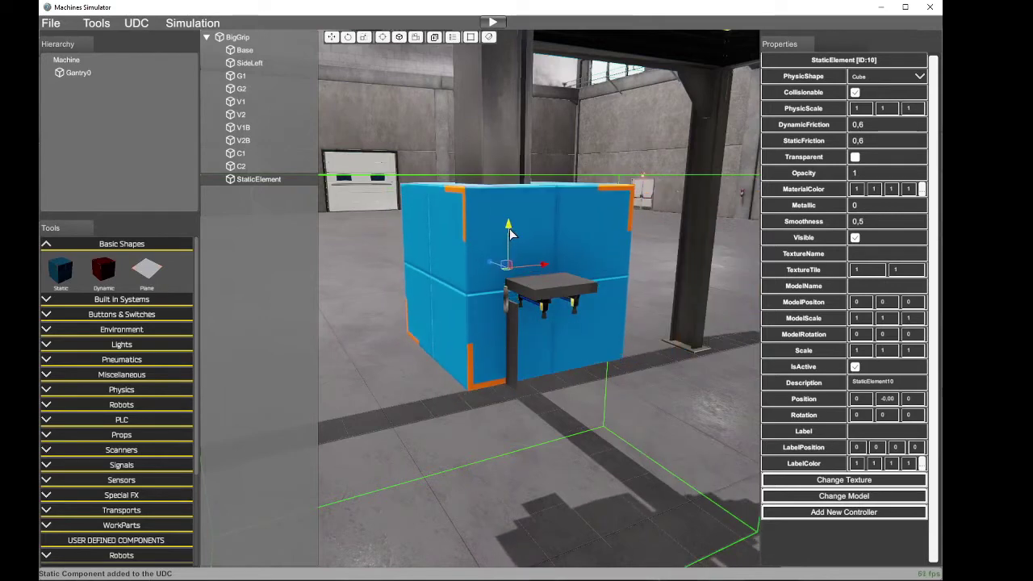
pyautogui.moveTo(541, 260); pyautogui.dragTo(547, 262)
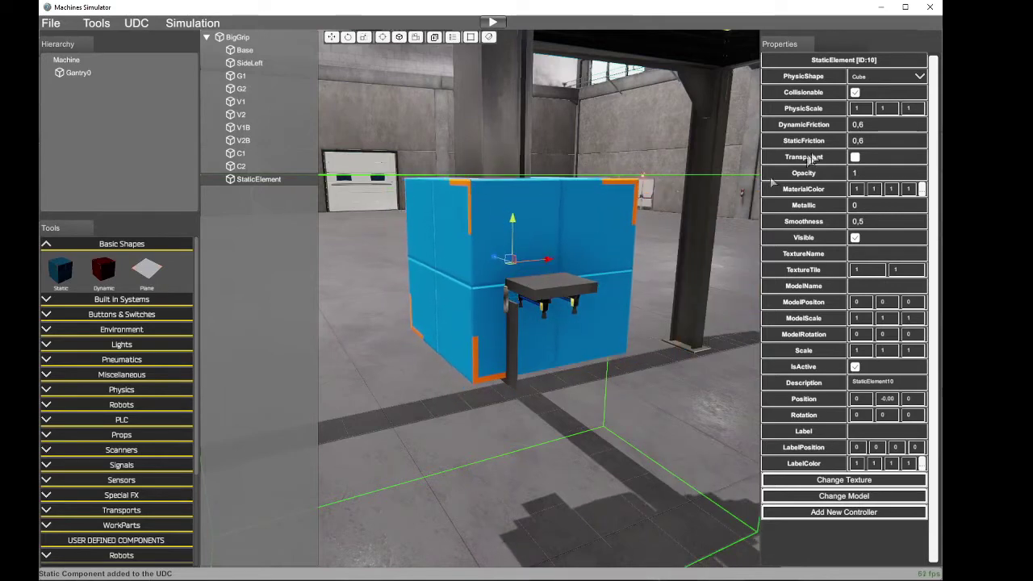
# Step: Make the cube non-collisionable with a physics scale of 0,1 on all axes, and raise it to Y 1,83 above the gripper base
pyautogui.write('0,1')
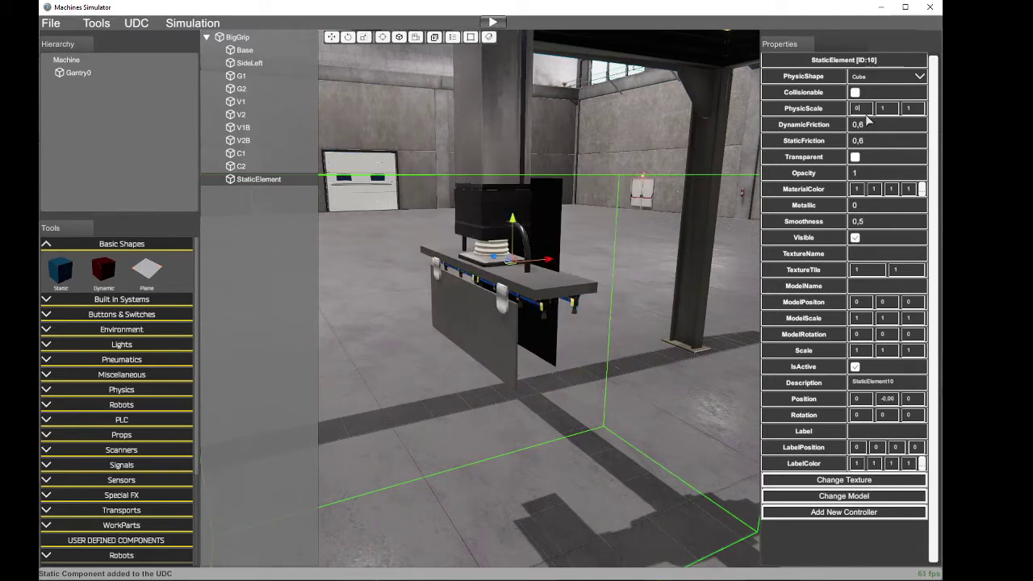
pyautogui.click(852, 109)
pyautogui.hotkey('ctrl', 'c')
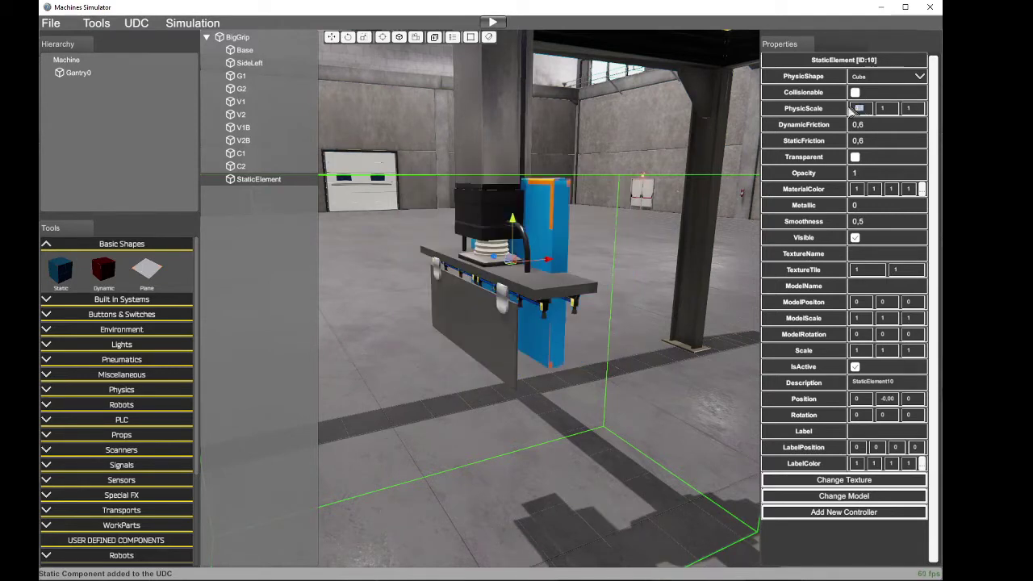
pyautogui.click(892, 108)
pyautogui.hotkey('ctrl', 'v')
pyautogui.click(909, 109)
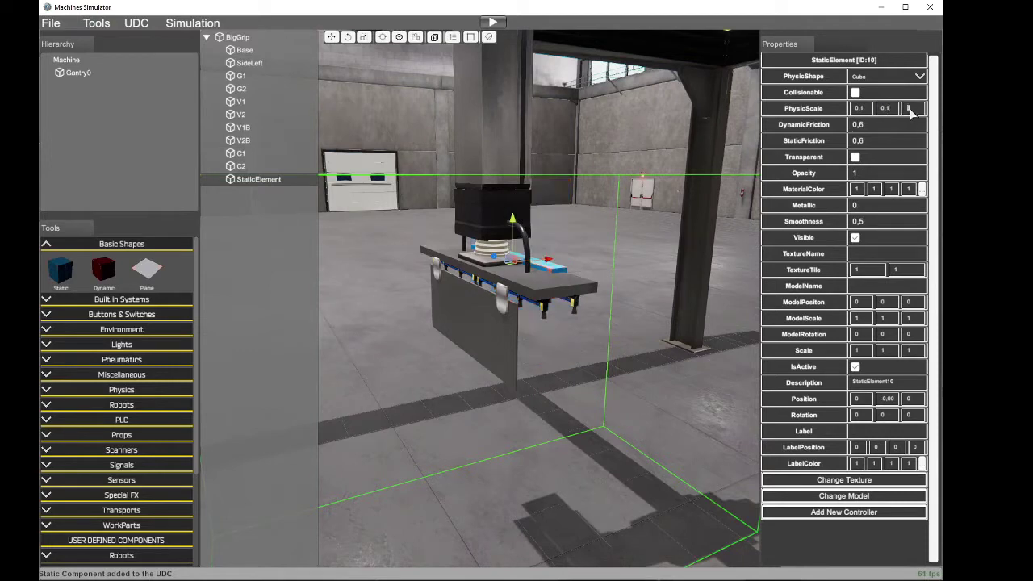
pyautogui.hotkey('ctrl', 'v')
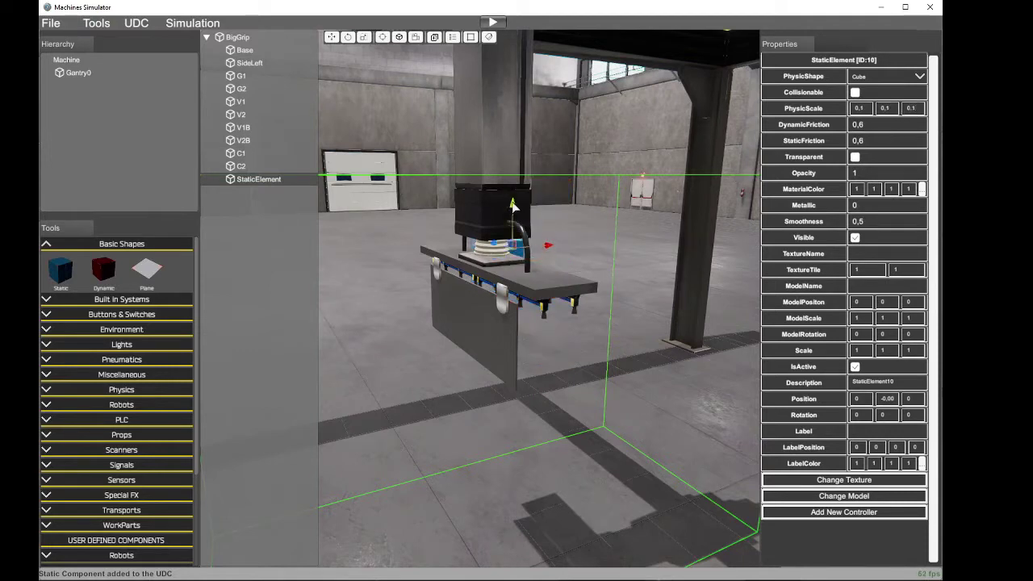
pyautogui.click(555, 248)
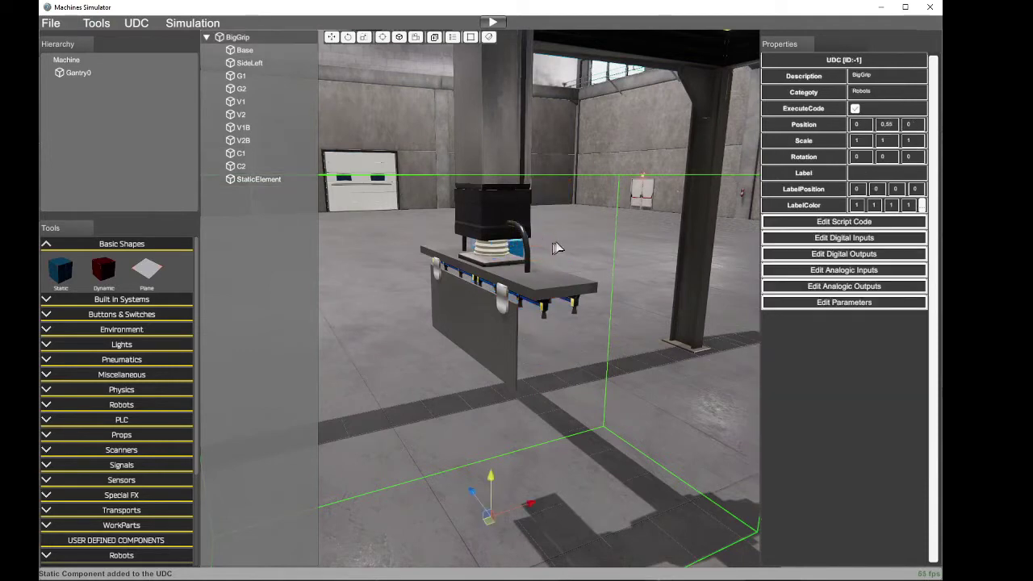
# Step: Rename the small cube's static element as Cylinder
pyautogui.doubleClick(260, 180)
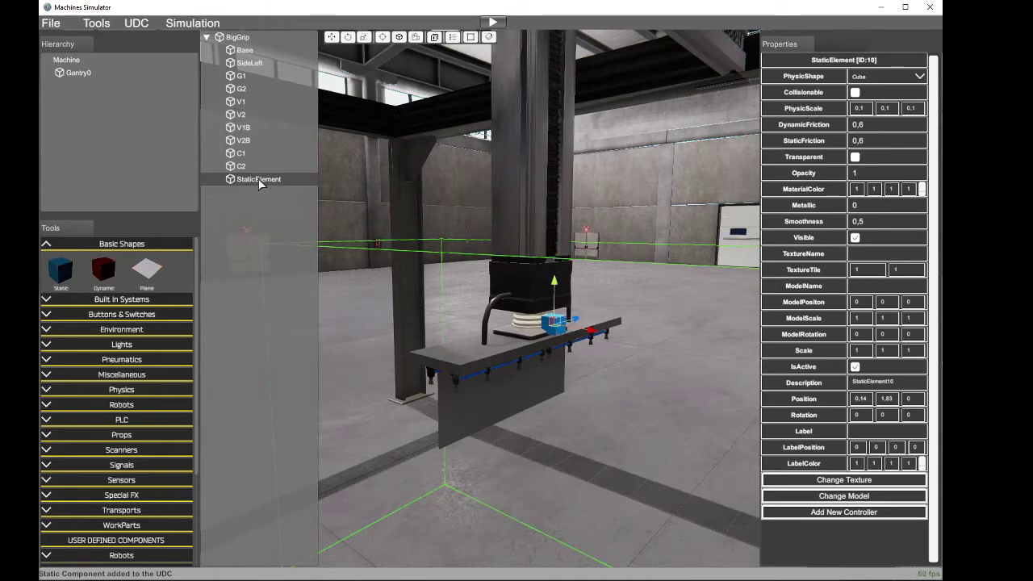
pyautogui.click(872, 383)
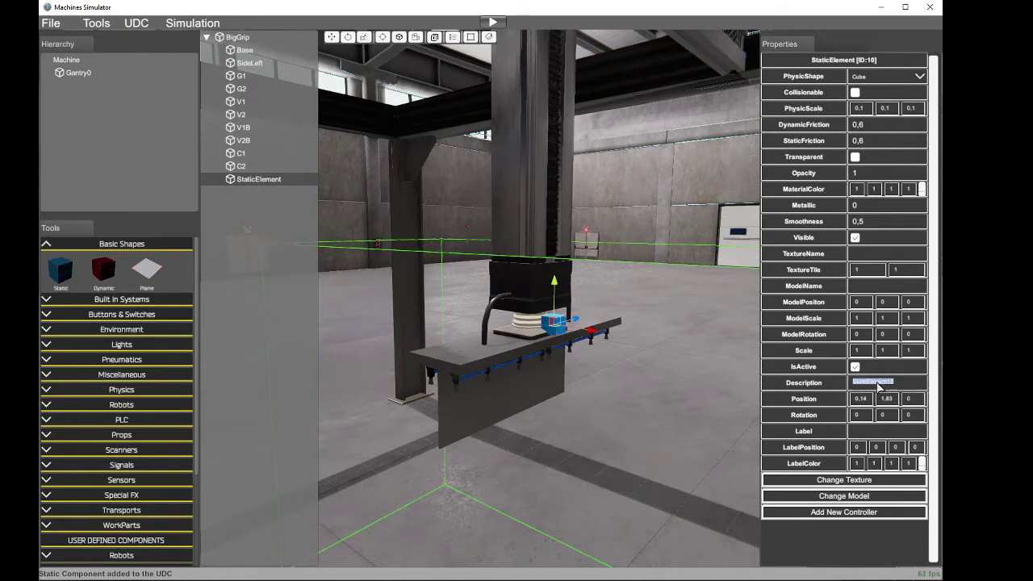
pyautogui.write('Cylinder')
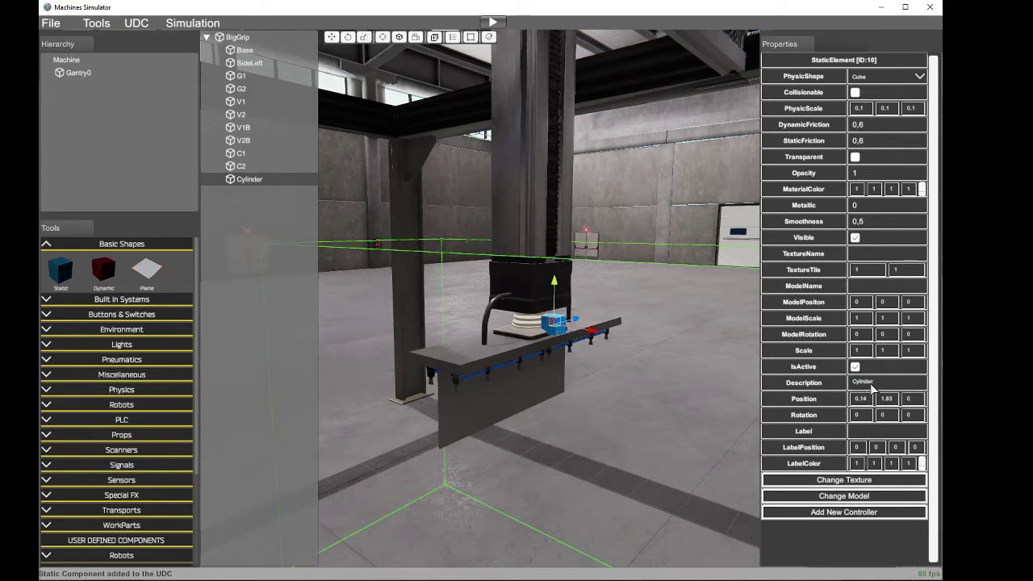
# Step: Rename the Cylinder element as CylinderBase and give it the PneumCyl3_Base model from the Pneumatics category
pyautogui.write('Base')
pyautogui.click(847, 497)
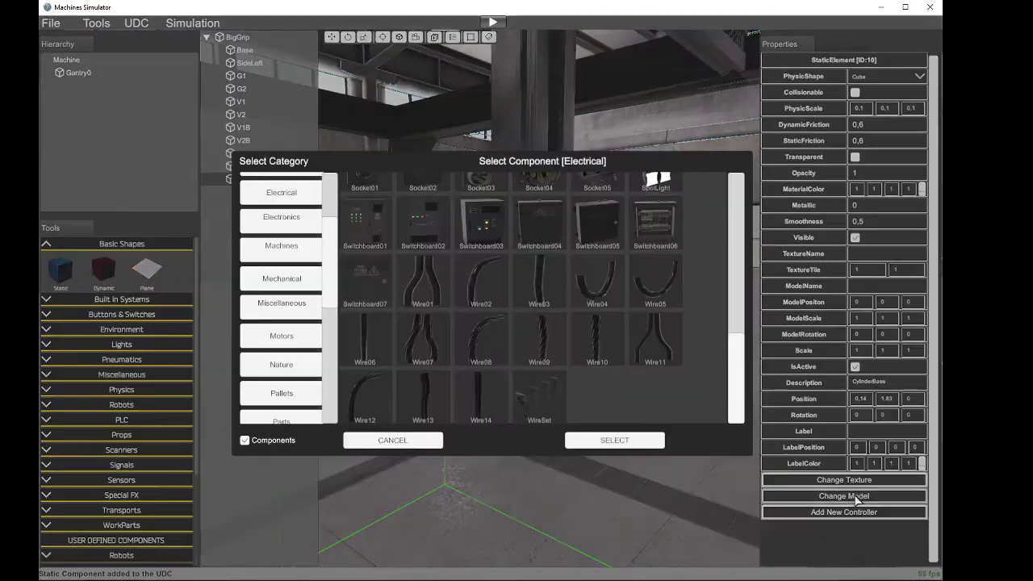
pyautogui.click(253, 443)
pyautogui.moveTo(330, 272); pyautogui.dragTo(343, 306)
pyautogui.click(306, 316)
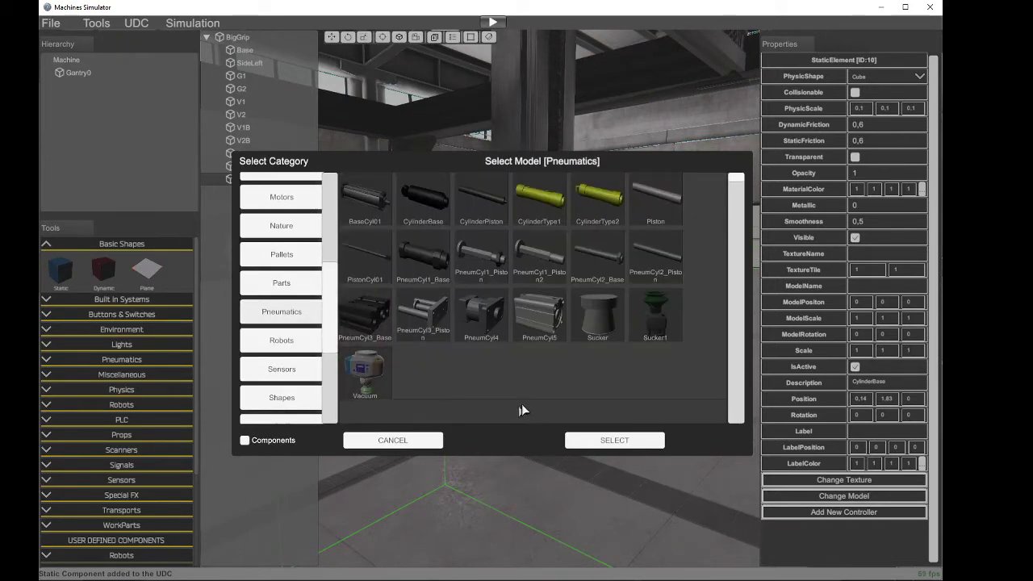
pyautogui.click(374, 317)
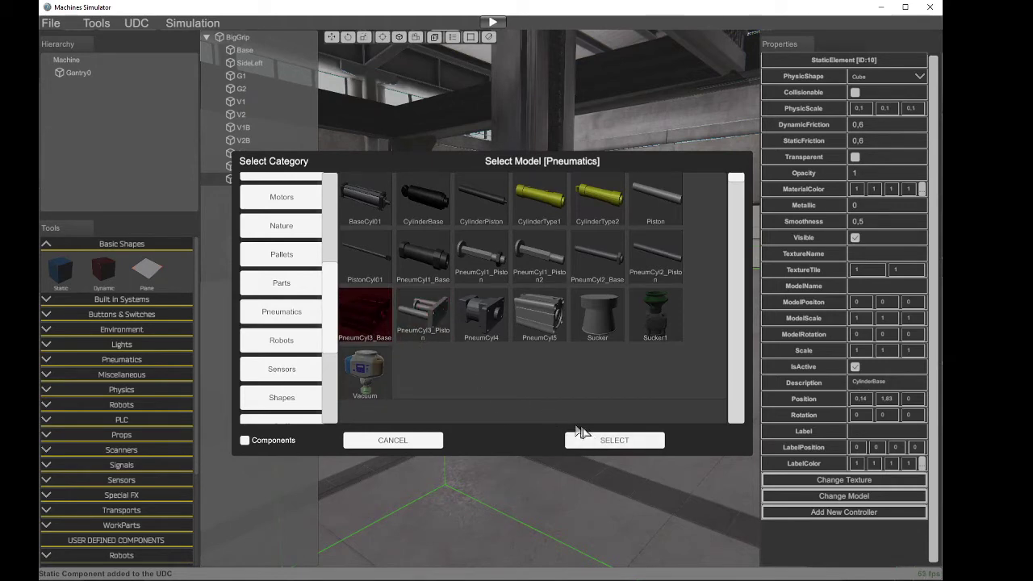
pyautogui.click(602, 439)
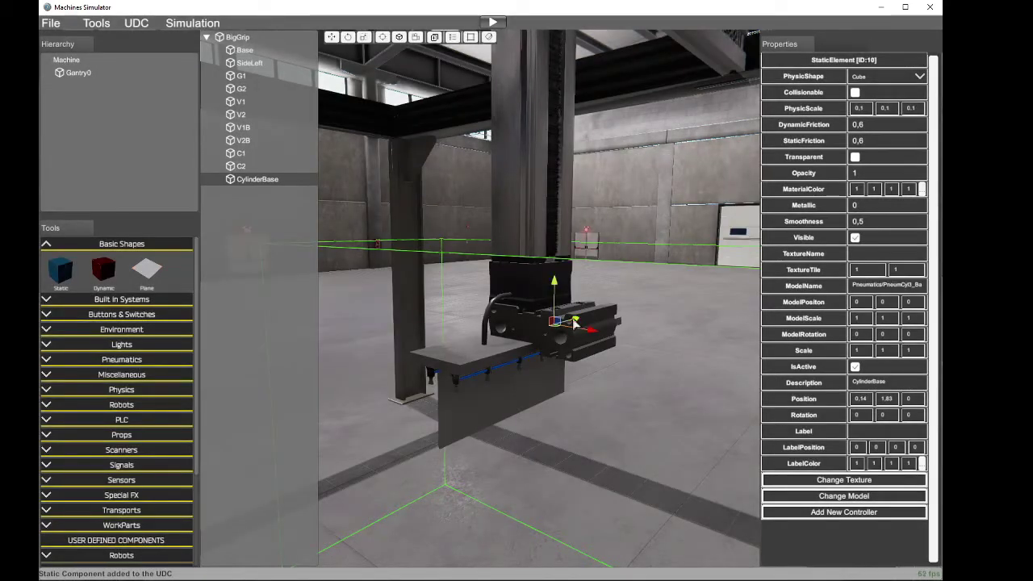
# Step: Shift CylinderBase along Z to -0,17 and rotate it 90° about Y
pyautogui.moveTo(574, 322); pyautogui.dragTo(587, 347)
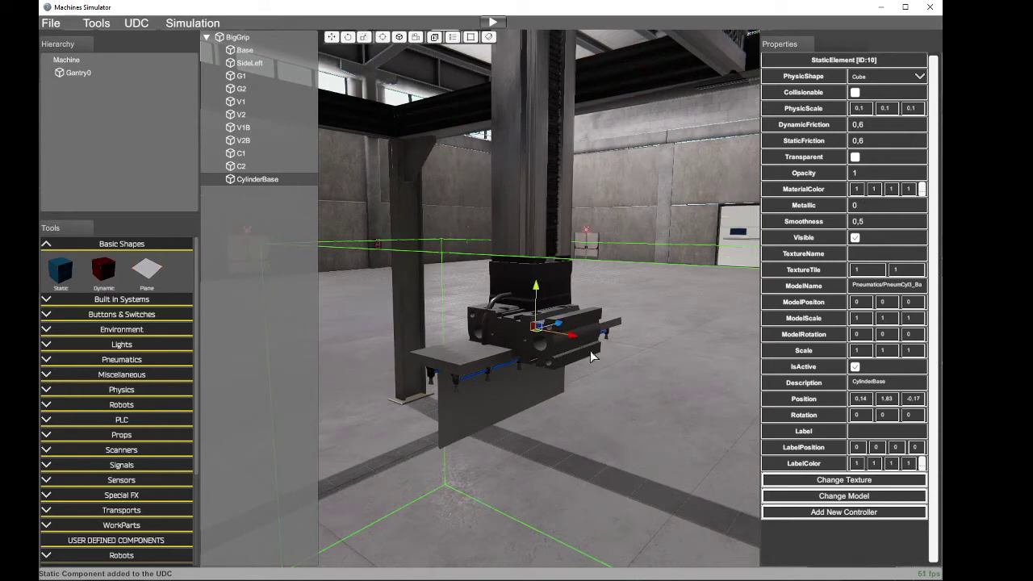
pyautogui.press('e')
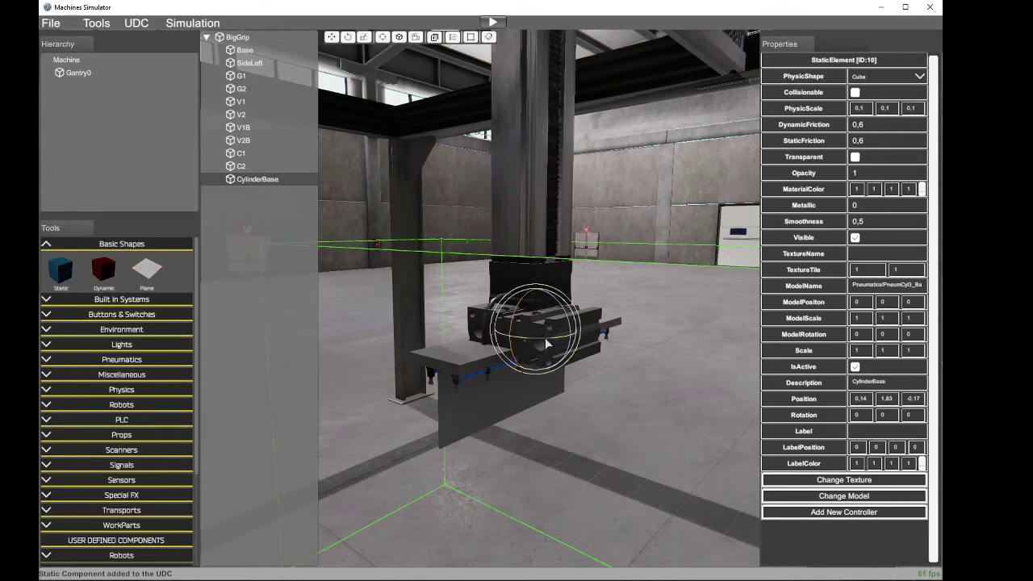
pyautogui.moveTo(544, 338); pyautogui.dragTo(441, 331)
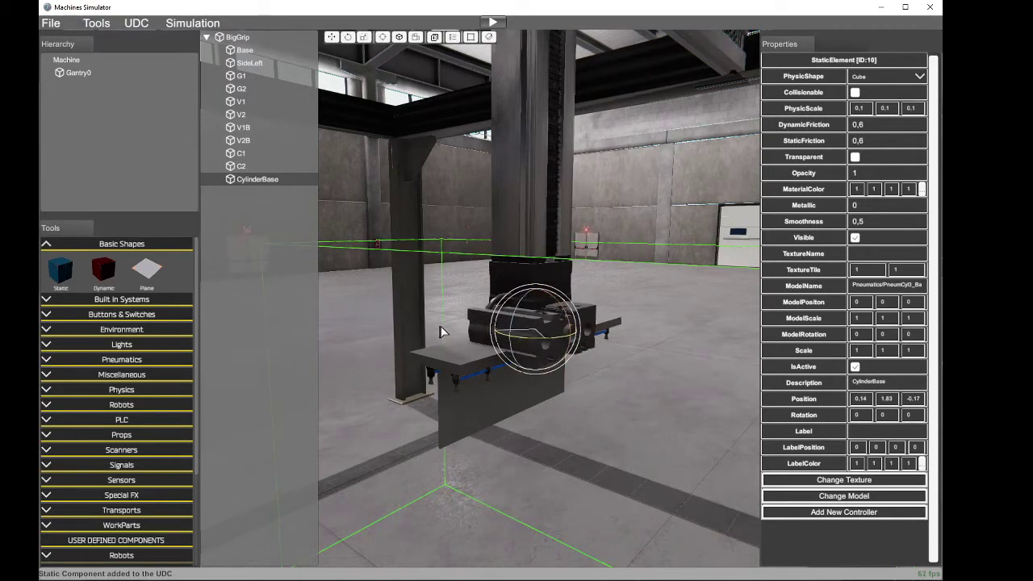
# Step: Move CylinderBase to Z -0,01 and X 0,03 so it sits centred below the gantry head
pyautogui.moveTo(600, 423); pyautogui.dragTo(339, 422, button='right')
pyautogui.press('w')
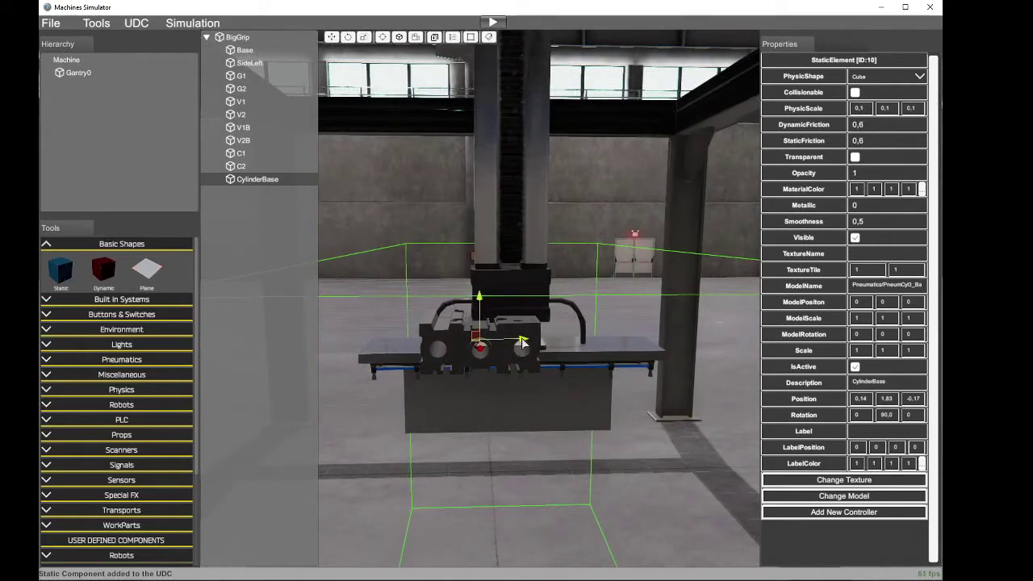
pyautogui.moveTo(522, 343); pyautogui.dragTo(555, 345)
pyautogui.moveTo(556, 370); pyautogui.dragTo(605, 315, button='right')
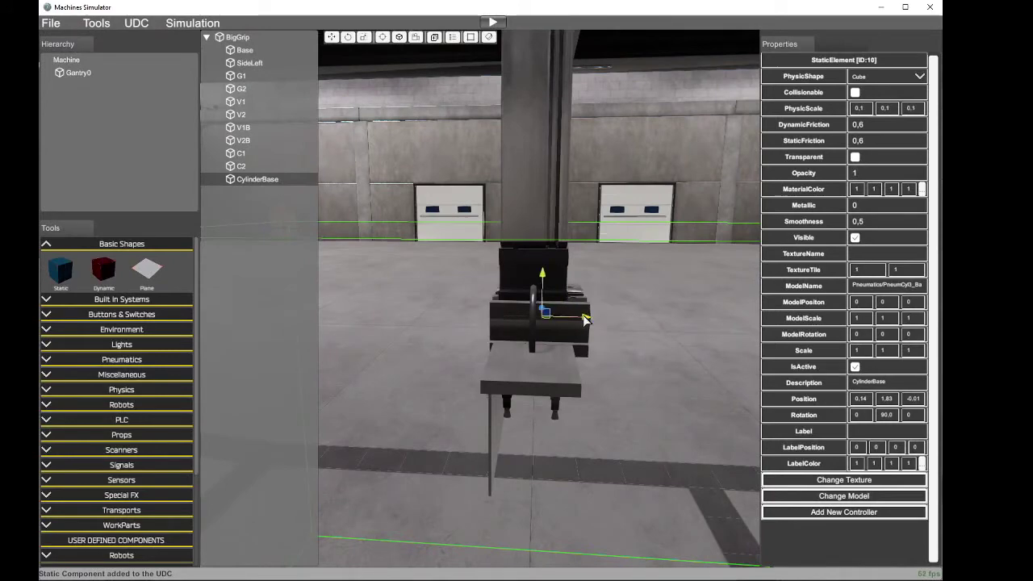
pyautogui.moveTo(583, 316); pyautogui.dragTo(579, 316)
pyautogui.moveTo(620, 327); pyautogui.dragTo(139, 377, button='right')
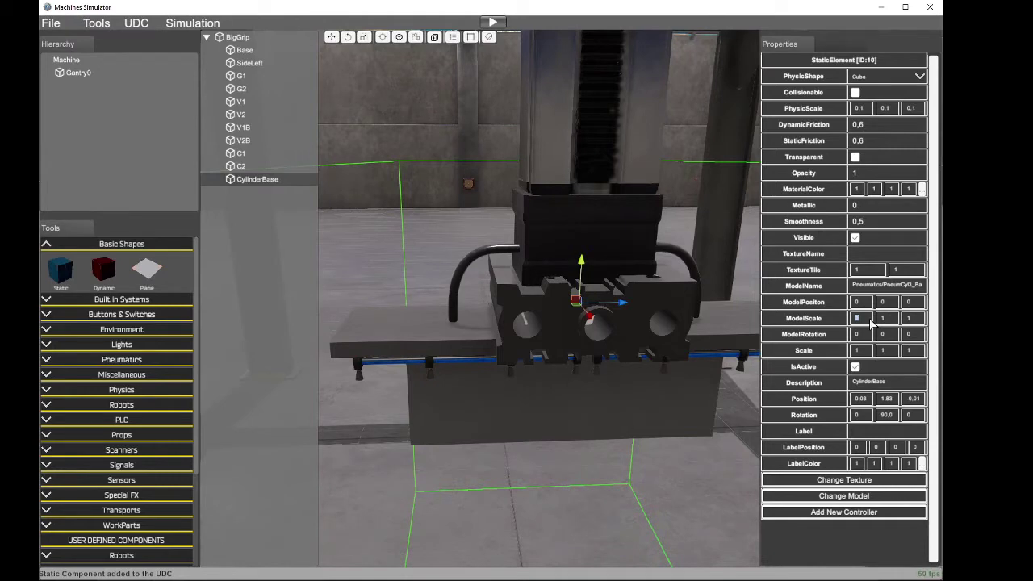
# Step: Set CylinderBase's model scale to 0,69 / 0,7 / 0,69 and raise the element to Y 1,85
pyautogui.write('0,69')
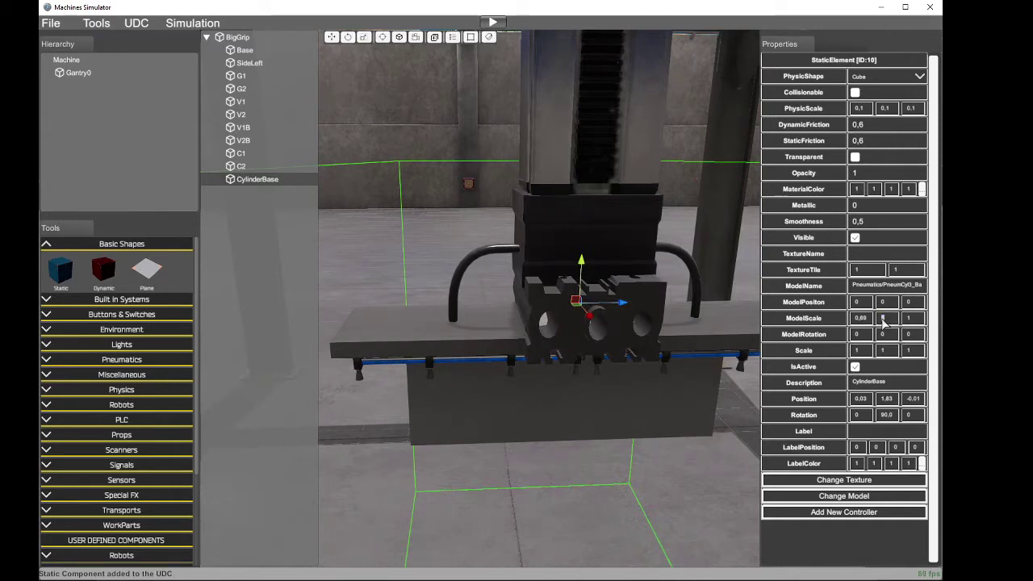
pyautogui.write('0,7')
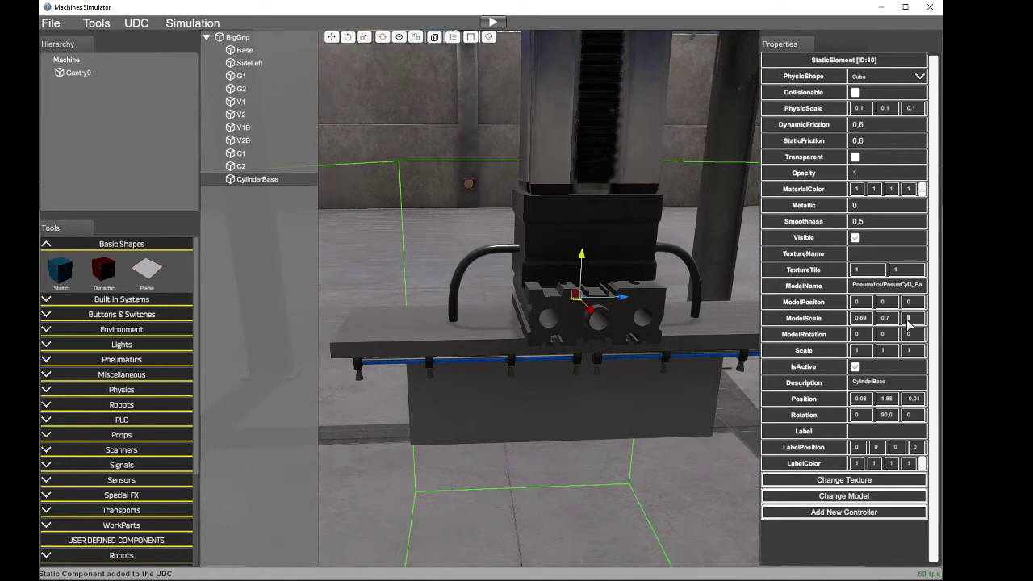
pyautogui.write('0')
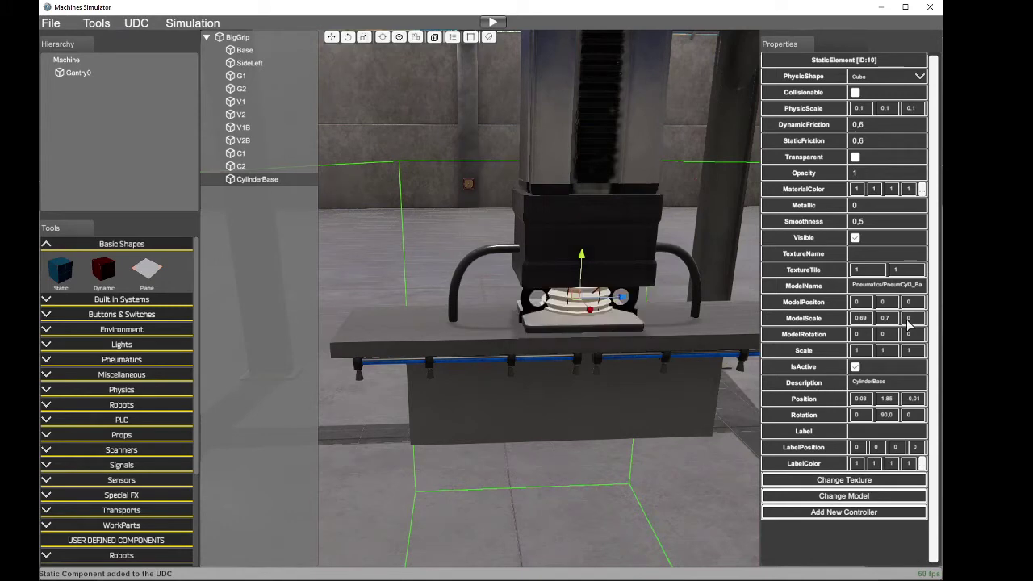
pyautogui.write(',89')
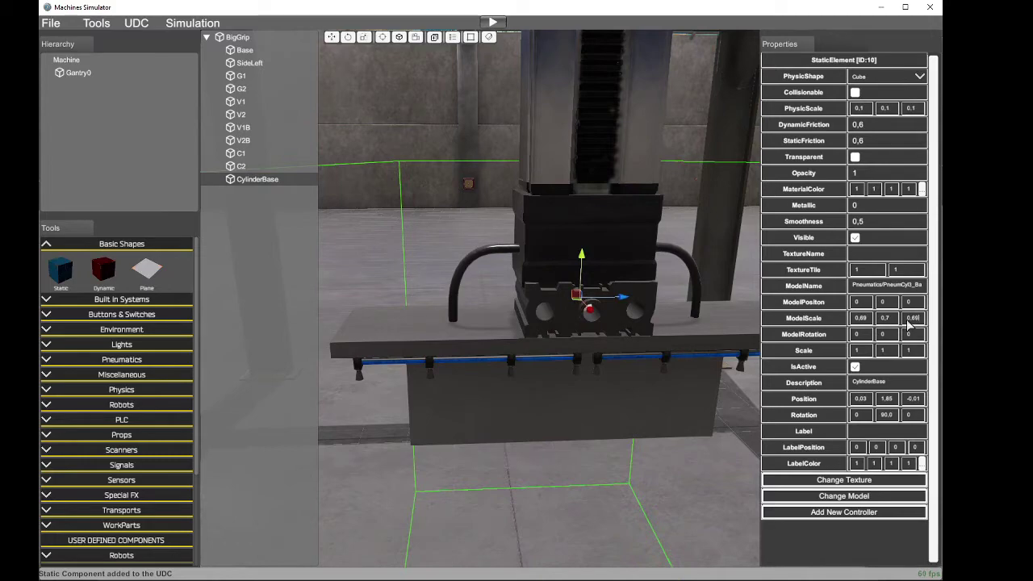
# Step: Centre CylinderBase on X at about 0 and lower it to Y 1,82 onto the gripper base
pyautogui.moveTo(604, 350); pyautogui.dragTo(529, 249, button='right')
pyautogui.scroll(3, 710, 333)
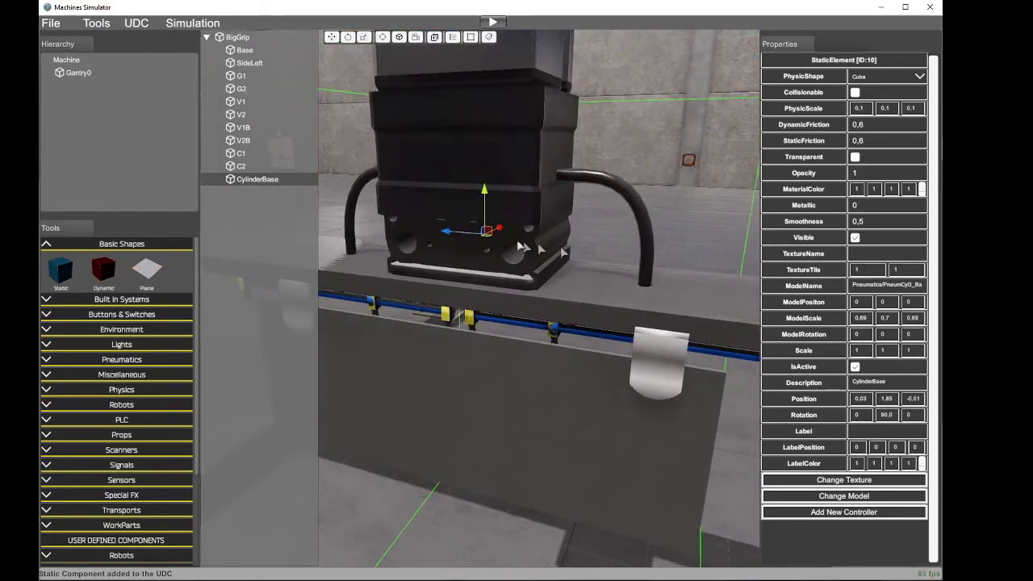
pyautogui.moveTo(499, 231); pyautogui.dragTo(484, 204)
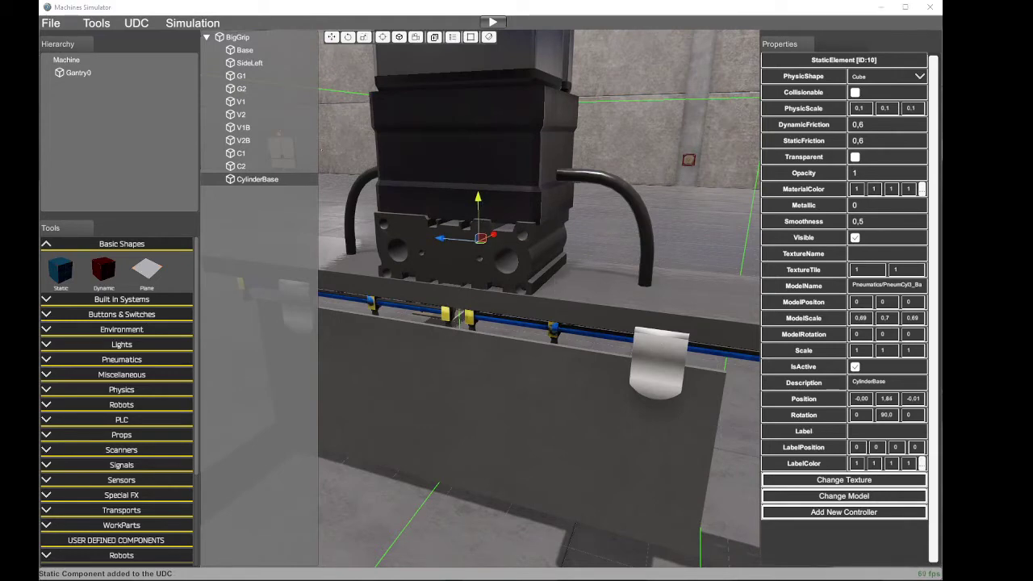
pyautogui.click(479, 201)
pyautogui.moveTo(478, 199); pyautogui.dragTo(480, 206)
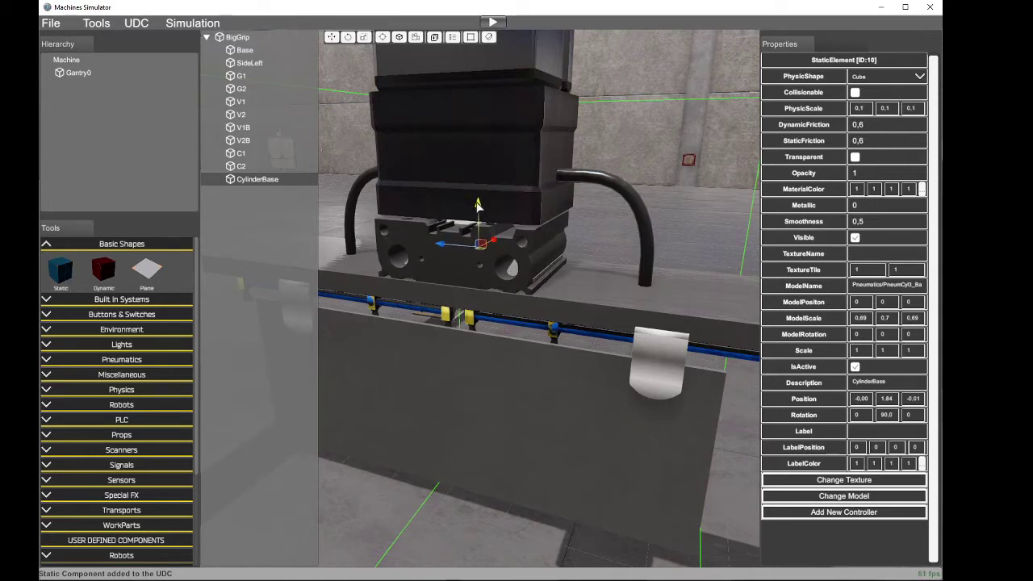
# Step: Examine from several sides how CylinderBase fits between the gantry head and the gripper base
pyautogui.moveTo(498, 260); pyautogui.dragTo(475, 266, button='right')
pyautogui.scroll(-3, 656, 244)
pyautogui.scroll(5, 648, 244)
pyautogui.scroll(-4, 646, 240)
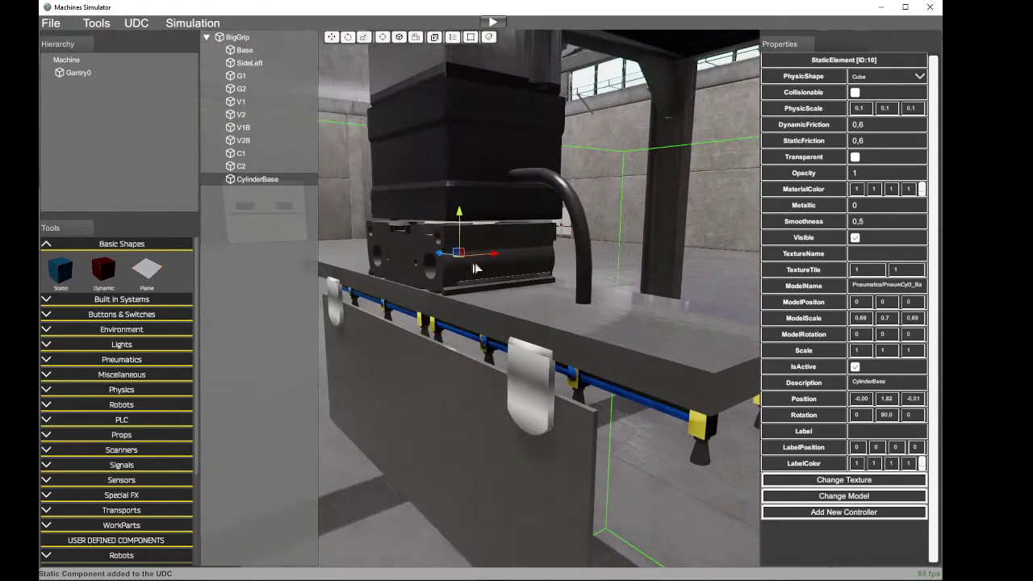
pyautogui.moveTo(569, 266); pyautogui.dragTo(201, 258, button='right')
pyautogui.scroll(-4, 467, 279)
pyautogui.moveTo(434, 265); pyautogui.dragTo(676, 336, button='right')
pyautogui.scroll(4, 501, 270)
pyautogui.scroll(-3, 534, 288)
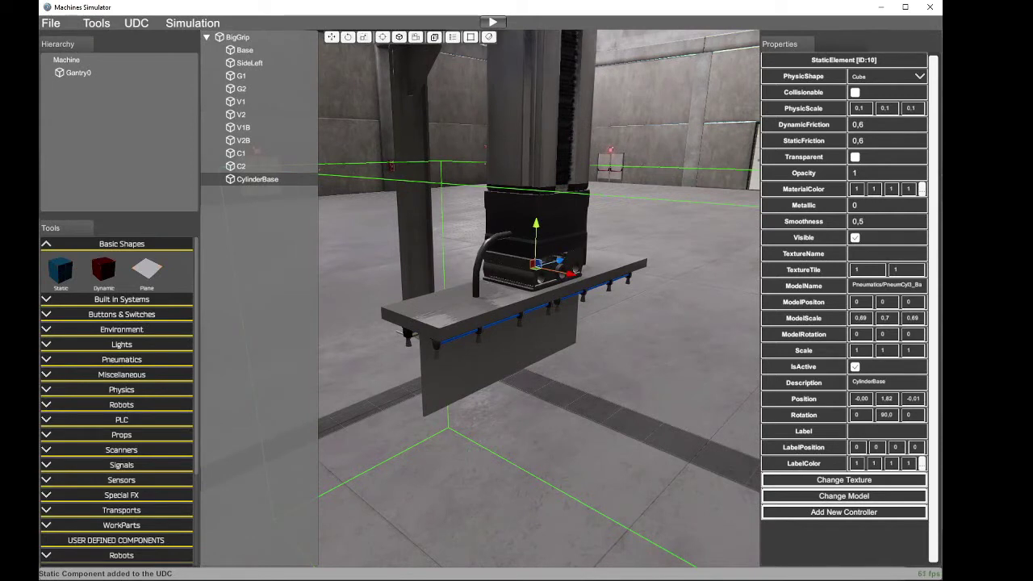
# Step: Set CylinderBase's material color to white (1, 1, 1)
pyautogui.click(922, 189)
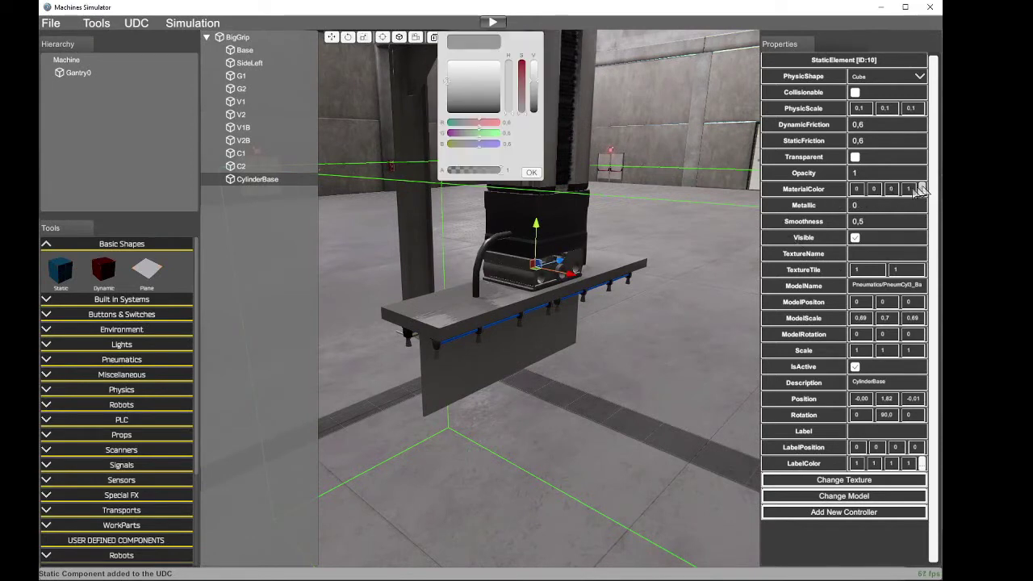
pyautogui.moveTo(535, 83); pyautogui.dragTo(541, 37)
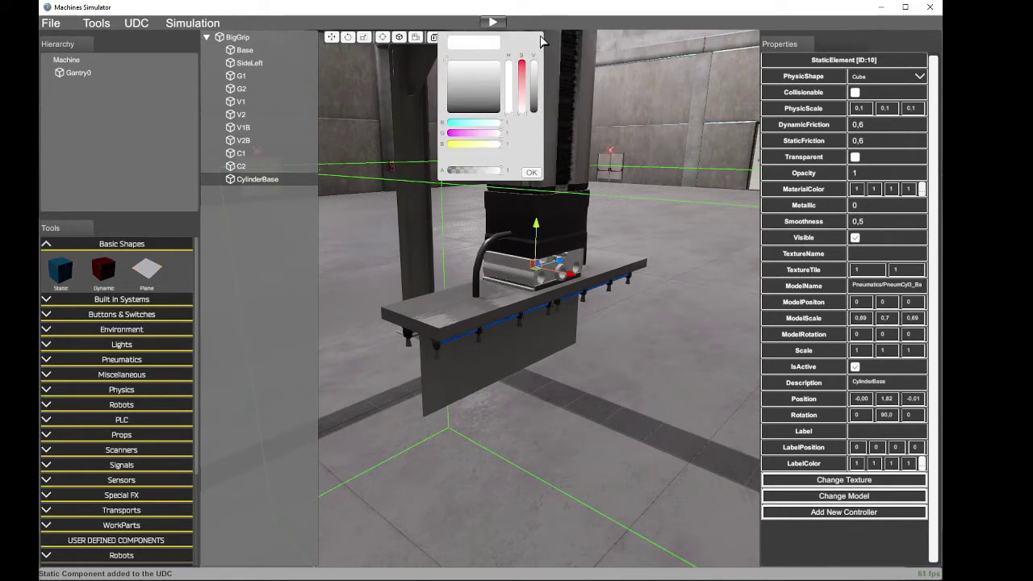
pyautogui.click(533, 173)
# Step: Nudge CylinderBase slightly along X to position 0,00 so it lines up with the gantry head
pyautogui.moveTo(629, 234); pyautogui.dragTo(543, 275, button='right')
pyautogui.press('d')
pyautogui.press('w')
pyautogui.press('s')
pyautogui.press('a')
pyautogui.press('s')
pyautogui.press('w')
pyautogui.moveTo(526, 292); pyautogui.dragTo(530, 293)
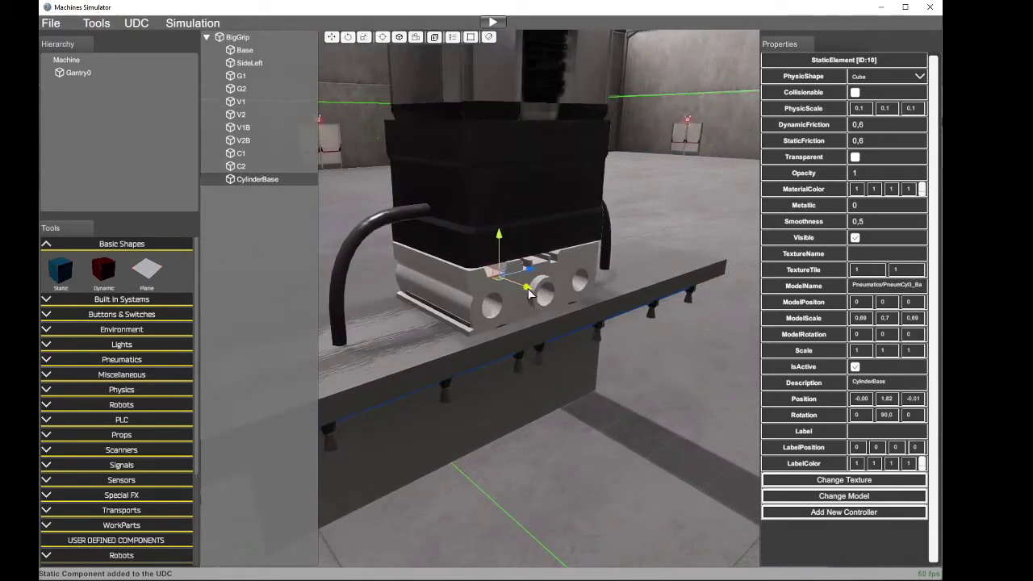
pyautogui.press('d')
pyautogui.moveTo(641, 336); pyautogui.dragTo(436, 324, button='right')
pyautogui.press('d')
pyautogui.moveTo(726, 324); pyautogui.dragTo(638, 326, button='right')
pyautogui.moveTo(537, 303); pyautogui.dragTo(540, 305)
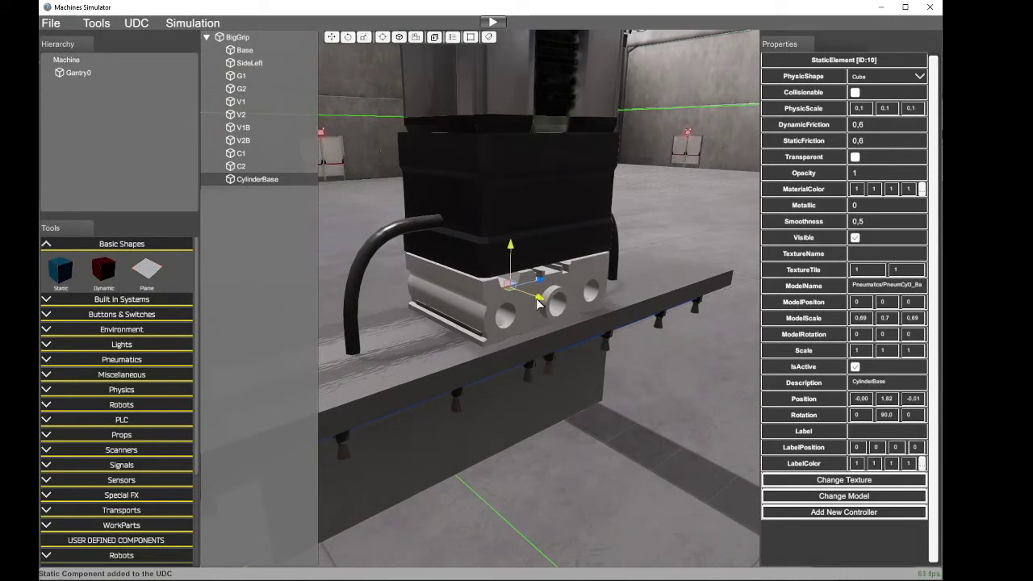
# Step: Inspect the gripper with its cylinder base, compare it with the LoaderGantry reference video, and return to Machines Simulator
pyautogui.press('a')
pyautogui.moveTo(557, 319)
pyautogui.mouseDown(button='right')
pyautogui.moveTo(807, 337)
pyautogui.moveTo(928, 329)
pyautogui.moveTo(545, 304)
pyautogui.mouseUp(button='right')
pyautogui.press('d')
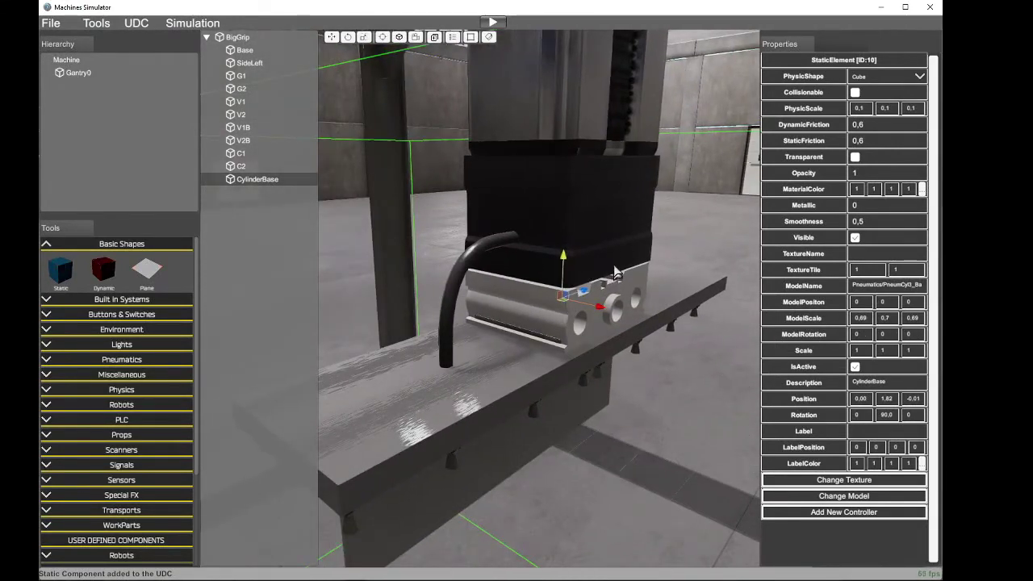
pyautogui.press('s')
pyautogui.moveTo(615, 264); pyautogui.dragTo(718, 291, button='right')
pyautogui.press('w')
pyautogui.press('s')
pyautogui.press('a')
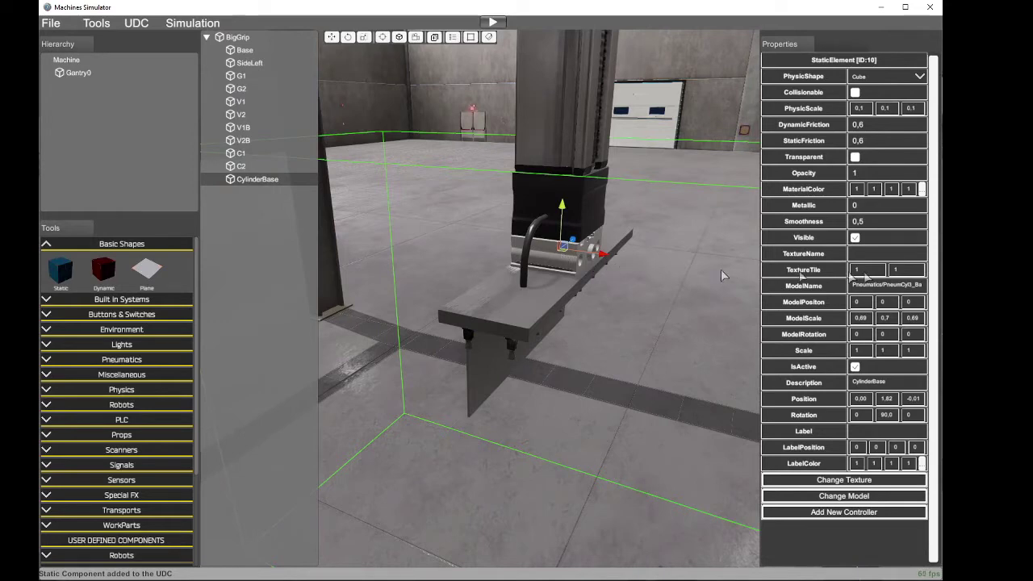
pyautogui.click(952, 265)
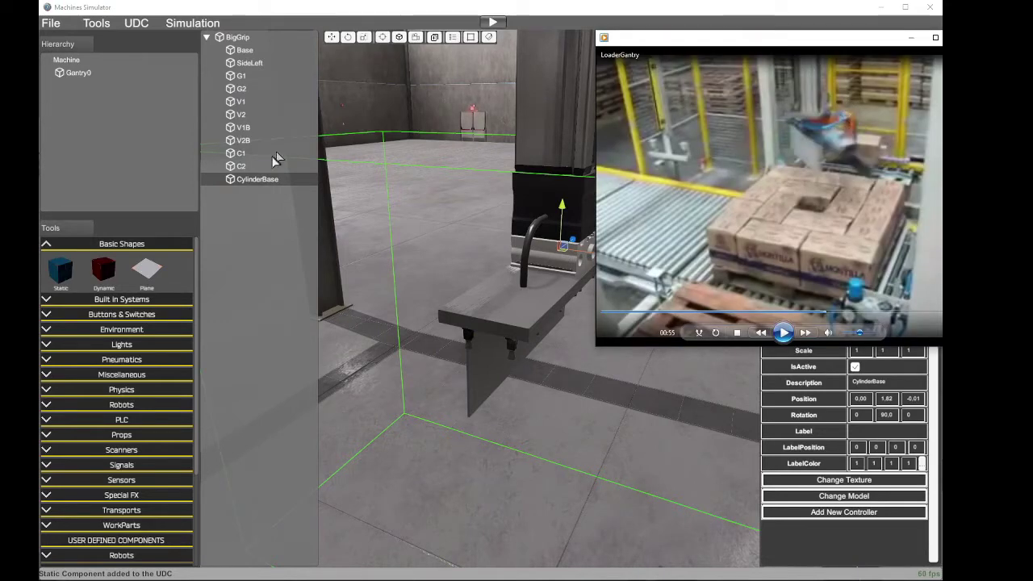
pyautogui.click(246, 181)
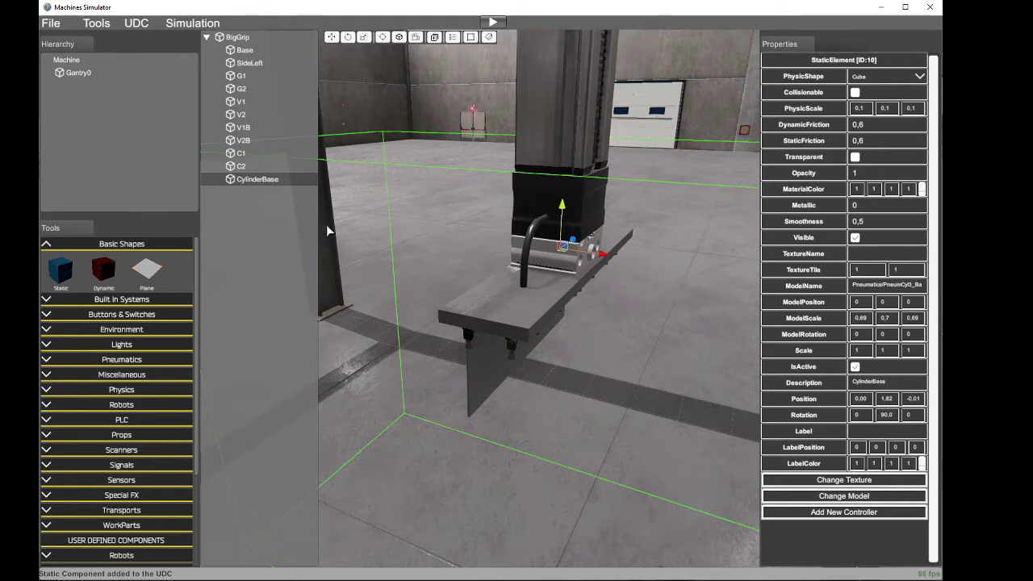
# Step: Add a static cube to BigGrip and name it Piston
pyautogui.click(63, 270)
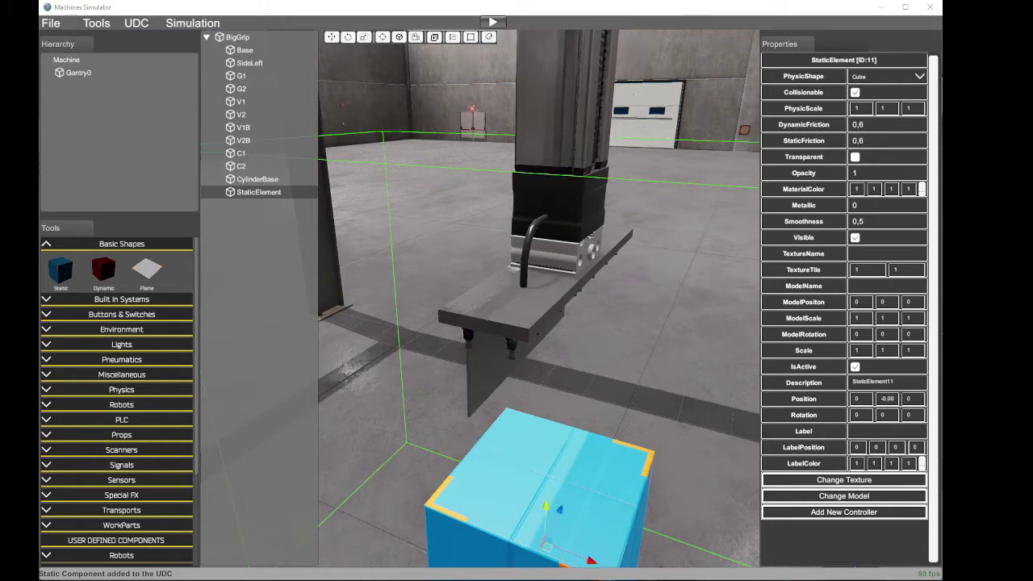
pyautogui.click(878, 386)
pyautogui.write('Piston')
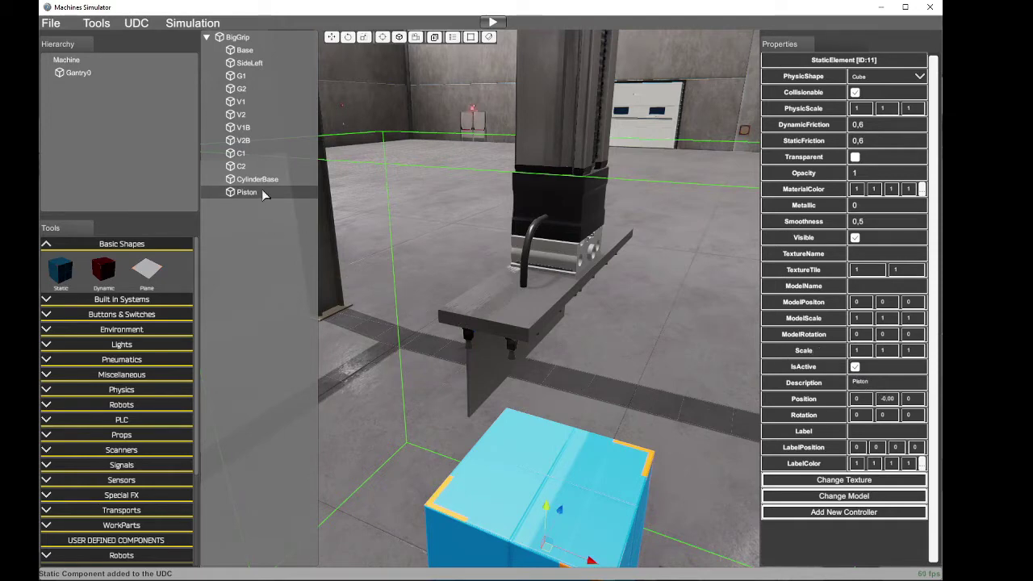
# Step: Raise Piston to Y 1,75 and give it the PneumCyl3_Piston model from the Pneumatics category
pyautogui.moveTo(549, 512); pyautogui.dragTo(603, 214)
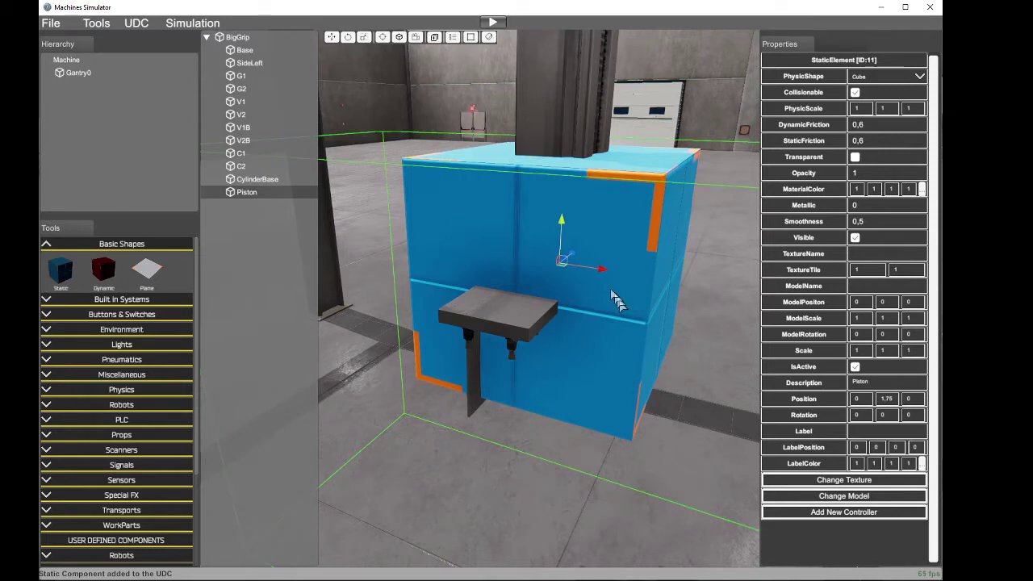
pyautogui.click(844, 496)
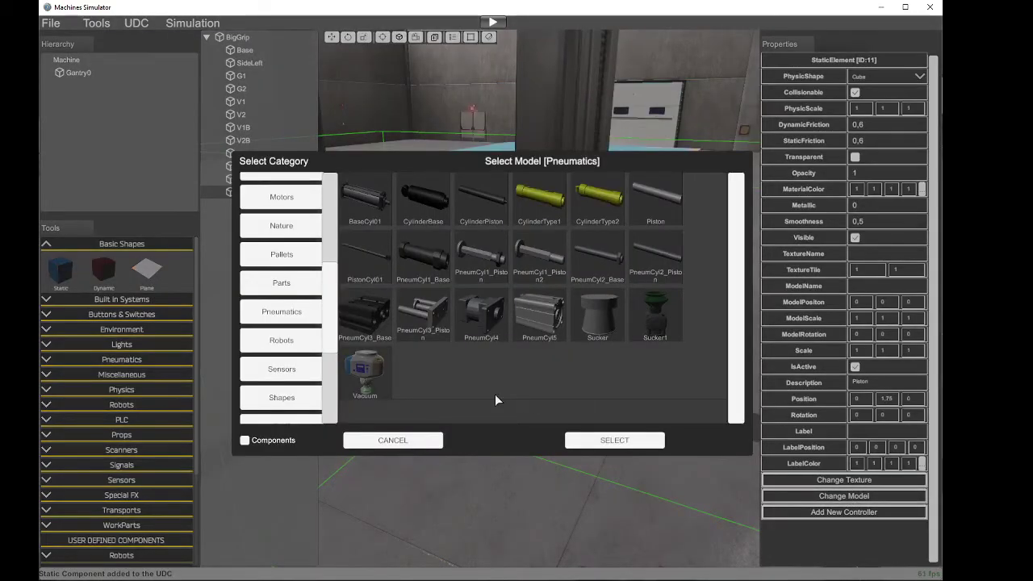
pyautogui.click(423, 318)
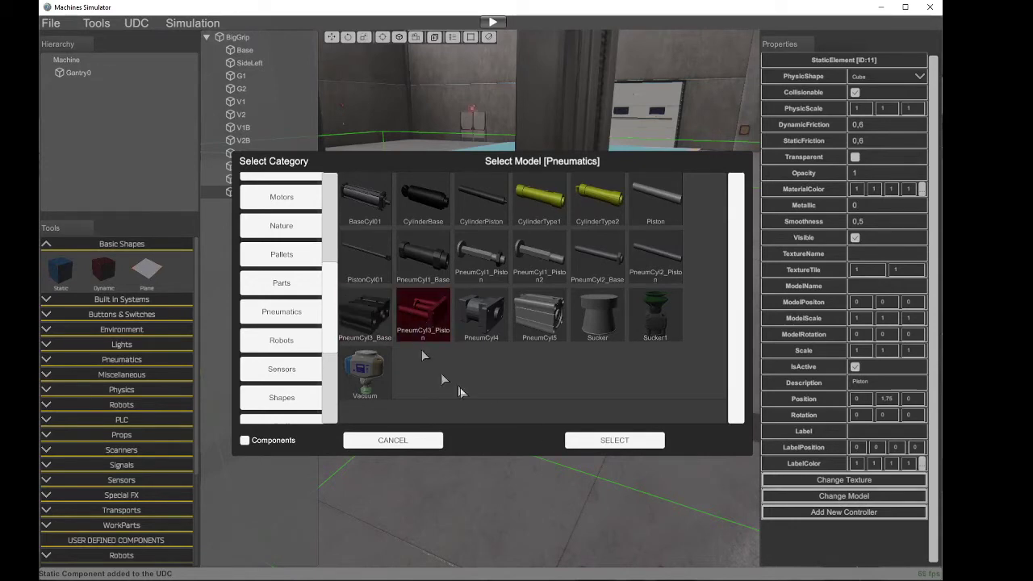
pyautogui.click(611, 440)
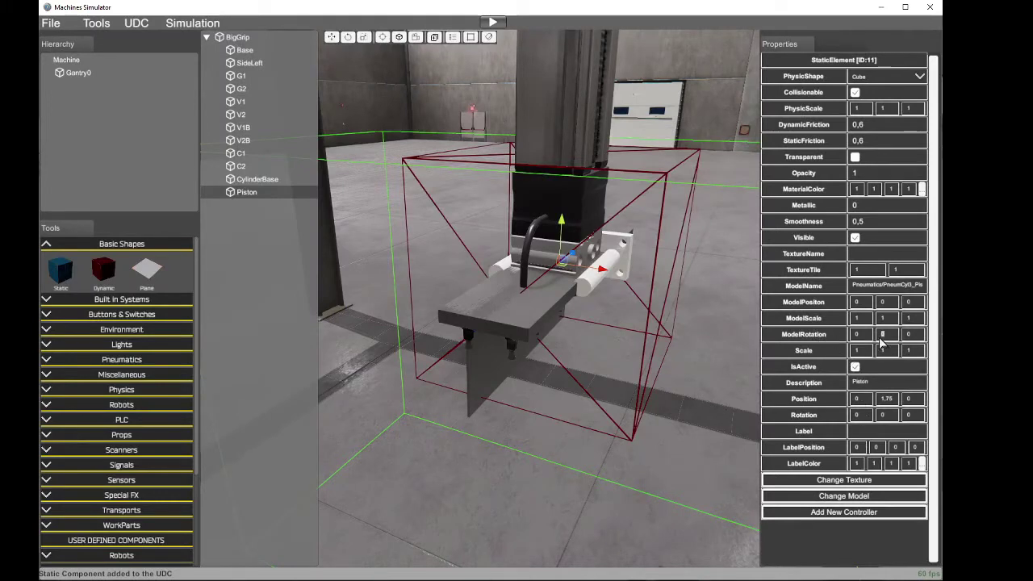
# Step: Rotate Piston's model 90 degrees about Y and move Piston to X 0,09 and Y 1,81 beside the cylinder base
pyautogui.write('90')
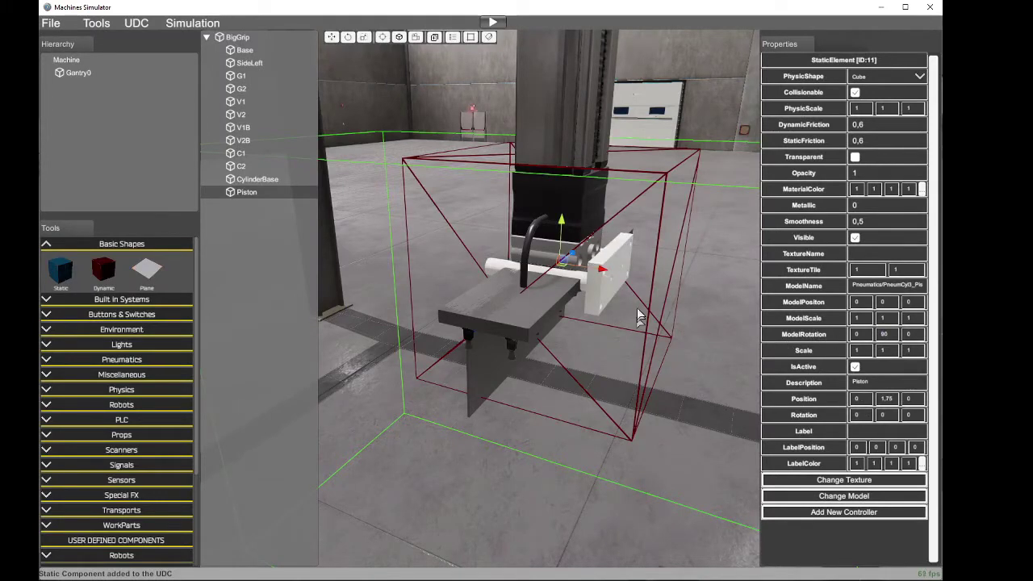
pyautogui.moveTo(604, 270); pyautogui.dragTo(626, 277)
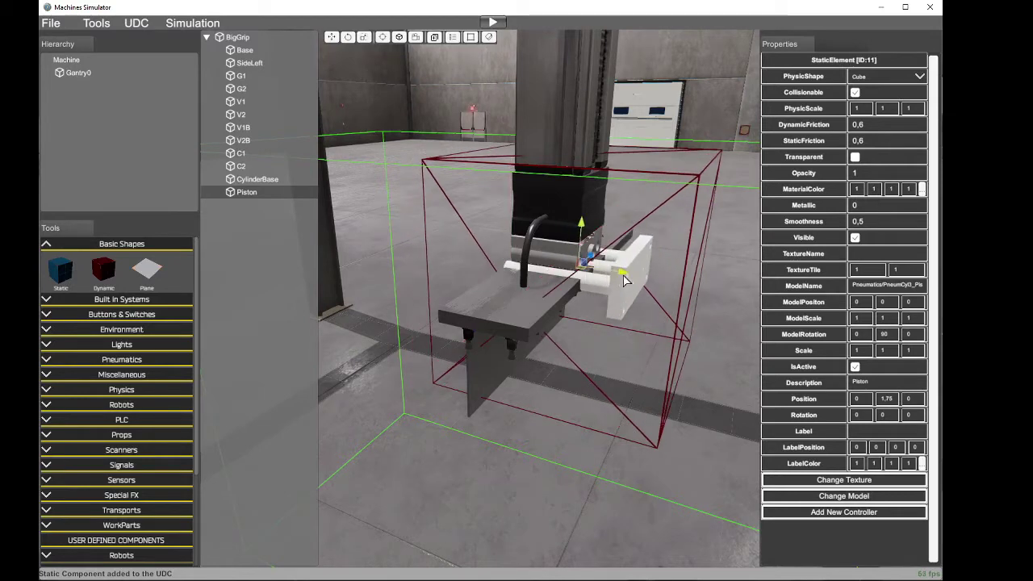
pyautogui.moveTo(584, 226)
pyautogui.mouseDown()
pyautogui.moveTo(583, 203)
pyautogui.moveTo(584, 213)
pyautogui.mouseUp()
# Step: Check CylinderBase's model scale and give Piston the same ModelScale of 0,69, 0,7 and 0,69
pyautogui.click(247, 180)
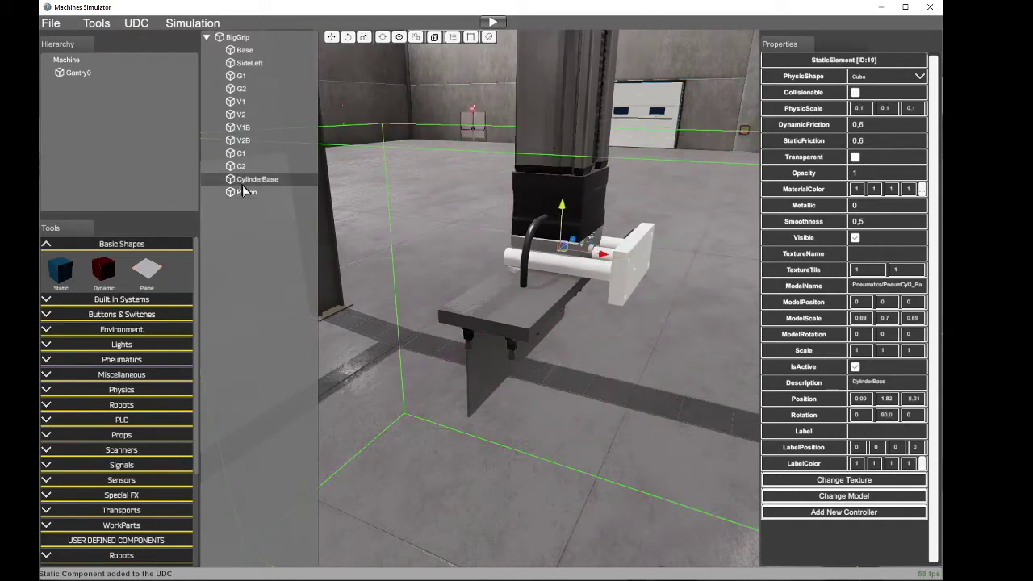
pyautogui.click(244, 193)
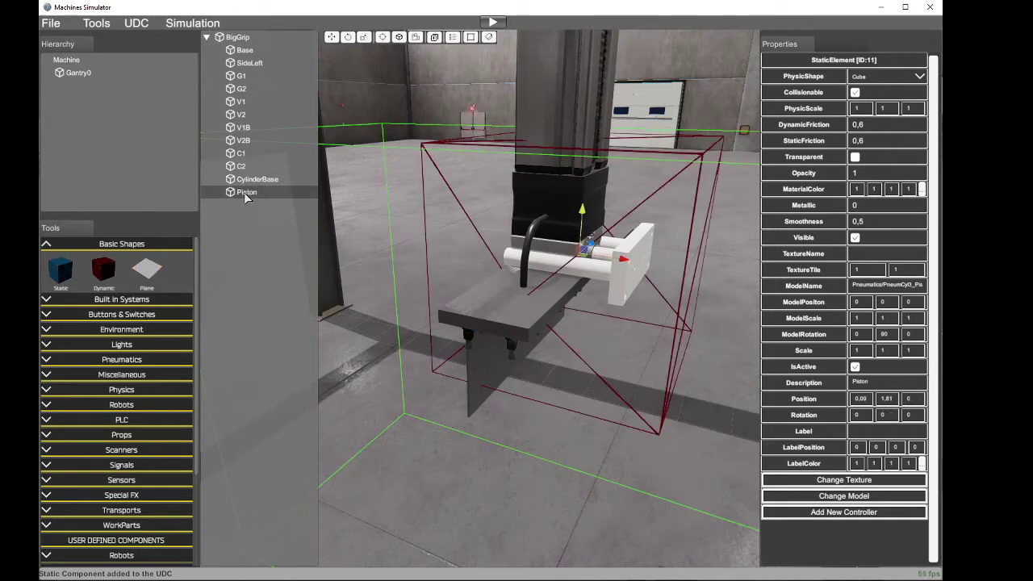
pyautogui.click(862, 323)
pyautogui.write('0,69')
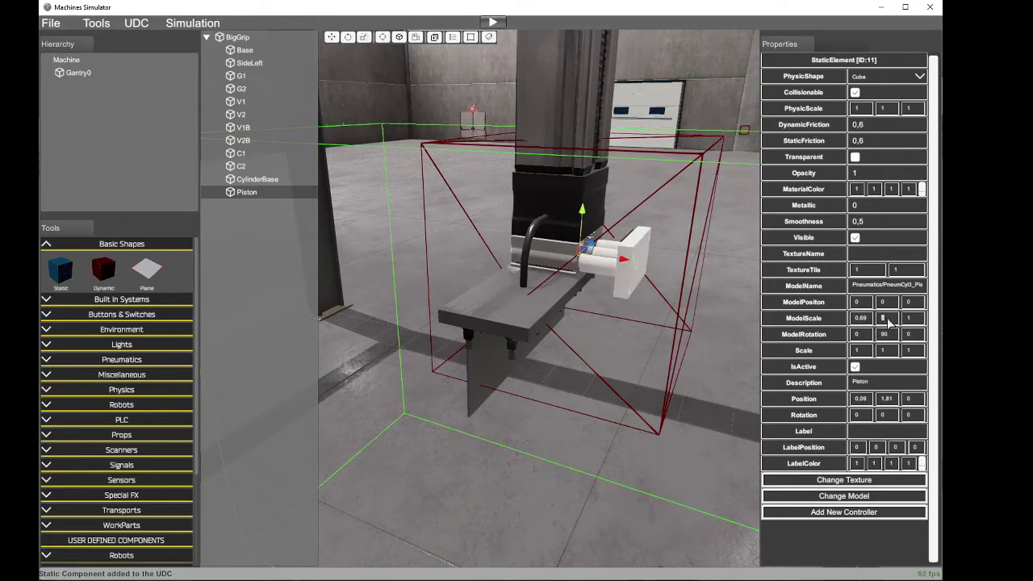
pyautogui.write('0,7')
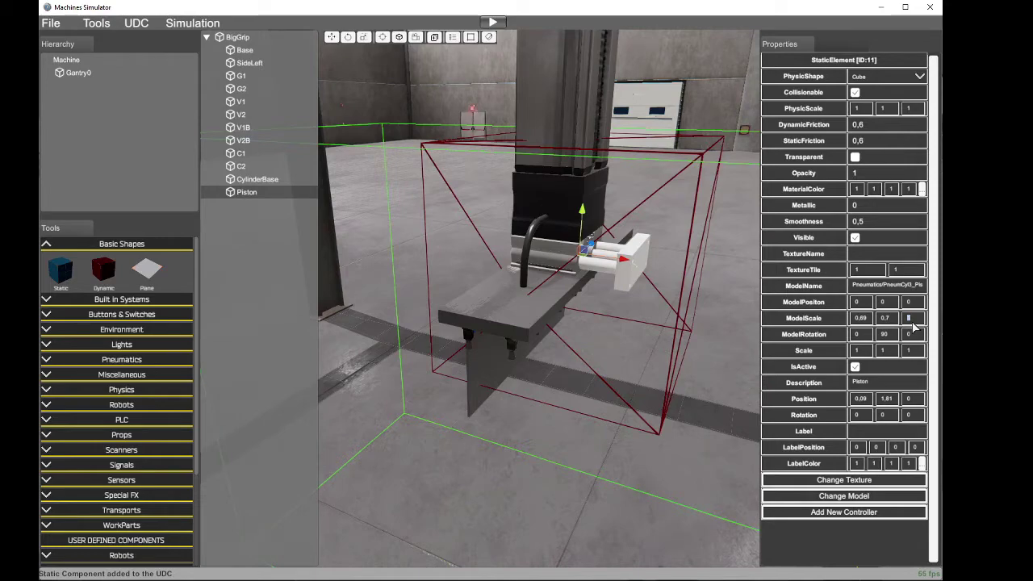
pyautogui.write('0,69')
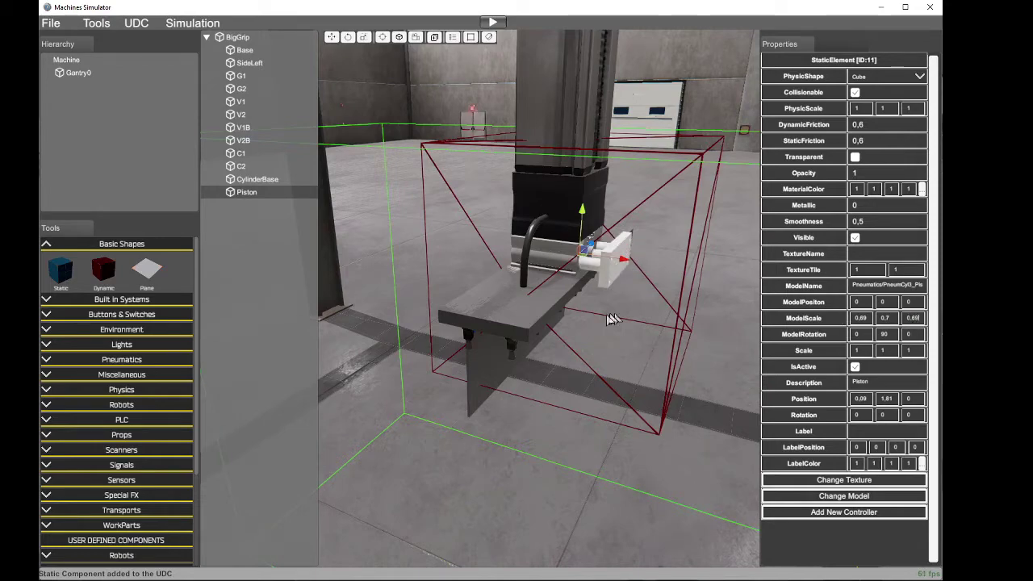
# Step: Try retracting Piston along X into the cylinder base to 0,04, and move it back out to X 0,09
pyautogui.scroll(8, 574, 306)
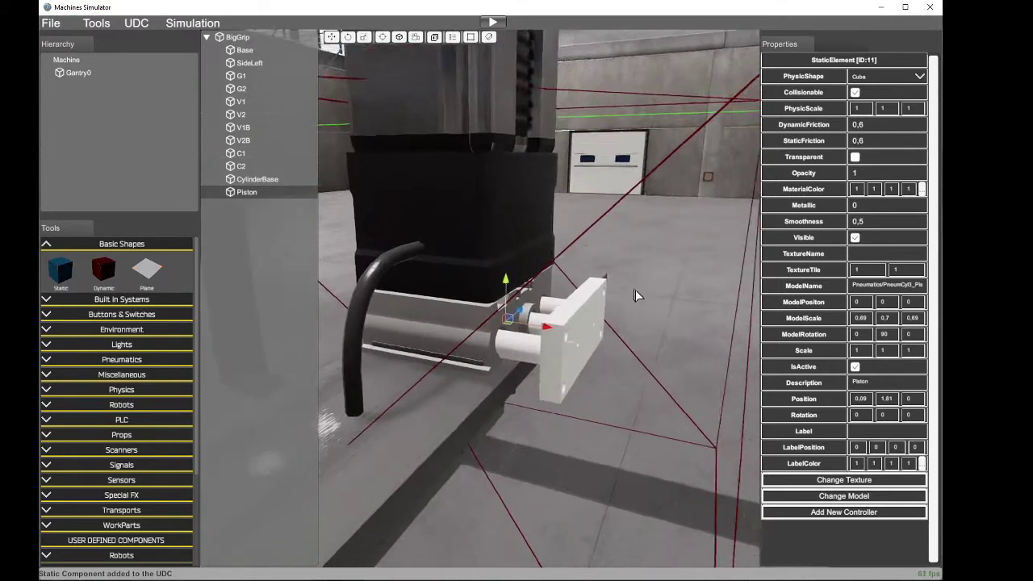
pyautogui.scroll(4, 639, 296)
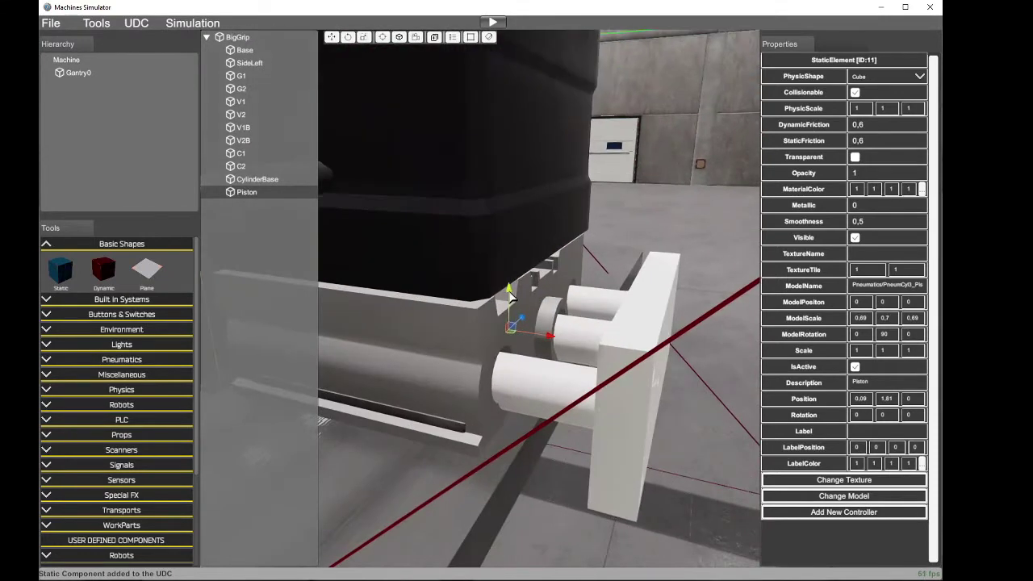
pyautogui.moveTo(510, 287); pyautogui.dragTo(509, 284)
pyautogui.moveTo(534, 352); pyautogui.dragTo(589, 364, button='right')
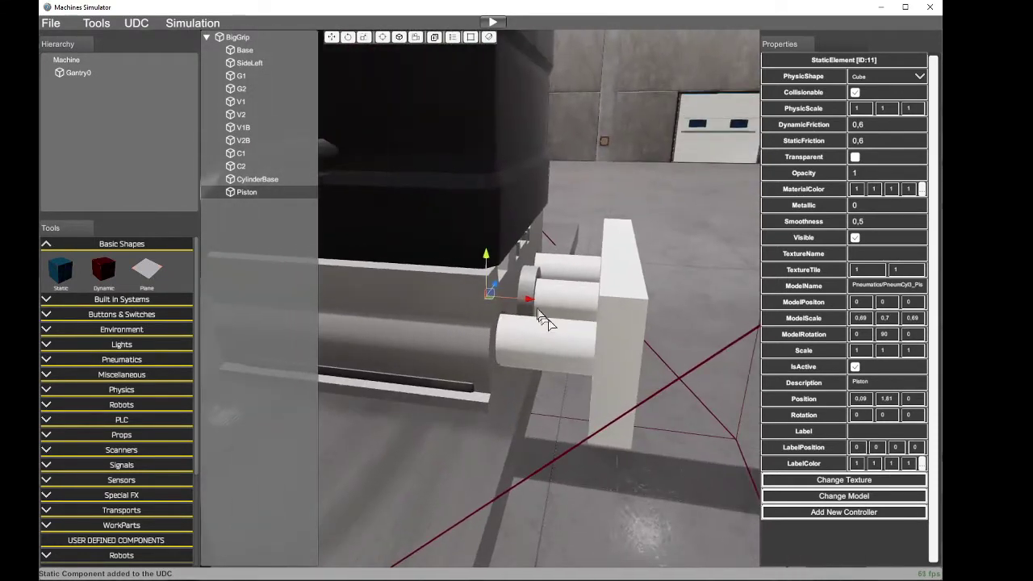
pyautogui.moveTo(528, 302); pyautogui.dragTo(492, 318)
pyautogui.scroll(-5, 539, 336)
pyautogui.moveTo(538, 335); pyautogui.dragTo(506, 325, button='right')
pyautogui.scroll(3, 507, 325)
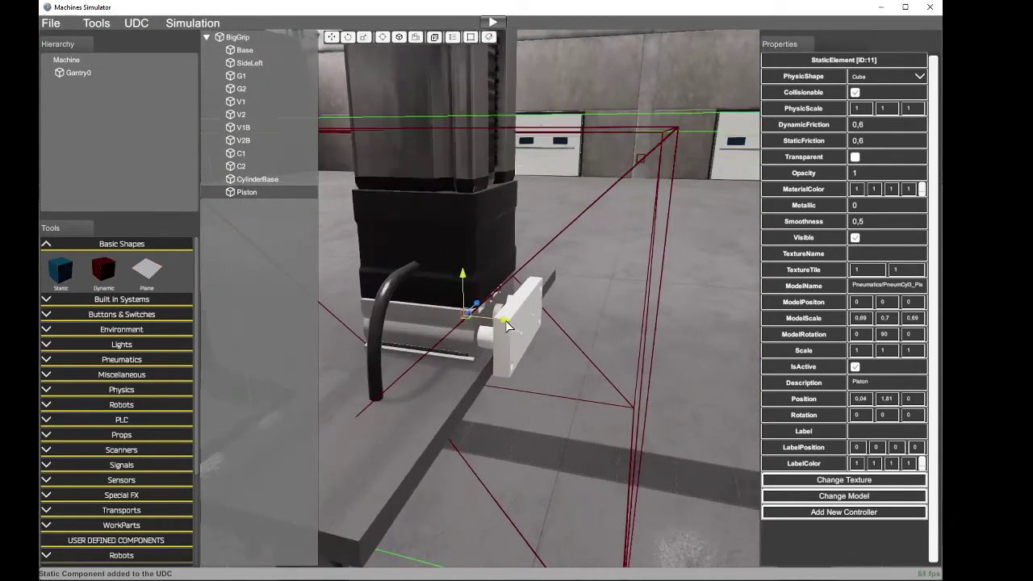
pyautogui.moveTo(506, 323)
pyautogui.mouseDown()
pyautogui.moveTo(536, 329)
pyautogui.moveTo(518, 334)
pyautogui.moveTo(547, 329)
pyautogui.moveTo(502, 335)
pyautogui.moveTo(545, 332)
pyautogui.moveTo(524, 329)
pyautogui.mouseUp()
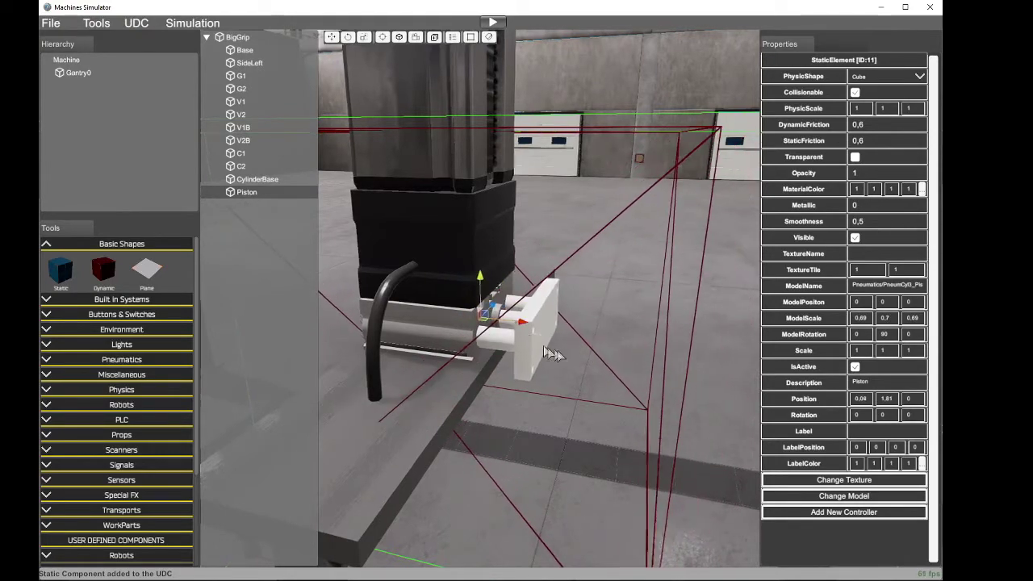
# Step: Raise Piston slightly to Y 1,82 so its rods line up with the cylinder base
pyautogui.moveTo(552, 355); pyautogui.dragTo(445, 317, button='right')
pyautogui.scroll(2, 566, 345)
pyautogui.scroll(4, 445, 317)
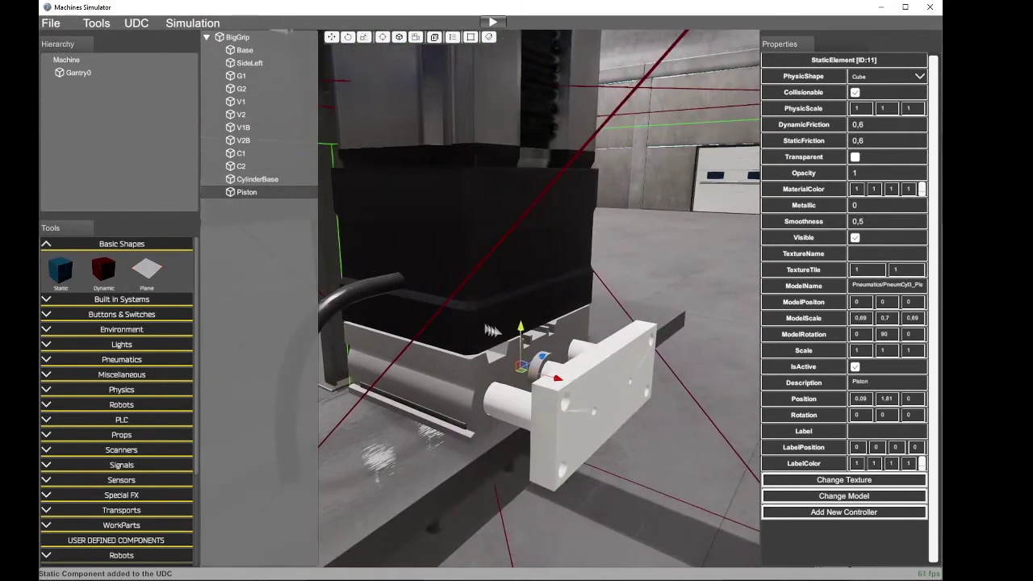
pyautogui.moveTo(521, 328); pyautogui.dragTo(521, 327)
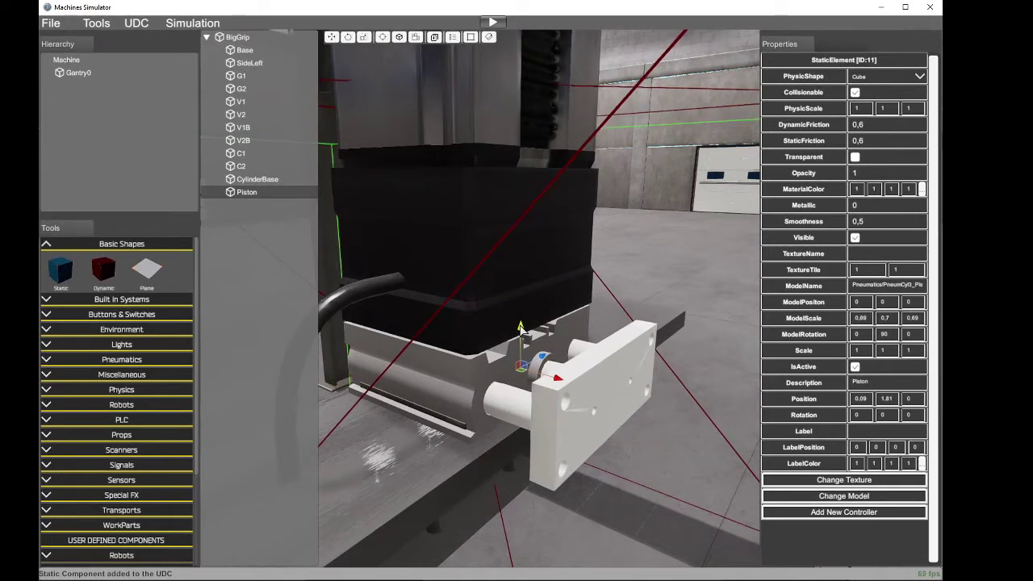
pyautogui.scroll(-3, 568, 348)
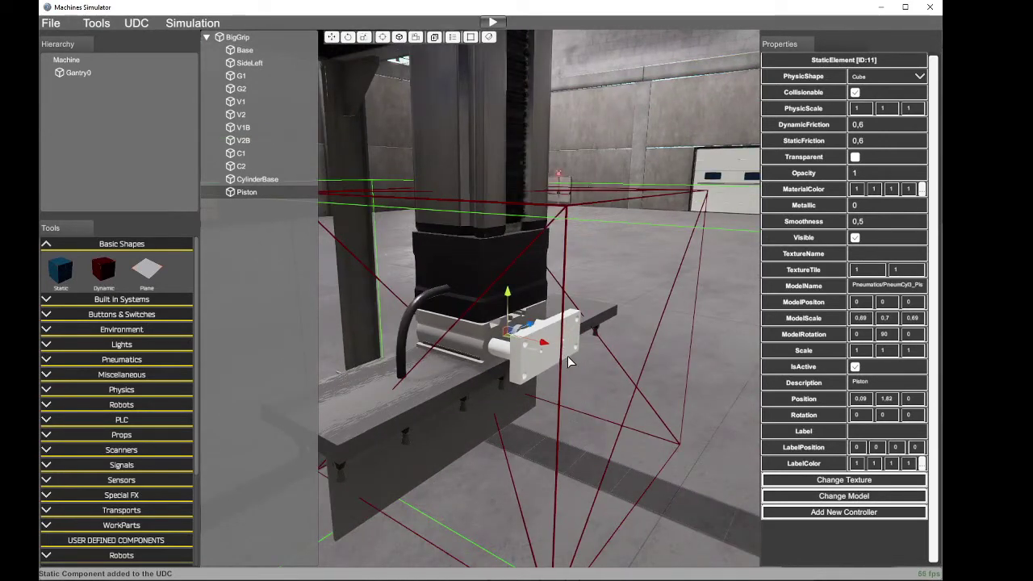
pyautogui.scroll(-5, 639, 342)
pyautogui.scroll(1, 660, 350)
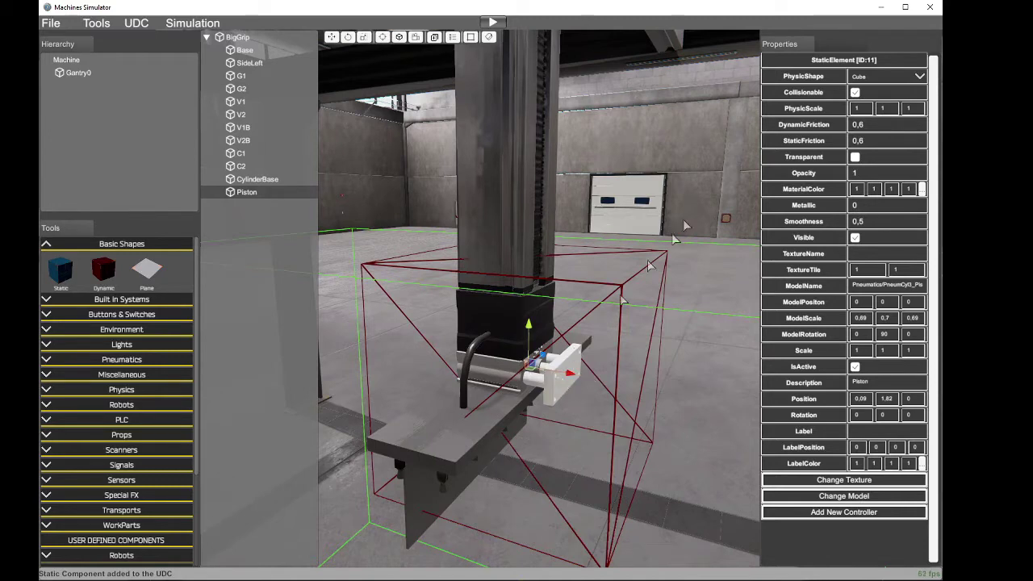
# Step: Make Piston non-collisionable and set its PhysicScale to 0,1 on all three axes
pyautogui.click(859, 108)
pyautogui.write('0,1')
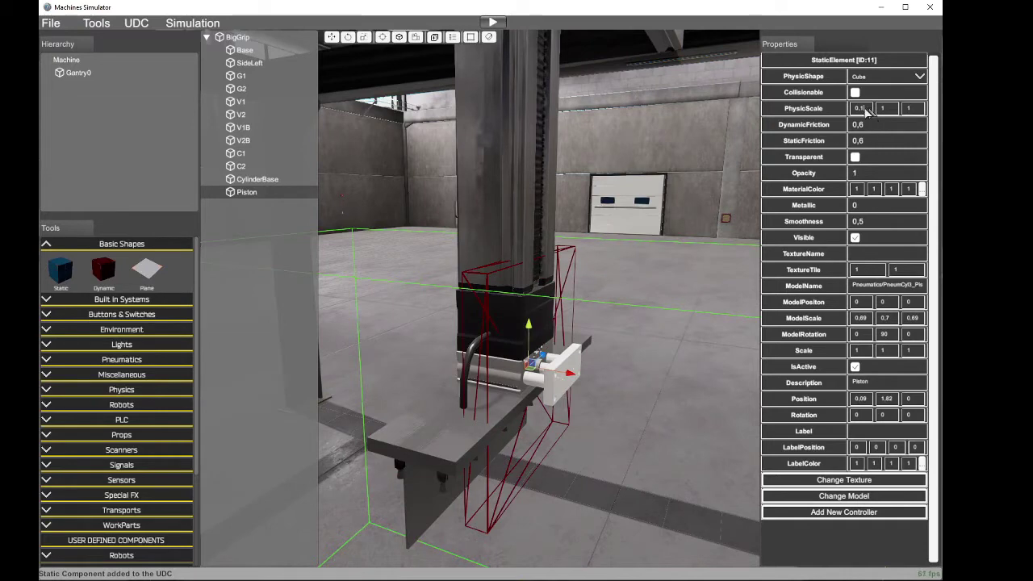
pyautogui.moveTo(865, 109); pyautogui.dragTo(847, 111)
pyautogui.hotkey('ctrl', 'c')
pyautogui.doubleClick(885, 110)
pyautogui.hotkey('ctrl', 'v')
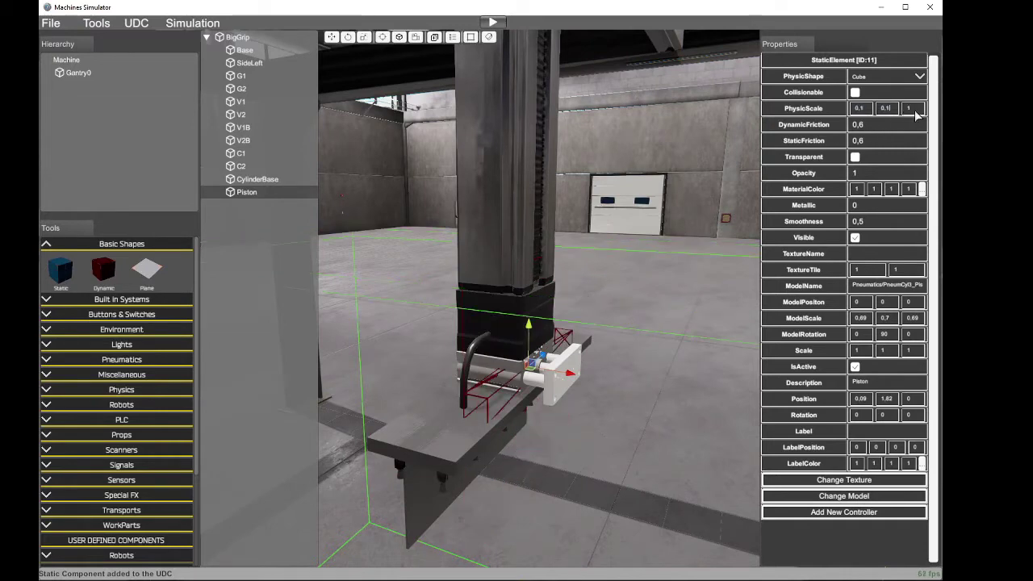
pyautogui.doubleClick(913, 111)
pyautogui.hotkey('ctrl', 'v')
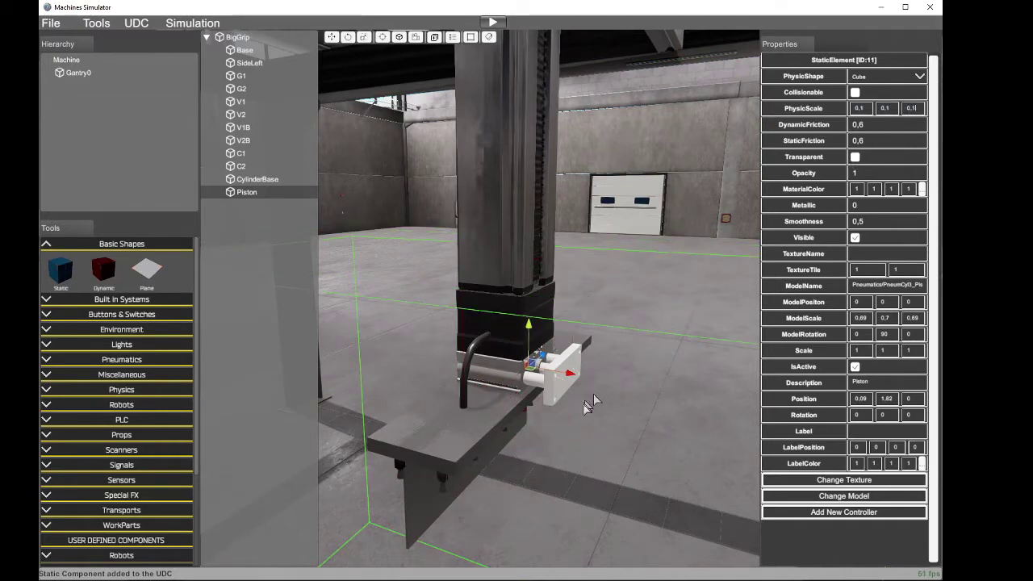
pyautogui.scroll(-3, 585, 420)
pyautogui.moveTo(588, 404); pyautogui.dragTo(672, 424, button='right')
pyautogui.scroll(4, 585, 420)
pyautogui.scroll(-3, 672, 425)
pyautogui.scroll(5, 676, 425)
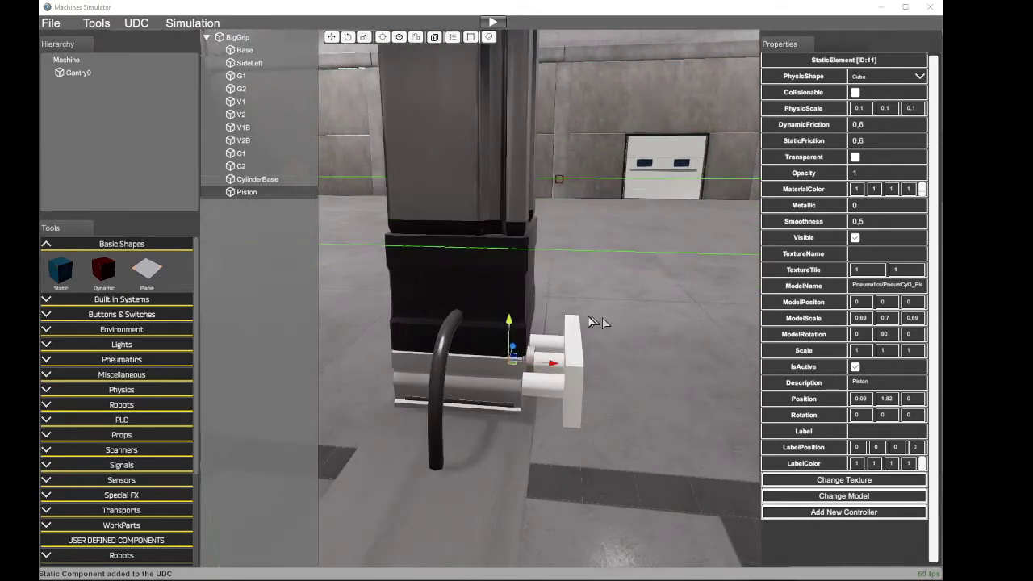
# Step: Switch to the LoaderGantry reference video and examine around 00:51–00:57 how the gripper holds and places the boxes
pyautogui.moveTo(593, 320); pyautogui.dragTo(466, 368, button='right')
pyautogui.scroll(-2, 467, 367)
pyautogui.scroll(-1, 467, 367)
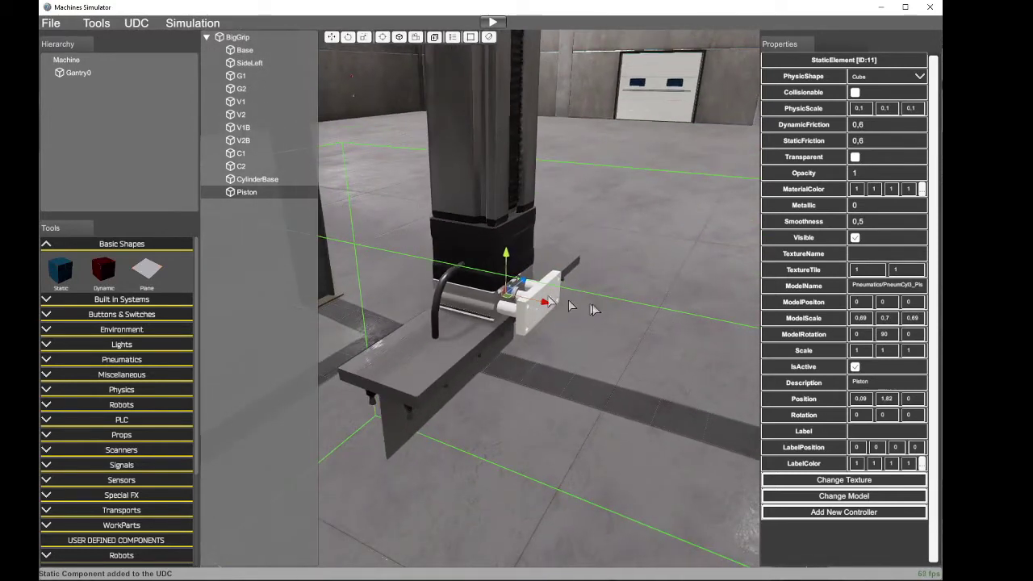
pyautogui.hotkey('alt', 'Tab')
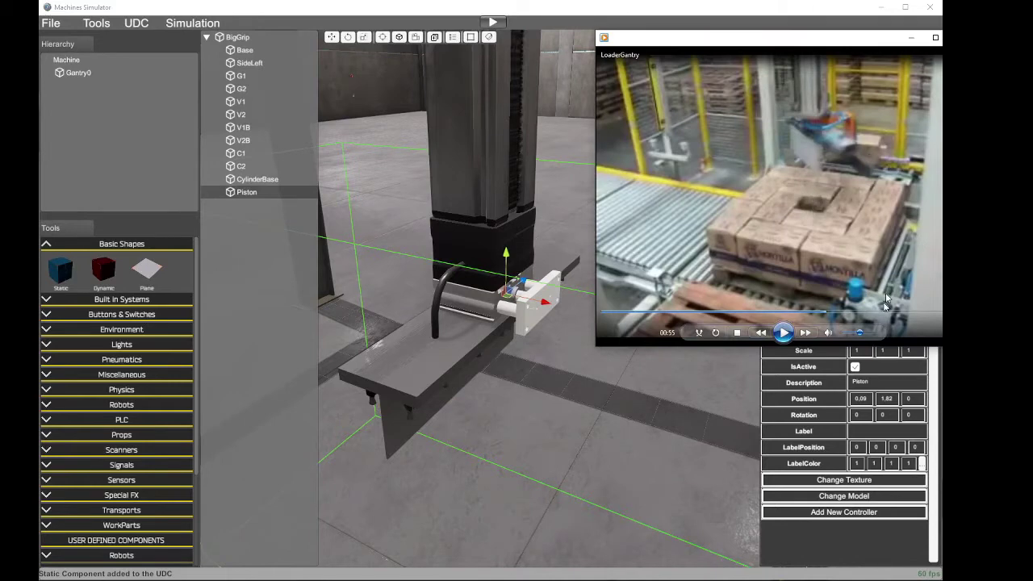
pyautogui.click(788, 337)
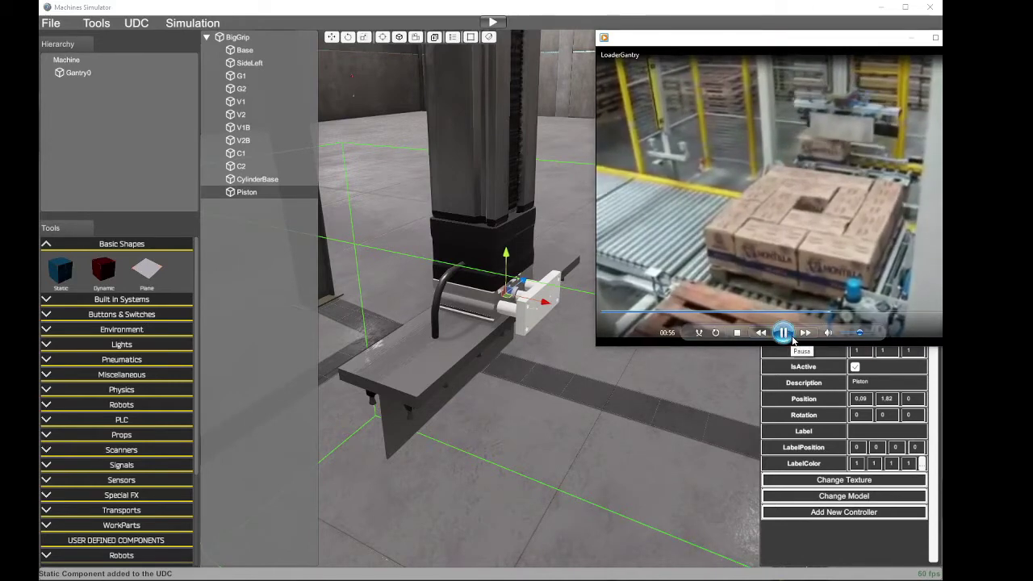
pyautogui.click(788, 337)
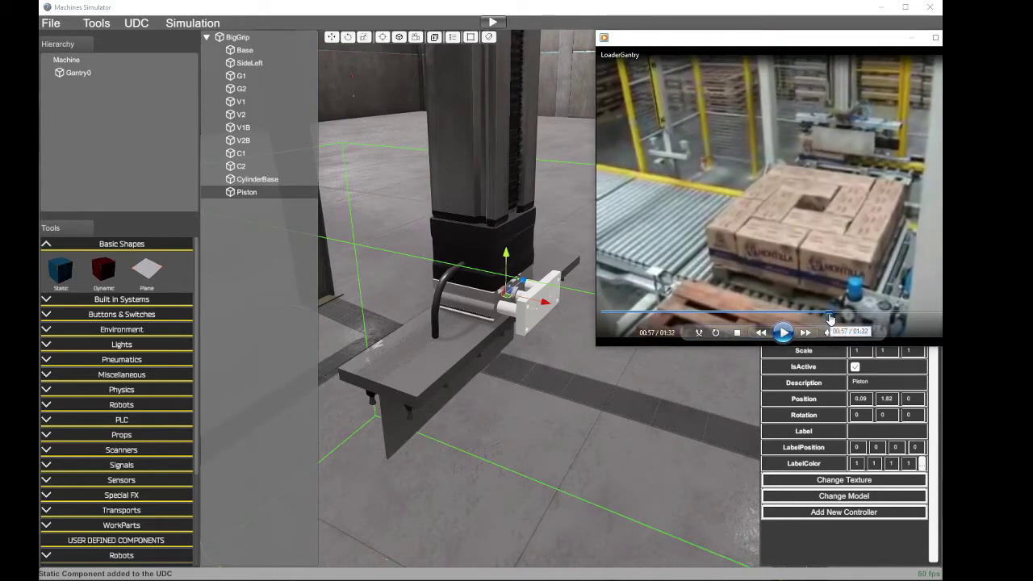
pyautogui.click(782, 334)
pyautogui.click(781, 337)
pyautogui.click(805, 312)
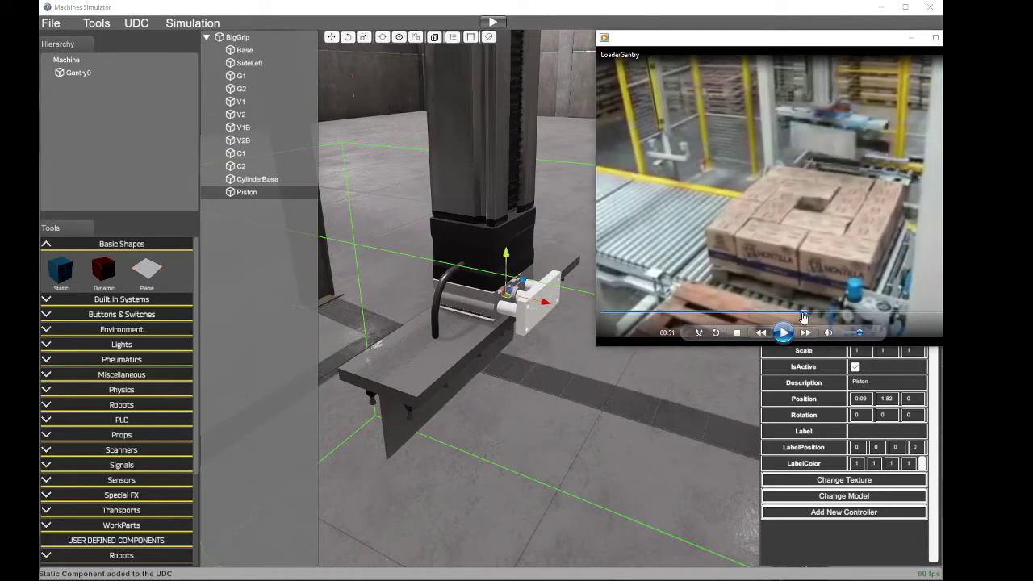
pyautogui.click(783, 332)
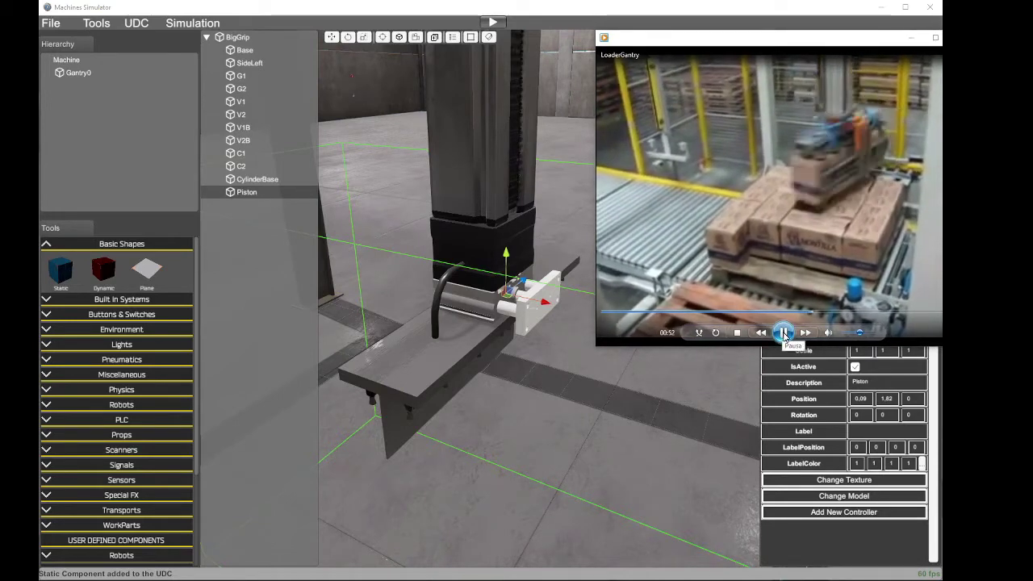
pyautogui.click(784, 334)
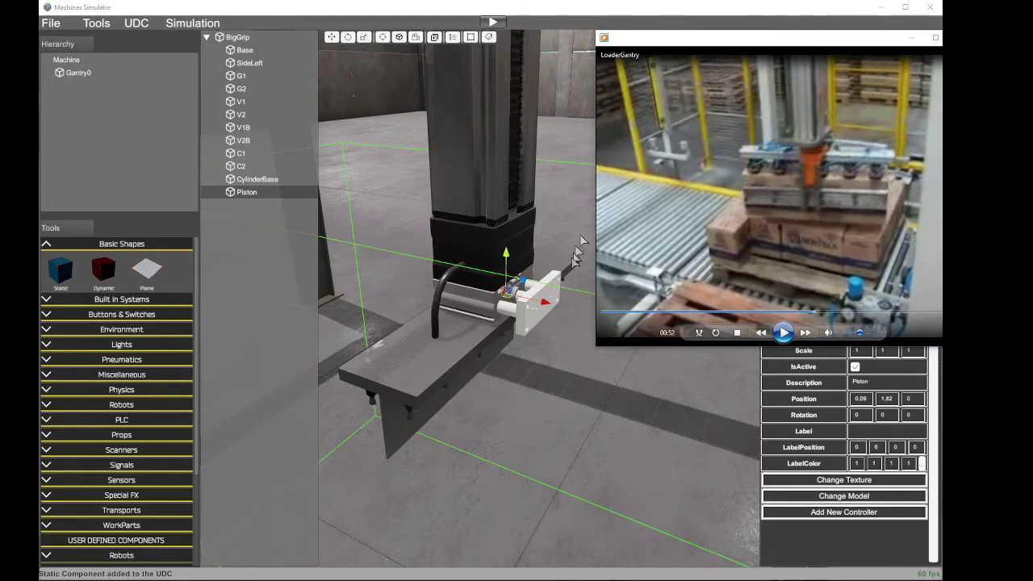
# Step: Return to Machines Simulator, add a static cube to the BigGrip component and set its description to Arm
pyautogui.click(249, 197)
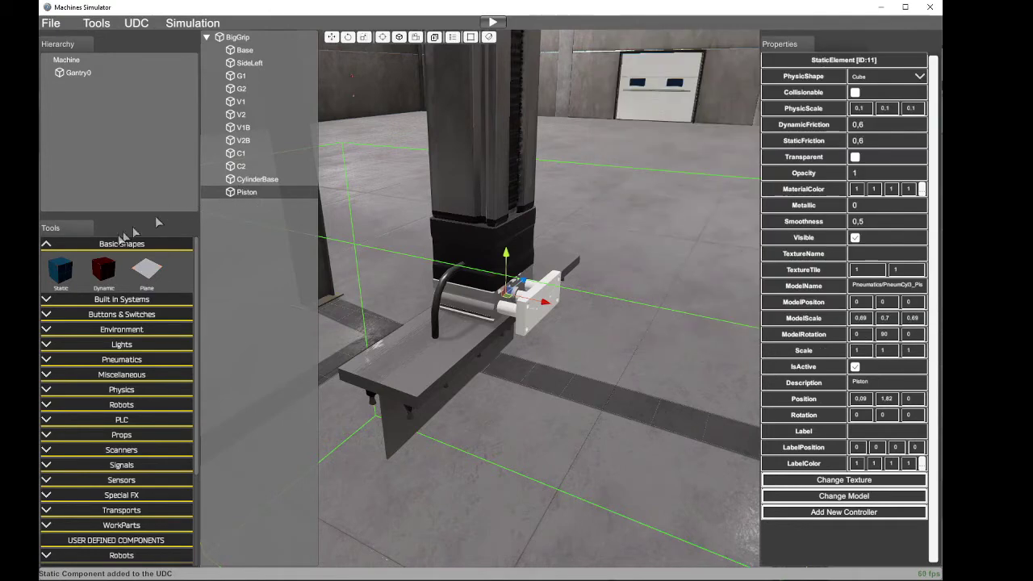
pyautogui.click(64, 275)
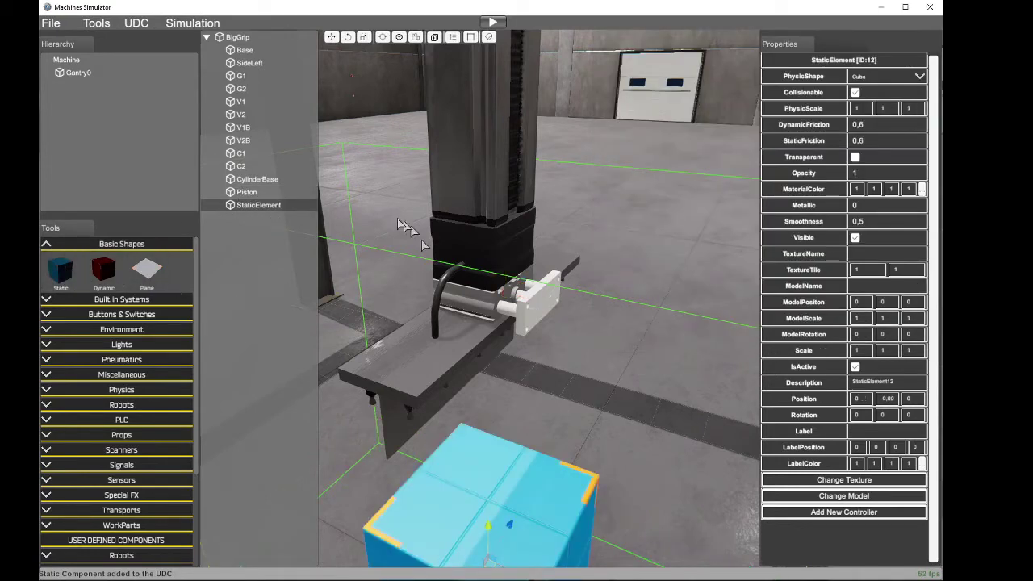
pyautogui.click(884, 386)
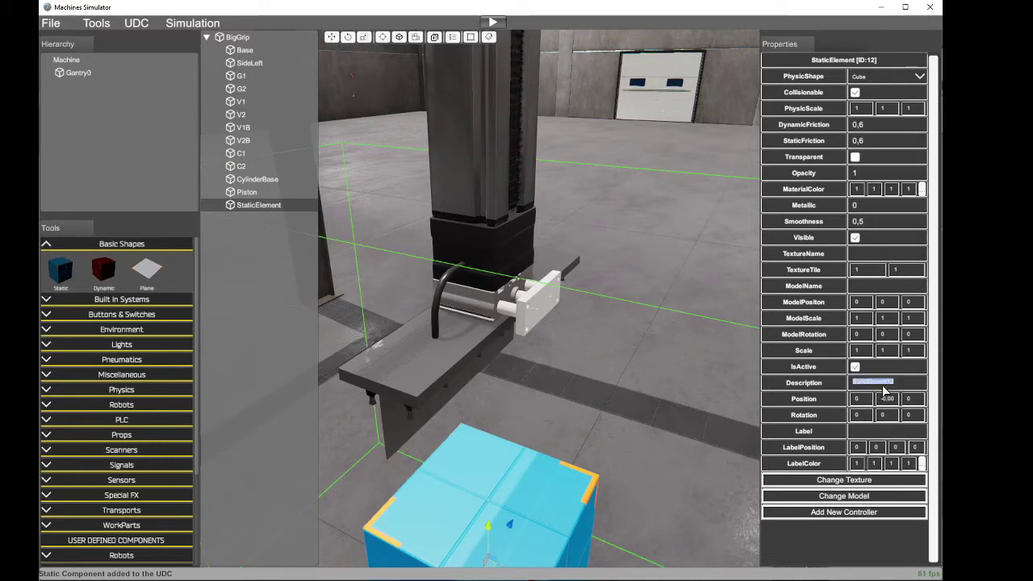
pyautogui.write('Arm')
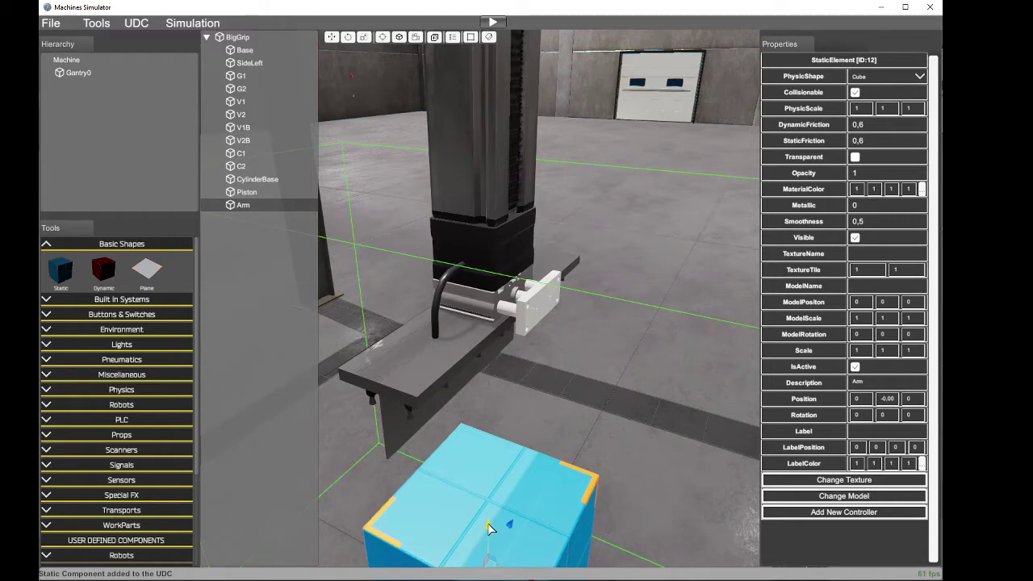
# Step: Raise the Arm cube and shift it toward the piston plate, to a position of about X 0.32, Y 1.45
pyautogui.moveTo(492, 525); pyautogui.dragTo(507, 322)
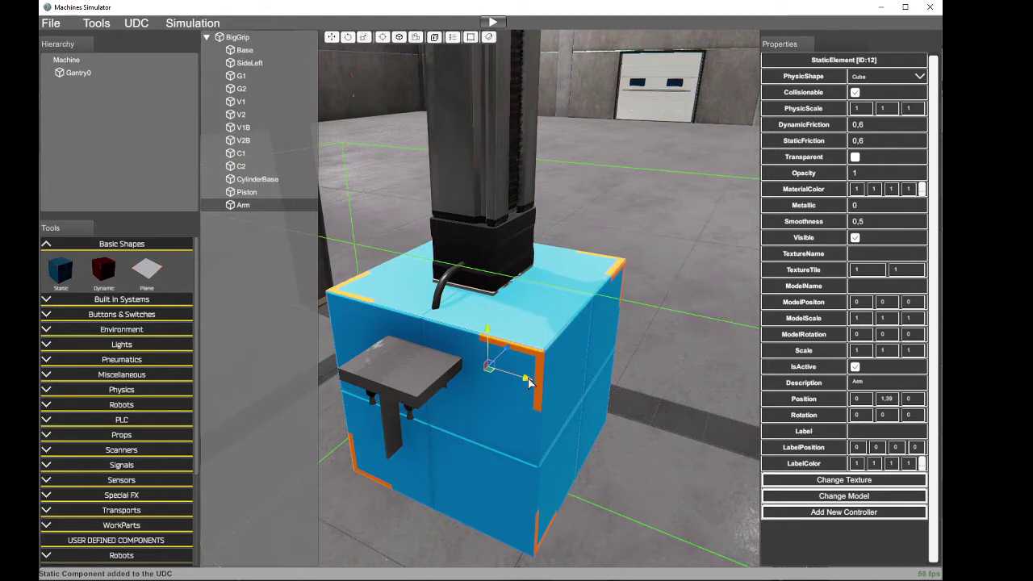
pyautogui.moveTo(525, 378); pyautogui.dragTo(590, 417)
pyautogui.moveTo(551, 353); pyautogui.dragTo(553, 342)
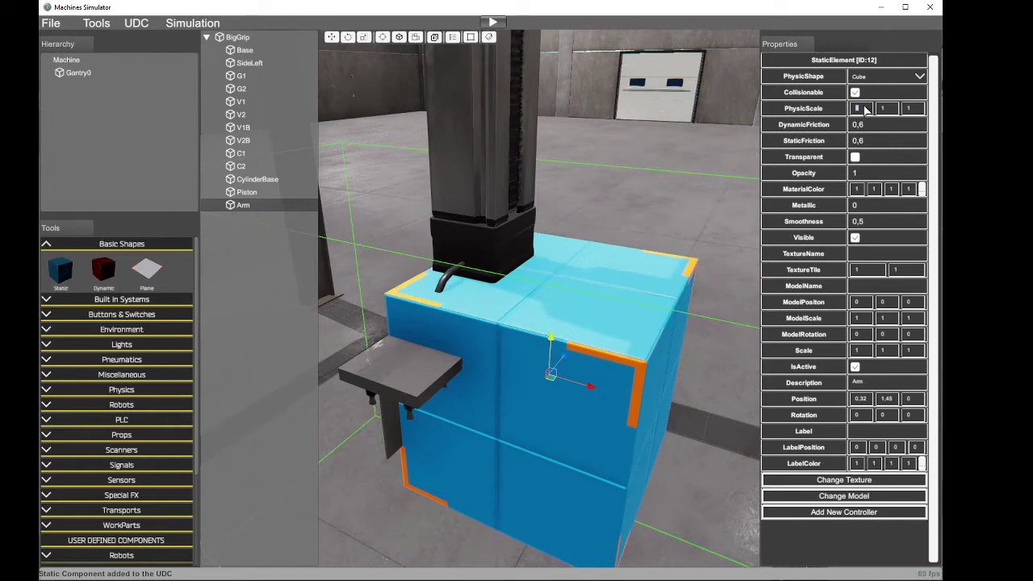
# Step: Set the Arm's physic scale to 0.04, 0.37, 0.4 to form a thin plate
pyautogui.write('0')
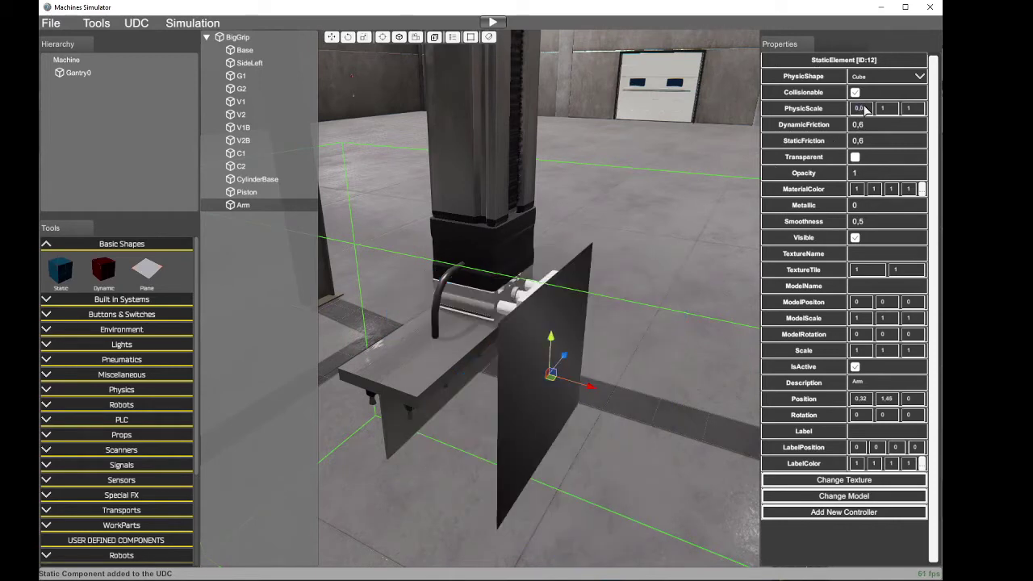
pyautogui.write(',15')
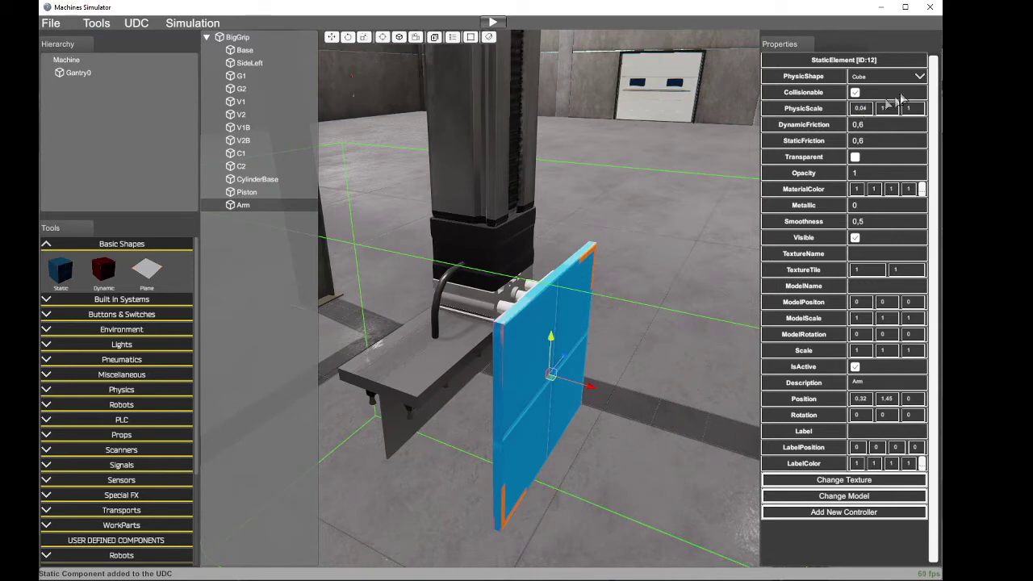
pyautogui.write('0,')
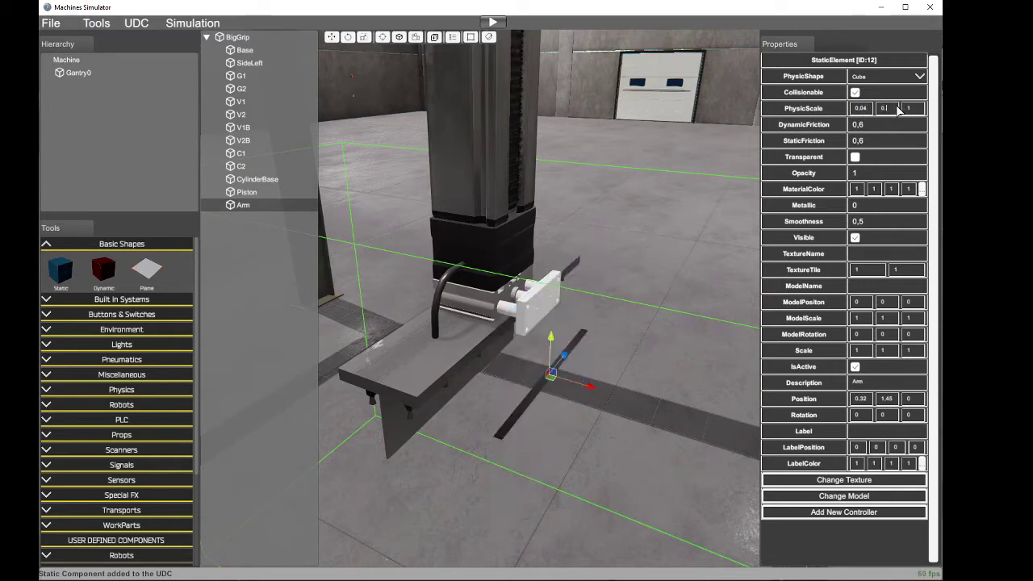
pyautogui.write('37')
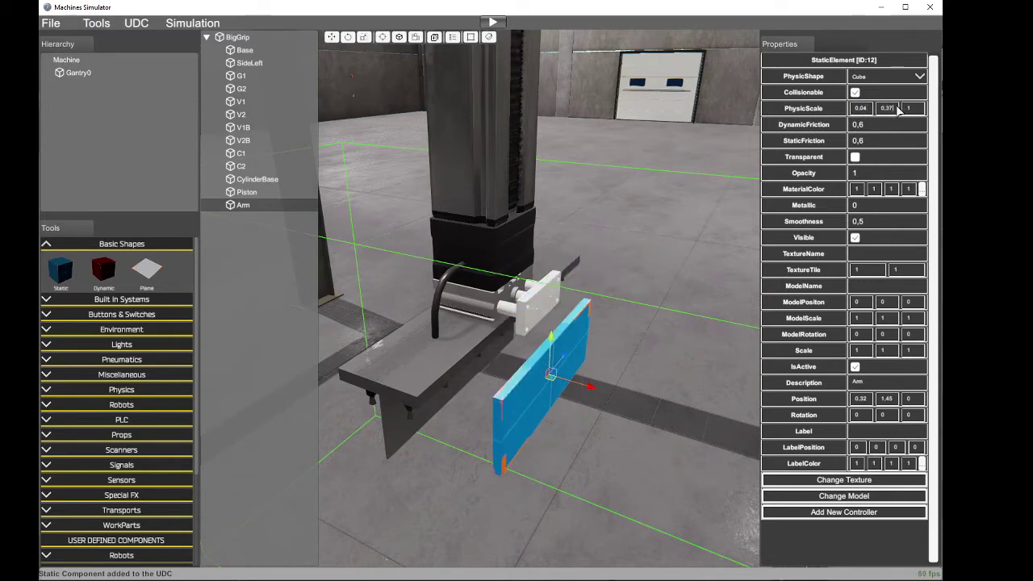
pyautogui.write('0,')
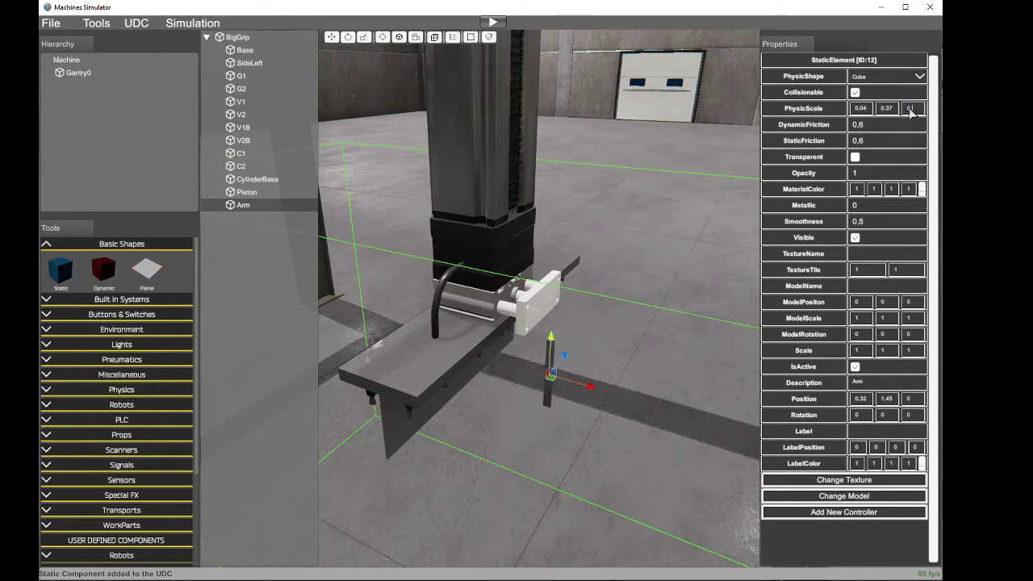
pyautogui.write('4')
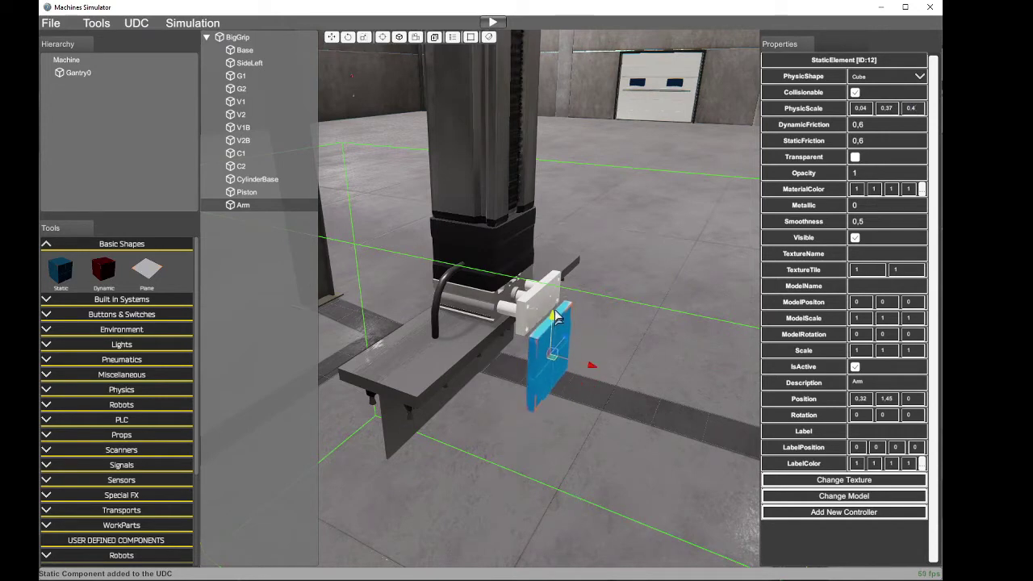
# Step: Move the Arm plate against the outer face of the piston, to about X 0.29, Y 1.72
pyautogui.moveTo(556, 311); pyautogui.dragTo(556, 281)
pyautogui.moveTo(586, 331); pyautogui.dragTo(574, 382, button='right')
pyautogui.moveTo(563, 362); pyautogui.dragTo(552, 358)
pyautogui.moveTo(551, 358); pyautogui.dragTo(451, 169, button='right')
pyautogui.press('a')
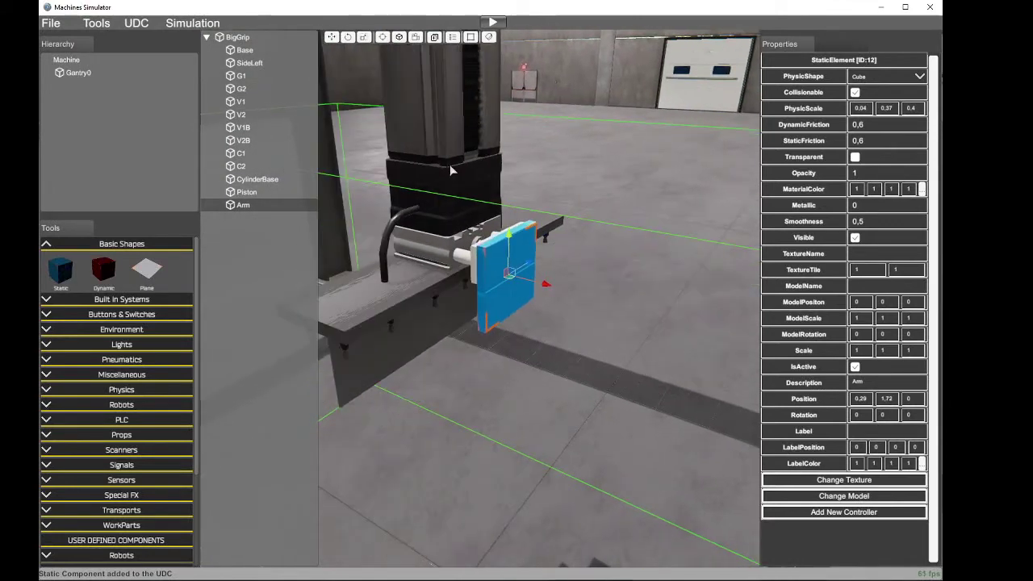
pyautogui.moveTo(449, 164); pyautogui.dragTo(459, 164, button='right')
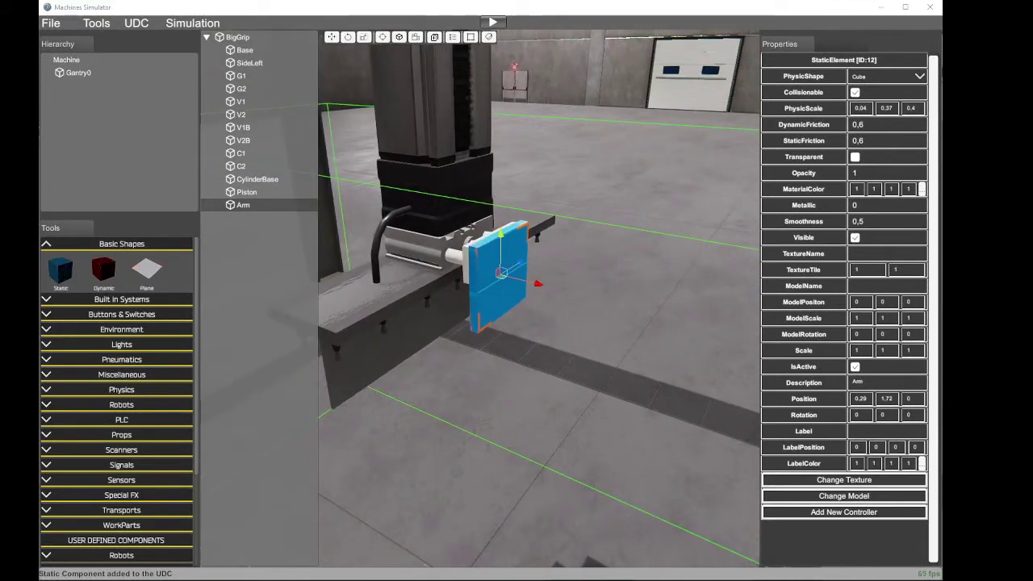
pyautogui.moveTo(595, 315); pyautogui.dragTo(724, 295, button='right')
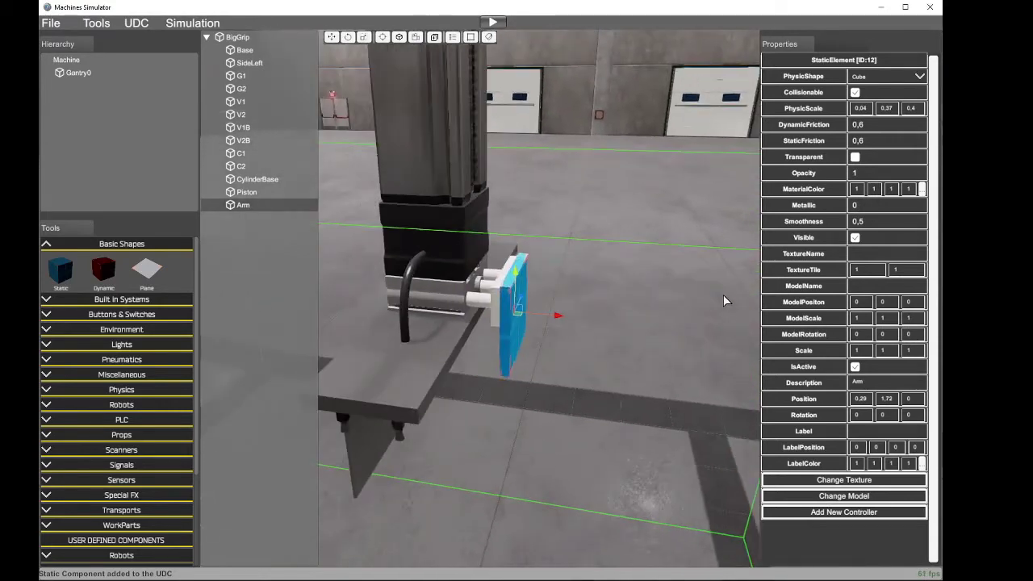
# Step: Make the Arm a child of the Piston in the BigGrip component tree
pyautogui.click(249, 207)
pyautogui.moveTo(253, 205); pyautogui.dragTo(249, 196)
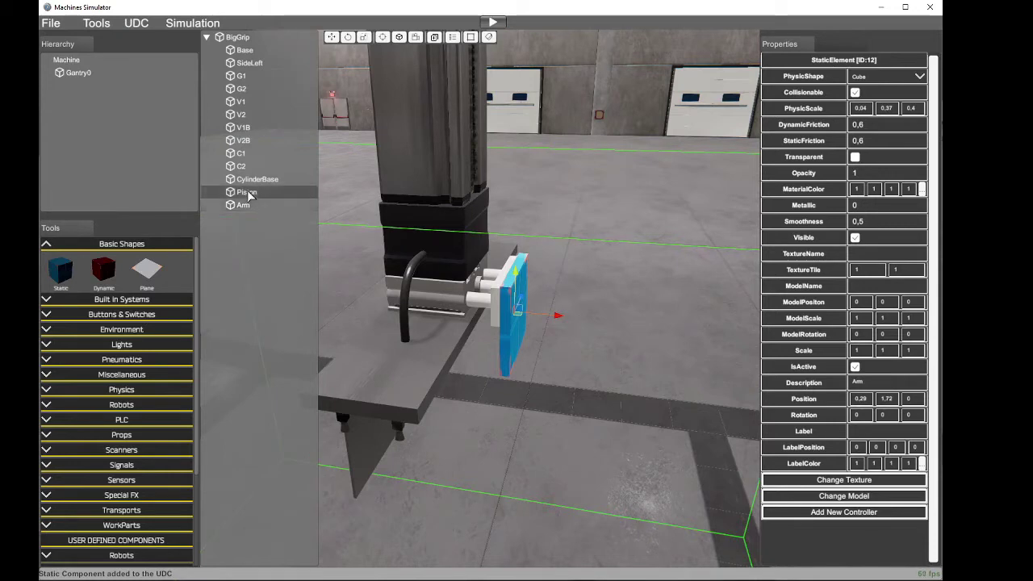
pyautogui.click(248, 194)
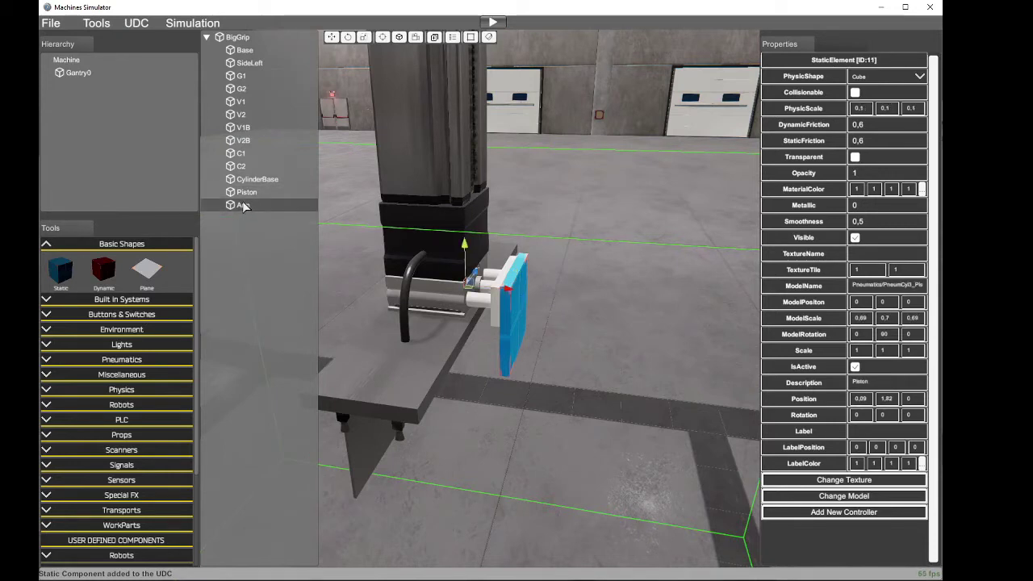
pyautogui.moveTo(244, 207); pyautogui.dragTo(244, 198)
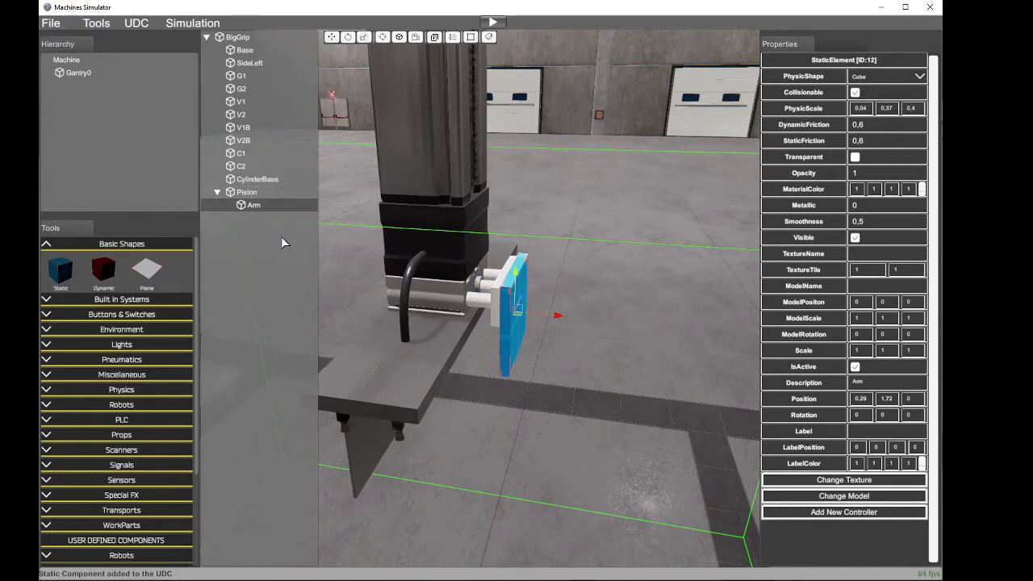
pyautogui.click(258, 195)
pyautogui.click(257, 208)
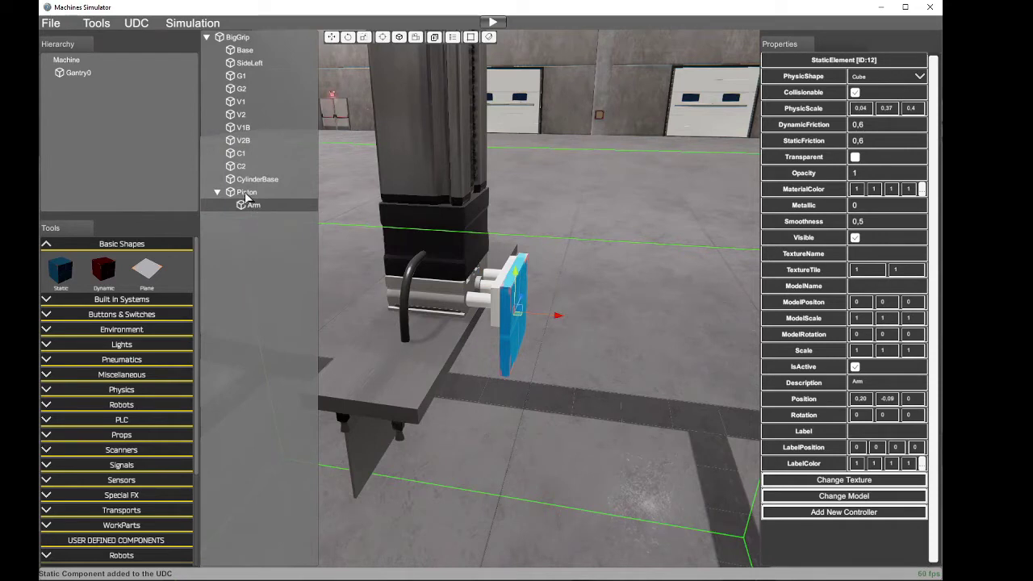
# Step: Nudge the Piston along X and return it to 0.09 to check whether the Arm moves with it
pyautogui.click(247, 196)
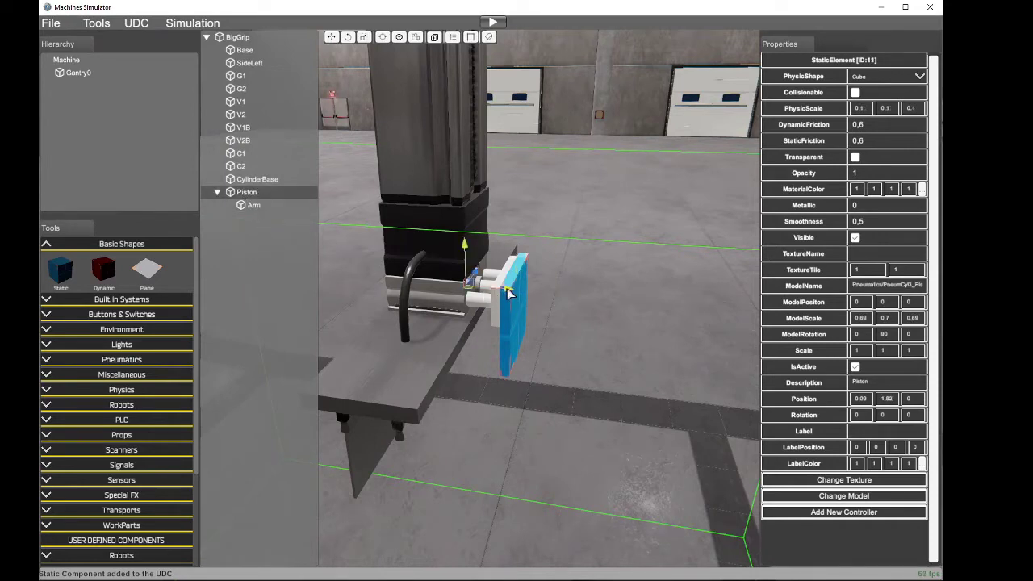
pyautogui.moveTo(508, 290)
pyautogui.mouseDown()
pyautogui.moveTo(545, 295)
pyautogui.moveTo(508, 289)
pyautogui.mouseUp()
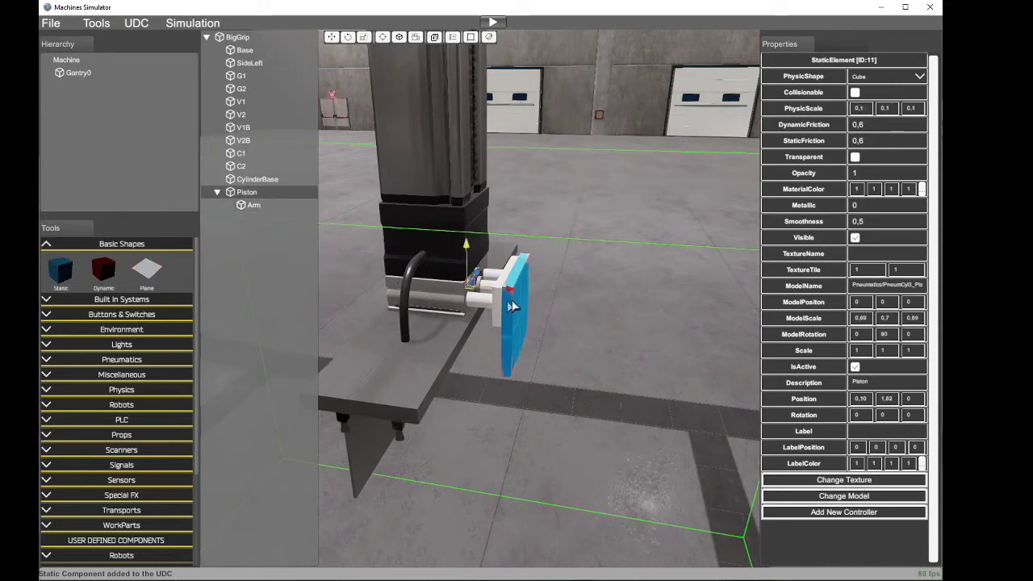
pyautogui.moveTo(510, 291); pyautogui.dragTo(508, 292)
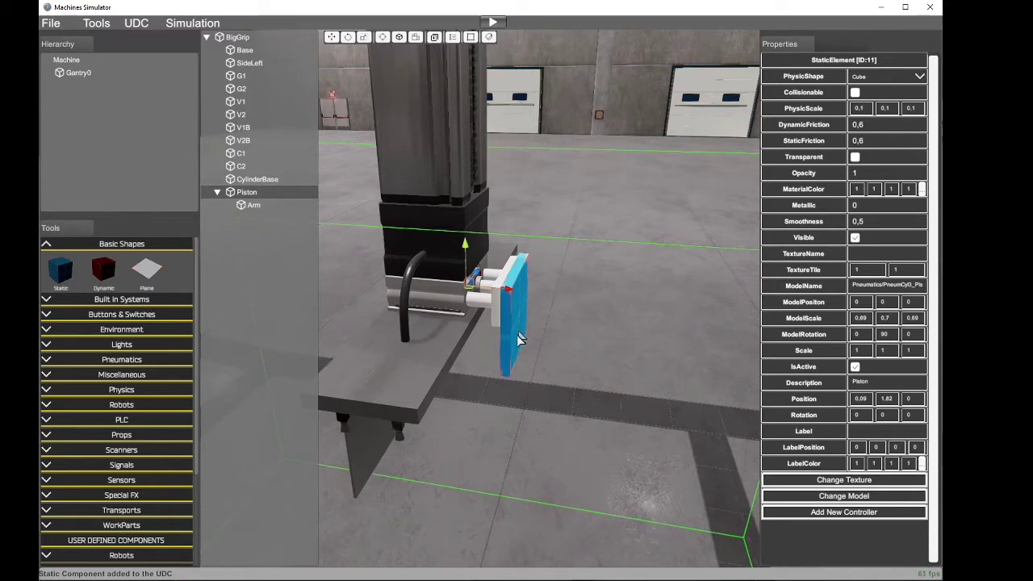
# Step: Apply the Metal27 material from the Metal category to the Arm plate
pyautogui.click(257, 206)
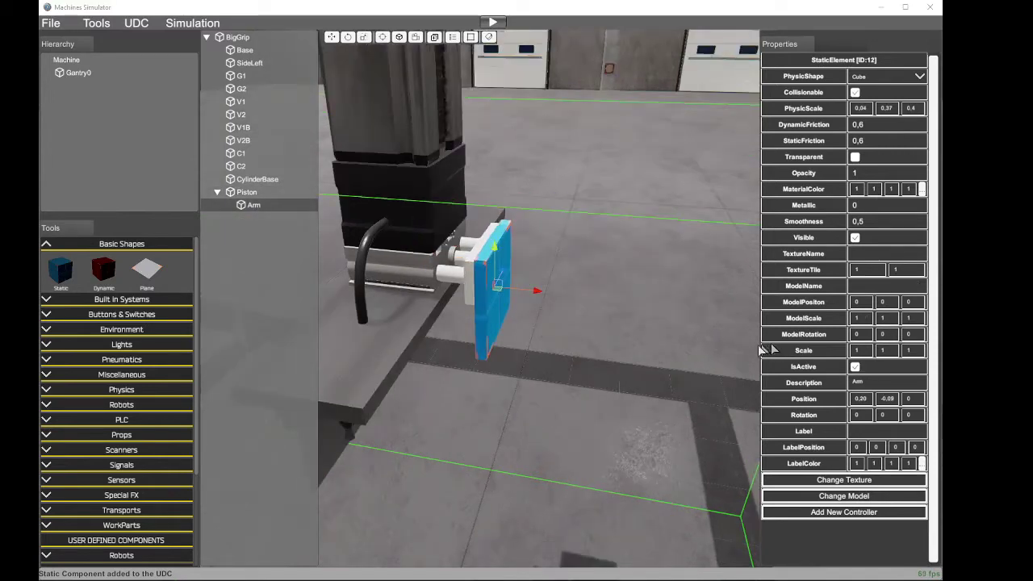
pyautogui.click(267, 208)
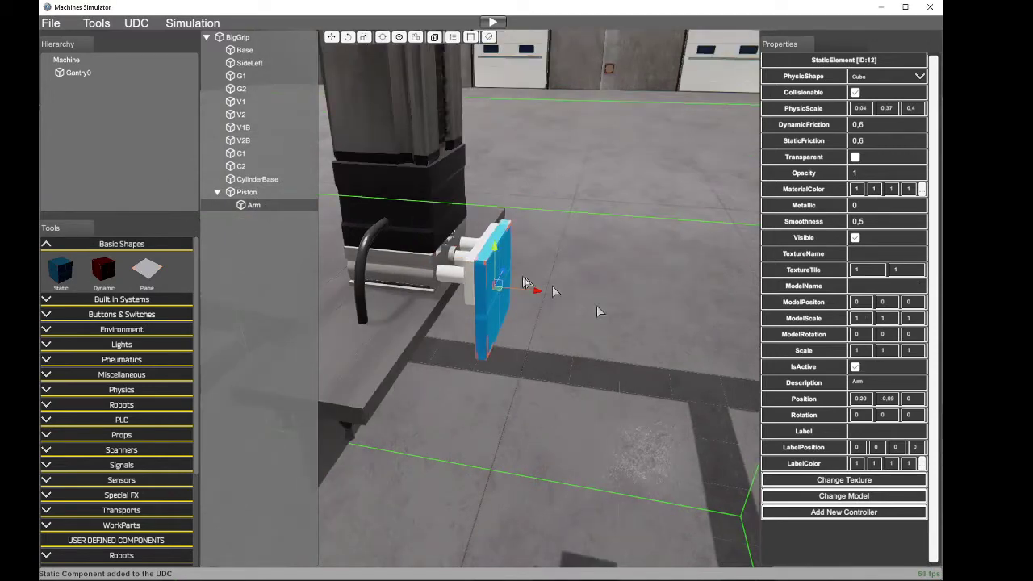
pyautogui.click(868, 480)
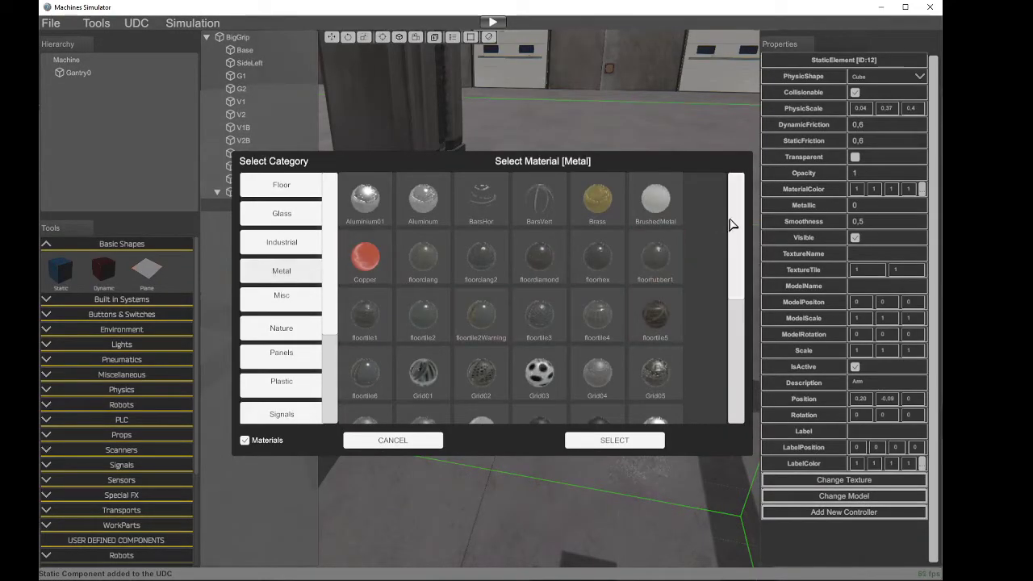
pyautogui.moveTo(730, 224); pyautogui.dragTo(736, 350)
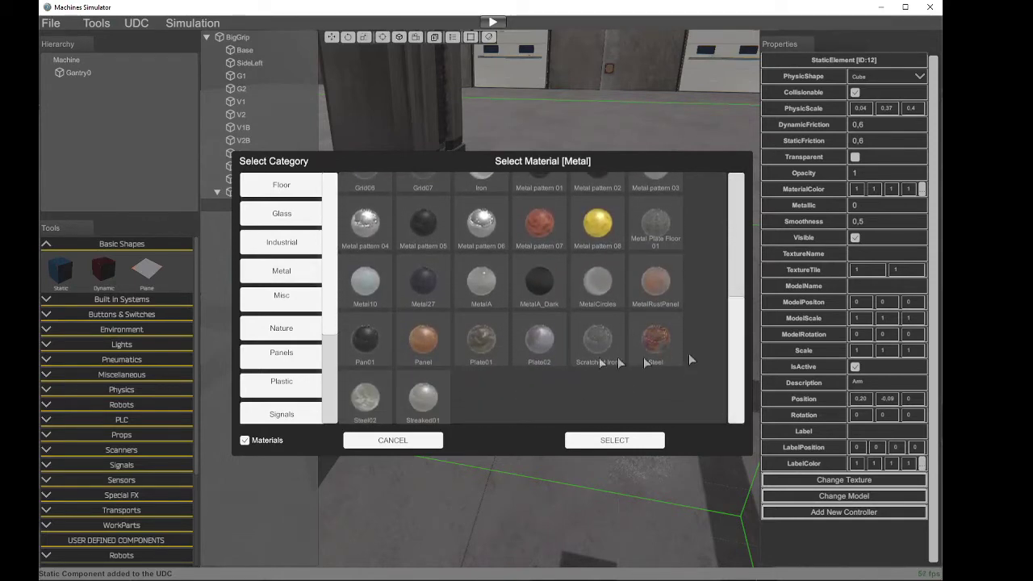
pyautogui.click(431, 287)
pyautogui.click(595, 437)
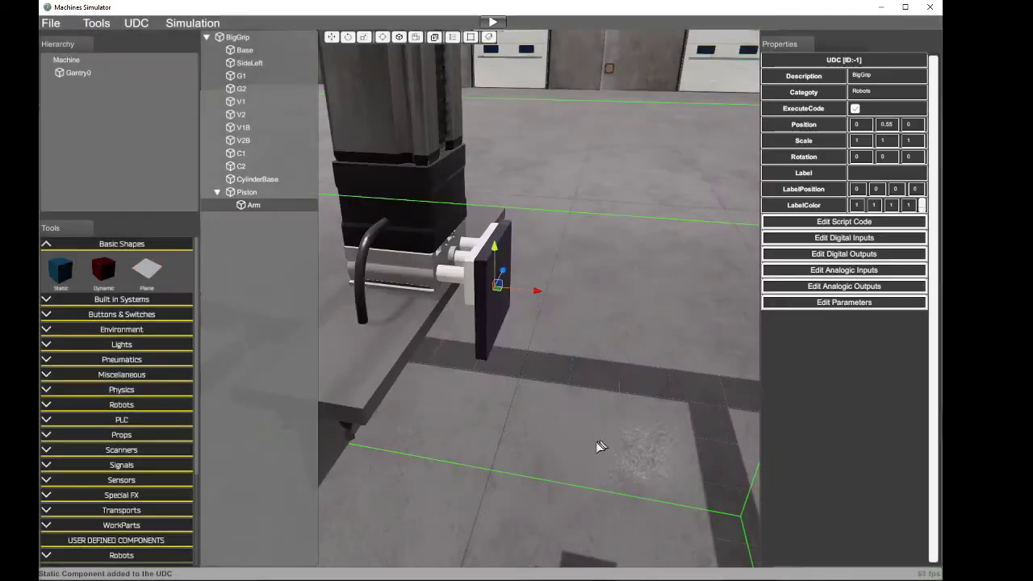
pyautogui.moveTo(146, 324); pyautogui.dragTo(528, 300, button='right')
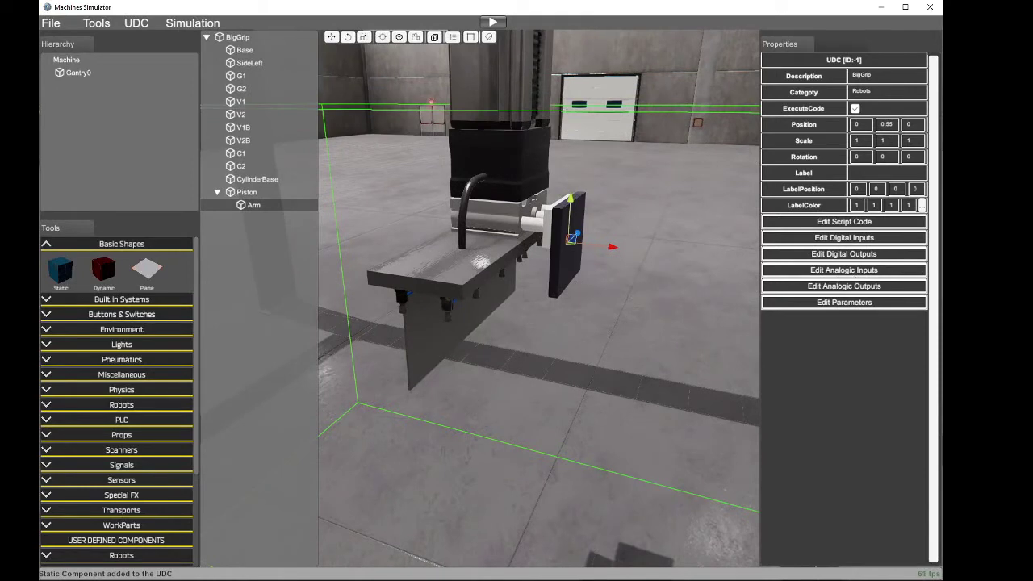
# Step: Add a static cube named SideRight to the BigGrip component and make it a child of the Piston
pyautogui.click(957, 256)
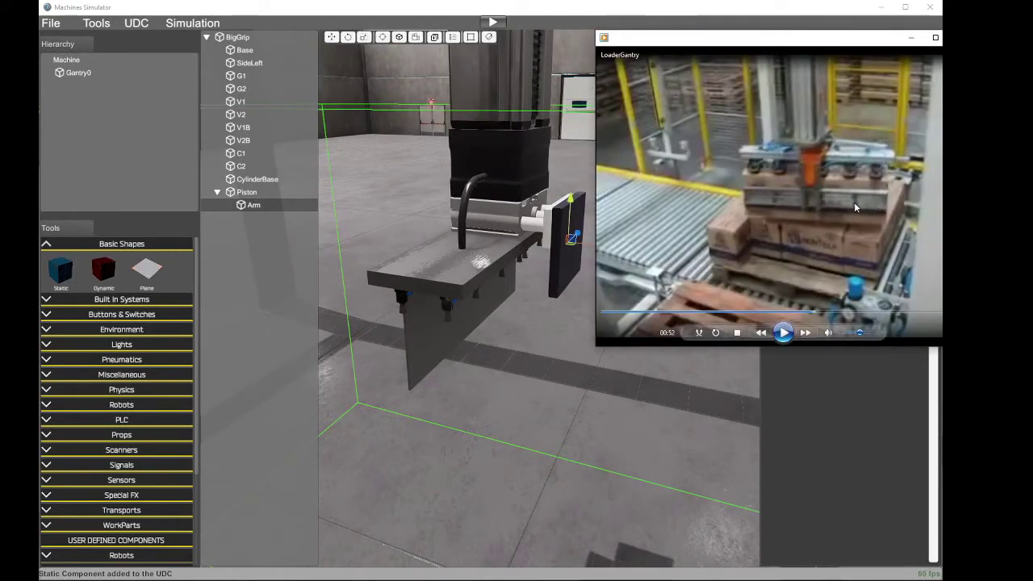
pyautogui.click(244, 195)
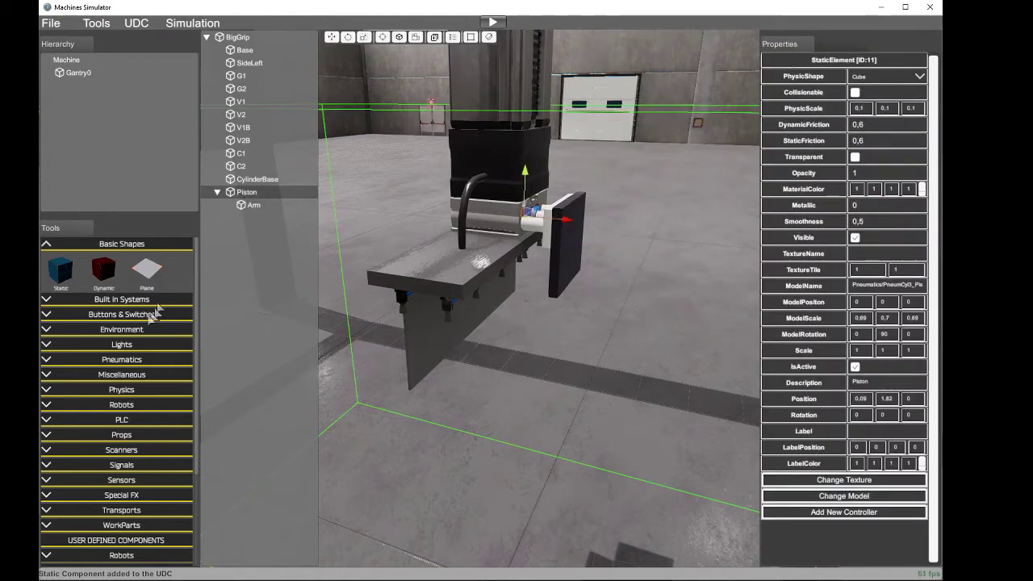
pyautogui.click(67, 275)
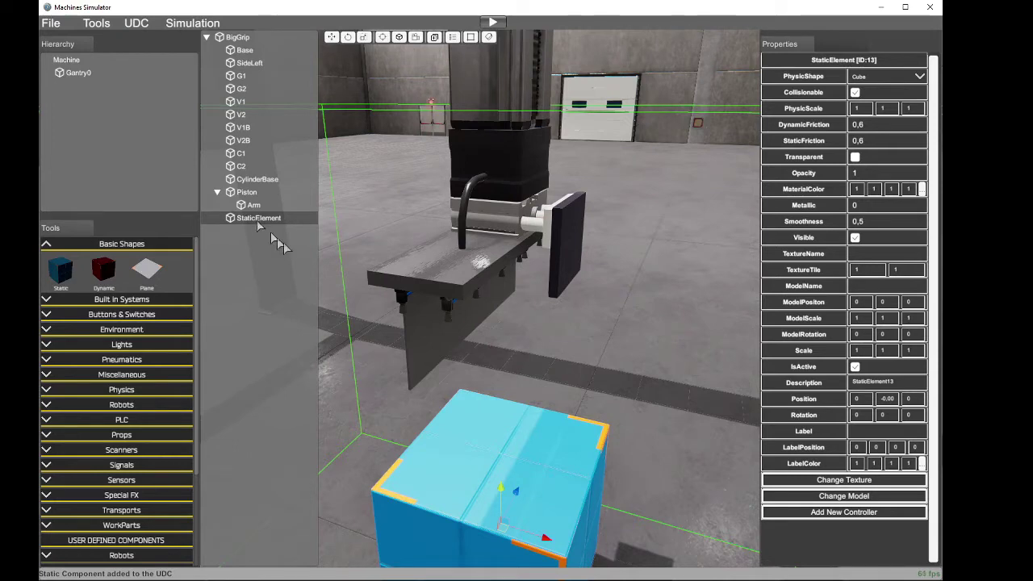
pyautogui.click(901, 387)
pyautogui.write('S')
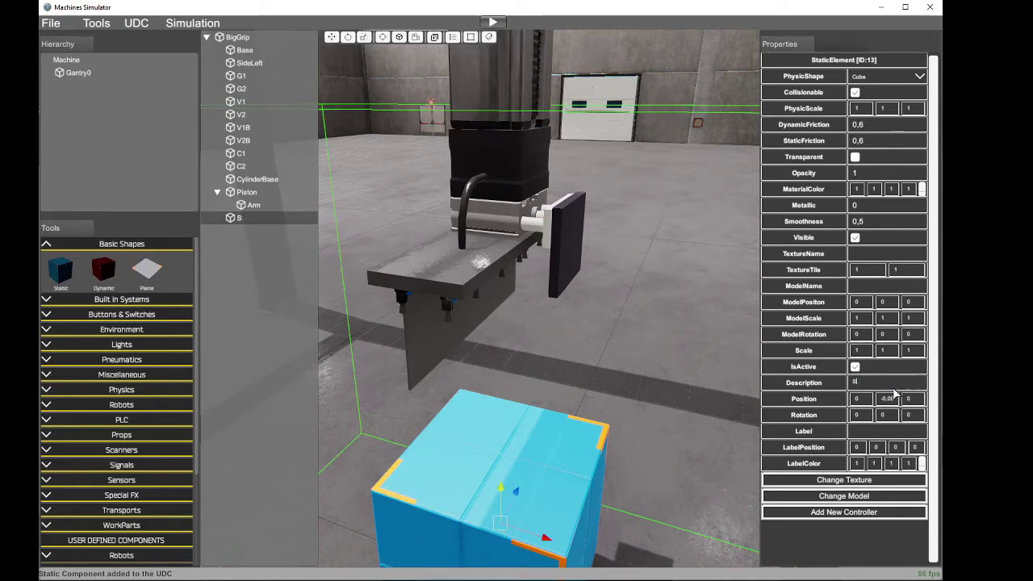
pyautogui.write('ideR')
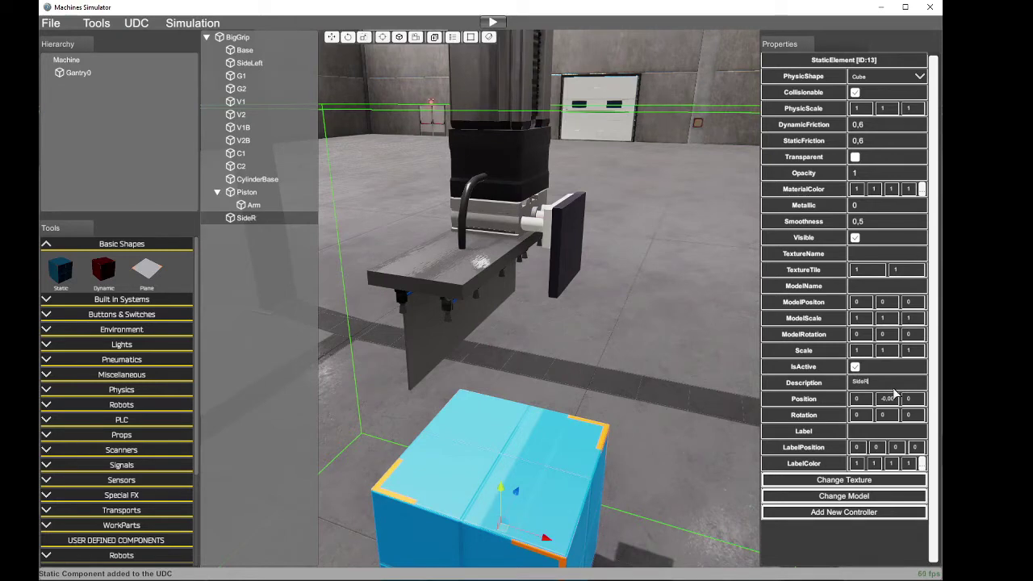
pyautogui.write('ight')
pyautogui.moveTo(252, 219); pyautogui.dragTo(252, 195)
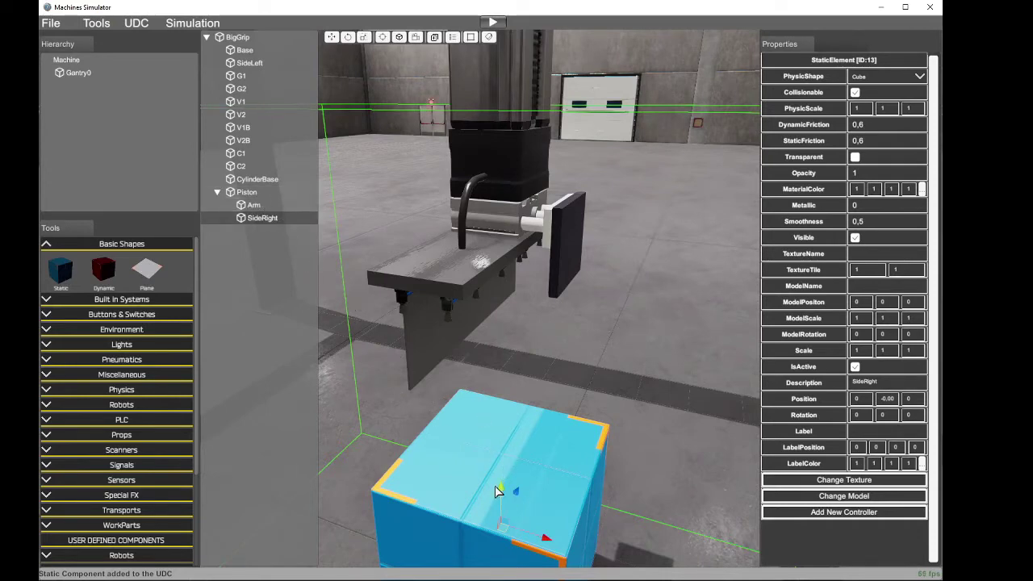
# Step: Move the SideRight cube beneath the Arm plate, to about X 0.22, Y -0.69
pyautogui.moveTo(502, 490); pyautogui.dragTo(611, 387)
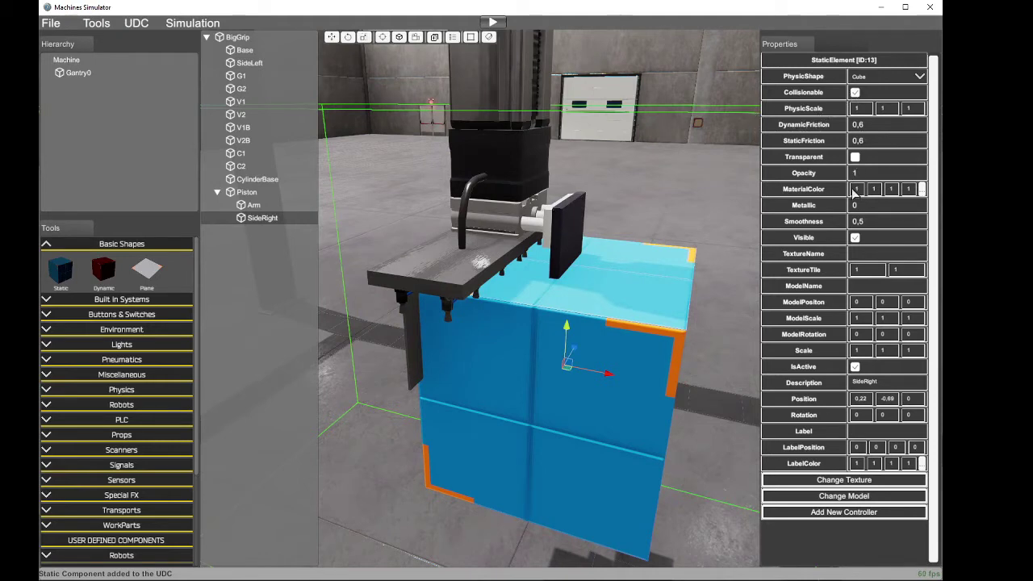
pyautogui.moveTo(669, 316); pyautogui.dragTo(367, 353, button='middle')
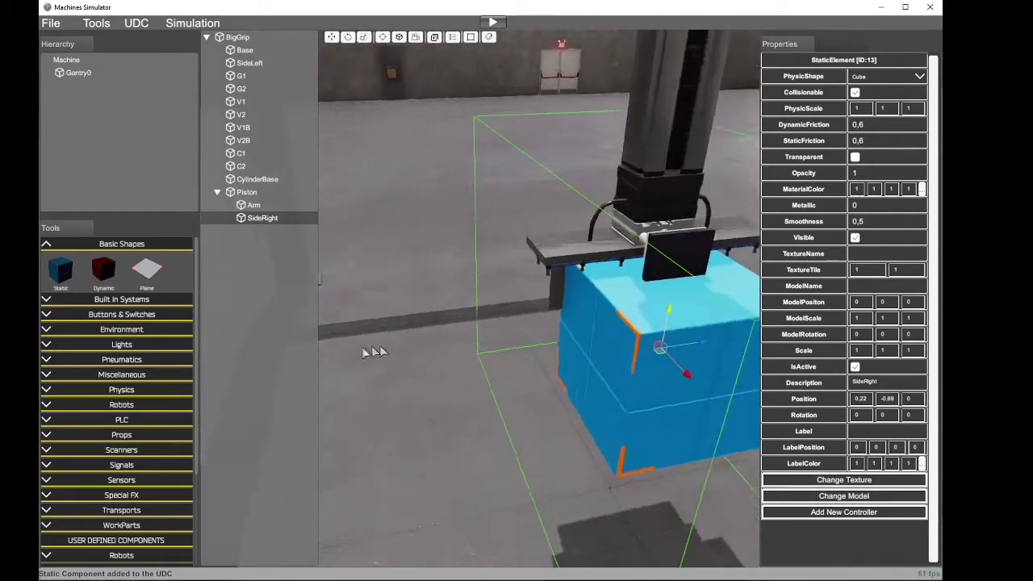
pyautogui.moveTo(368, 353); pyautogui.dragTo(428, 360, button='right')
pyautogui.moveTo(605, 332); pyautogui.dragTo(621, 324, button='right')
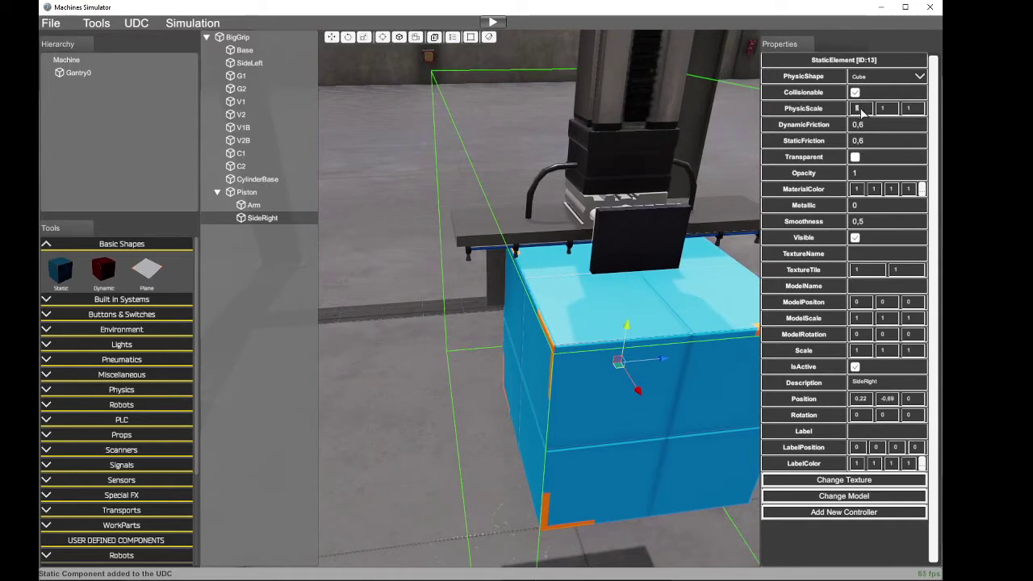
# Step: Set the PhysicScale of SideRight to 0.04, 0.37 and 1.4 to make it a long thin plate
pyautogui.write('0,04')
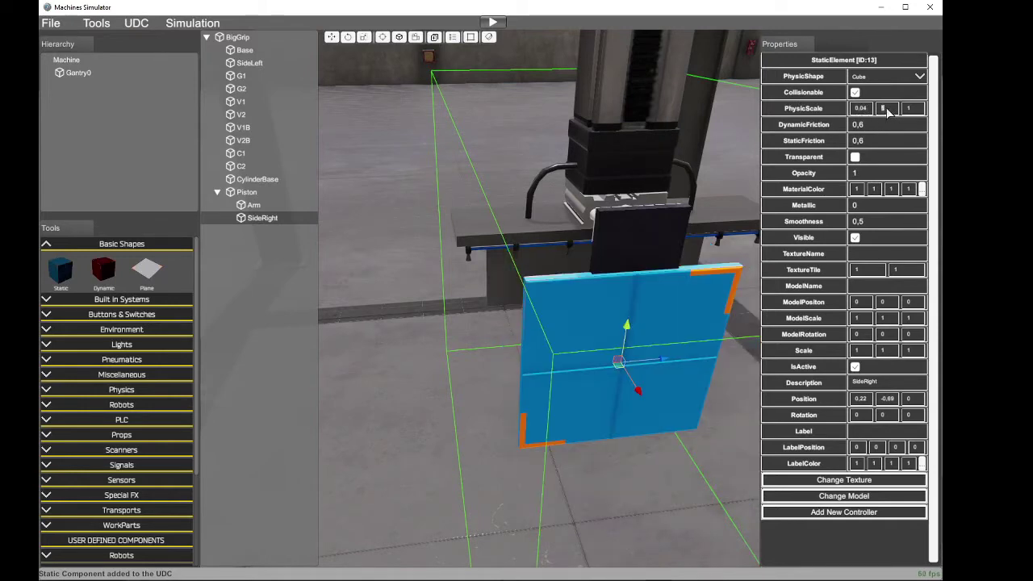
pyautogui.write('0,')
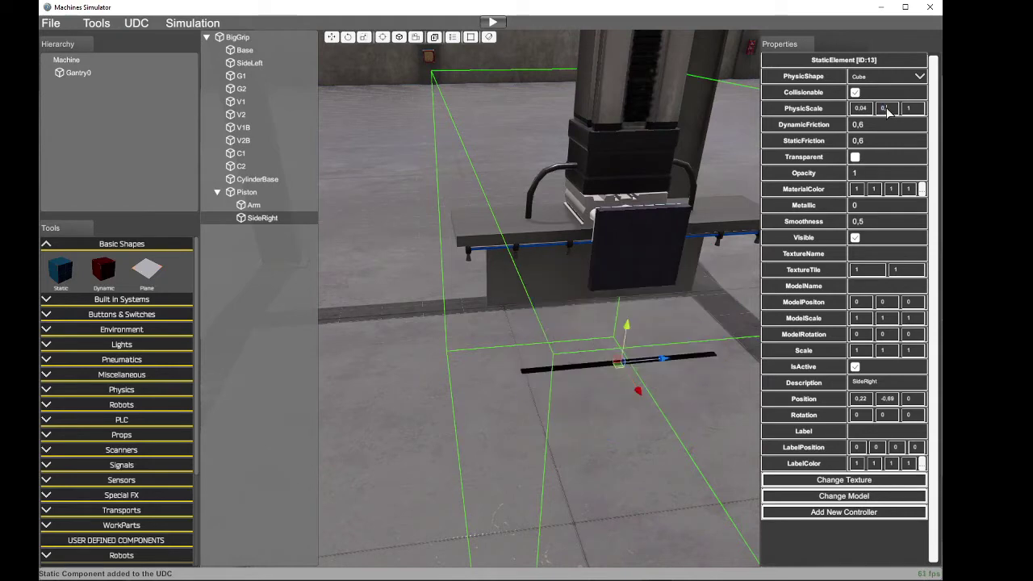
pyautogui.write('2')
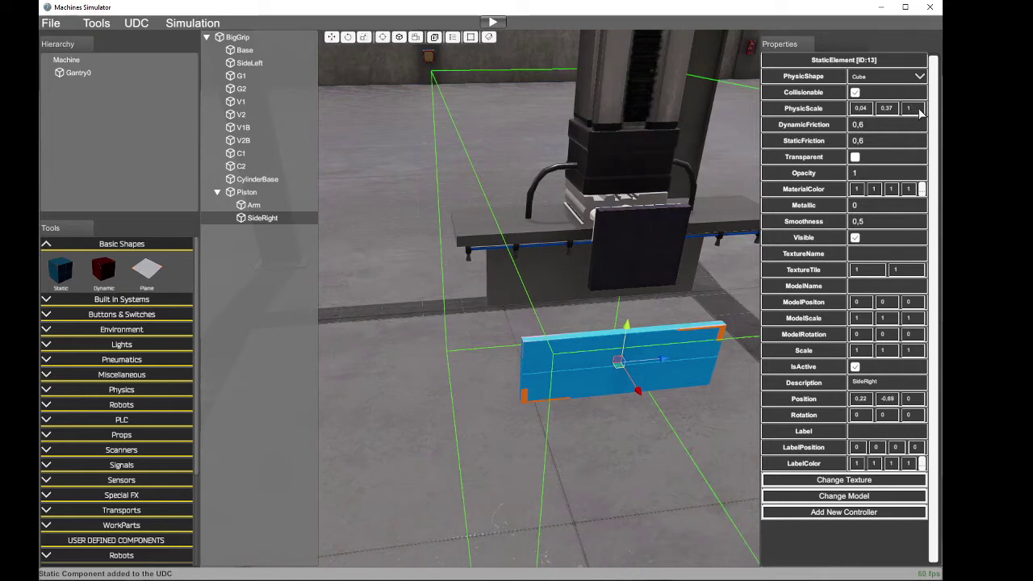
pyautogui.write('0')
pyautogui.moveTo(919, 109); pyautogui.dragTo(907, 110)
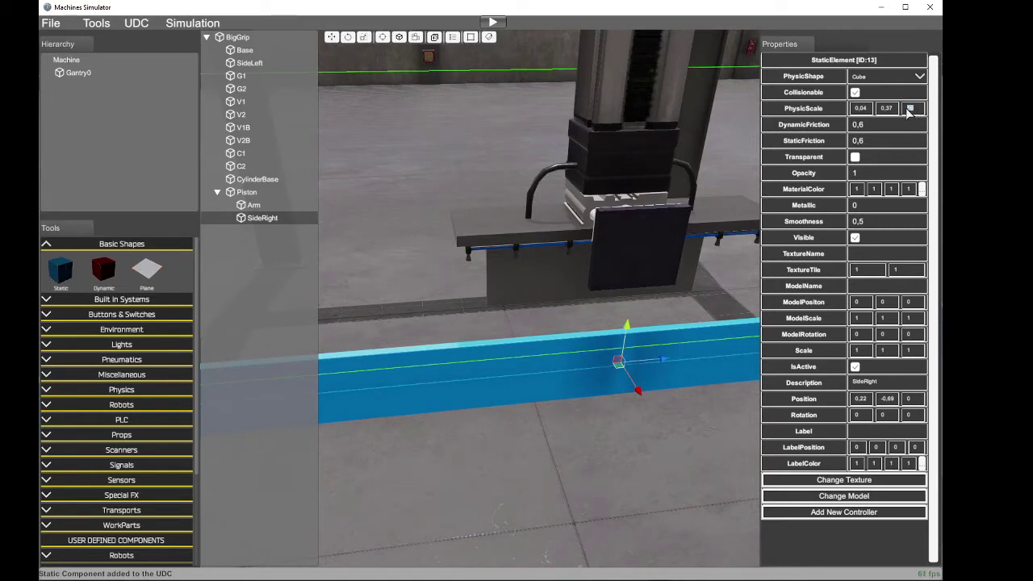
pyautogui.write('1,6')
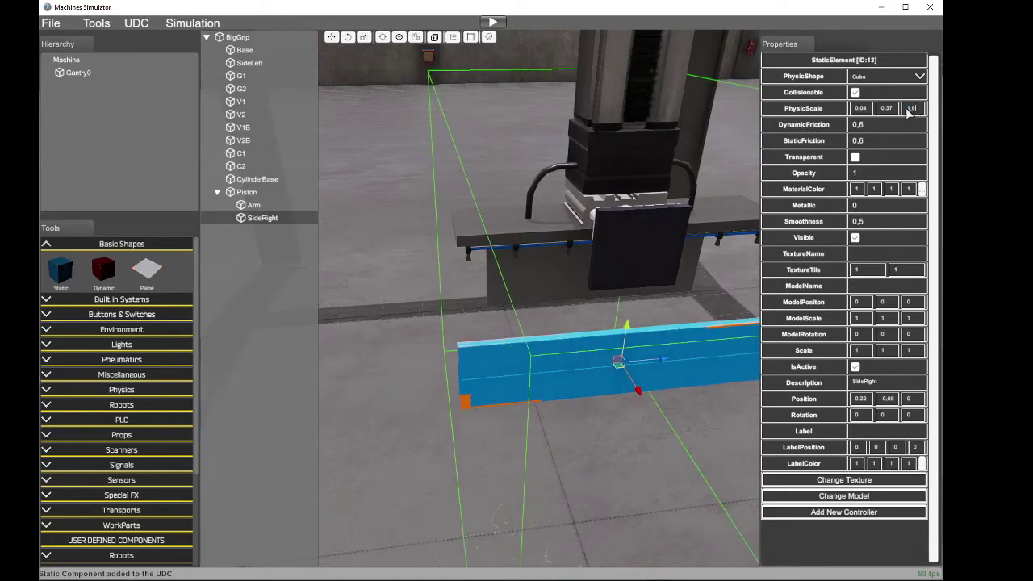
pyautogui.press('BackSpace')
pyautogui.write('5')
pyautogui.press('BackSpace')
pyautogui.write('4')
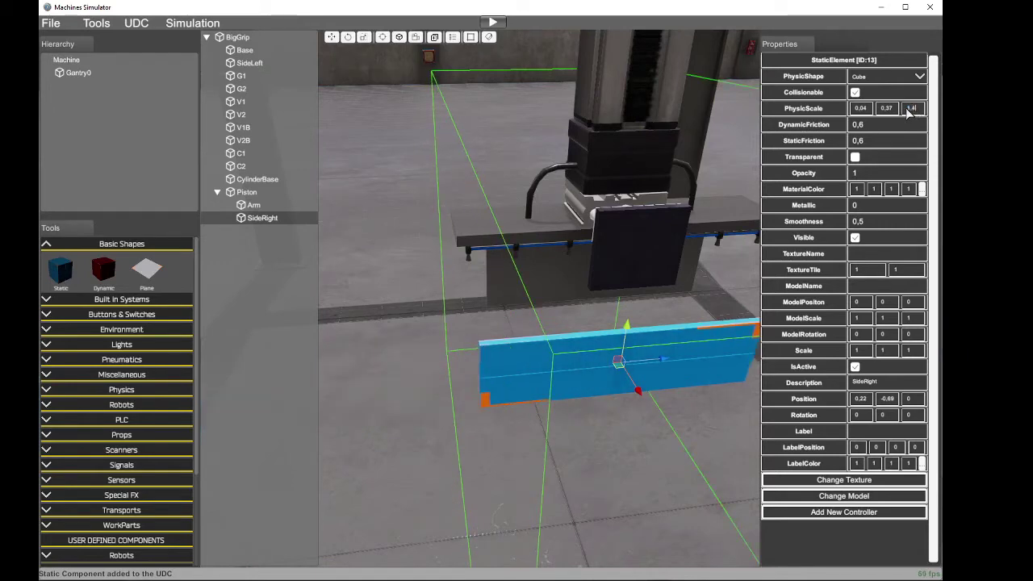
# Step: Compare the proportions of the SideRight plate with the gripper in the LoaderGantry reference video
pyautogui.moveTo(612, 232); pyautogui.dragTo(913, 271, button='middle')
pyautogui.moveTo(848, 279); pyautogui.dragTo(627, 274, button='middle')
pyautogui.scroll(-5, 627, 274)
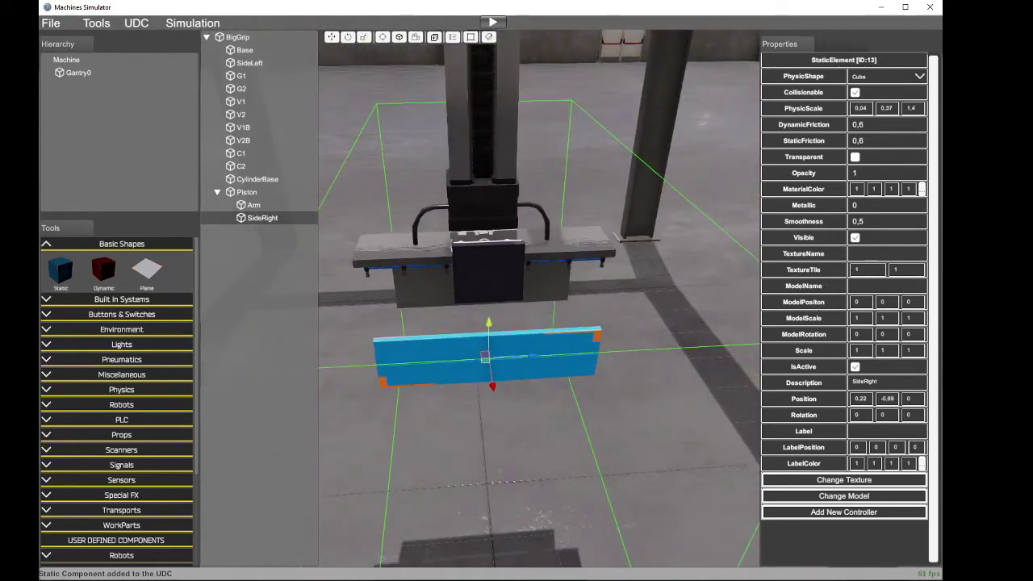
pyautogui.hotkey('alt', 'Tab')
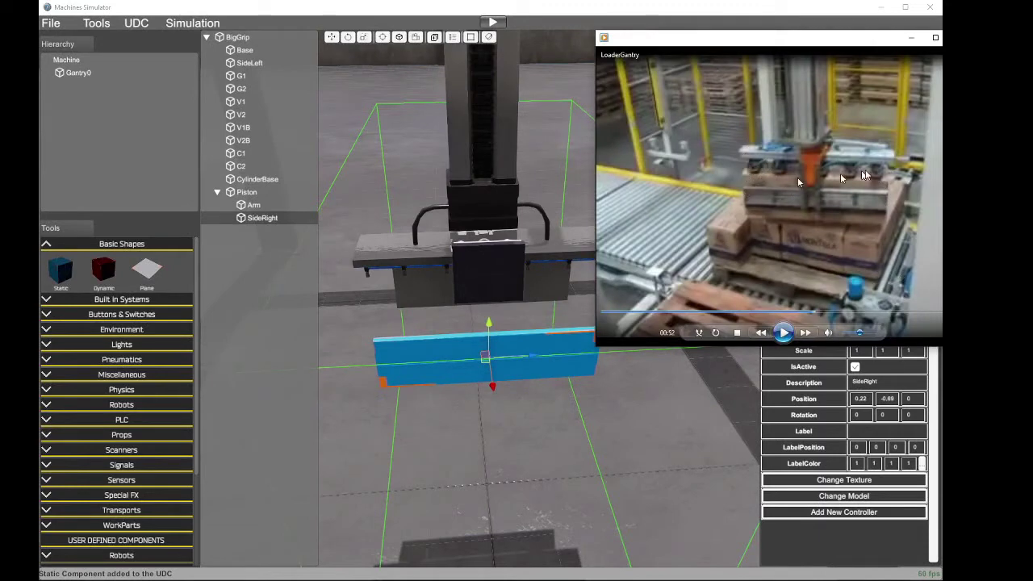
pyautogui.hotkey('alt', 'Tab')
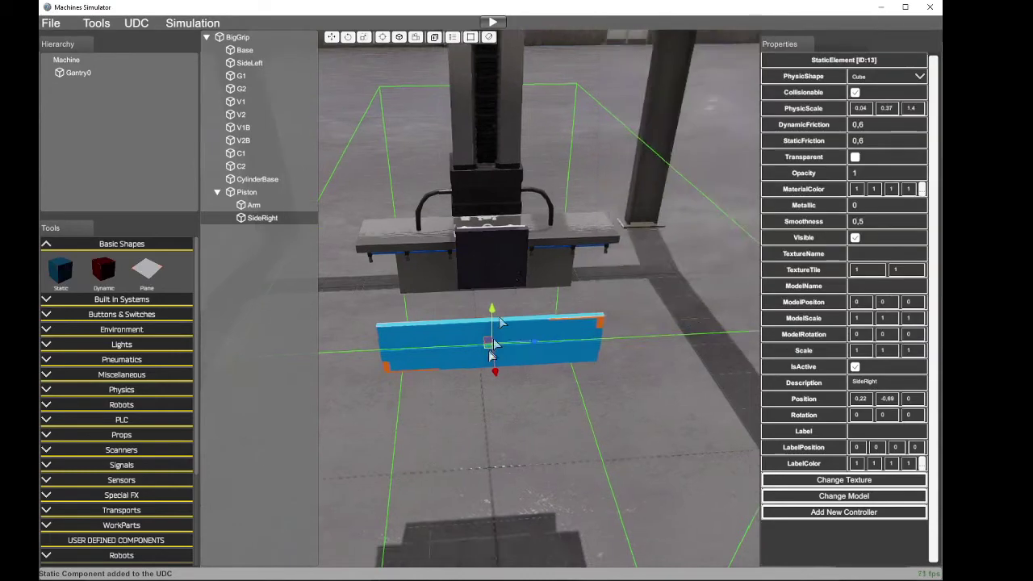
pyautogui.scroll(8, 516, 341)
pyautogui.scroll(-8, 494, 178)
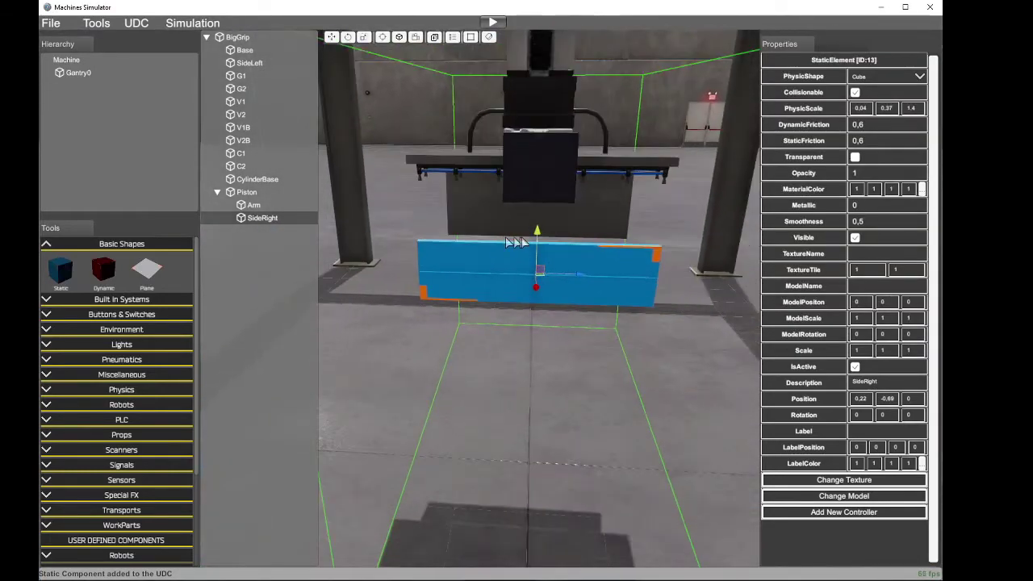
# Step: Raise the SideRight plate to the lower end of the Arm and align it there, at about X 0.20, Y -0.46
pyautogui.click(538, 226)
pyautogui.click(273, 219)
pyautogui.moveTo(537, 233); pyautogui.dragTo(544, 194)
pyautogui.moveTo(555, 232); pyautogui.dragTo(623, 235, button='right')
pyautogui.moveTo(544, 247); pyautogui.dragTo(539, 246)
pyautogui.moveTo(539, 246); pyautogui.dragTo(551, 170, button='right')
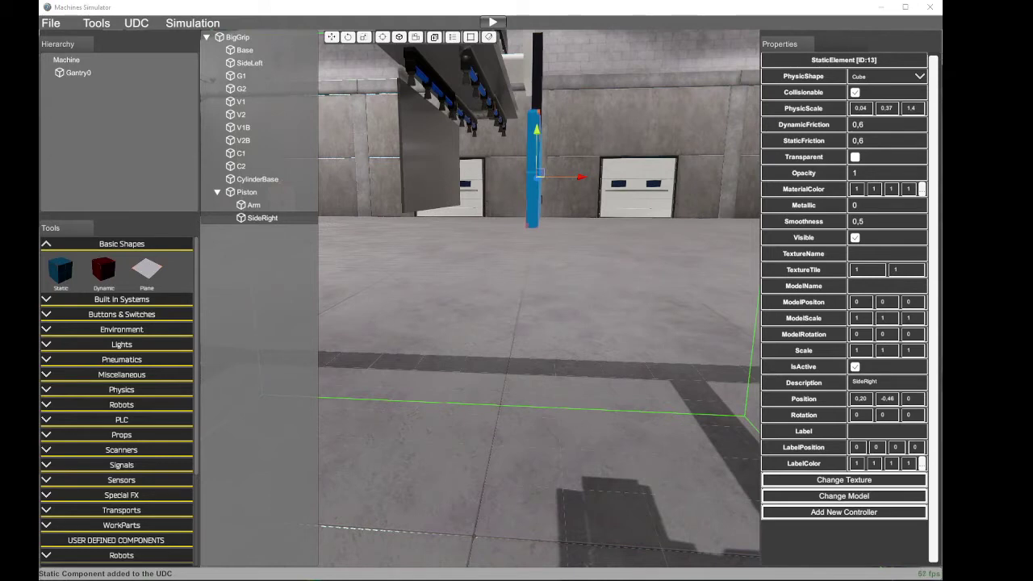
# Step: Play a few seconds of the LoaderGantry reference video to study the clamping side plate, and return to Machines Simulator
pyautogui.click(942, 256)
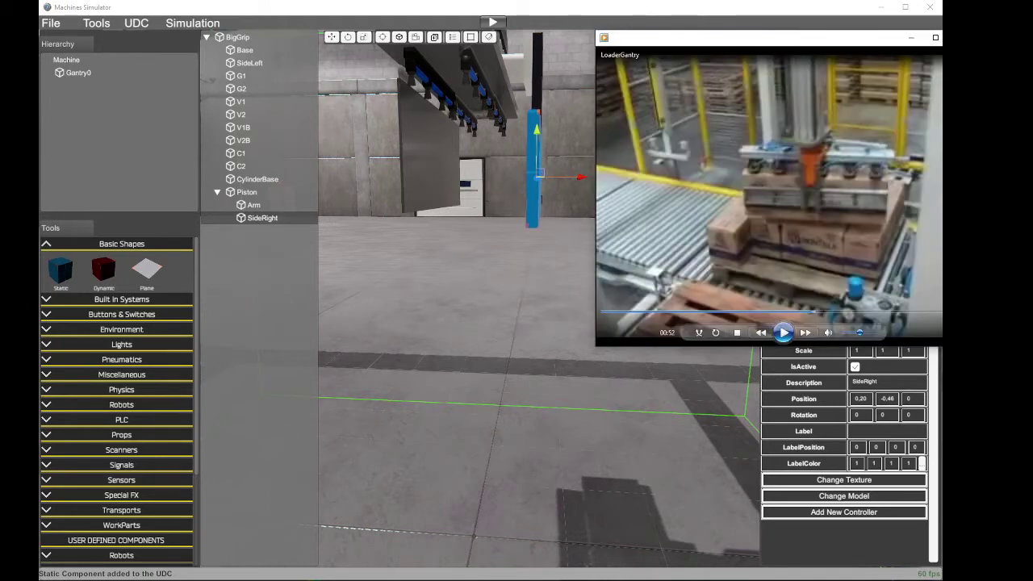
pyautogui.click(784, 332)
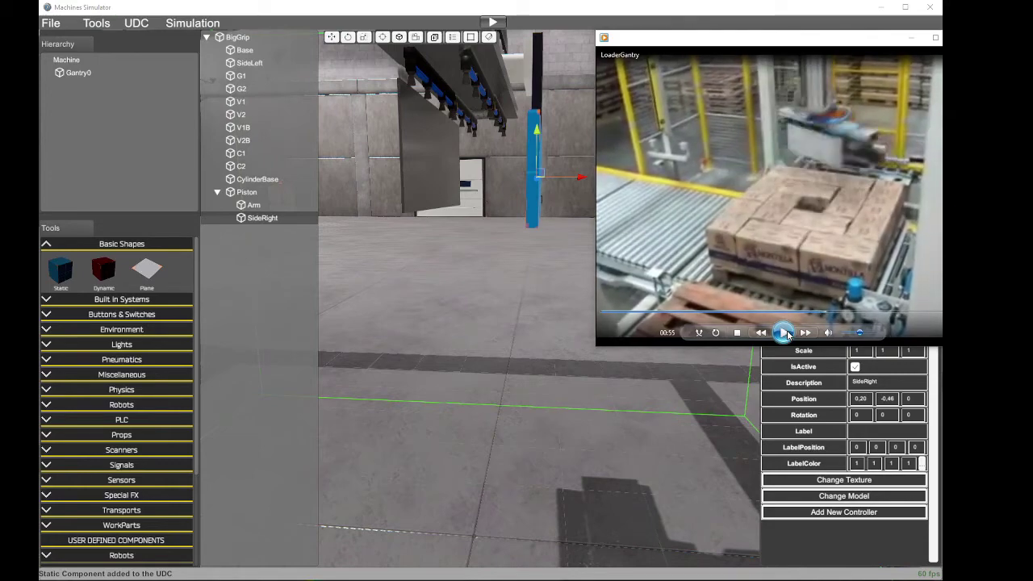
pyautogui.click(784, 332)
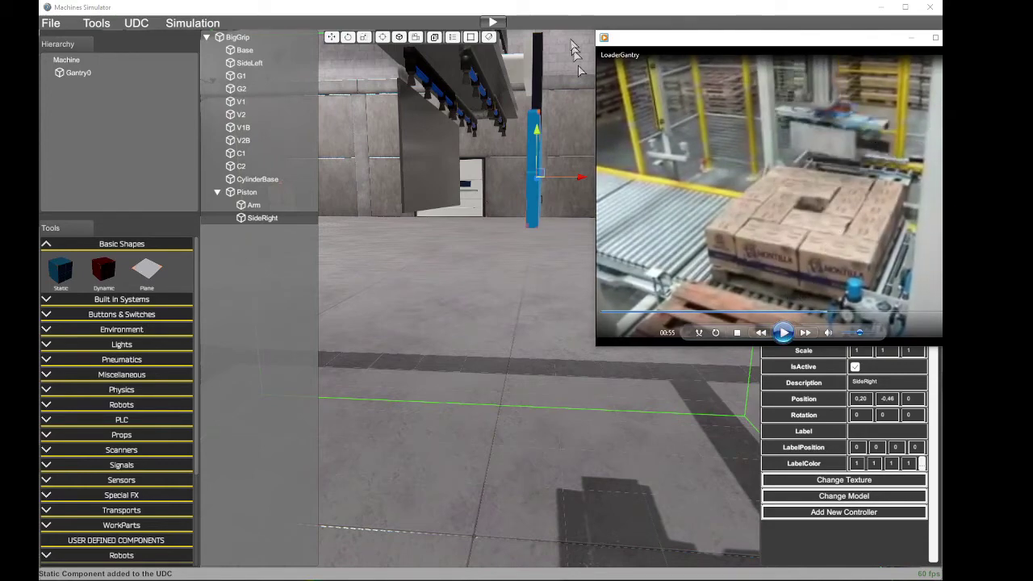
pyautogui.moveTo(592, 5)
pyautogui.mouseDown()
pyautogui.moveTo(592, 155)
pyautogui.moveTo(595, 18)
pyautogui.moveTo(605, 5)
pyautogui.mouseUp()
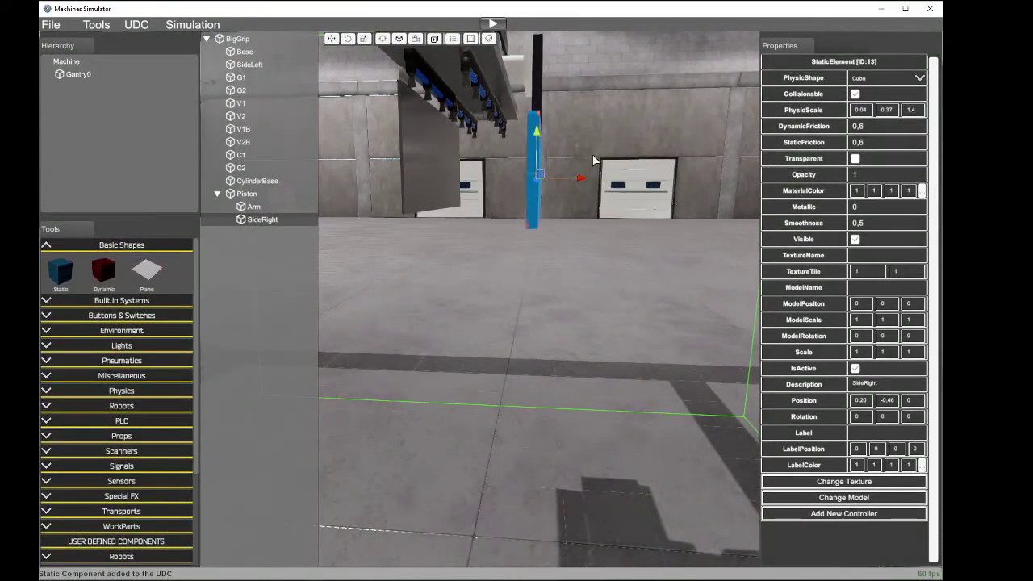
# Step: Reduce the Y PhysicScale of SideRight to 0.3 and raise the plate against the Arm, to about Y -0.42
pyautogui.scroll(-4, 604, 164)
pyautogui.moveTo(604, 164); pyautogui.dragTo(192, 152, button='right')
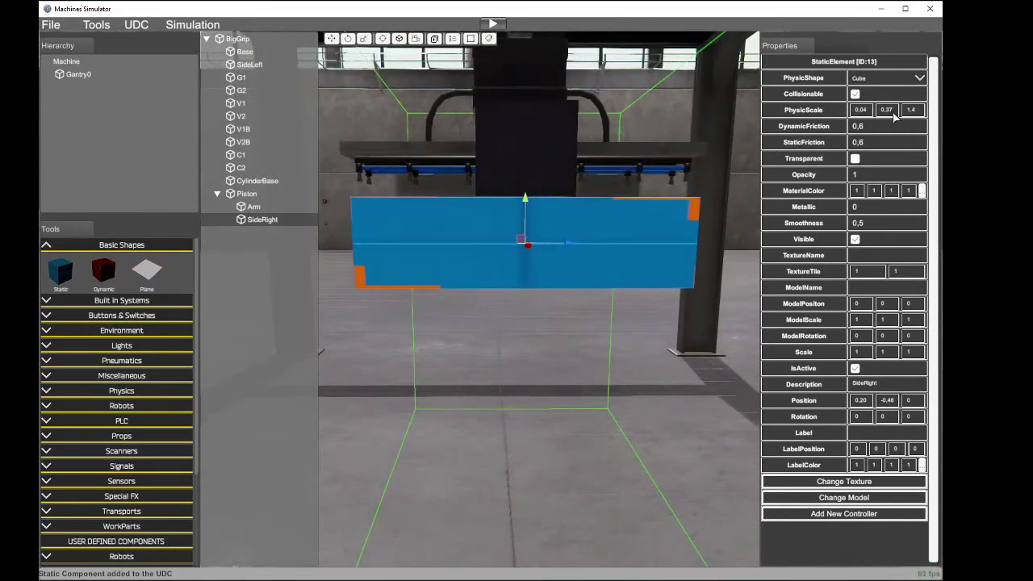
pyautogui.press('BackSpace')
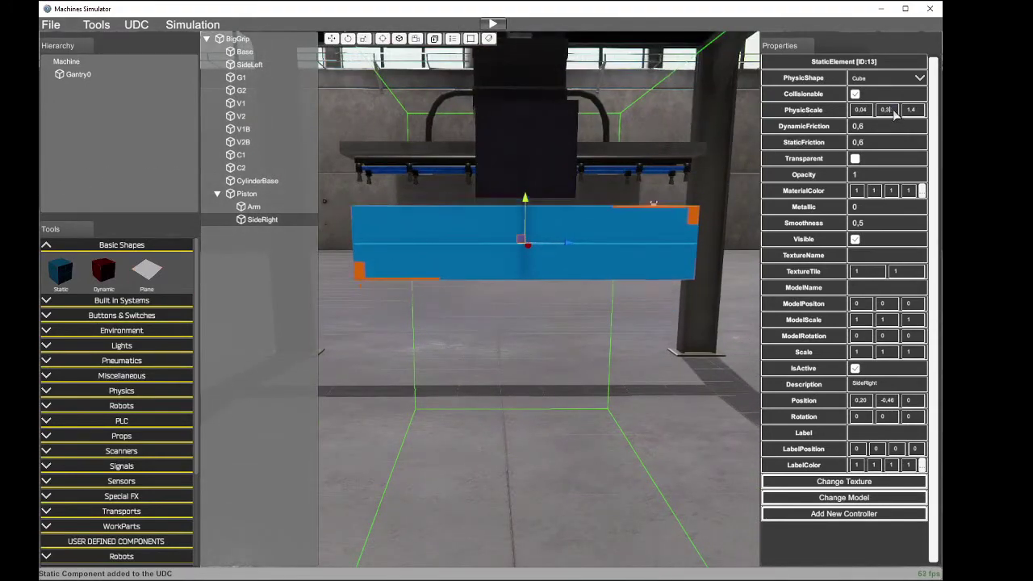
pyautogui.moveTo(524, 198); pyautogui.dragTo(525, 189)
pyautogui.moveTo(507, 275); pyautogui.dragTo(985, 254, button='right')
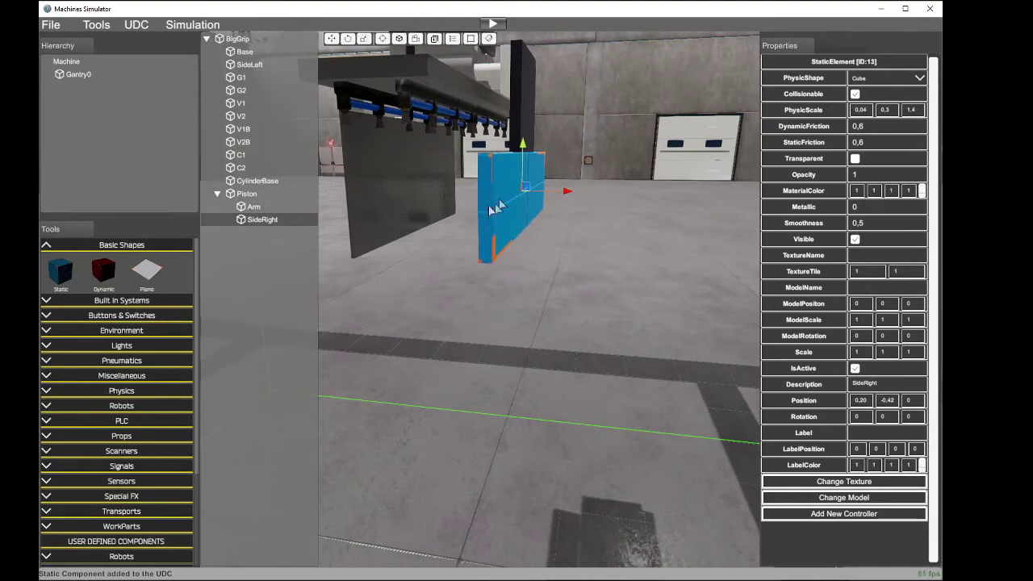
pyautogui.moveTo(517, 229); pyautogui.dragTo(281, 248, button='right')
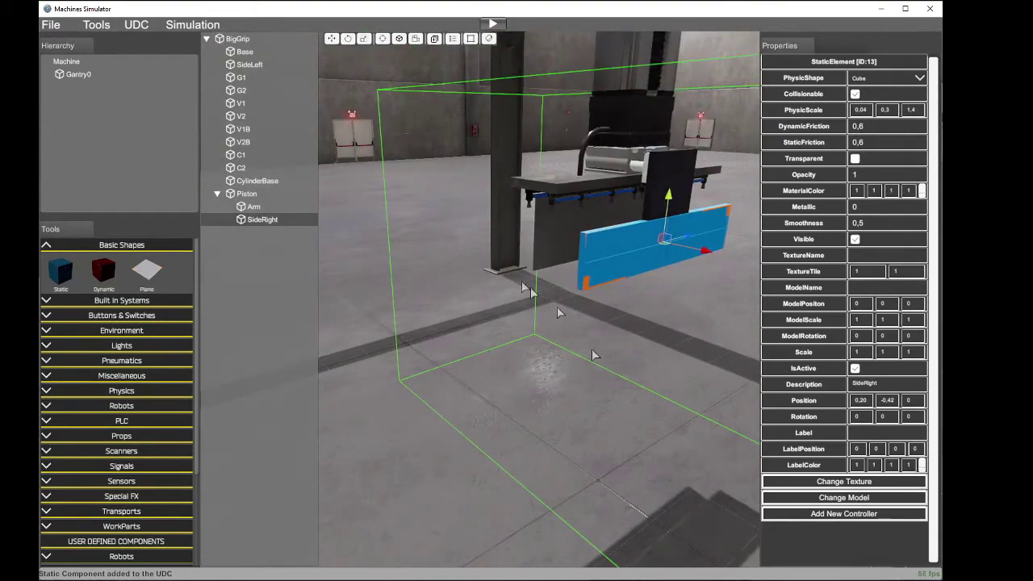
# Step: Assign the Clamp model from the Mechanical category to SideRight
pyautogui.click(888, 499)
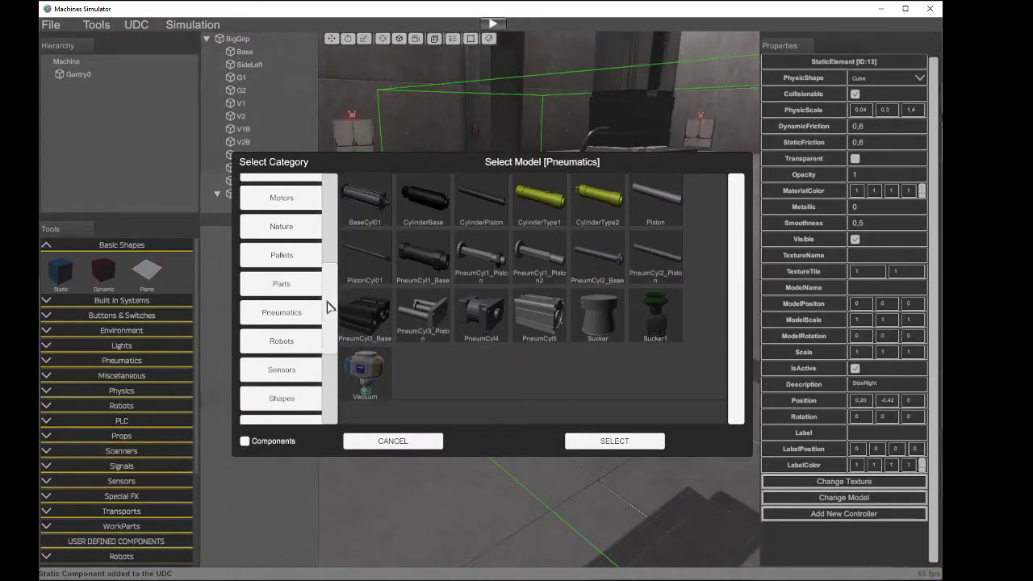
pyautogui.moveTo(329, 306); pyautogui.dragTo(335, 289)
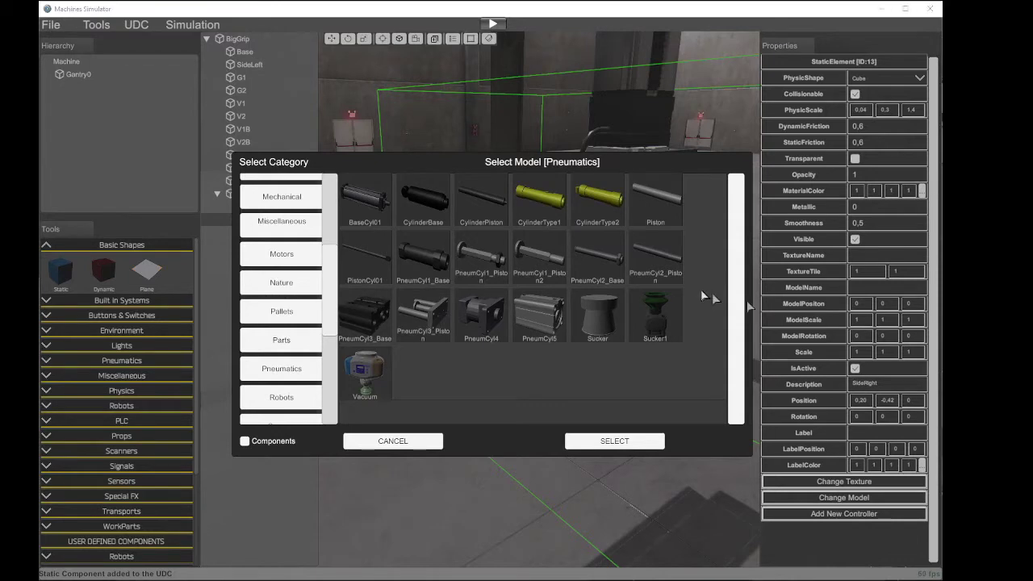
pyautogui.moveTo(328, 299); pyautogui.dragTo(327, 270)
pyautogui.click(307, 241)
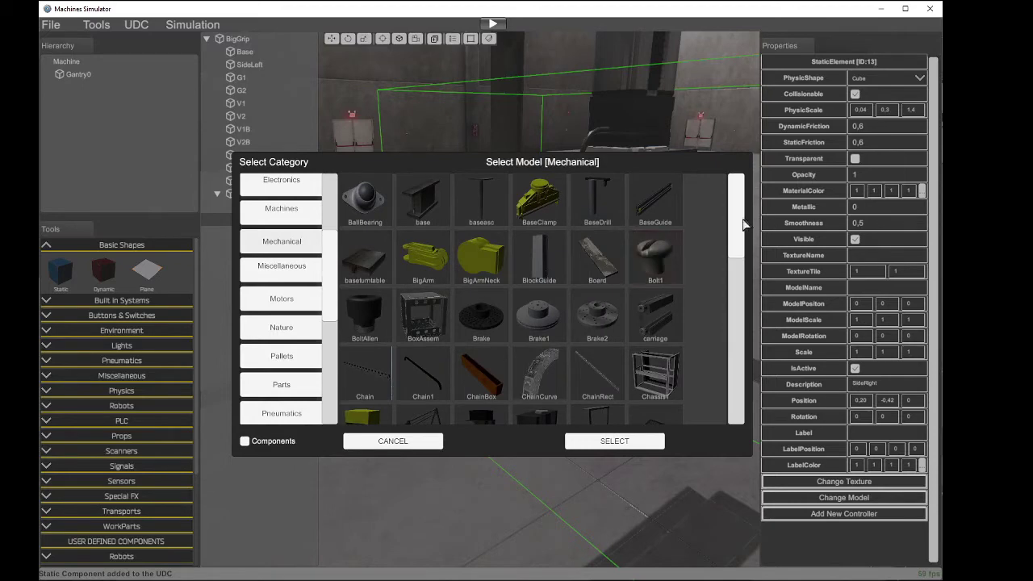
pyautogui.scroll(-2, 739, 239)
pyautogui.moveTo(738, 239); pyautogui.dragTo(743, 268)
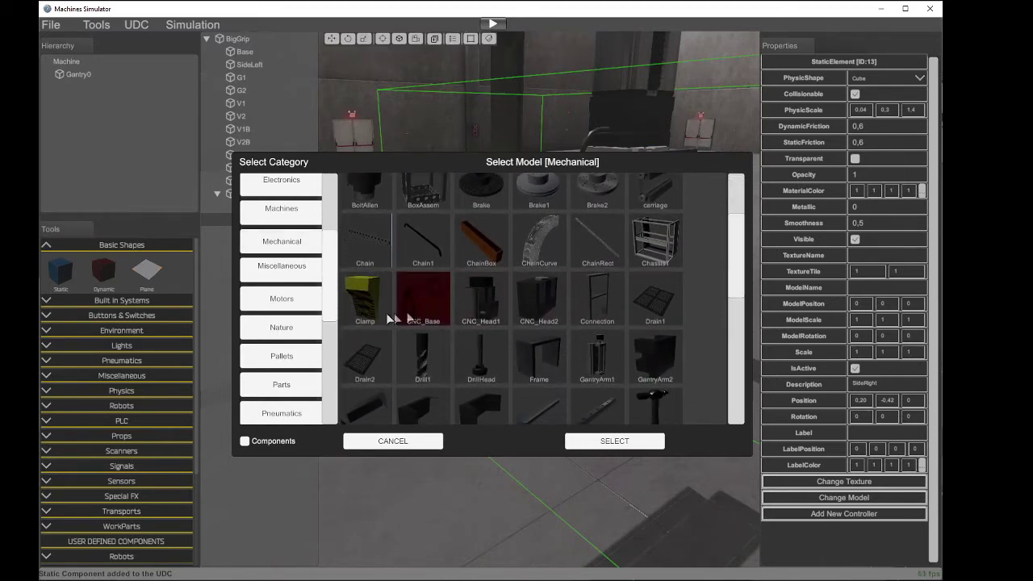
pyautogui.click(376, 301)
pyautogui.click(596, 436)
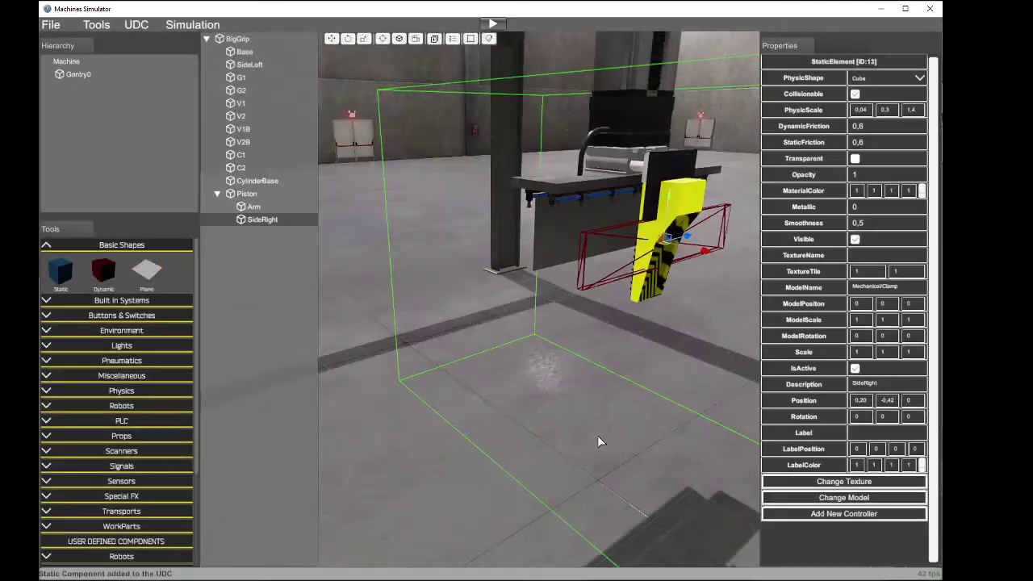
# Step: Set the Y ModelScale of the SideRight clamp model to 0.4
pyautogui.moveTo(592, 363); pyautogui.dragTo(377, 306, button='right')
pyautogui.scroll(5, 353, 326)
pyautogui.scroll(-5, 352, 327)
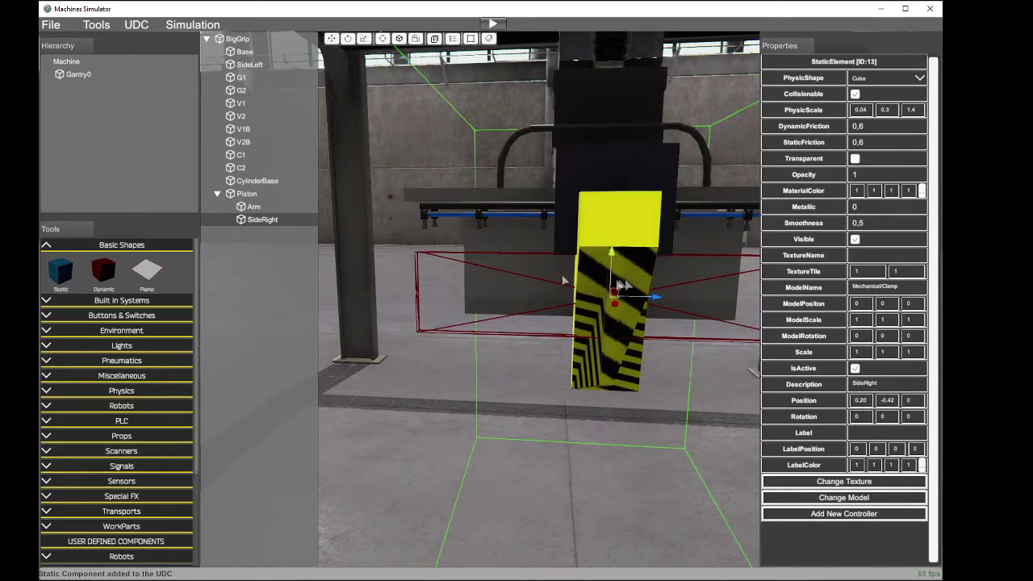
pyautogui.moveTo(557, 282); pyautogui.dragTo(586, 295, button='right')
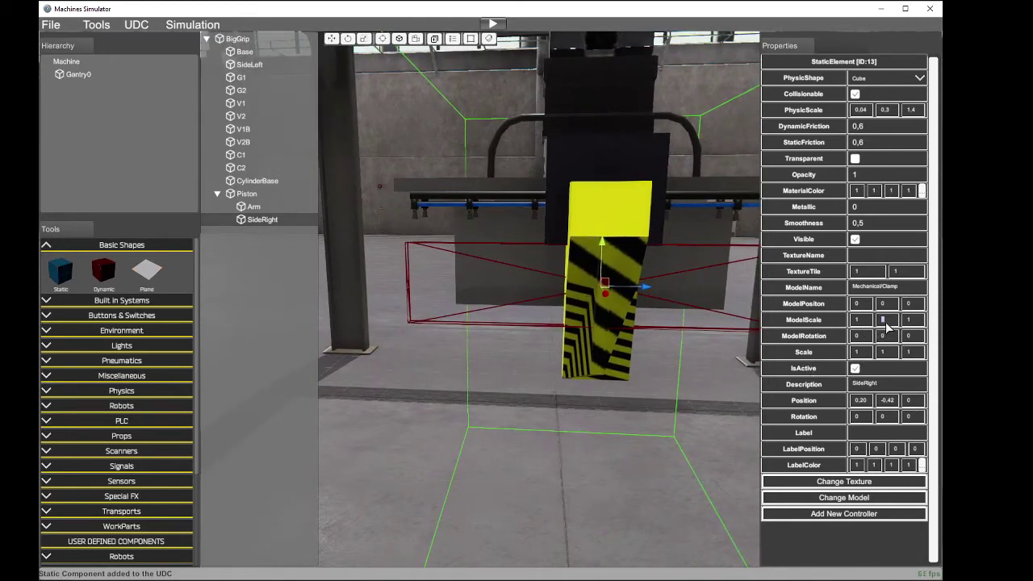
pyautogui.write('0')
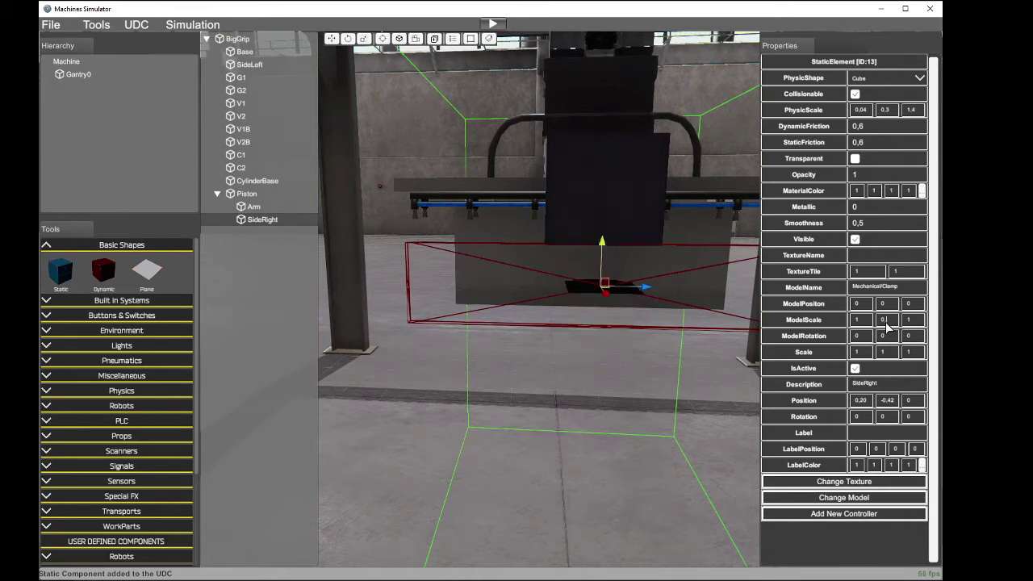
pyautogui.write(',8')
pyautogui.press('BackSpace')
pyautogui.write('4')
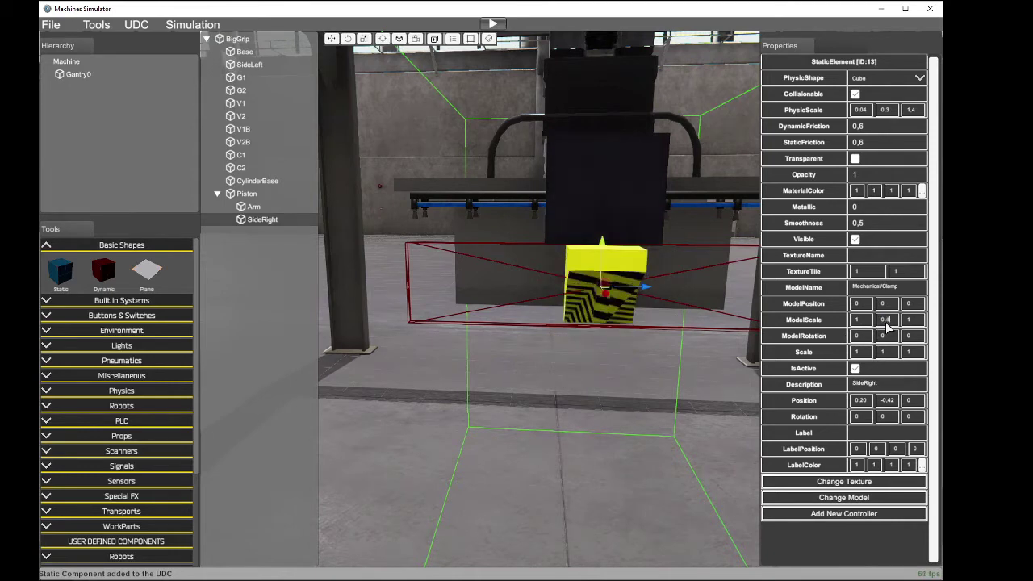
pyautogui.click(870, 320)
pyautogui.write('2')
pyautogui.press('BackSpace')
pyautogui.write('1')
# Step: Stretch the SideRight clamp model along the plate by setting its Z ModelScale to 5.8
pyautogui.click(912, 323)
pyautogui.write('2')
pyautogui.write('3')
pyautogui.moveTo(920, 326); pyautogui.dragTo(898, 324)
pyautogui.write('45')
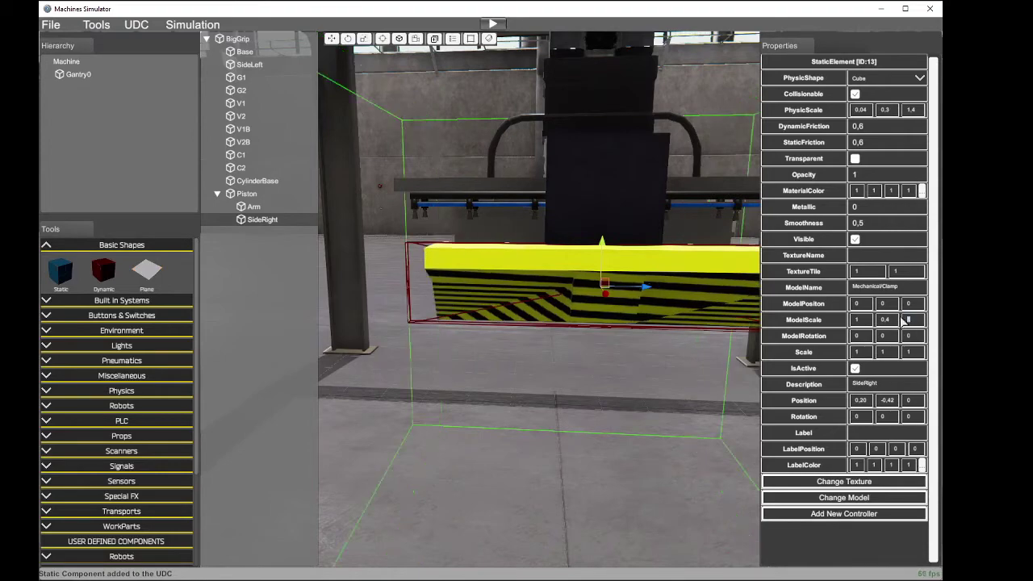
pyautogui.write('6')
pyautogui.moveTo(610, 340); pyautogui.dragTo(724, 316, button='right')
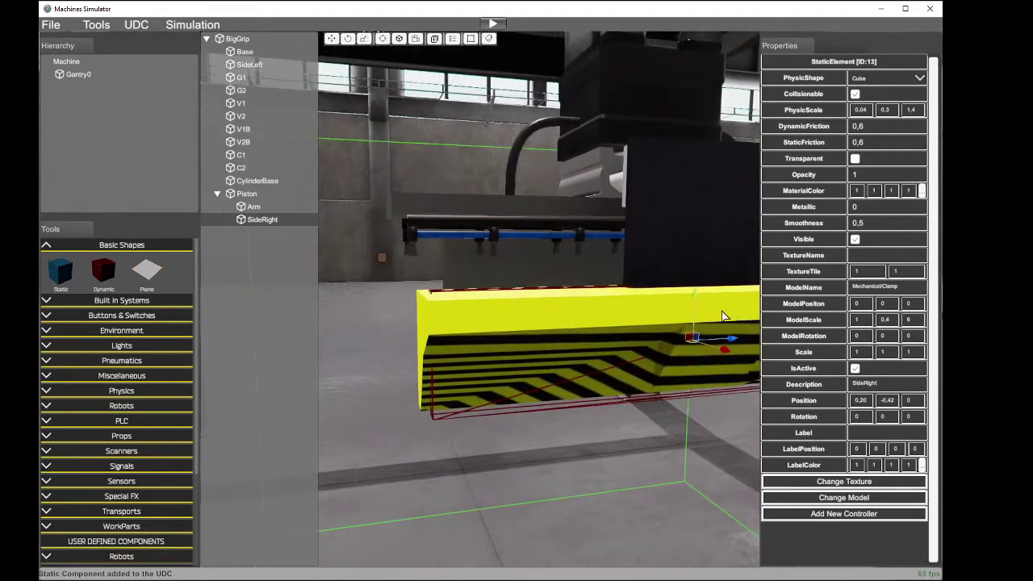
pyautogui.write('8')
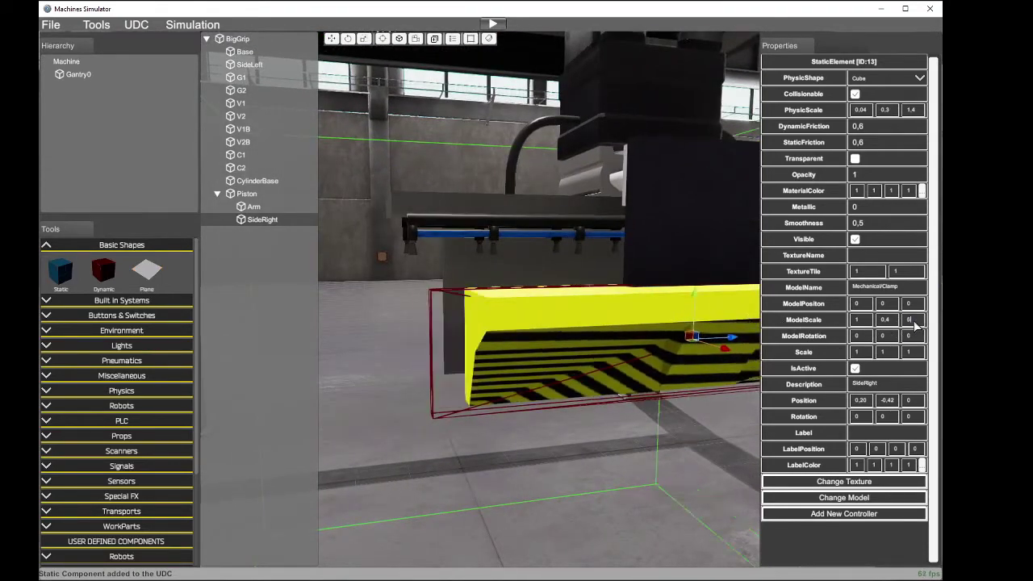
pyautogui.write(',6')
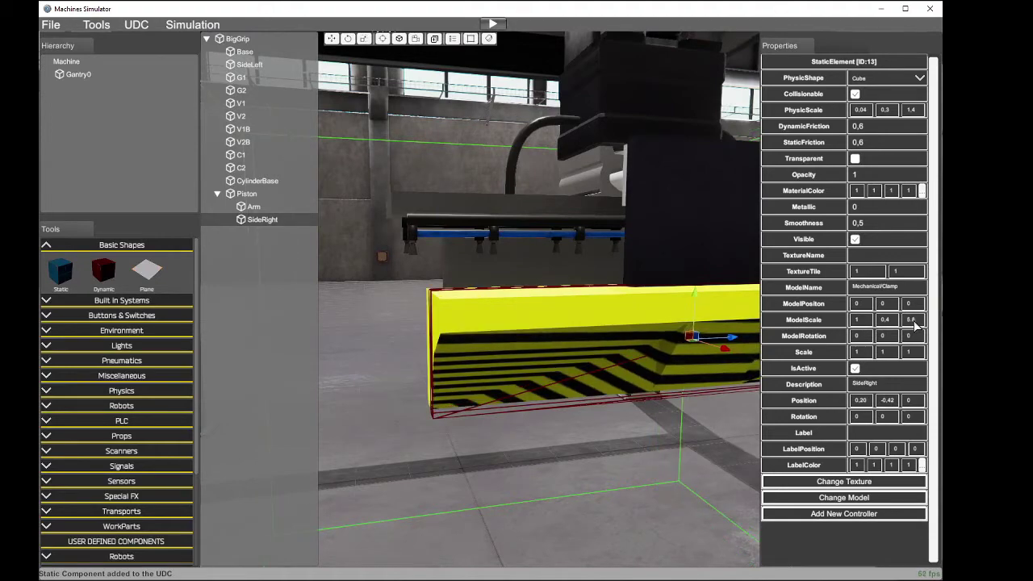
# Step: Thin the SideRight clamp model to the plate's thickness with an X ModelScale of 0.15
pyautogui.moveTo(543, 376); pyautogui.dragTo(751, 378, button='right')
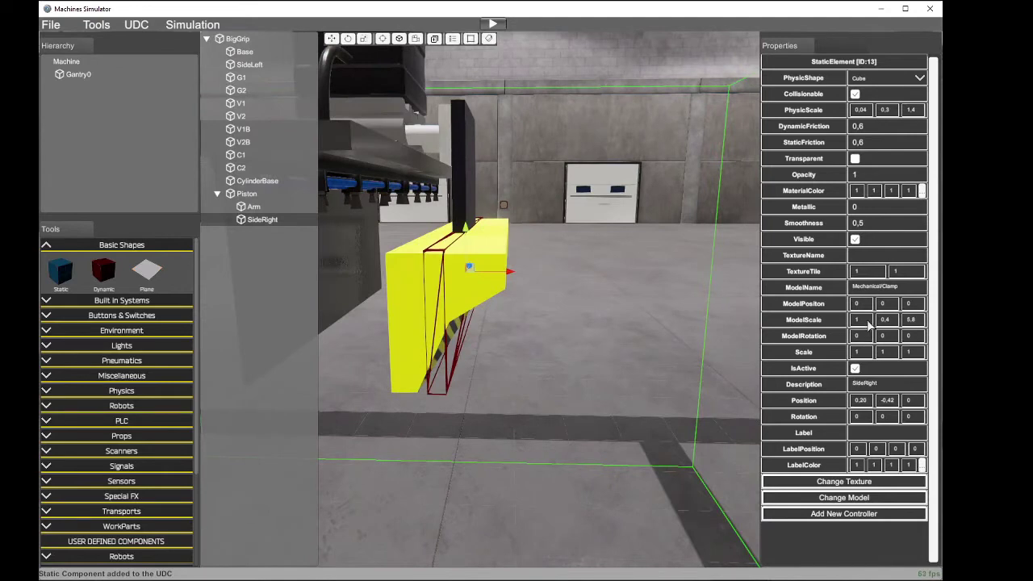
pyautogui.write('0,1')
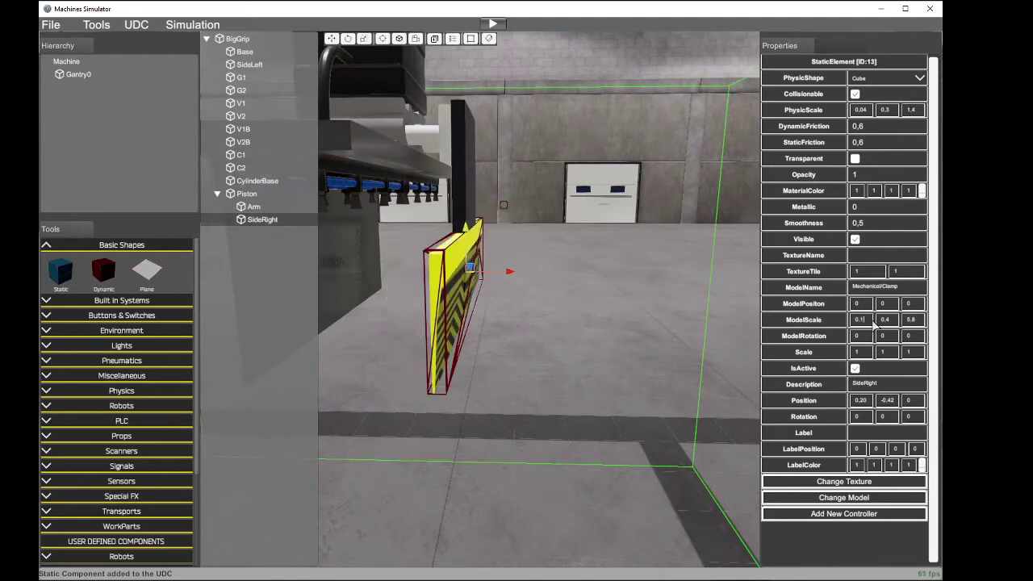
pyautogui.press('BackSpace')
pyautogui.write('2')
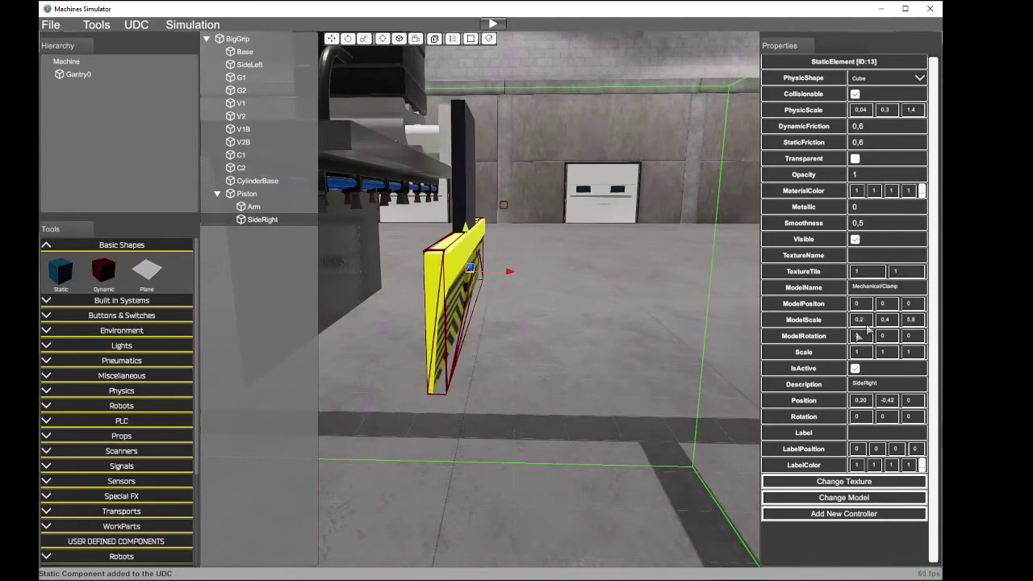
pyautogui.moveTo(579, 379); pyautogui.dragTo(649, 359, button='right')
pyautogui.click(866, 321)
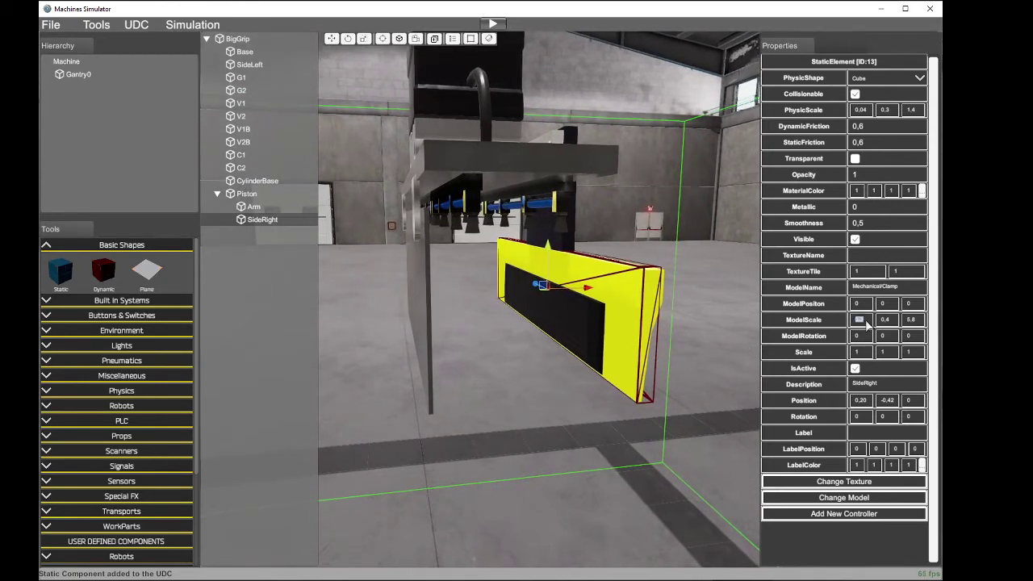
pyautogui.write('0,1')
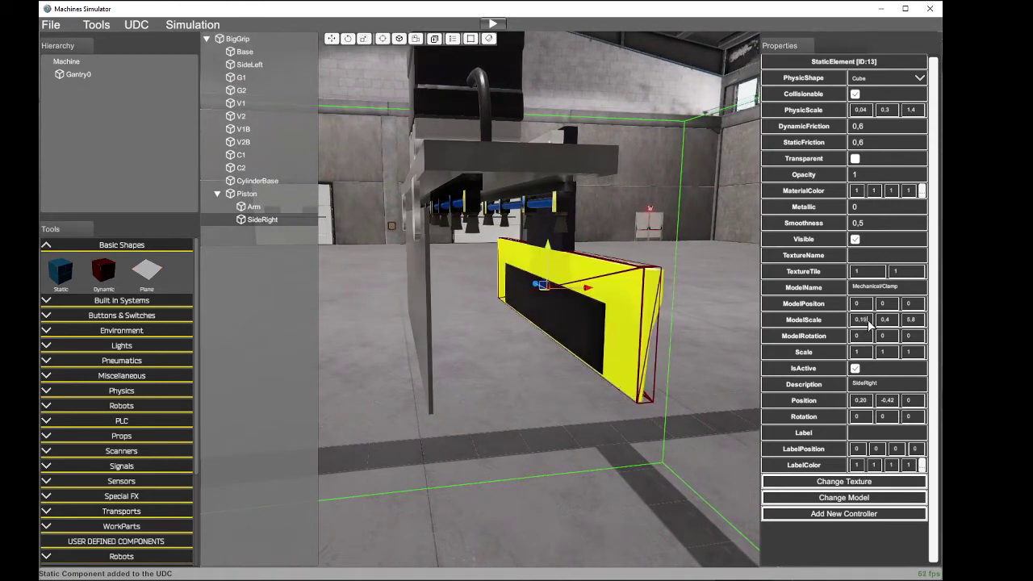
pyautogui.write('5')
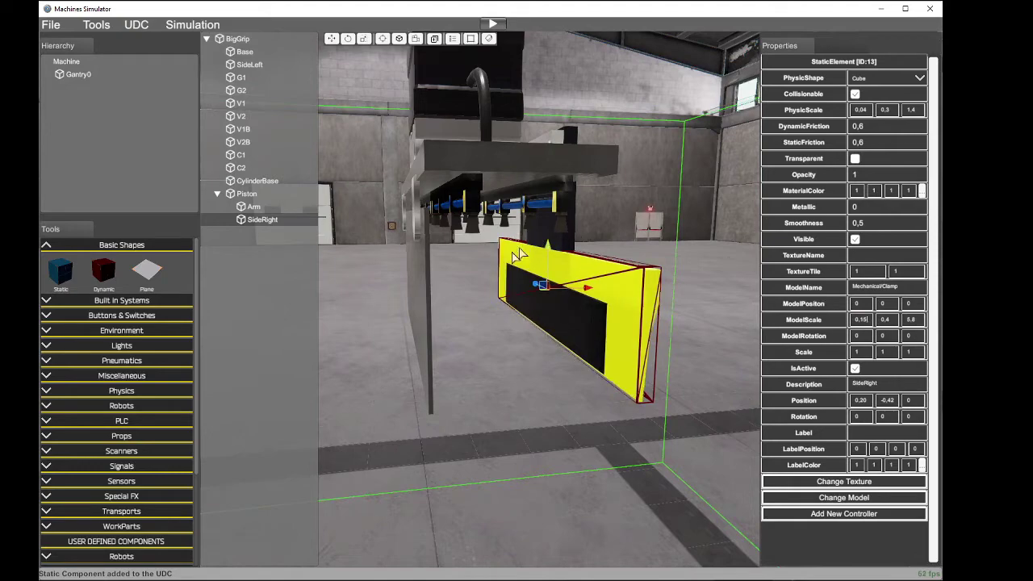
# Step: Apply the Metal27 material from the Metal category to SideRight
pyautogui.moveTo(562, 269); pyautogui.dragTo(238, 301, button='right')
pyautogui.scroll(-5, 130, 292)
pyautogui.scroll(5, 270, 274)
pyautogui.scroll(-5, 378, 307)
pyautogui.scroll(3, 238, 301)
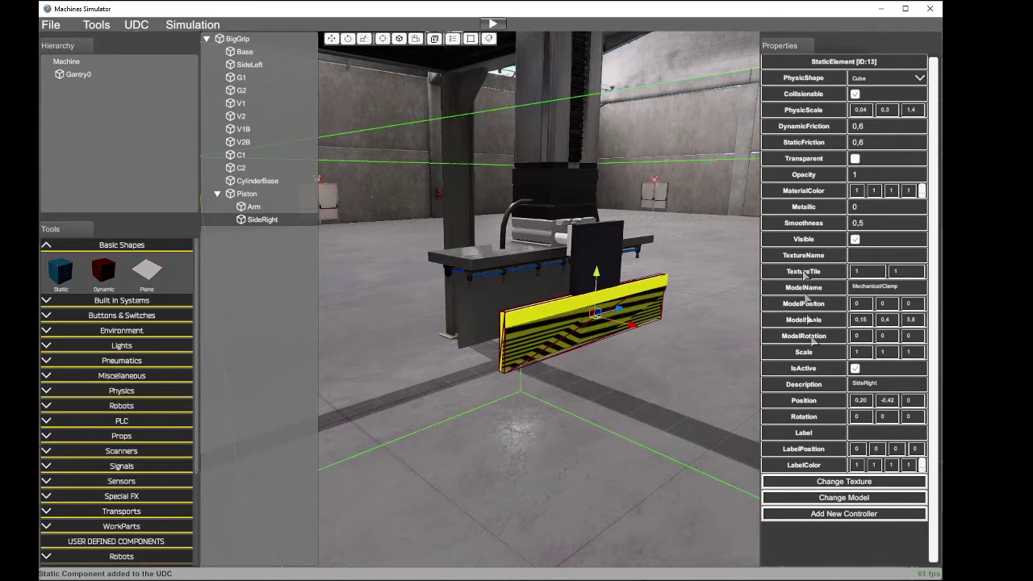
pyautogui.click(844, 481)
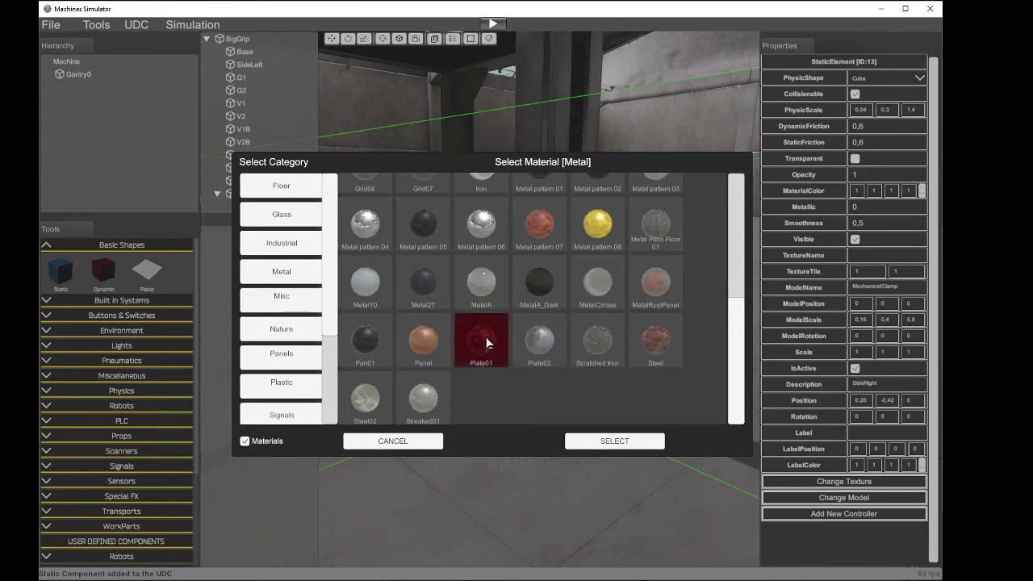
pyautogui.click(607, 441)
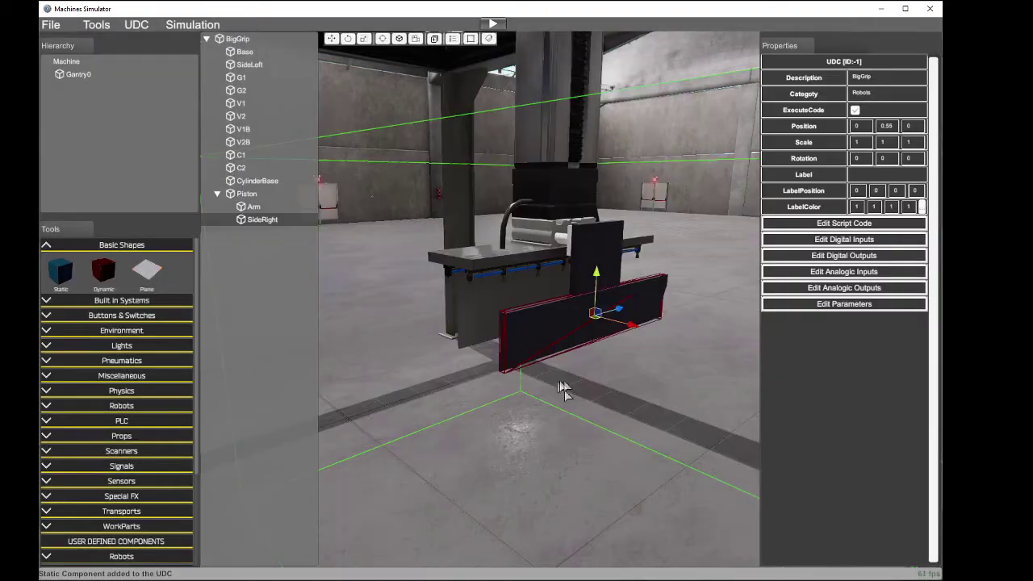
# Step: Examine from several angles how the SideRight plate sits against the Arm and opposite the left side plate
pyautogui.scroll(5, 484, 390)
pyautogui.moveTo(335, 394); pyautogui.dragTo(541, 278, button='right')
pyautogui.scroll(3, 240, 388)
pyautogui.scroll(-3, 211, 346)
pyautogui.scroll(-3, 475, 270)
pyautogui.scroll(3, 710, 231)
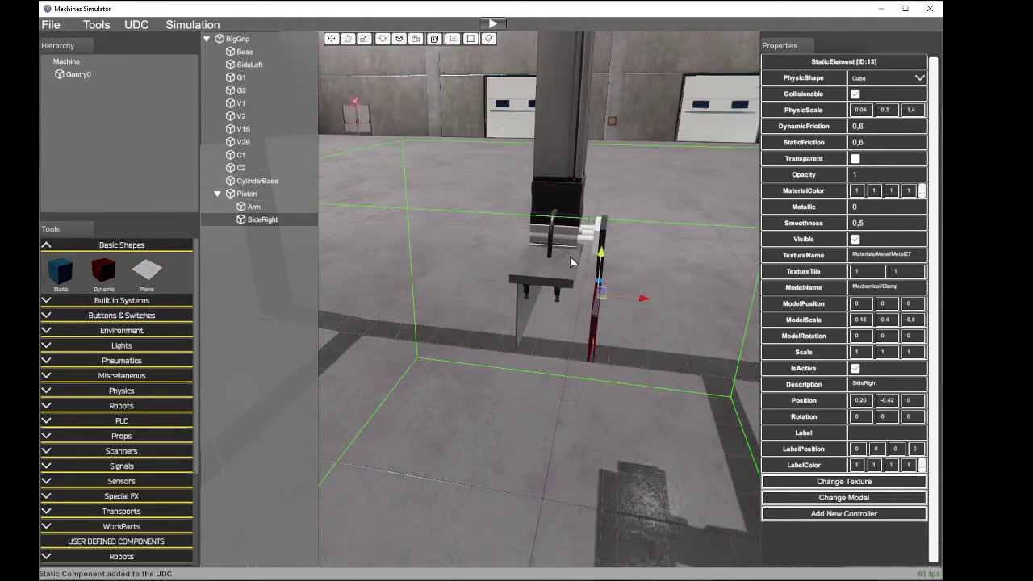
pyautogui.moveTo(573, 255); pyautogui.dragTo(580, 266, button='right')
pyautogui.scroll(3, 584, 267)
pyautogui.scroll(-2, 584, 268)
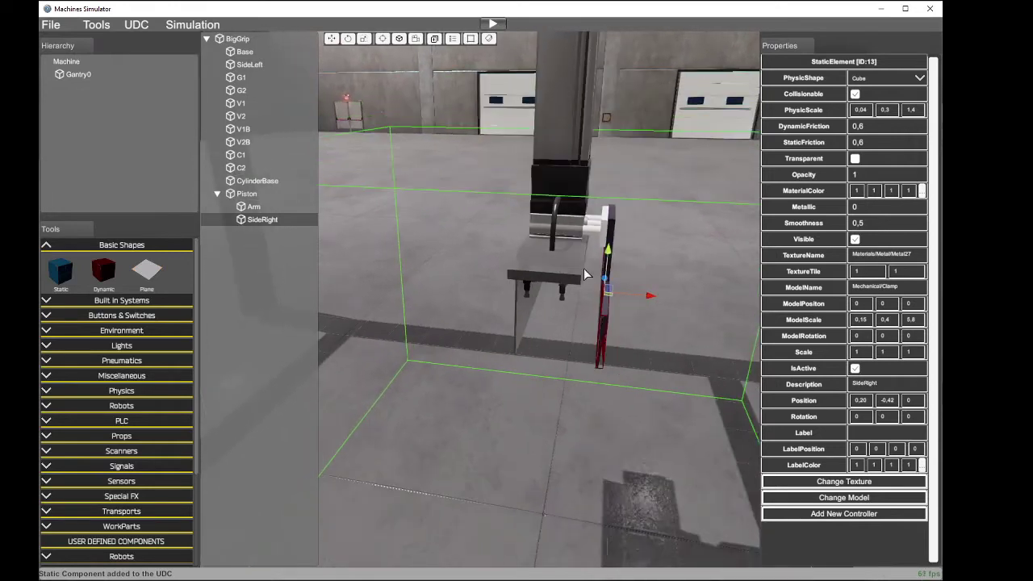
# Step: Play the LoaderGantry reference video briefly to study the gripper's motion, pause it, and return to Machines Simulator at the Piston element
pyautogui.click(942, 210)
pyautogui.click(784, 333)
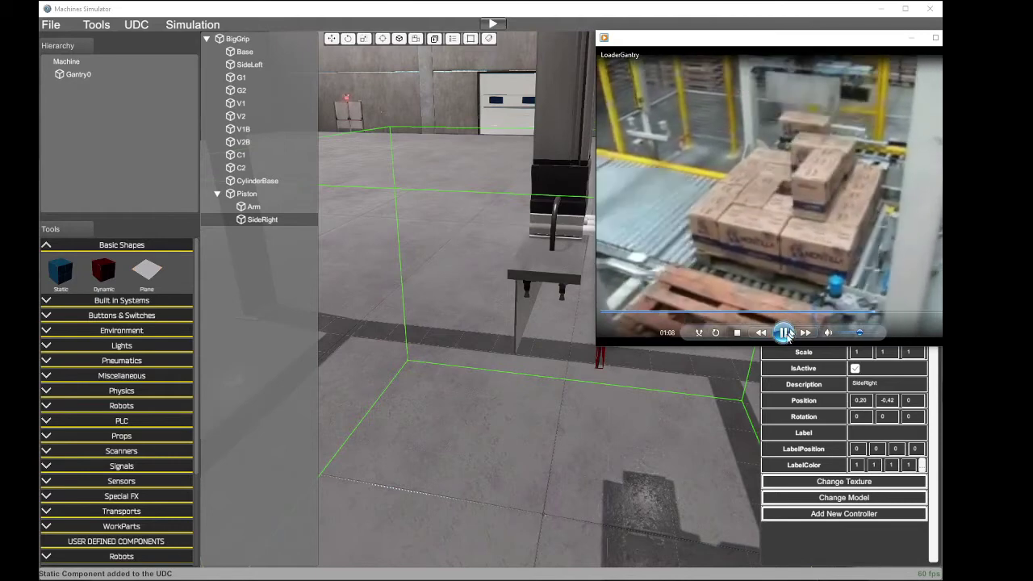
pyautogui.click(785, 333)
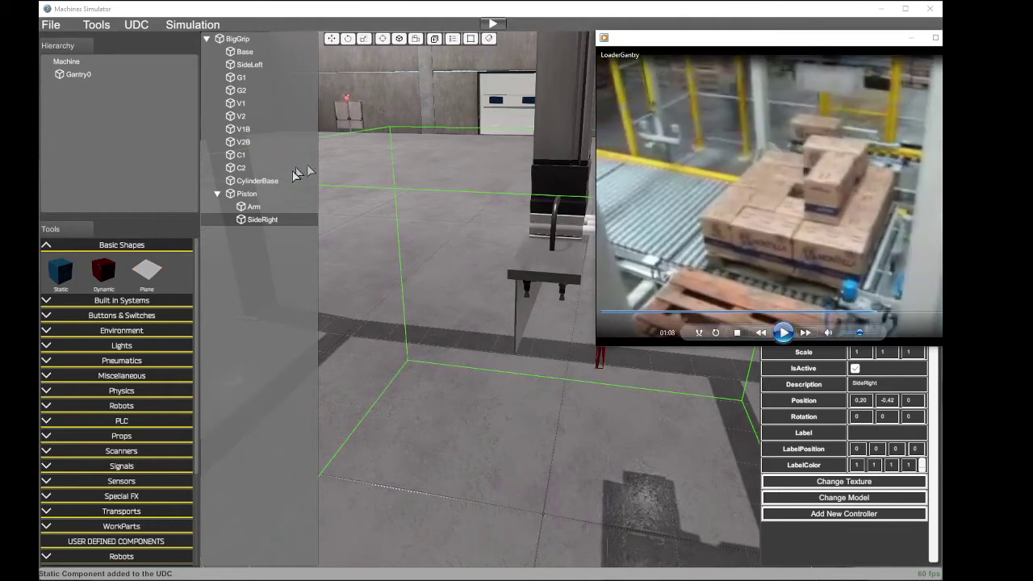
pyautogui.click(246, 194)
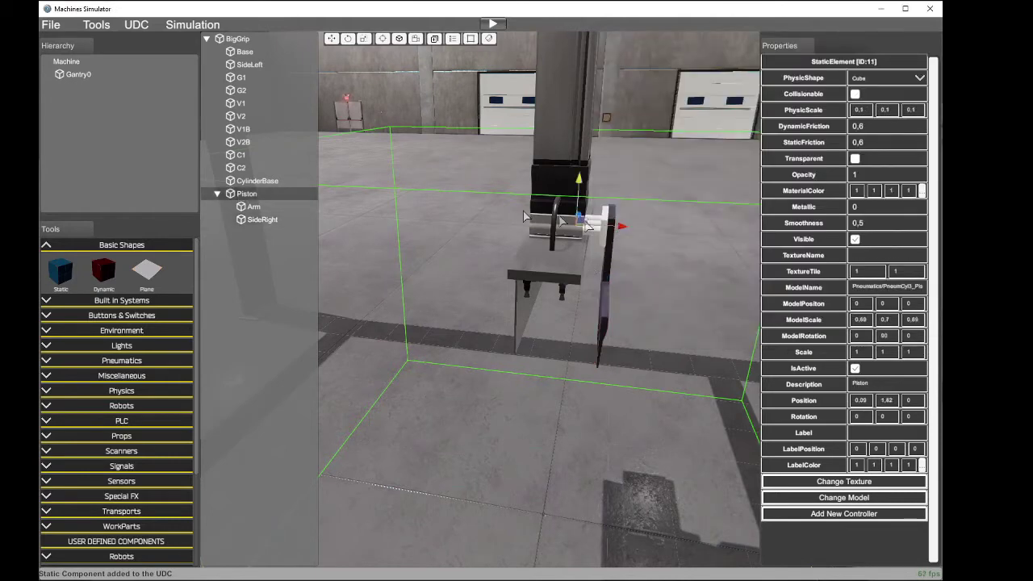
# Step: Open the script code of the BigGrip component and place the Script Code Help window beside the code
pyautogui.click(238, 40)
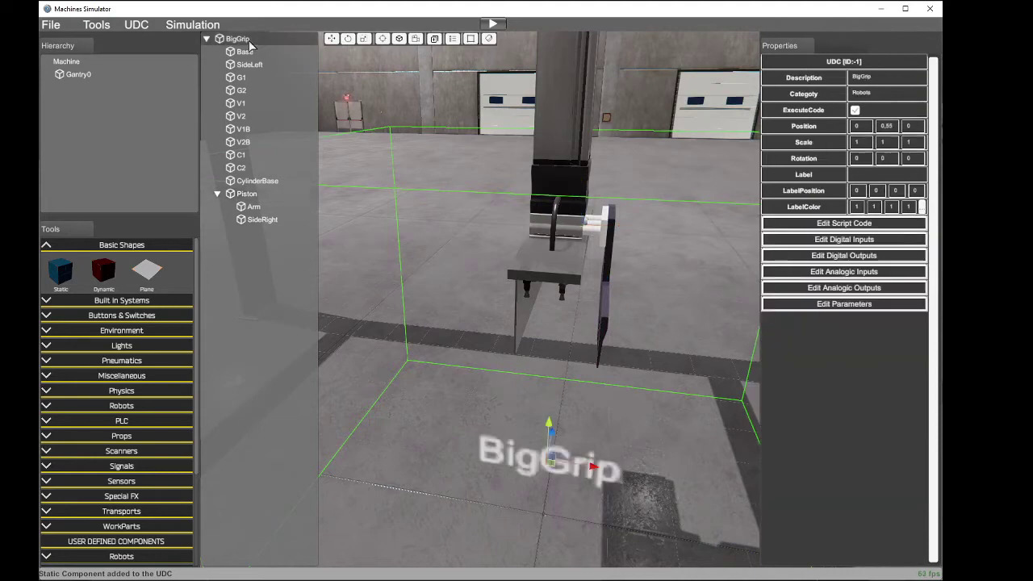
pyautogui.click(845, 224)
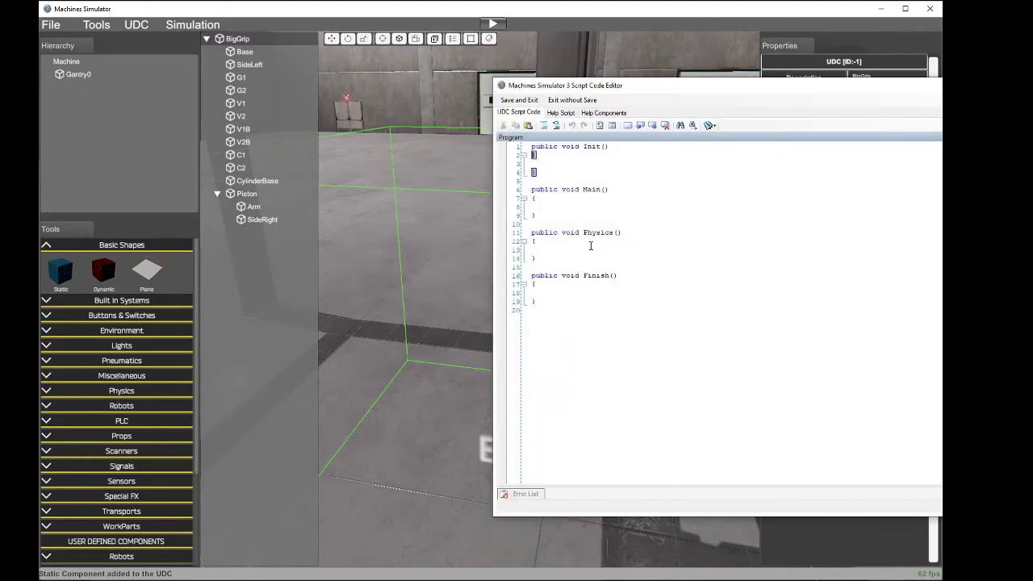
pyautogui.click(568, 206)
pyautogui.click(601, 127)
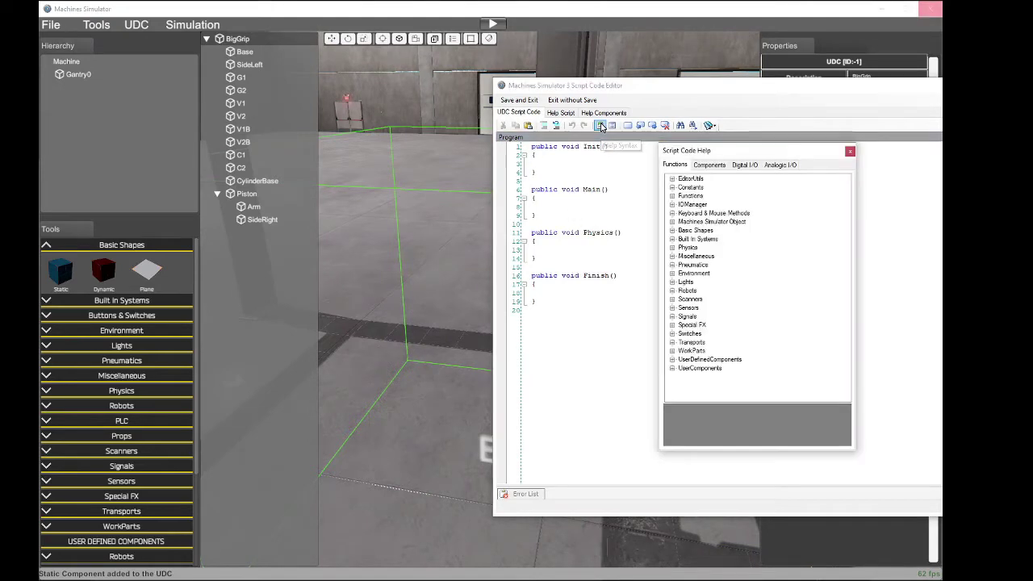
pyautogui.moveTo(731, 153); pyautogui.dragTo(940, 135)
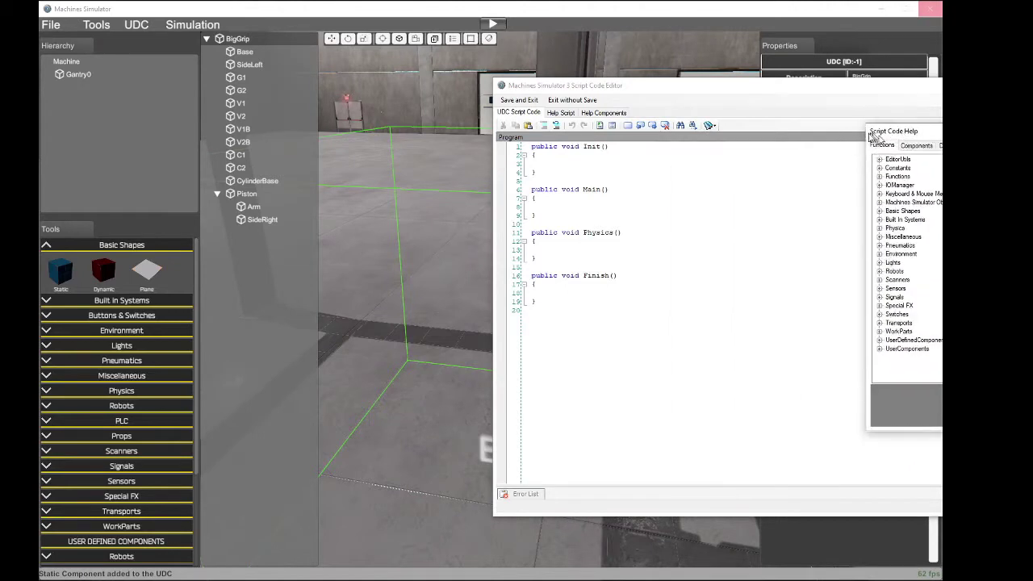
# Step: Review the Static Element functions under Basic Shapes in the Script Code Help
pyautogui.click(902, 212)
pyautogui.click(880, 212)
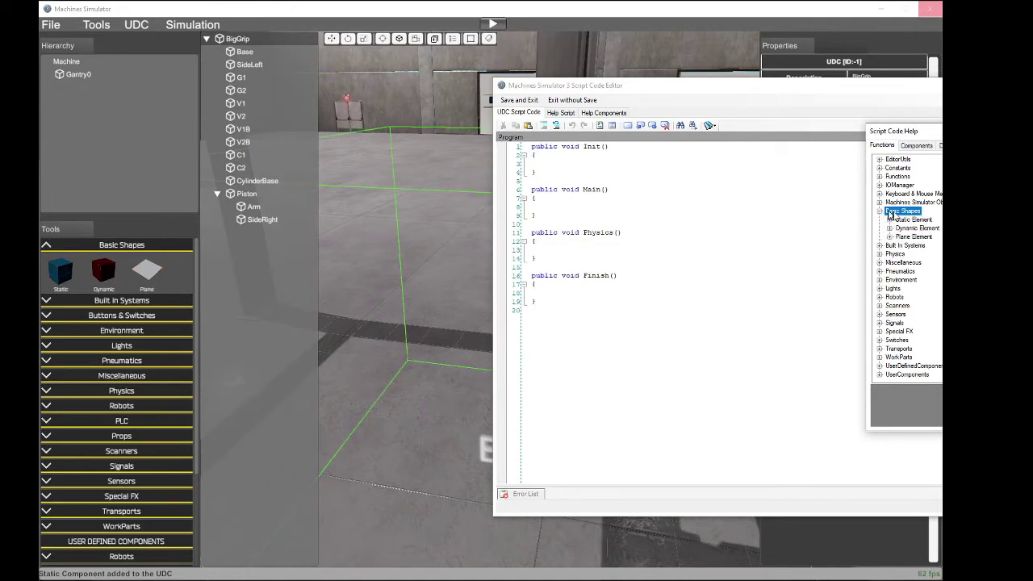
pyautogui.click(914, 220)
pyautogui.click(891, 221)
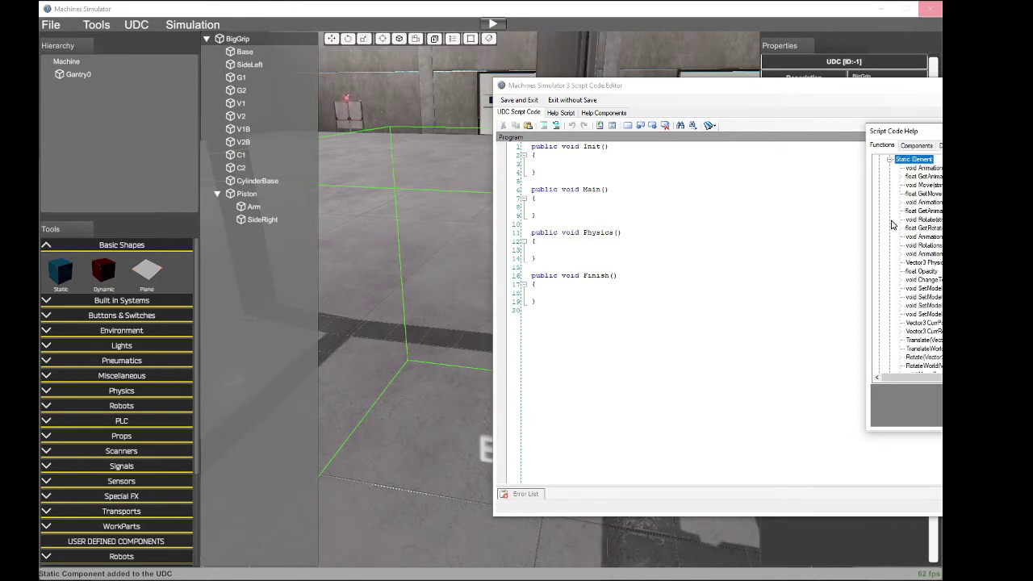
pyautogui.scroll(3, 908, 264)
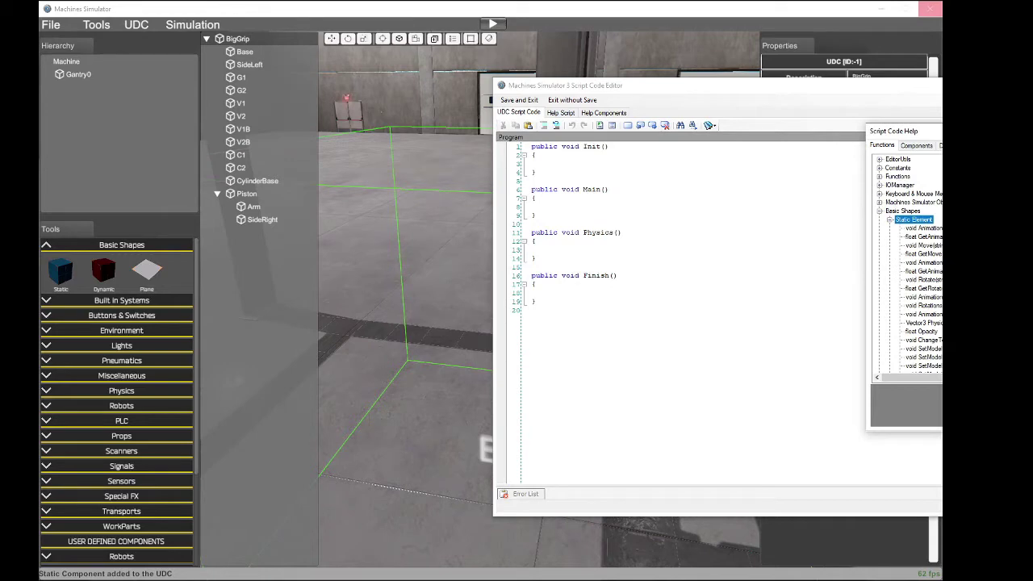
pyautogui.scroll(-3, 907, 264)
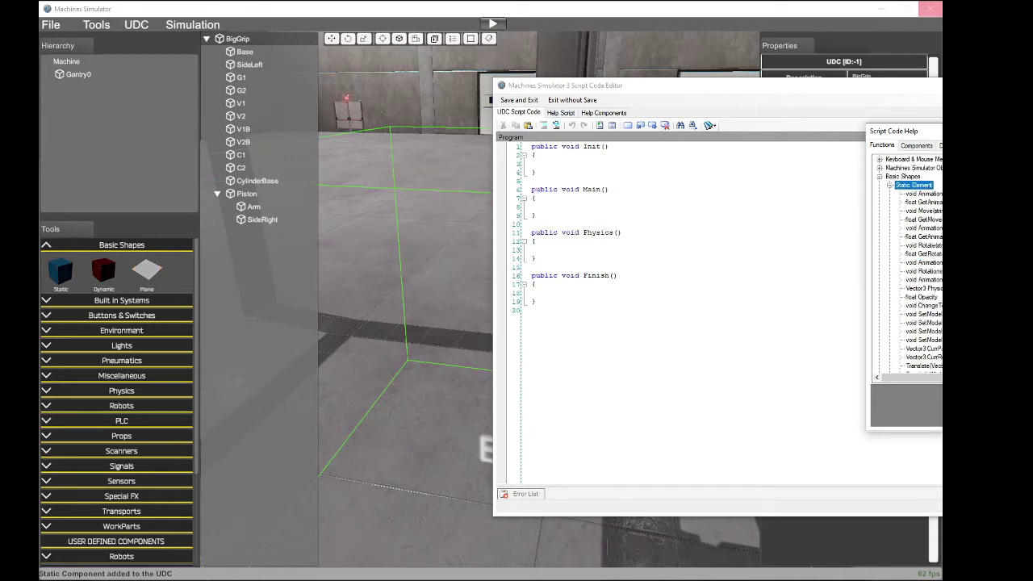
pyautogui.scroll(3, 907, 264)
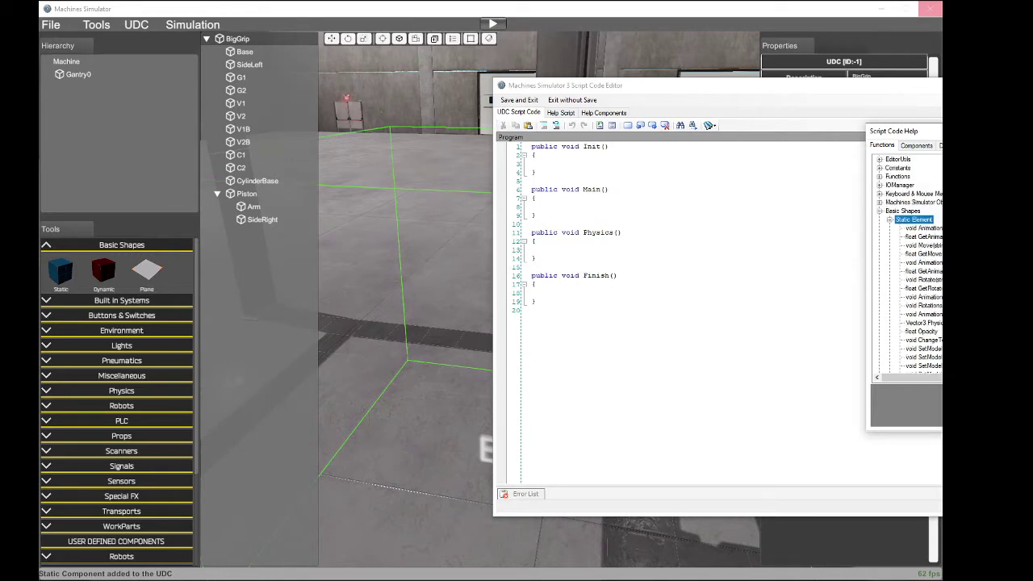
# Step: Collapse Basic Shapes, list the IOManager functions in the help, and read the description of the second function
pyautogui.click(880, 211)
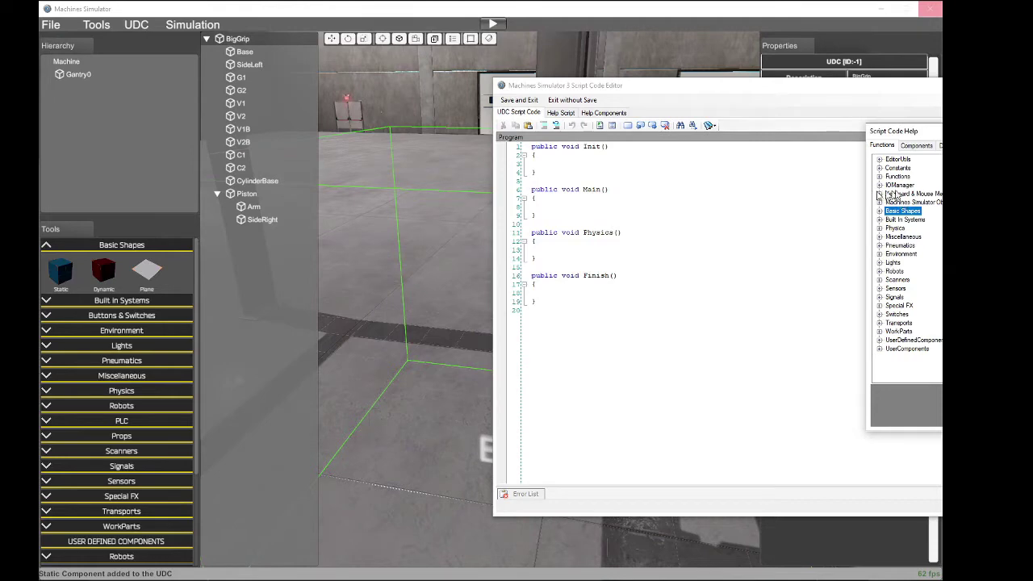
pyautogui.click(880, 185)
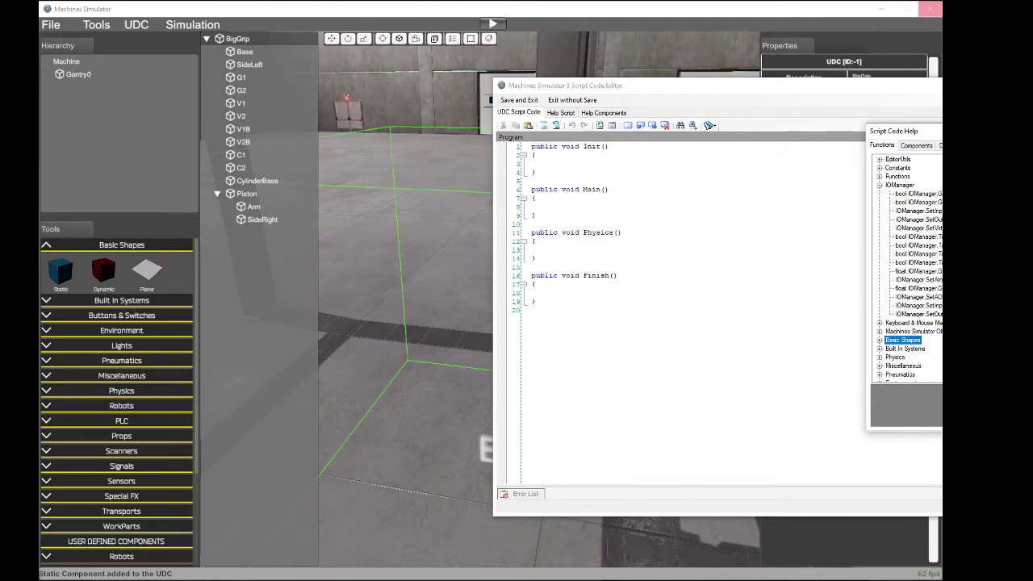
pyautogui.click(900, 185)
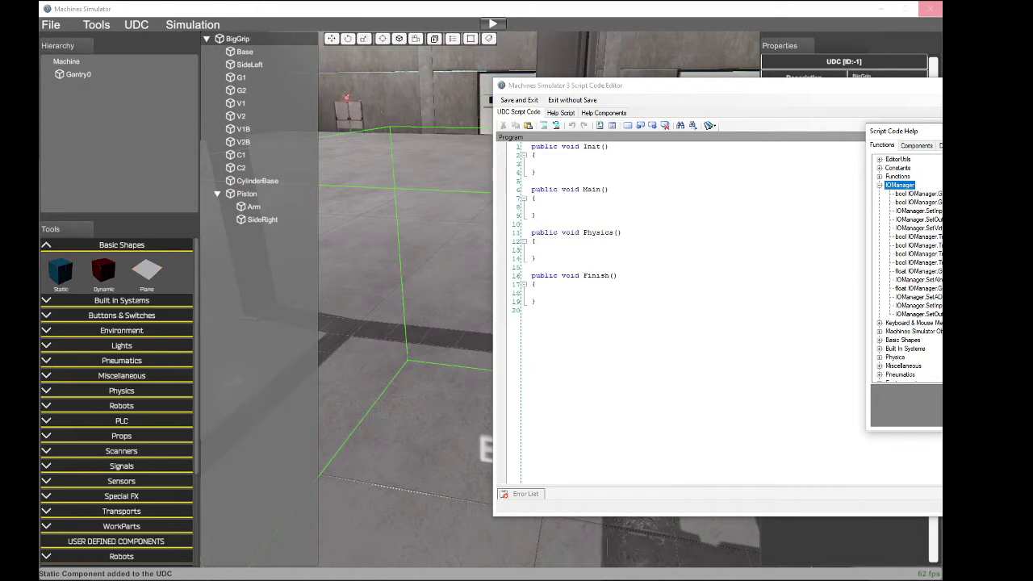
pyautogui.click(920, 203)
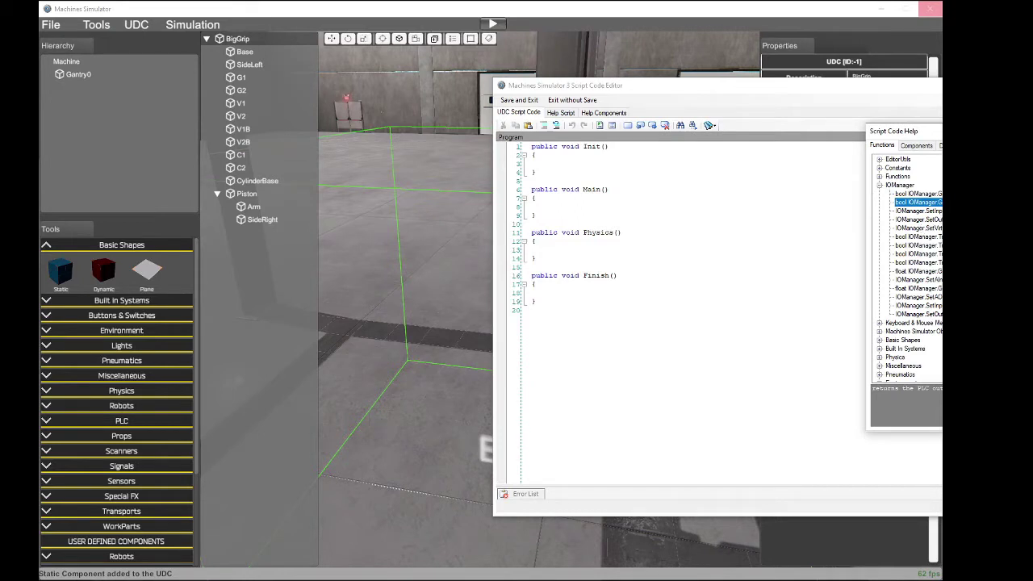
# Step: Start an if condition in the Main function that checks IOManager.GetOutput with an empty quoted output name
pyautogui.click(587, 208)
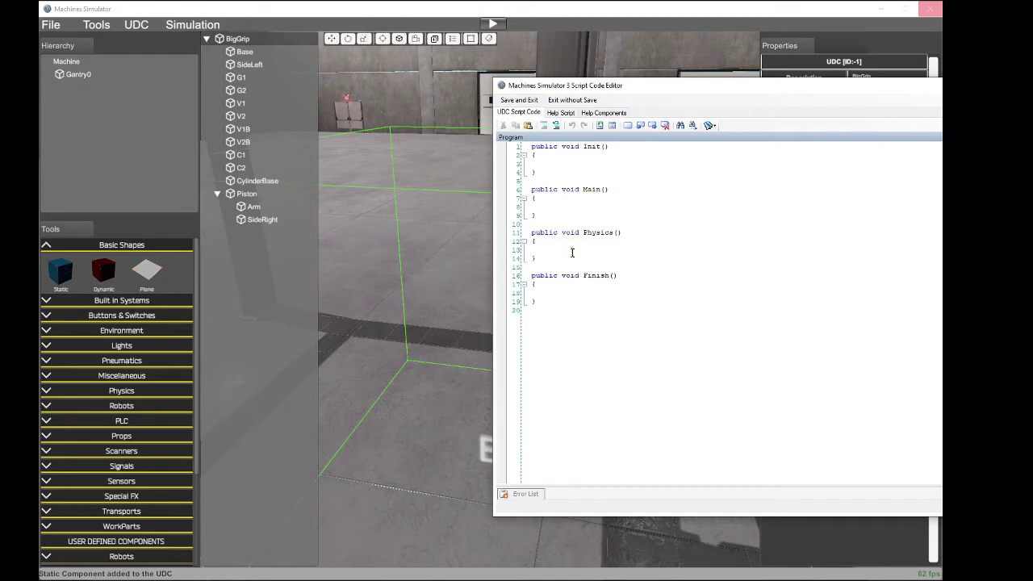
pyautogui.click(538, 251)
pyautogui.click(561, 208)
pyautogui.hotkey('alt', 'Tab')
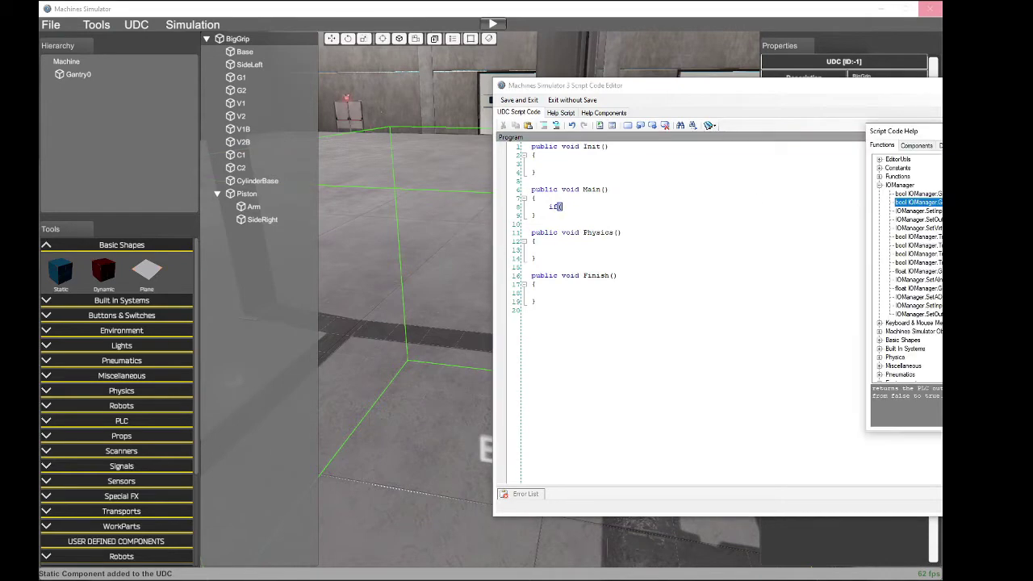
pyautogui.doubleClick(928, 203)
pyautogui.doubleClick(672, 209)
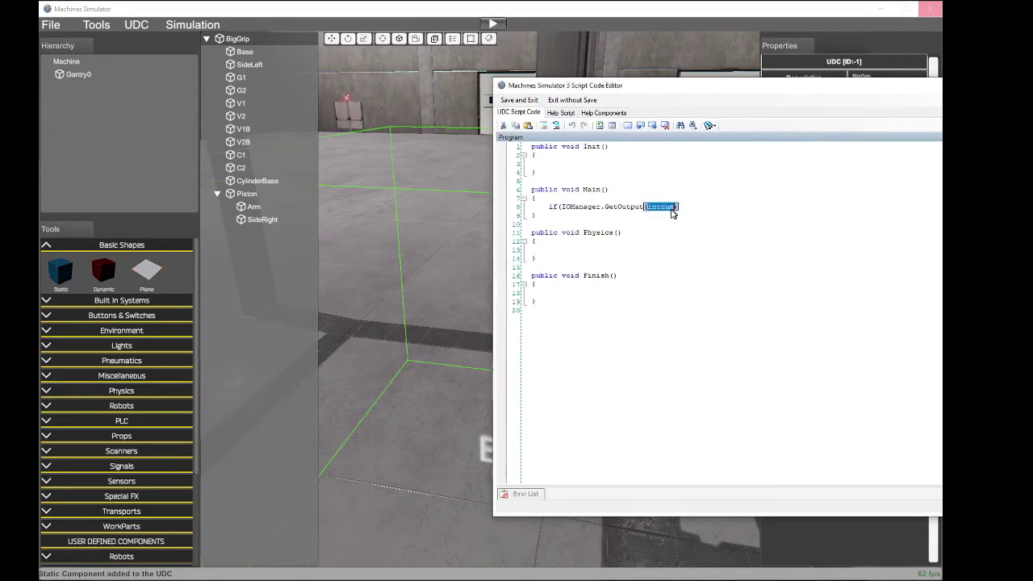
pyautogui.click(679, 207)
pyautogui.doubleClick(675, 207)
pyautogui.press('BackSpace')
pyautogui.write('"")')
pyautogui.press('Return')
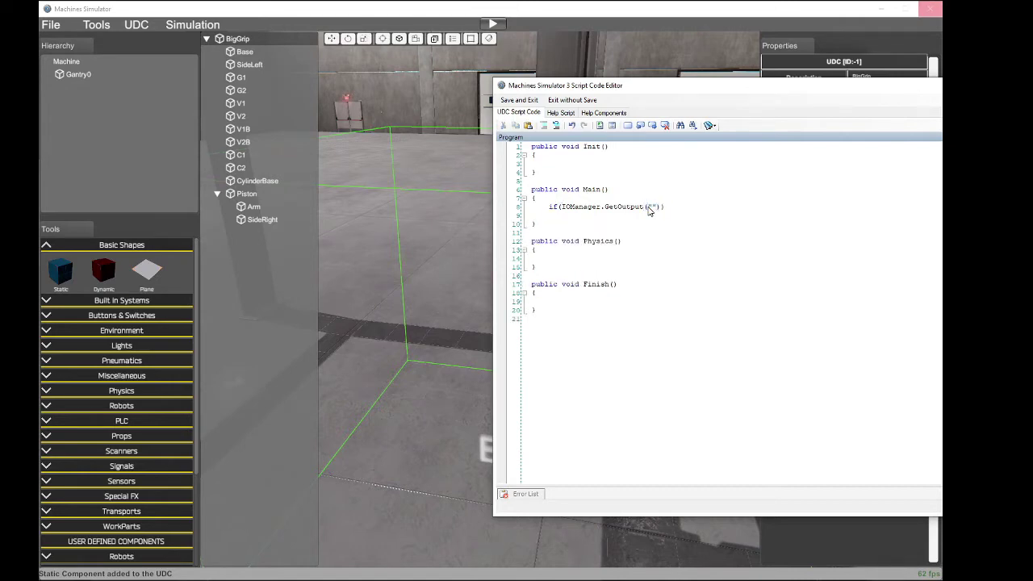
# Step: Add a braced body under the if condition and begin a statement on the Piston element inside it
pyautogui.write('{')
pyautogui.press('Return')
pyautogui.press('Return')
pyautogui.write('}')
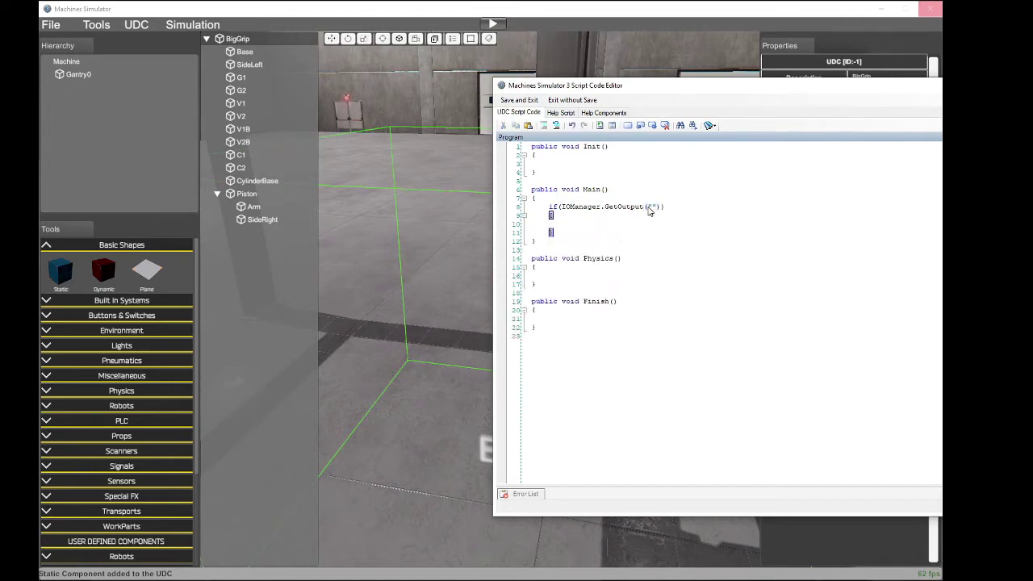
pyautogui.press('Up')
pyautogui.press('Tab')
pyautogui.write('Piston.')
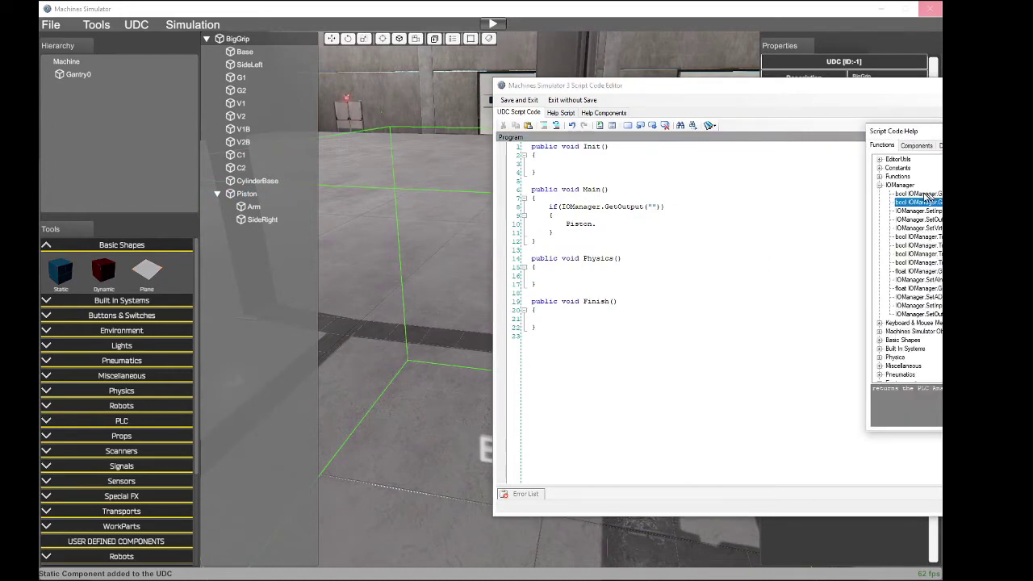
# Step: Complete the Piston statement with the AnimationMove function from the Static Element functions in the Script Code Help
pyautogui.click(882, 185)
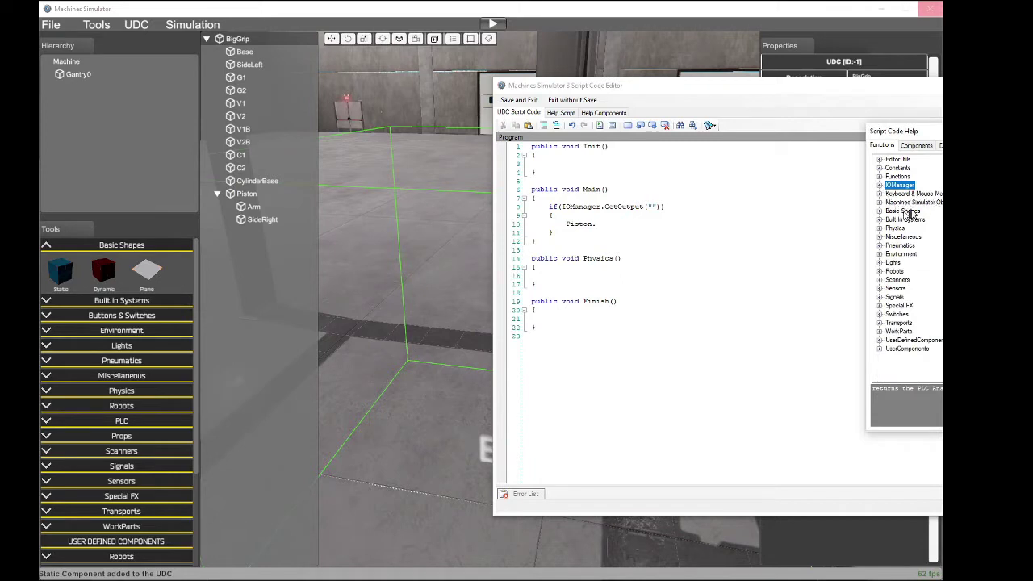
pyautogui.click(903, 210)
pyautogui.click(880, 211)
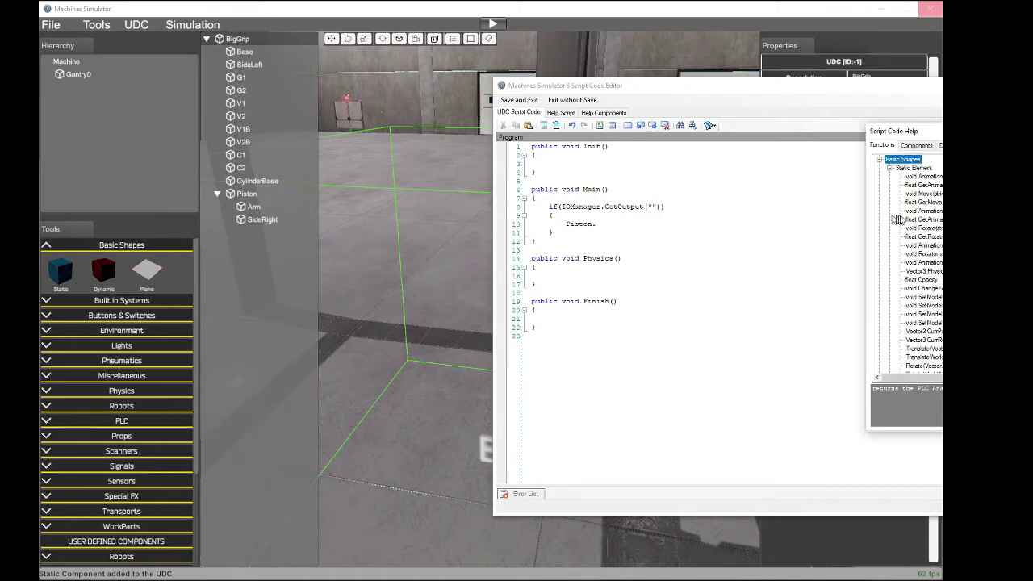
pyautogui.scroll(-7, 935, 278)
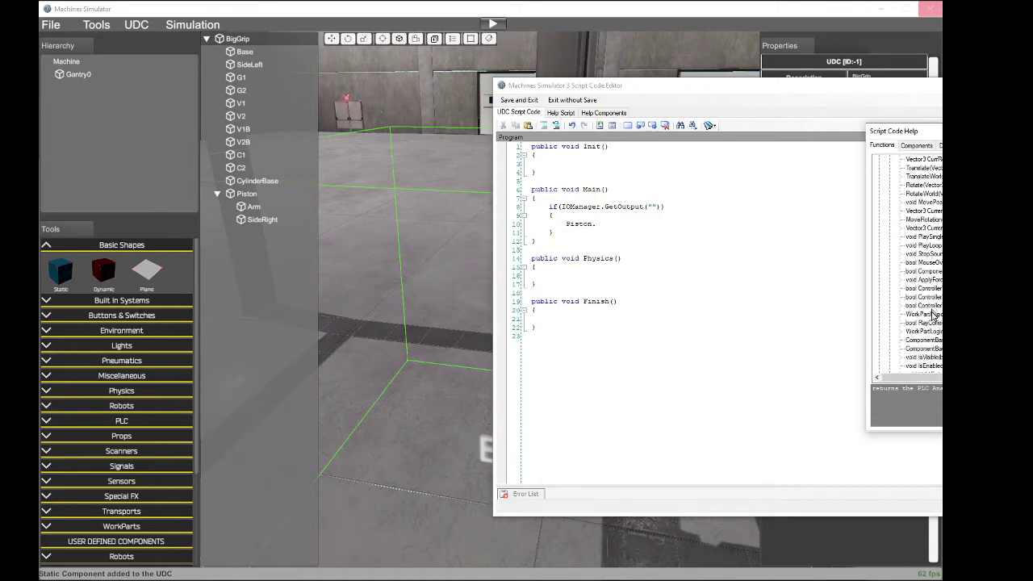
pyautogui.scroll(7, 935, 323)
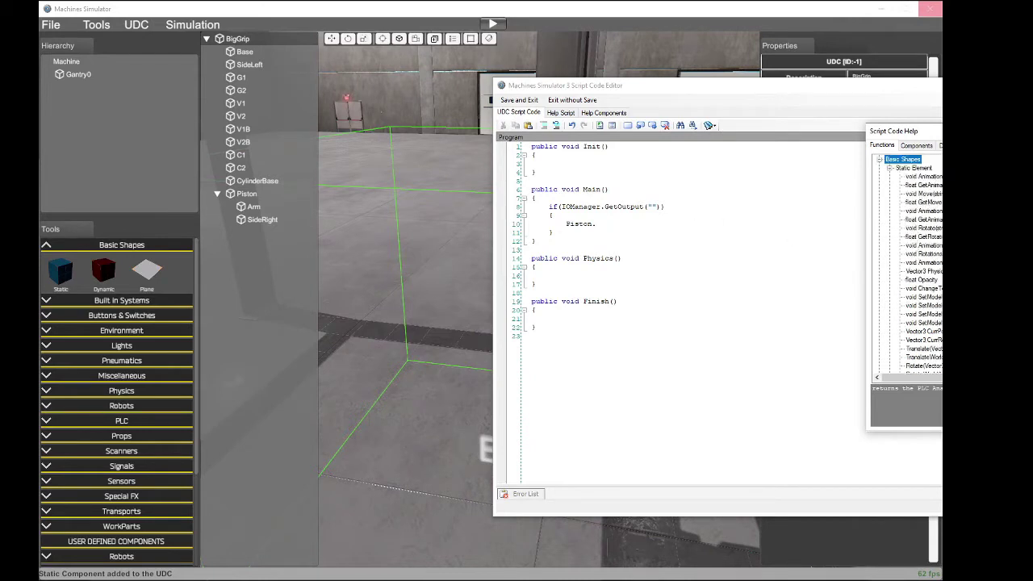
pyautogui.click(923, 175)
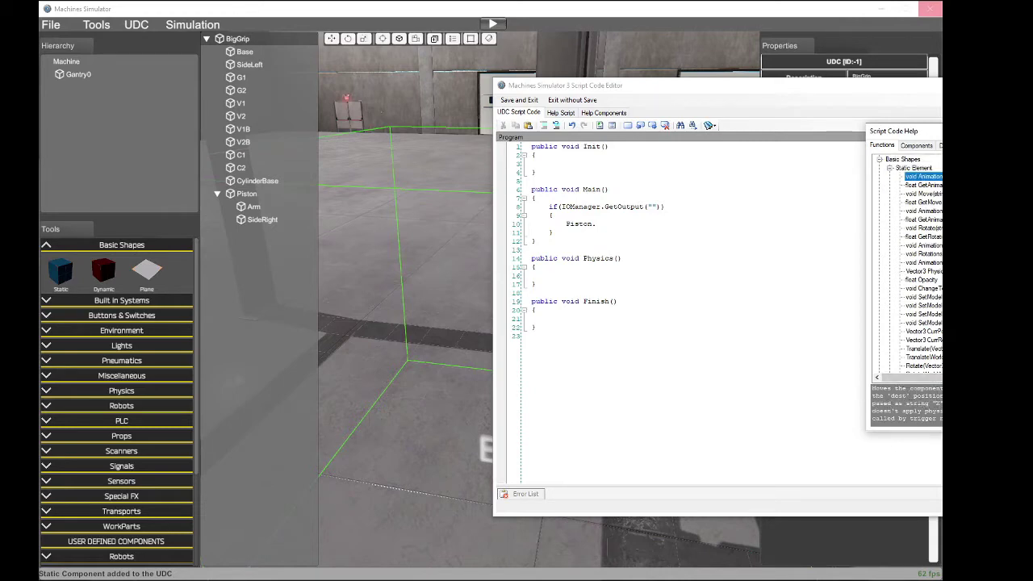
pyautogui.doubleClick(937, 176)
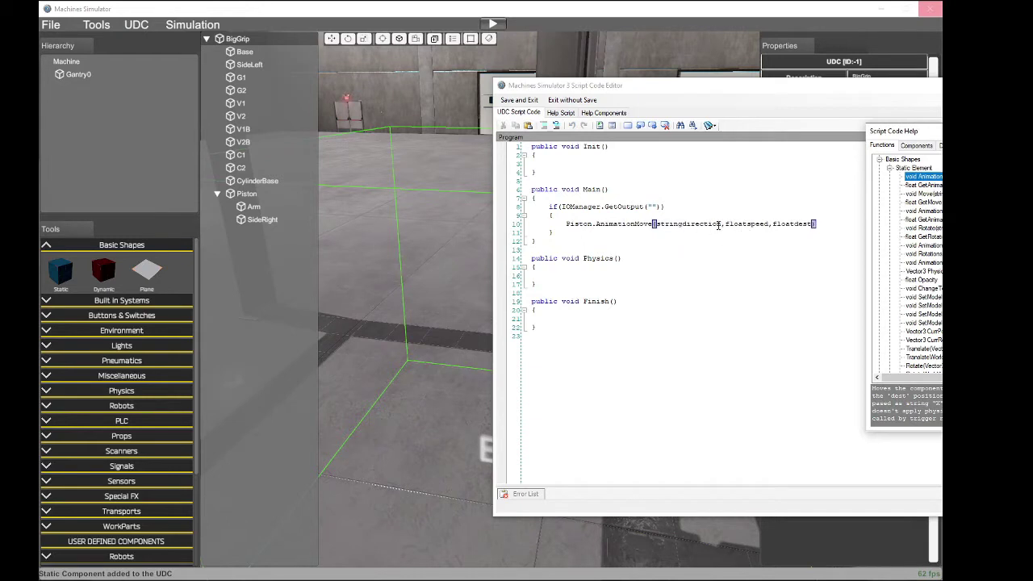
# Step: Replace the direction placeholder of the Piston.AnimationMove call with "X"
pyautogui.moveTo(721, 223); pyautogui.dragTo(659, 226)
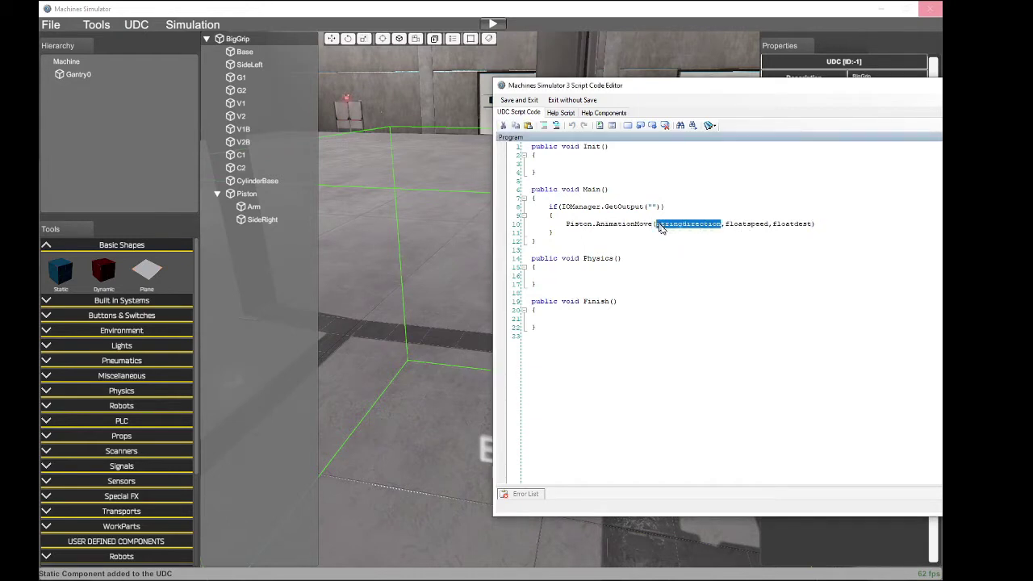
pyautogui.write('""')
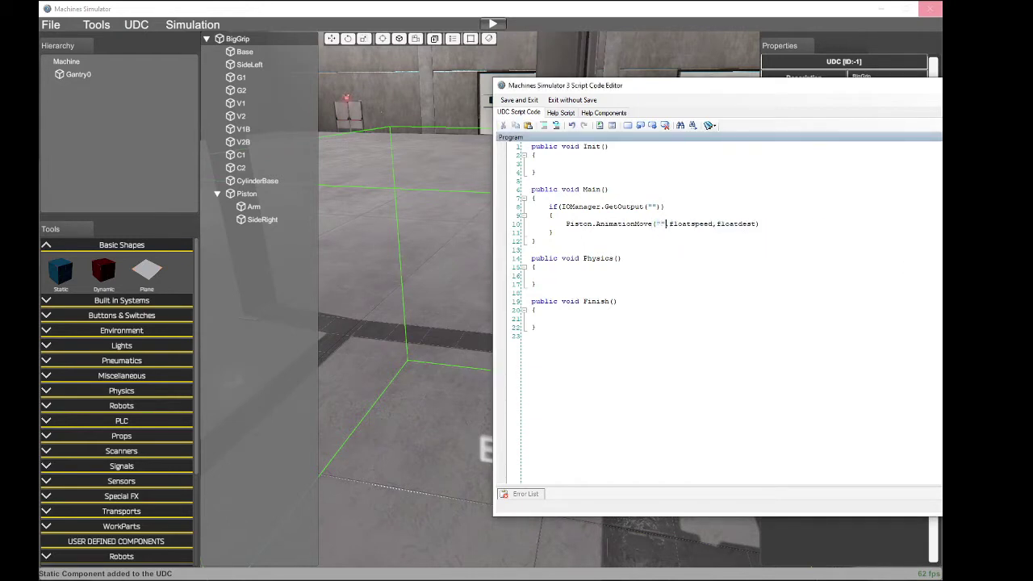
pyautogui.hotkey('alt', 'Tab')
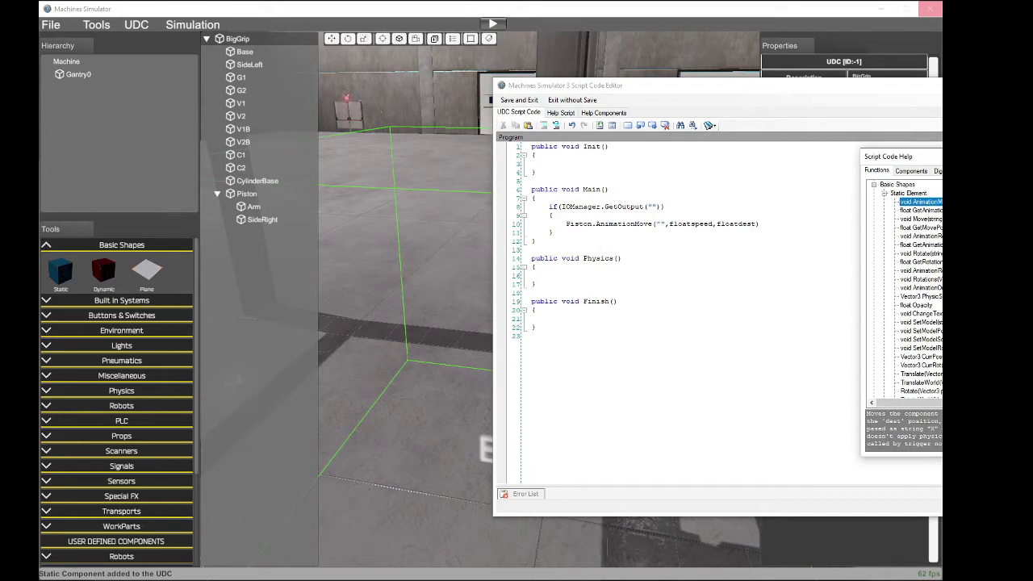
pyautogui.doubleClick(661, 224)
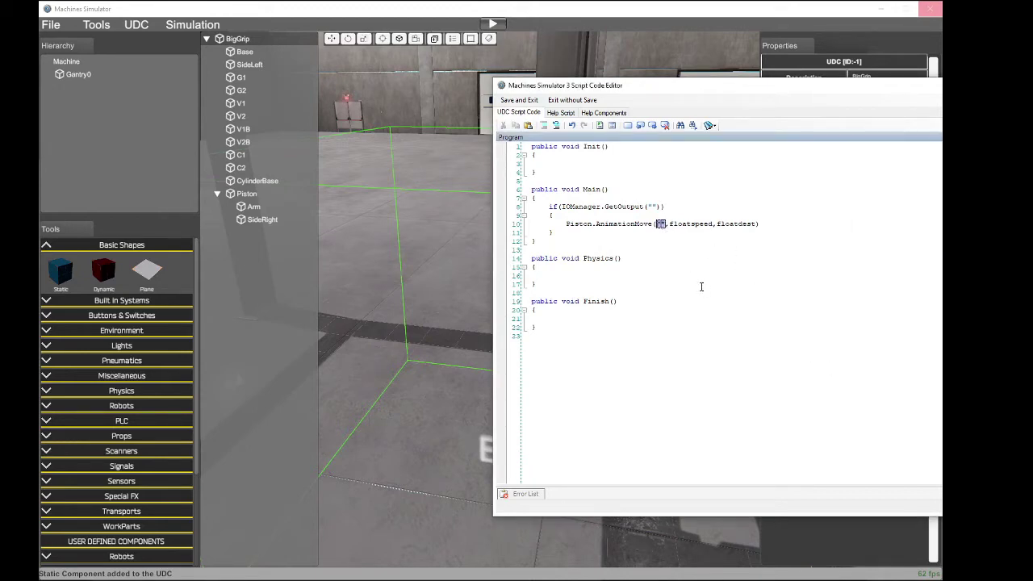
pyautogui.write('X')
pyautogui.press('Left')
pyautogui.press('Left')
pyautogui.press('Right')
pyautogui.press('Delete')
pyautogui.press('Right')
pyautogui.write('X')
# Step: Set the AnimationMove speed to 1 and its destination to 0.5f, and end the statement with a semicolon
pyautogui.press('Right')
pyautogui.press('Right')
pyautogui.press('Delete')
pyautogui.press('Delete')
pyautogui.press('Delete')
pyautogui.press('Delete')
pyautogui.press('Delete')
pyautogui.press('Delete')
pyautogui.press('Delete')
pyautogui.press('Delete')
pyautogui.press('Delete')
pyautogui.press('Delete')
pyautogui.write('i')
pyautogui.hotkey('alt', 'Tab')
pyautogui.scroll(-1, 904, 291)
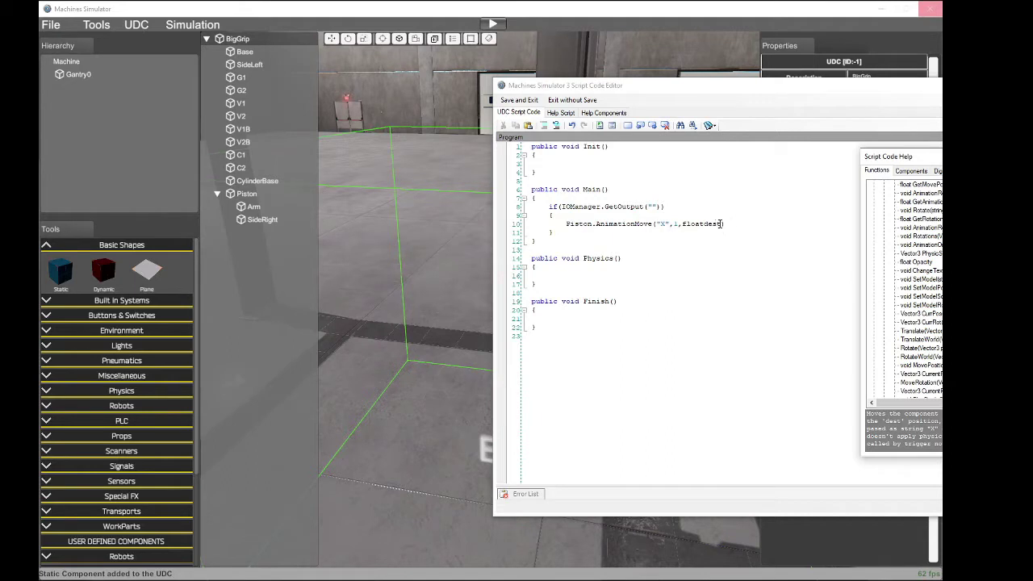
pyautogui.moveTo(718, 223); pyautogui.dragTo(682, 224)
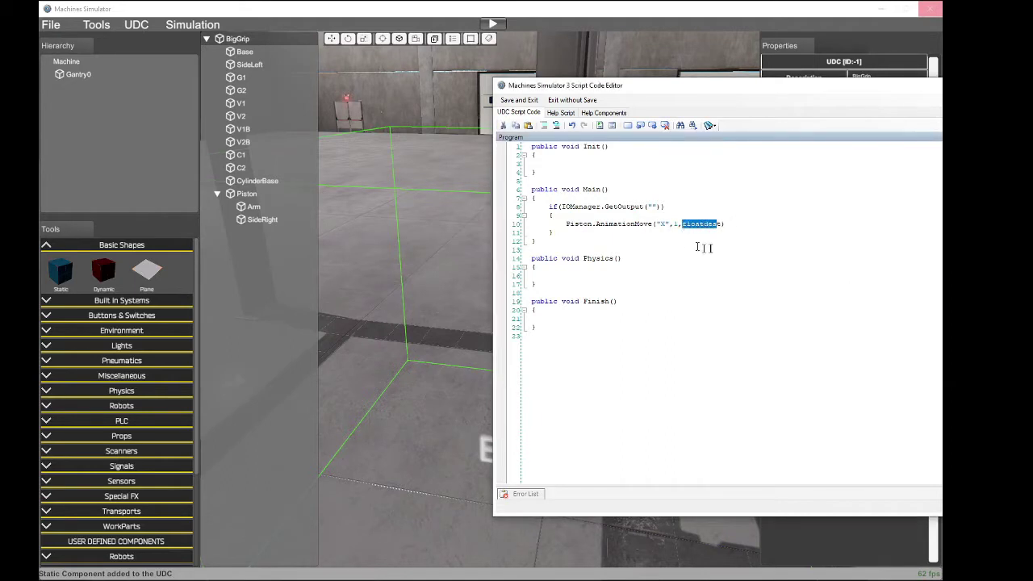
pyautogui.write('0.5f);')
# Step: Enter "Move" as the output name in the IOManager.GetOutput condition
pyautogui.click(651, 207)
pyautogui.write('Move')
pyautogui.press('Delete')
pyautogui.press('Left')
pyautogui.write('"')
# Step: Delete the whole if block from the Main function and exit the script editor without saving
pyautogui.moveTo(554, 234); pyautogui.dragTo(523, 211)
pyautogui.press('Delete')
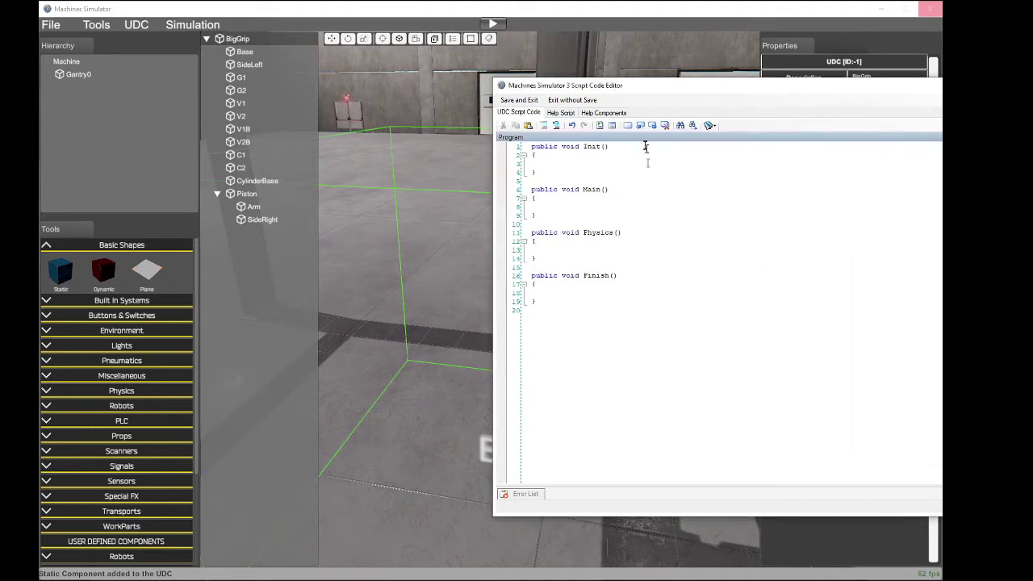
pyautogui.click(573, 100)
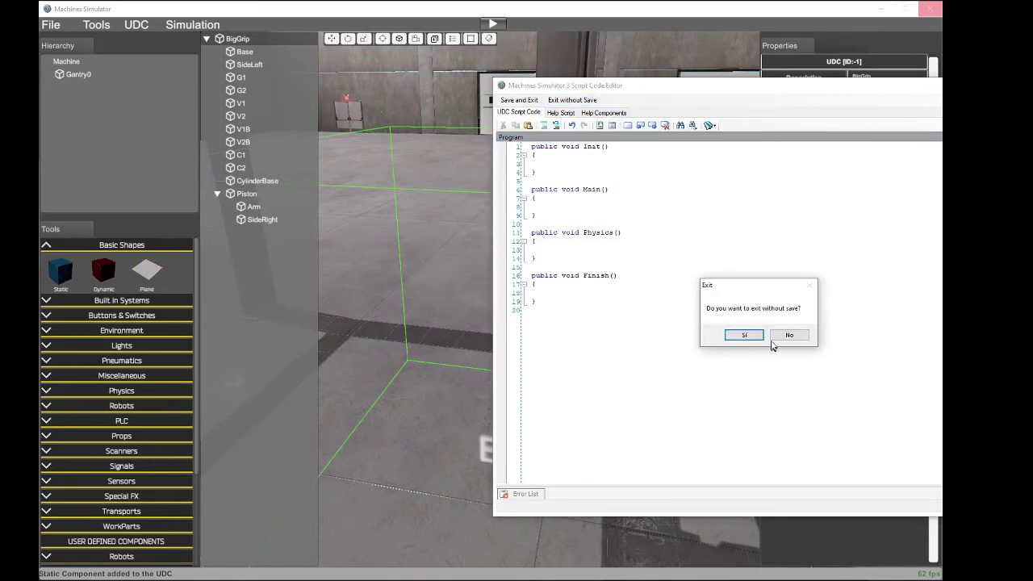
pyautogui.click(747, 334)
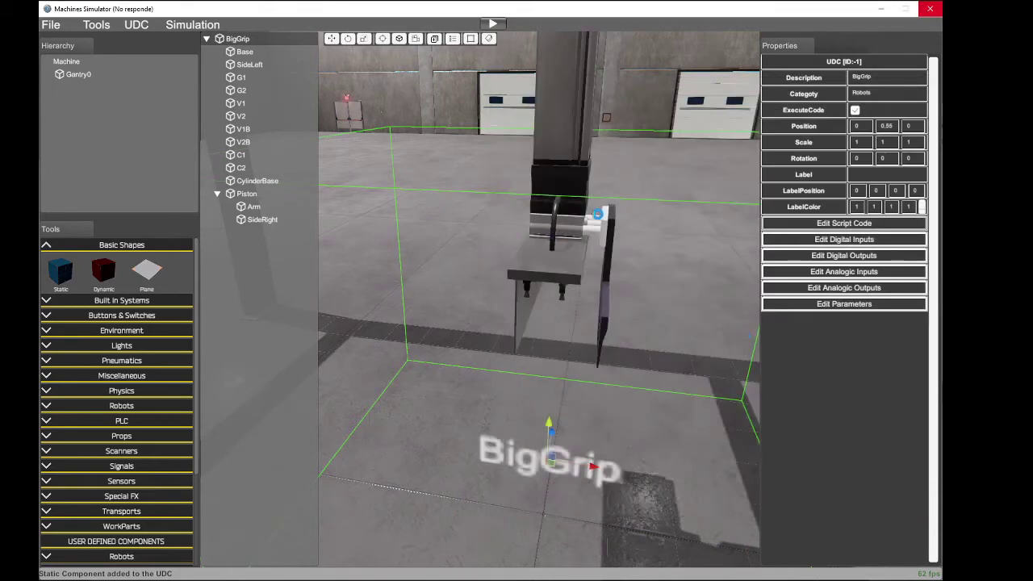
# Step: Add a new controller to the Piston element and name it OpenGrip
pyautogui.click(248, 194)
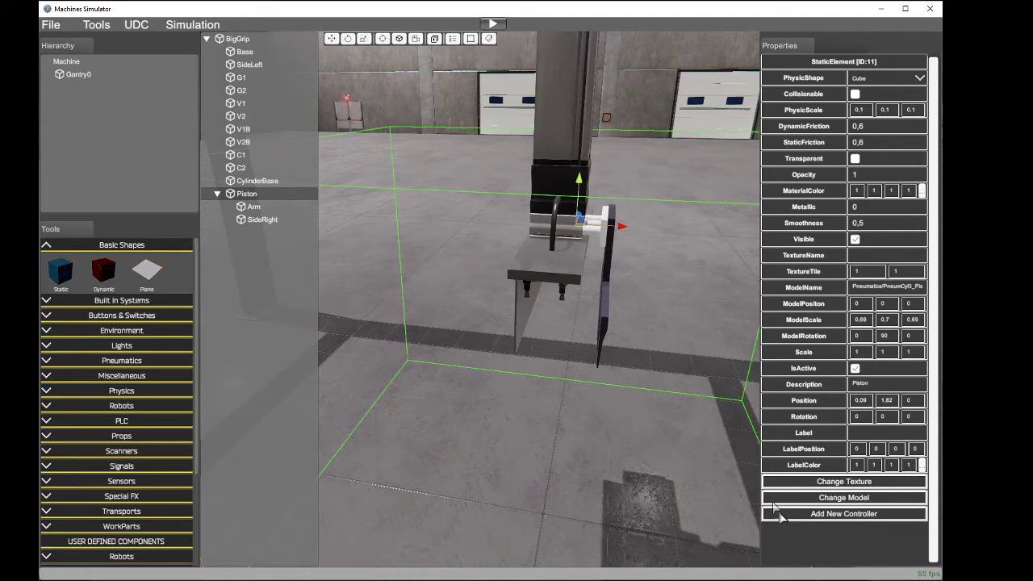
pyautogui.click(806, 515)
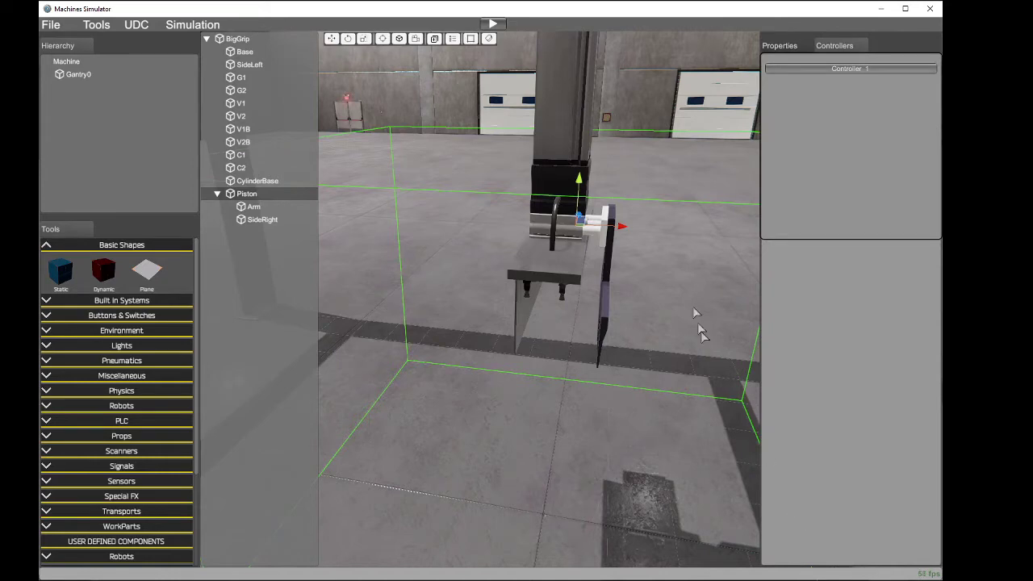
pyautogui.click(864, 70)
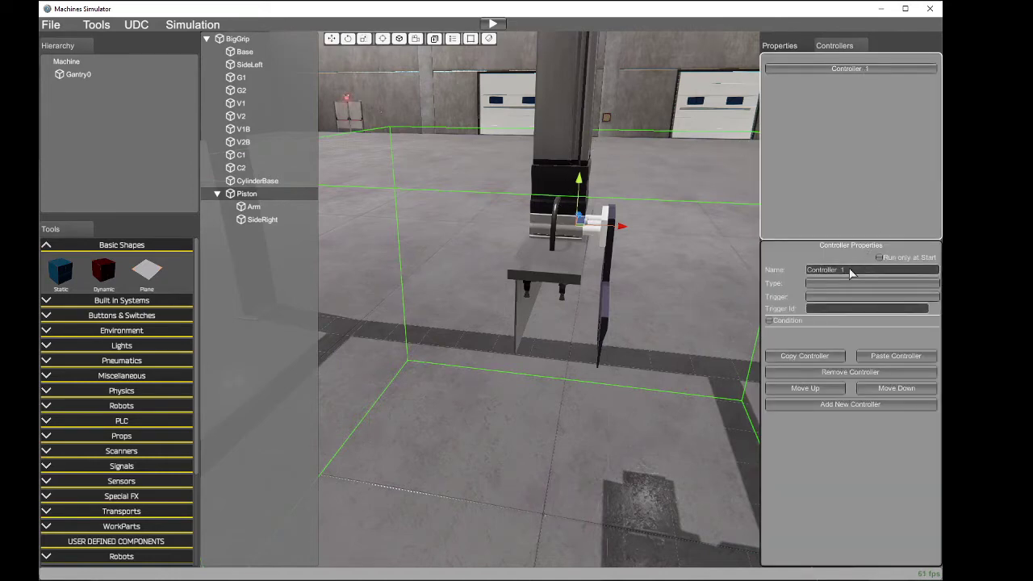
pyautogui.moveTo(849, 270); pyautogui.dragTo(793, 270)
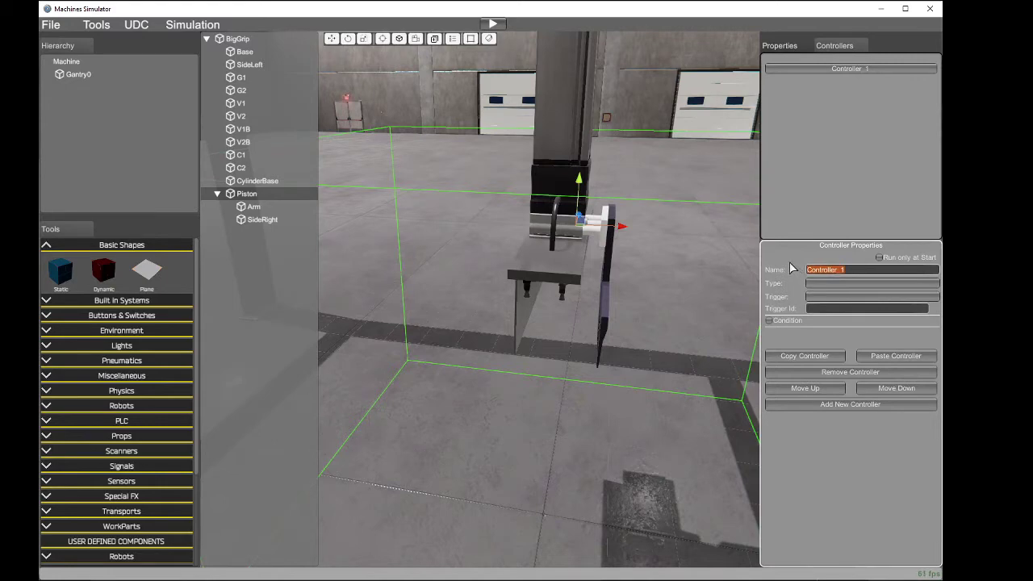
pyautogui.write('OpenGrip')
# Step: Set the OpenGrip controller's type to AnimationMove and its trigger to Dig.Out, choosing None as the digital output
pyautogui.click(831, 283)
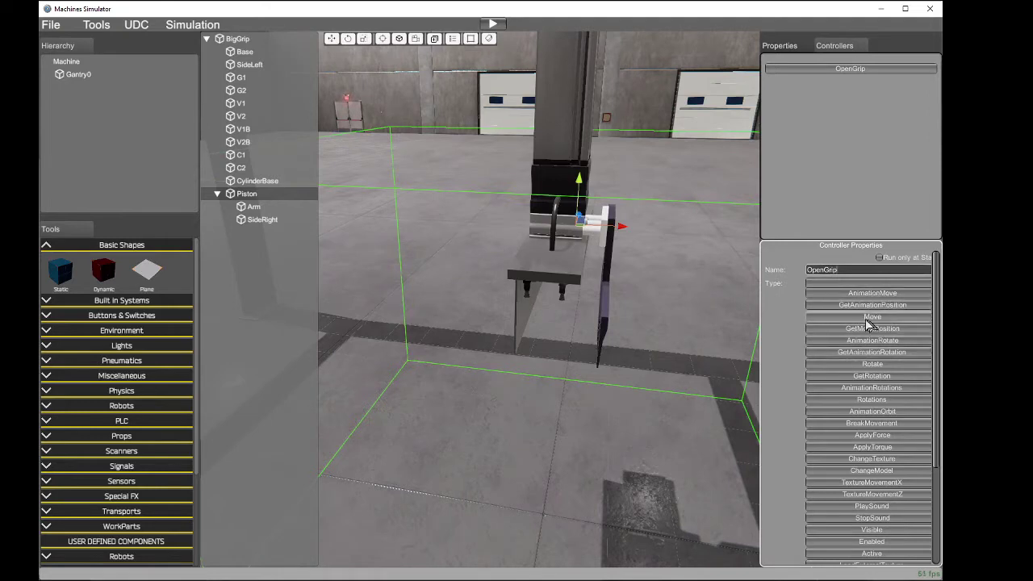
pyautogui.click(902, 294)
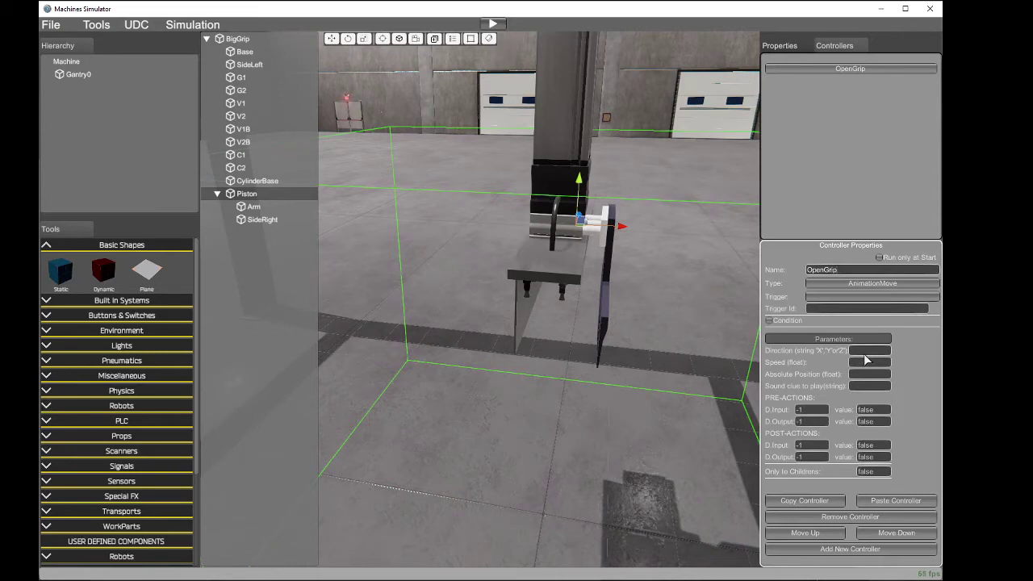
pyautogui.click(852, 298)
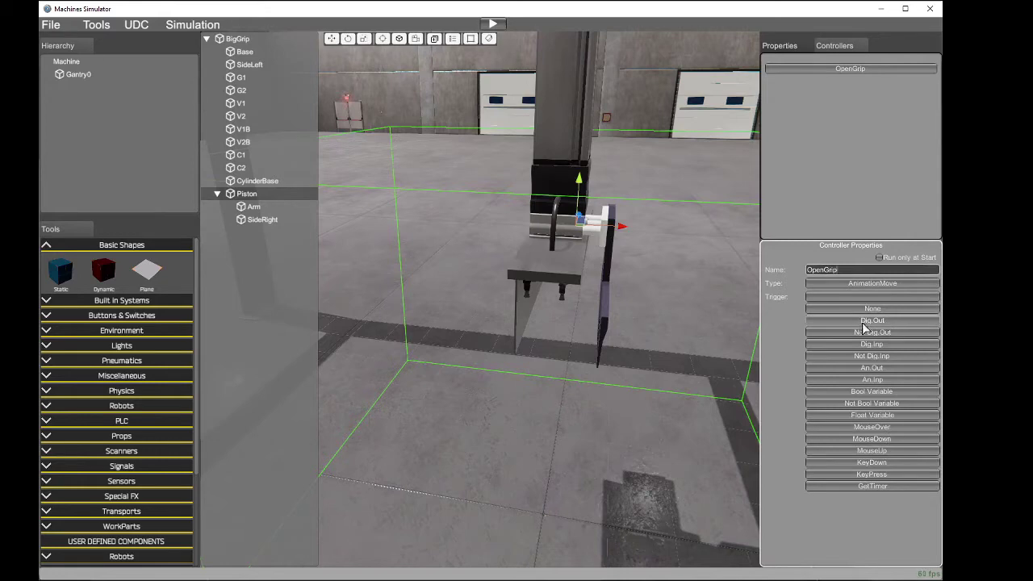
pyautogui.click(862, 322)
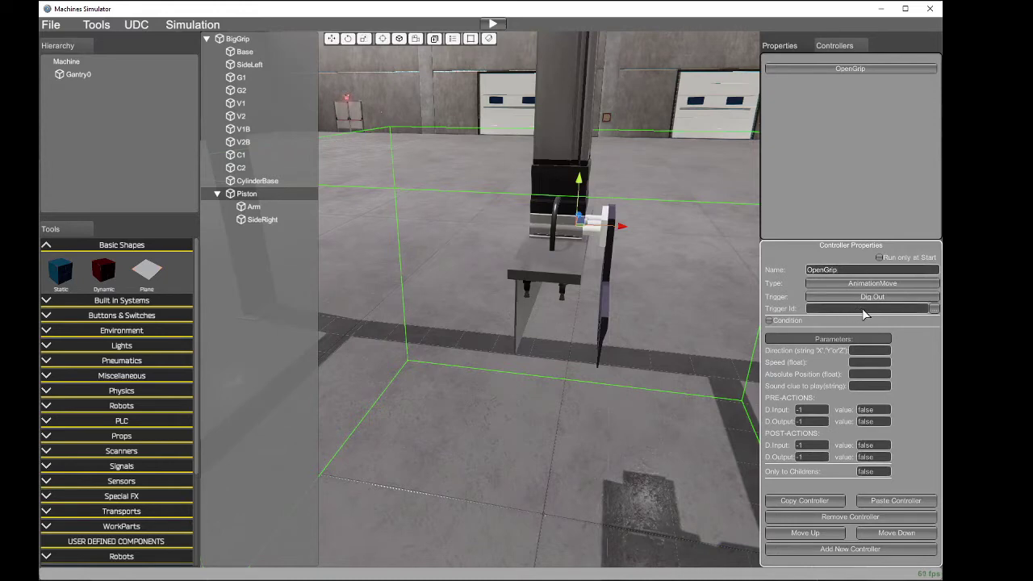
pyautogui.click(934, 308)
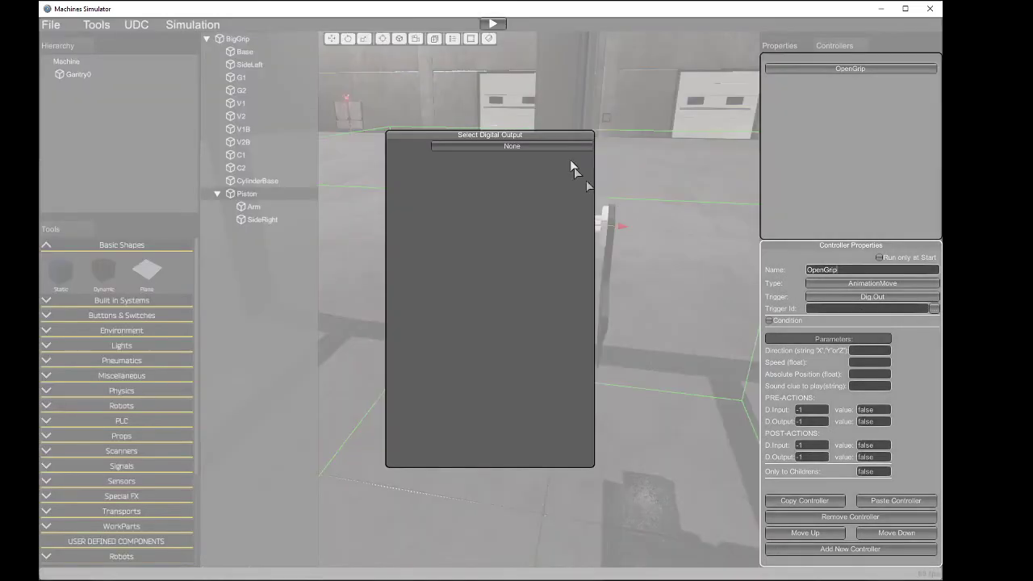
pyautogui.click(523, 146)
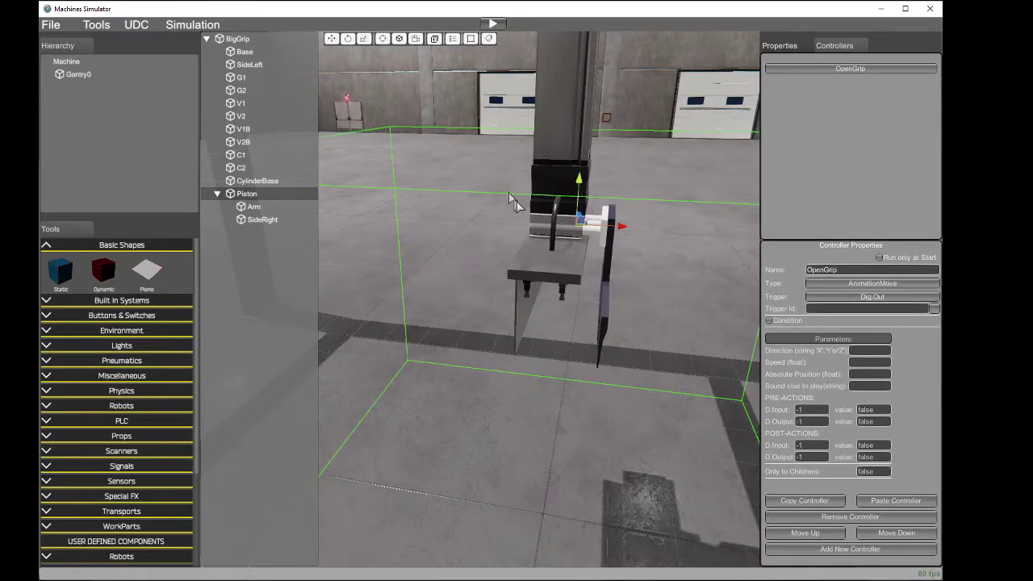
# Step: Open the digital inputs list of the BigGrip component
pyautogui.click(780, 46)
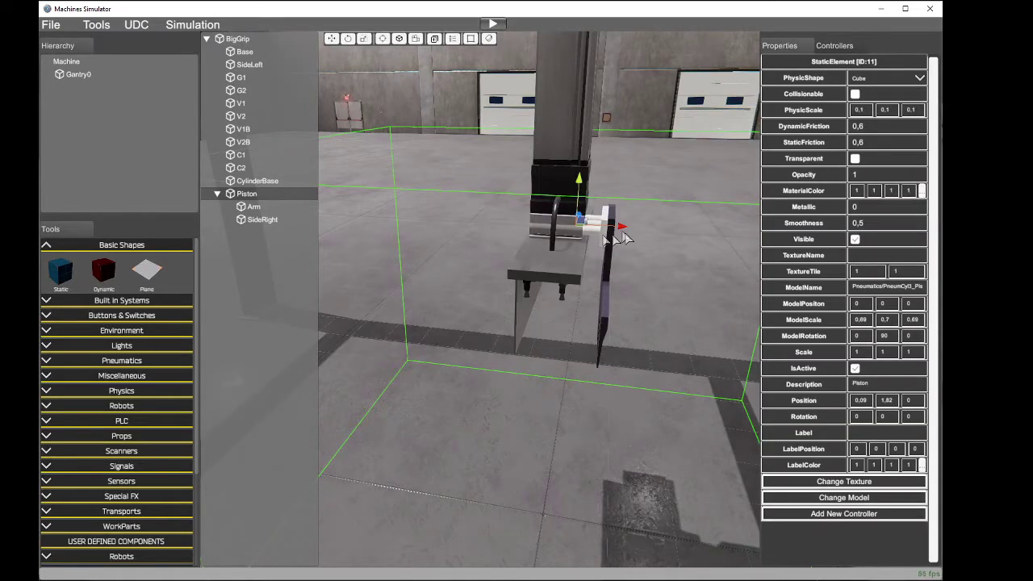
pyautogui.click(238, 39)
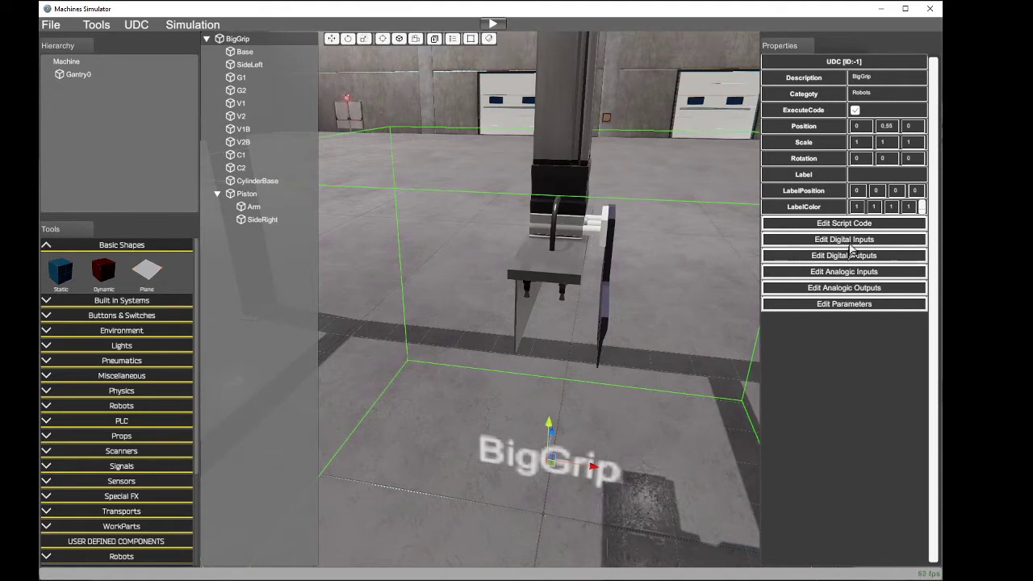
pyautogui.click(877, 241)
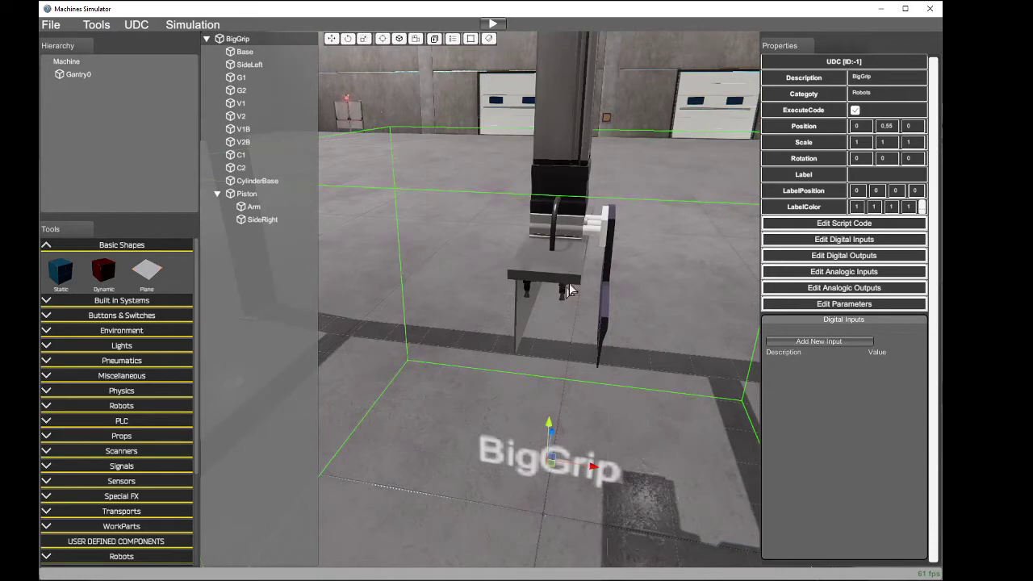
pyautogui.moveTo(620, 296); pyautogui.dragTo(554, 264, button='right')
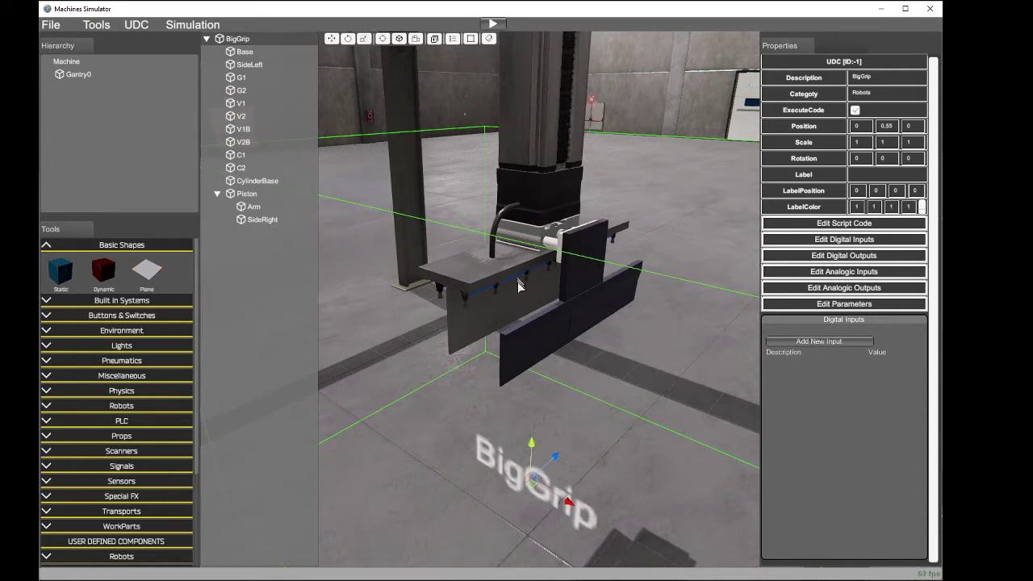
# Step: Add two digital inputs to the BigGrip component, named Box1Detect and Box2Detect
pyautogui.click(798, 341)
pyautogui.click(794, 364)
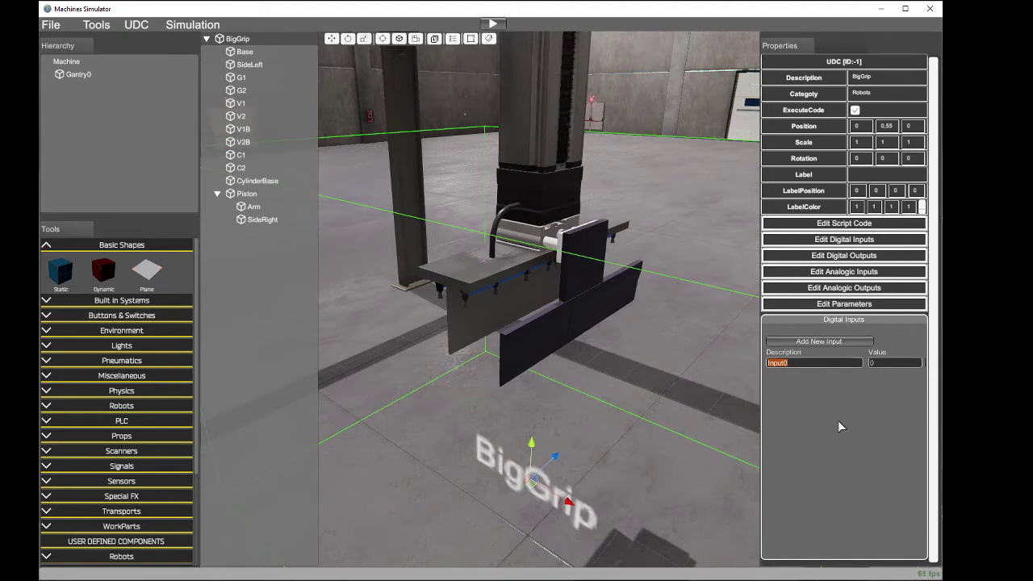
pyautogui.write('Box1Detect')
pyautogui.click(819, 341)
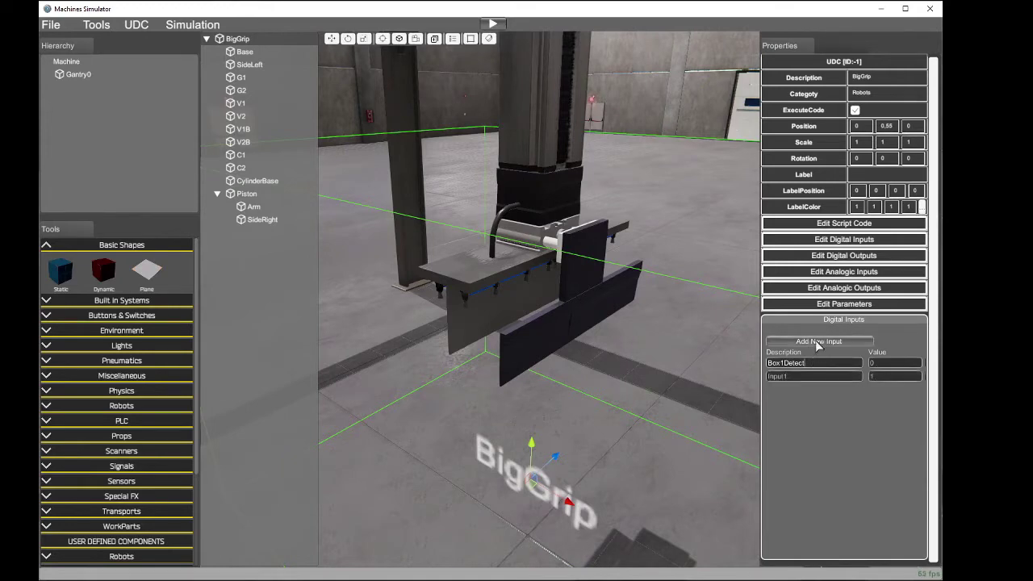
pyautogui.moveTo(813, 367); pyautogui.dragTo(767, 377)
pyautogui.hotkey('ctrl', 'c')
pyautogui.hotkey('ctrl', 'v')
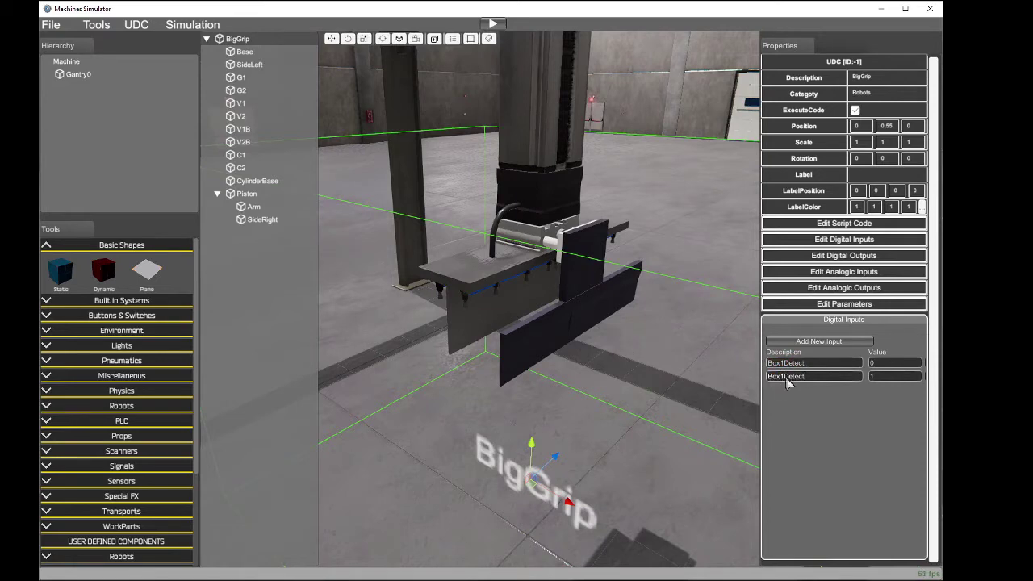
pyautogui.press('BackSpace')
pyautogui.write('2')
# Step: Add a third digital input to BigGrip and name it GripOpened
pyautogui.click(819, 342)
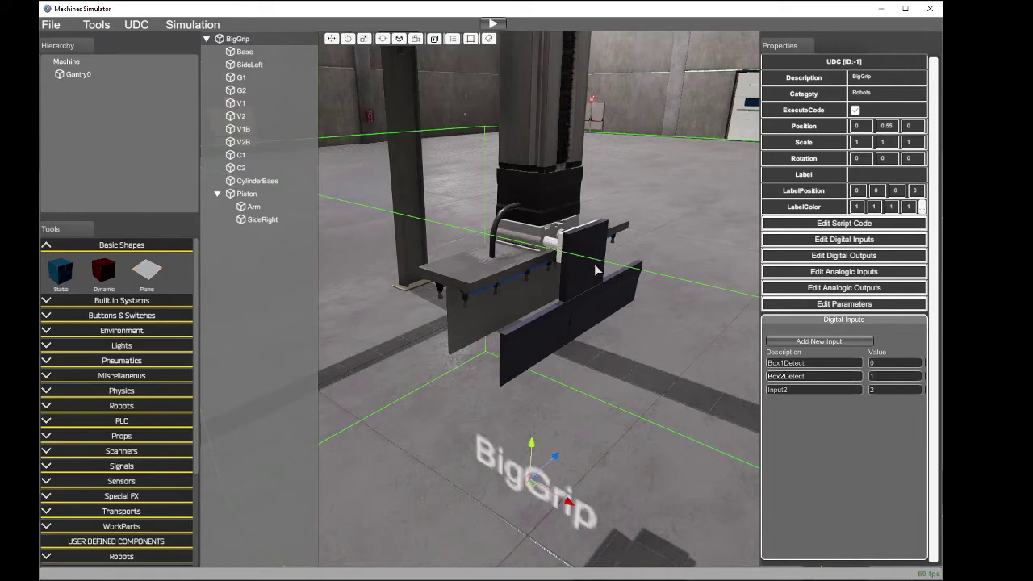
pyautogui.click(791, 393)
pyautogui.write('GripOpened')
# Step: Add two digital outputs to the BigGrip component, named Box1Take and Box2Take
pyautogui.click(867, 257)
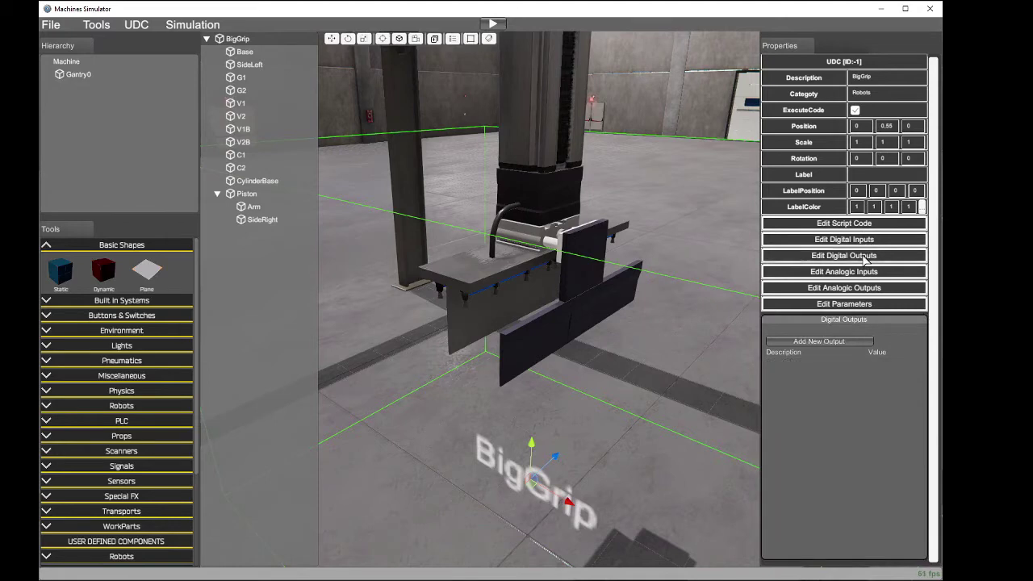
pyautogui.click(840, 343)
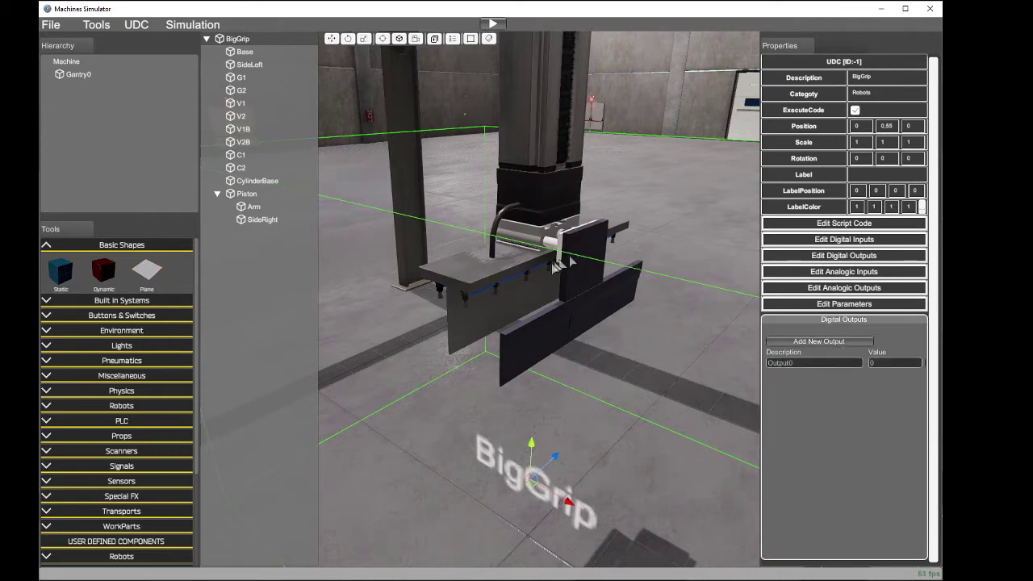
pyautogui.click(780, 363)
pyautogui.write('Box1Ta')
pyautogui.write('ke')
pyautogui.click(828, 342)
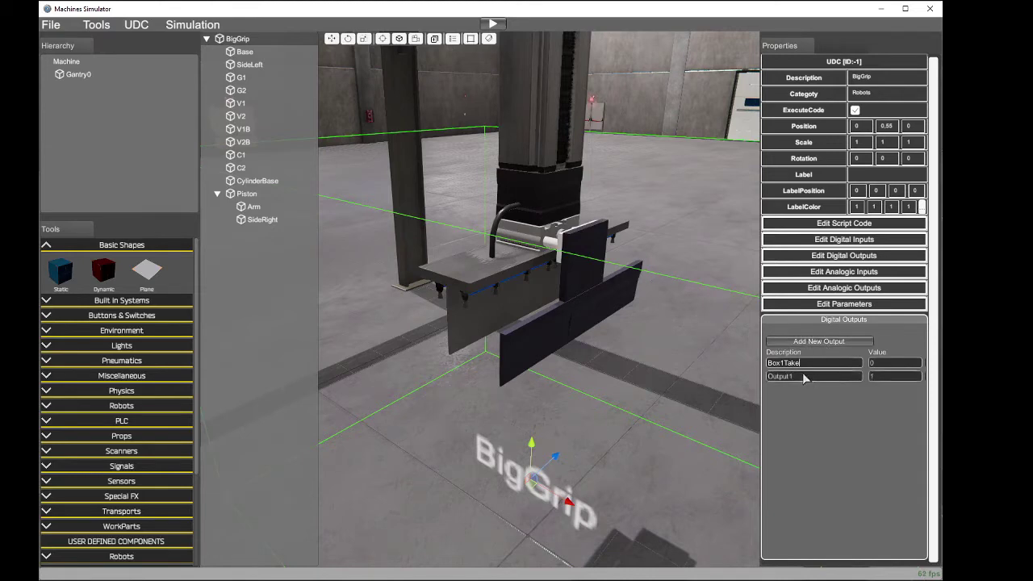
pyautogui.press('Tab')
pyautogui.write('Box2Take')
# Step: Add a third digital output to BigGrip and name it OpenGrip1
pyautogui.click(830, 342)
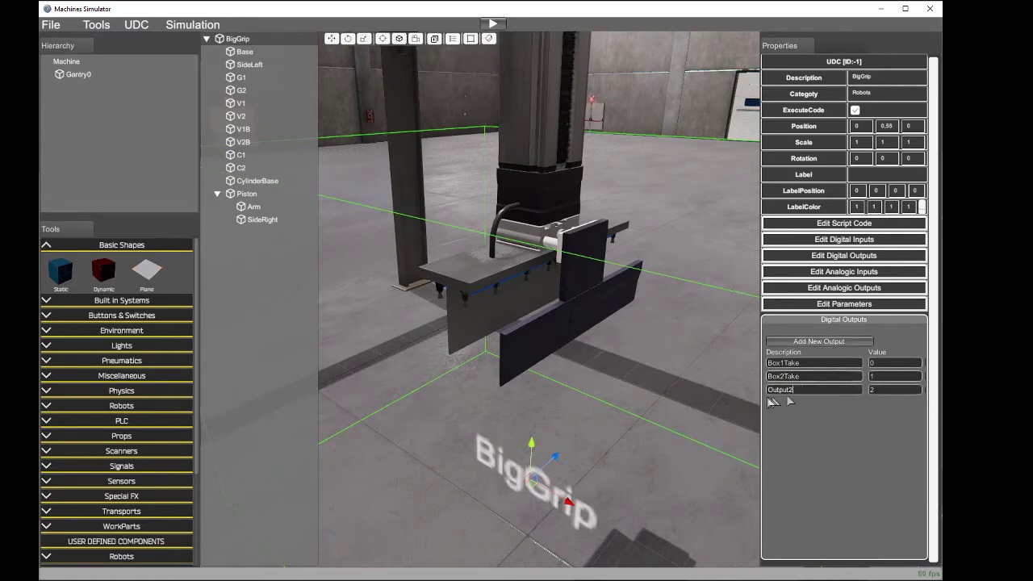
pyautogui.doubleClick(769, 391)
pyautogui.write('G')
pyautogui.press('BackSpace')
pyautogui.press('BackSpace')
pyautogui.press('BackSpace')
pyautogui.write('OpenGrip1')
# Step: Look through BigGrip's analogic inputs, analogic outputs and parameters
pyautogui.click(838, 274)
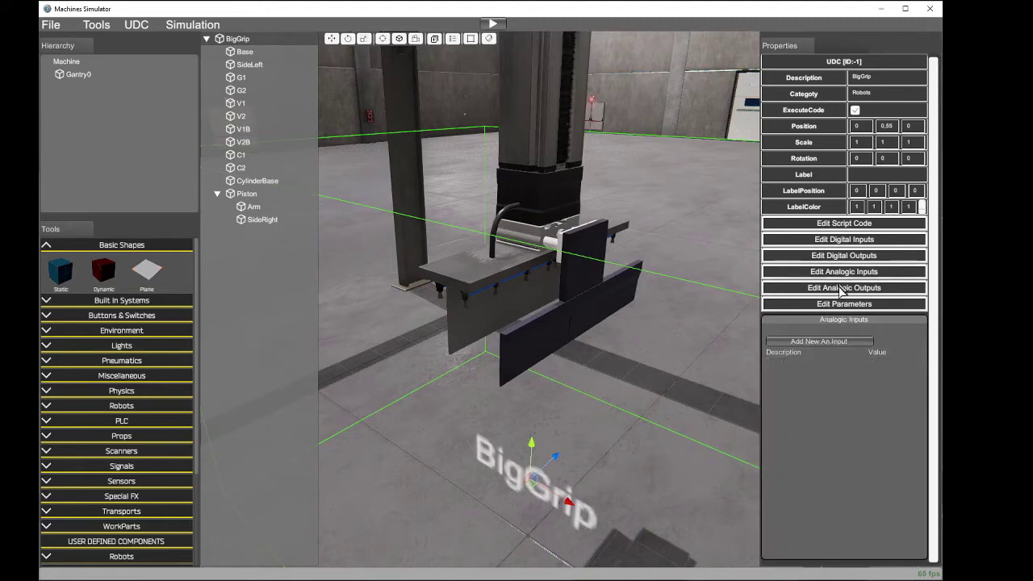
pyautogui.click(841, 289)
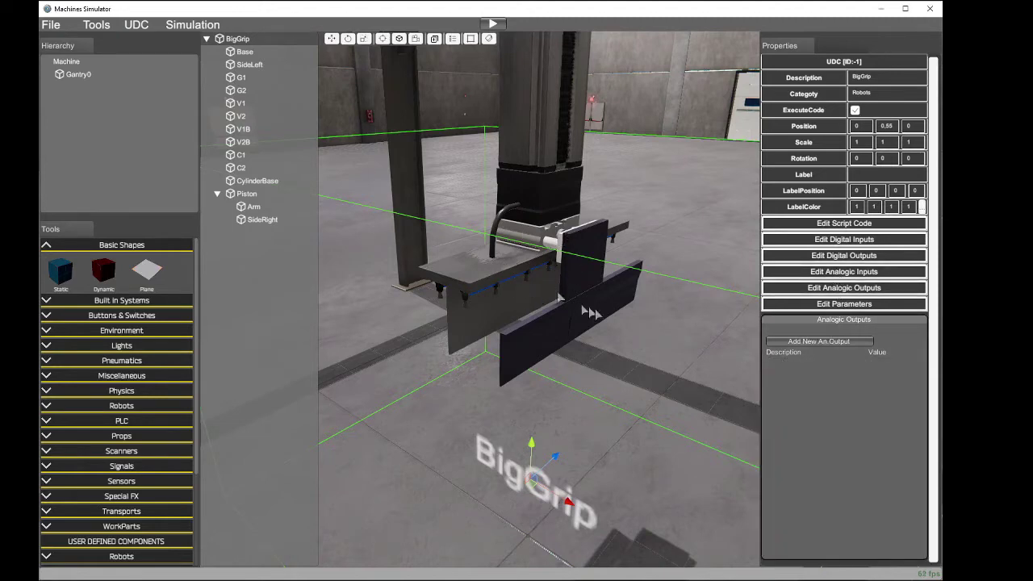
pyautogui.click(877, 305)
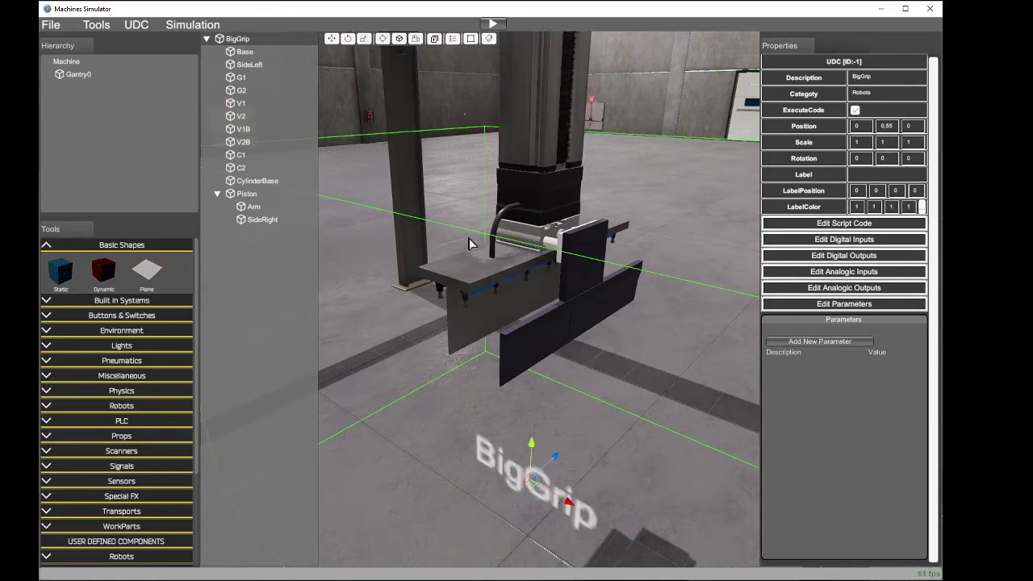
# Step: Assign the OpenGrip1 digital output as the trigger id of the Piston's OpenGrip controller
pyautogui.click(259, 220)
pyautogui.click(247, 195)
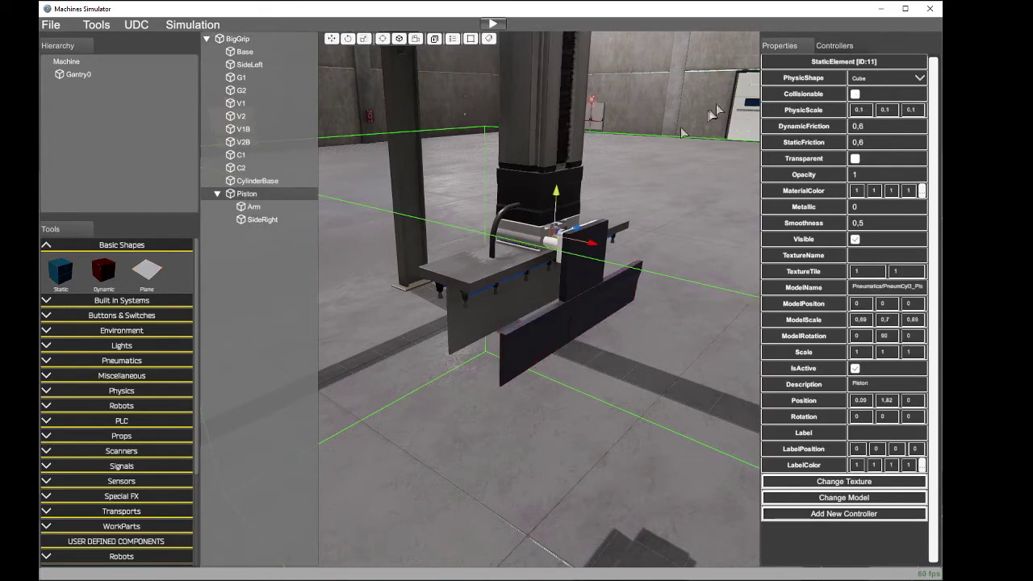
pyautogui.click(836, 47)
pyautogui.click(856, 69)
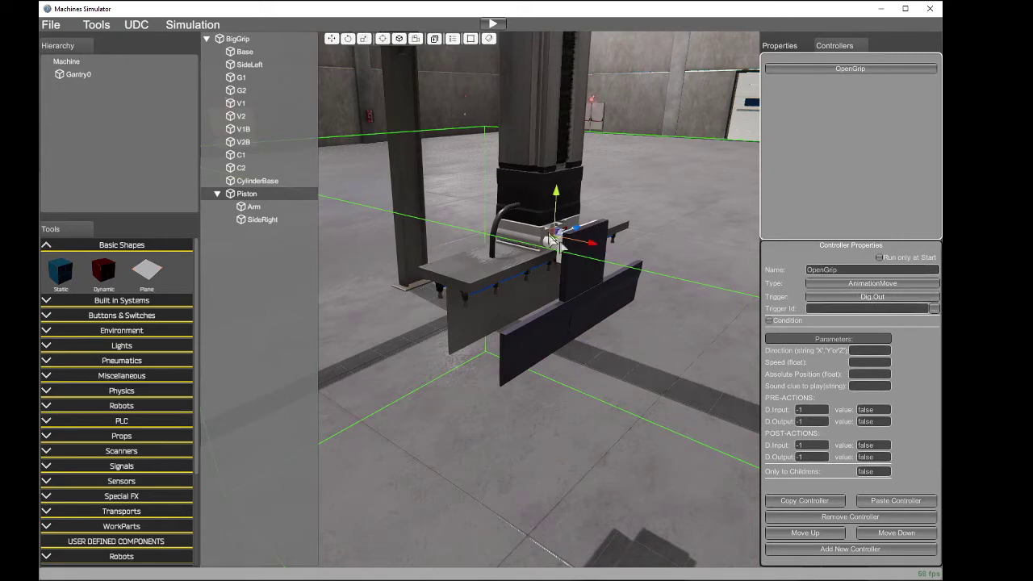
pyautogui.click(933, 309)
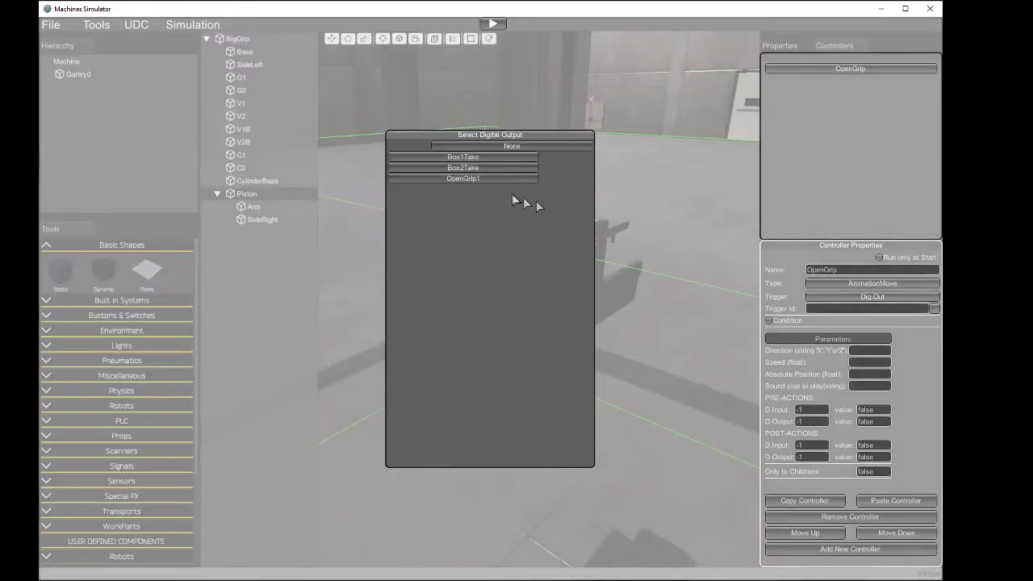
pyautogui.click(474, 178)
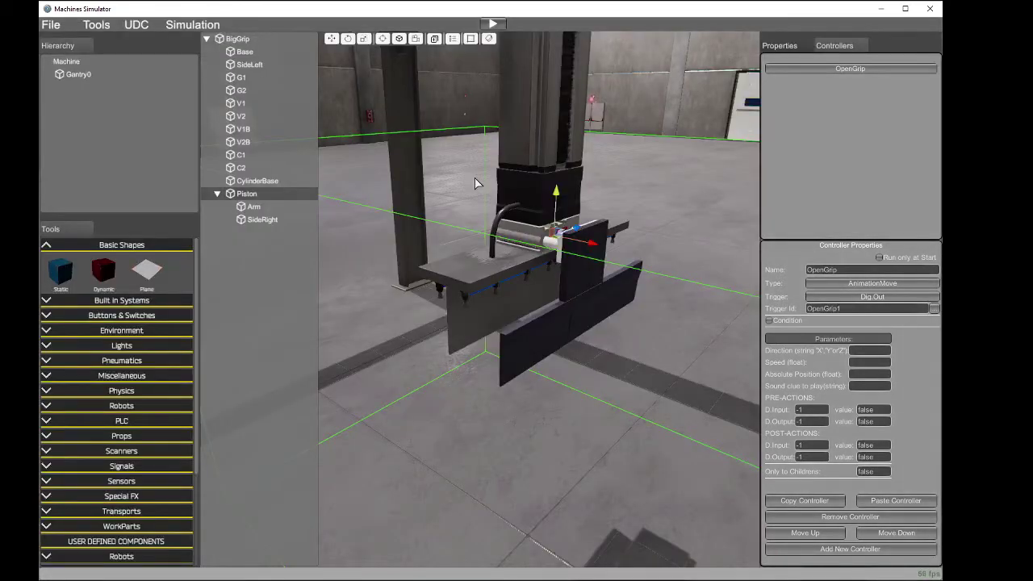
pyautogui.click(851, 308)
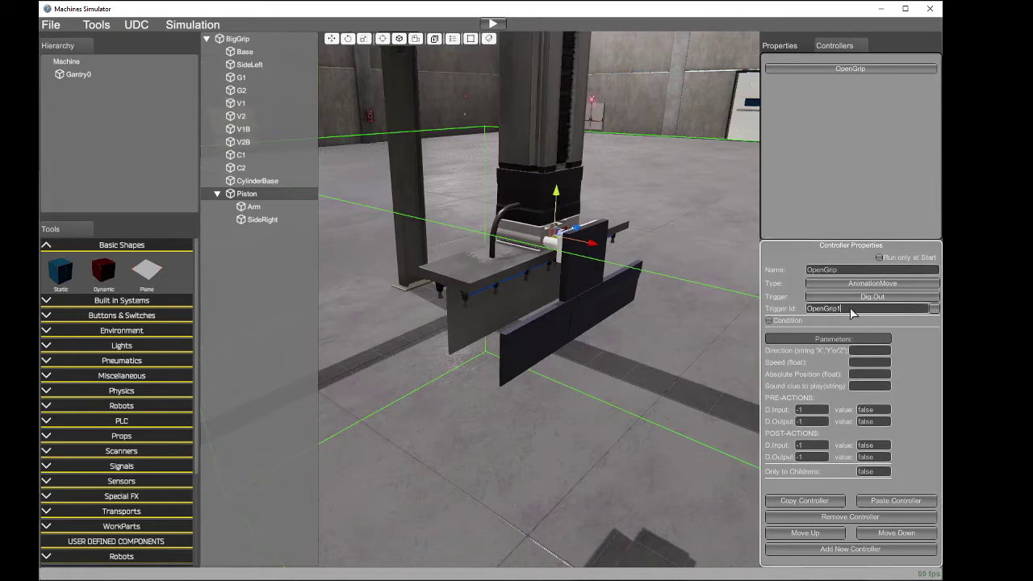
pyautogui.click(934, 309)
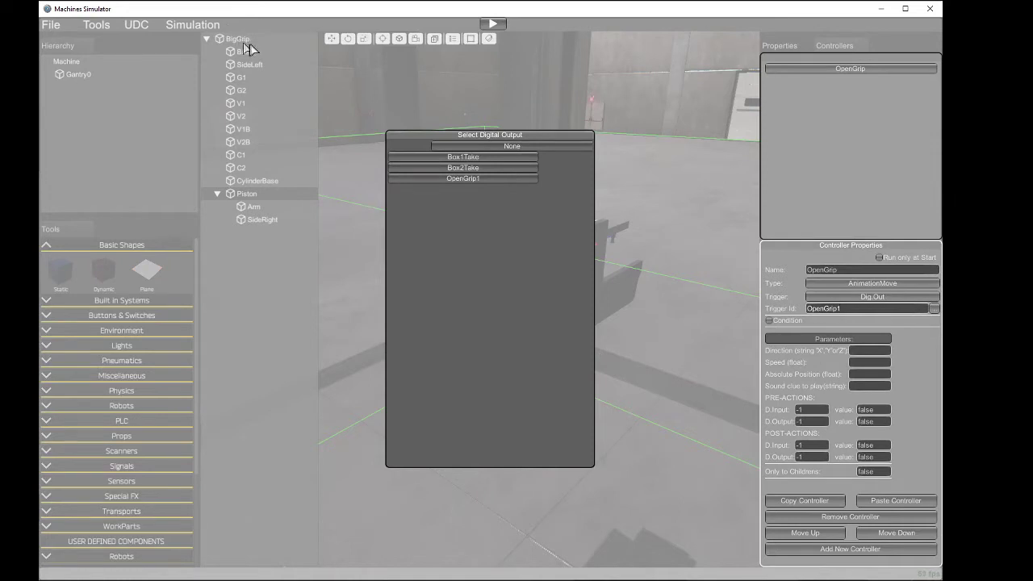
pyautogui.click(497, 179)
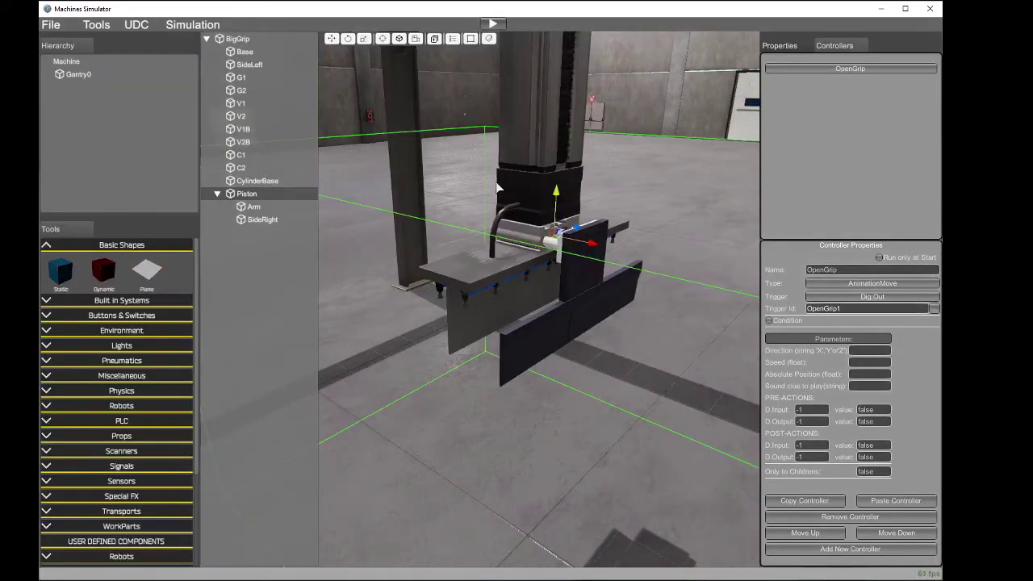
# Step: Set the OpenGrip controller's direction to X, its speed to 1 and its absolute position to 0.5
pyautogui.click(870, 352)
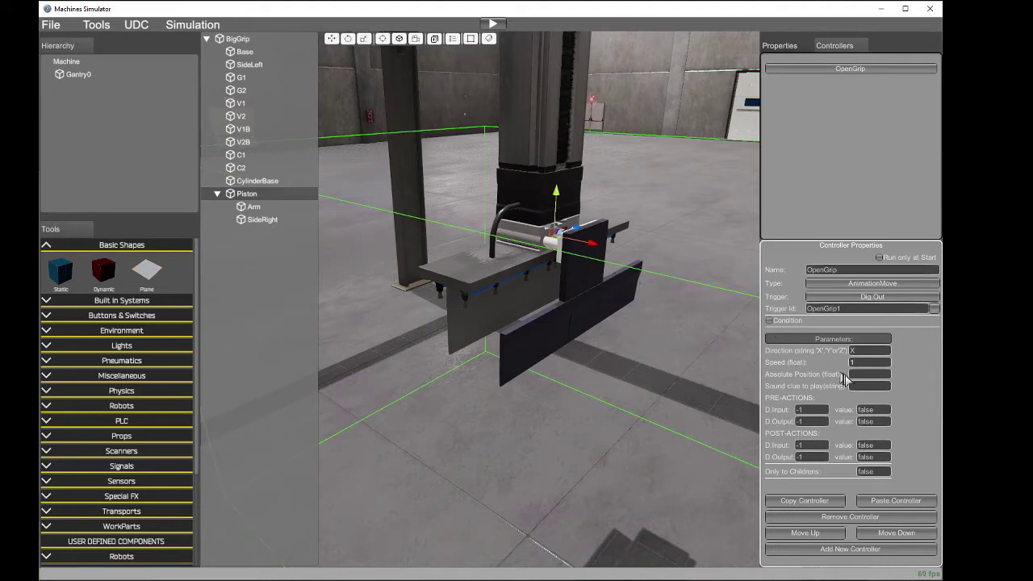
pyautogui.click(858, 377)
pyautogui.write('0.5')
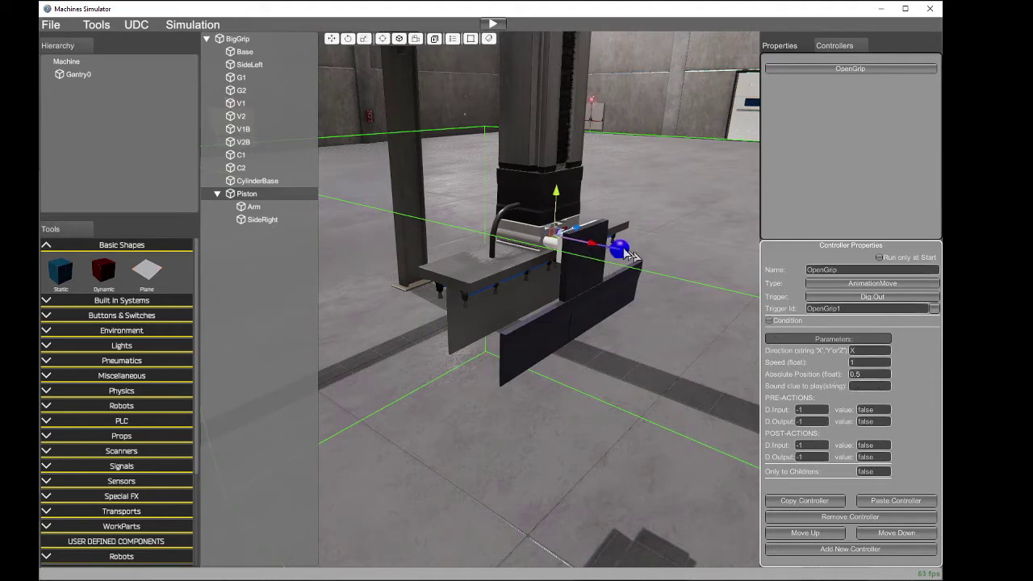
pyautogui.scroll(-4, 646, 290)
pyautogui.moveTo(650, 299); pyautogui.dragTo(878, 295, button='right')
pyautogui.scroll(3, 889, 275)
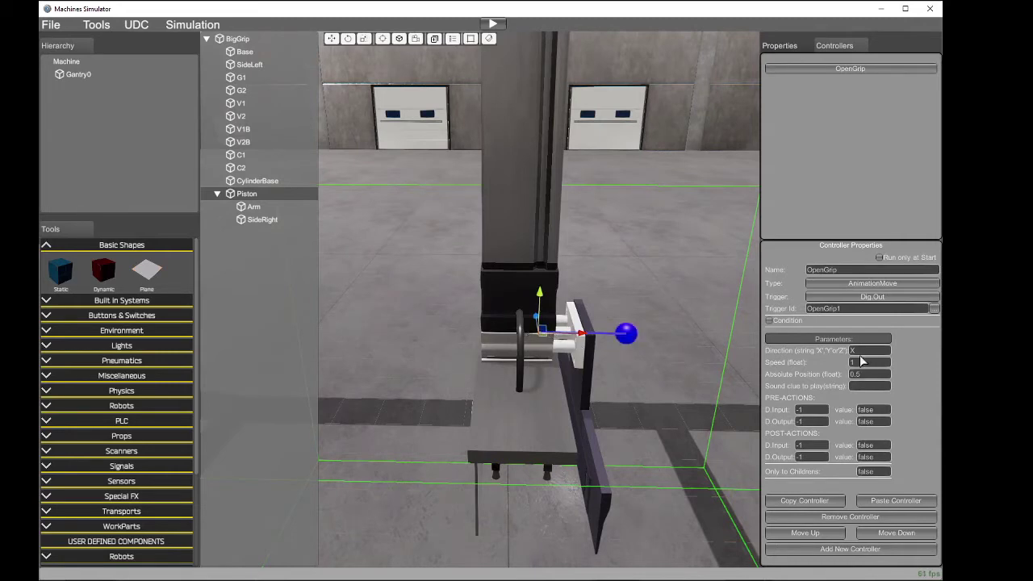
# Step: Try the OpenGrip movement along the Y and Z directions, and set the direction back to X
pyautogui.click(851, 352)
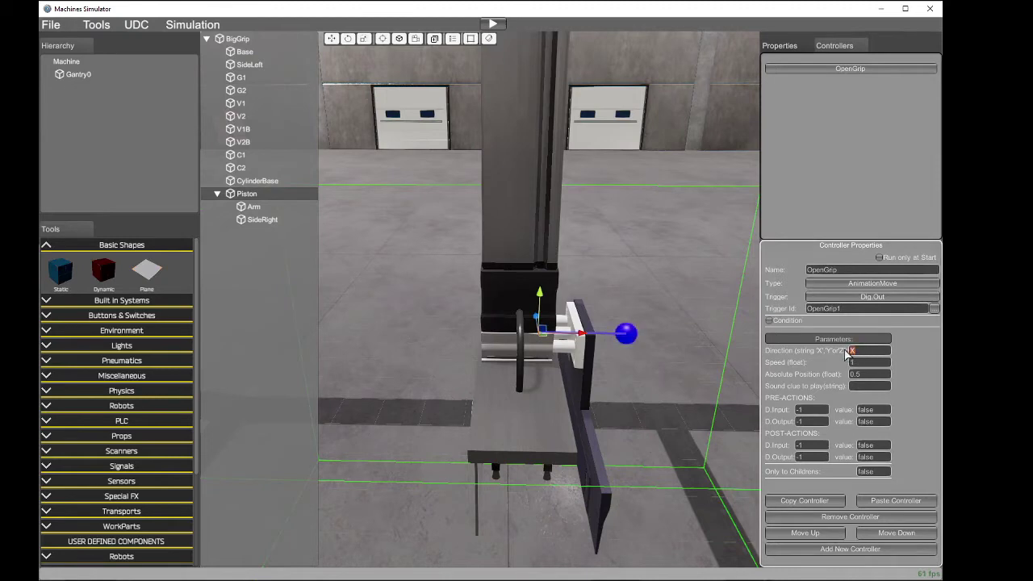
pyautogui.write('y')
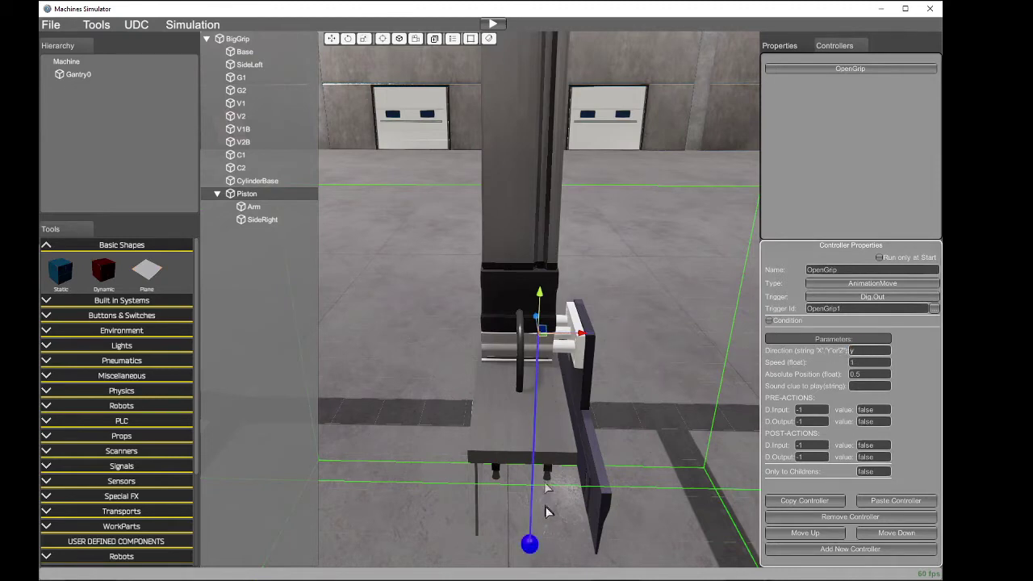
pyautogui.click(849, 352)
pyautogui.write('z')
pyautogui.moveTo(633, 364); pyautogui.dragTo(569, 413, button='right')
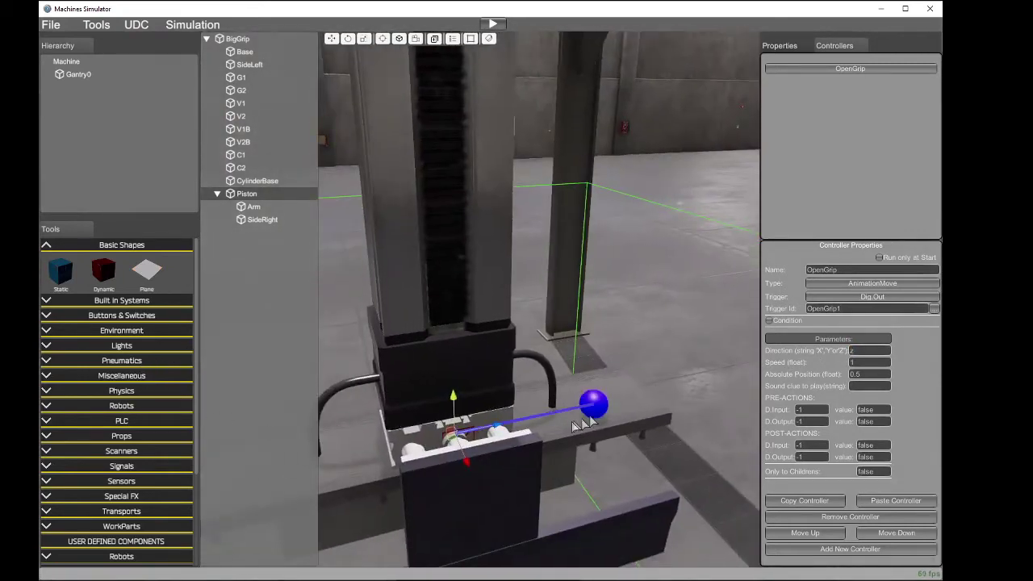
pyautogui.click(854, 353)
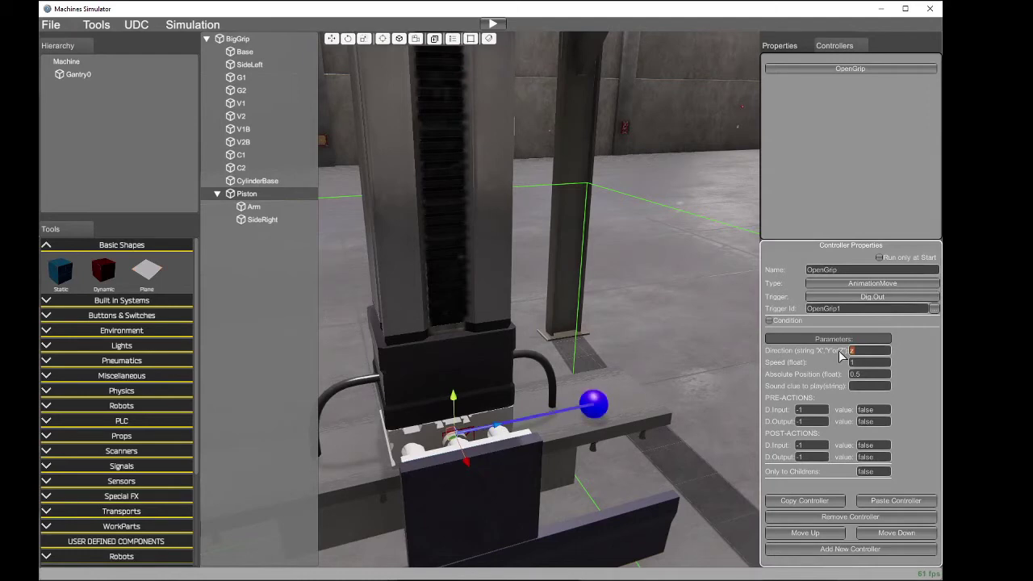
pyautogui.write('X')
# Step: Set the OpenGrip controller's absolute position to 0.2
pyautogui.moveTo(630, 376); pyautogui.dragTo(904, 428, button='right')
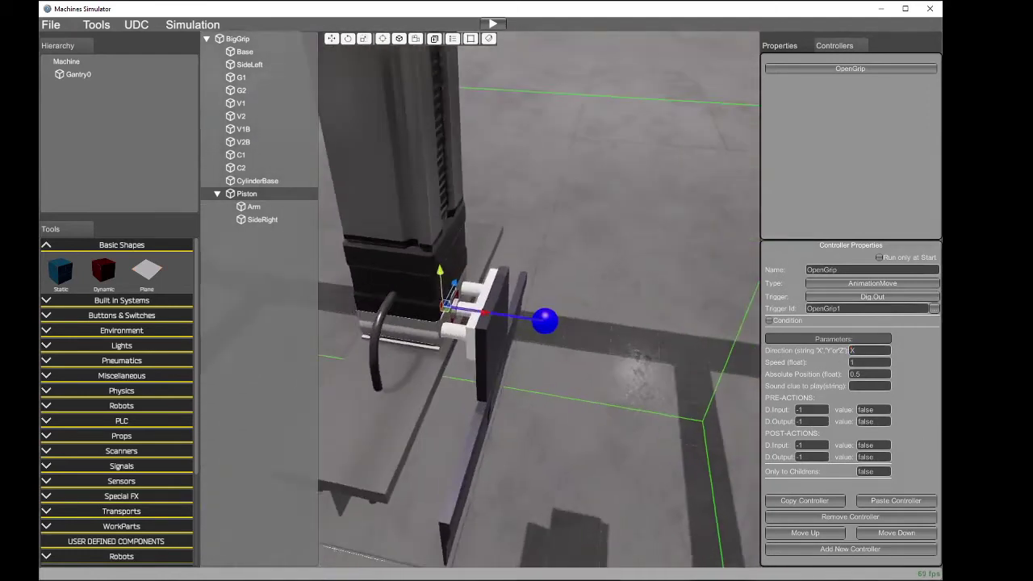
pyautogui.moveTo(565, 348); pyautogui.dragTo(553, 340, button='right')
pyautogui.click(870, 377)
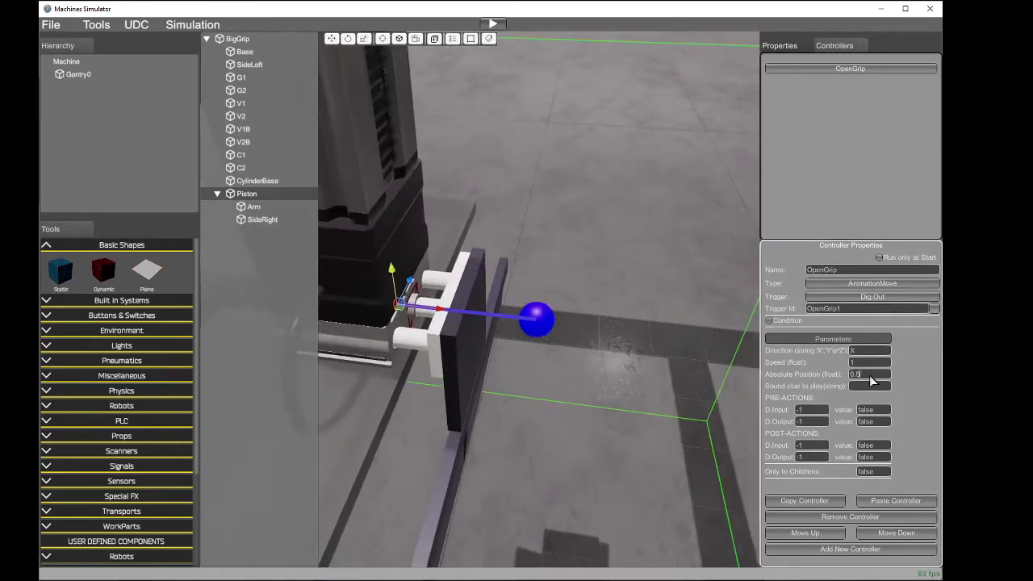
pyautogui.press('BackSpace')
pyautogui.write('2')
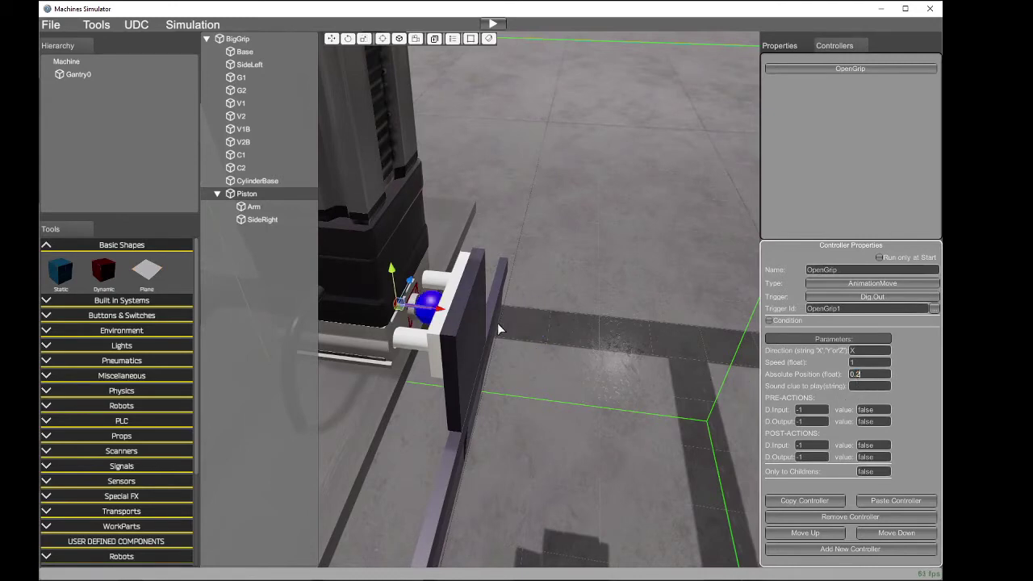
# Step: Set the OpenGrip controller's post-action to turn the digital input GripOpened to true
pyautogui.moveTo(578, 340); pyautogui.dragTo(603, 350, button='right')
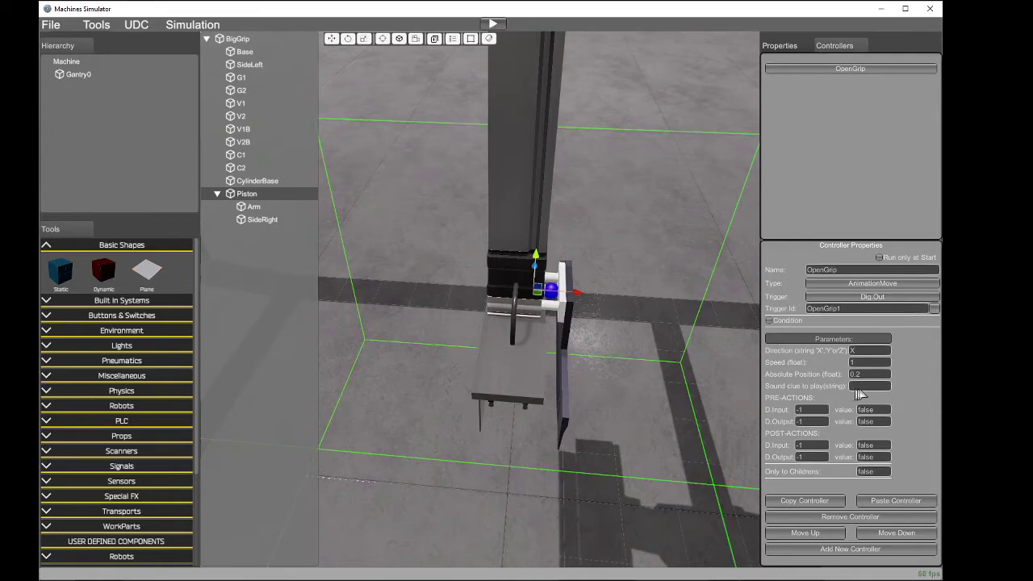
pyautogui.scroll(6, 517, 311)
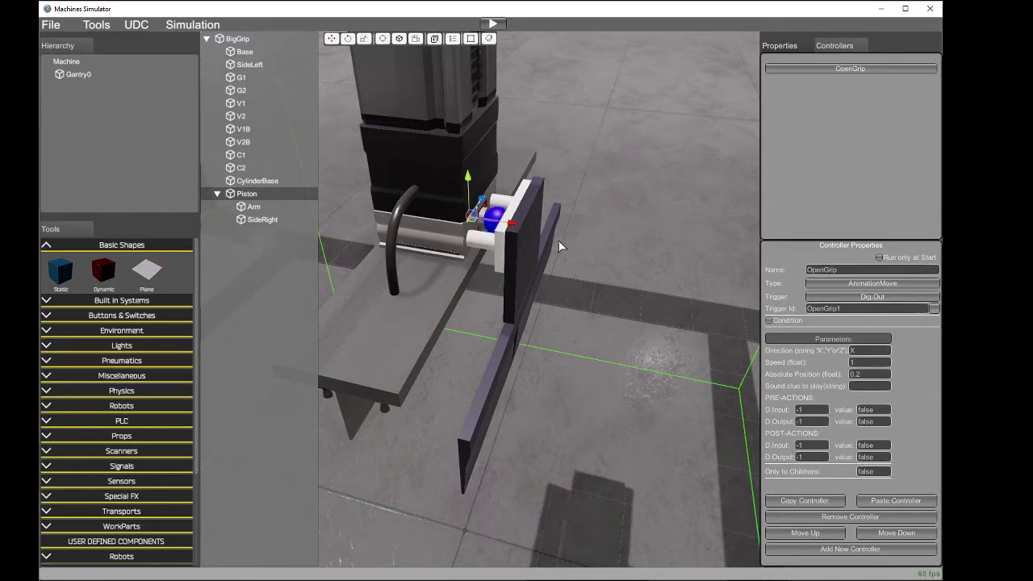
pyautogui.click(807, 450)
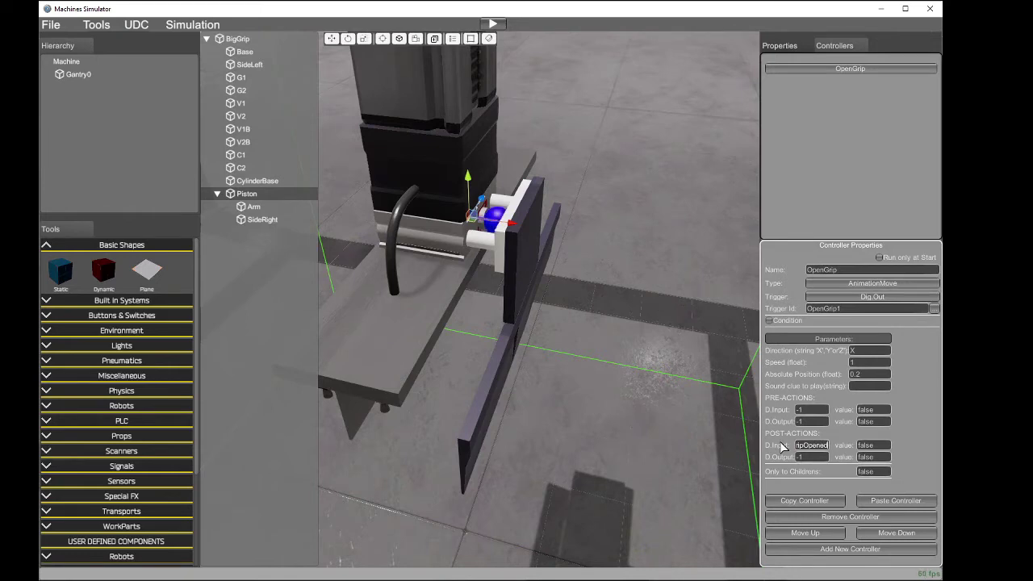
pyautogui.click(862, 449)
pyautogui.write('true')
# Step: Run the simulation to check the signal lists, stop it, and review BigGrip's digital inputs and outputs with their values
pyautogui.click(495, 23)
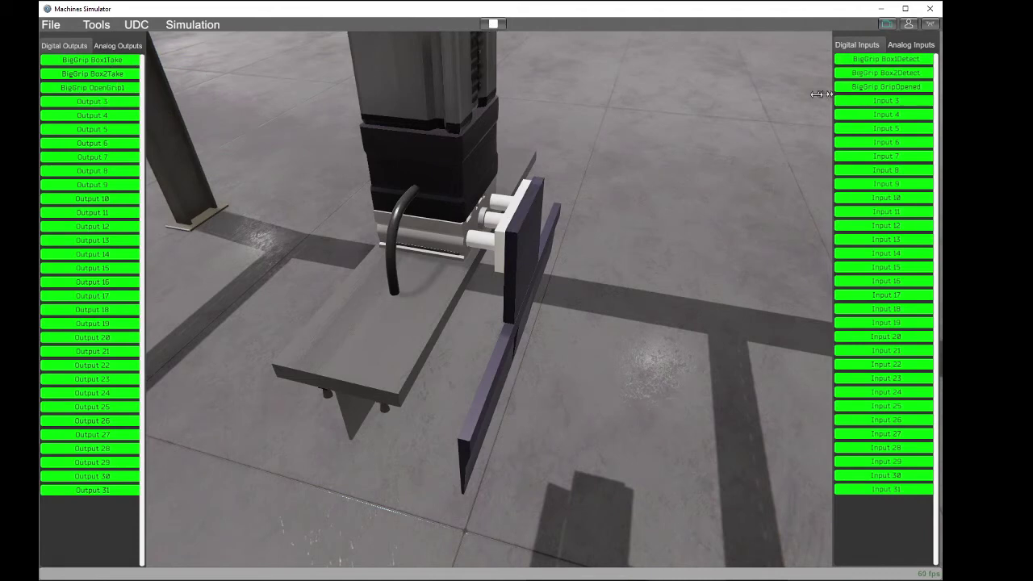
pyautogui.click(494, 26)
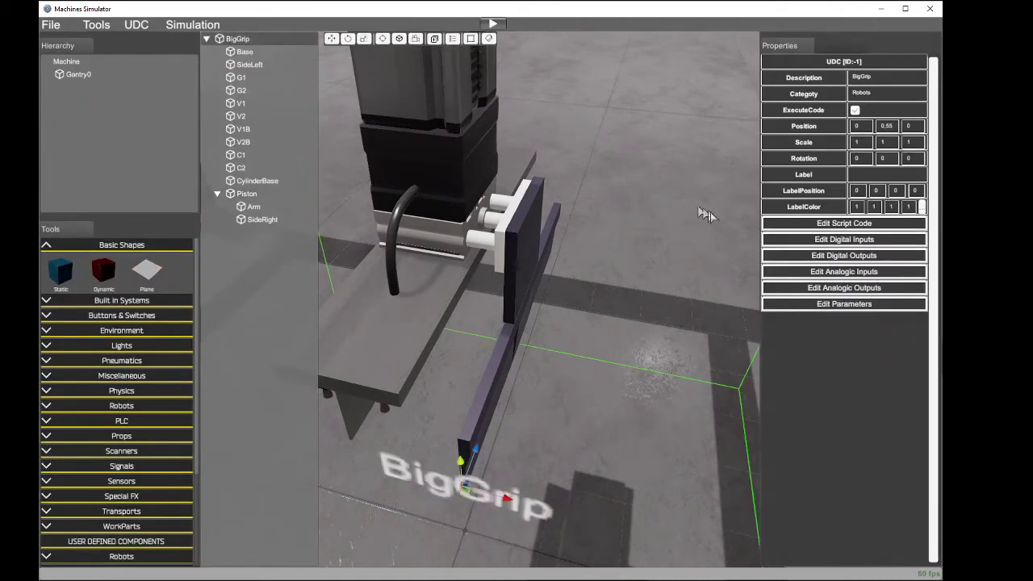
pyautogui.click(791, 241)
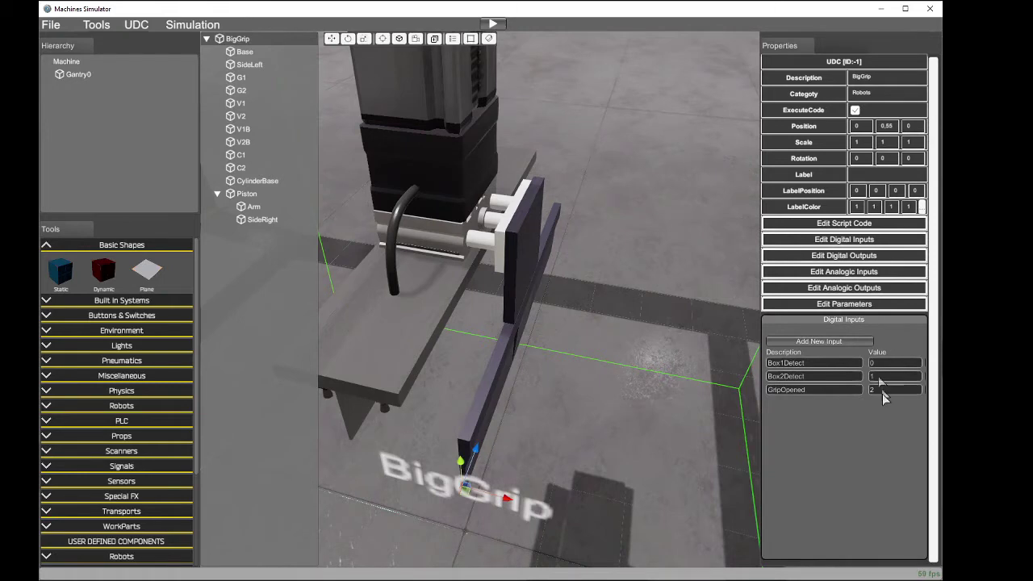
pyautogui.click(844, 255)
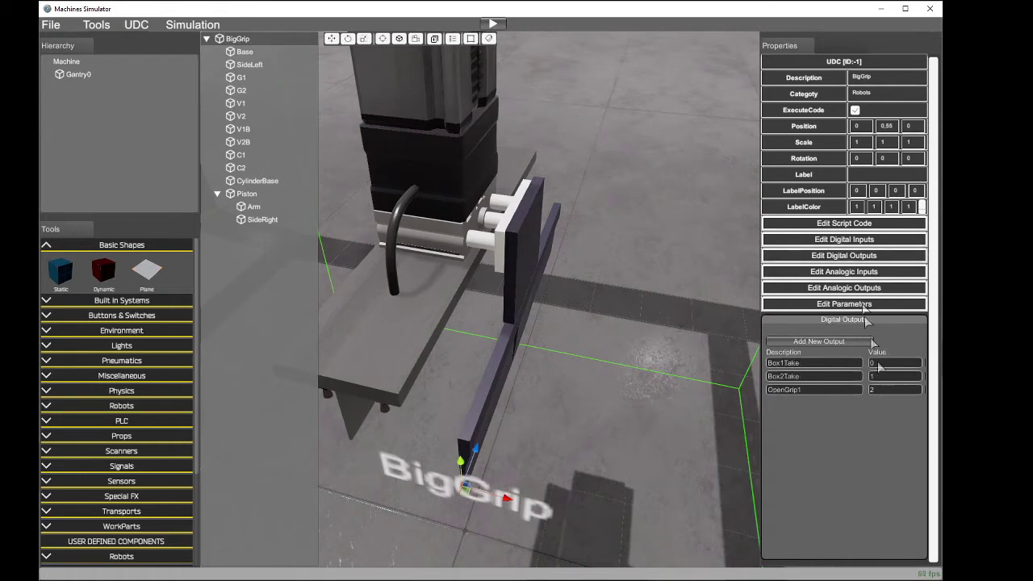
# Step: Run the simulation, toggle the BigGrip OpenGrip1 digital output on and off repeatedly to test the piston, and stop it
pyautogui.click(493, 24)
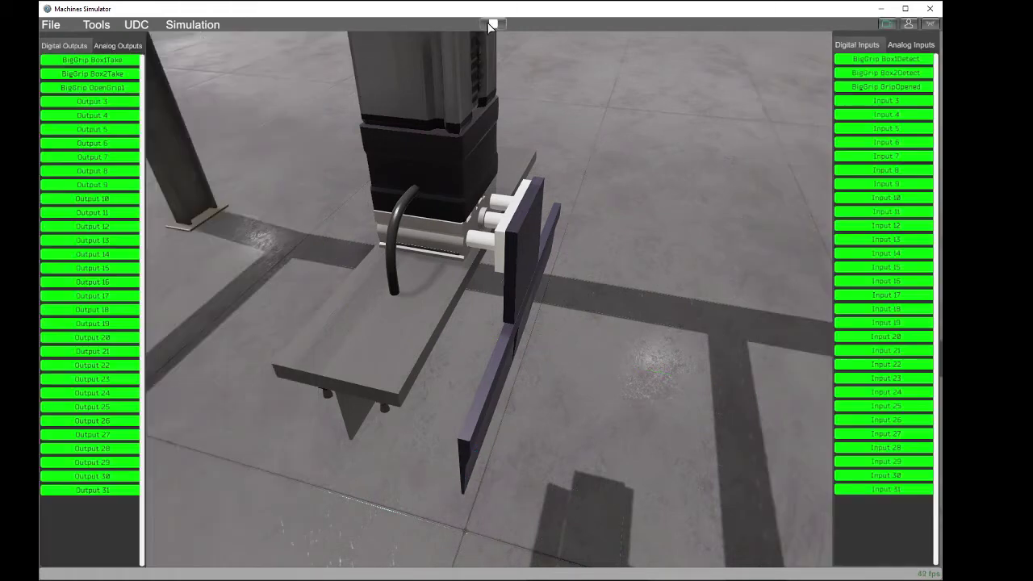
pyautogui.click(115, 90)
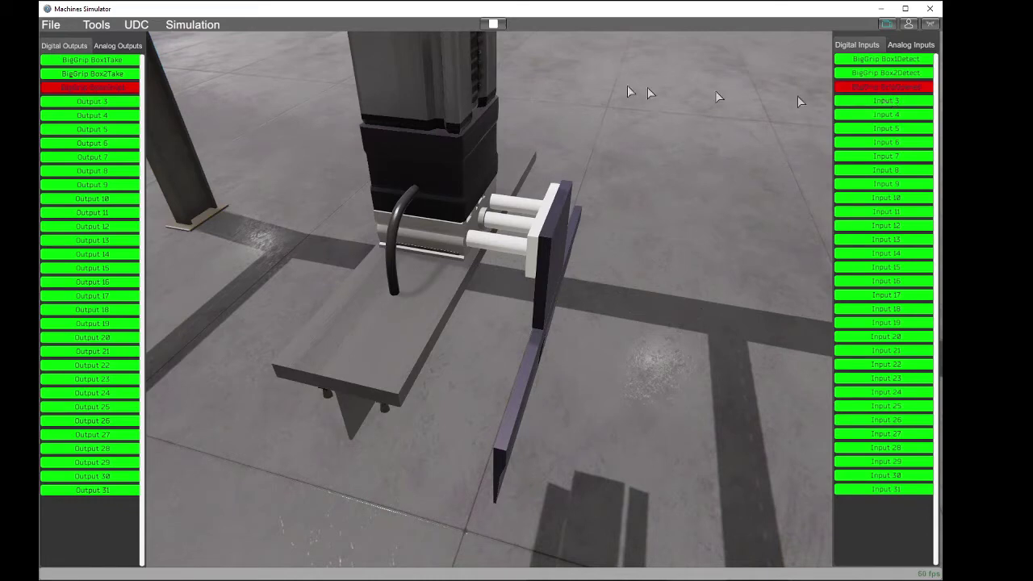
pyautogui.click(119, 89)
pyautogui.click(120, 90)
pyautogui.click(121, 91)
pyautogui.click(120, 90)
pyautogui.click(120, 90)
pyautogui.click(121, 91)
pyautogui.click(120, 91)
pyautogui.click(120, 91)
pyautogui.click(121, 91)
pyautogui.click(121, 91)
pyautogui.click(120, 91)
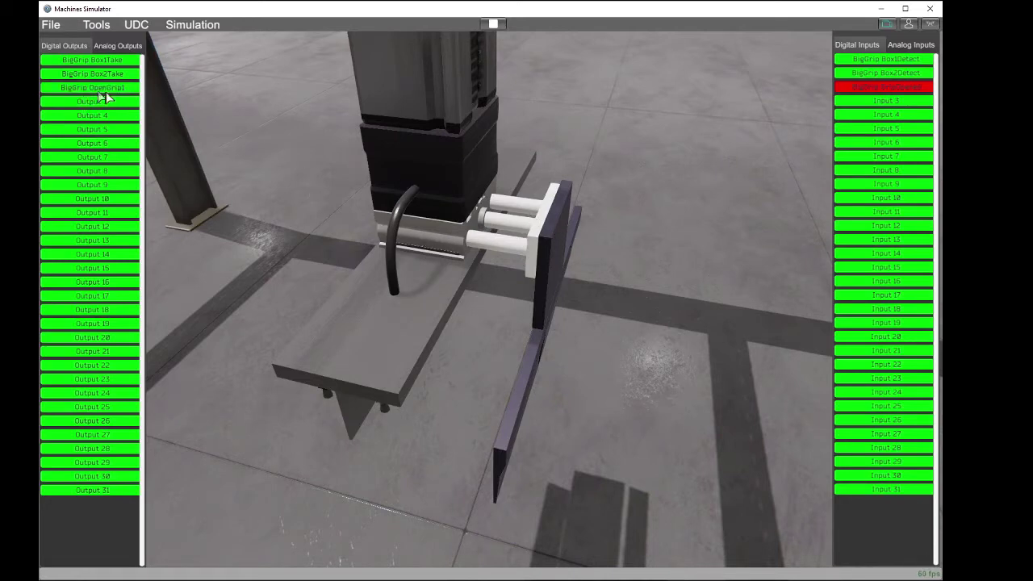
pyautogui.click(492, 25)
# Step: Add a second controller to the Piston, name it CloseGrip, and set its type to AnimationMove
pyautogui.click(250, 196)
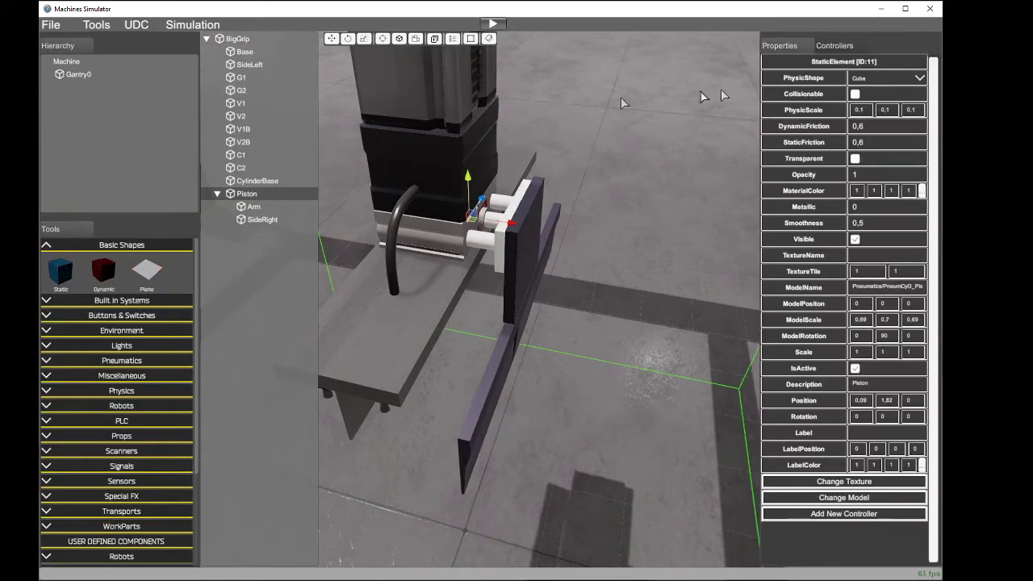
pyautogui.click(835, 47)
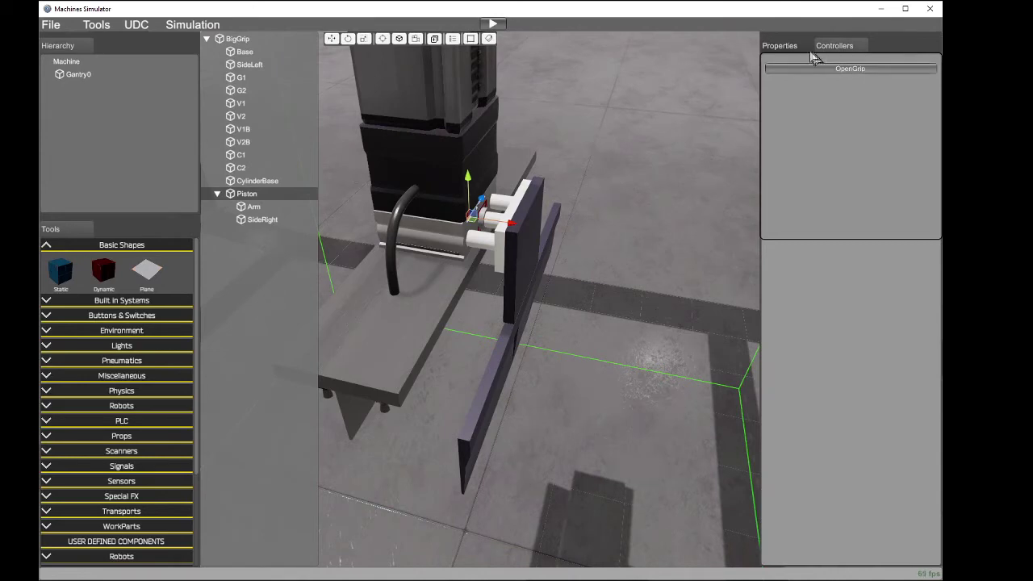
pyautogui.click(802, 47)
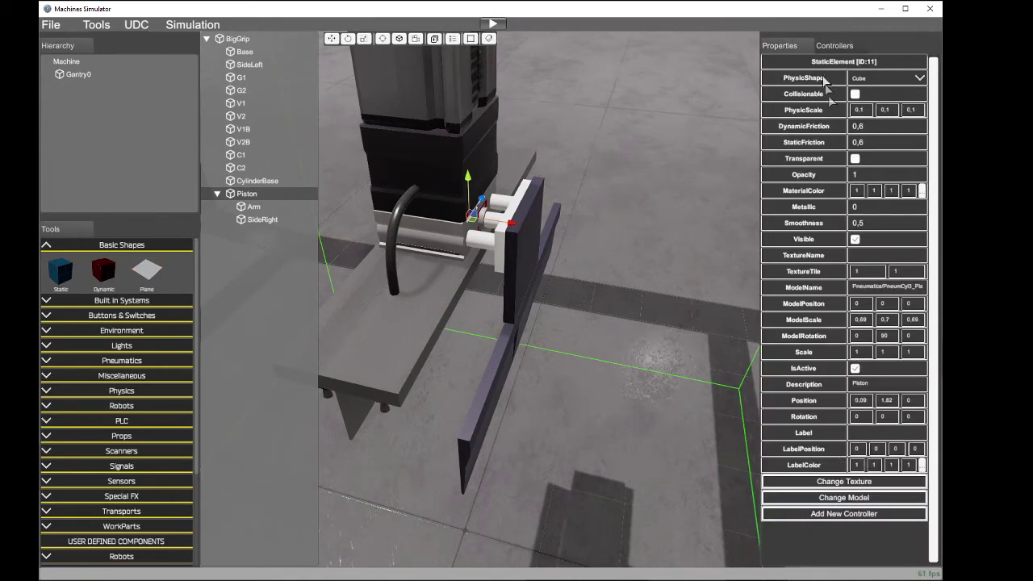
pyautogui.click(833, 49)
pyautogui.click(845, 66)
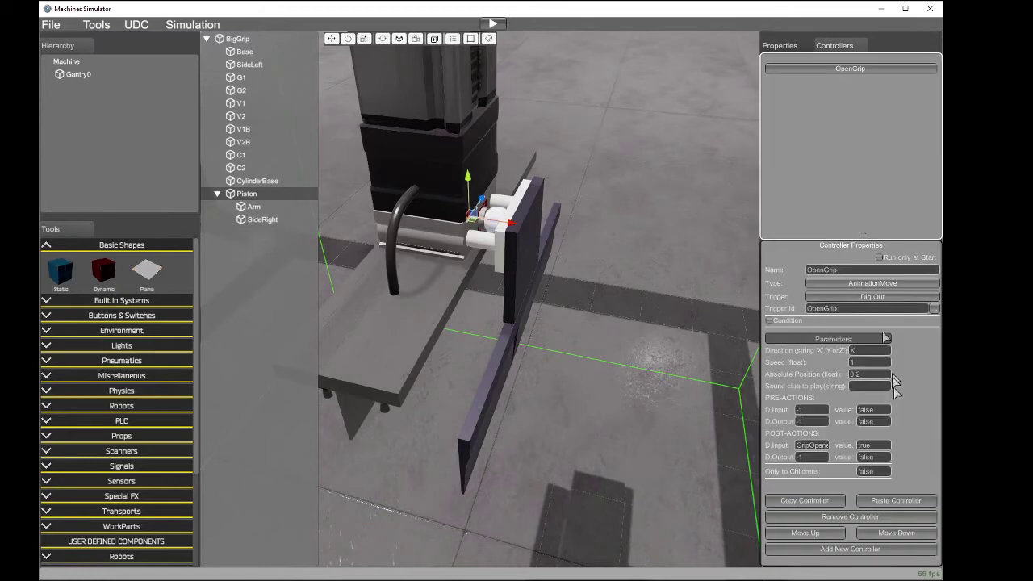
pyautogui.click(846, 551)
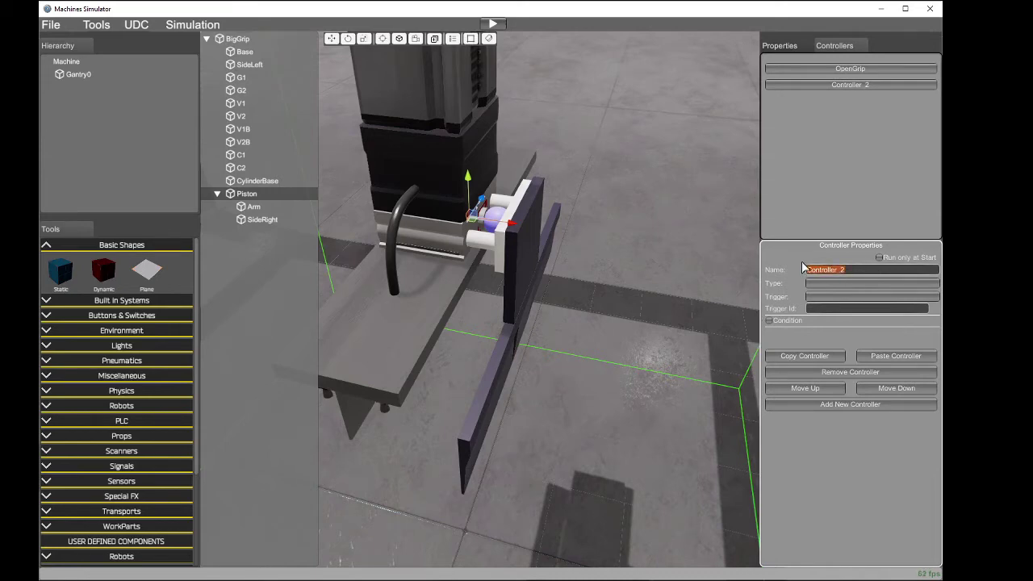
pyautogui.write('CloseGrip')
pyautogui.click(870, 283)
pyautogui.click(902, 294)
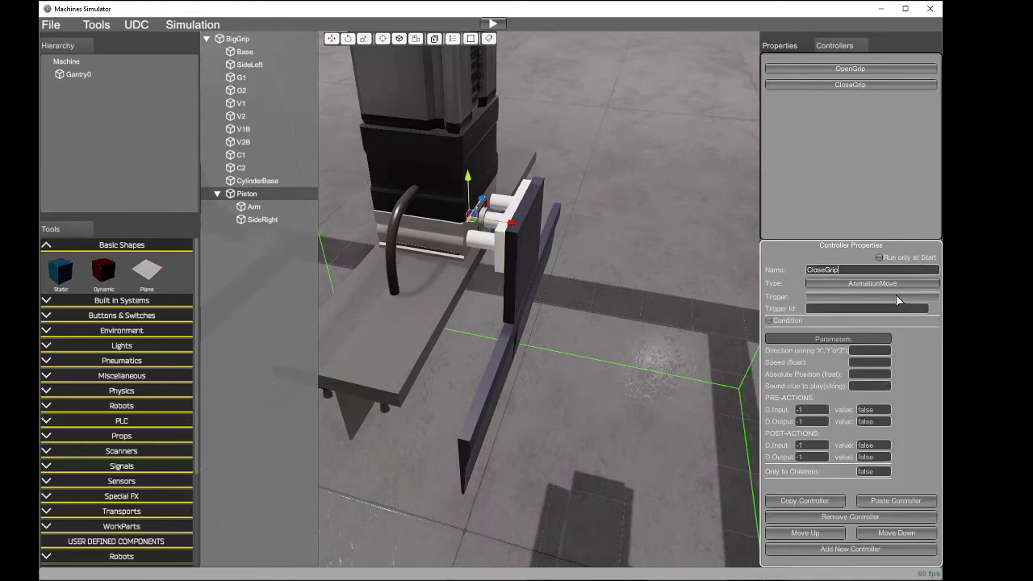
# Step: Set CloseGrip's trigger to Not Dig.Out with the digital output OpenGrip1 as the trigger ID
pyautogui.click(897, 296)
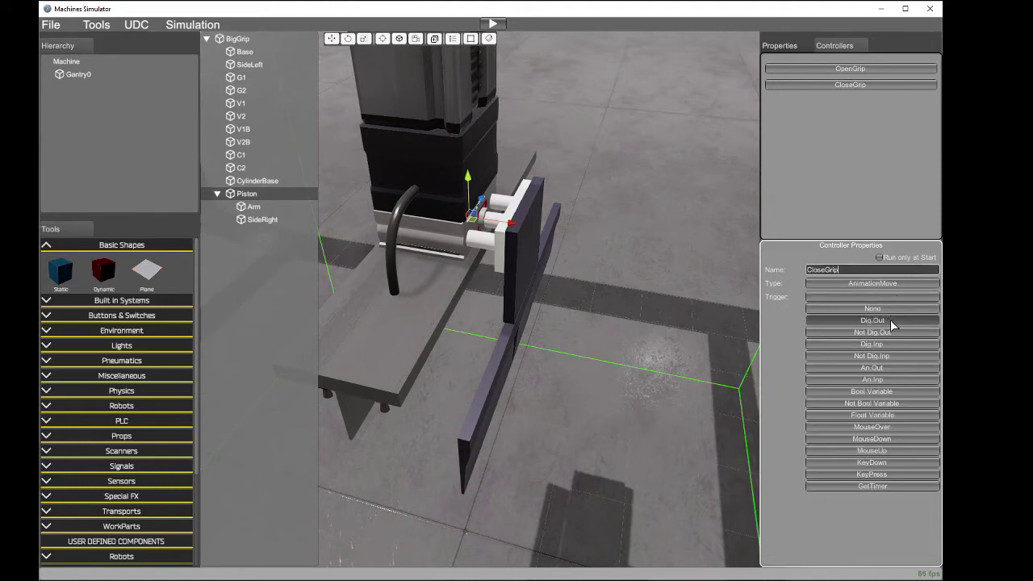
pyautogui.click(891, 320)
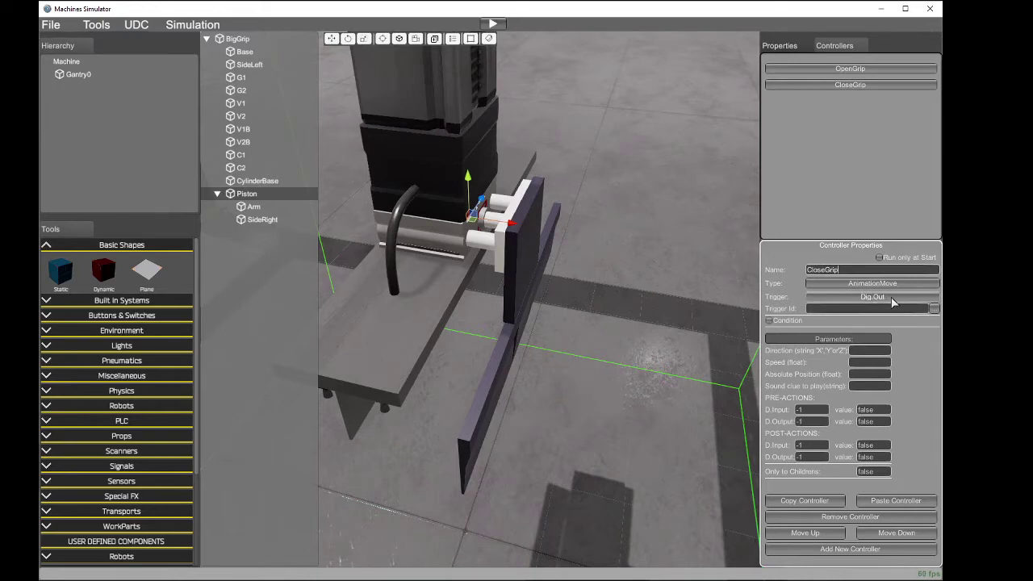
pyautogui.click(891, 297)
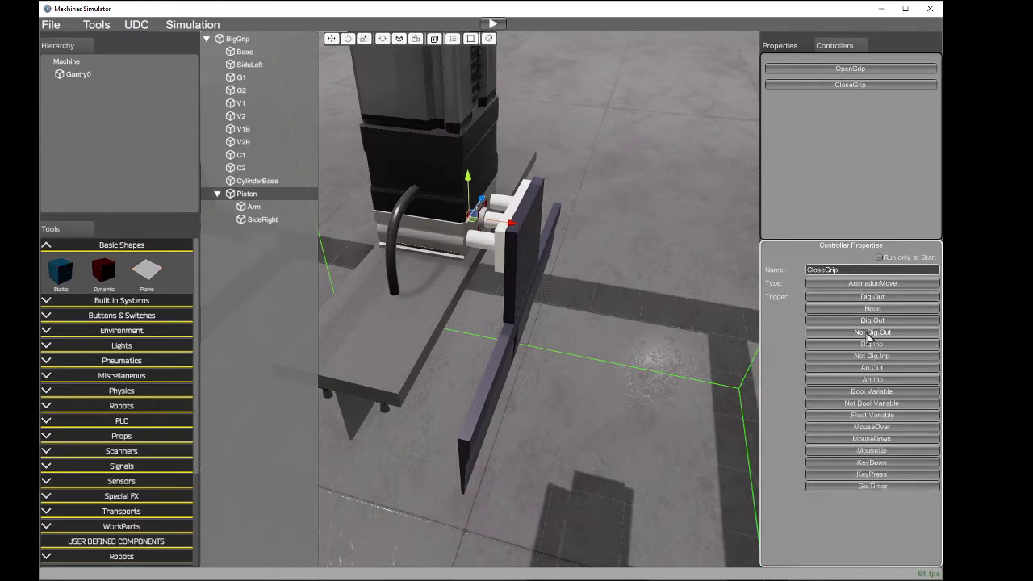
pyautogui.click(871, 332)
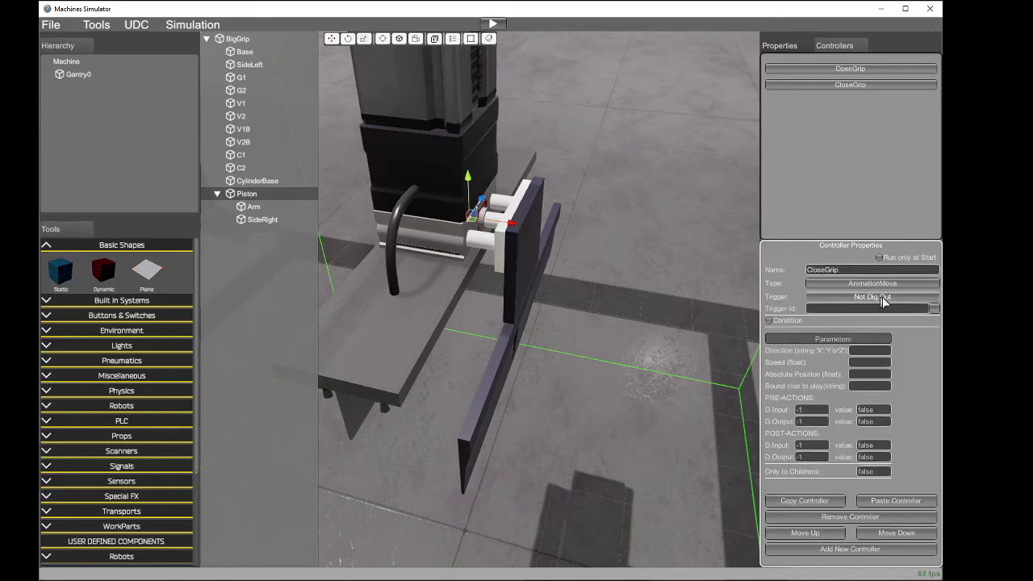
pyautogui.click(889, 69)
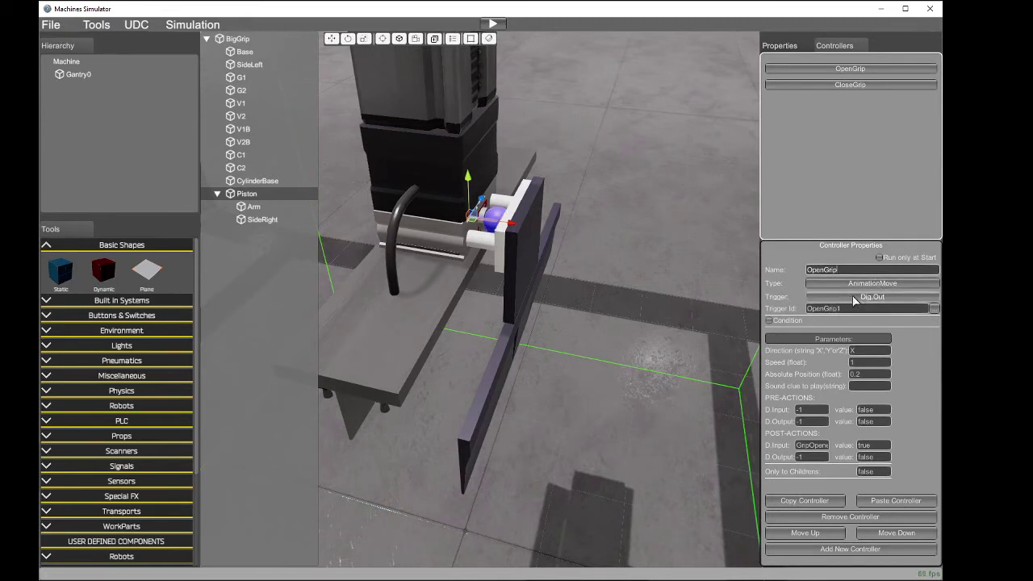
pyautogui.click(853, 85)
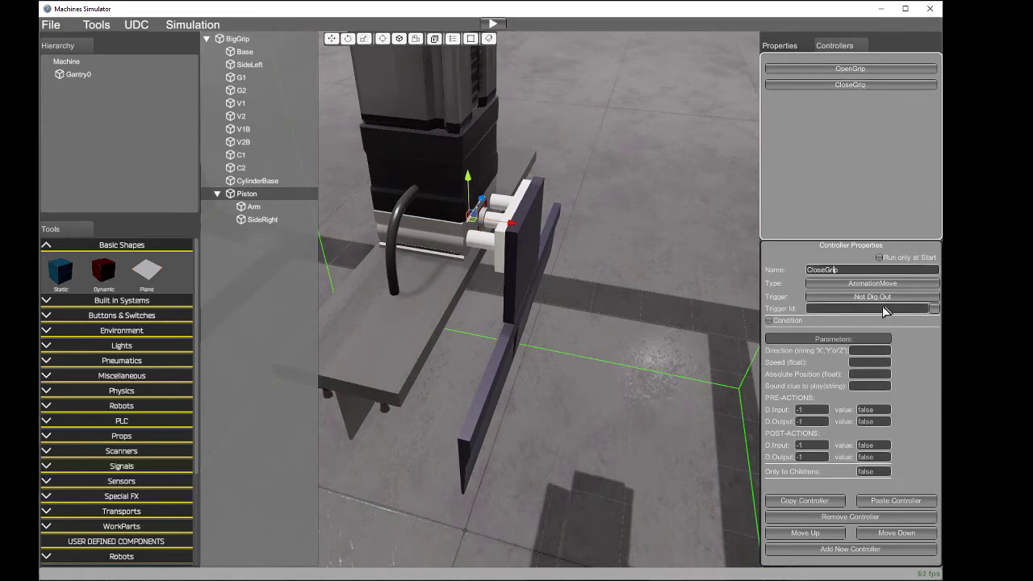
pyautogui.click(933, 310)
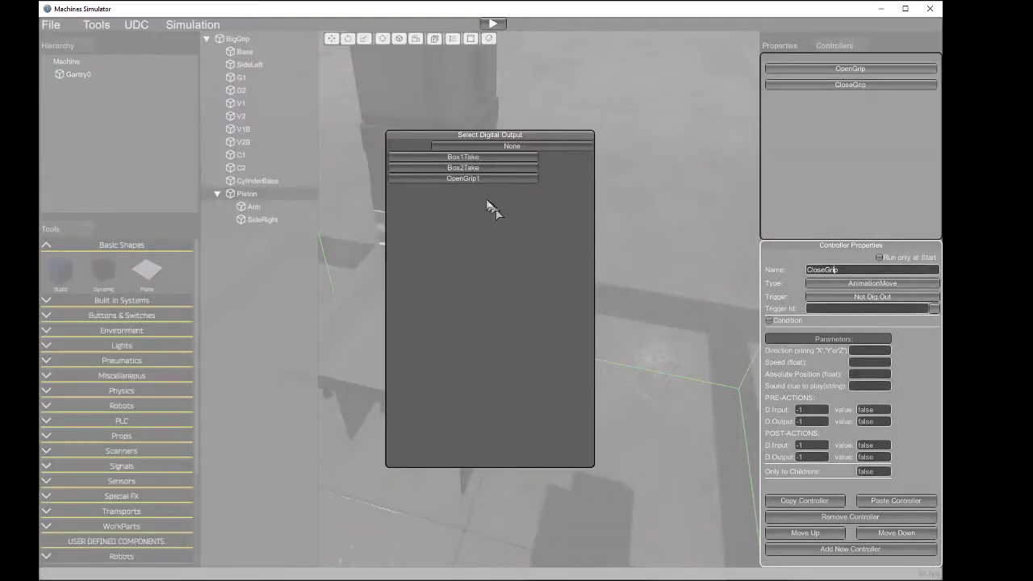
pyautogui.click(467, 178)
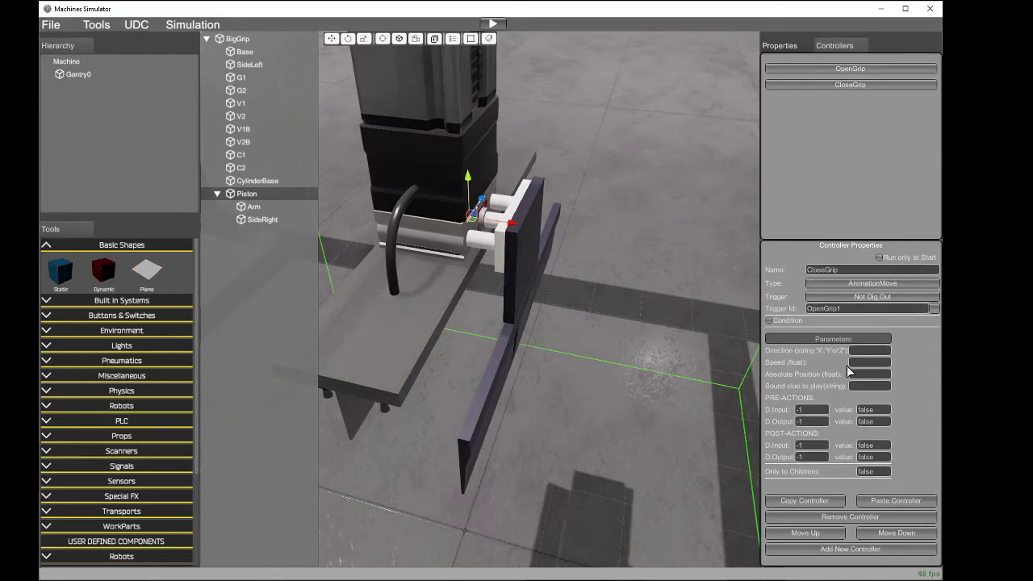
# Step: Set CloseGrip's direction to X, speed to 1 and absolute position to 0,2, with a post-action turning digital input GripOpened to false
pyautogui.click(867, 355)
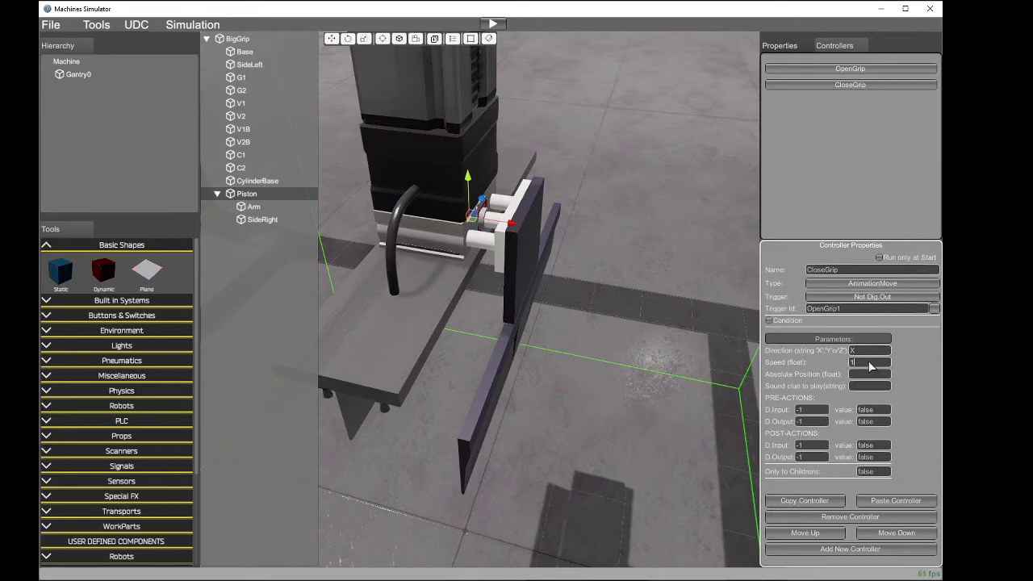
pyautogui.click(870, 363)
pyautogui.write('2')
pyautogui.click(862, 388)
pyautogui.click(812, 444)
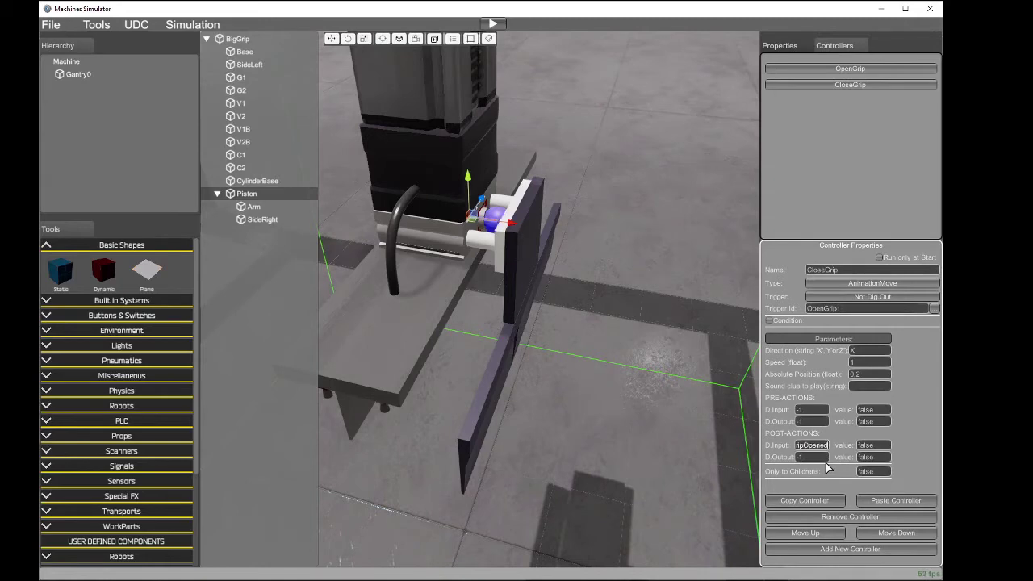
pyautogui.click(872, 446)
# Step: Try to run the simulation, and re-enter the Piston's CloseGrip absolute position as 0.2 with a decimal point
pyautogui.click(494, 24)
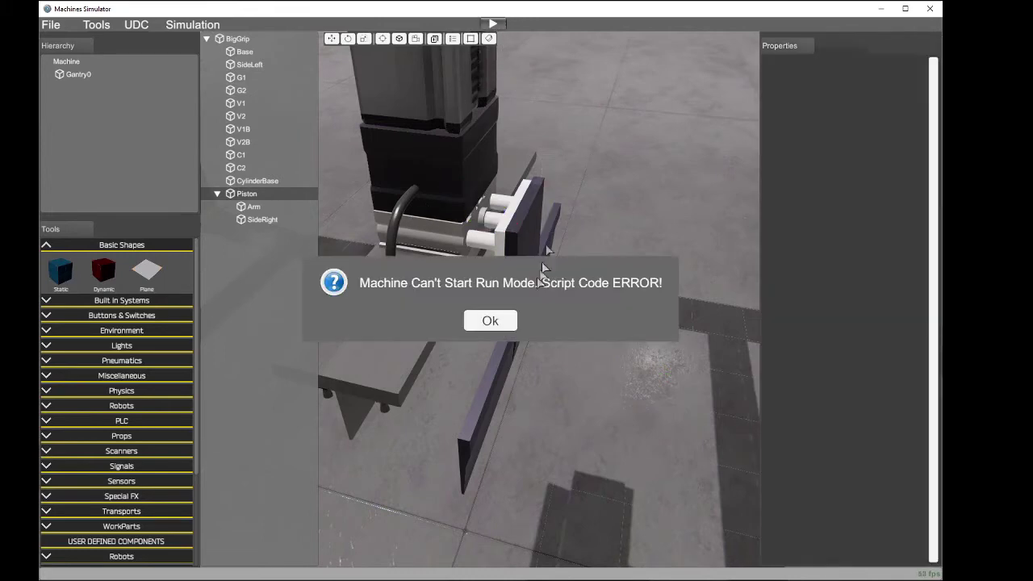
pyautogui.click(507, 321)
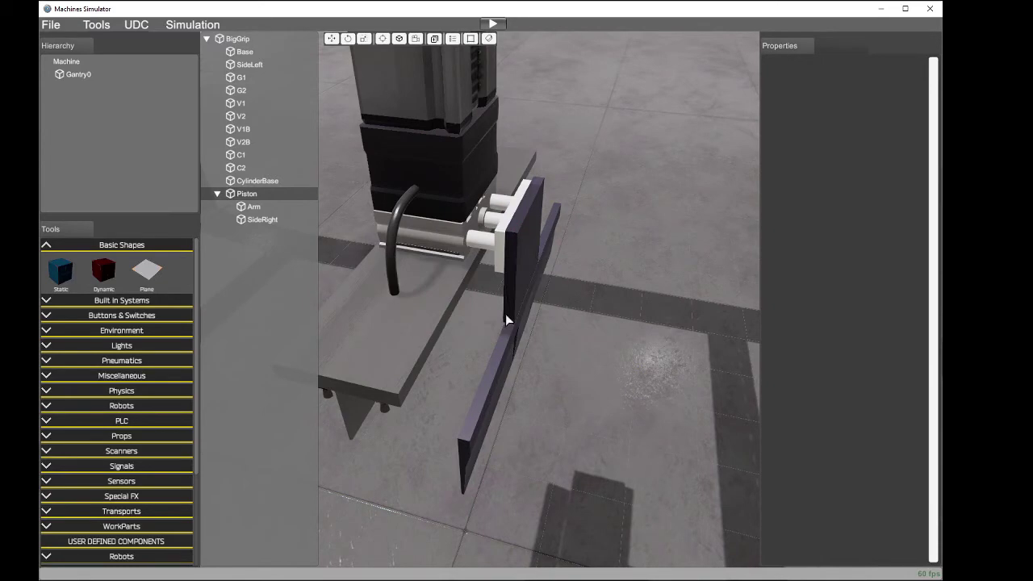
pyautogui.click(272, 194)
pyautogui.click(829, 44)
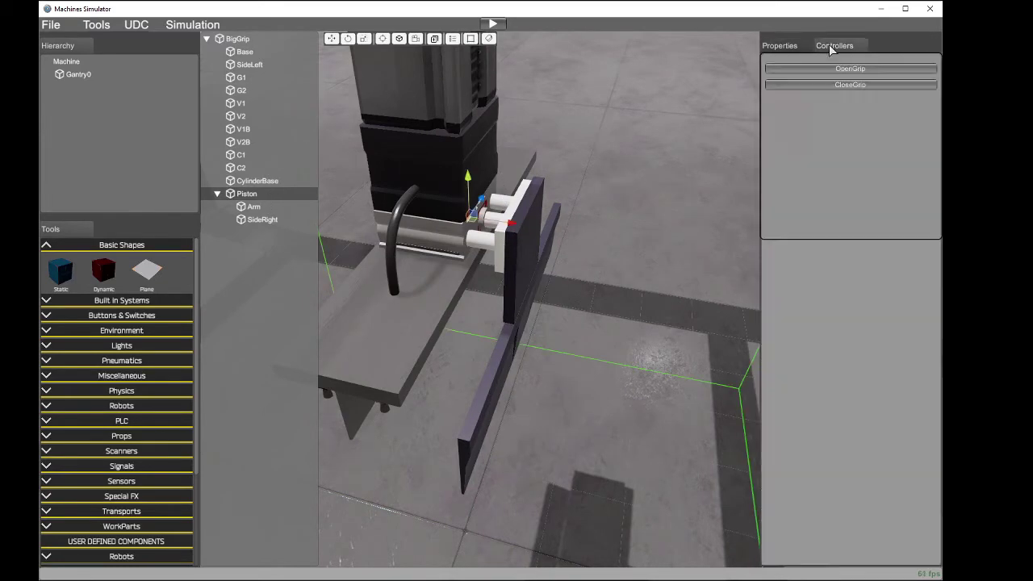
pyautogui.click(834, 86)
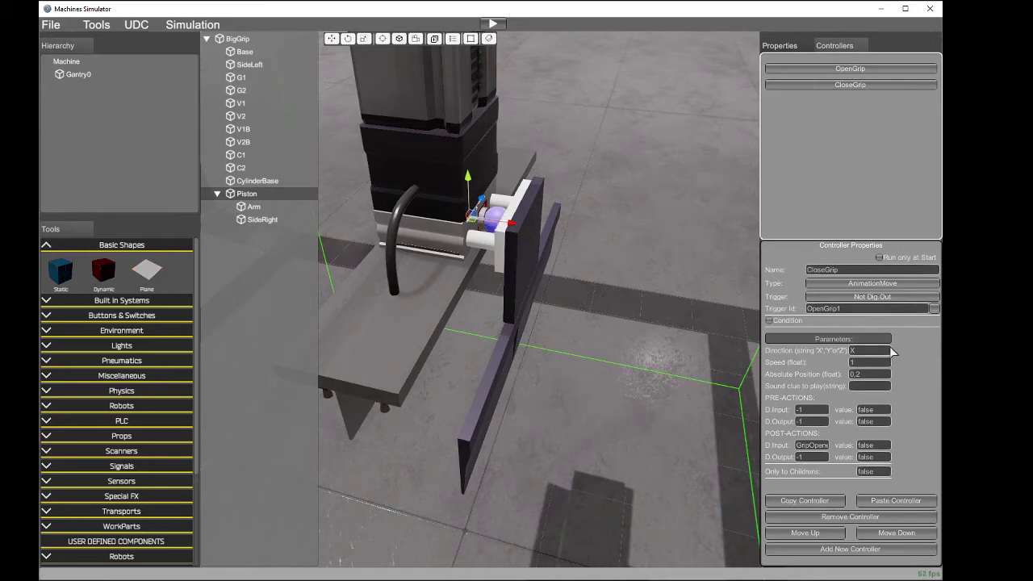
pyautogui.click(858, 377)
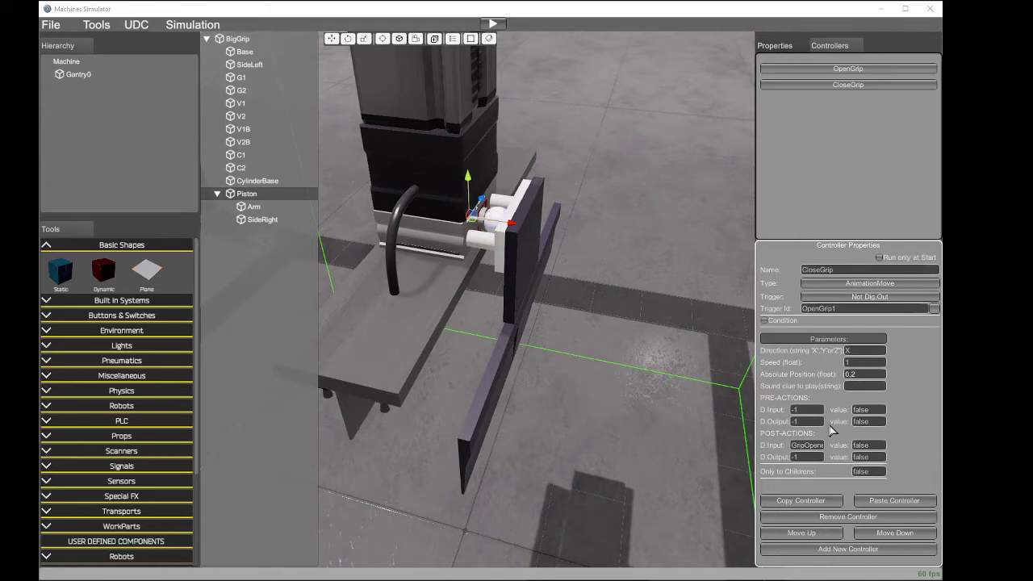
pyautogui.moveTo(864, 374); pyautogui.dragTo(845, 373)
pyautogui.press('BackSpace')
pyautogui.write('0')
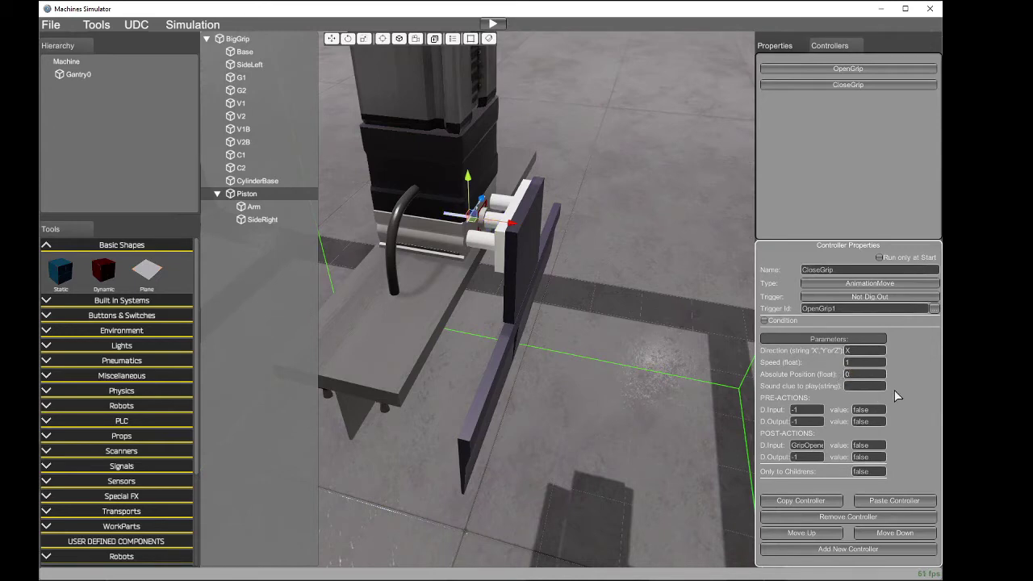
pyautogui.write('.2')
# Step: Run the simulation, switch the BigGrip OpenGrip1 output on and off to test both controllers, and stop it
pyautogui.click(493, 25)
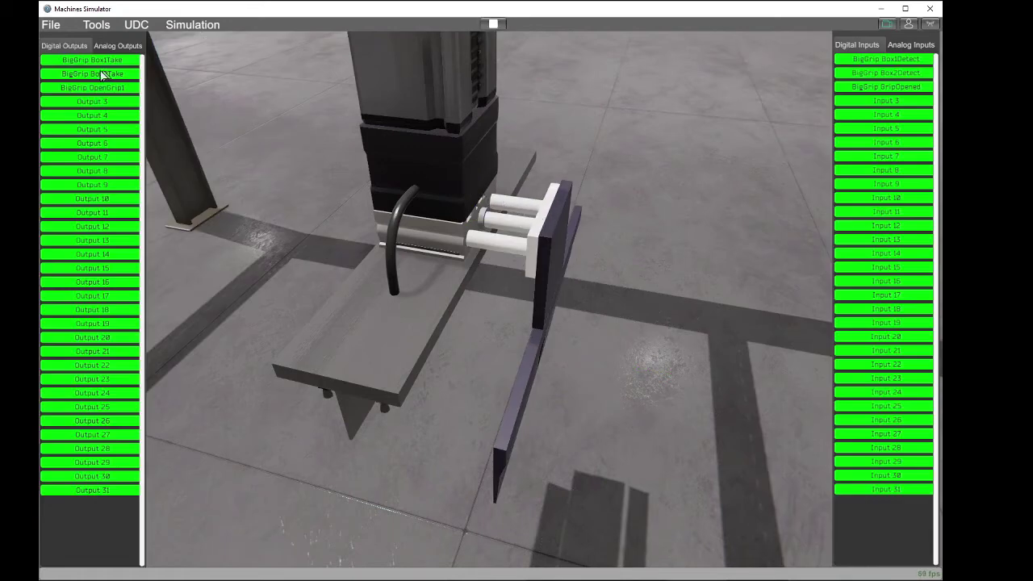
pyautogui.click(121, 88)
pyautogui.click(120, 90)
pyautogui.click(496, 23)
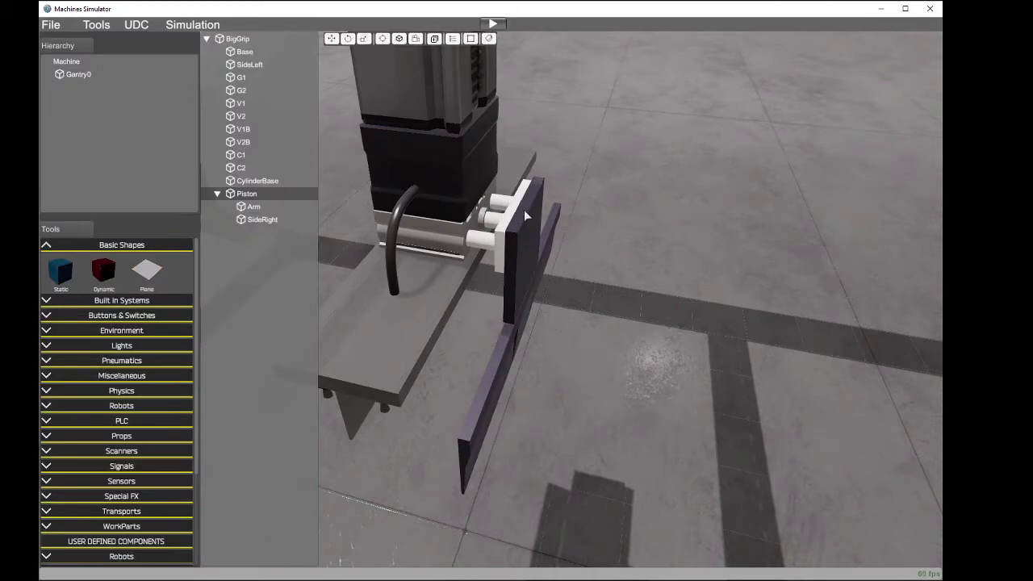
# Step: Enable conditions on the Piston's CloseGrip controller and add an AND condition, expanding its settings
pyautogui.click(266, 220)
pyautogui.click(247, 196)
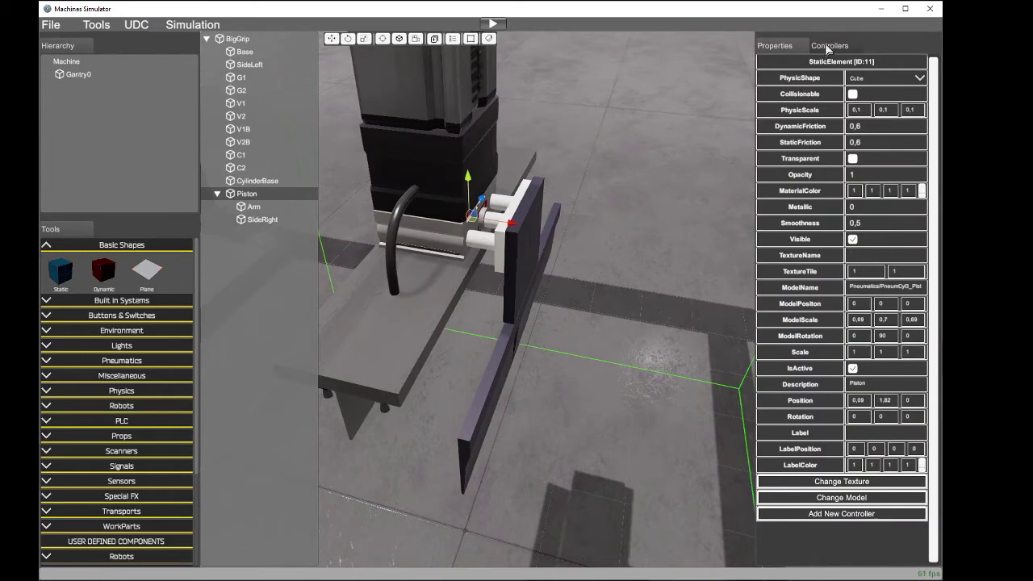
pyautogui.click(826, 46)
pyautogui.click(824, 84)
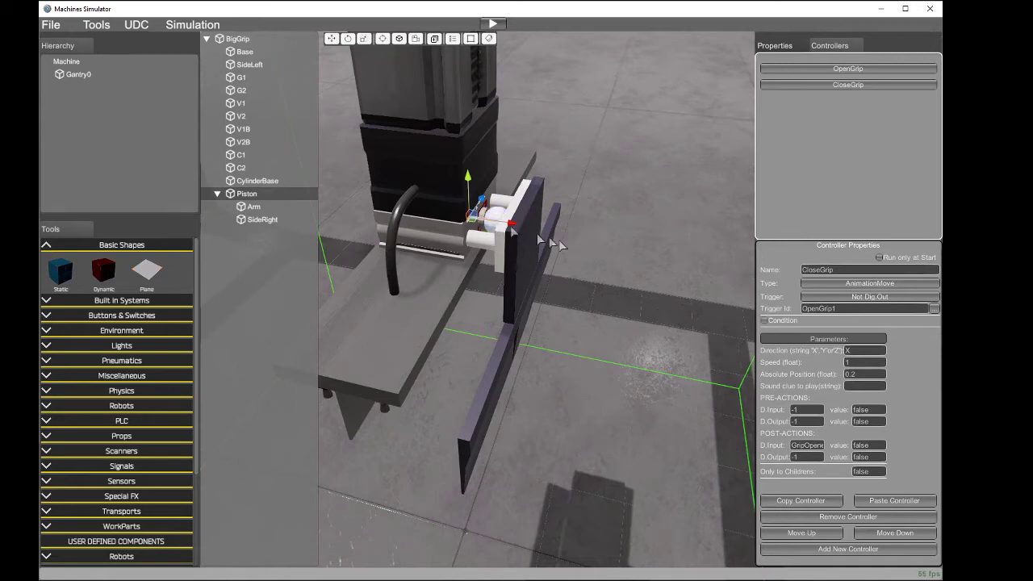
pyautogui.click(765, 321)
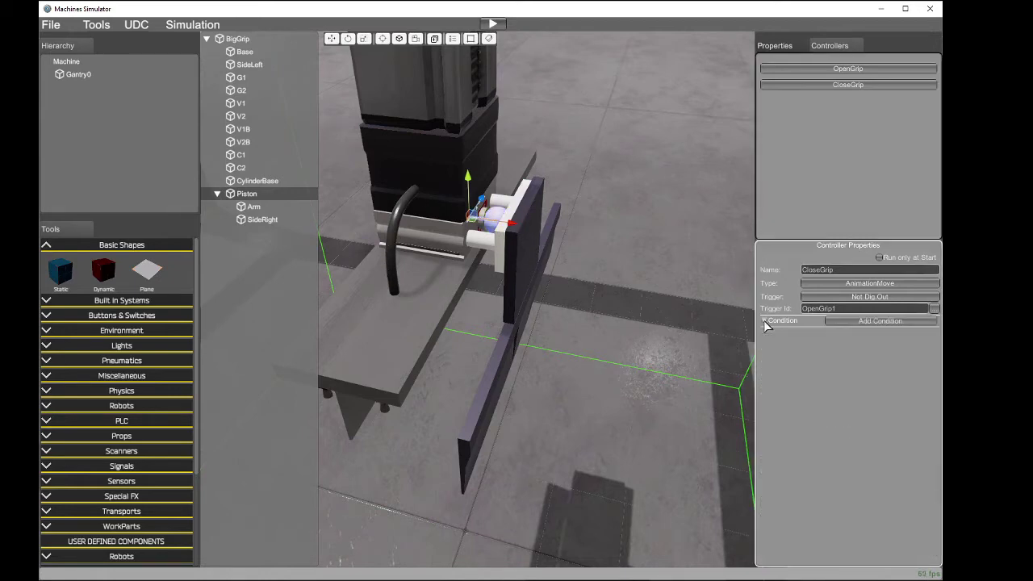
pyautogui.click(764, 320)
pyautogui.click(765, 320)
pyautogui.click(887, 320)
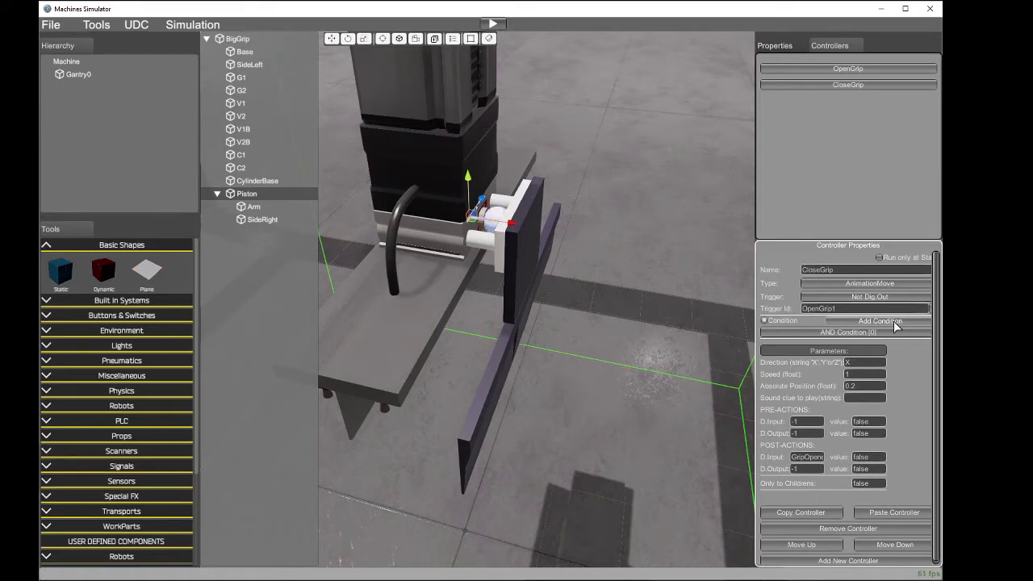
pyautogui.click(884, 333)
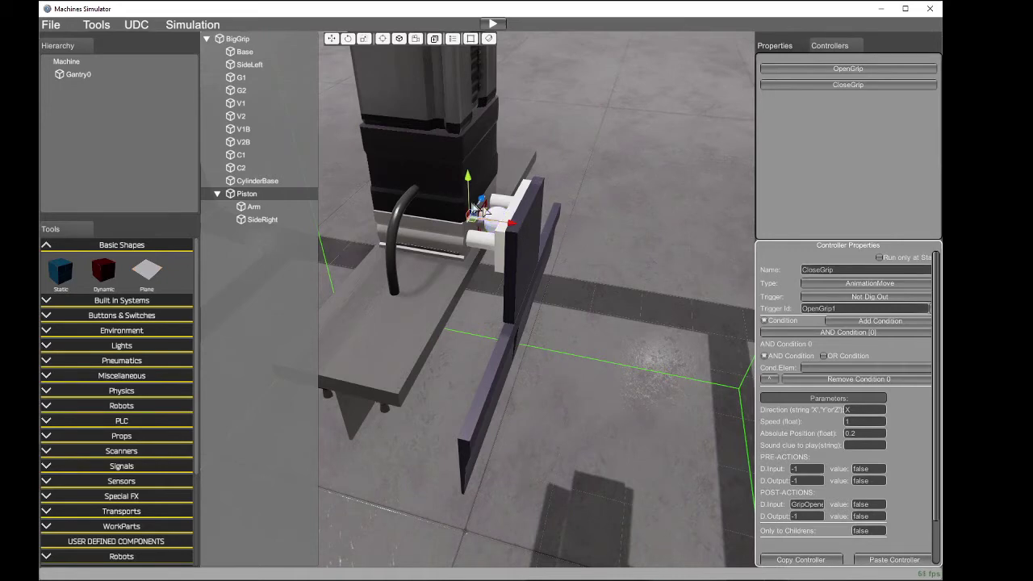
# Step: Set the AND condition's element to the digital input GripOpened with a boolean condition value of true
pyautogui.click(848, 368)
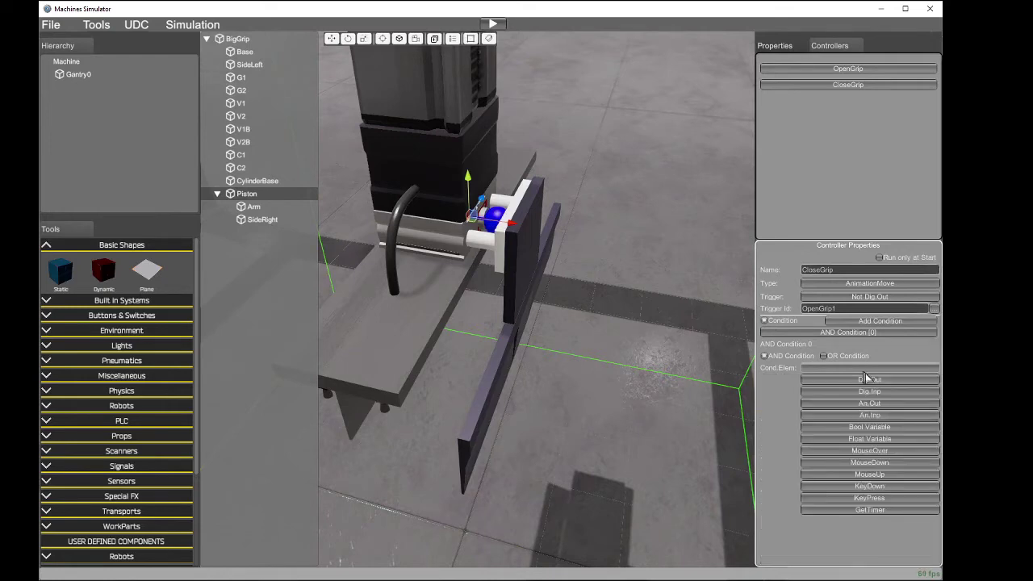
pyautogui.click(870, 392)
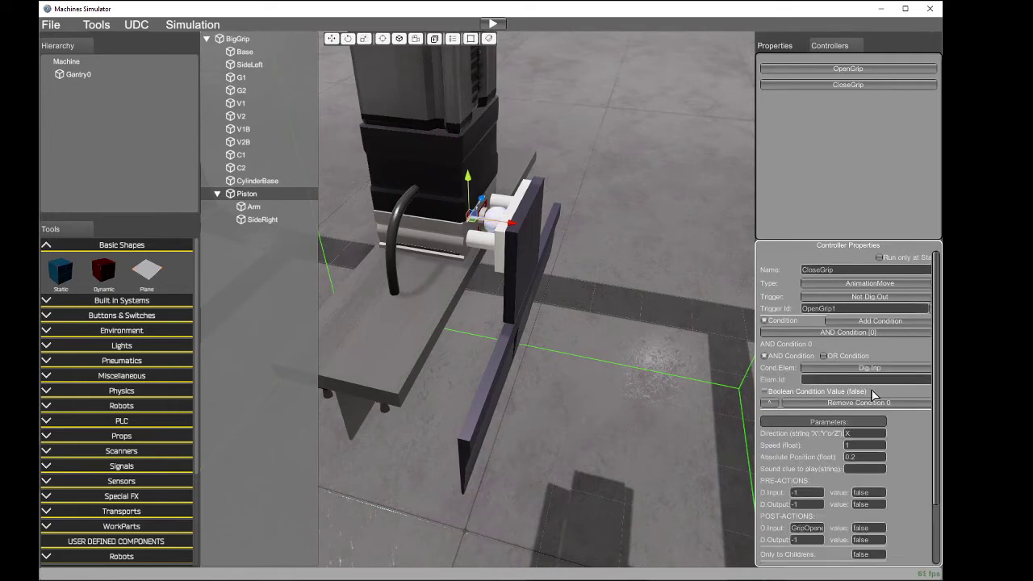
pyautogui.click(821, 379)
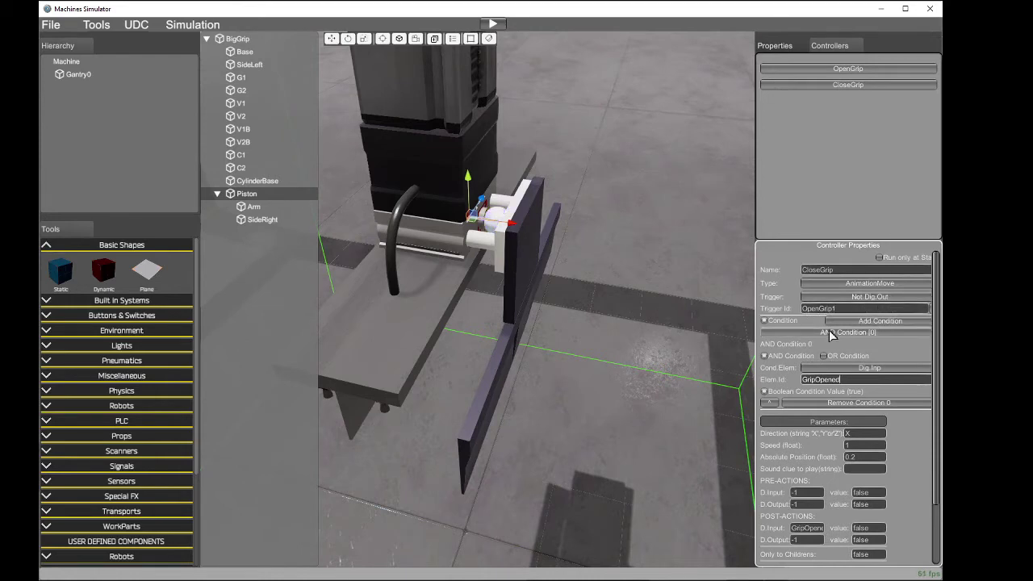
# Step: Enable conditions on the Piston's OpenGrip controller and add an AND condition, expanding its settings
pyautogui.click(859, 380)
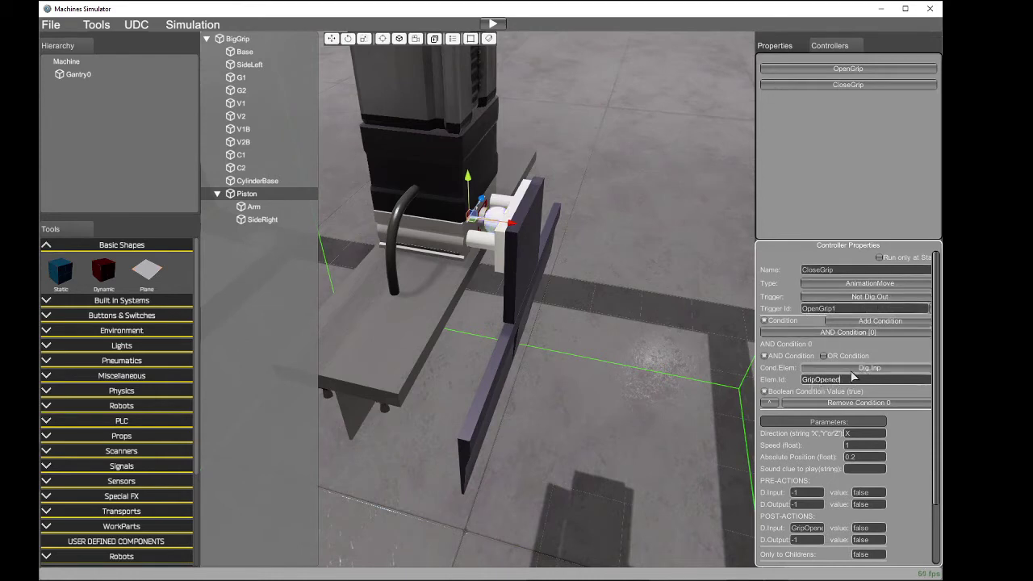
pyautogui.click(812, 380)
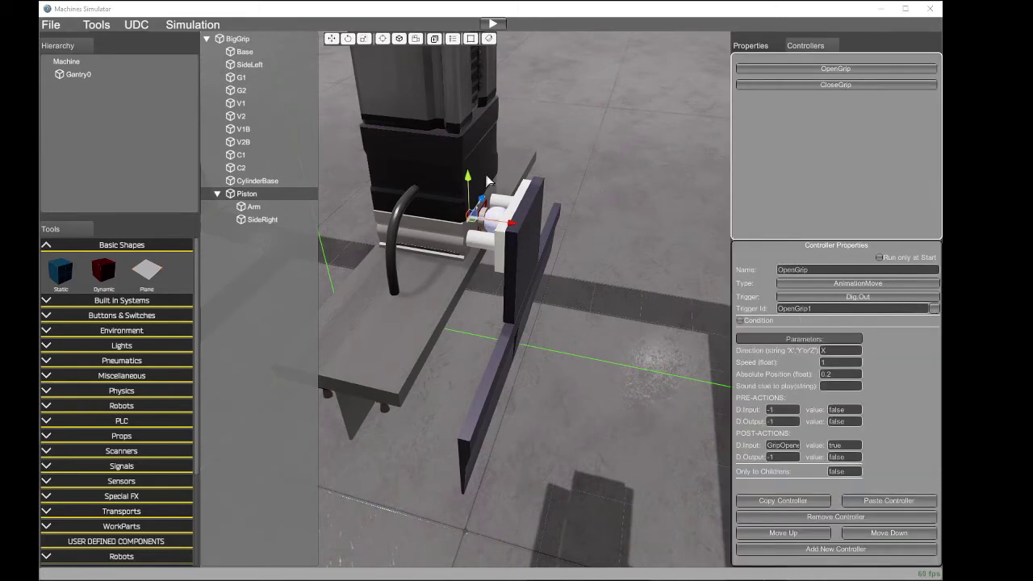
pyautogui.click(781, 71)
pyautogui.click(740, 322)
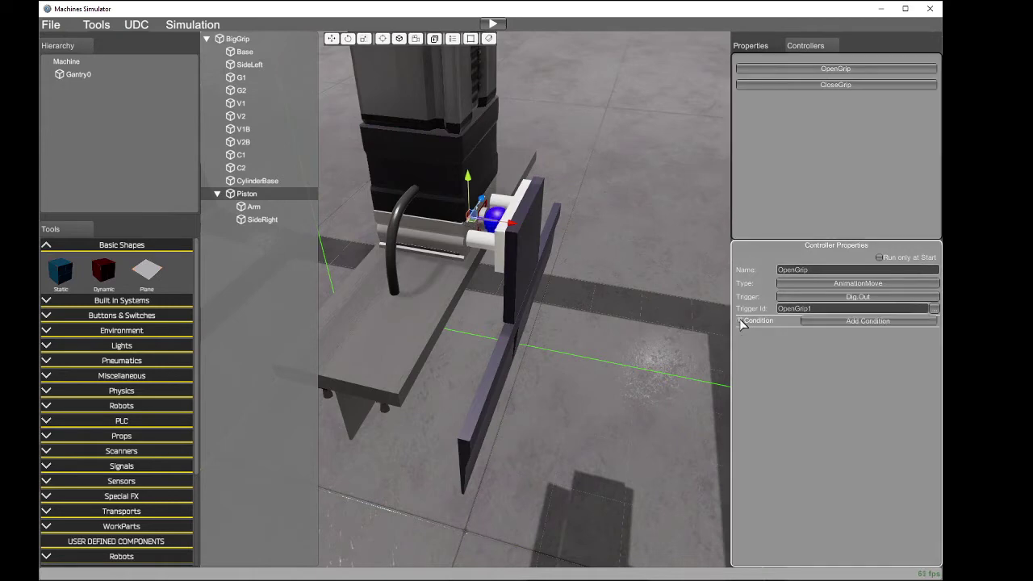
pyautogui.click(859, 323)
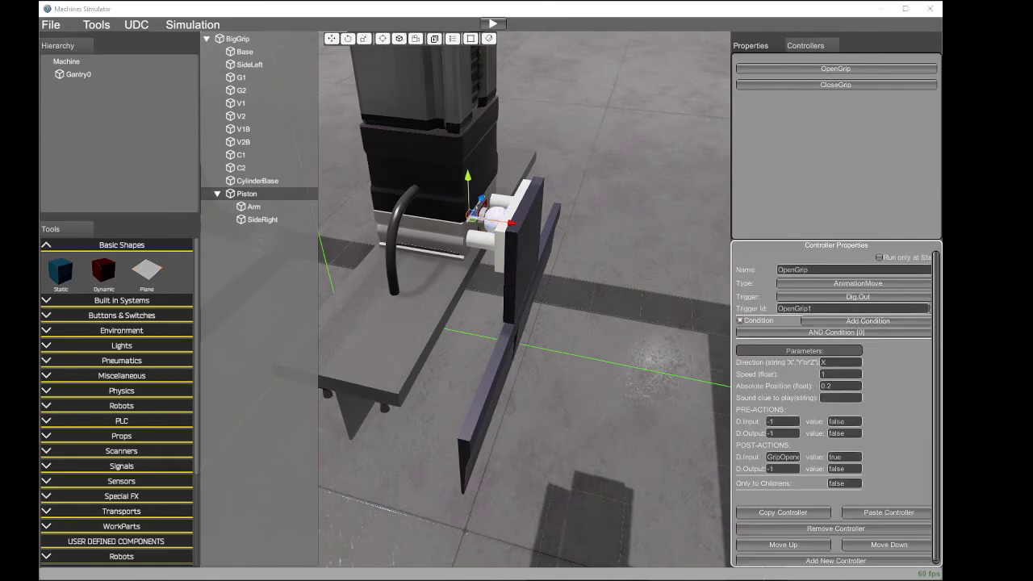
pyautogui.click(844, 333)
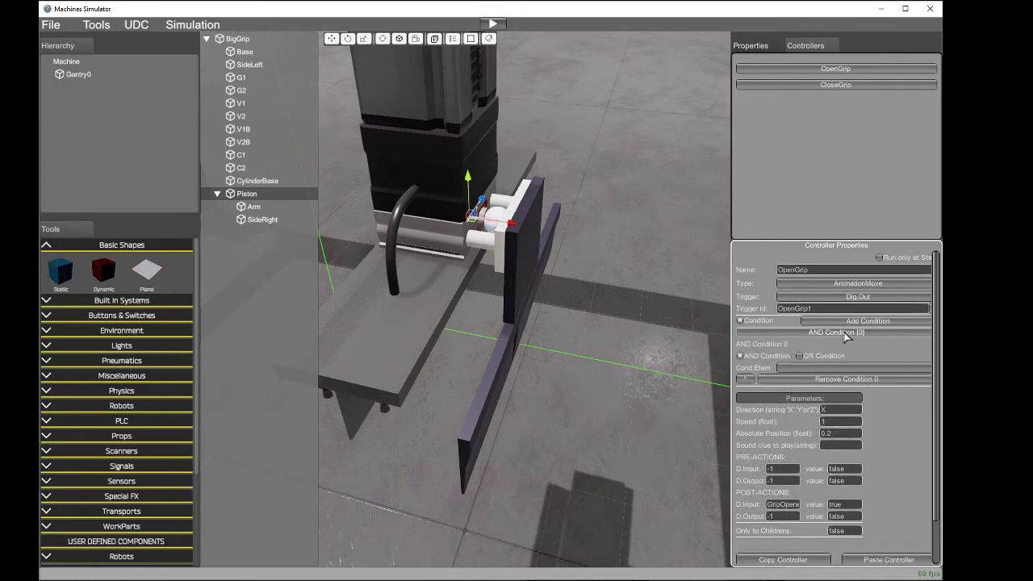
# Step: Set the OpenGrip AND condition's element to the digital input GripOpened
pyautogui.click(830, 367)
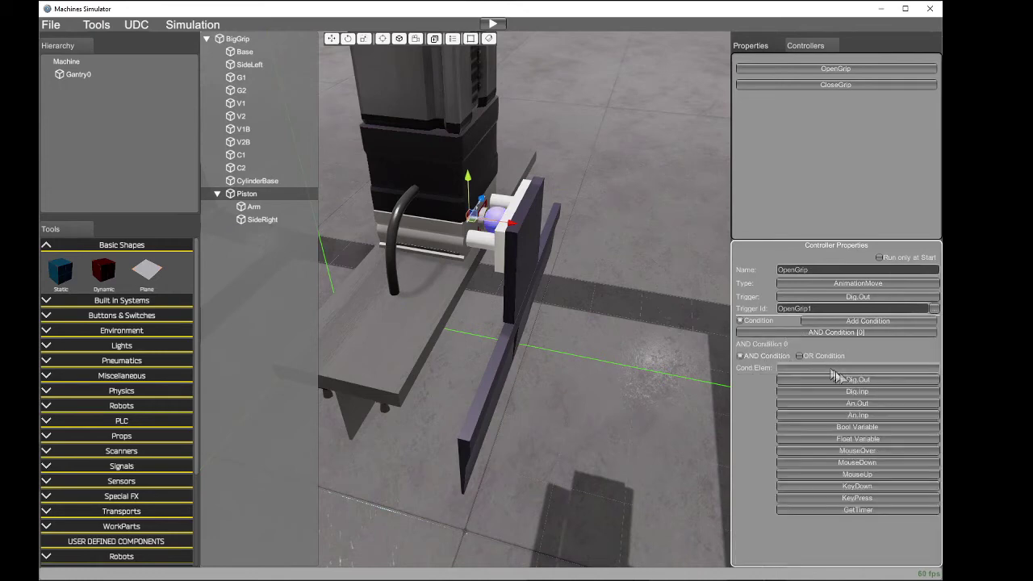
pyautogui.click(875, 391)
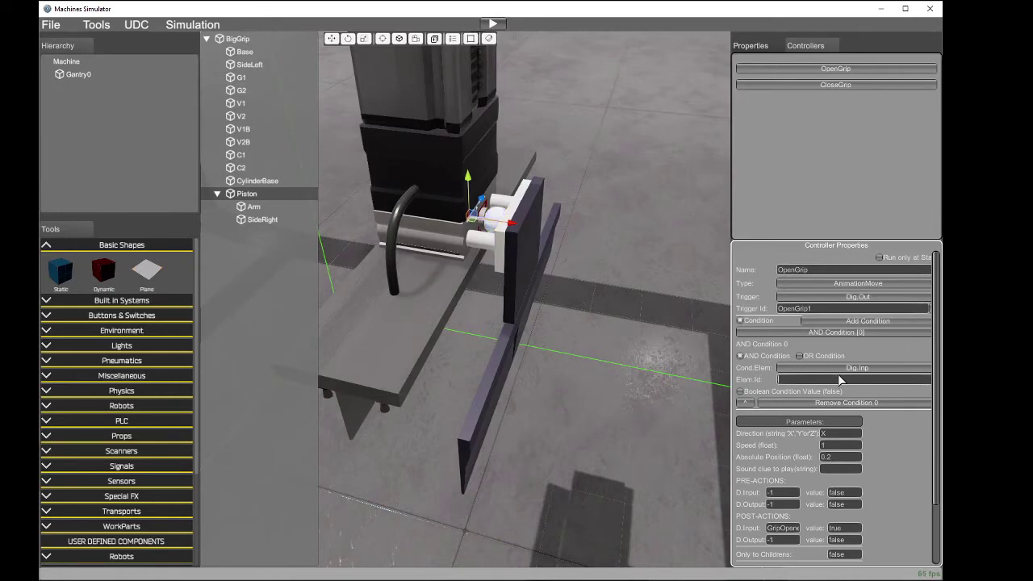
pyautogui.click(840, 380)
pyautogui.write('GripOpened')
pyautogui.moveTo(936, 367); pyautogui.dragTo(937, 449)
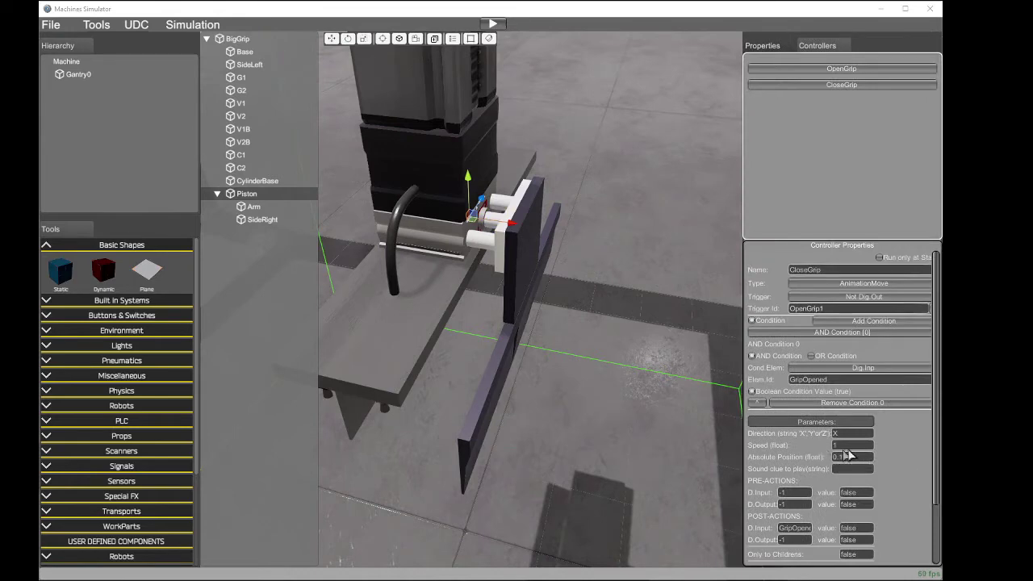
# Step: Set the absolute position of the Piston's CloseGrip controller to 0.1
pyautogui.click(838, 87)
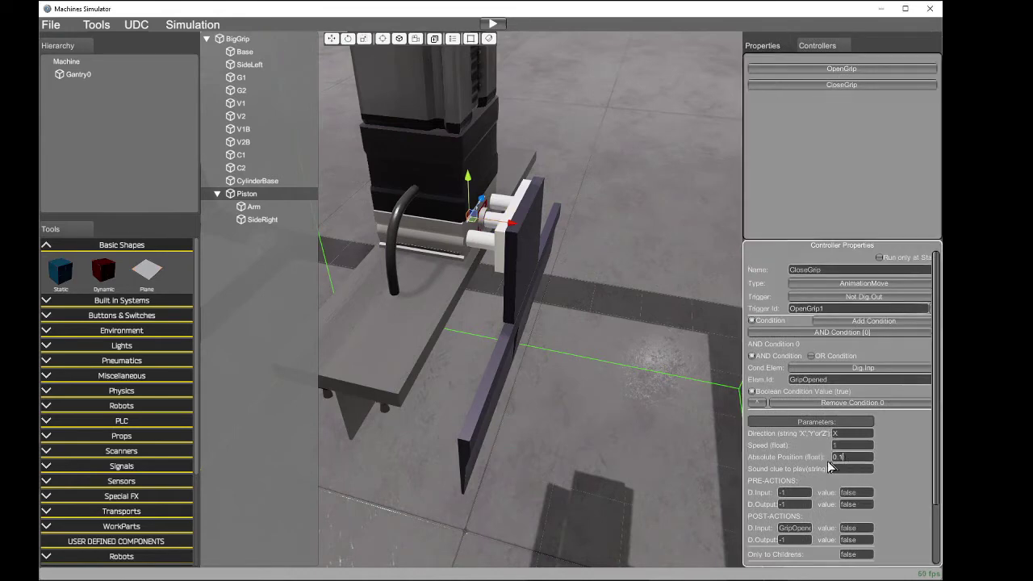
pyautogui.click(849, 458)
pyautogui.write('0.2')
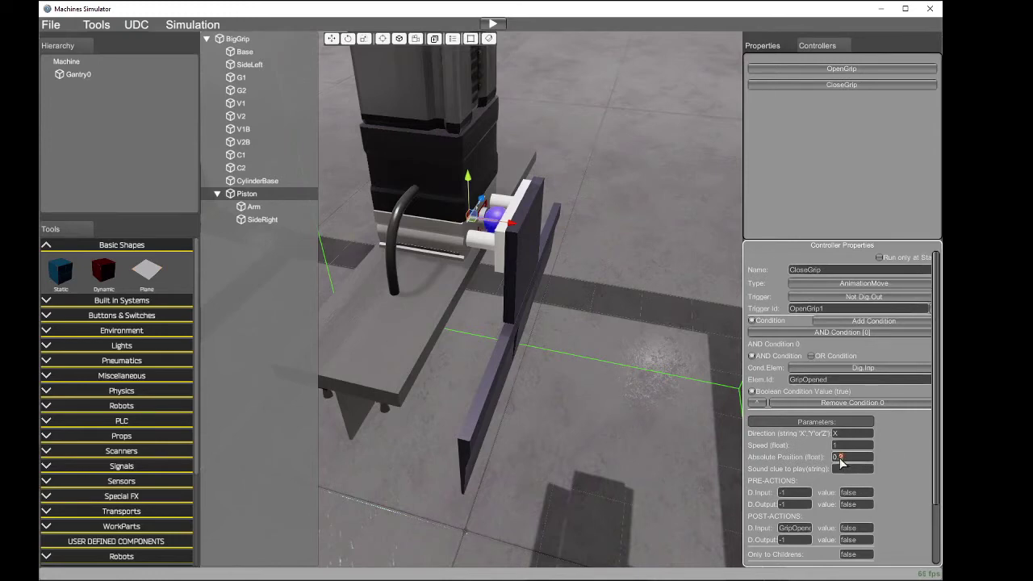
pyautogui.press('BackSpace')
pyautogui.write('1')
# Step: Run the simulation, switch the BigGrip OpenGrip1 output on and off repeatedly to test the conditioned controllers, and stop it
pyautogui.click(494, 23)
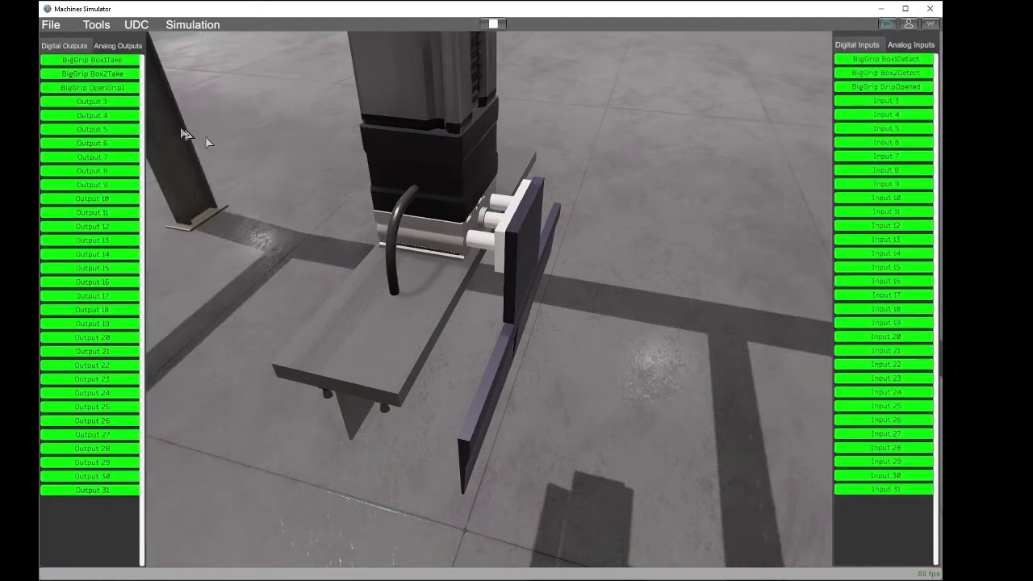
pyautogui.click(120, 87)
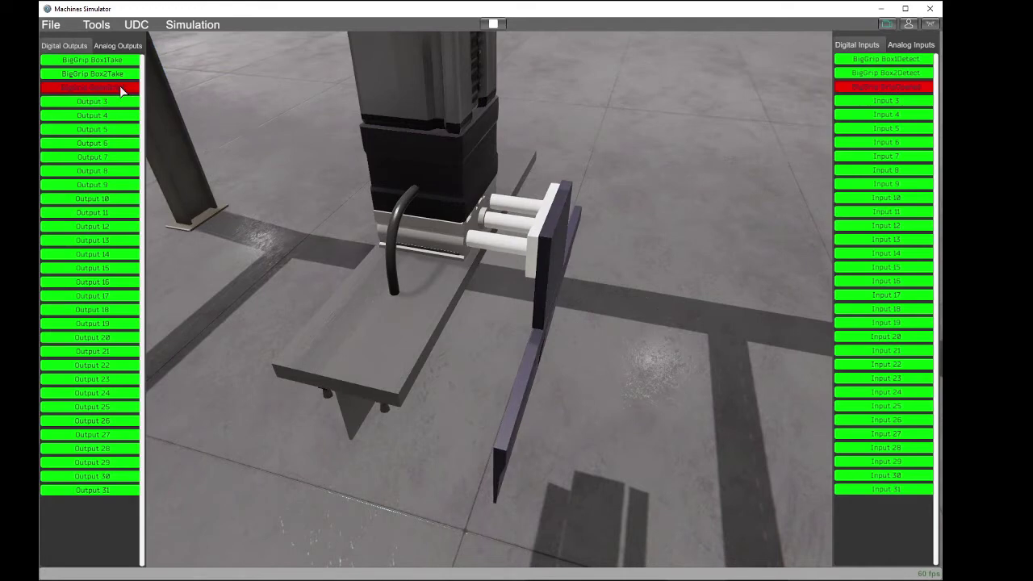
pyautogui.click(120, 87)
pyautogui.click(121, 86)
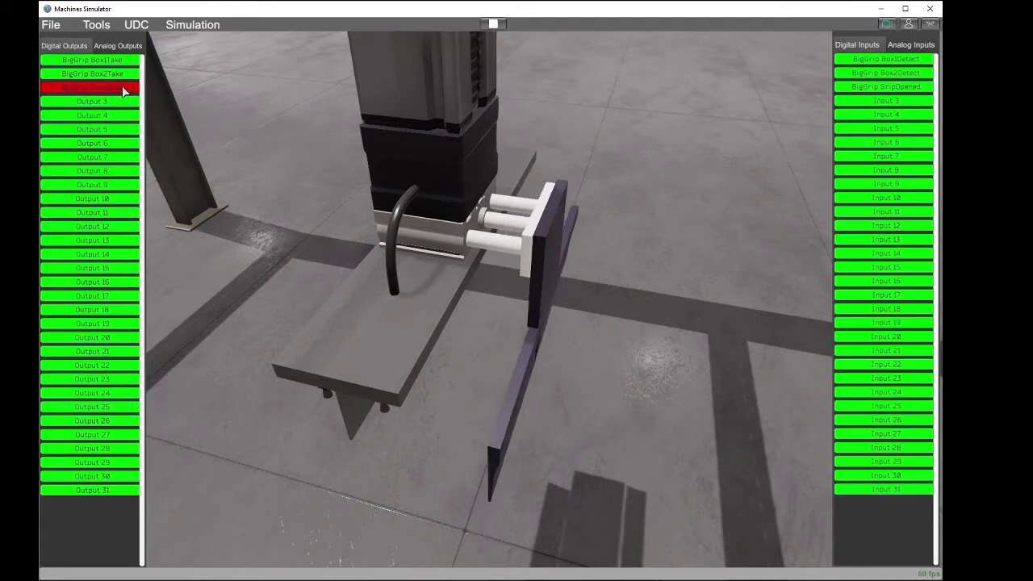
pyautogui.click(125, 90)
pyautogui.click(125, 90)
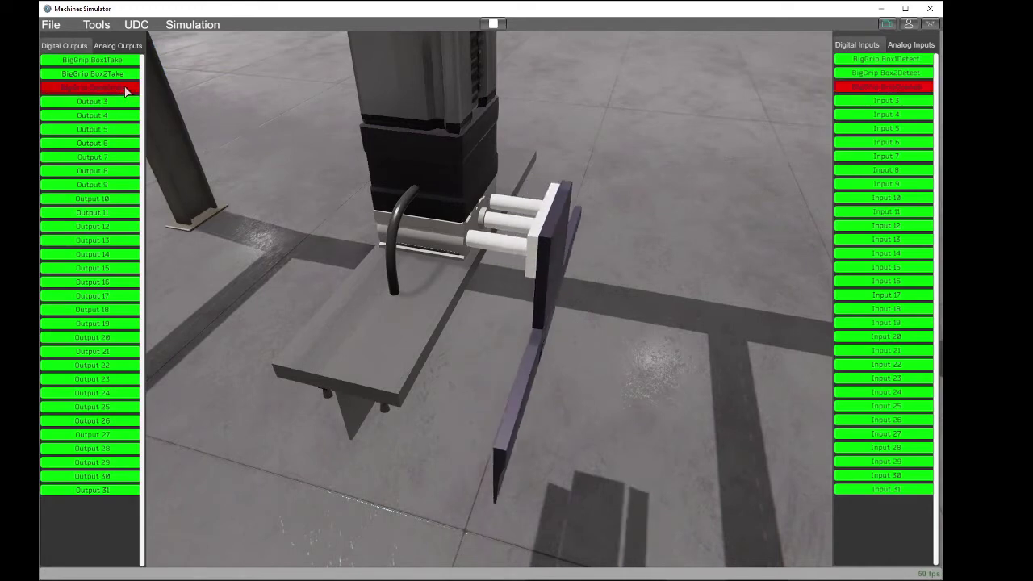
pyautogui.click(125, 90)
pyautogui.click(125, 89)
pyautogui.click(125, 90)
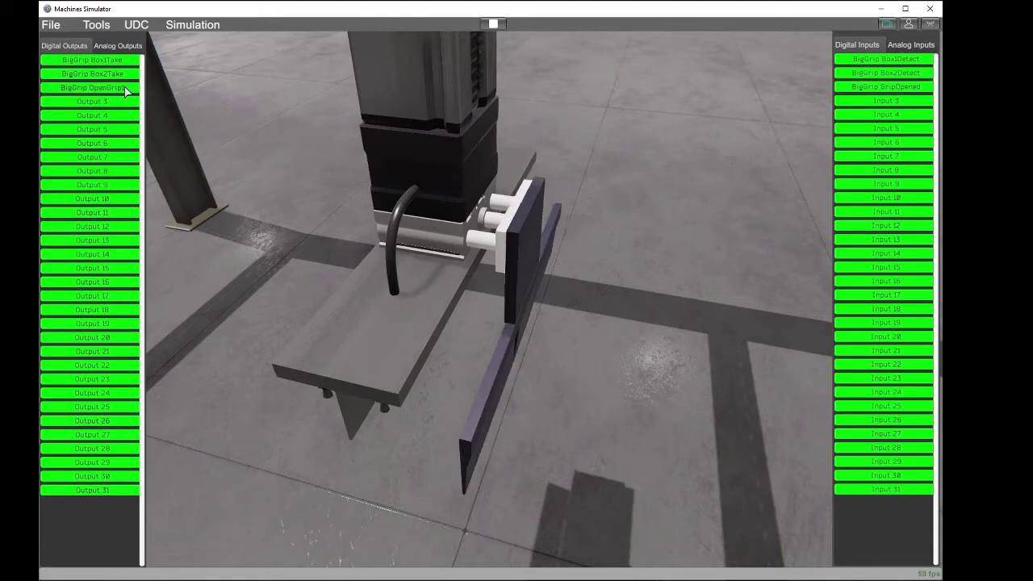
pyautogui.click(126, 90)
pyautogui.click(125, 89)
pyautogui.click(125, 90)
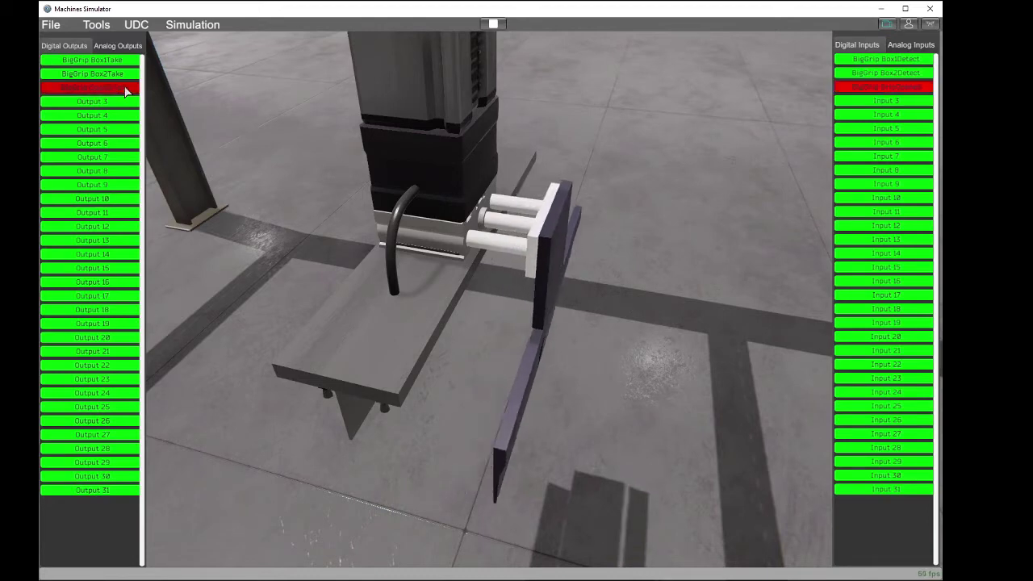
pyautogui.click(126, 89)
pyautogui.click(125, 90)
pyautogui.click(125, 90)
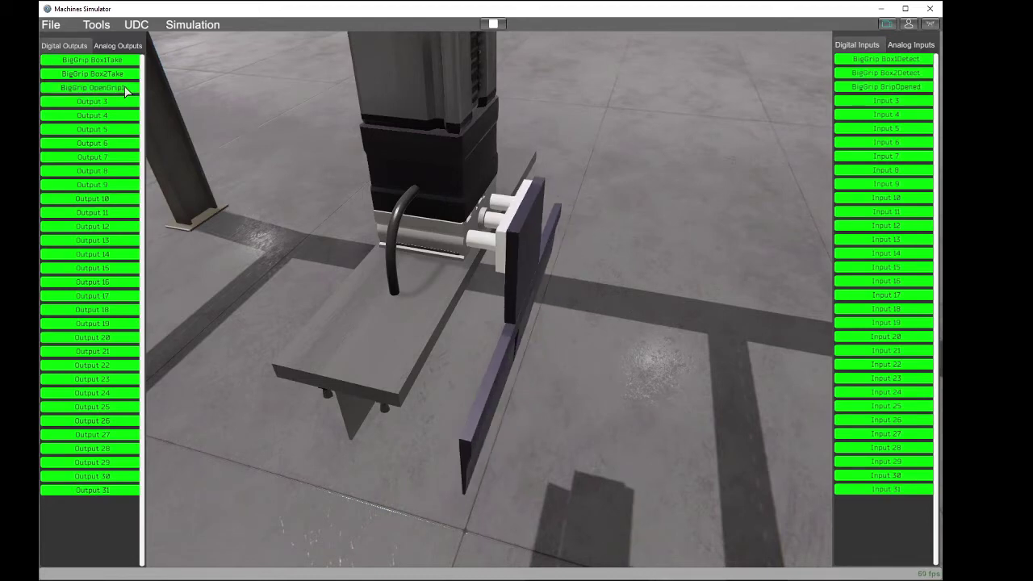
pyautogui.click(126, 89)
pyautogui.click(125, 90)
pyautogui.click(129, 89)
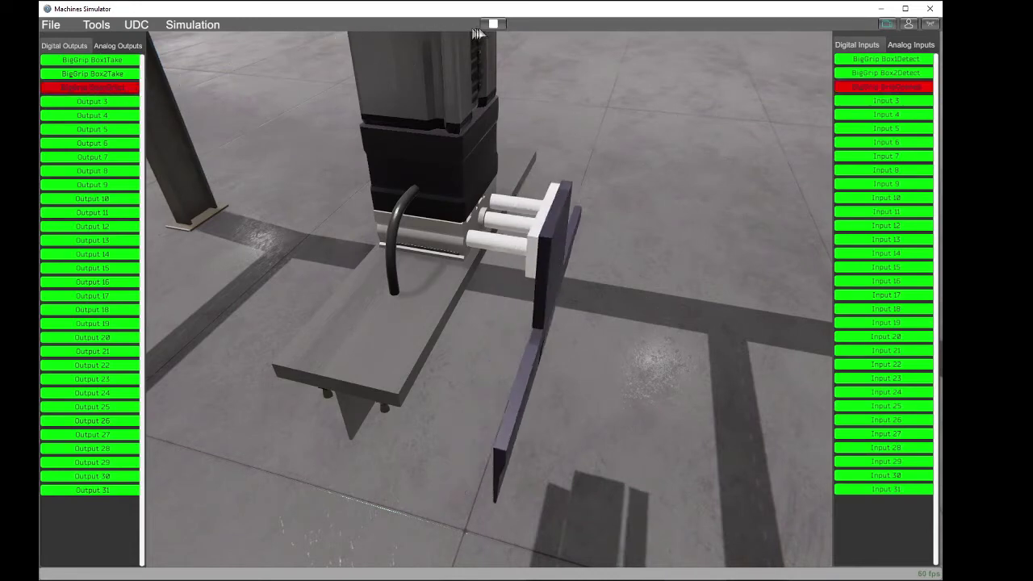
pyautogui.click(494, 25)
# Step: Review the Piston's OpenGrip and CloseGrip controllers and set the Piston's X position to 0,09
pyautogui.click(262, 196)
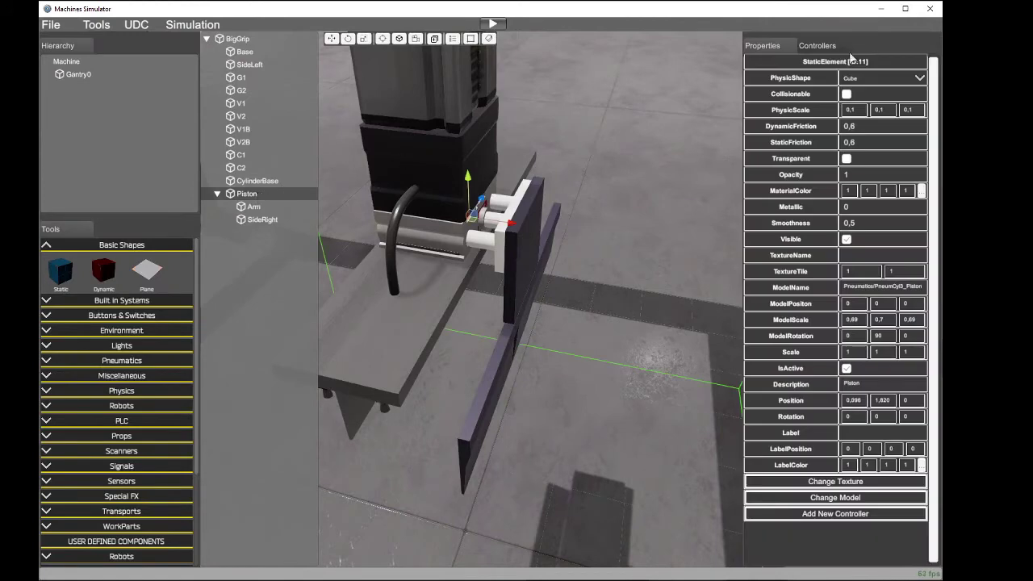
pyautogui.click(817, 45)
pyautogui.click(842, 70)
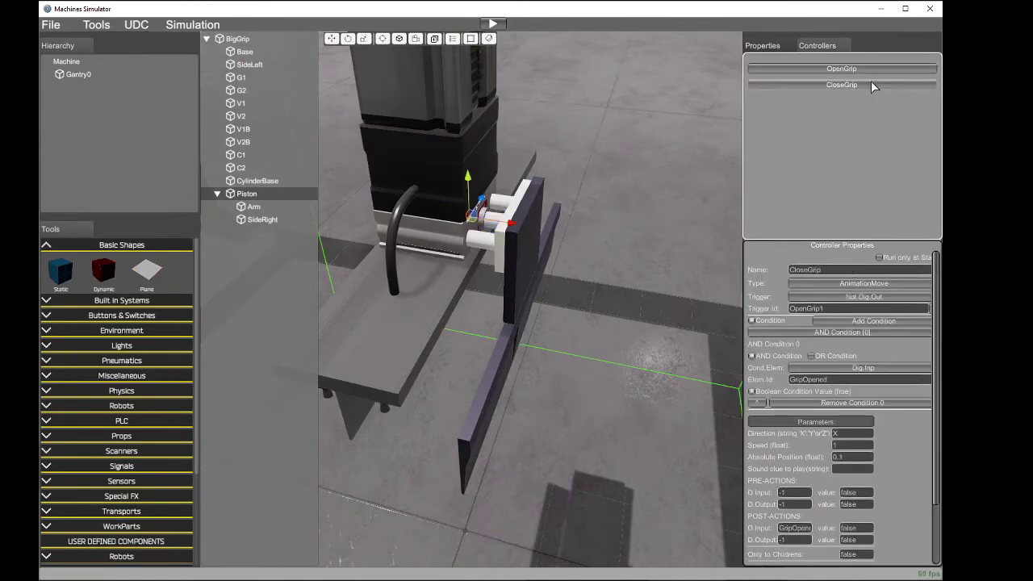
pyautogui.click(871, 84)
pyautogui.click(260, 196)
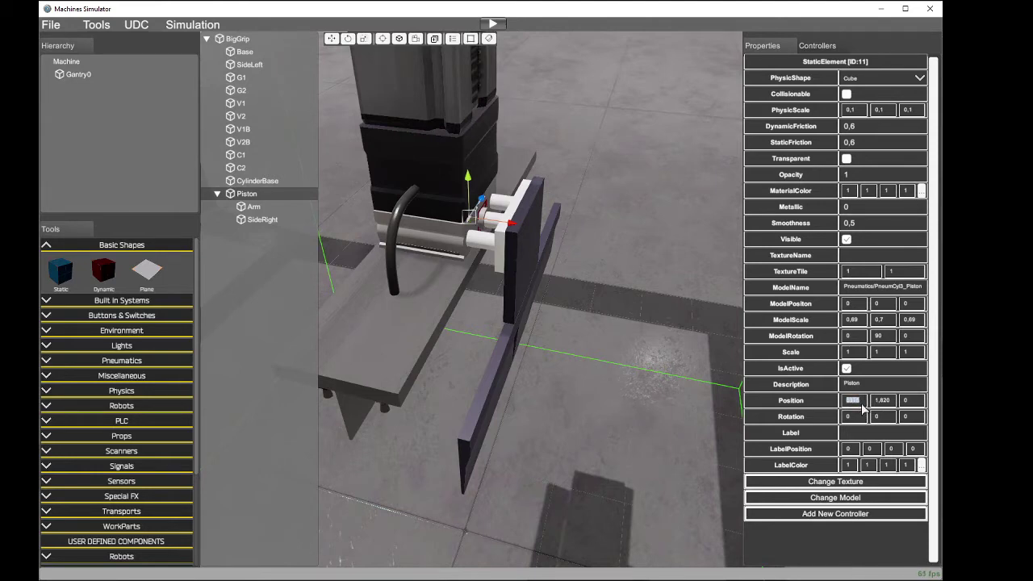
pyautogui.write('0,09')
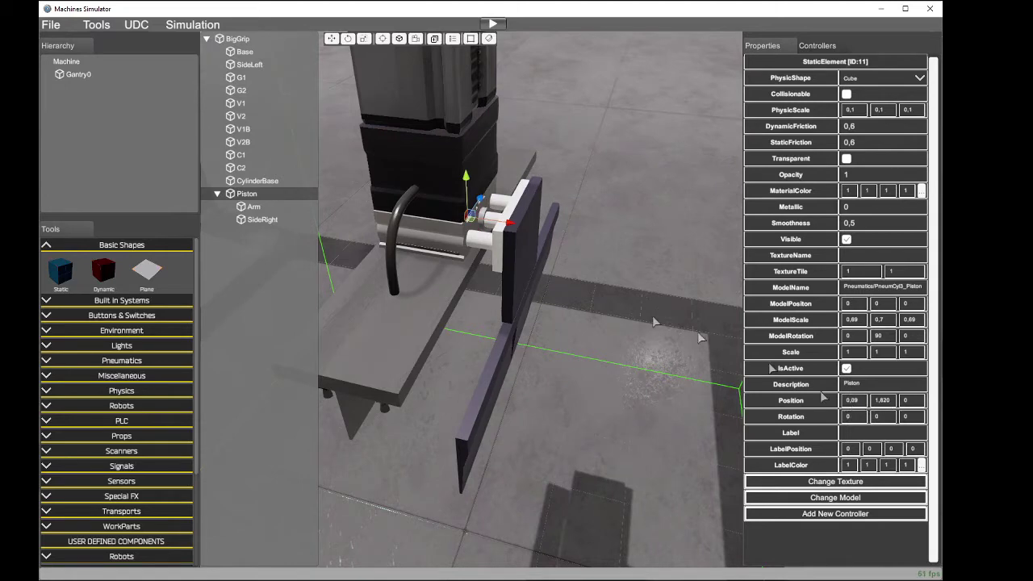
# Step: Set the CloseGrip controller's absolute position to 0.09 to match the Piston's X position
pyautogui.click(818, 46)
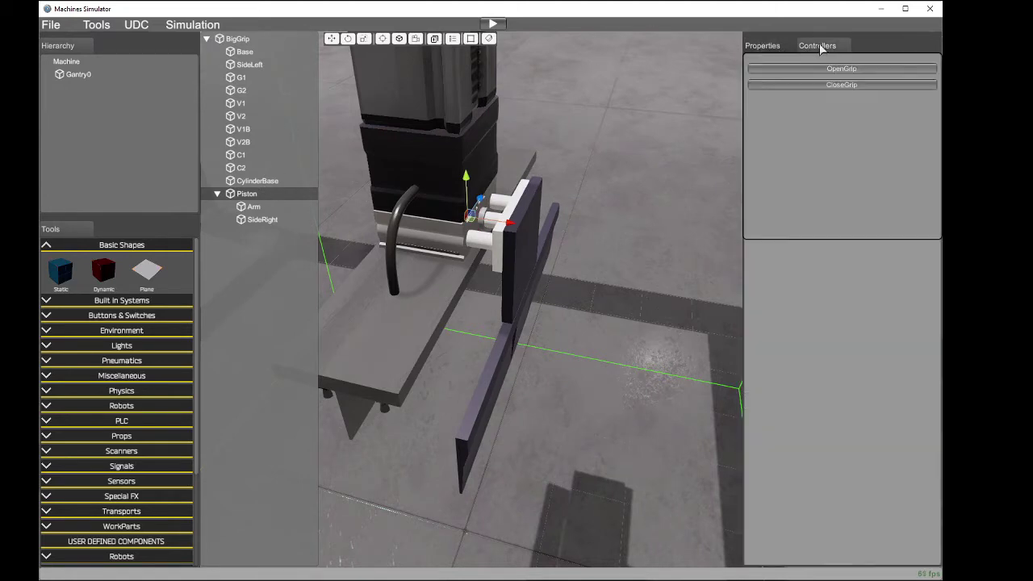
pyautogui.click(840, 85)
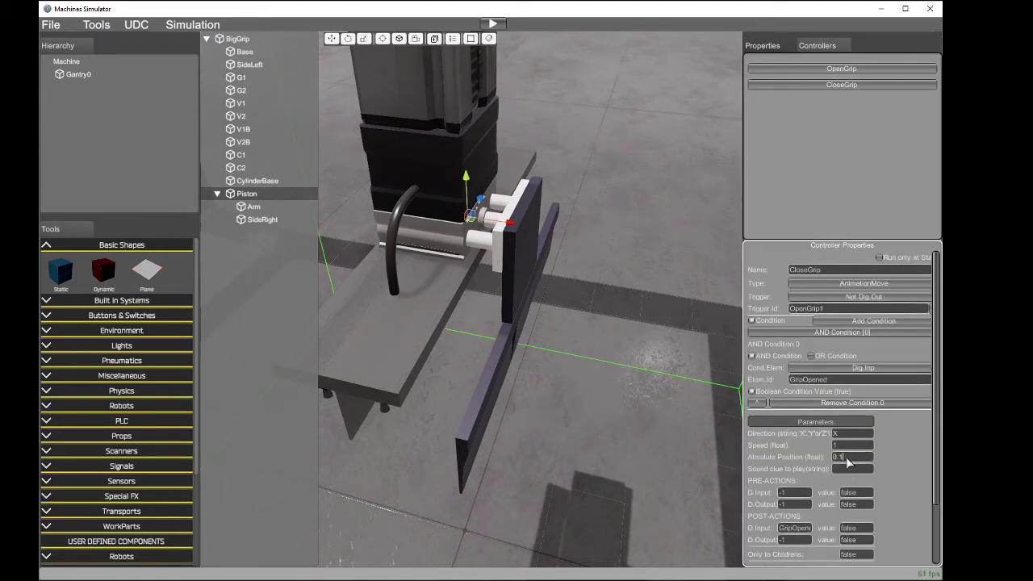
pyautogui.write('9')
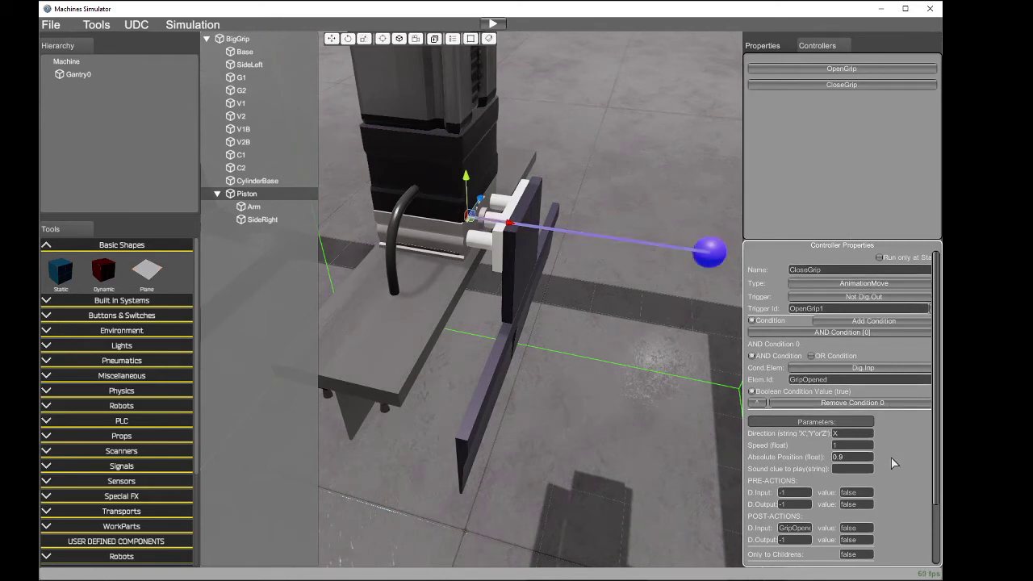
pyautogui.press('Left')
pyautogui.write('6')
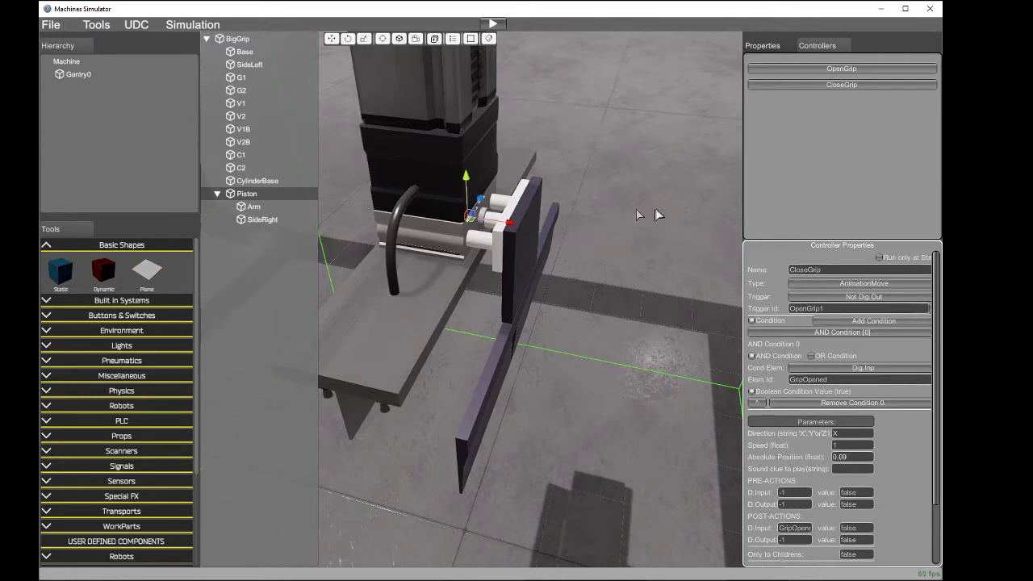
# Step: Rerun the simulation, toggle the BigGrip OpenGrip1 output repeatedly to check the gripper's opening and closing travel, and stop it
pyautogui.click(493, 23)
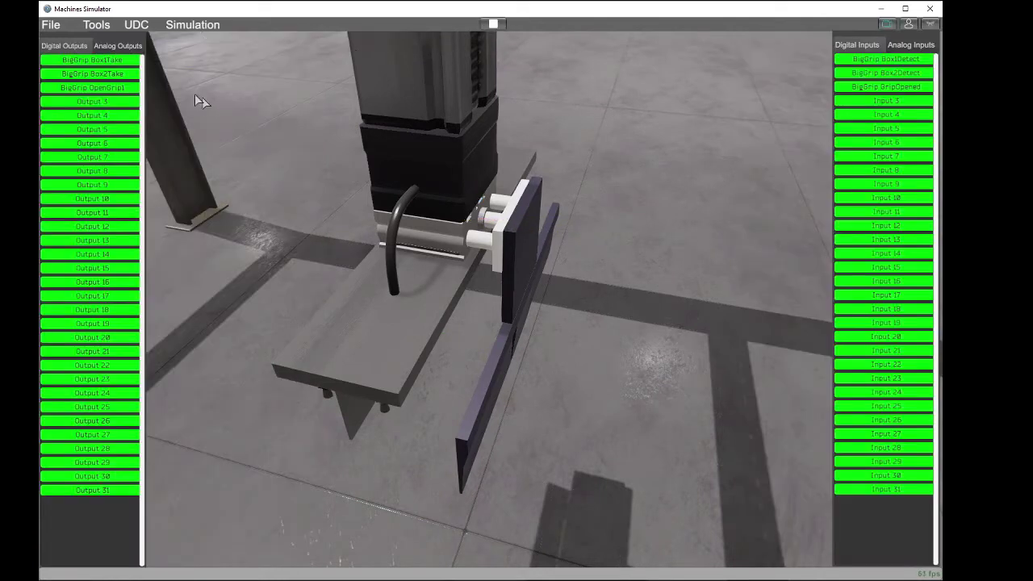
pyautogui.click(130, 96)
pyautogui.click(130, 94)
pyautogui.click(130, 94)
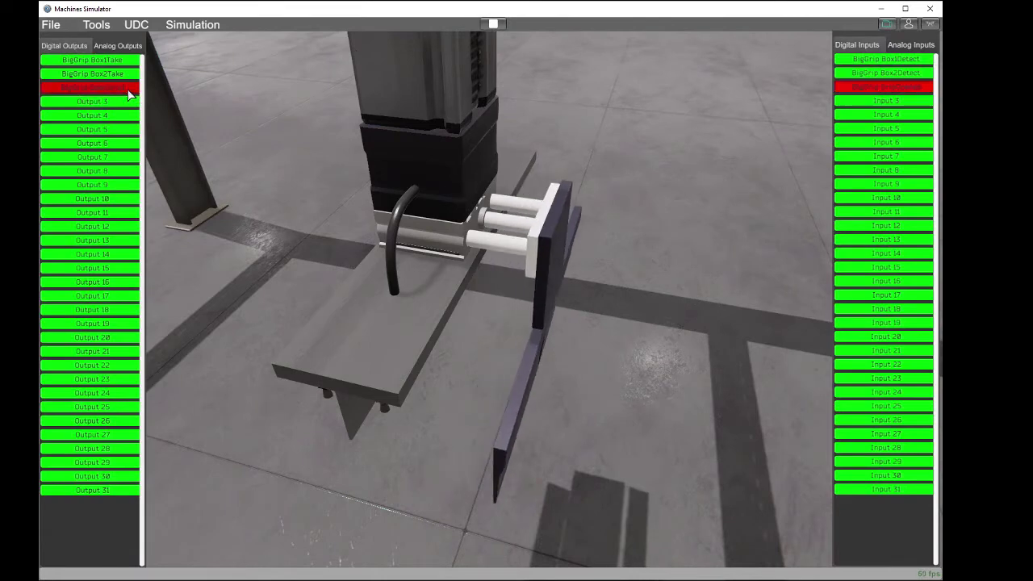
pyautogui.click(128, 95)
pyautogui.click(128, 95)
pyautogui.click(128, 94)
pyautogui.click(129, 95)
pyautogui.click(129, 94)
pyautogui.click(128, 95)
pyautogui.click(128, 94)
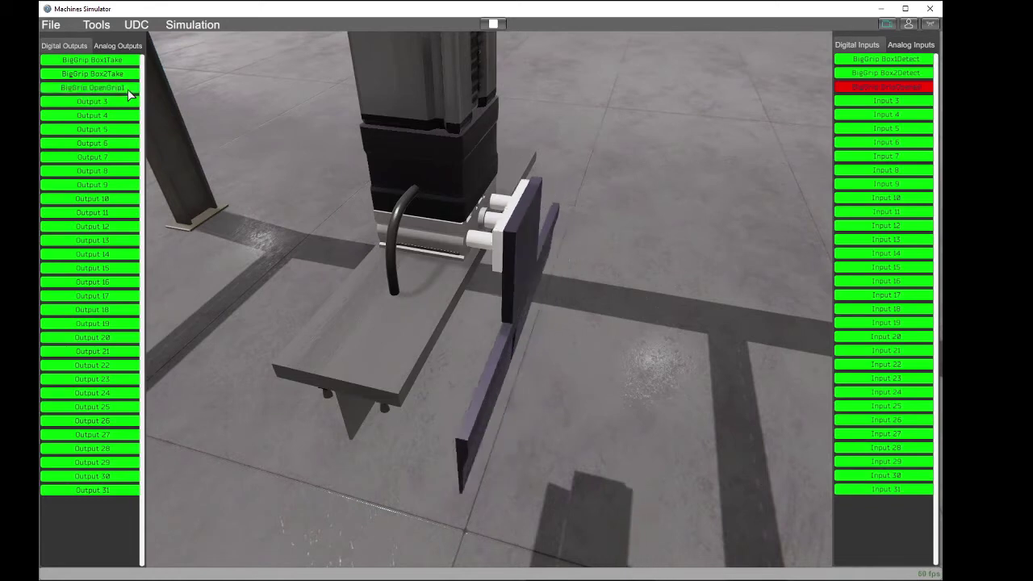
pyautogui.click(128, 94)
pyautogui.click(128, 94)
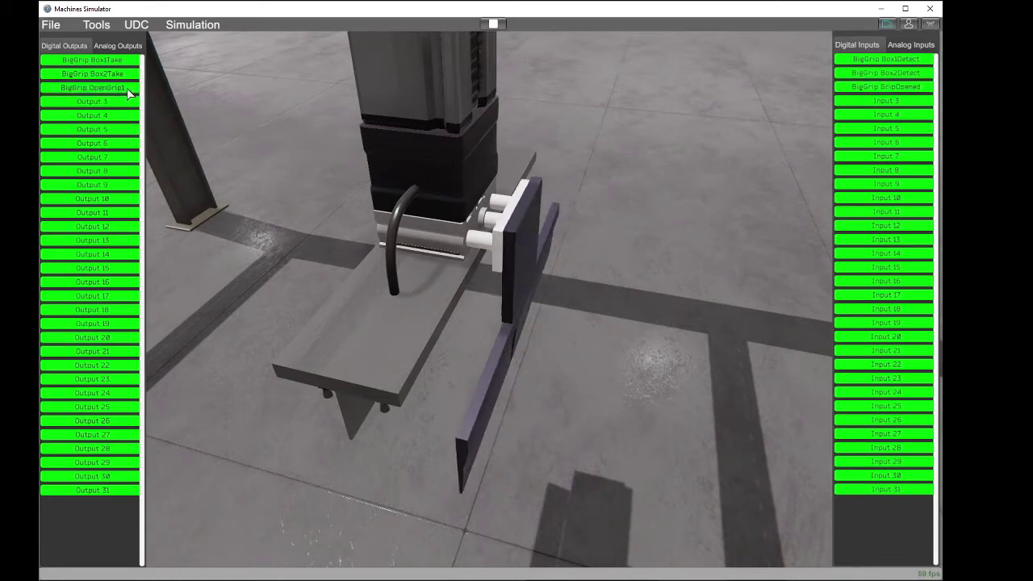
pyautogui.click(128, 94)
pyautogui.click(129, 95)
pyautogui.click(128, 95)
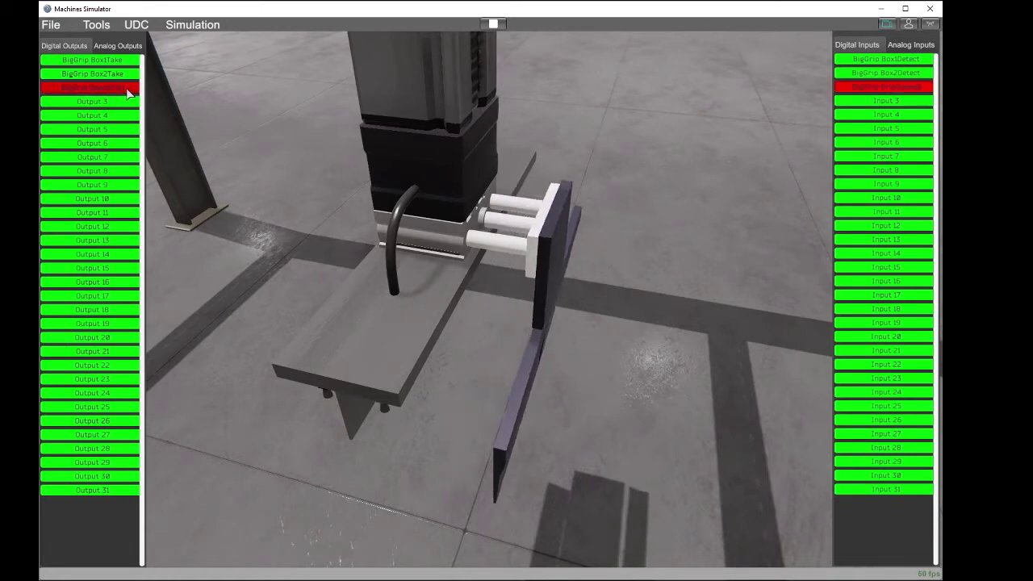
pyautogui.click(129, 94)
pyautogui.click(129, 94)
pyautogui.click(129, 94)
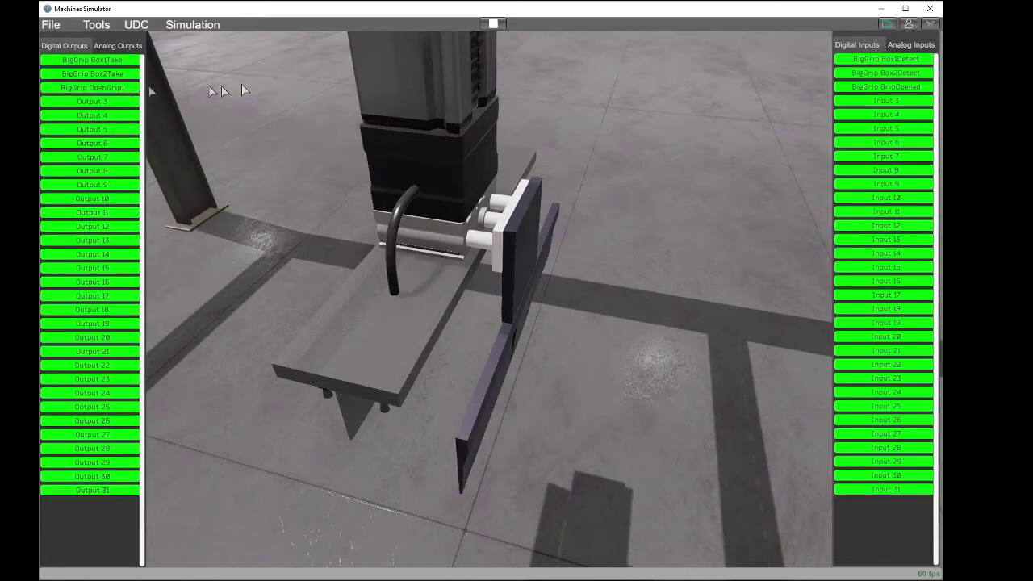
pyautogui.click(494, 24)
# Step: Select the SideRight plate and examine its properties and its placement opposite the gripper's other side plate
pyautogui.click(254, 221)
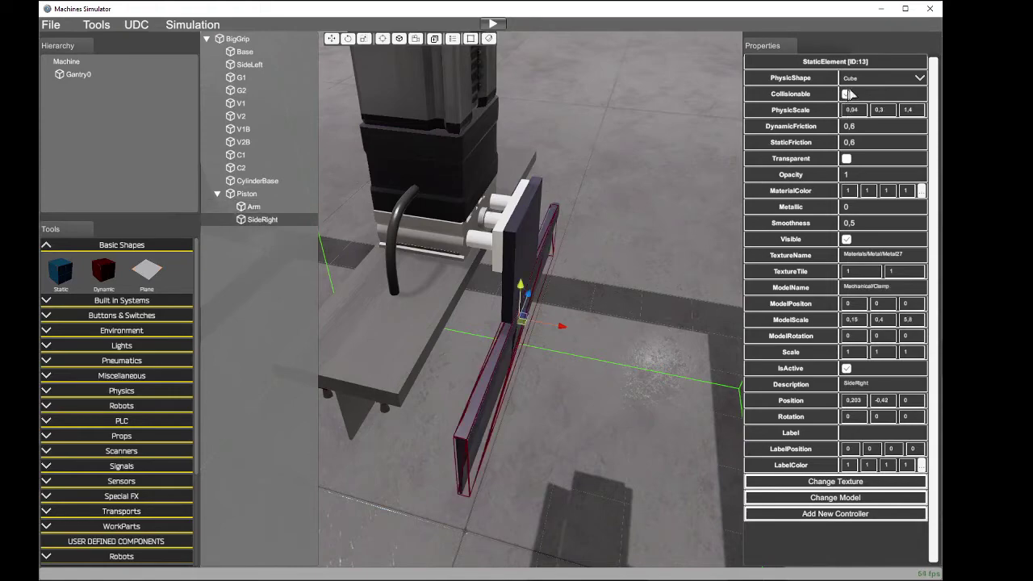
pyautogui.scroll(-3, 566, 275)
pyautogui.moveTo(587, 315); pyautogui.dragTo(598, 182, button='right')
pyautogui.scroll(5, 553, 216)
pyautogui.scroll(-5, 572, 164)
pyautogui.scroll(-5, 580, 173)
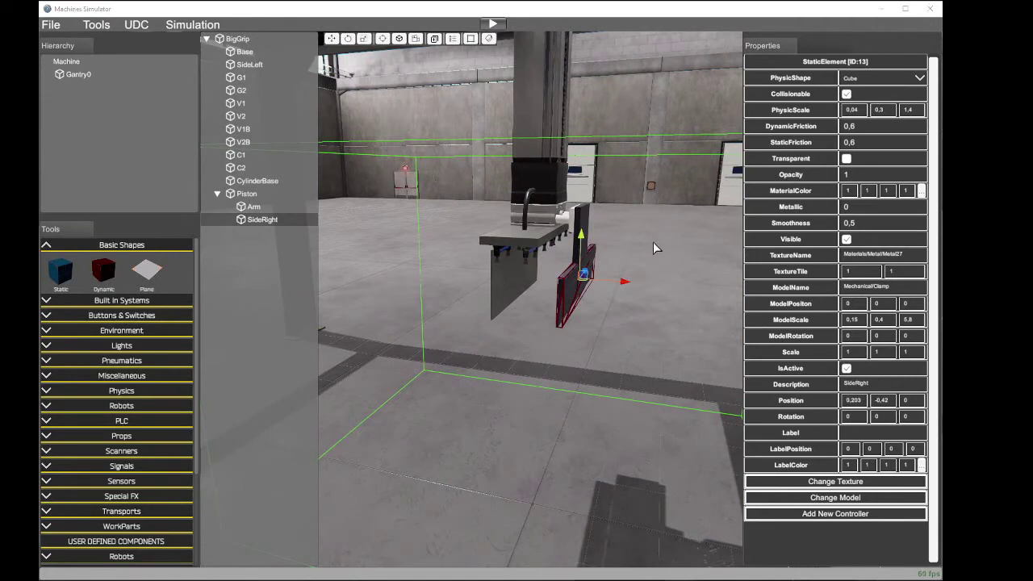
pyautogui.moveTo(644, 229); pyautogui.dragTo(568, 228, button='right')
pyautogui.scroll(4, 722, 269)
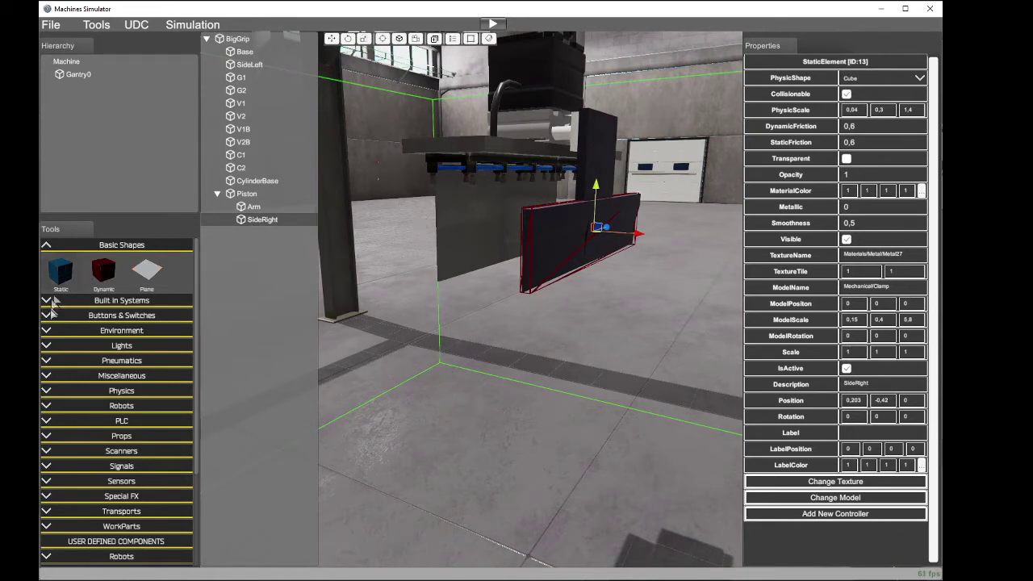
# Step: Add a Physics Hook component to BigGrip and lower it to about Y 1,108, near the gripper
pyautogui.click(46, 391)
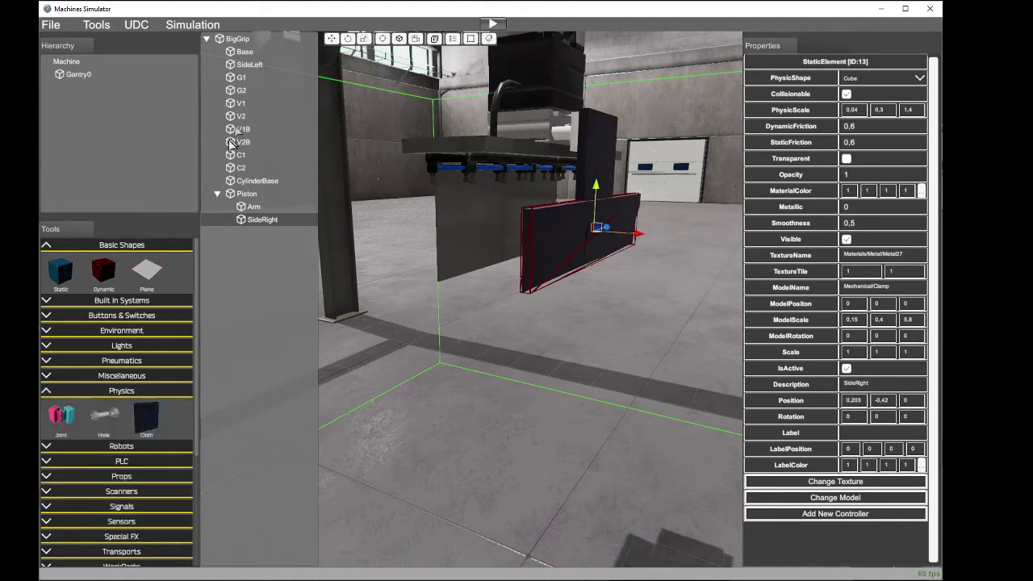
pyautogui.click(109, 418)
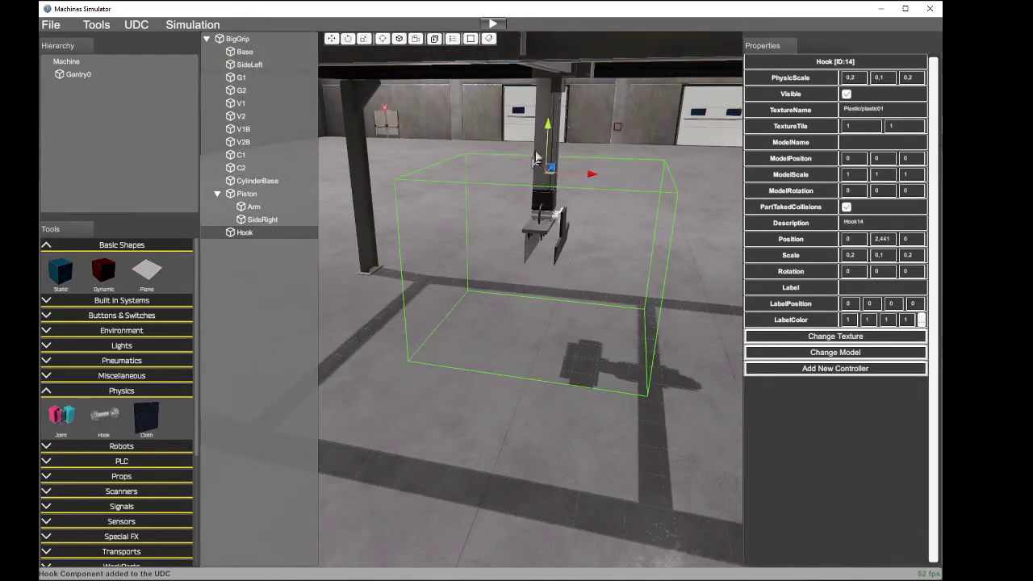
pyautogui.moveTo(548, 128); pyautogui.dragTo(557, 216)
pyautogui.press('w')
pyautogui.moveTo(559, 218); pyautogui.dragTo(252, 212, button='right')
pyautogui.press('s')
pyautogui.press('d')
pyautogui.press('w')
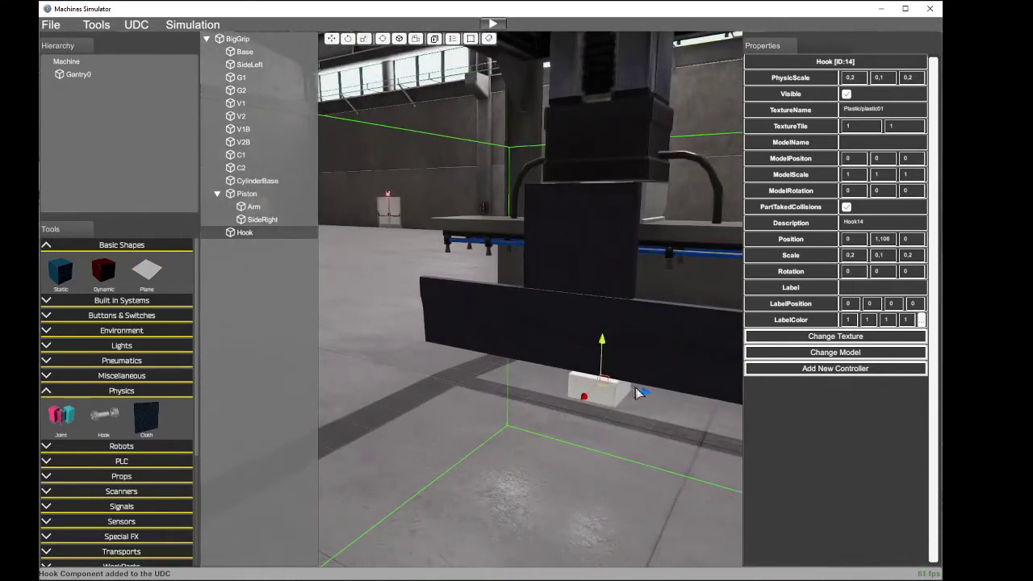
# Step: Move the Hook between the suction cups under the base plate, to about Y 1,653 and Z 0,405
pyautogui.moveTo(641, 394); pyautogui.dragTo(738, 398)
pyautogui.moveTo(712, 362); pyautogui.dragTo(712, 228)
pyautogui.press('d')
pyautogui.moveTo(712, 227); pyautogui.dragTo(329, 272, button='right')
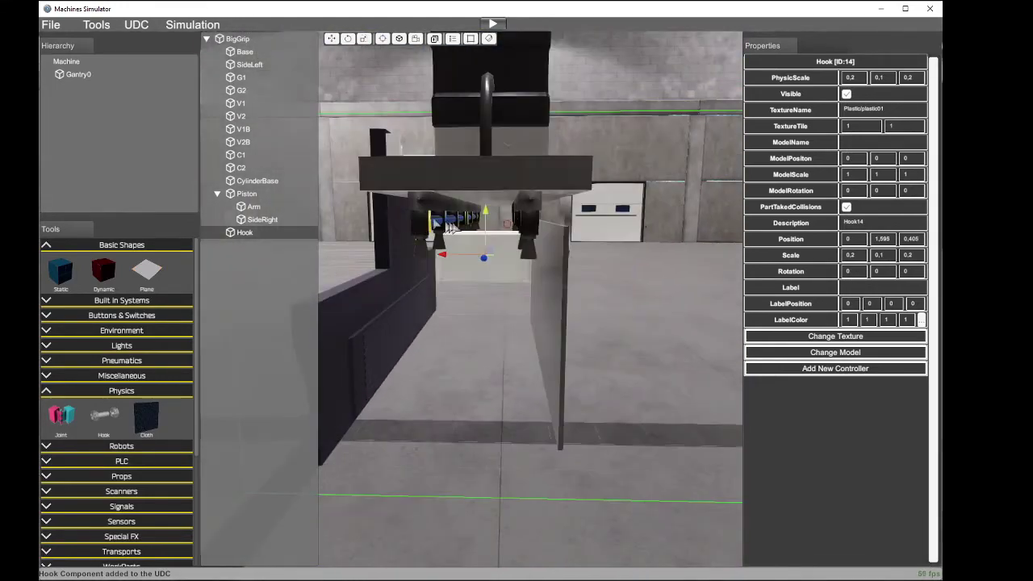
pyautogui.moveTo(485, 212); pyautogui.dragTo(483, 184)
pyautogui.moveTo(486, 249); pyautogui.dragTo(937, 271, button='right')
pyautogui.moveTo(573, 260); pyautogui.dragTo(786, 222, button='right')
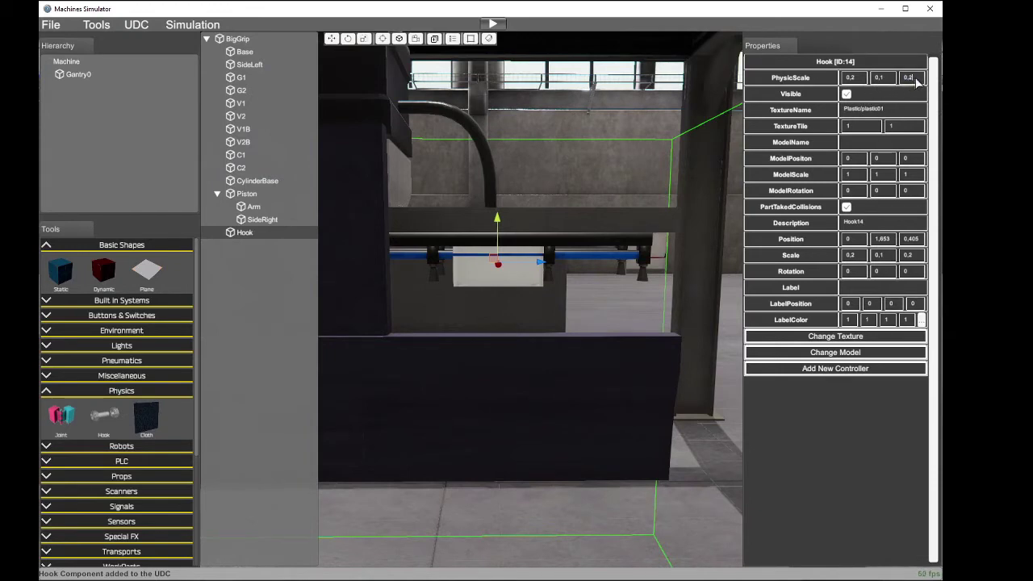
# Step: Set the Hook's PhysicScale to 0,3 in both X and Z
pyautogui.write('3')
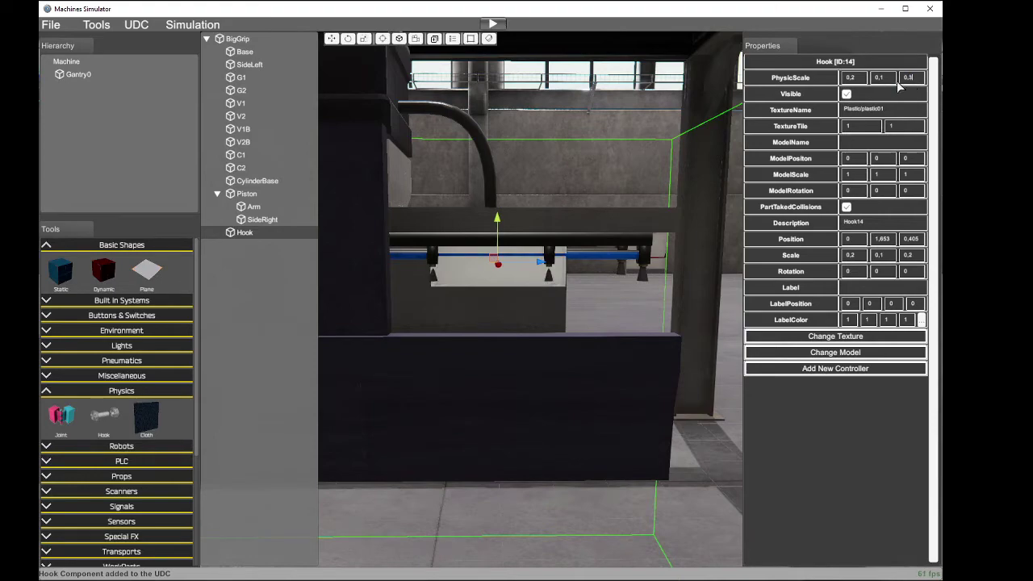
pyautogui.moveTo(626, 168); pyautogui.dragTo(198, 129, button='right')
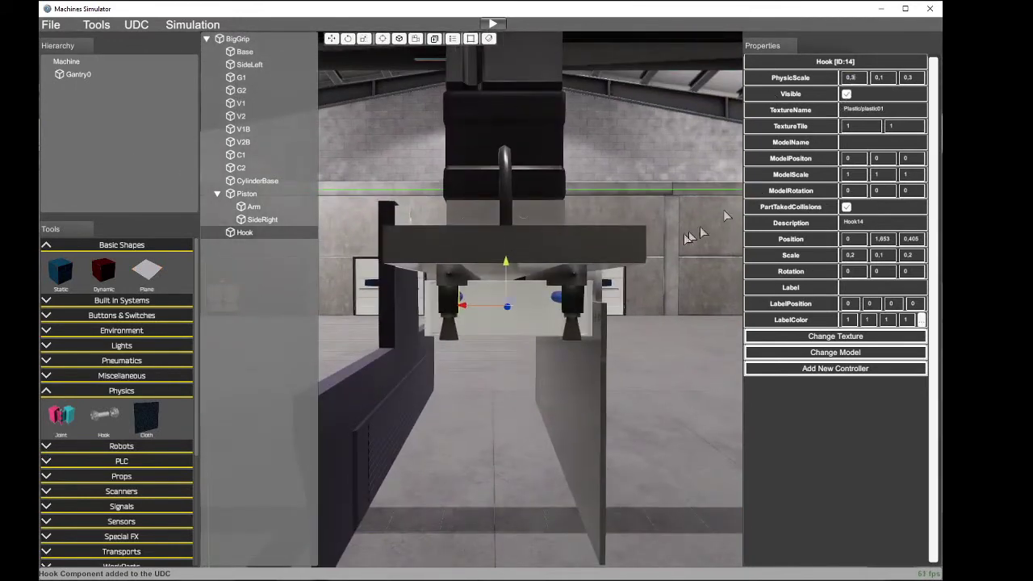
pyautogui.moveTo(615, 250)
pyautogui.mouseDown(button='right')
pyautogui.moveTo(593, 265)
pyautogui.moveTo(607, 263)
pyautogui.mouseUp(button='right')
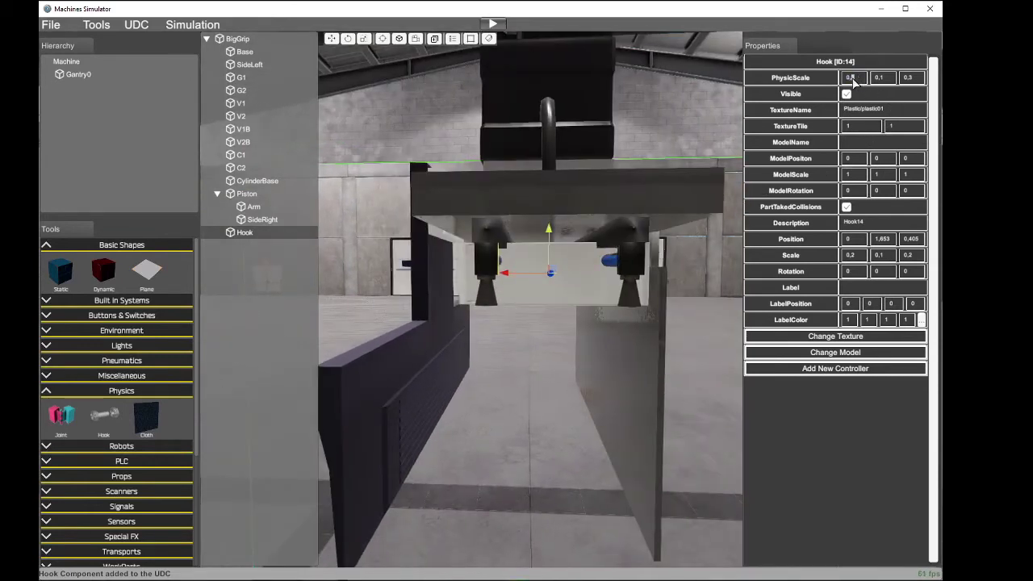
pyautogui.scroll(-4, 581, 334)
pyautogui.moveTo(581, 334); pyautogui.dragTo(528, 303, button='right')
pyautogui.scroll(3, 562, 309)
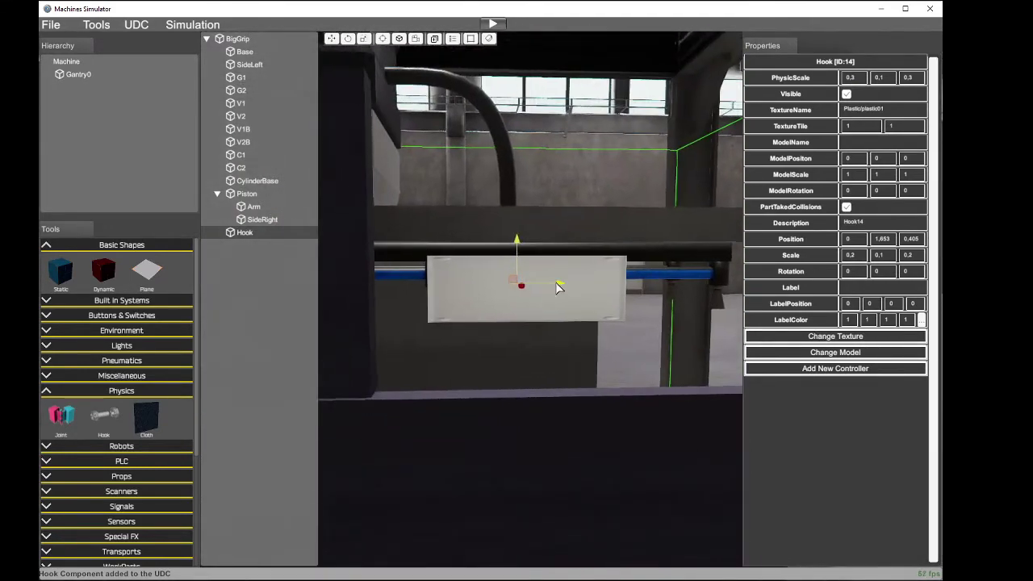
# Step: Shift the Hook along the gripper to about Z 0,358, checking its alignment from underneath
pyautogui.moveTo(558, 283)
pyautogui.mouseDown()
pyautogui.moveTo(521, 278)
pyautogui.moveTo(551, 285)
pyautogui.mouseUp()
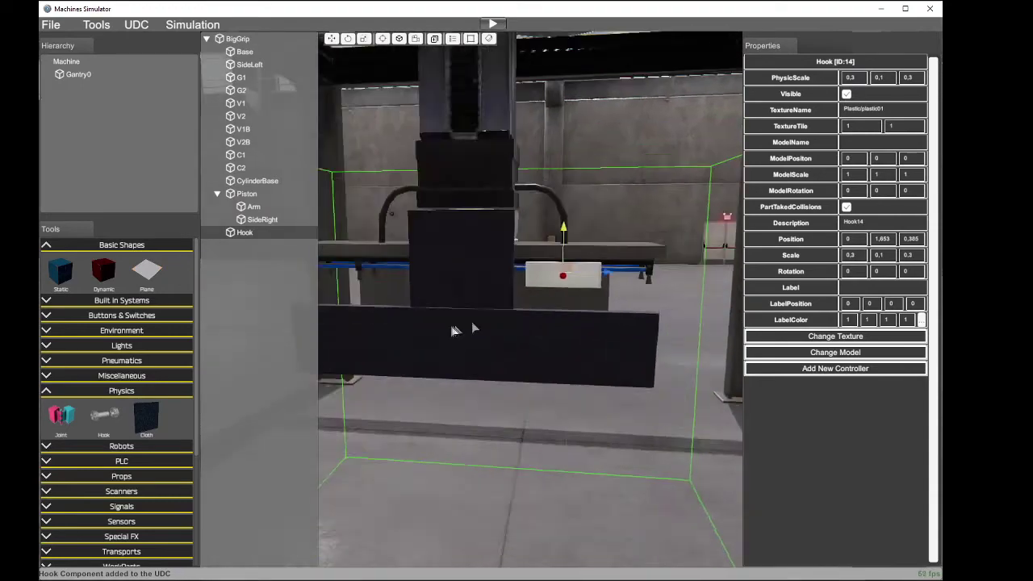
pyautogui.moveTo(461, 329); pyautogui.dragTo(195, 340, button='right')
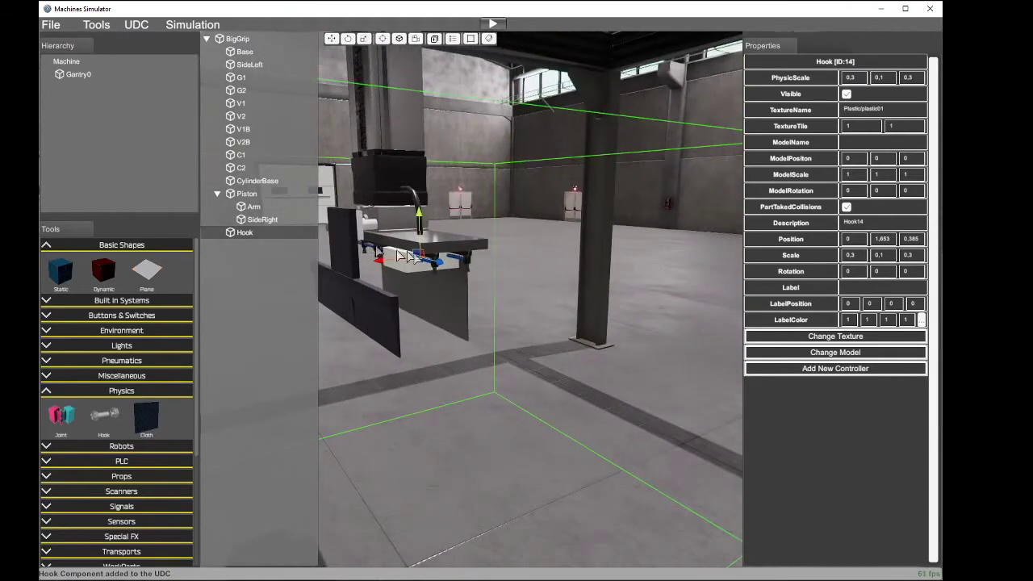
pyautogui.moveTo(368, 290); pyautogui.dragTo(450, 174, button='right')
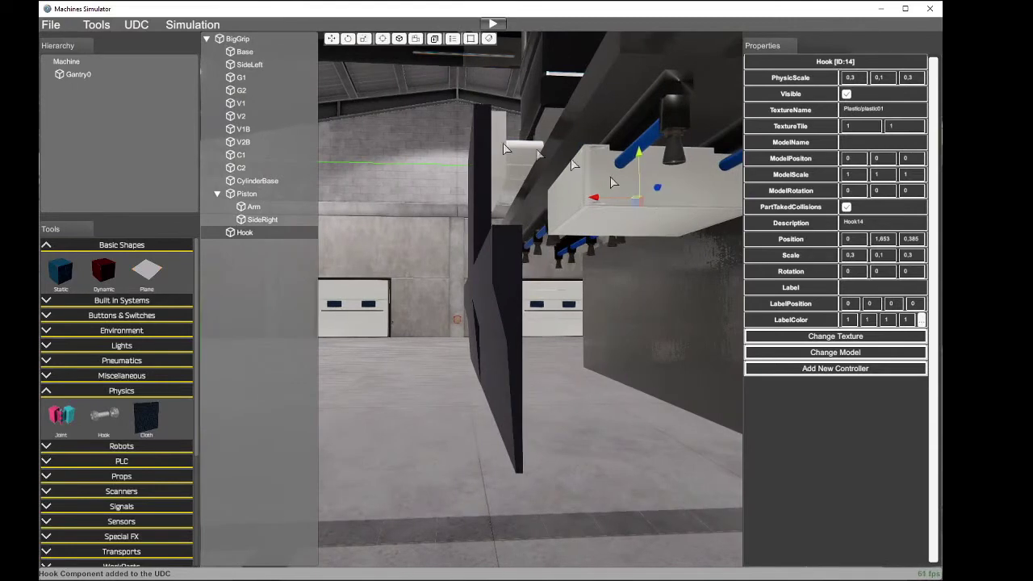
pyautogui.click(400, 40)
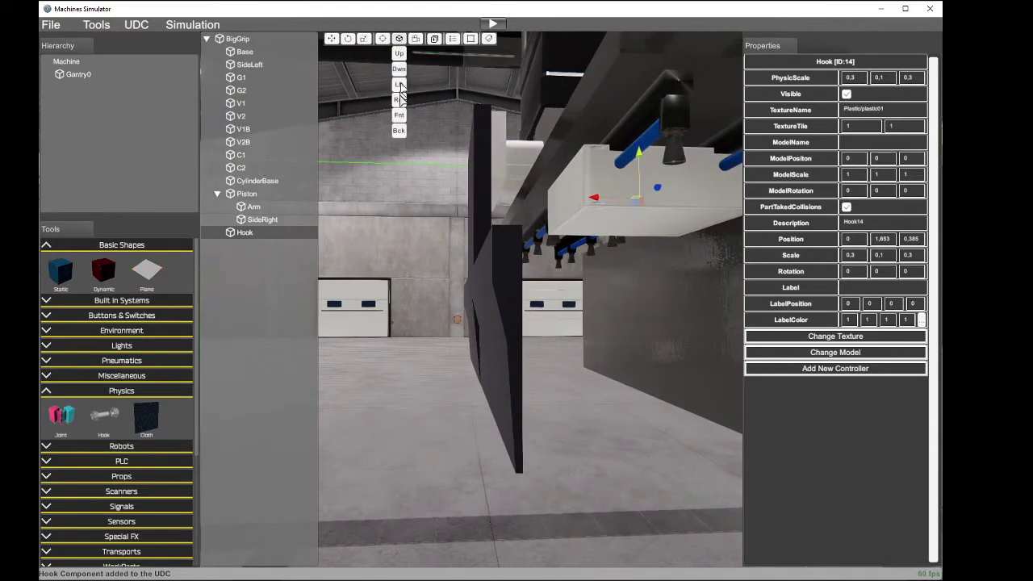
pyautogui.click(399, 70)
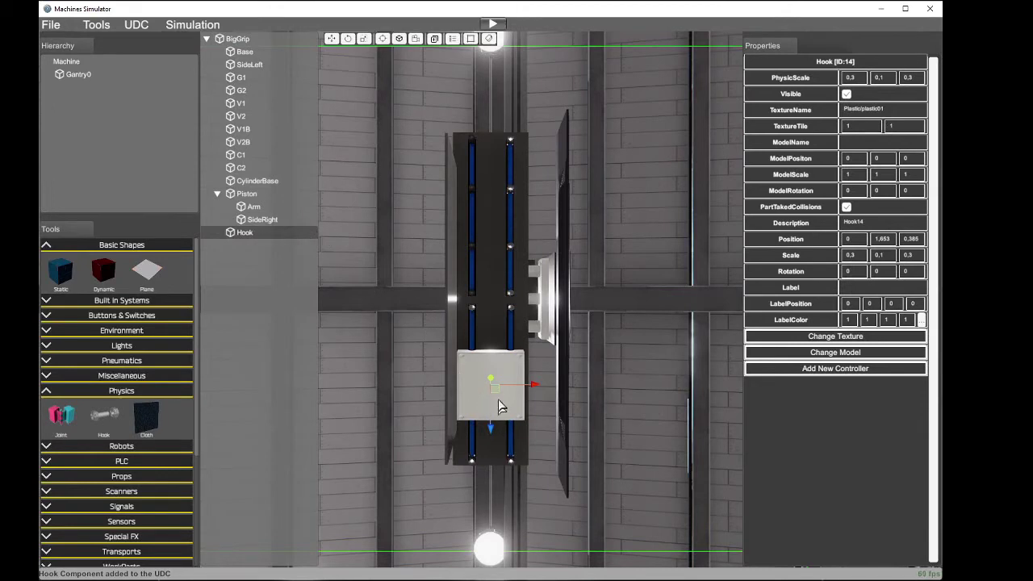
pyautogui.moveTo(495, 434)
pyautogui.mouseDown()
pyautogui.moveTo(496, 410)
pyautogui.moveTo(488, 480)
pyautogui.moveTo(489, 421)
pyautogui.mouseUp()
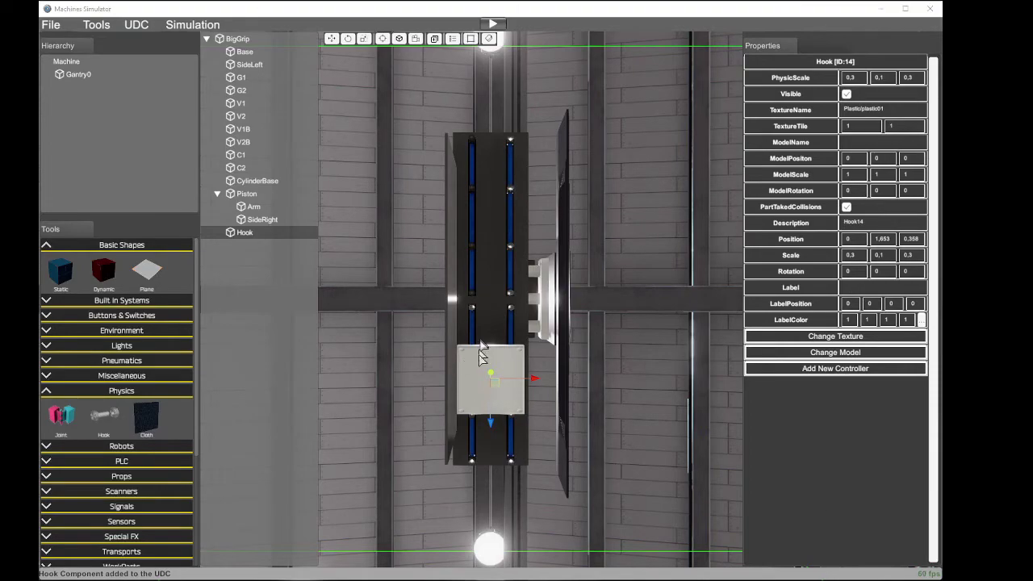
# Step: Adjust the Hook's height to about Y 1,645 relative to the suction cups
pyautogui.moveTo(503, 376); pyautogui.dragTo(565, 380, button='middle')
pyautogui.moveTo(567, 385); pyautogui.dragTo(525, 449, button='right')
pyautogui.press('w')
pyautogui.press('s')
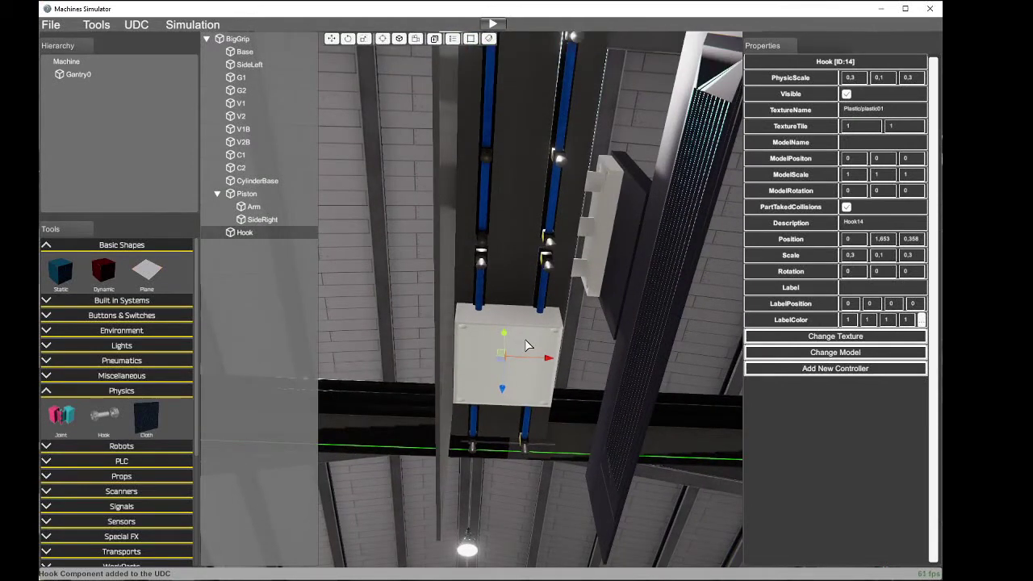
pyautogui.moveTo(525, 339); pyautogui.dragTo(256, 331, button='right')
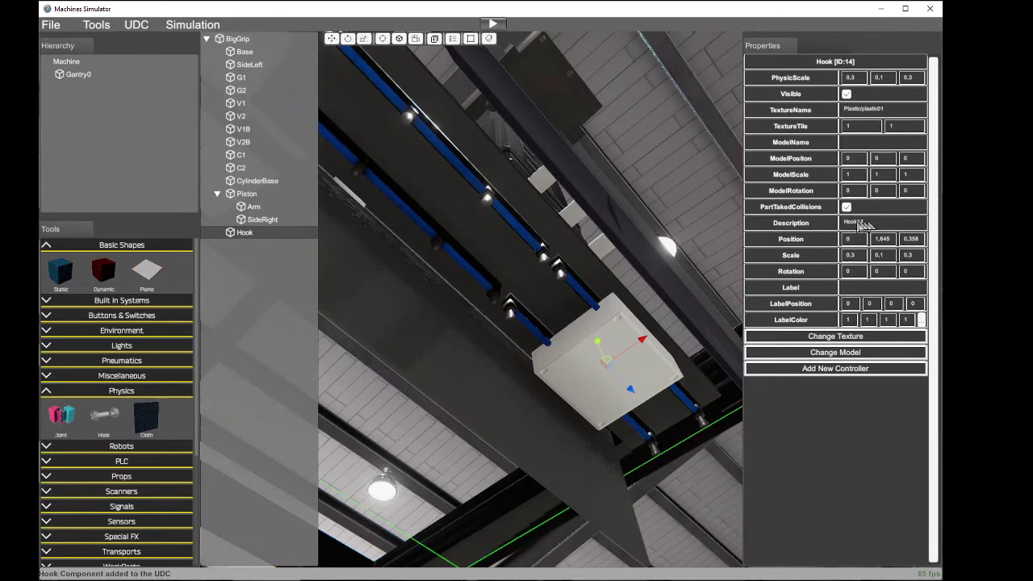
# Step: Rename the Hook's description to Hook1
pyautogui.click(294, 180)
pyautogui.click(246, 233)
pyautogui.click(868, 225)
pyautogui.click(867, 231)
# Step: Add a controller to Hook1, name it Detect and set its type to Detected
pyautogui.click(824, 370)
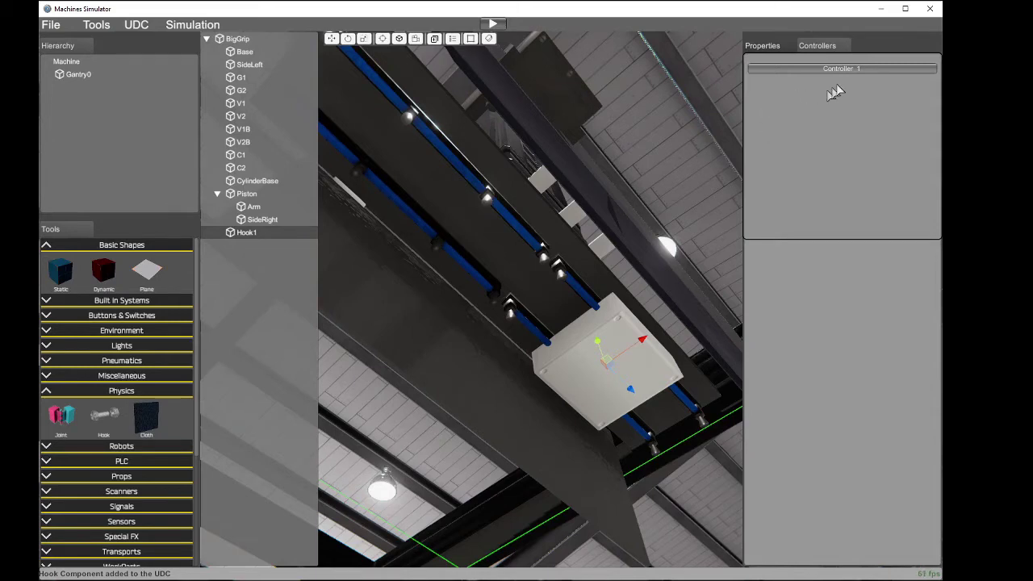
pyautogui.click(854, 69)
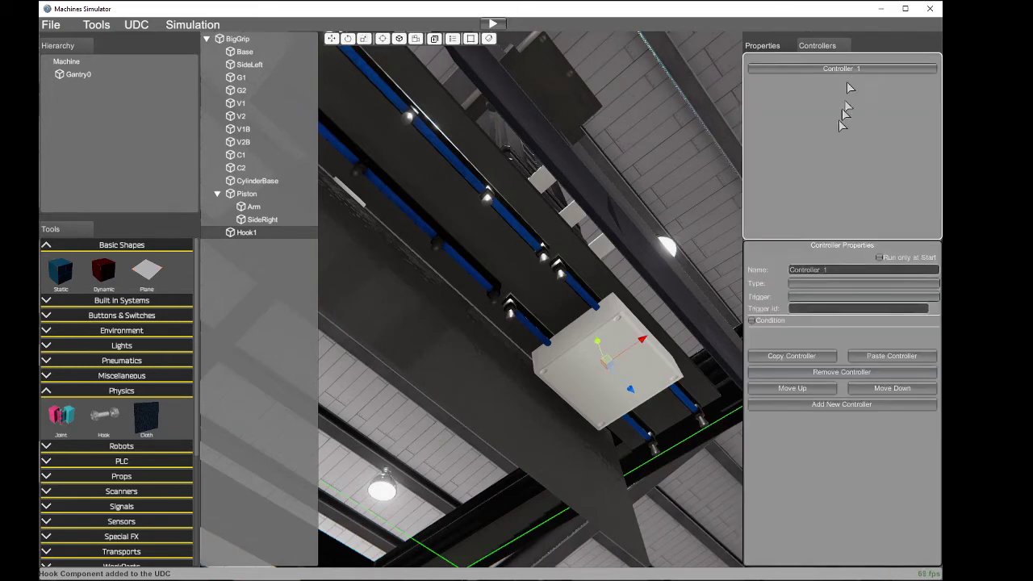
pyautogui.click(832, 272)
pyautogui.write('De')
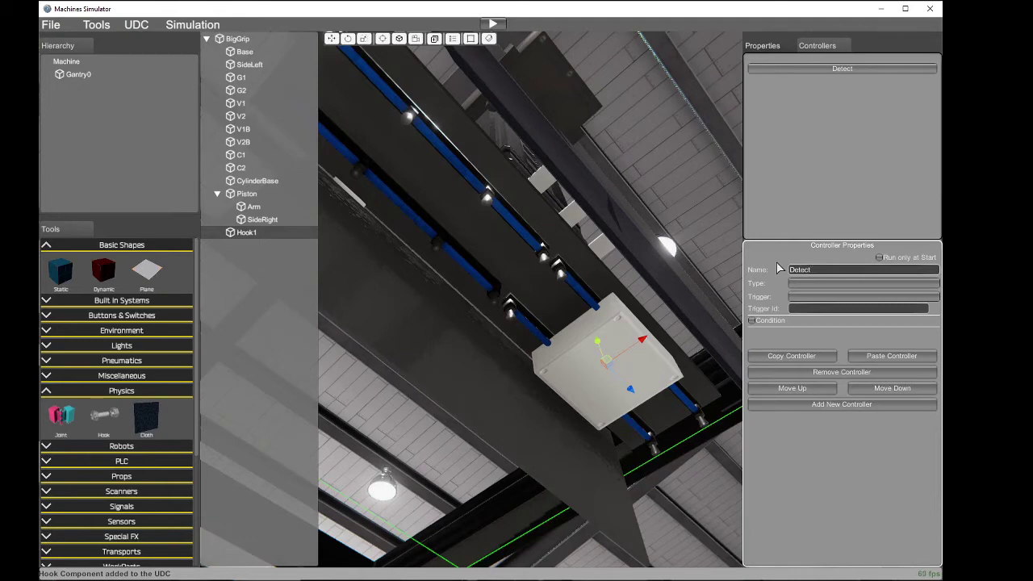
pyautogui.write('tect')
pyautogui.click(812, 284)
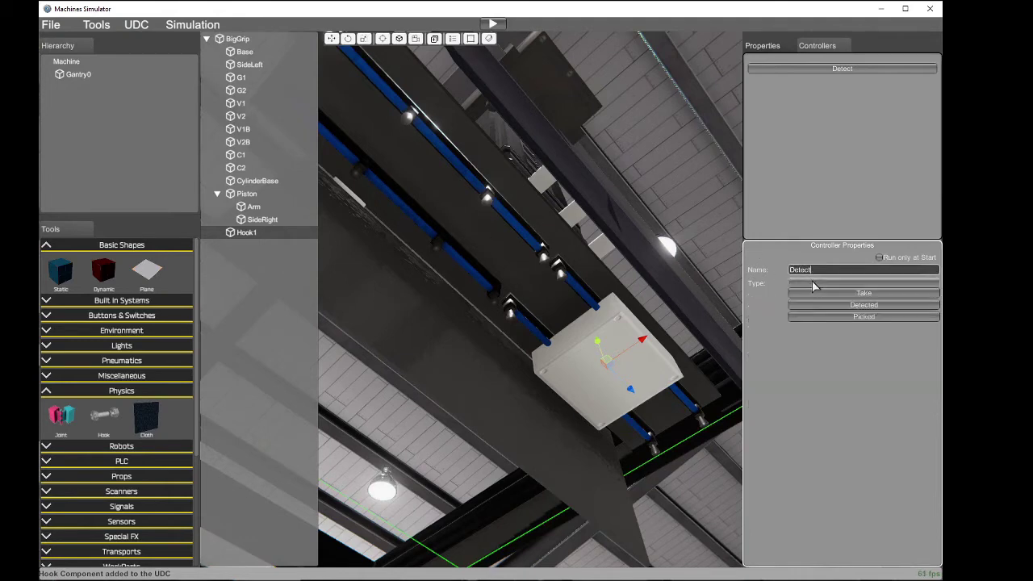
pyautogui.click(879, 303)
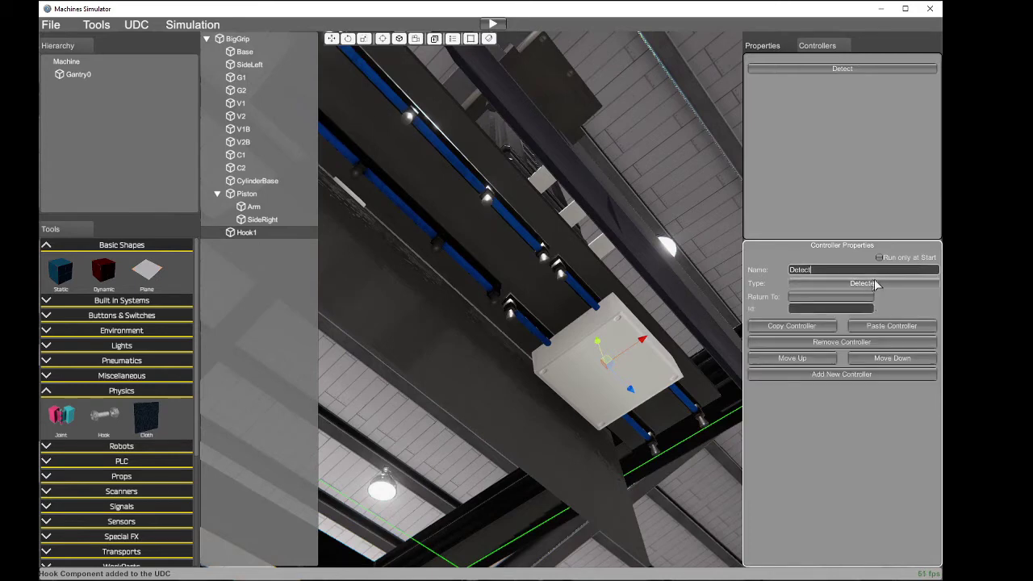
# Step: Make the Detect controller return to a digital input with the Id Box1Detected
pyautogui.click(818, 297)
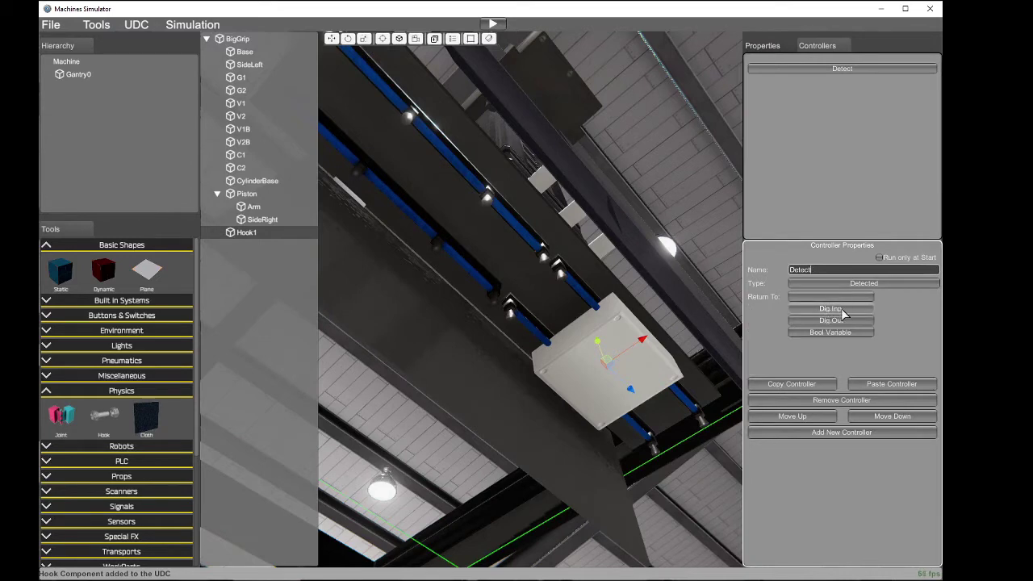
pyautogui.click(836, 310)
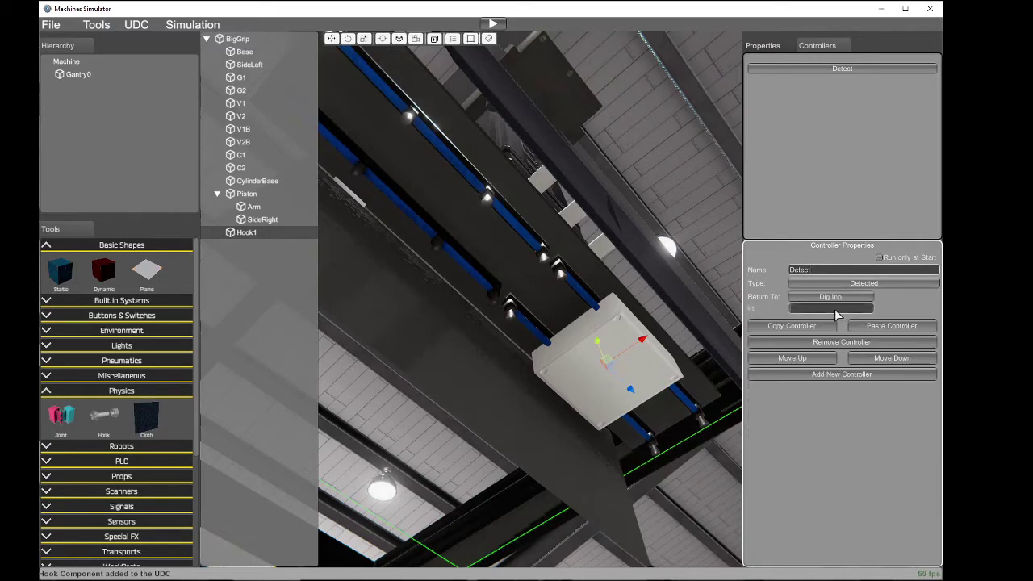
pyautogui.write('Box1Detected')
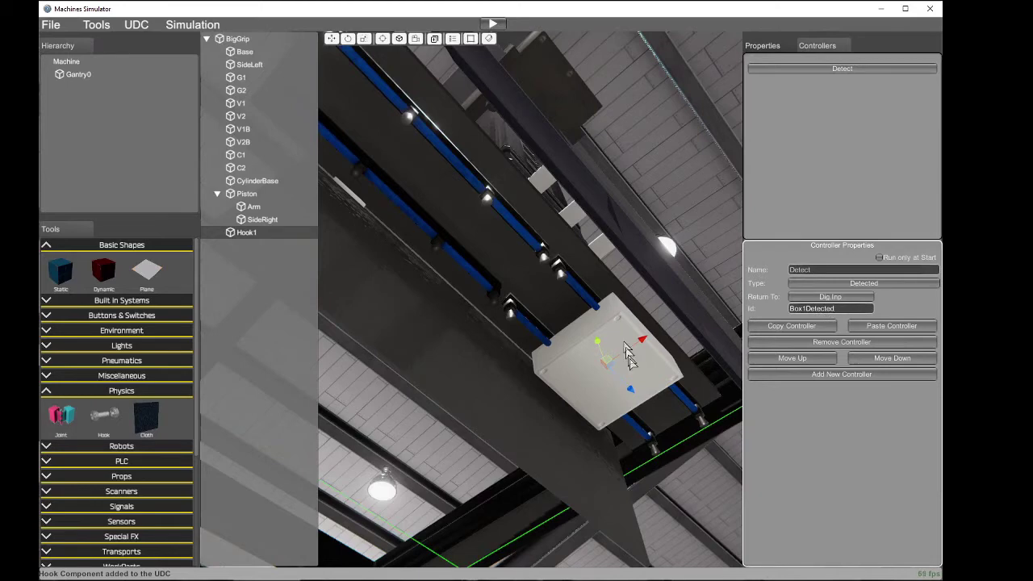
# Step: Add a second controller to Hook1, name it Take and set its type to Take
pyautogui.click(828, 374)
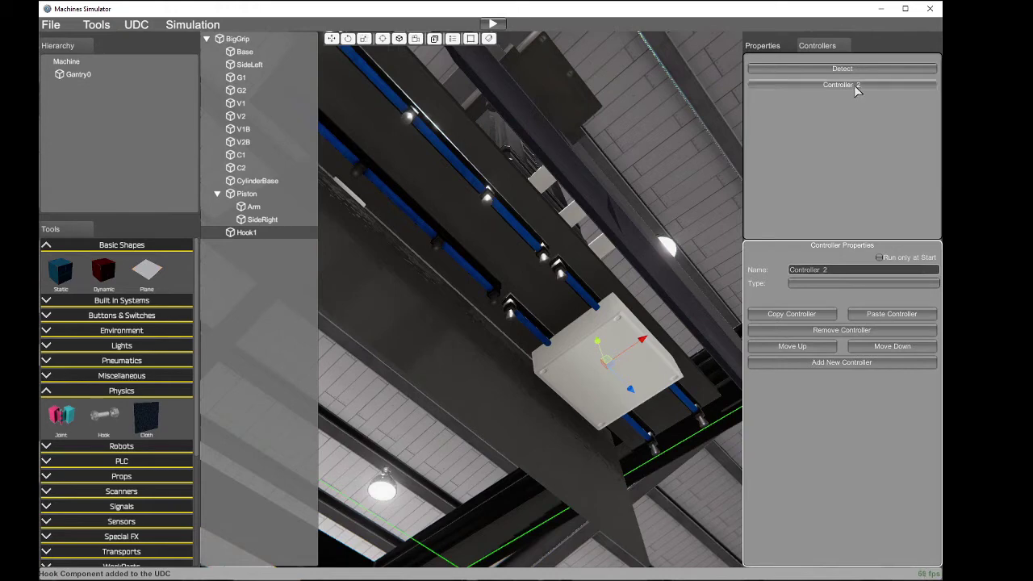
pyautogui.click(827, 271)
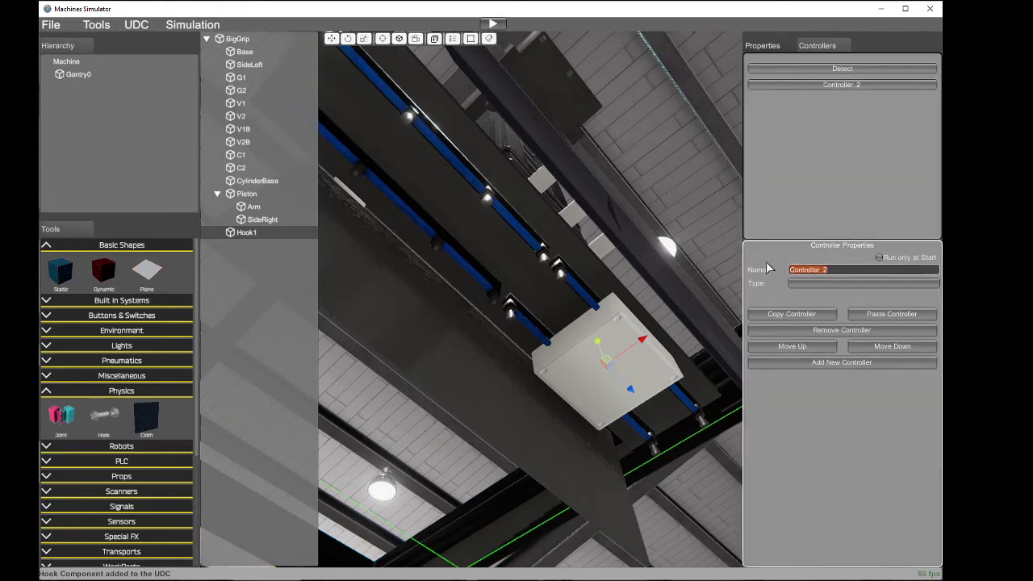
pyautogui.write('Take')
pyautogui.click(822, 283)
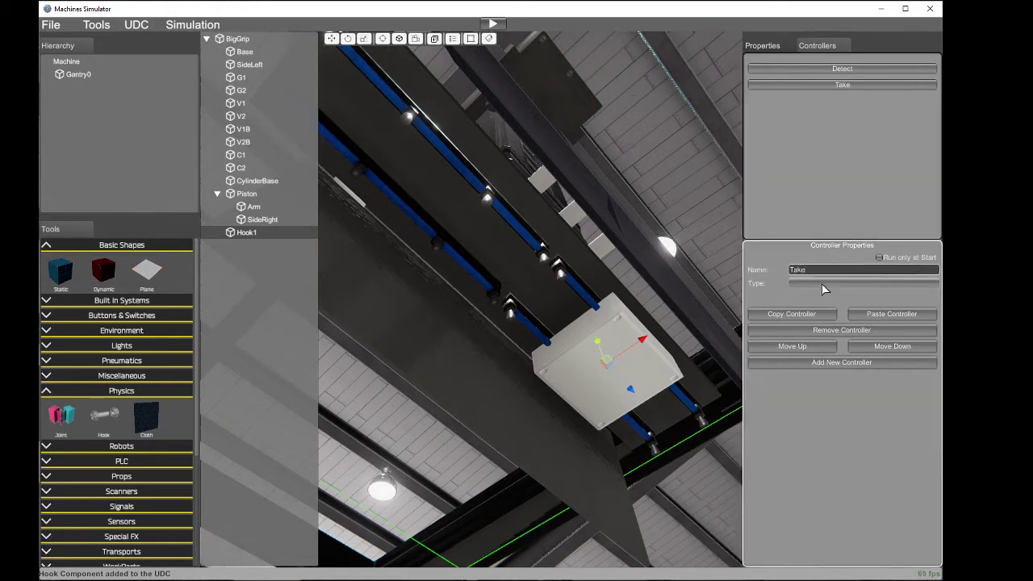
pyautogui.click(822, 284)
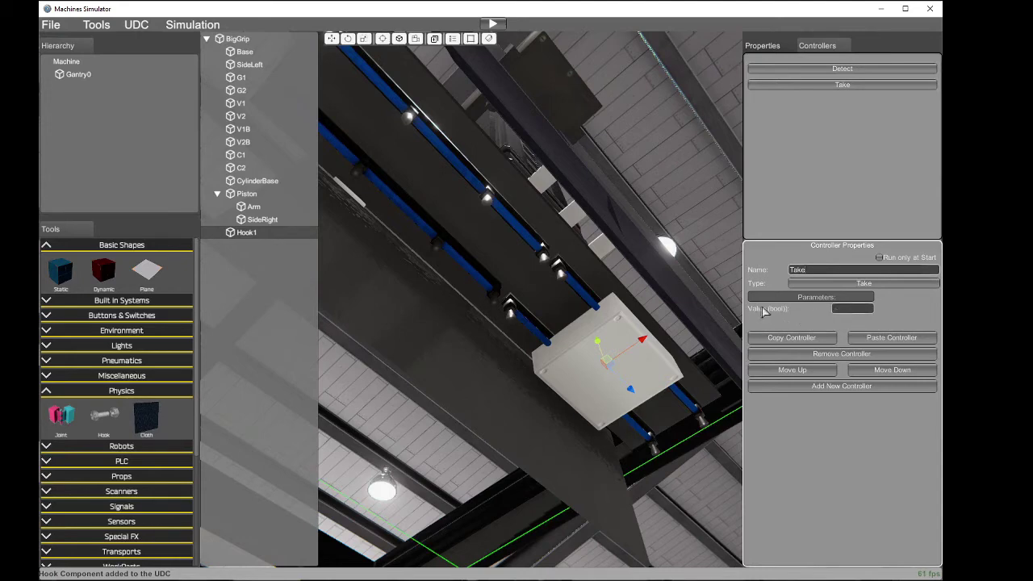
pyautogui.click(859, 314)
# Step: Hide Hook1 through its Visible property to view the suction cups it covers, and show it again
pyautogui.click(281, 235)
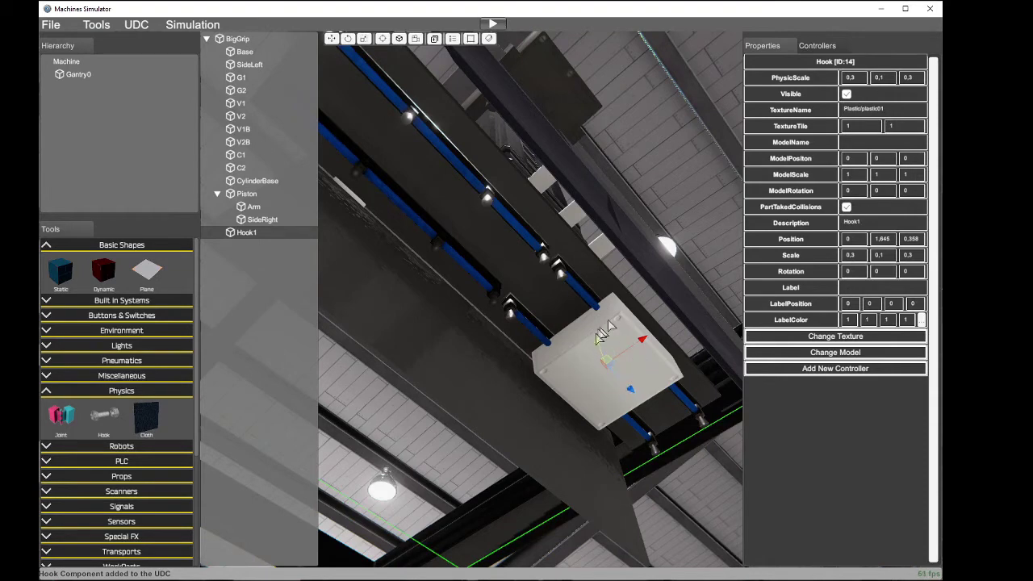
pyautogui.click(847, 94)
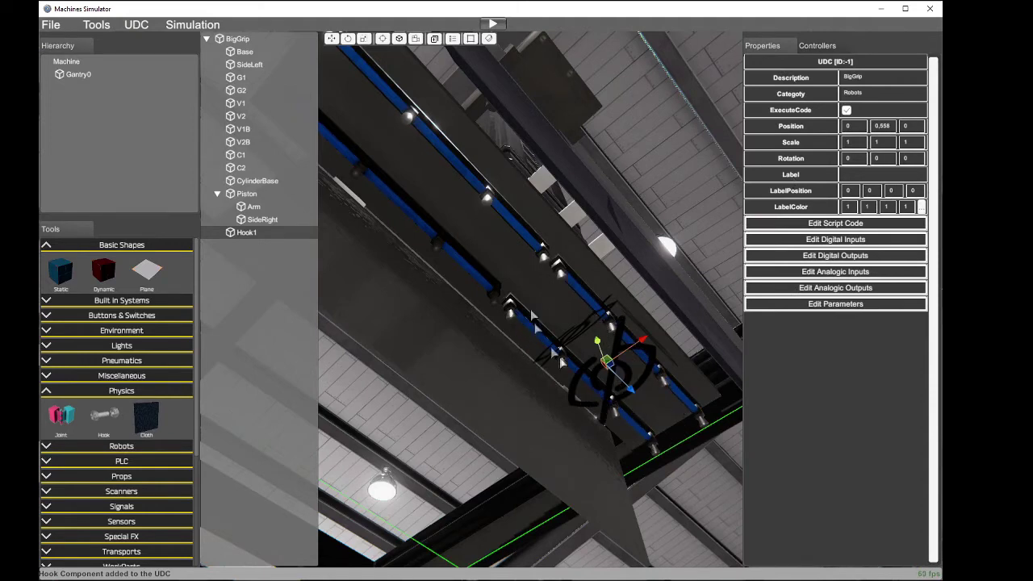
pyautogui.click(846, 111)
pyautogui.click(846, 111)
pyautogui.click(250, 232)
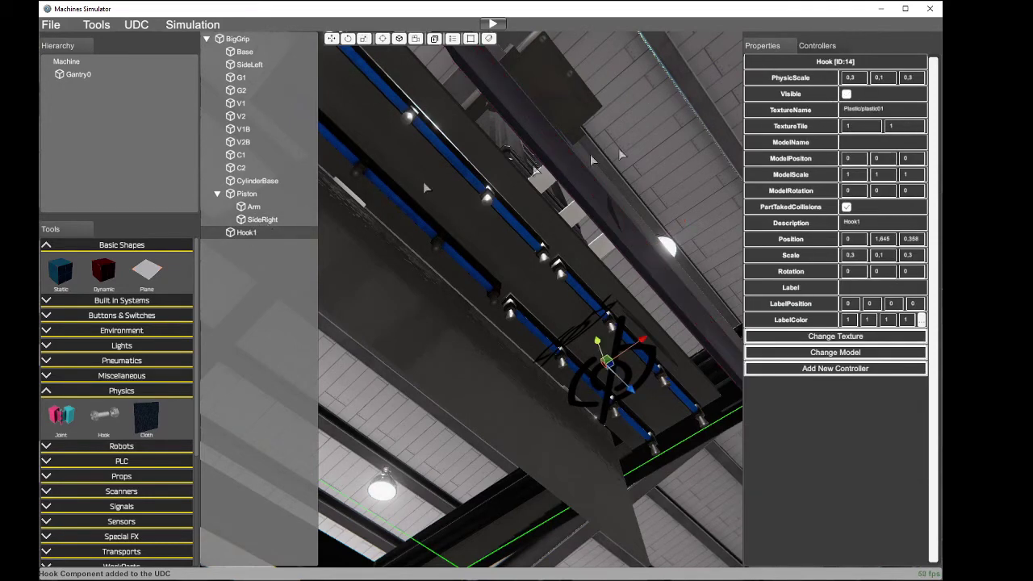
pyautogui.click(847, 95)
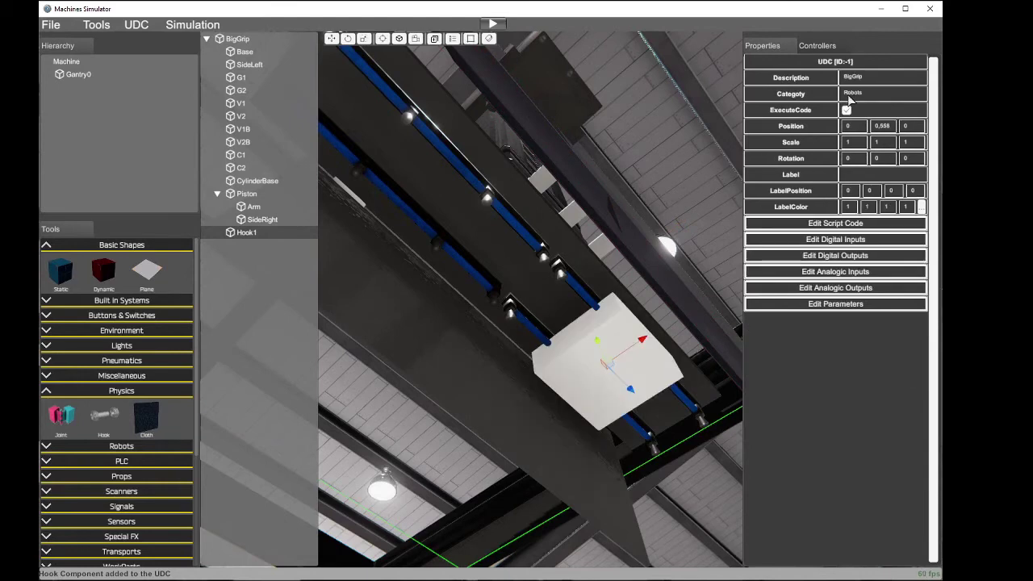
pyautogui.click(261, 235)
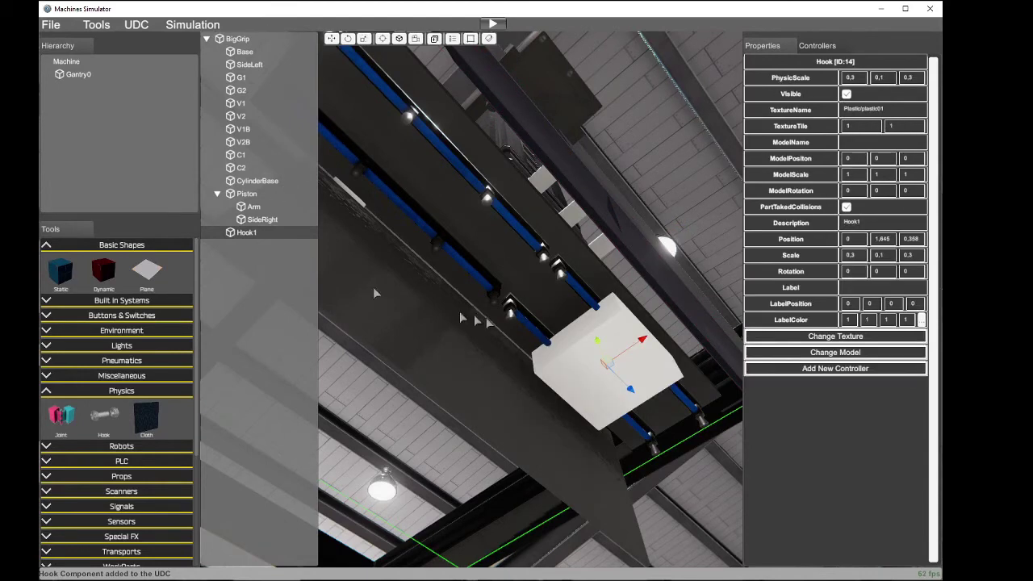
pyautogui.moveTo(587, 309); pyautogui.dragTo(529, 303, button='right')
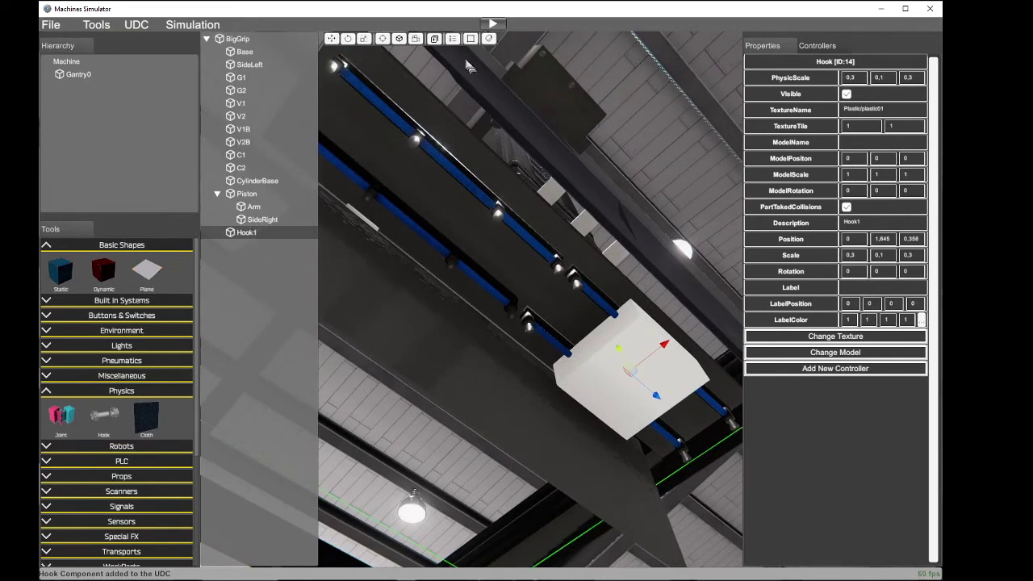
# Step: Duplicate Hook1 and set the copy's description to Hook2
pyautogui.click(435, 40)
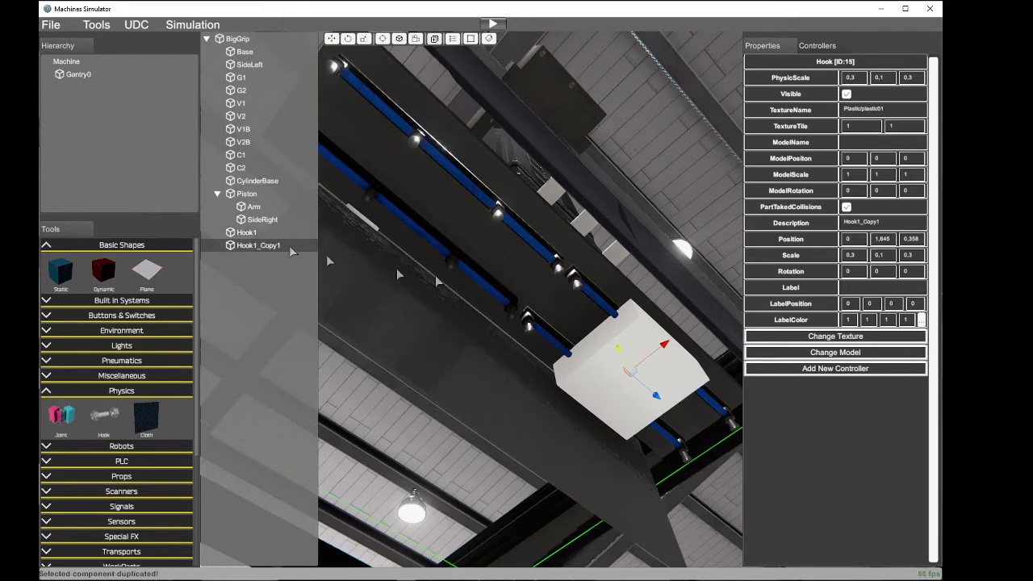
pyautogui.click(887, 224)
pyautogui.moveTo(886, 224); pyautogui.dragTo(859, 223)
pyautogui.write('2')
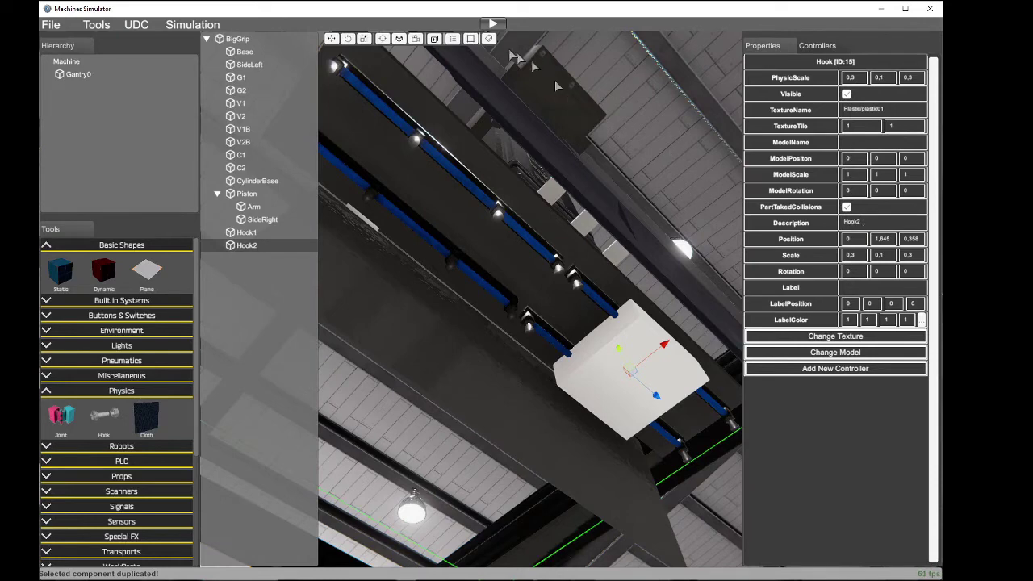
# Step: Move Hook2 along the gripper's Z axis to about -0.36, over the suction cups at the opposite end
pyautogui.click(399, 39)
pyautogui.click(400, 70)
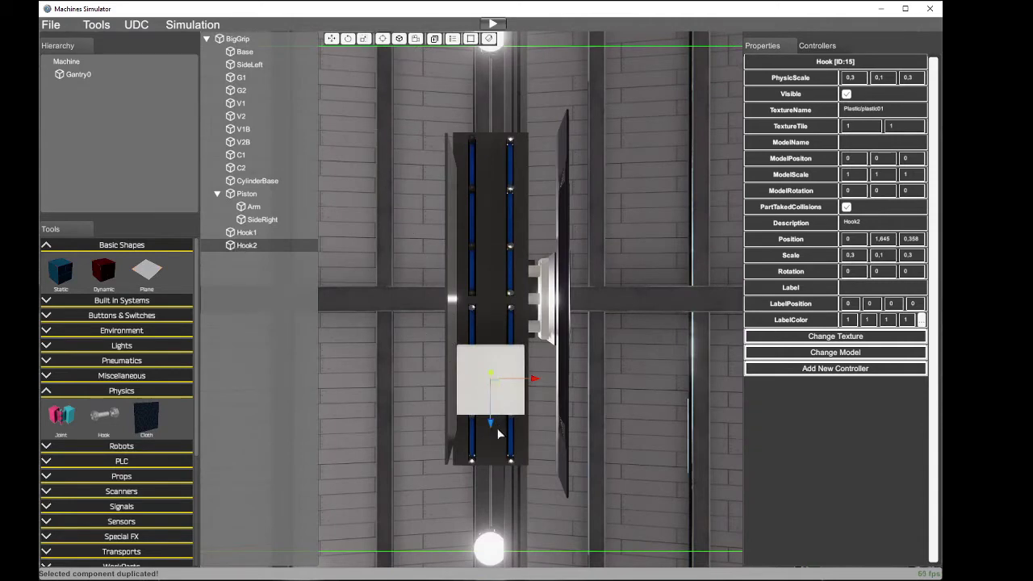
pyautogui.moveTo(491, 428); pyautogui.dragTo(499, 268)
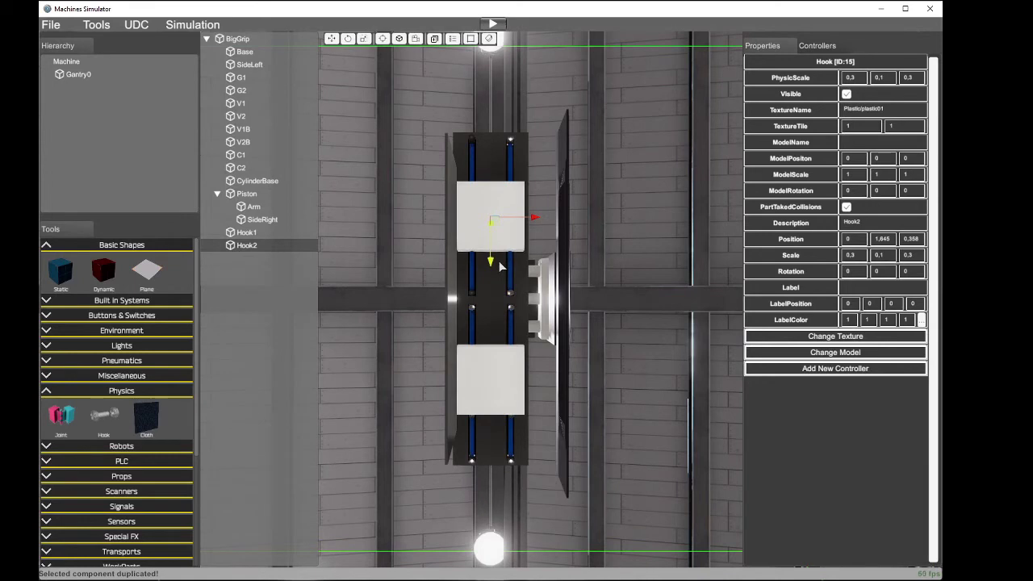
# Step: Make Hook2 and Hook1 invisible through their Visible property, then briefly start and stop the simulation
pyautogui.click(847, 95)
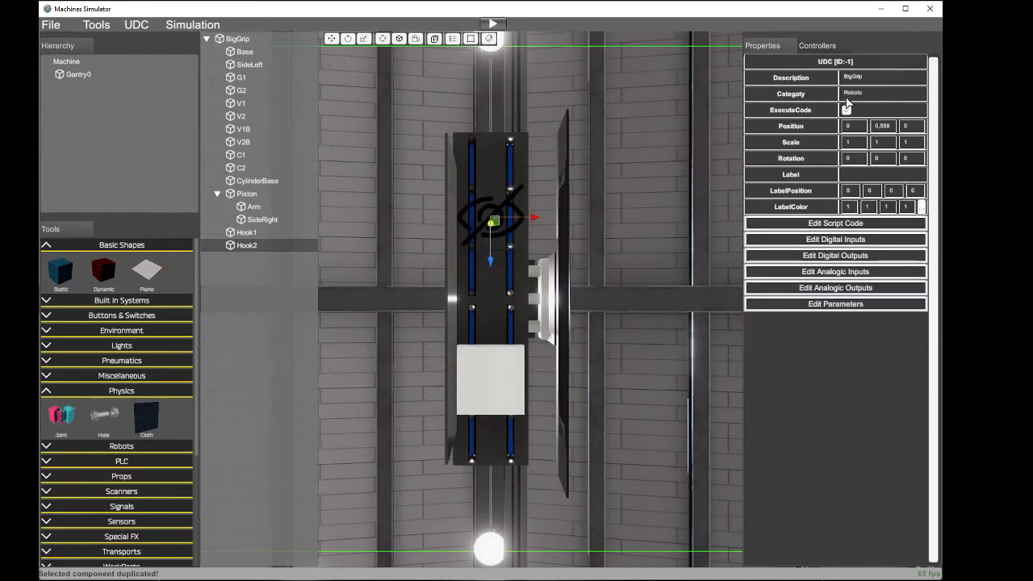
pyautogui.click(243, 233)
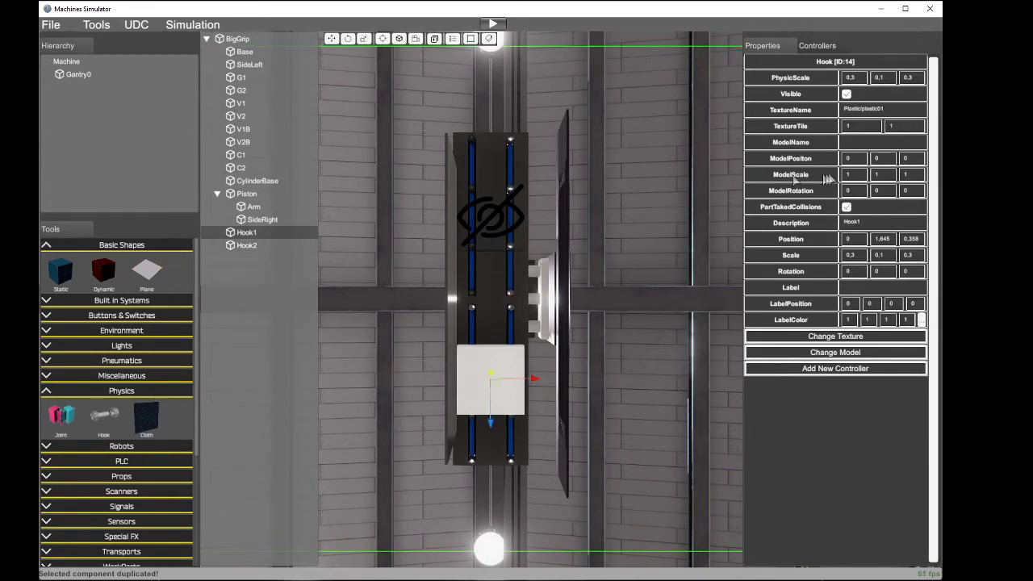
pyautogui.click(847, 96)
pyautogui.moveTo(557, 252); pyautogui.dragTo(492, 511, button='right')
pyautogui.scroll(4, 488, 236)
pyautogui.scroll(-6, 529, 323)
pyautogui.scroll(3, 565, 412)
pyautogui.scroll(-3, 513, 491)
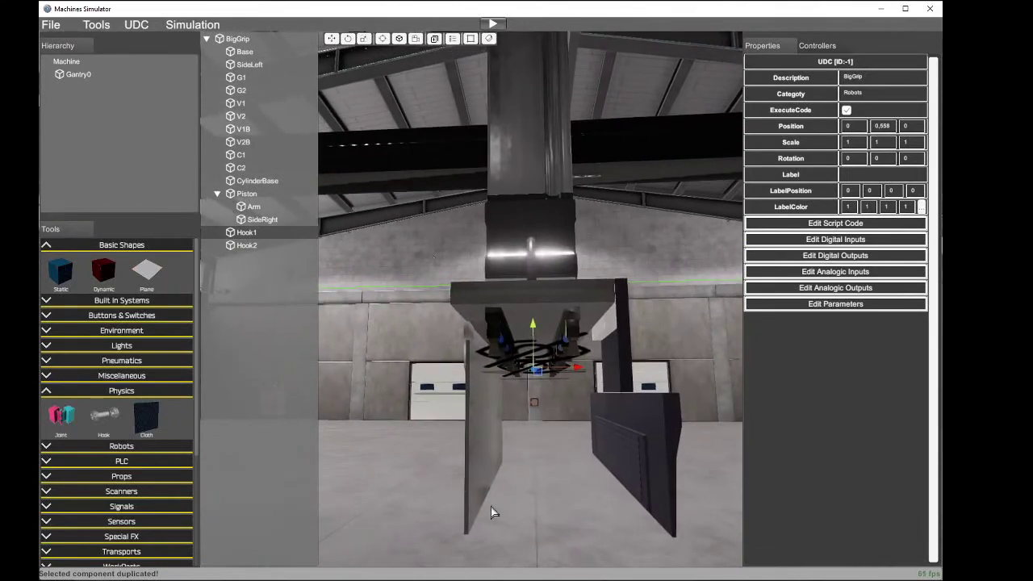
pyautogui.click(493, 23)
pyautogui.click(494, 23)
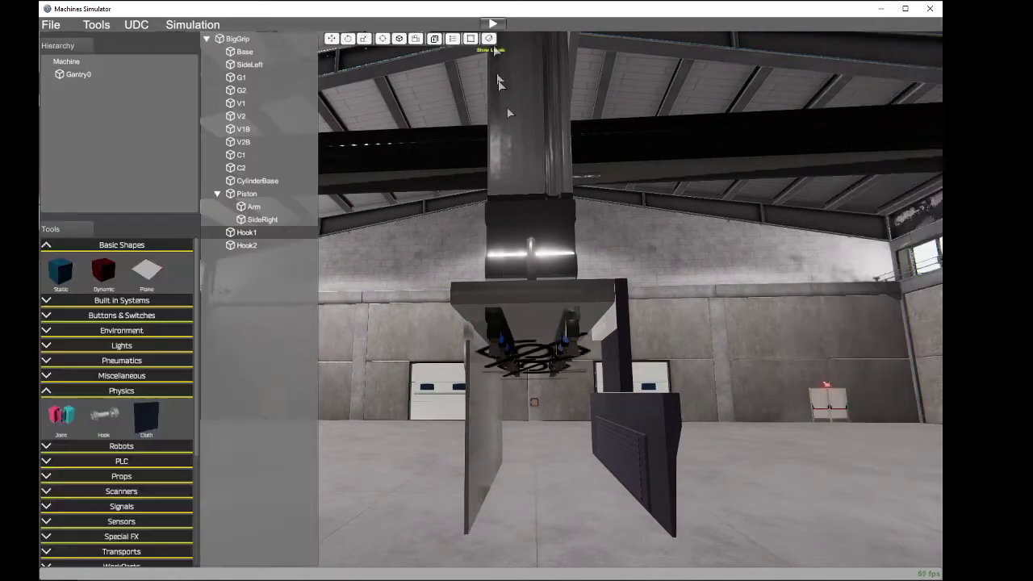
# Step: Examine where the hidden Hook1 and Hook2 sit beneath the gripper base, selecting each in turn
pyautogui.click(245, 246)
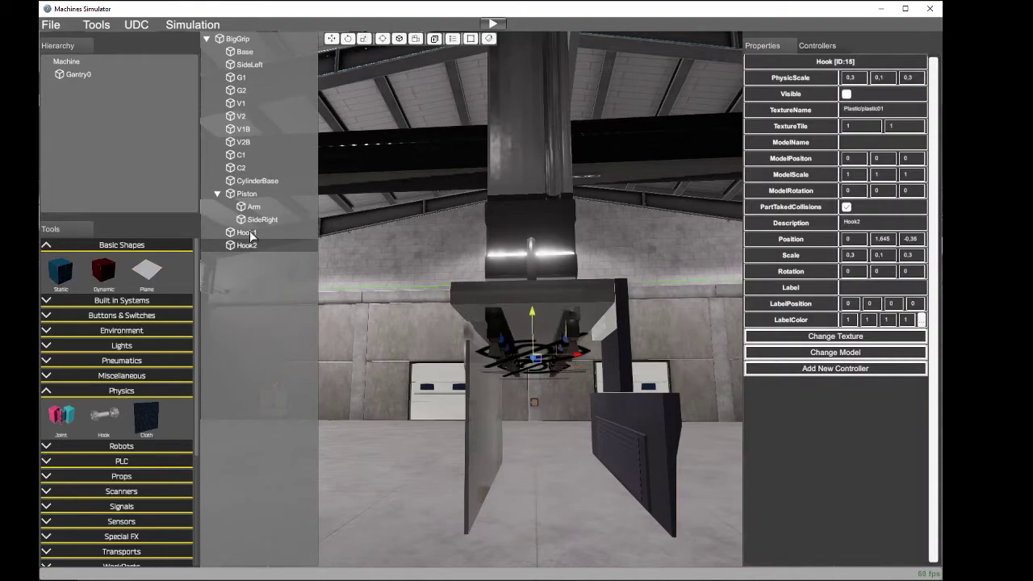
pyautogui.click(250, 234)
pyautogui.click(252, 245)
pyautogui.scroll(-5, 573, 359)
pyautogui.moveTo(573, 360); pyautogui.dragTo(599, 452, button='right')
pyautogui.scroll(-4, 555, 503)
pyautogui.scroll(4, 599, 452)
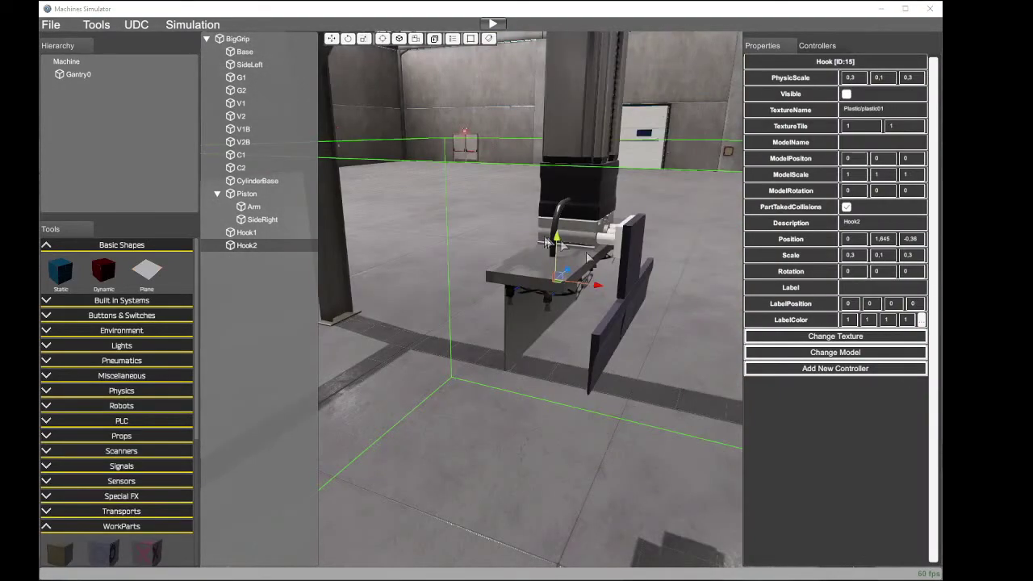
pyautogui.click(247, 237)
pyautogui.click(248, 249)
pyautogui.scroll(5, 450, 344)
pyautogui.moveTo(449, 343); pyautogui.dragTo(464, 239, button='right')
pyautogui.scroll(-4, 465, 239)
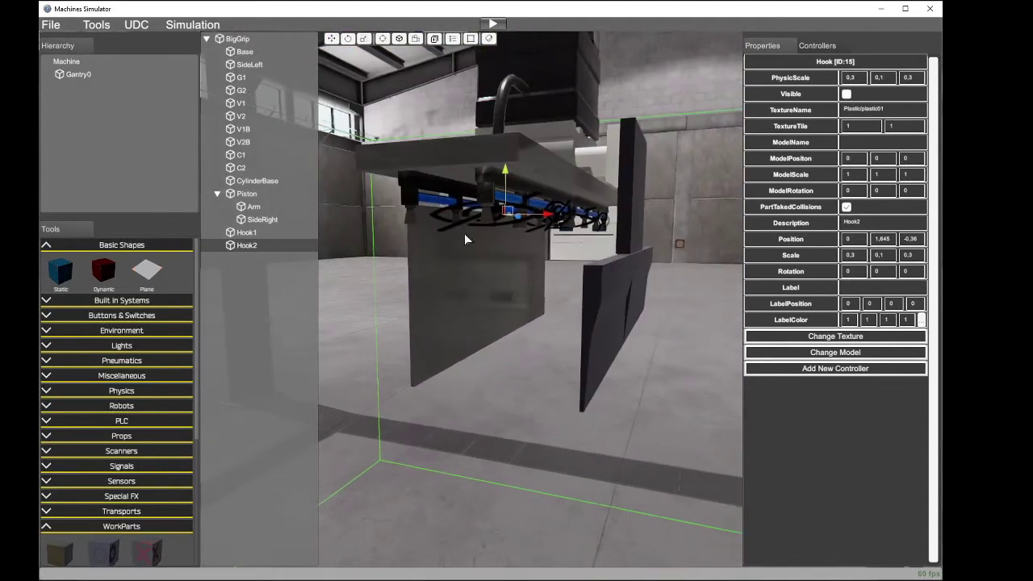
# Step: Set the digital input Id of Hook2's Detect controller to Box2Detect
pyautogui.click(810, 45)
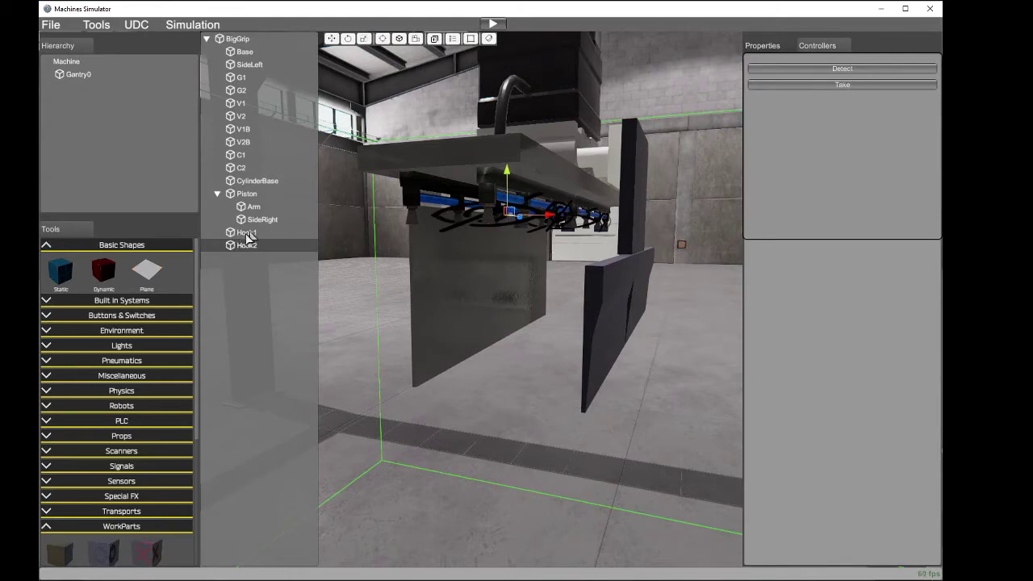
pyautogui.click(840, 71)
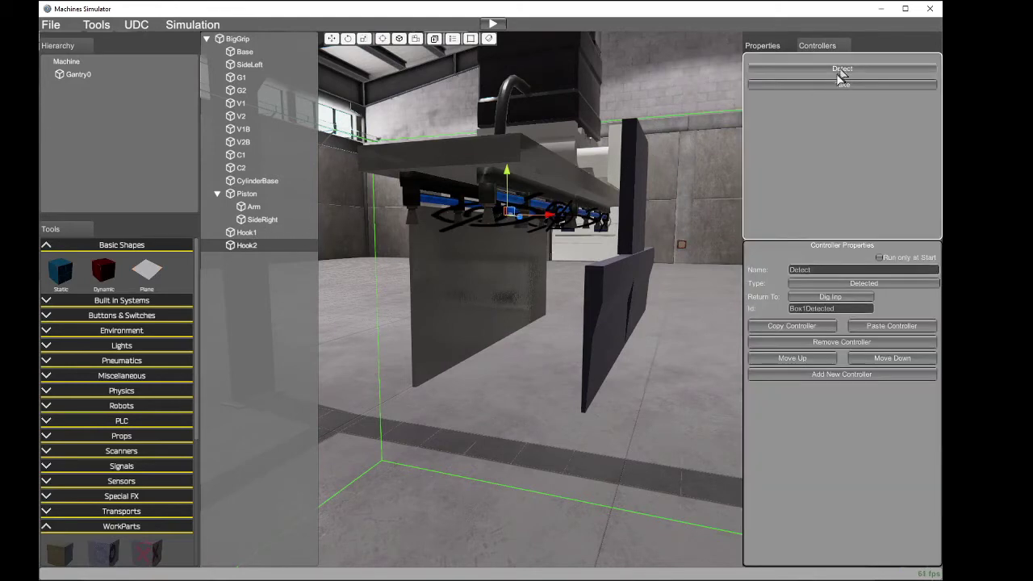
pyautogui.click(808, 310)
pyautogui.press('BackSpace')
pyautogui.write('2')
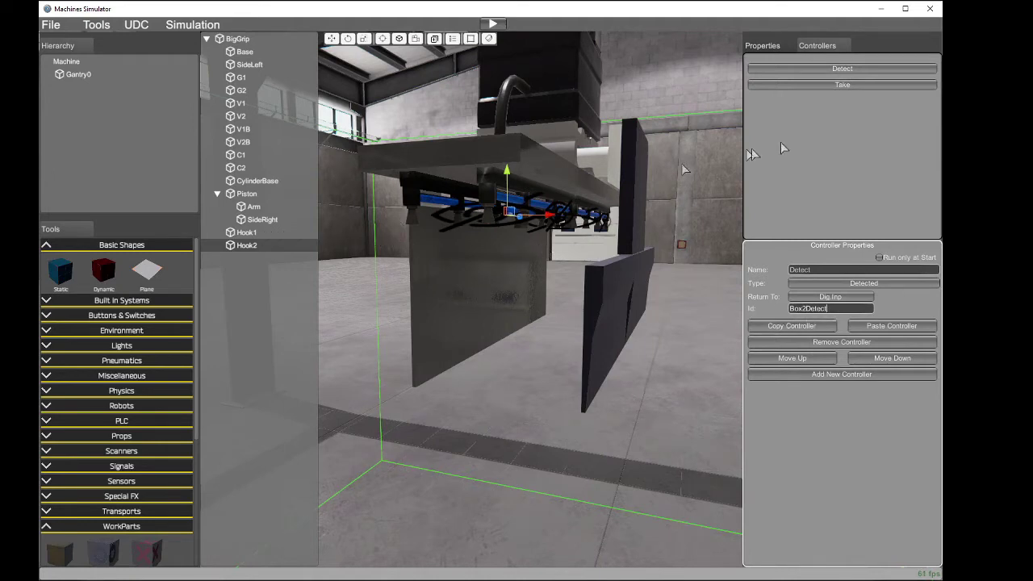
# Step: Set the Boolean value of Hook2's Take controller to Box2Take
pyautogui.click(842, 84)
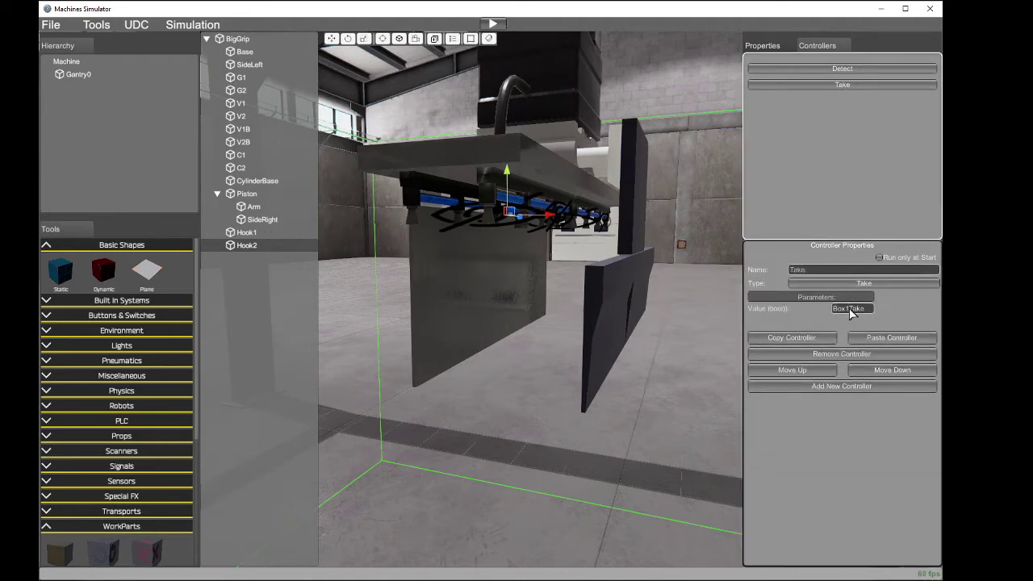
pyautogui.click(849, 310)
pyautogui.press('BackSpace')
pyautogui.write('2')
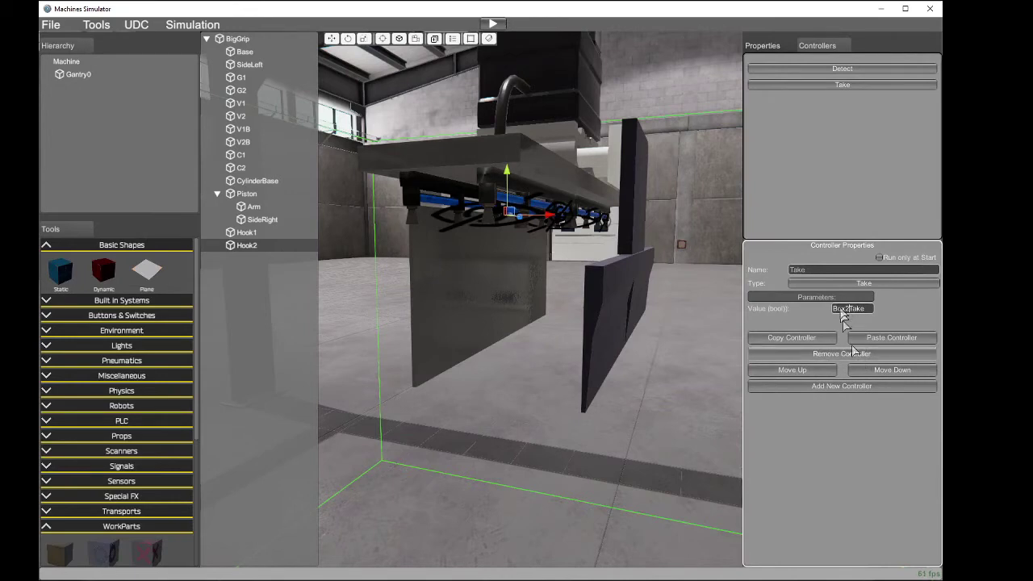
# Step: Set the Id of Hook1's Detect controller to Box1Detect and check the value of its Take controller
pyautogui.click(267, 233)
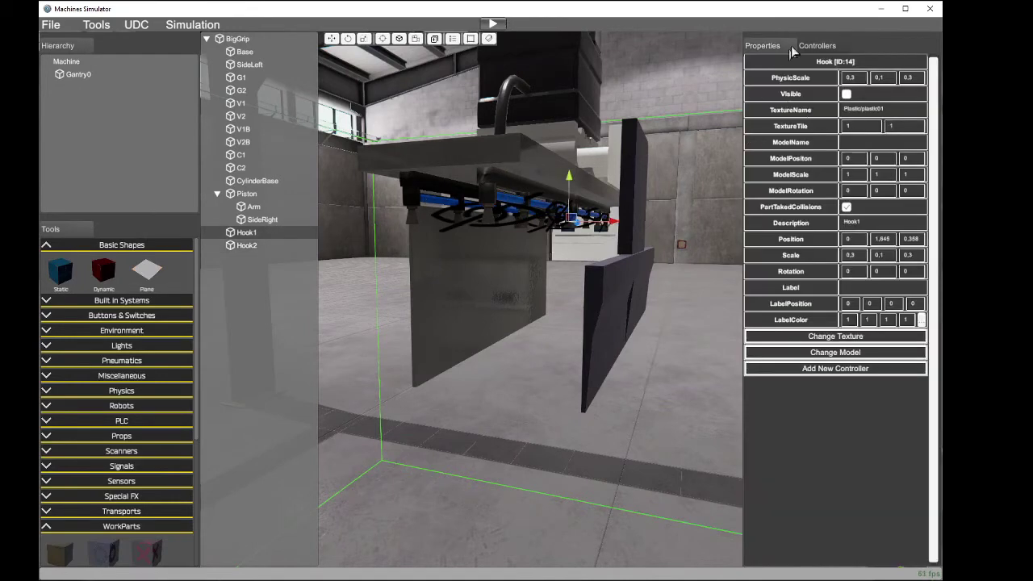
pyautogui.click(817, 46)
pyautogui.click(843, 68)
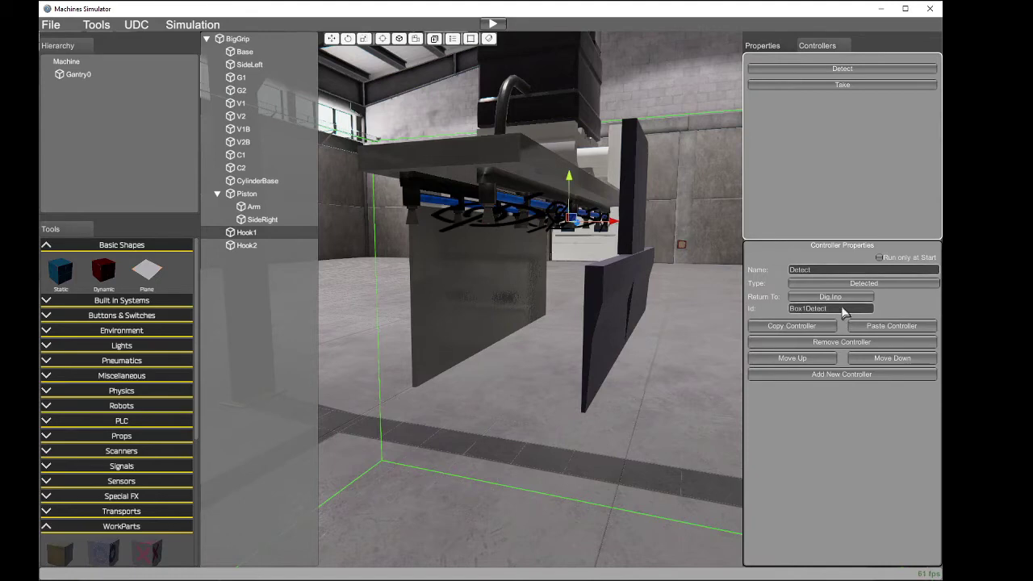
pyautogui.click(857, 86)
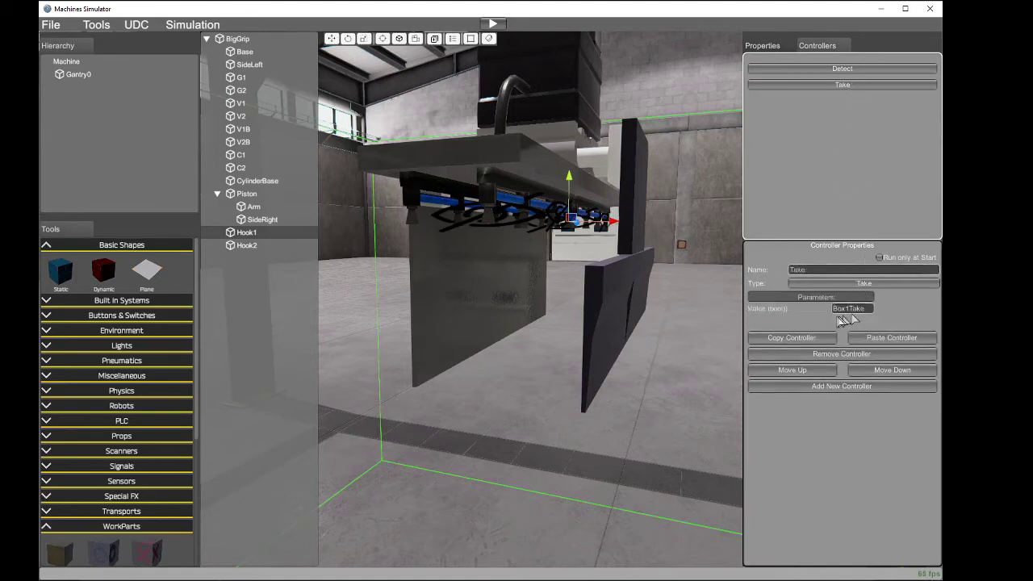
# Step: Review the signal names of Hook2's Detect and Take controllers
pyautogui.click(271, 246)
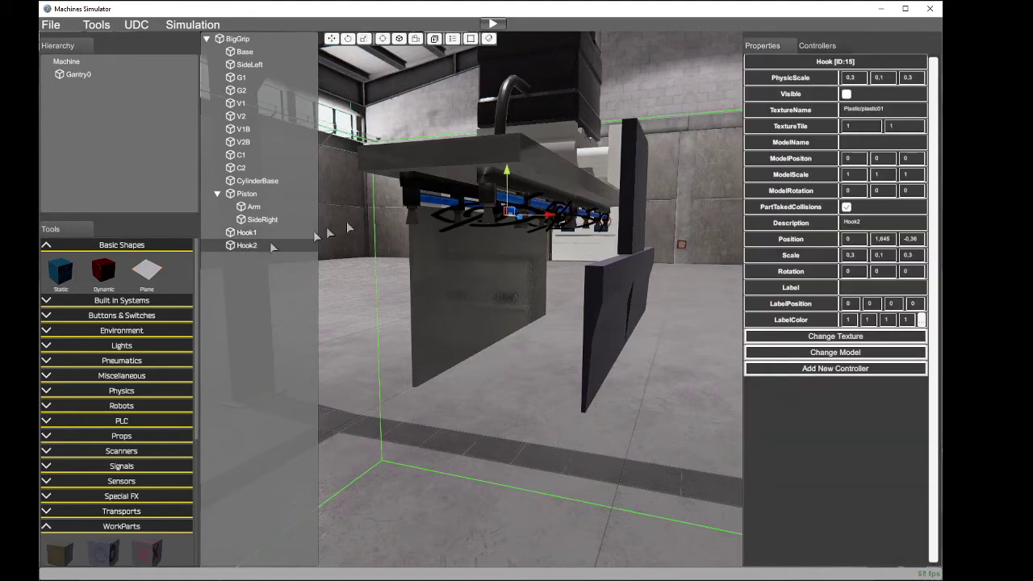
pyautogui.click(807, 46)
pyautogui.click(839, 69)
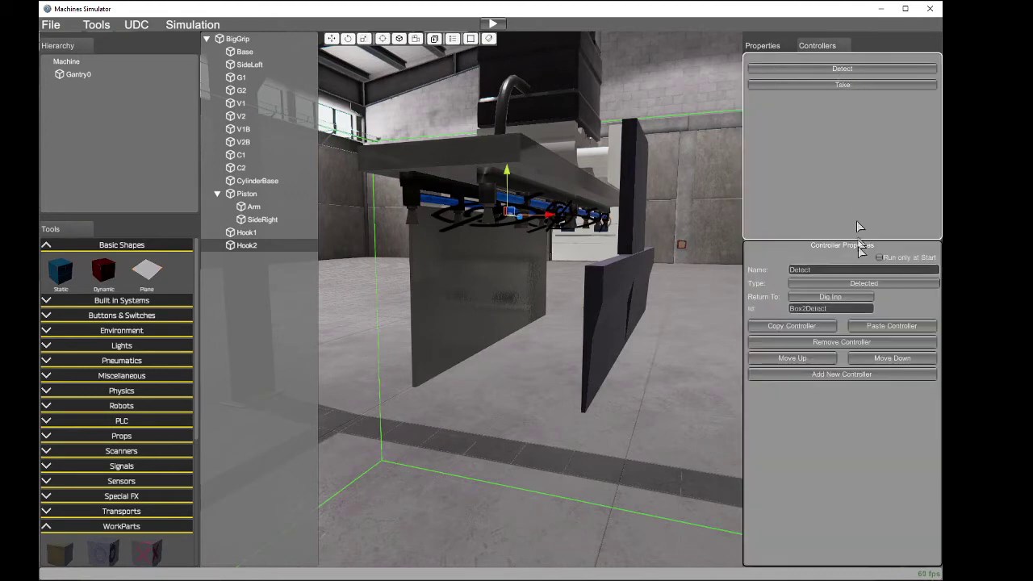
pyautogui.click(844, 86)
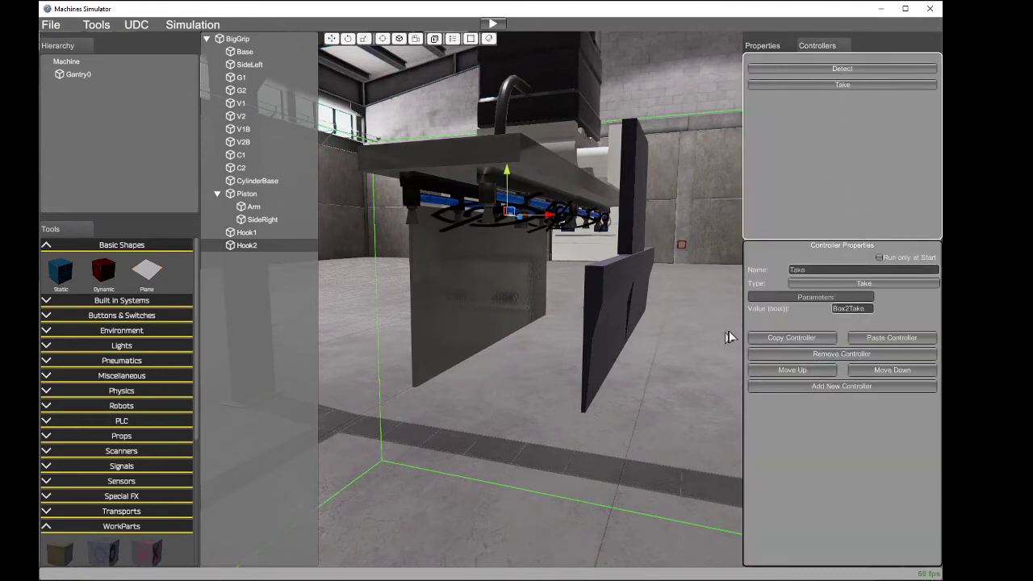
pyautogui.scroll(-5, 565, 251)
pyautogui.moveTo(533, 249); pyautogui.dragTo(591, 276, button='right')
pyautogui.scroll(2, 664, 297)
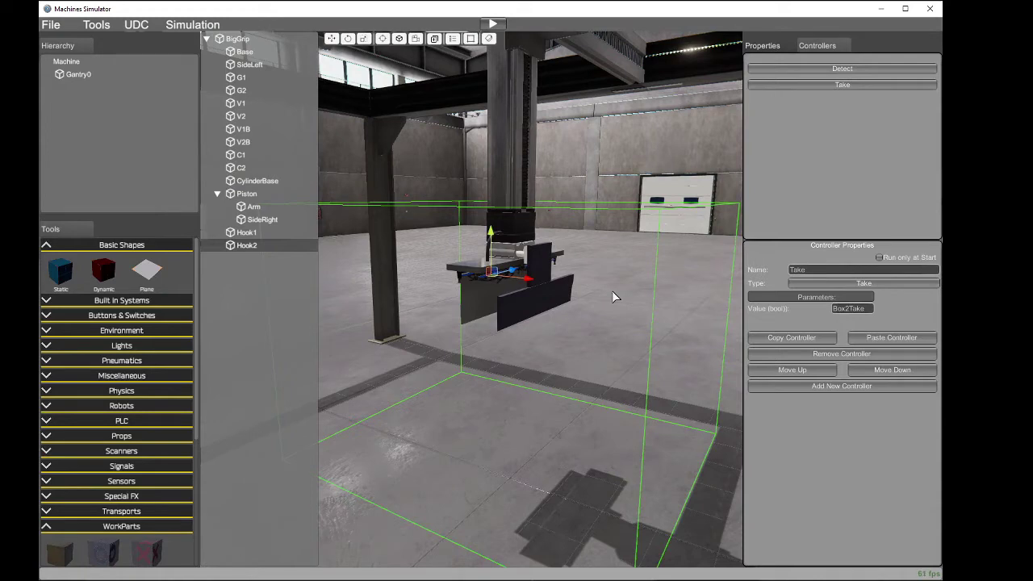
# Step: Add a box work part to the machine root beneath the gripper and set its WorkPartPrefab to BoxWide
pyautogui.click(217, 194)
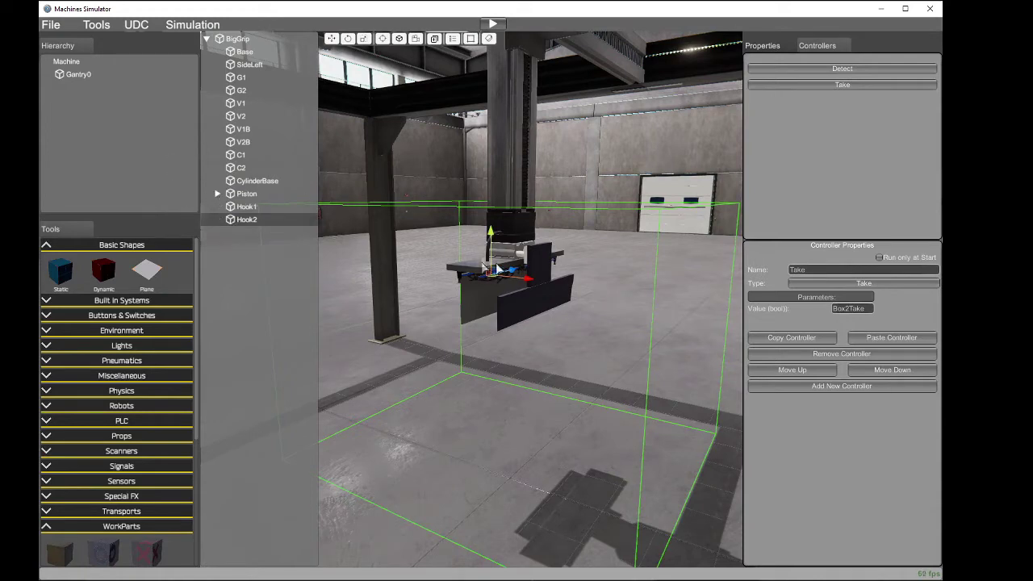
pyautogui.click(73, 64)
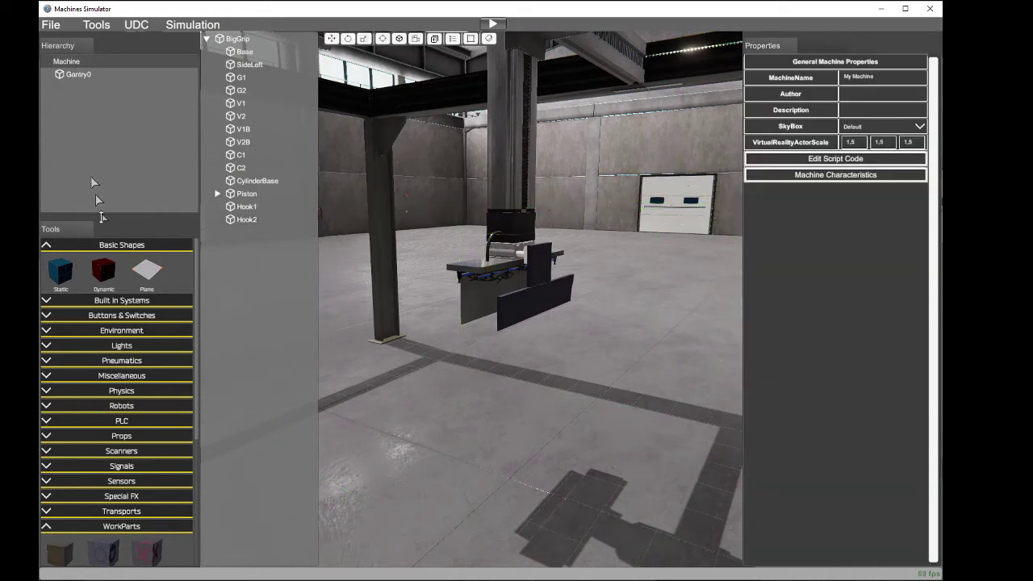
pyautogui.click(60, 552)
pyautogui.click(442, 561)
pyautogui.moveTo(496, 440); pyautogui.dragTo(700, 425, button='right')
pyautogui.click(920, 79)
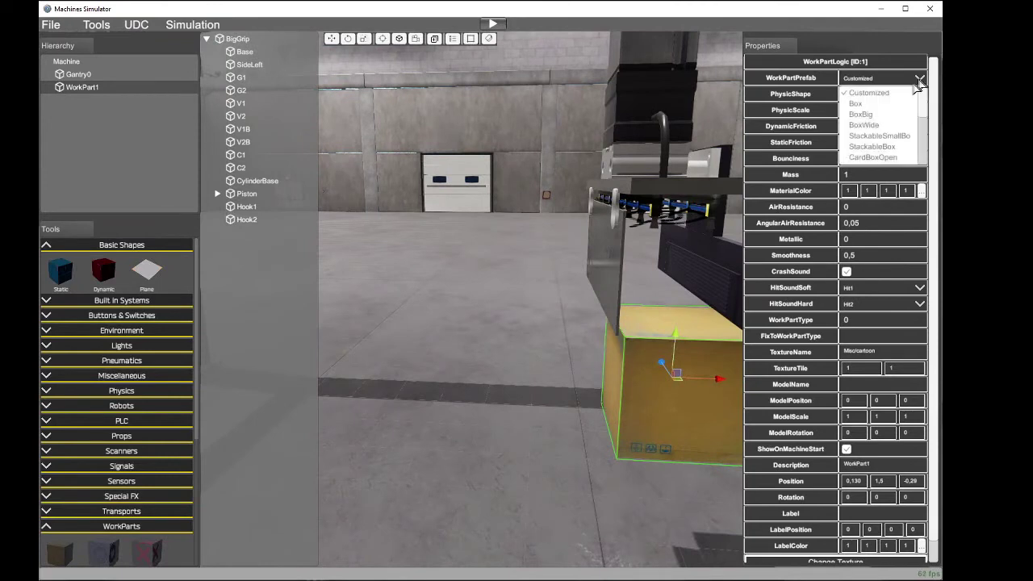
pyautogui.click(867, 126)
# Step: Set the PhysicScale of WorkPart1 to 0.7 on all three axes
pyautogui.moveTo(684, 325); pyautogui.dragTo(664, 292, button='right')
pyautogui.write('0')
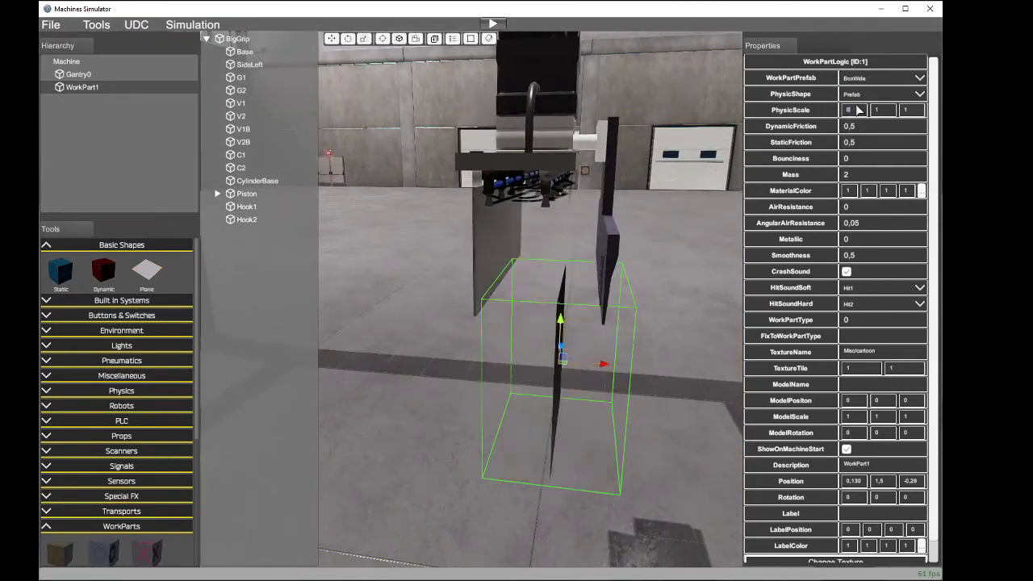
pyautogui.write('.7')
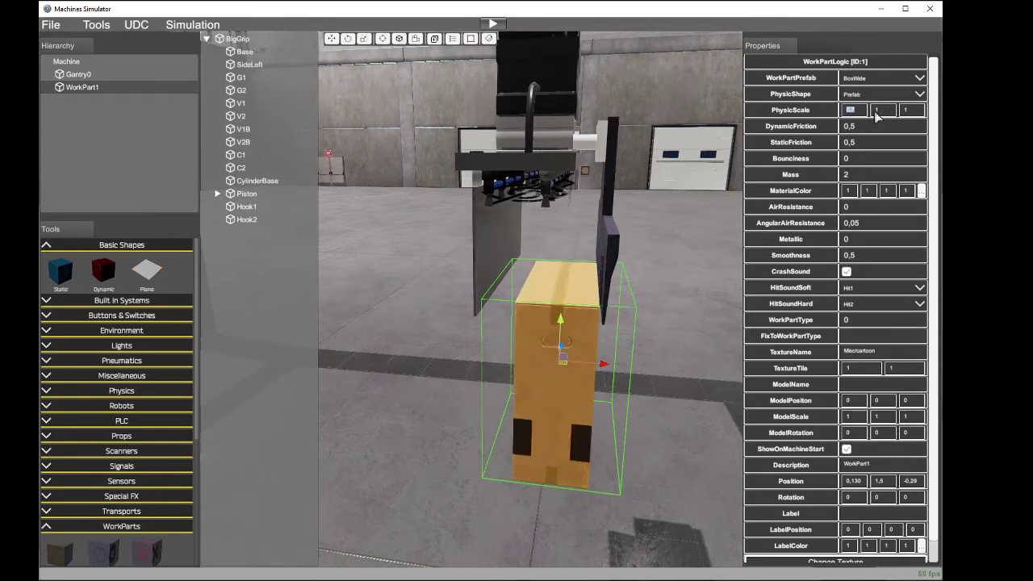
pyautogui.click(880, 111)
pyautogui.write('0.7')
pyautogui.click(911, 112)
pyautogui.write('0.7')
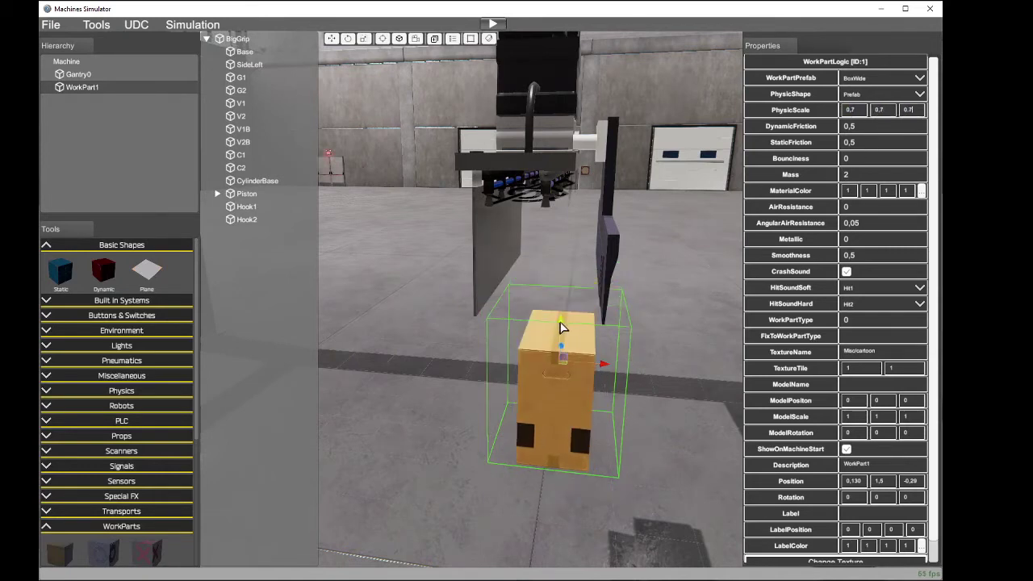
# Step: Move WorkPart1 between the gripper's side plates, to about X 0.018 and Y 1.953, just below the suction cups
pyautogui.moveTo(563, 327); pyautogui.dragTo(583, 253)
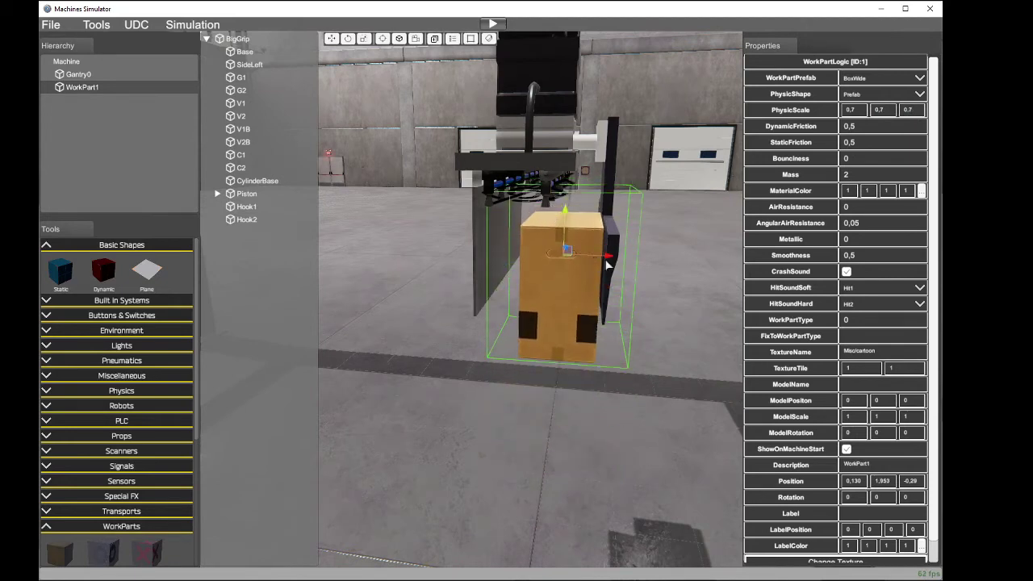
pyautogui.click(607, 264)
pyautogui.click(101, 88)
pyautogui.moveTo(598, 258); pyautogui.dragTo(579, 255)
pyautogui.moveTo(579, 255); pyautogui.dragTo(46, 238, button='right')
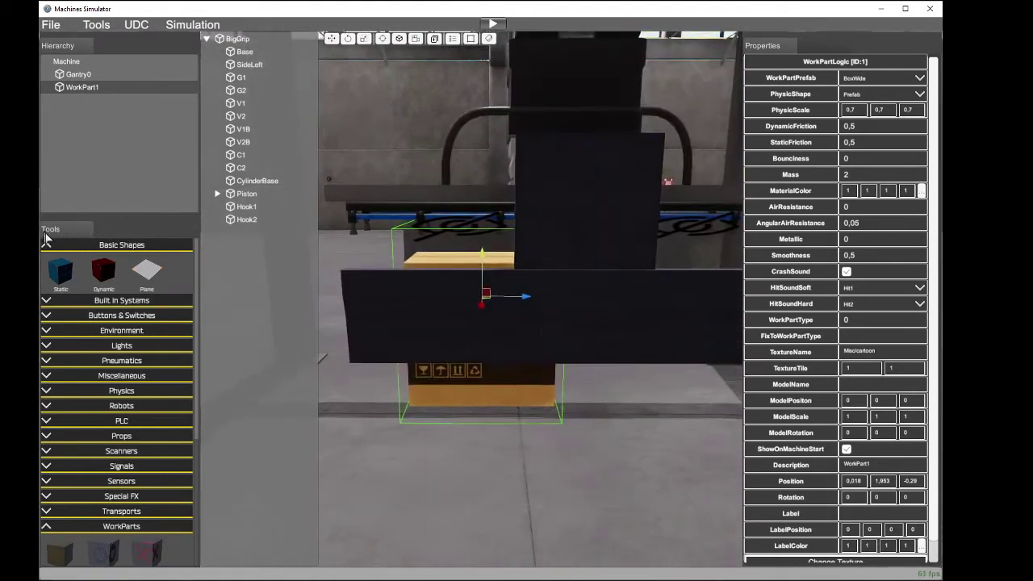
pyautogui.moveTo(450, 294); pyautogui.dragTo(912, 294, button='right')
pyautogui.scroll(-5, 646, 300)
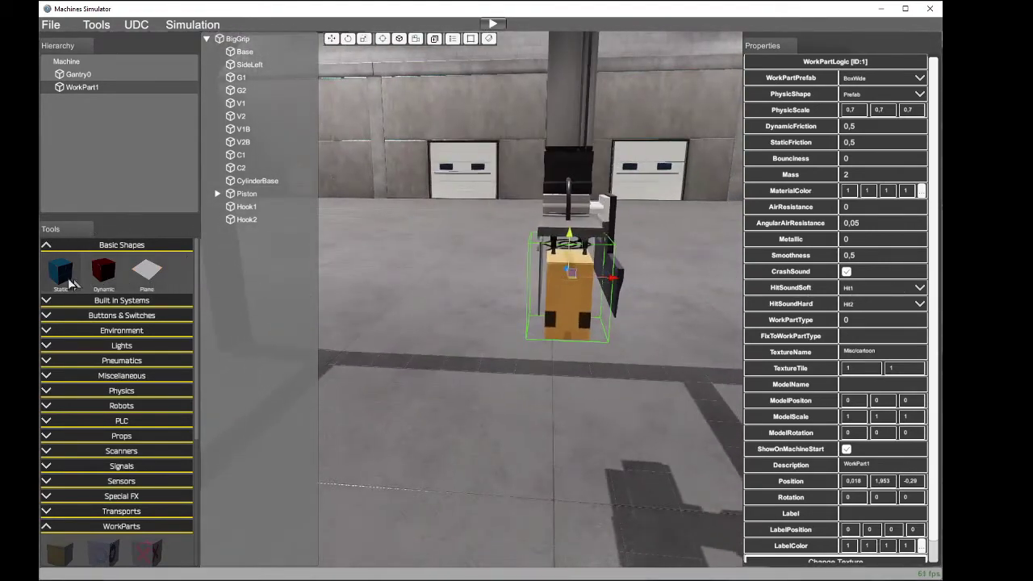
# Step: Add a static cube on the floor below the gripper and set its PhysicScale Z to 3
pyautogui.click(64, 275)
pyautogui.click(563, 557)
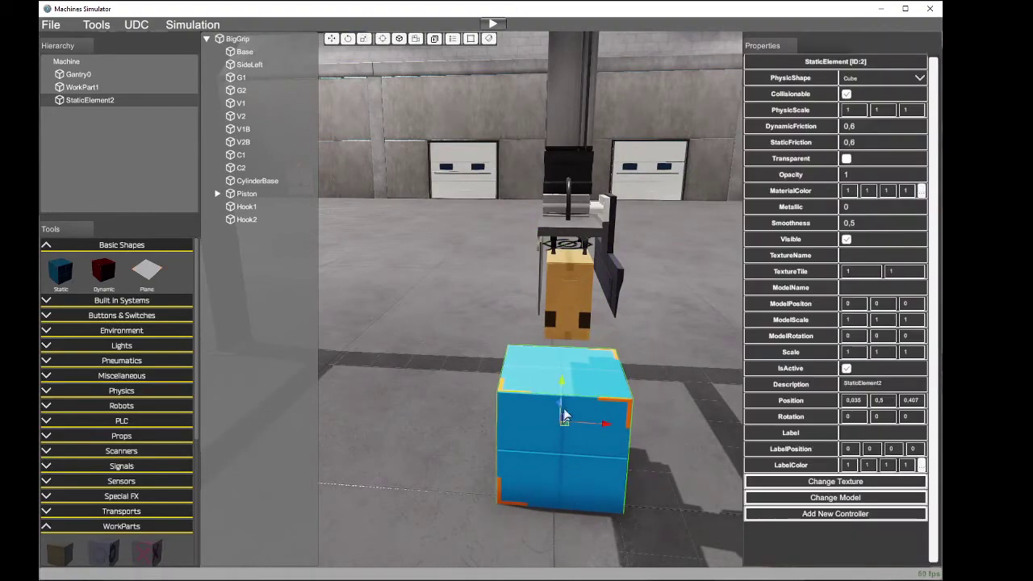
pyautogui.moveTo(564, 412); pyautogui.dragTo(619, 450, button='right')
pyautogui.scroll(5, 618, 450)
pyautogui.scroll(-5, 590, 467)
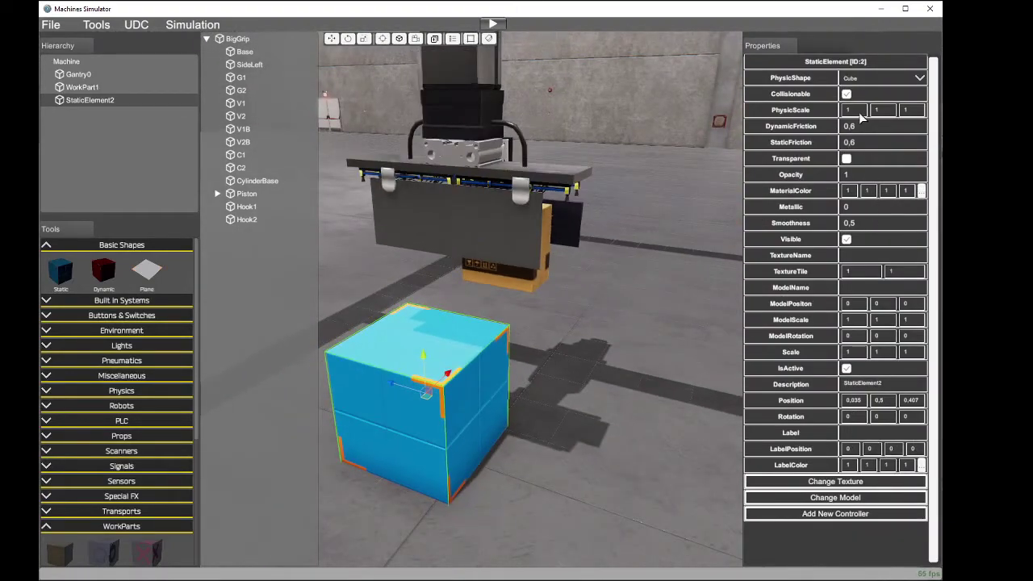
pyautogui.write('3')
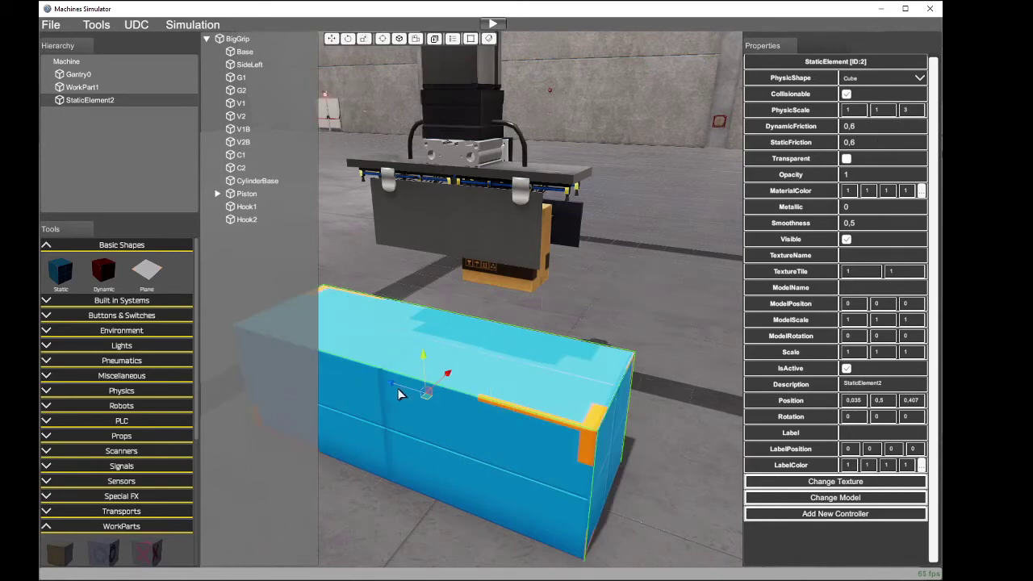
# Step: Move the static cube up under the box and gripper, to about Y 1.091 and Z -0.03
pyautogui.moveTo(393, 389); pyautogui.dragTo(470, 305)
pyautogui.moveTo(472, 304); pyautogui.dragTo(111, 320, button='right')
pyautogui.press('d')
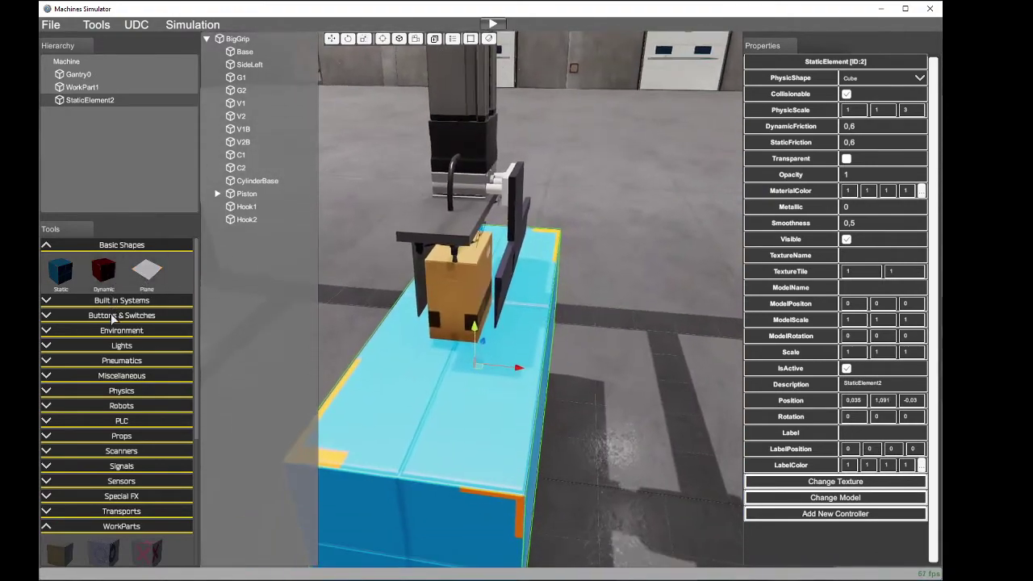
# Step: Start the simulation and lift the box off the cube toward the suction cups
pyautogui.click(494, 28)
pyautogui.press('w')
pyautogui.moveTo(583, 205); pyautogui.dragTo(492, 194, button='right')
pyautogui.press('s')
pyautogui.moveTo(494, 304)
pyautogui.mouseDown(button='right')
pyautogui.moveTo(520, 262)
pyautogui.moveTo(495, 305)
pyautogui.mouseUp(button='right')
pyautogui.press('d')
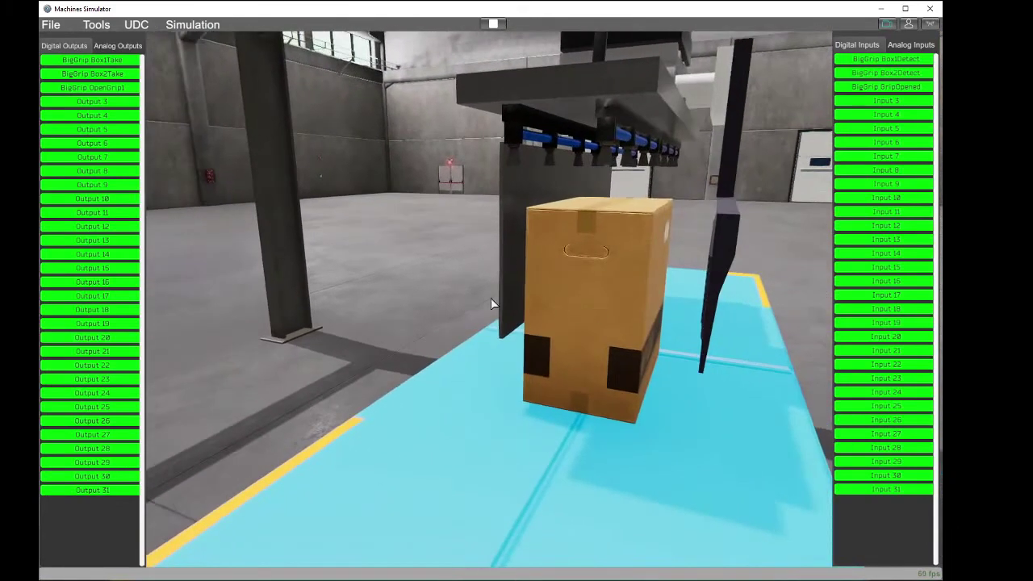
pyautogui.moveTo(611, 266); pyautogui.dragTo(611, 217)
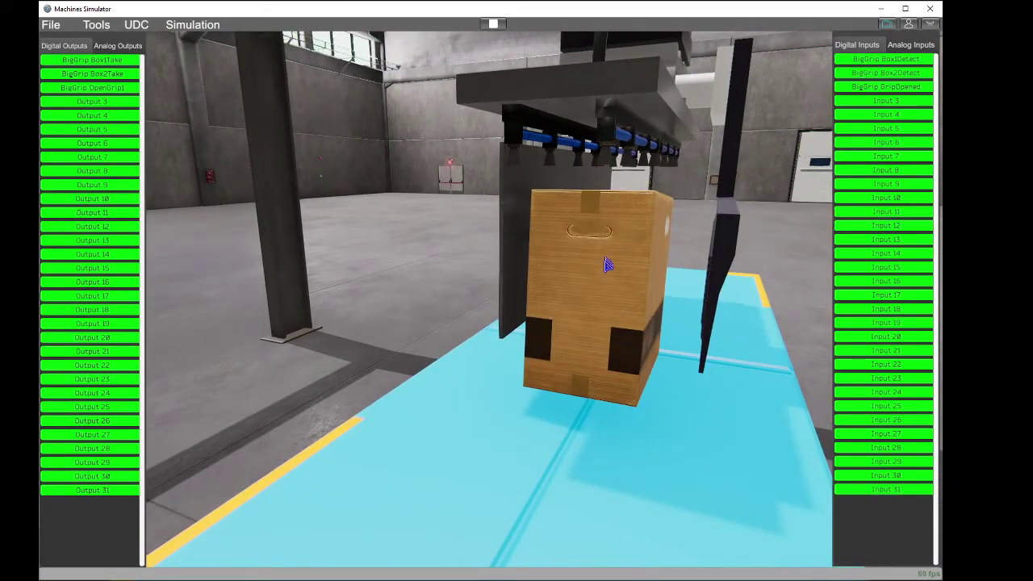
pyautogui.moveTo(616, 313)
pyautogui.mouseDown()
pyautogui.moveTo(614, 293)
pyautogui.moveTo(616, 308)
pyautogui.mouseUp()
pyautogui.moveTo(616, 308); pyautogui.dragTo(494, 306, button='right')
pyautogui.press('d')
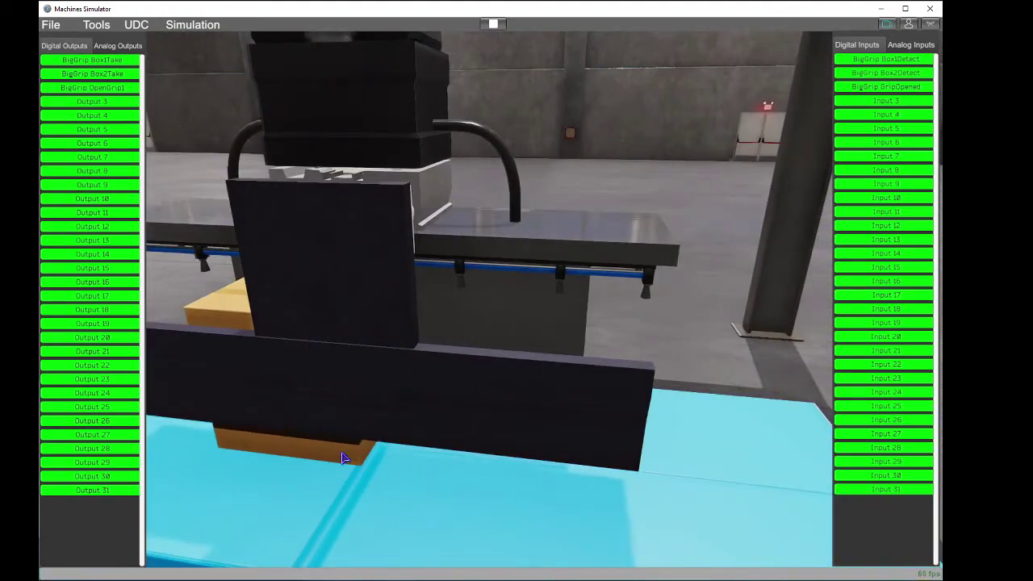
# Step: Move the box to the opposite half of the gripper and up against its suction cups to test Box1Detect
pyautogui.moveTo(342, 459); pyautogui.dragTo(587, 379)
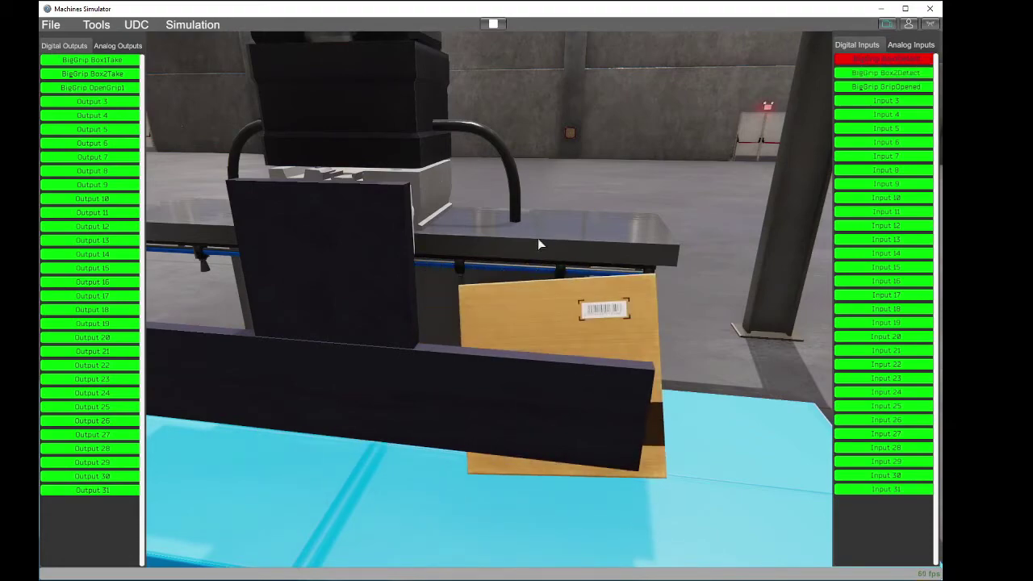
pyautogui.moveTo(637, 345); pyautogui.dragTo(575, 385, button='right')
pyautogui.press('s')
pyautogui.press('d')
pyautogui.press('w')
pyautogui.press('s')
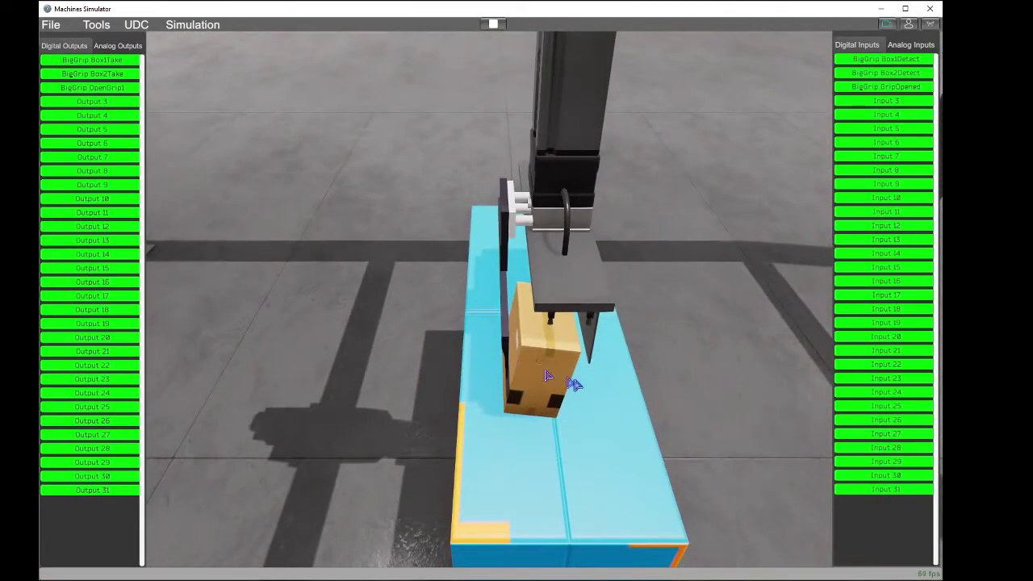
# Step: Switch on BigGrip Box1Take, lift the box to the suction cups so it is held, and switch Box1Take off to release it
pyautogui.click(120, 62)
pyautogui.moveTo(300, 190); pyautogui.dragTo(311, 218, button='right')
pyautogui.press('w')
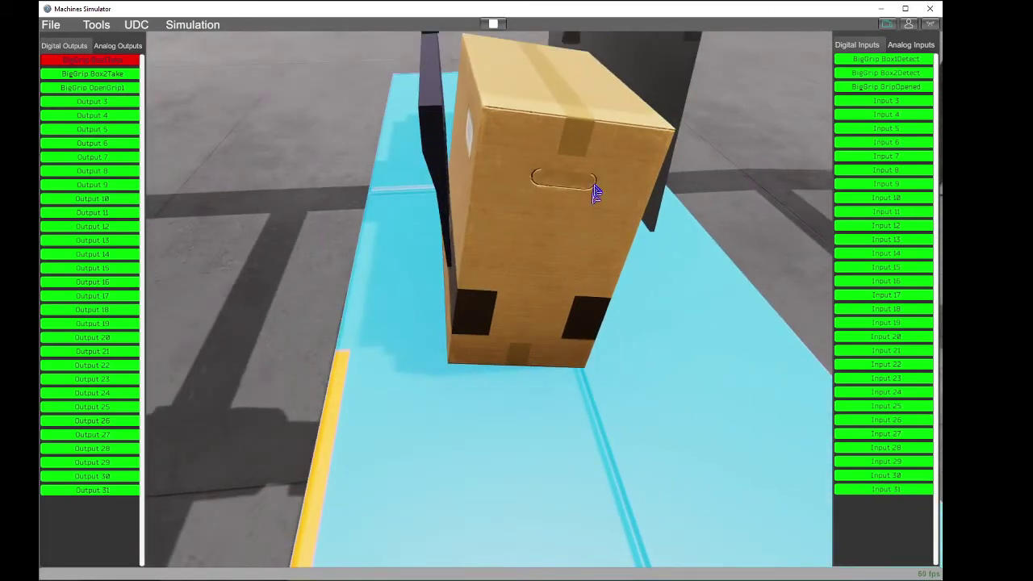
pyautogui.press('s')
pyautogui.moveTo(599, 242); pyautogui.dragTo(461, 295, button='right')
pyautogui.press('a')
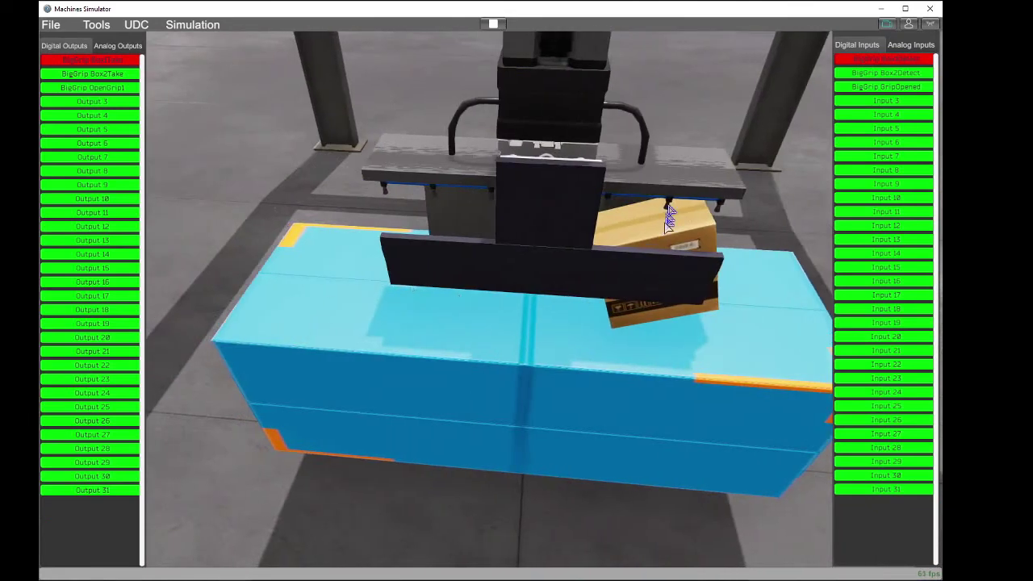
pyautogui.click(76, 60)
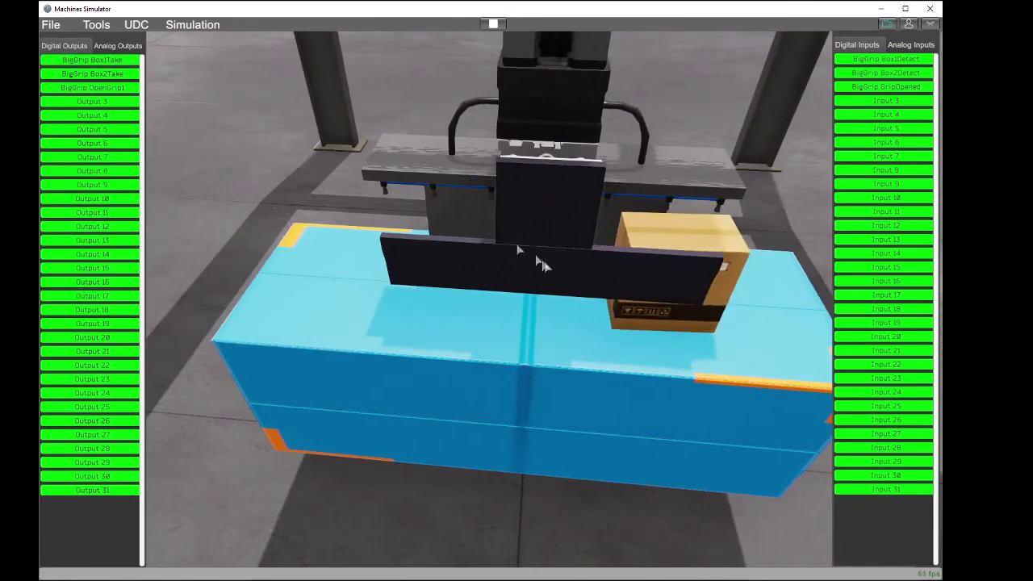
# Step: Move the box under the gripper's other half and test gripping and releasing it by switching BigGrip Box2Take on and off
pyautogui.moveTo(707, 268); pyautogui.dragTo(456, 208)
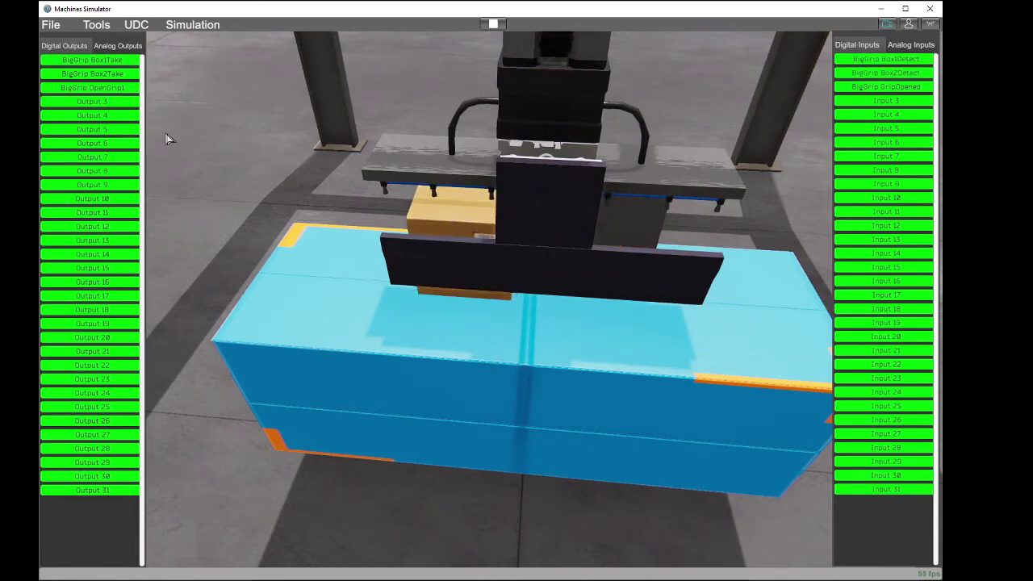
pyautogui.click(94, 75)
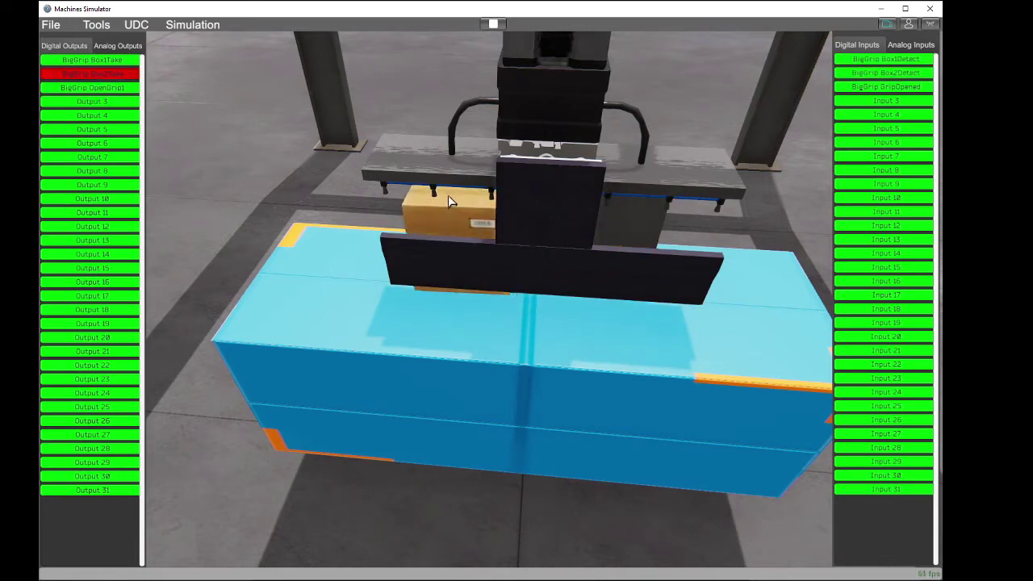
pyautogui.moveTo(456, 213); pyautogui.dragTo(614, 206, button='right')
pyautogui.press('a')
pyautogui.press('a')
pyautogui.moveTo(419, 307); pyautogui.dragTo(491, 302, button='right')
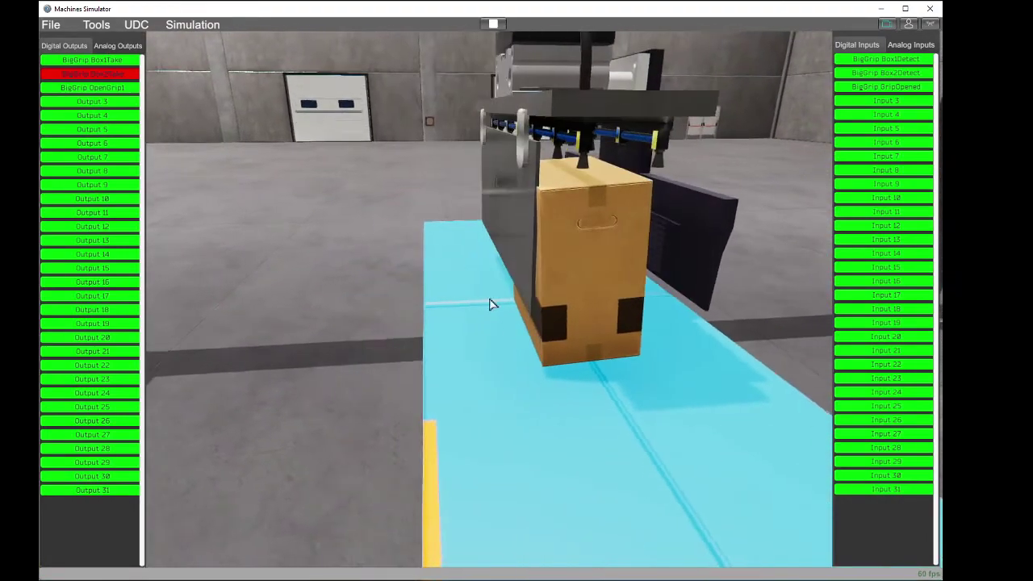
pyautogui.click(131, 78)
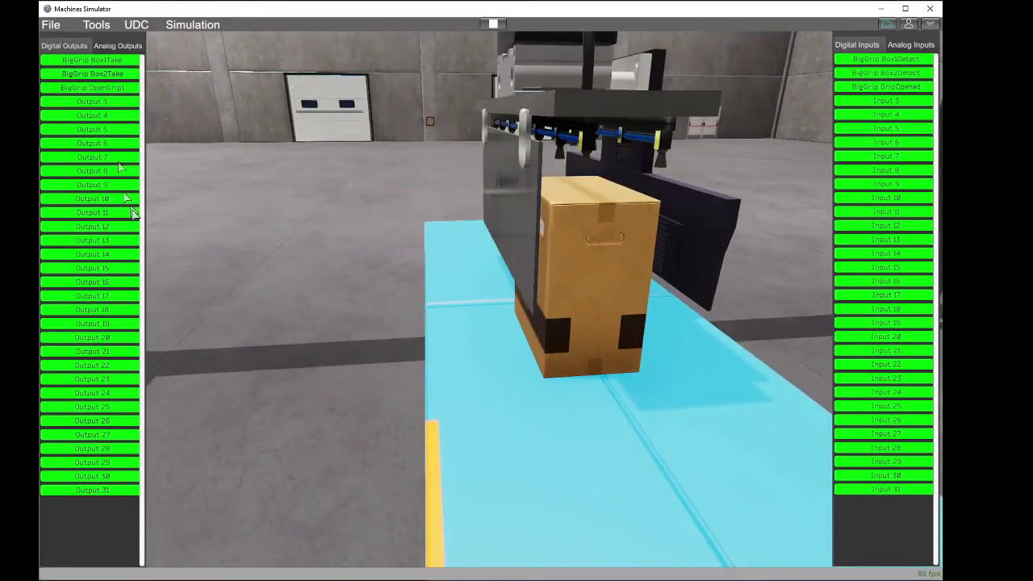
# Step: Stop the simulation and delete the test objects StaticElement2 and WorkPart1
pyautogui.press('d')
pyautogui.moveTo(420, 307); pyautogui.dragTo(282, 339, button='right')
pyautogui.press('d')
pyautogui.press('s')
pyautogui.click(492, 22)
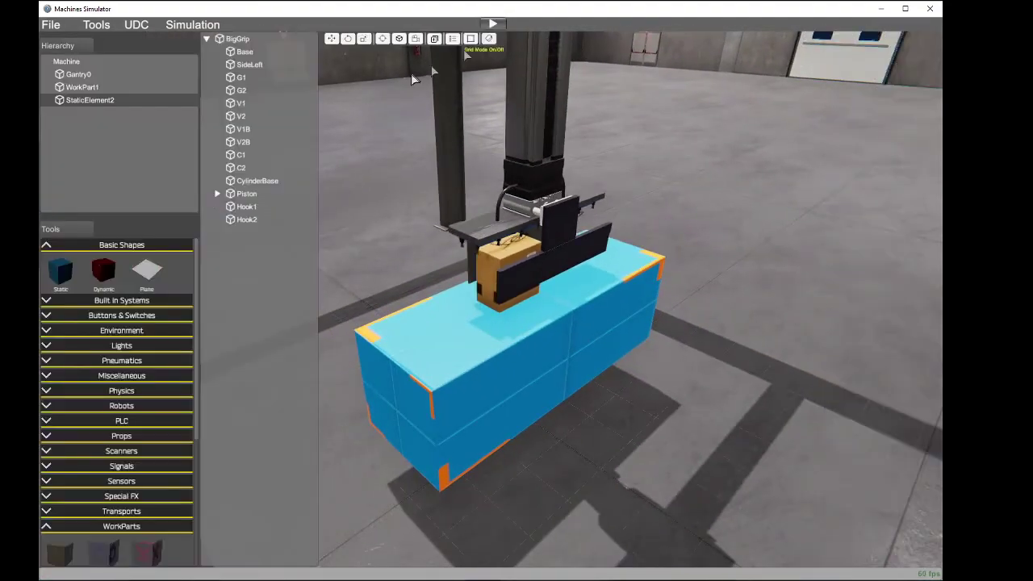
pyautogui.click(126, 100)
pyautogui.press('Delete')
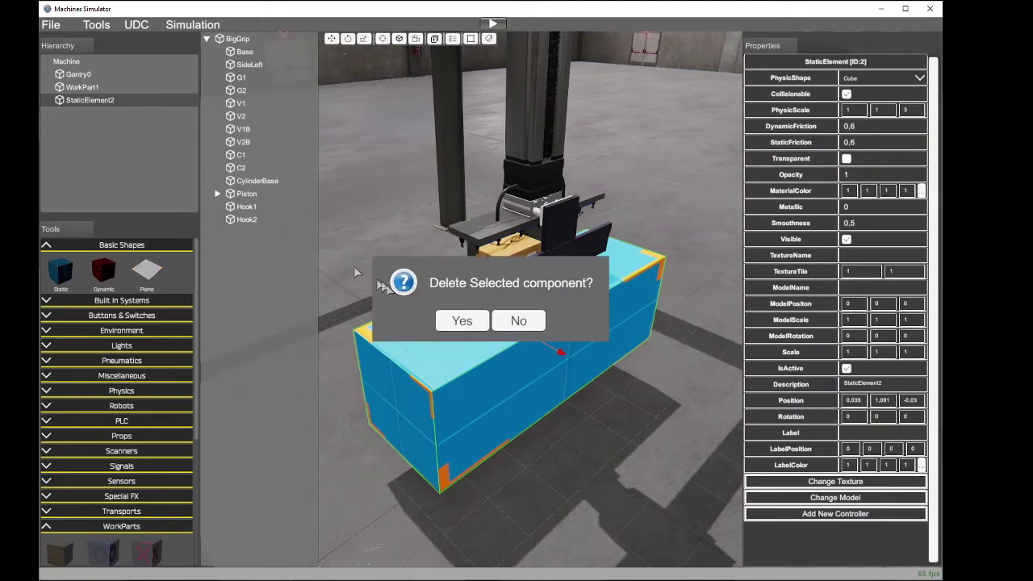
pyautogui.click(461, 321)
pyautogui.click(74, 88)
pyautogui.press('Delete')
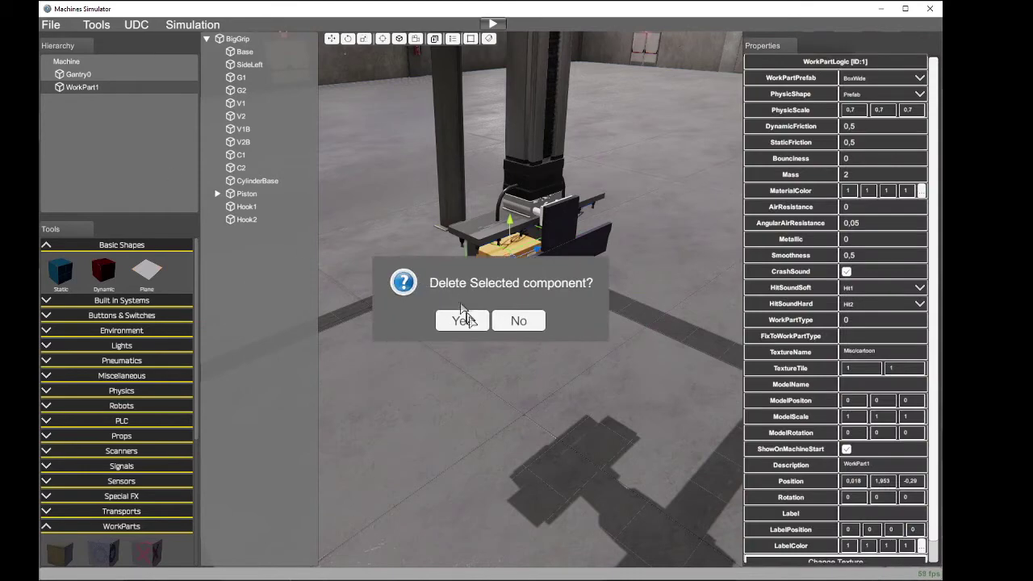
pyautogui.click(460, 321)
# Step: Save the user-defined component as BigGrip.udc, overwriting the existing file
pyautogui.click(136, 25)
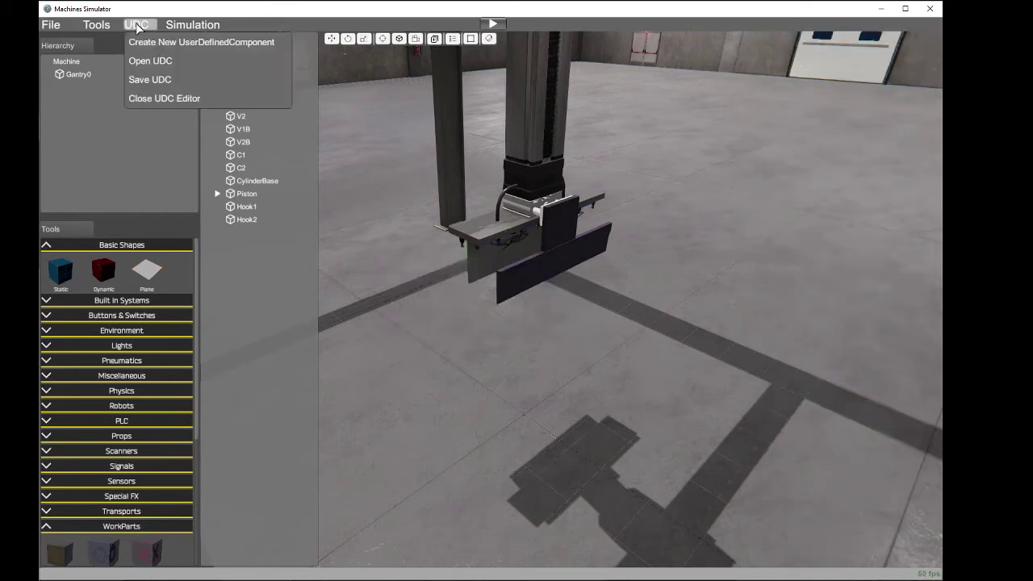
pyautogui.click(154, 80)
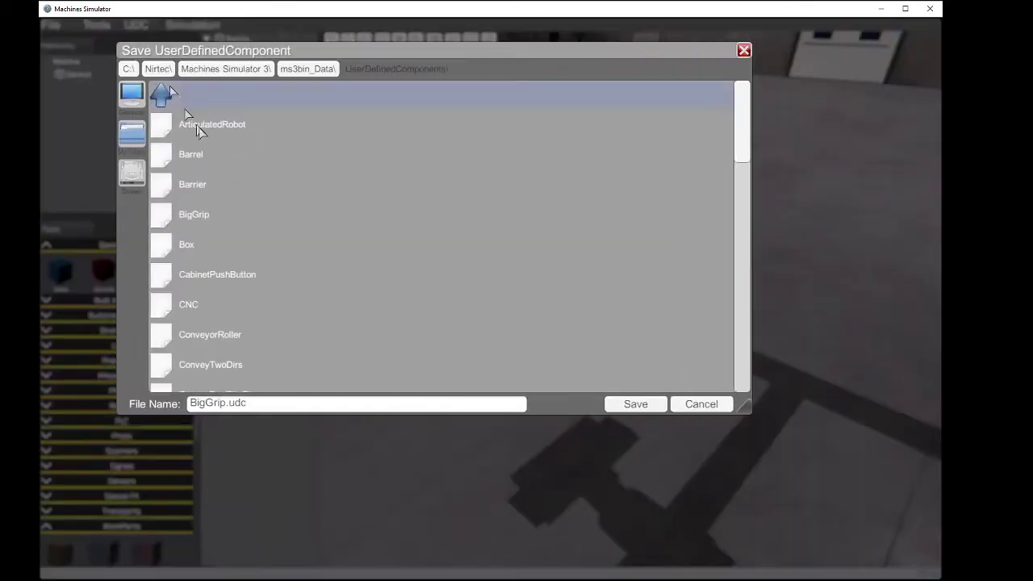
pyautogui.click(624, 404)
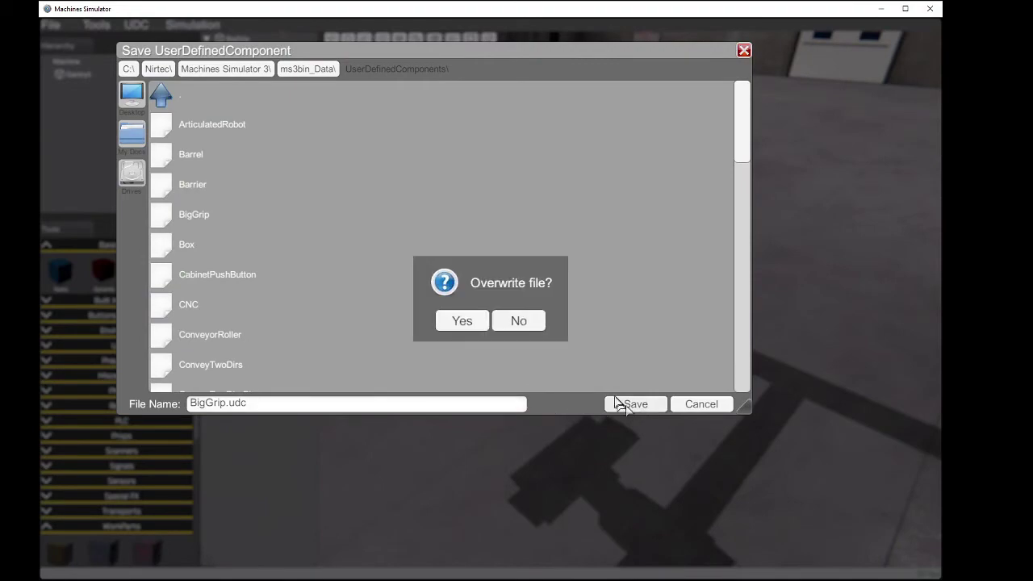
pyautogui.click(466, 320)
# Step: Close the user-defined component editor and delete Gantry0 from the machine
pyautogui.moveTo(482, 318); pyautogui.dragTo(775, 237, button='right')
pyautogui.click(139, 25)
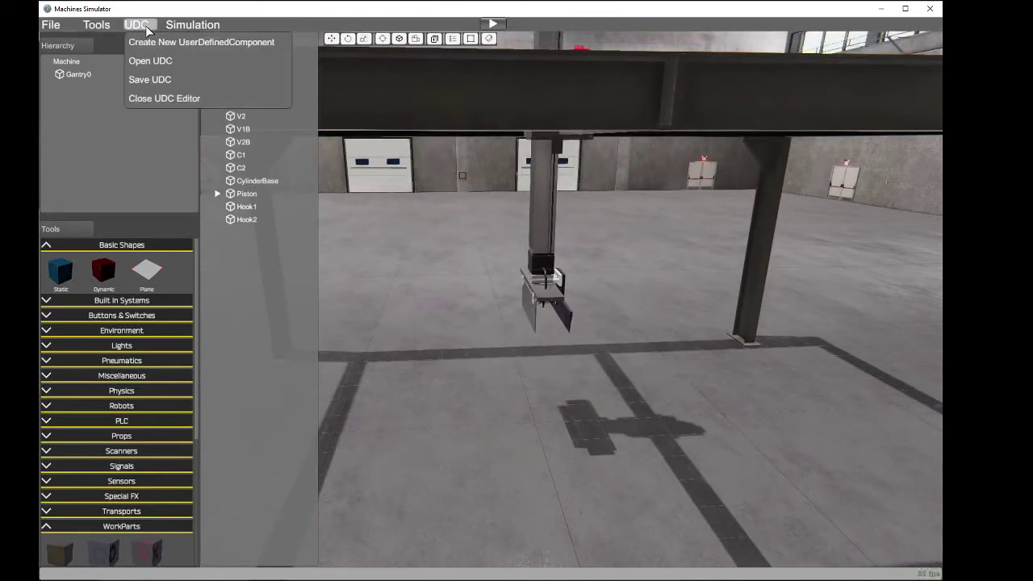
pyautogui.click(170, 100)
pyautogui.click(463, 321)
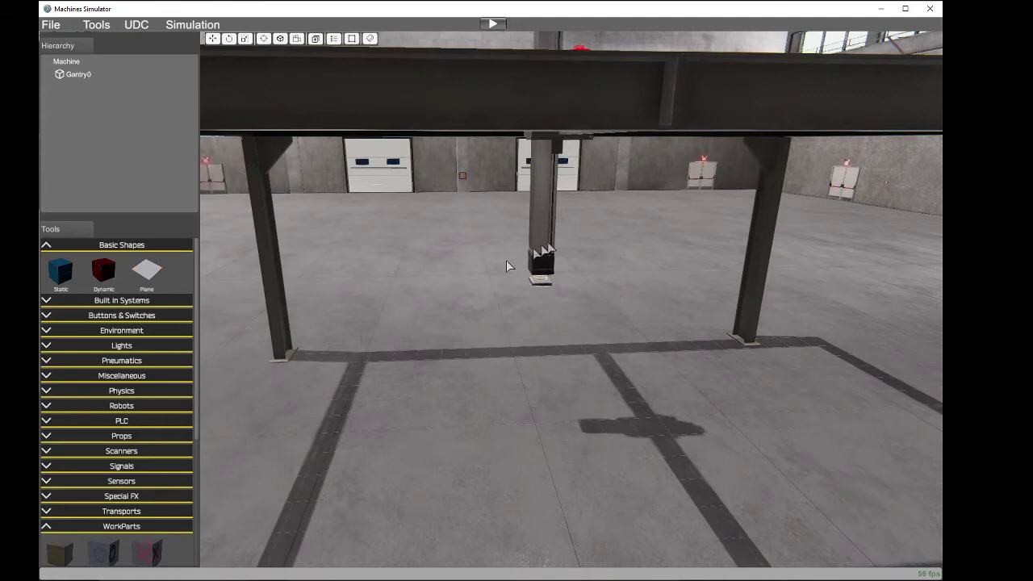
pyautogui.click(78, 75)
pyautogui.press('Delete')
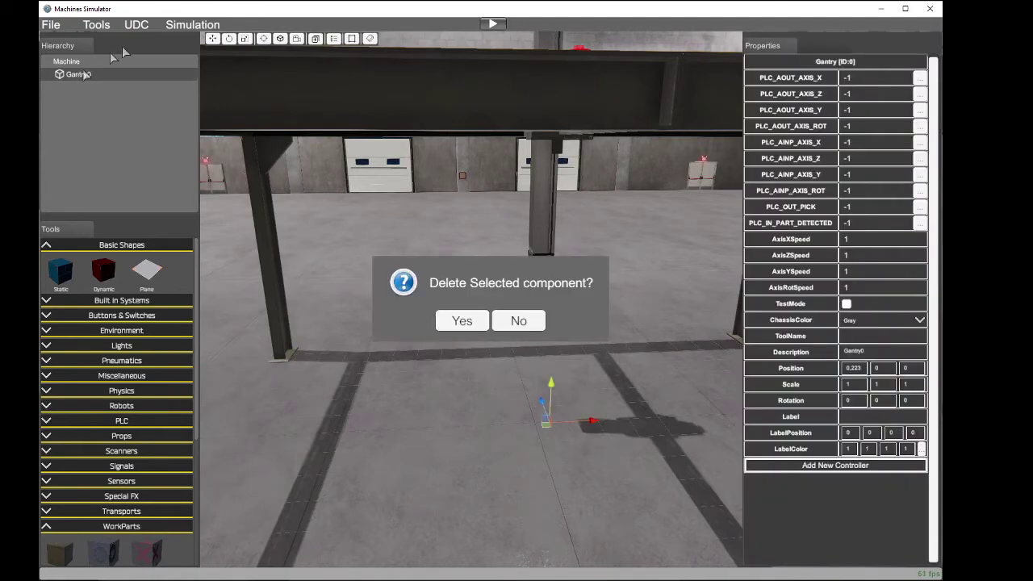
pyautogui.click(461, 321)
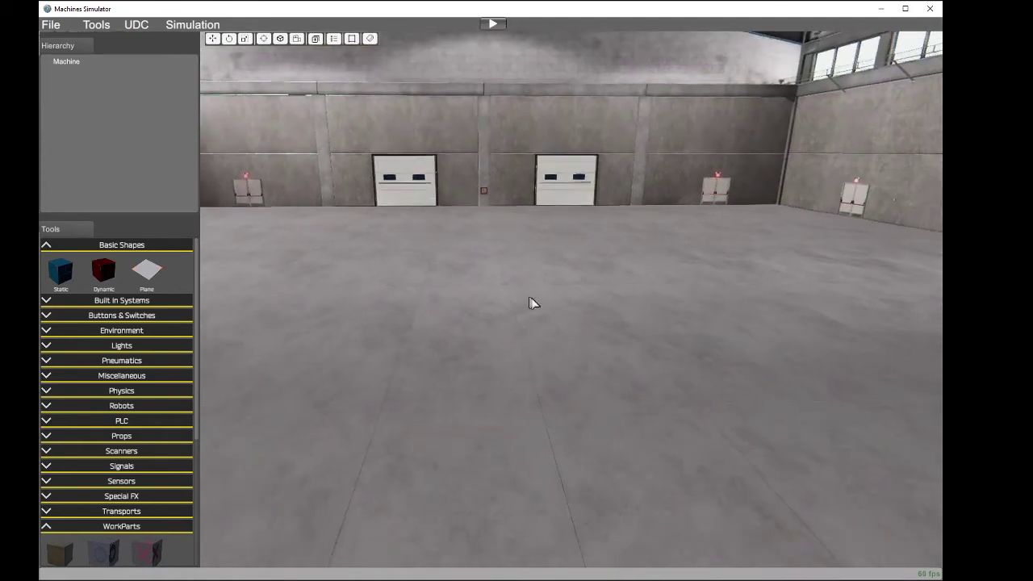
# Step: Look up BigGrip in the Robots group of the user-defined components
pyautogui.click(46, 245)
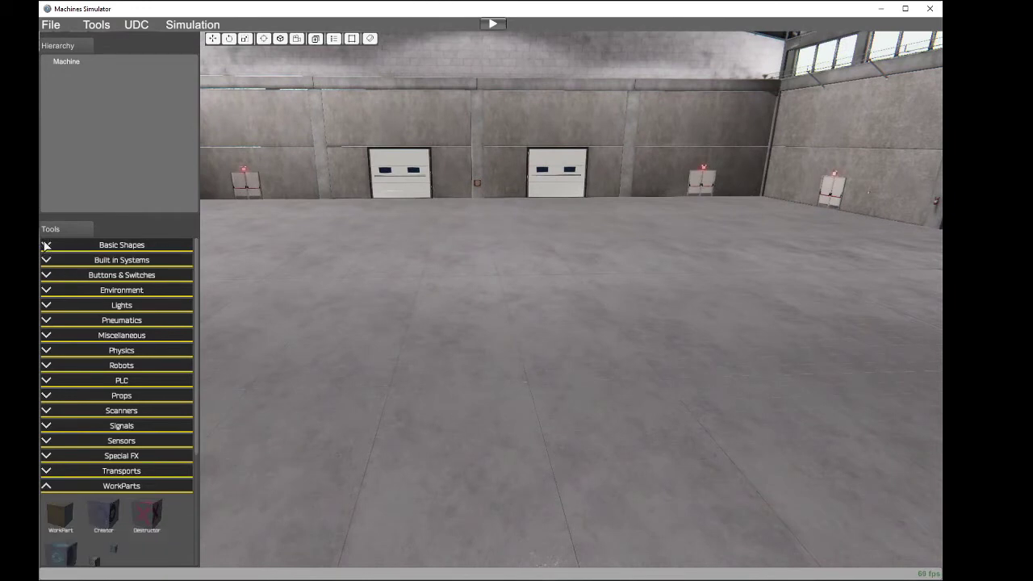
pyautogui.click(46, 485)
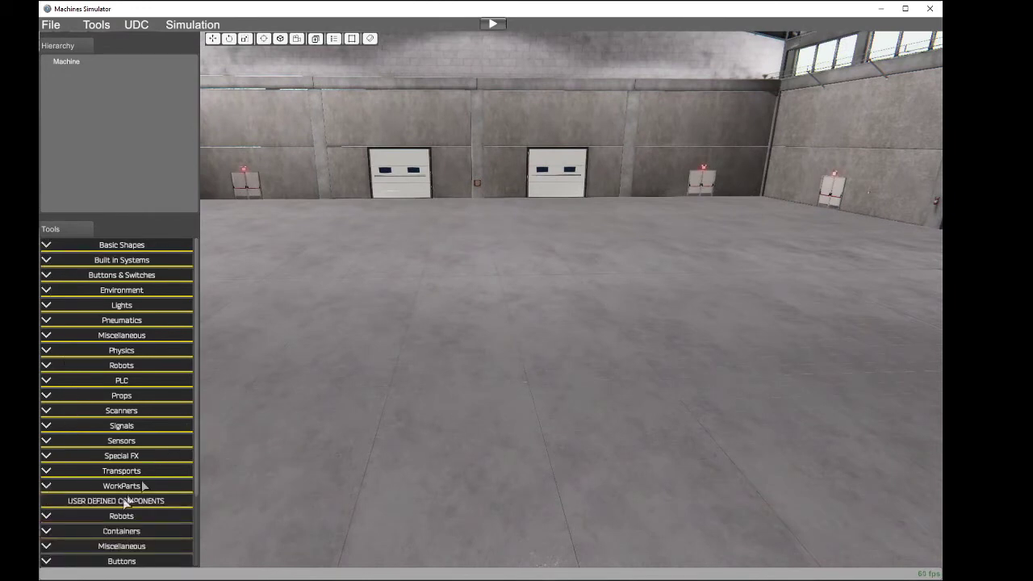
pyautogui.scroll(-3, 196, 441)
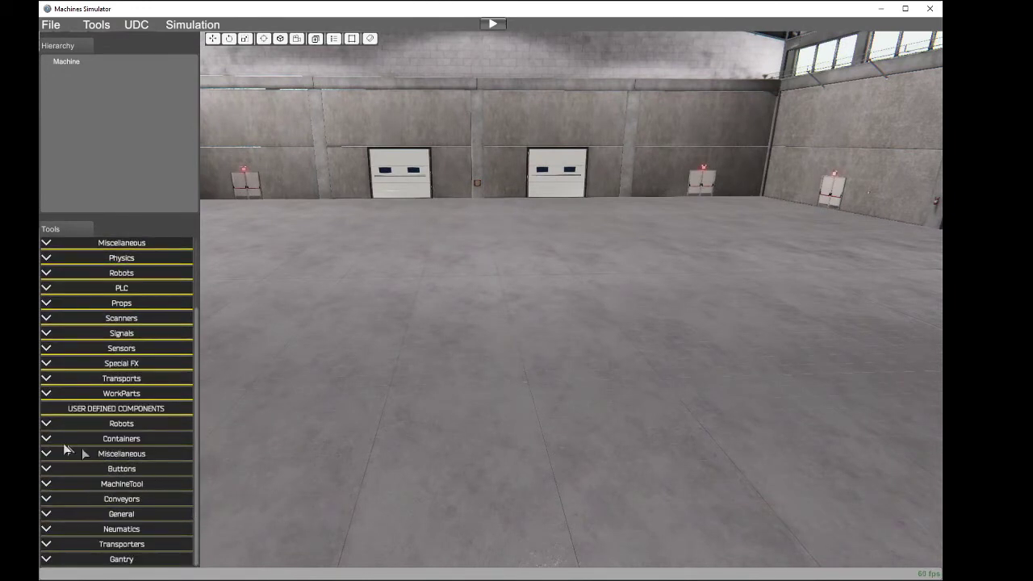
pyautogui.click(80, 426)
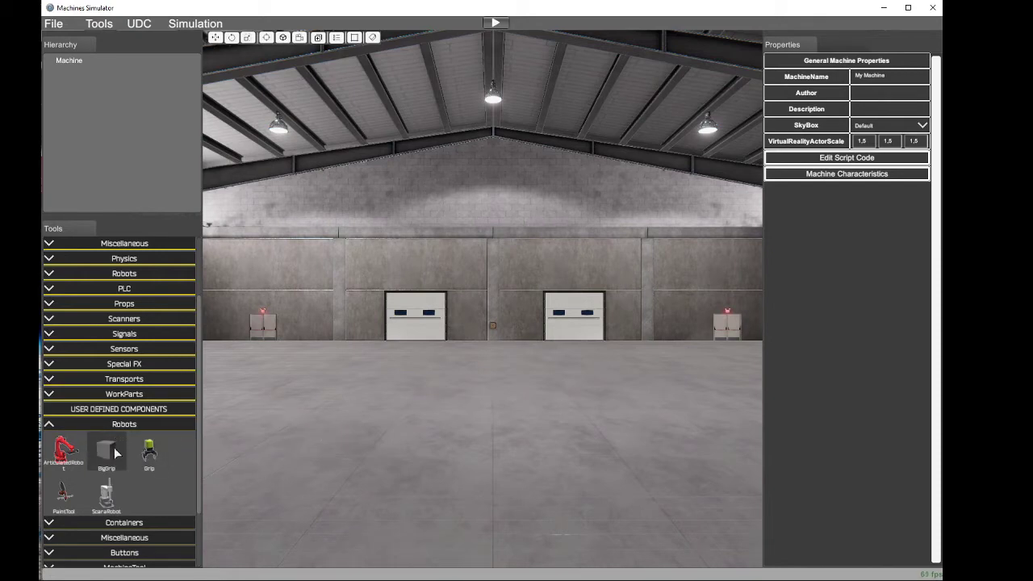
# Step: Exit to the home screen and start the Factory 1 Editor again
pyautogui.click(432, 287)
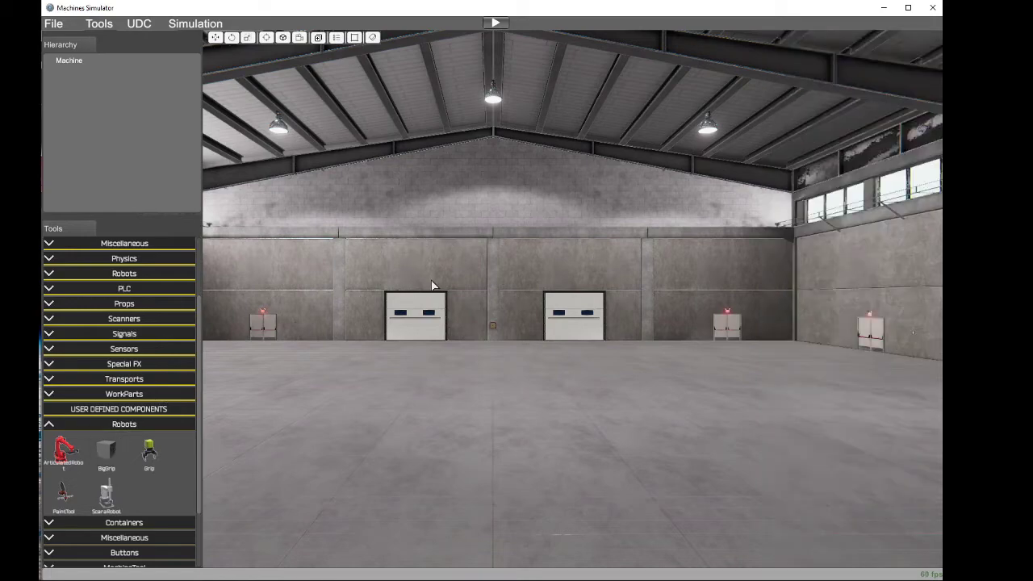
pyautogui.press('Escape')
pyautogui.click(471, 322)
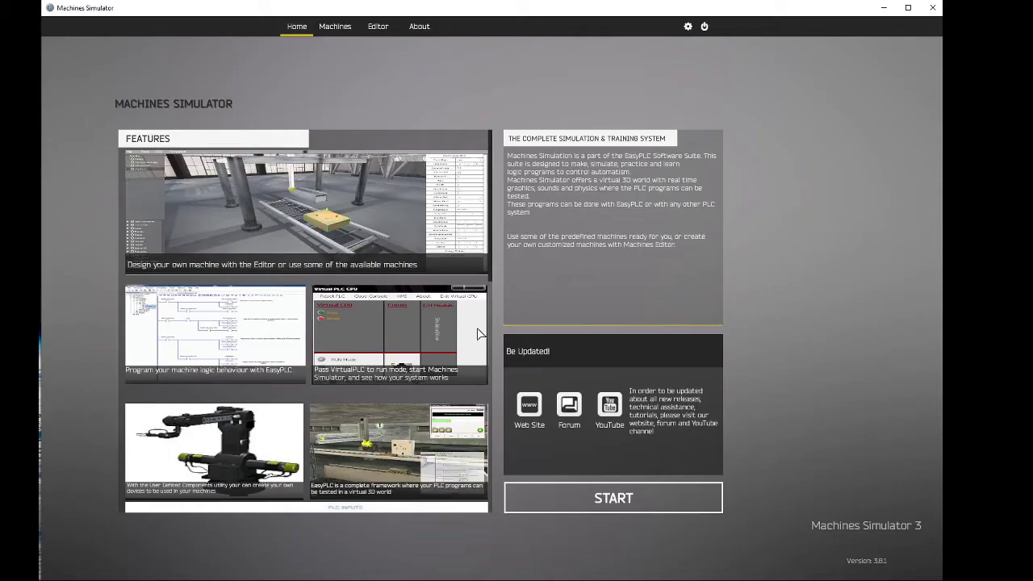
pyautogui.click(378, 26)
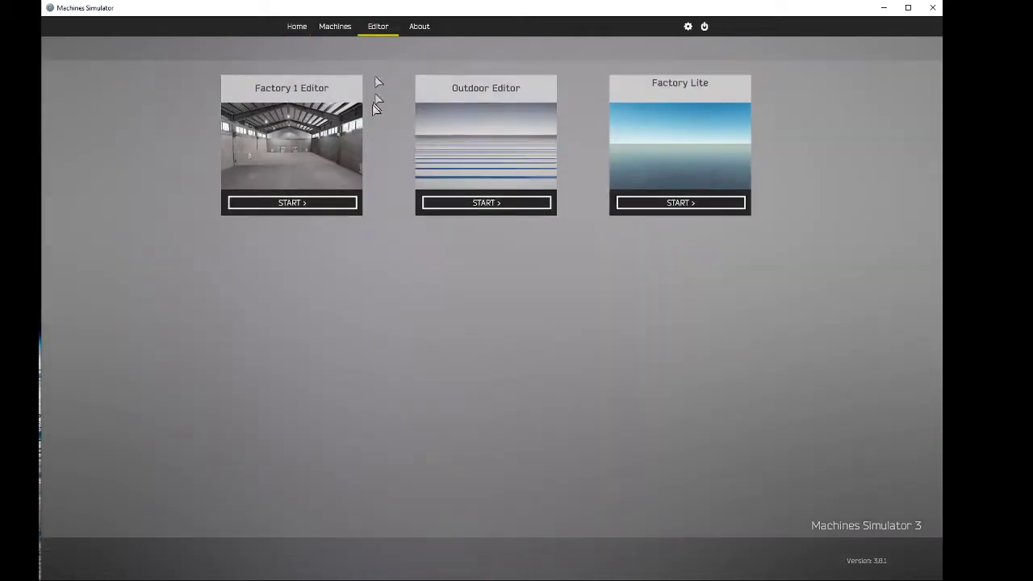
pyautogui.click(319, 202)
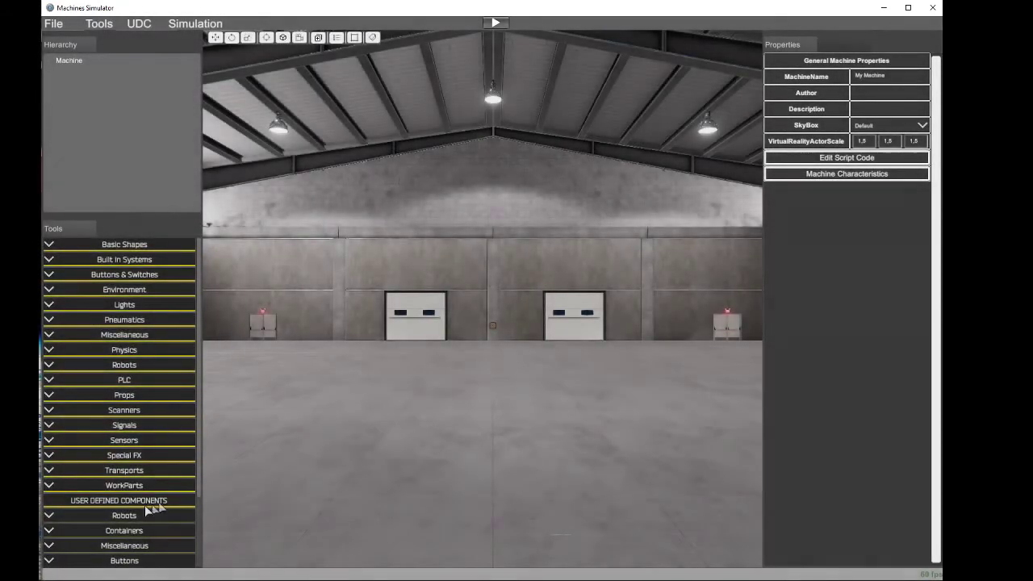
# Step: Place the user-defined BigGrip component on the factory floor at about X 0.55, Z 1.16
pyautogui.click(50, 519)
pyautogui.scroll(-2, 107, 528)
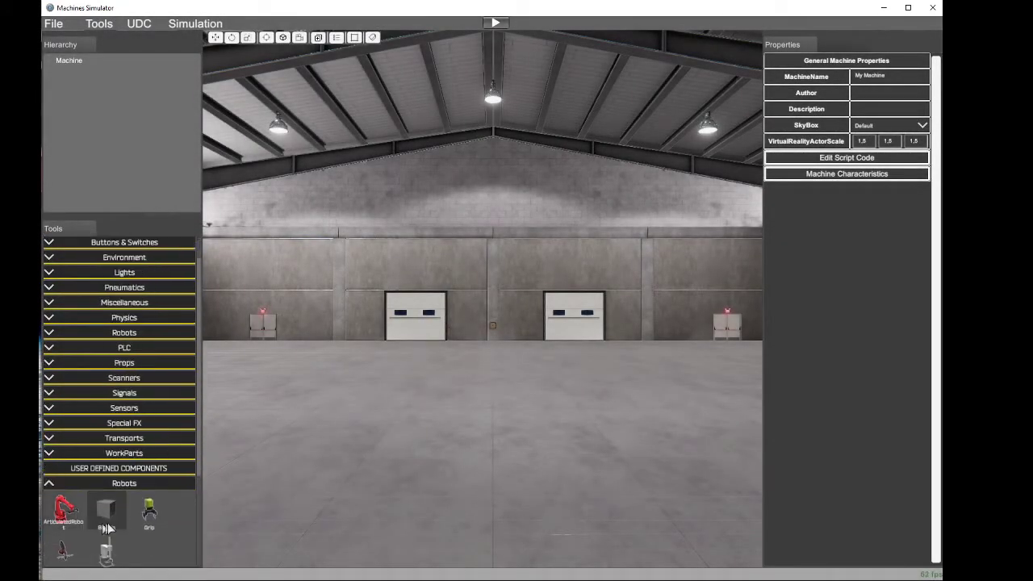
pyautogui.moveTo(107, 513); pyautogui.dragTo(527, 529)
pyautogui.moveTo(578, 414); pyautogui.dragTo(464, 475, button='right')
pyautogui.press('w')
pyautogui.press('d')
pyautogui.press('s')
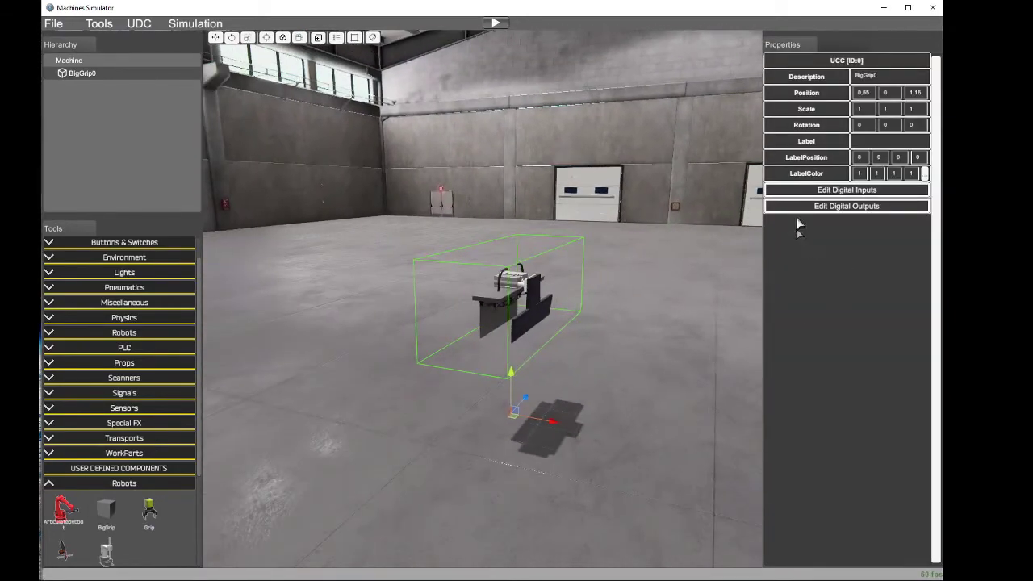
# Step: Examine the digital inputs and digital outputs of BigGrip0
pyautogui.click(831, 193)
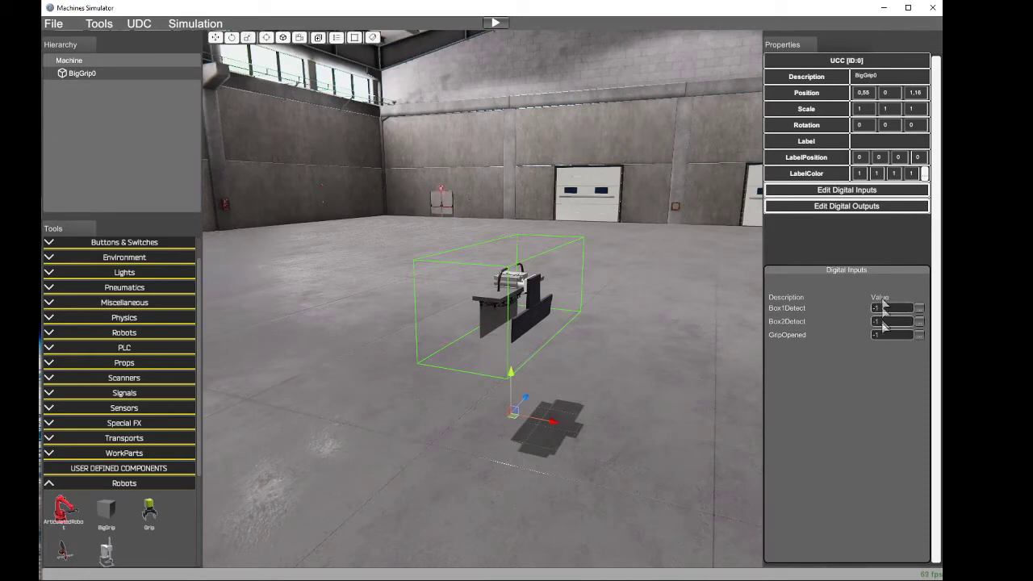
pyautogui.click(870, 206)
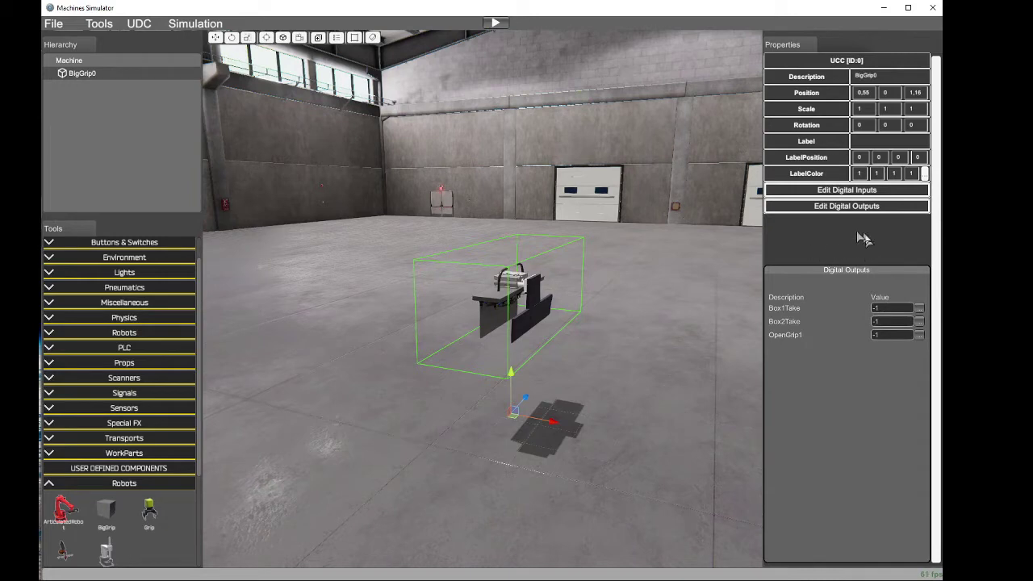
# Step: Recheck the lists of digital input signals and digital output signals of the placed BigGrip0
pyautogui.click(872, 194)
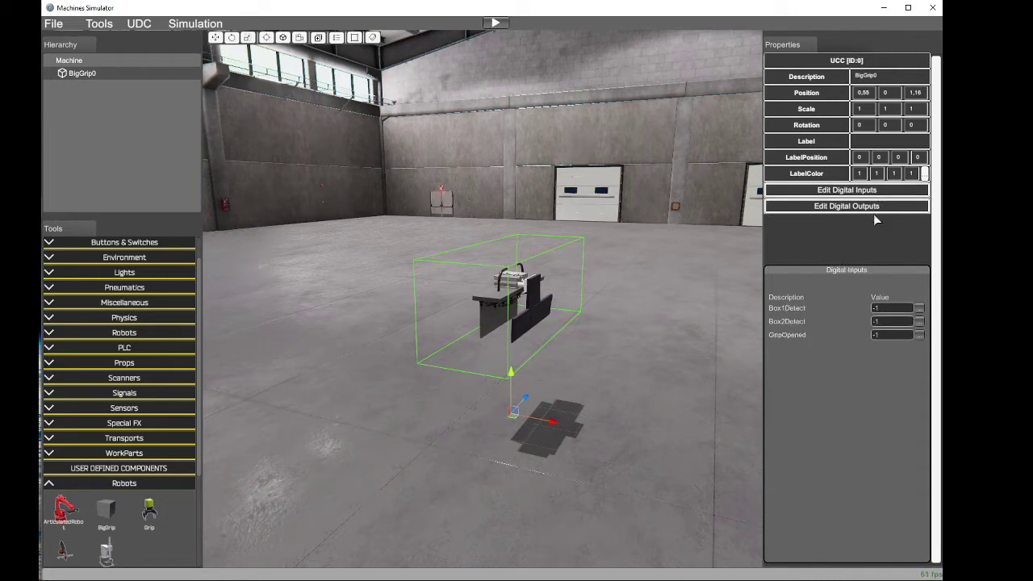
pyautogui.click(876, 207)
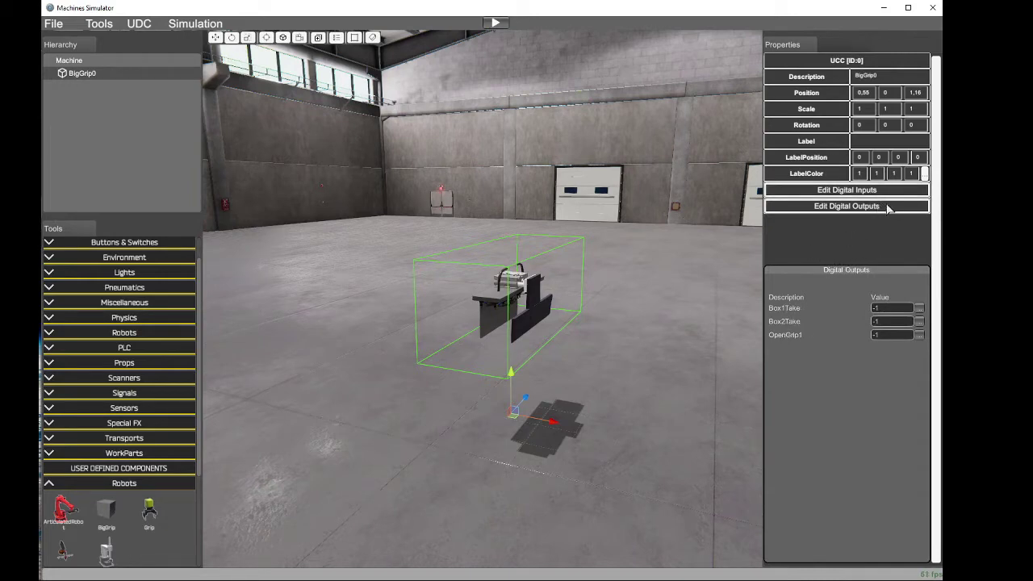
# Step: Deselect BigGrip0 and run the simulation so the gripper stands clear for a thumbnail picture
pyautogui.moveTo(685, 260); pyautogui.dragTo(529, 318, button='right')
pyautogui.click(684, 279)
pyautogui.press('w')
pyautogui.press('d')
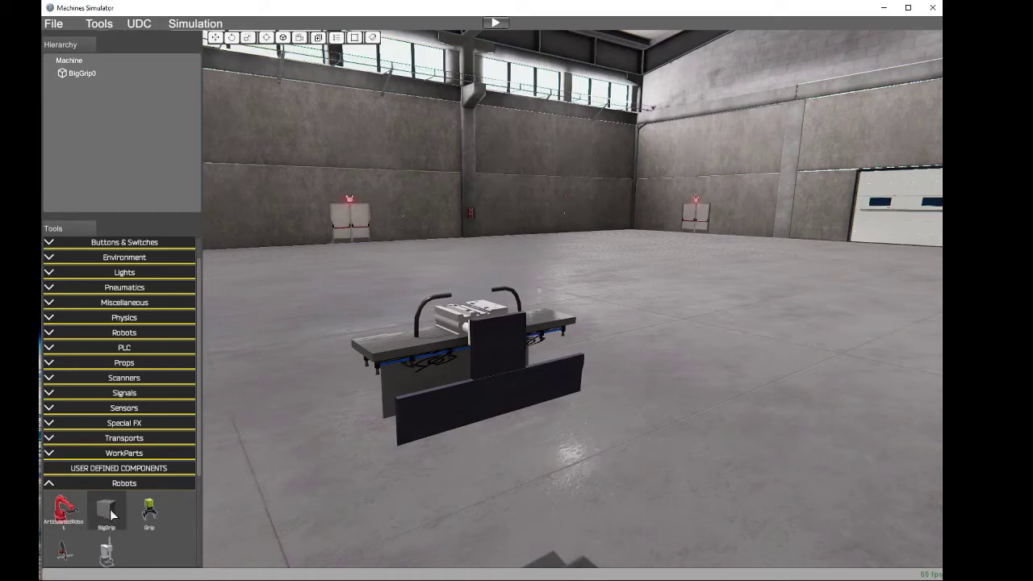
pyautogui.moveTo(458, 452); pyautogui.dragTo(598, 239, button='right')
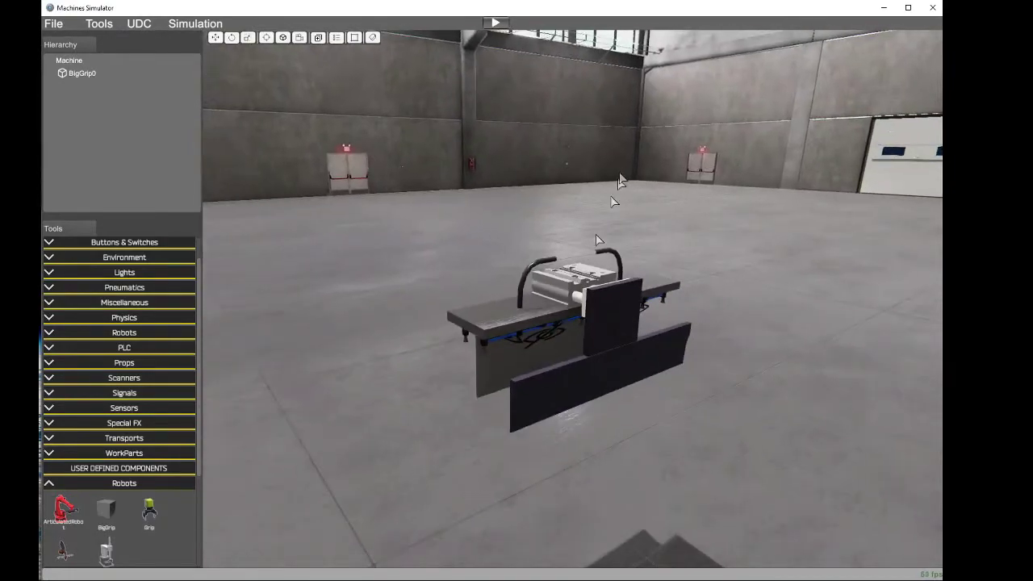
pyautogui.click(496, 23)
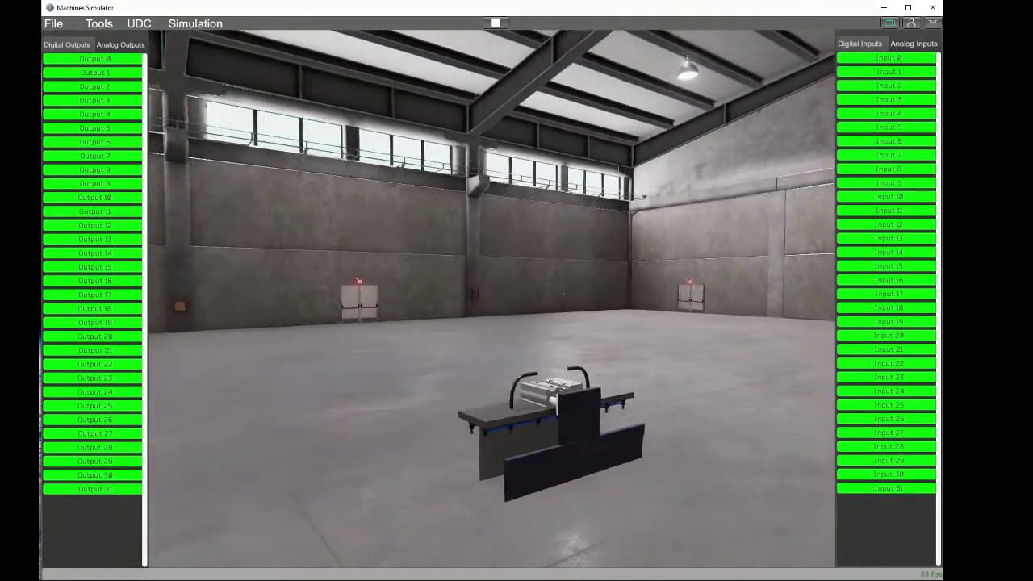
pyautogui.moveTo(496, 162); pyautogui.dragTo(542, 246, button='right')
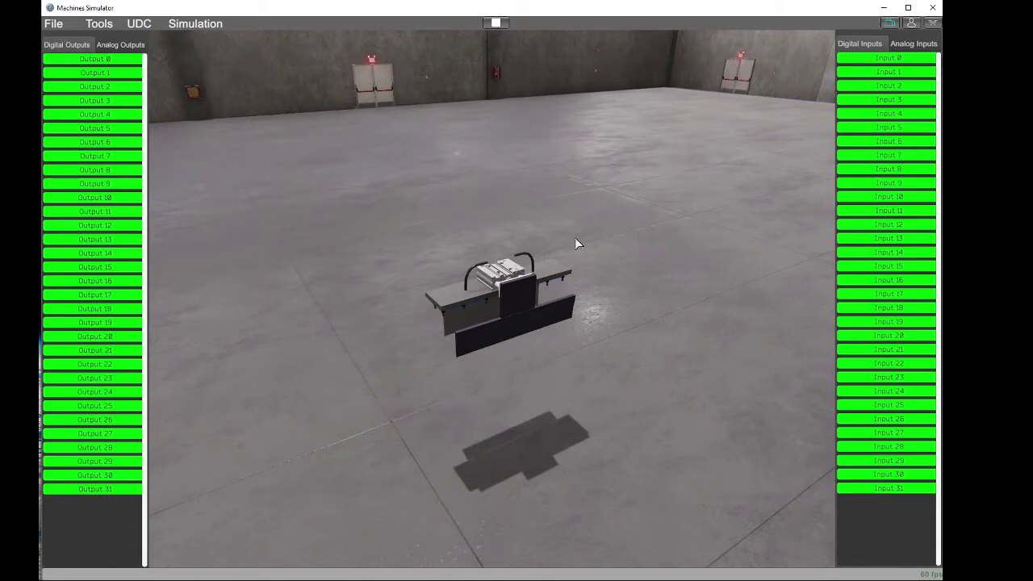
# Step: Capture a rectangular screen snip around the gripper above the factory floor
pyautogui.press('super+shift+s')
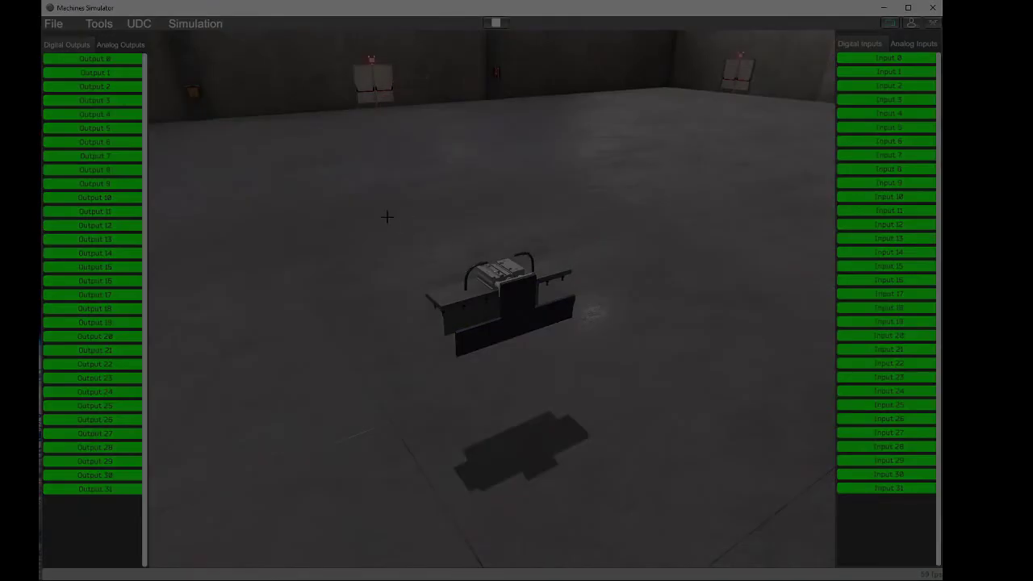
pyautogui.moveTo(388, 216); pyautogui.dragTo(614, 383)
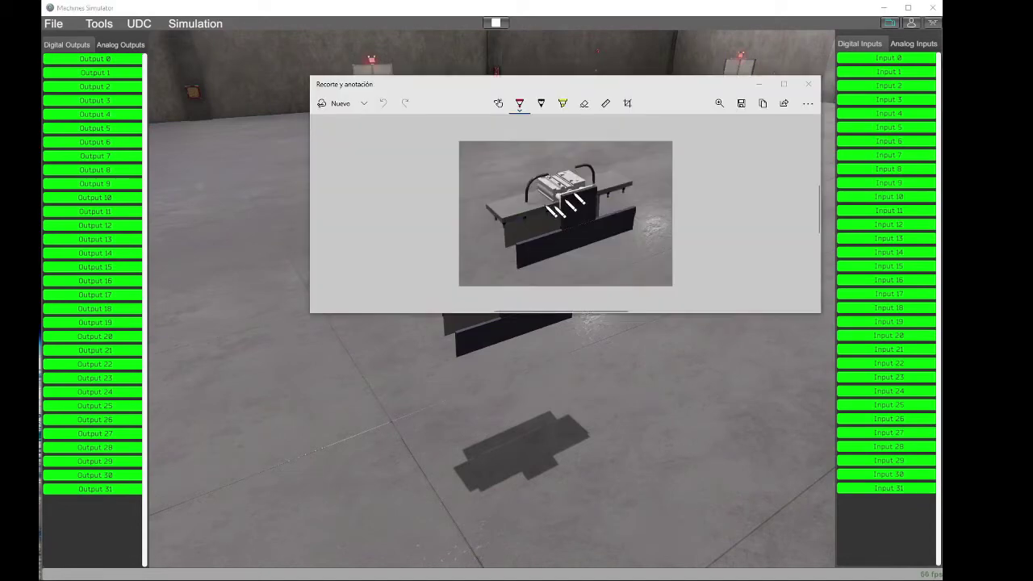
pyautogui.moveTo(604, 86); pyautogui.dragTo(561, 81)
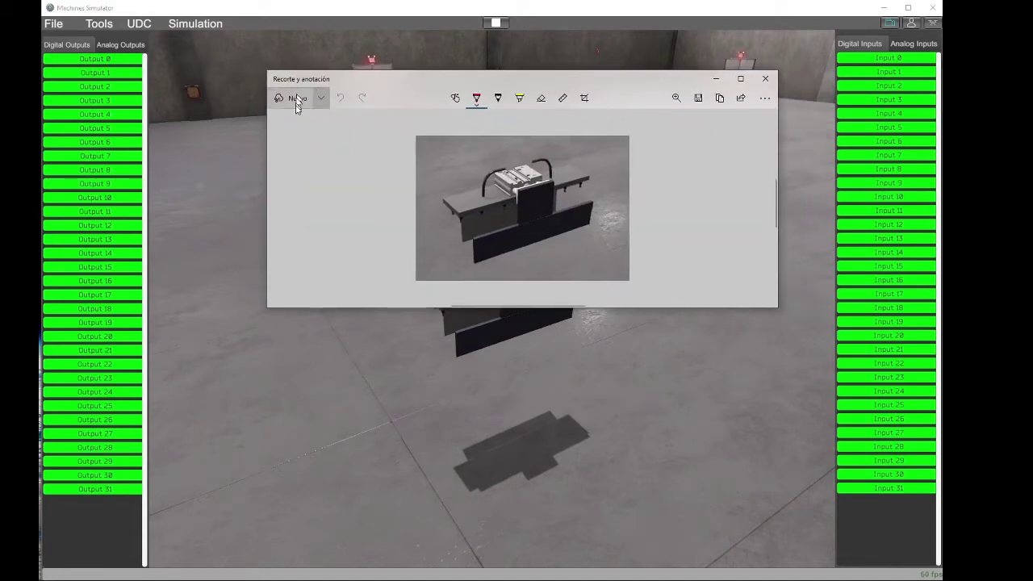
# Step: Start saving the snip as a PNG and browse to the Machines Simulator 3\ms3bin_Data\UserDefinedComponents folder
pyautogui.click(698, 98)
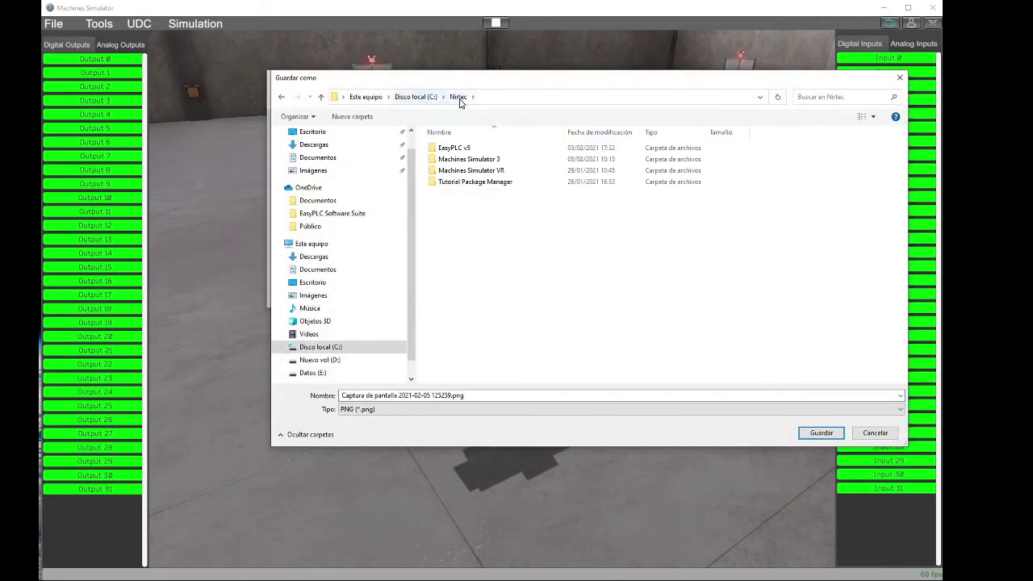
pyautogui.doubleClick(470, 159)
pyautogui.doubleClick(456, 161)
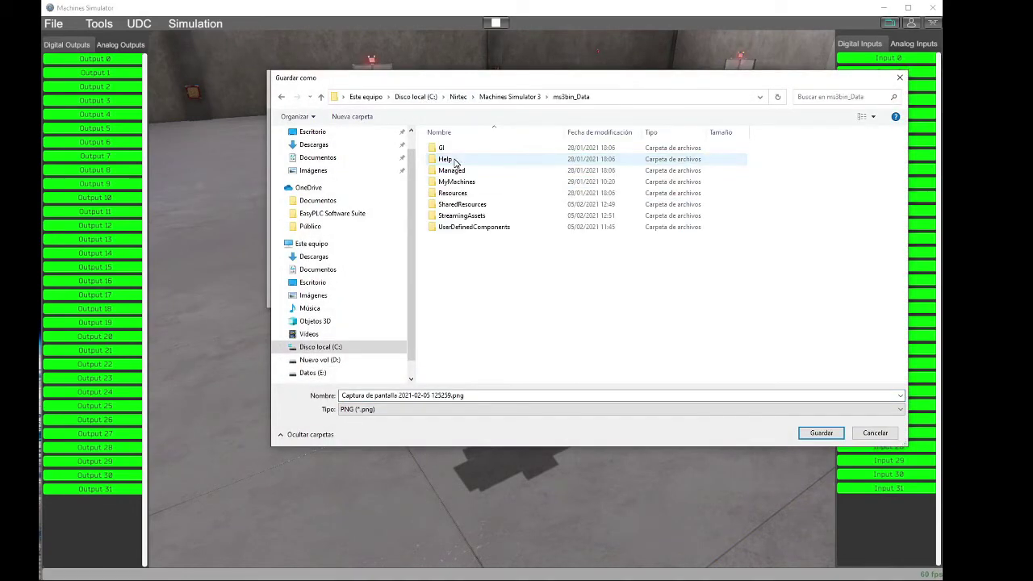
pyautogui.doubleClick(472, 229)
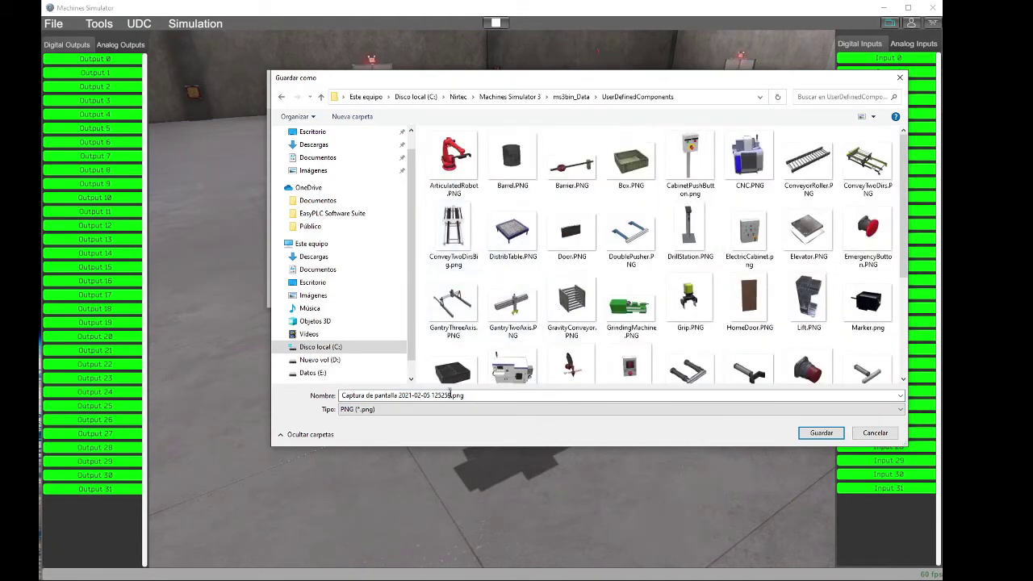
# Step: Clear the suggested file name of the snip, including its .png extension
pyautogui.click(452, 395)
pyautogui.moveTo(452, 395); pyautogui.dragTo(321, 391)
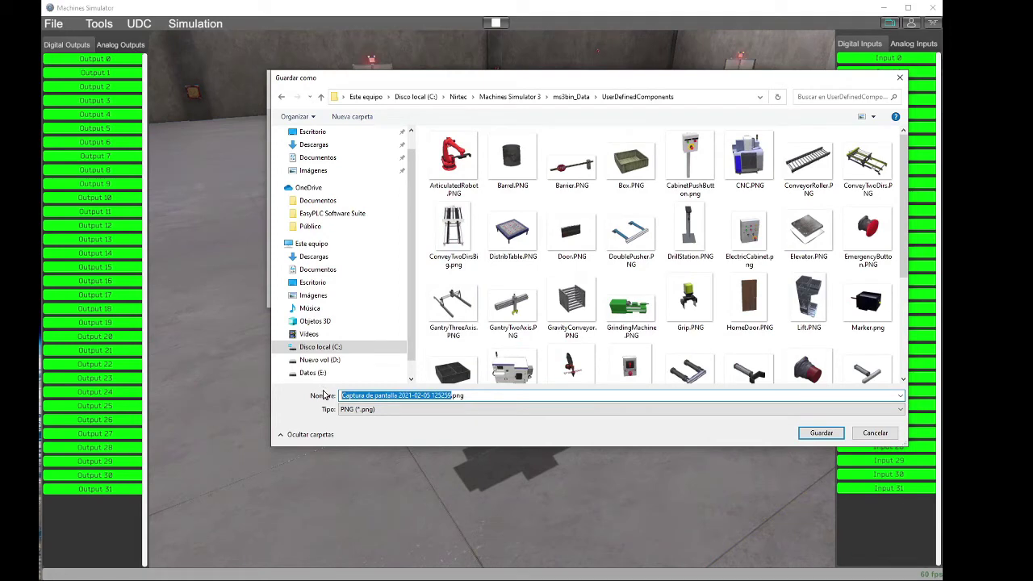
pyautogui.press('BackSpace')
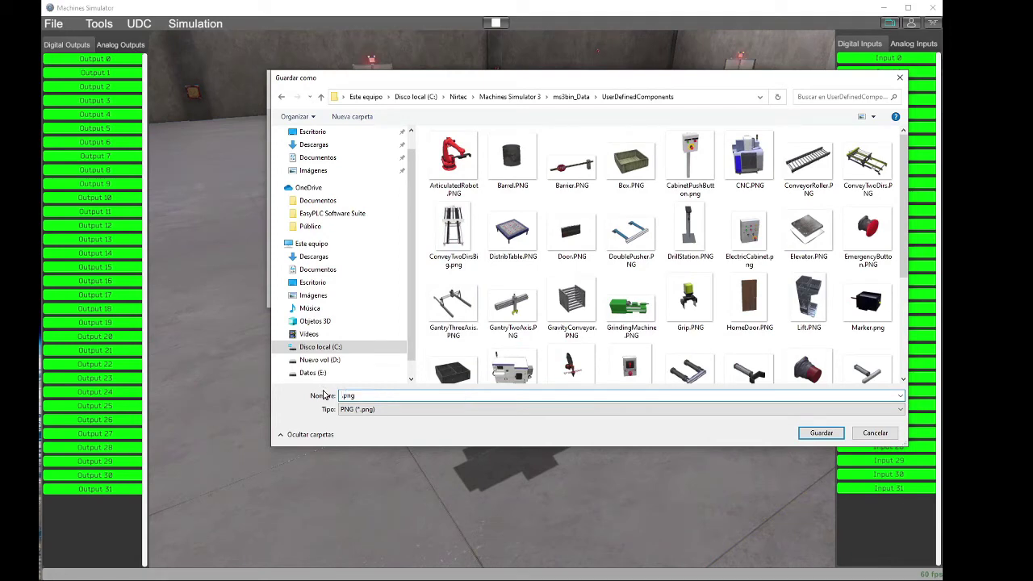
pyautogui.press('Delete')
pyautogui.press('Delete')
pyautogui.press('Delete')
pyautogui.press('Delete')
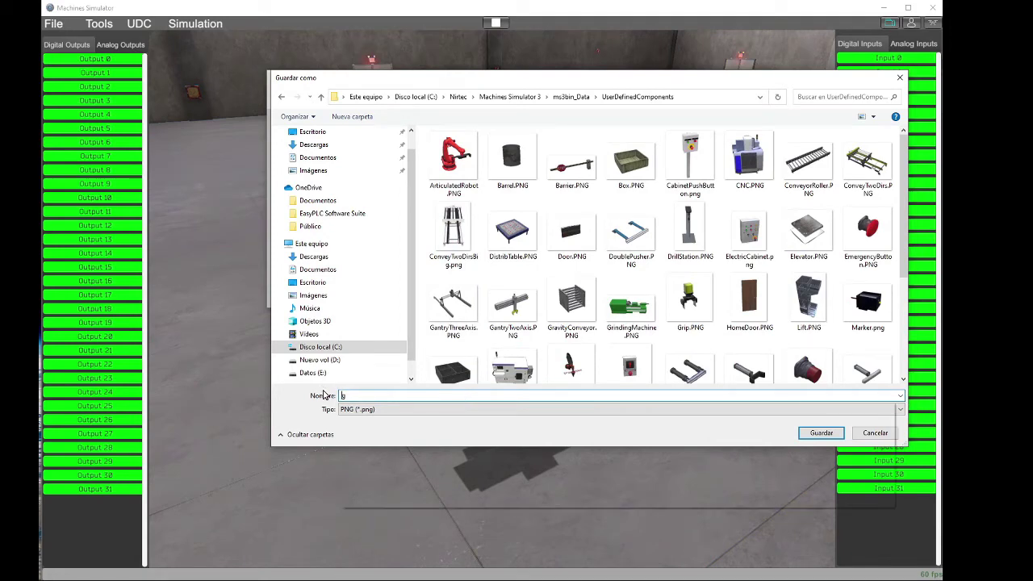
# Step: Save the gripper snapshot as a PNG named BigGrip in the UserDefinedComponents folder and close the snapshot editor
pyautogui.write('BigGrip')
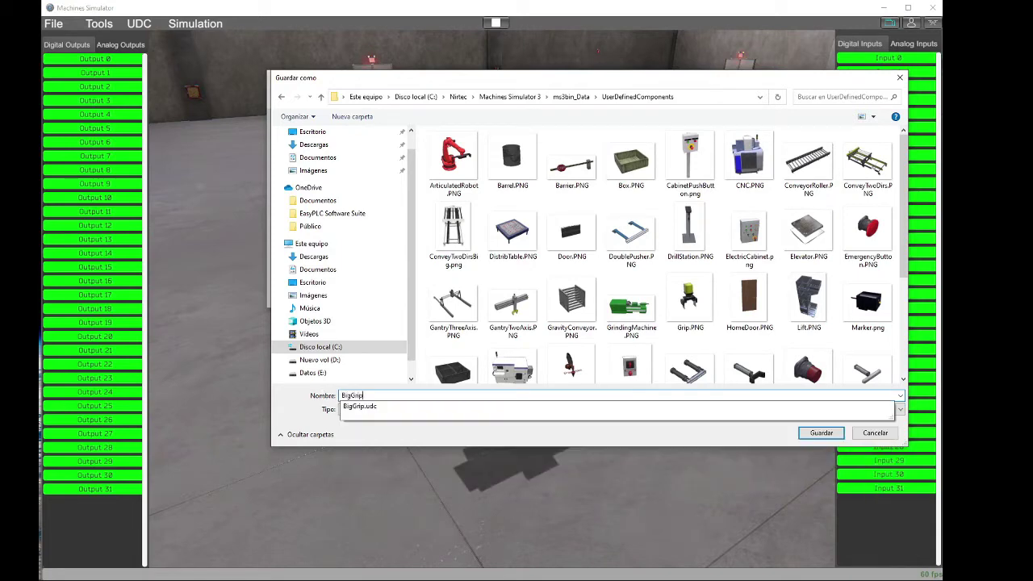
pyautogui.click(821, 433)
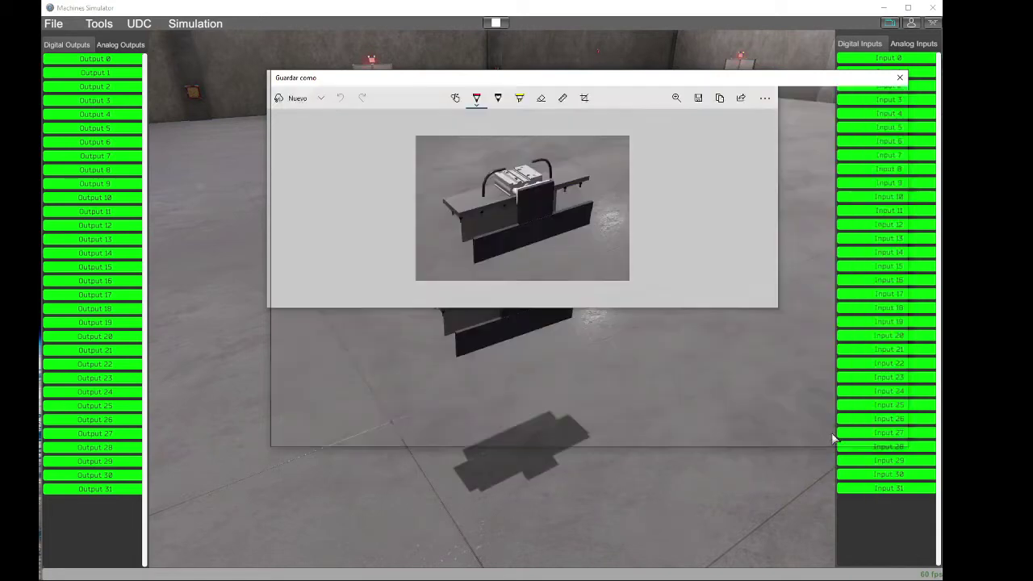
pyautogui.click(765, 79)
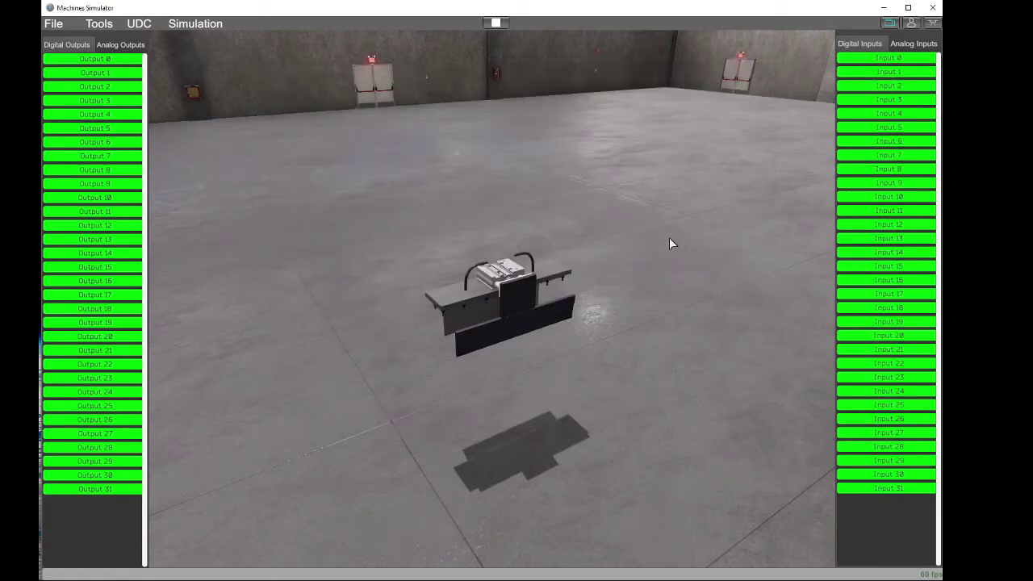
# Step: Stop the simulation, leave the current machine and start a new one in the Factory 1 Editor
pyautogui.click(495, 23)
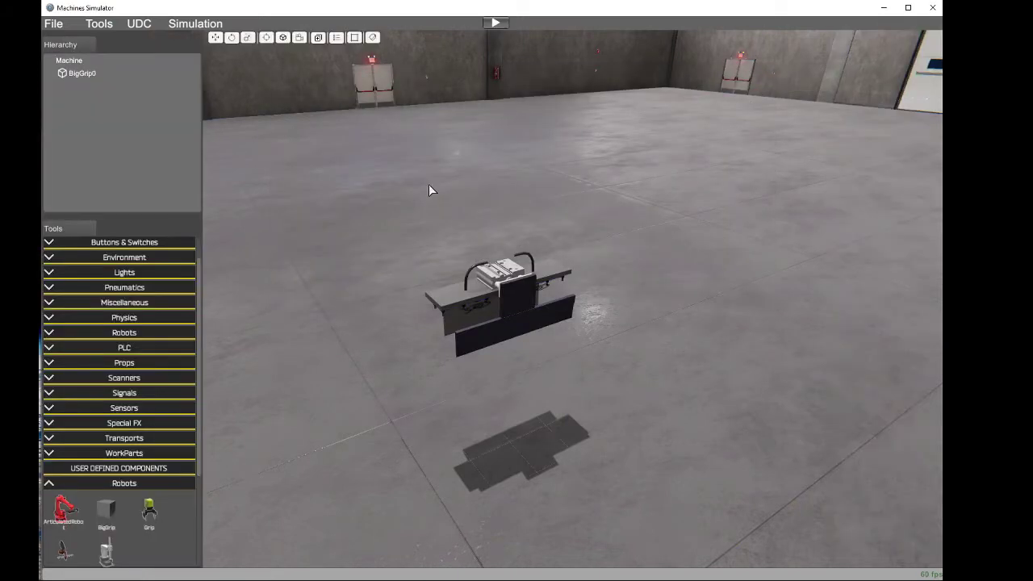
pyautogui.press('Escape')
pyautogui.click(483, 323)
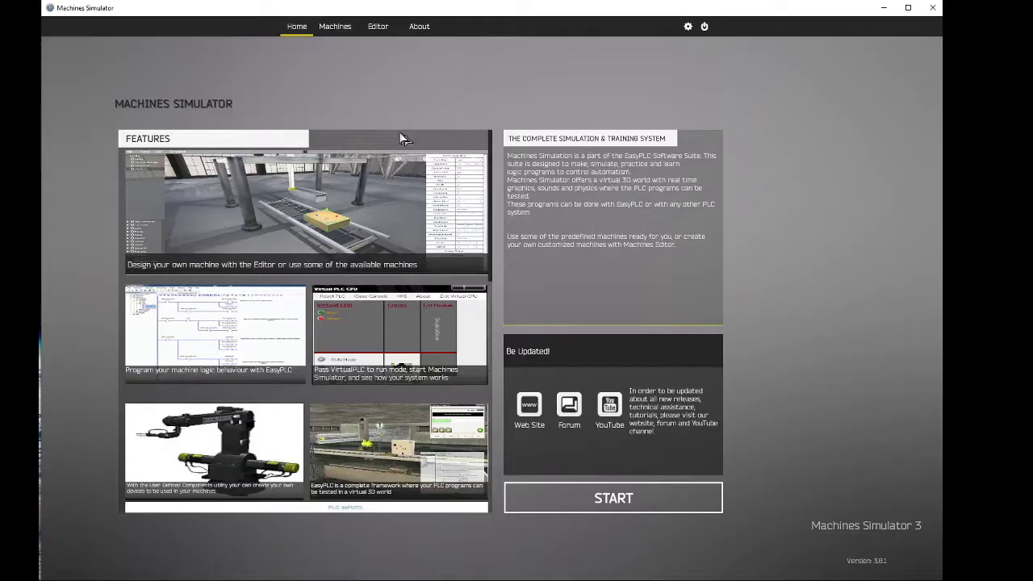
pyautogui.click(379, 28)
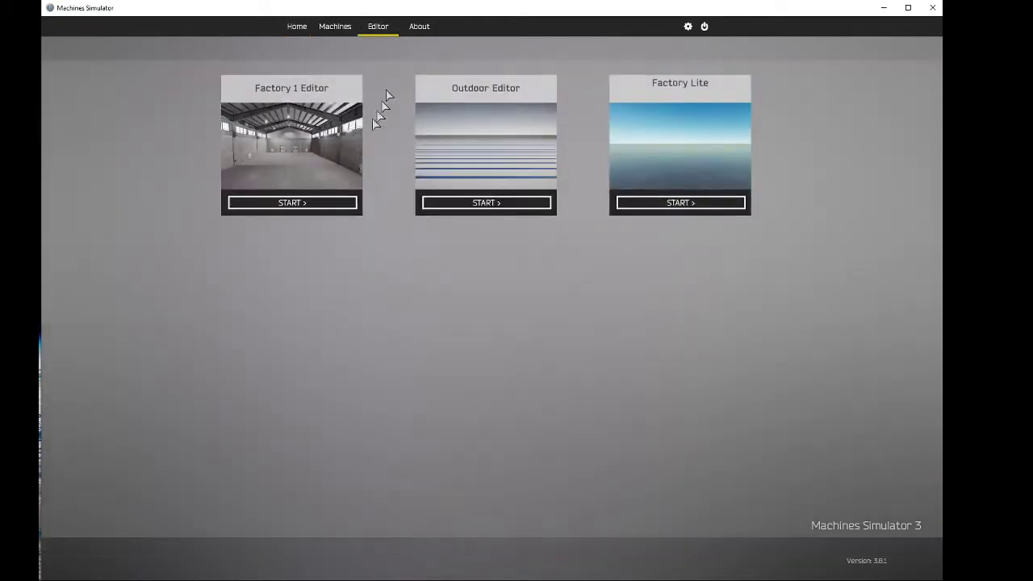
pyautogui.click(334, 203)
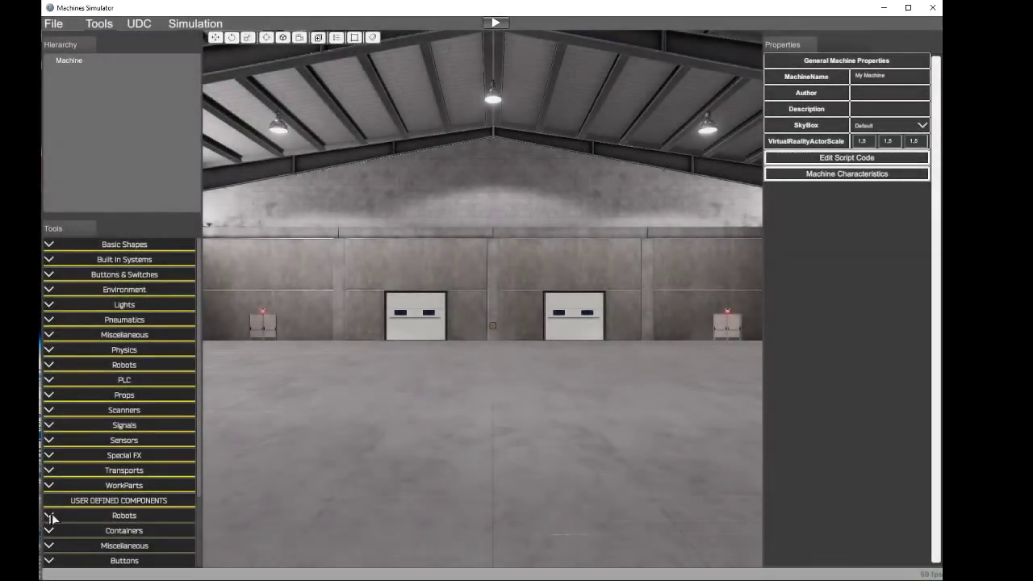
# Step: Look through the built-in and user-defined robots, and play the LoaderGantry reference video
pyautogui.click(51, 517)
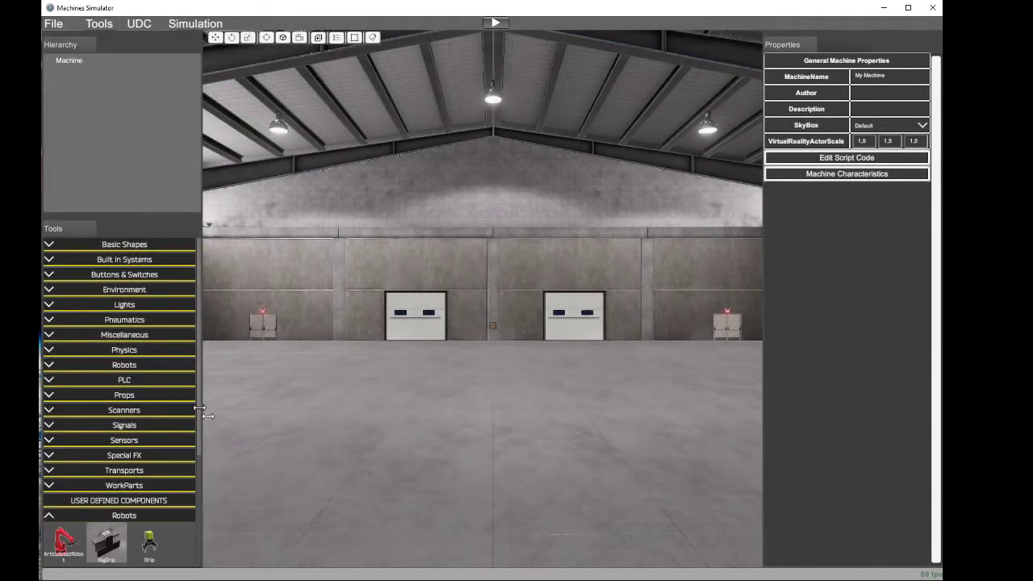
pyautogui.scroll(-2, 197, 431)
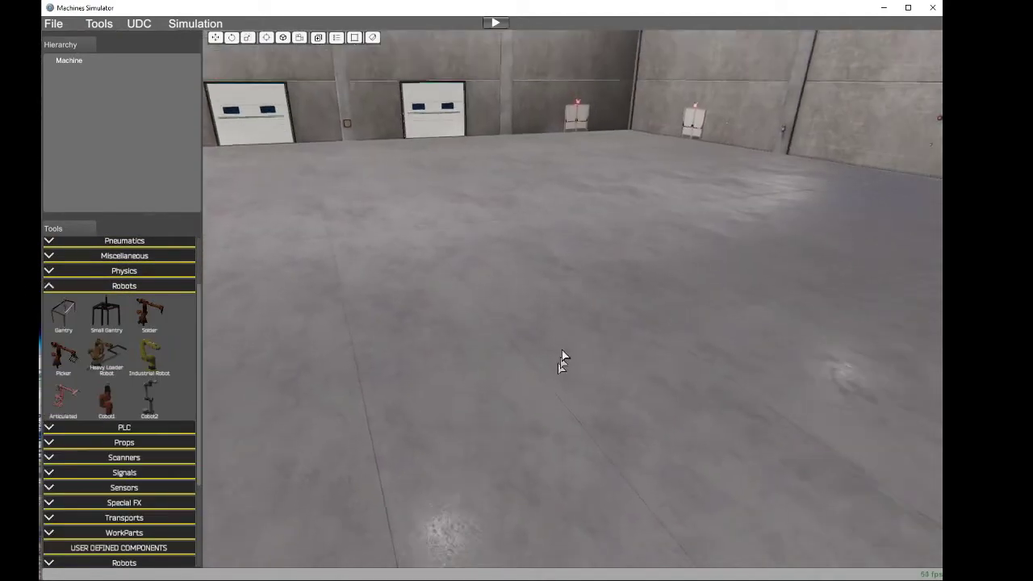
pyautogui.moveTo(586, 356); pyautogui.dragTo(490, 338, button='right')
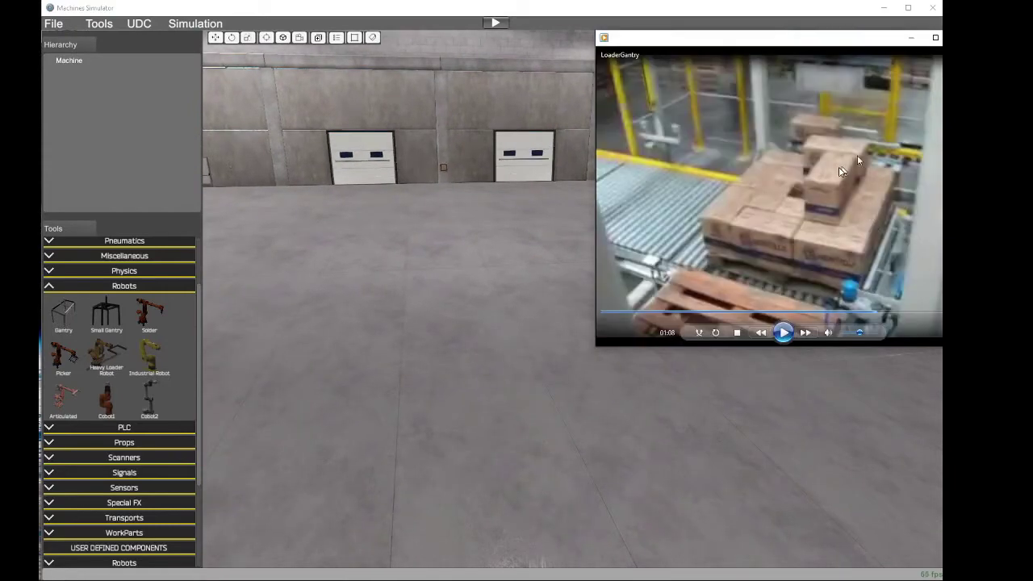
pyautogui.click(784, 331)
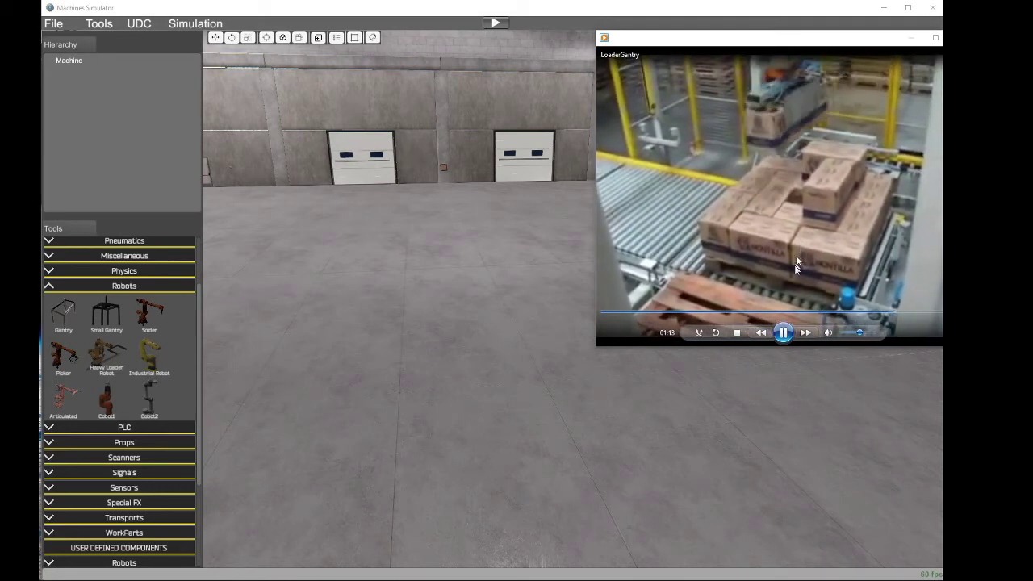
# Step: Add the built-in Gantry robot to the machine at position 0, 0, 0
pyautogui.click(64, 317)
pyautogui.click(65, 317)
pyautogui.press('Return')
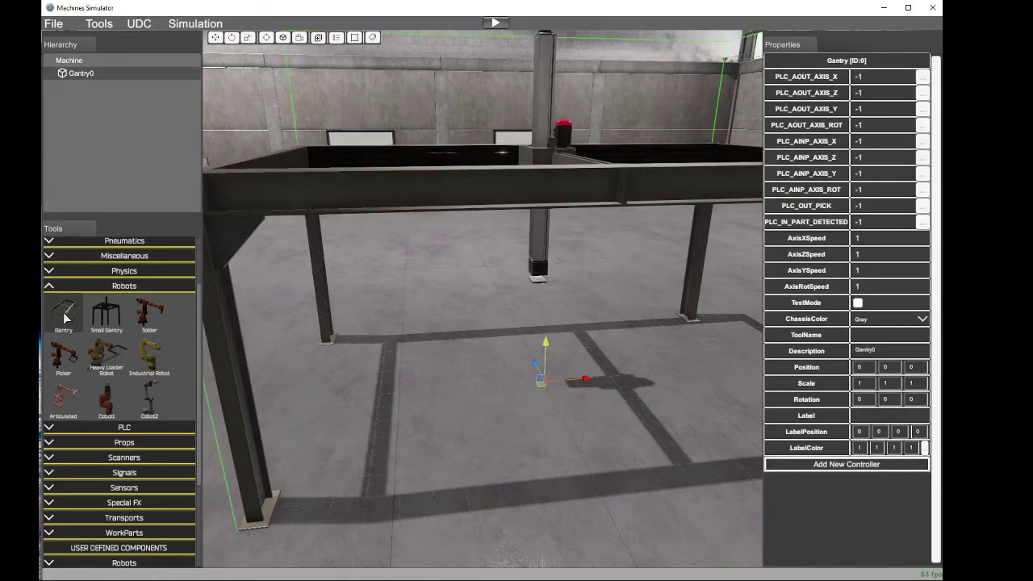
# Step: Place the user-defined BigGrip robot on the floor beneath the gantry, at about X -0.31, Z -0.51
pyautogui.scroll(-5, 525, 279)
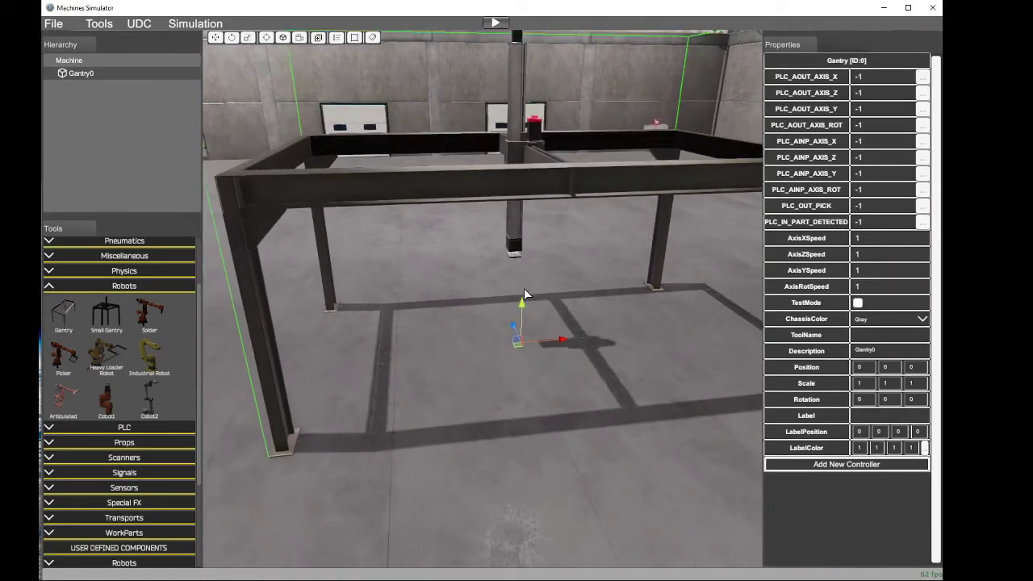
pyautogui.moveTo(524, 297); pyautogui.dragTo(356, 281, button='right')
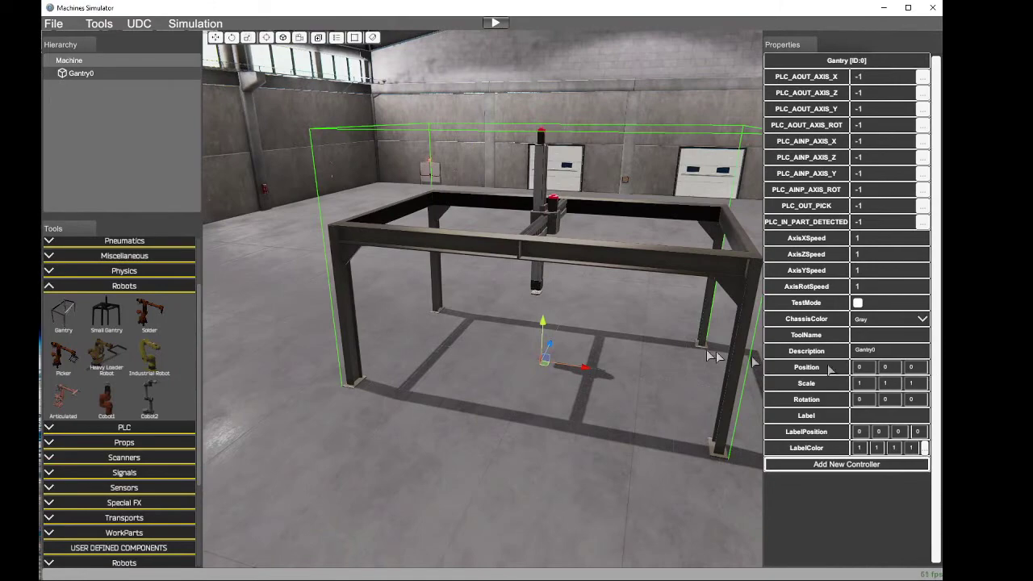
pyautogui.moveTo(707, 355); pyautogui.dragTo(664, 347, button='right')
pyautogui.press('w')
pyautogui.scroll(5, 662, 347)
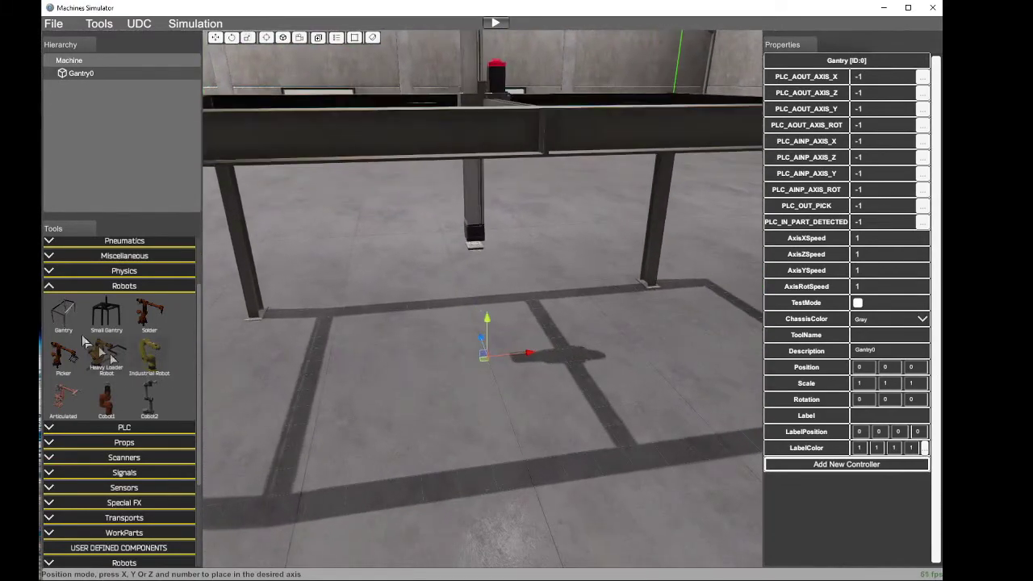
pyautogui.click(48, 287)
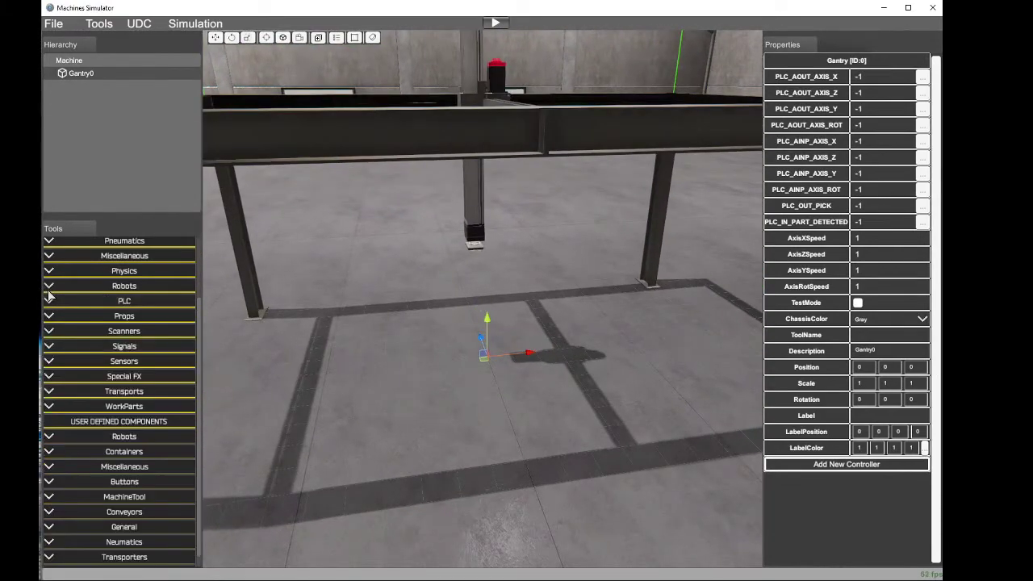
pyautogui.click(49, 436)
pyautogui.click(108, 464)
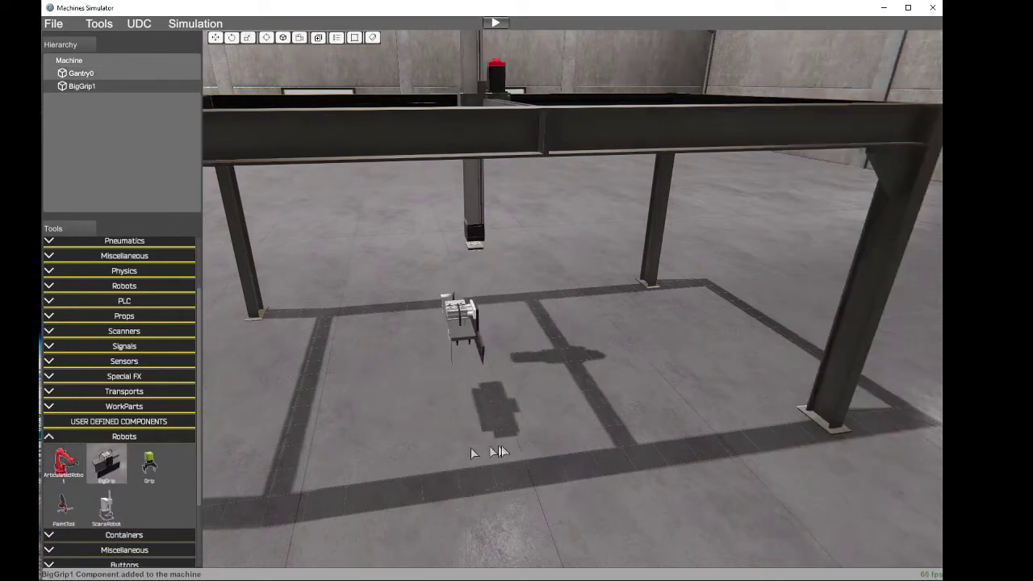
pyautogui.click(489, 406)
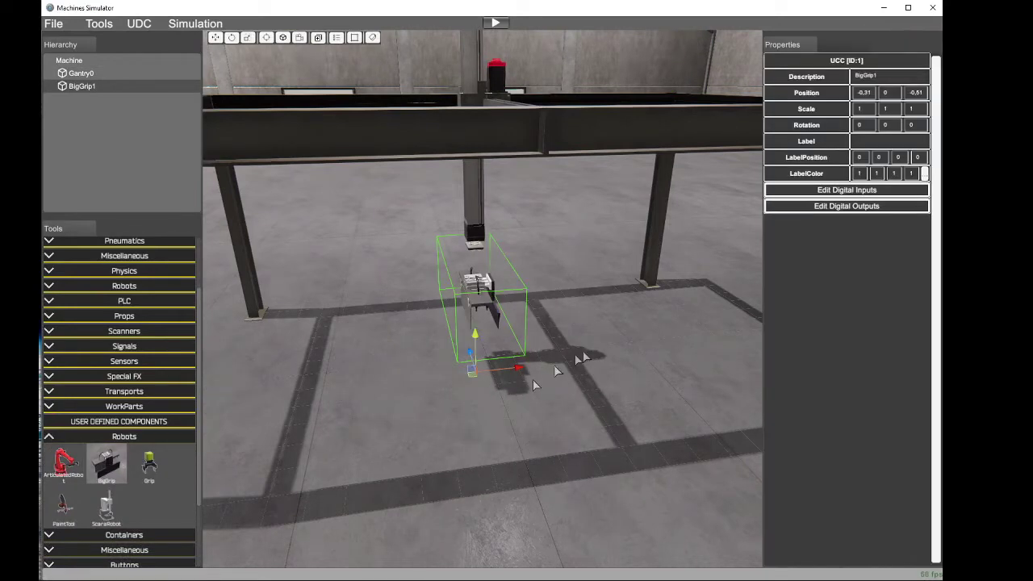
# Step: Raise the gripper to about Y 0.55 and move it along Z to about 0, beneath the gantry head
pyautogui.scroll(8, 597, 347)
pyautogui.moveTo(599, 347); pyautogui.dragTo(840, 356, button='right')
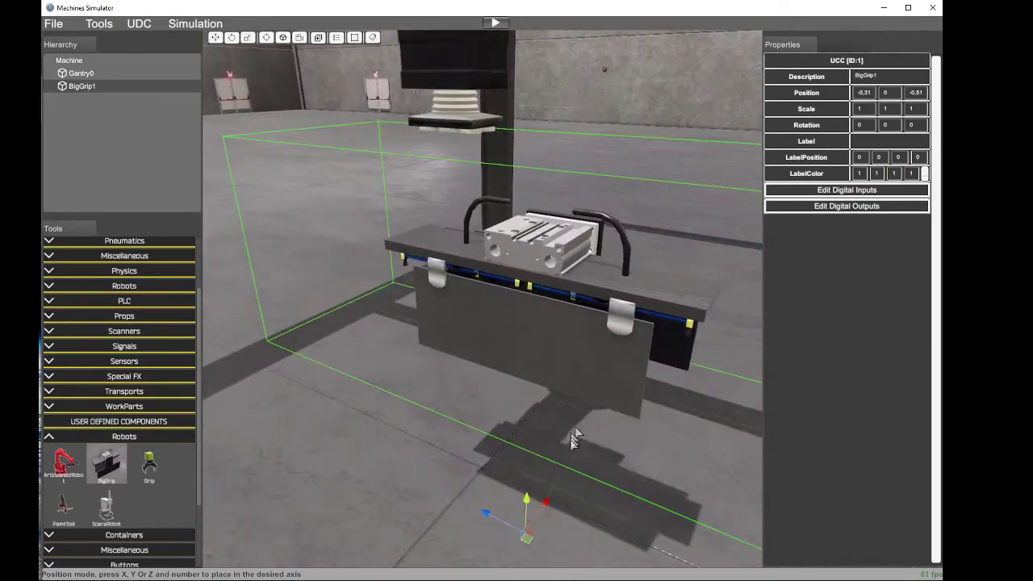
pyautogui.moveTo(531, 505); pyautogui.dragTo(460, 398)
pyautogui.moveTo(517, 375); pyautogui.dragTo(608, 406, button='right')
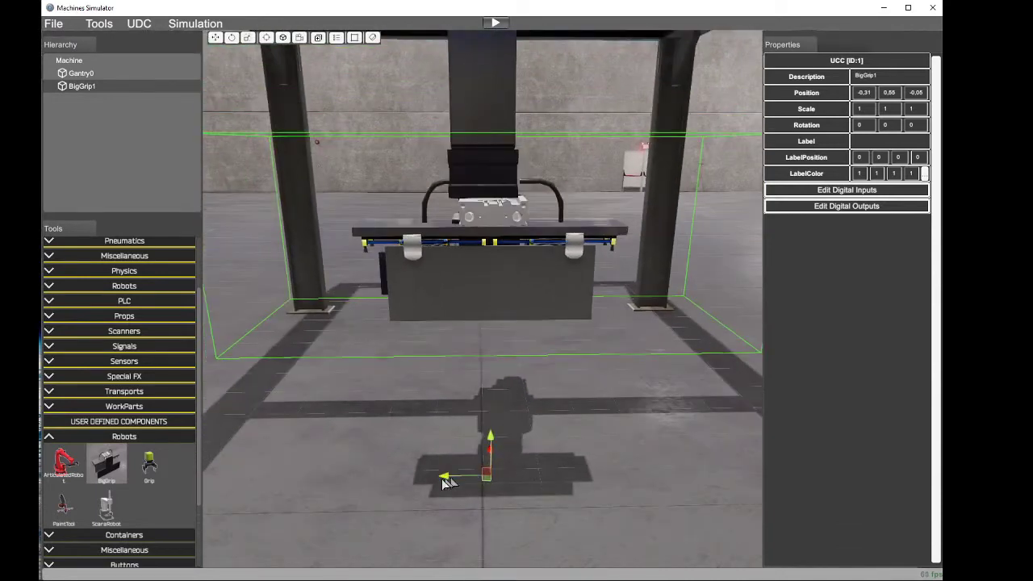
pyautogui.moveTo(448, 480); pyautogui.dragTo(441, 478)
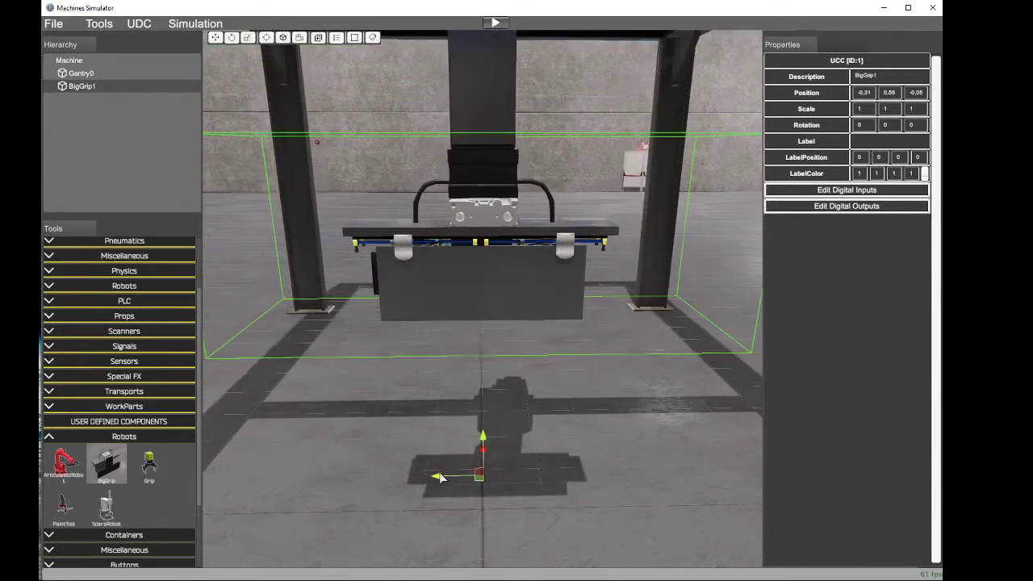
# Step: Fine-tune the gripper's alignment with the gantry head, to a position of about -0.19, 0.54, -0.05
pyautogui.moveTo(454, 425); pyautogui.dragTo(646, 508, button='right')
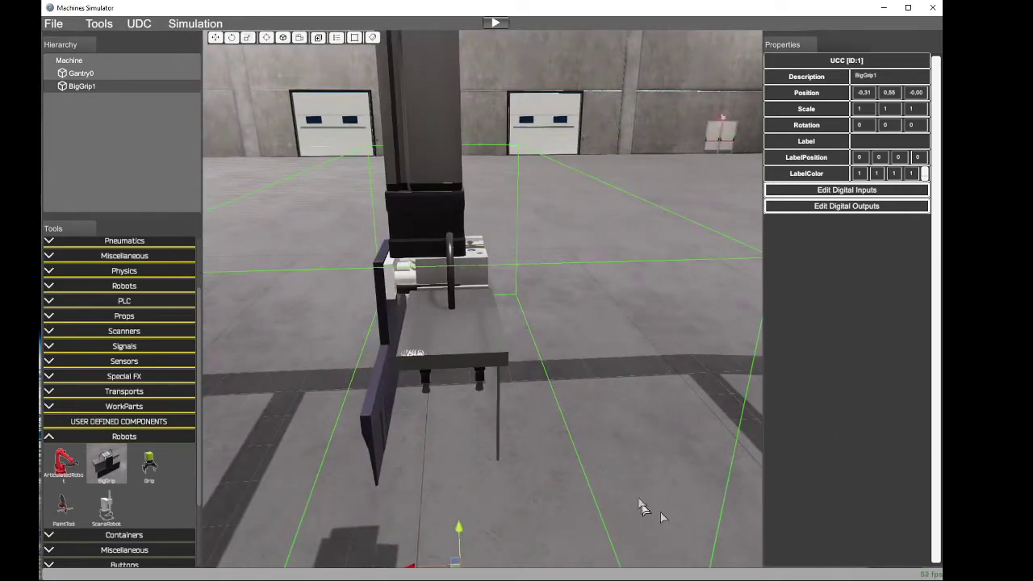
pyautogui.moveTo(435, 484); pyautogui.dragTo(421, 483)
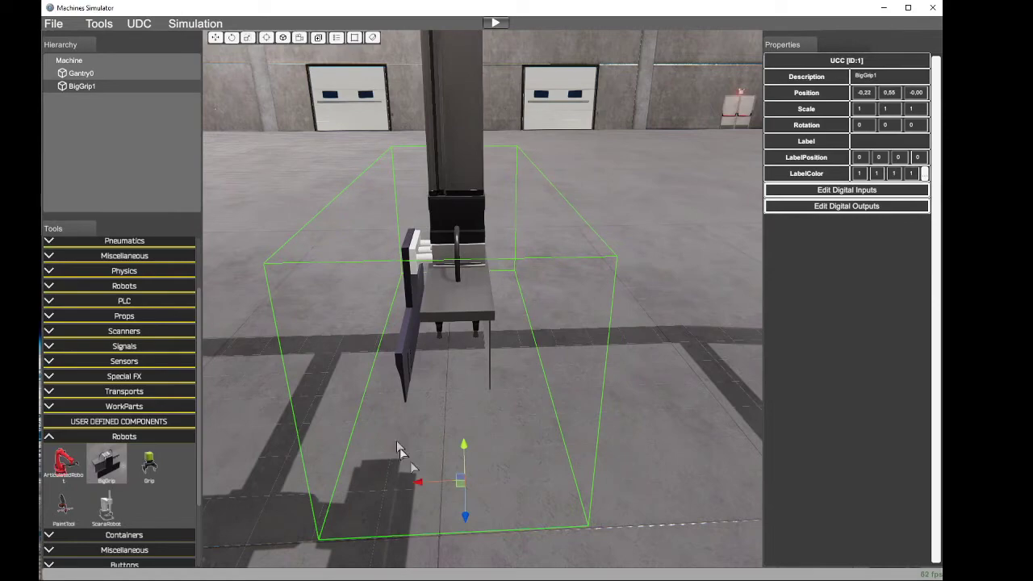
pyautogui.moveTo(396, 443); pyautogui.dragTo(845, 382, button='right')
pyautogui.press('w')
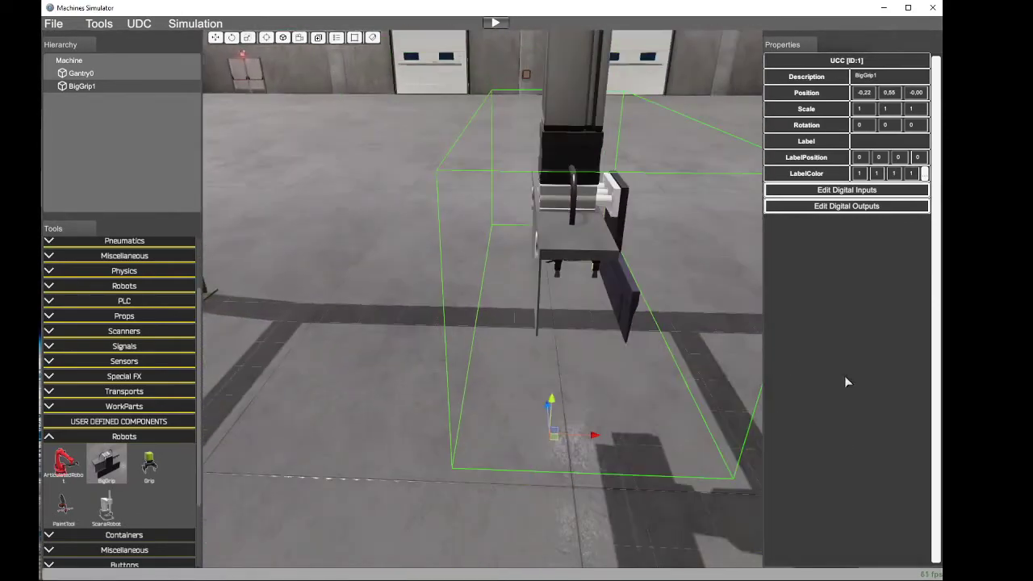
pyautogui.moveTo(654, 353); pyautogui.dragTo(759, 356, button='right')
pyautogui.press('w')
pyautogui.click(714, 391)
# Step: Turn on TestMode for the gantry and start the simulation
pyautogui.click(427, 158)
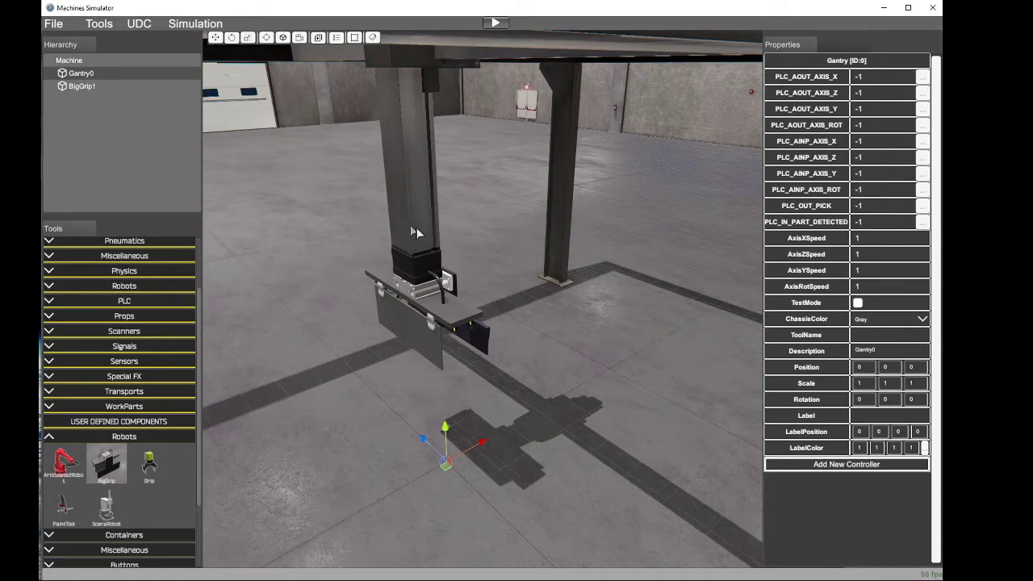
pyautogui.moveTo(523, 268); pyautogui.dragTo(492, 179, button='right')
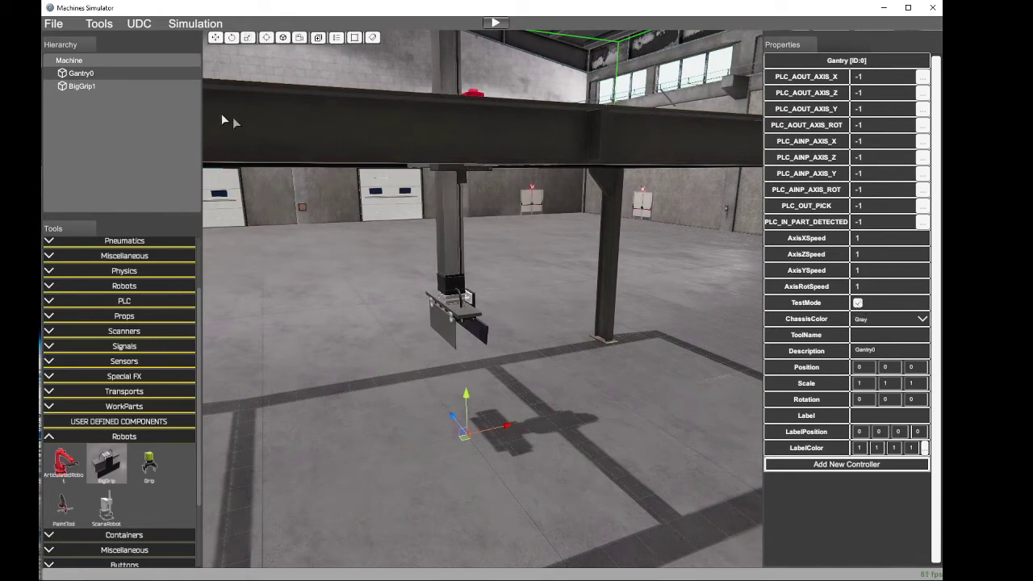
pyautogui.click(495, 23)
# Step: Move the gantry head away from the gripper in manual mode to test their connection, and stop the simulation
pyautogui.moveTo(475, 282); pyautogui.dragTo(199, 298)
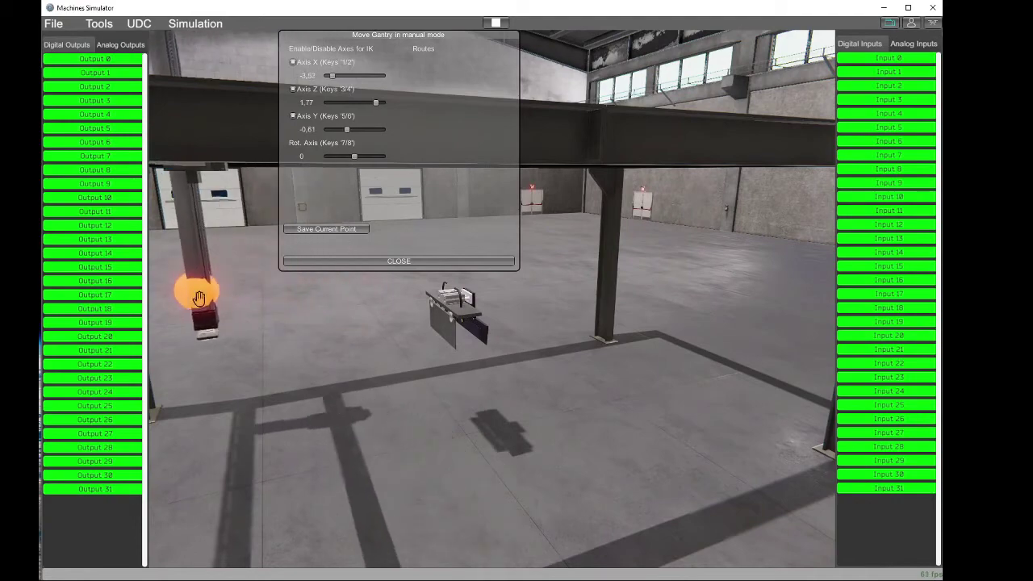
pyautogui.moveTo(199, 298); pyautogui.dragTo(495, 304, button='right')
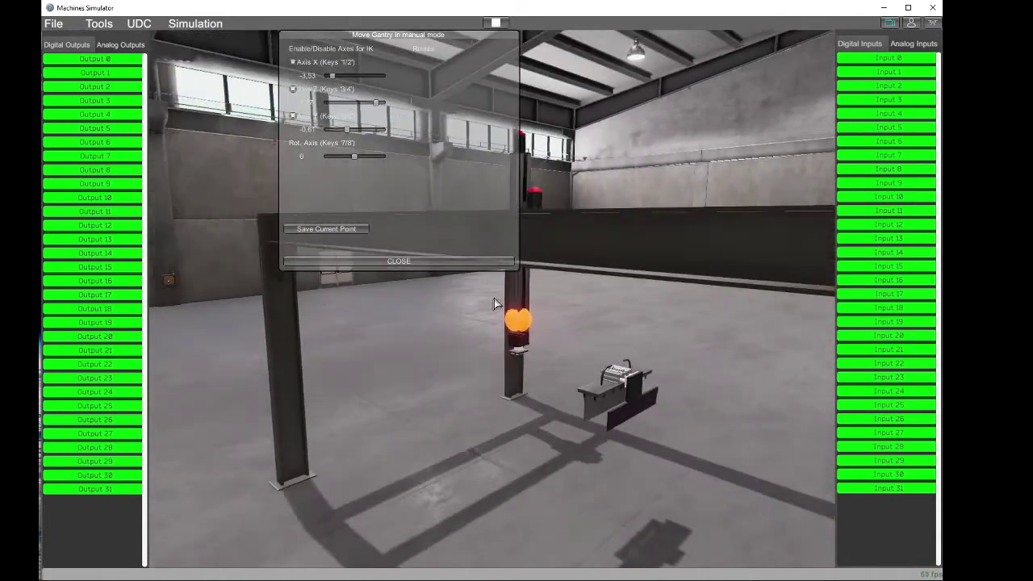
pyautogui.moveTo(501, 322); pyautogui.dragTo(632, 391)
pyautogui.moveTo(633, 390); pyautogui.dragTo(474, 262, button='right')
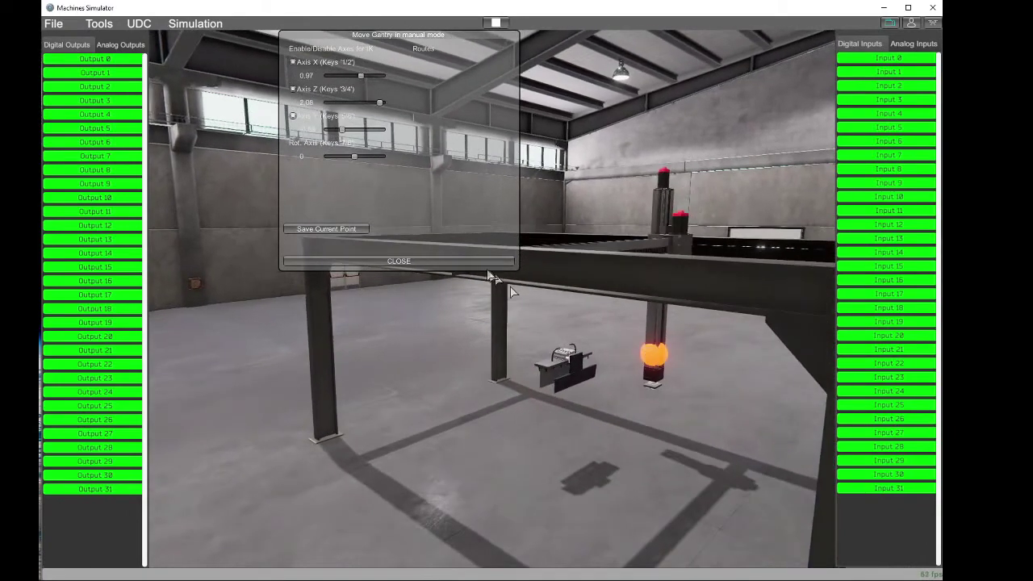
pyautogui.click(474, 262)
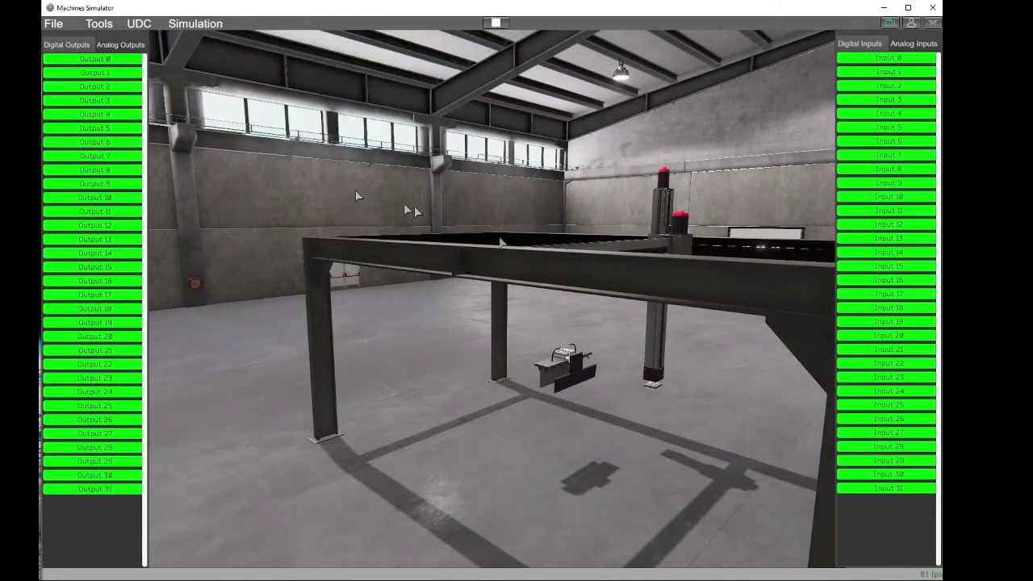
pyautogui.click(496, 23)
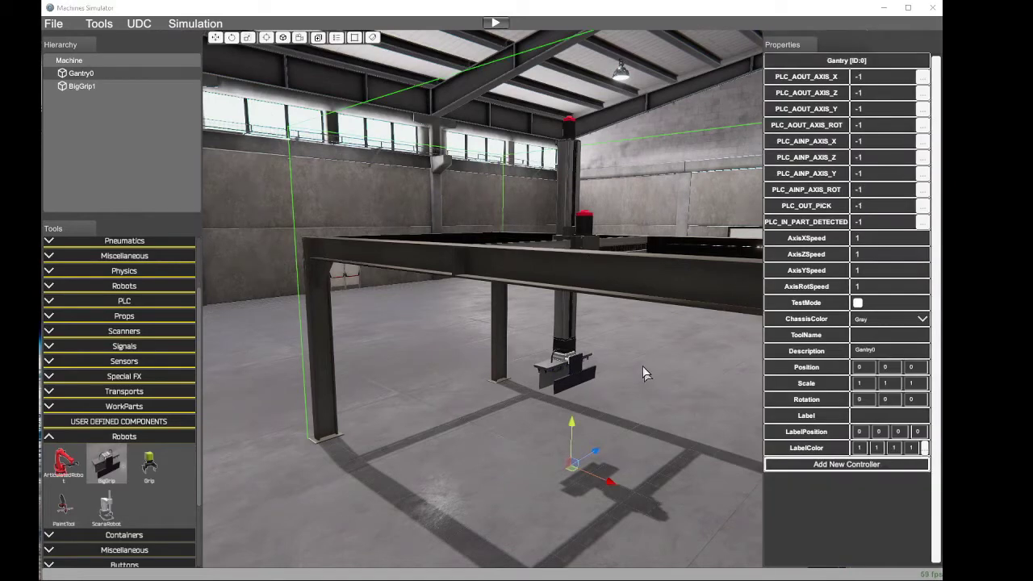
# Step: Change the gripper's description to BigGrip and enter BigGrip as the gantry's ToolName
pyautogui.click(72, 73)
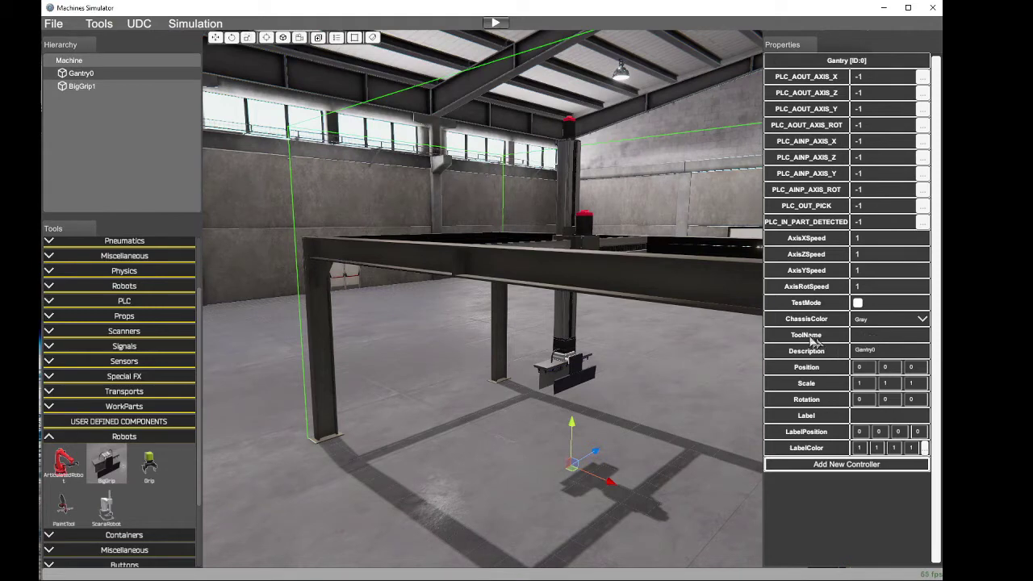
pyautogui.click(81, 87)
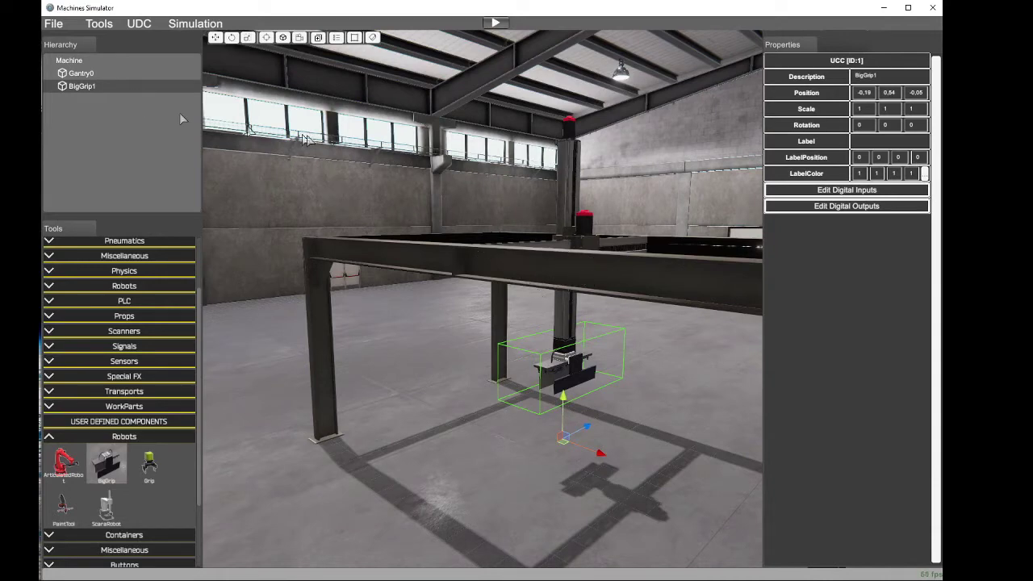
pyautogui.press('BackSpace')
pyautogui.moveTo(889, 75); pyautogui.dragTo(849, 75)
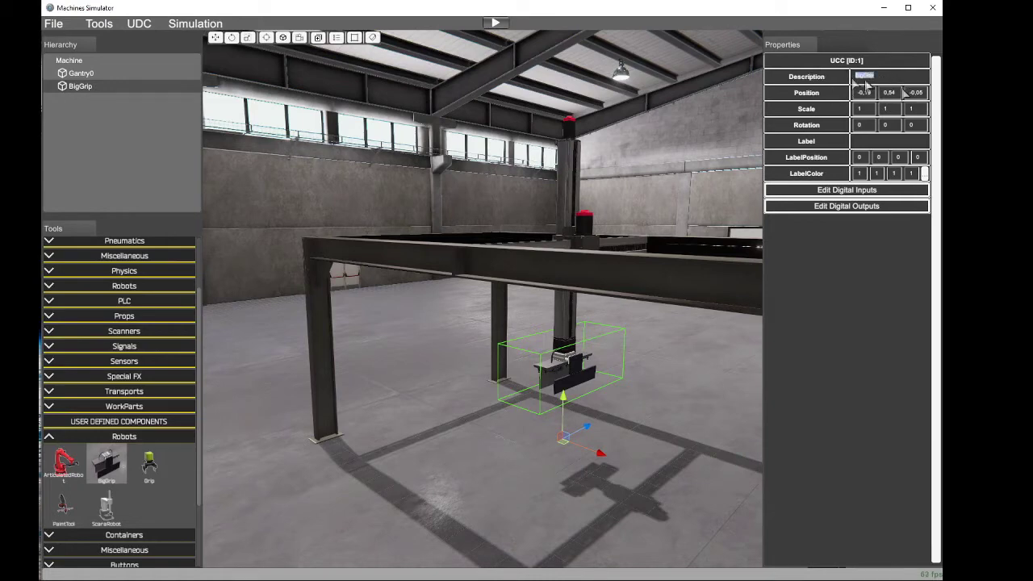
pyautogui.click(85, 76)
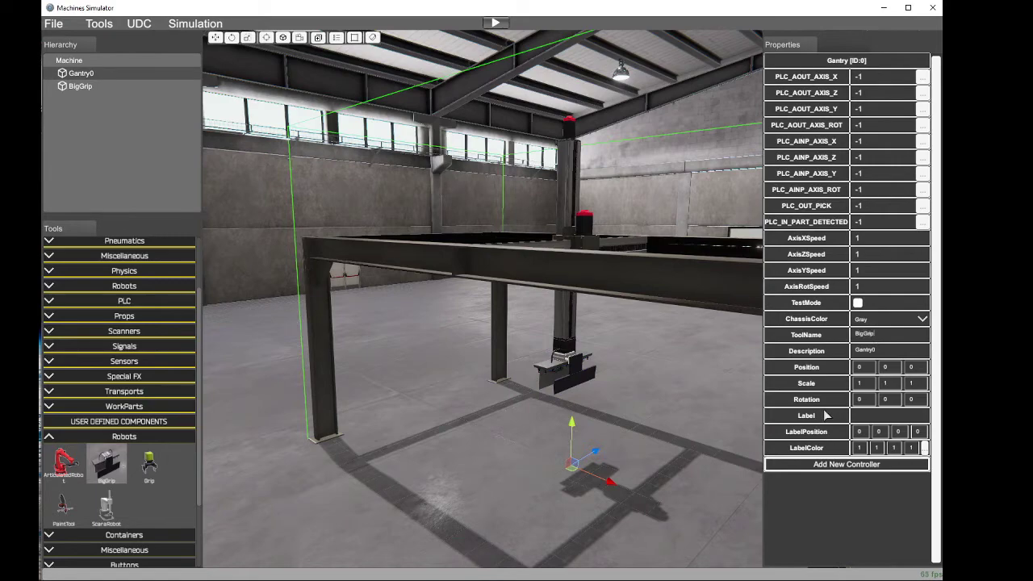
# Step: Run the simulation with the gantry's TestMode on and move the head with the gripper to about X 2.46, Z -1.48, Y 0.02
pyautogui.moveTo(721, 366); pyautogui.dragTo(764, 390, button='right')
pyautogui.press('w')
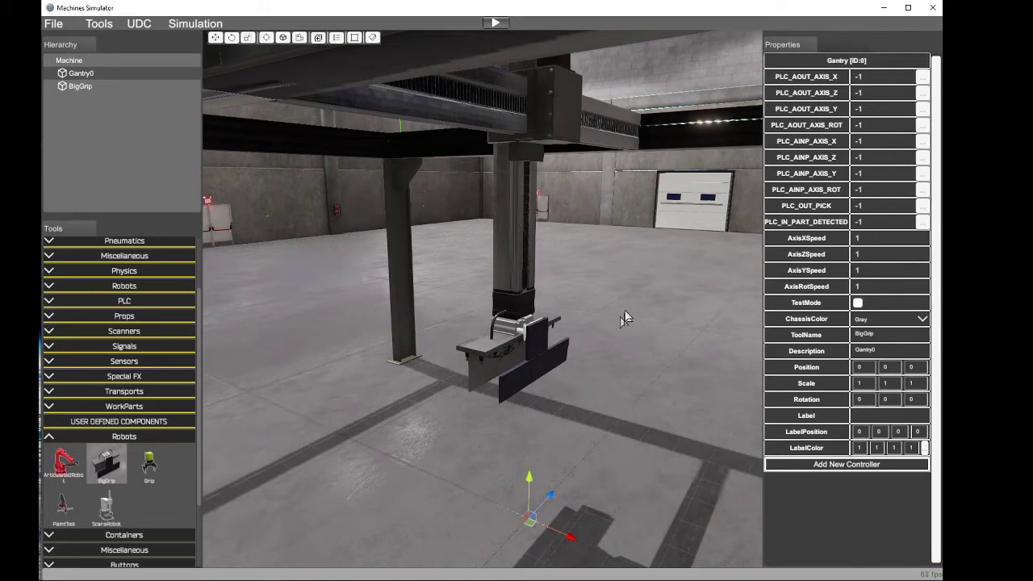
pyautogui.press('s')
pyautogui.moveTo(626, 317); pyautogui.dragTo(620, 335, button='right')
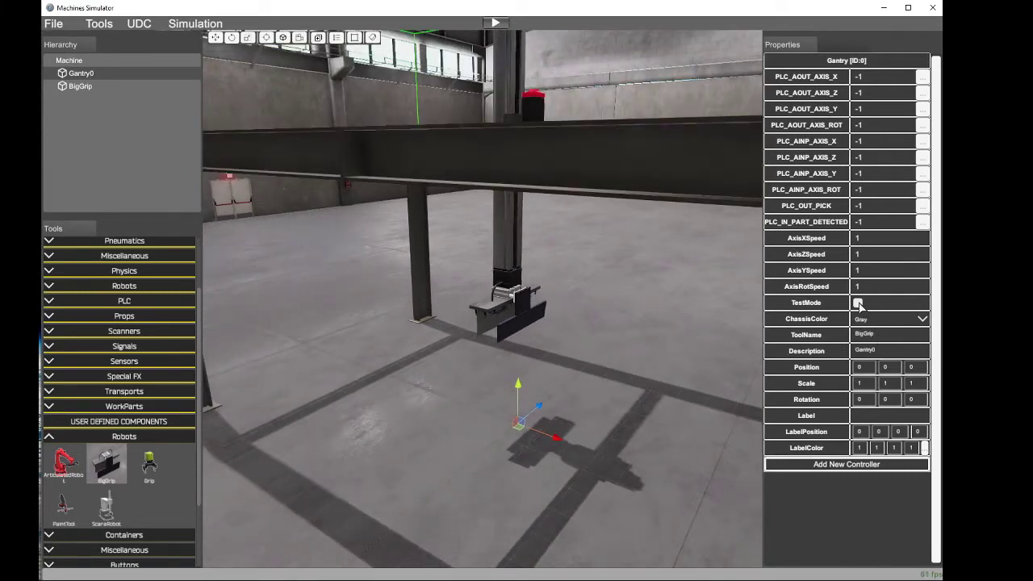
pyautogui.click(496, 25)
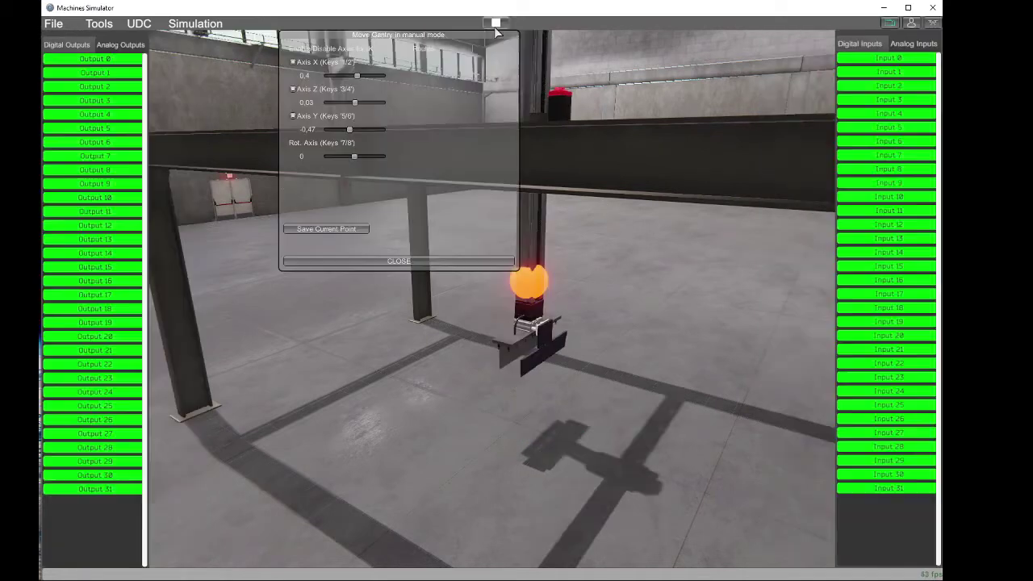
pyautogui.moveTo(537, 290); pyautogui.dragTo(715, 299)
pyautogui.press('s')
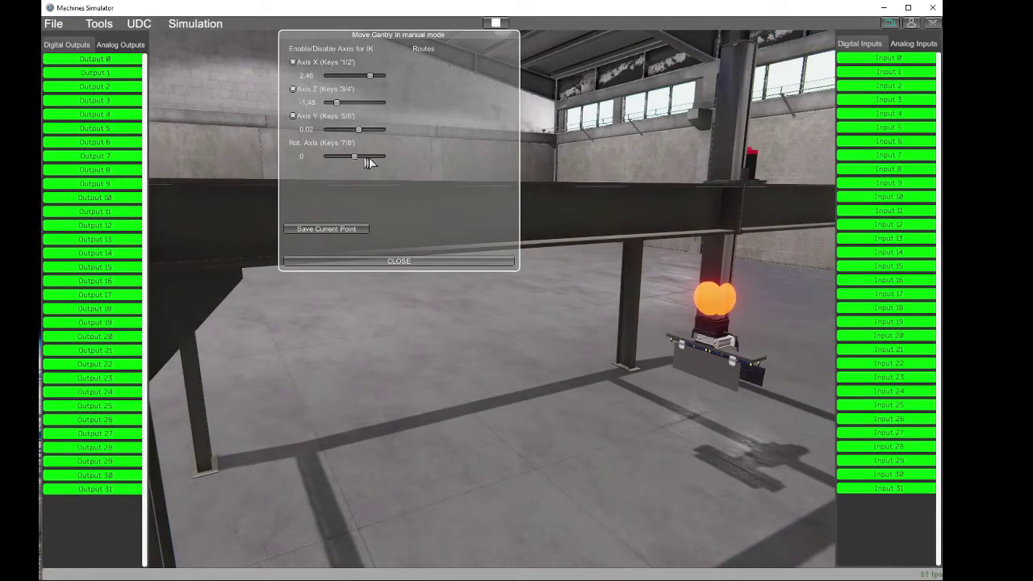
# Step: Test the gantry axes one by one, to about rotation -21.14, Y 0.25, Z -1.05 and X 1.87, and stop the simulation
pyautogui.moveTo(356, 154); pyautogui.dragTo(359, 155)
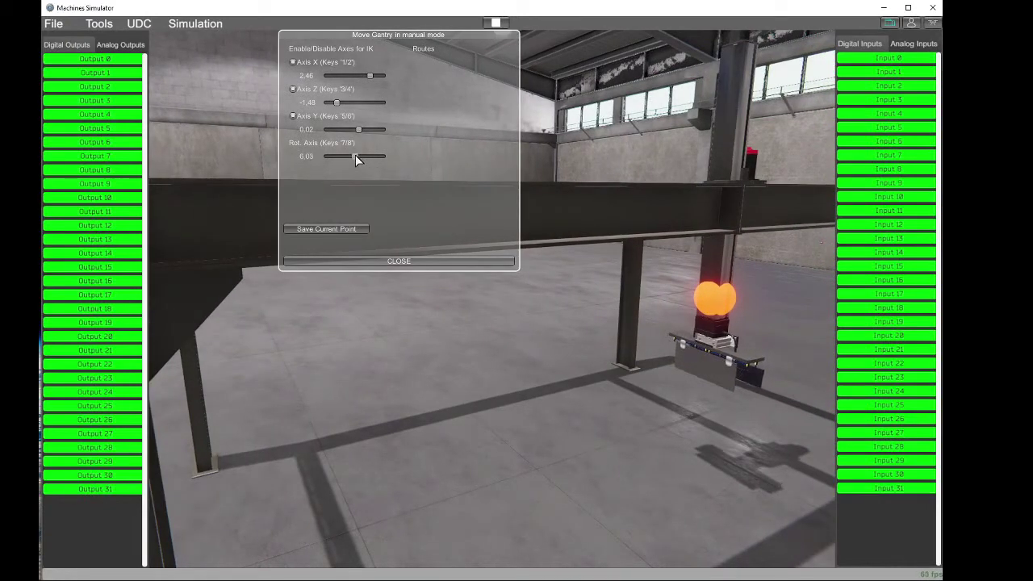
pyautogui.press('7')
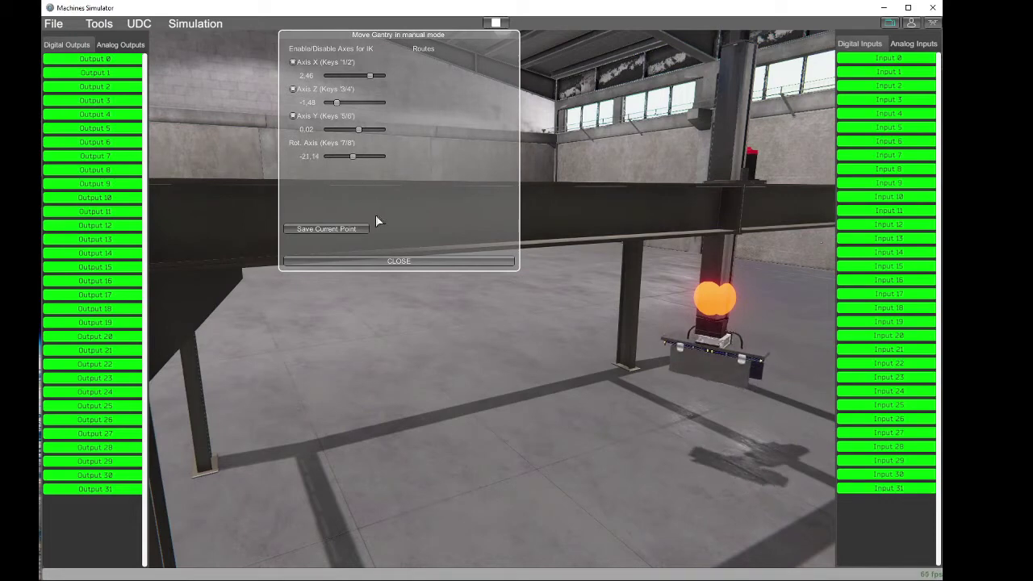
pyautogui.press('6')
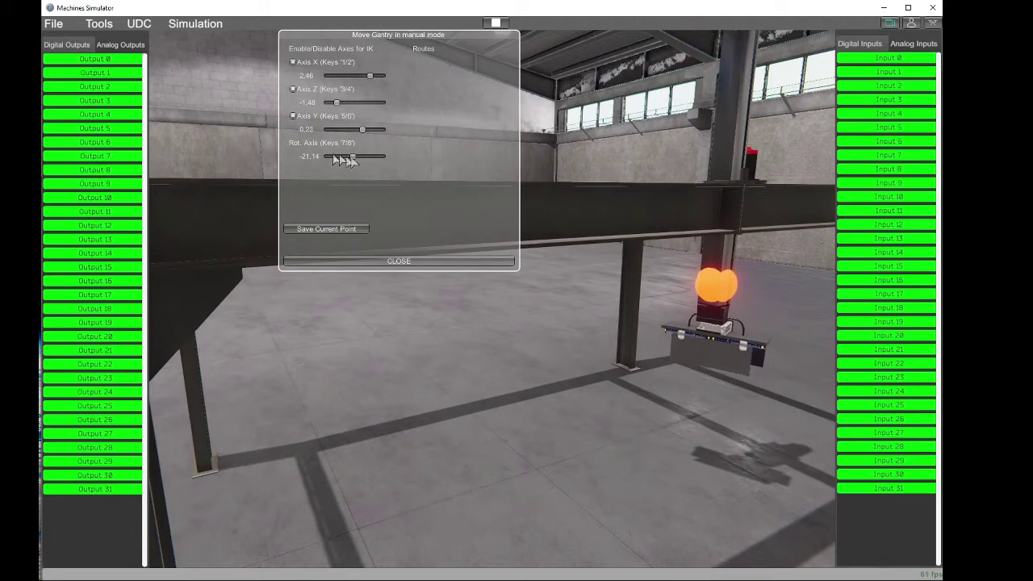
pyautogui.press('5')
pyautogui.press('6')
pyautogui.press('4')
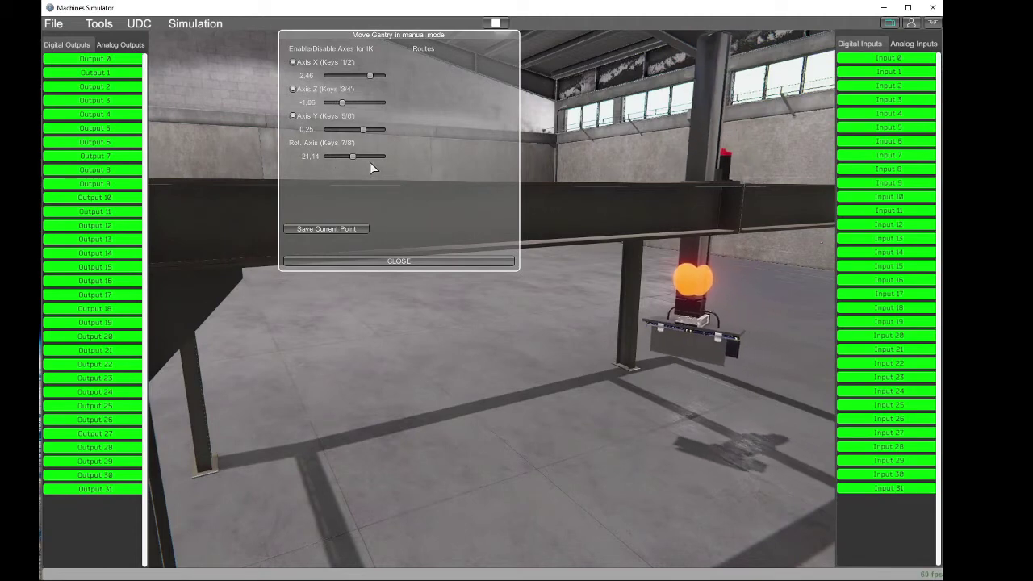
pyautogui.press('2')
pyautogui.press('1')
pyautogui.press('1')
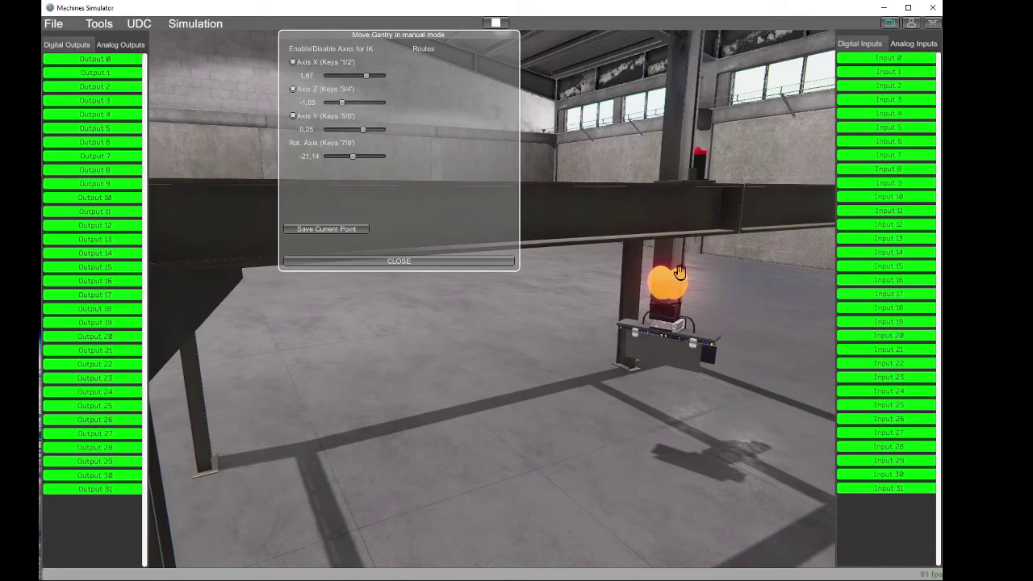
pyautogui.click(496, 23)
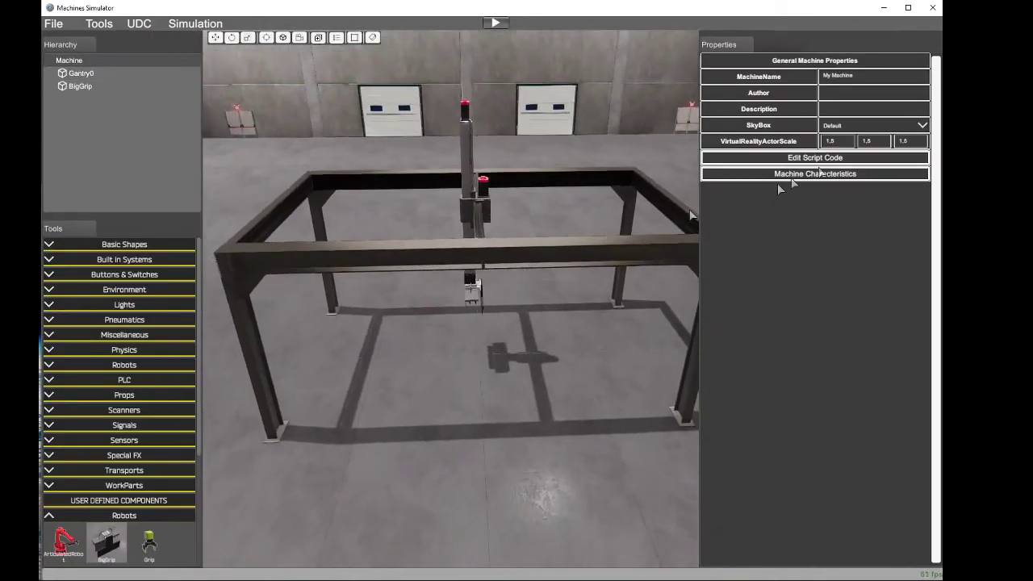
# Step: Name the machine MyTest and save it as MyTest.maq in the MyMachines folder
pyautogui.moveTo(700, 222); pyautogui.dragTo(765, 221)
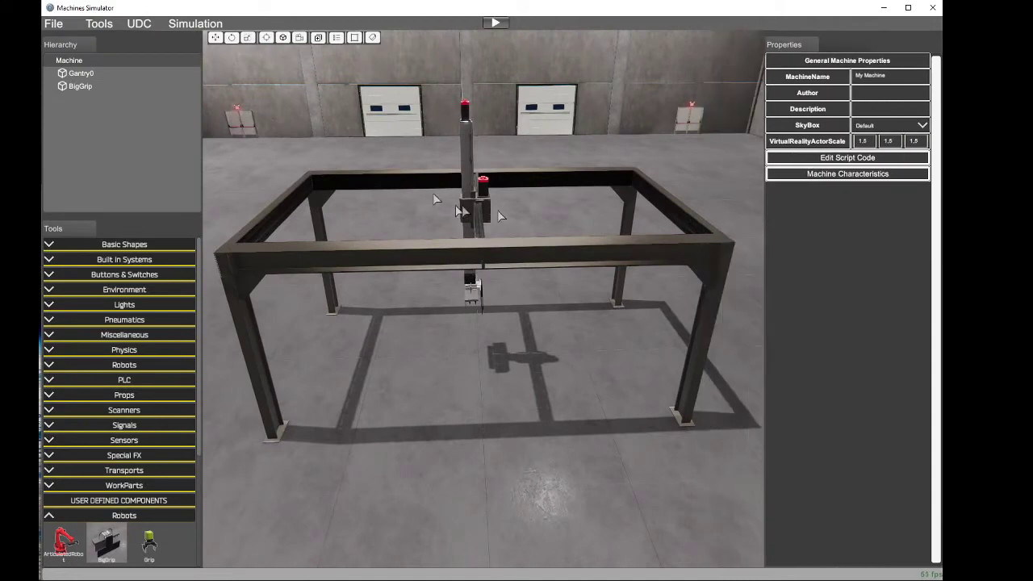
pyautogui.click(899, 76)
pyautogui.write('MyTest')
pyautogui.click(51, 23)
pyautogui.click(100, 109)
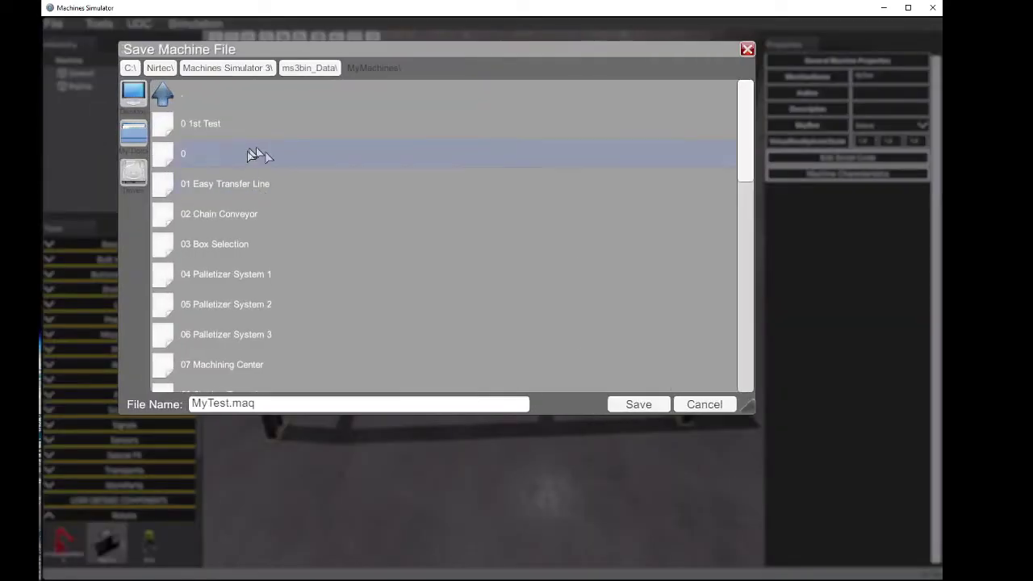
pyautogui.click(634, 403)
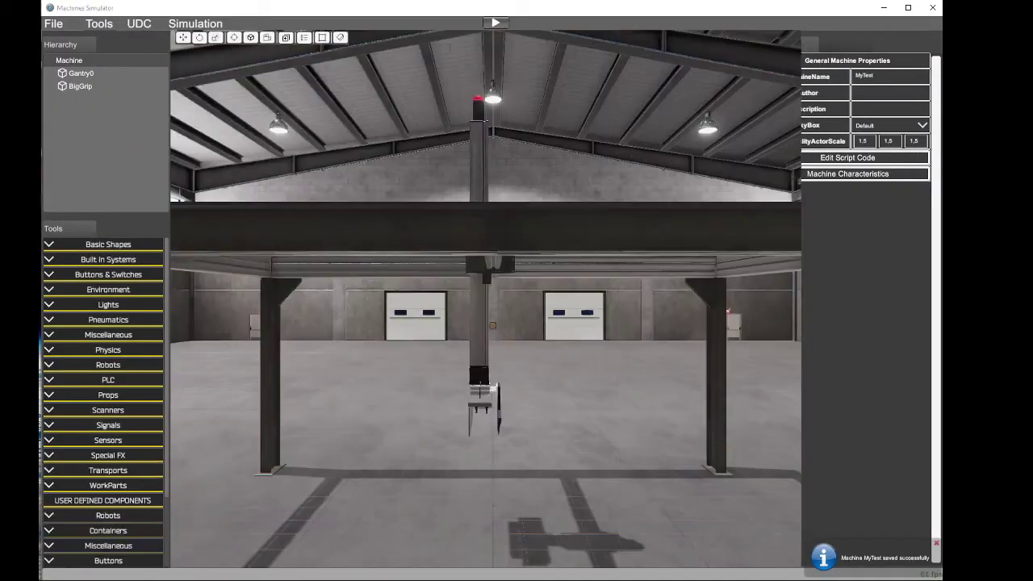
# Step: Check the LoaderGantry reference video and place a user-defined ConveyTwoDirsBig conveyor on the floor beneath the gantry gripper
pyautogui.moveTo(546, 279); pyautogui.dragTo(640, 360, button='right')
pyautogui.scroll(-4, 510, 320)
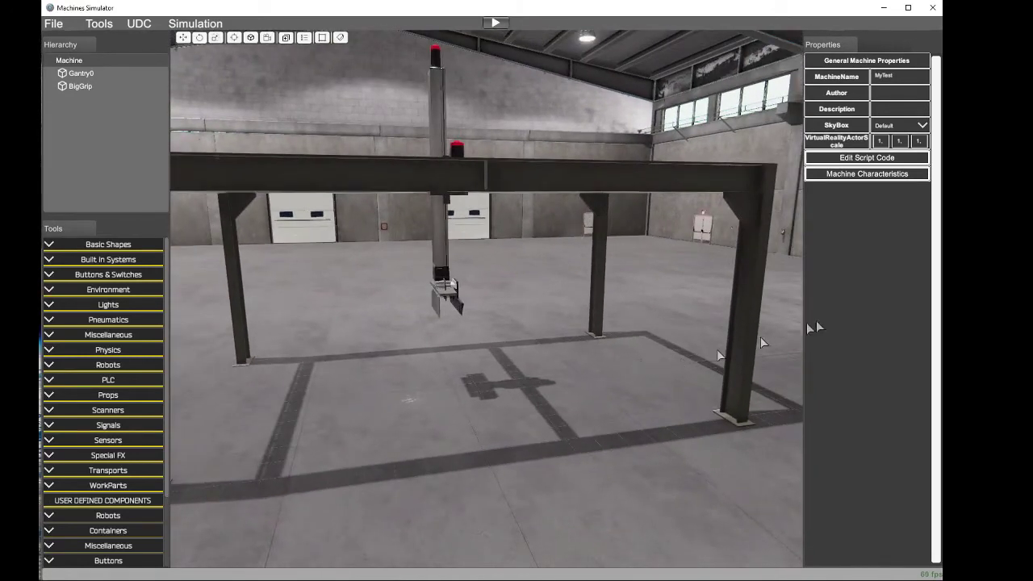
pyautogui.click(955, 267)
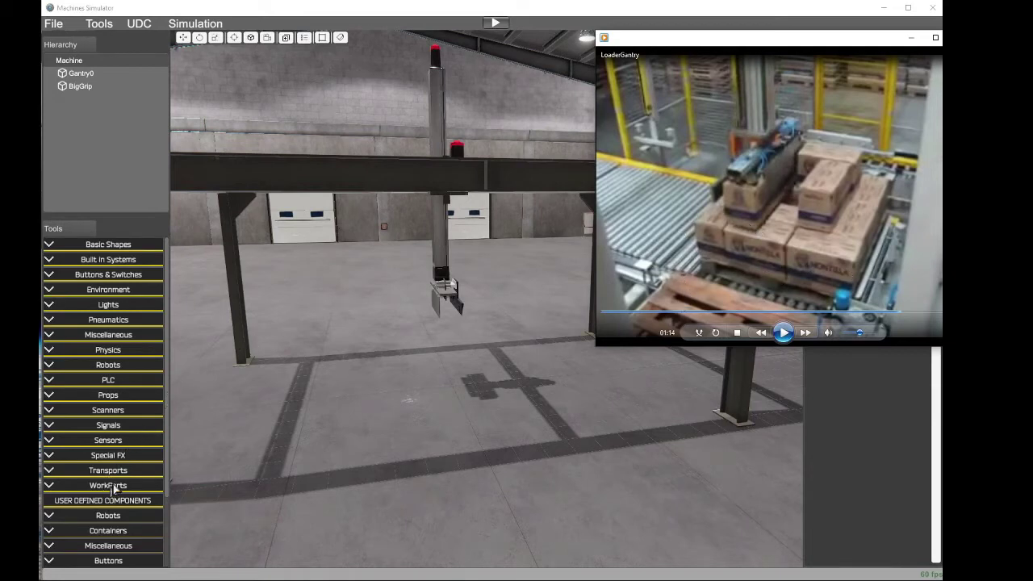
pyautogui.click(168, 423)
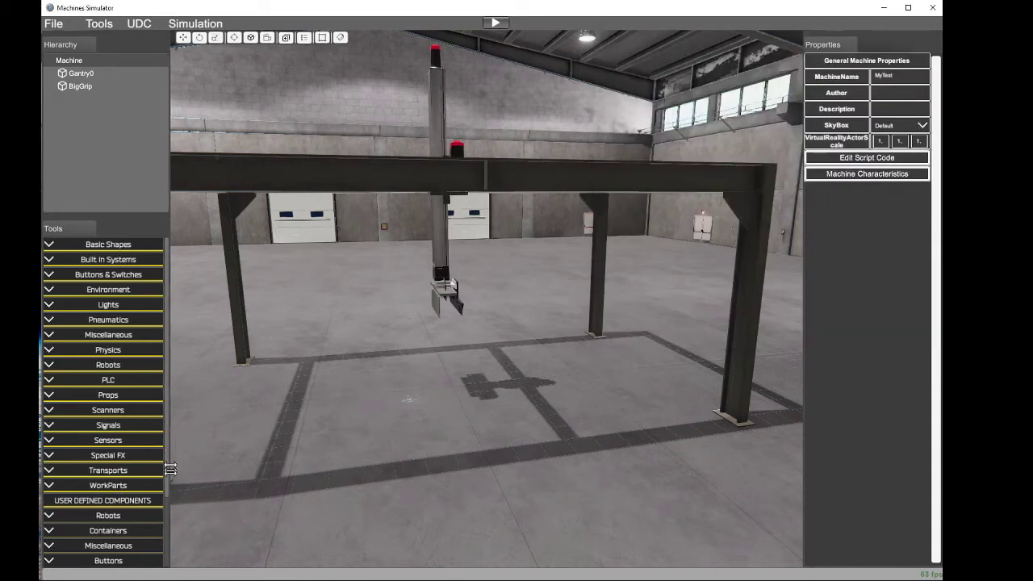
pyautogui.moveTo(169, 466); pyautogui.dragTo(177, 548)
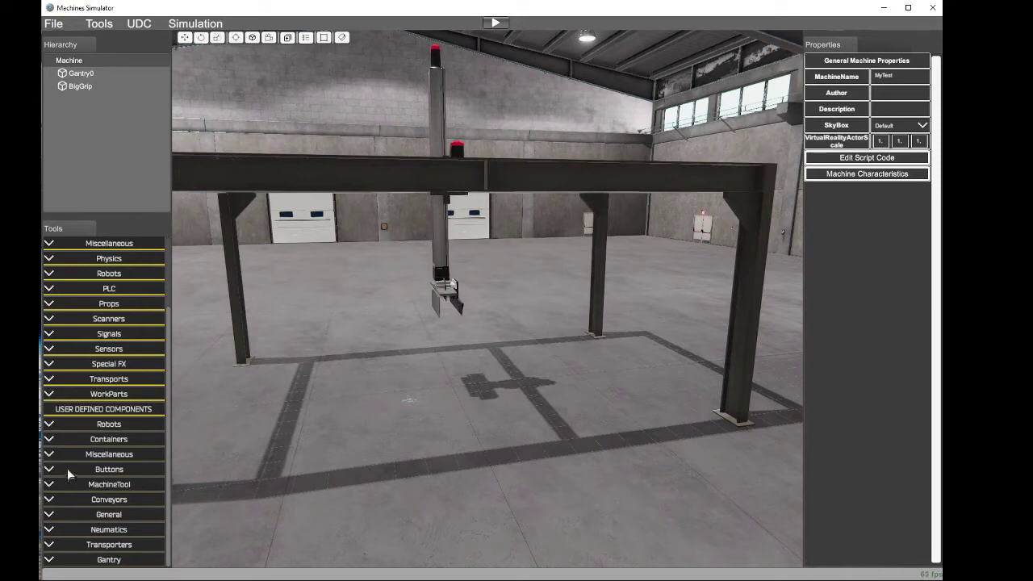
pyautogui.click(50, 500)
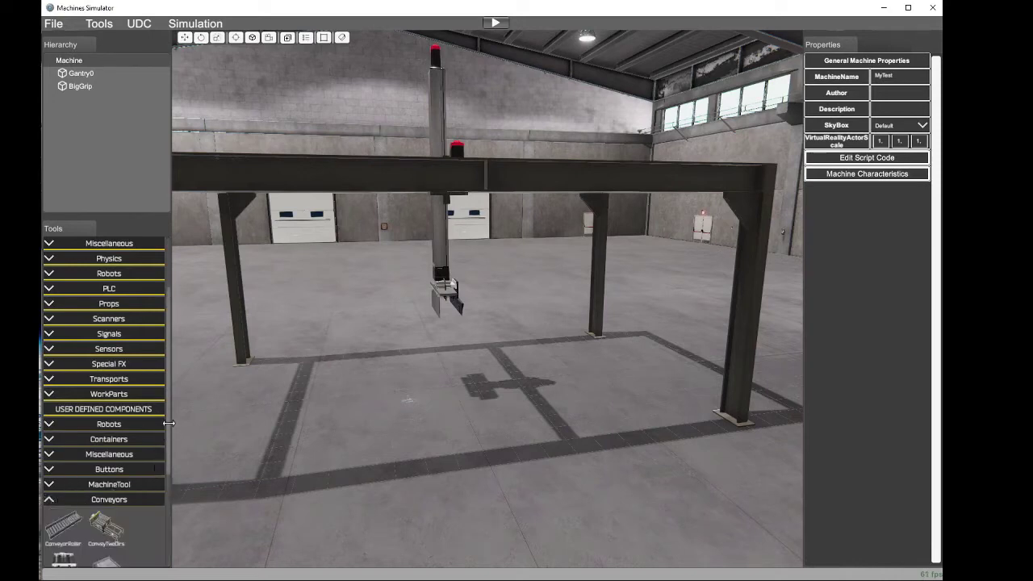
pyautogui.moveTo(169, 423); pyautogui.dragTo(172, 517)
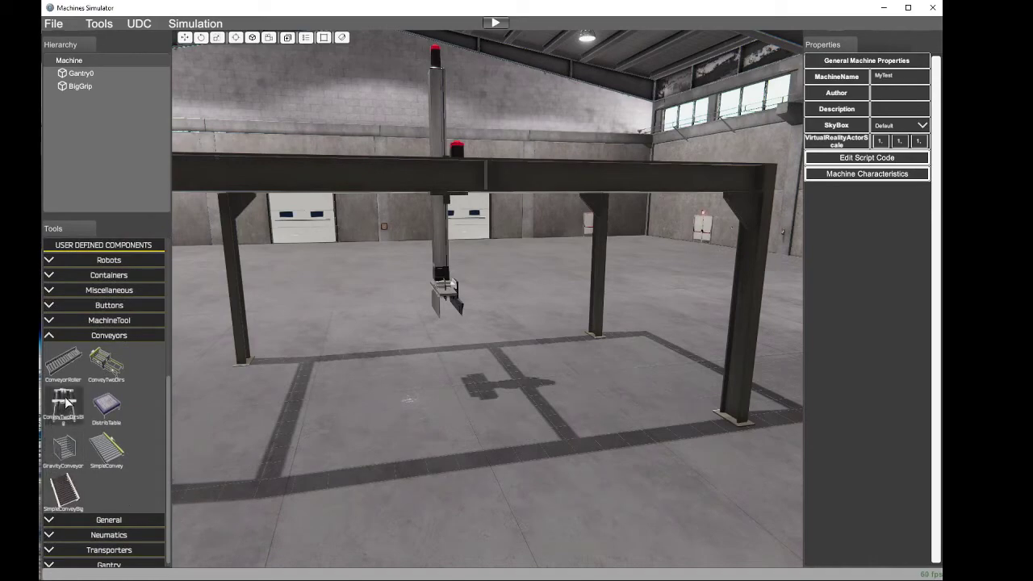
pyautogui.moveTo(67, 401); pyautogui.dragTo(408, 437)
pyautogui.moveTo(424, 432); pyautogui.dragTo(828, 454, button='right')
pyautogui.scroll(-1, 828, 451)
# Step: Switch to the LoaderGantry reference video and replay it from near its beginning to examine the conveyor layout
pyautogui.click(956, 327)
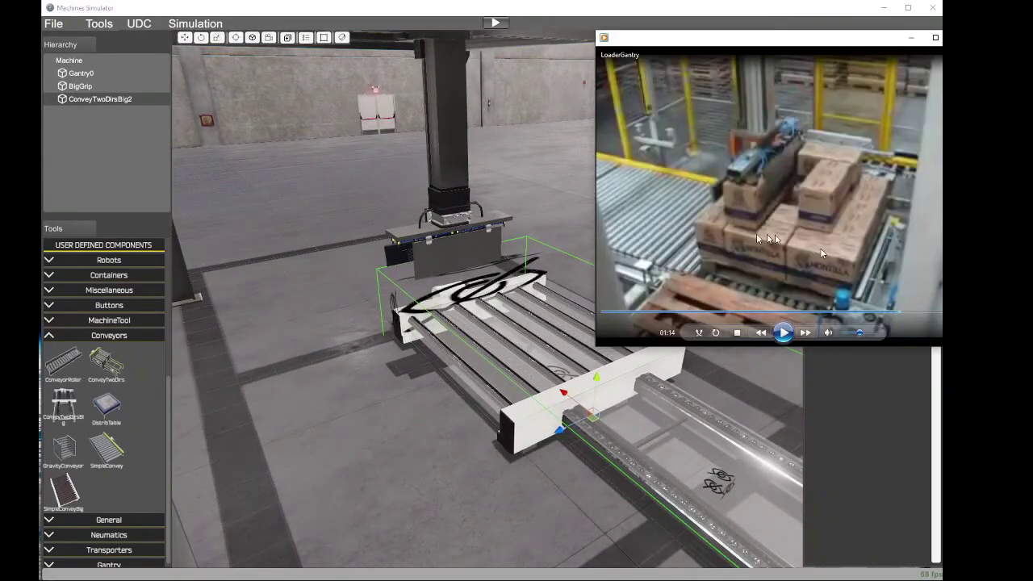
pyautogui.click(783, 332)
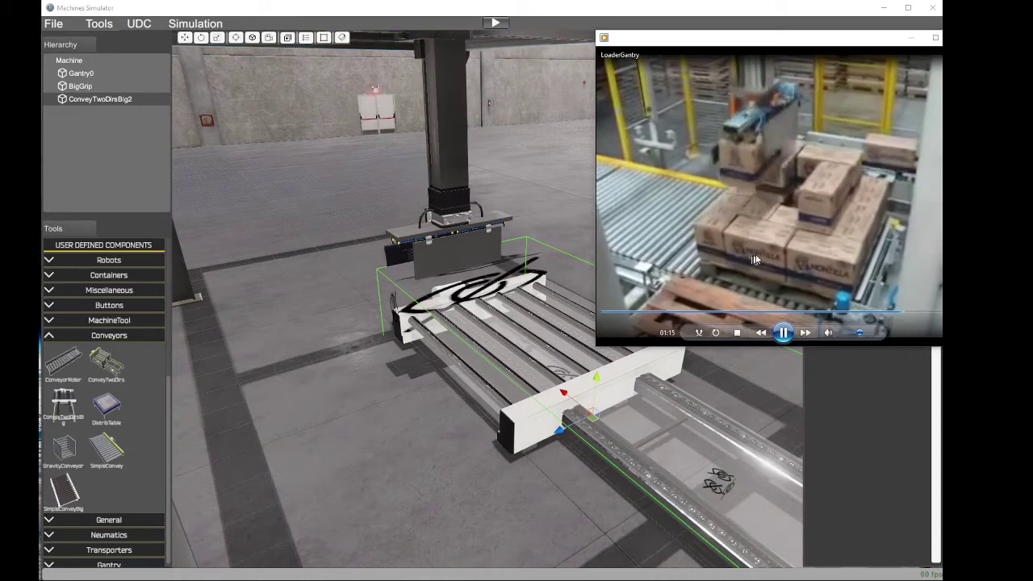
pyautogui.click(626, 313)
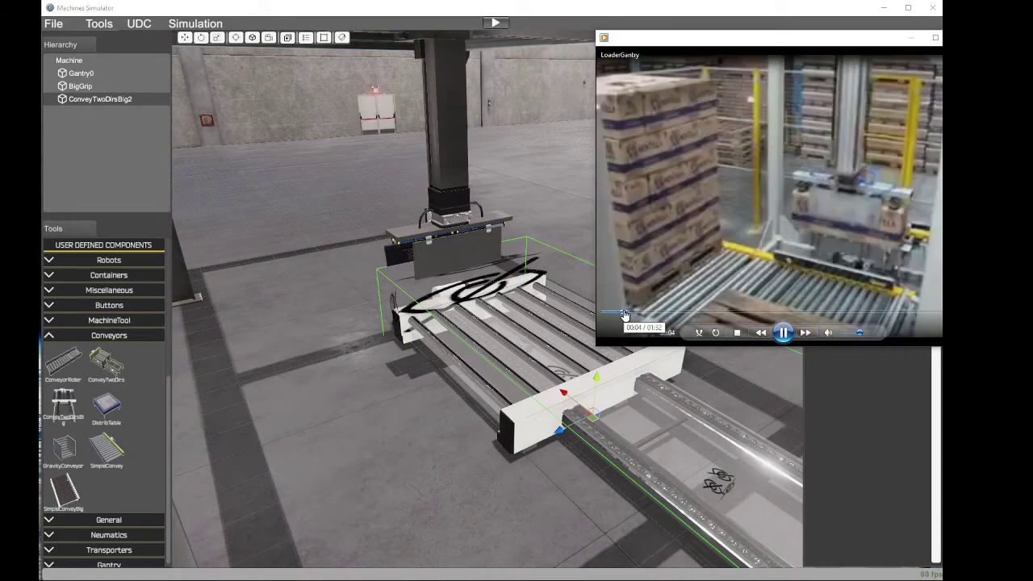
pyautogui.click(612, 312)
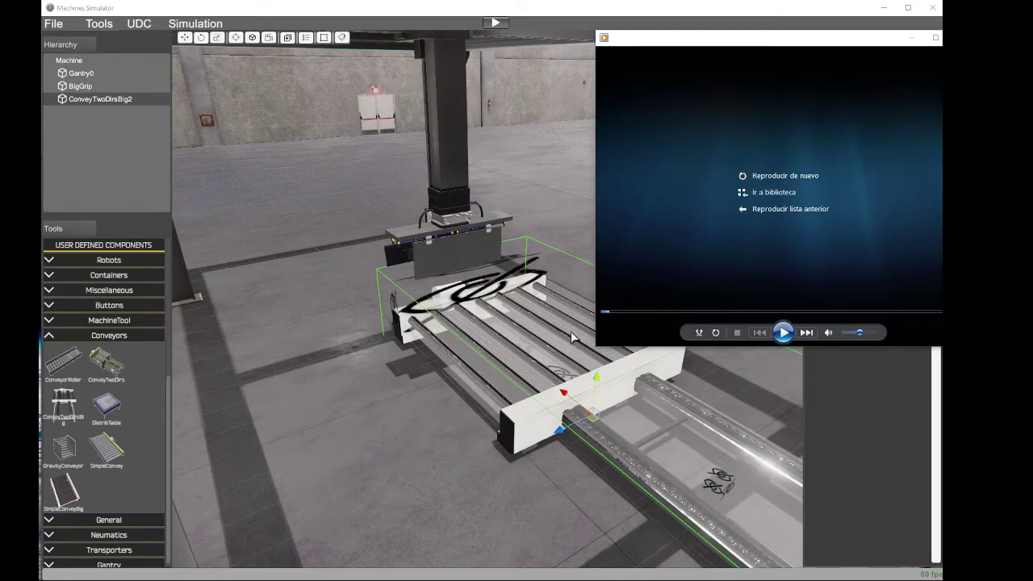
# Step: Return to Machines Simulator and shift the conveyor along X to about -2.91
pyautogui.moveTo(572, 337); pyautogui.dragTo(937, 402, button='right')
pyautogui.moveTo(726, 390); pyautogui.dragTo(451, 355, button='right')
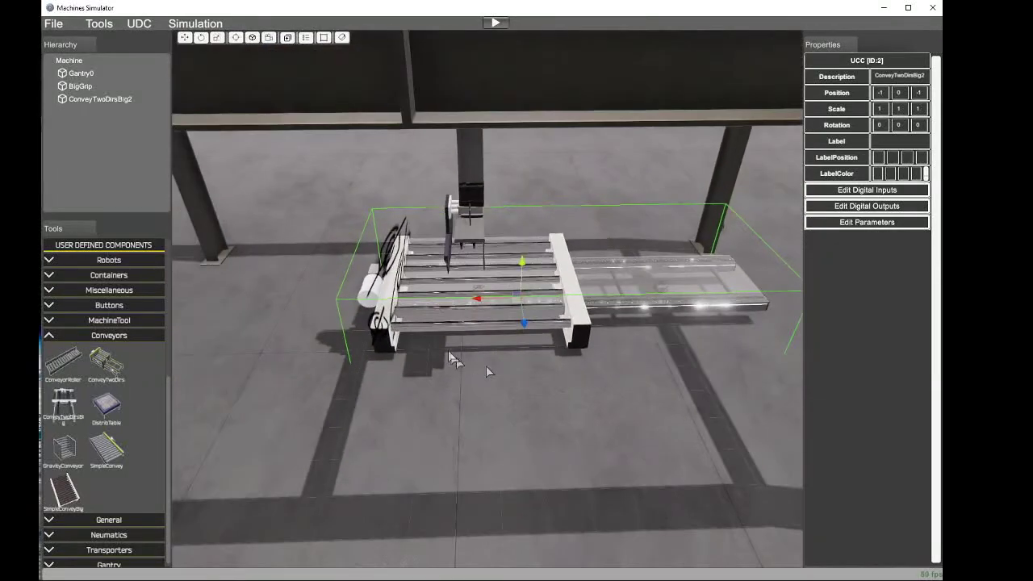
pyautogui.moveTo(479, 299); pyautogui.dragTo(537, 309)
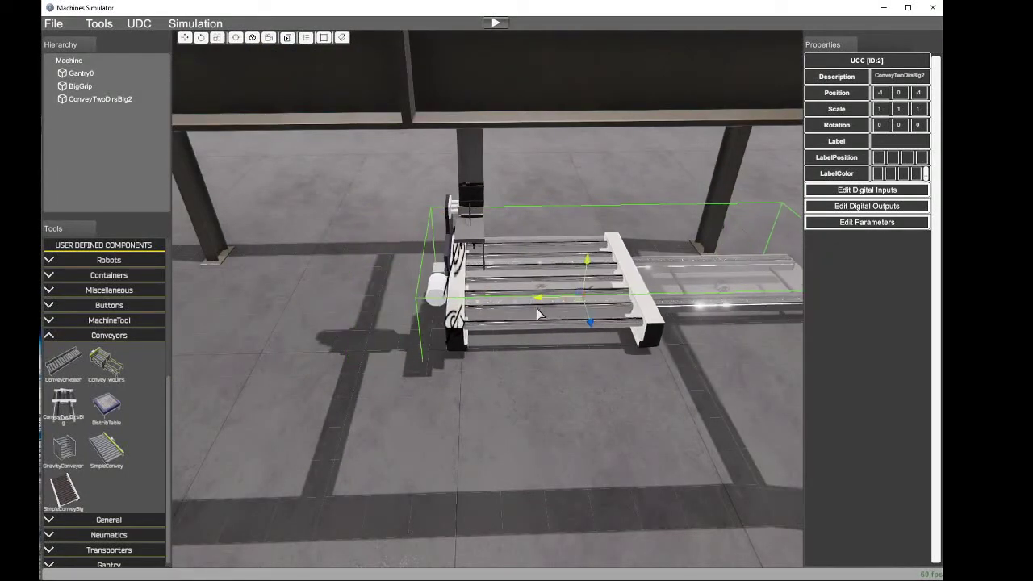
# Step: Raise the conveyor until its supporting legs stand on the floor
pyautogui.moveTo(537, 309); pyautogui.dragTo(739, 259, button='right')
pyautogui.press('w')
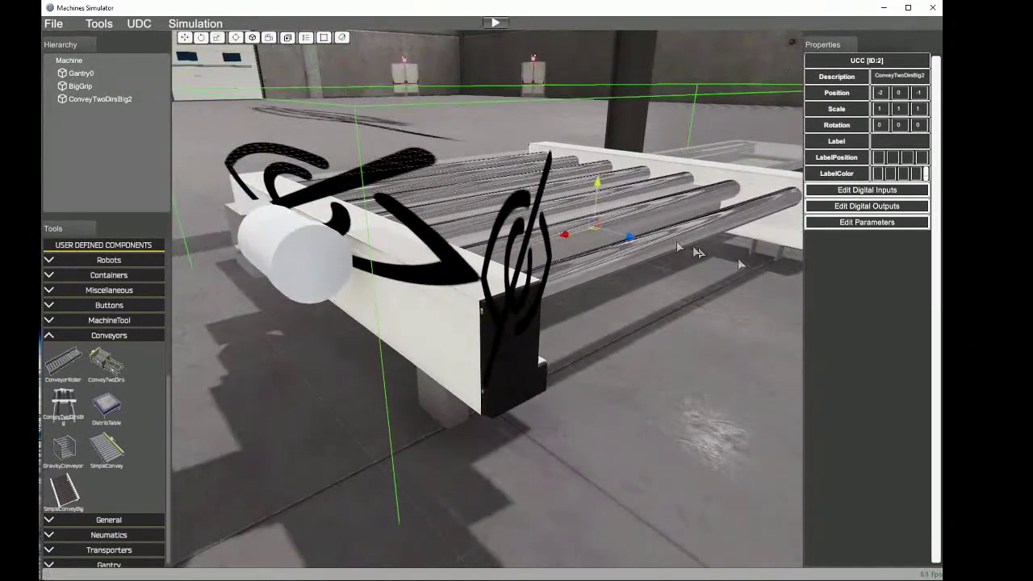
pyautogui.moveTo(599, 185); pyautogui.dragTo(626, 84)
pyautogui.moveTo(597, 144); pyautogui.dragTo(570, 181, button='right')
pyautogui.scroll(-5, 570, 180)
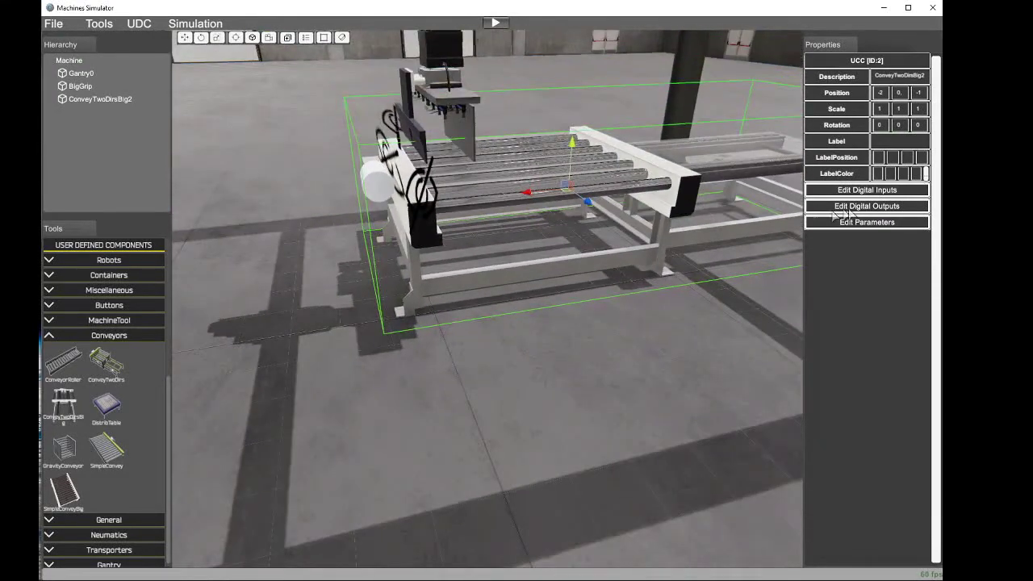
# Step: Play the LoaderGantry reference video from about 00:04 to 00:08 to examine the height of the pallet conveyor
pyautogui.moveTo(626, 313); pyautogui.dragTo(628, 313)
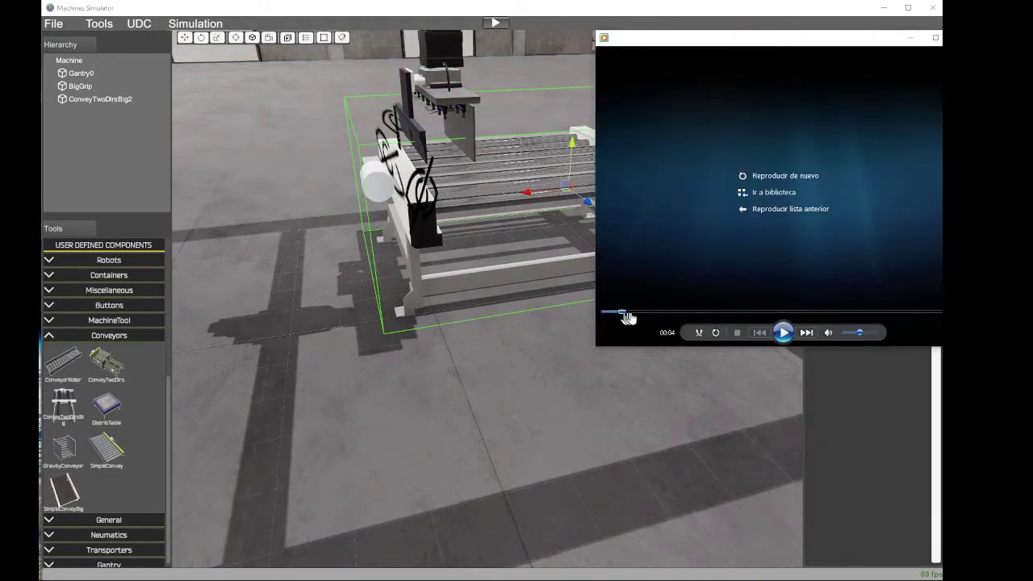
pyautogui.click(783, 333)
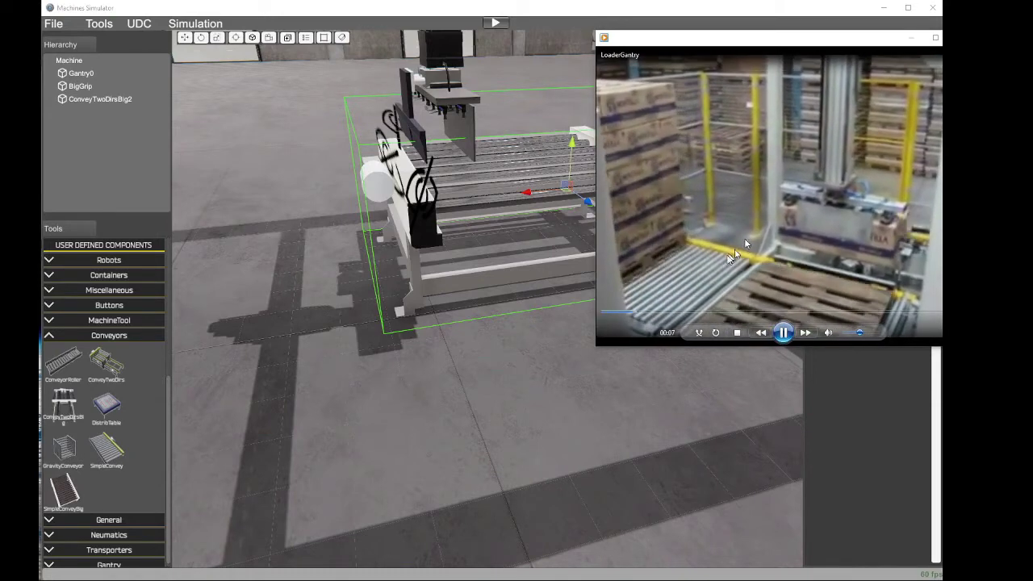
pyautogui.click(783, 333)
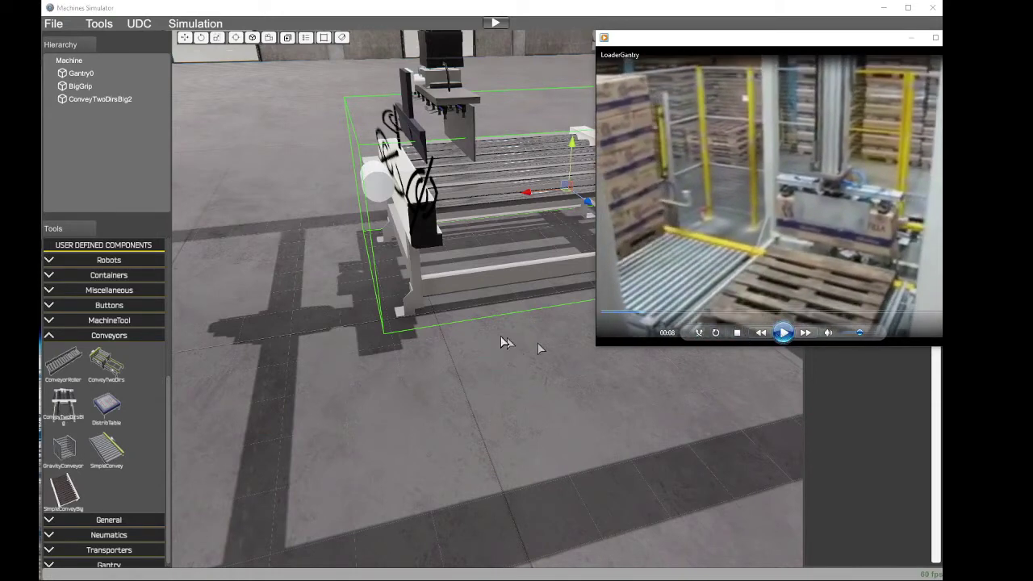
# Step: Lower the conveyor to a Y position of about -0.17 and shift it along Z to about -0.82
pyautogui.click(502, 341)
pyautogui.click(524, 181)
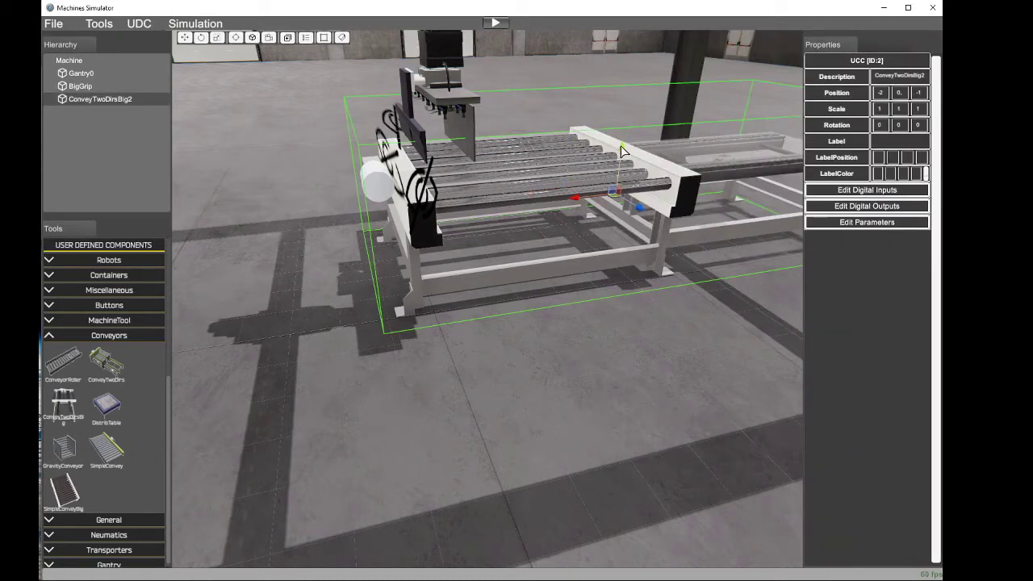
pyautogui.moveTo(622, 149); pyautogui.dragTo(632, 213)
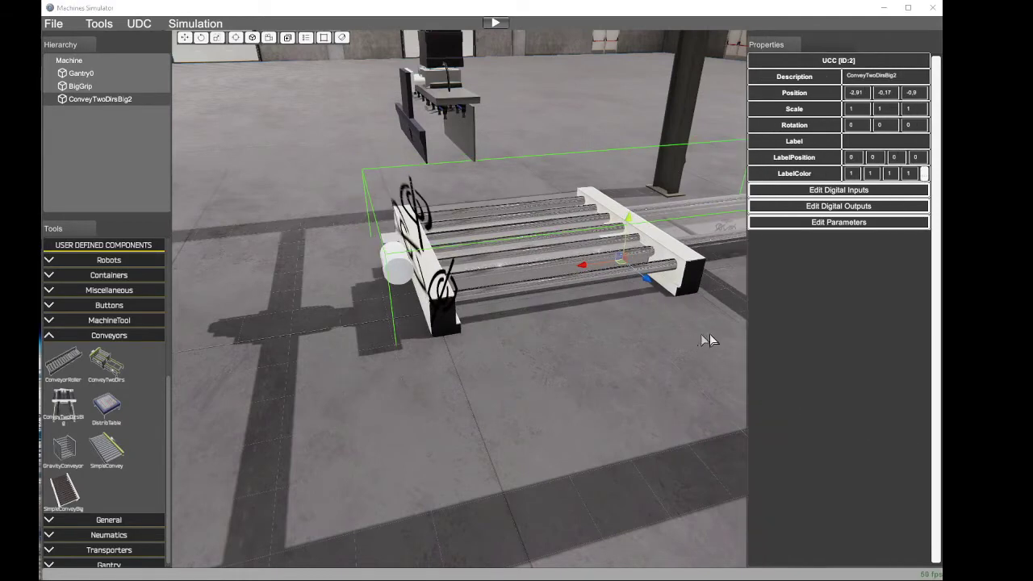
pyautogui.click(645, 281)
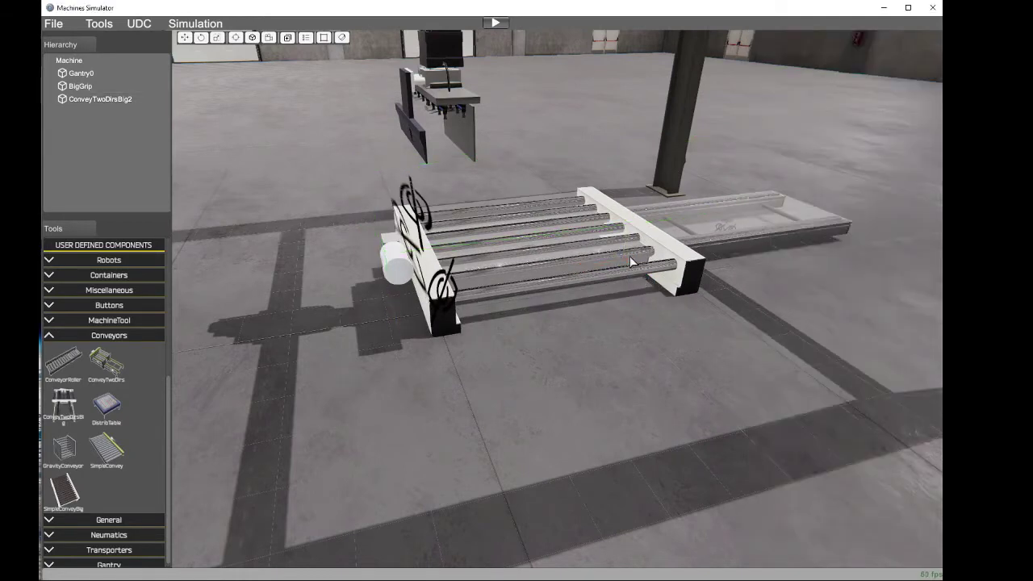
pyautogui.click(630, 256)
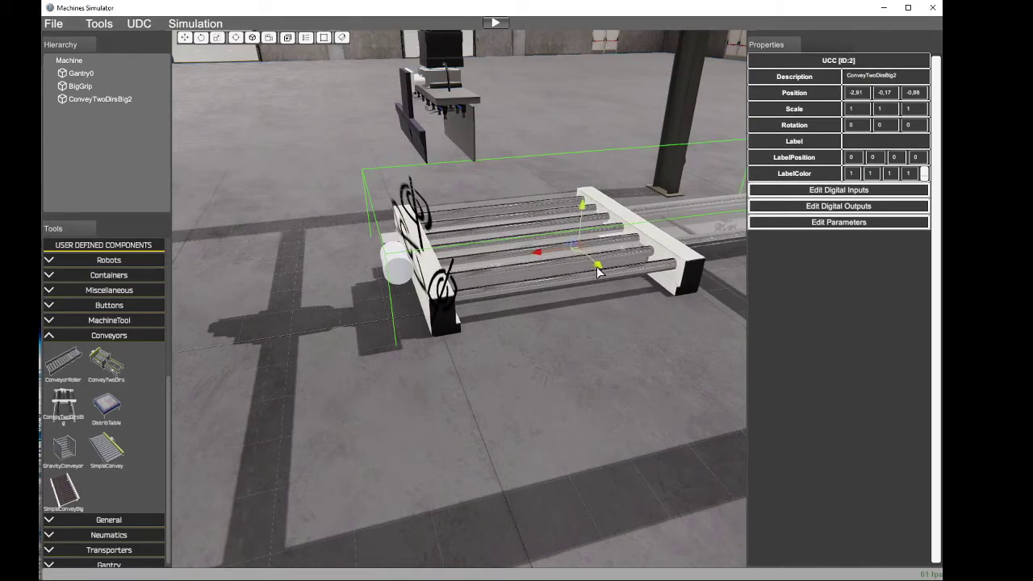
pyautogui.moveTo(603, 273); pyautogui.dragTo(646, 301)
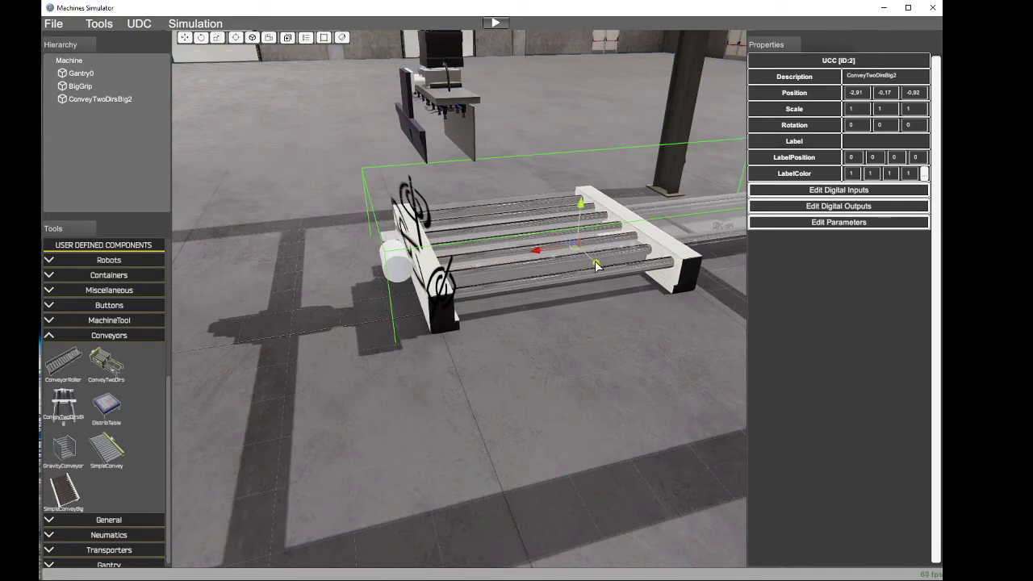
# Step: Shift the two-direction conveyor along Z to about -0.96 and check its placement beneath the gantry
pyautogui.moveTo(682, 318); pyautogui.dragTo(42, 303, button='right')
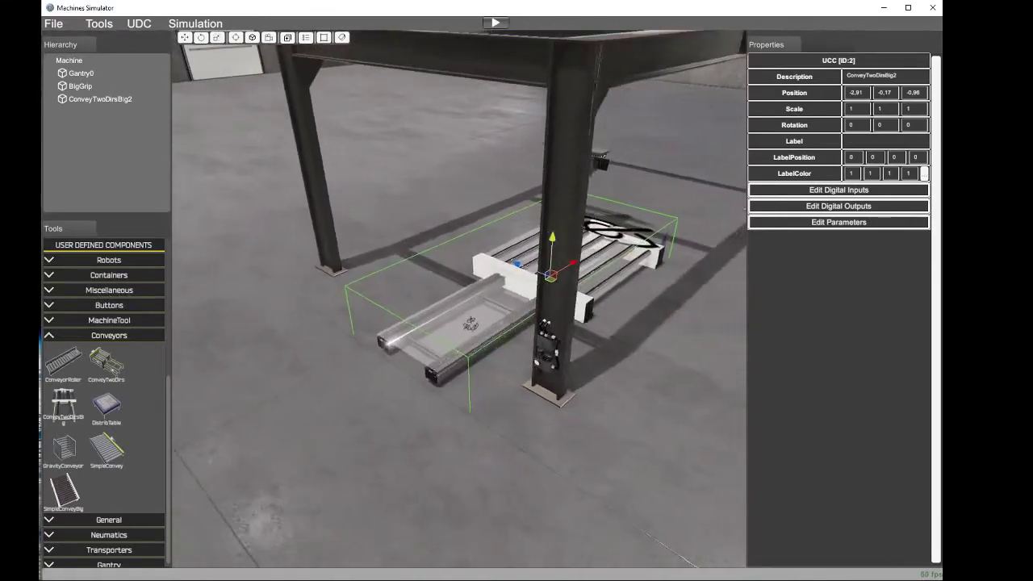
pyautogui.press('w')
pyautogui.moveTo(454, 342); pyautogui.dragTo(255, 301, button='right')
pyautogui.moveTo(418, 298); pyautogui.dragTo(331, 297, button='right')
pyautogui.press('s')
pyautogui.press('w')
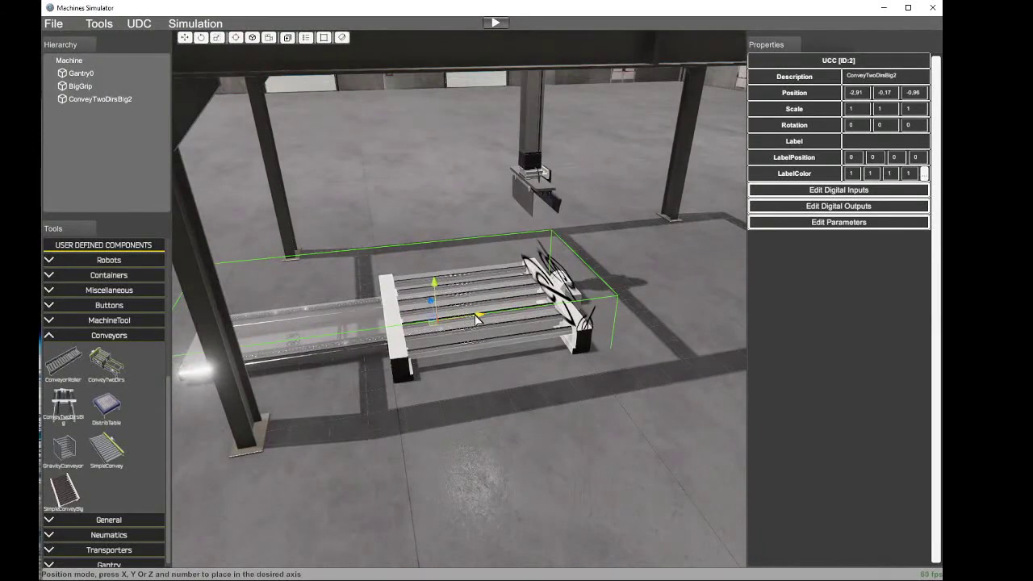
pyautogui.press('s')
pyautogui.moveTo(541, 326); pyautogui.dragTo(437, 320, button='right')
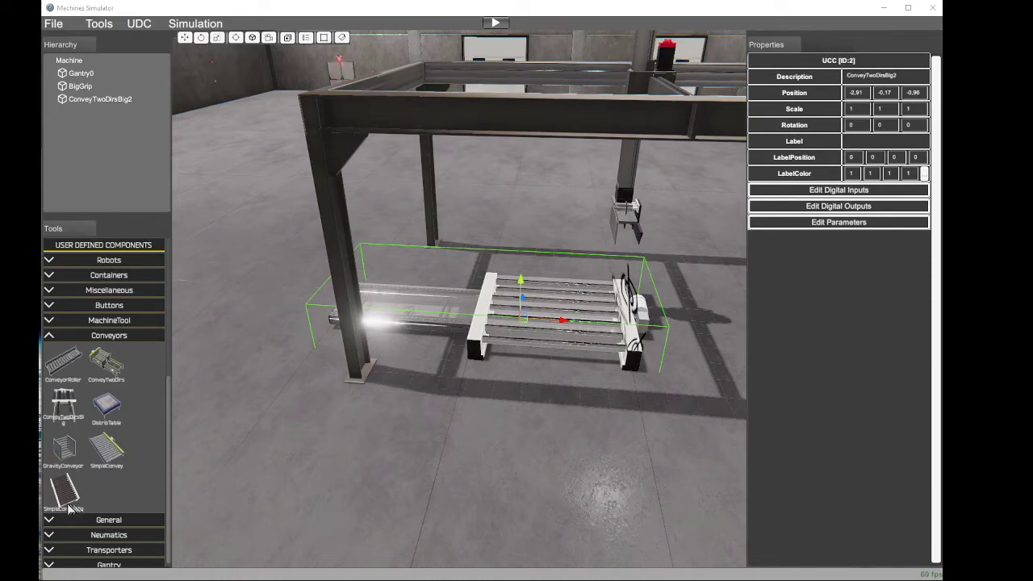
# Step: Add a SimpleConveyBig conveyor outside the gantry at about X -7.88, Z -1.44, and rotate it 90° about Y
pyautogui.moveTo(72, 496); pyautogui.dragTo(583, 472)
pyautogui.moveTo(583, 472); pyautogui.dragTo(670, 428, button='middle')
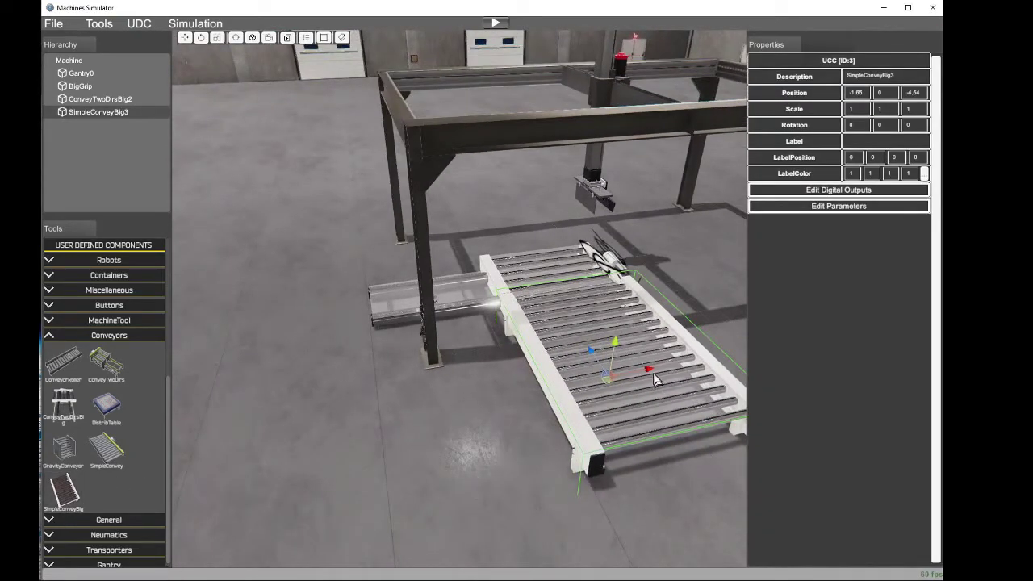
pyautogui.moveTo(650, 374); pyautogui.dragTo(292, 314)
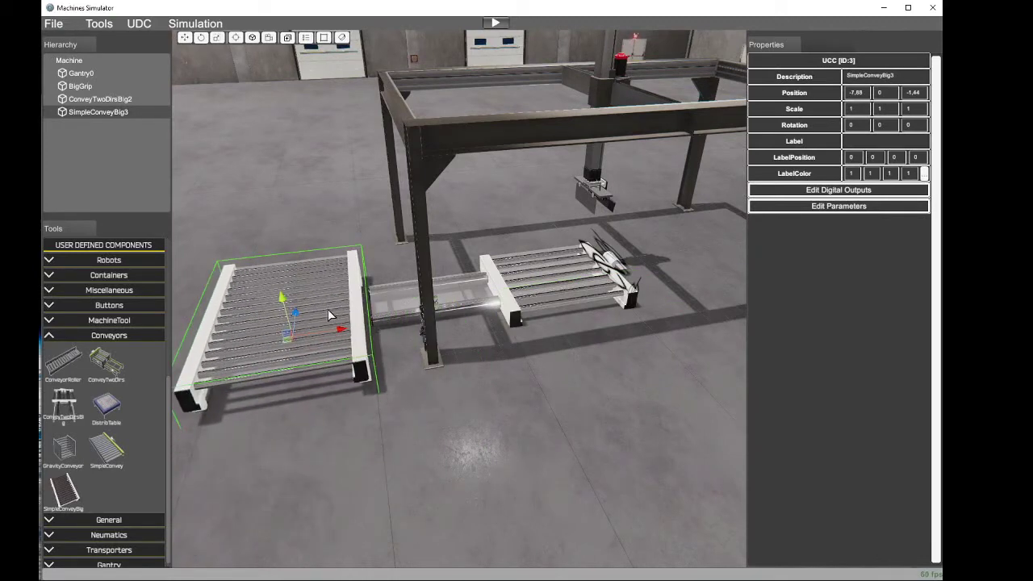
pyautogui.press('r')
pyautogui.press('z')
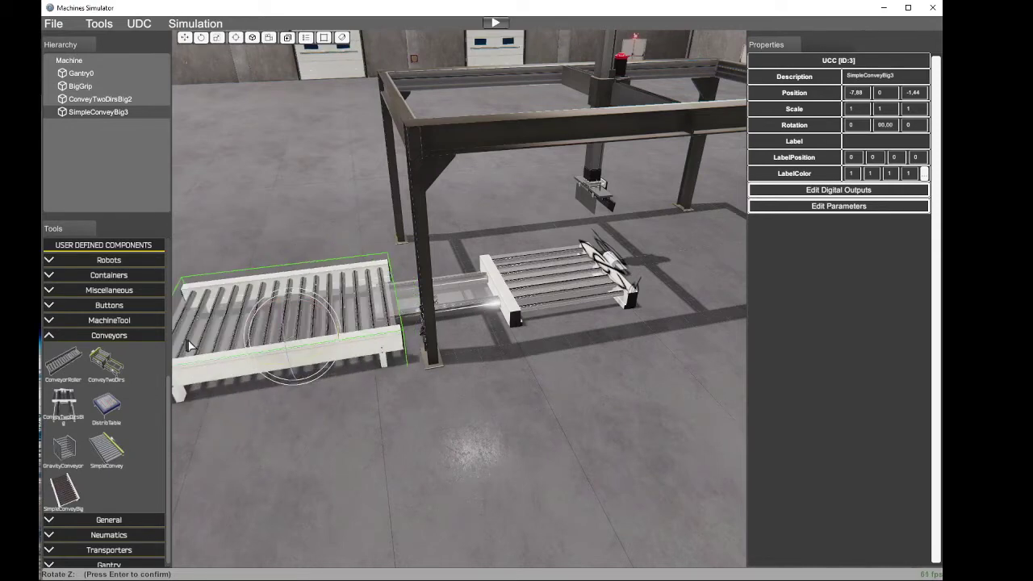
# Step: Lower the SimpleConveyBig conveyor to a Y position of about -0.41 and shift it along Z to about -1.02
pyautogui.scroll(4, 334, 350)
pyautogui.moveTo(357, 361); pyautogui.dragTo(439, 356, button='middle')
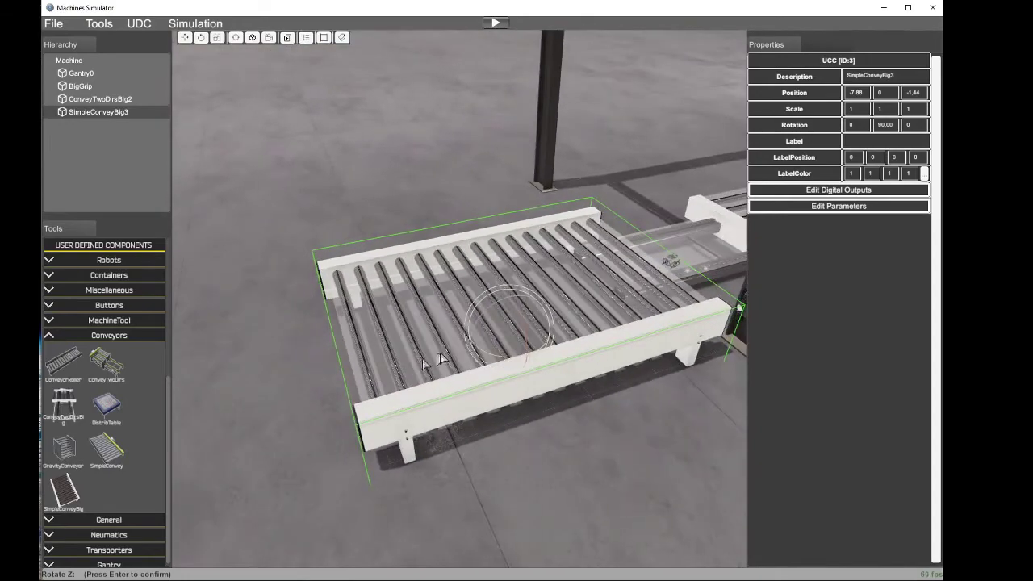
pyautogui.press('w')
pyautogui.moveTo(511, 299)
pyautogui.mouseDown()
pyautogui.moveTo(511, 332)
pyautogui.moveTo(512, 319)
pyautogui.mouseUp()
pyautogui.moveTo(526, 325); pyautogui.dragTo(771, 376, button='right')
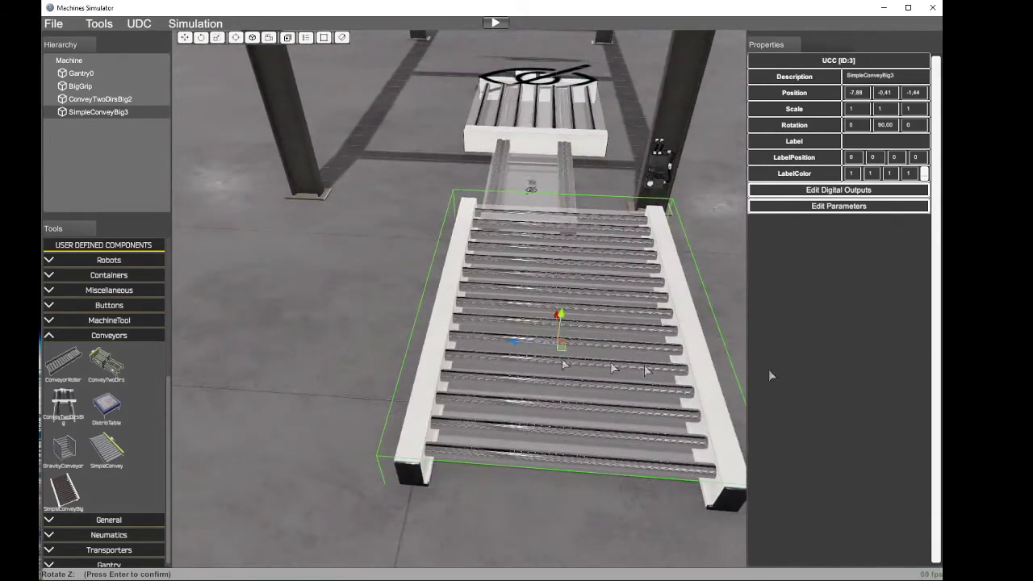
pyautogui.moveTo(515, 345); pyautogui.dragTo(484, 343)
pyautogui.moveTo(529, 337); pyautogui.dragTo(1010, 323, button='middle')
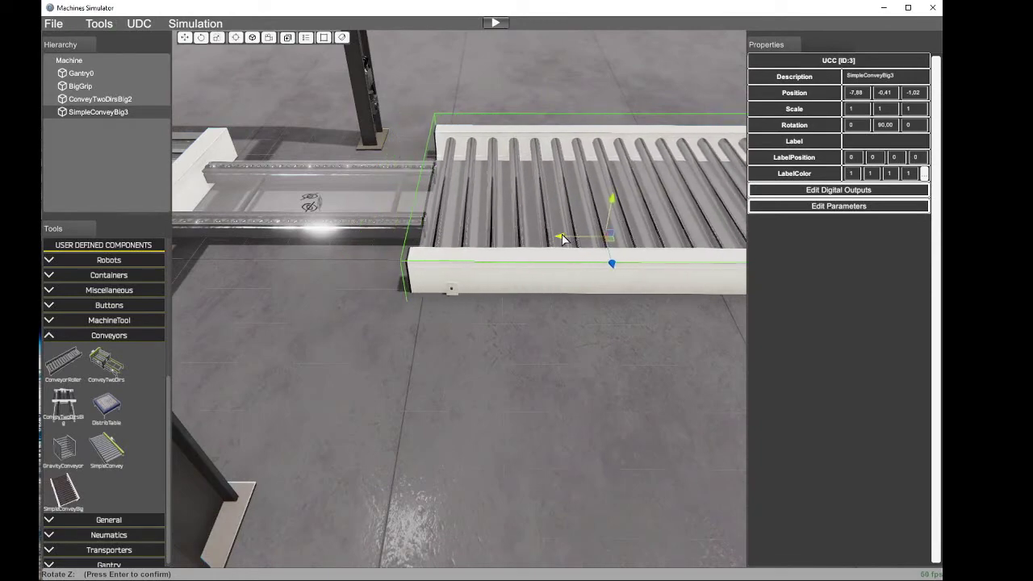
# Step: Fine-tune the SimpleConveyBig conveyor to about X -8.29, Y -0.35, Z -0.93 to line up with the two-direction conveyor's rails
pyautogui.moveTo(563, 239); pyautogui.dragTo(667, 185, button='middle')
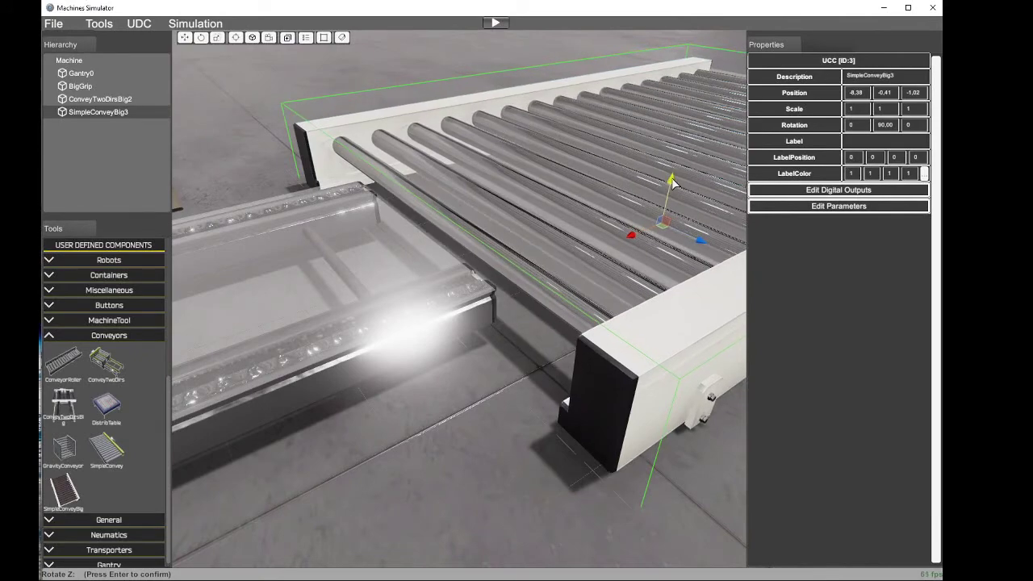
pyautogui.moveTo(675, 177); pyautogui.dragTo(676, 176)
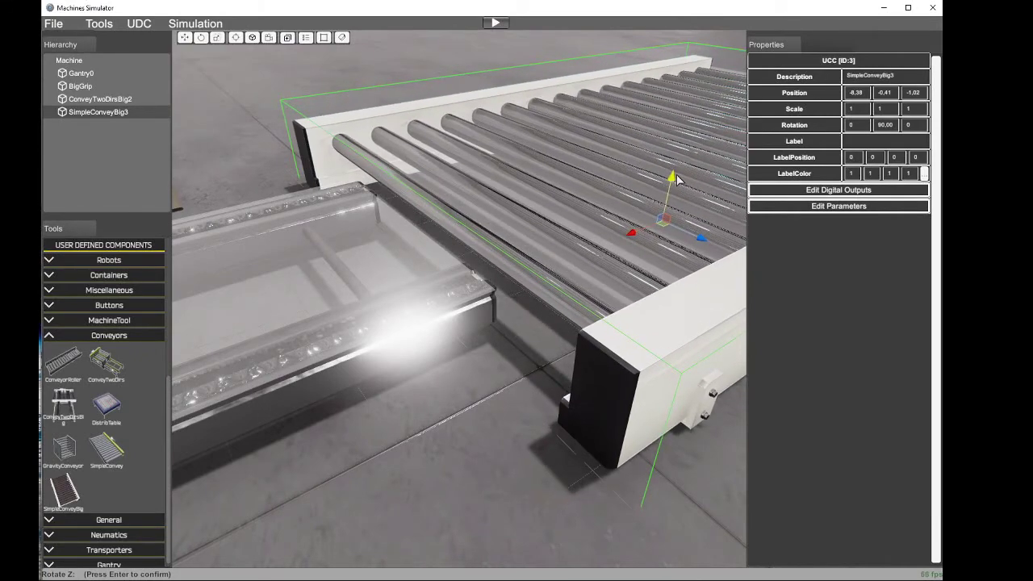
pyautogui.moveTo(672, 182); pyautogui.dragTo(360, 194, button='middle')
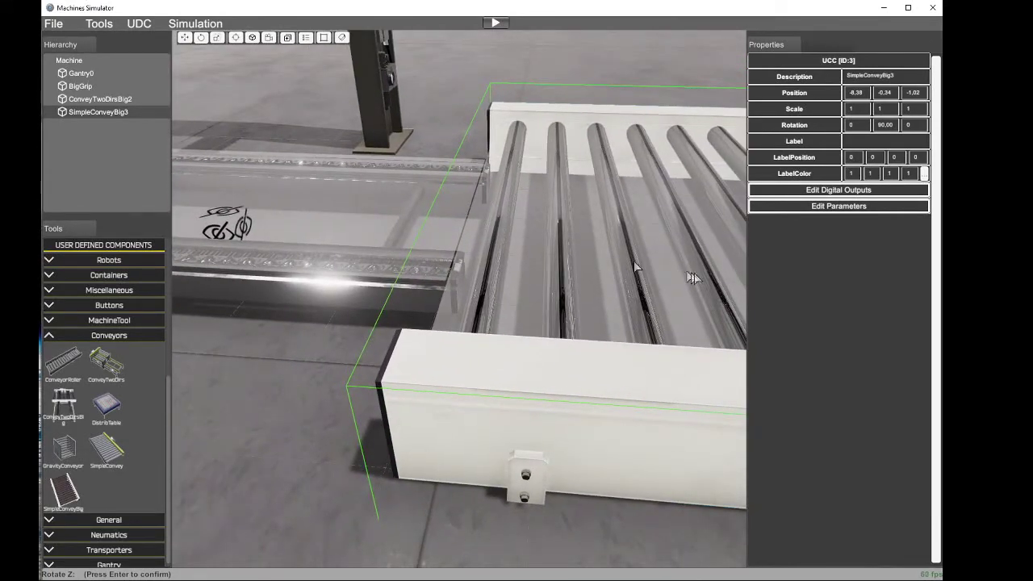
pyautogui.scroll(-2, 696, 279)
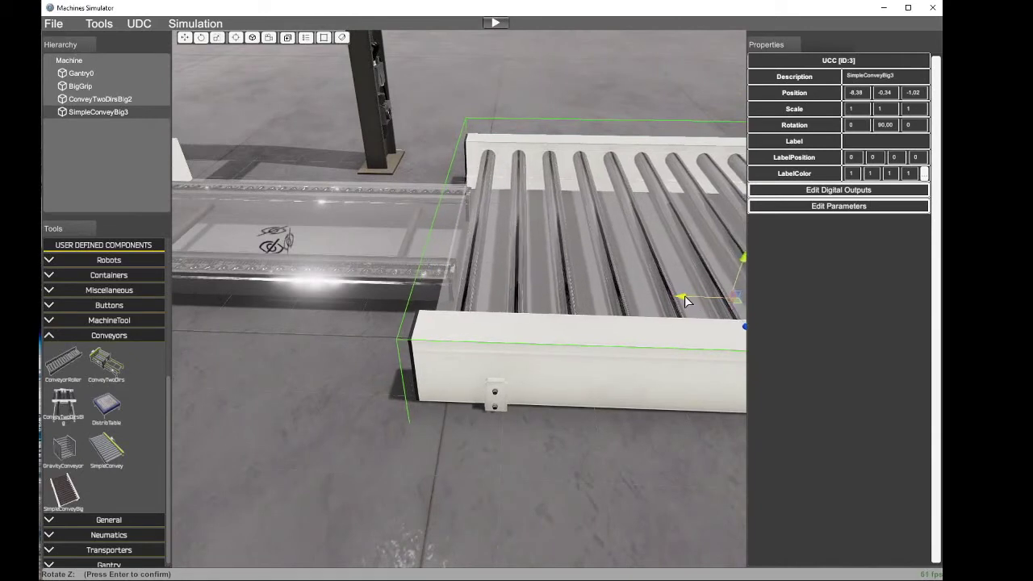
pyautogui.scroll(-2, 666, 310)
pyautogui.scroll(-2, 645, 315)
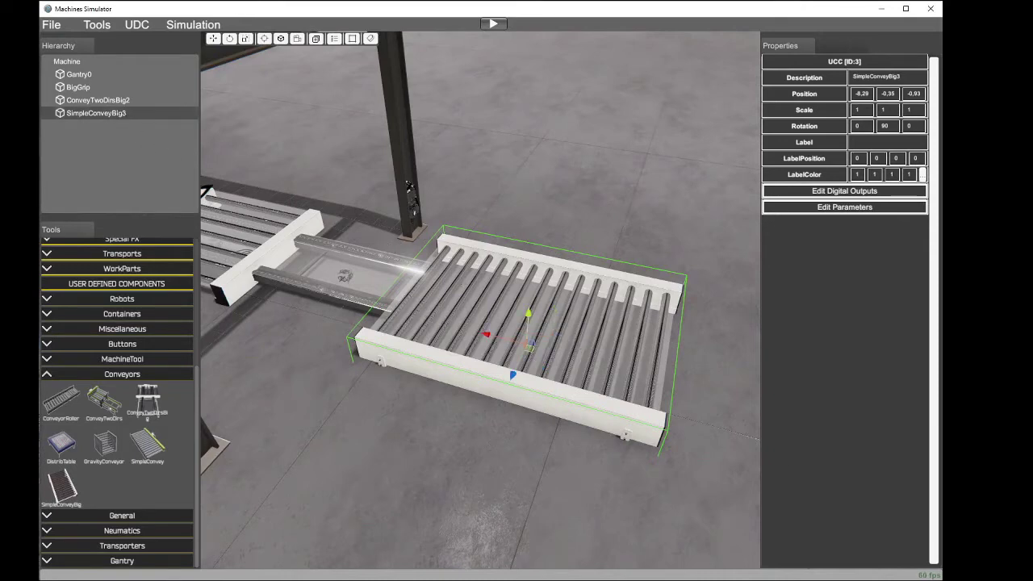
# Step: Duplicate the SimpleConveyBig conveyor and shift the copy along X to about -12.9 so it extends the line
pyautogui.hotkey('ctrl', 'd')
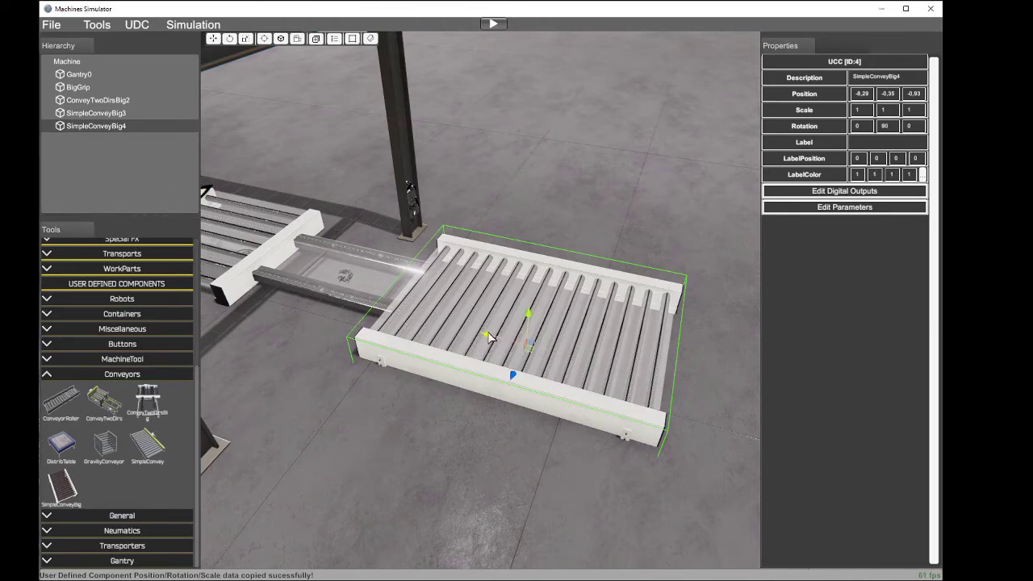
pyautogui.moveTo(490, 338); pyautogui.dragTo(759, 415)
pyautogui.moveTo(508, 357); pyautogui.dragTo(348, 321, button='right')
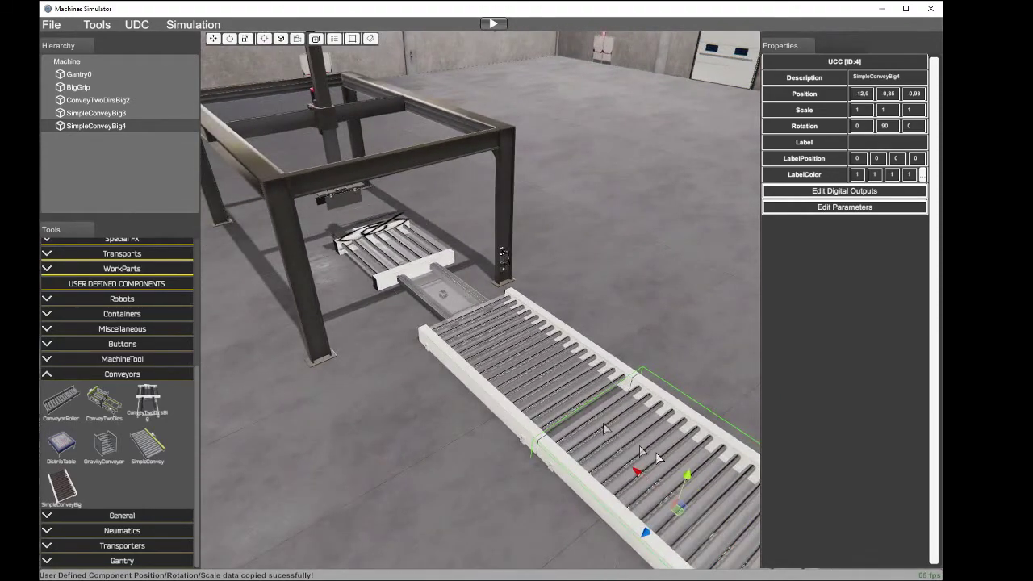
# Step: Place a WorkPart on the SimpleConveyBig conveyor nearest the gantry
pyautogui.moveTo(504, 301); pyautogui.dragTo(755, 322, button='right')
pyautogui.press('w')
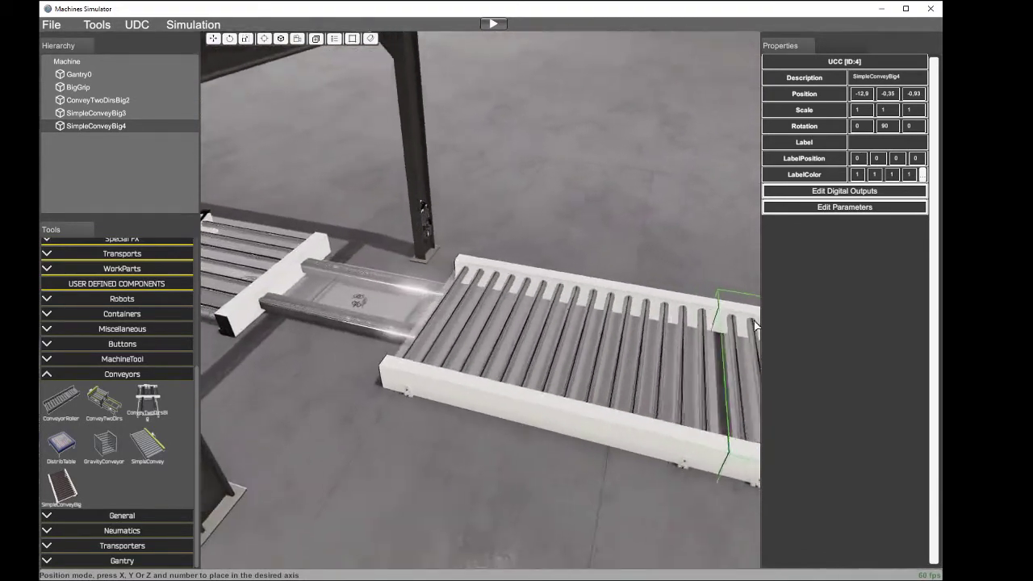
pyautogui.click(46, 375)
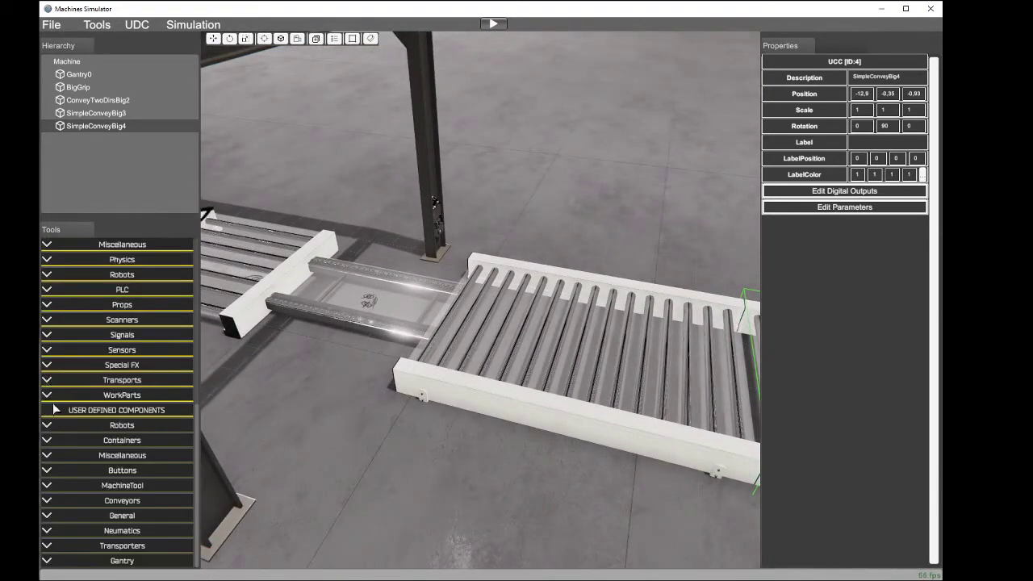
pyautogui.click(47, 397)
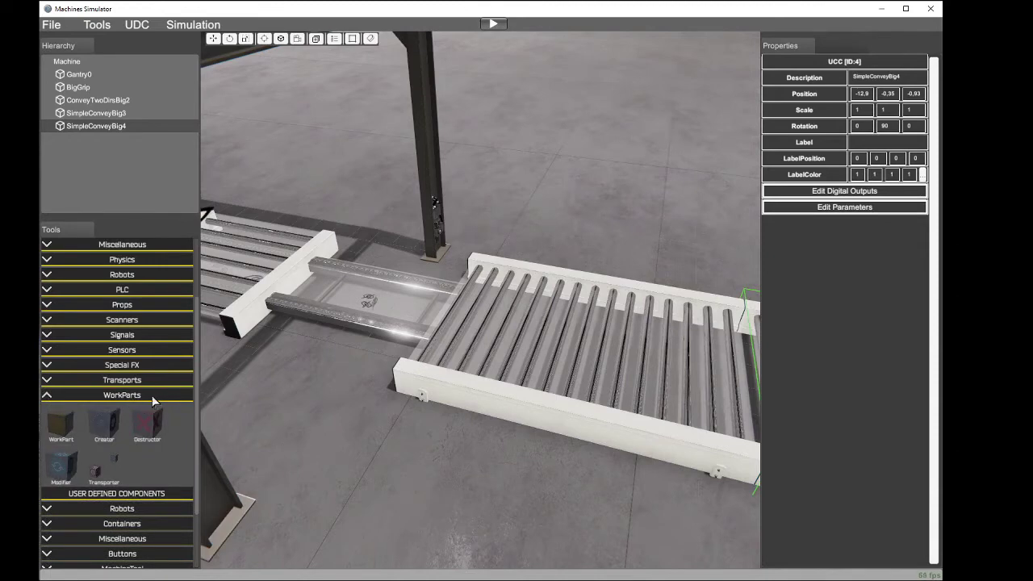
pyautogui.click(71, 416)
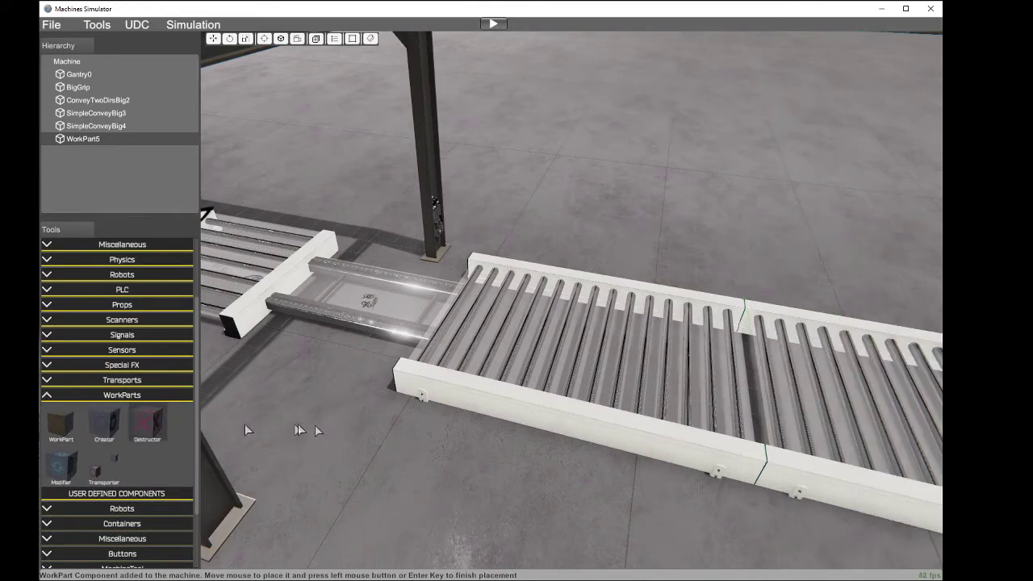
pyautogui.click(657, 359)
# Step: Shift the work part along Z to about -0.27, toward the middle of the conveyor
pyautogui.press('s')
pyautogui.moveTo(701, 373)
pyautogui.mouseDown(button='right')
pyautogui.moveTo(732, 385)
pyautogui.moveTo(711, 373)
pyautogui.mouseUp(button='right')
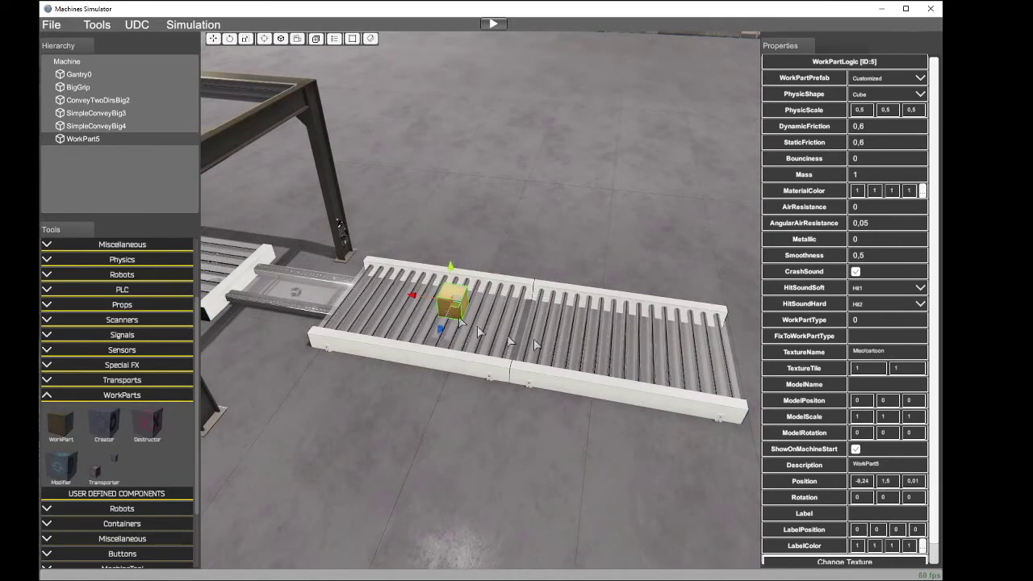
pyautogui.moveTo(339, 297); pyautogui.dragTo(229, 312, button='right')
pyautogui.press('w')
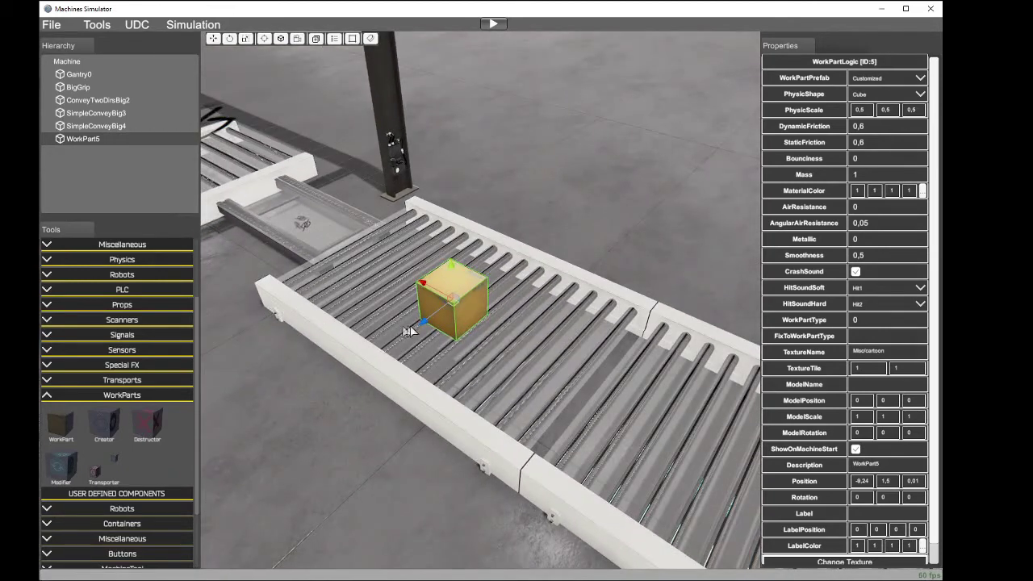
pyautogui.moveTo(421, 323); pyautogui.dragTo(441, 311)
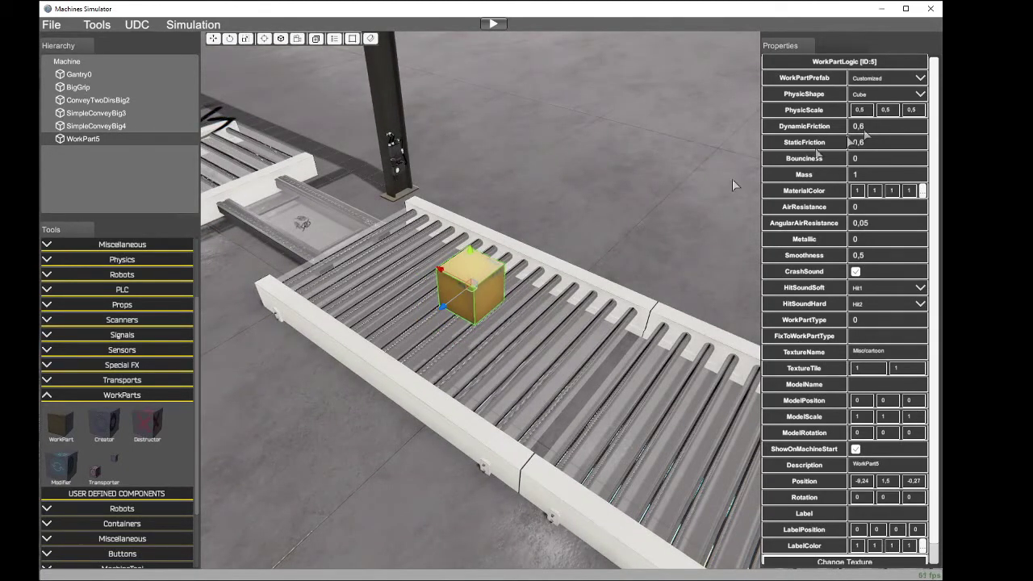
# Step: Change the work part's prefab to PalletWoodBig and move the pallet to about Y 0.56, Z -0.97
pyautogui.click(920, 79)
pyautogui.moveTo(928, 110); pyautogui.dragTo(929, 133)
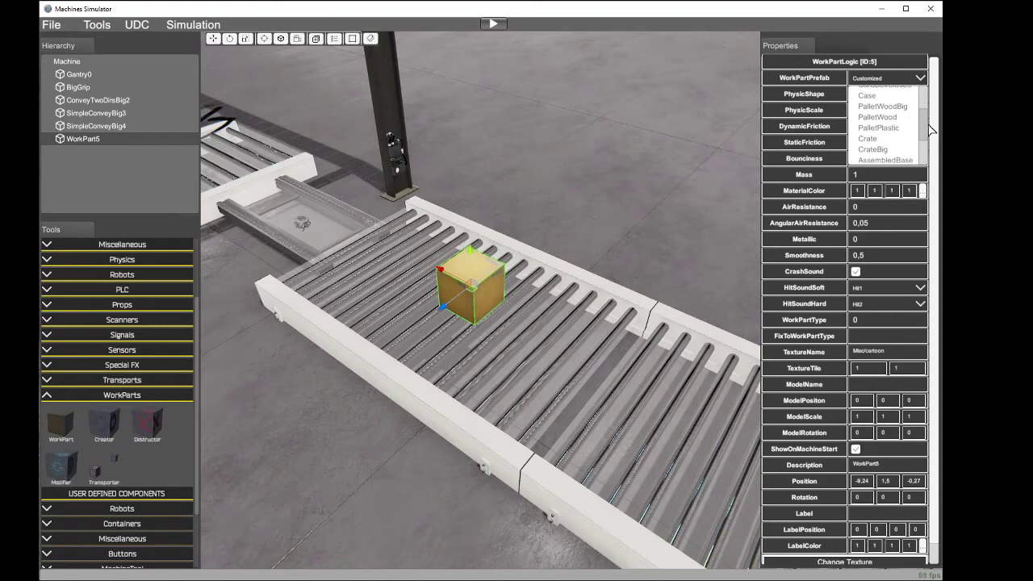
pyautogui.click(901, 118)
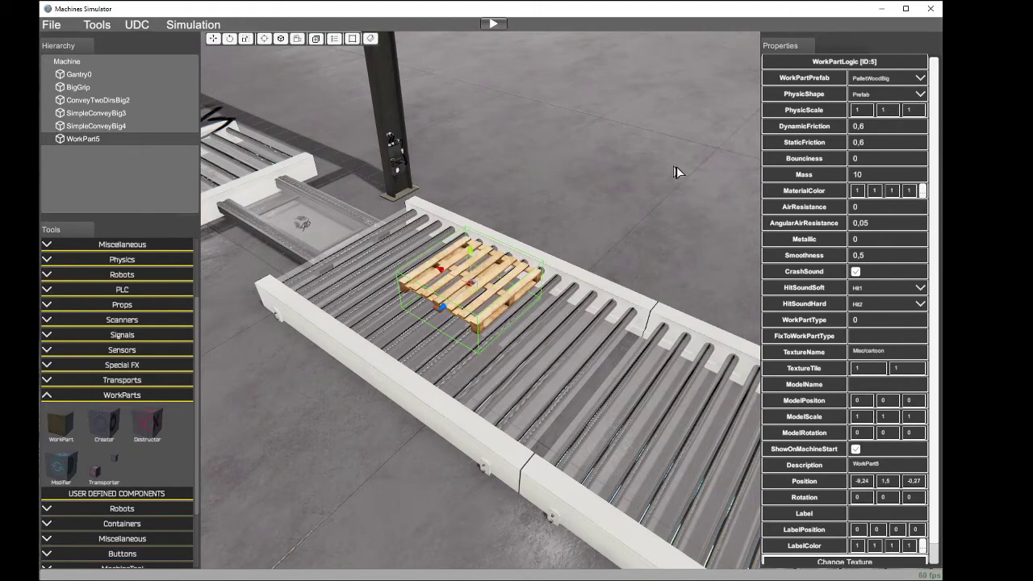
pyautogui.moveTo(663, 143); pyautogui.dragTo(343, 194, button='middle')
pyautogui.moveTo(408, 208); pyautogui.dragTo(440, 305)
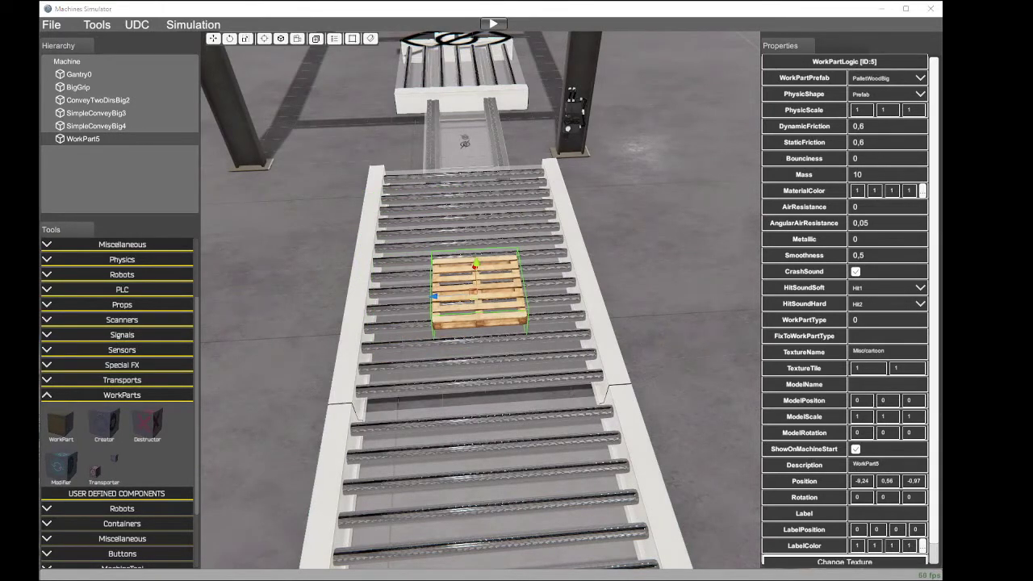
# Step: Set the pallet's physic scale to 2.2 on all three axes
pyautogui.click(865, 112)
pyautogui.write('2,')
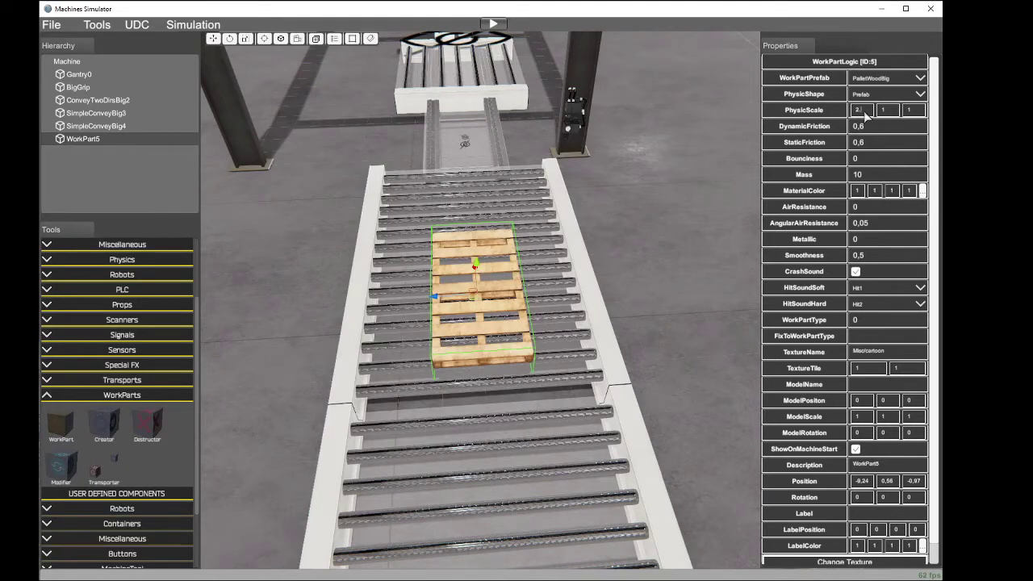
pyautogui.write('2')
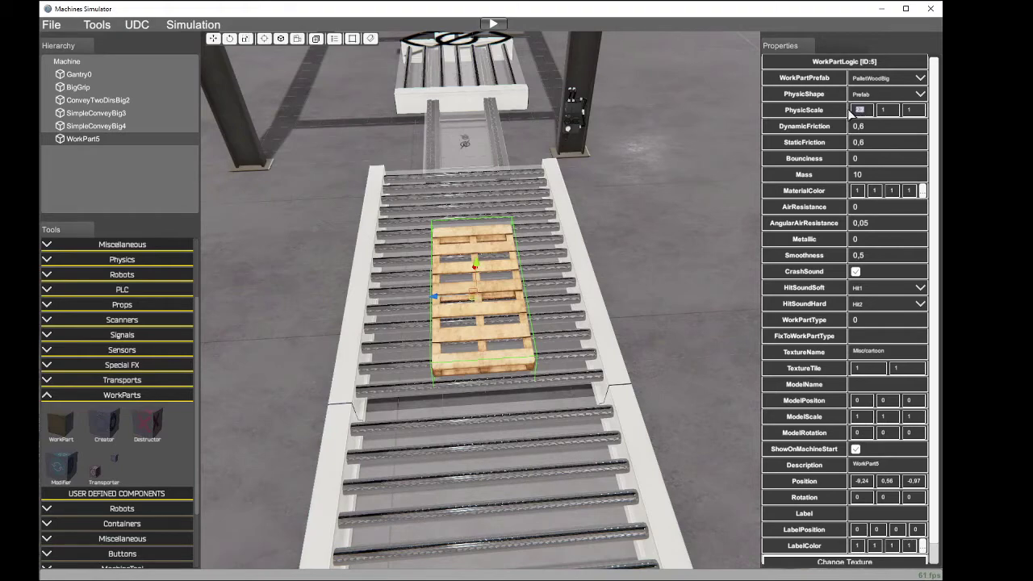
pyautogui.click(891, 112)
pyautogui.write('2,2')
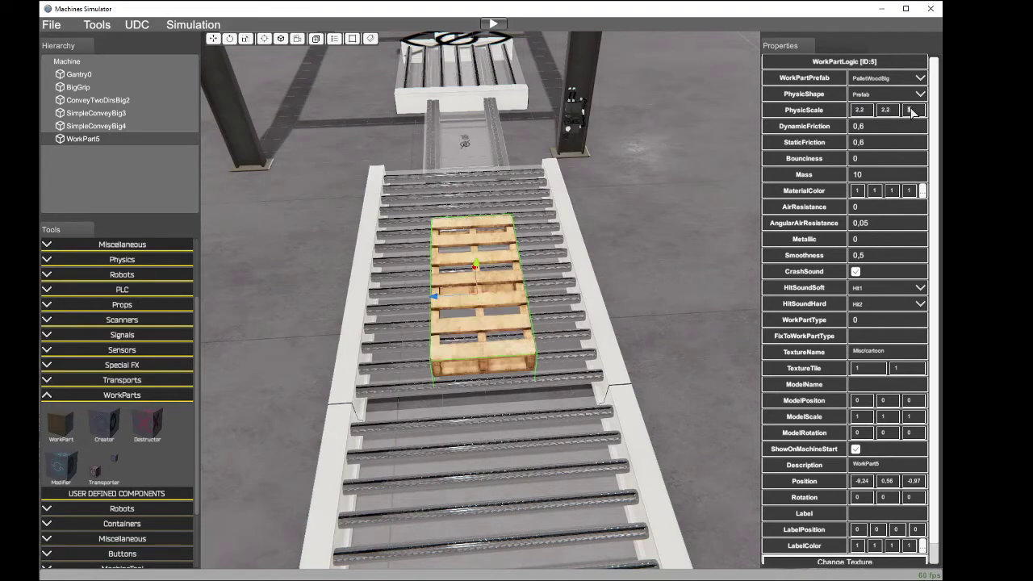
pyautogui.write('2,2')
# Step: Lower the pallet onto the rollers at about Y 0.47 and shift it along X to about -8.65
pyautogui.moveTo(688, 187); pyautogui.dragTo(506, 223, button='right')
pyautogui.scroll(3, 506, 223)
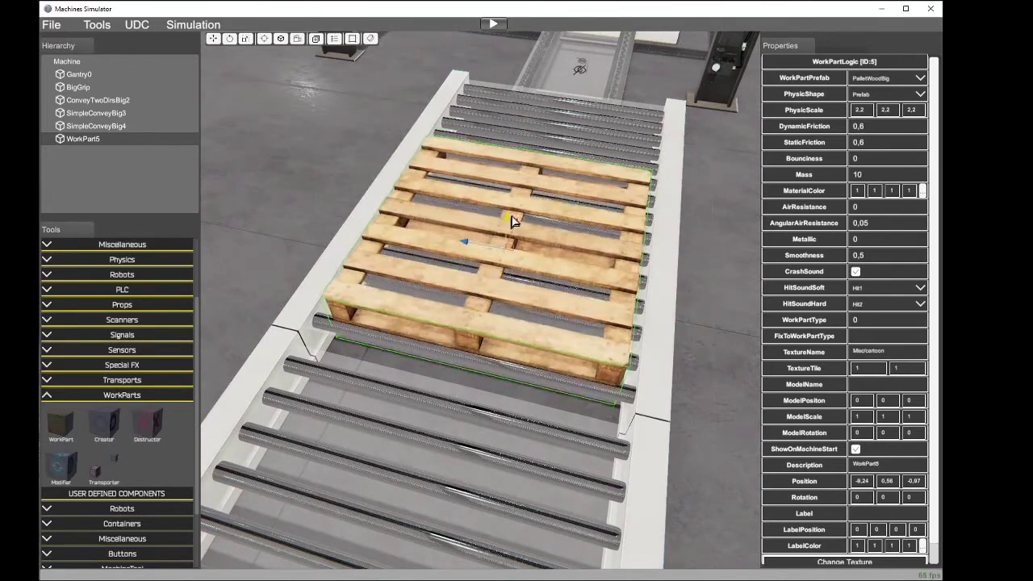
pyautogui.moveTo(517, 220); pyautogui.dragTo(520, 229)
pyautogui.moveTo(614, 225); pyautogui.dragTo(928, 230, button='right')
pyautogui.scroll(-3, 607, 299)
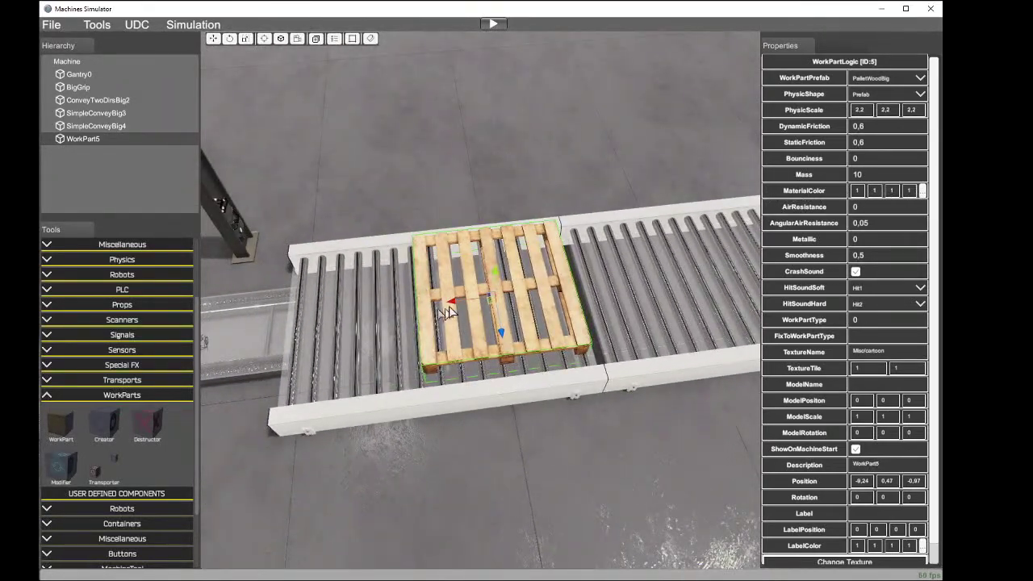
pyautogui.moveTo(454, 302); pyautogui.dragTo(415, 308)
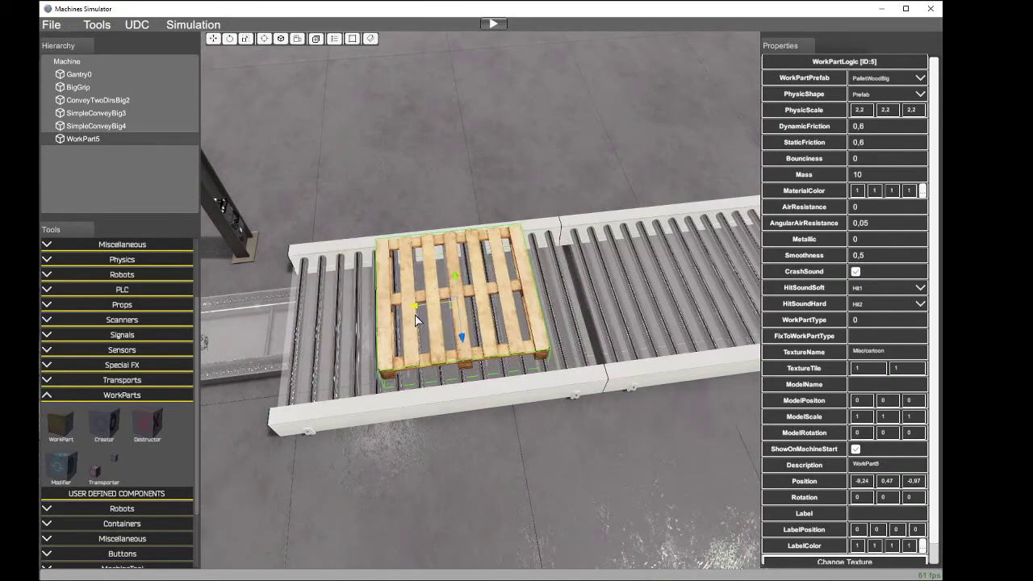
# Step: Examine the two-direction conveyor's rollers and transfer rails beneath the gantry, and collapse the WorkParts category
pyautogui.moveTo(416, 308); pyautogui.dragTo(49, 218, button='right')
pyautogui.moveTo(433, 195); pyautogui.dragTo(554, 313, button='right')
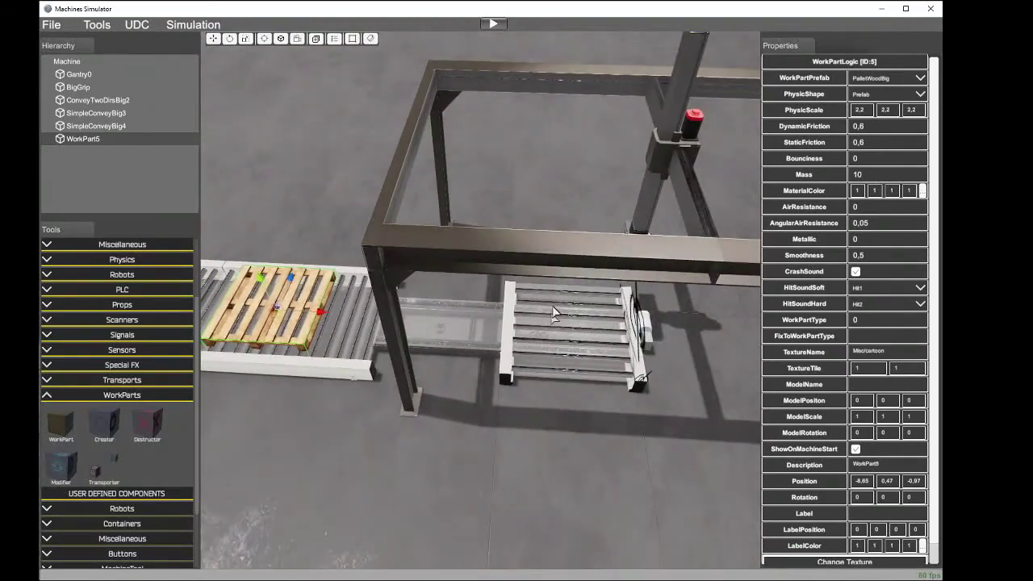
pyautogui.press('w')
pyautogui.moveTo(487, 307); pyautogui.dragTo(928, 286, button='right')
pyautogui.press('s')
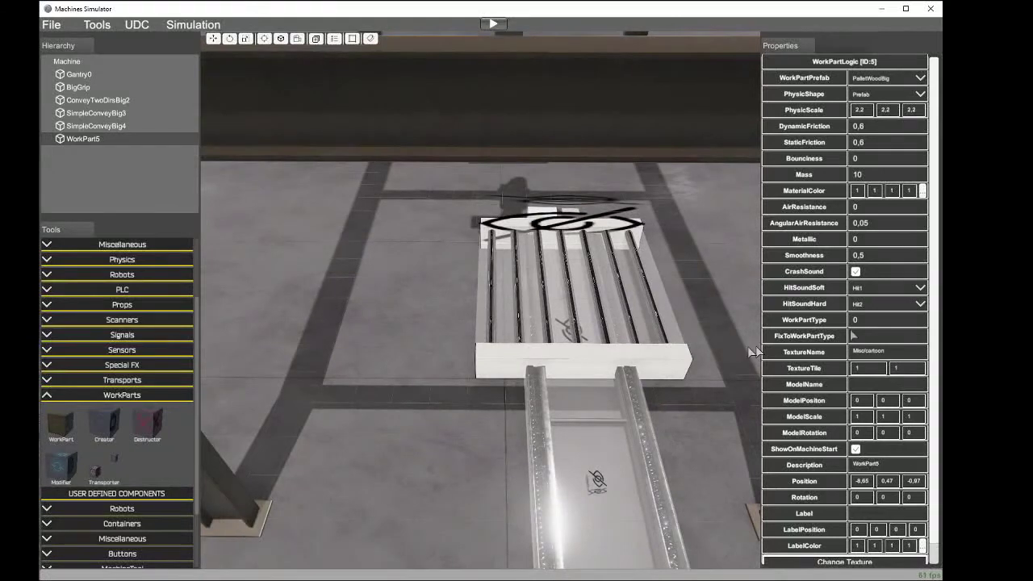
pyautogui.click(47, 396)
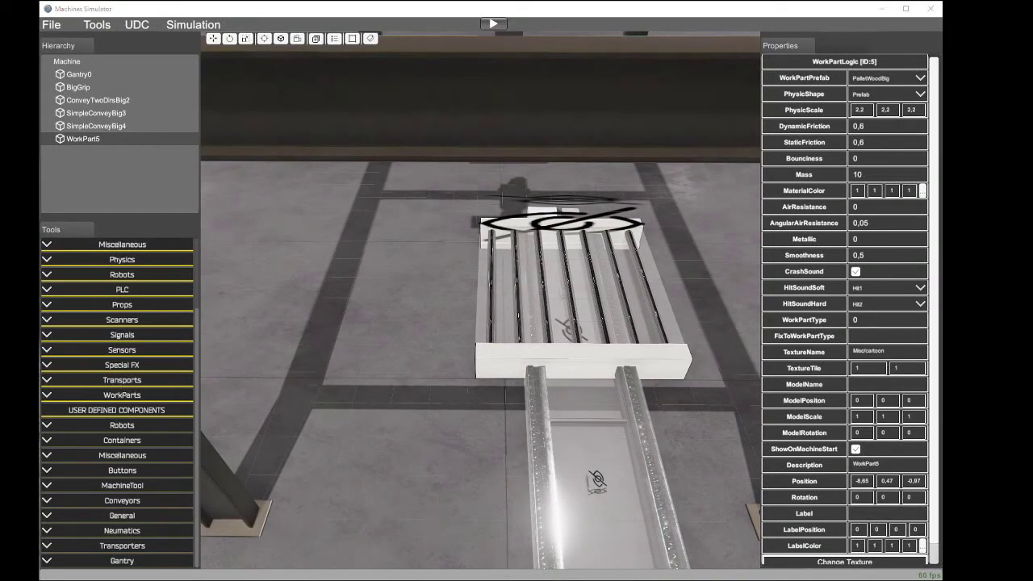
# Step: Add a SimpleConveyBig roller conveyor from the user-defined Conveyors category beside the two-direction conveyor
pyautogui.click(47, 501)
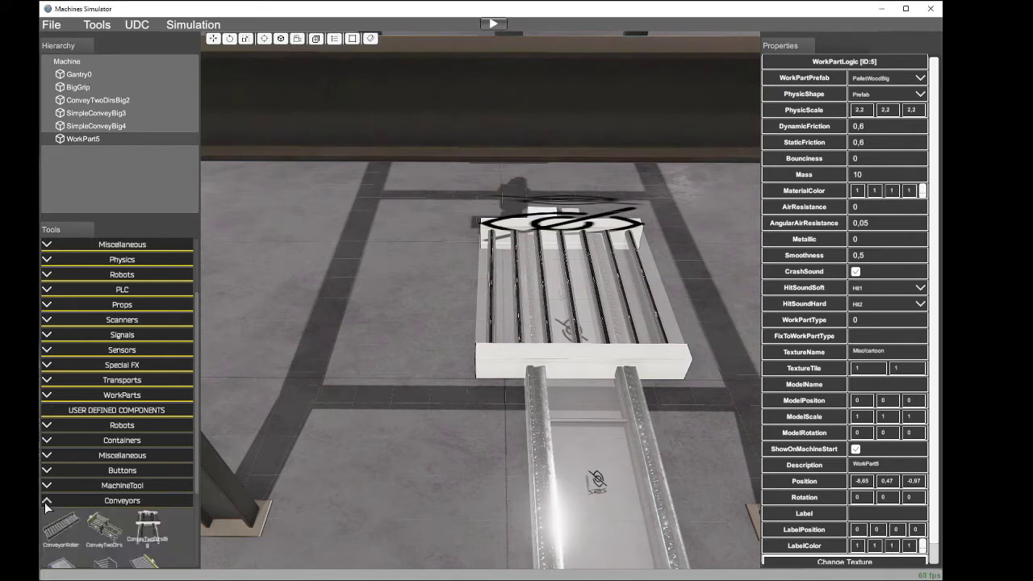
pyautogui.scroll(-3, 113, 493)
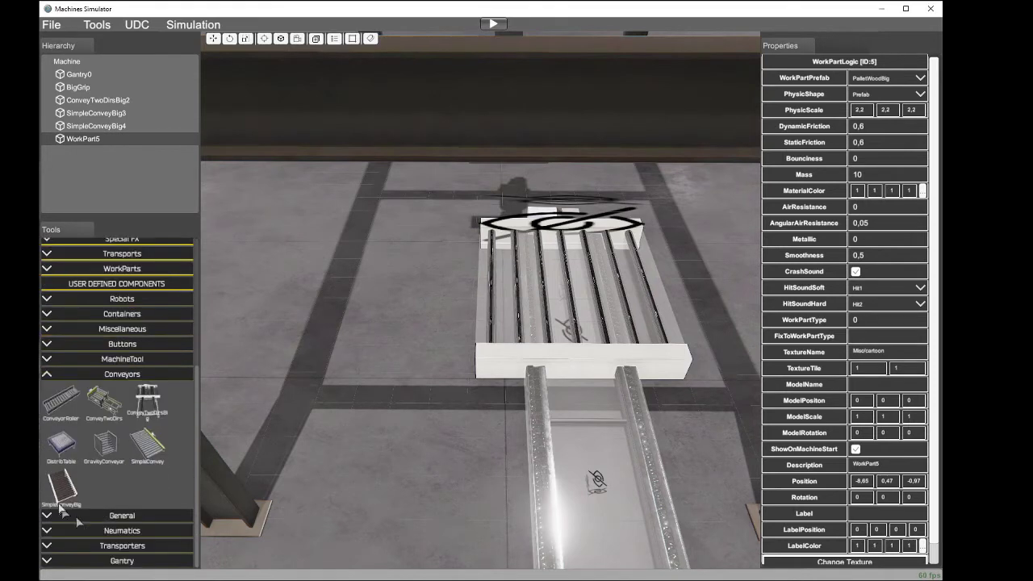
pyautogui.moveTo(62, 488); pyautogui.dragTo(403, 347)
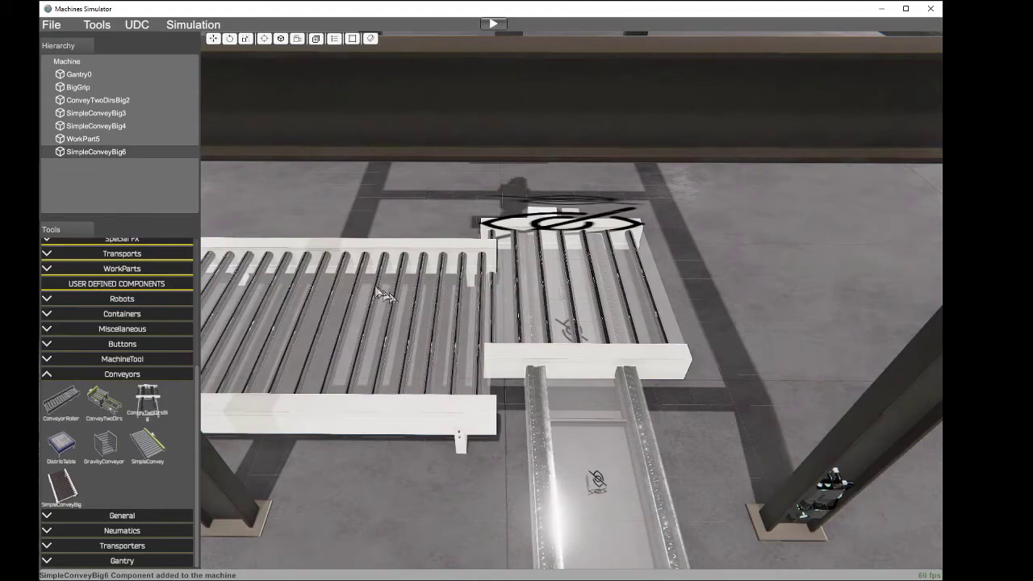
pyautogui.click(349, 275)
# Step: Align the new conveyor with the roller end of the two-direction conveyor at about X -1.49, Y -0.32, Z 2.75
pyautogui.moveTo(351, 276); pyautogui.dragTo(699, 466, button='right')
pyautogui.moveTo(579, 371); pyautogui.dragTo(461, 362)
pyautogui.moveTo(461, 362); pyautogui.dragTo(625, 277, button='right')
pyautogui.moveTo(611, 231); pyautogui.dragTo(641, 230)
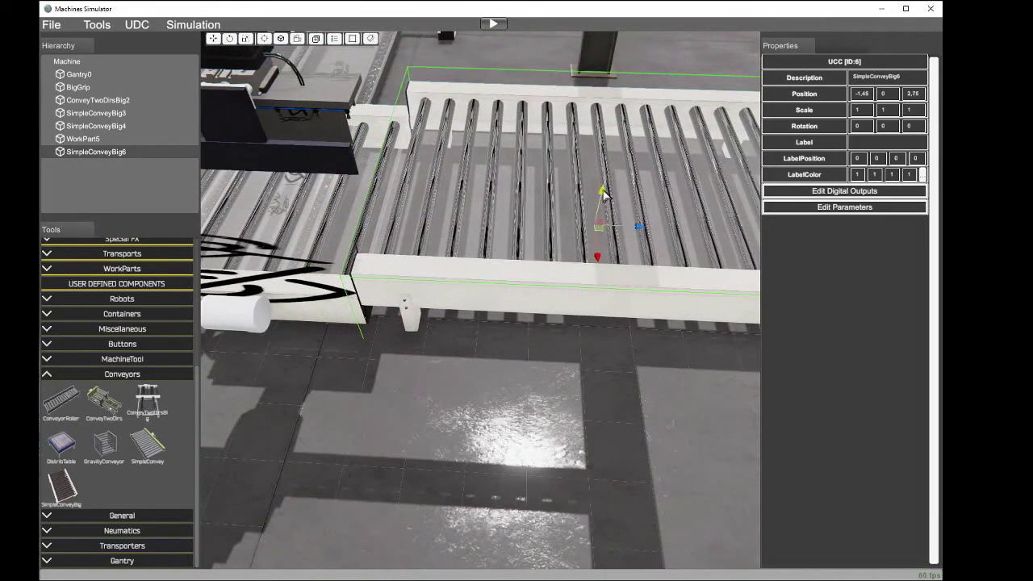
pyautogui.moveTo(604, 193); pyautogui.dragTo(600, 212)
pyautogui.moveTo(600, 212); pyautogui.dragTo(373, 201, button='right')
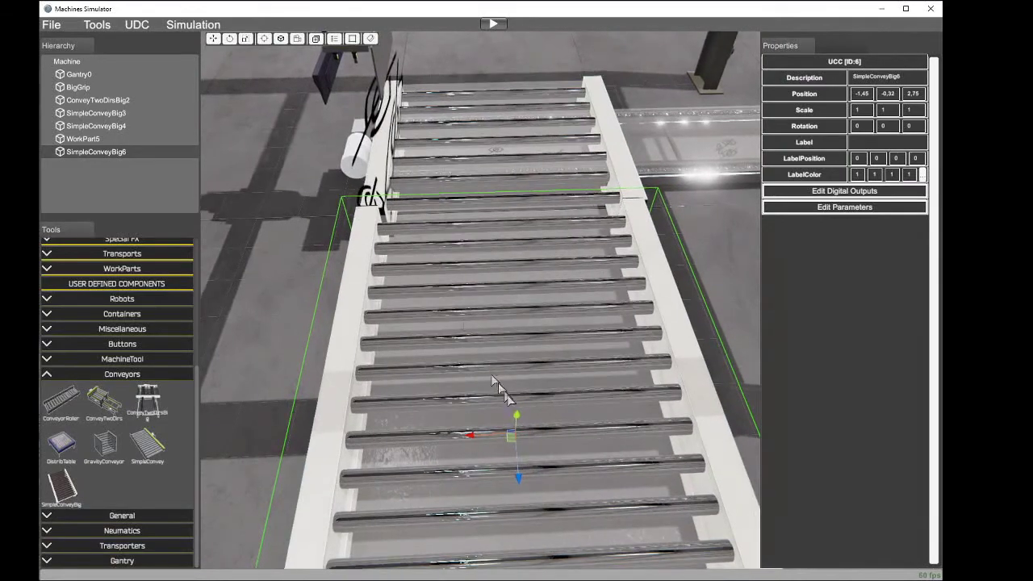
pyautogui.moveTo(471, 440); pyautogui.dragTo(474, 438)
# Step: Add another SimpleConveyBig at the aligned conveyor's position and shift it along Z to about 7.41, extending the line
pyautogui.moveTo(385, 384); pyautogui.dragTo(845, 372, button='right')
pyautogui.scroll(-4, 481, 300)
pyautogui.scroll(5, 859, 378)
pyautogui.scroll(-3, 845, 373)
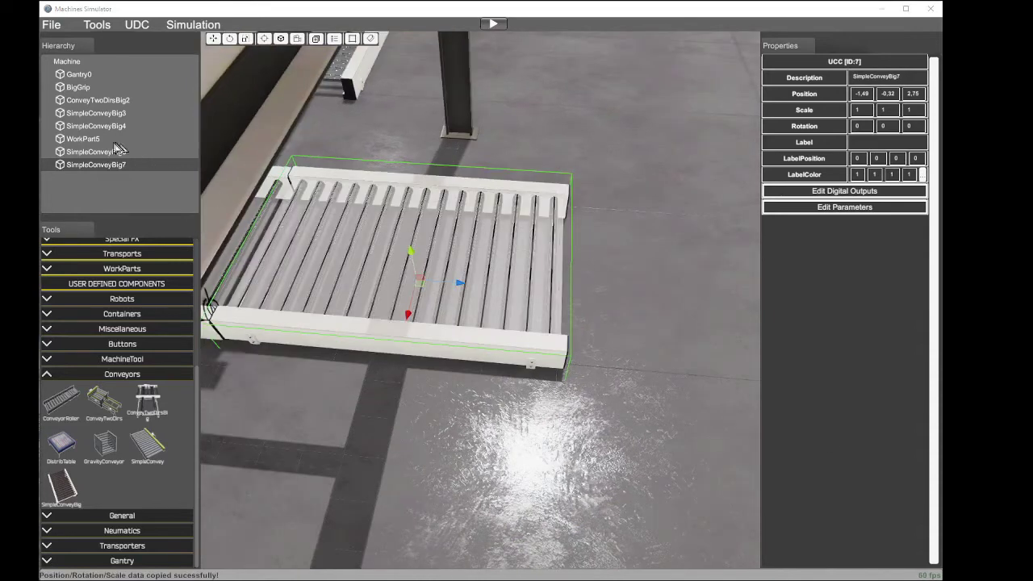
pyautogui.click(93, 167)
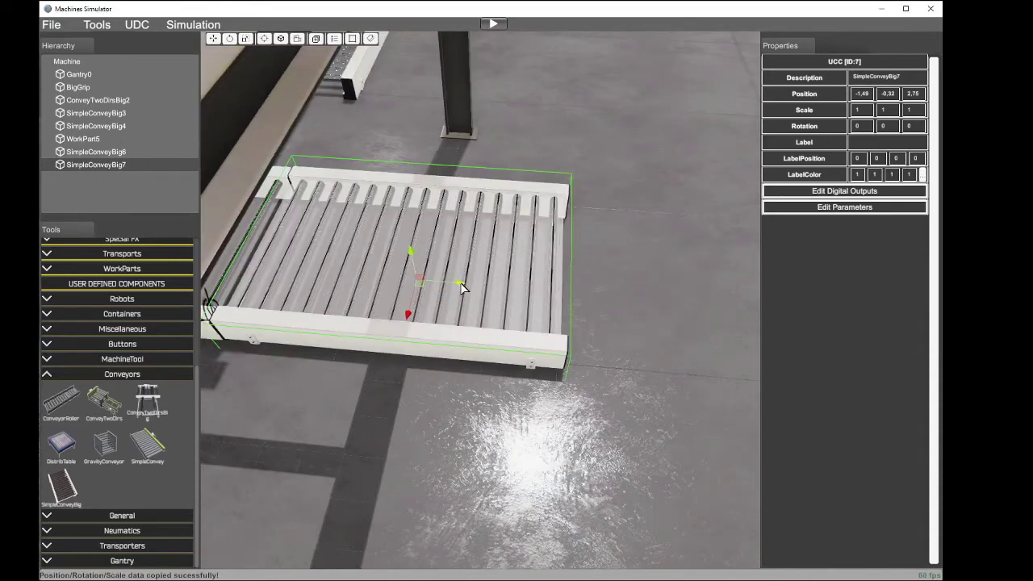
pyautogui.moveTo(461, 287); pyautogui.dragTo(764, 322)
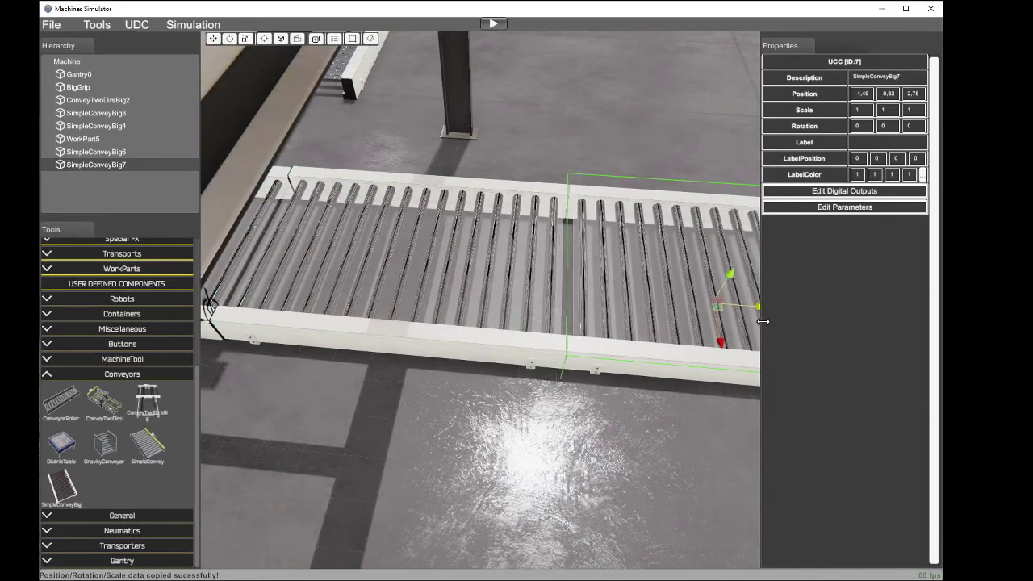
pyautogui.moveTo(763, 322); pyautogui.dragTo(762, 321)
# Step: Set the Advance digital output to 9 for the outer conveyor of the pallet line
pyautogui.moveTo(579, 297); pyautogui.dragTo(97, 207, button='right')
pyautogui.press('w')
pyautogui.moveTo(387, 234); pyautogui.dragTo(162, 261, button='right')
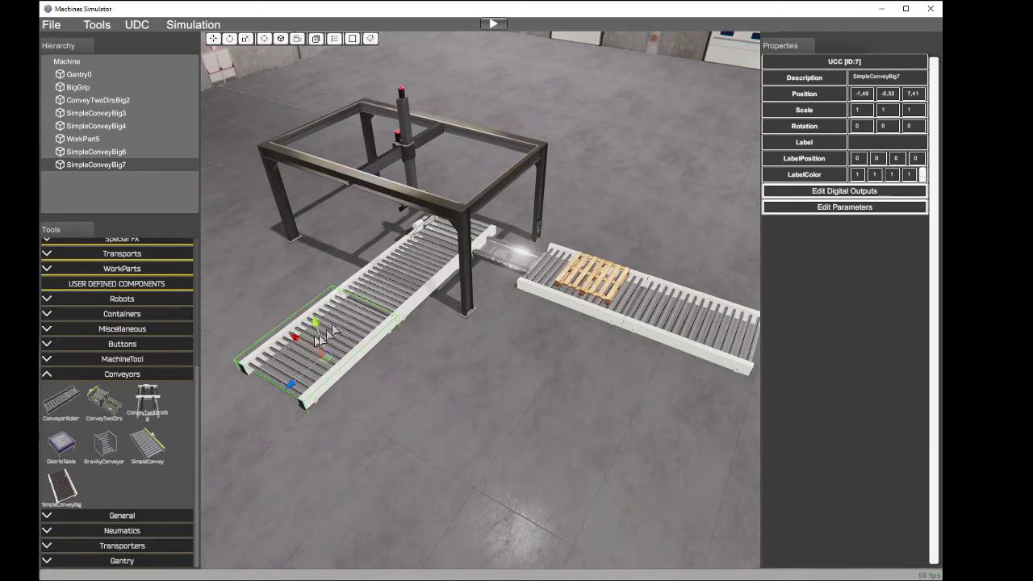
pyautogui.moveTo(610, 323); pyautogui.dragTo(514, 321, button='right')
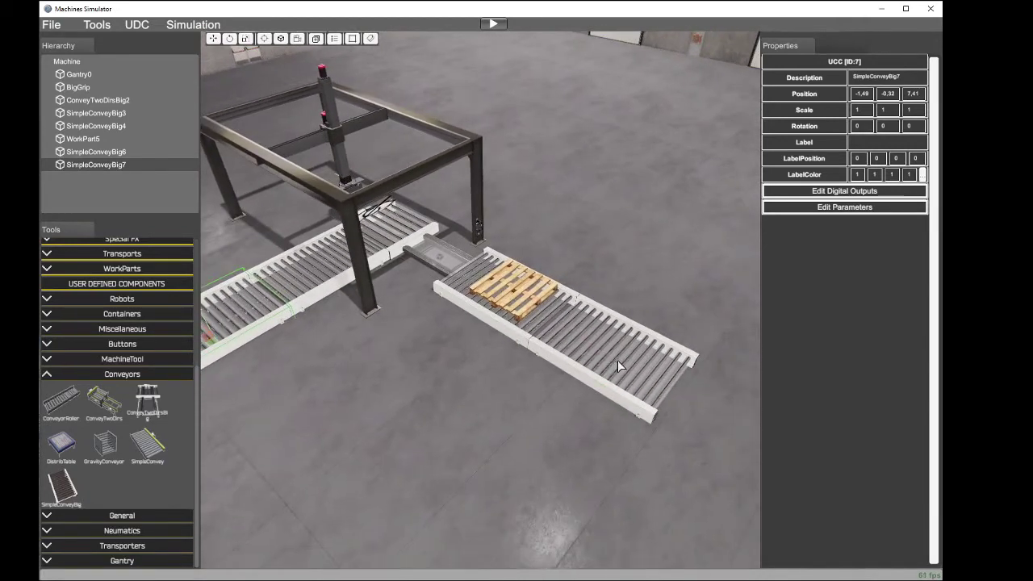
pyautogui.click(617, 360)
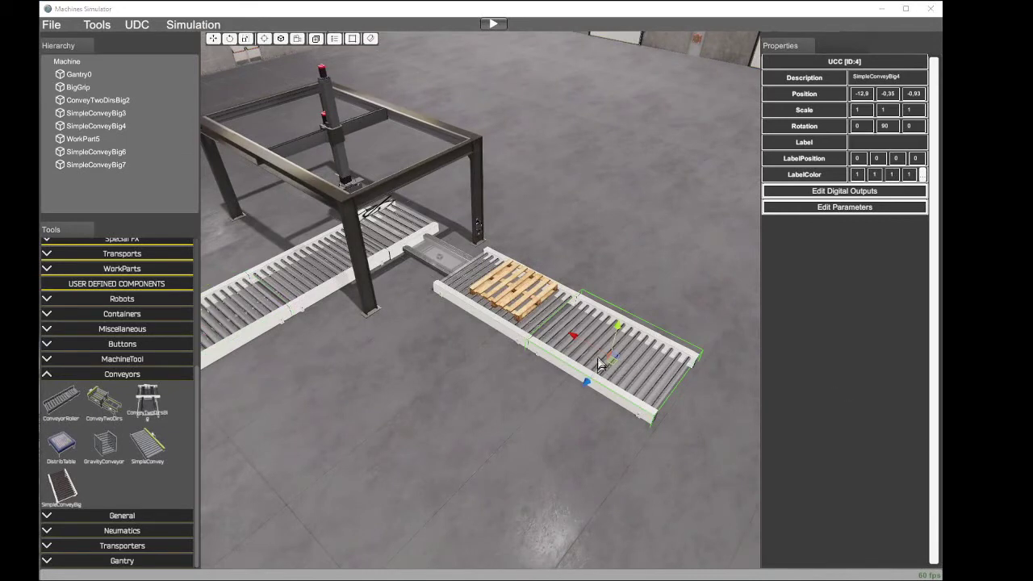
pyautogui.moveTo(596, 356); pyautogui.dragTo(437, 283, button='right')
pyautogui.press('w')
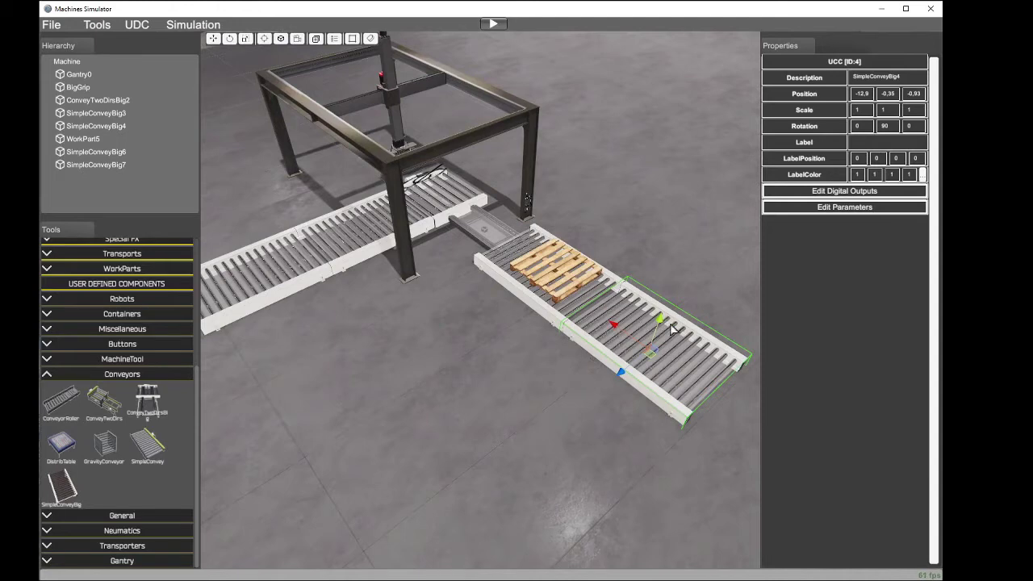
pyautogui.click(830, 192)
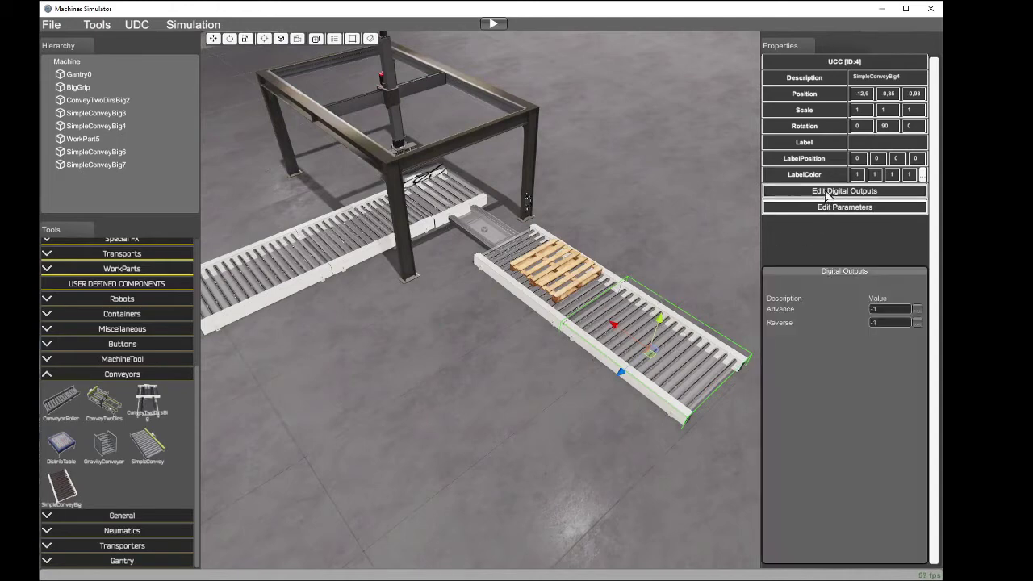
pyautogui.moveTo(886, 312); pyautogui.dragTo(862, 309)
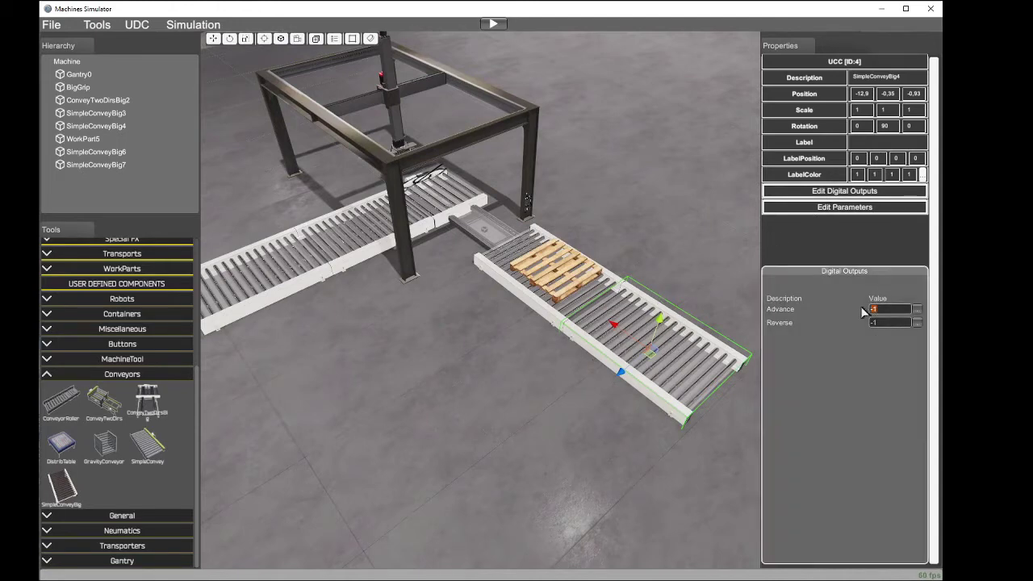
pyautogui.write('9')
# Step: Set the Advance digital output to 9 for the conveyor under the pallet
pyautogui.click(555, 314)
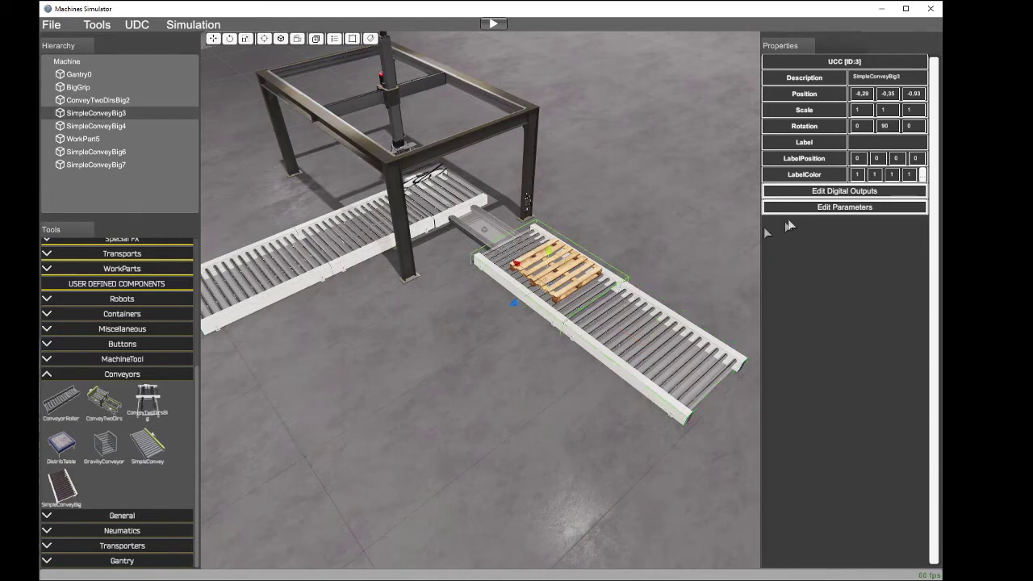
pyautogui.click(813, 195)
pyautogui.click(881, 310)
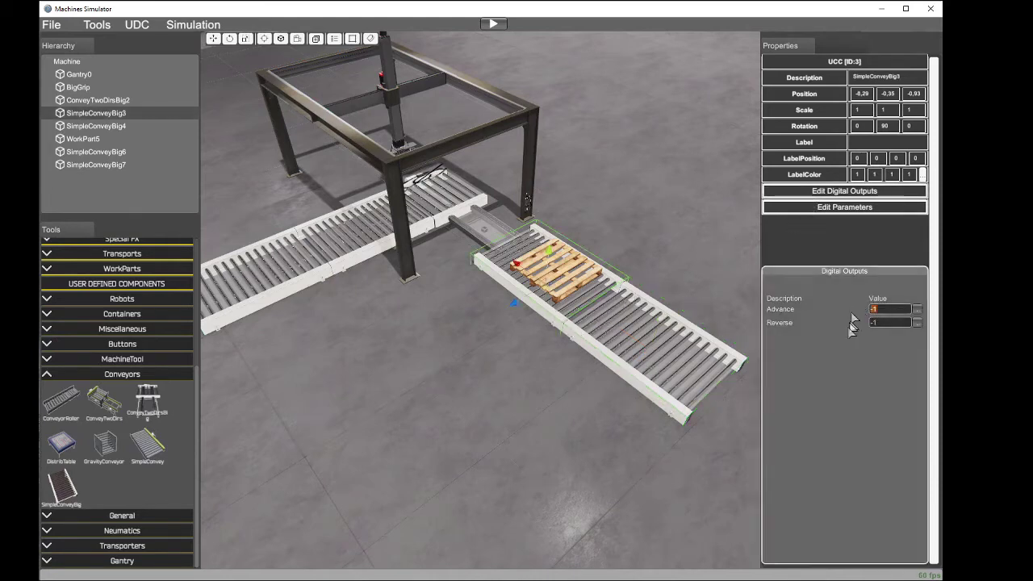
pyautogui.write('9')
# Step: Set the two-direction conveyor's digital outputs: AdvRolls 4, UpChain 6, DownChain 7 and RevChain 8
pyautogui.moveTo(623, 360); pyautogui.dragTo(757, 276, button='right')
pyautogui.moveTo(453, 427); pyautogui.dragTo(445, 358, button='right')
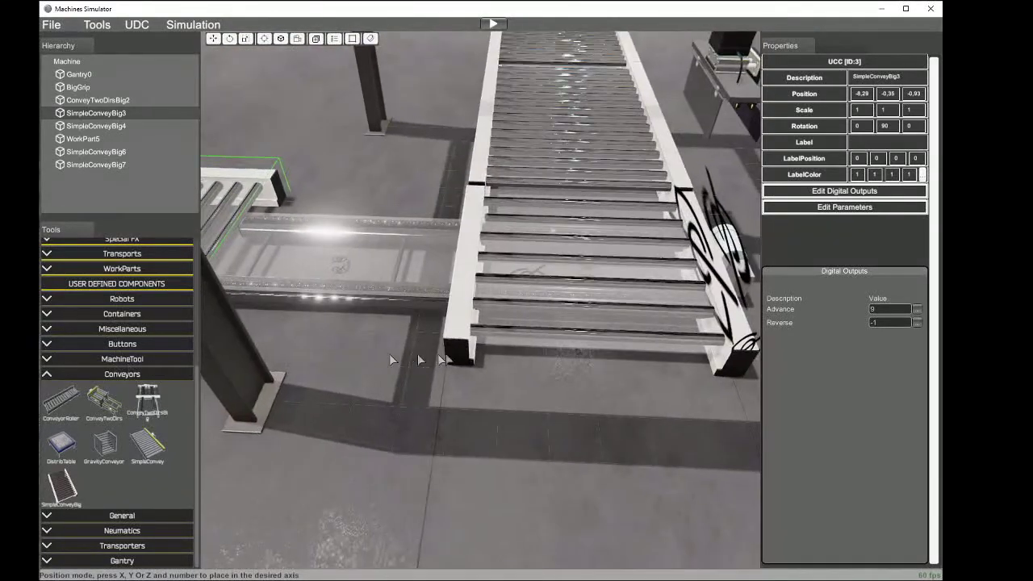
pyautogui.click(546, 281)
pyautogui.click(868, 208)
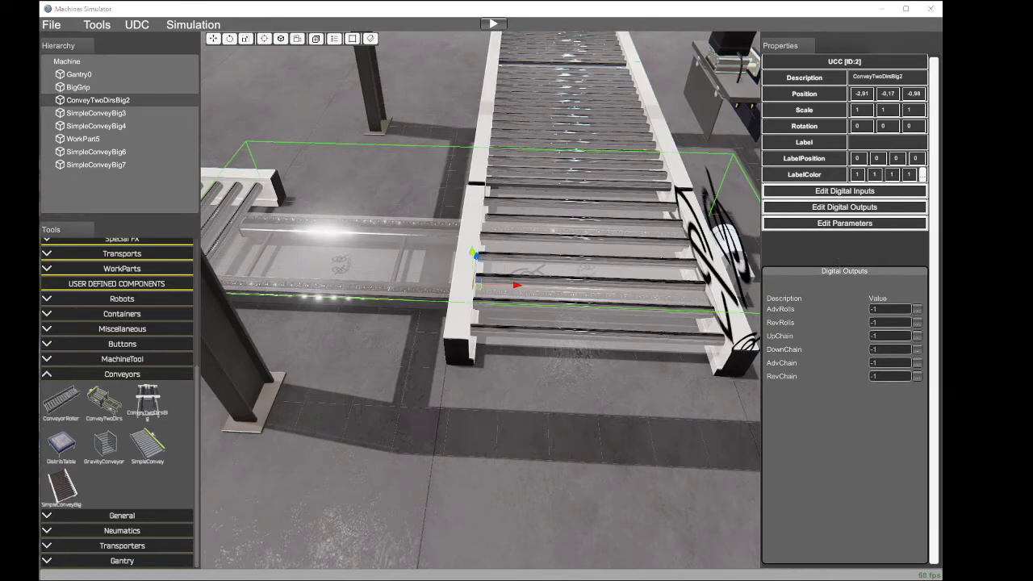
pyautogui.click(872, 311)
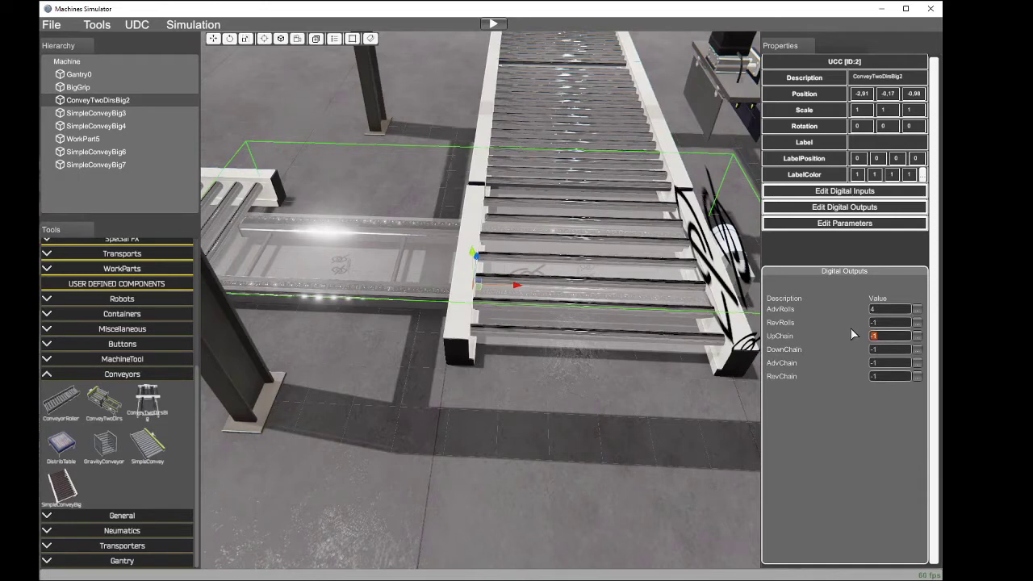
pyautogui.write('6')
pyautogui.write('7')
# Step: Set the Advance digital output to 9 for the straight conveyor adjoining the two-direction conveyor's roller end
pyautogui.moveTo(636, 286); pyautogui.dragTo(43, 327, button='right')
pyautogui.press('w')
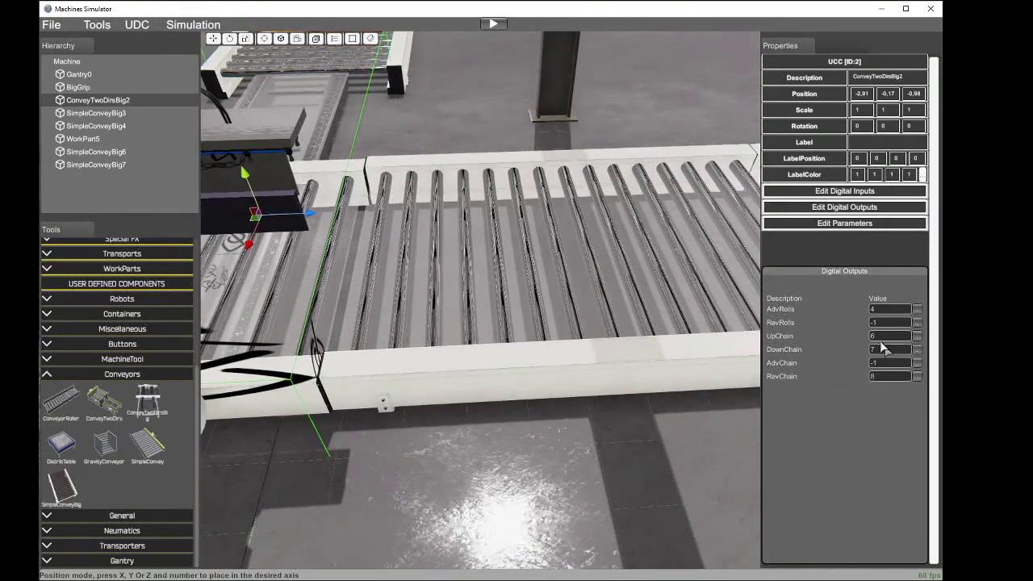
pyautogui.moveTo(592, 348); pyautogui.dragTo(541, 362, button='right')
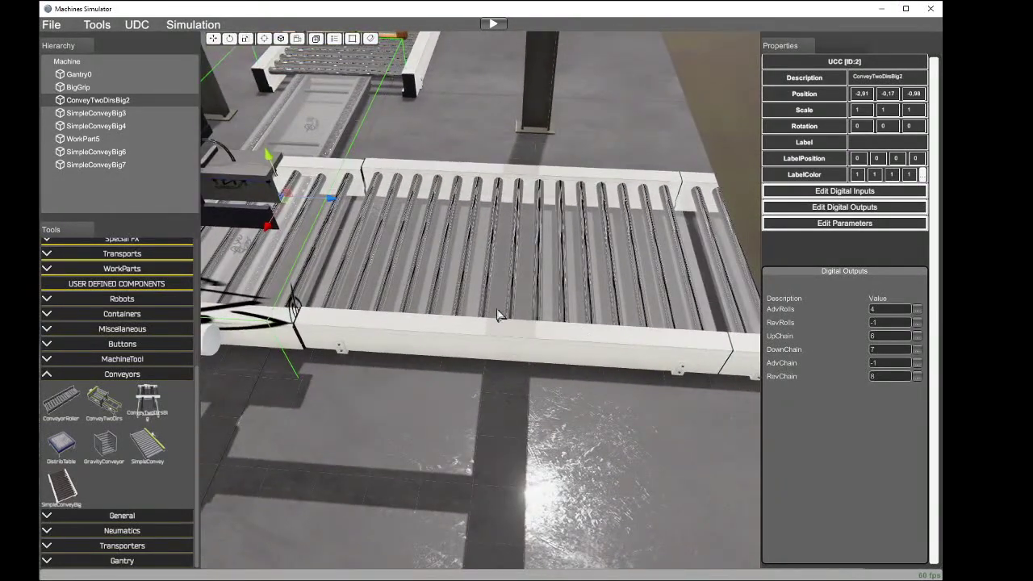
pyautogui.click(476, 286)
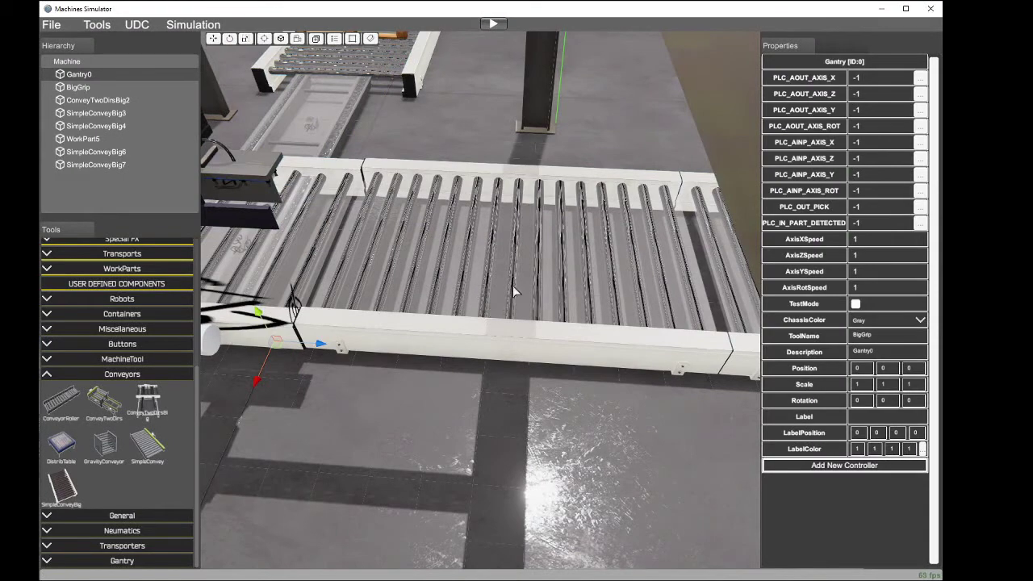
pyautogui.moveTo(517, 287); pyautogui.dragTo(535, 323, button='right')
pyautogui.scroll(3, 412, 281)
pyautogui.click(412, 281)
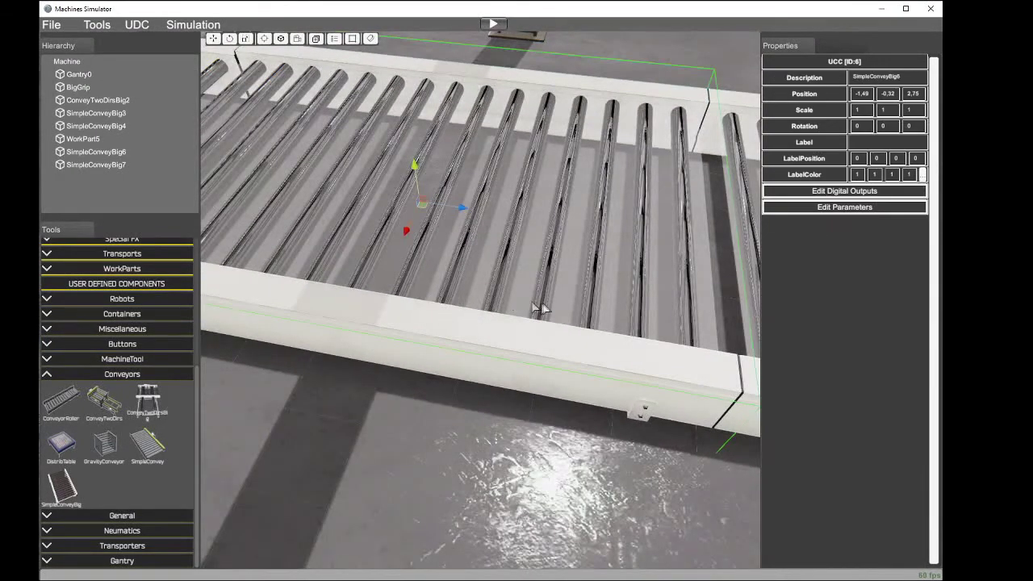
pyautogui.click(871, 194)
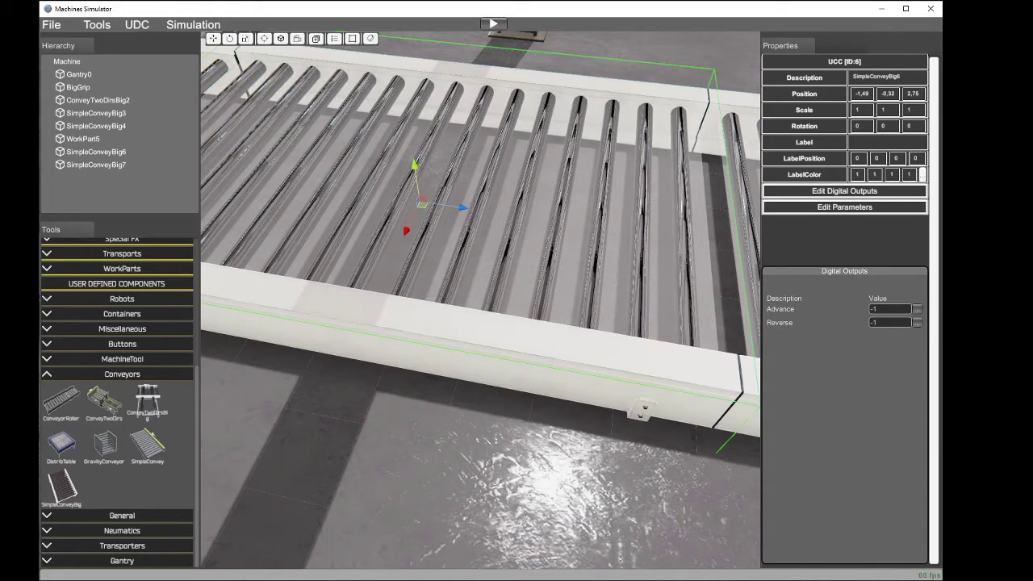
pyautogui.click(859, 308)
pyautogui.write('9')
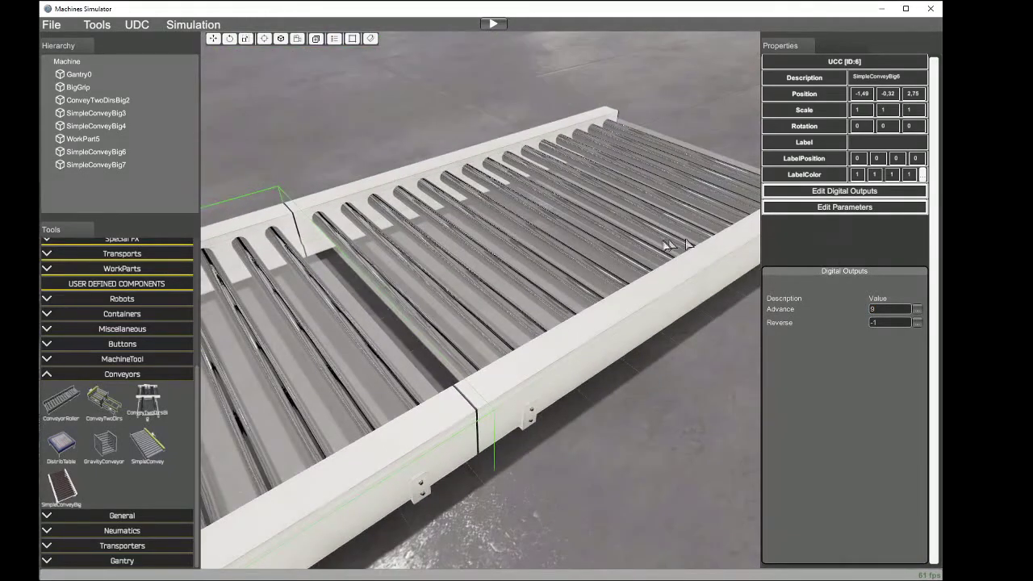
# Step: Set the Advance digital output to 9 for the last conveyor at the far end of that line
pyautogui.click(661, 247)
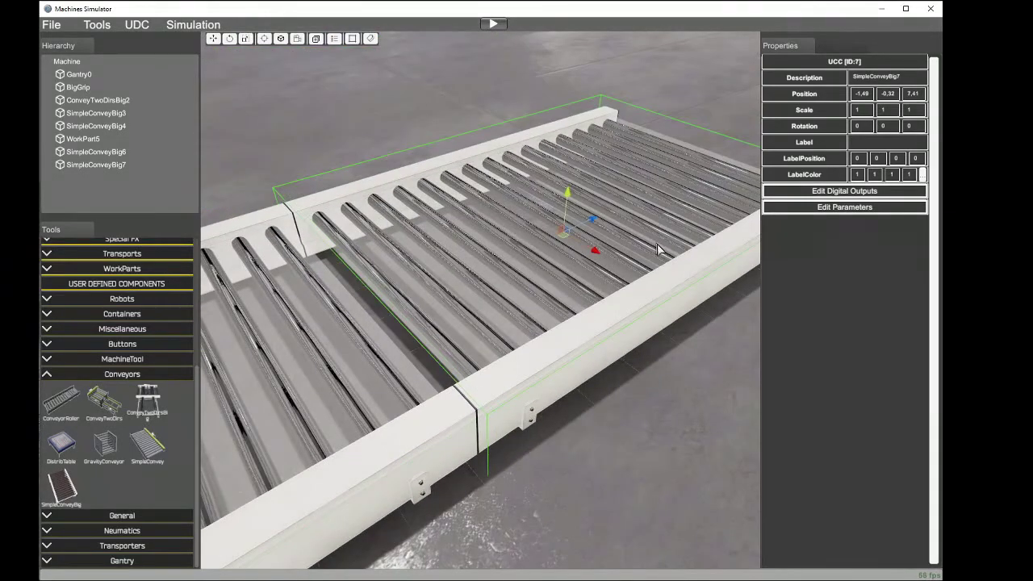
pyautogui.click(829, 194)
pyautogui.moveTo(880, 310); pyautogui.dragTo(860, 307)
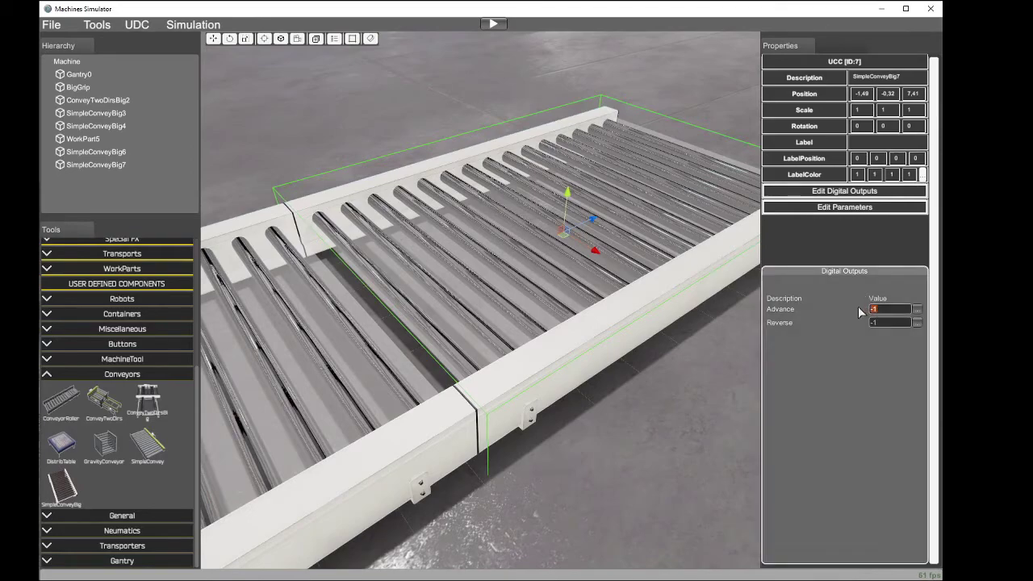
pyautogui.write('9')
# Step: Check the two-direction conveyor's digital inputs, select the BigGrip tool and look over the pallet conveyor line
pyautogui.moveTo(705, 279); pyautogui.dragTo(315, 331, button='right')
pyautogui.press('w')
pyautogui.moveTo(531, 322); pyautogui.dragTo(775, 306, button='right')
pyautogui.press('s')
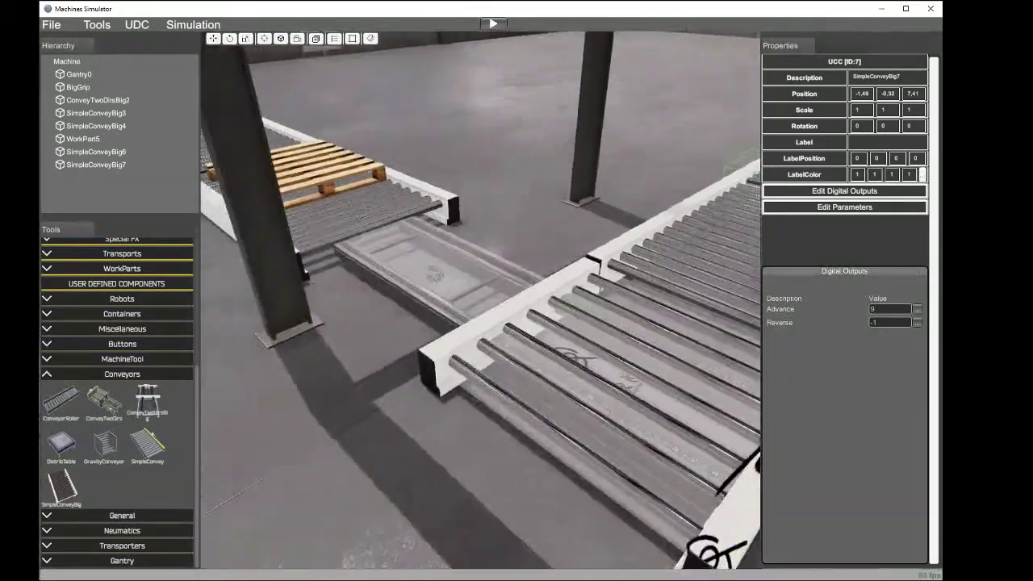
pyautogui.click(565, 307)
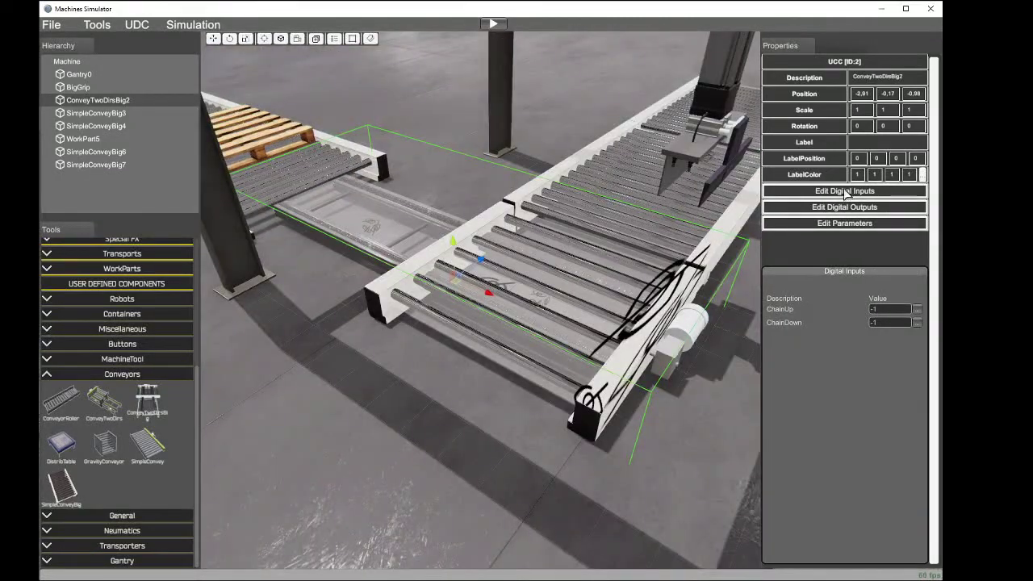
pyautogui.click(630, 185)
pyautogui.moveTo(630, 185); pyautogui.dragTo(621, 226, button='right')
pyautogui.press('s')
pyautogui.press('w')
pyautogui.press('s')
pyautogui.press('w')
pyautogui.moveTo(621, 331)
pyautogui.mouseDown(button='right')
pyautogui.moveTo(642, 348)
pyautogui.moveTo(638, 339)
pyautogui.mouseUp(button='right')
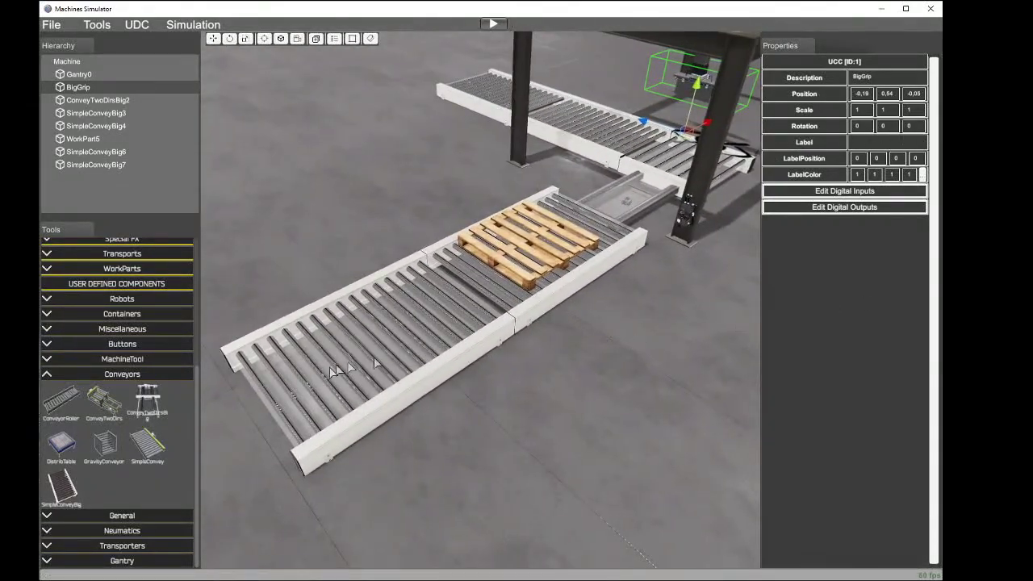
# Step: Place a WorkParts Creator over the outer end of the pallet line at about X -14.6, Y 1, Z -1.20
pyautogui.click(48, 375)
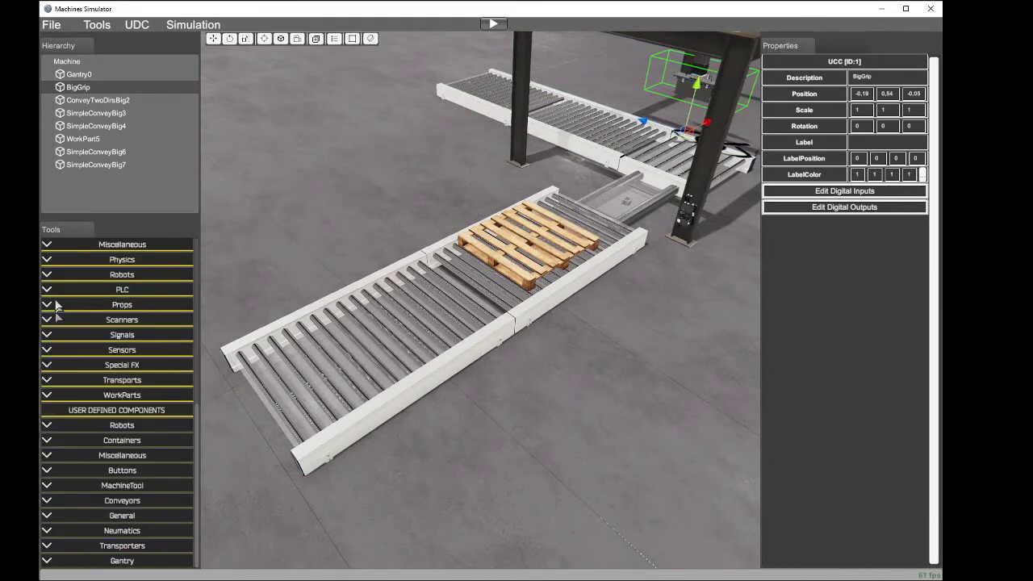
pyautogui.click(46, 395)
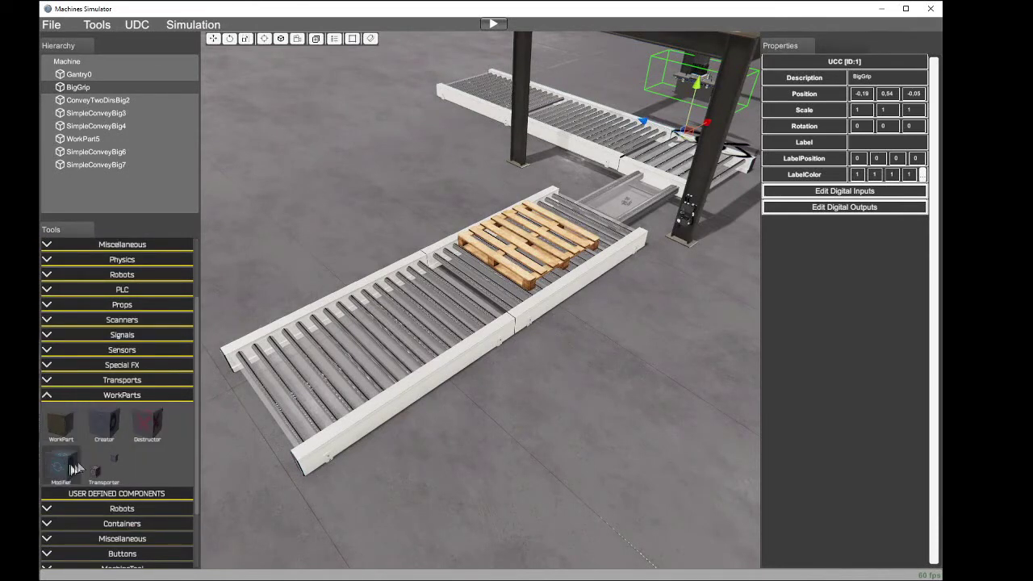
pyautogui.click(104, 422)
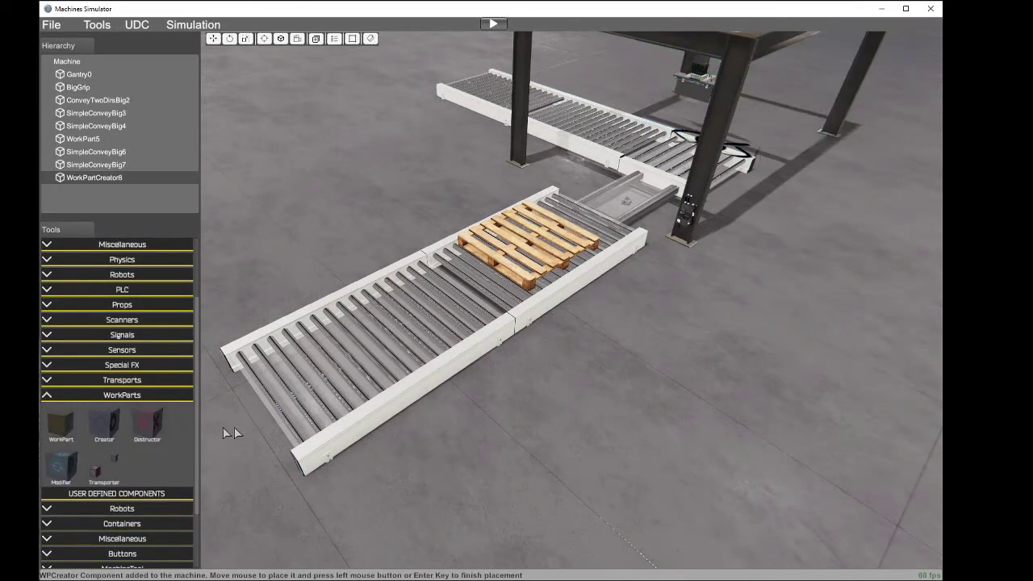
pyautogui.click(330, 433)
pyautogui.moveTo(332, 400); pyautogui.dragTo(339, 417, button='middle')
pyautogui.scroll(3, 339, 418)
pyautogui.moveTo(335, 419); pyautogui.dragTo(153, 423, button='right')
pyautogui.moveTo(378, 285); pyautogui.dragTo(414, 285)
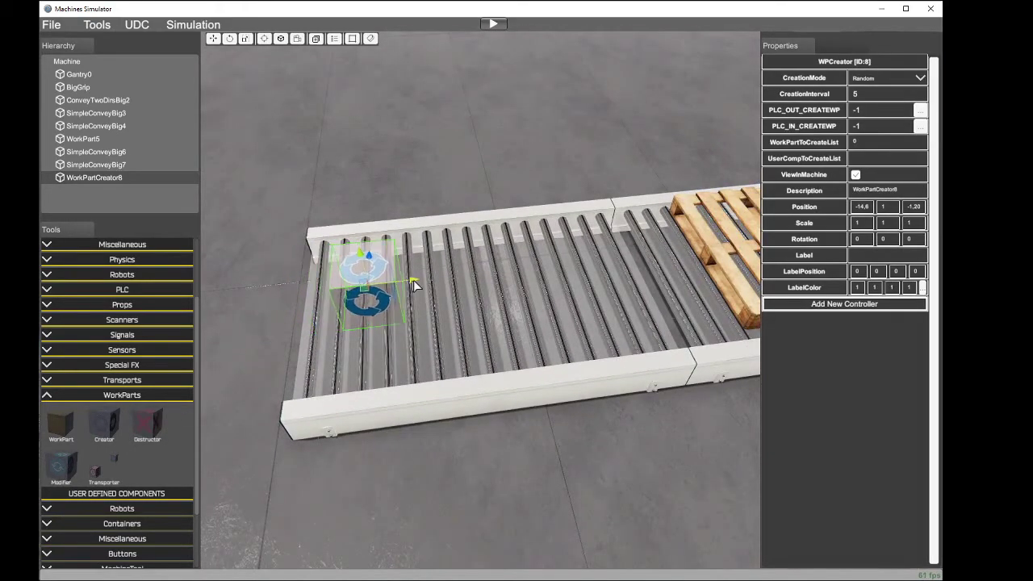
# Step: Shift the wooden pallet along X to about -11.8, onto the outer conveyor near the creator
pyautogui.moveTo(411, 311); pyautogui.dragTo(501, 339, button='right')
pyautogui.click(565, 214)
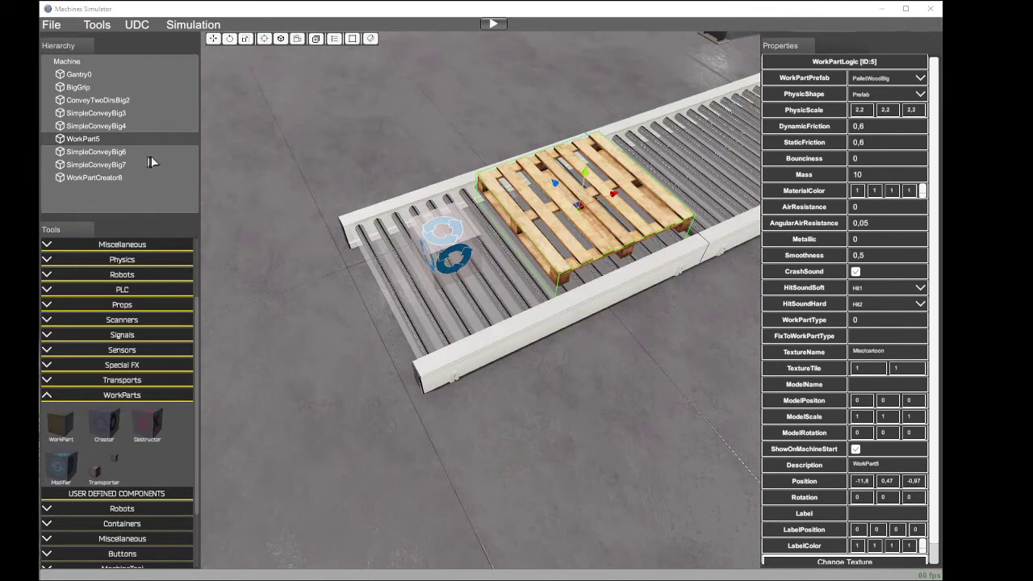
# Step: Rename the work part creator PalletWorkPartCreator and set its CreationInterval to 0 and PLC_OUT_CREATEWP to 5
pyautogui.click(450, 242)
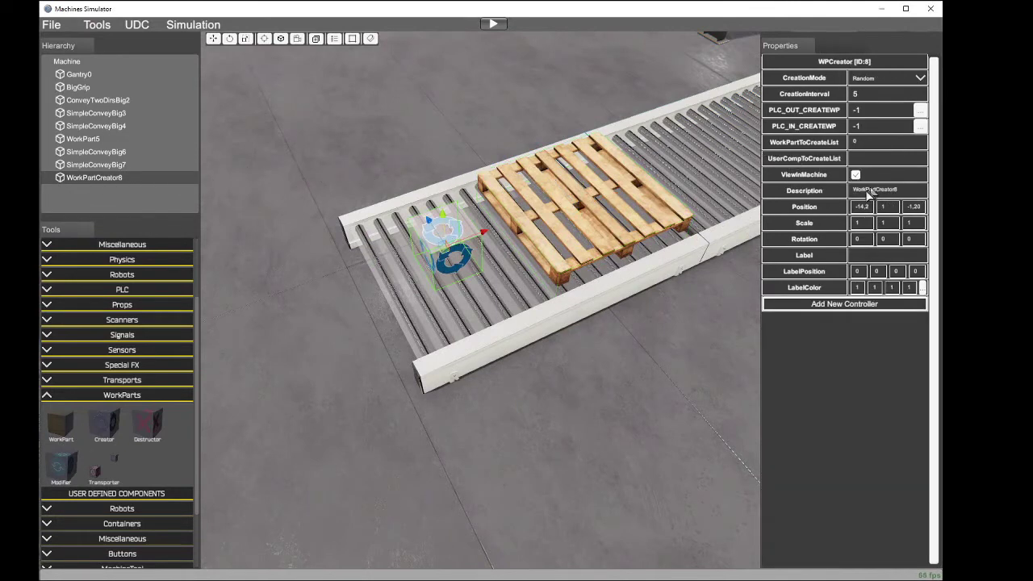
pyautogui.write('P')
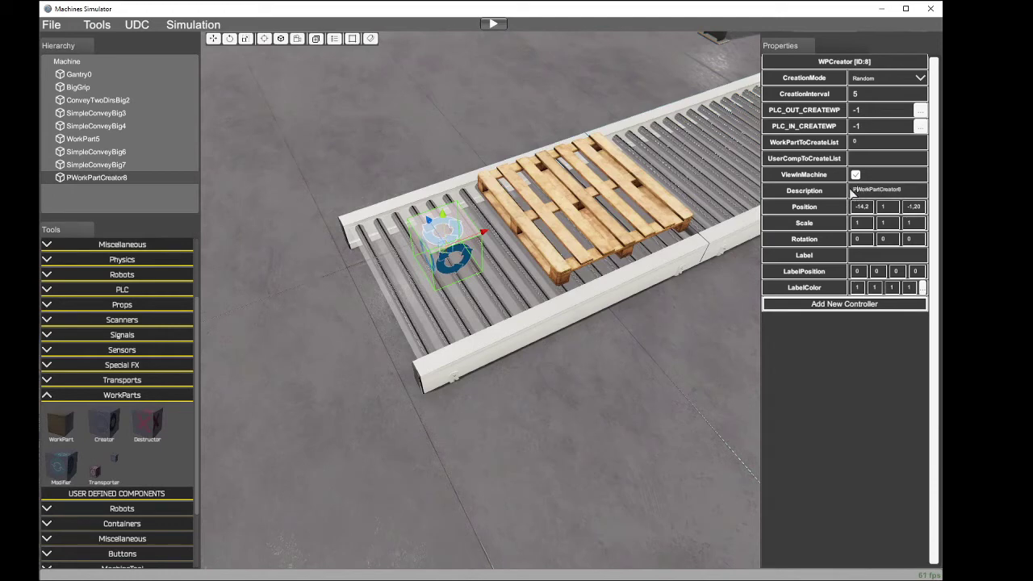
pyautogui.write('allet')
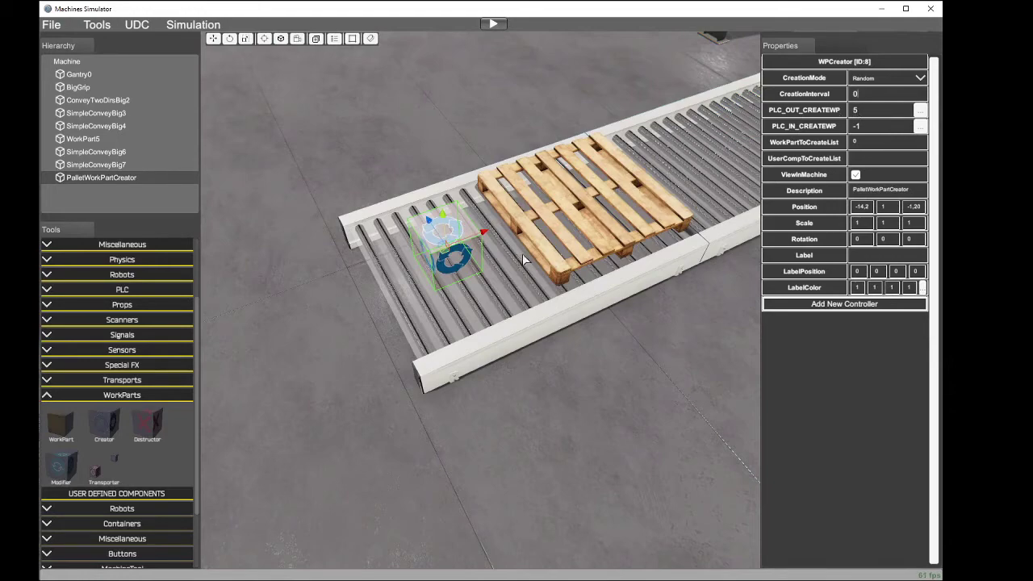
# Step: Lower the pallet creator along Y to about 0.59, down onto the conveyor rollers
pyautogui.moveTo(523, 259); pyautogui.dragTo(412, 148, button='right')
pyautogui.scroll(5, 509, 298)
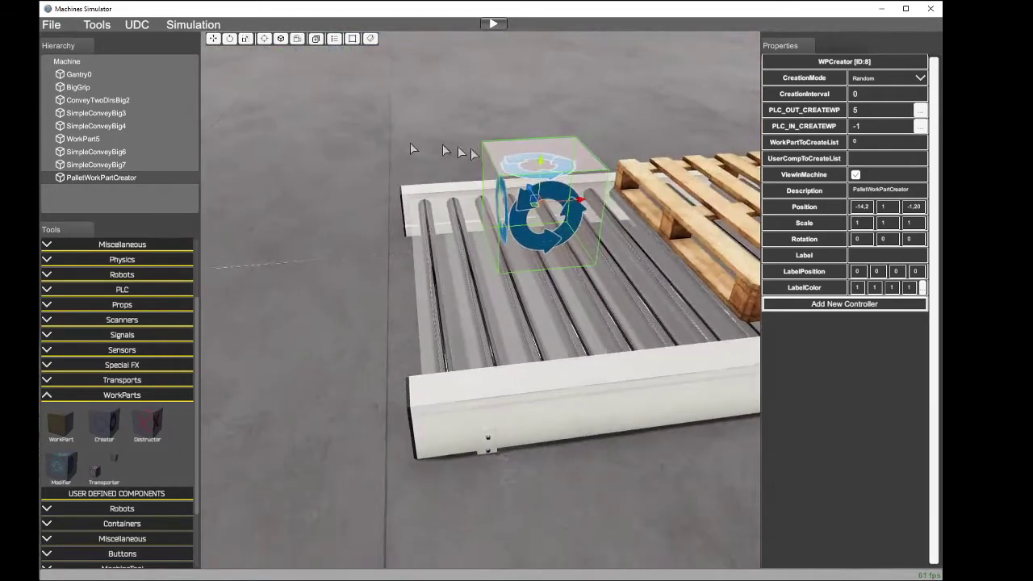
pyautogui.moveTo(541, 164); pyautogui.dragTo(549, 218)
pyautogui.moveTo(576, 254); pyautogui.dragTo(731, 260, button='right')
pyautogui.scroll(-5, 576, 272)
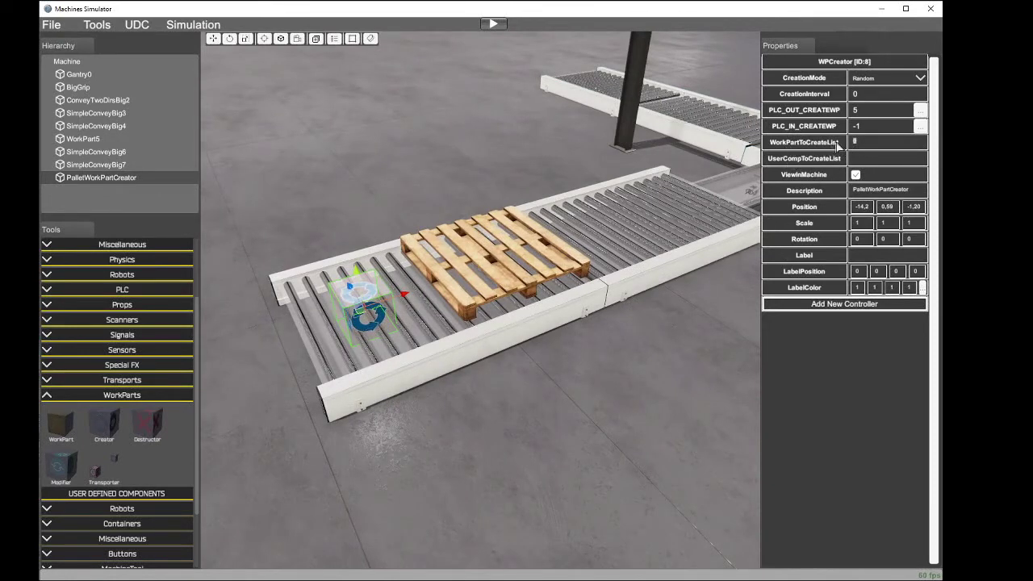
# Step: Copy the position, rotation and scale data of the wooden pallet on the outer conveyor
pyautogui.click(535, 260)
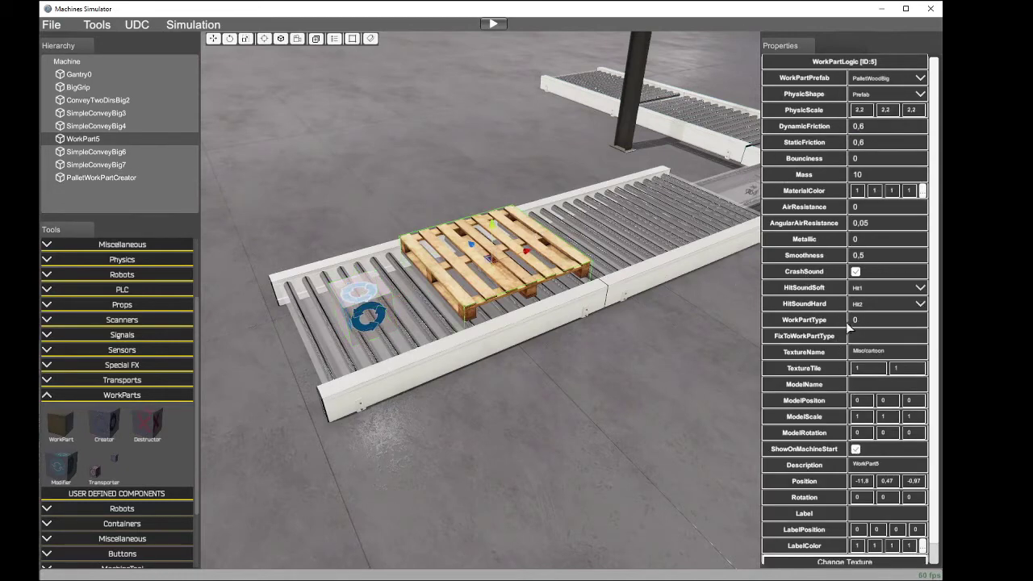
pyautogui.scroll(3, 372, 302)
pyautogui.moveTo(373, 304); pyautogui.dragTo(802, 369, button='right')
pyautogui.scroll(-3, 802, 370)
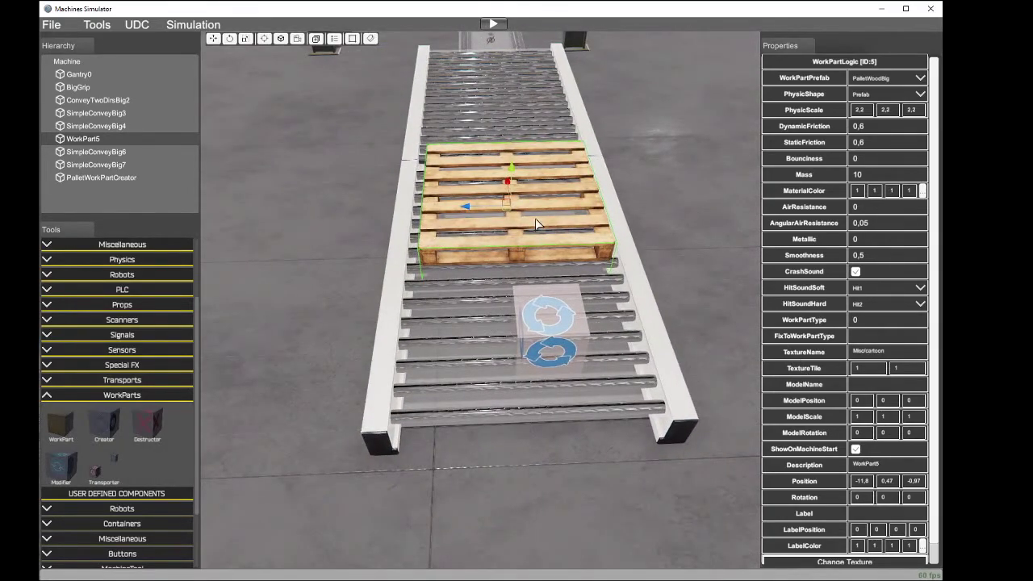
pyautogui.moveTo(535, 217); pyautogui.dragTo(523, 219, button='middle')
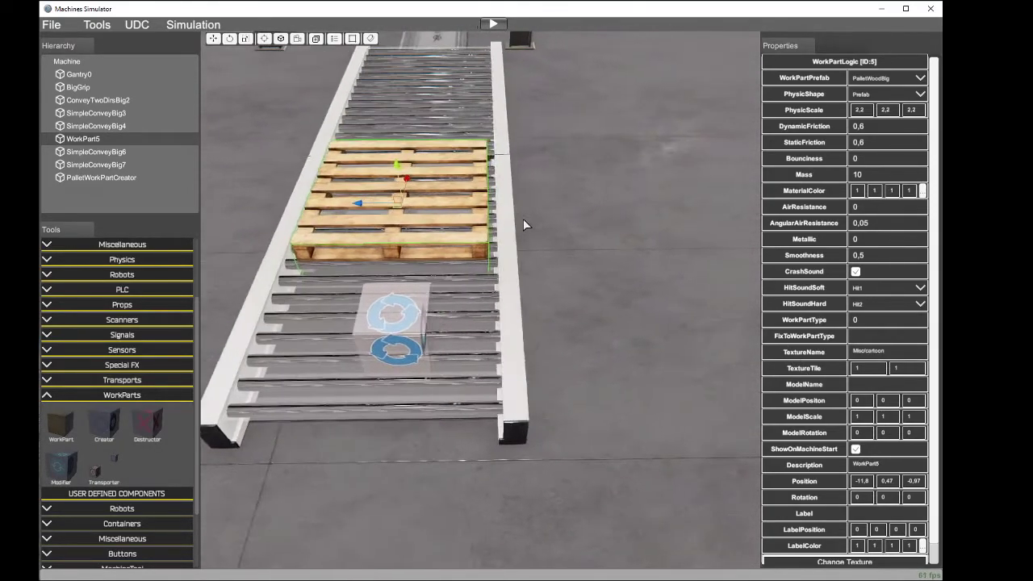
pyautogui.moveTo(524, 219); pyautogui.dragTo(538, 221, button='right')
pyautogui.moveTo(538, 220); pyautogui.dragTo(550, 218, button='middle')
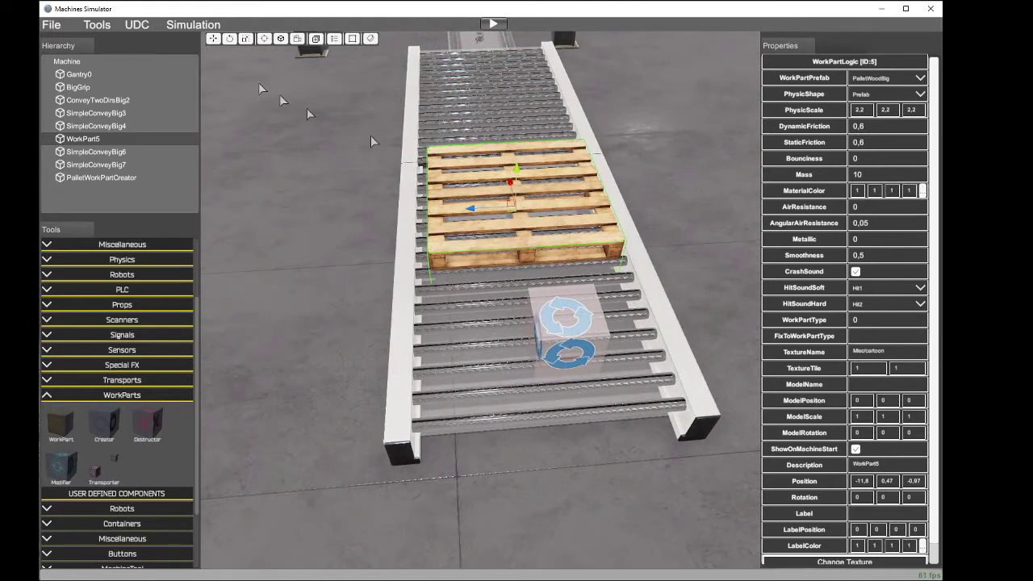
pyautogui.click(509, 232)
pyautogui.click(524, 222)
pyautogui.click(97, 25)
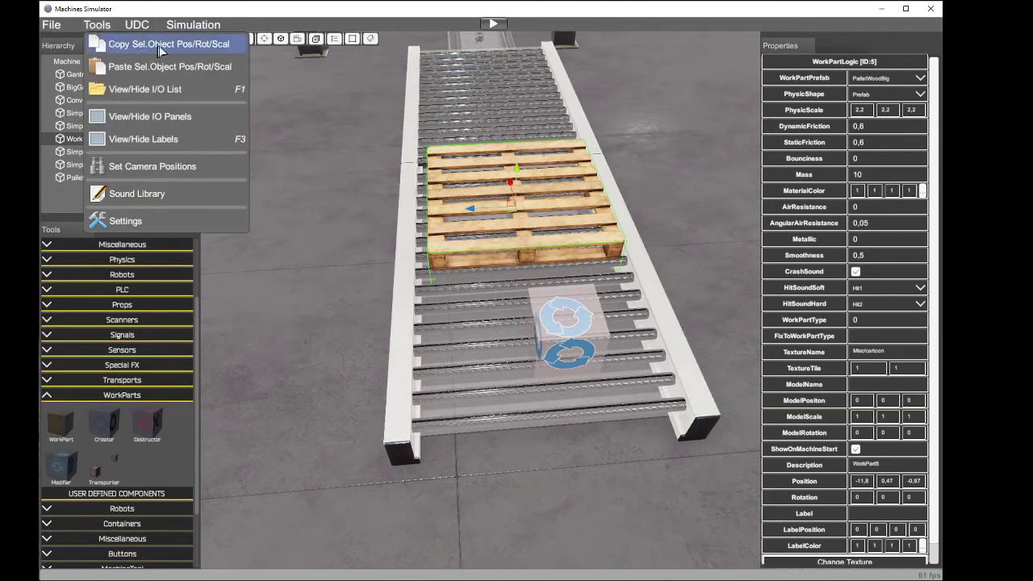
pyautogui.click(159, 46)
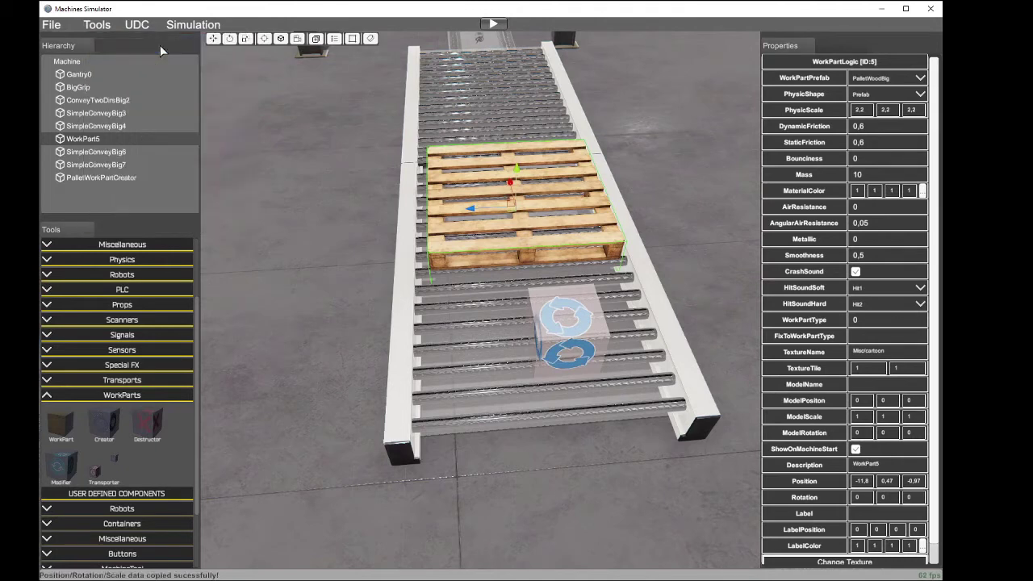
# Step: Paste only the pallet's position and rotation onto the creator, and slide the creator along X to the conveyor's outer end
pyautogui.click(569, 323)
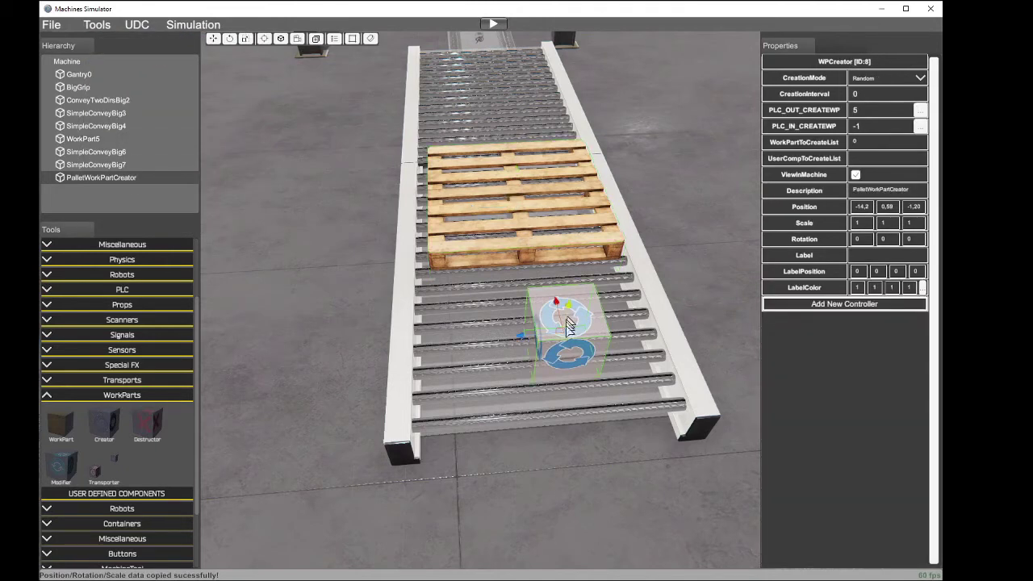
pyautogui.click(96, 25)
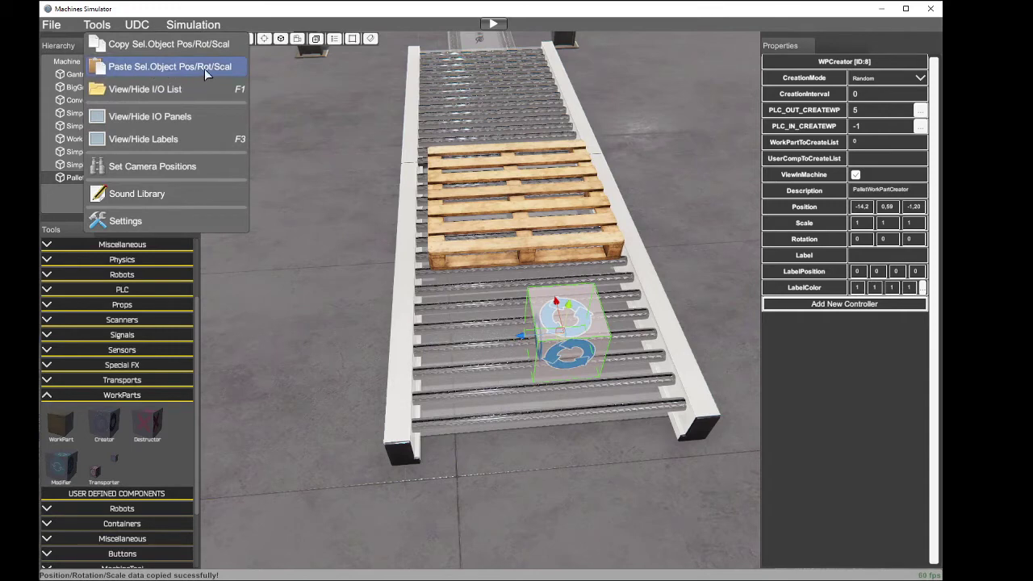
pyautogui.click(137, 66)
pyautogui.moveTo(386, 174); pyautogui.dragTo(277, 89)
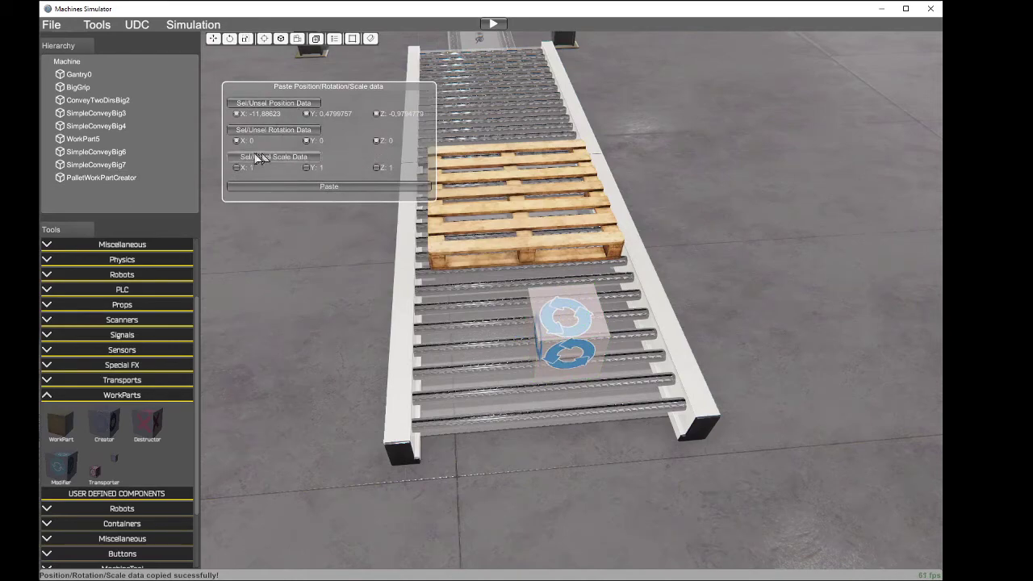
pyautogui.click(348, 189)
pyautogui.moveTo(406, 225); pyautogui.dragTo(895, 255, button='right')
pyautogui.moveTo(544, 253); pyautogui.dragTo(665, 278, button='right')
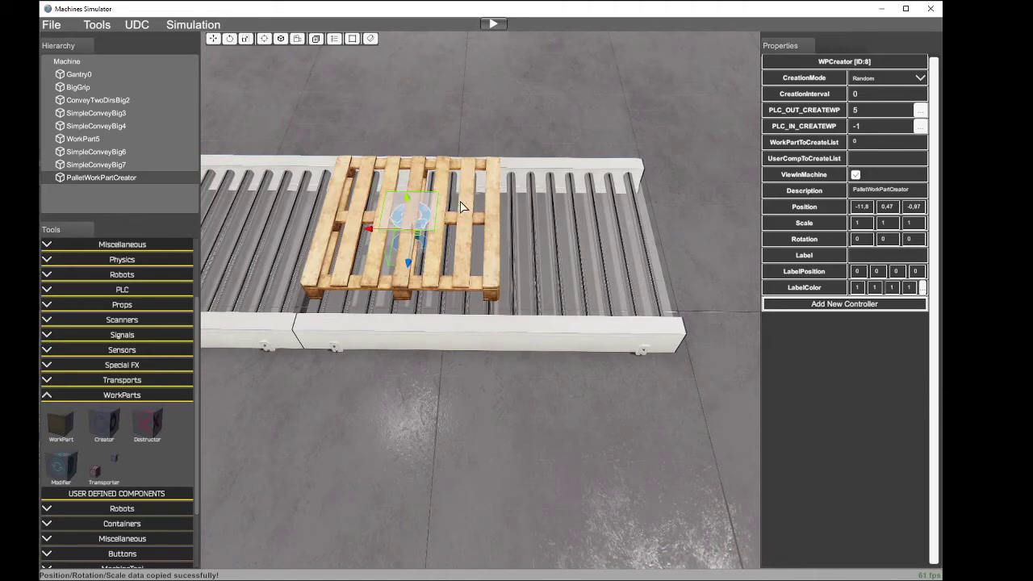
pyautogui.moveTo(373, 235); pyautogui.dragTo(578, 235)
pyautogui.moveTo(403, 183); pyautogui.dragTo(458, 100, button='right')
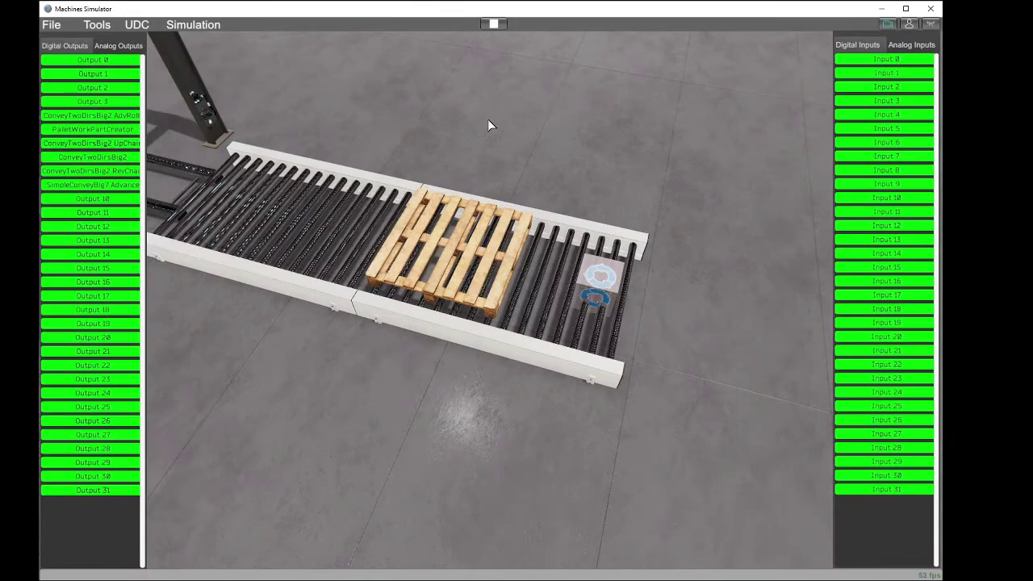
# Step: Stop the simulation, turn off ShowOnMachineStart for the wooden pallet and run the simulation again
pyautogui.click(498, 29)
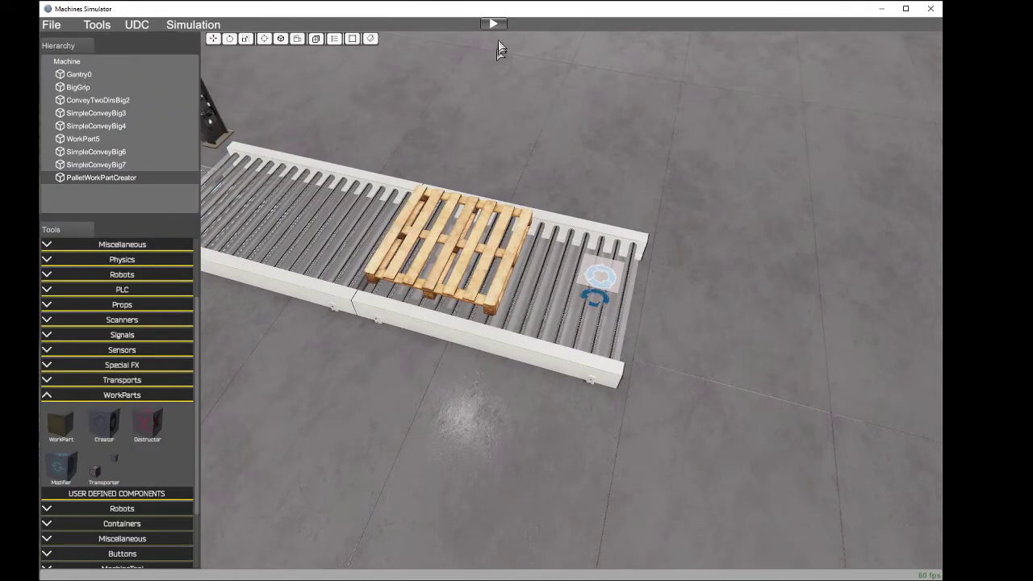
pyautogui.click(474, 243)
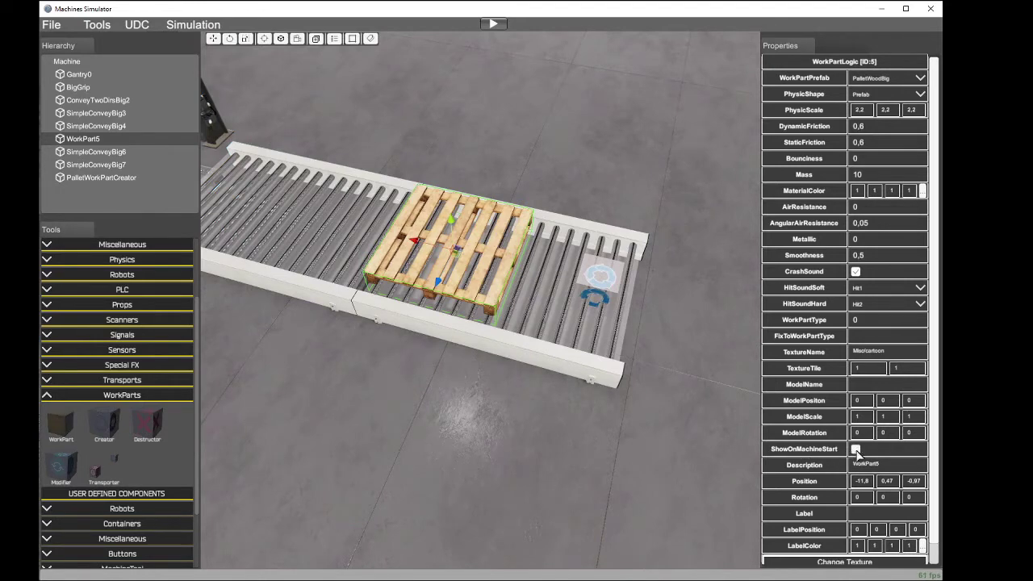
pyautogui.click(495, 24)
pyautogui.press('w')
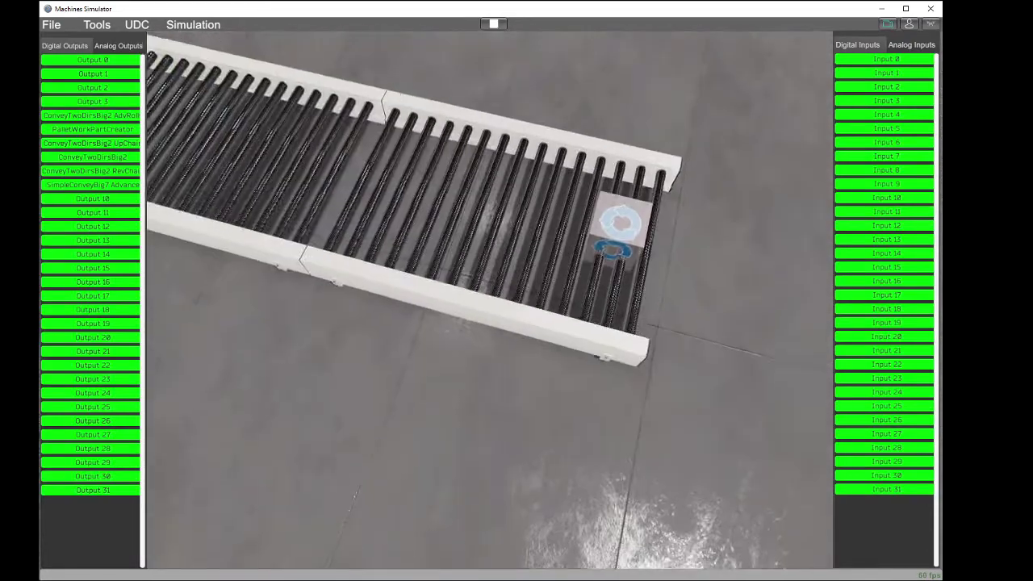
pyautogui.press('s')
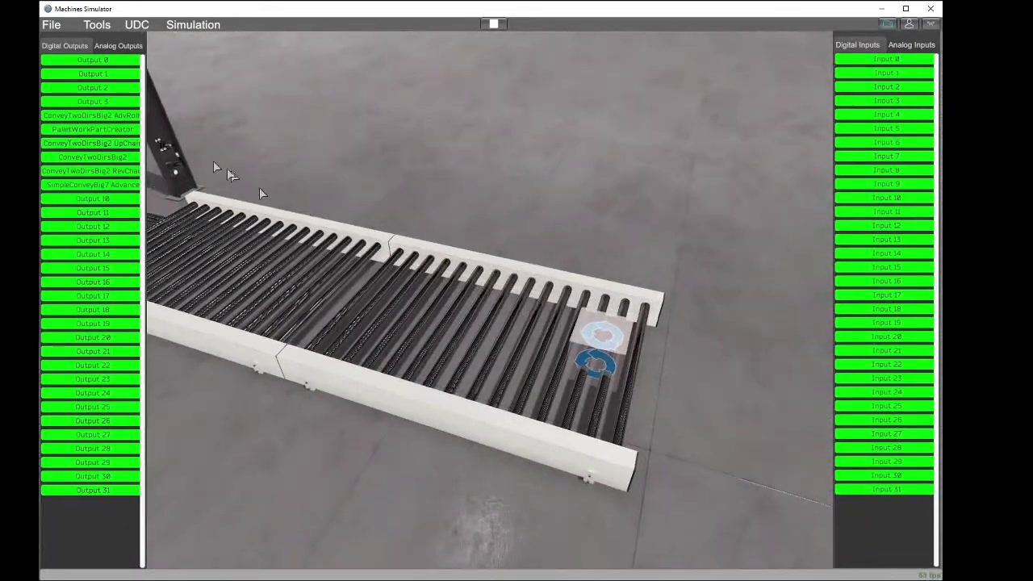
# Step: Switch the PalletWorkPartCreator output on and off to create one pallet on the outer conveyor
pyautogui.click(82, 132)
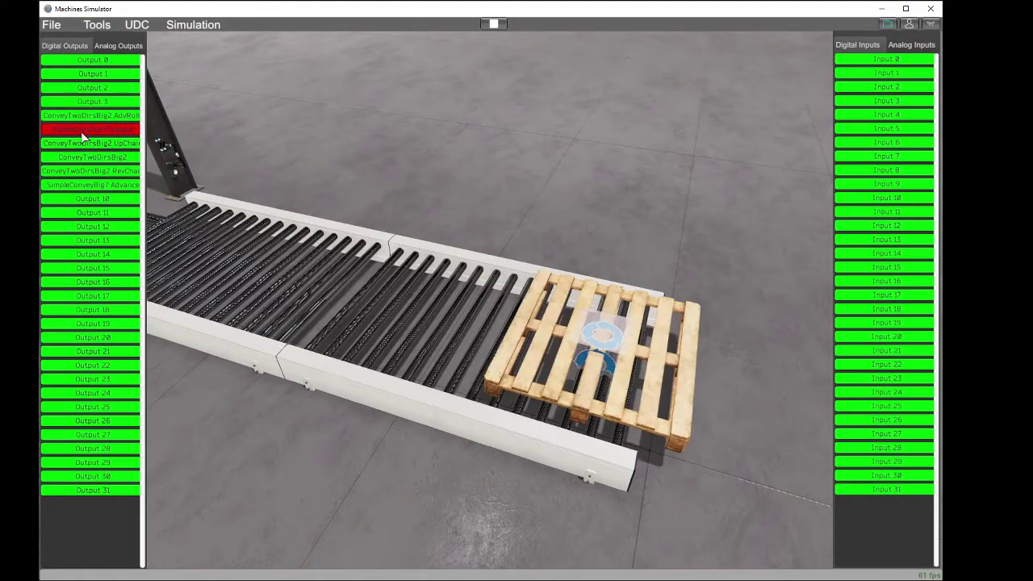
pyautogui.click(83, 131)
pyautogui.moveTo(377, 205); pyautogui.dragTo(275, 202, button='right')
pyautogui.press('s')
# Step: Run the SimpleConveyBig7 Advance output until the pallet reaches the side of the two-direction conveyor, and switch it off
pyautogui.click(123, 173)
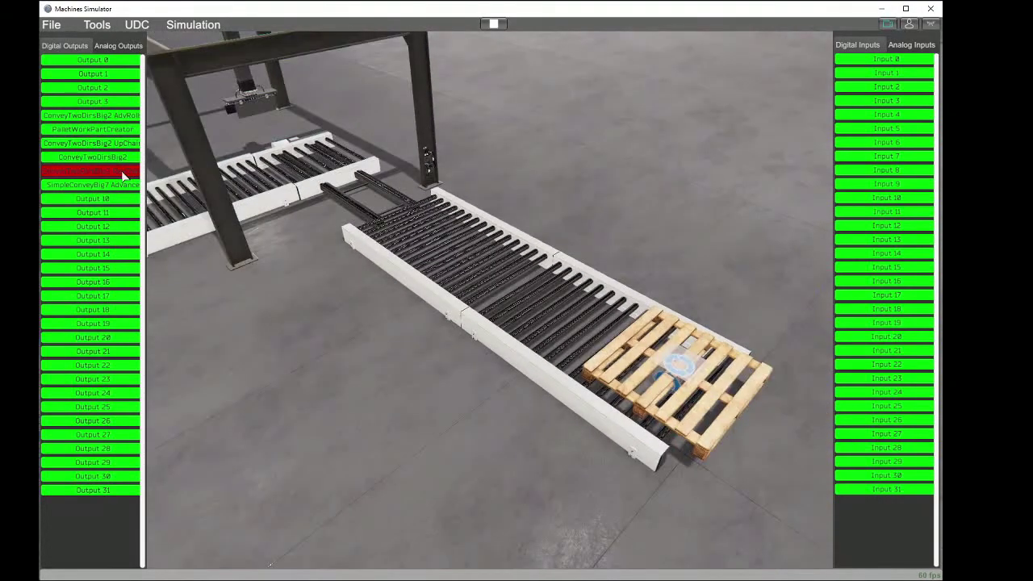
pyautogui.click(123, 174)
pyautogui.click(121, 181)
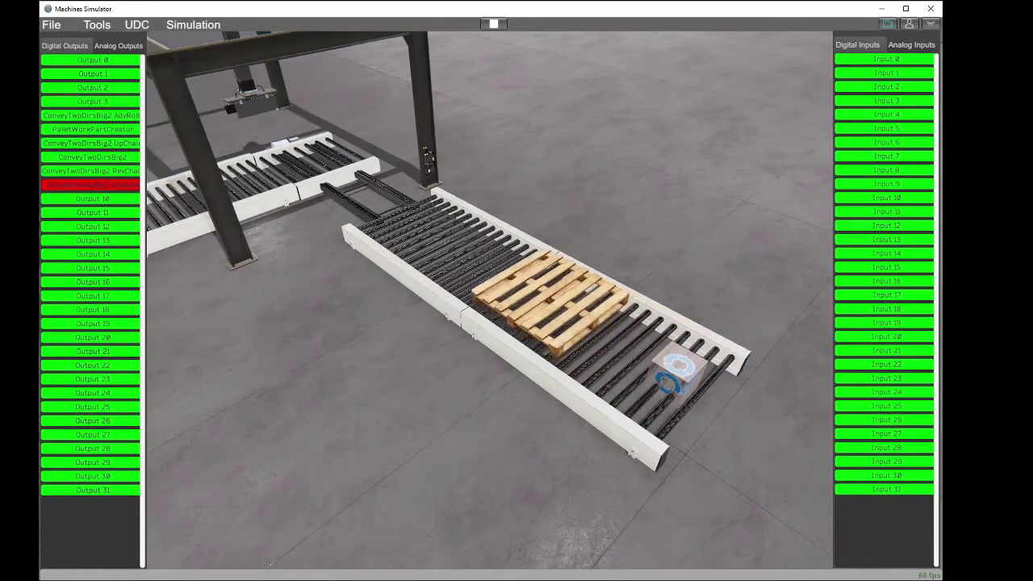
pyautogui.moveTo(364, 209); pyautogui.dragTo(49, 217, button='right')
pyautogui.press('d')
pyautogui.moveTo(397, 207); pyautogui.dragTo(396, 215, button='right')
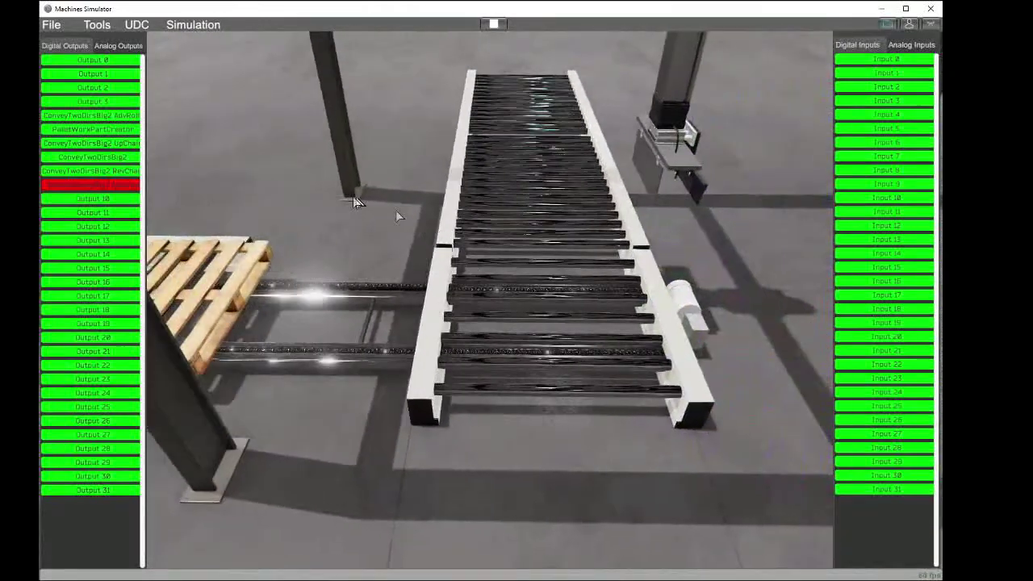
pyautogui.click(104, 188)
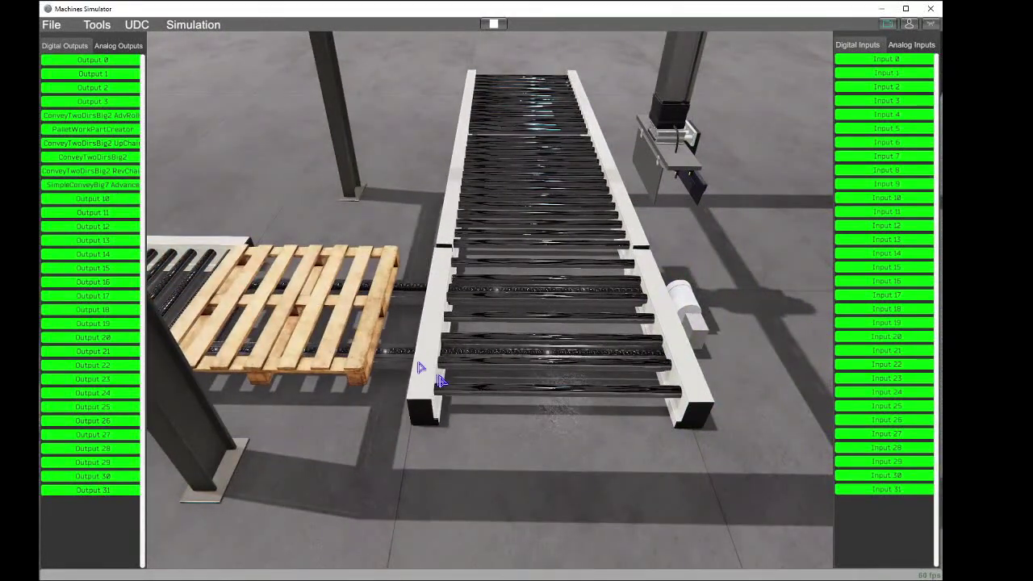
# Step: Raise the two-direction conveyor's chains with UpChain, pull the pallet across with RevChain, and switch both outputs off
pyautogui.click(129, 145)
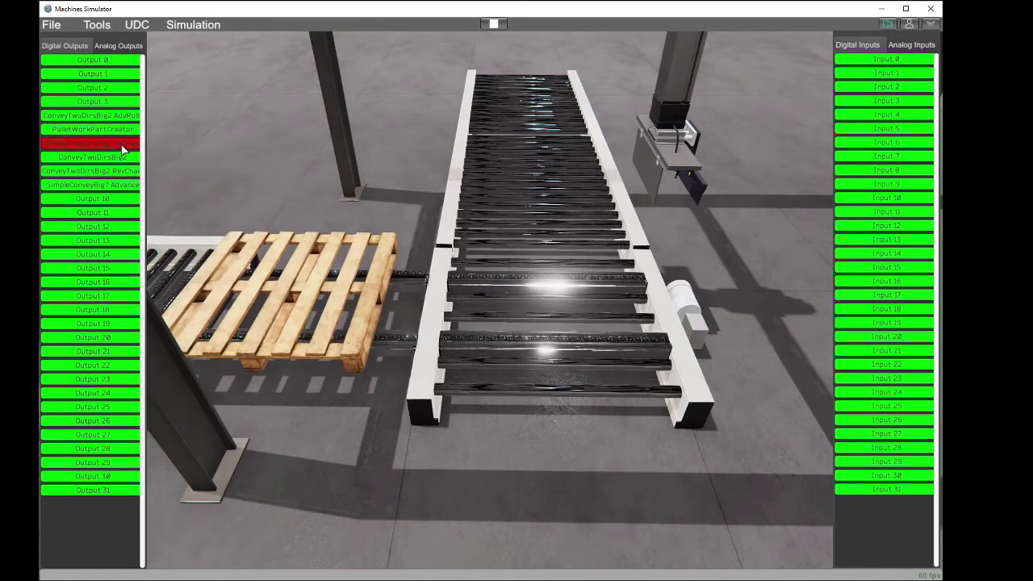
pyautogui.moveTo(437, 243); pyautogui.dragTo(470, 277, button='right')
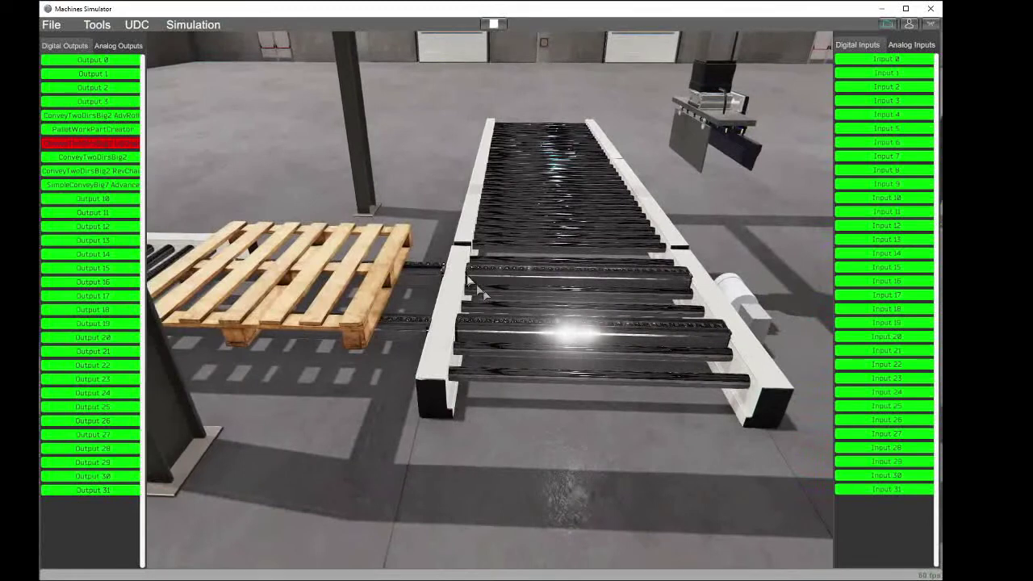
pyautogui.click(116, 172)
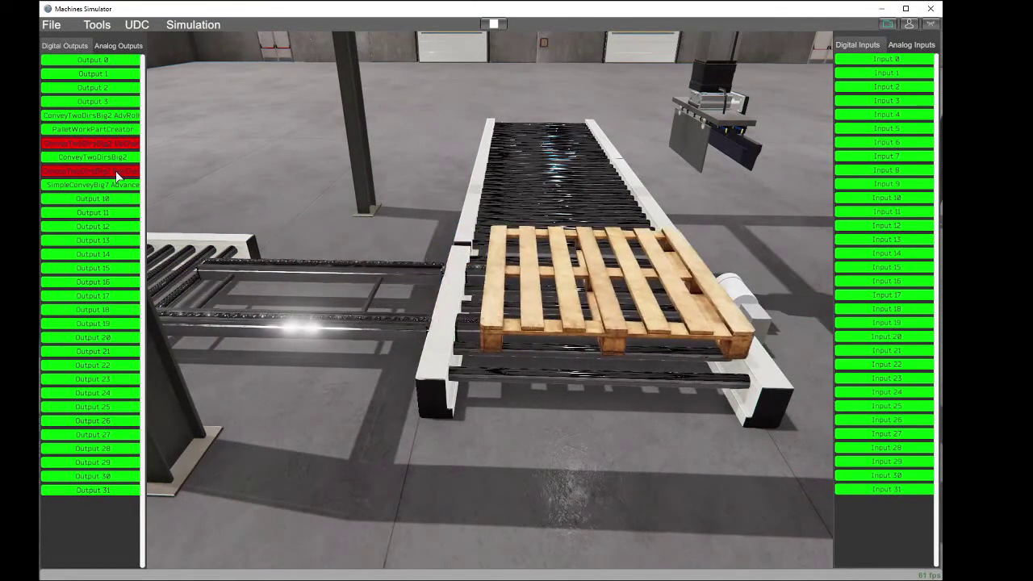
pyautogui.click(117, 172)
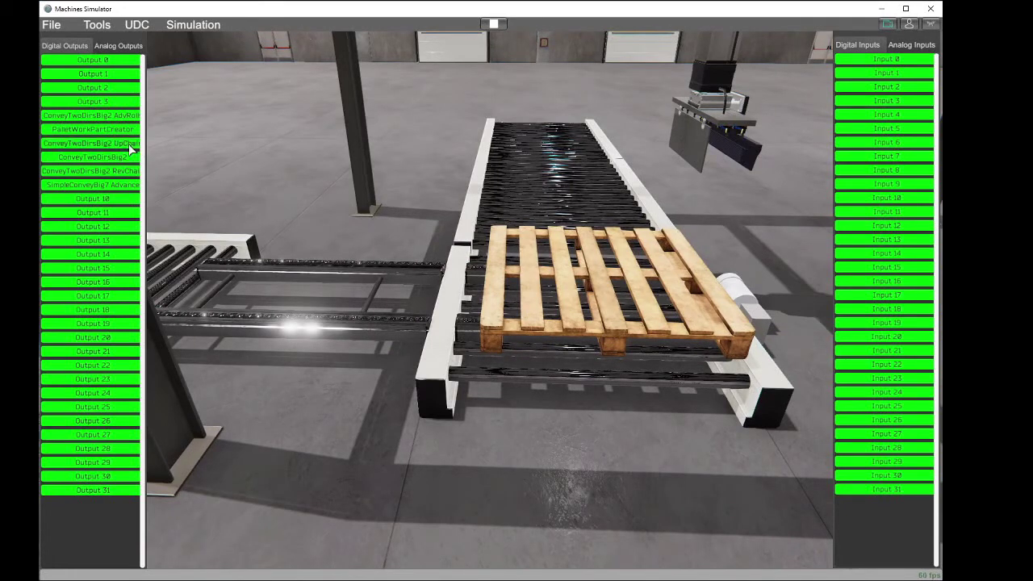
pyautogui.moveTo(485, 288); pyautogui.dragTo(485, 288, button='right')
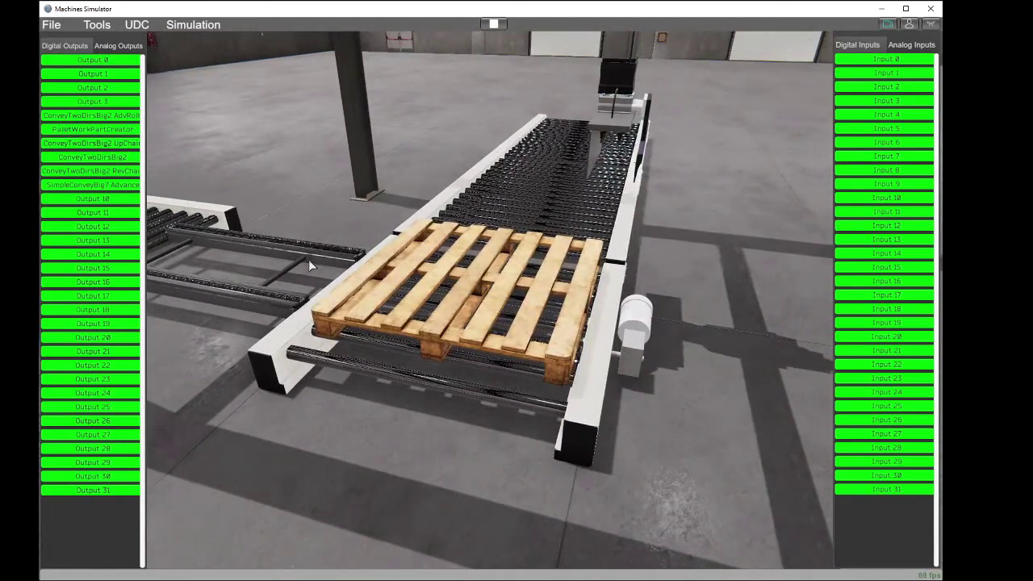
# Step: Test the two-direction conveyor's remaining outputs and move the pallet toward the next roller conveyor with its AdvRoll output
pyautogui.click(129, 160)
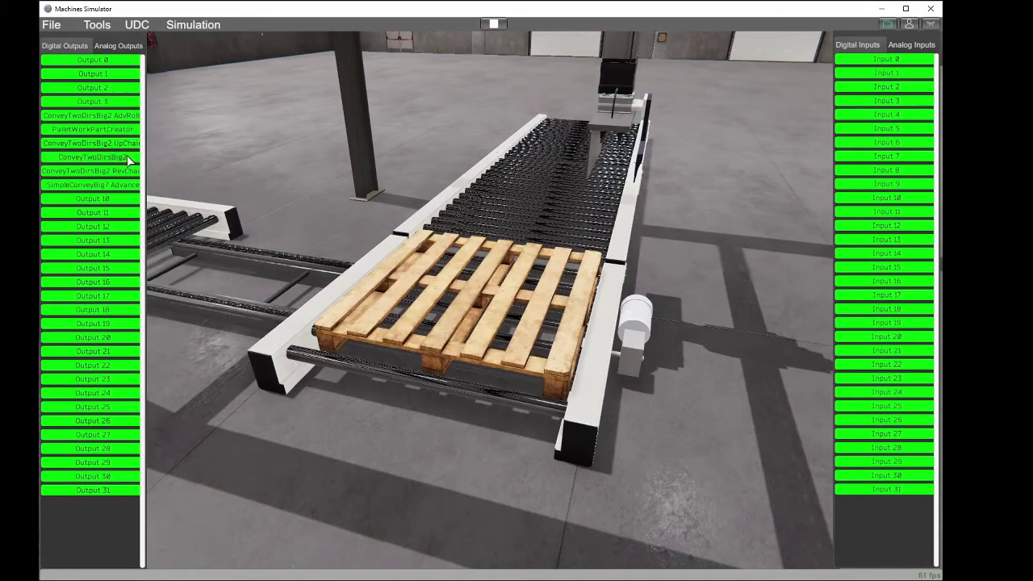
pyautogui.moveTo(490, 243); pyautogui.dragTo(363, 313, button='right')
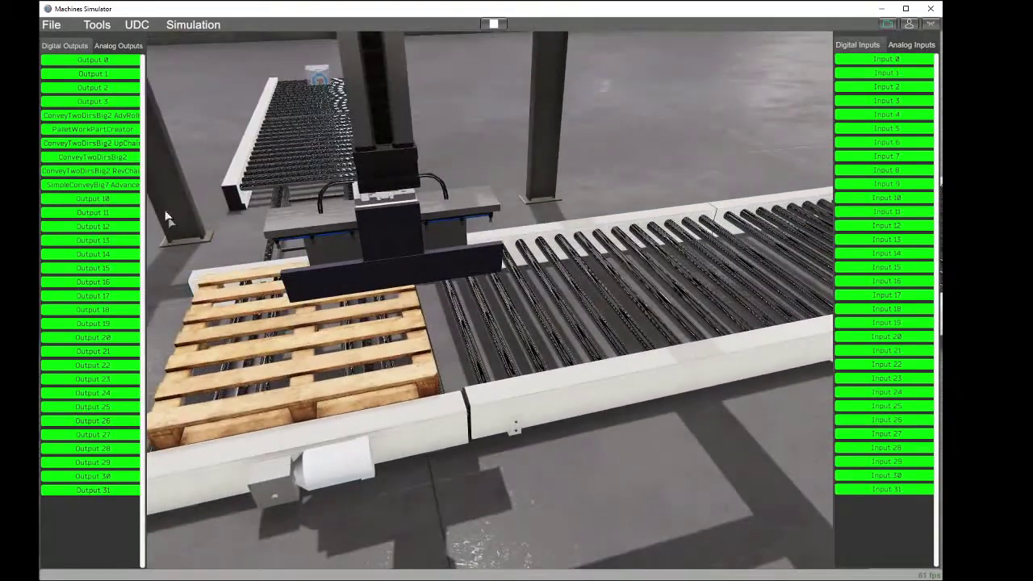
pyautogui.click(128, 184)
pyautogui.click(128, 184)
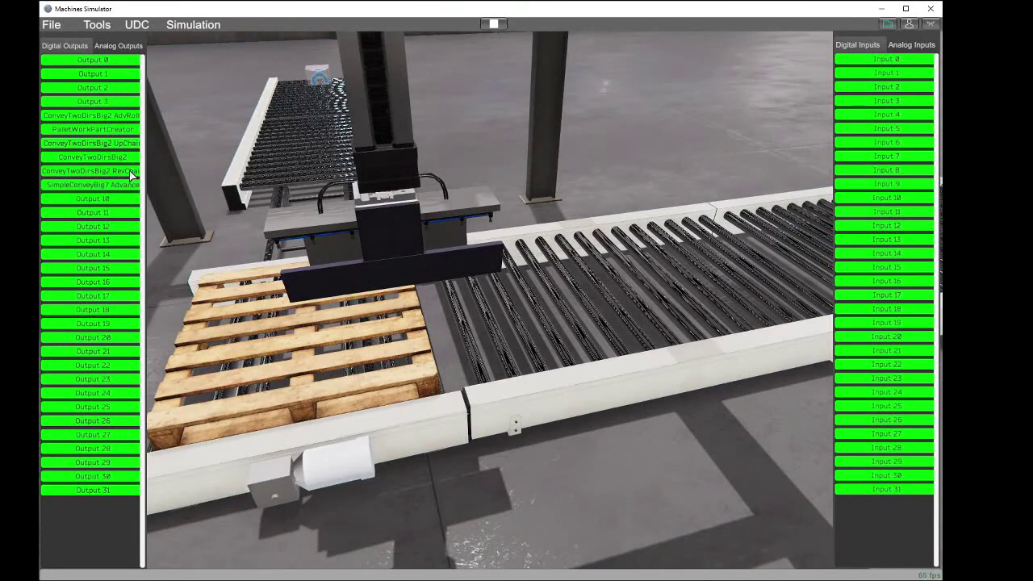
pyautogui.click(131, 171)
pyautogui.click(131, 171)
pyautogui.click(126, 115)
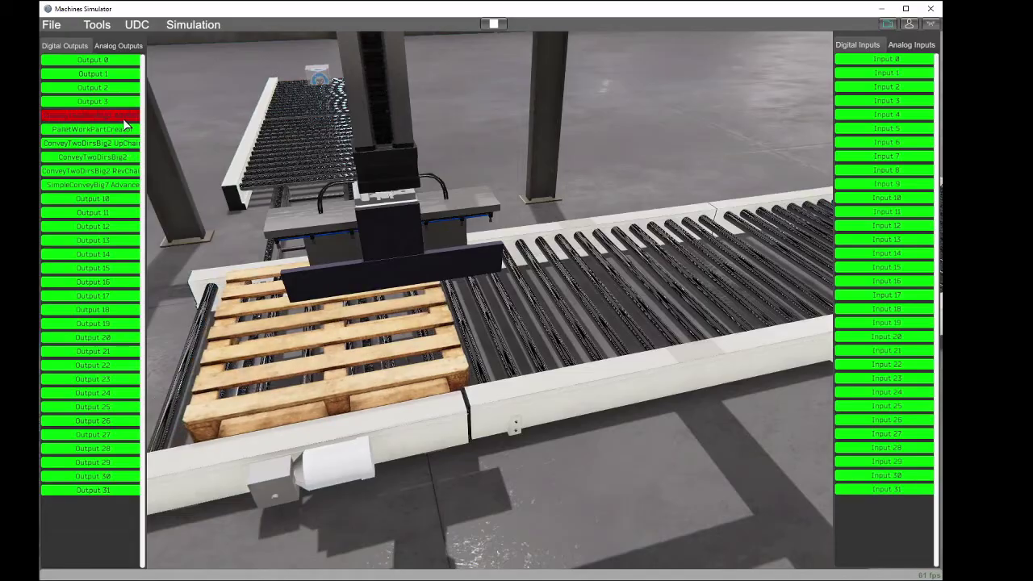
pyautogui.press('d')
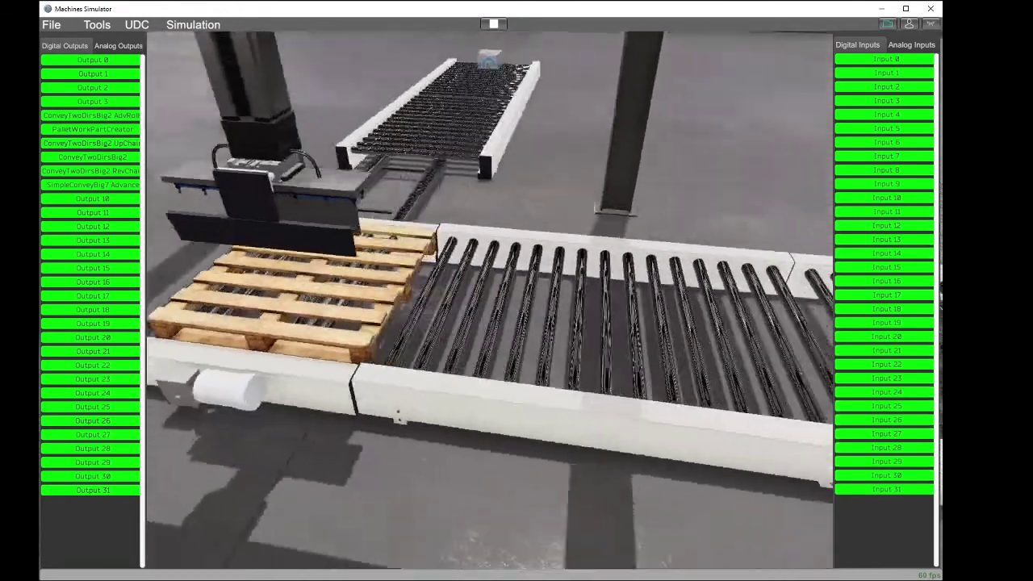
# Step: Test the pallet's passage onto the next roller conveyor with the SimpleConveyBig7 Advance and ConveyTwoDirsBig2 AdvRoll outputs, examining the joint between the conveyors
pyautogui.press('w')
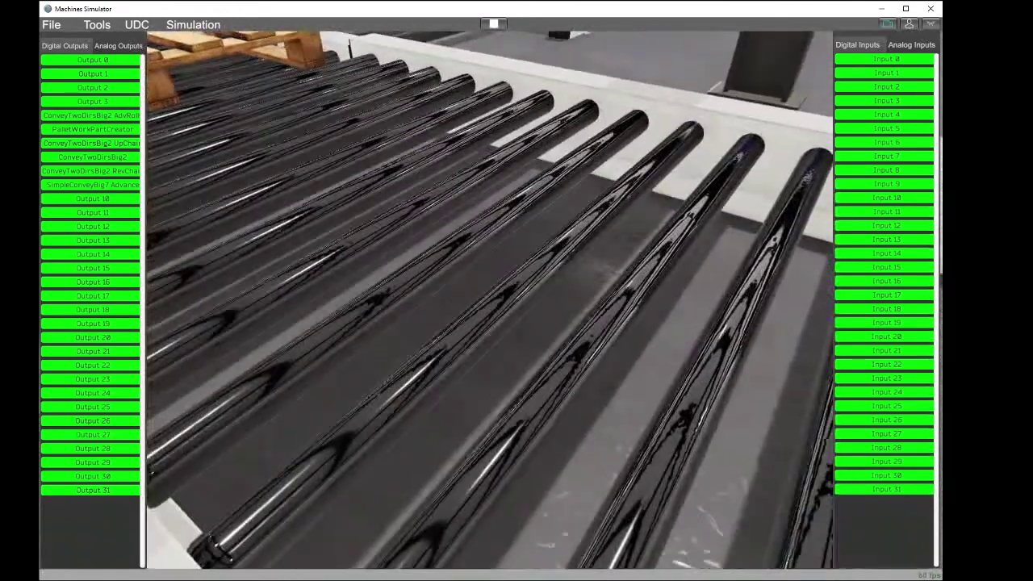
pyautogui.press('s')
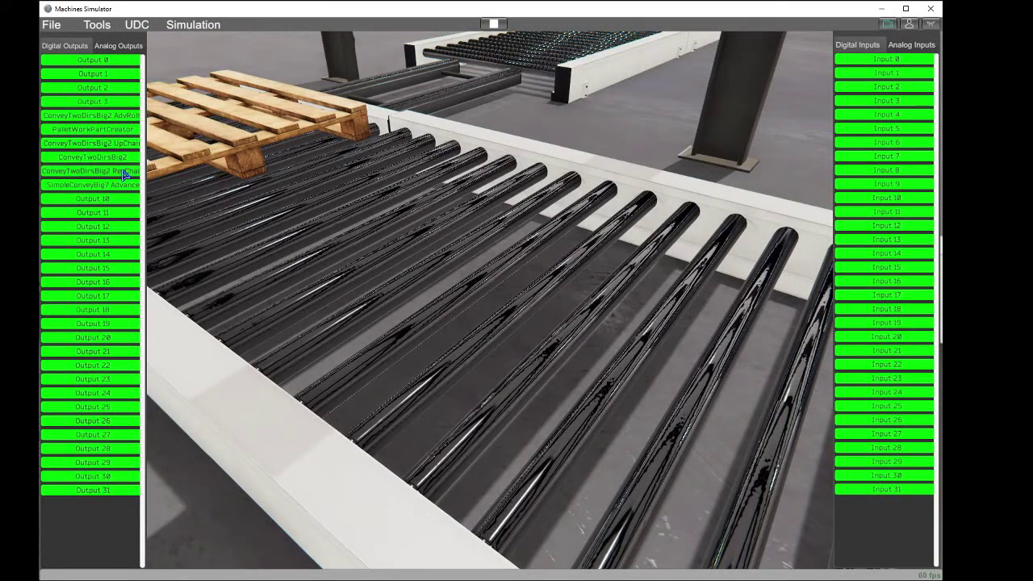
pyautogui.click(127, 188)
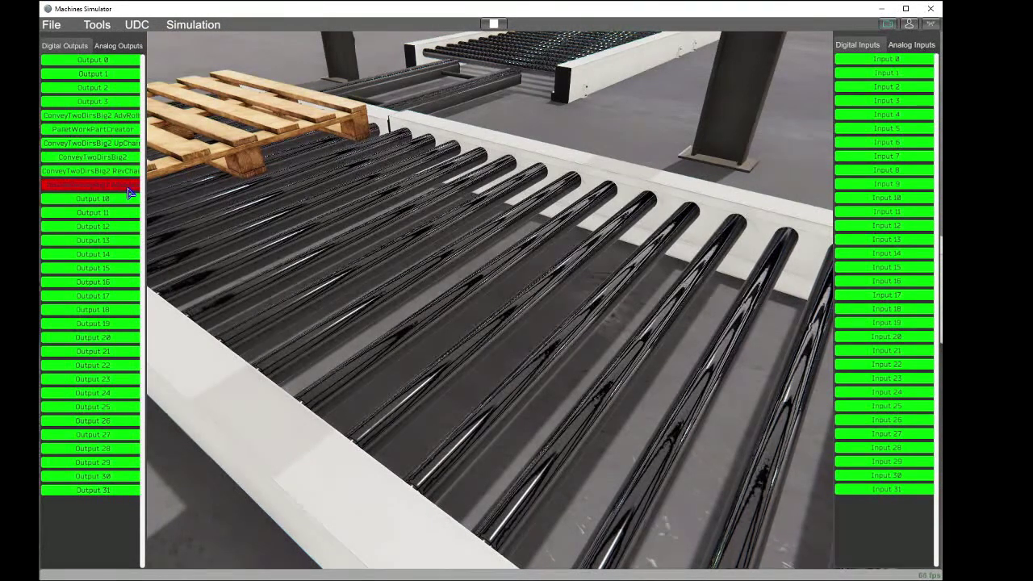
pyautogui.press('a')
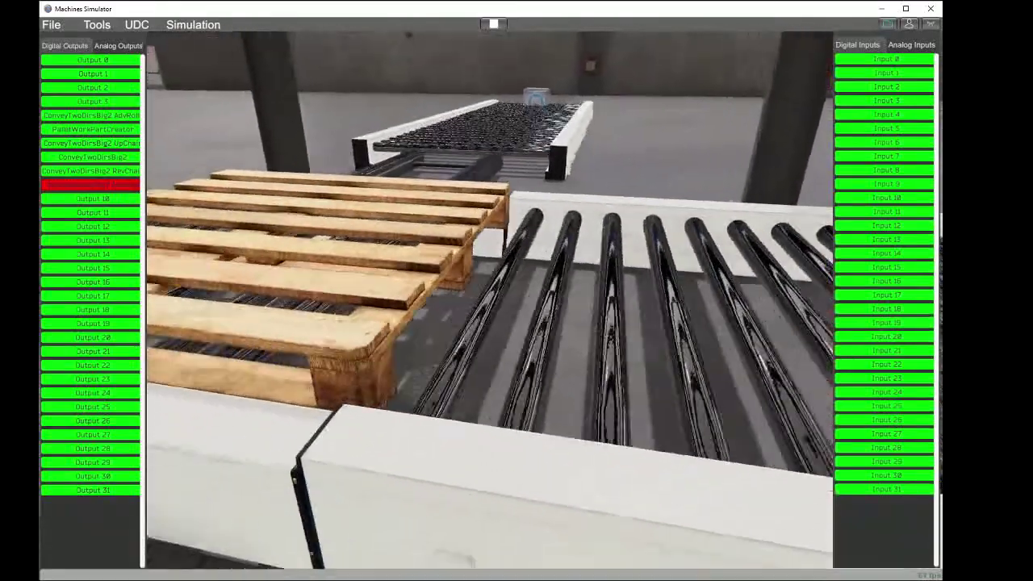
pyautogui.press('d')
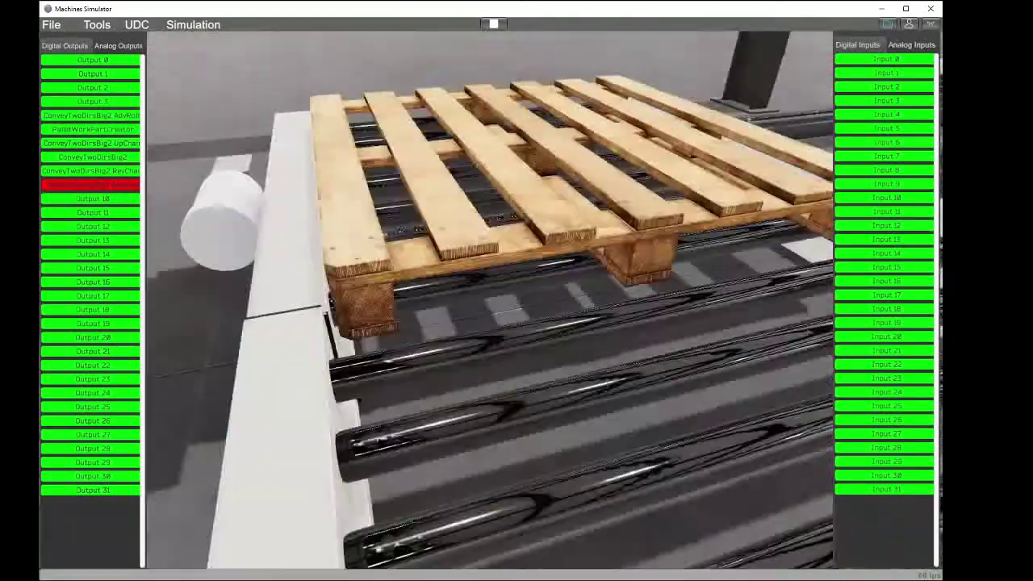
pyautogui.press('d')
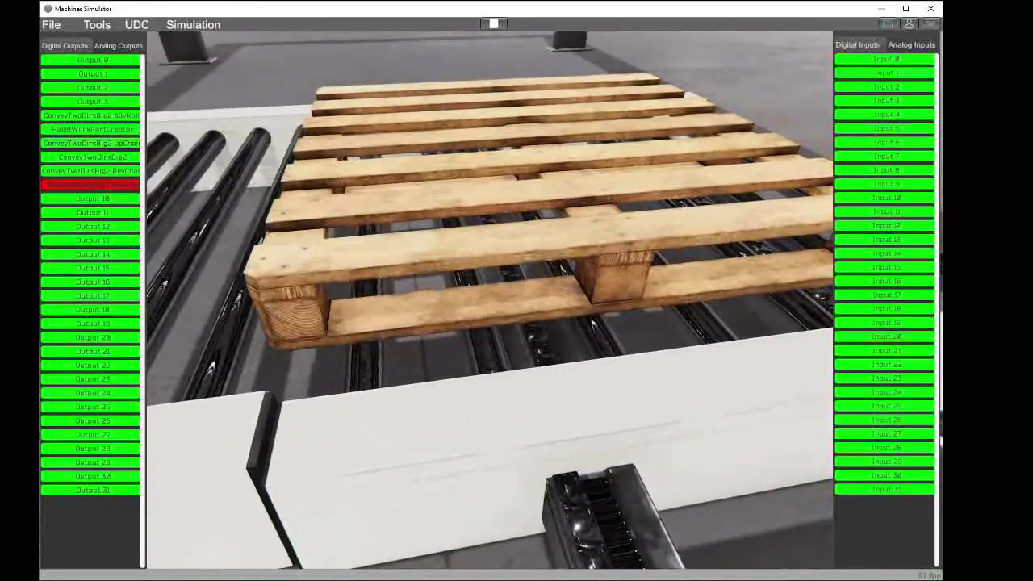
pyautogui.press('a')
pyautogui.press('s')
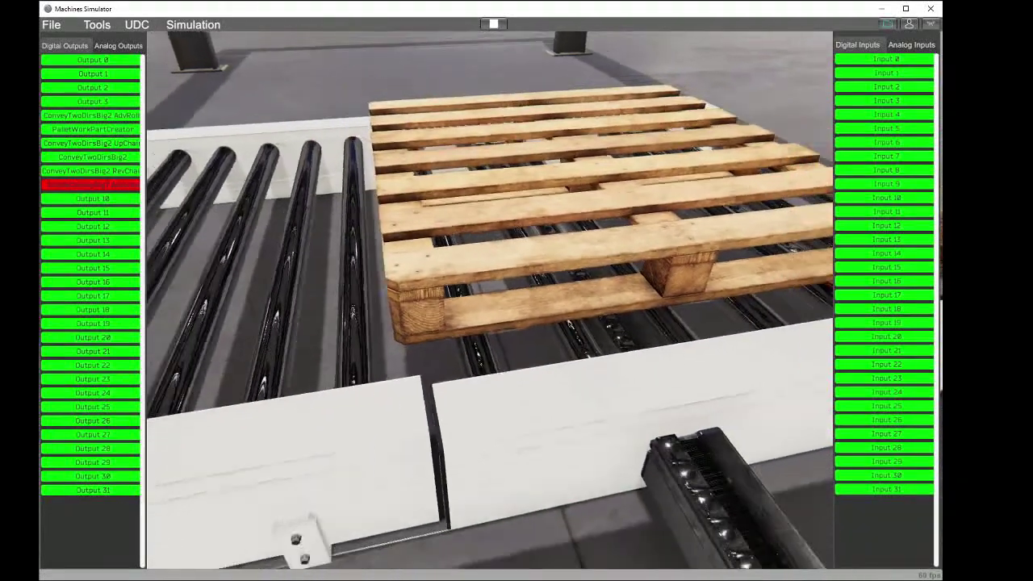
pyautogui.click(132, 116)
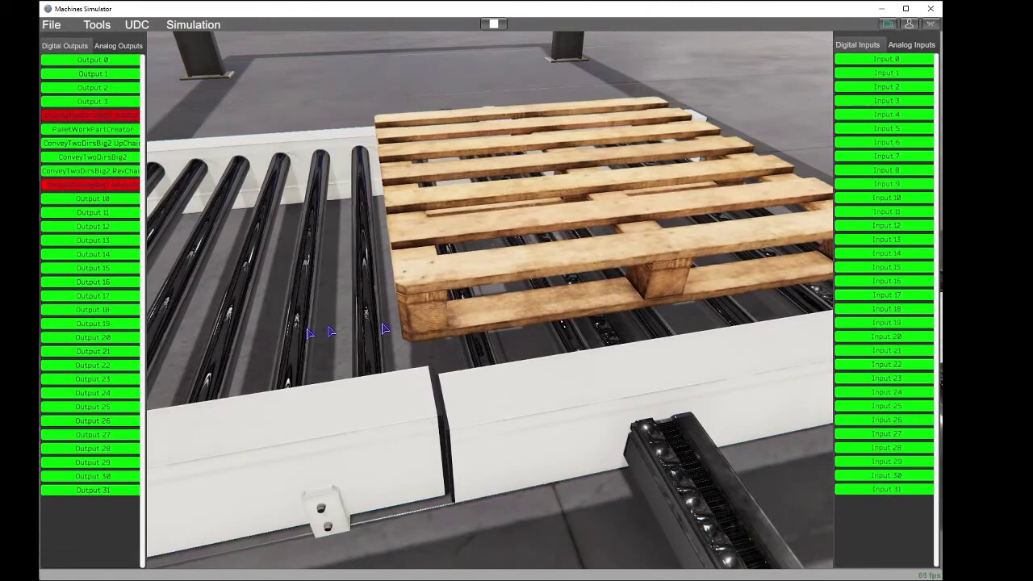
# Step: Stop the simulation and move SimpleConveyBig6 to X -1.50 and Y -0.38 to align it with the two-direction conveyor
pyautogui.click(494, 24)
pyautogui.click(329, 375)
pyautogui.moveTo(415, 322); pyautogui.dragTo(940, 375, button='right')
pyautogui.scroll(-2, 344, 330)
pyautogui.scroll(-2, 480, 301)
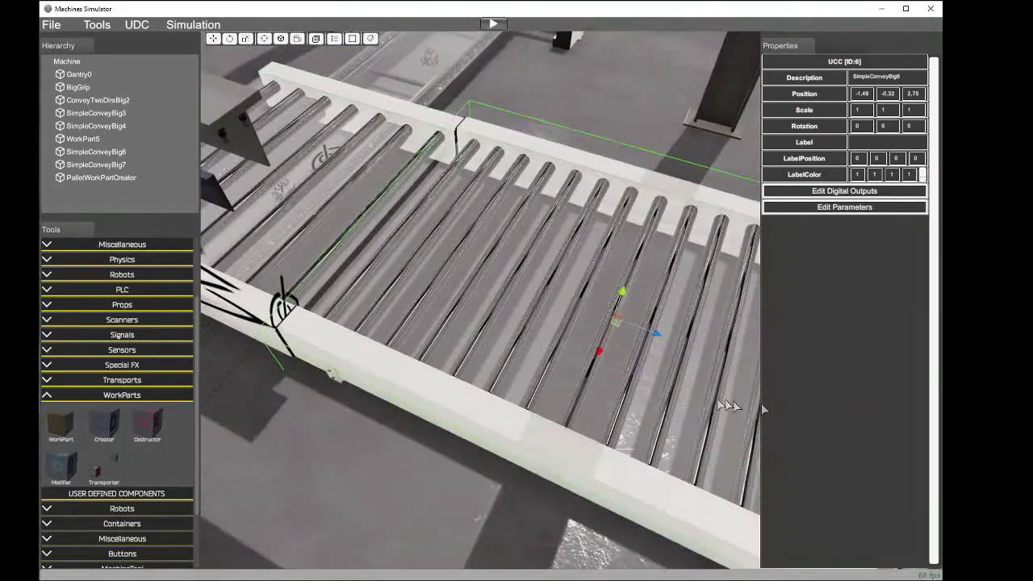
pyautogui.moveTo(763, 409); pyautogui.dragTo(449, 377, button='right')
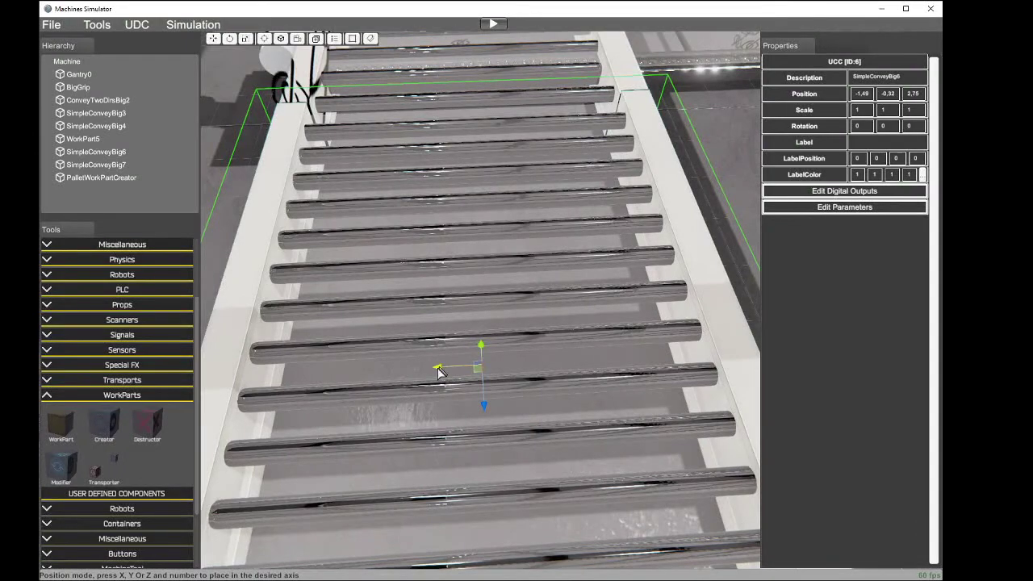
pyautogui.moveTo(438, 368); pyautogui.dragTo(439, 368)
pyautogui.moveTo(442, 368); pyautogui.dragTo(1025, 262, button='right')
pyautogui.press('a')
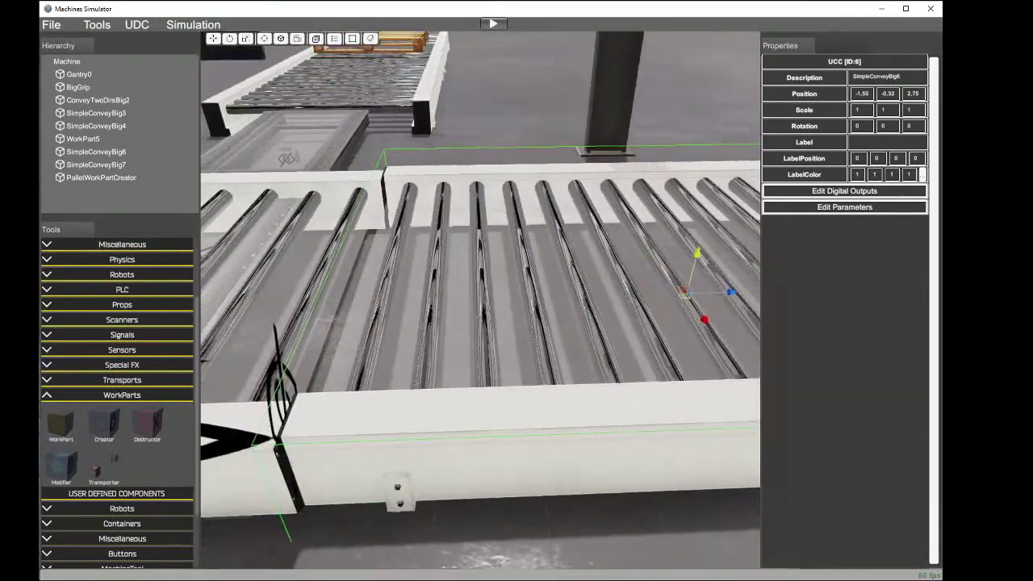
pyautogui.moveTo(697, 254); pyautogui.dragTo(700, 260)
# Step: Check the alignment of SimpleConveyBig6 with the adjoining conveyors at both of its ends
pyautogui.moveTo(563, 284); pyautogui.dragTo(896, 339, button='right')
pyautogui.press('a')
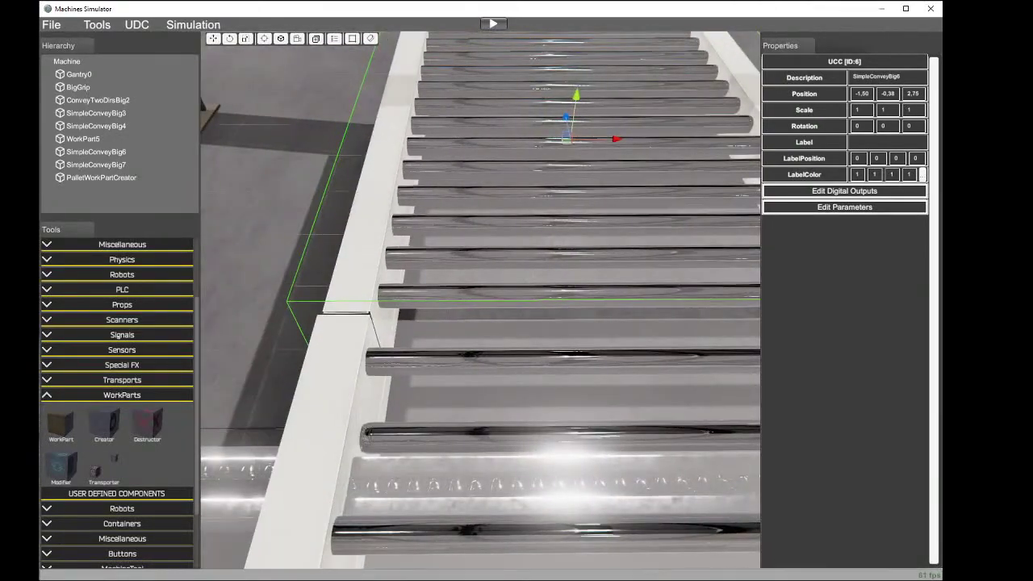
pyautogui.moveTo(482, 300); pyautogui.dragTo(694, 278, button='right')
pyautogui.press('a')
pyautogui.moveTo(482, 300); pyautogui.dragTo(476, 323, button='right')
pyautogui.press('s')
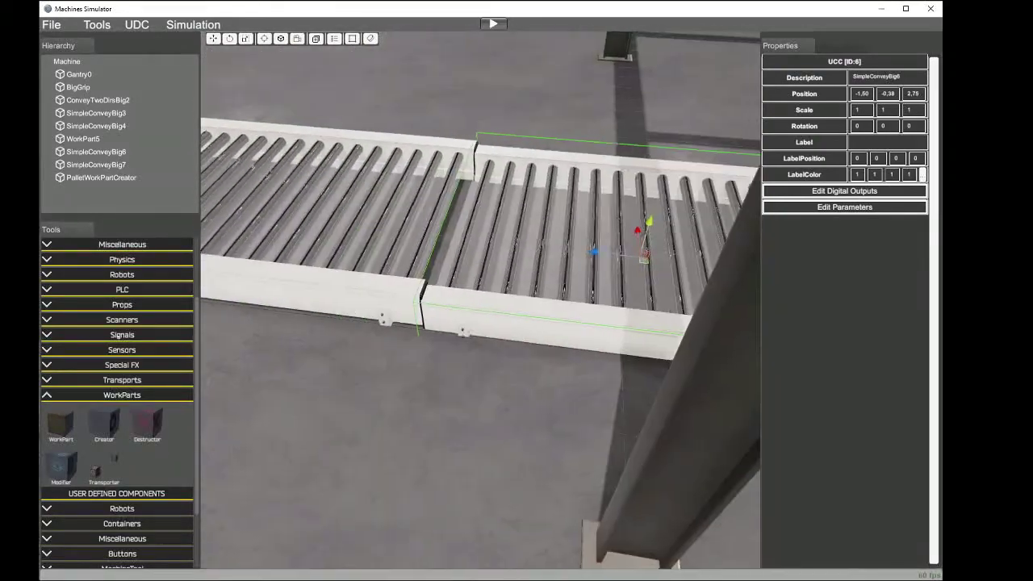
pyautogui.press('a')
pyautogui.moveTo(652, 260); pyautogui.dragTo(898, 242, button='right')
pyautogui.press('s')
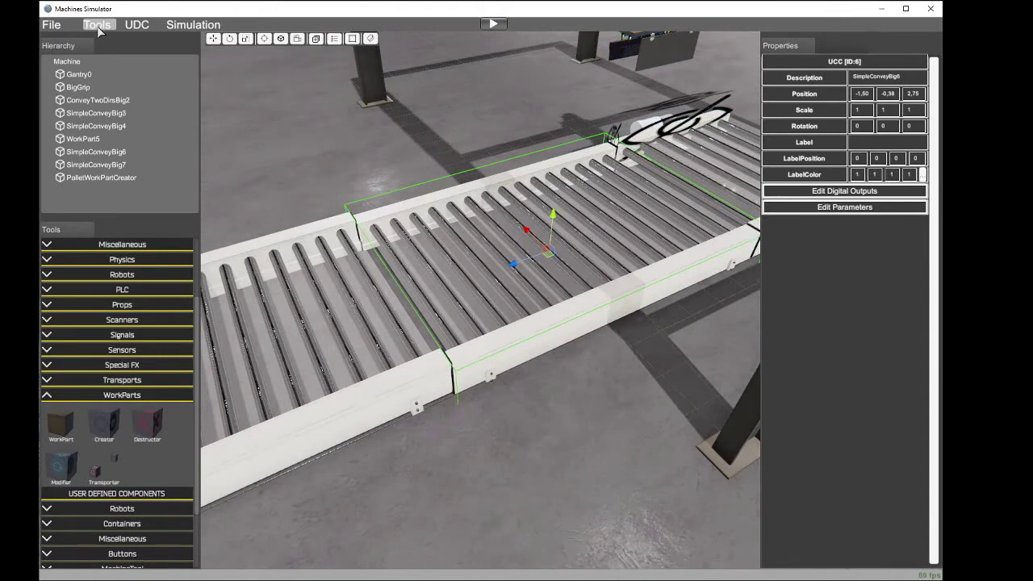
# Step: Copy SimpleConveyBig6's placement and paste only its X and Y position onto SimpleConveyBig7, leaving out Z, rotation and scale
pyautogui.click(98, 26)
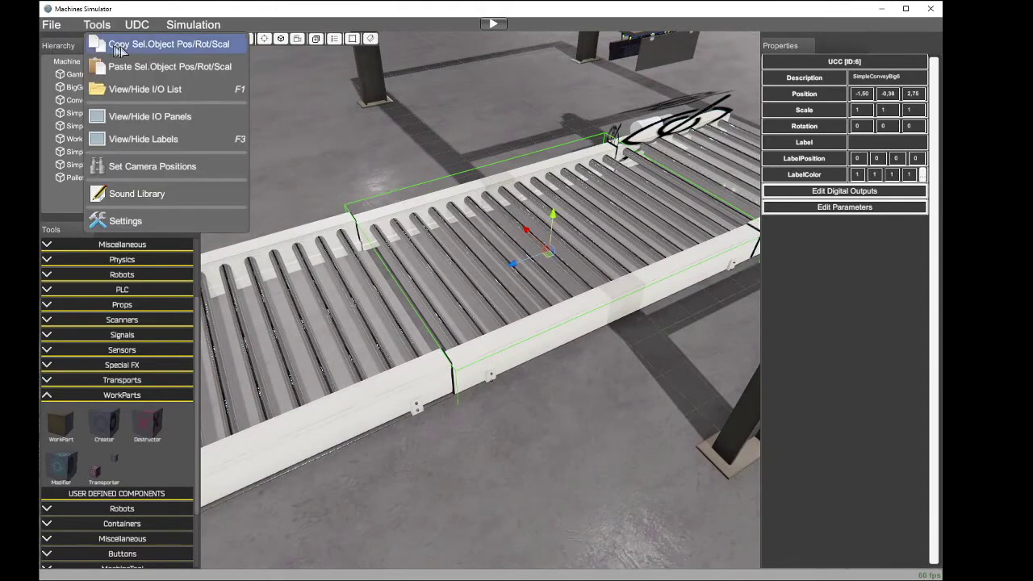
pyautogui.click(183, 47)
pyautogui.click(349, 333)
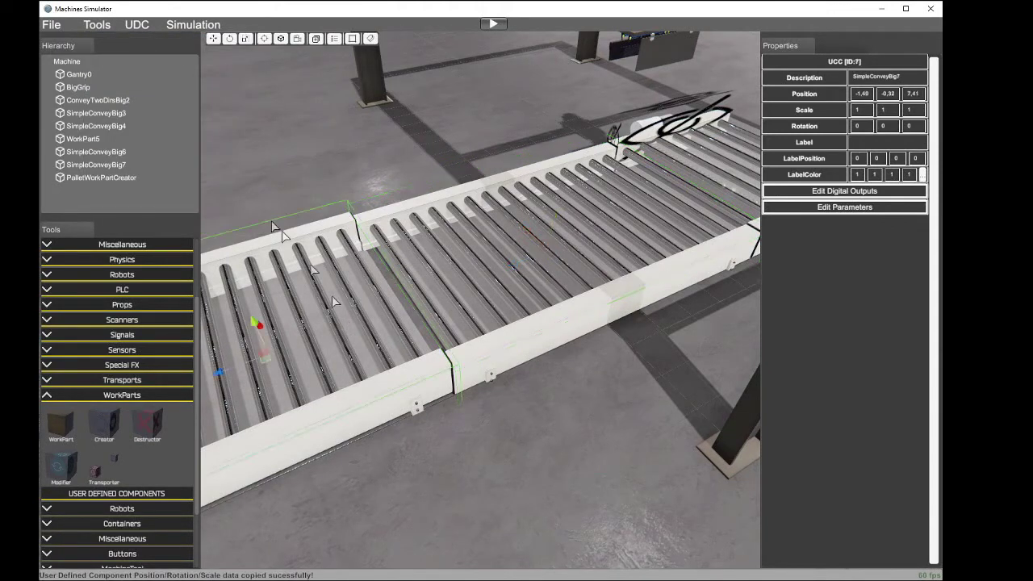
pyautogui.click(98, 25)
pyautogui.click(122, 69)
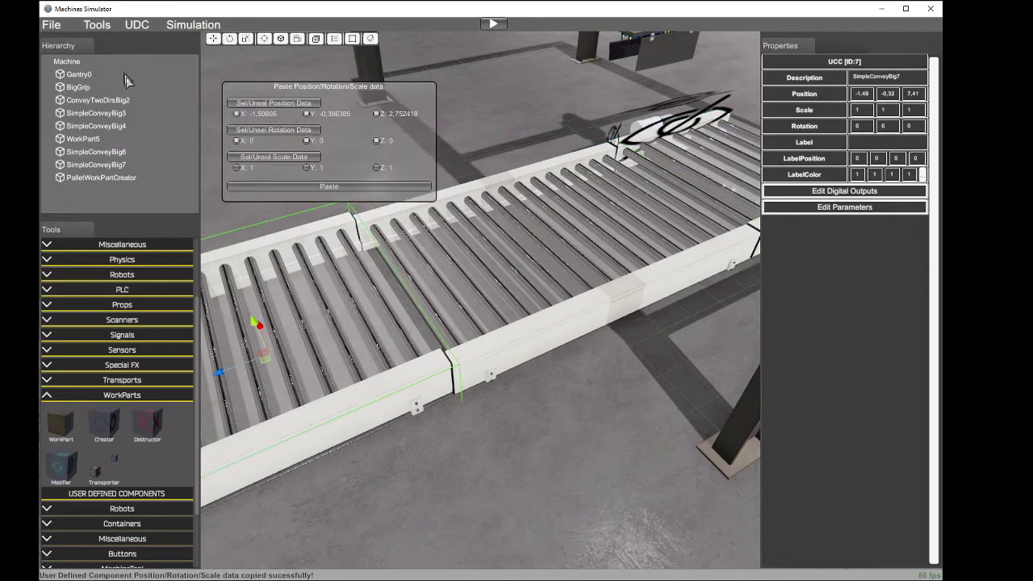
pyautogui.click(276, 130)
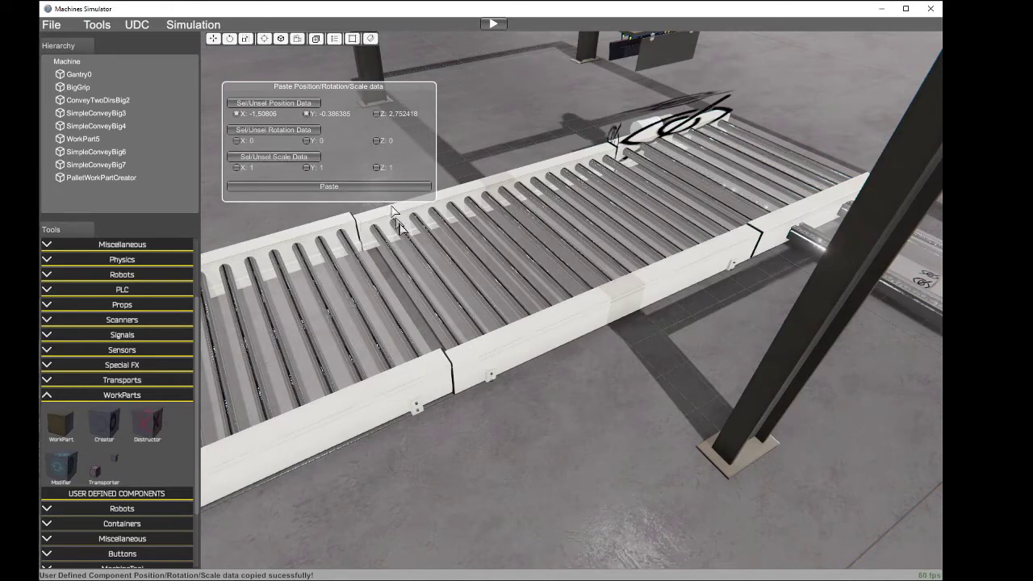
pyautogui.click(333, 191)
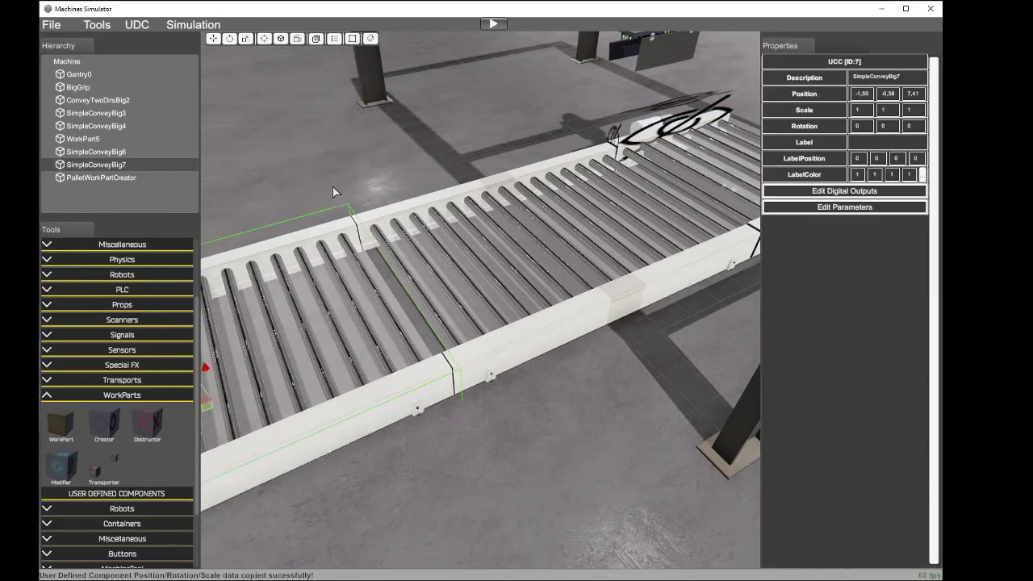
# Step: Restart the simulation and create one pallet on the outer conveyor by switching the PalletWorkPartCreator output on and off
pyautogui.scroll(-3, 528, 298)
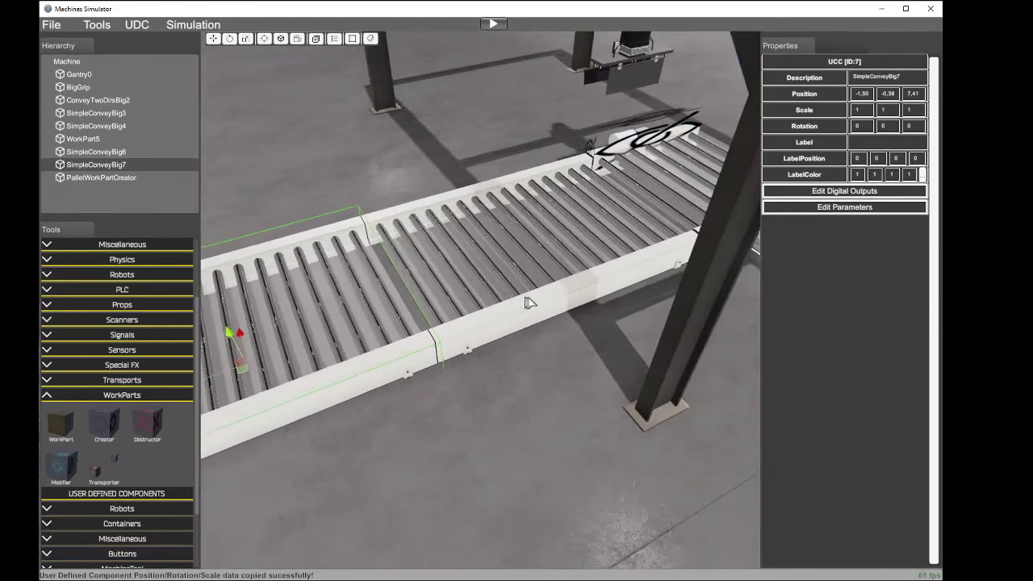
pyautogui.moveTo(528, 299); pyautogui.dragTo(626, 289, button='right')
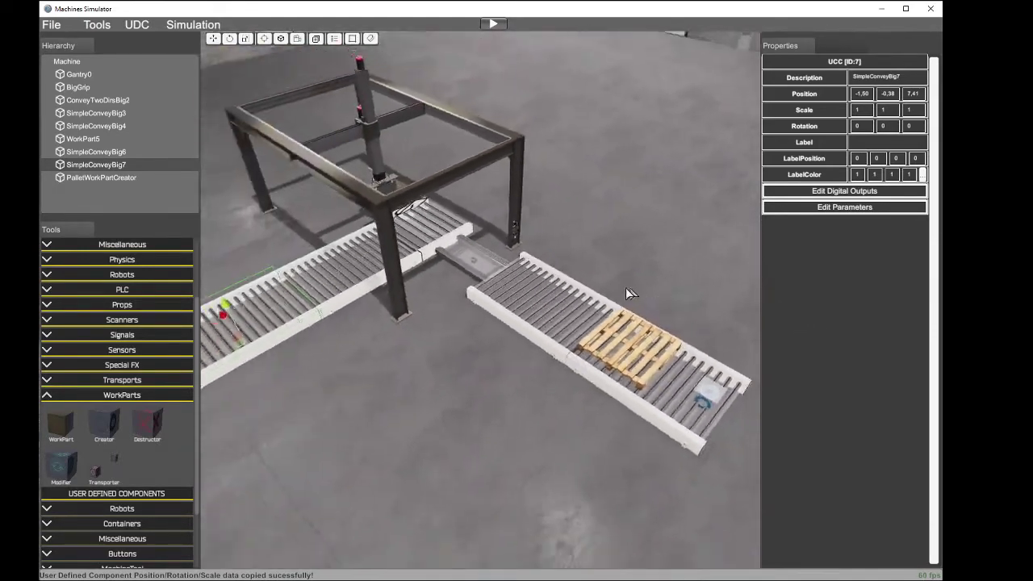
pyautogui.scroll(-3, 622, 305)
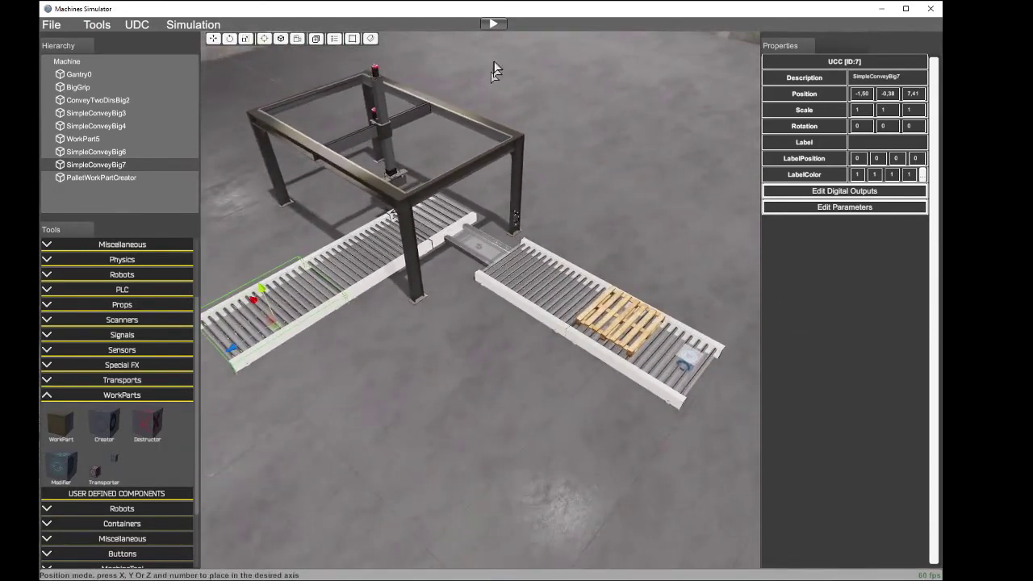
pyautogui.click(494, 23)
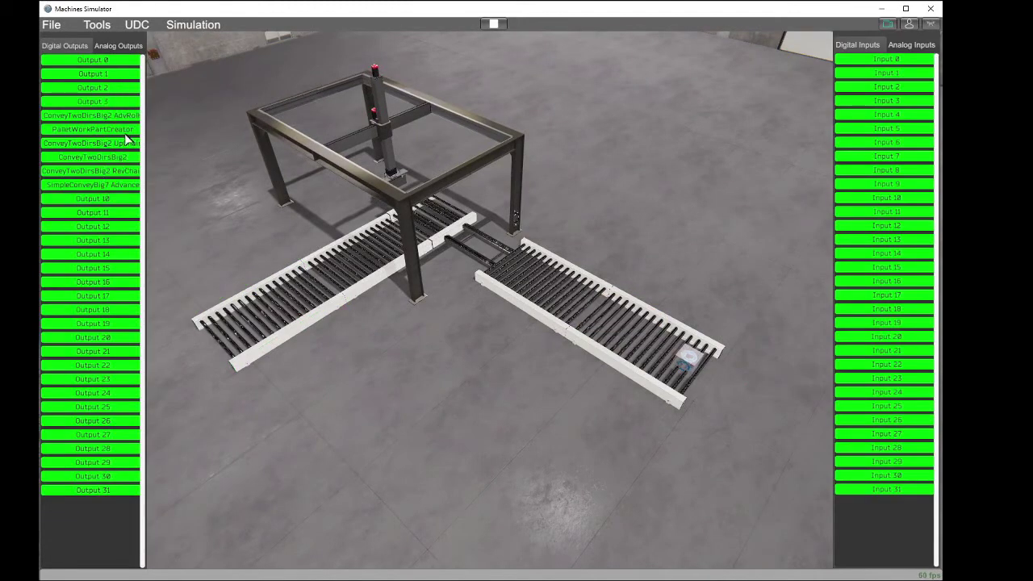
pyautogui.click(126, 131)
pyautogui.click(126, 131)
# Step: Run the SimpleConveyBig7 Advance output until the pallet rests on the chains beside the two-direction conveyor, and switch it off
pyautogui.click(127, 184)
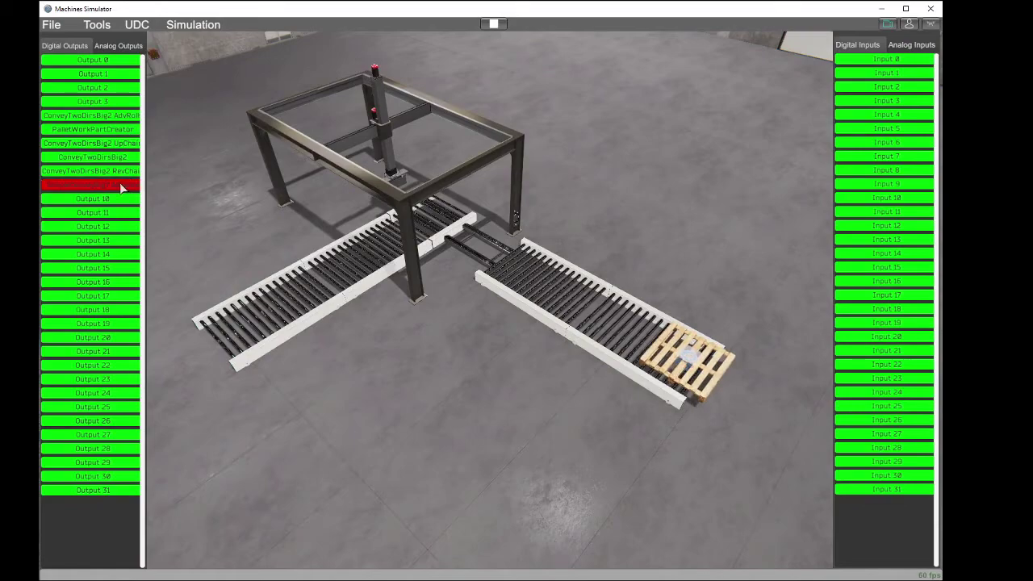
pyautogui.press('w')
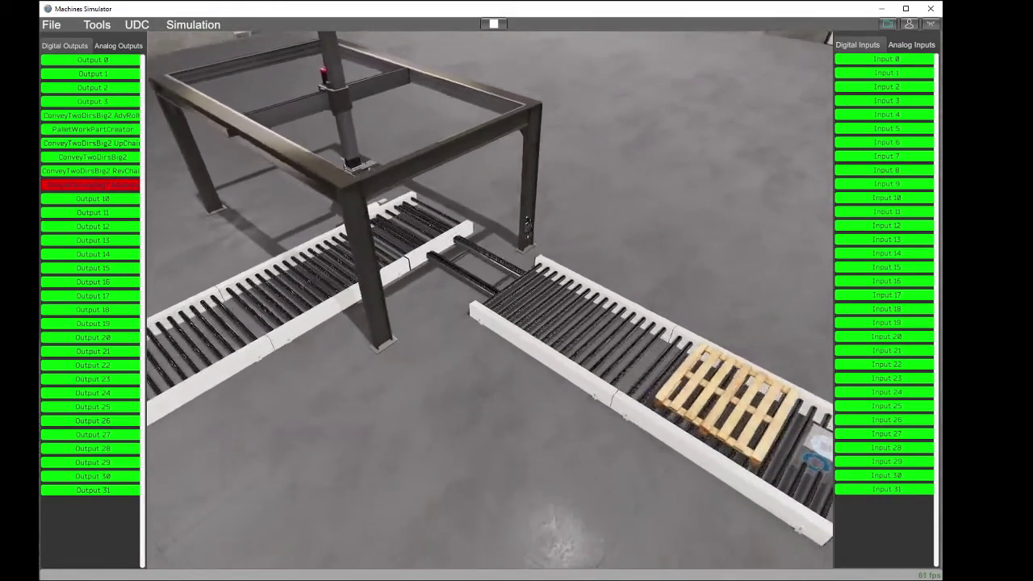
pyautogui.press('a')
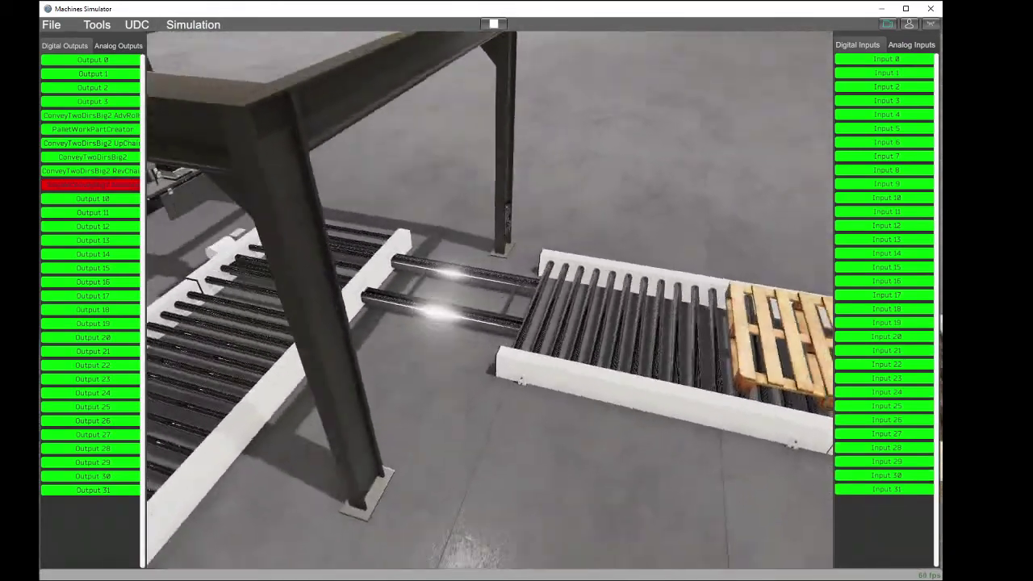
pyautogui.press('a')
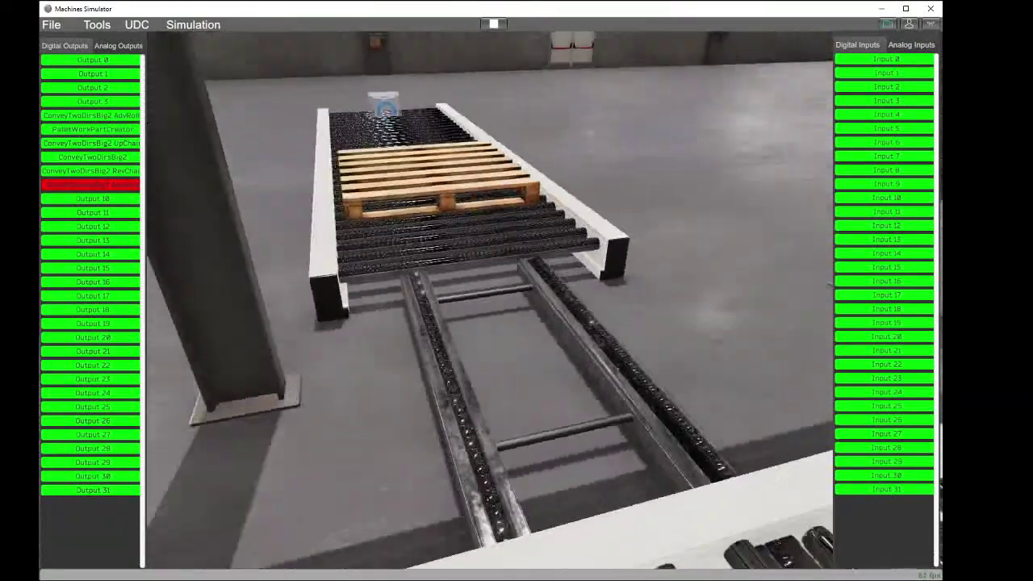
pyautogui.press('d')
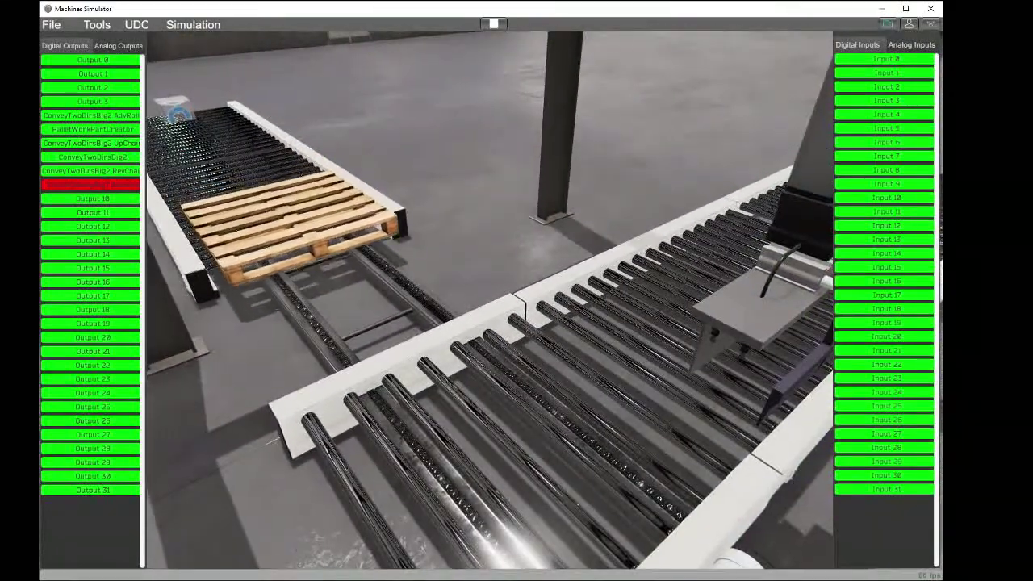
pyautogui.press('a')
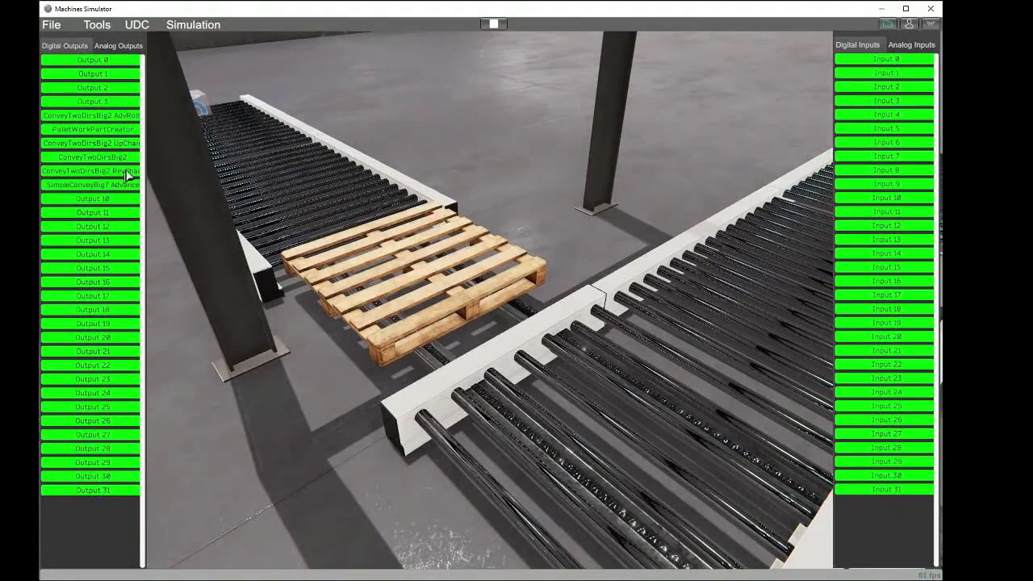
# Step: Raise the chains with UpChain, pull the pallet onto the two-direction conveyor with RevChain, and switch RevChain off
pyautogui.click(123, 146)
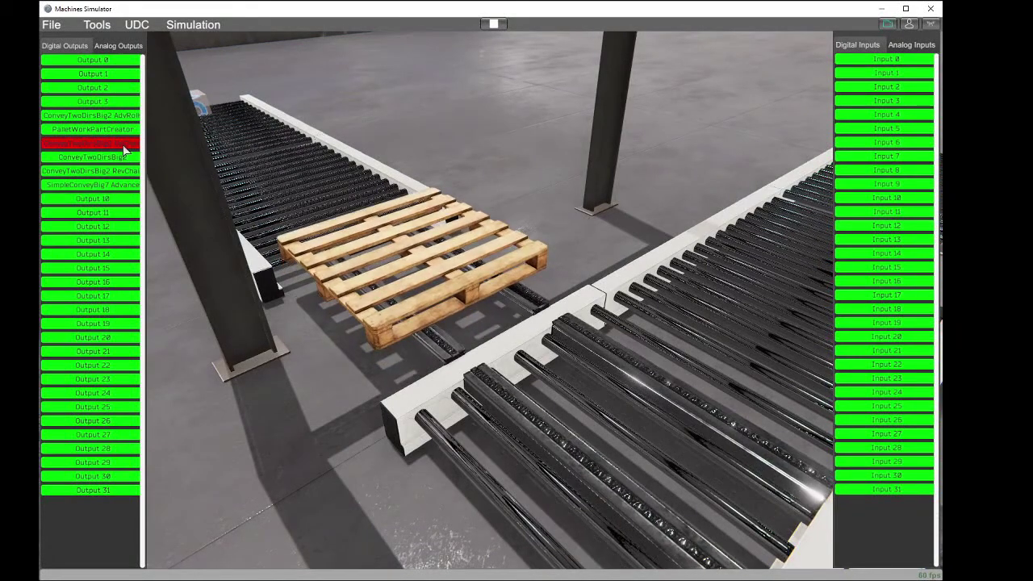
pyautogui.click(129, 170)
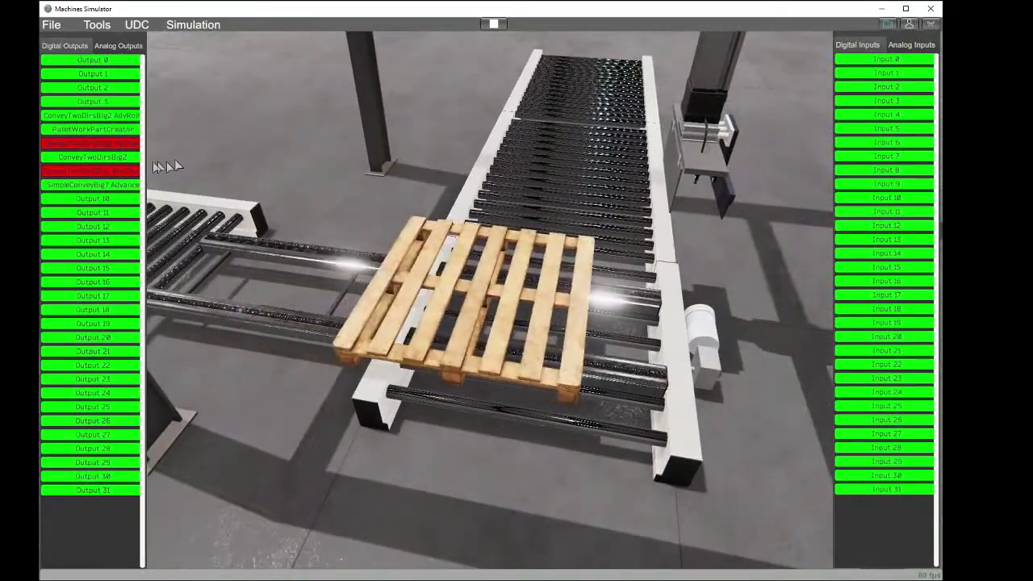
pyautogui.click(110, 169)
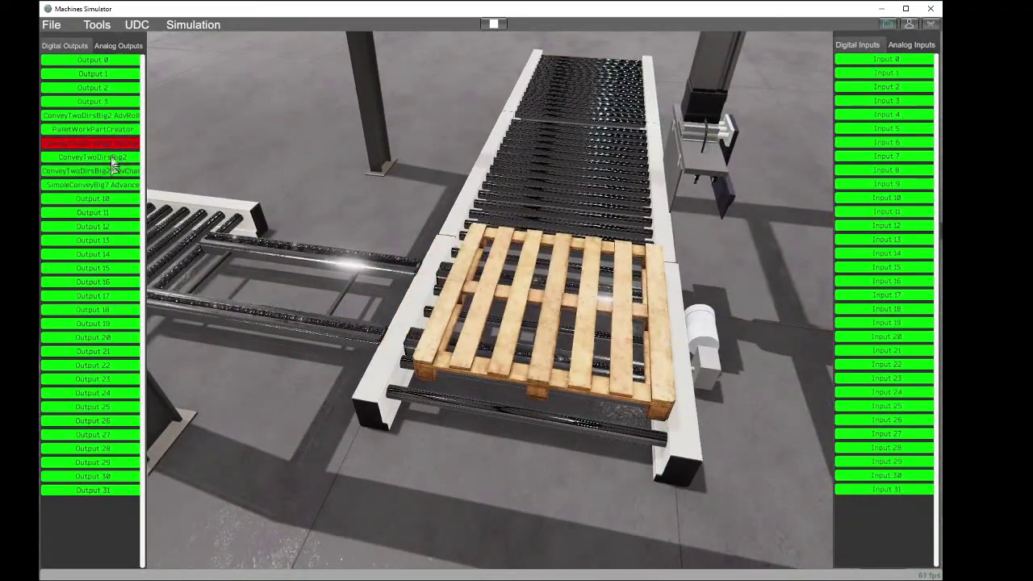
# Step: Test the chain lift under the pallet by switching the ConveyTwoDirsBig2 and UpChain outputs on and off
pyautogui.click(117, 159)
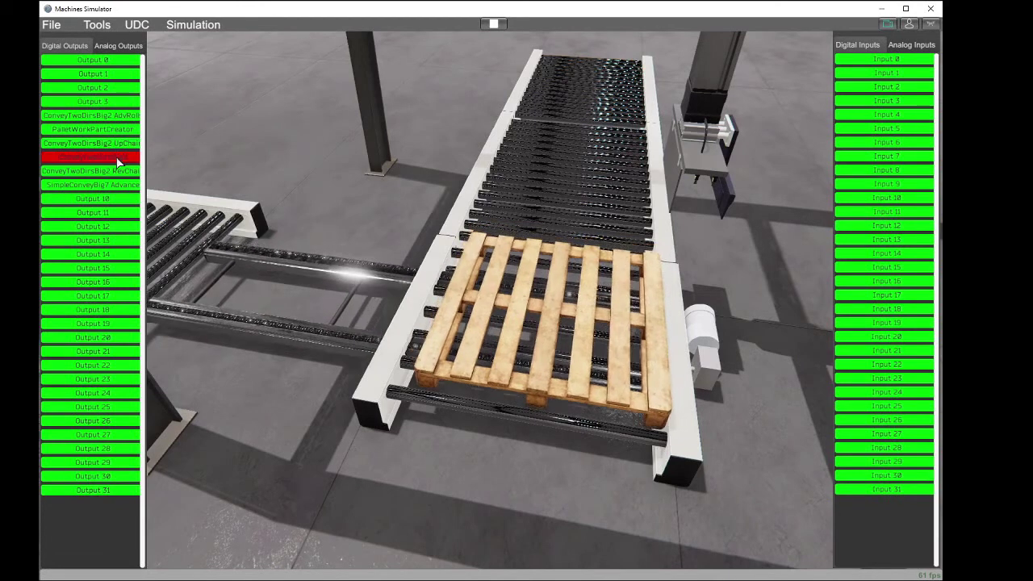
pyautogui.click(117, 156)
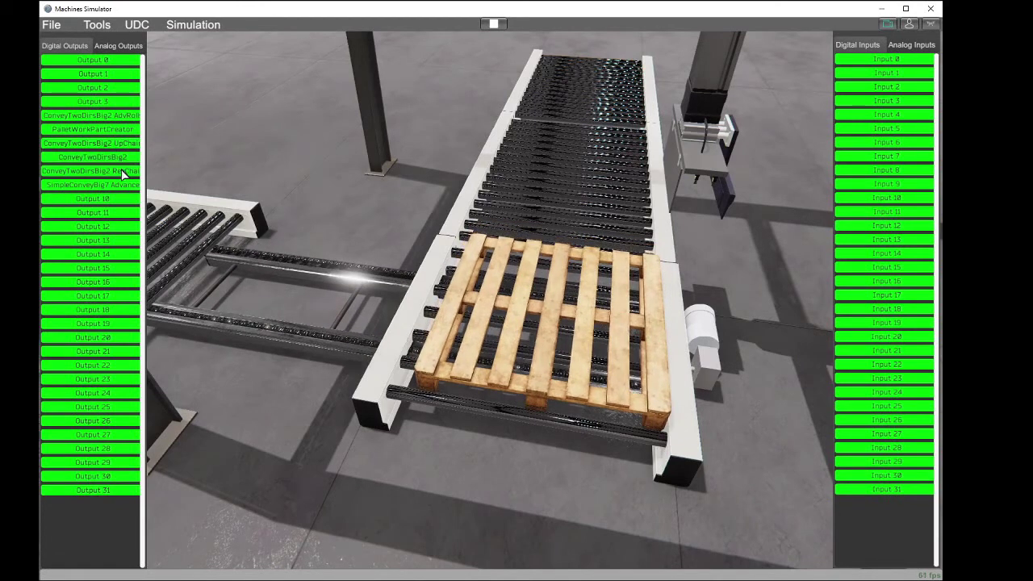
pyautogui.click(122, 144)
pyautogui.click(121, 143)
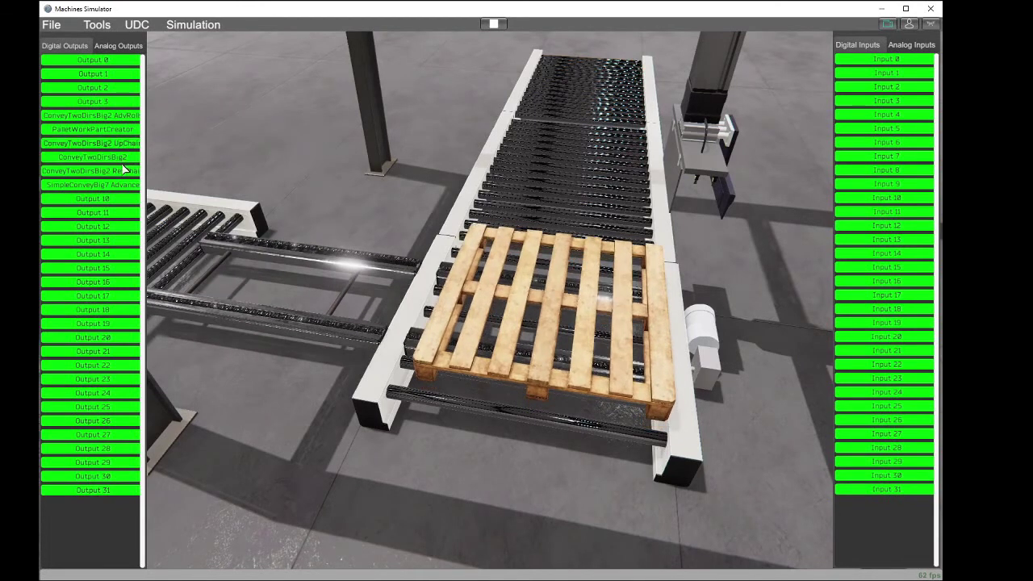
# Step: Lower the chains under the pallet with the ConveyTwoDirsBig2 output and switch the RevChain output on and off
pyautogui.click(125, 171)
pyautogui.click(124, 170)
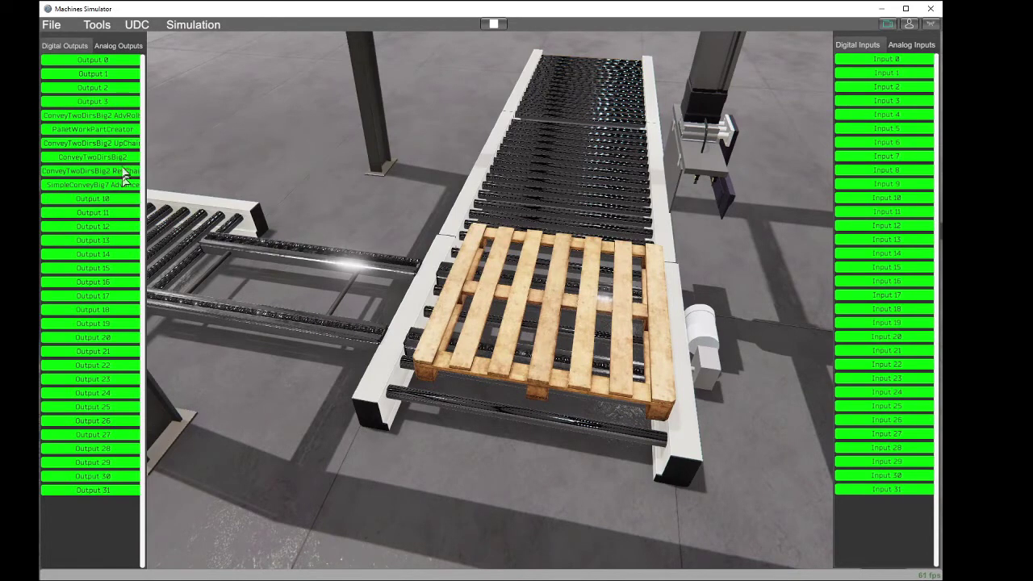
pyautogui.click(122, 158)
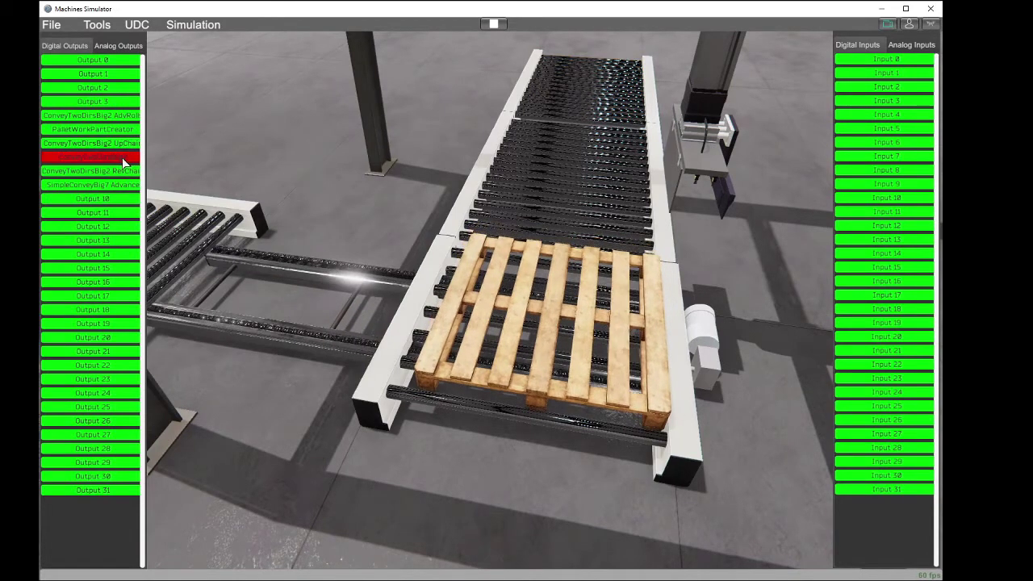
pyautogui.click(122, 157)
pyautogui.click(125, 173)
pyautogui.click(125, 172)
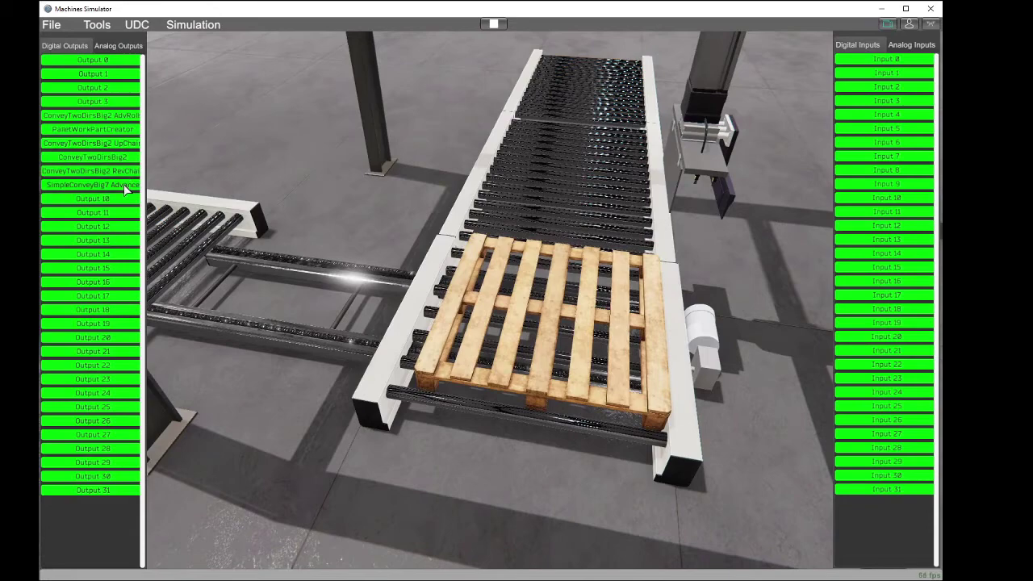
# Step: Switch on SimpleConveyBig7 Advance and ConveyTwoDirsBig2 AdvRoll, run the pallet off the end of the conveyor line, and stop the simulation
pyautogui.click(124, 185)
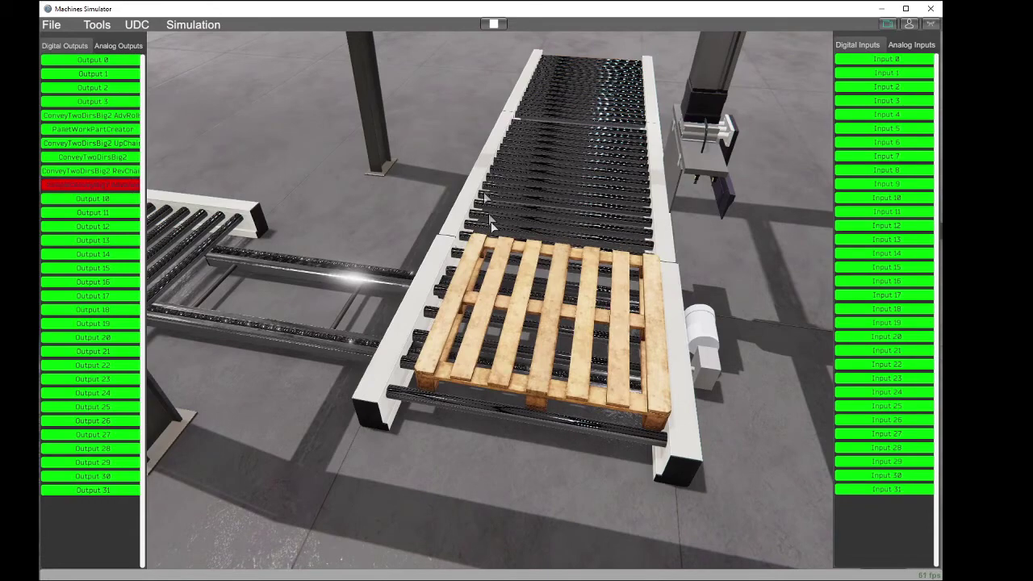
pyautogui.click(125, 117)
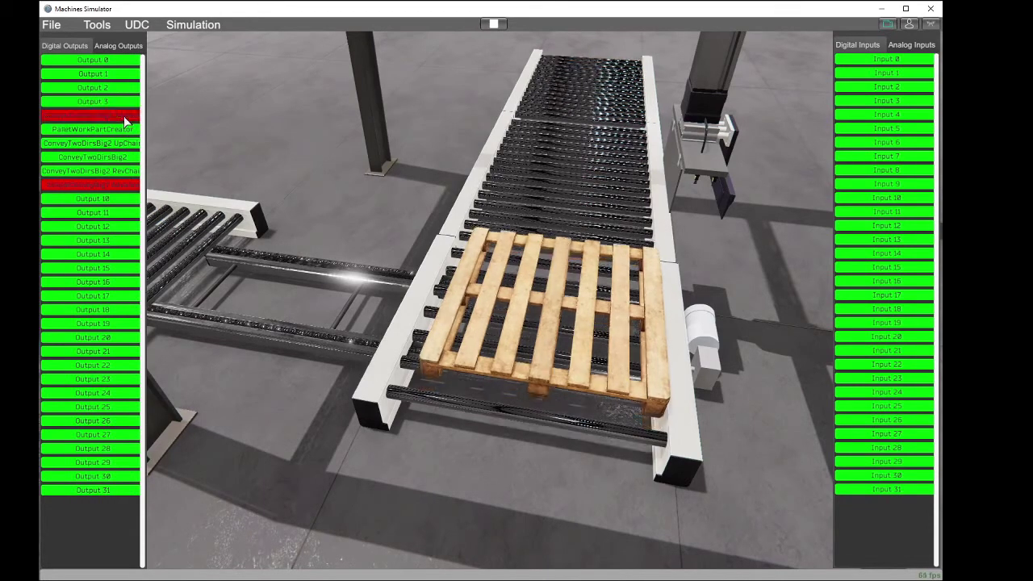
pyautogui.moveTo(354, 210); pyautogui.dragTo(702, 202, button='right')
pyautogui.moveTo(481, 302); pyautogui.dragTo(494, 306, button='right')
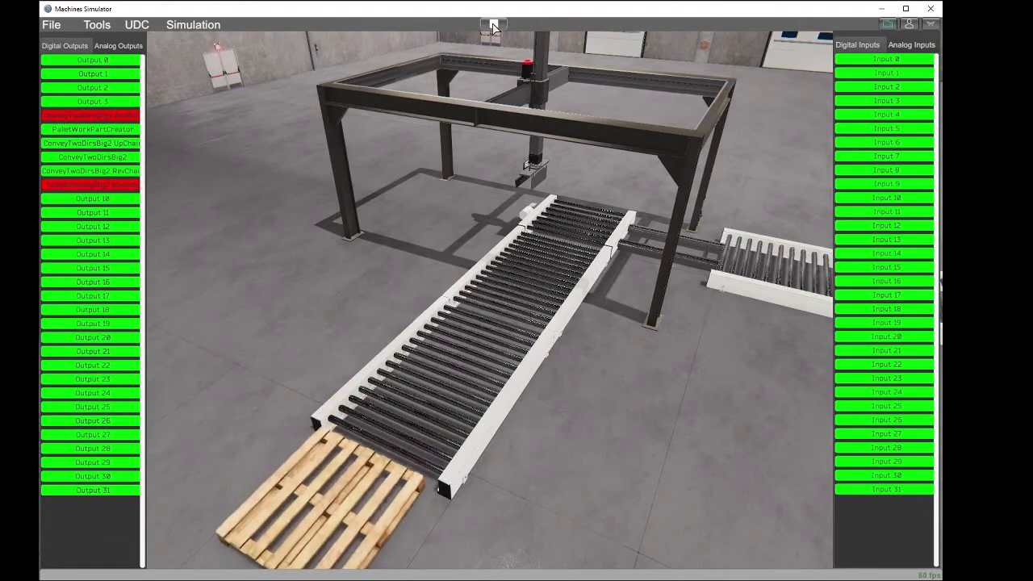
pyautogui.click(493, 25)
# Step: Add a WorkPart Destructor beside the open end of the long roller conveyor line
pyautogui.moveTo(495, 262); pyautogui.dragTo(383, 318, button='right')
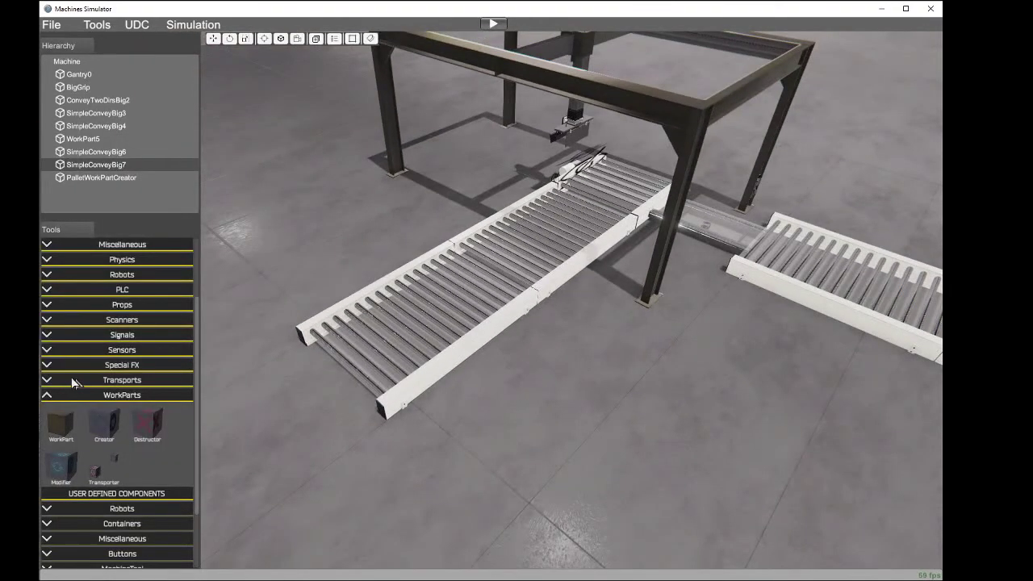
pyautogui.click(155, 419)
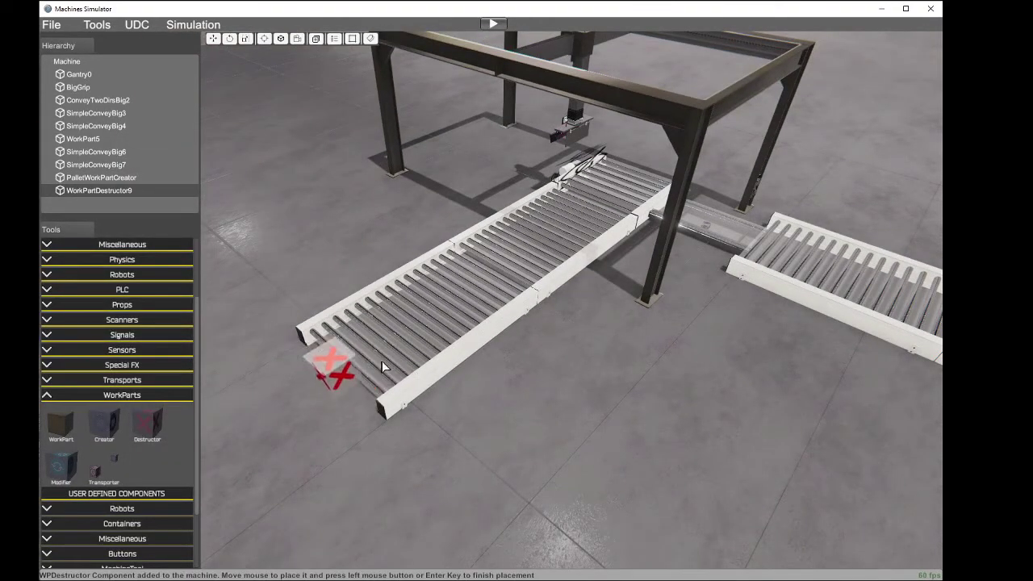
pyautogui.click(361, 371)
pyautogui.moveTo(328, 354); pyautogui.dragTo(565, 418, button='right')
pyautogui.moveTo(513, 358); pyautogui.dragTo(456, 353)
pyautogui.moveTo(446, 363); pyautogui.dragTo(407, 376, button='middle')
pyautogui.moveTo(404, 374); pyautogui.dragTo(909, 230, button='right')
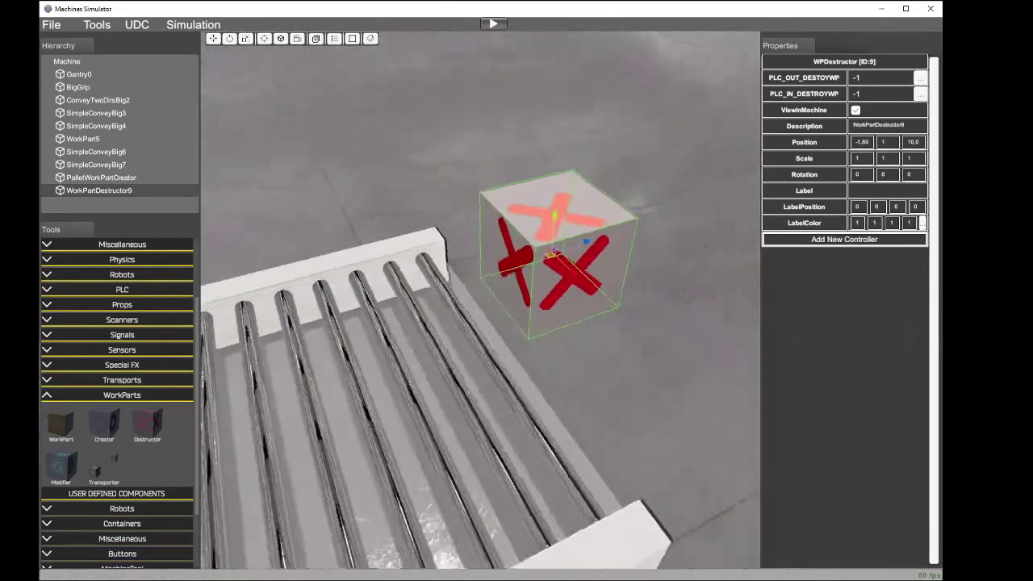
# Step: Move the destructor onto the end rollers of the conveyor line, at about X -1,42, Y 0,57, Z 9,32
pyautogui.scroll(-2, 715, 263)
pyautogui.moveTo(715, 264); pyautogui.dragTo(407, 171, button='right')
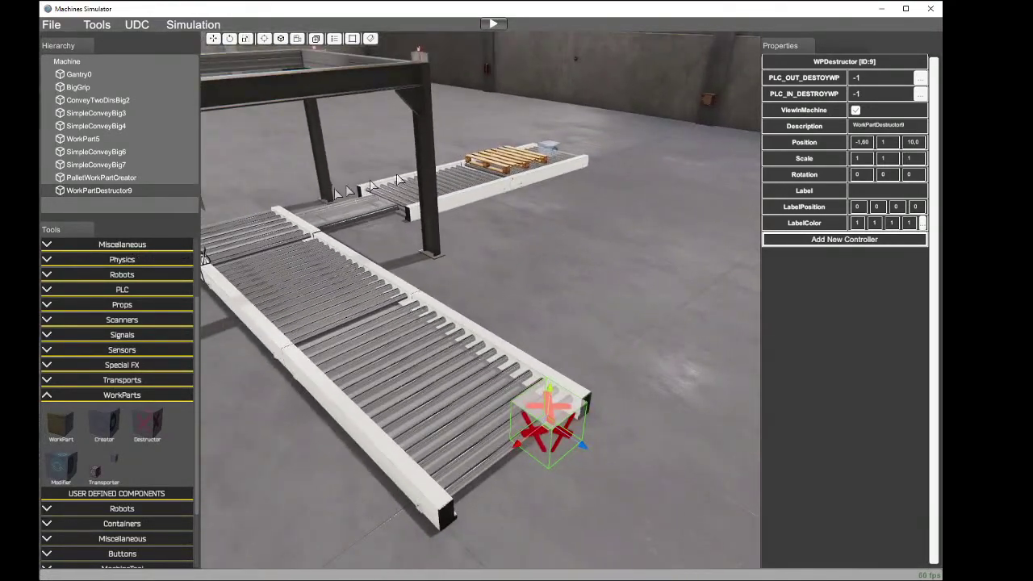
pyautogui.press('w')
pyautogui.moveTo(505, 407); pyautogui.dragTo(508, 465, button='right')
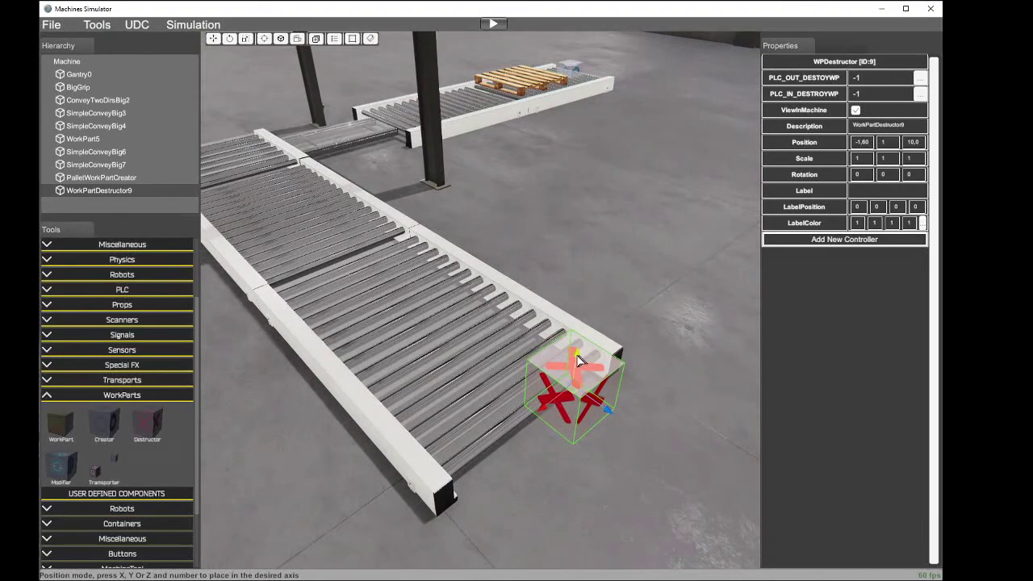
pyautogui.moveTo(578, 361); pyautogui.dragTo(577, 414)
pyautogui.moveTo(599, 458); pyautogui.dragTo(503, 422)
pyautogui.press('w')
pyautogui.moveTo(502, 422); pyautogui.dragTo(902, 396, button='right')
pyautogui.press('a')
pyautogui.moveTo(586, 287); pyautogui.dragTo(611, 291)
pyautogui.press('a')
pyautogui.moveTo(590, 322); pyautogui.dragTo(831, 347, button='right')
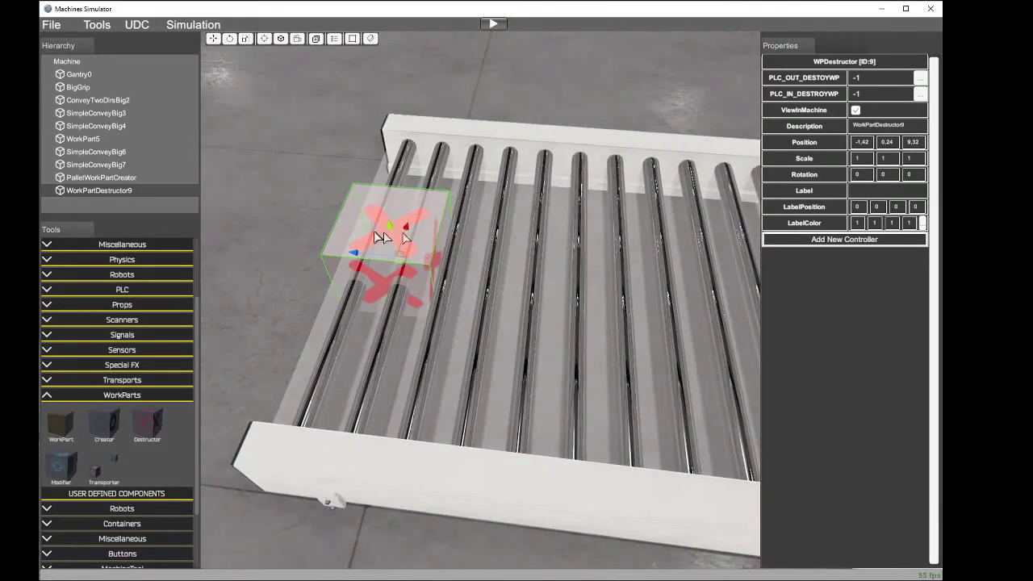
pyautogui.moveTo(390, 231); pyautogui.dragTo(391, 196)
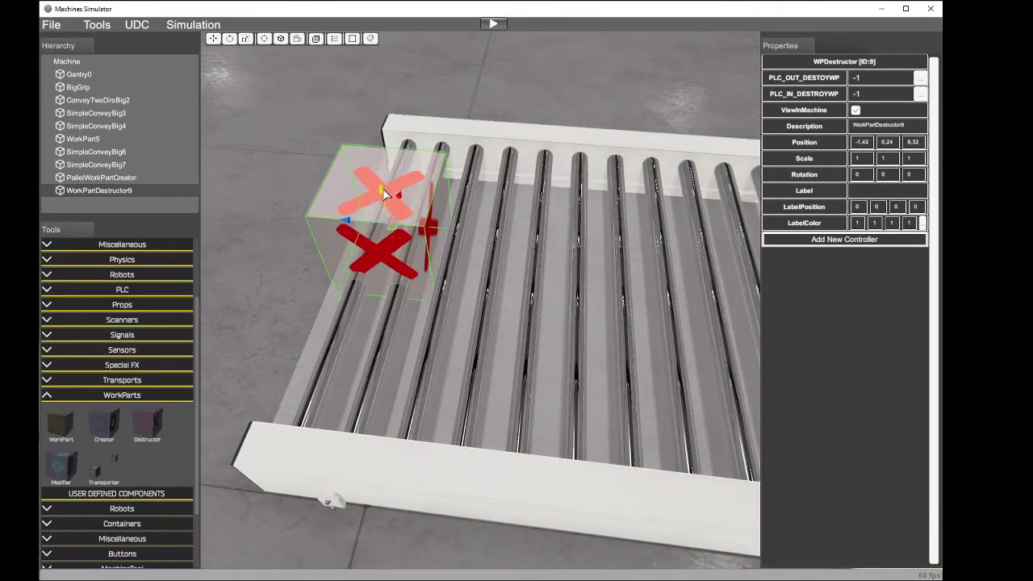
# Step: Set the destructor's X scale to 3, center it across the rollers at about X -1,48, and raise it to about Y 0,80
pyautogui.press('d')
pyautogui.moveTo(444, 218); pyautogui.dragTo(113, 200, button='right')
pyautogui.press('s')
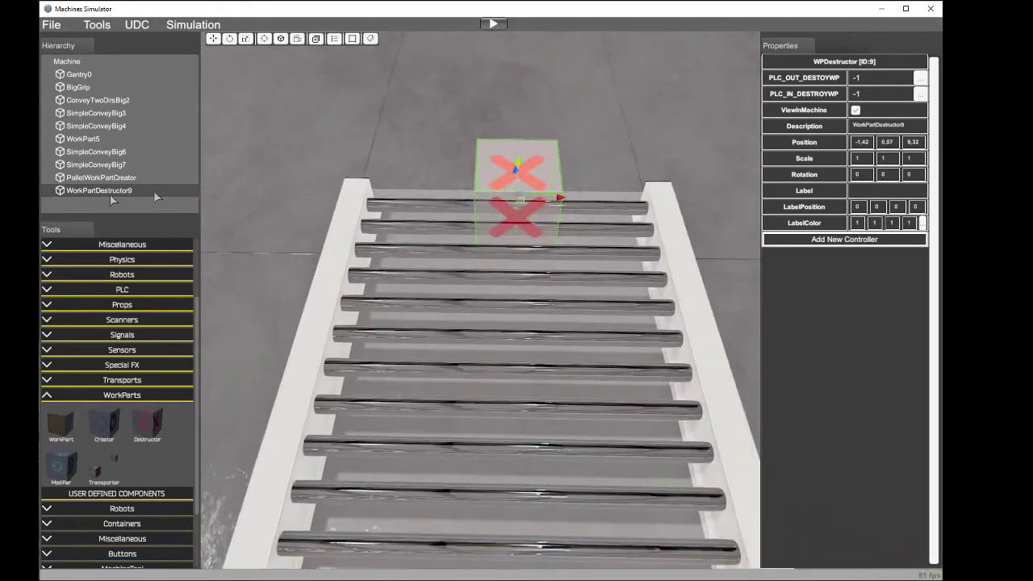
pyautogui.write('2')
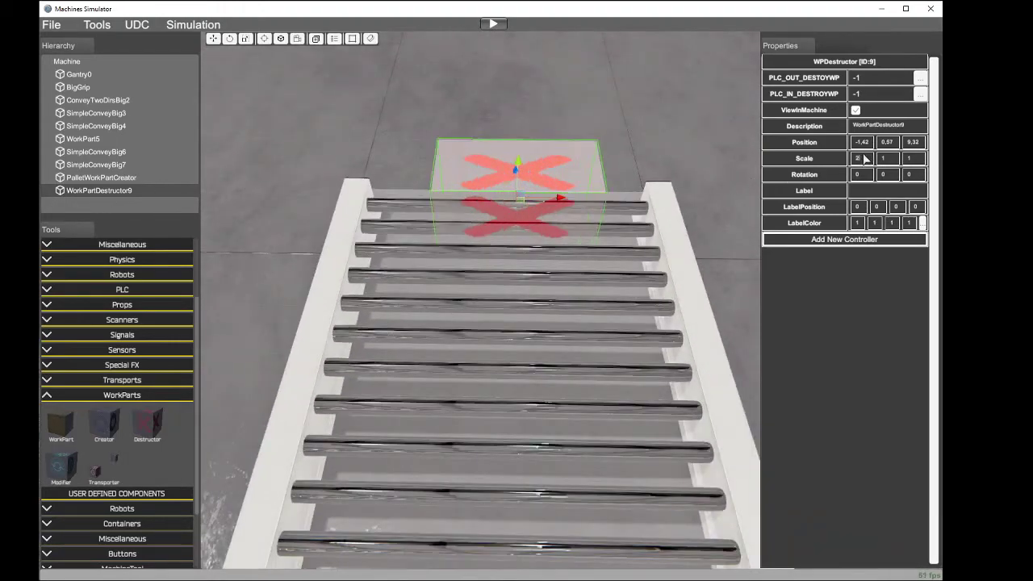
pyautogui.write('3')
pyautogui.moveTo(557, 218); pyautogui.dragTo(410, 200, button='right')
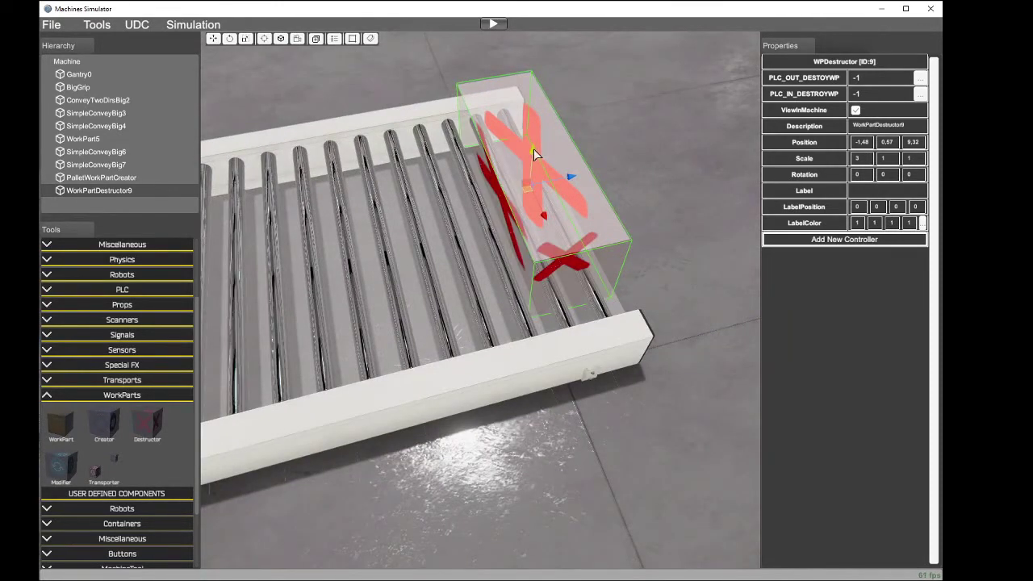
pyautogui.moveTo(534, 148); pyautogui.dragTo(539, 123)
# Step: Save the MyTest machine with the destructor in place
pyautogui.moveTo(539, 124); pyautogui.dragTo(92, 102, button='right')
pyautogui.moveTo(406, 204); pyautogui.dragTo(367, 124, button='right')
pyautogui.press('w')
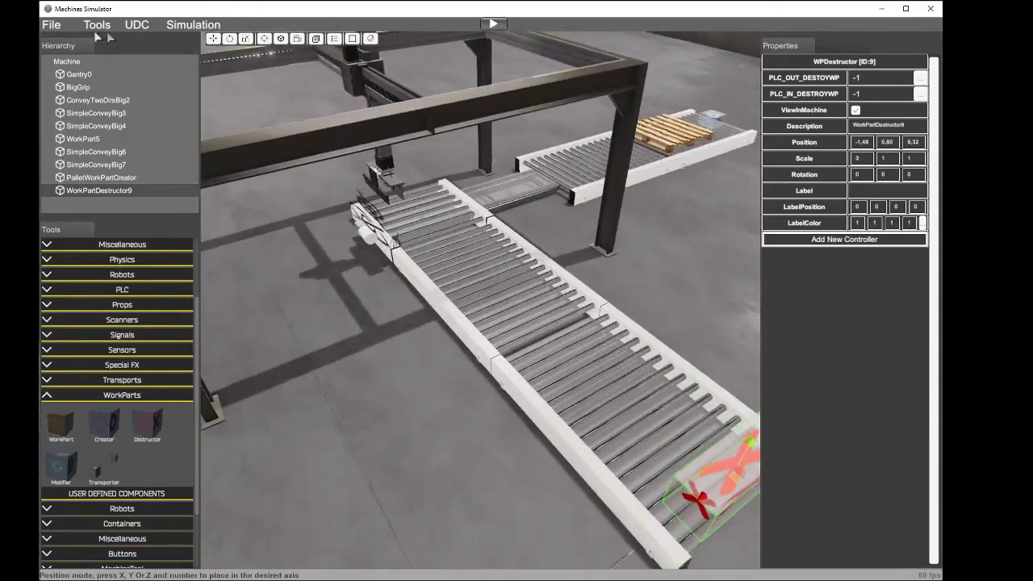
pyautogui.click(53, 25)
pyautogui.click(76, 93)
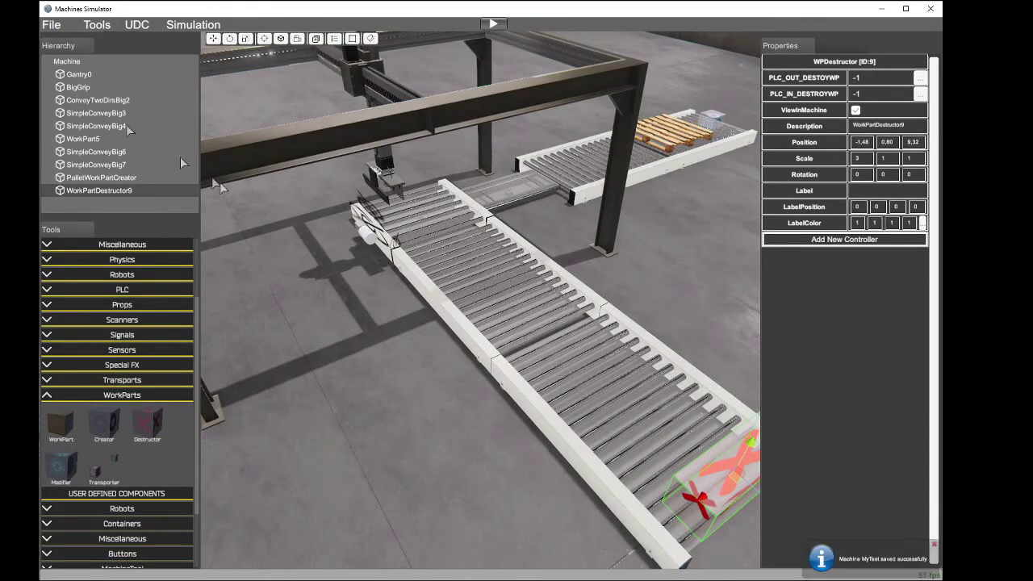
# Step: Add a SmallConveyorRoller from the transport components under the gantry beside the pallet conveyor, at about X 3,31, Z 1,35
pyautogui.moveTo(359, 318); pyautogui.dragTo(467, 332, button='right')
pyautogui.press('w')
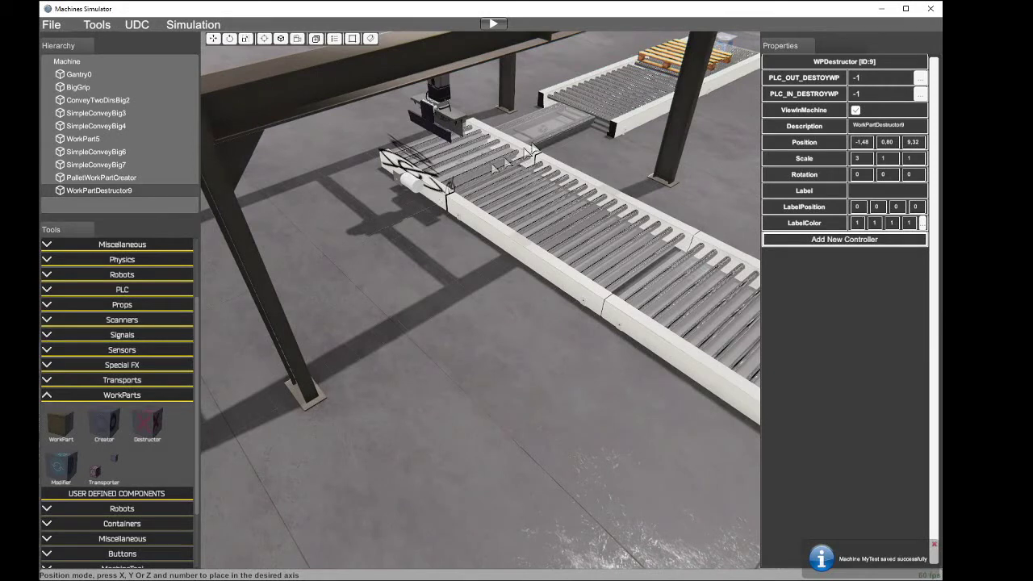
pyautogui.click(47, 395)
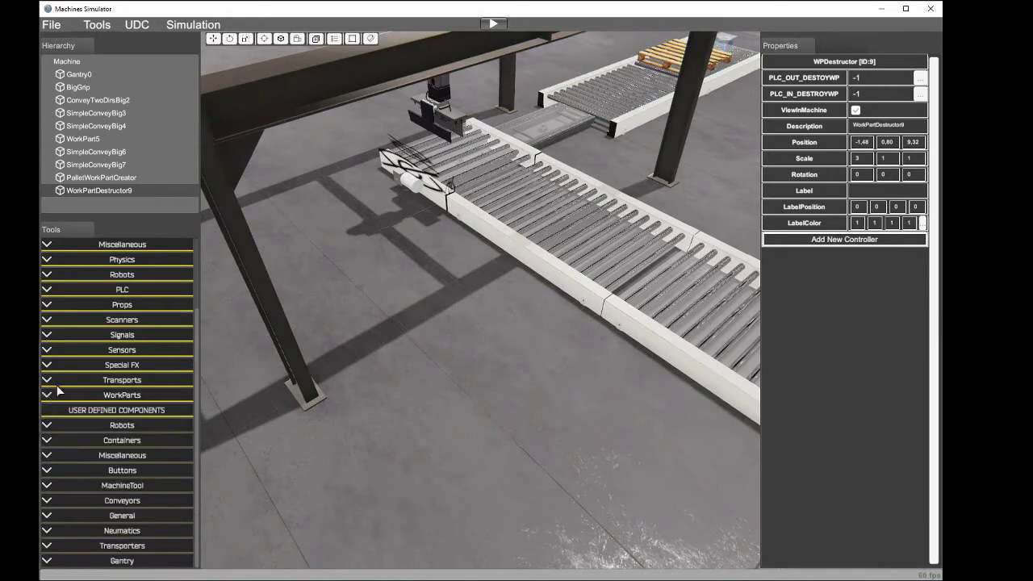
pyautogui.click(48, 382)
pyautogui.scroll(-2, 113, 484)
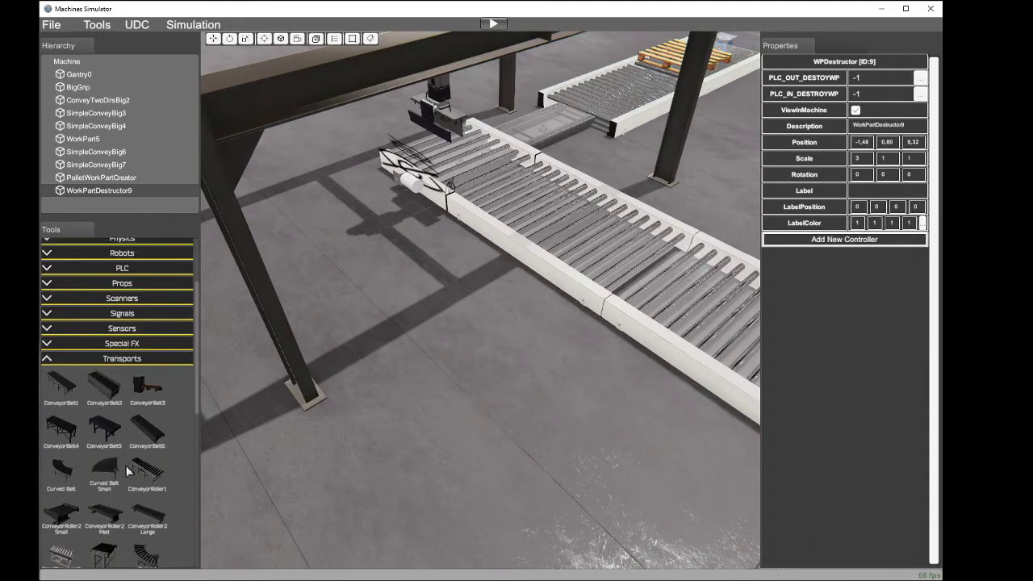
pyautogui.scroll(-2, 114, 492)
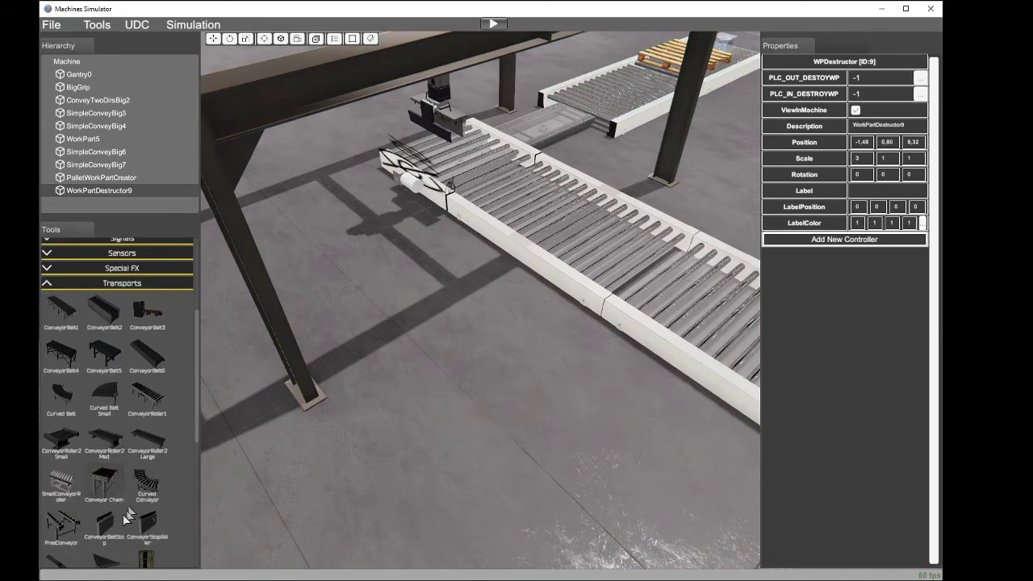
pyautogui.click(50, 488)
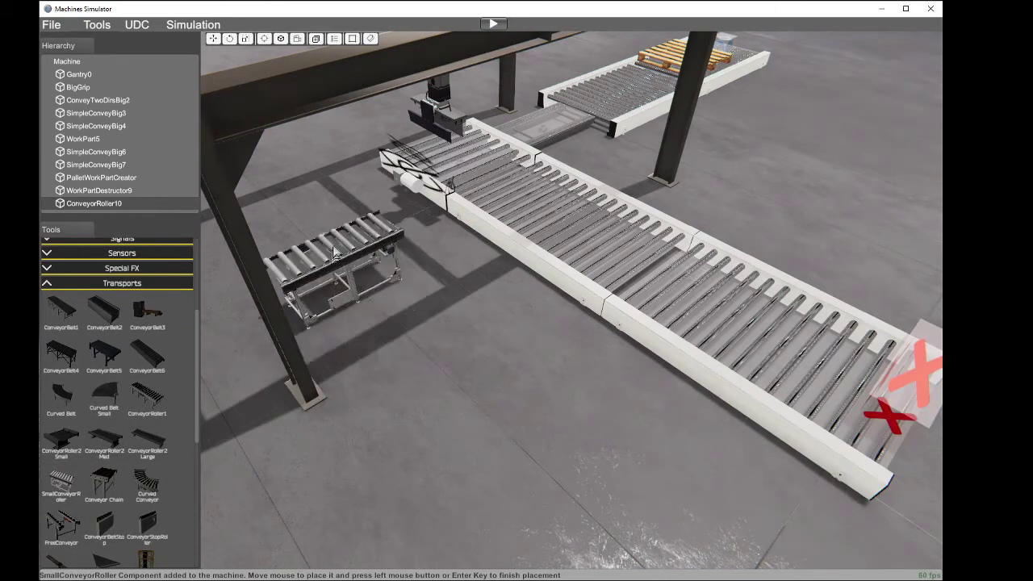
pyautogui.click(363, 267)
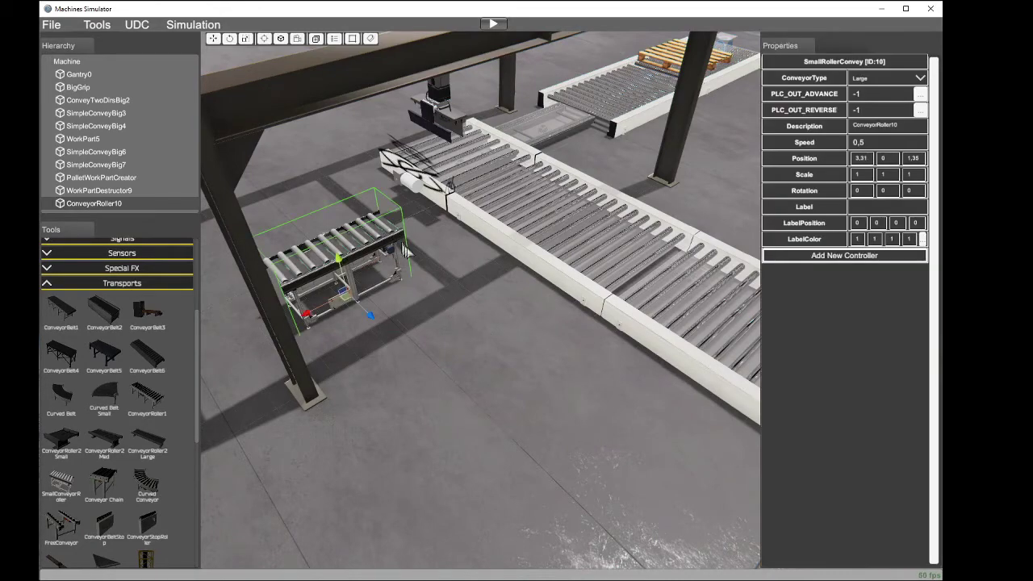
# Step: Rotate the small roller conveyor 90 degrees about the Y axis
pyautogui.moveTo(405, 250); pyautogui.dragTo(809, 235, button='right')
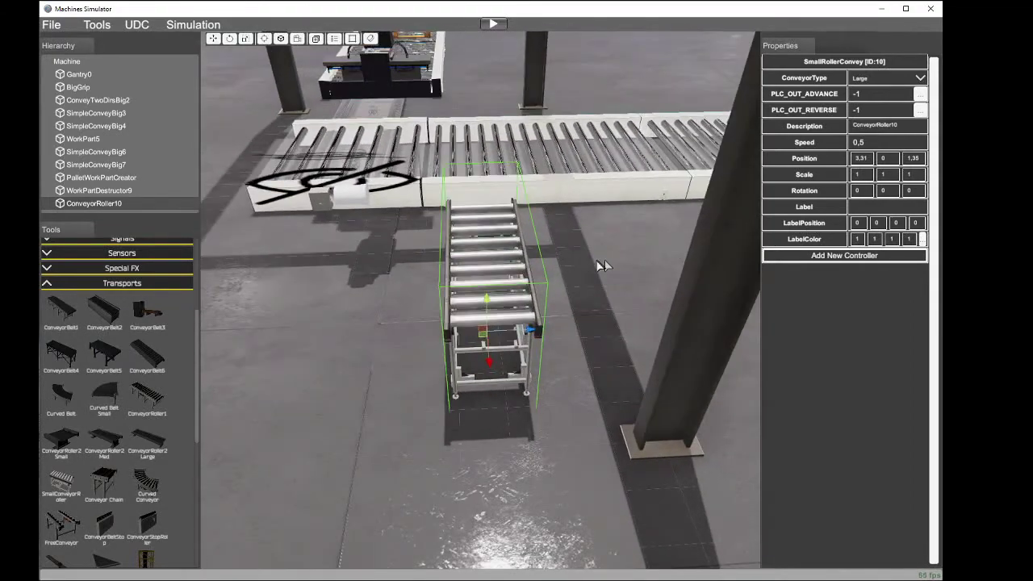
pyautogui.moveTo(602, 266); pyautogui.dragTo(434, 249, button='right')
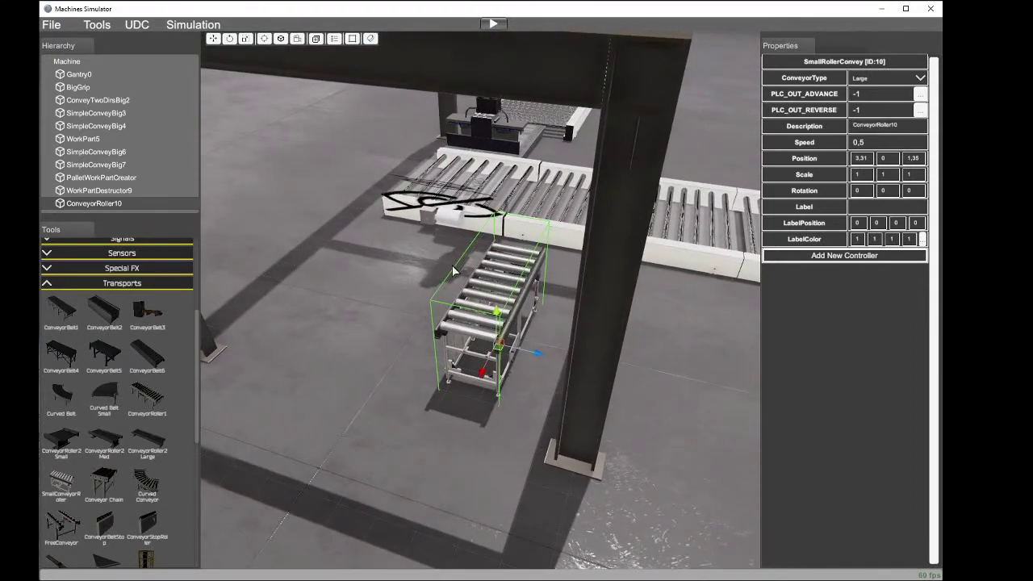
pyautogui.press('r')
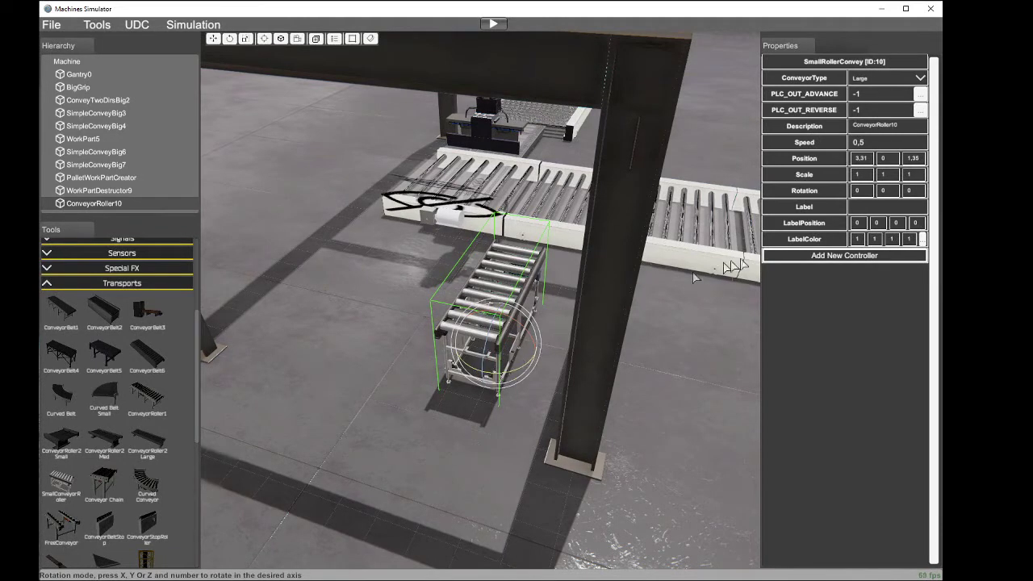
pyautogui.click(883, 191)
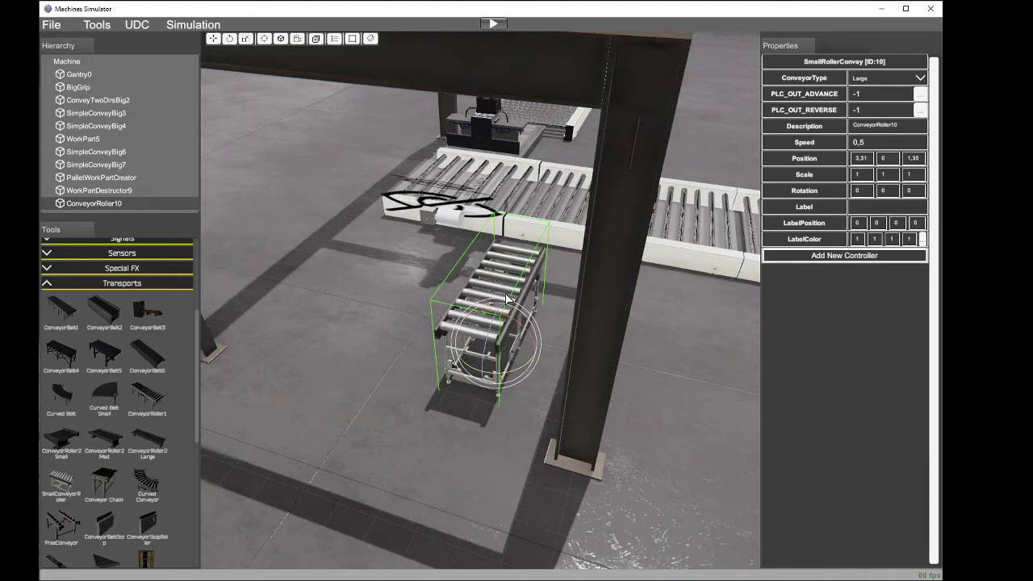
pyautogui.press('r')
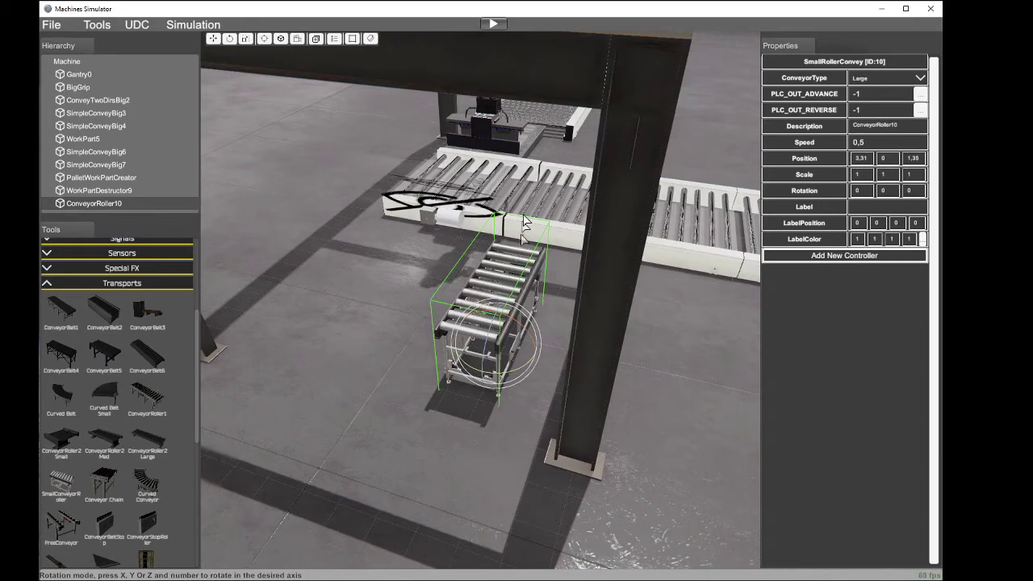
pyautogui.press('y')
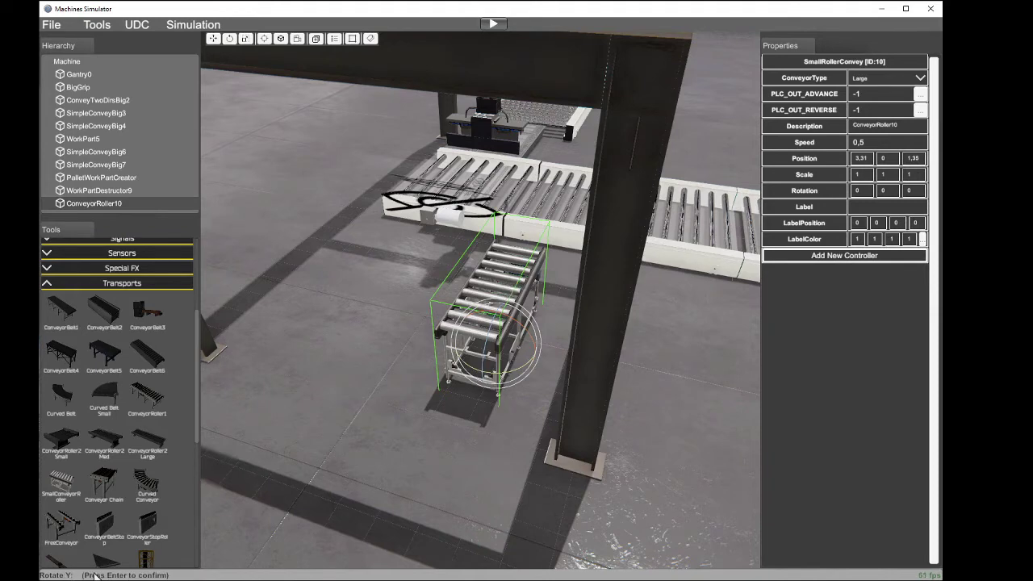
pyautogui.write('90')
pyautogui.press('Return')
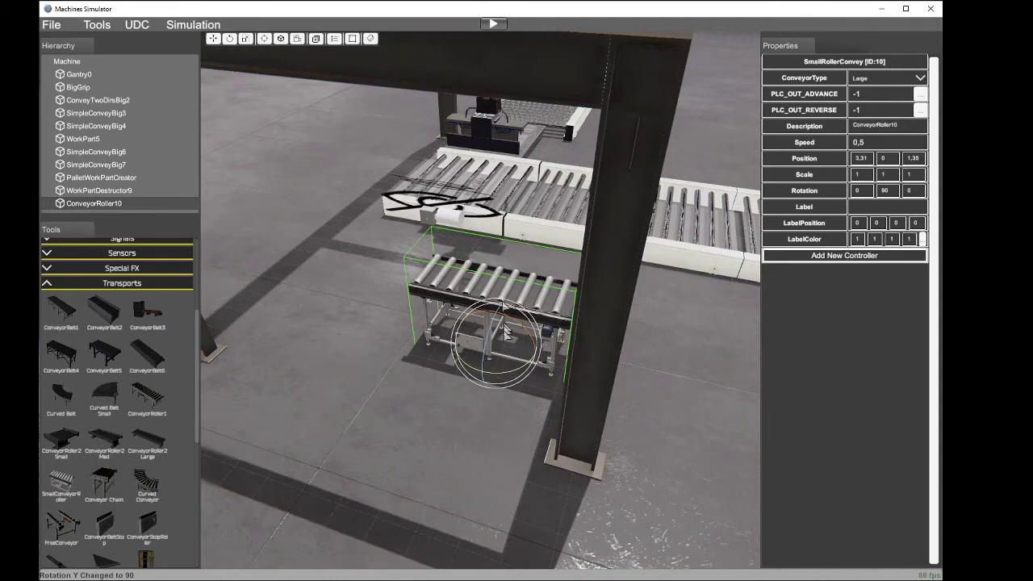
# Step: Switch the roller conveyor to position mode and change its conveyor type to Small
pyautogui.press('a')
pyautogui.moveTo(507, 325); pyautogui.dragTo(871, 365, button='right')
pyautogui.press('w')
pyautogui.press('s')
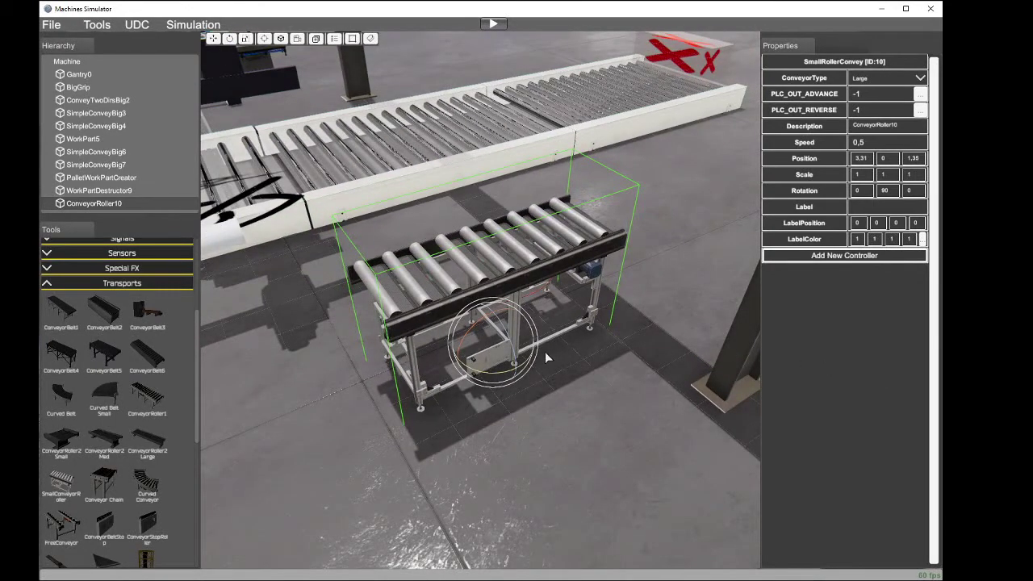
pyautogui.press('w')
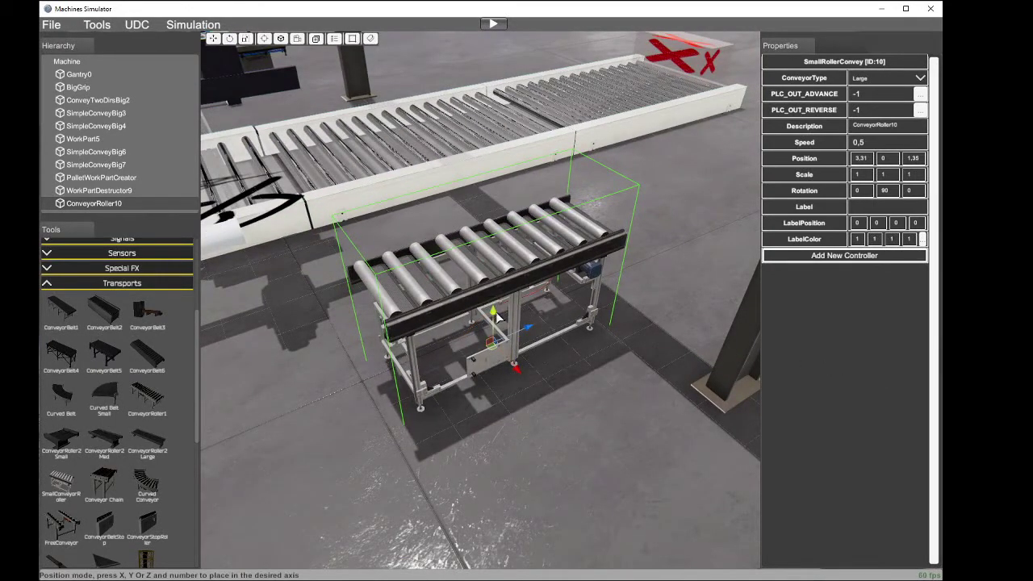
pyautogui.click(922, 79)
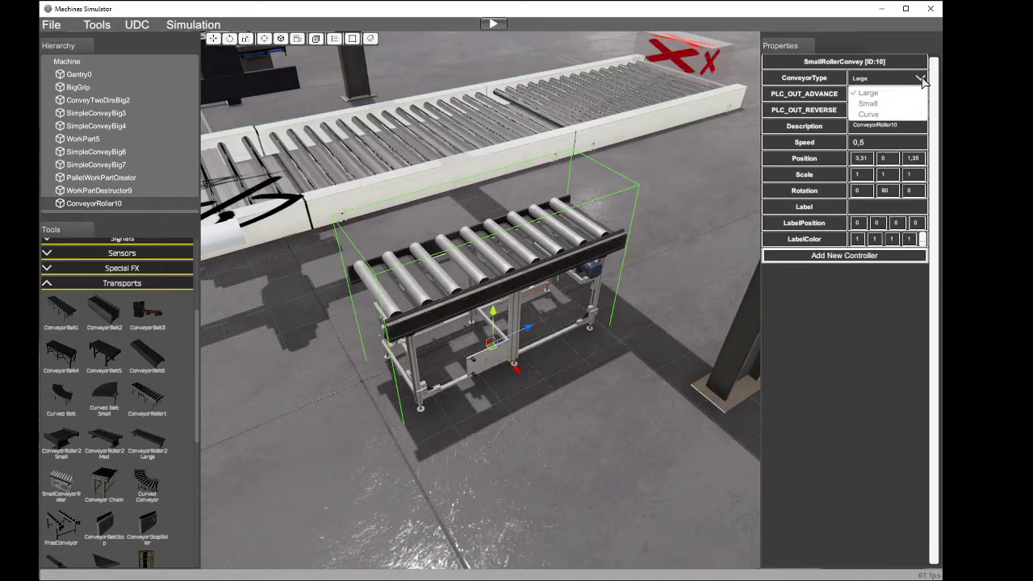
pyautogui.click(880, 104)
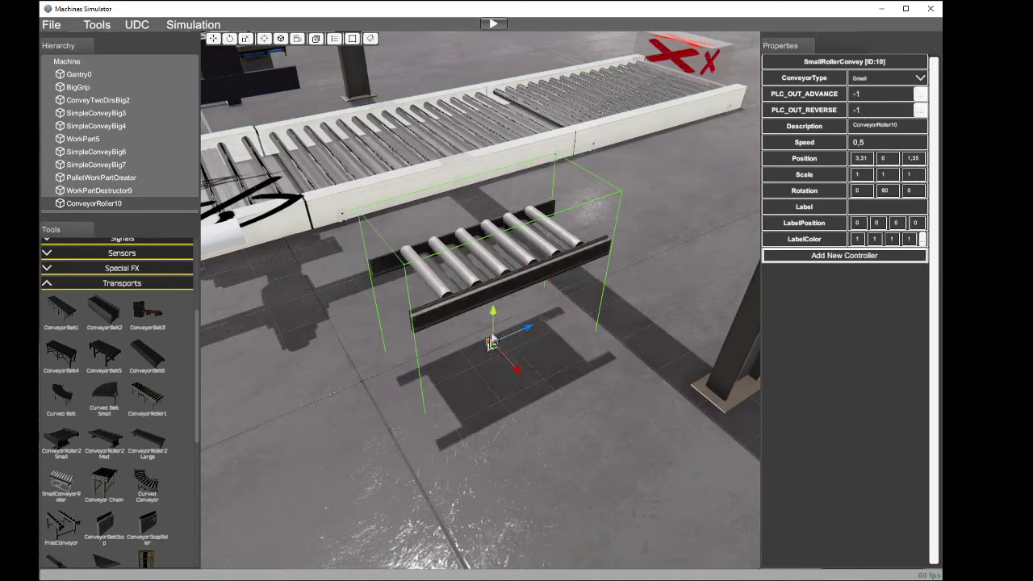
# Step: Lower the small roller conveyor and move it beside the pallet conveyor, to about X 2,40, Y -0,99, Z 0,57
pyautogui.moveTo(495, 316); pyautogui.dragTo(506, 379)
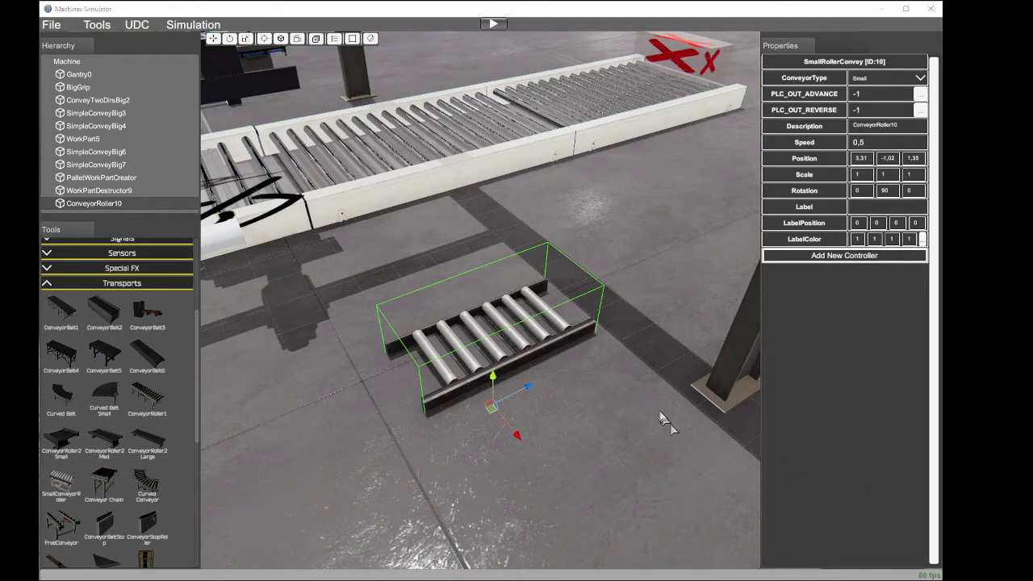
pyautogui.moveTo(645, 410); pyautogui.dragTo(627, 398, button='right')
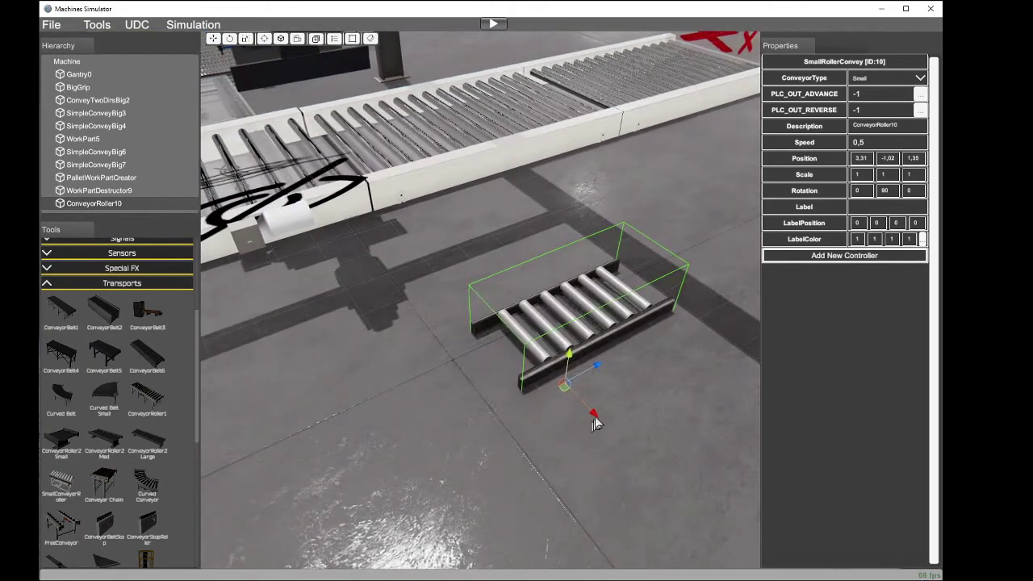
pyautogui.moveTo(593, 419); pyautogui.dragTo(547, 361)
pyautogui.moveTo(603, 365); pyautogui.dragTo(502, 354, button='right')
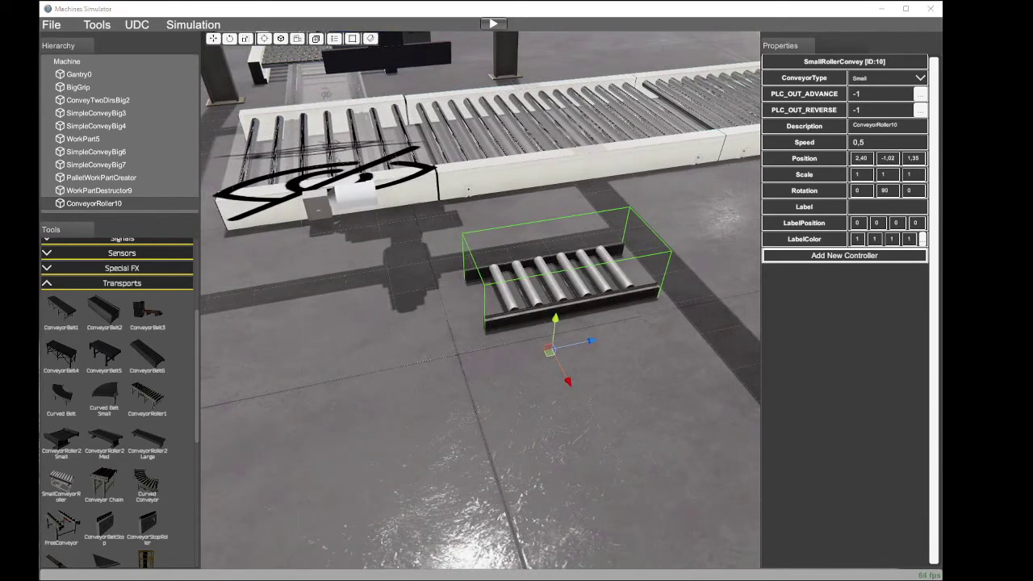
pyautogui.moveTo(591, 341); pyautogui.dragTo(531, 358)
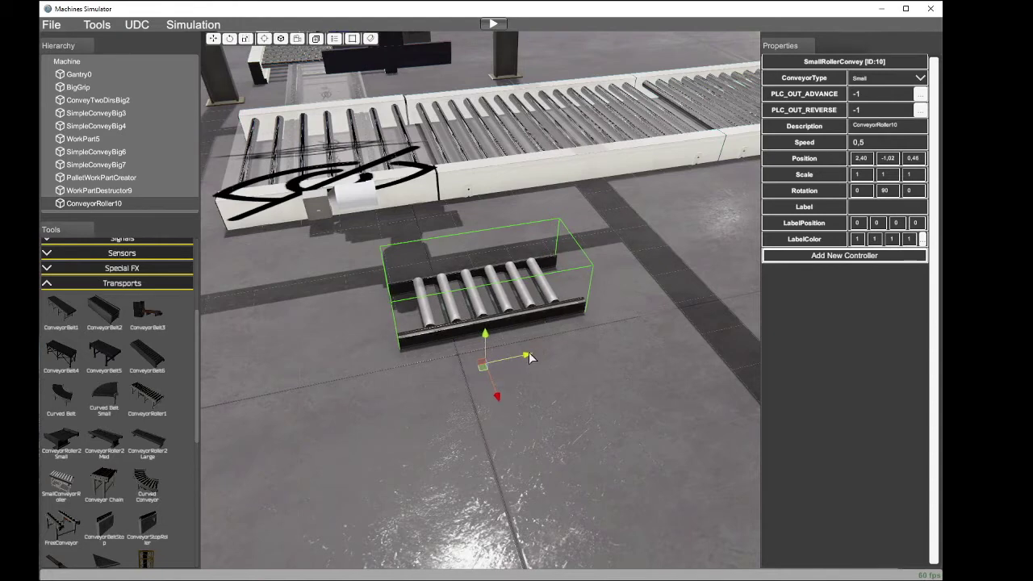
pyautogui.moveTo(529, 359); pyautogui.dragTo(528, 358)
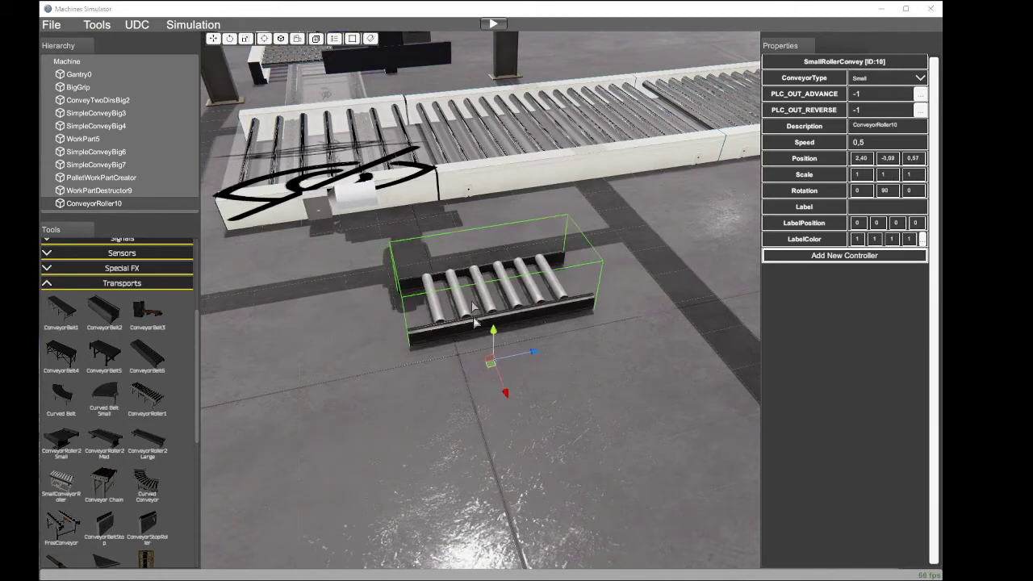
pyautogui.click(915, 161)
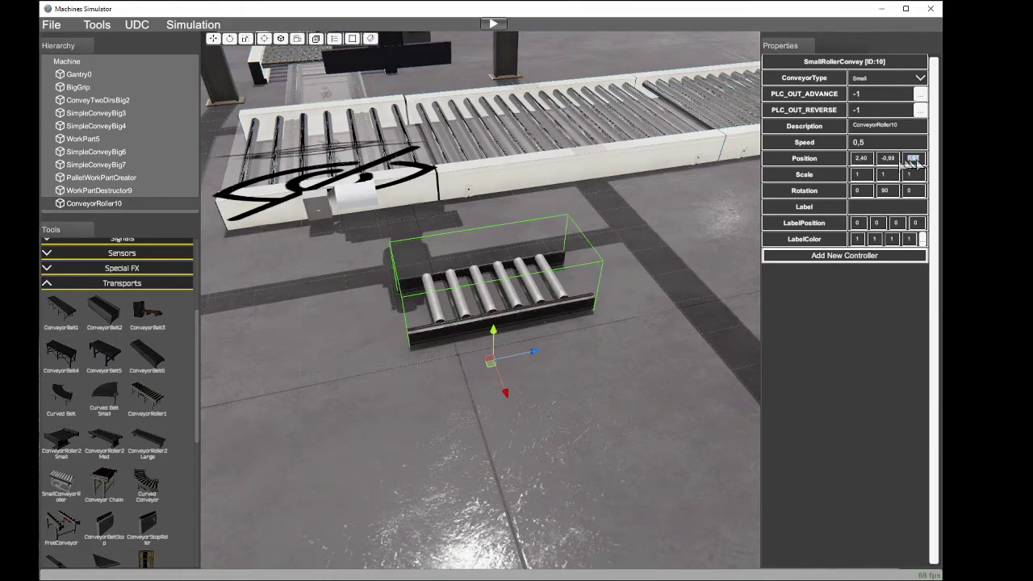
# Step: Duplicate the small roller conveyor twice and place the copies end to end with it, at about Z -1,19 and Z -3,00
pyautogui.moveTo(574, 337); pyautogui.dragTo(205, 327, button='right')
pyautogui.press('w')
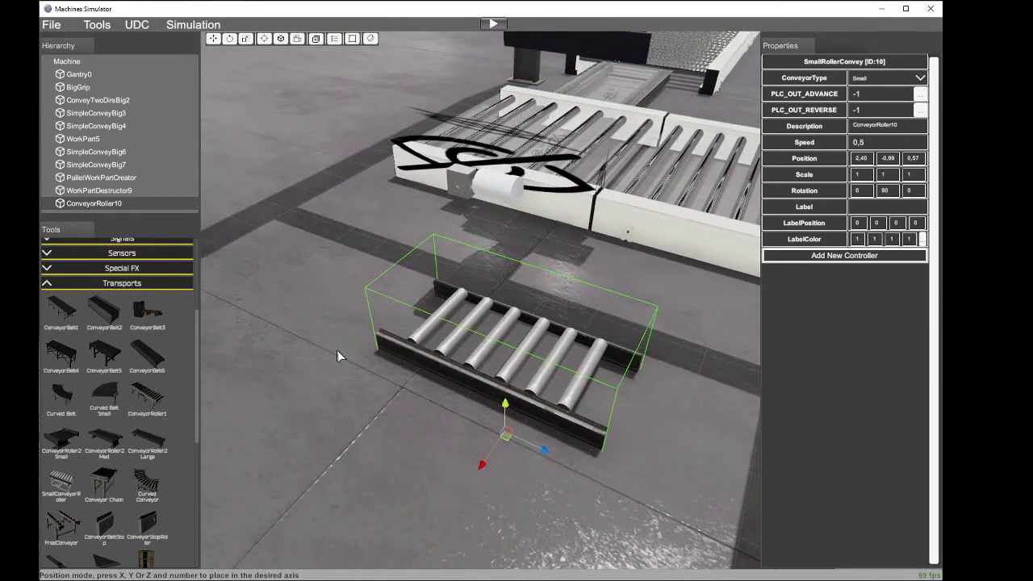
pyautogui.hotkey('ctrl', 'd')
pyautogui.moveTo(544, 457); pyautogui.dragTo(398, 389)
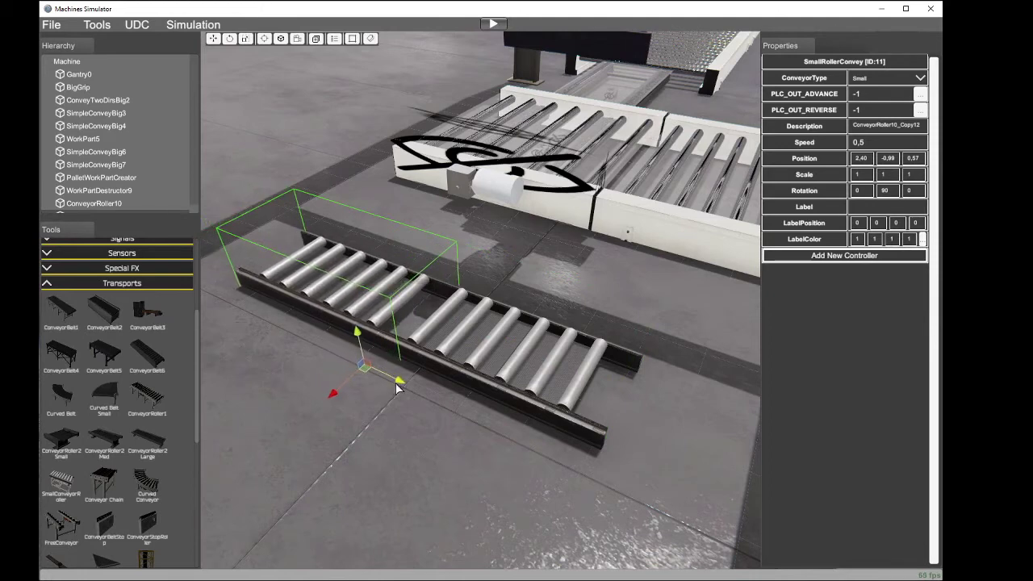
pyautogui.hotkey('ctrl', 'd')
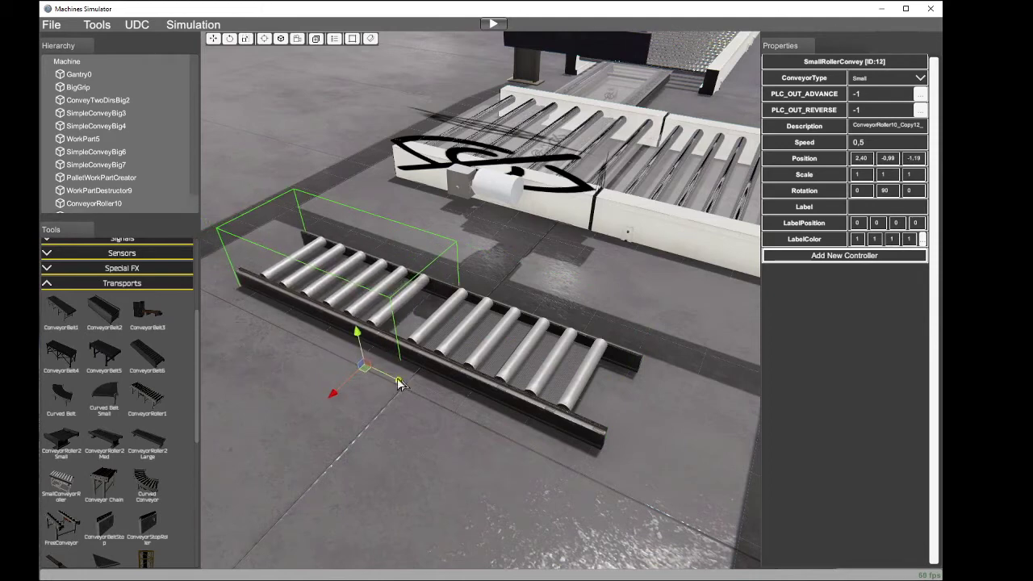
pyautogui.moveTo(401, 384); pyautogui.dragTo(273, 301)
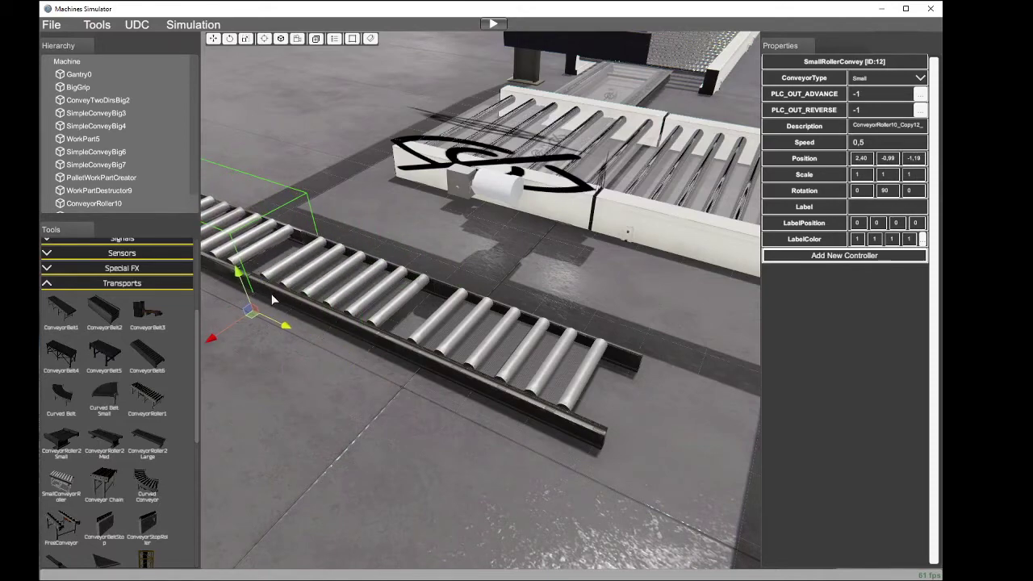
pyautogui.moveTo(299, 299); pyautogui.dragTo(537, 297, button='right')
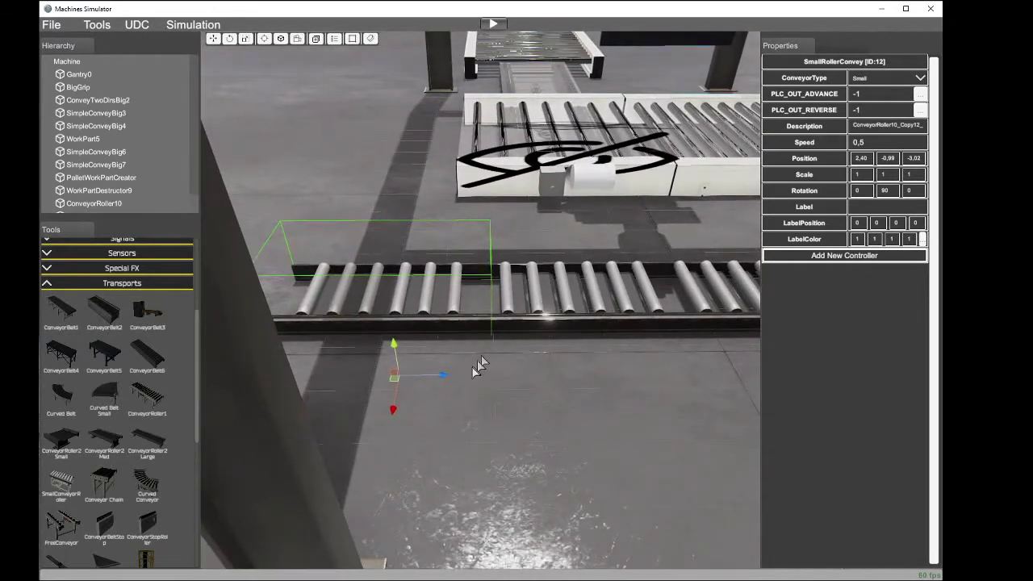
# Step: Extend the roller conveyor row with two more duplicates, at about Z -4,74 and Z -6,51
pyautogui.moveTo(445, 376); pyautogui.dragTo(289, 356)
pyautogui.hotkey('ctrl', 'd')
pyautogui.moveTo(360, 351); pyautogui.dragTo(470, 332, button='right')
pyautogui.moveTo(498, 413); pyautogui.dragTo(312, 416)
pyautogui.hotkey('ctrl', 'd')
pyautogui.scroll(-5, 423, 387)
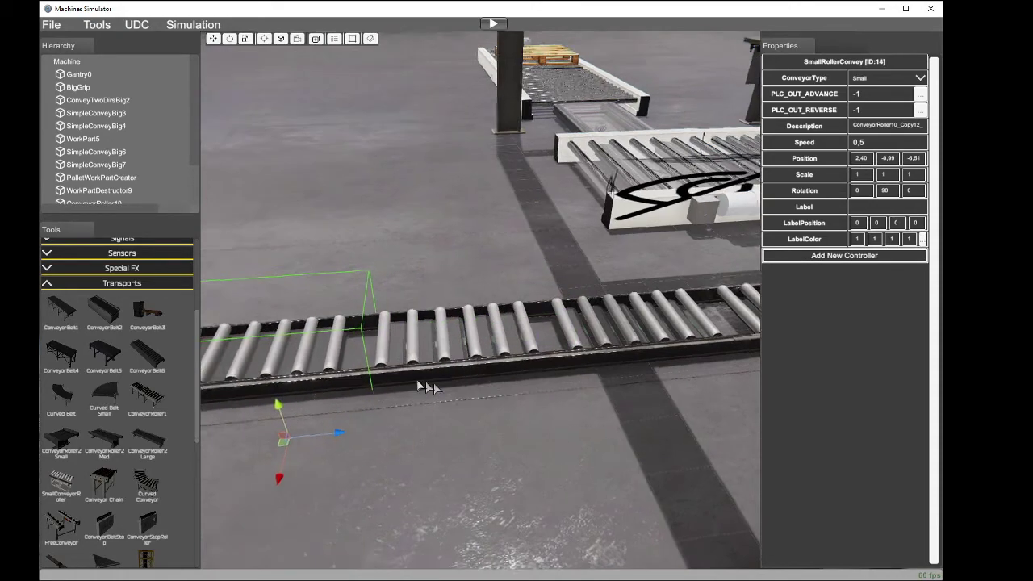
pyautogui.moveTo(393, 388); pyautogui.dragTo(240, 374, button='right')
# Step: Set PLC_OUT_REVERSE to 3 on each of the five small roller conveyors in the row
pyautogui.click(542, 411)
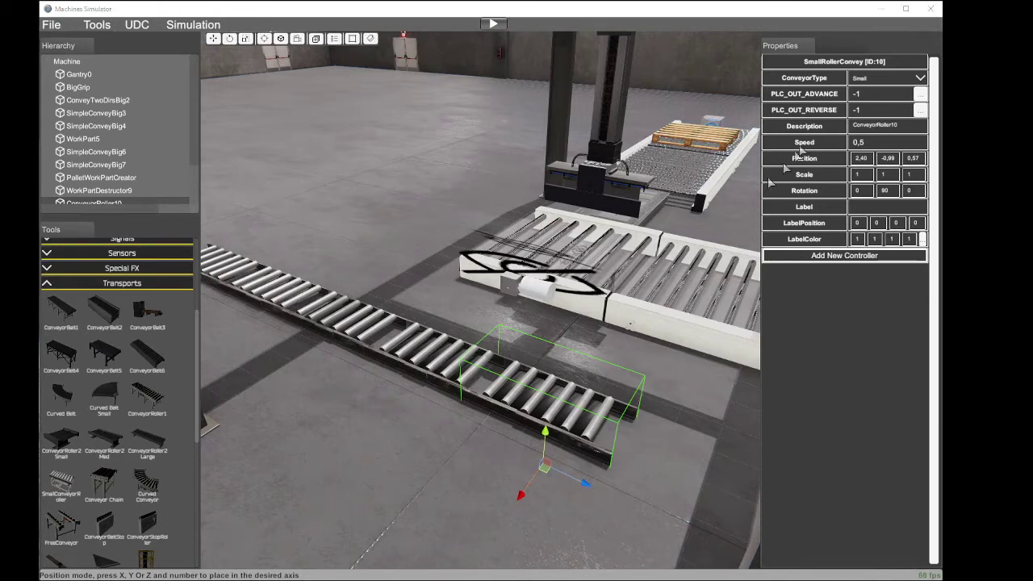
pyautogui.click(864, 113)
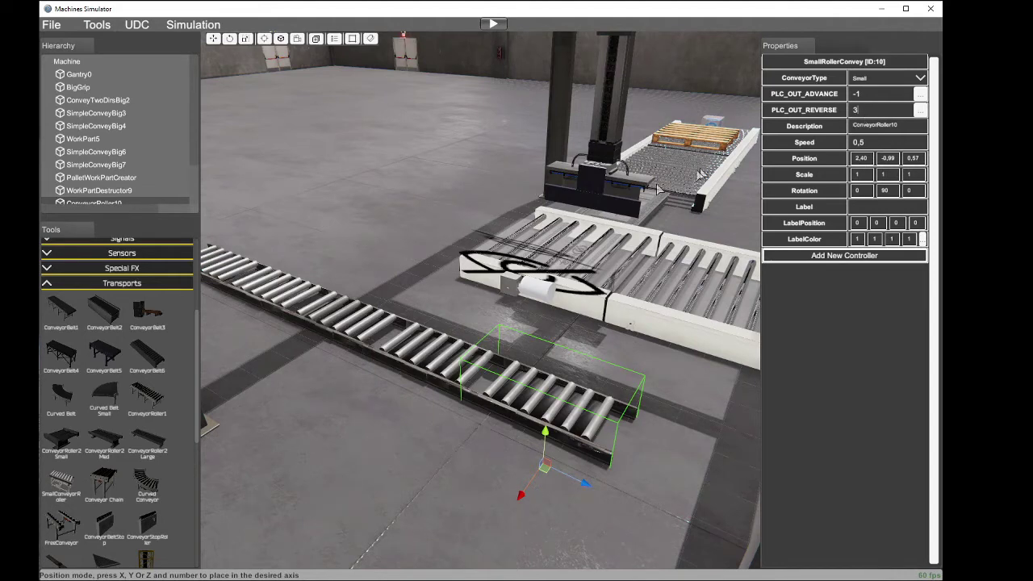
pyautogui.hotkey('ctrl', 'd')
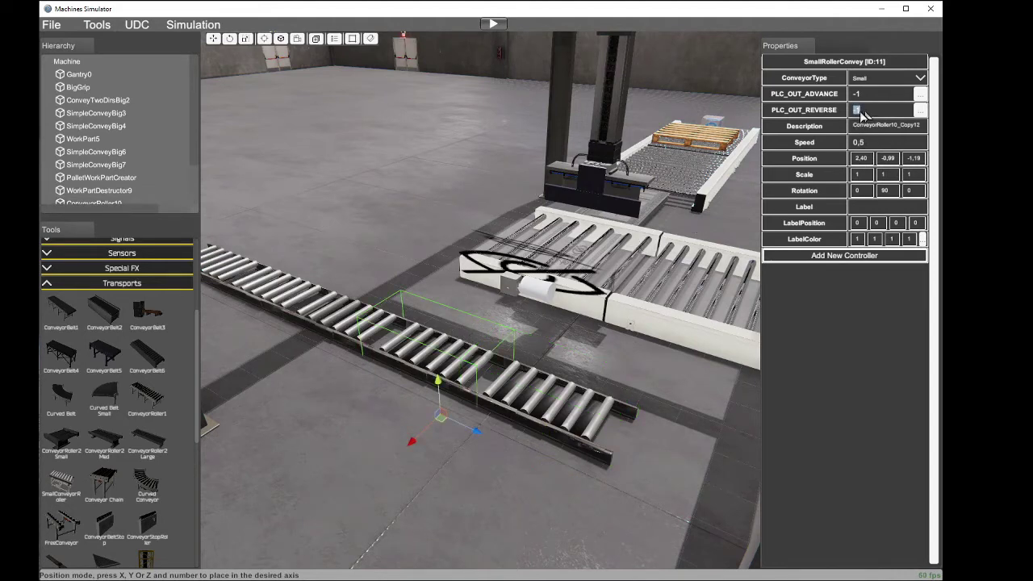
pyautogui.hotkey('ctrl', 'd')
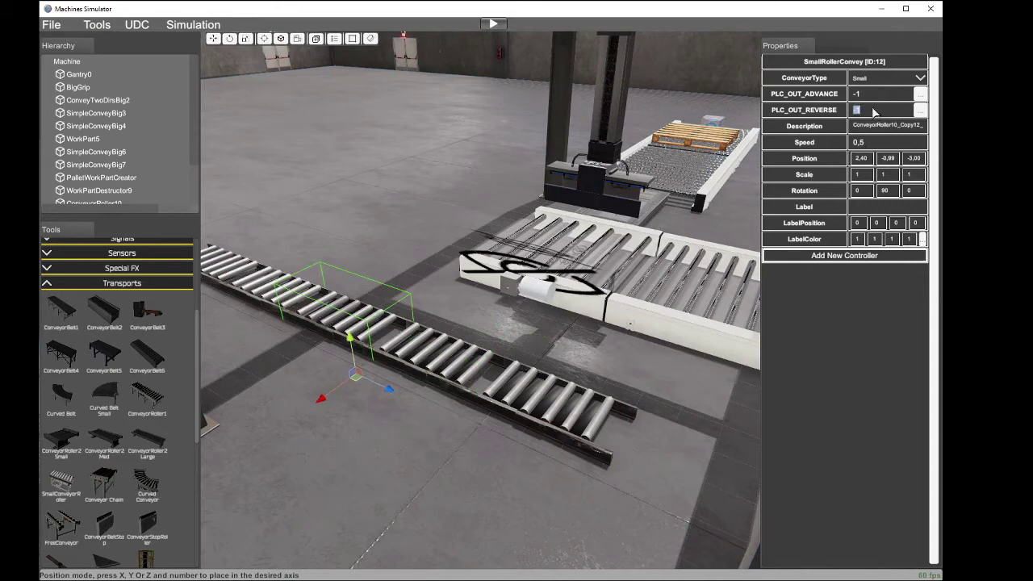
pyautogui.moveTo(385, 224); pyautogui.dragTo(346, 235, button='right')
pyautogui.click(311, 268)
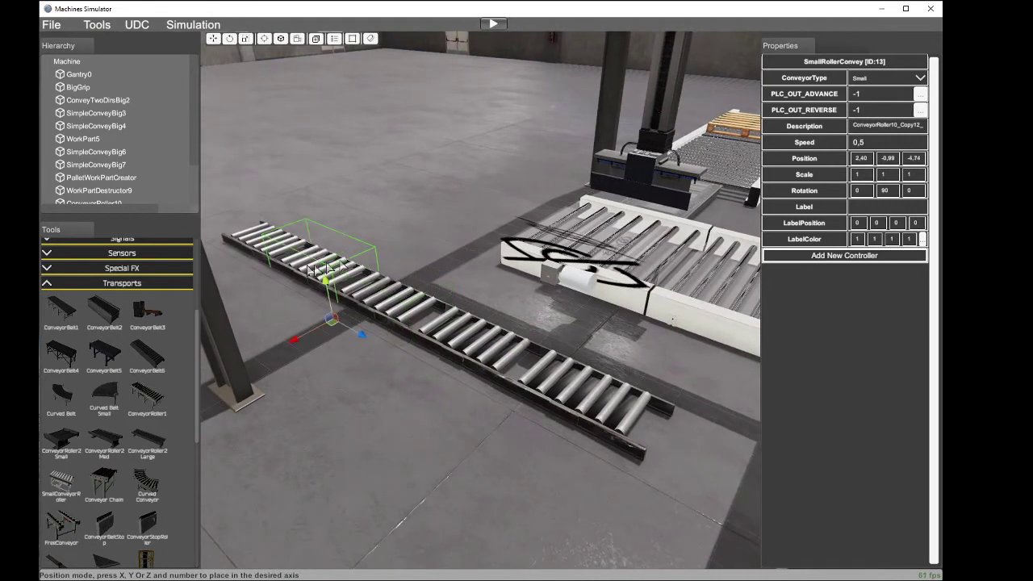
pyautogui.click(259, 240)
pyautogui.click(264, 251)
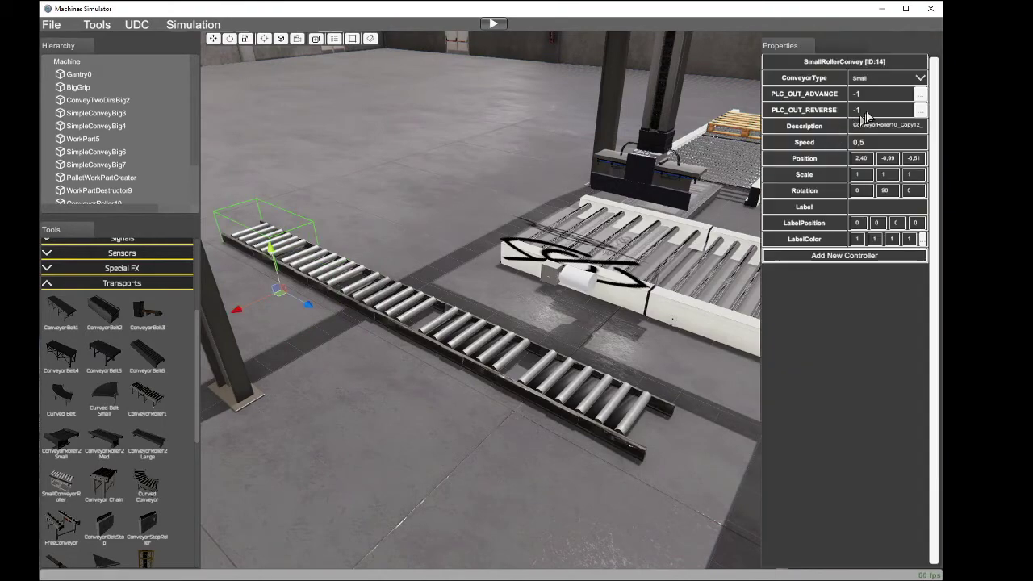
# Step: Add a WorkPart cube and move it onto the outermost small roller conveyor, at about X 2,56, Y 0,59, Z -6,59
pyautogui.moveTo(648, 250); pyautogui.dragTo(751, 305, button='right')
pyautogui.press('s')
pyautogui.press('w')
pyautogui.press('a')
pyautogui.press('s')
pyautogui.press('d')
pyautogui.press('w')
pyautogui.press('d')
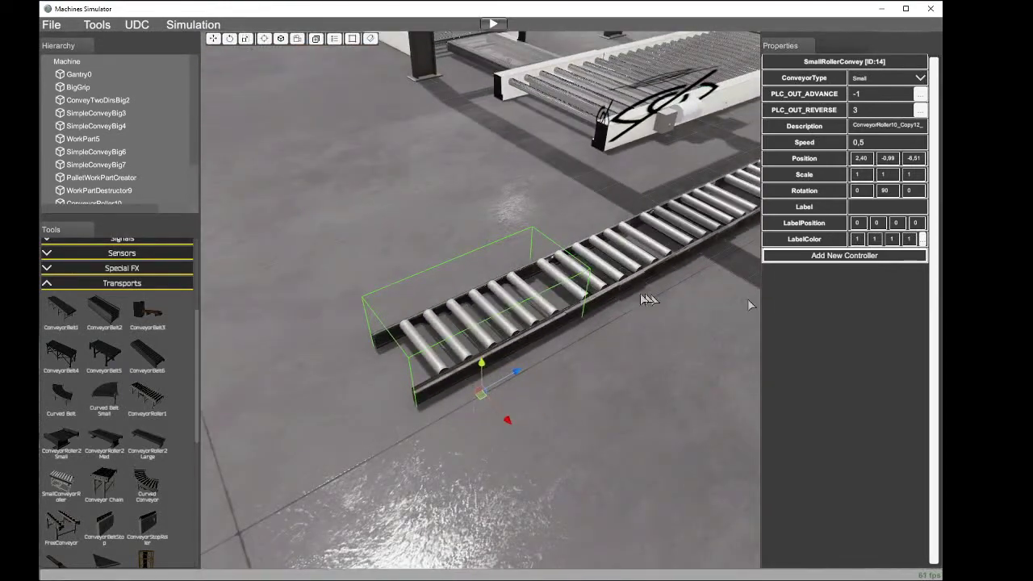
pyautogui.click(47, 284)
pyautogui.click(46, 396)
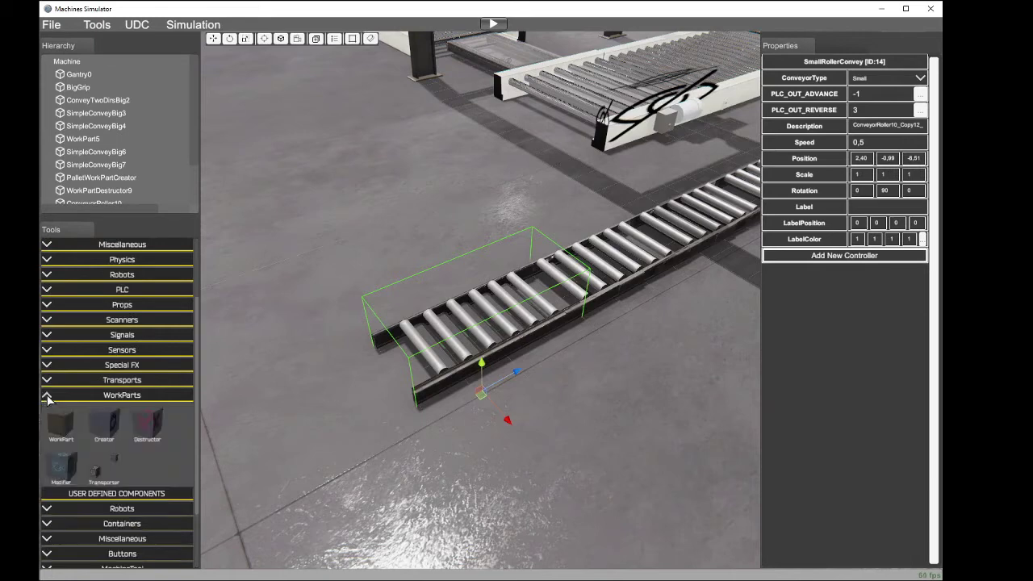
pyautogui.click(62, 421)
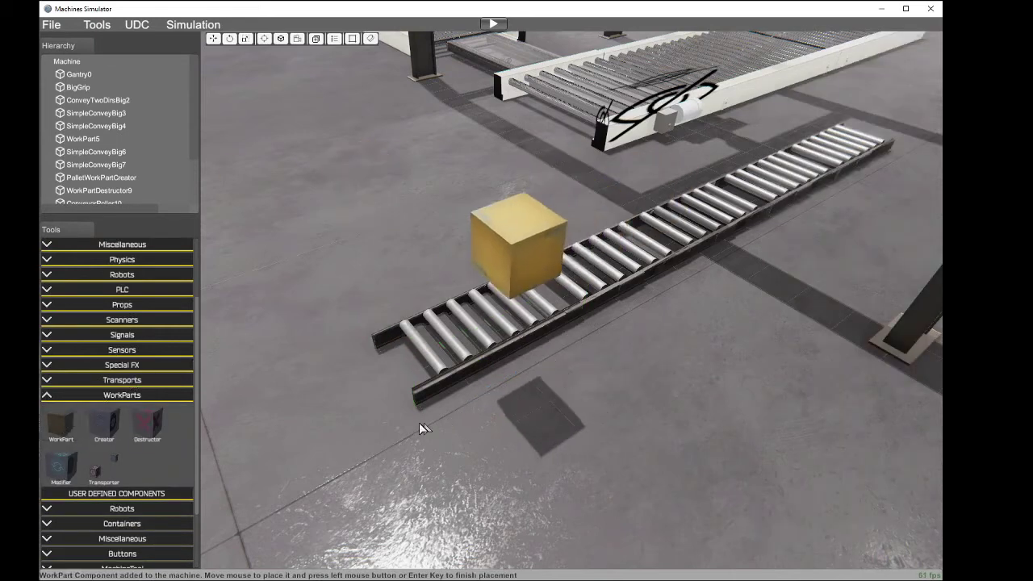
pyautogui.click(520, 229)
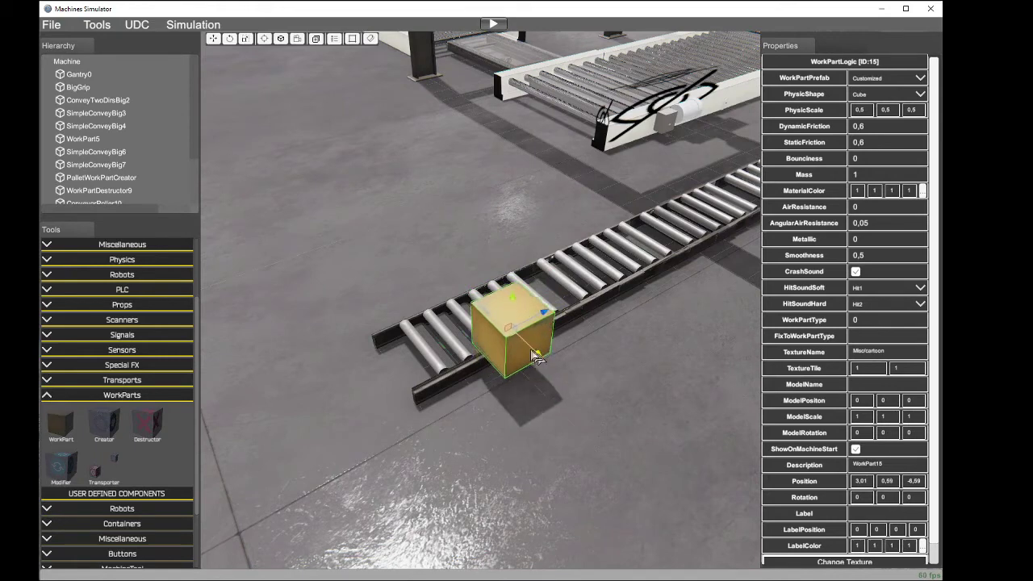
pyautogui.moveTo(538, 356); pyautogui.dragTo(510, 325)
# Step: Try the StackableBox prefab on the new work part and change its WorkPartPrefab to BoxWide
pyautogui.moveTo(552, 193); pyautogui.dragTo(607, 120, button='right')
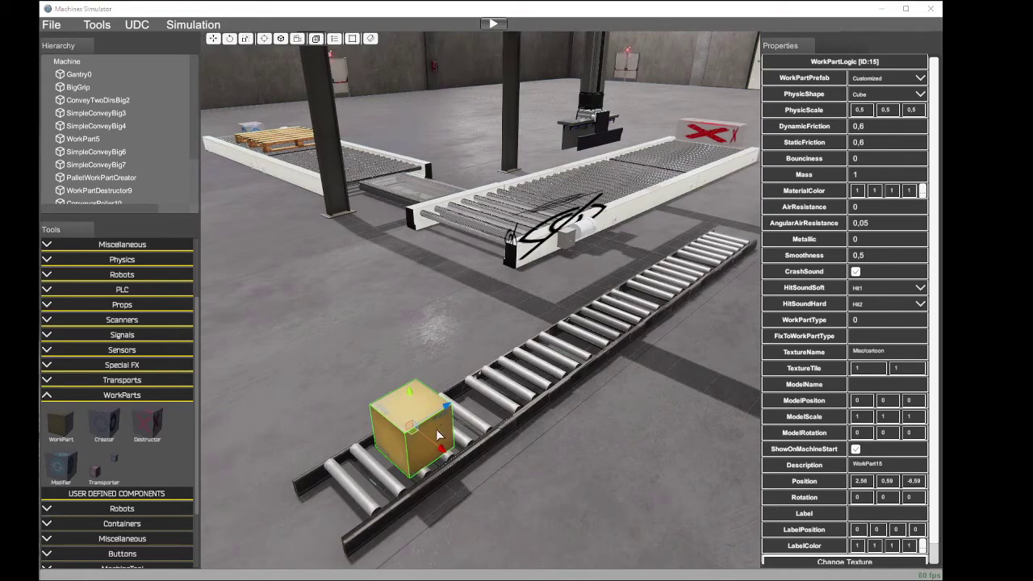
pyautogui.moveTo(442, 455); pyautogui.dragTo(703, 508, button='right')
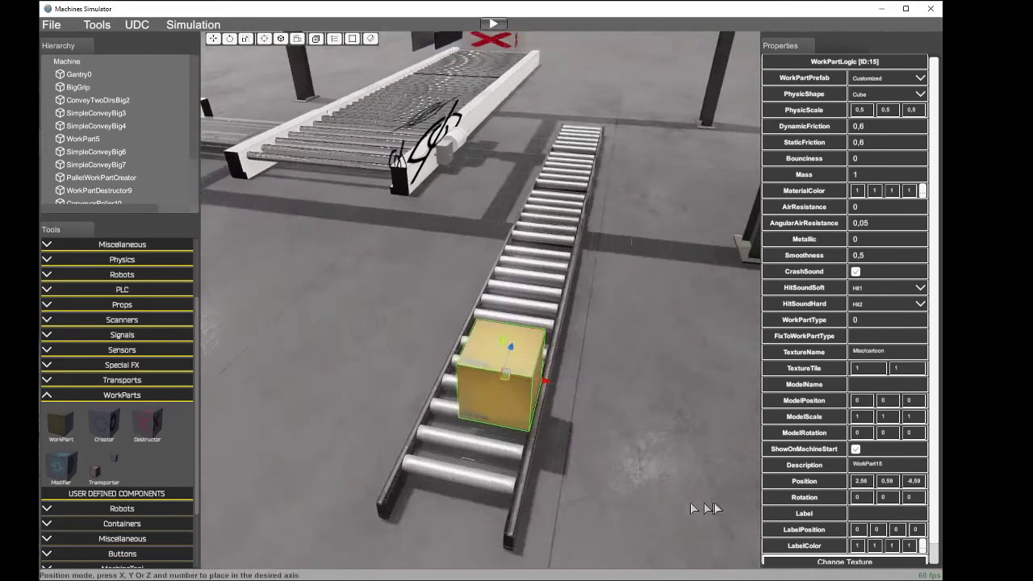
pyautogui.scroll(2, 703, 508)
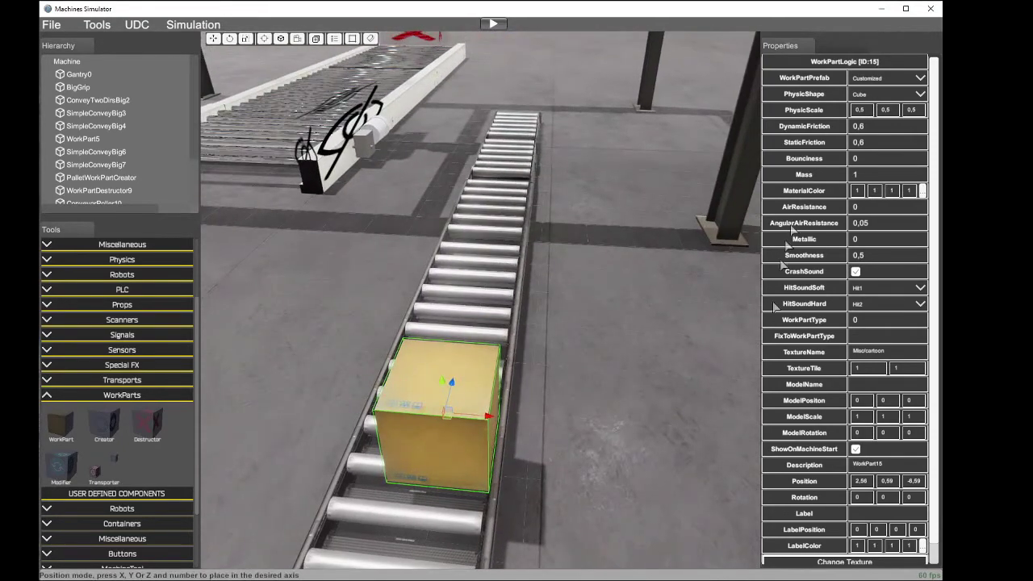
pyautogui.click(915, 78)
pyautogui.click(899, 145)
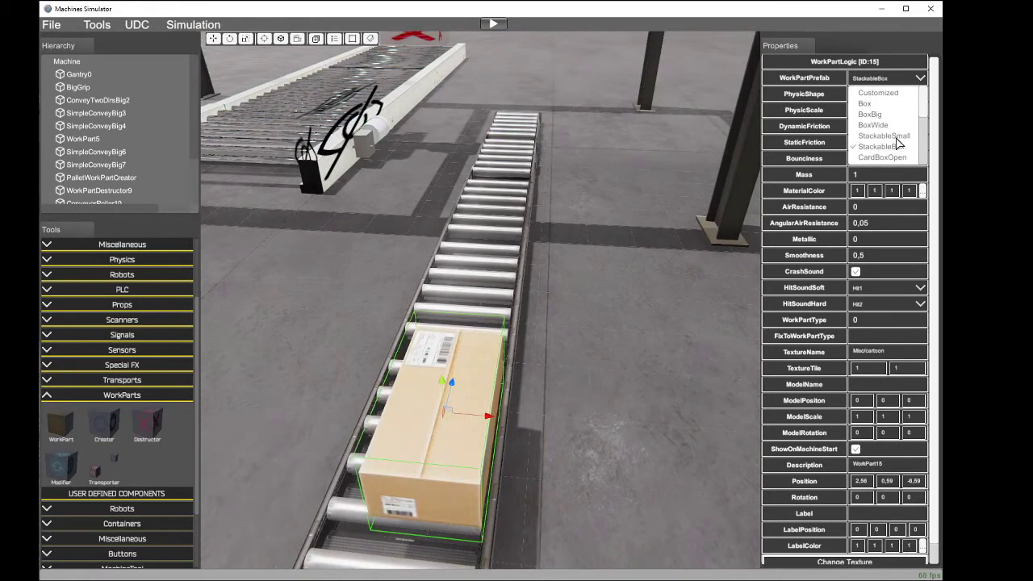
pyautogui.click(889, 127)
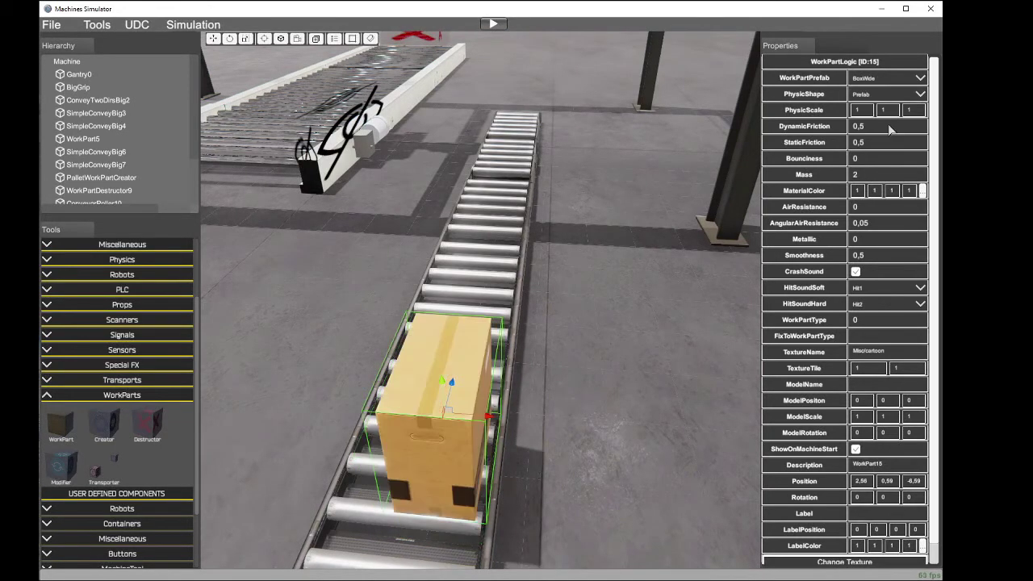
pyautogui.moveTo(360, 288); pyautogui.dragTo(485, 234, button='right')
pyautogui.scroll(-2, 728, 275)
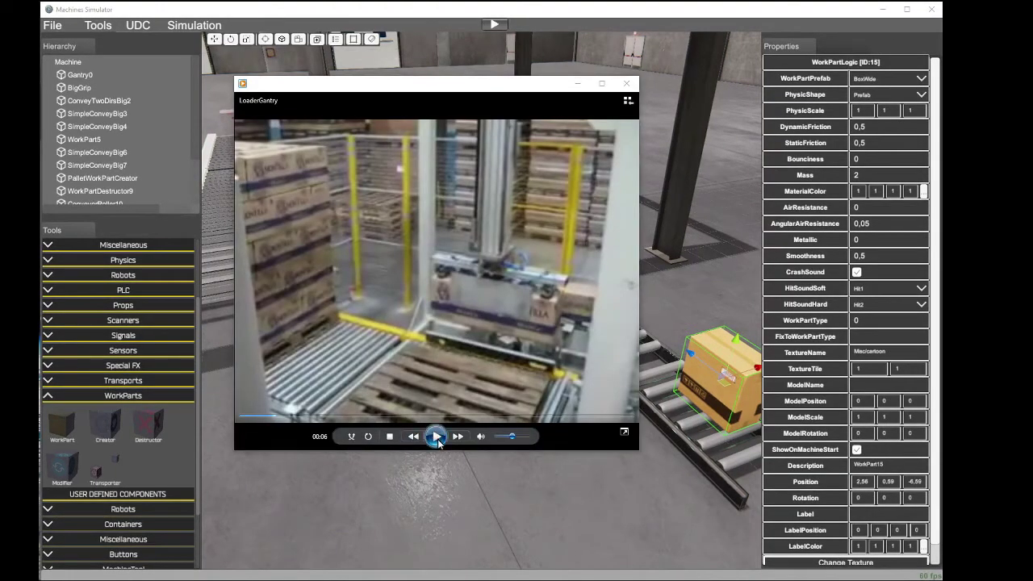
# Step: Play the LoaderGantry reference video to examine how the boxes are arranged on the pallet, and move the player out of the way
pyautogui.click(437, 437)
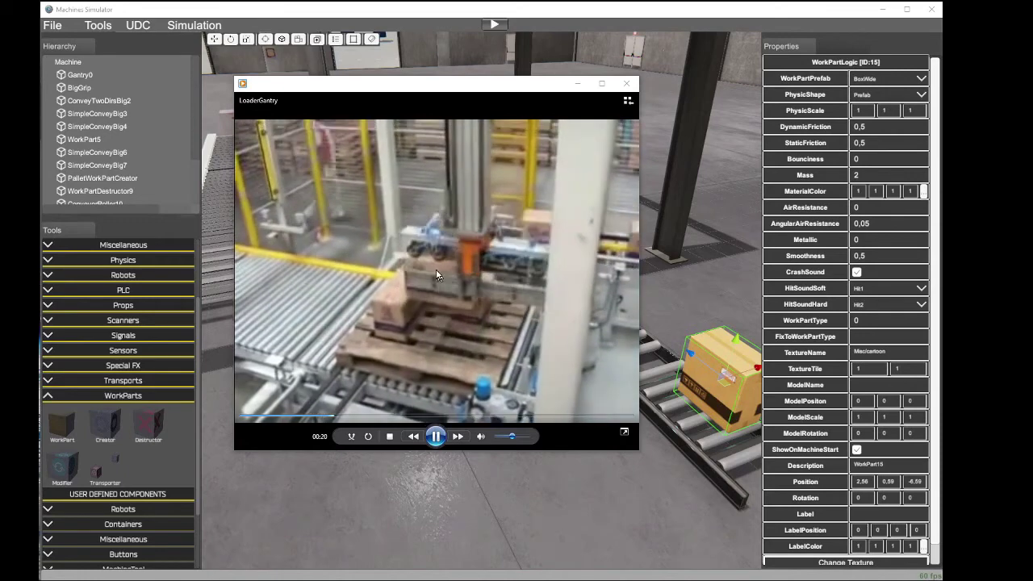
pyautogui.click(436, 436)
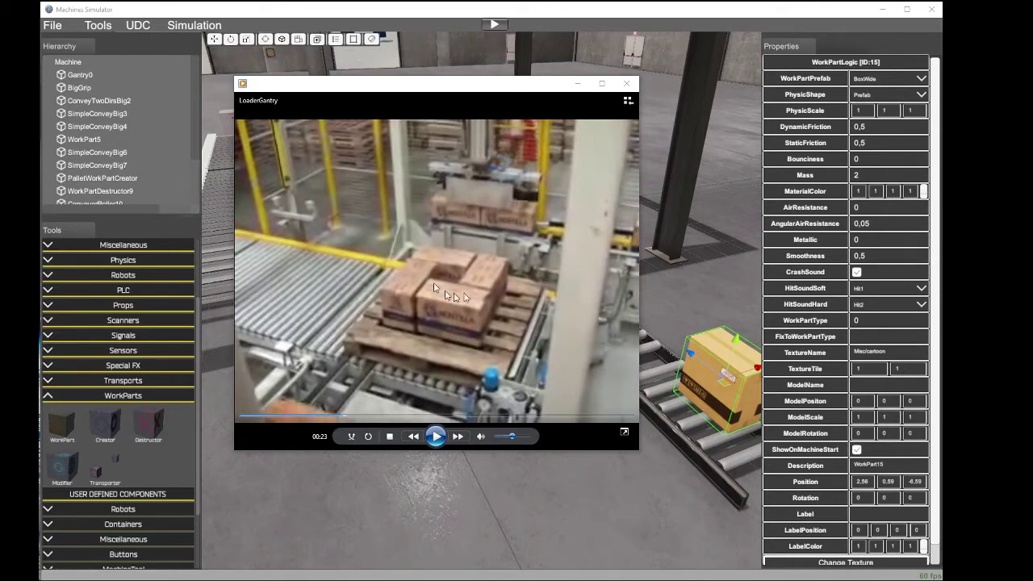
pyautogui.moveTo(535, 88); pyautogui.dragTo(876, 9)
pyautogui.click(592, 398)
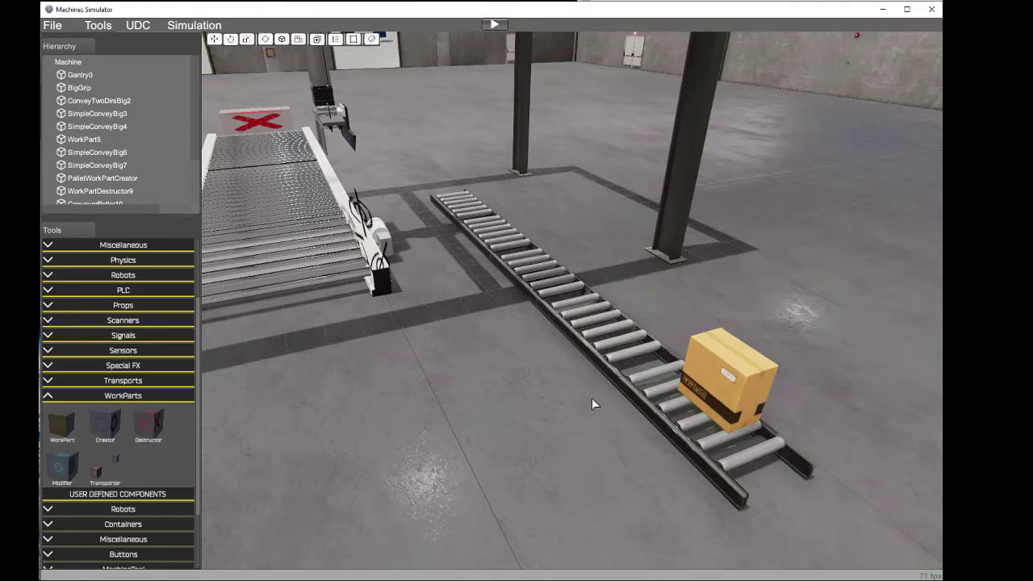
# Step: Move the wooden pallet along the X axis onto the two-direction conveyor under the gantry, to about X -1,42
pyautogui.click(726, 386)
pyautogui.moveTo(729, 390); pyautogui.dragTo(295, 319, button='right')
pyautogui.click(284, 252)
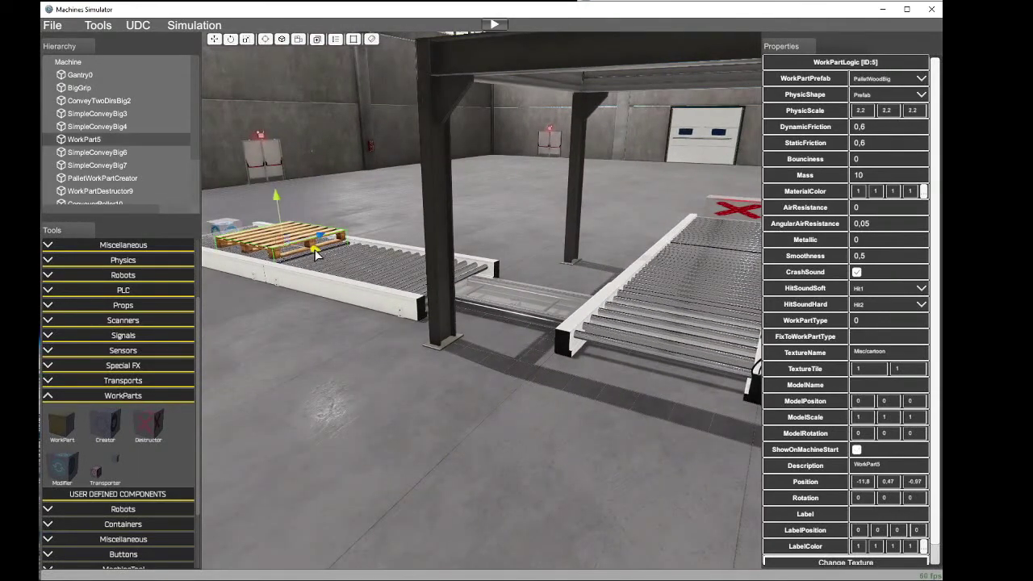
pyautogui.moveTo(316, 254); pyautogui.dragTo(724, 417)
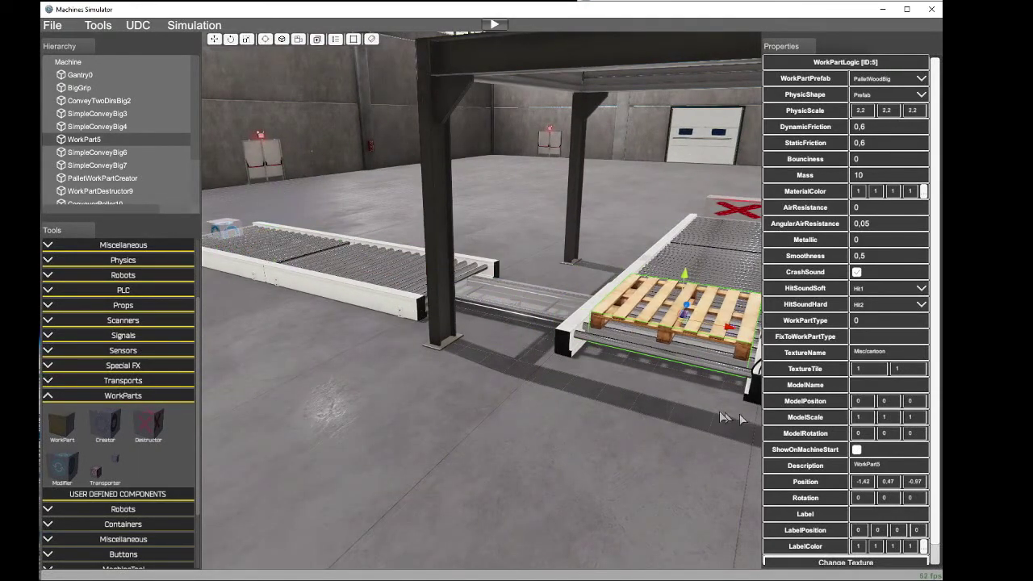
pyautogui.moveTo(743, 419); pyautogui.dragTo(872, 440, button='right')
# Step: Move the BoxWide work part from the roller conveyor onto the pallet, at about X -1,50, Y 1,13, Z -1,43
pyautogui.click(656, 409)
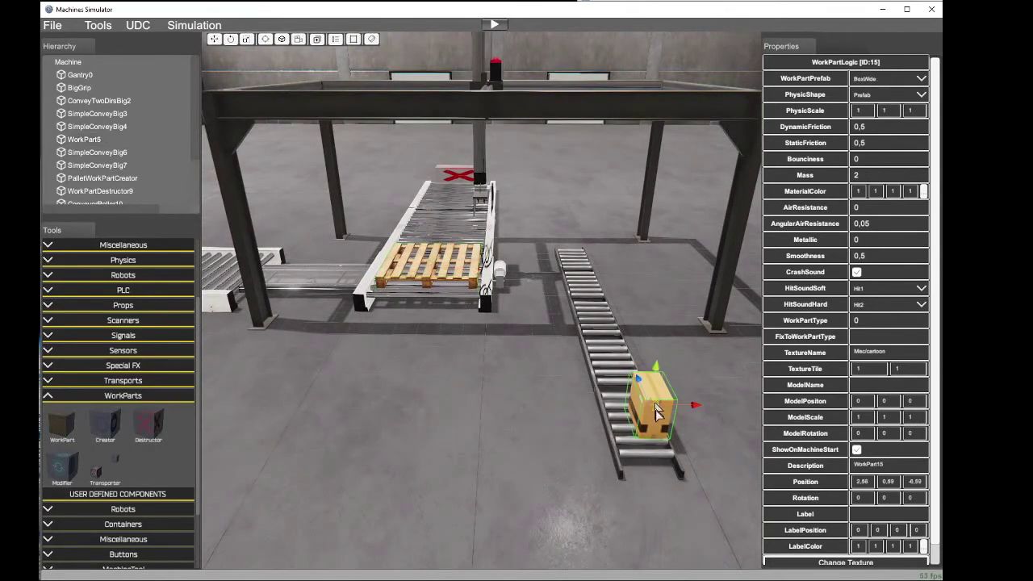
pyautogui.moveTo(656, 408); pyautogui.dragTo(470, 277)
pyautogui.press('w')
pyautogui.moveTo(470, 276); pyautogui.dragTo(918, 312, button='right')
pyautogui.moveTo(561, 376); pyautogui.dragTo(586, 280)
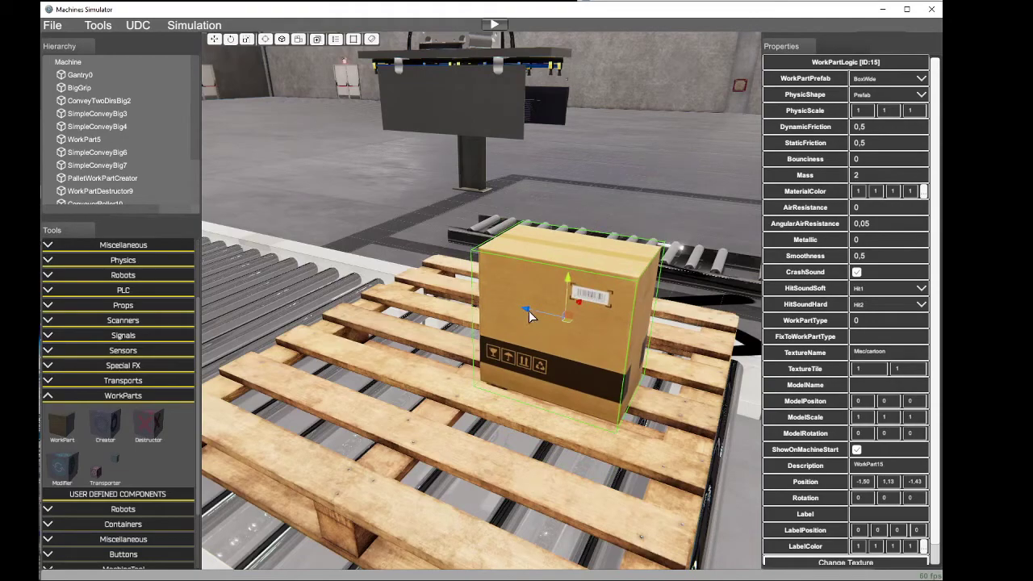
# Step: Move the BoxWide work part along Z to about -0,93 and place a duplicate beside it at about X -1,91
pyautogui.moveTo(529, 312); pyautogui.dragTo(444, 289)
pyautogui.press('d')
pyautogui.moveTo(522, 289); pyautogui.dragTo(239, 460, button='right')
pyautogui.press('s')
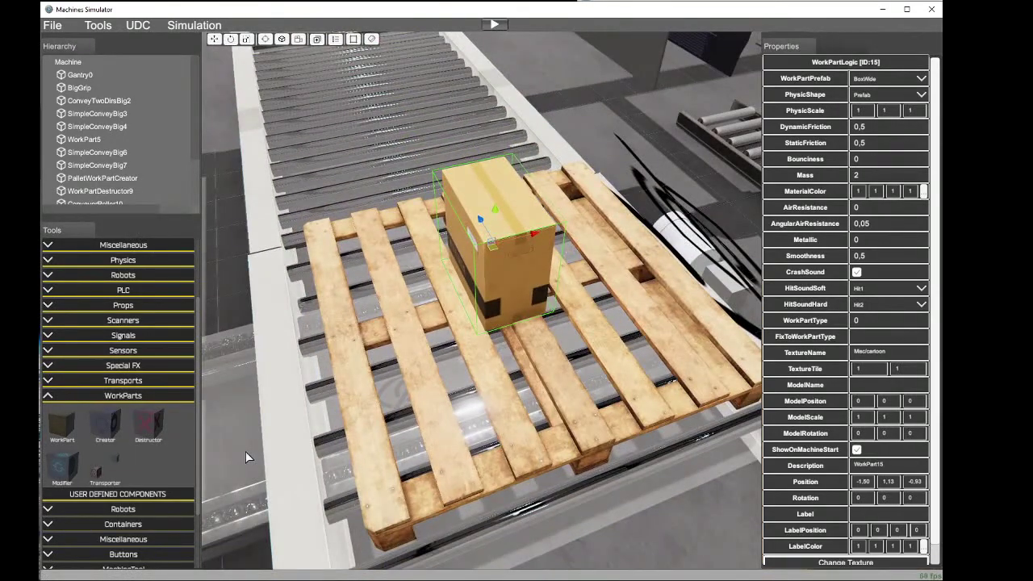
pyautogui.hotkey('ctrl', 'd')
pyautogui.moveTo(531, 238); pyautogui.dragTo(415, 231)
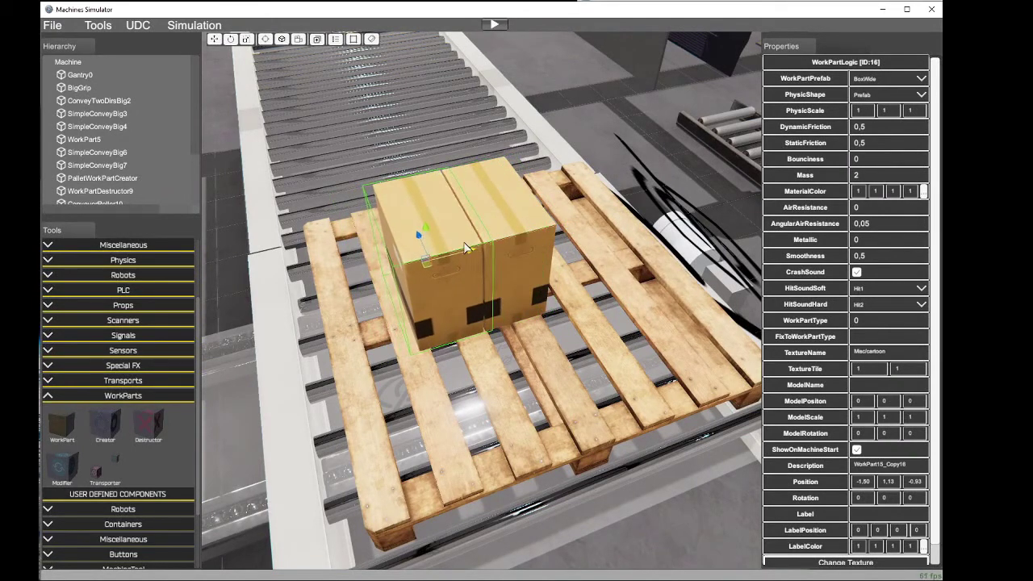
pyautogui.moveTo(539, 303); pyautogui.dragTo(906, 332, button='right')
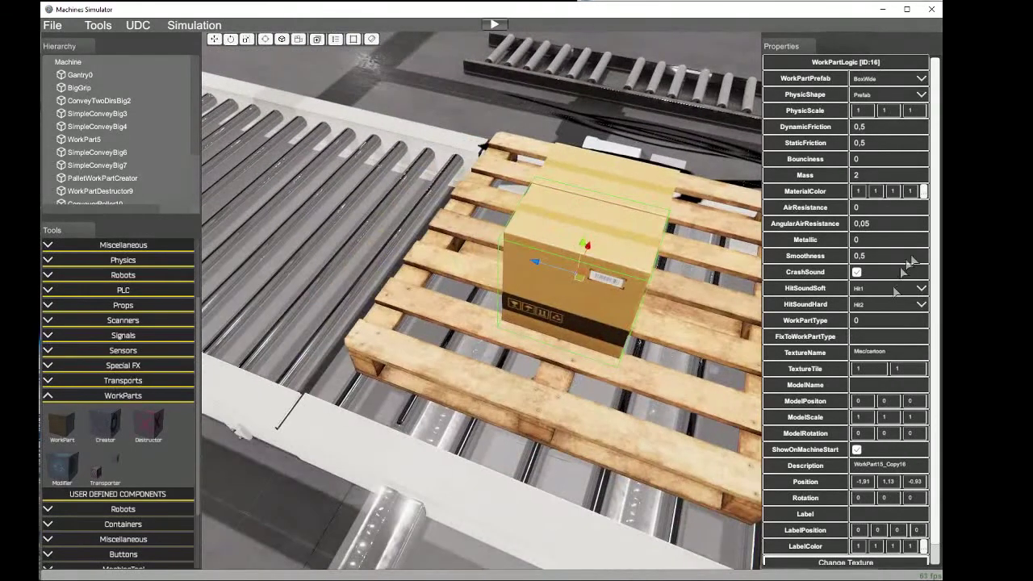
# Step: Check the box arrangement in the reference video, rotate the duplicate box 90° about Y and shift it to about Z -0,77
pyautogui.hotkey('alt', 'Tab')
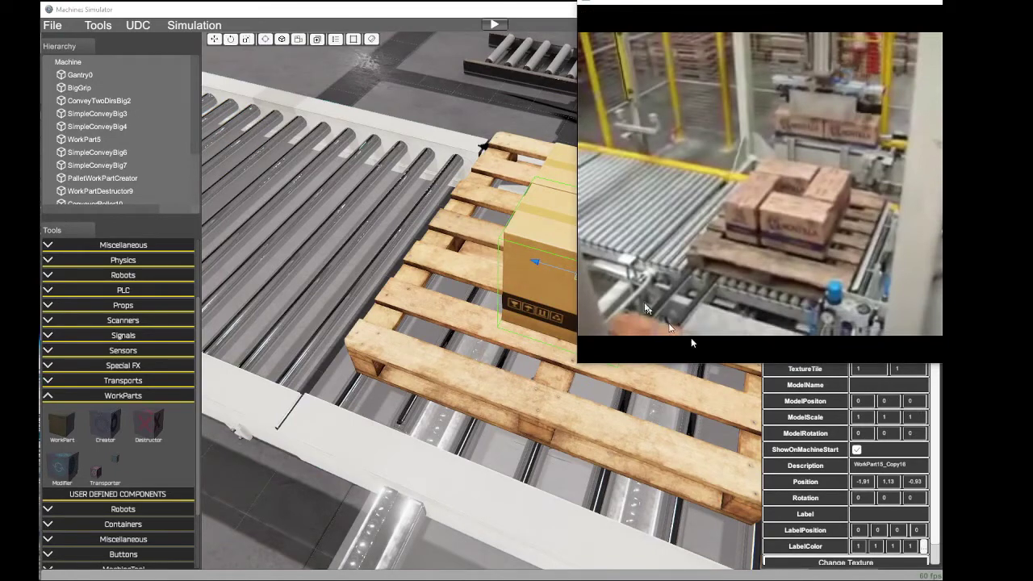
pyautogui.click(534, 202)
pyautogui.moveTo(590, 225); pyautogui.dragTo(527, 250, button='right')
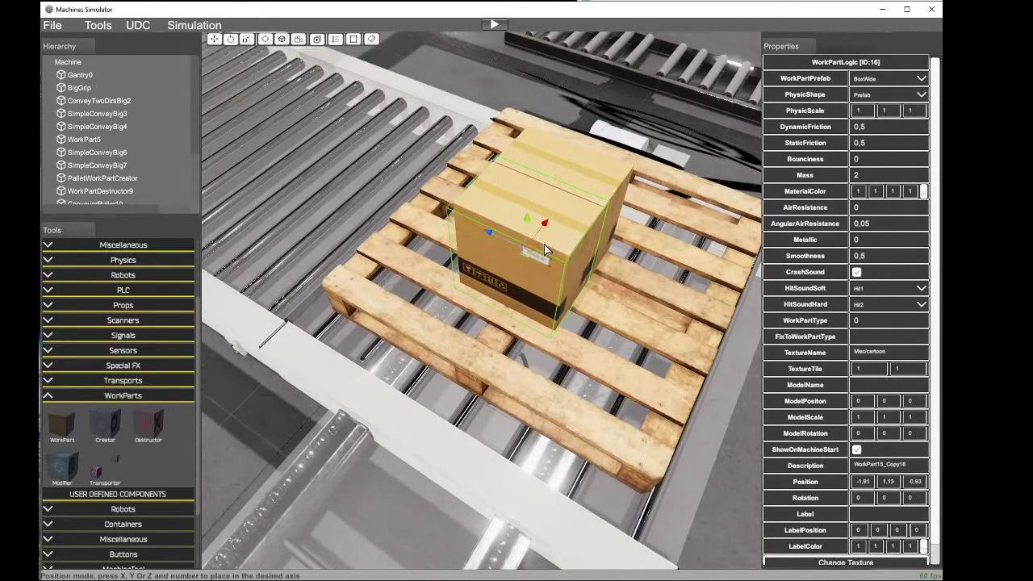
pyautogui.press('r')
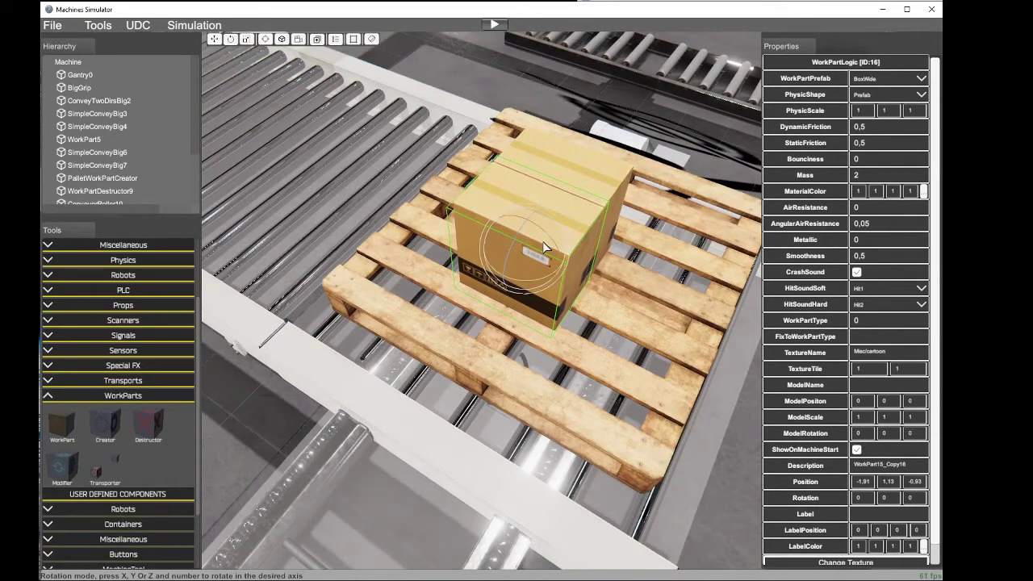
pyautogui.write('y90')
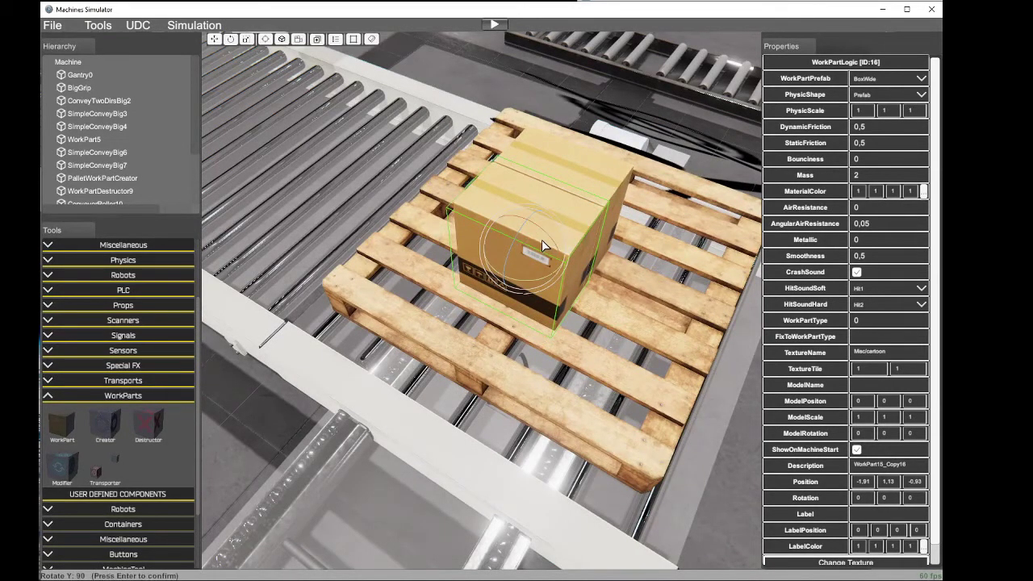
pyautogui.press('Return')
pyautogui.press('g')
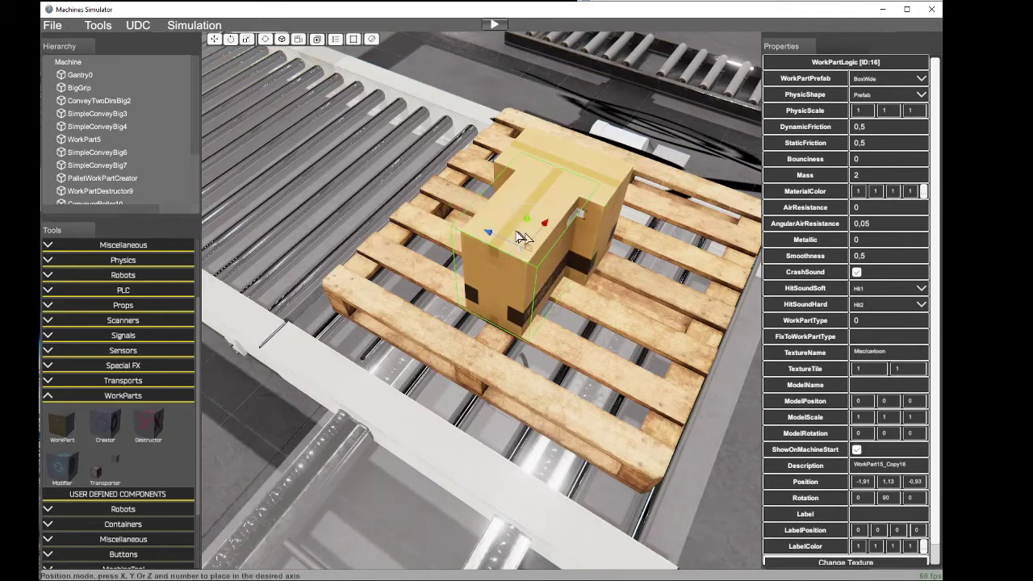
pyautogui.moveTo(488, 234); pyautogui.dragTo(463, 220)
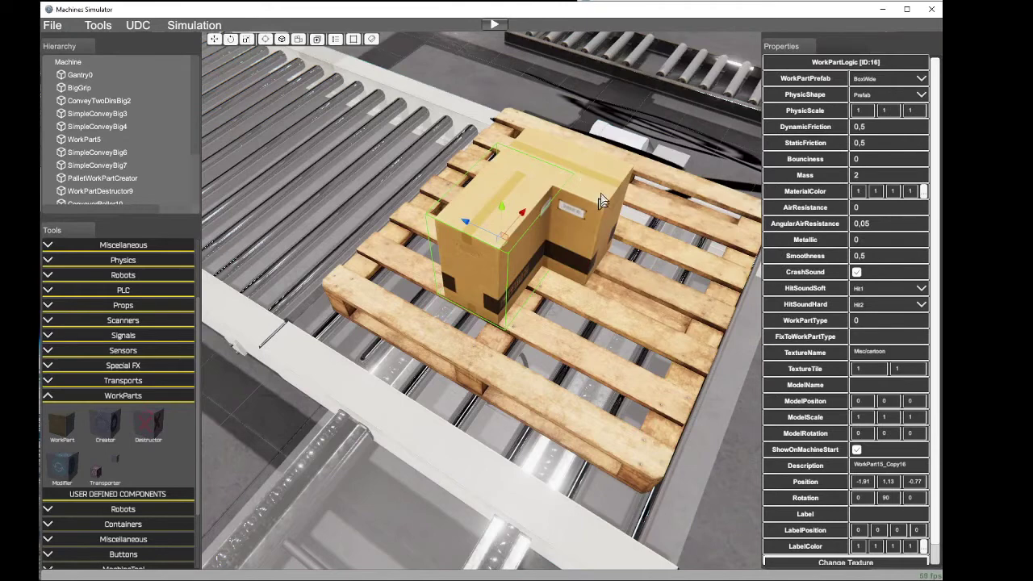
# Step: Set the original box's PhysicScale to 0,7 in Y and 1,1 in Z, and delete the rotated duplicate
pyautogui.click(594, 198)
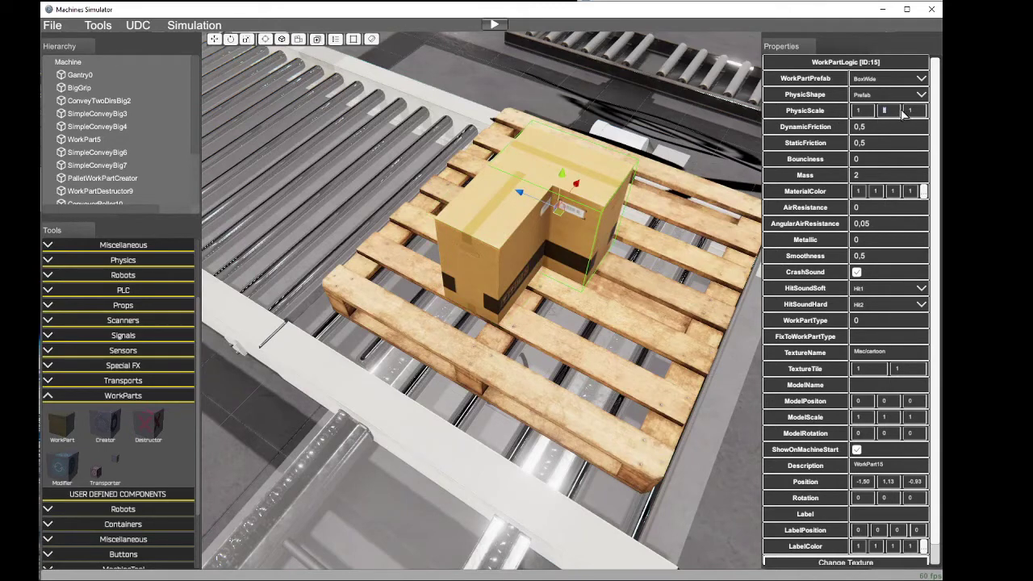
pyautogui.write('0,7')
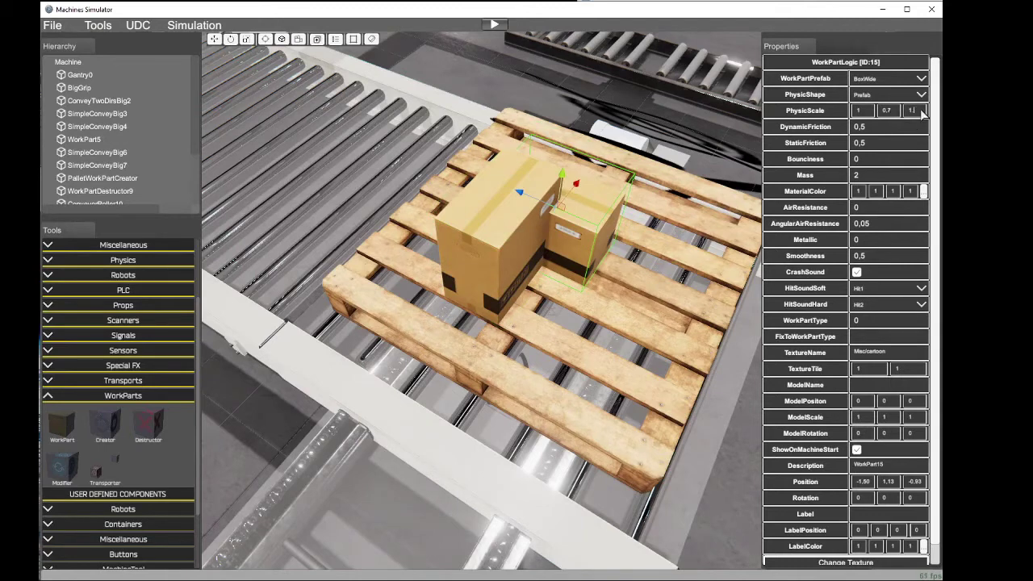
pyautogui.click(521, 228)
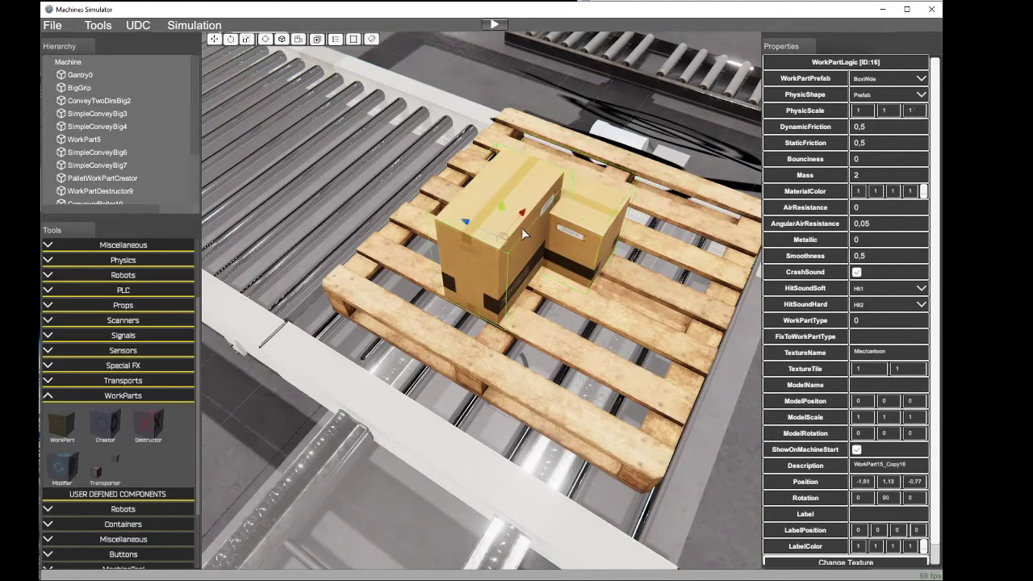
pyautogui.press('Delete')
pyautogui.click(481, 324)
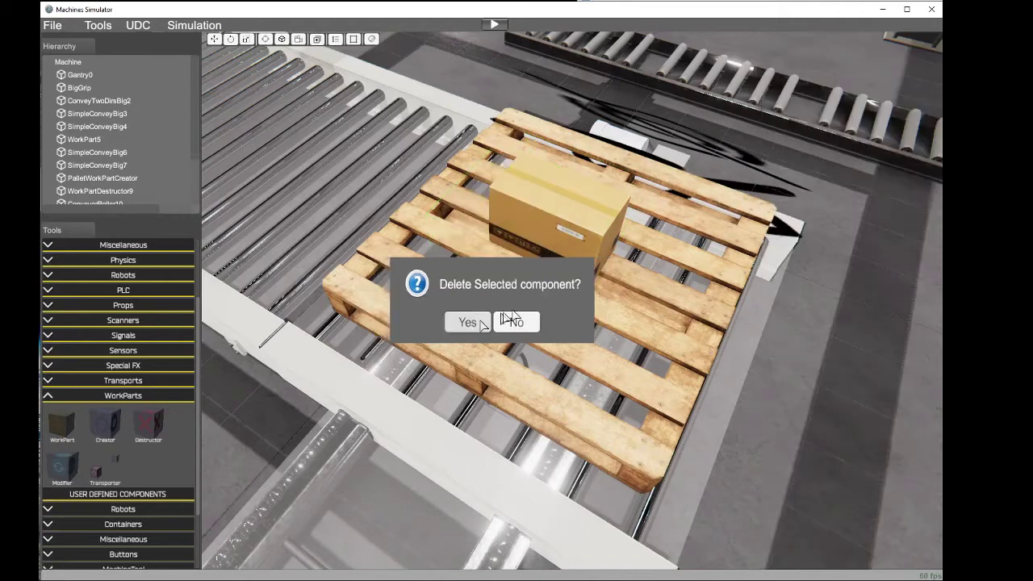
# Step: Move the resized box to about X -1,30 and place a duplicate rotated 90° about Y at about X -1,88, Z -0,75
pyautogui.click(581, 238)
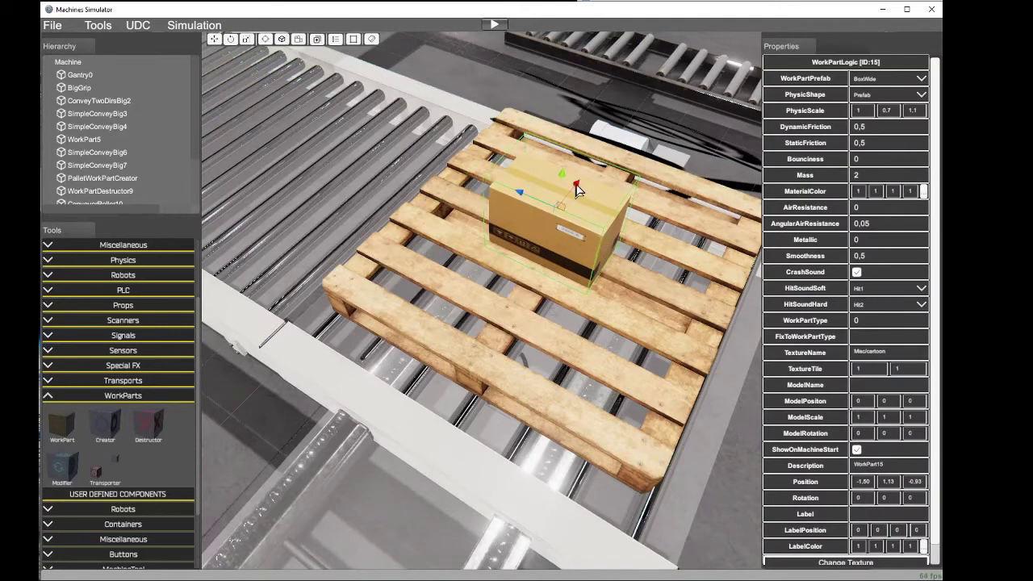
pyautogui.moveTo(578, 184); pyautogui.dragTo(592, 167)
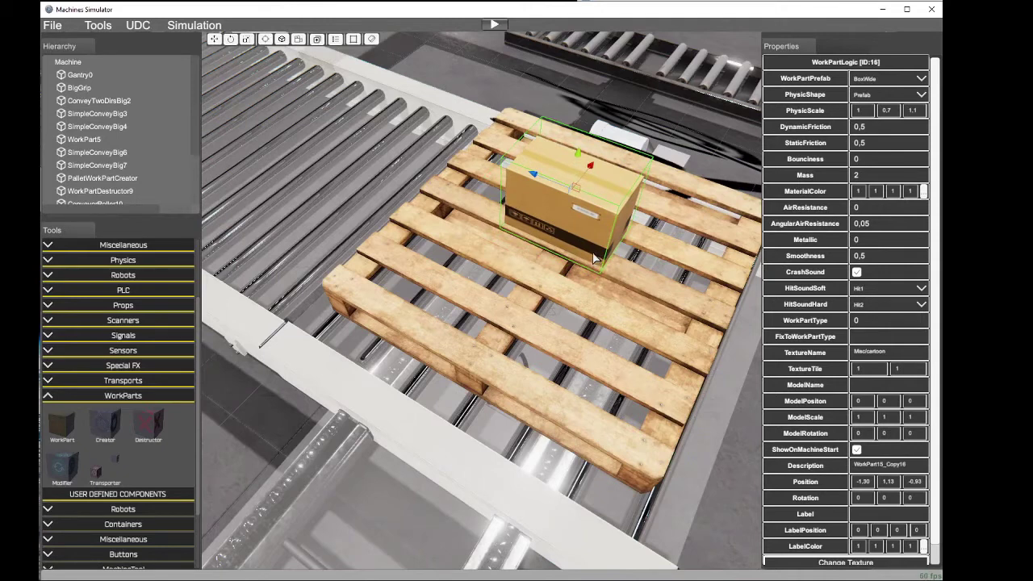
pyautogui.press('r')
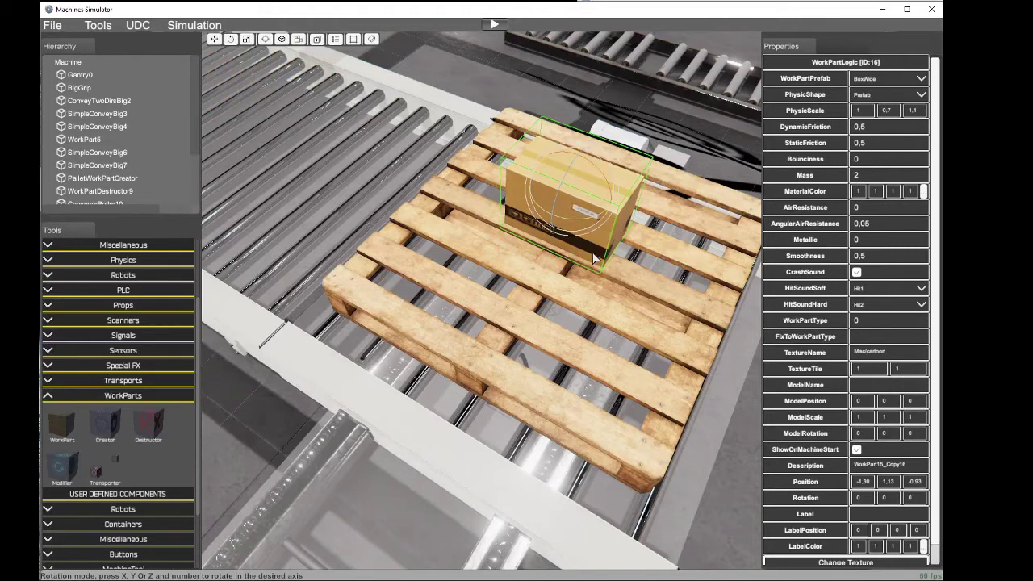
pyautogui.write('y90')
pyautogui.press('Return')
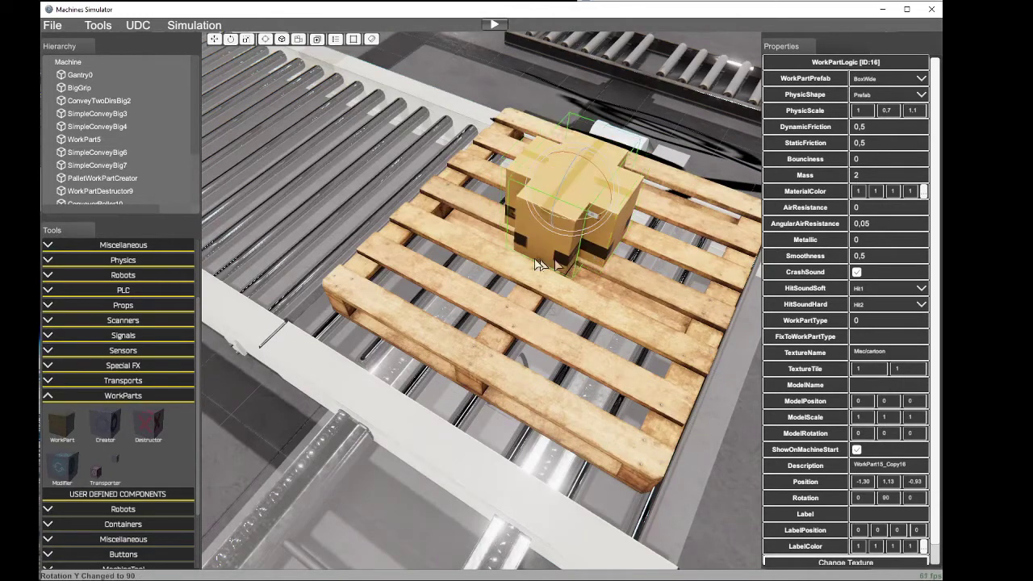
pyautogui.press('g')
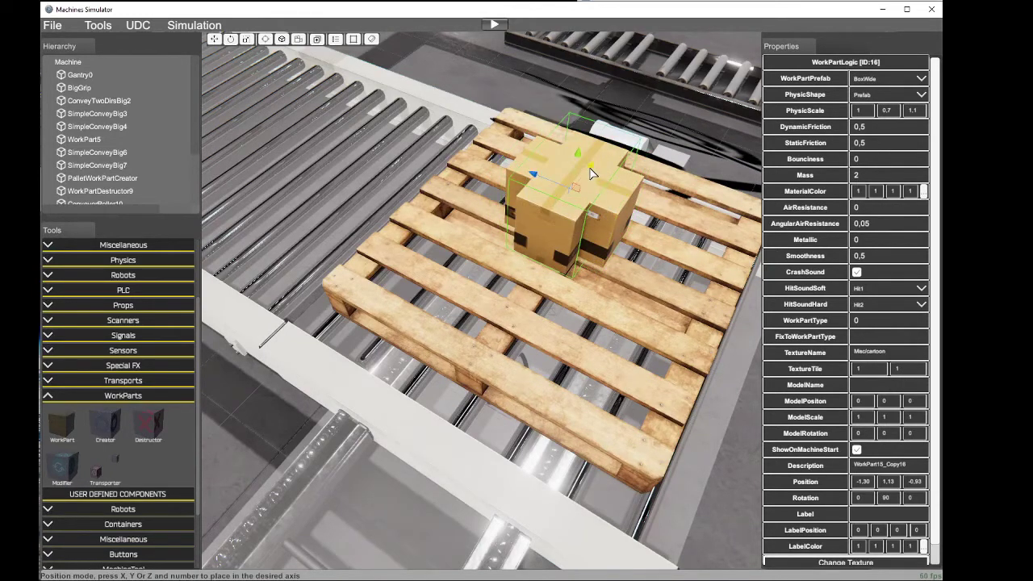
pyautogui.moveTo(591, 173); pyautogui.dragTo(472, 222)
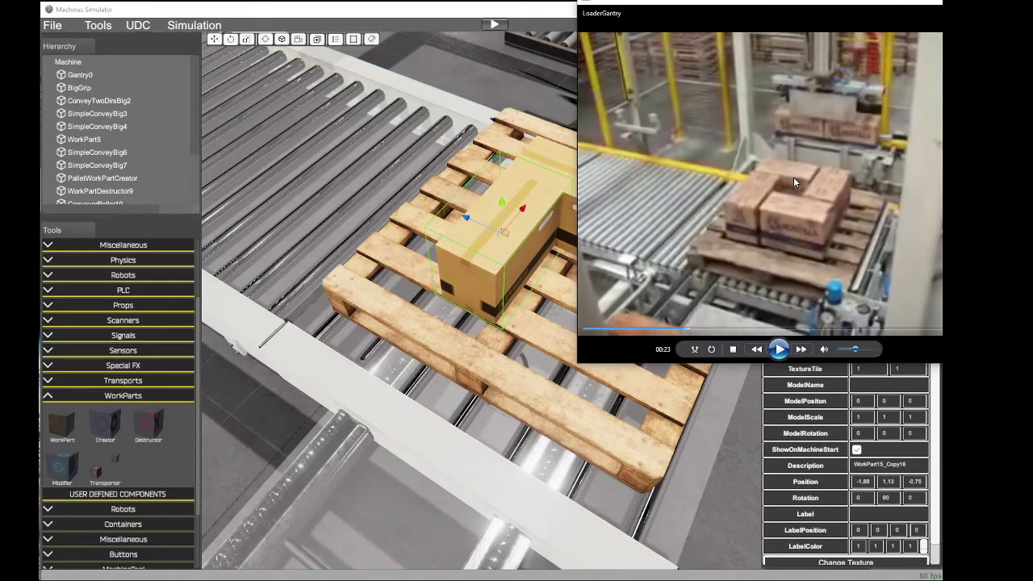
# Step: Duplicate the original resized box again, rotate this copy 90° about Y and place it at about X -1,48, Z -1,51
pyautogui.click(578, 168)
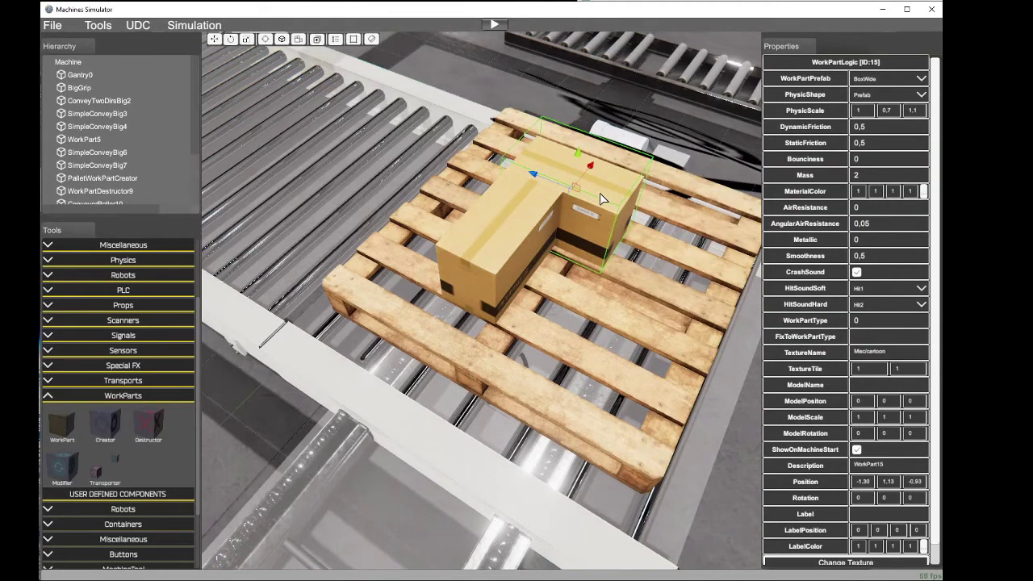
pyautogui.moveTo(595, 205); pyautogui.dragTo(631, 235)
pyautogui.write('r')
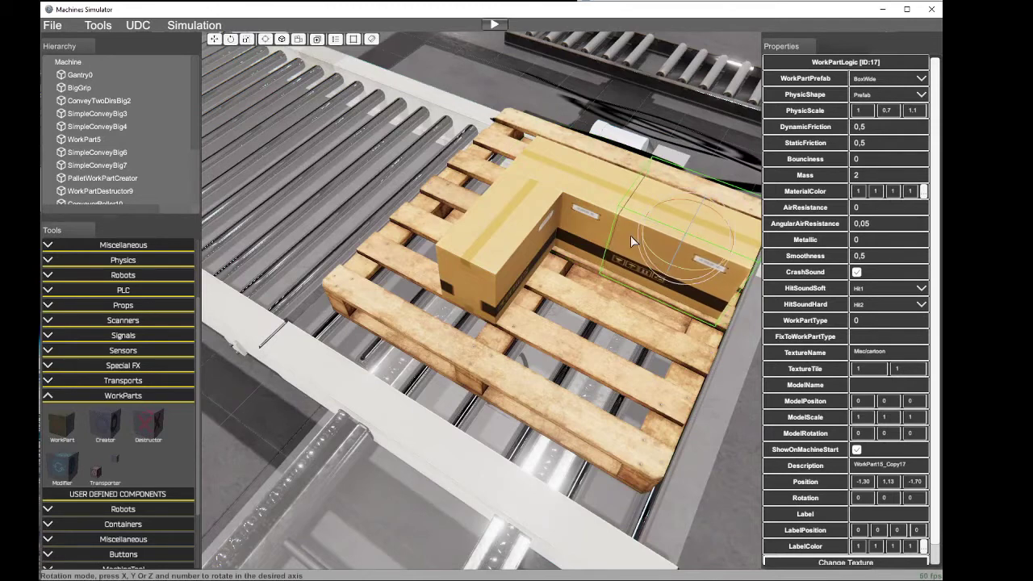
pyautogui.write('y90')
pyautogui.press('Return')
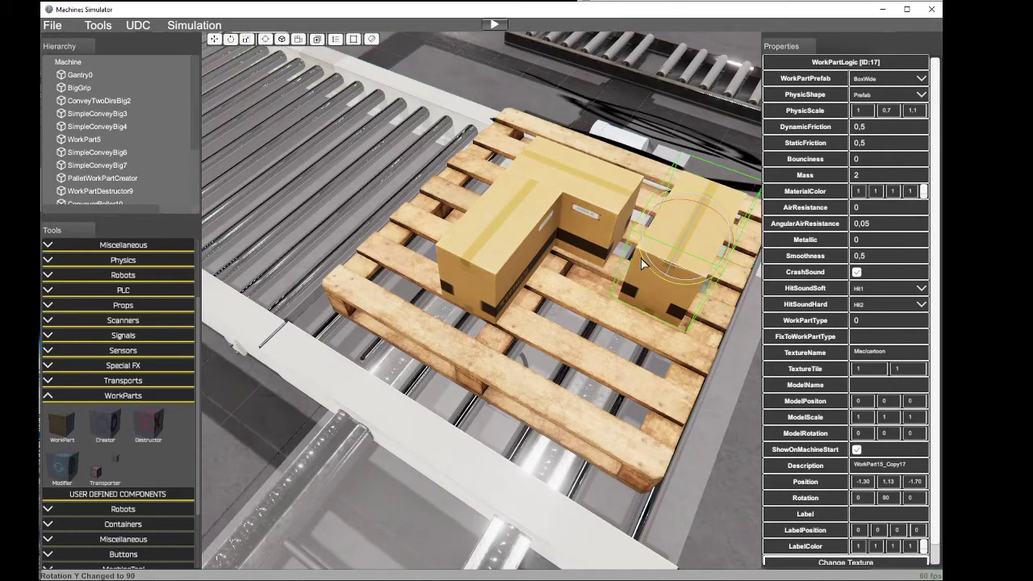
pyautogui.press('g')
pyautogui.moveTo(699, 223); pyautogui.dragTo(633, 231, button='middle')
pyautogui.moveTo(576, 232); pyautogui.dragTo(536, 228)
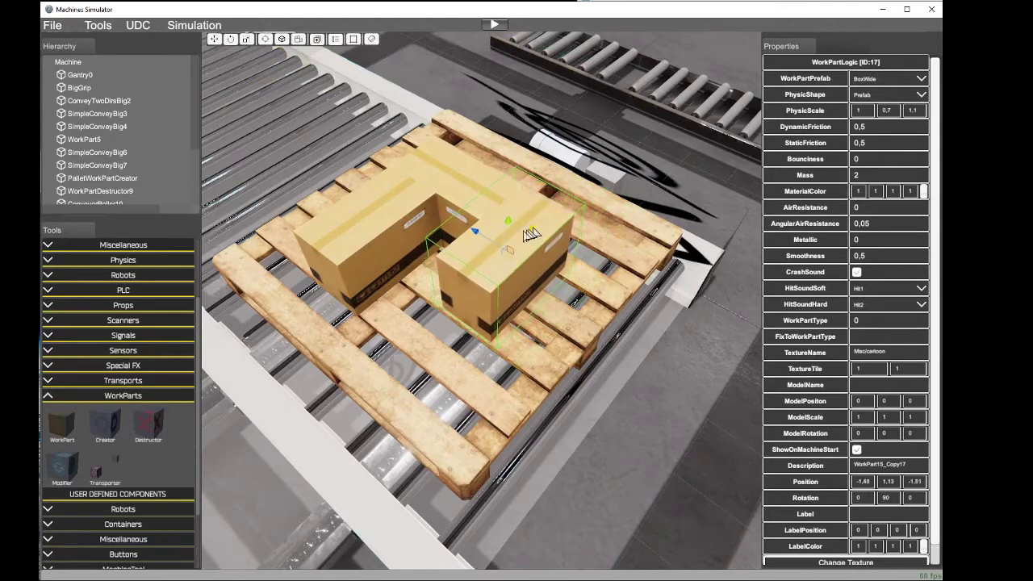
# Step: Place another unrotated duplicate of the original box at about X -2,08, Z -1,33 to close the four-box ring, and inspect its fit on the pallet
pyautogui.click(468, 184)
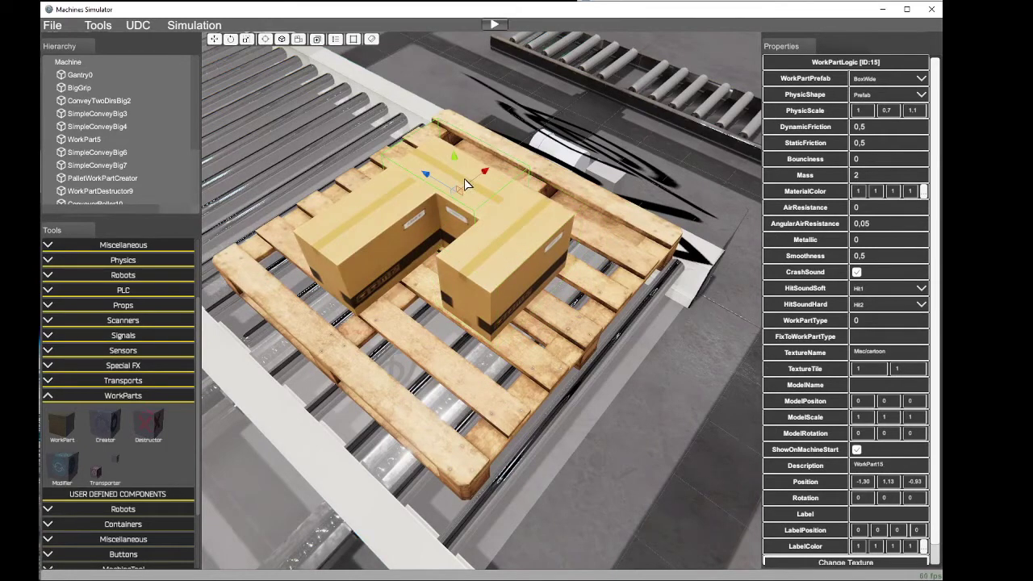
pyautogui.hotkey('ctrl', 'd')
pyautogui.moveTo(485, 177); pyautogui.dragTo(417, 263)
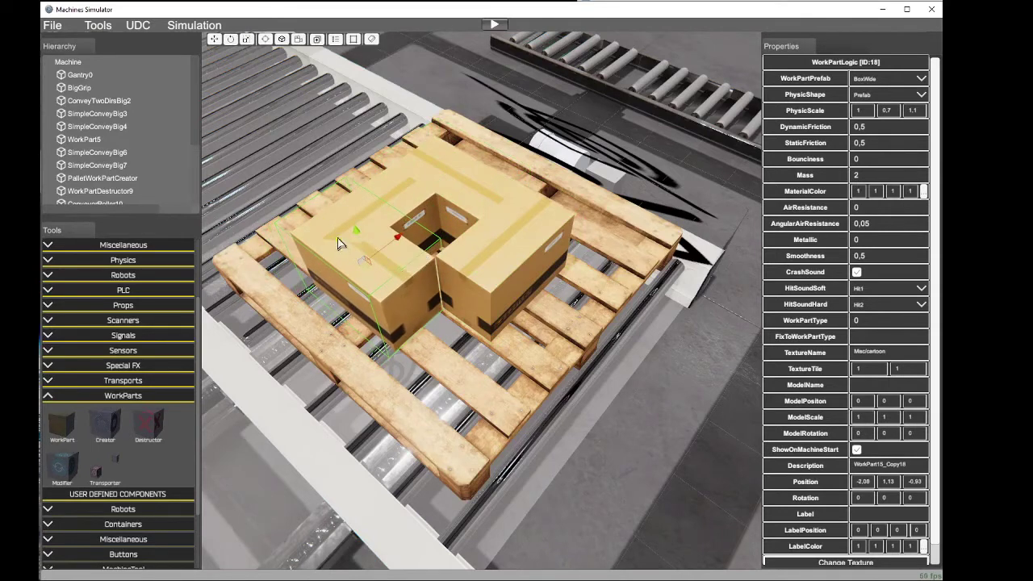
pyautogui.moveTo(341, 246); pyautogui.dragTo(380, 284)
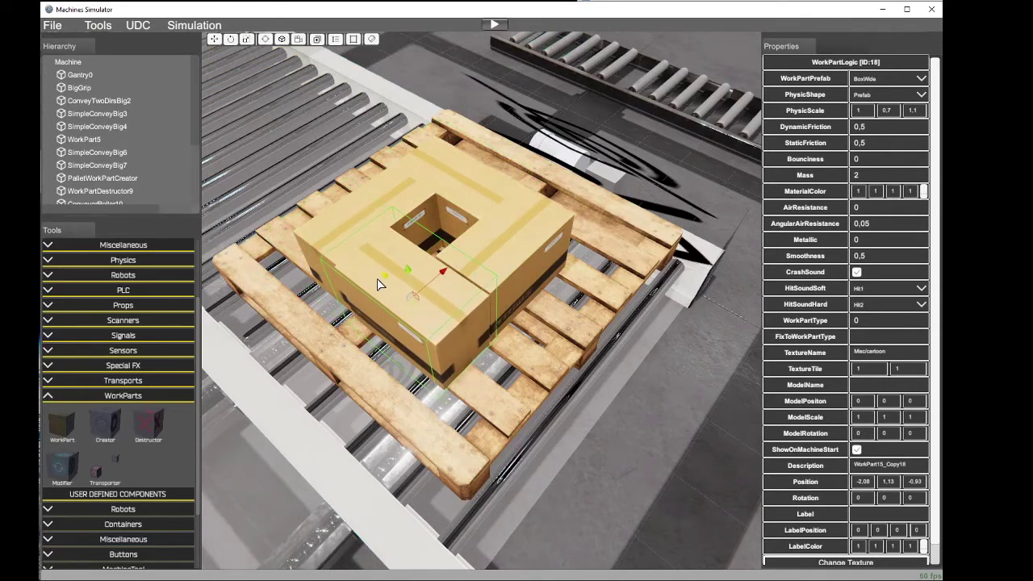
pyautogui.moveTo(488, 306); pyautogui.dragTo(147, 274, button='right')
pyautogui.press('w')
pyautogui.press('s')
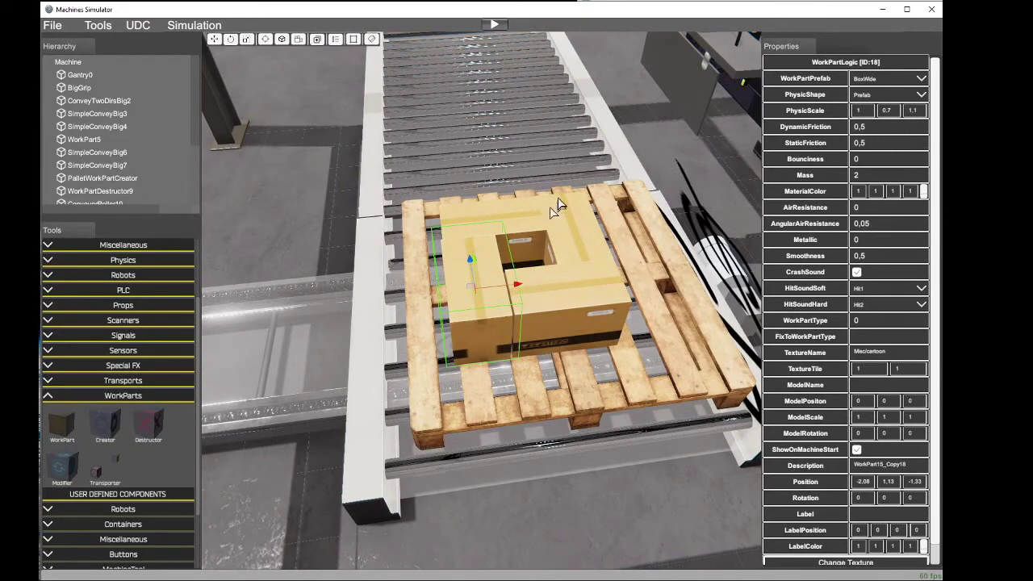
pyautogui.moveTo(614, 268); pyautogui.dragTo(550, 275, button='right')
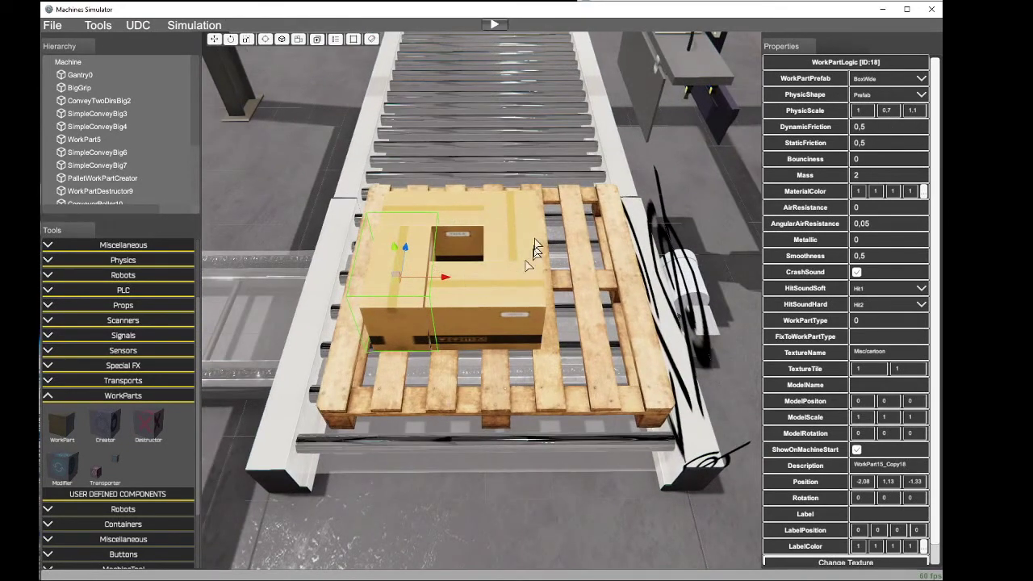
pyautogui.moveTo(529, 288); pyautogui.dragTo(763, 277, button='right')
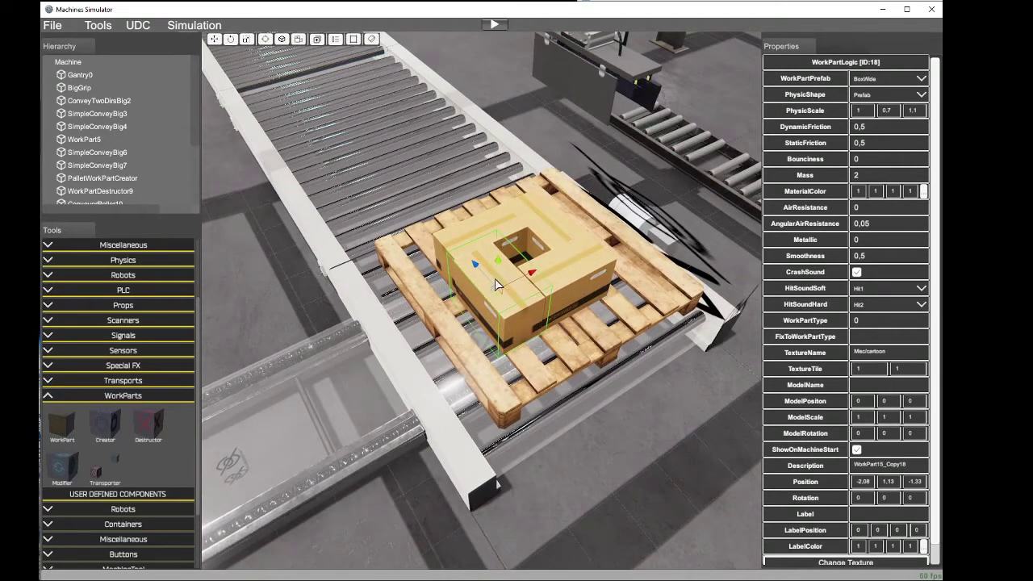
# Step: Delete the three duplicate boxes from the pallet, keeping the original
pyautogui.press('Delete')
pyautogui.click(475, 322)
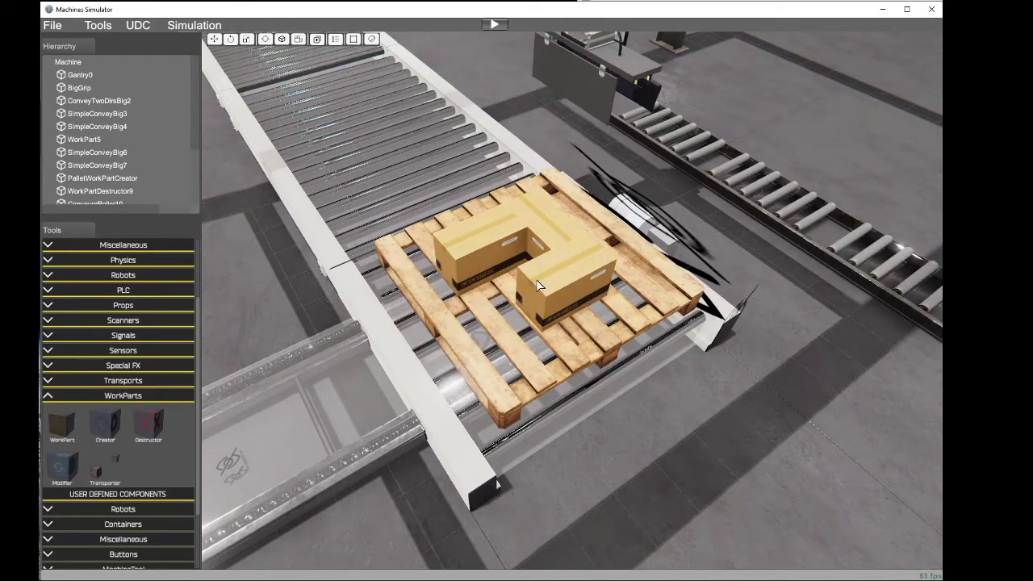
pyautogui.click(537, 279)
pyautogui.press('Delete')
pyautogui.click(468, 321)
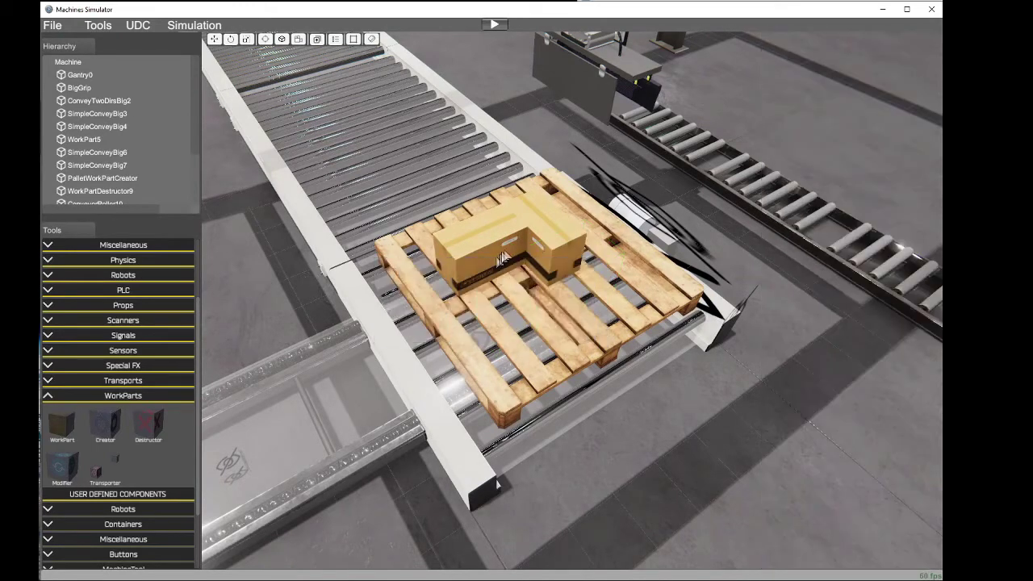
pyautogui.click(494, 250)
pyautogui.press('Delete')
pyautogui.click(467, 323)
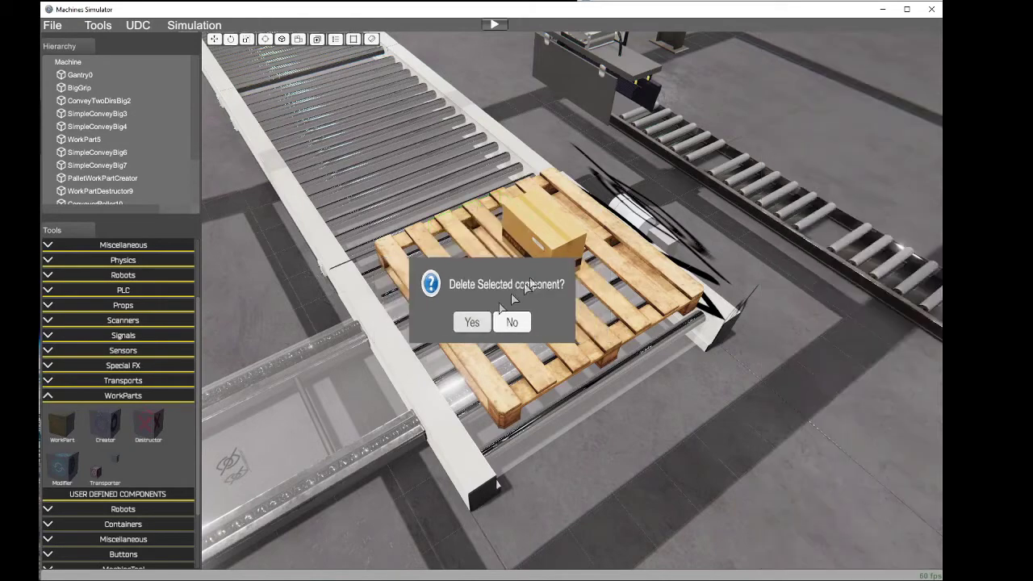
# Step: Move the remaining box from the pallet onto the far end of the roller infeed conveyor, at about X 2,41, Y 0,66, Z -6,17
pyautogui.click(569, 238)
pyautogui.moveTo(571, 214); pyautogui.dragTo(759, 155)
pyautogui.moveTo(599, 185); pyautogui.dragTo(421, 127, button='right')
pyautogui.moveTo(413, 77); pyautogui.dragTo(531, 171)
pyautogui.moveTo(487, 137); pyautogui.dragTo(490, 109)
pyautogui.moveTo(494, 113); pyautogui.dragTo(361, 171, button='right')
pyautogui.moveTo(535, 227); pyautogui.dragTo(649, 267)
pyautogui.moveTo(649, 267)
pyautogui.mouseDown(button='middle')
pyautogui.moveTo(719, 297)
pyautogui.moveTo(660, 283)
pyautogui.mouseUp(button='middle')
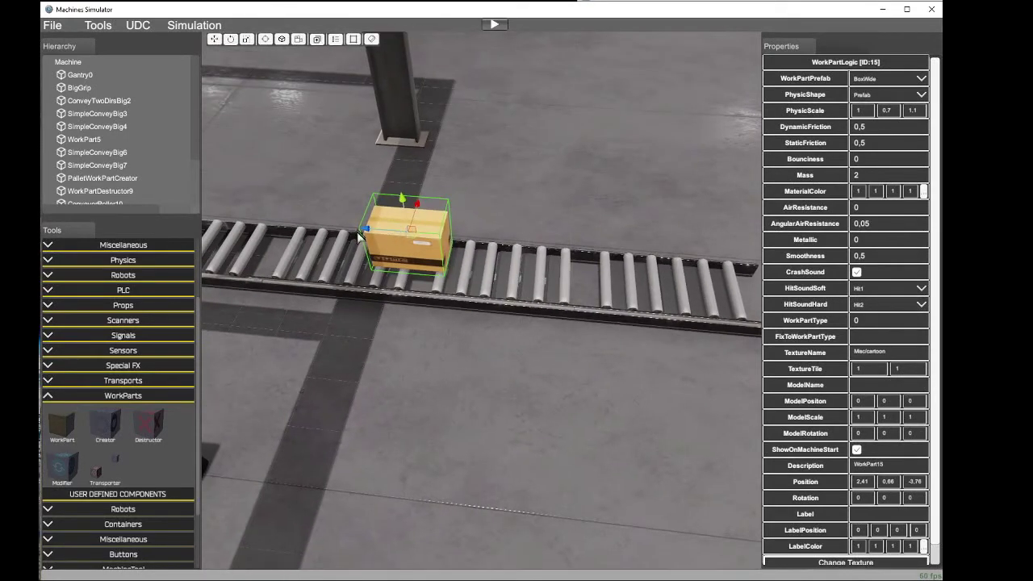
pyautogui.moveTo(367, 233); pyautogui.dragTo(575, 276)
pyautogui.moveTo(575, 276); pyautogui.dragTo(848, 330, button='middle')
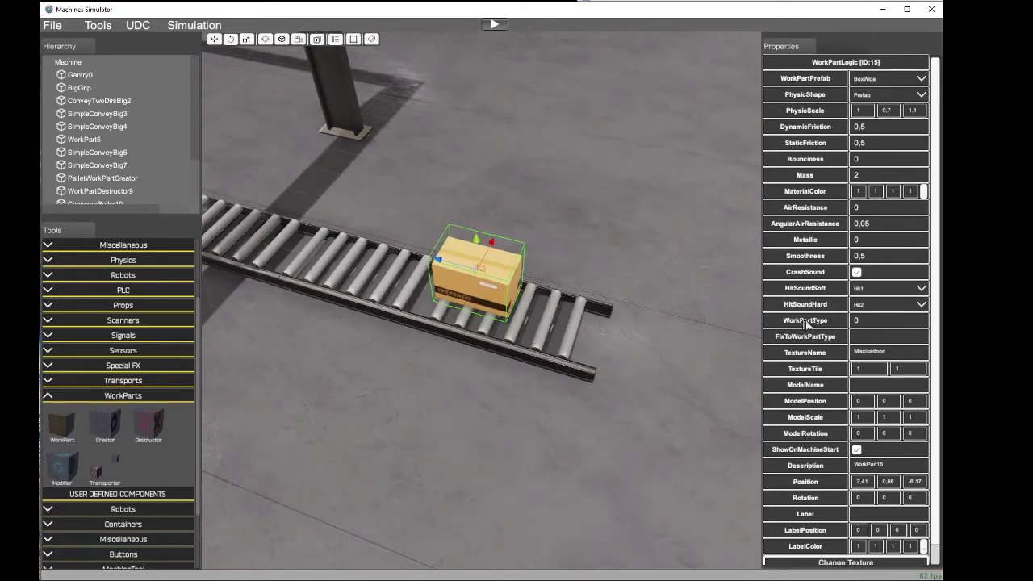
# Step: Set the box's WorkPartType to 1
pyautogui.click(858, 320)
pyautogui.write('1')
pyautogui.moveTo(662, 331); pyautogui.dragTo(367, 314, button='middle')
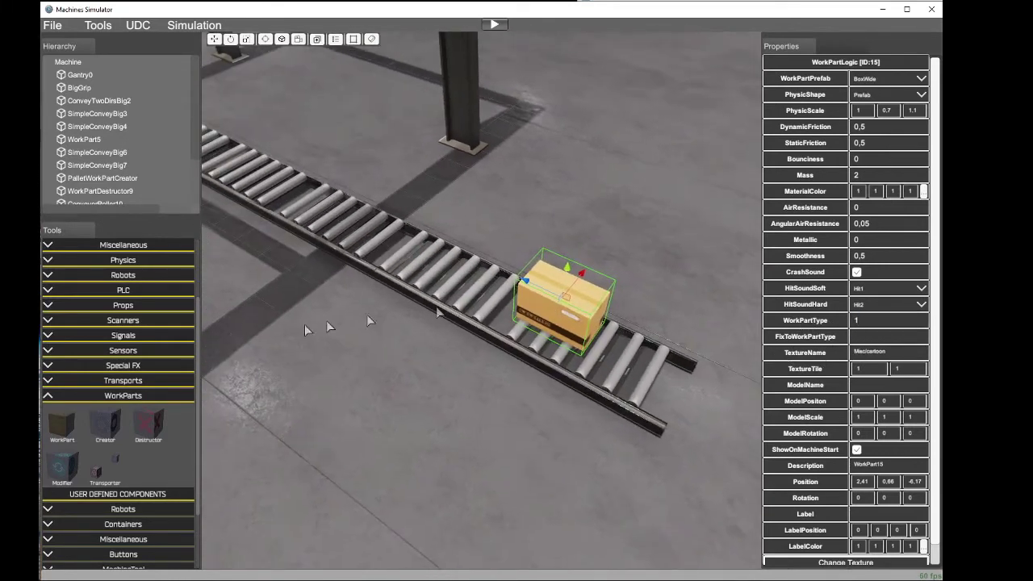
# Step: Add a work part creator at the far end of the roller infeed conveyor, at about X 2,58, Y 0,43, Z -6,93
pyautogui.moveTo(108, 433); pyautogui.dragTo(784, 350)
pyautogui.moveTo(773, 348); pyautogui.dragTo(920, 380, button='middle')
pyautogui.scroll(3, 670, 226)
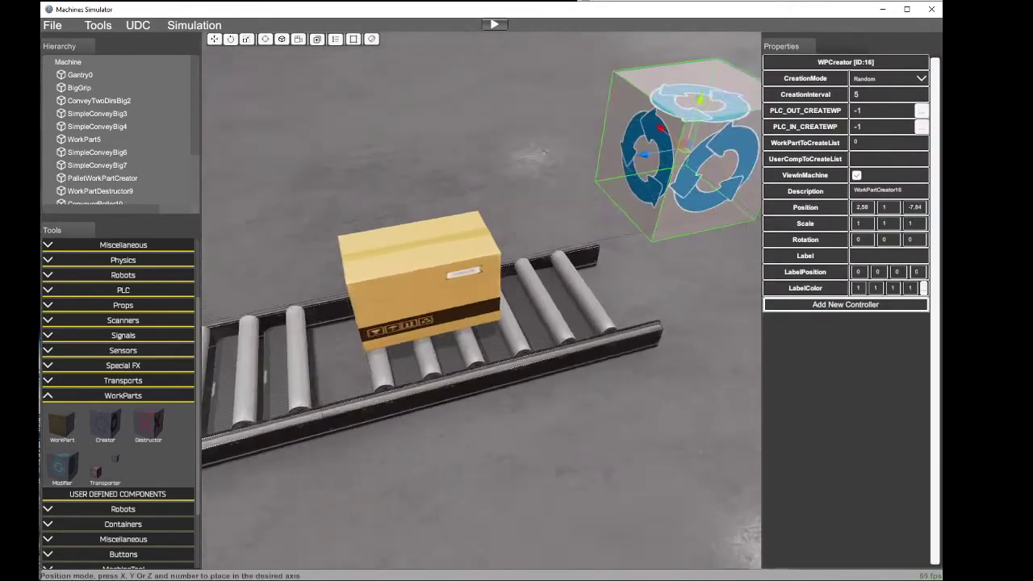
pyautogui.moveTo(598, 127); pyautogui.dragTo(363, 314)
pyautogui.moveTo(363, 314); pyautogui.dragTo(792, 389, button='middle')
pyautogui.scroll(-2, 793, 390)
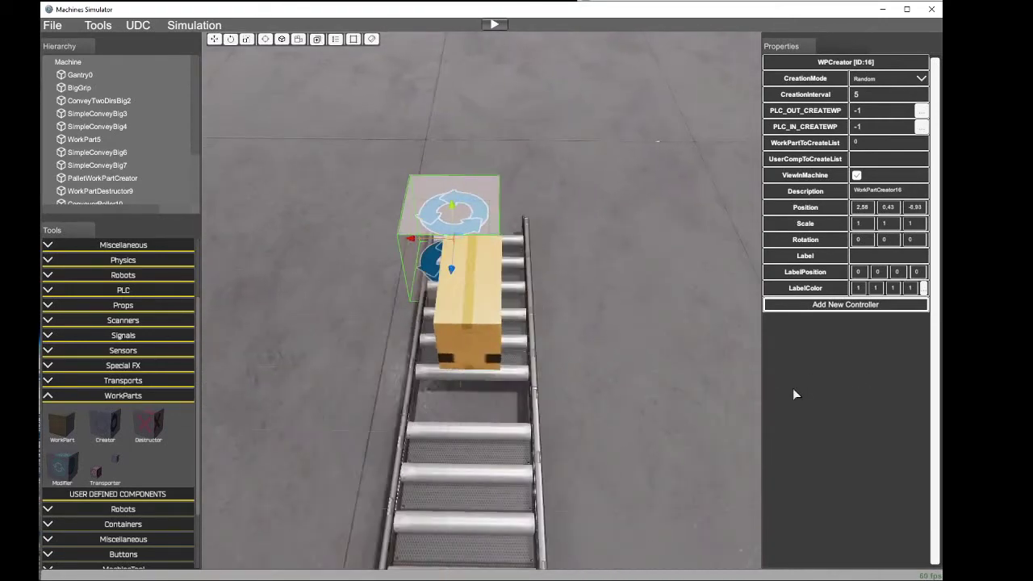
# Step: Shift the box to about Z -6,67, copy its placement data, and paste only its X and Y position onto the creator
pyautogui.click(453, 333)
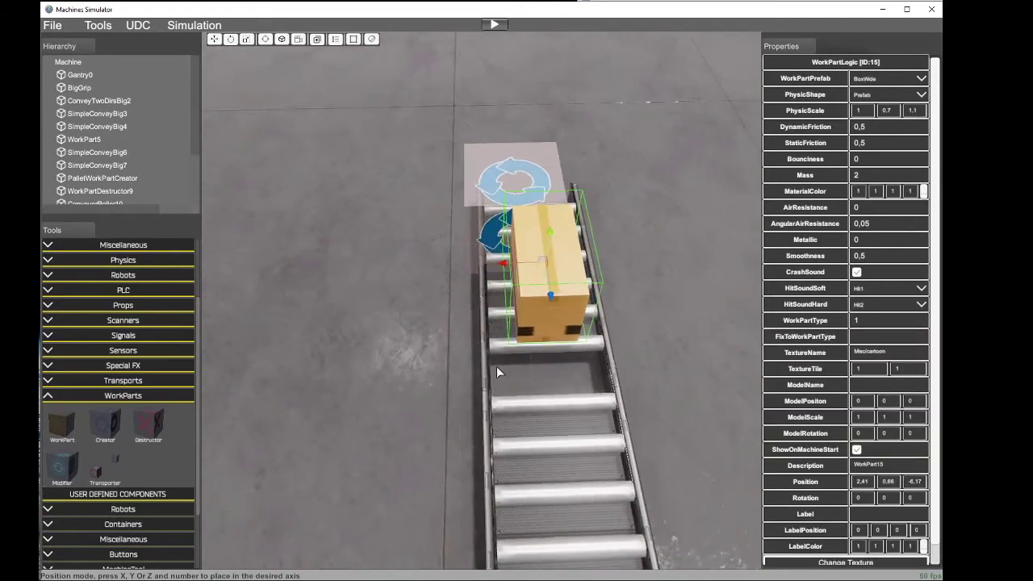
pyautogui.moveTo(501, 318); pyautogui.dragTo(923, 309, button='middle')
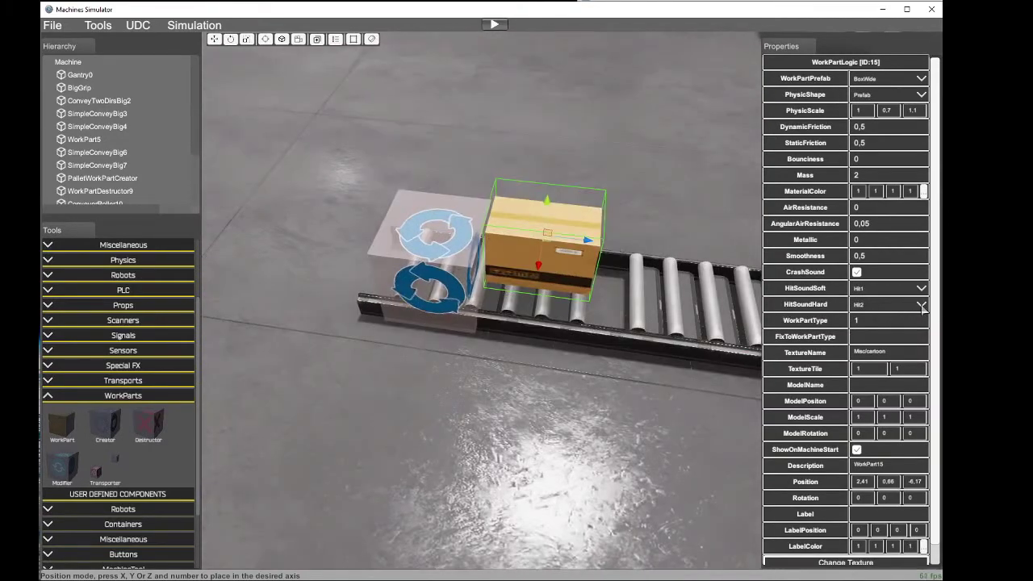
pyautogui.moveTo(585, 239); pyautogui.dragTo(493, 231)
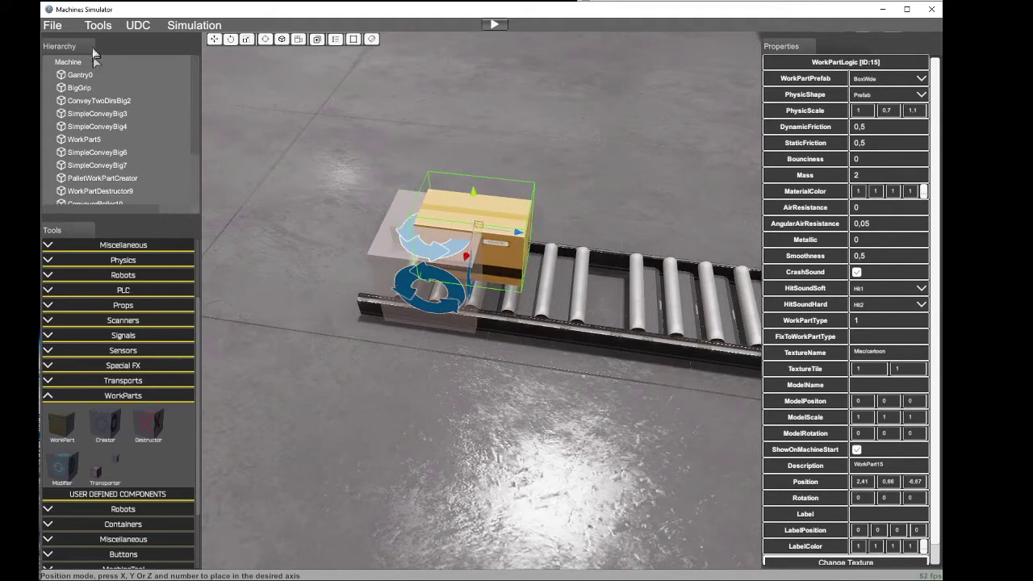
pyautogui.click(97, 25)
pyautogui.click(122, 44)
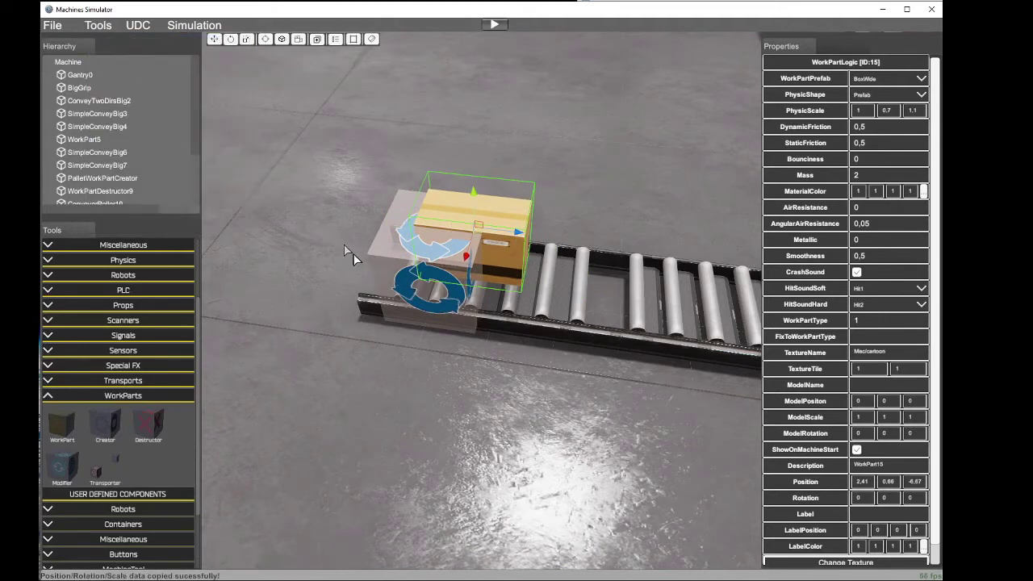
pyautogui.click(383, 262)
pyautogui.click(97, 25)
pyautogui.click(131, 70)
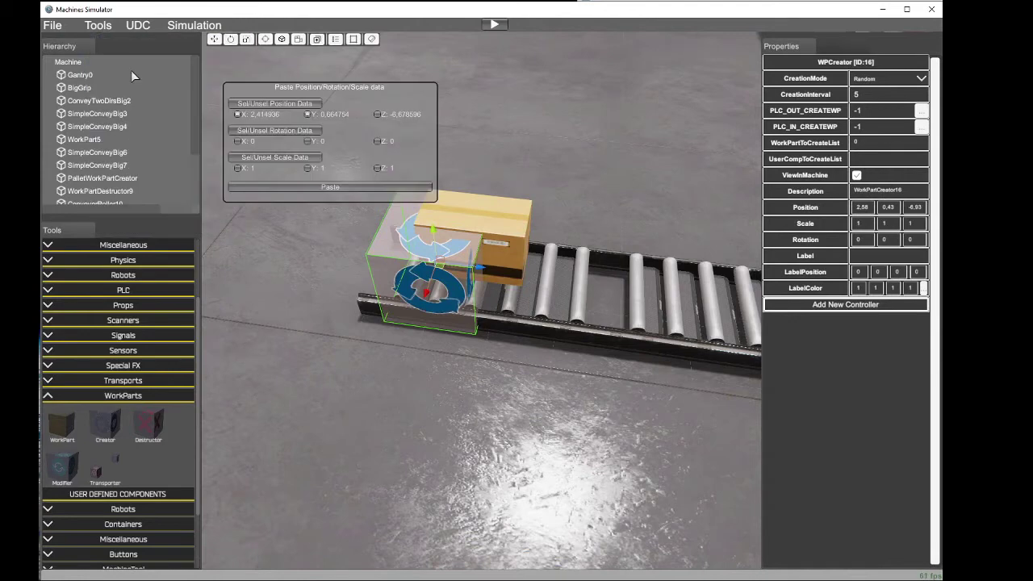
pyautogui.click(327, 184)
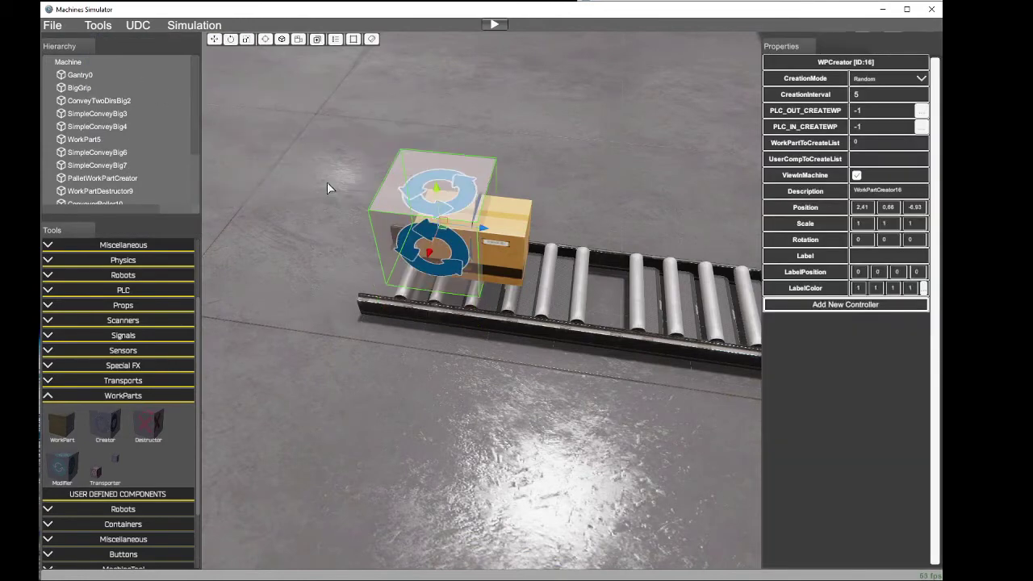
# Step: Move the box along the roller conveyor to about Z -3,30 and place a duplicate behind it at about Z -4,71
pyautogui.click(517, 250)
pyautogui.moveTo(519, 237); pyautogui.dragTo(678, 276)
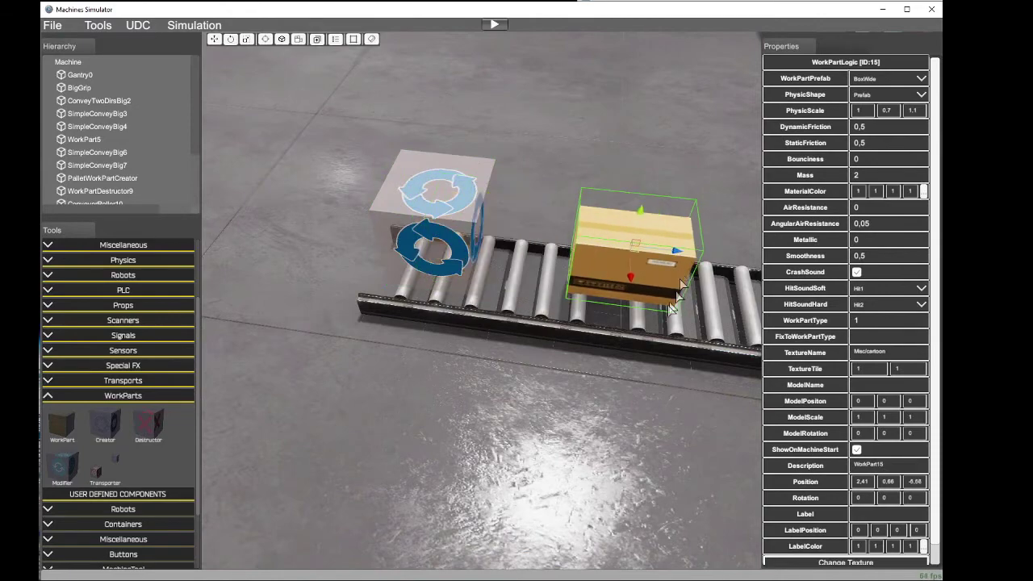
pyautogui.moveTo(684, 285)
pyautogui.mouseDown(button='right')
pyautogui.moveTo(879, 322)
pyautogui.moveTo(1001, 275)
pyautogui.moveTo(695, 270)
pyautogui.mouseUp(button='right')
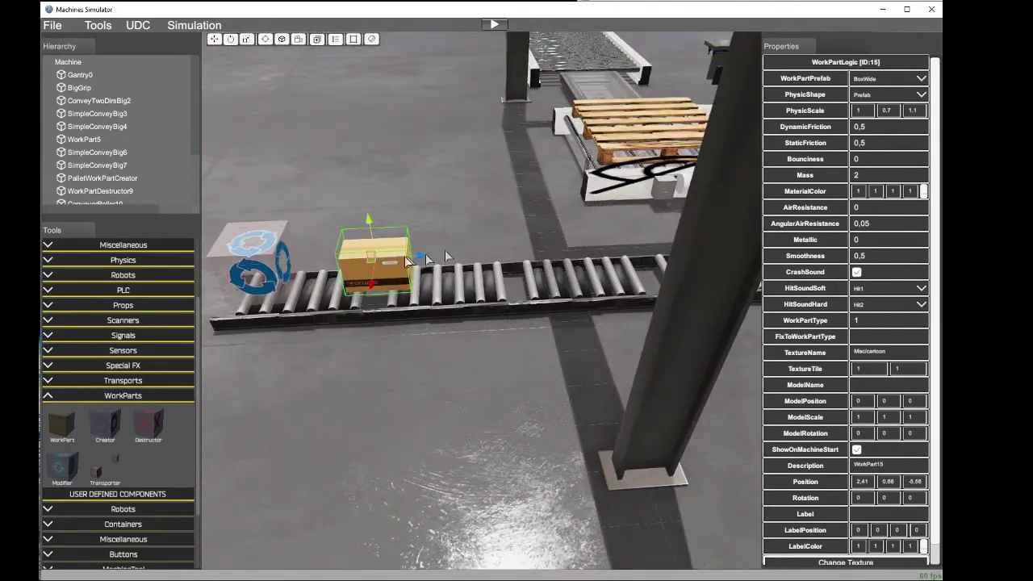
pyautogui.moveTo(421, 258); pyautogui.dragTo(488, 254)
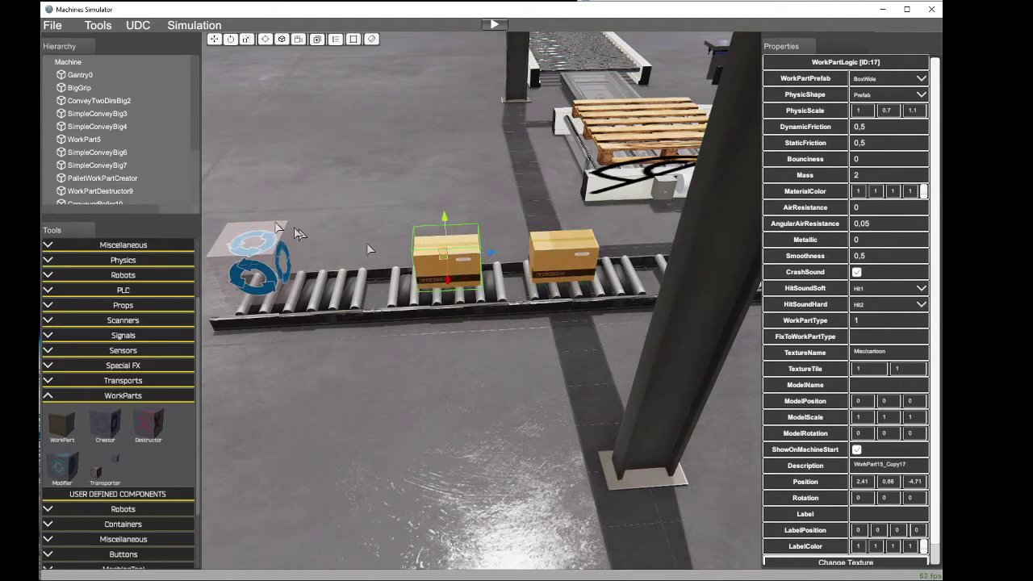
# Step: Rename the original box WorkPart_Box_1 and its duplicate WorkPart_Box_2
pyautogui.scroll(-3, 196, 165)
pyautogui.scroll(-2, 196, 166)
pyautogui.click(144, 185)
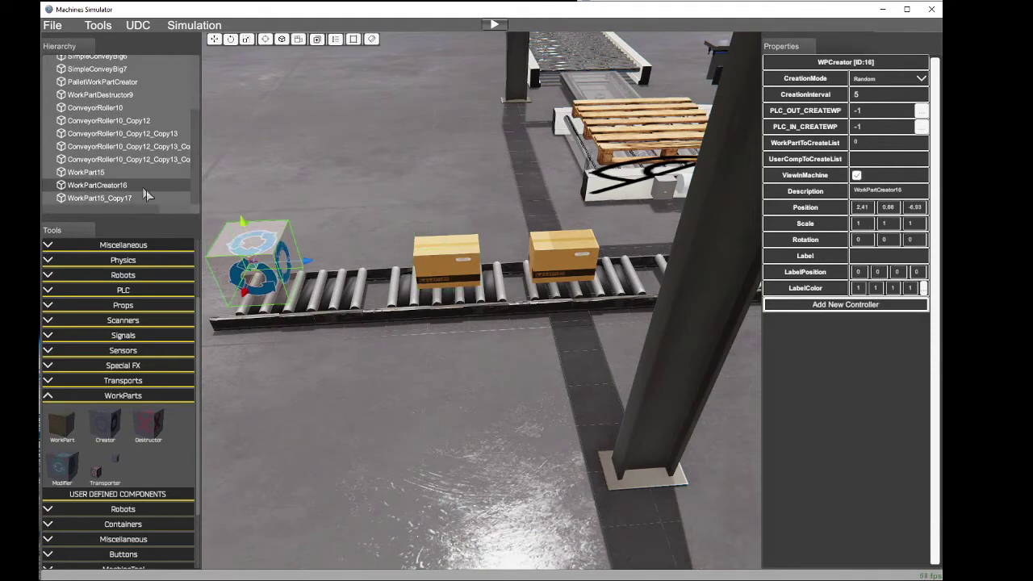
pyautogui.click(111, 173)
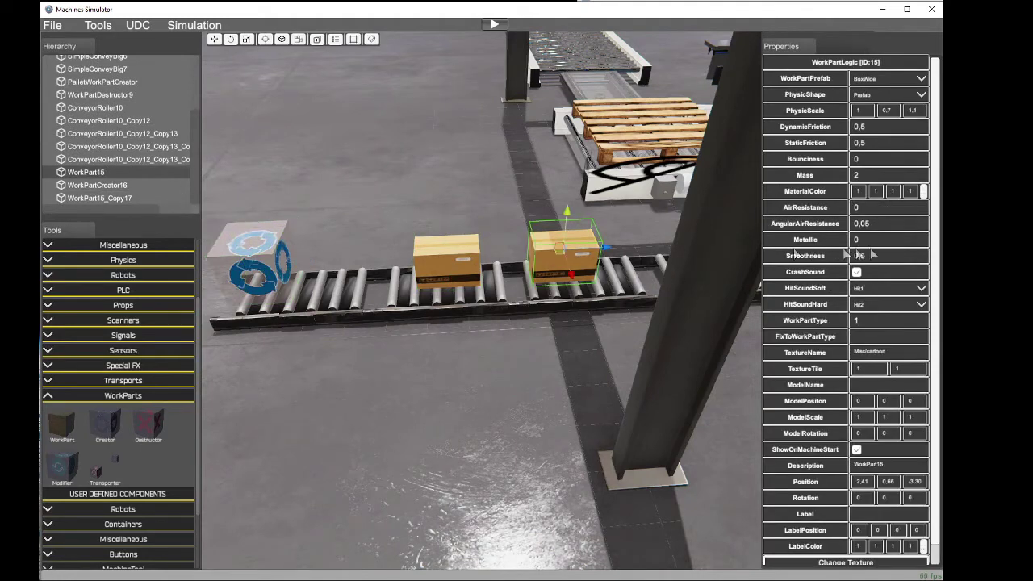
pyautogui.click(891, 467)
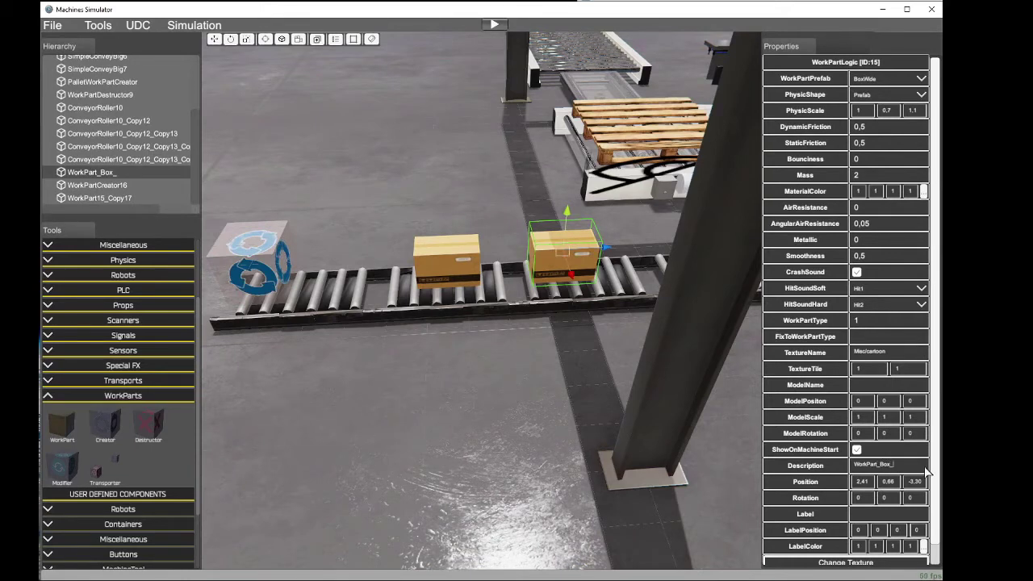
pyautogui.click(138, 199)
pyautogui.moveTo(856, 466); pyautogui.dragTo(913, 472)
pyautogui.click(921, 469)
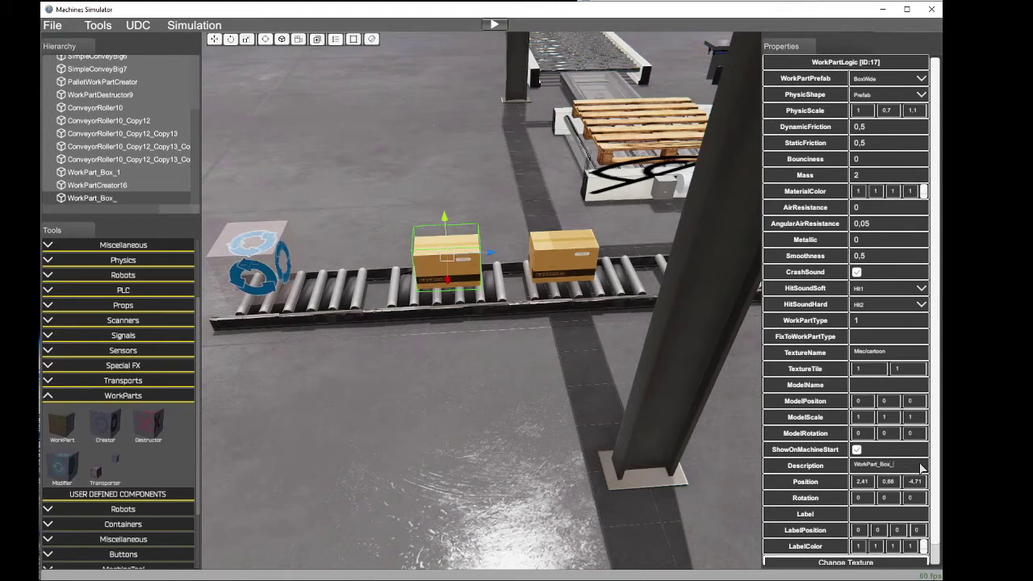
# Step: Rename the creator on the roller infeed conveyor as BoxWorkPartCreator
pyautogui.moveTo(619, 358); pyautogui.dragTo(554, 326, button='right')
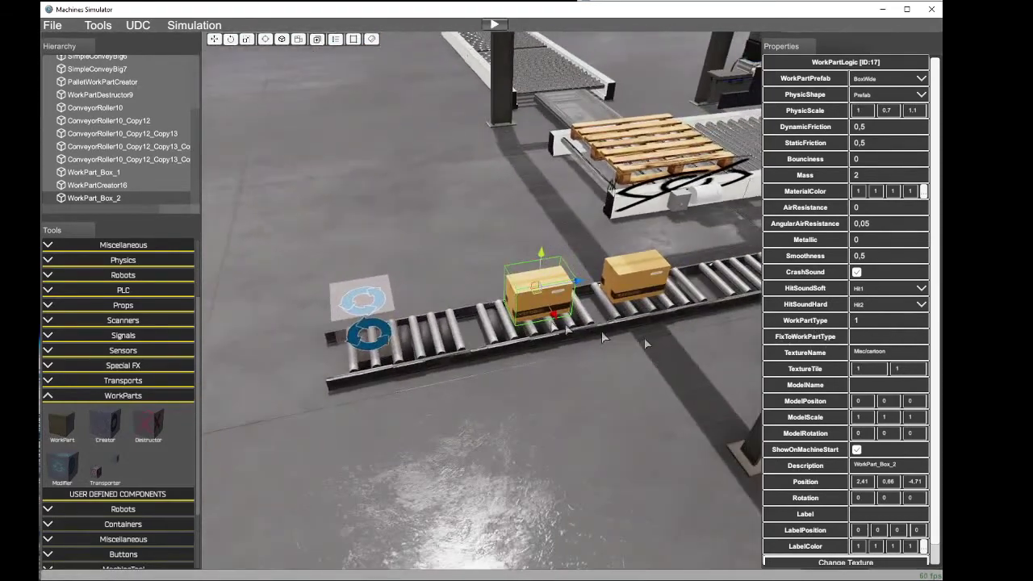
pyautogui.click(380, 300)
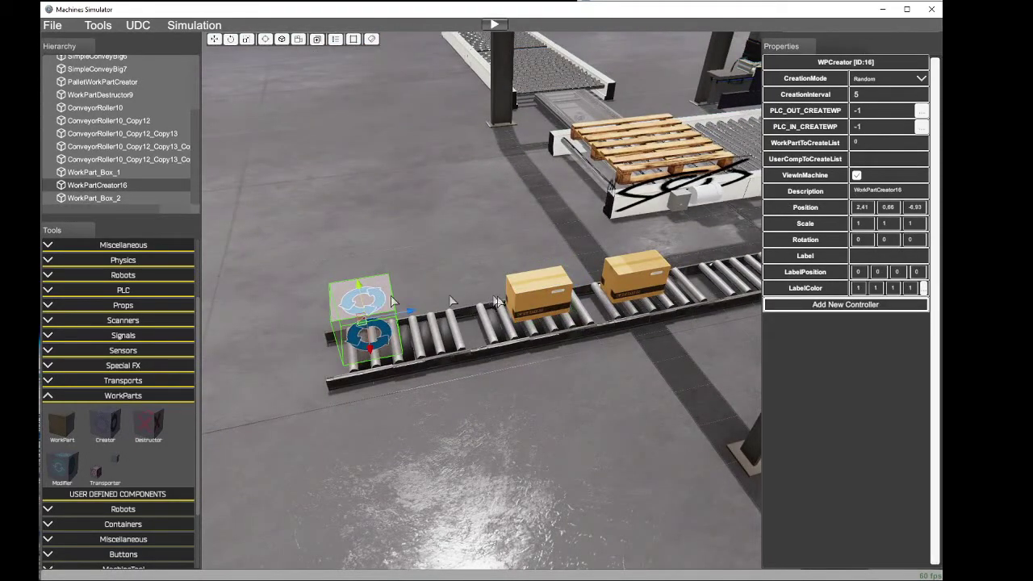
pyautogui.click(908, 194)
pyautogui.click(910, 196)
pyautogui.write('Box')
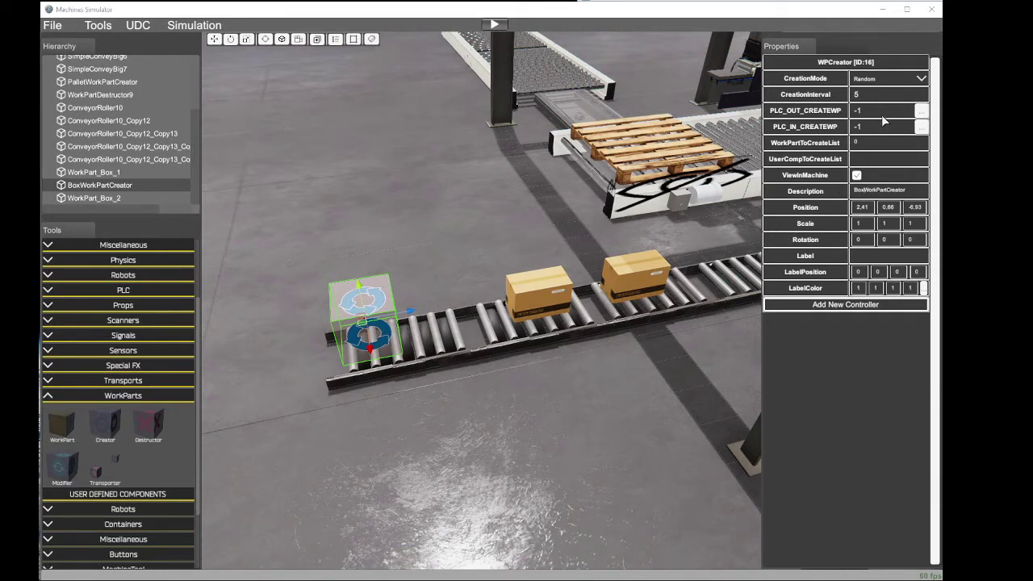
# Step: Set the box creator's PLC_OUT_CREATEWP to 3 and its CreationInterval to 3
pyautogui.click(882, 114)
pyautogui.click(854, 114)
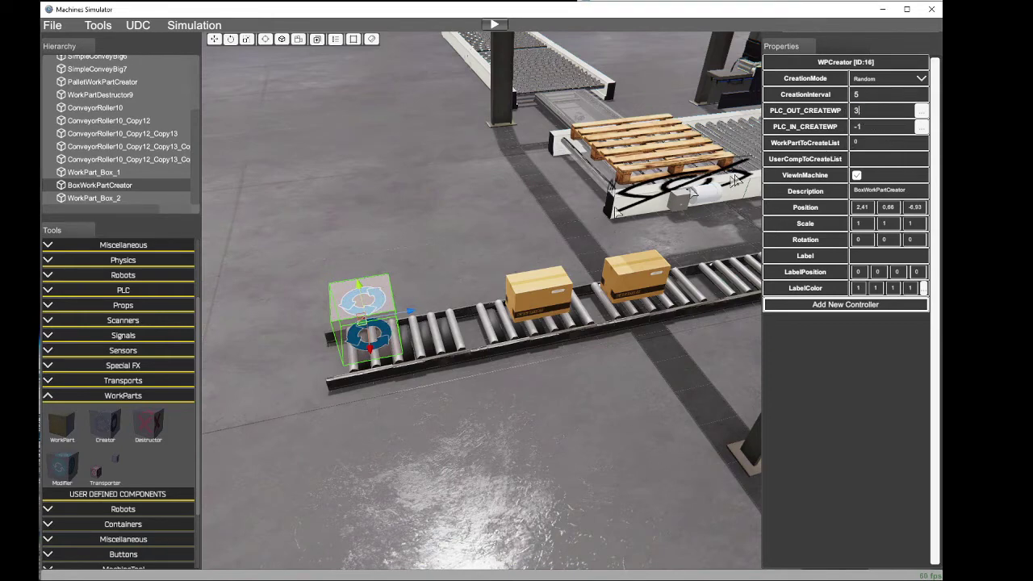
pyautogui.click(859, 95)
pyautogui.write('3')
# Step: Run the simulation, switch on the BoxWorkPartCreator output to test which part it creates, and stop the simulation
pyautogui.moveTo(565, 238); pyautogui.dragTo(725, 209, button='right')
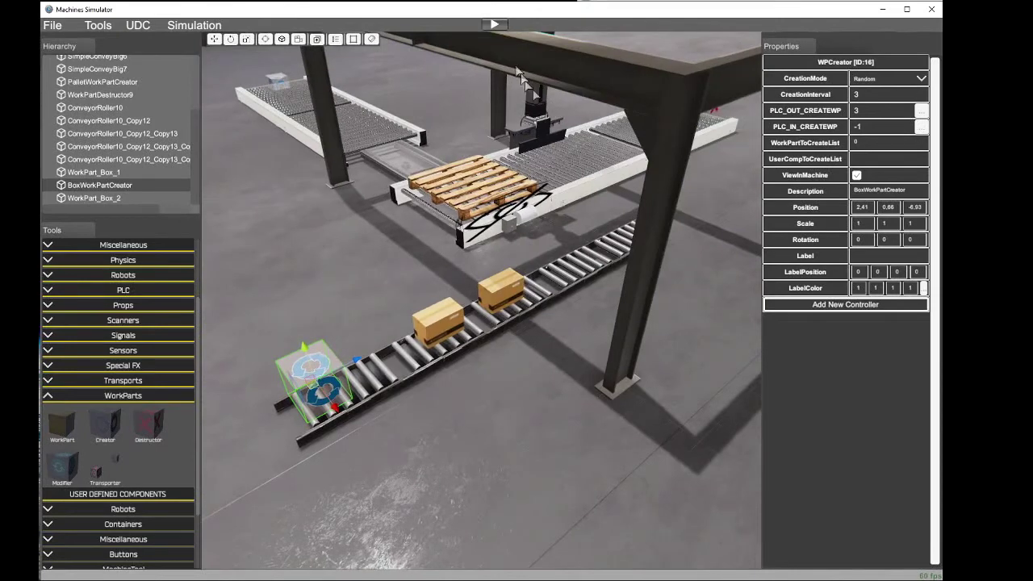
pyautogui.click(495, 25)
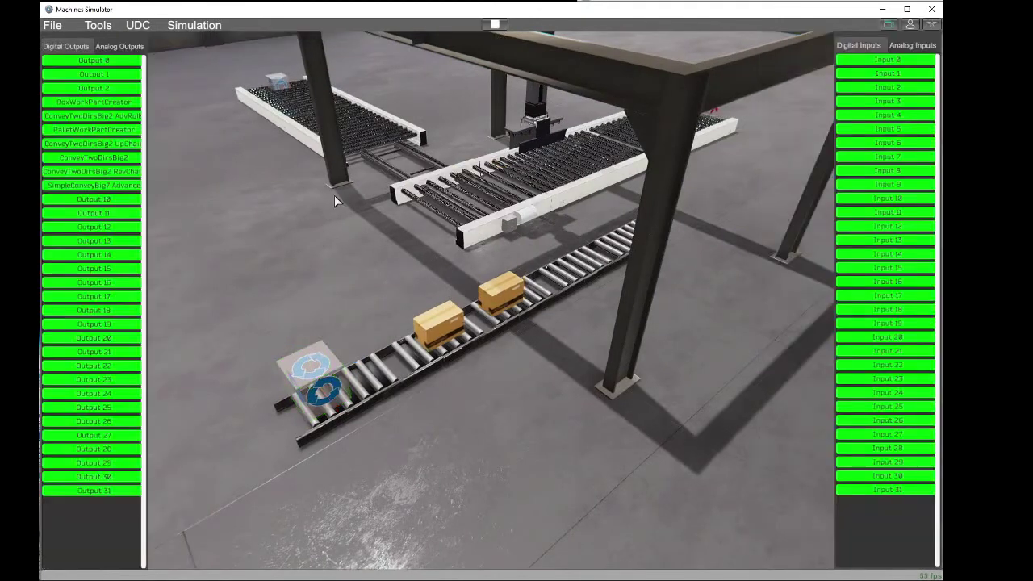
pyautogui.click(110, 102)
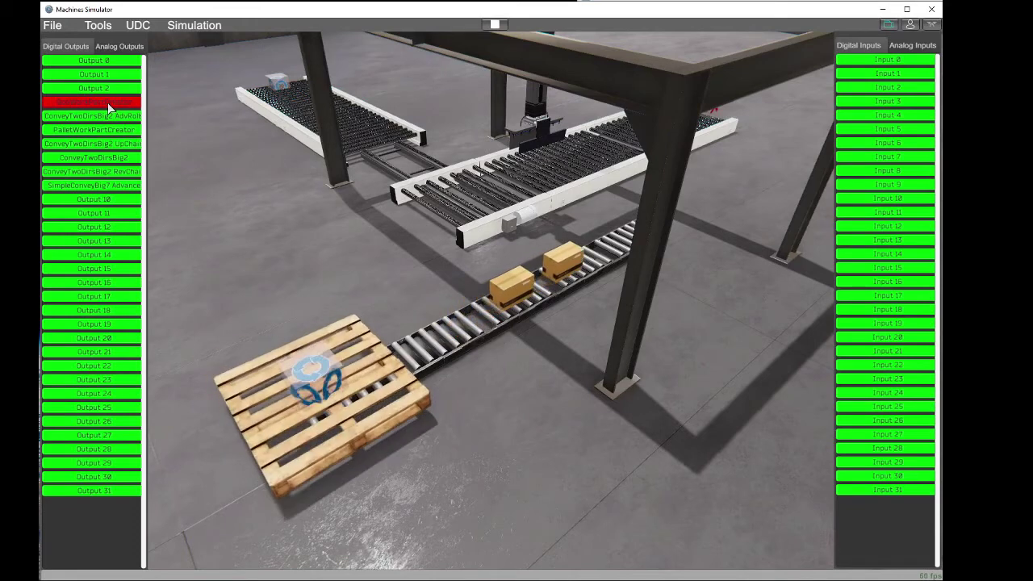
pyautogui.click(494, 24)
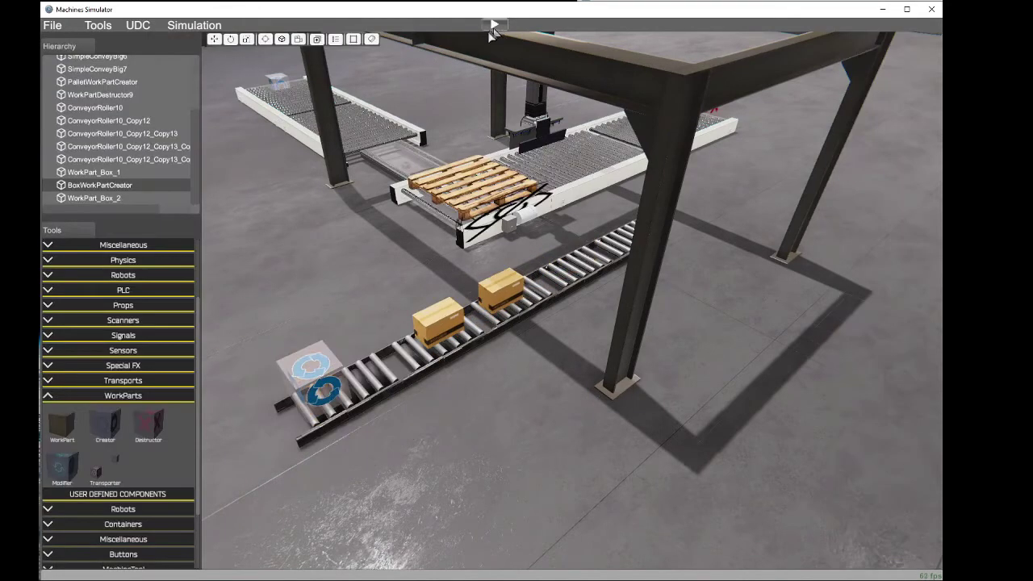
# Step: Set the box creator's WorkPartToCreateList to 1 and check its PLC output against the roller conveyor's
pyautogui.click(329, 375)
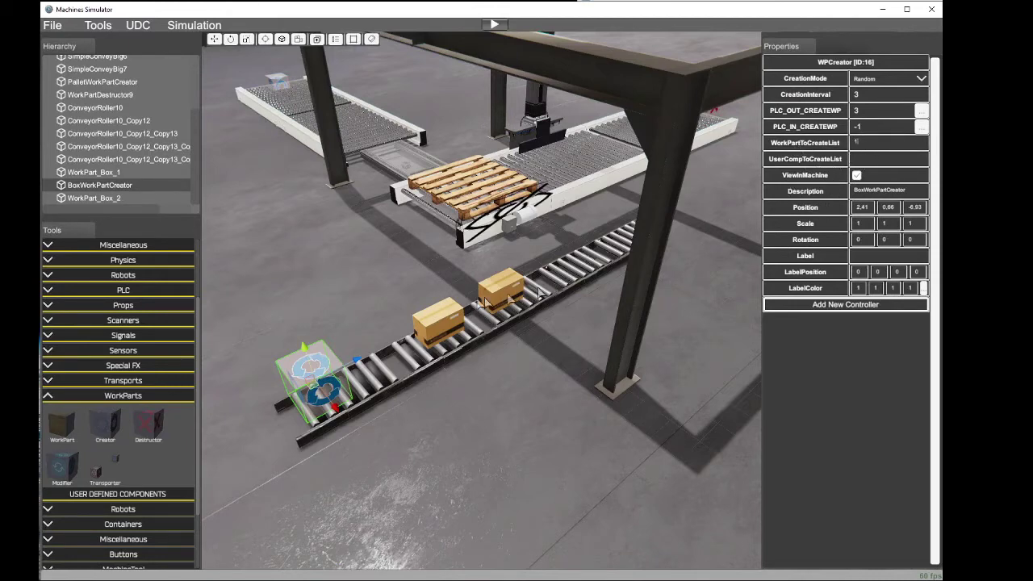
pyautogui.click(498, 25)
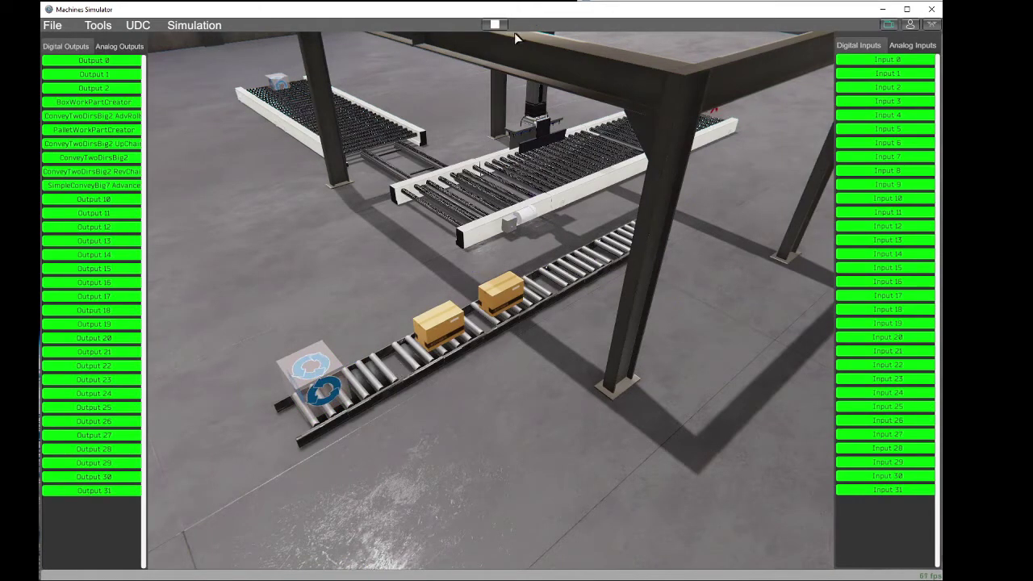
pyautogui.click(495, 25)
pyautogui.click(403, 364)
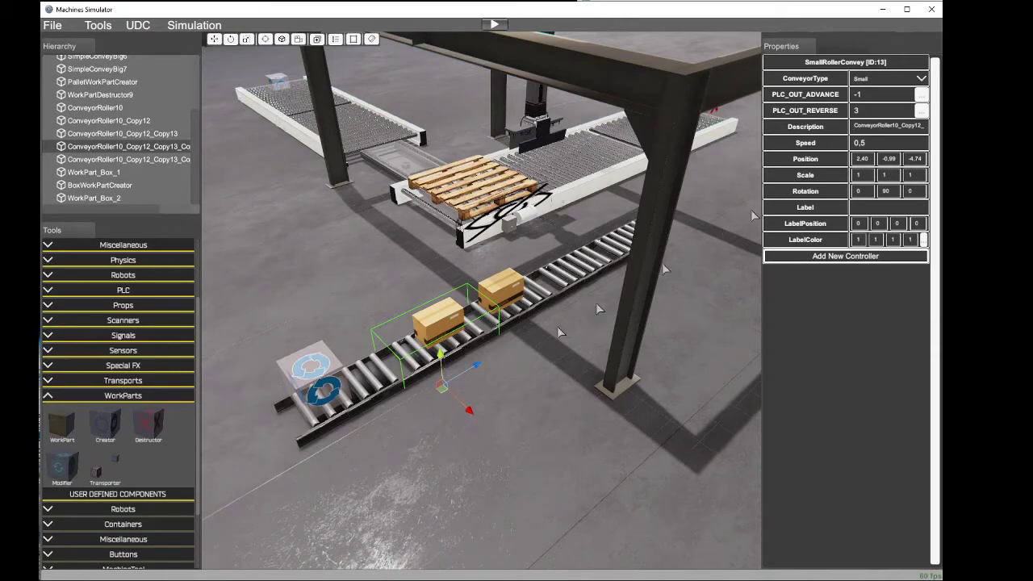
pyautogui.click(327, 378)
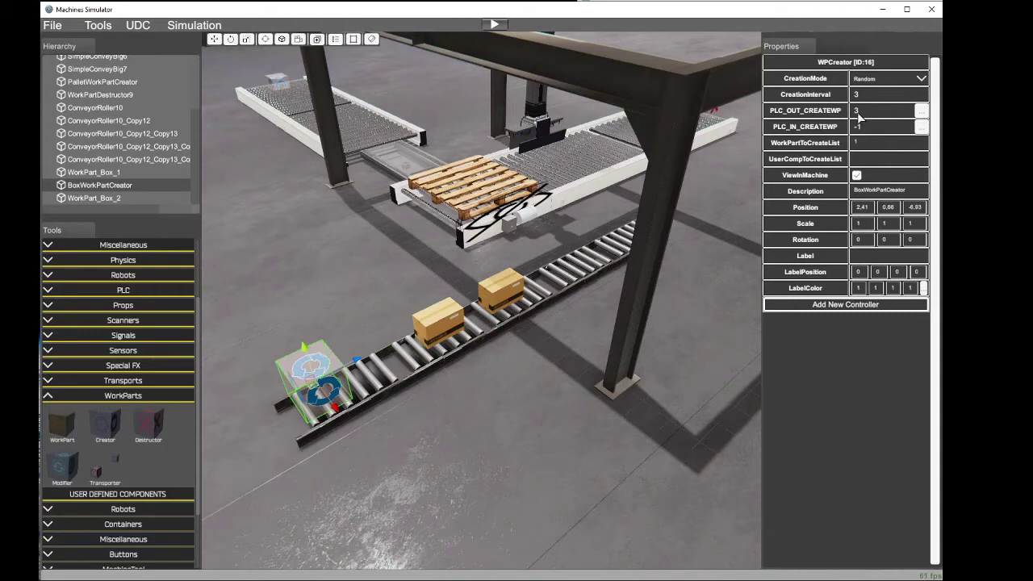
# Step: Run the simulation with the BoxWorkPartCreator output on and follow the created boxes along the roller conveyor to its discharge end
pyautogui.click(494, 24)
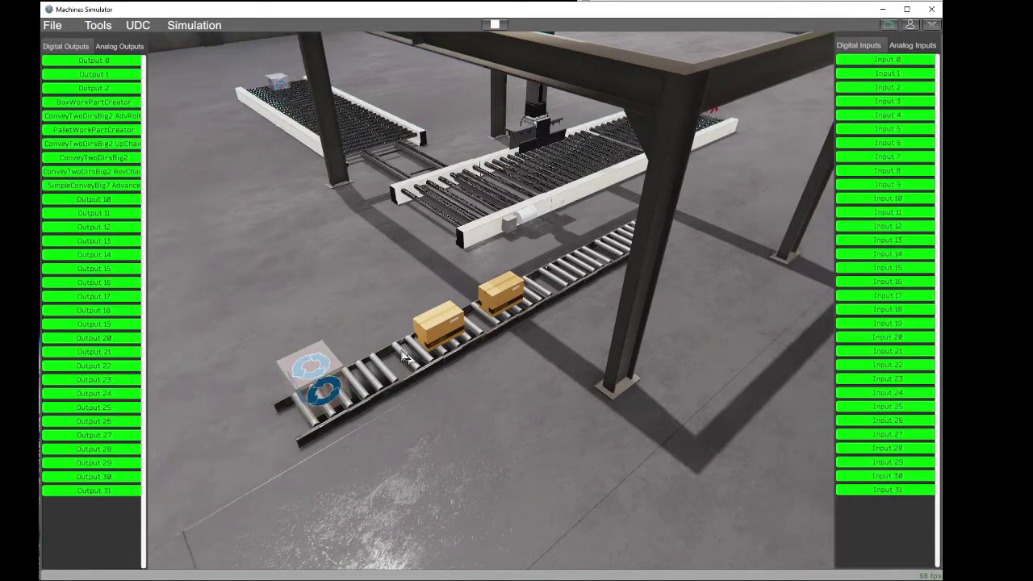
pyautogui.click(119, 103)
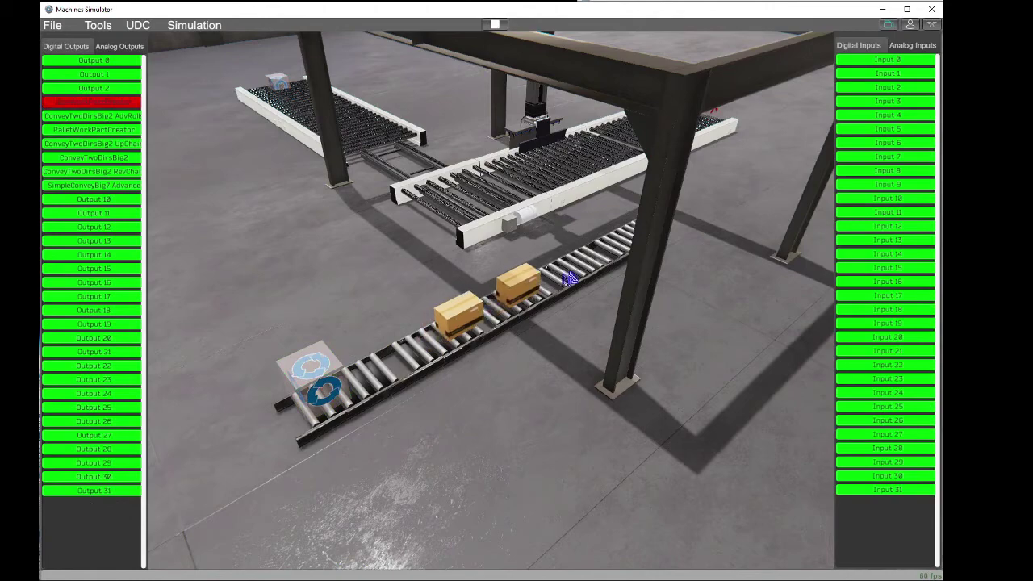
pyautogui.moveTo(422, 367); pyautogui.dragTo(423, 393, button='right')
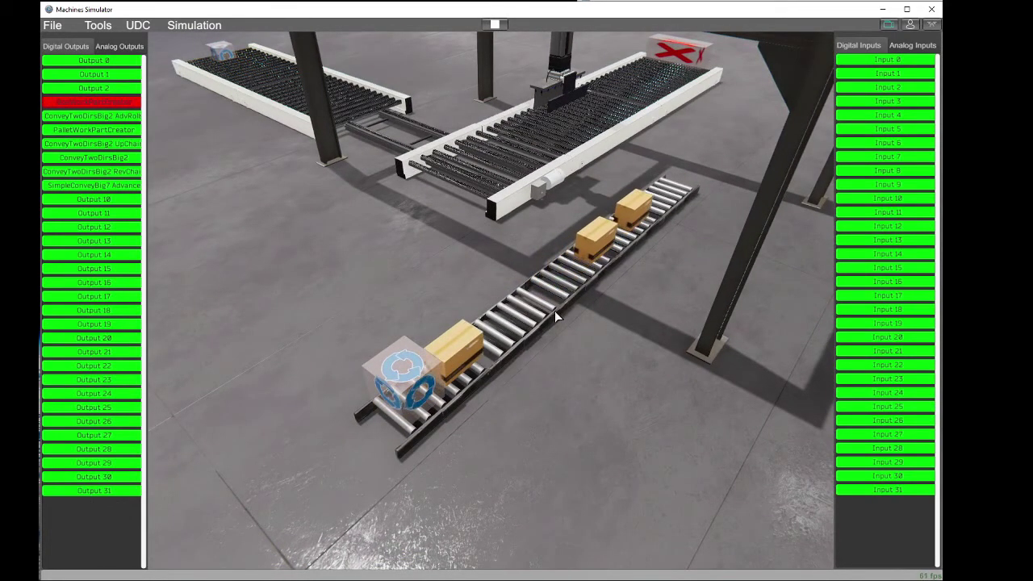
pyautogui.moveTo(555, 312); pyautogui.dragTo(484, 284, button='right')
pyautogui.moveTo(504, 184); pyautogui.dragTo(494, 304, button='right')
pyautogui.press('s')
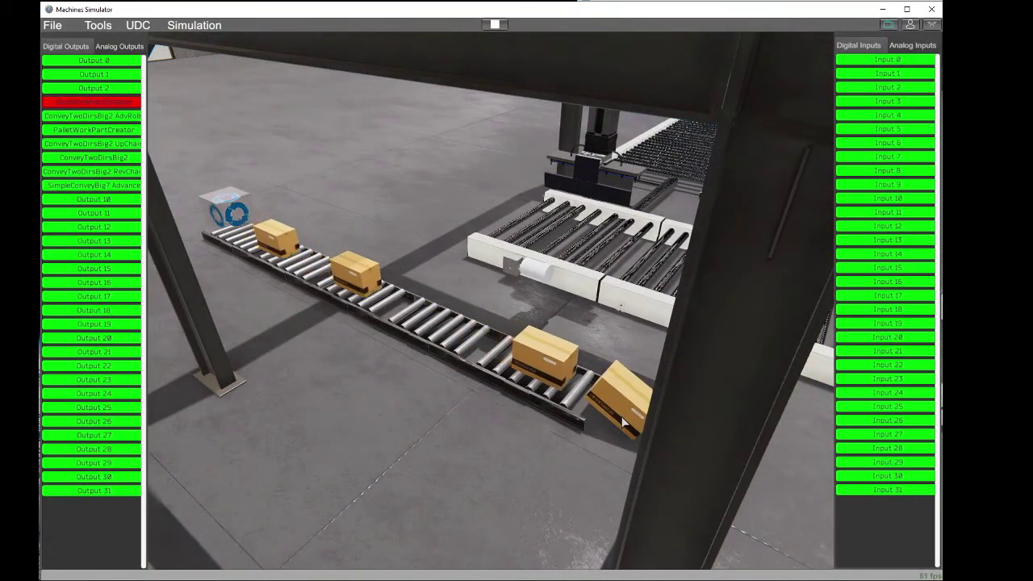
# Step: Stop the simulation and save the machine
pyautogui.click(495, 25)
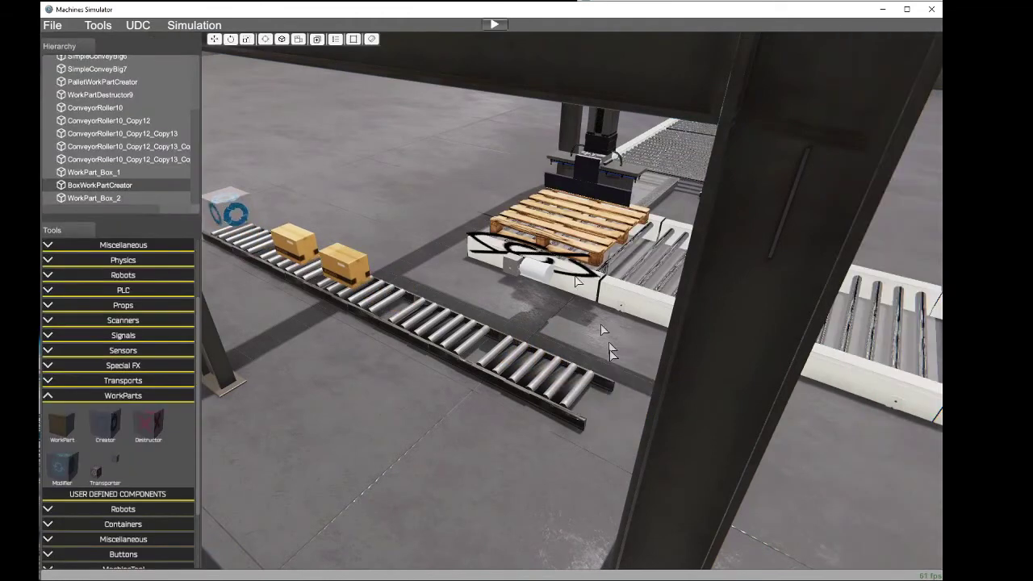
pyautogui.click(55, 29)
pyautogui.click(78, 94)
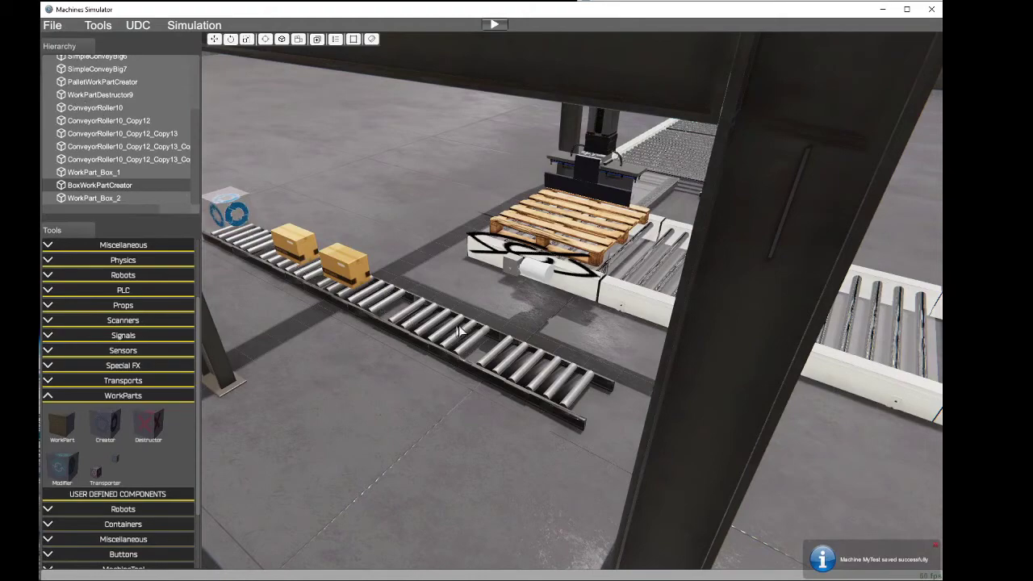
# Step: Add a static basic shape at the discharge end of the roller conveyor and shift it along X to about 2.52
pyautogui.moveTo(459, 331); pyautogui.dragTo(525, 347, button='right')
pyautogui.scroll(5, 514, 383)
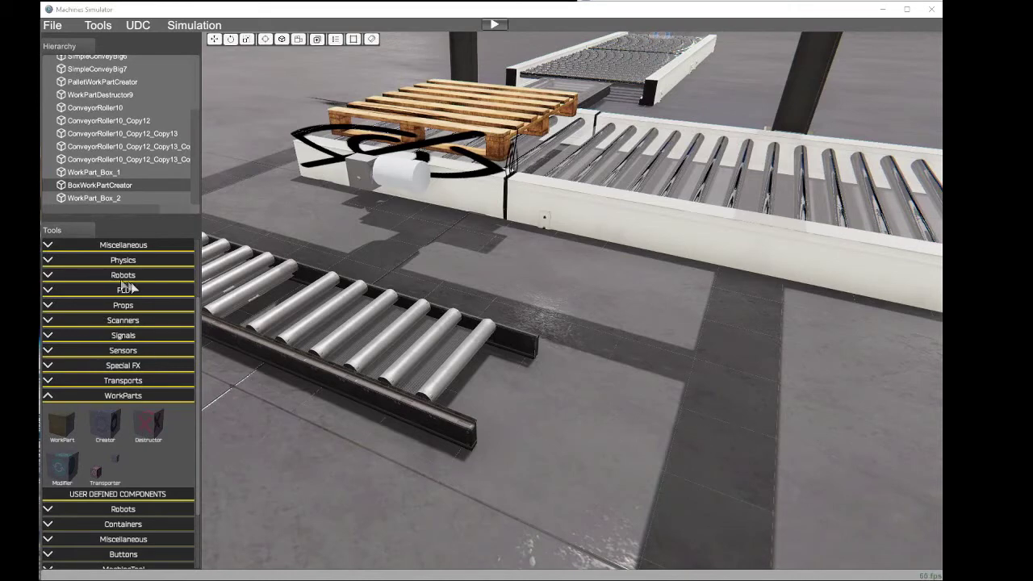
pyautogui.moveTo(197, 342); pyautogui.dragTo(199, 256)
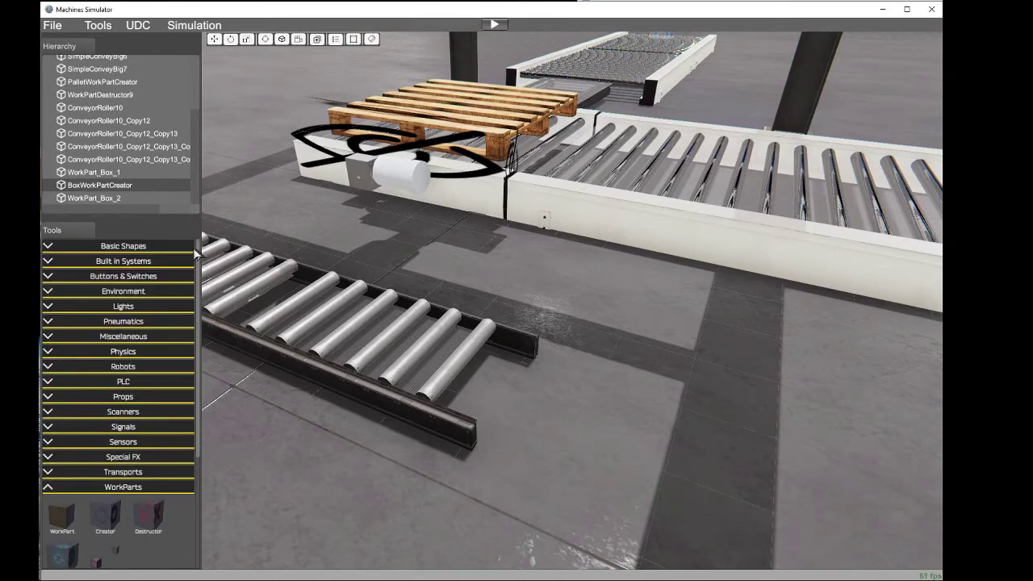
pyautogui.click(48, 246)
pyautogui.click(62, 273)
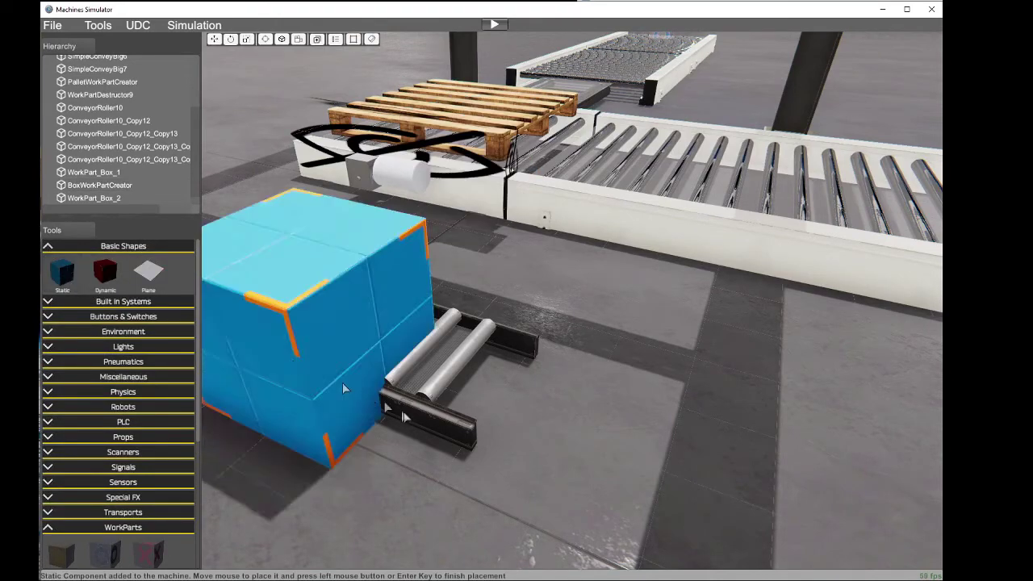
pyautogui.click(570, 406)
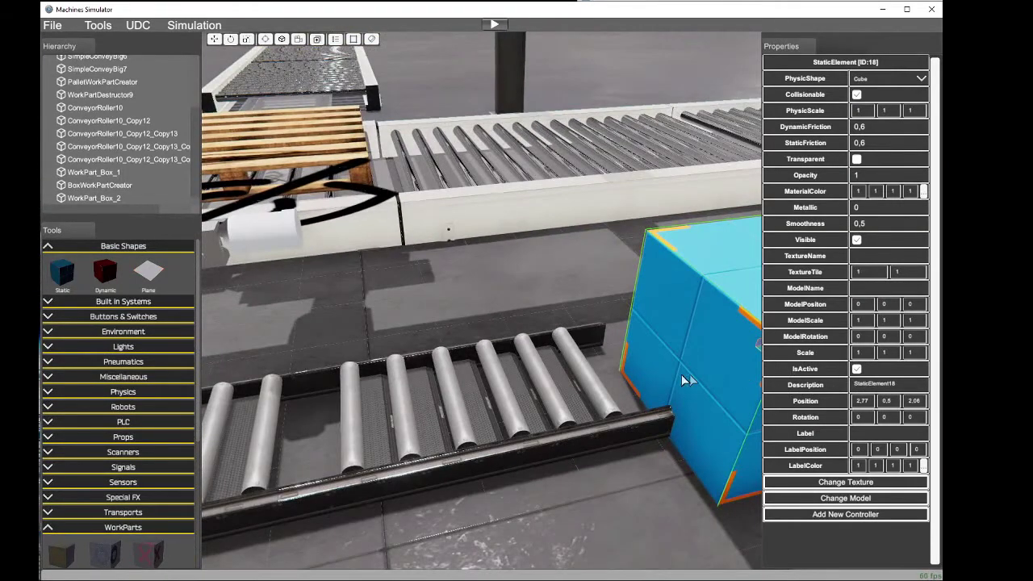
pyautogui.moveTo(682, 378); pyautogui.dragTo(620, 376, button='middle')
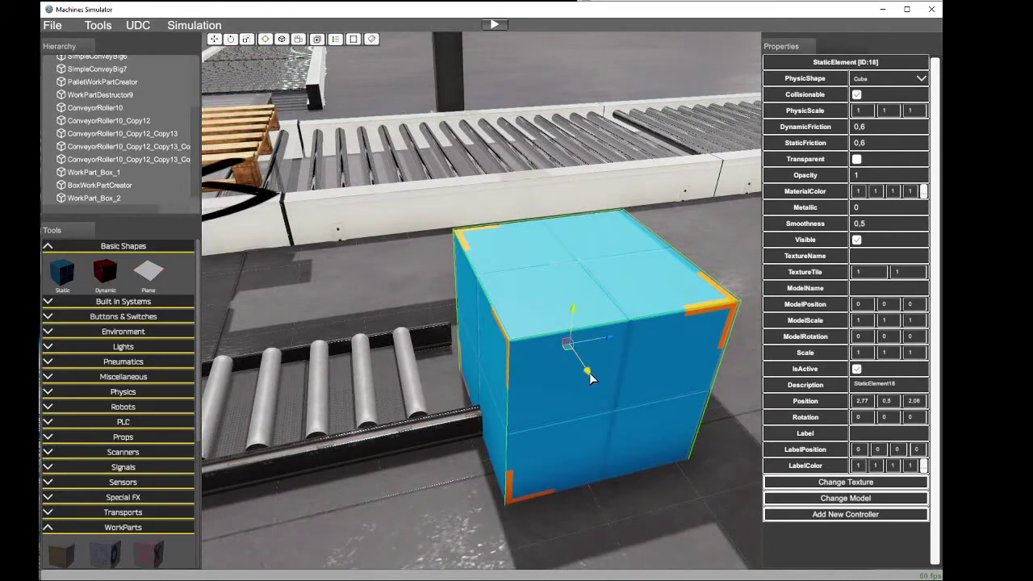
pyautogui.moveTo(590, 378); pyautogui.dragTo(571, 348)
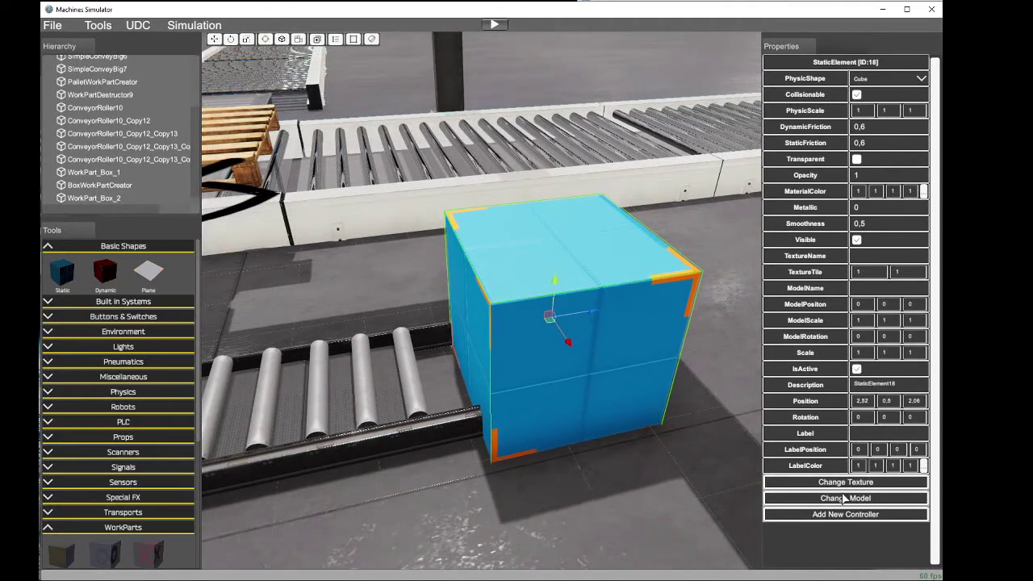
# Step: Change the static element's model to the Marker component from the Mechanical category
pyautogui.click(845, 498)
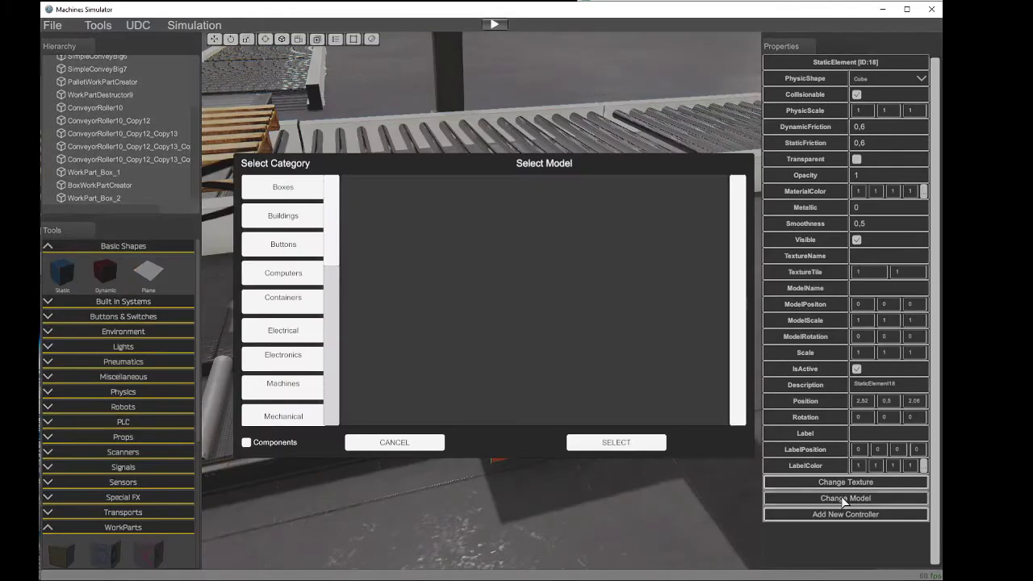
pyautogui.click(247, 443)
pyautogui.scroll(-5, 334, 242)
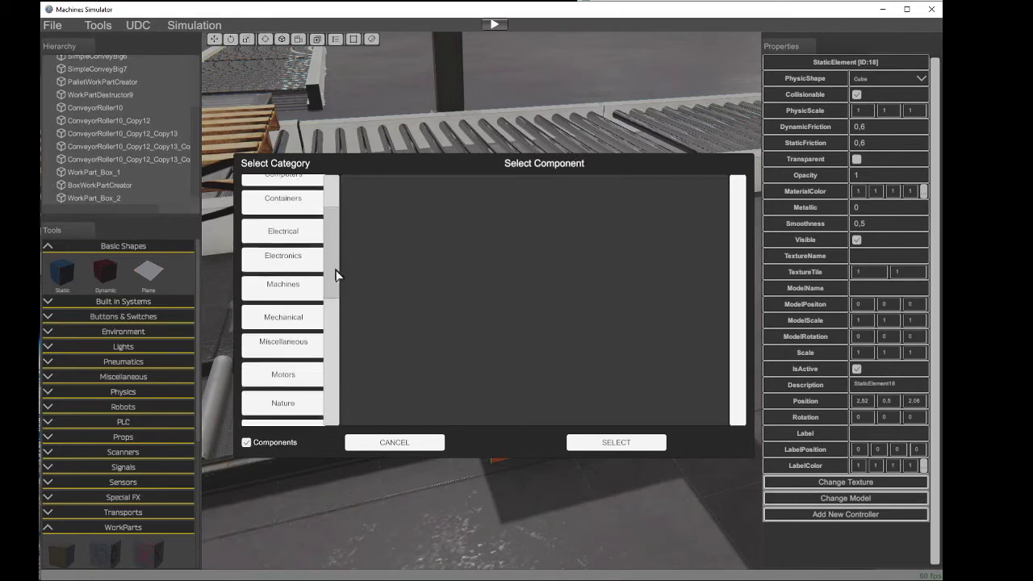
pyautogui.click(309, 269)
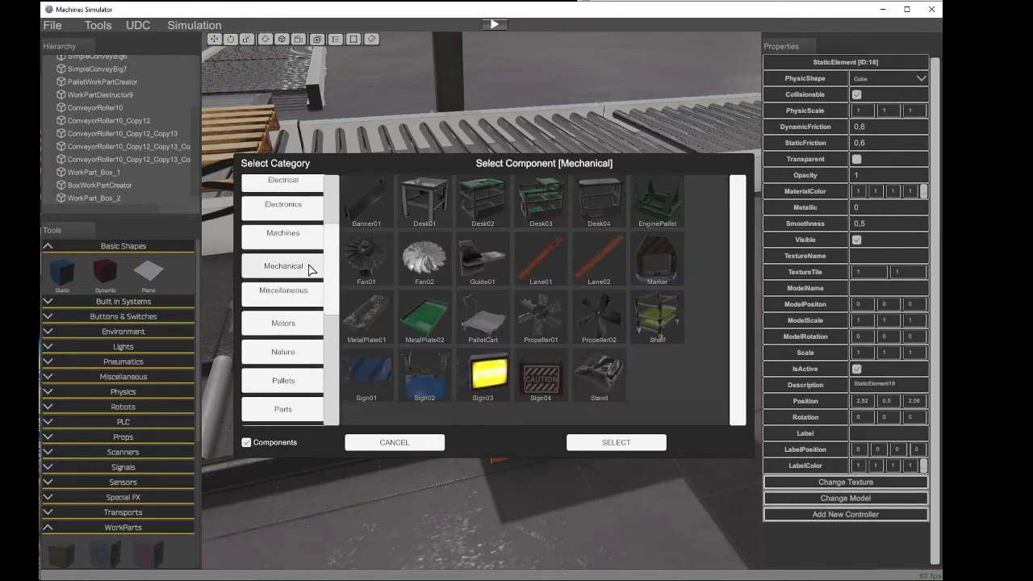
pyautogui.click(659, 252)
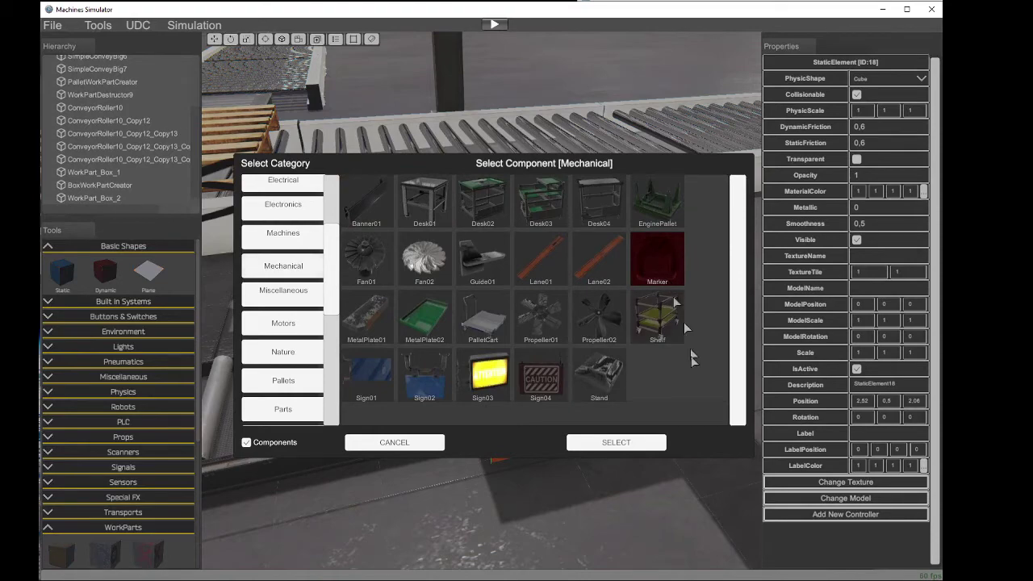
pyautogui.click(618, 442)
# Step: Lower the marker to floor level and centre it across the roller conveyor's discharge end, at about X 2.40, Y 0, Z 1.35
pyautogui.moveTo(592, 315)
pyautogui.mouseDown(button='right')
pyautogui.moveTo(383, 329)
pyautogui.moveTo(247, 318)
pyautogui.mouseUp(button='right')
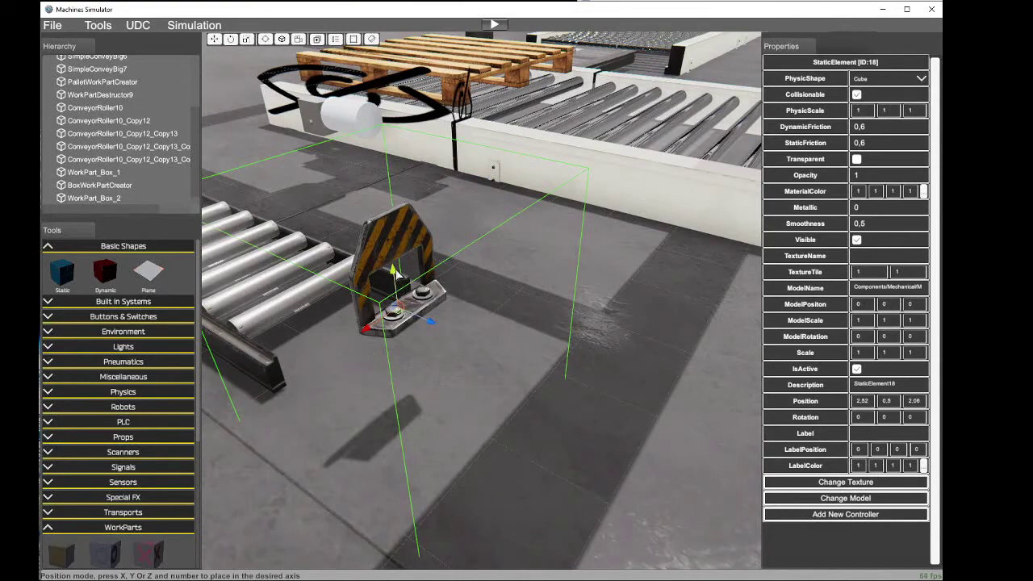
pyautogui.moveTo(394, 271)
pyautogui.mouseDown()
pyautogui.moveTo(428, 412)
pyautogui.moveTo(368, 374)
pyautogui.mouseUp()
pyautogui.moveTo(368, 375); pyautogui.dragTo(243, 360, button='right')
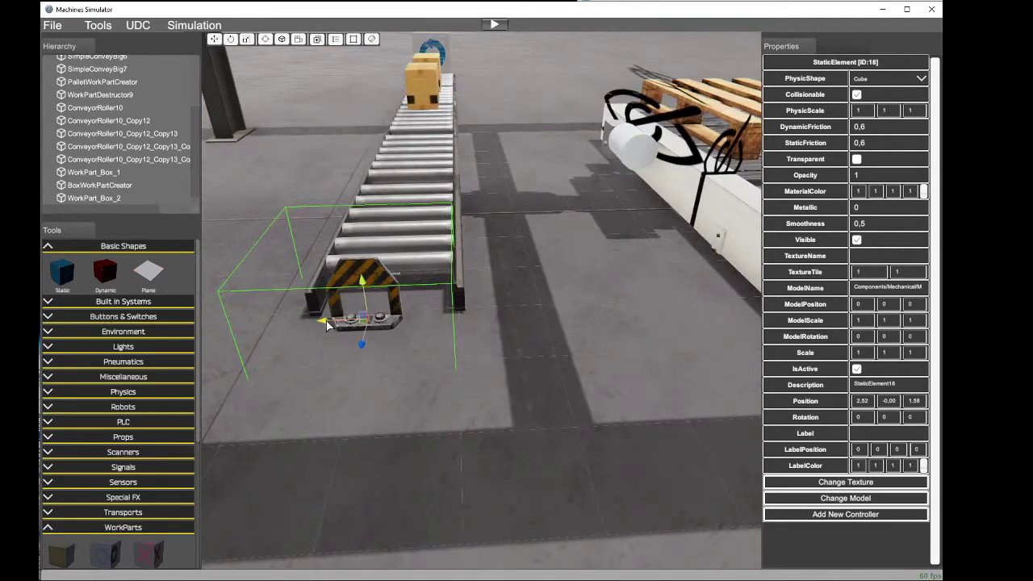
pyautogui.moveTo(327, 324)
pyautogui.mouseDown()
pyautogui.moveTo(347, 321)
pyautogui.moveTo(361, 343)
pyautogui.moveTo(391, 318)
pyautogui.moveTo(389, 327)
pyautogui.mouseUp()
pyautogui.moveTo(390, 327)
pyautogui.mouseDown(button='right')
pyautogui.moveTo(826, 310)
pyautogui.moveTo(797, 318)
pyautogui.moveTo(936, 323)
pyautogui.moveTo(904, 323)
pyautogui.moveTo(904, 334)
pyautogui.mouseUp(button='right')
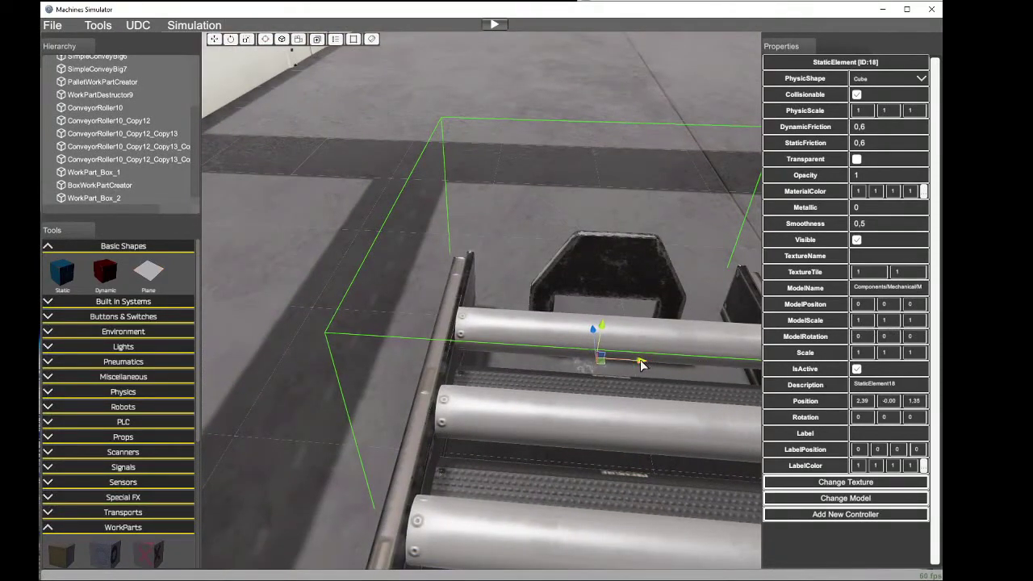
pyautogui.moveTo(640, 364); pyautogui.dragTo(666, 364)
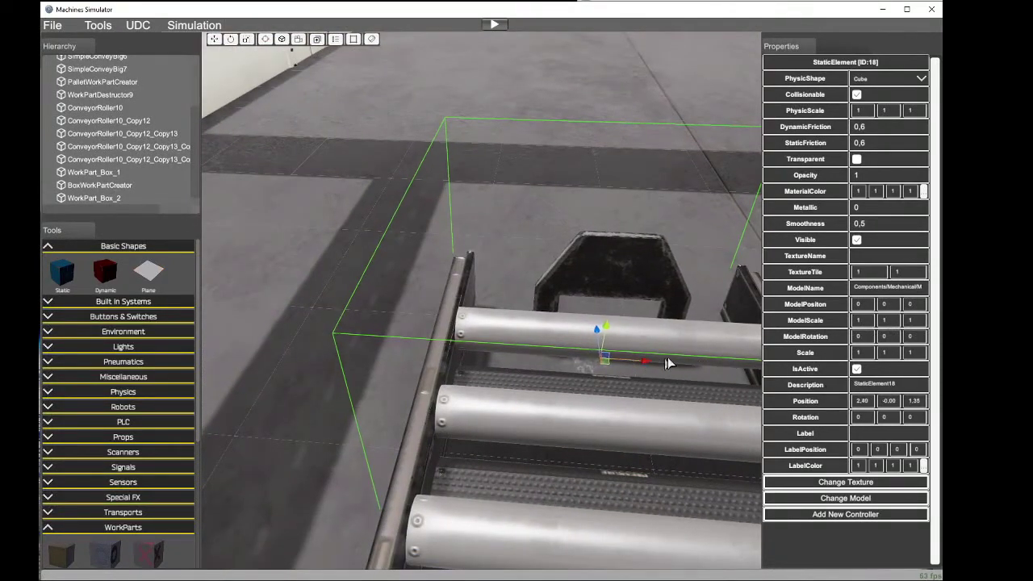
# Step: Test the roller conveyor's end stop by running the simulation with the BoxWorkPartCreator output switched on, and stop the run
pyautogui.moveTo(667, 364); pyautogui.dragTo(157, 361, button='right')
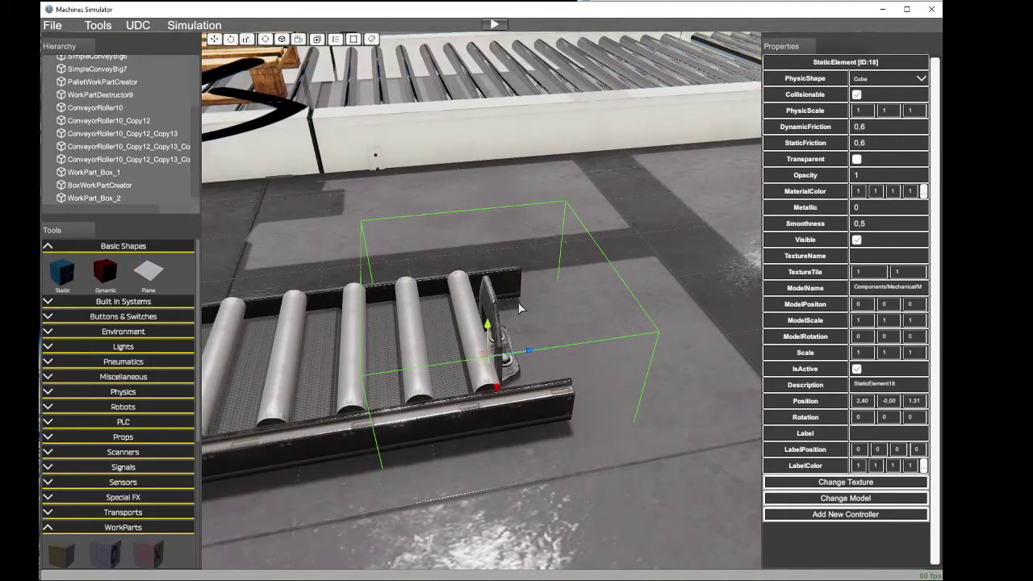
pyautogui.moveTo(519, 307); pyautogui.dragTo(455, 143, button='right')
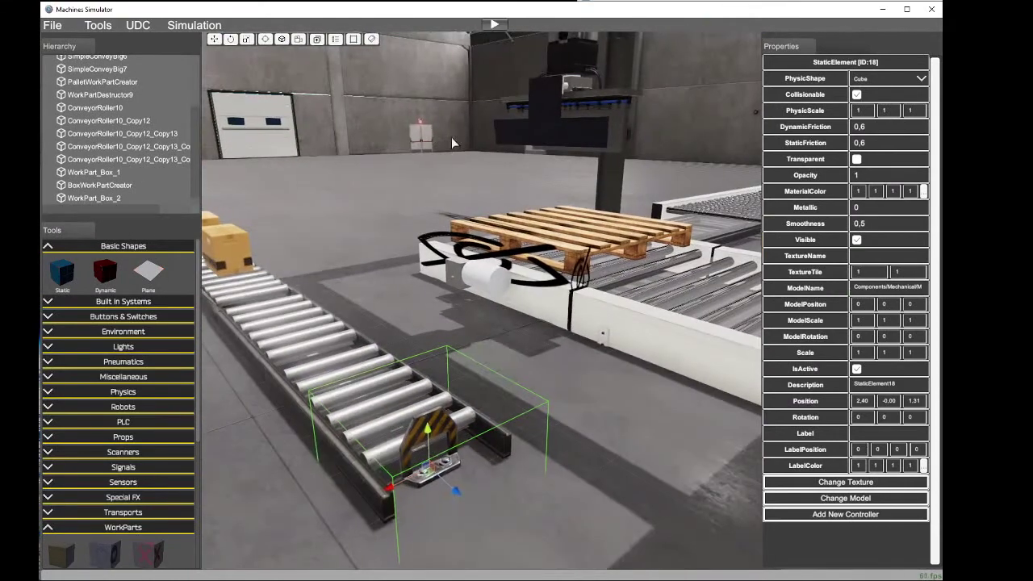
pyautogui.click(494, 26)
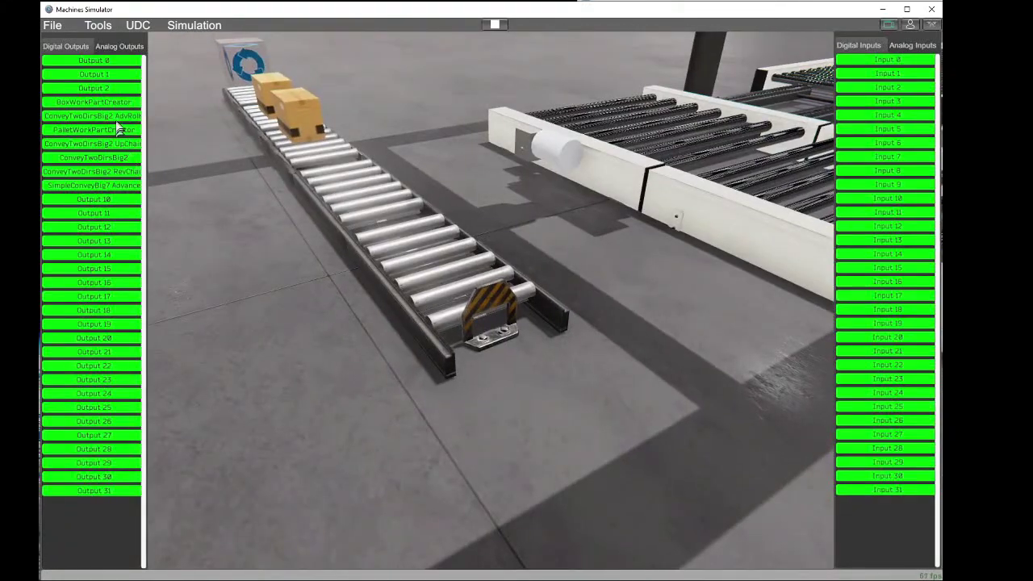
pyautogui.click(123, 102)
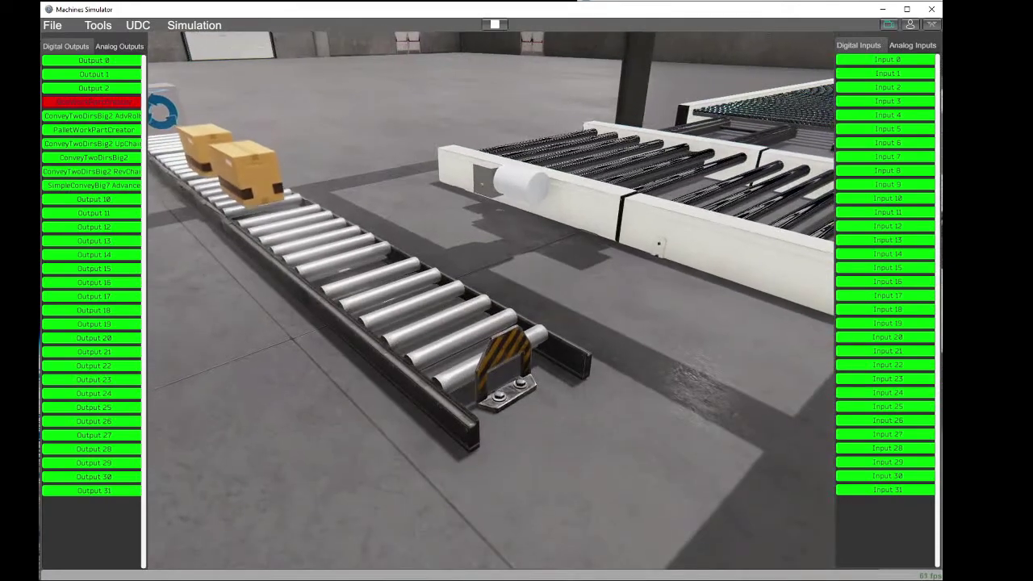
pyautogui.press('a')
pyautogui.press('s')
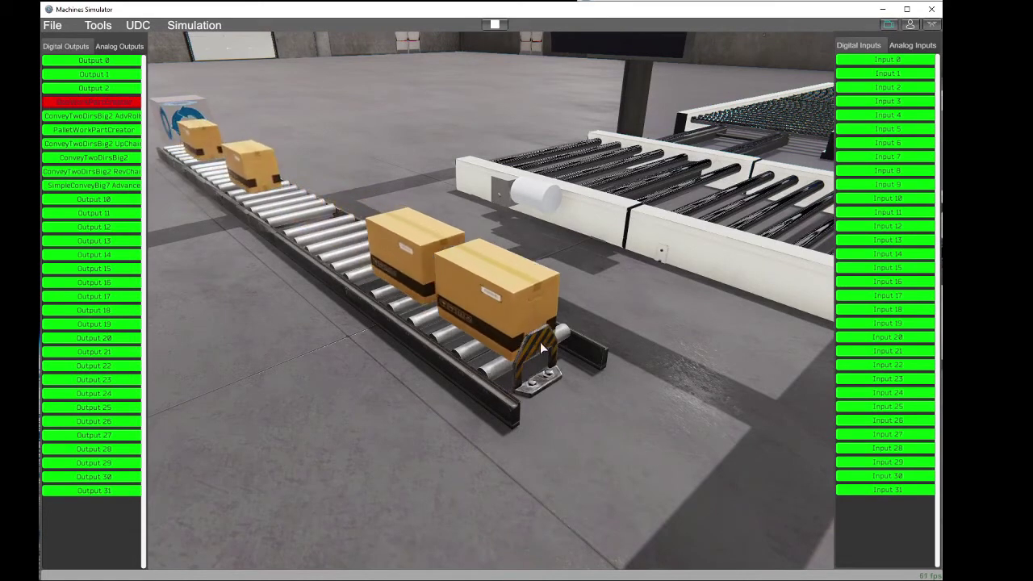
pyautogui.moveTo(544, 366); pyautogui.dragTo(420, 366, button='right')
pyautogui.click(495, 25)
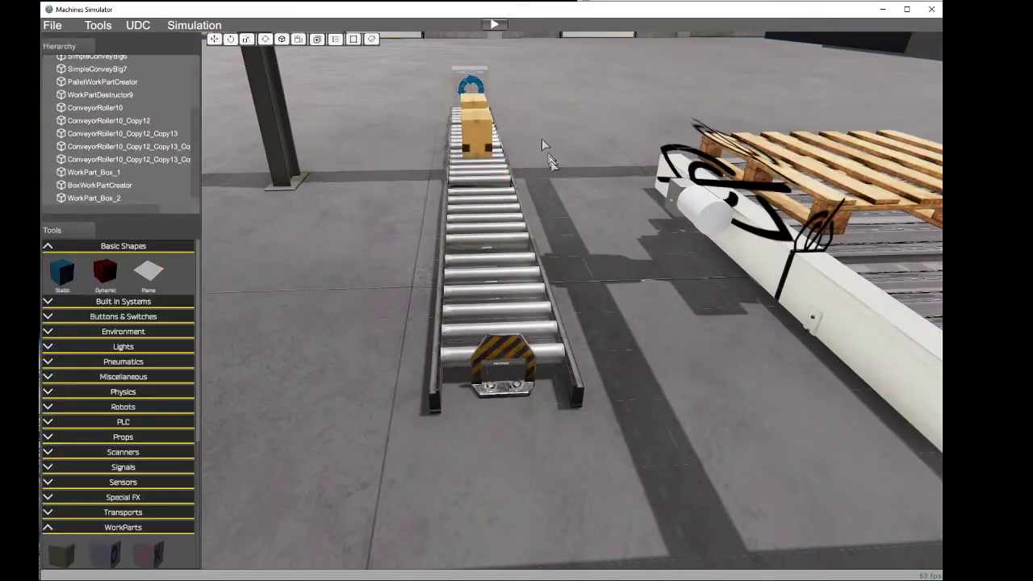
# Step: Add a PhotoCell sensor beside the end of the roller conveyor and lower it to a height of about 0,57
pyautogui.moveTo(549, 158); pyautogui.dragTo(686, 158, button='right')
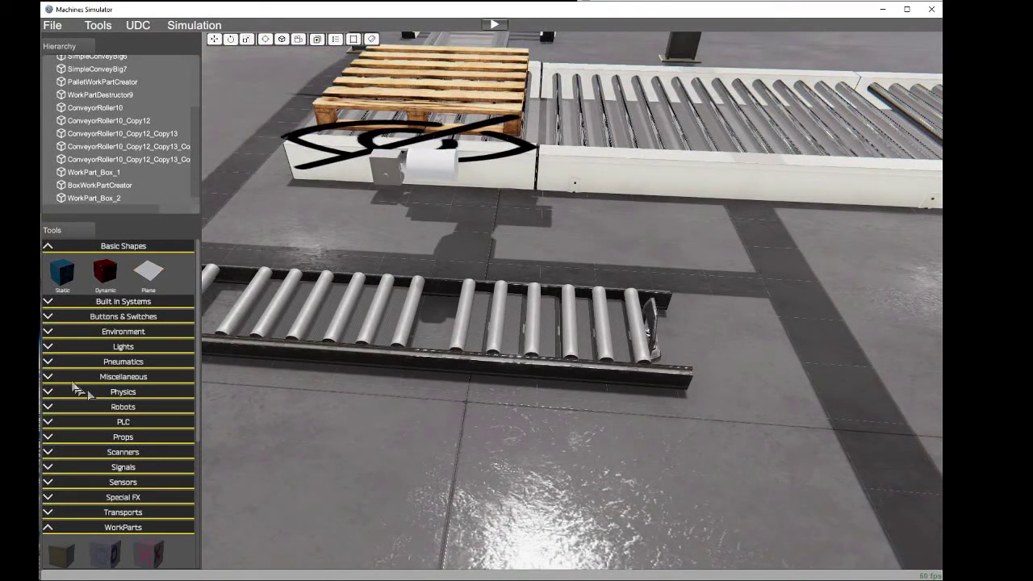
pyautogui.click(49, 249)
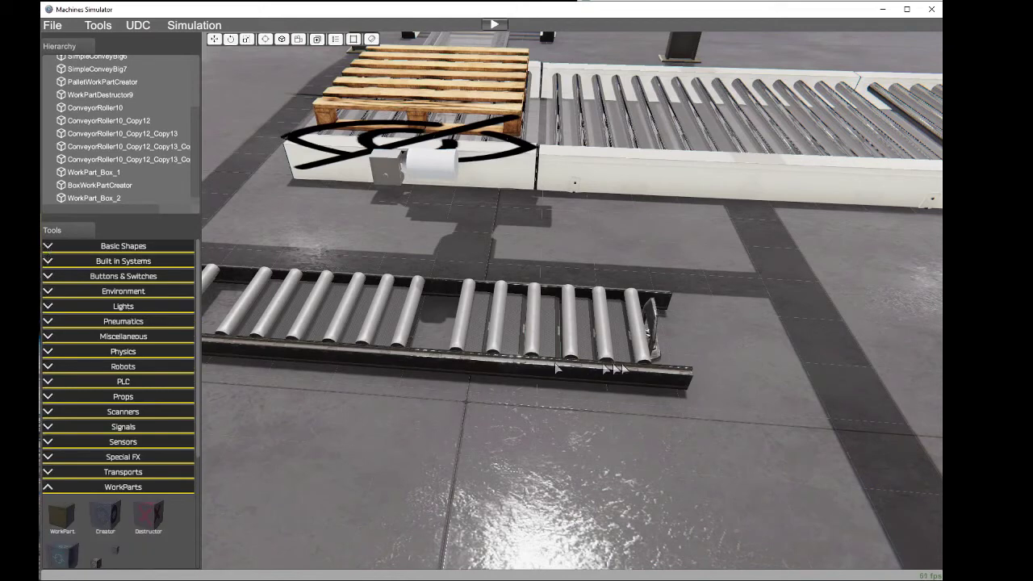
pyautogui.click(47, 440)
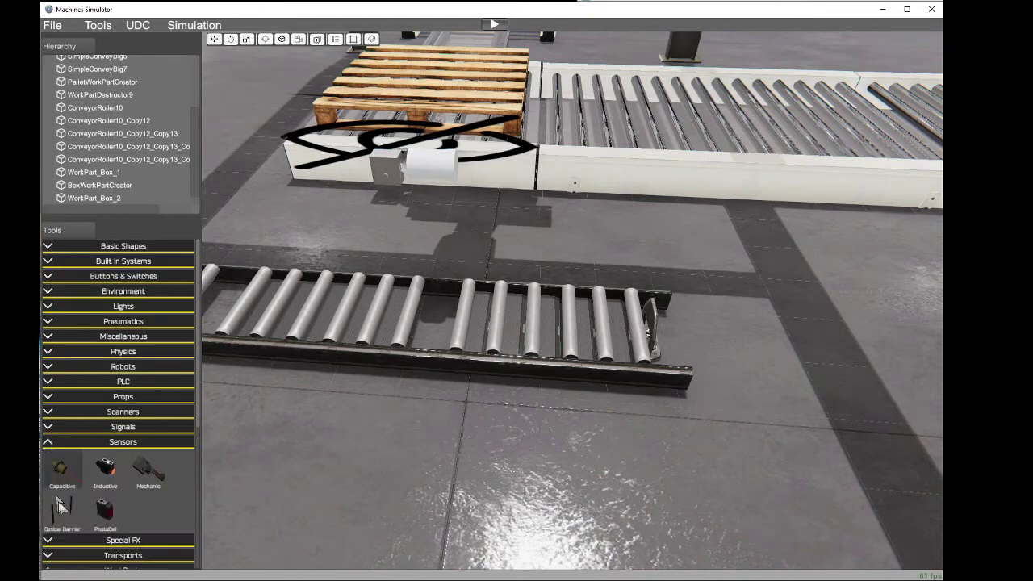
pyautogui.click(111, 512)
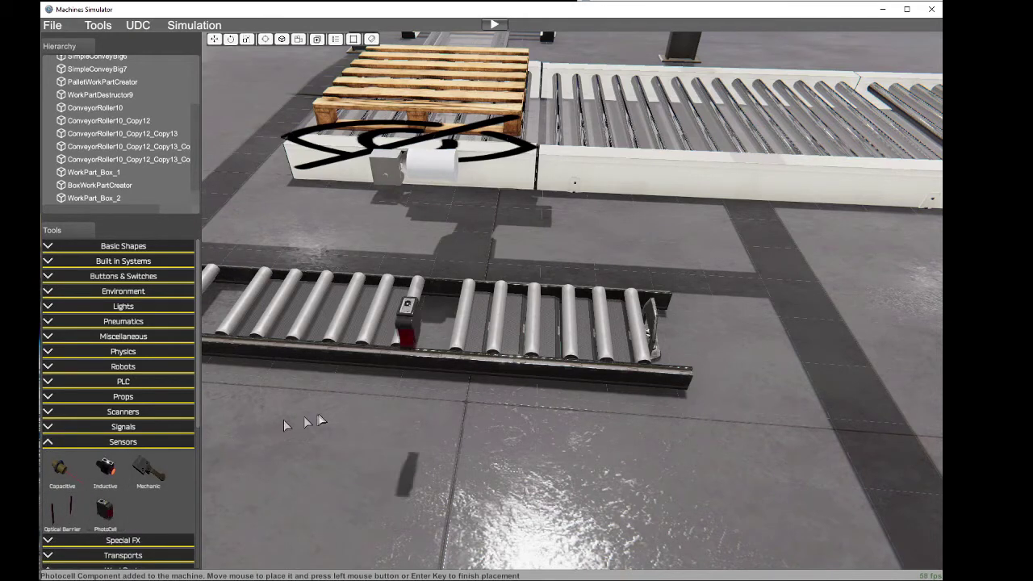
pyautogui.click(476, 426)
pyautogui.moveTo(478, 423); pyautogui.dragTo(249, 299, button='right')
pyautogui.moveTo(327, 200); pyautogui.dragTo(345, 276)
# Step: Set the photocell's type to Small and its Y rotation to 180 so the beam crosses the conveyor
pyautogui.click(922, 96)
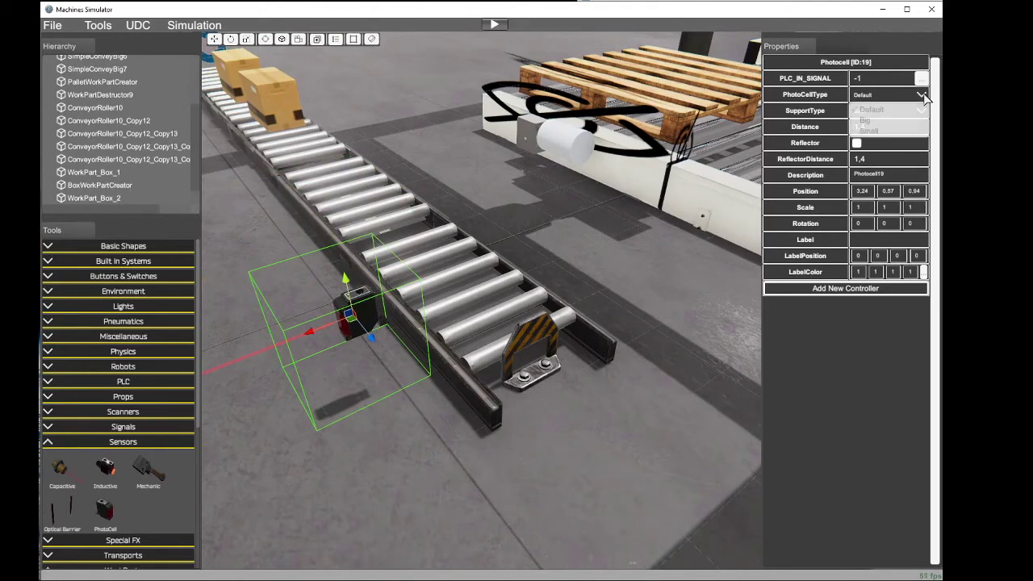
pyautogui.click(877, 131)
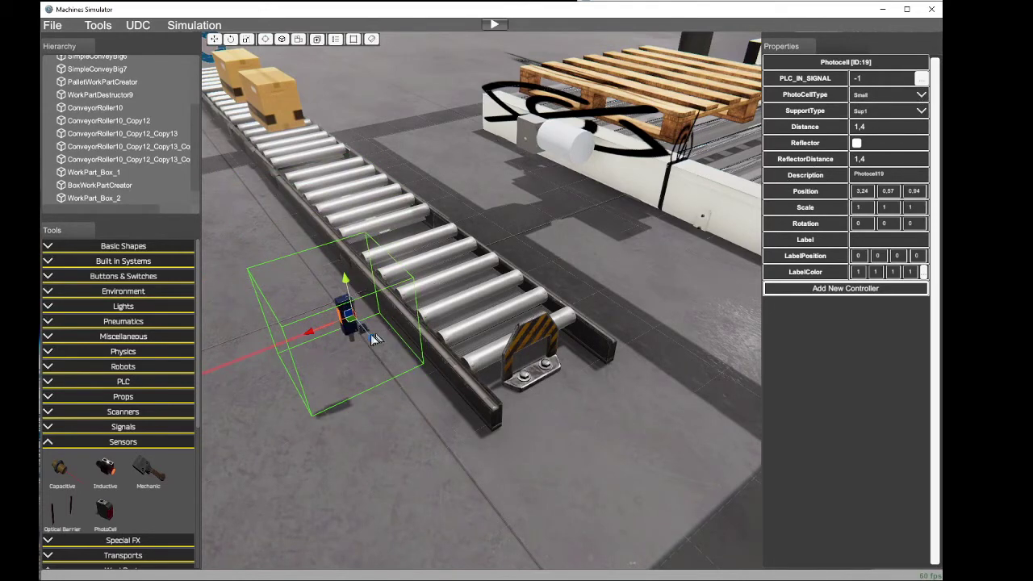
pyautogui.click(888, 224)
pyautogui.write('180')
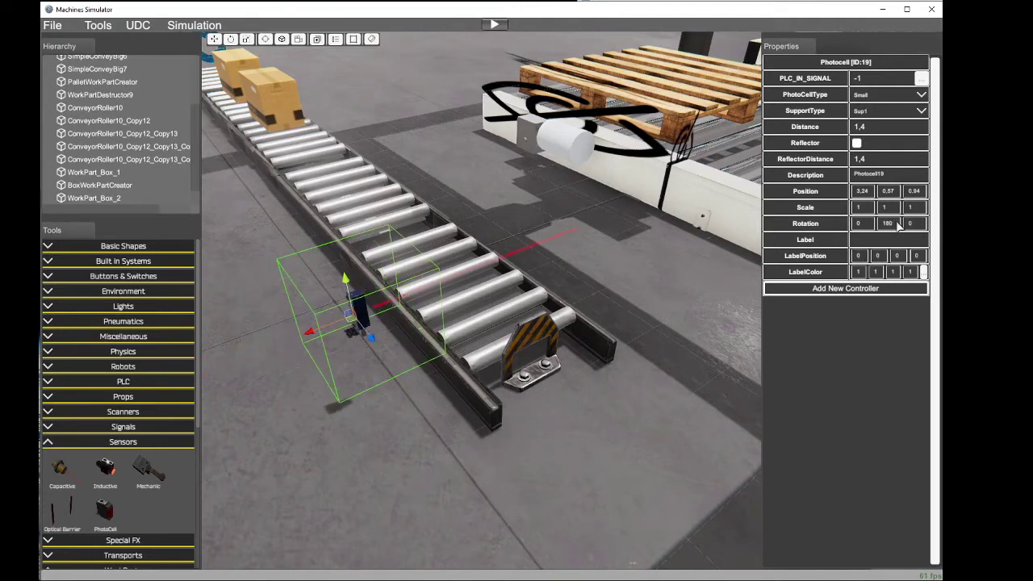
# Step: Move the photocell onto the conveyor near the end stop, at about X 2,75, Y 0,32, Z 1,12
pyautogui.moveTo(312, 339); pyautogui.dragTo(456, 316)
pyautogui.moveTo(458, 315); pyautogui.dragTo(730, 299, button='right')
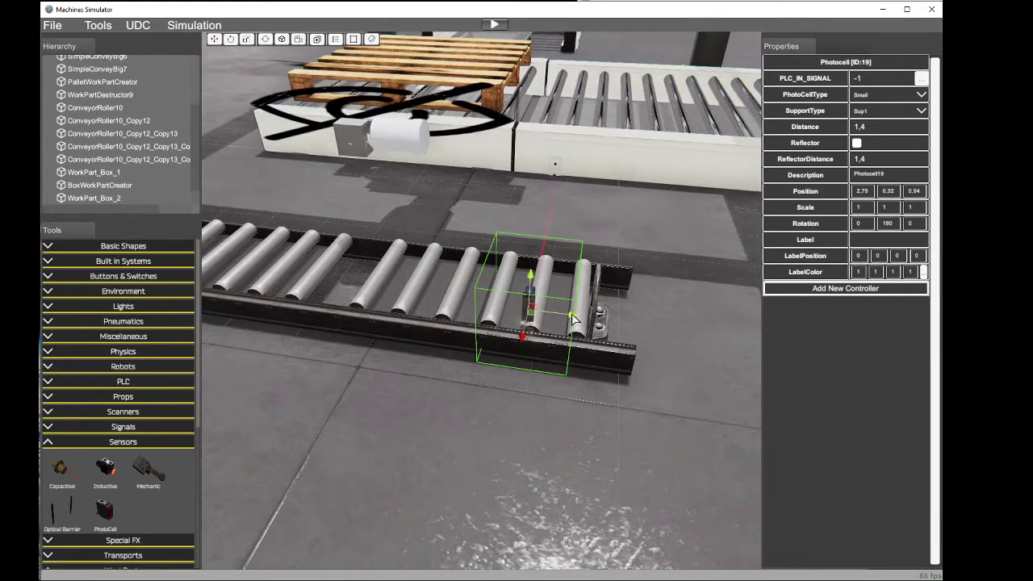
pyautogui.moveTo(573, 316); pyautogui.dragTo(604, 323)
# Step: Remove the photocell's mounting bracket by setting its support type to None
pyautogui.moveTo(607, 326); pyautogui.dragTo(696, 259, button='right')
pyautogui.press('w')
pyautogui.press('s')
pyautogui.press('w')
pyautogui.moveTo(520, 247); pyautogui.dragTo(557, 245, button='right')
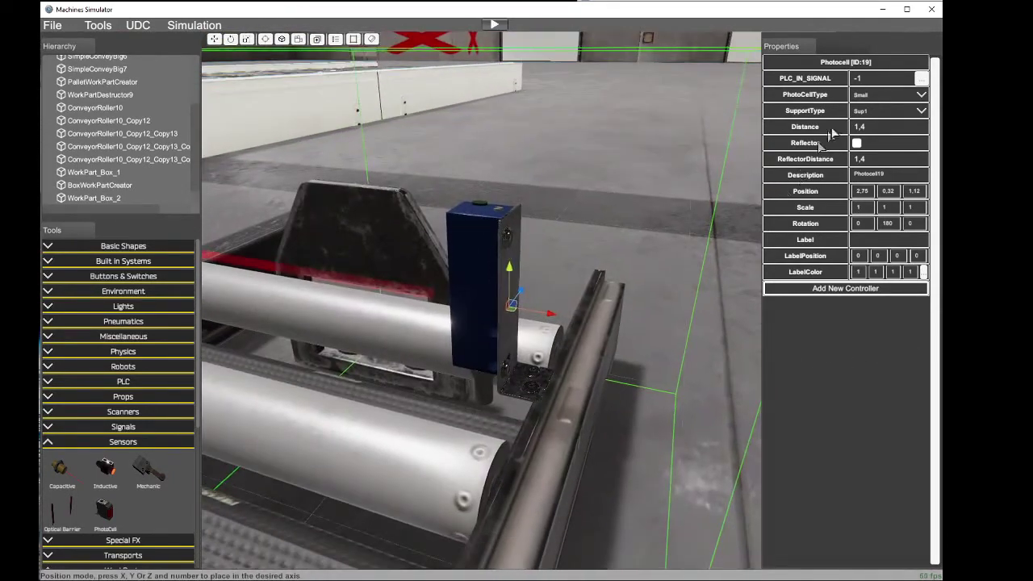
pyautogui.click(921, 110)
pyautogui.click(886, 126)
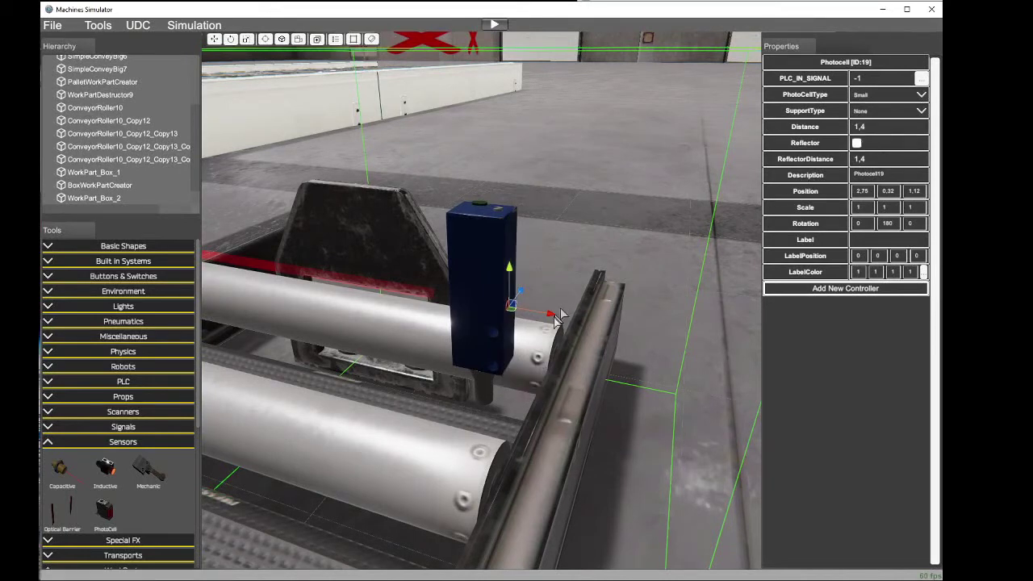
# Step: Position the photocell on the conveyor's side rail by the end stop, at about X 2,85, Y 0,31, Z 1,22
pyautogui.moveTo(550, 322); pyautogui.dragTo(635, 339)
pyautogui.moveTo(600, 283); pyautogui.dragTo(605, 299)
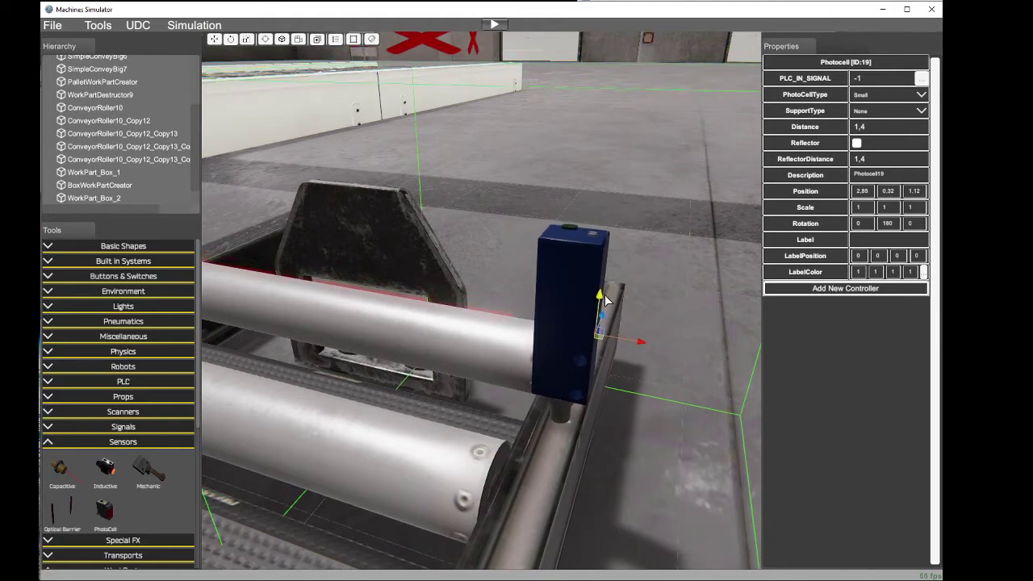
pyautogui.moveTo(616, 346); pyautogui.dragTo(271, 355, button='right')
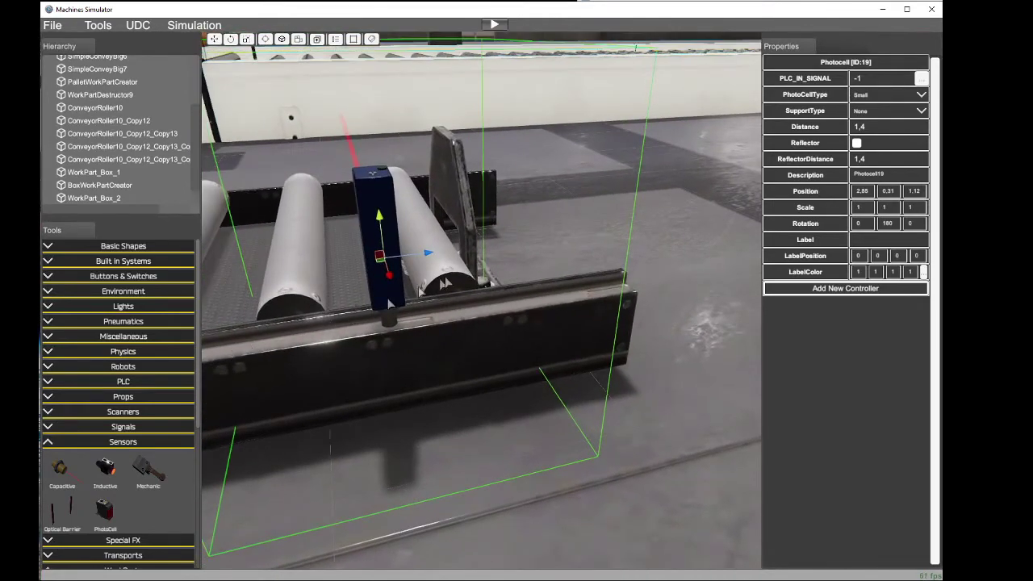
pyautogui.moveTo(428, 256); pyautogui.dragTo(489, 252)
# Step: Enable the reflector for the photocell at the conveyor's end
pyautogui.moveTo(489, 252); pyautogui.dragTo(936, 334, button='right')
pyautogui.scroll(-5, 936, 340)
pyautogui.moveTo(496, 323); pyautogui.dragTo(637, 323, button='right')
pyautogui.scroll(2, 637, 323)
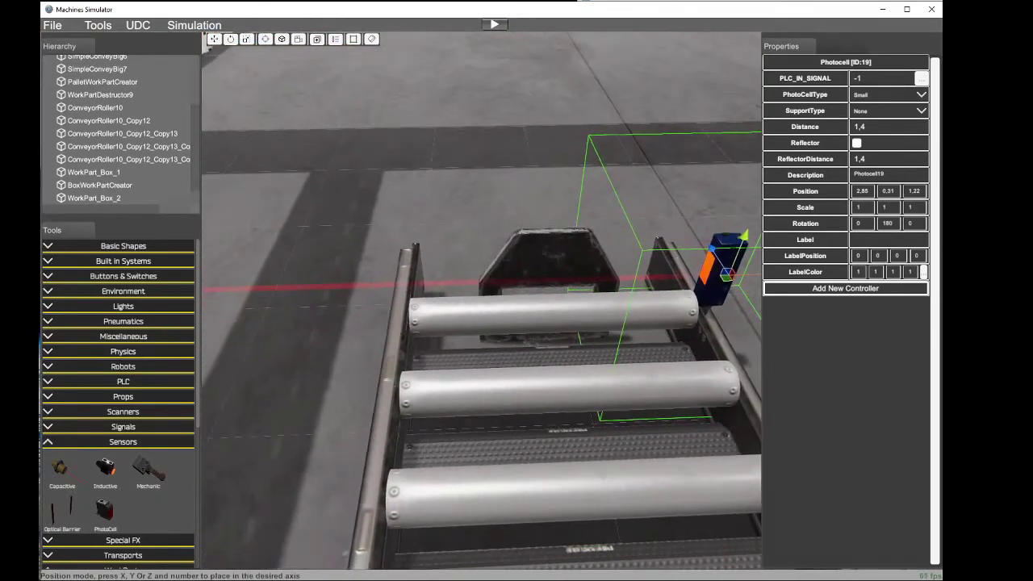
pyautogui.click(857, 143)
pyautogui.moveTo(593, 262); pyautogui.dragTo(426, 267, button='right')
pyautogui.scroll(2, 416, 267)
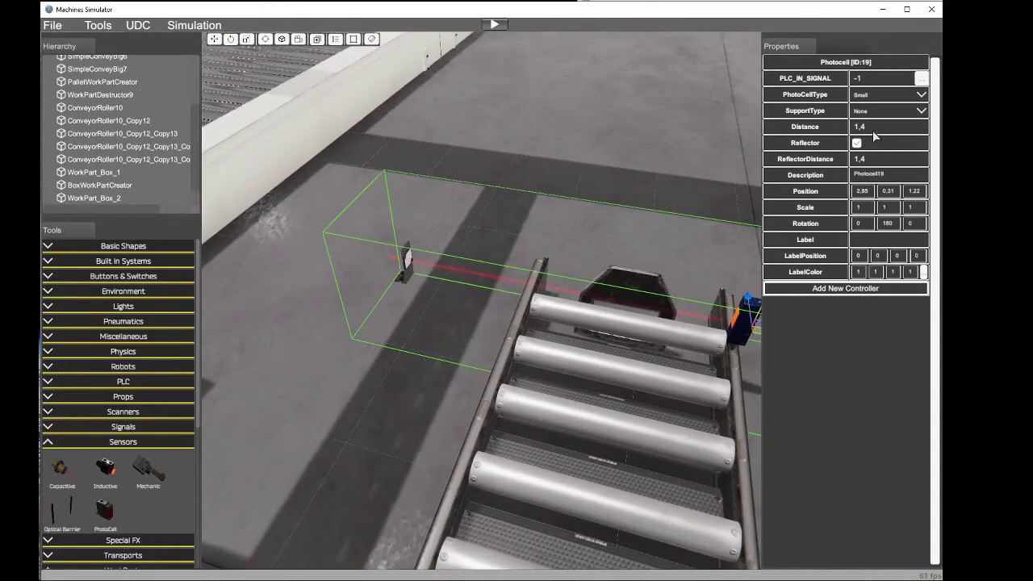
# Step: Set the photocell's reflector distance to 0,84 so the reflector sits on the opposite rail
pyautogui.click(871, 160)
pyautogui.write('2')
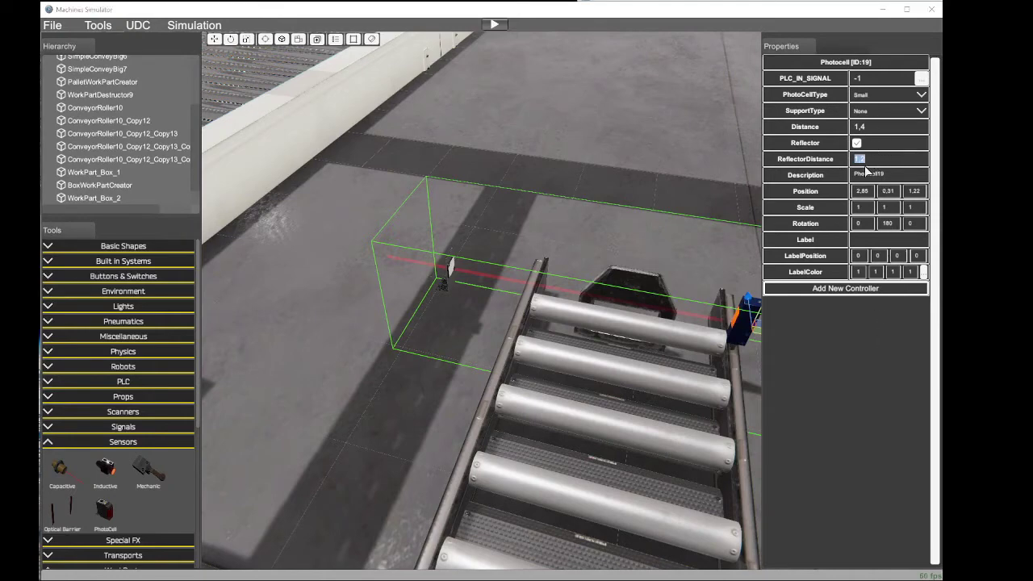
pyautogui.click(873, 163)
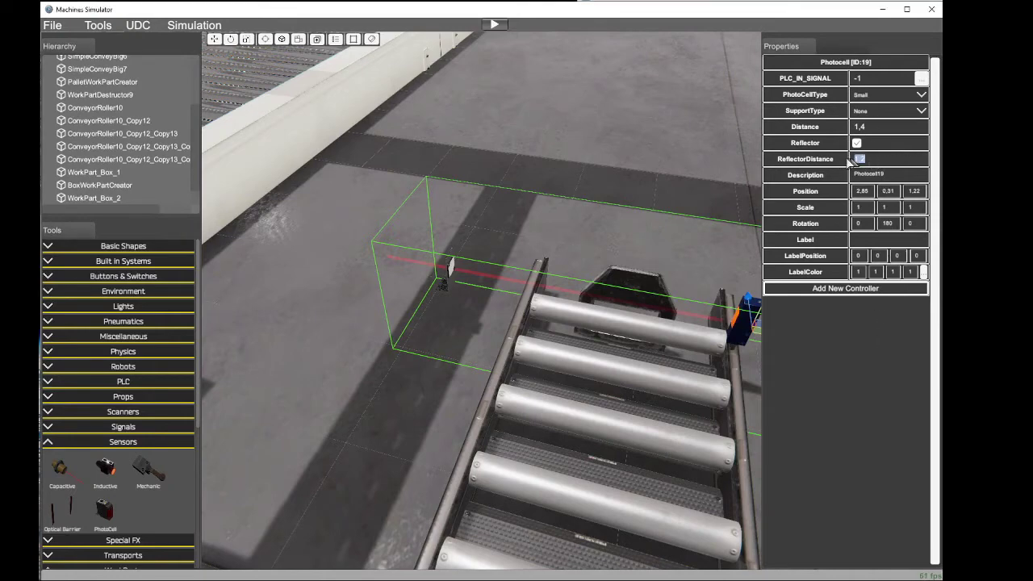
pyautogui.write('0')
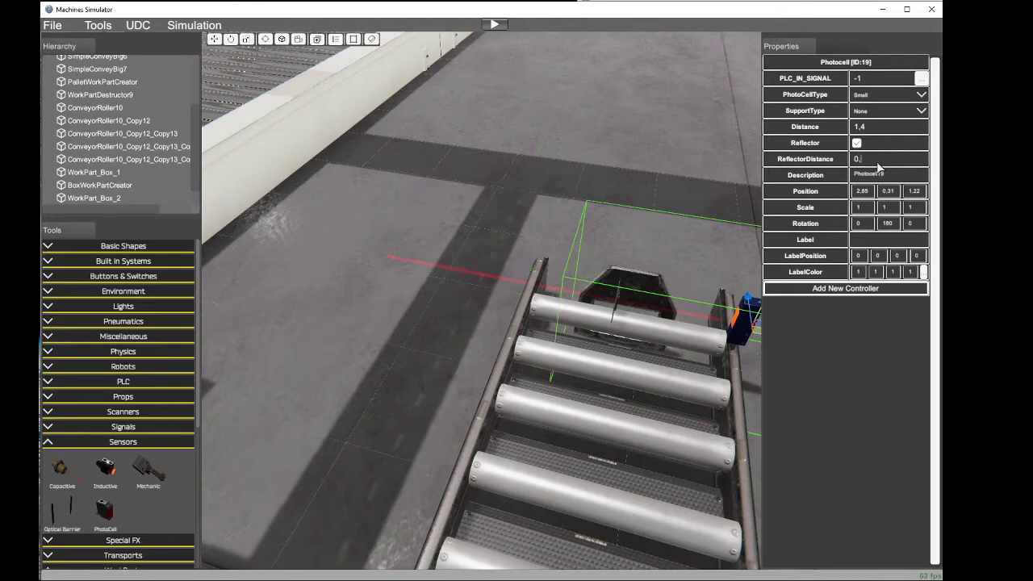
pyautogui.write(',8')
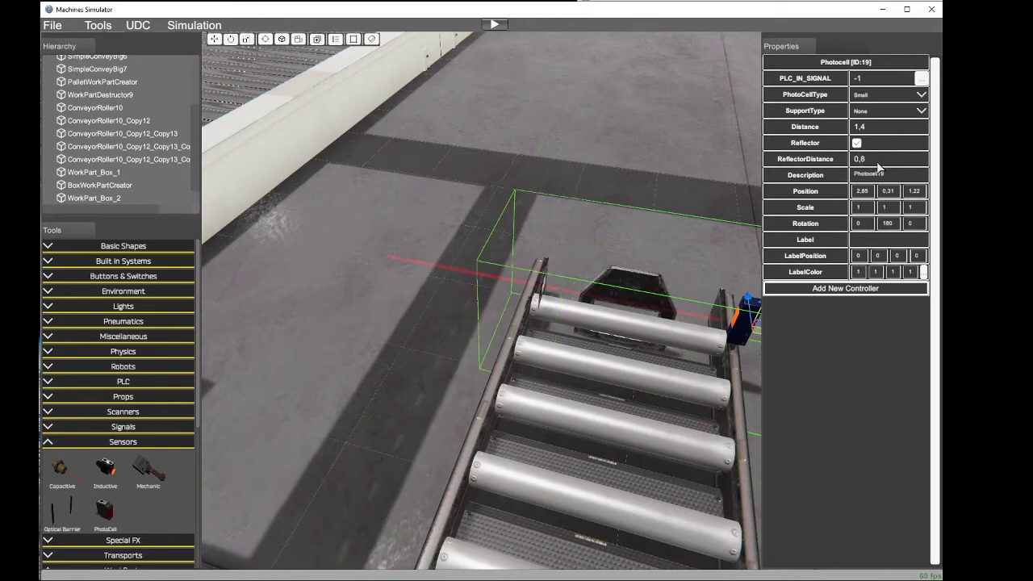
pyautogui.write('4')
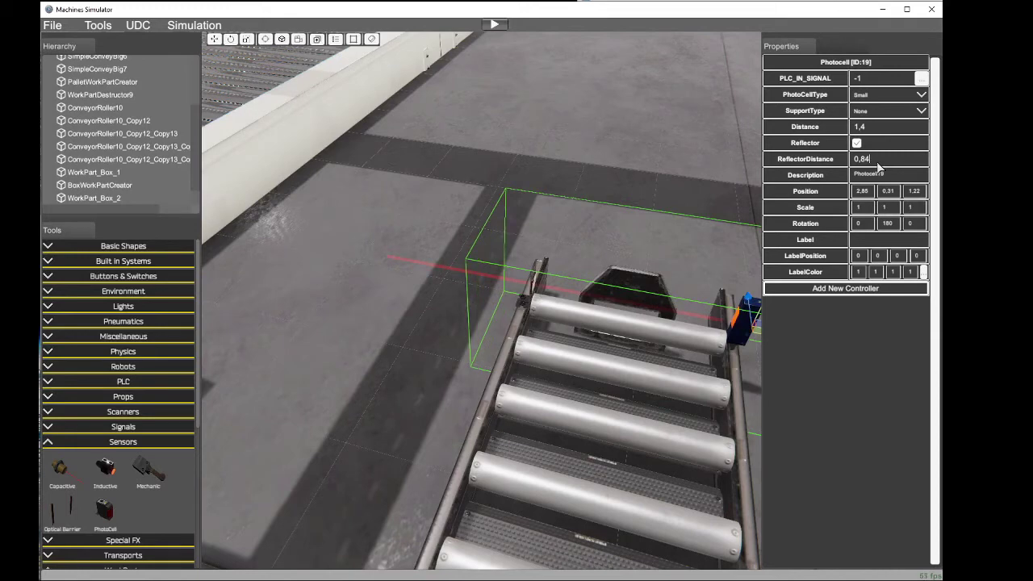
# Step: Set the photocell's detection distance to 0,8 and its PLC input signal to 8
pyautogui.click(870, 130)
pyautogui.write('0,8')
pyautogui.moveTo(690, 209); pyautogui.dragTo(261, 234, button='right')
pyautogui.press('w')
pyautogui.press('s')
pyautogui.press('w')
pyautogui.press('s')
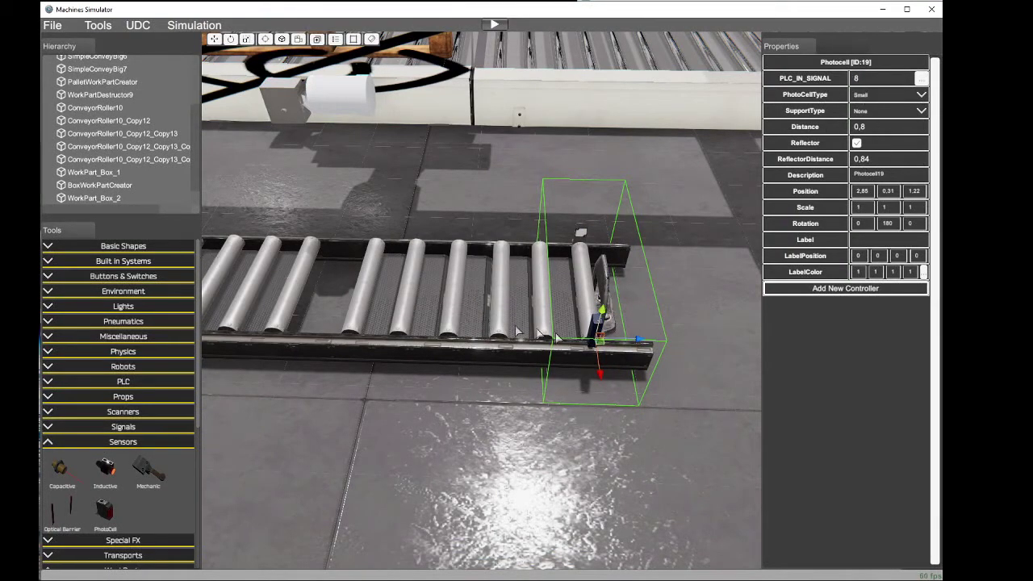
# Step: Move the front box, WorkPart_Box_1, along the roller conveyor to the end stop as a placement reference
pyautogui.press('d')
pyautogui.moveTo(612, 348); pyautogui.dragTo(552, 349, button='right')
pyautogui.press('w')
pyautogui.press('a')
pyautogui.press('s')
pyautogui.click(253, 215)
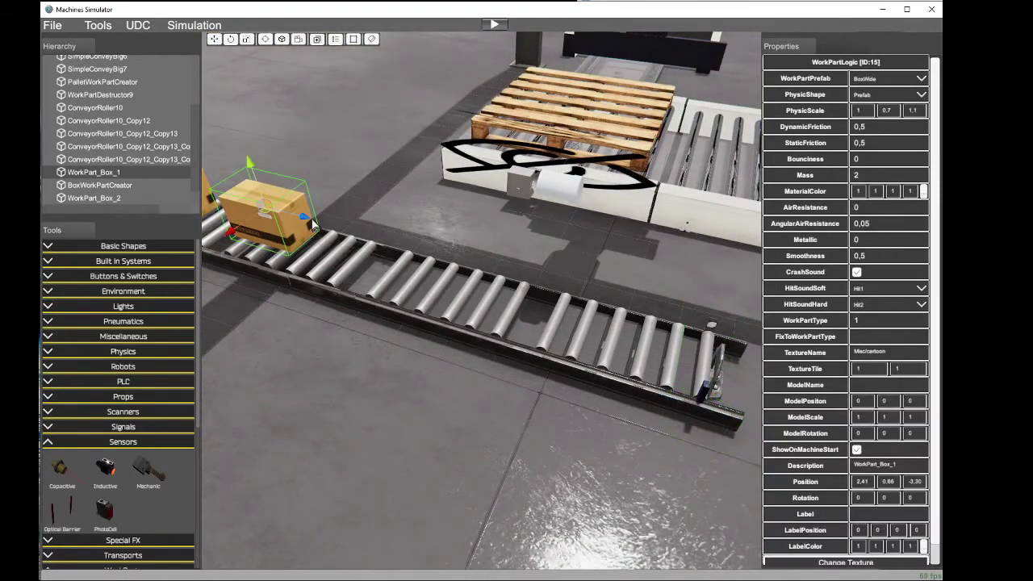
pyautogui.moveTo(307, 222); pyautogui.dragTo(732, 361)
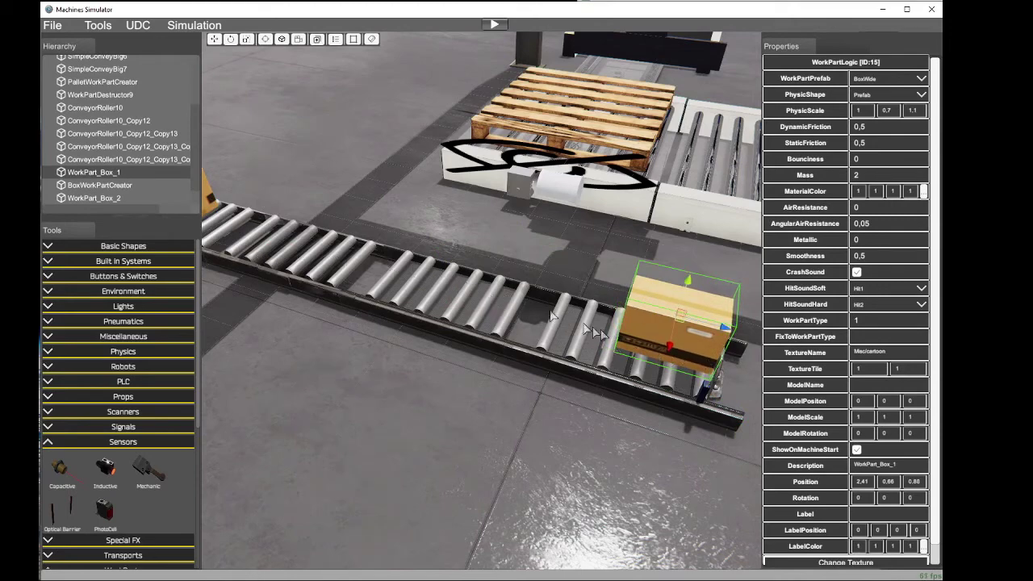
# Step: Duplicate the end photocell and place the copy on the same rail at the box's rear edge, at about Z 0,43
pyautogui.click(708, 398)
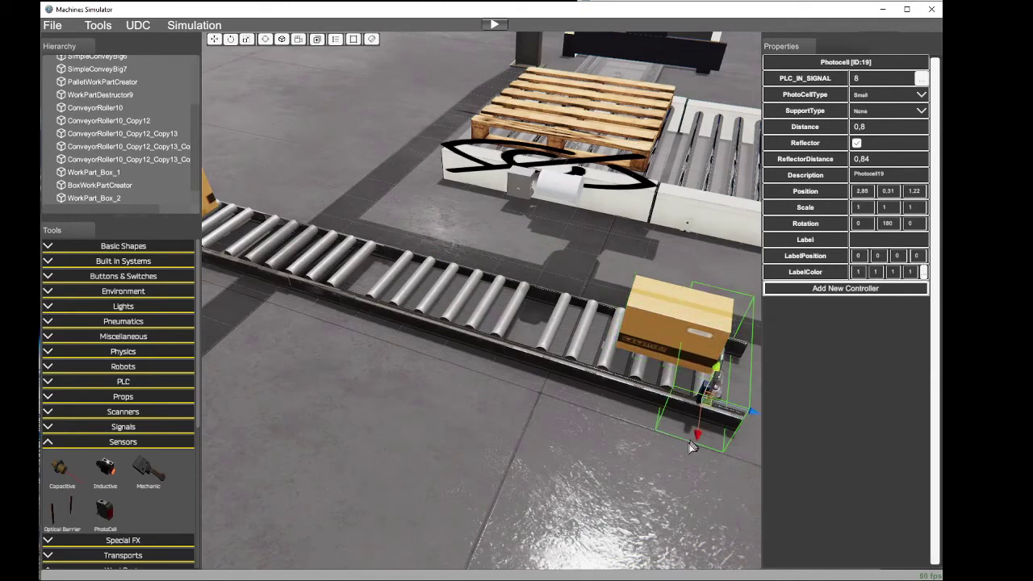
pyautogui.press('s')
pyautogui.moveTo(690, 445); pyautogui.dragTo(724, 445, button='right')
pyautogui.press('w')
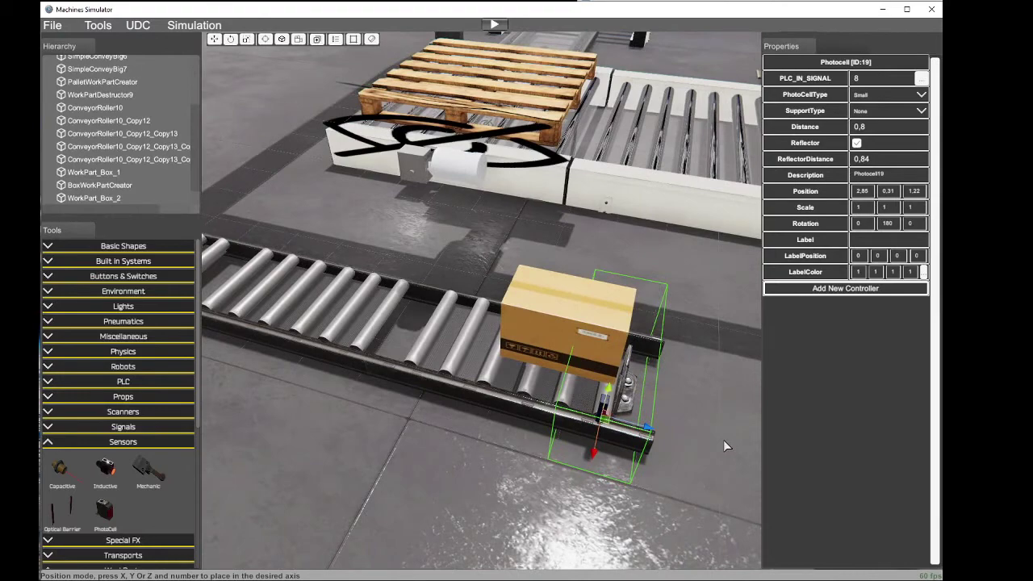
pyautogui.hotkey('ctrl', 'd')
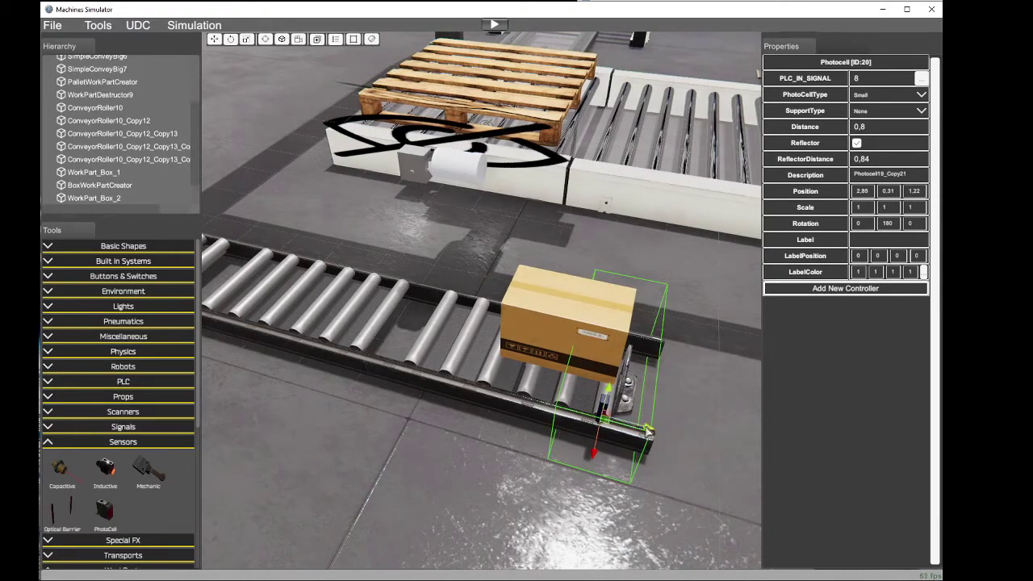
pyautogui.moveTo(649, 432); pyautogui.dragTo(520, 401)
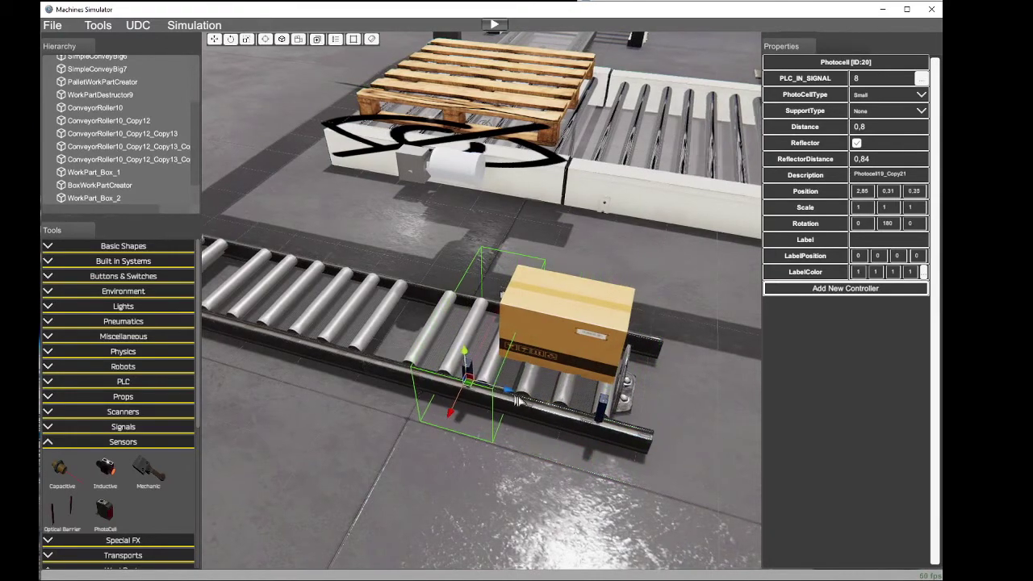
pyautogui.press('a')
pyautogui.moveTo(519, 401); pyautogui.dragTo(650, 395, button='right')
pyautogui.press('w')
pyautogui.moveTo(539, 412); pyautogui.dragTo(556, 412)
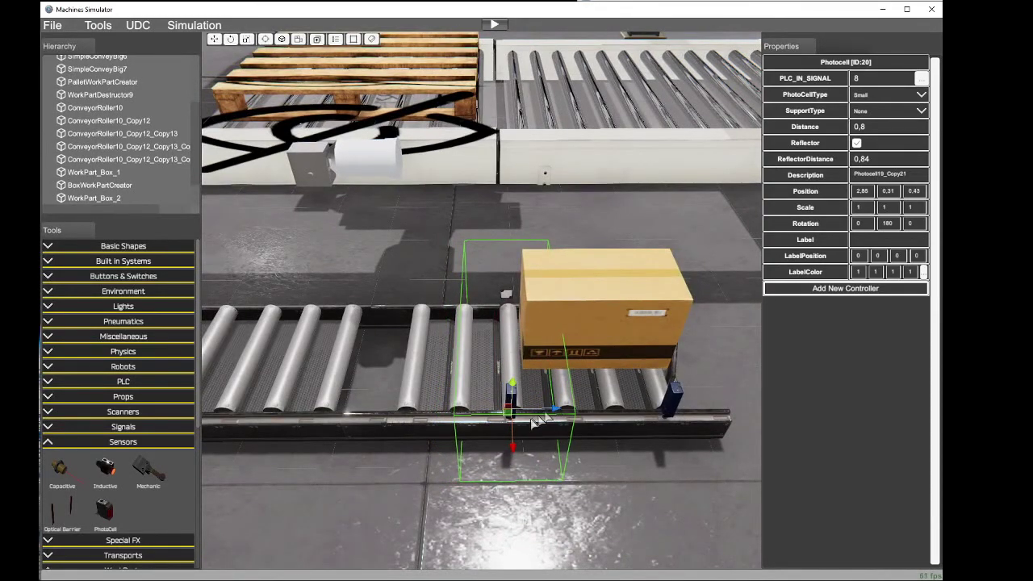
pyautogui.press('a')
pyautogui.moveTo(535, 423); pyautogui.dragTo(745, 416, button='right')
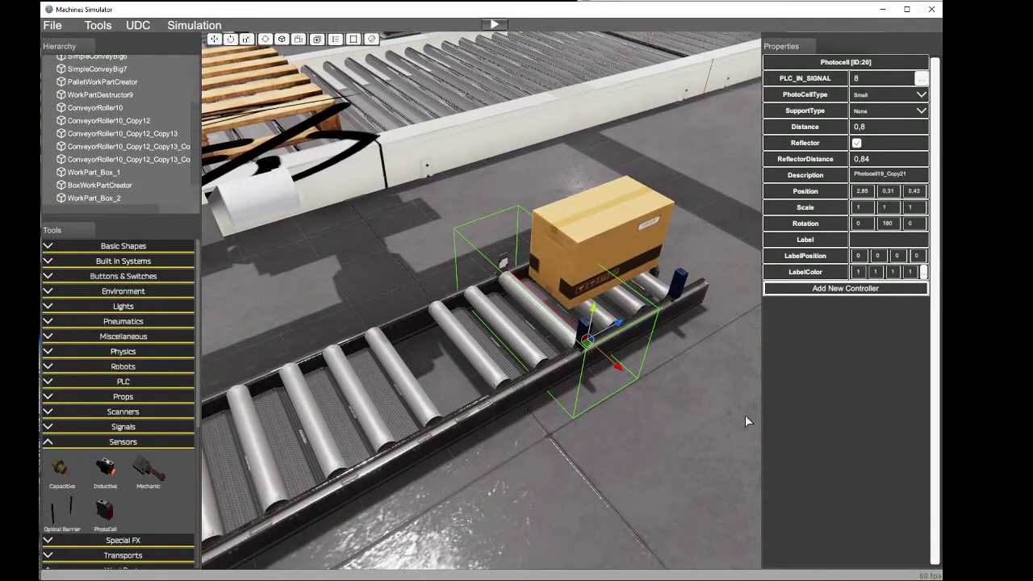
pyautogui.hotkey('alt', 'Tab')
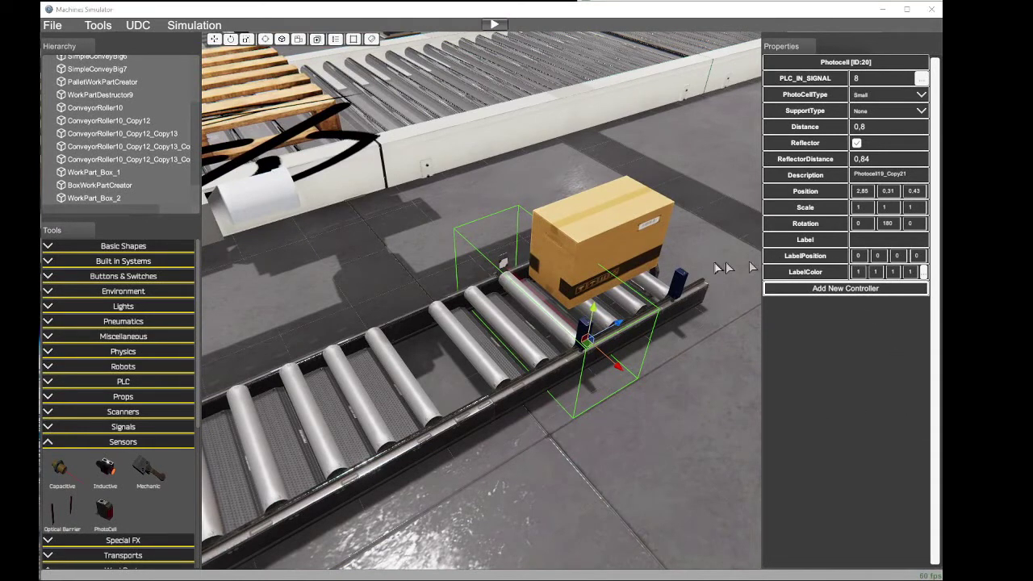
# Step: Set the copied photocell's PLC input signal to 9 and move WorkPart_Box_1 back along the roller conveyor to about Z -2,73
pyautogui.click(873, 78)
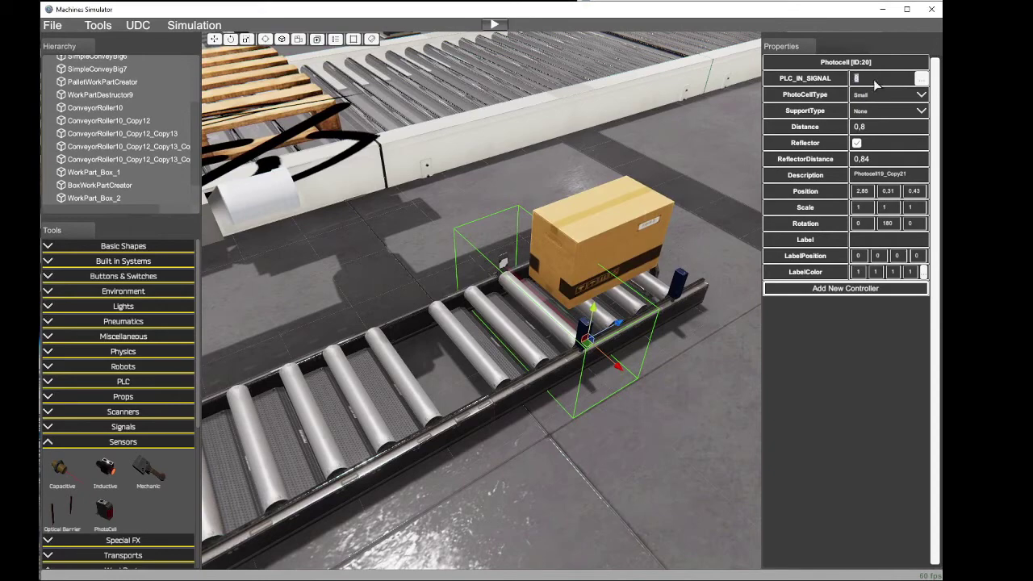
pyautogui.moveTo(642, 307); pyautogui.dragTo(440, 309, button='right')
pyautogui.scroll(-3, 565, 302)
pyautogui.click(643, 283)
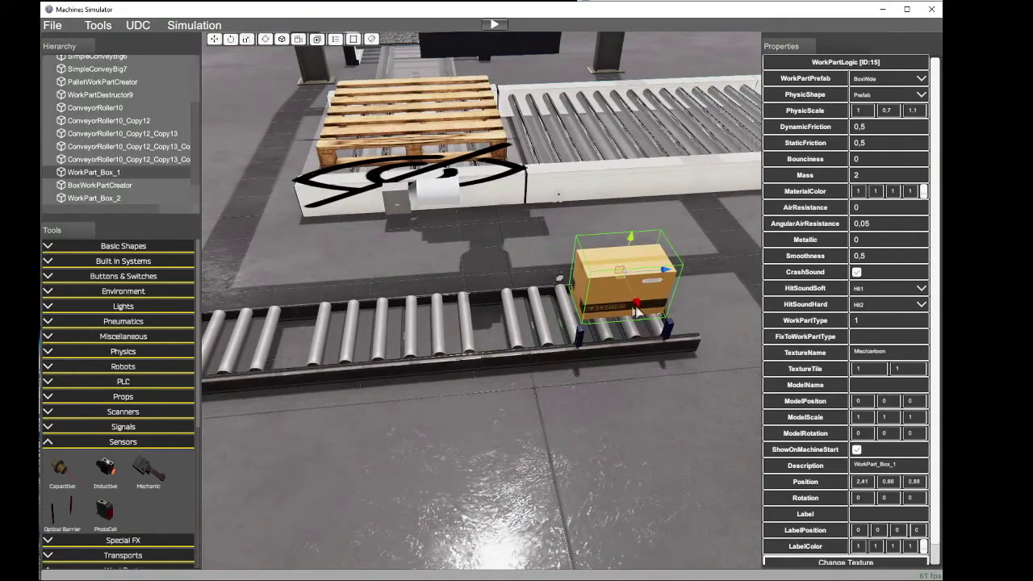
pyautogui.moveTo(635, 313); pyautogui.dragTo(390, 330, button='right')
pyautogui.moveTo(657, 364); pyautogui.dragTo(731, 347, button='right')
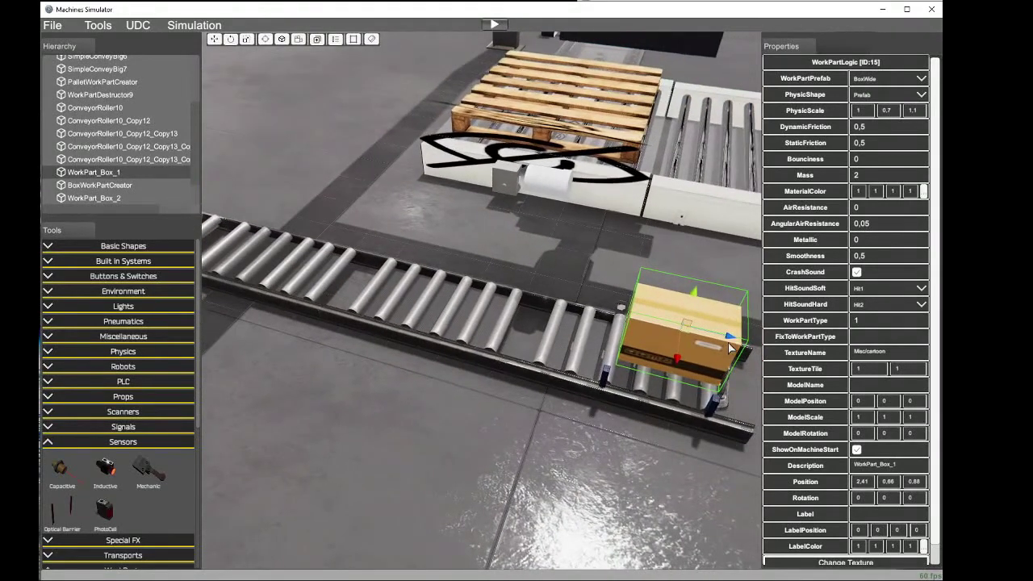
pyautogui.moveTo(731, 342); pyautogui.dragTo(311, 243)
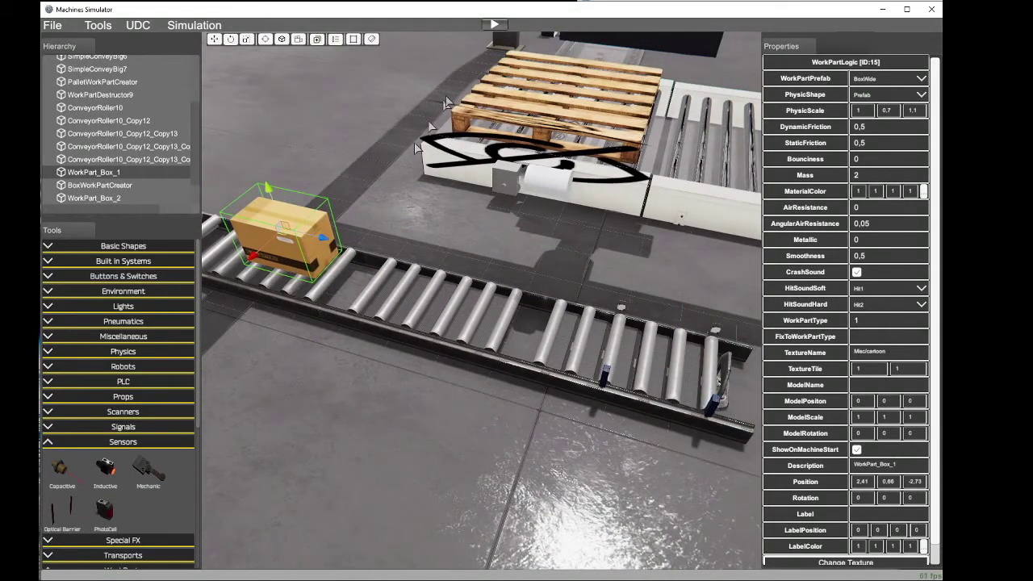
# Step: Run the simulation with the BoxWorkPartCreator output switched on to check both photocell signals at the end stop, and stop it
pyautogui.click(496, 25)
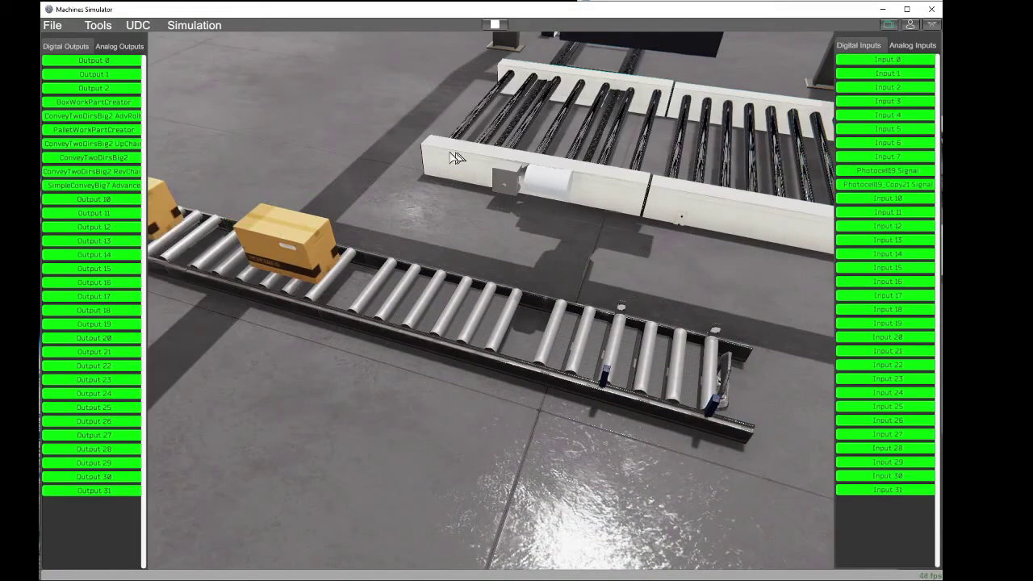
pyautogui.click(117, 103)
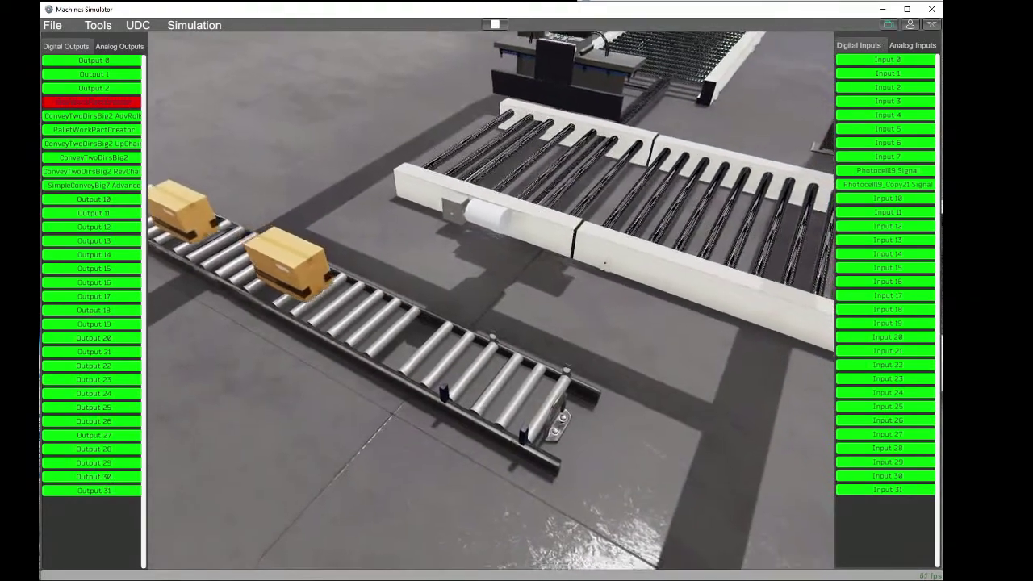
pyautogui.moveTo(492, 304); pyautogui.dragTo(516, 319, button='right')
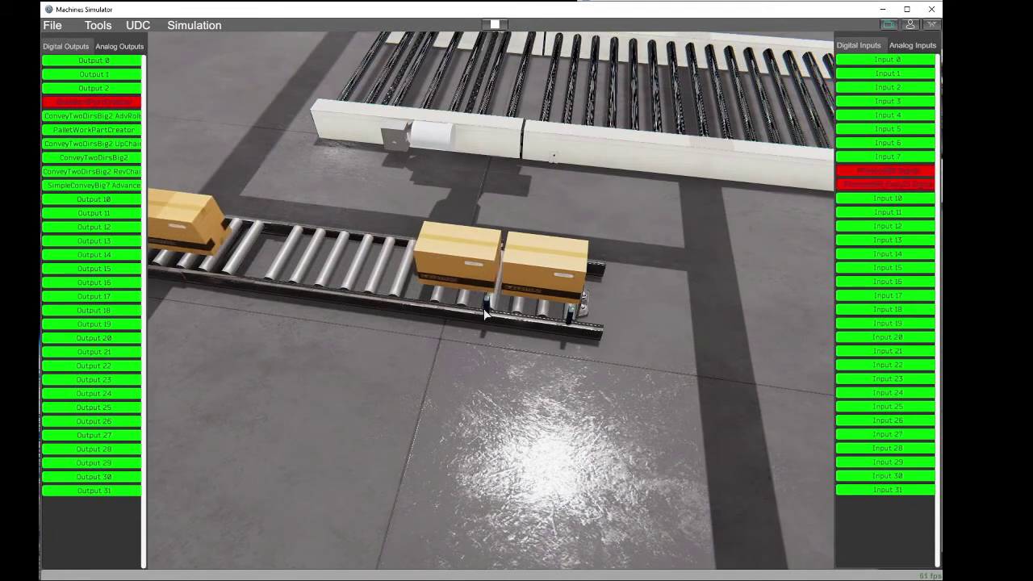
pyautogui.click(495, 25)
# Step: Rename the photocell at the end stop as SW01 and the copied photocell behind it as SW02
pyautogui.scroll(5, 718, 253)
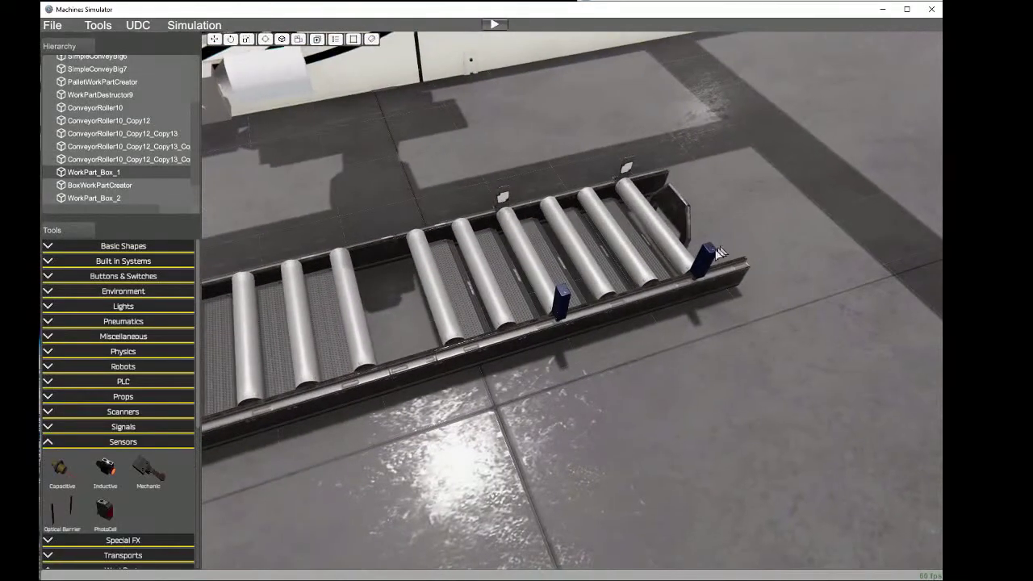
pyautogui.click(715, 254)
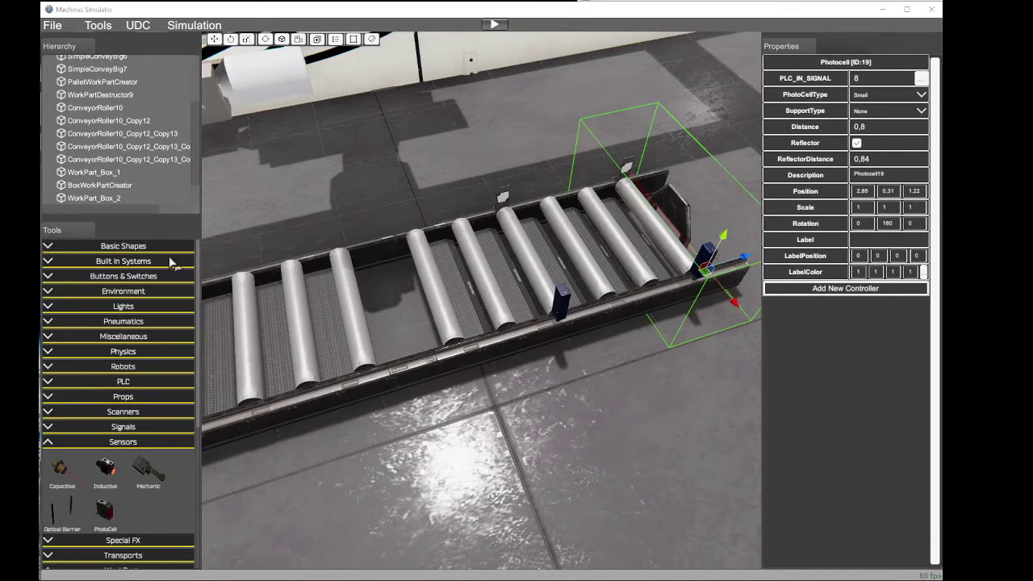
pyautogui.click(886, 174)
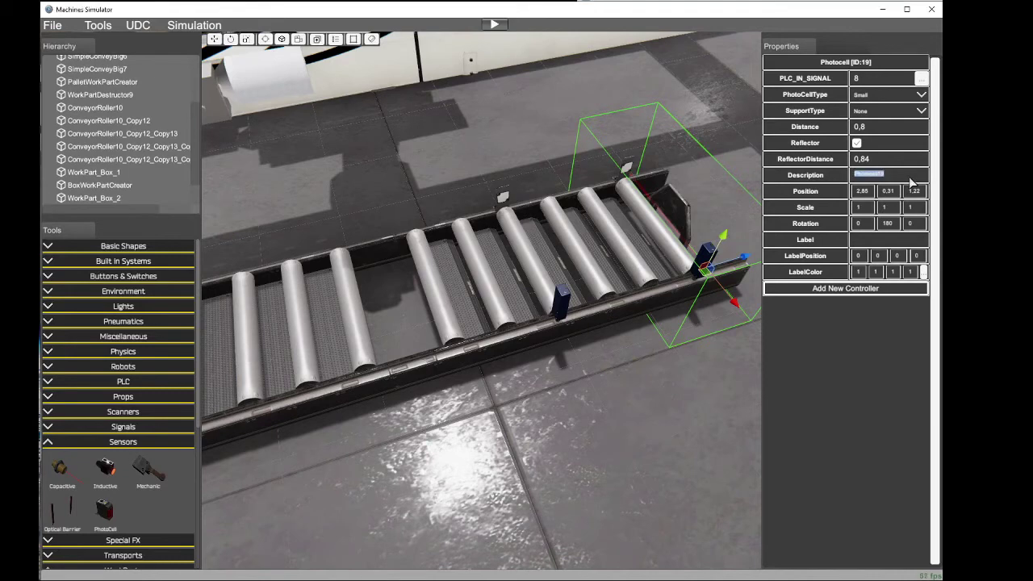
pyautogui.write('SW')
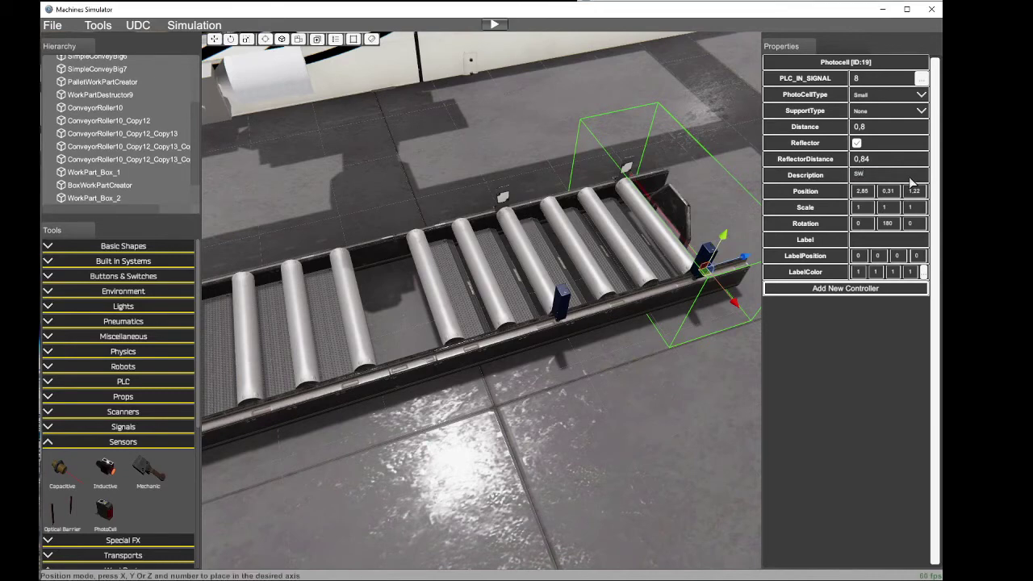
pyautogui.write('01')
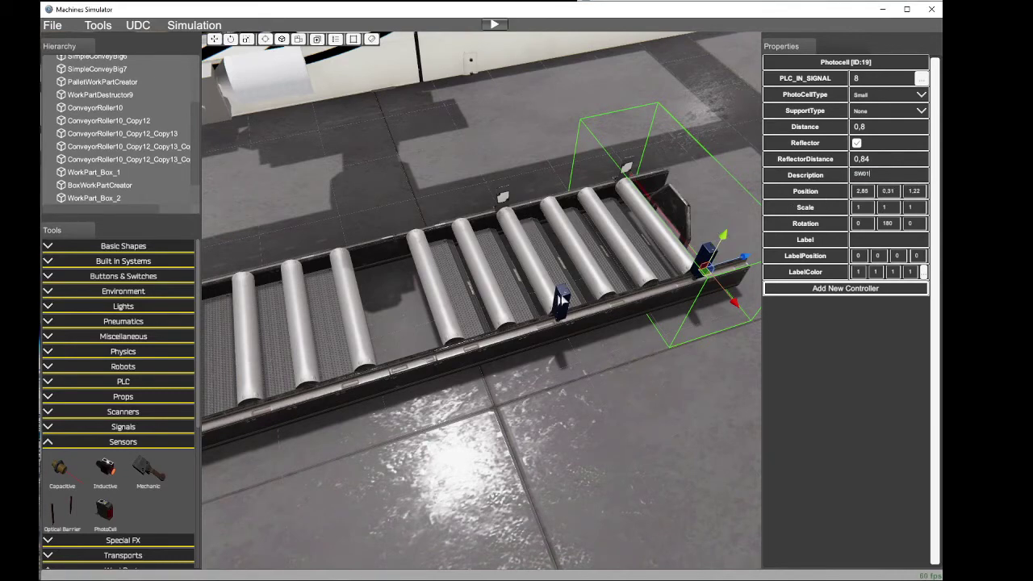
pyautogui.click(559, 299)
pyautogui.click(898, 179)
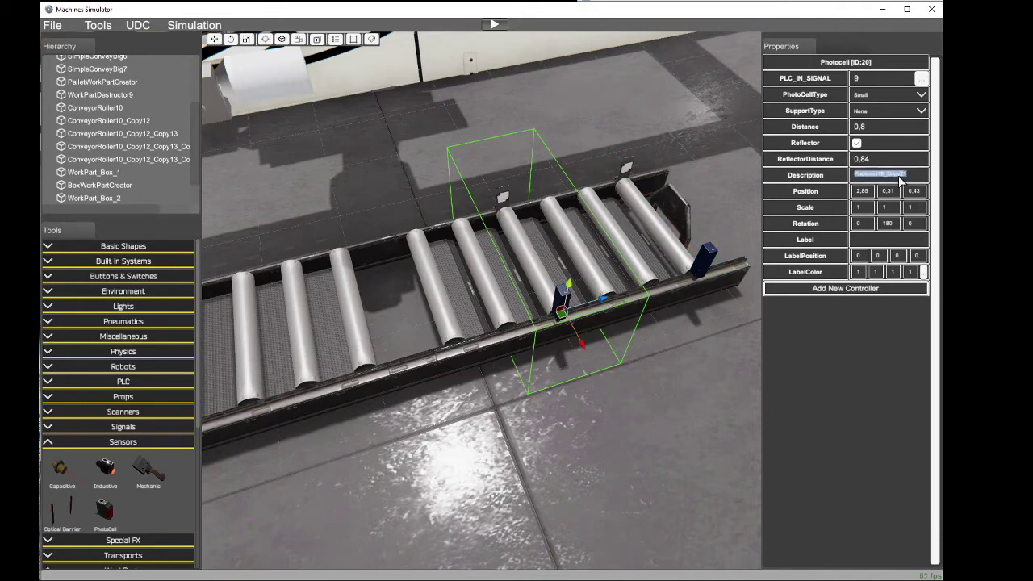
pyautogui.write('SW02')
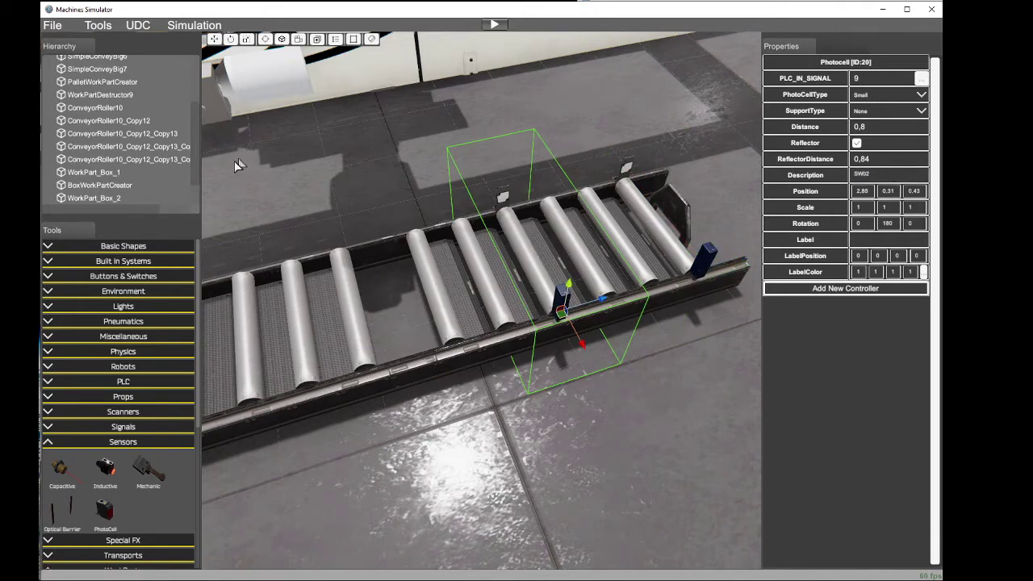
# Step: Rename Gantry0 as Gantry and ConveyTwoDirsBig2 as ConveyTwoDirsBig
pyautogui.scroll(3, 161, 153)
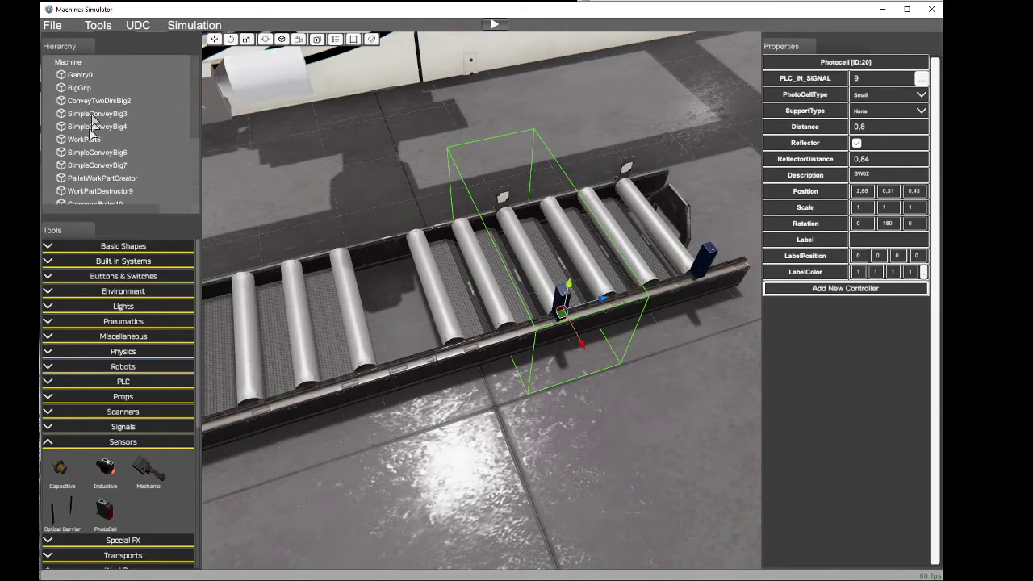
pyautogui.press('s')
pyautogui.moveTo(278, 181); pyautogui.dragTo(529, 133, button='right')
pyautogui.press('a')
pyautogui.moveTo(665, 121); pyautogui.dragTo(969, 89, button='right')
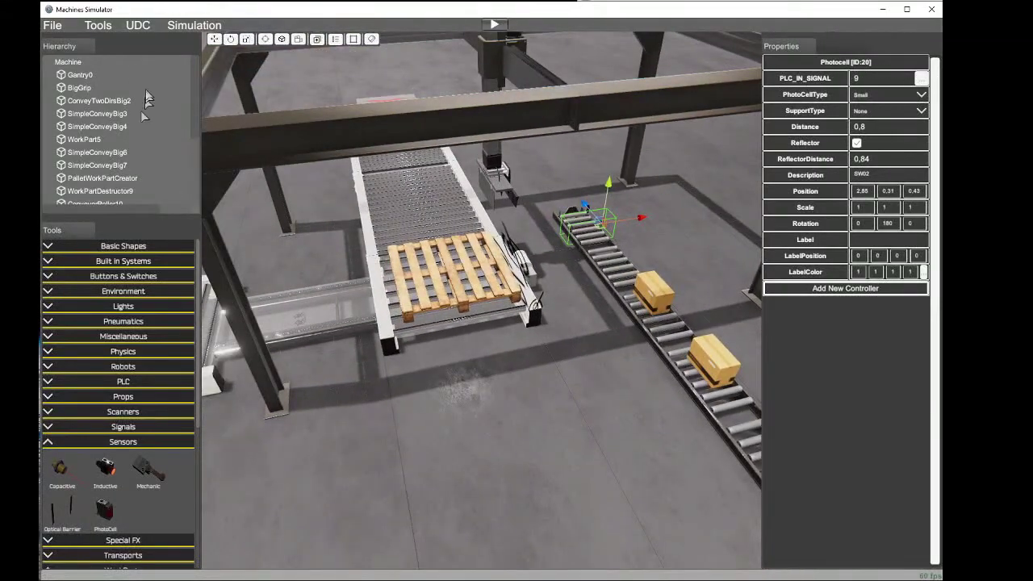
pyautogui.click(84, 76)
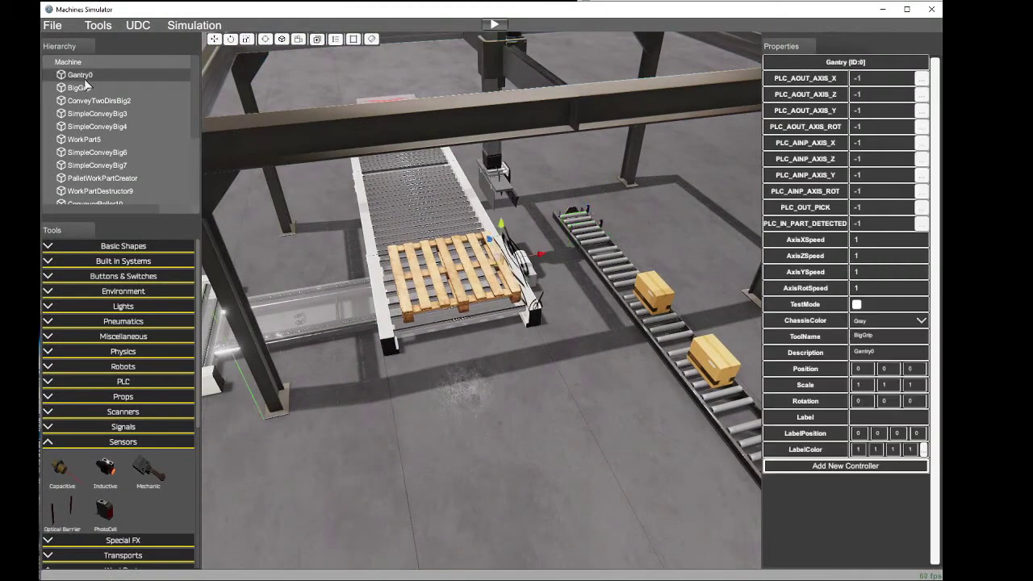
pyautogui.click(884, 336)
pyautogui.click(898, 353)
pyautogui.click(123, 102)
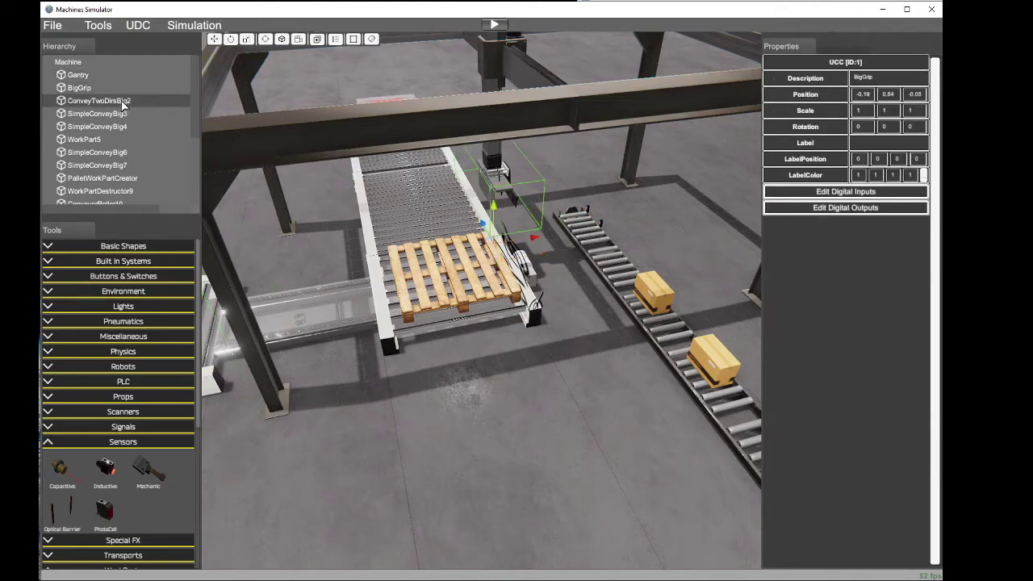
pyautogui.doubleClick(122, 102)
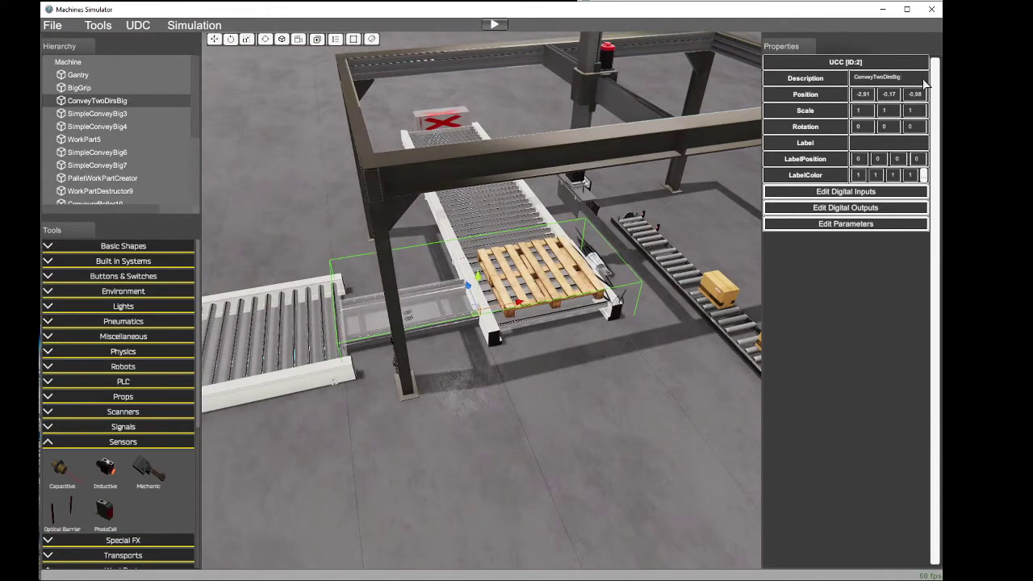
# Step: Rename the pallet infeed conveyors SimpleConveyBig3 and SimpleConveyBig4 as SimpleConveyBig and SimpleConveyBig2
pyautogui.click(98, 114)
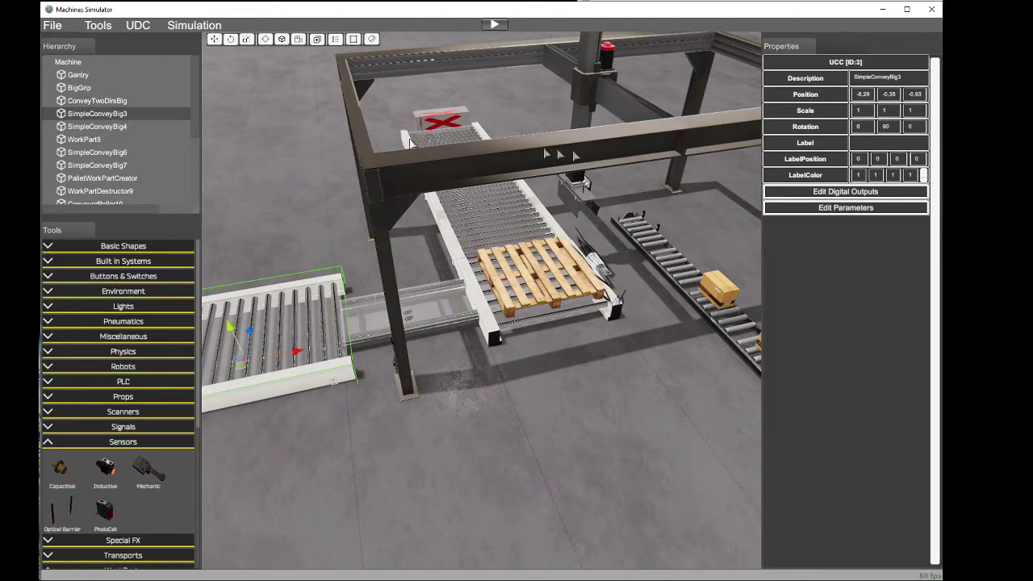
pyautogui.click(917, 81)
pyautogui.click(917, 81)
pyautogui.click(84, 126)
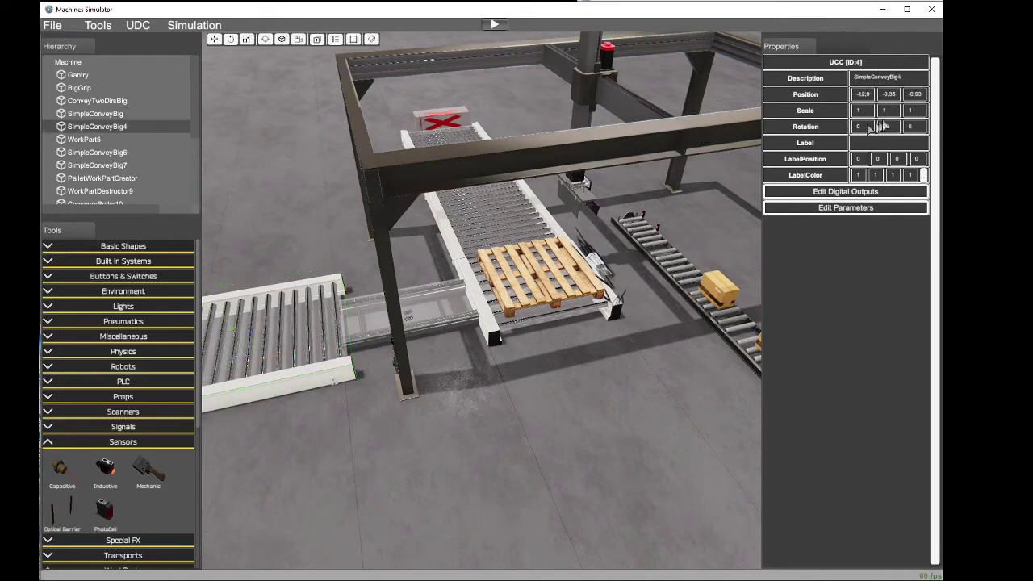
pyautogui.click(921, 79)
pyautogui.click(920, 79)
# Step: Rename the pallet work part WorkPart5 as WorkPart_Pallet
pyautogui.click(73, 140)
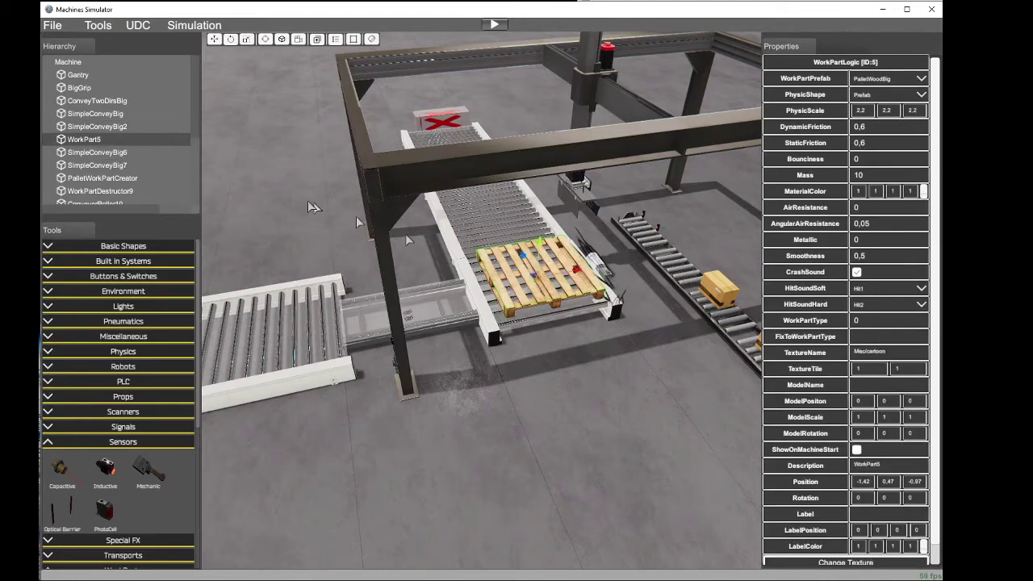
pyautogui.click(895, 467)
pyautogui.write('WorkPartPallet')
# Step: Rename the pallet outfeed conveyors SimpleConveyBig6 and SimpleConveyBig7 as SimpleConveyBig3 and SimpleConveyBig4
pyautogui.click(92, 154)
pyautogui.moveTo(347, 230); pyautogui.dragTo(921, 242, button='right')
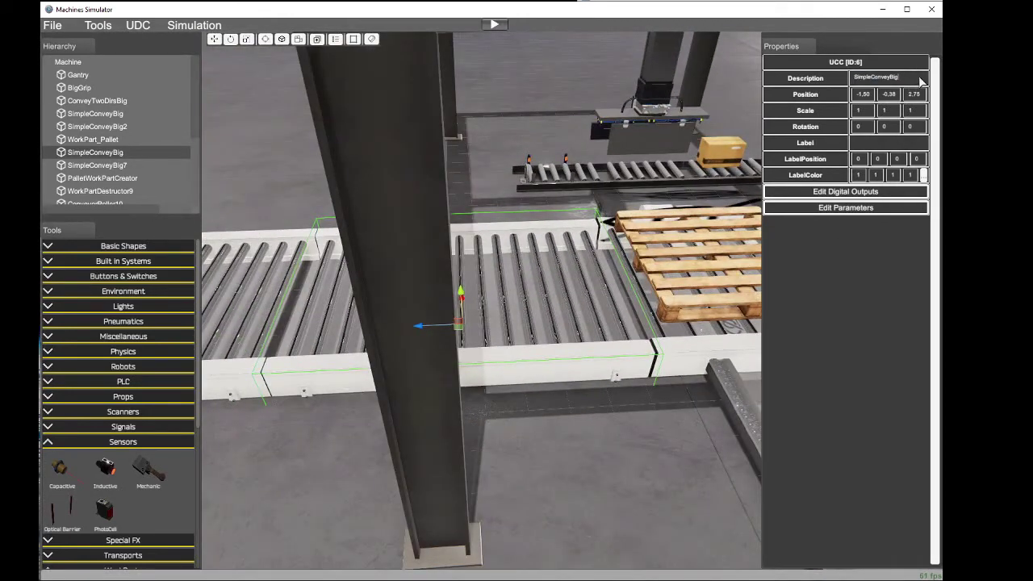
pyautogui.click(129, 165)
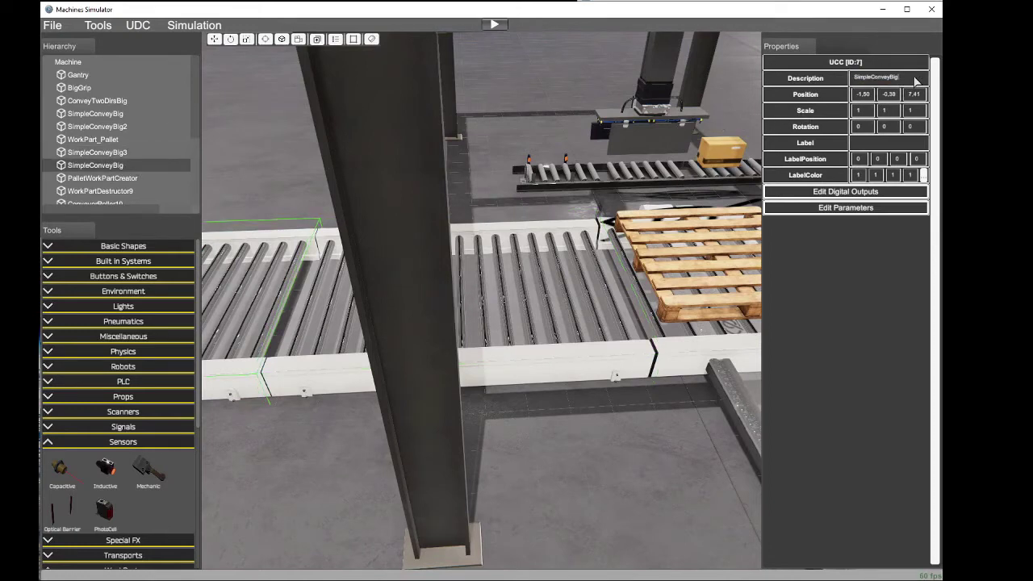
# Step: Rename WorkPartDestructor9 at the end of the outfeed line as WorkPartDestructor
pyautogui.click(109, 178)
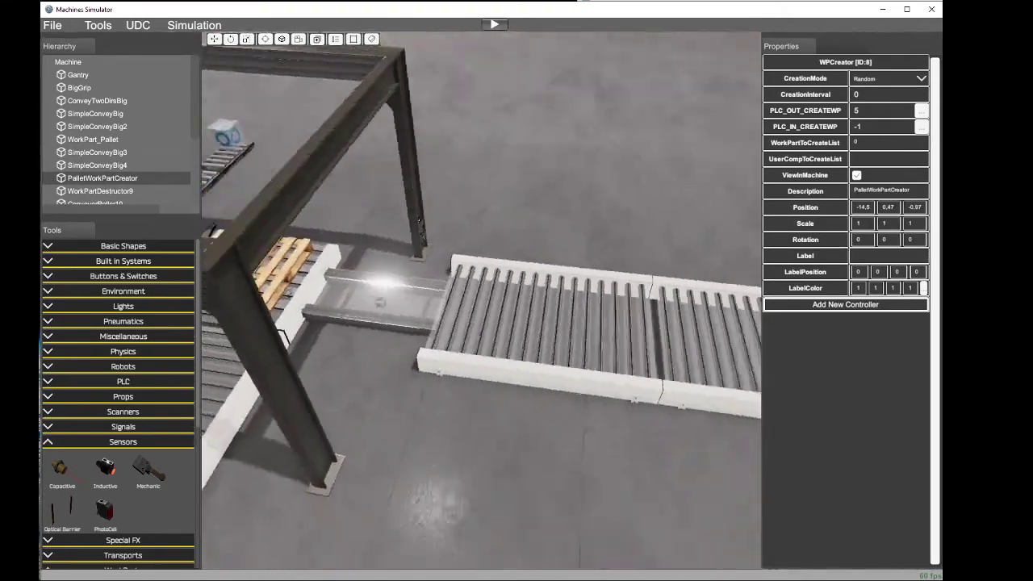
pyautogui.moveTo(410, 179); pyautogui.dragTo(413, 179, button='right')
pyautogui.click(131, 190)
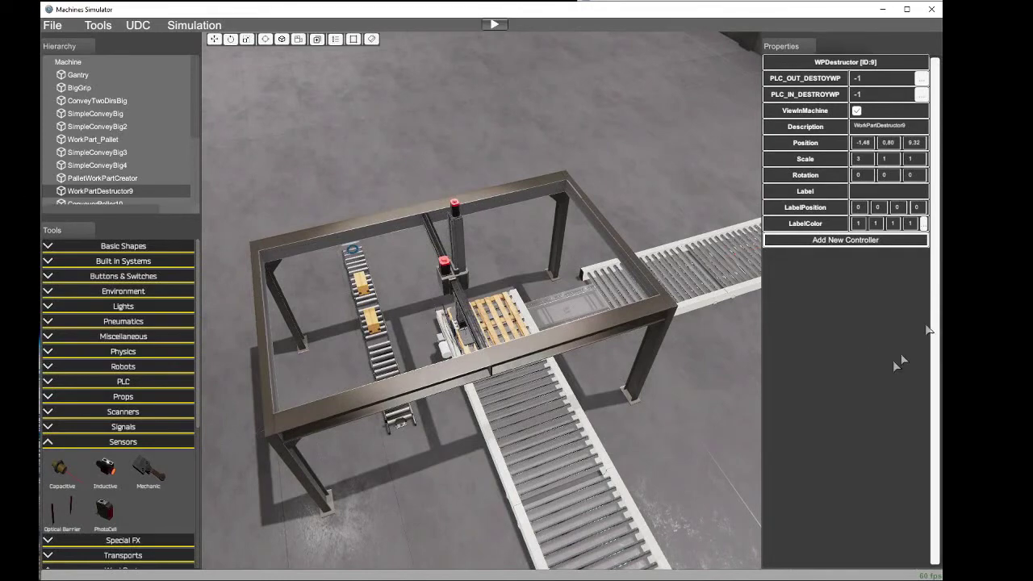
pyautogui.click(925, 127)
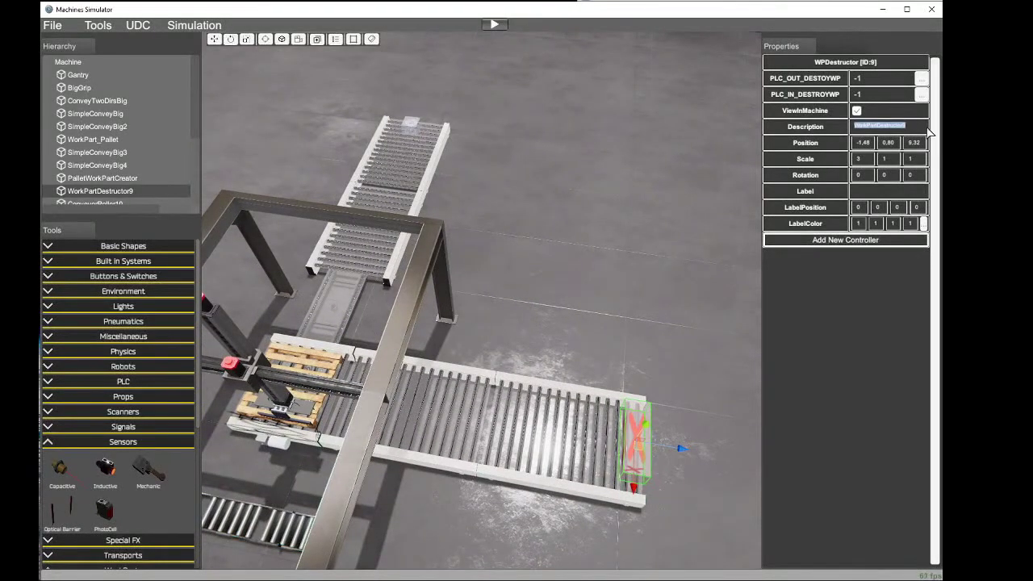
pyautogui.click(927, 128)
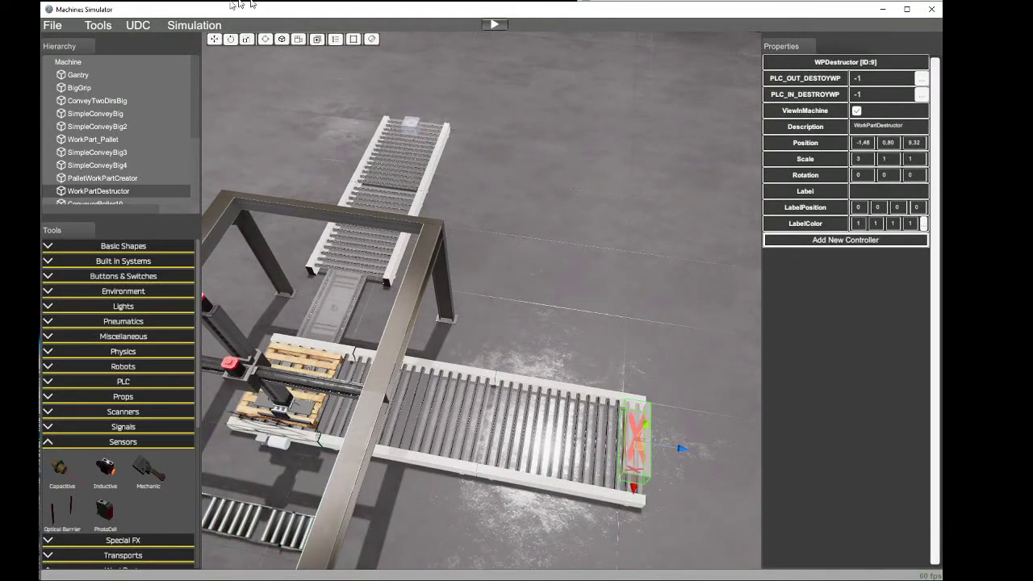
# Step: Rename the end-stop roller conveyor section ConveyorRoller10 as ConveyorRoller1
pyautogui.scroll(-4, 121, 119)
pyautogui.click(106, 104)
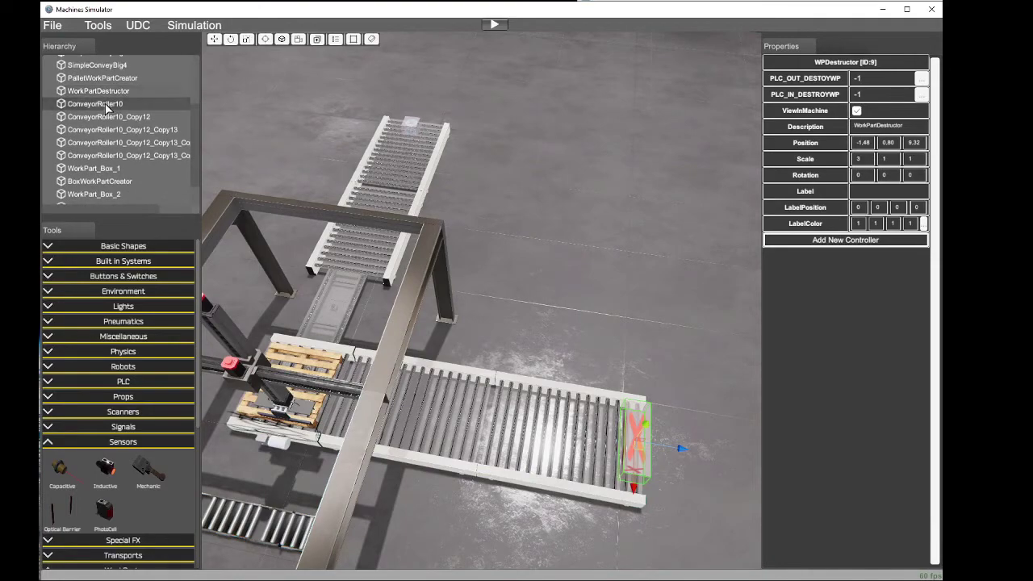
pyautogui.press('w')
pyautogui.moveTo(388, 324); pyautogui.dragTo(389, 187, button='right')
pyautogui.press('s')
pyautogui.click(913, 131)
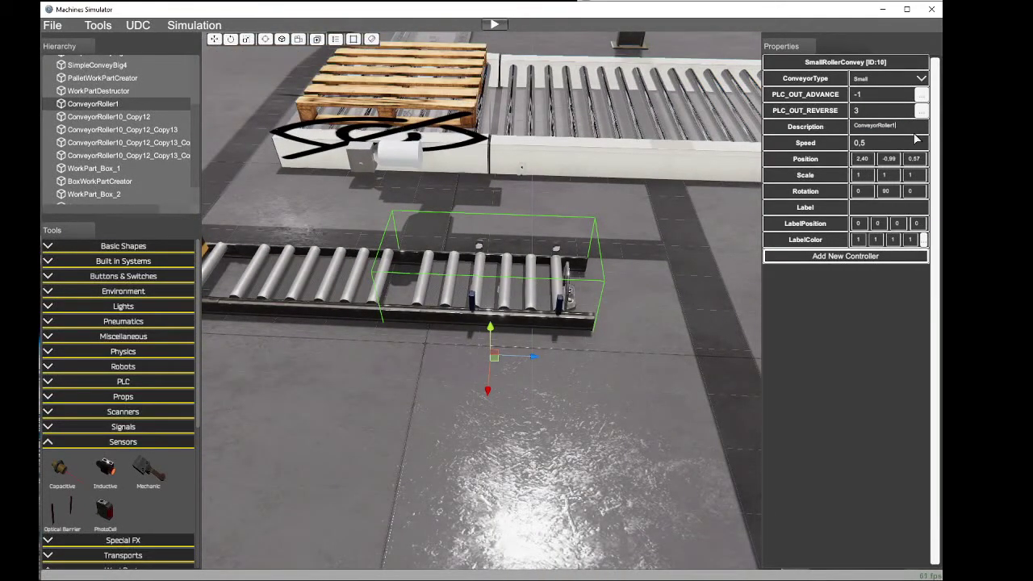
# Step: Rename ConveyorRoller10_Copy12 as ConveyorRoller2 and ConveyorRoller10_Copy12_Copy13 as ConveyorRoller3
pyautogui.click(142, 117)
pyautogui.click(899, 129)
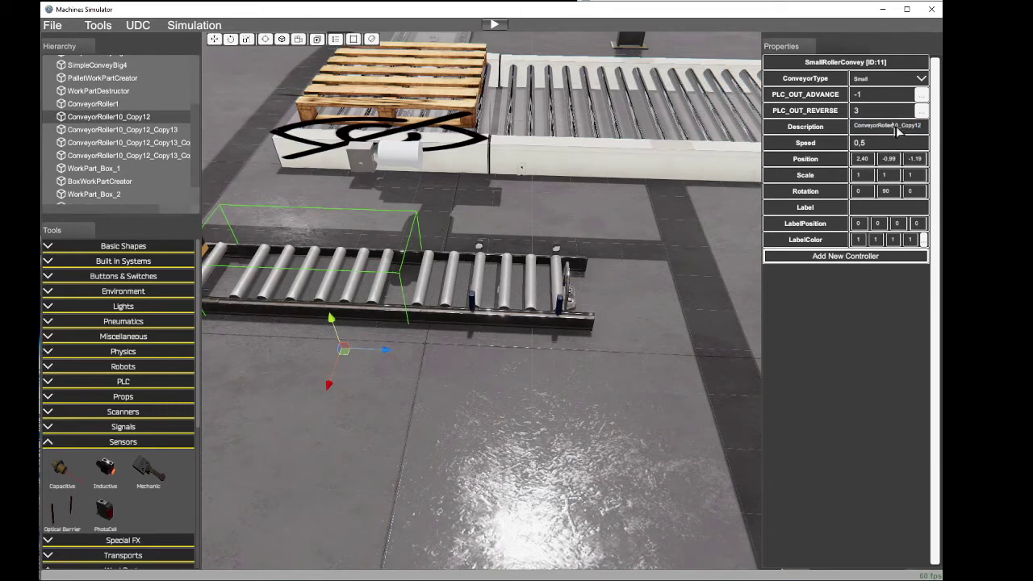
pyautogui.moveTo(892, 127); pyautogui.dragTo(926, 129)
pyautogui.write('2')
pyautogui.click(123, 129)
pyautogui.click(894, 129)
pyautogui.moveTo(883, 127); pyautogui.dragTo(926, 127)
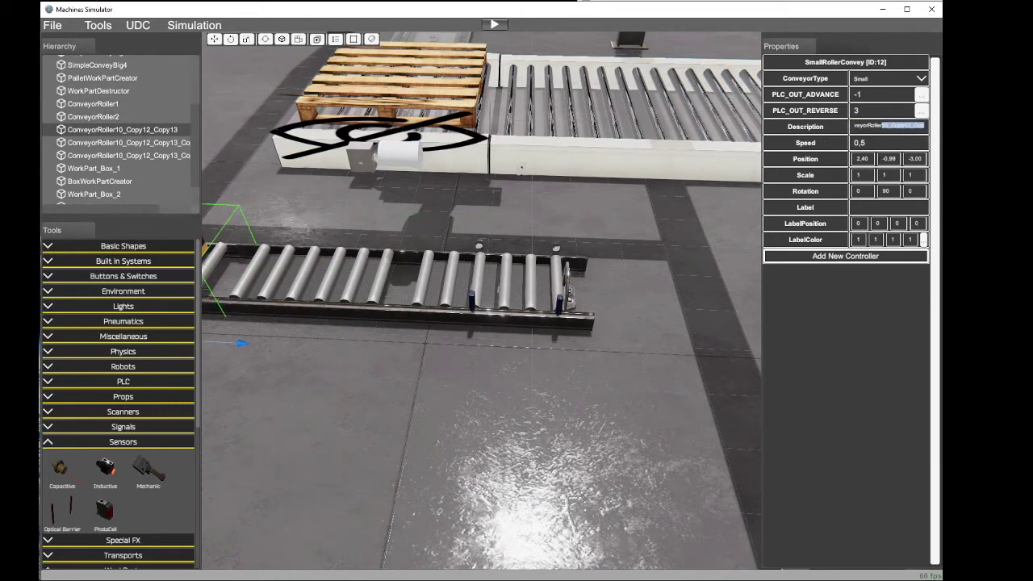
pyautogui.write('3')
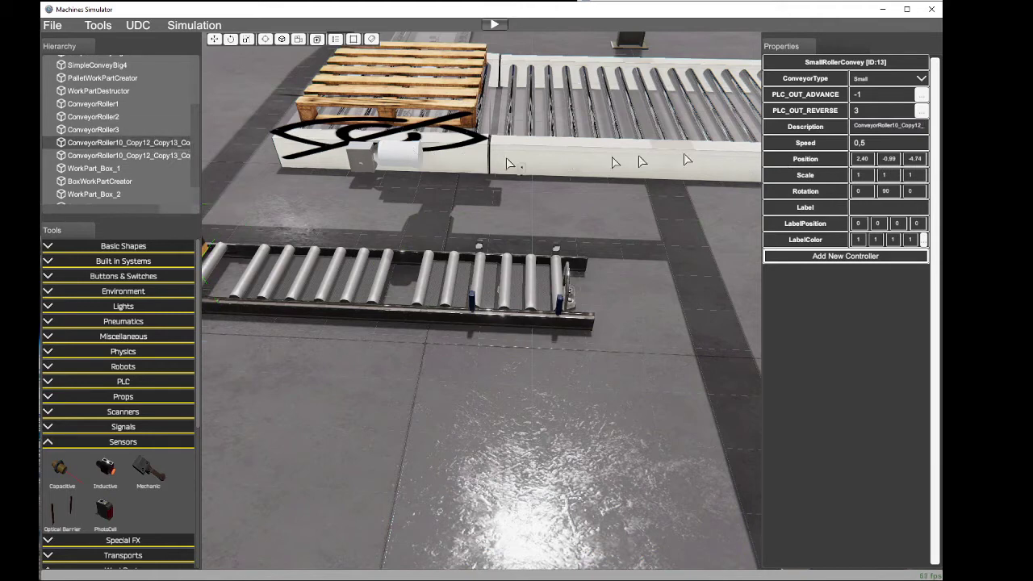
# Step: Rename the fourth roller conveyor section, the copy directly after ConveyorRoller3, as ConveyorRoller4
pyautogui.click(123, 142)
pyautogui.moveTo(880, 127); pyautogui.dragTo(927, 127)
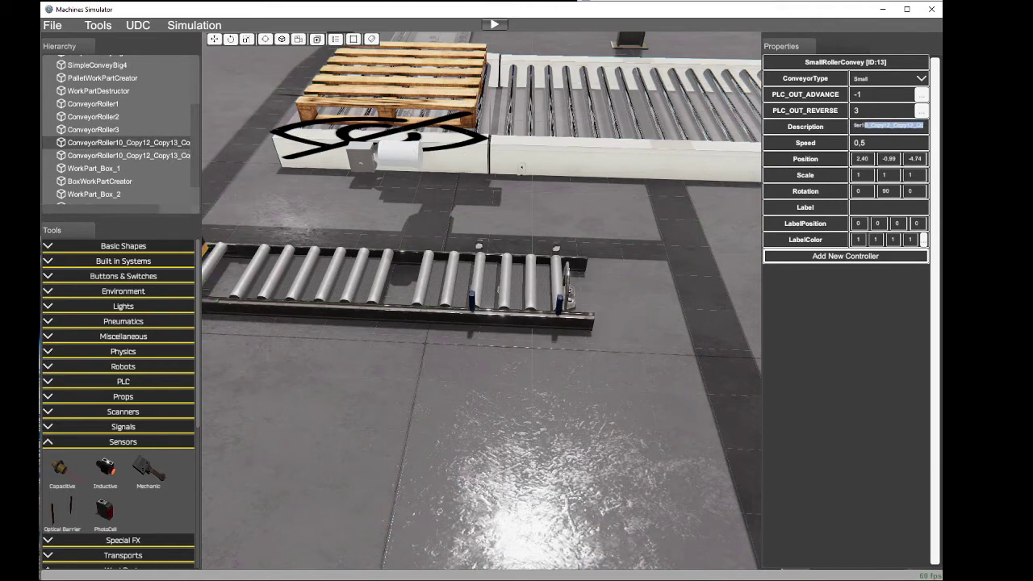
pyautogui.write('1')
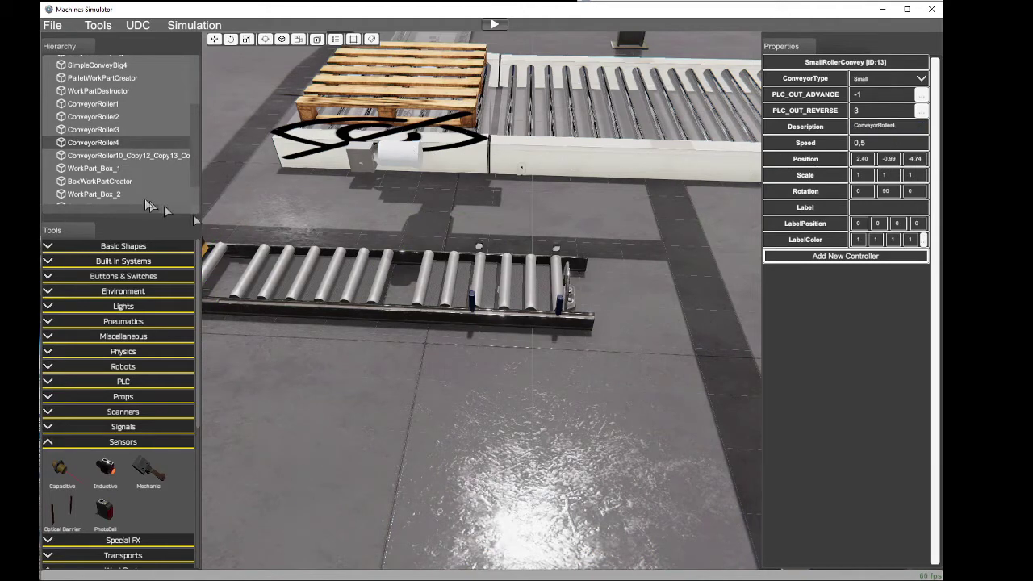
# Step: Rename the fifth roller conveyor section, the copy directly after ConveyorRoller4, as ConveyorRoller5
pyautogui.click(109, 155)
pyautogui.click(898, 129)
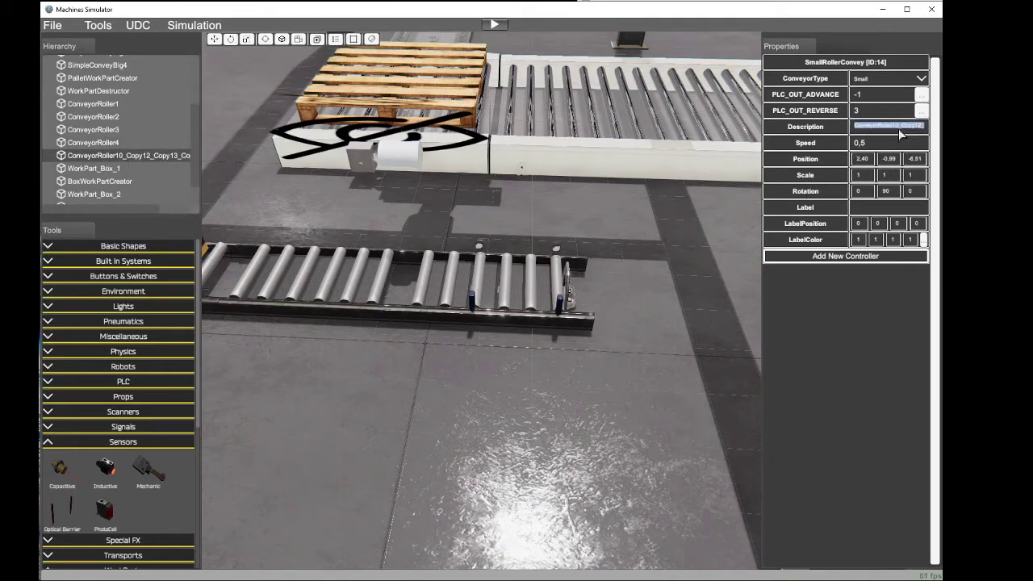
pyautogui.moveTo(893, 126); pyautogui.dragTo(949, 127)
pyautogui.write('5')
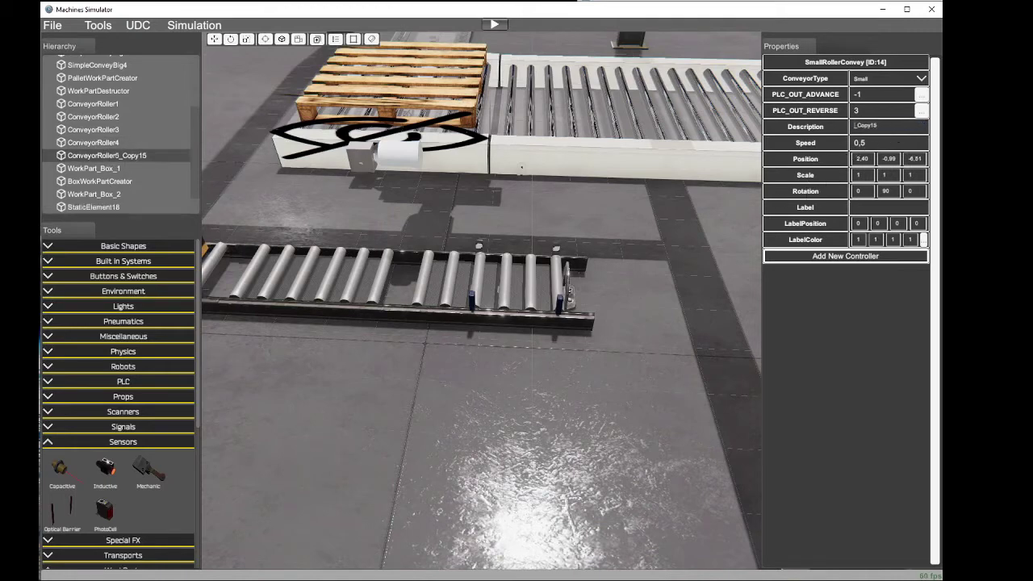
pyautogui.click(900, 128)
# Step: Check the box work parts and their creator, and rename StaticElement18 at the end of the box conveyor as Stopper
pyautogui.doubleClick(85, 168)
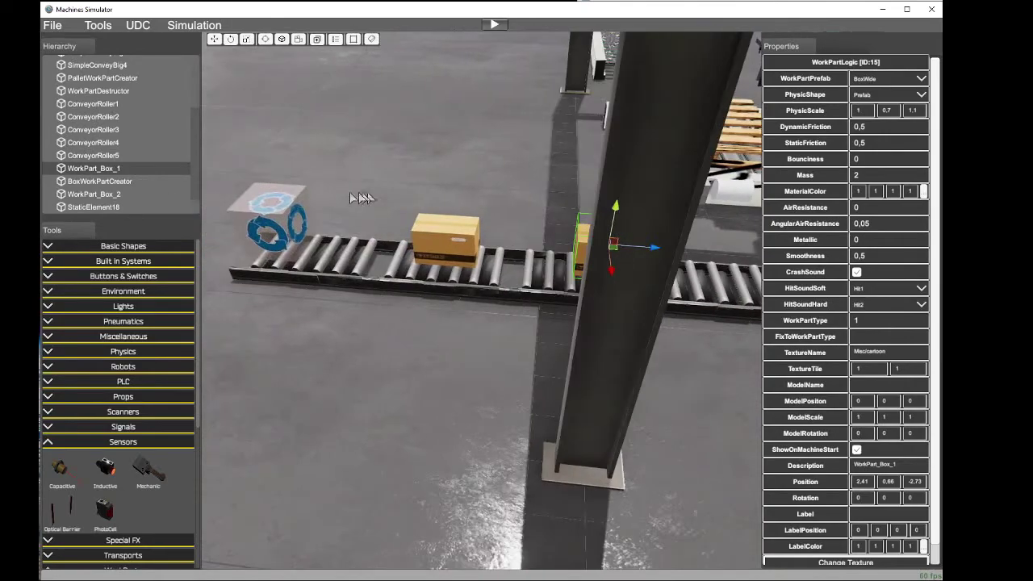
pyautogui.click(104, 182)
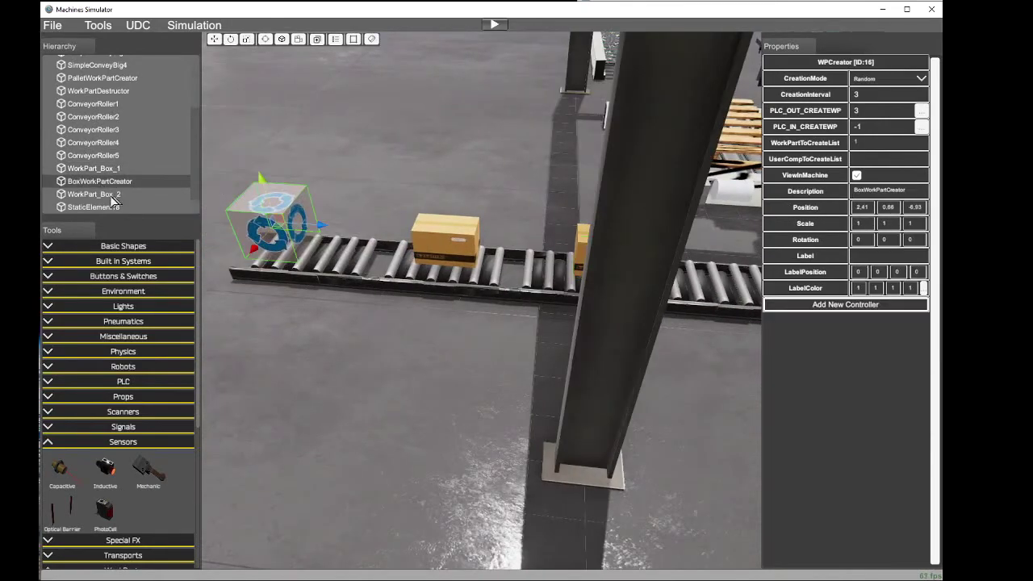
pyautogui.click(113, 194)
pyautogui.click(105, 207)
pyautogui.press('d')
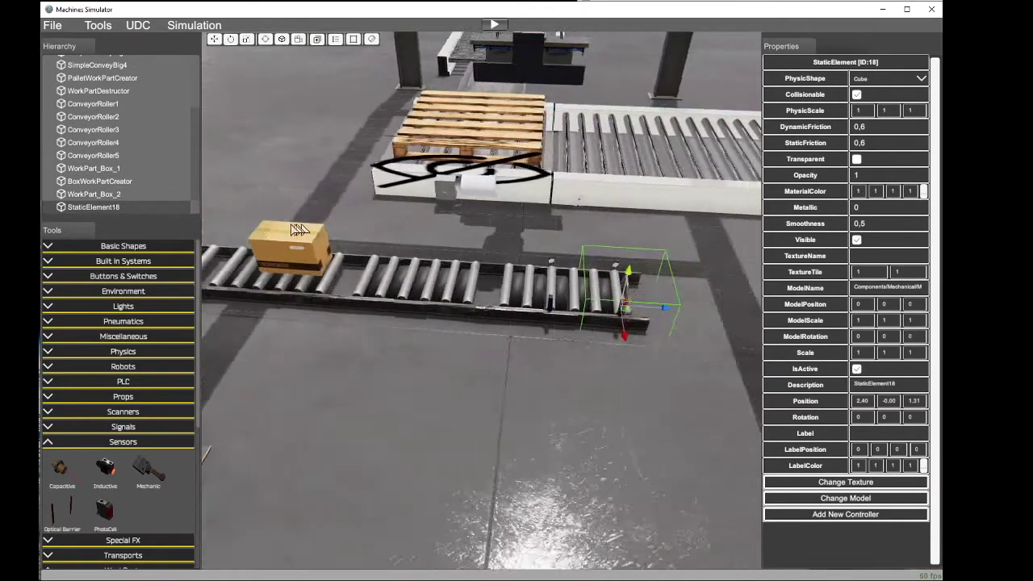
pyautogui.press('w')
pyautogui.moveTo(432, 278); pyautogui.dragTo(622, 297, button='right')
pyautogui.click(891, 388)
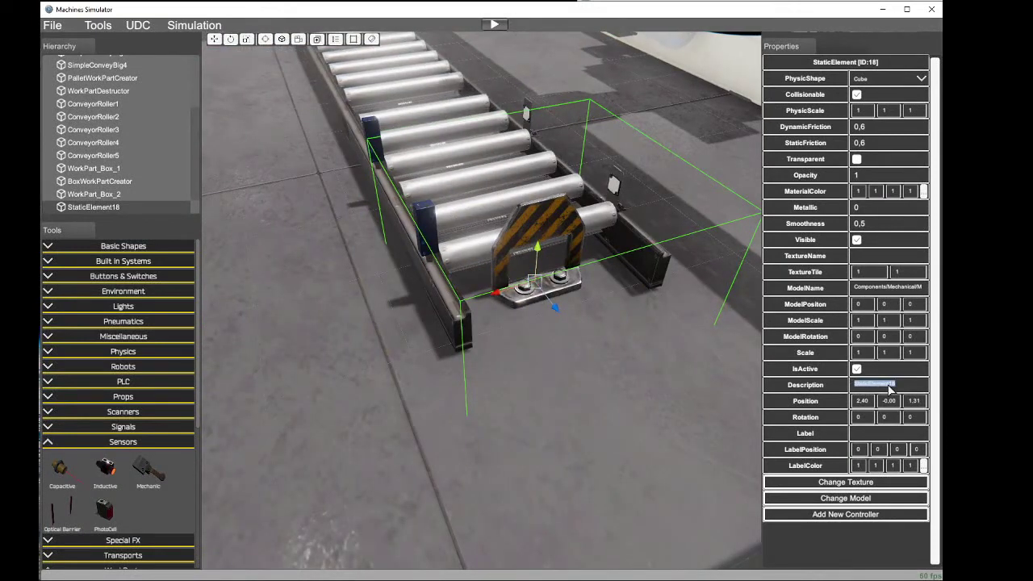
pyautogui.write('Stopper')
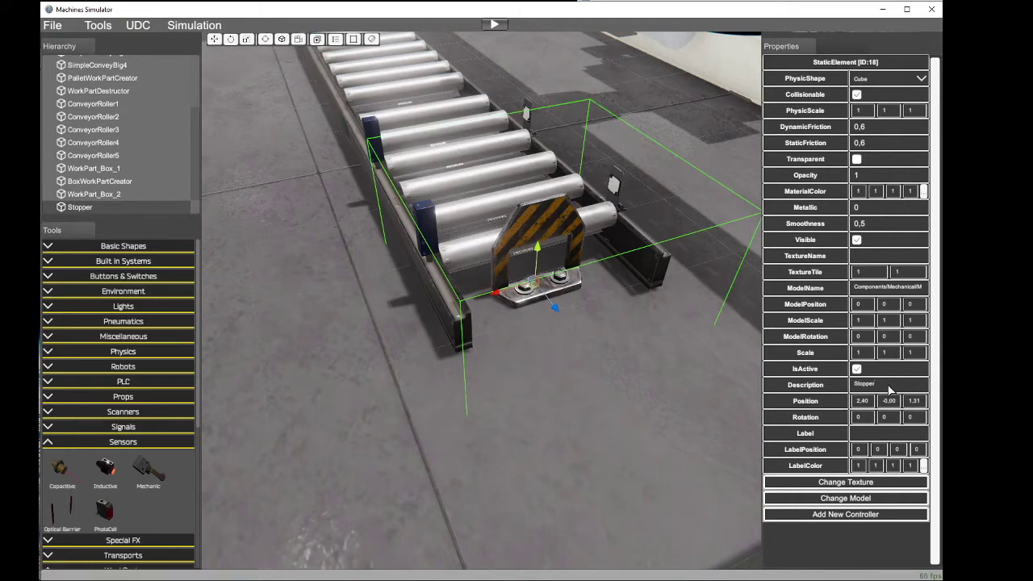
# Step: Save the machine under its existing name
pyautogui.scroll(-10, 565, 299)
pyautogui.moveTo(565, 300); pyautogui.dragTo(631, 230, button='right')
pyautogui.click(52, 25)
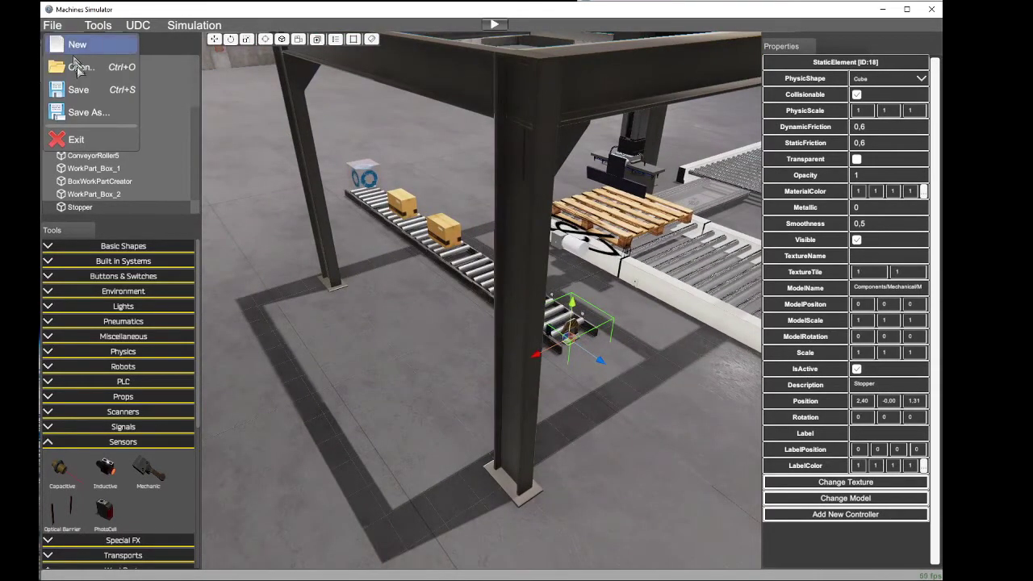
pyautogui.click(79, 90)
# Step: Add a photocell at the transfer end of the pallet infeed conveyor and move it roughly over the conveyor's side frame
pyautogui.press('w')
pyautogui.moveTo(357, 352); pyautogui.dragTo(968, 321, button='right')
pyautogui.press('s')
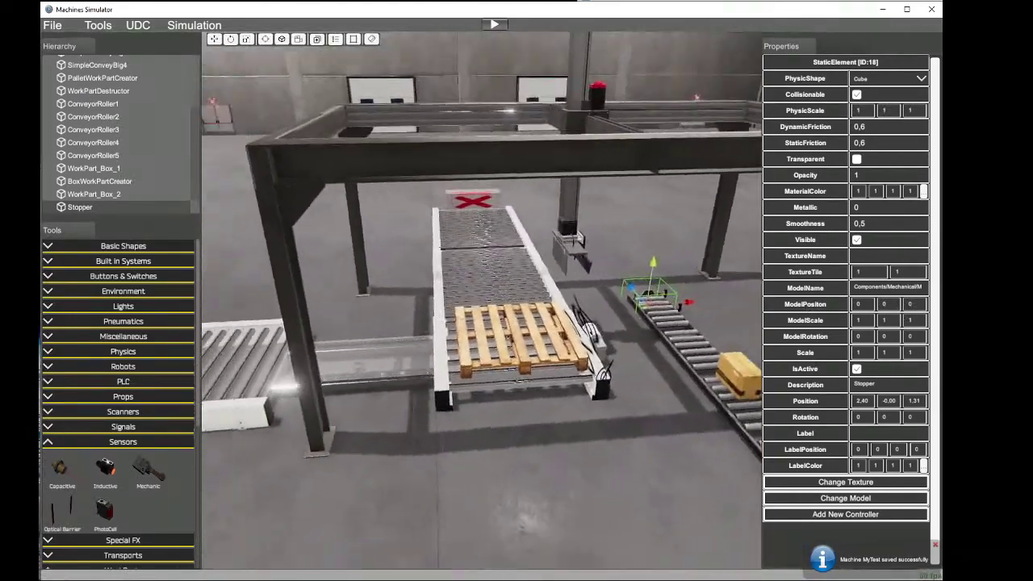
pyautogui.moveTo(484, 307); pyautogui.dragTo(444, 315, button='right')
pyautogui.press('a')
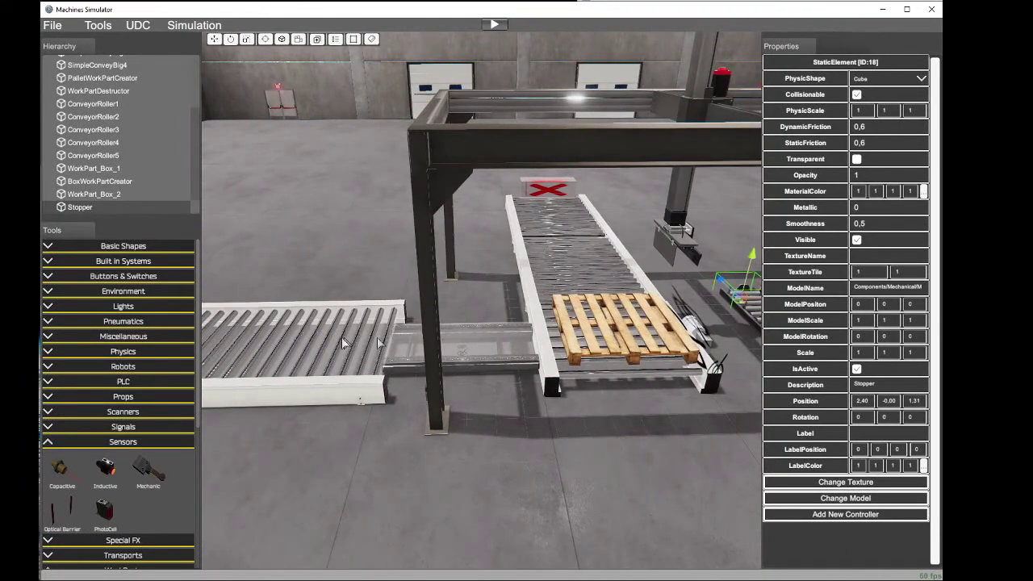
pyautogui.moveTo(378, 339); pyautogui.dragTo(599, 339, button='right')
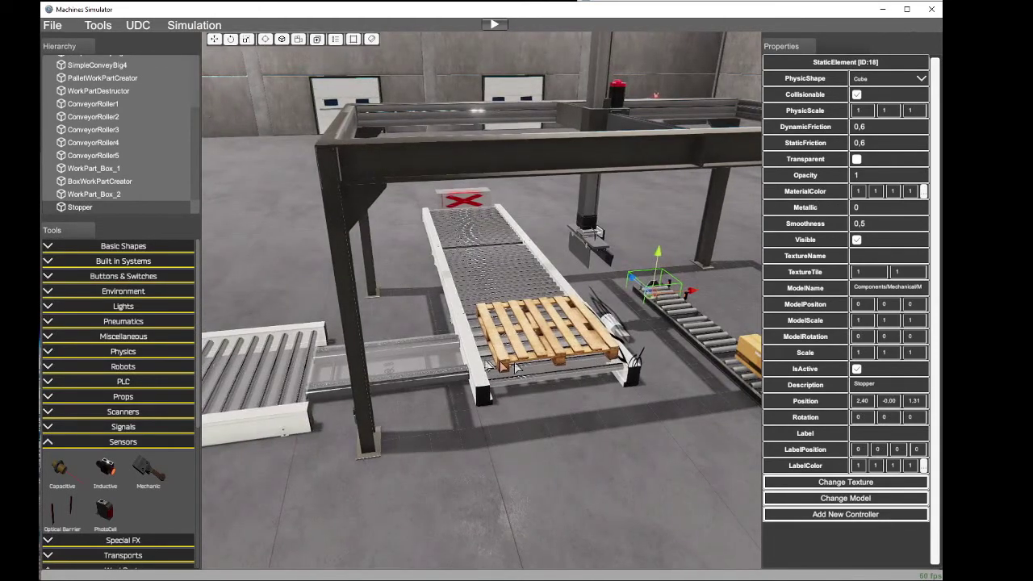
pyautogui.moveTo(510, 366); pyautogui.dragTo(361, 440, button='right')
pyautogui.press('w')
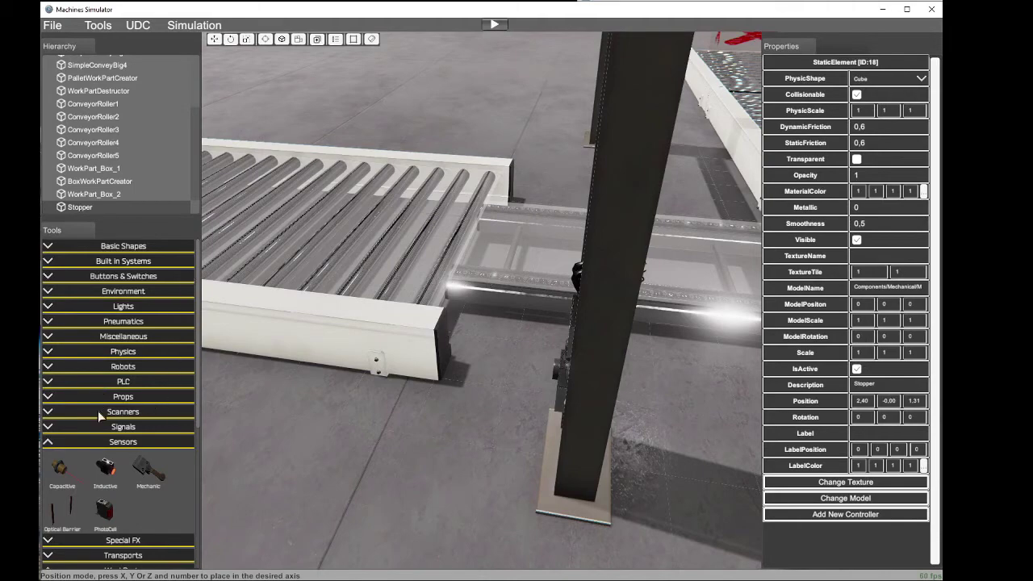
pyautogui.click(105, 508)
pyautogui.click(367, 475)
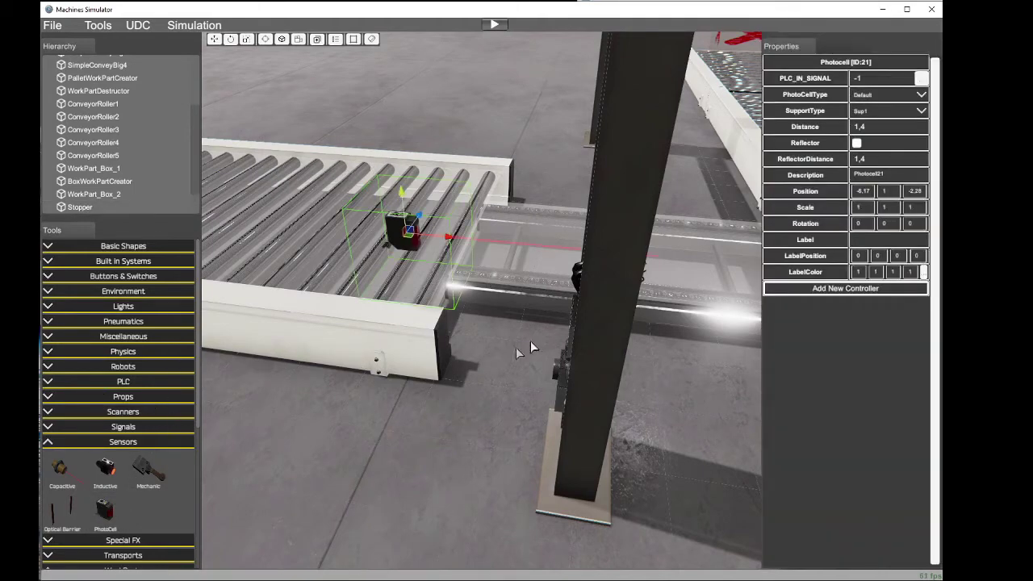
pyautogui.keyDown('alt'); pyautogui.moveTo(526, 351); pyautogui.dragTo(380, 324); pyautogui.keyUp('alt')
pyautogui.moveTo(483, 210); pyautogui.dragTo(435, 295)
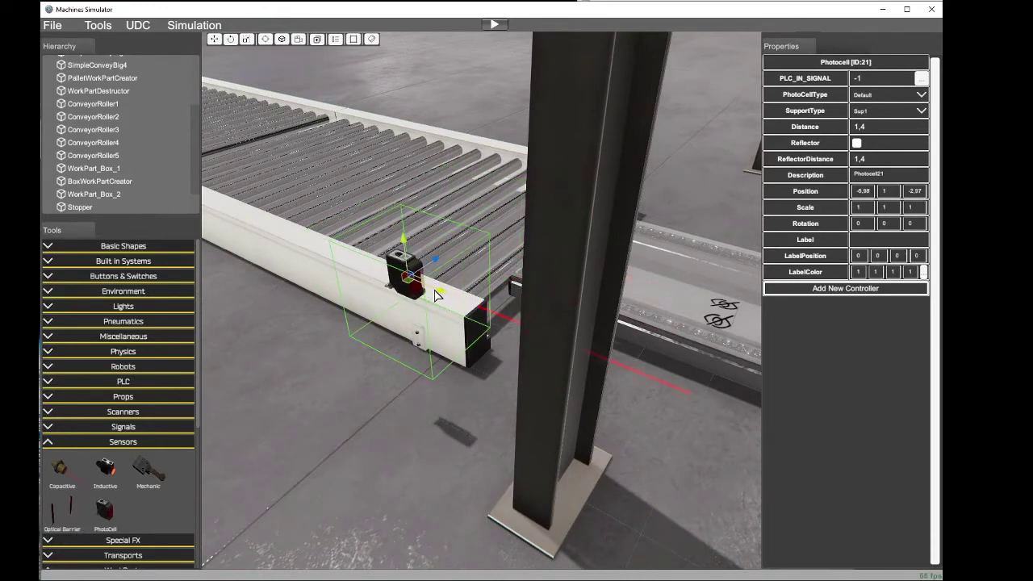
# Step: Set the new photocell's Y rotation to 270 so it faces across the rollers, and change its type to Small
pyautogui.press('r')
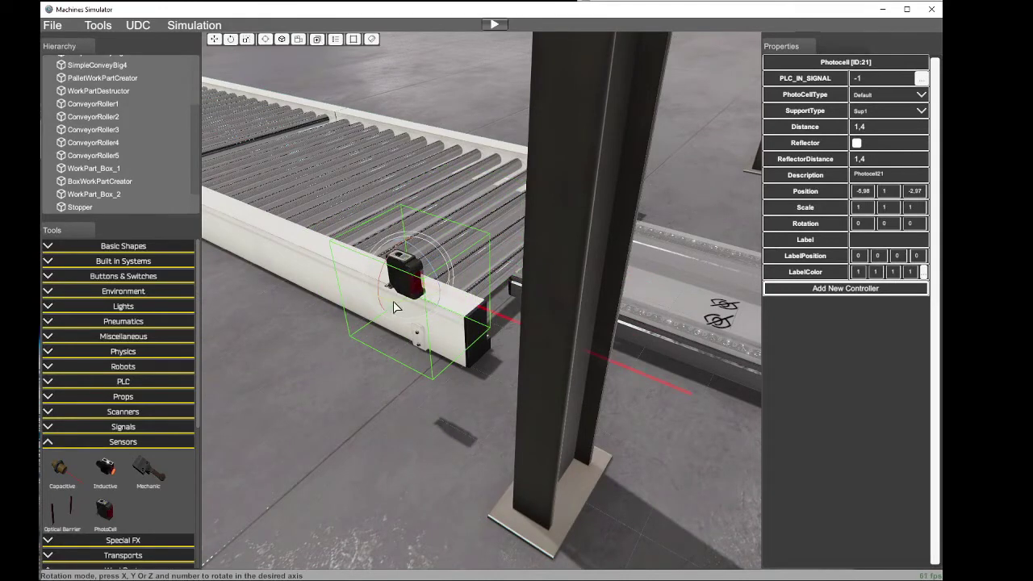
pyautogui.write('y90')
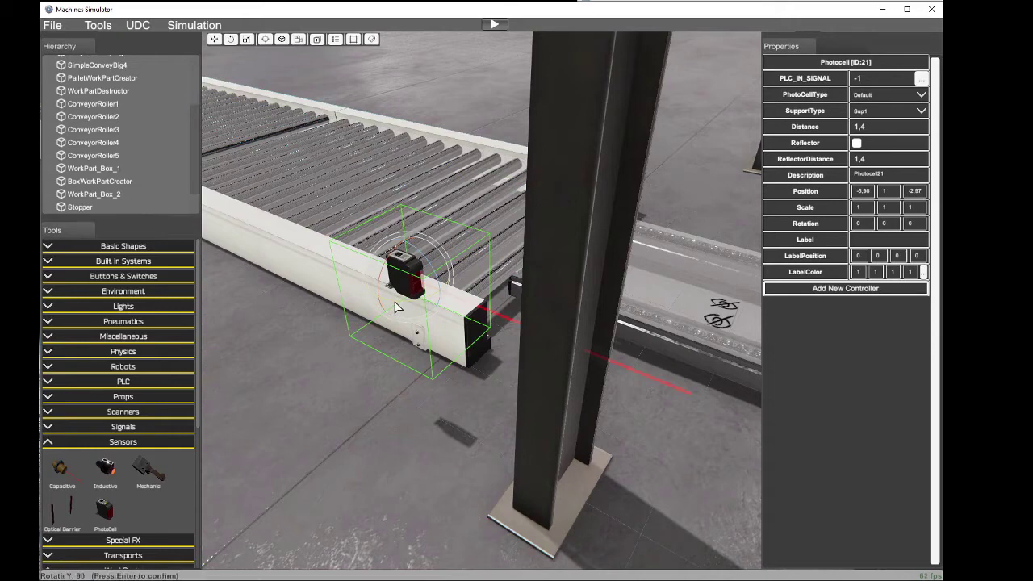
pyautogui.press('Return')
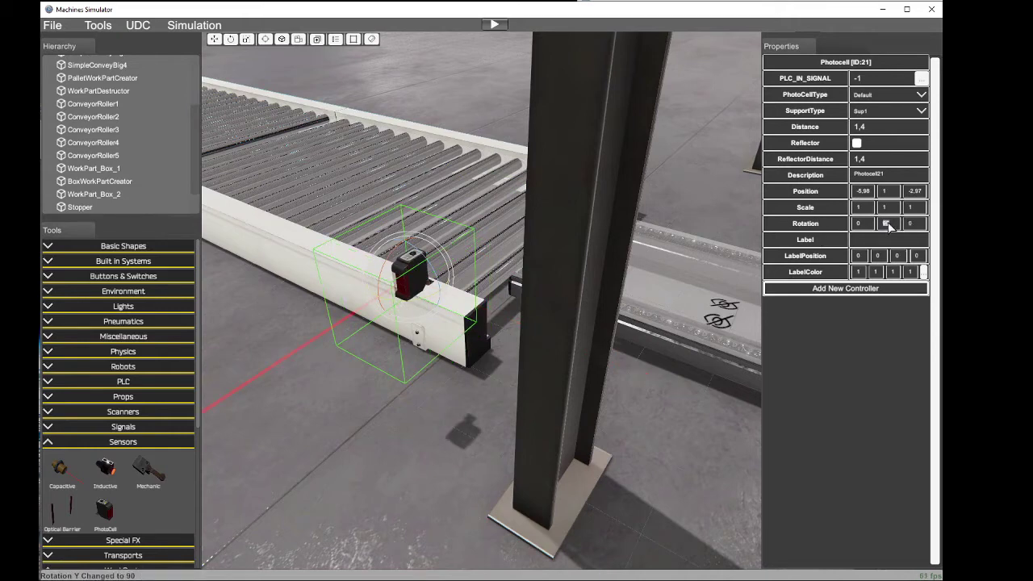
pyautogui.write('270')
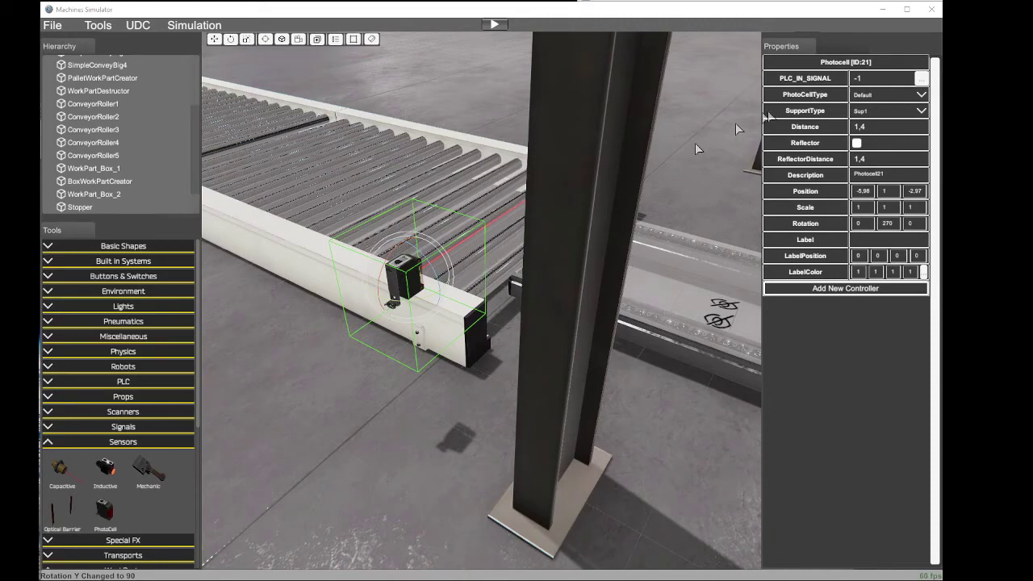
pyautogui.click(921, 96)
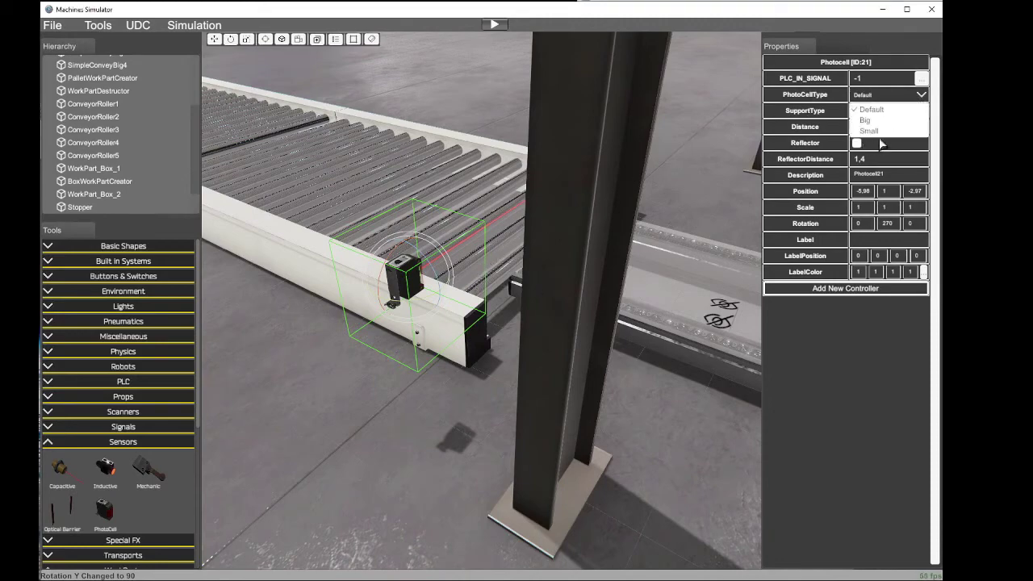
pyautogui.click(870, 131)
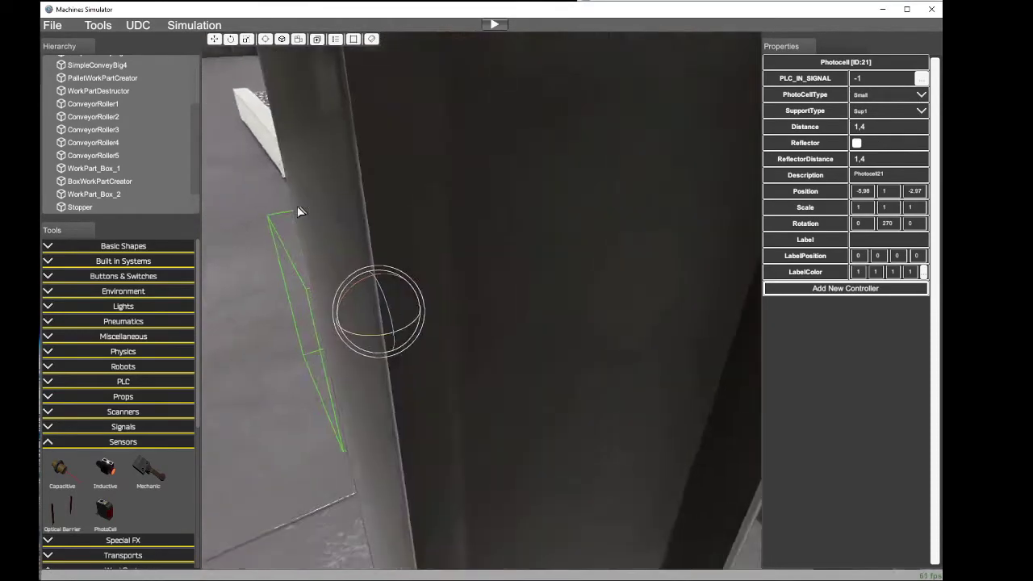
# Step: Seat the photocell on the side frame at the infeed conveyor's end, at about X -6.18, Y 0.59, Z -2.43
pyautogui.scroll(3, 291, 213)
pyautogui.press('w')
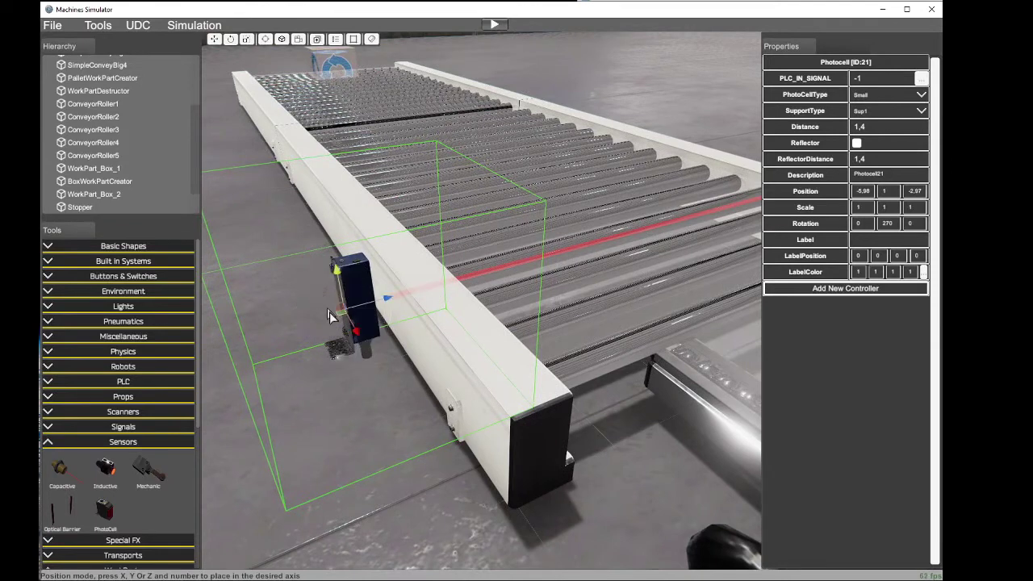
pyautogui.moveTo(389, 302); pyautogui.dragTo(499, 292)
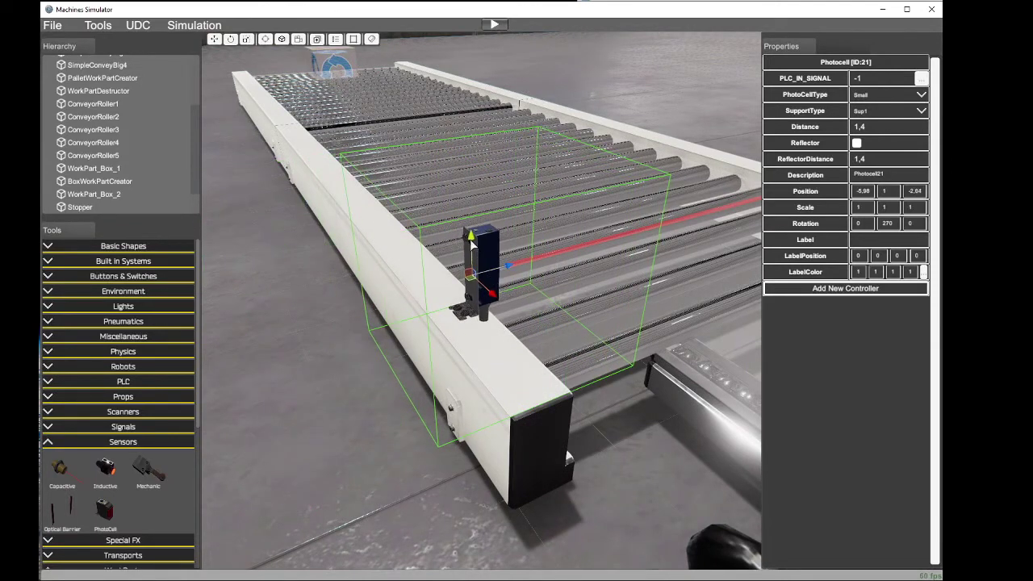
pyautogui.moveTo(473, 243); pyautogui.dragTo(557, 345)
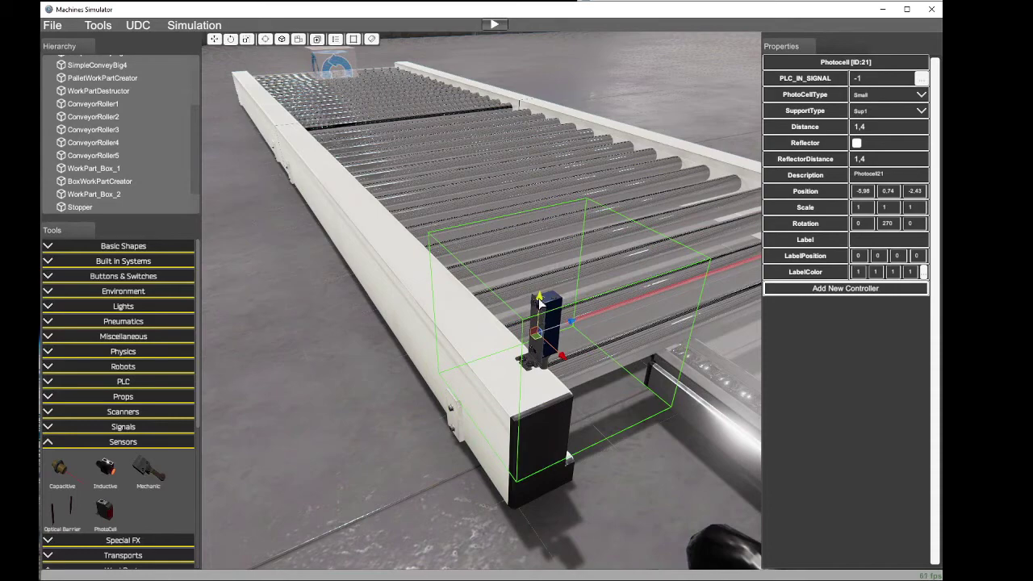
pyautogui.moveTo(540, 303); pyautogui.dragTo(532, 380)
pyautogui.moveTo(594, 374); pyautogui.dragTo(930, 366, button='right')
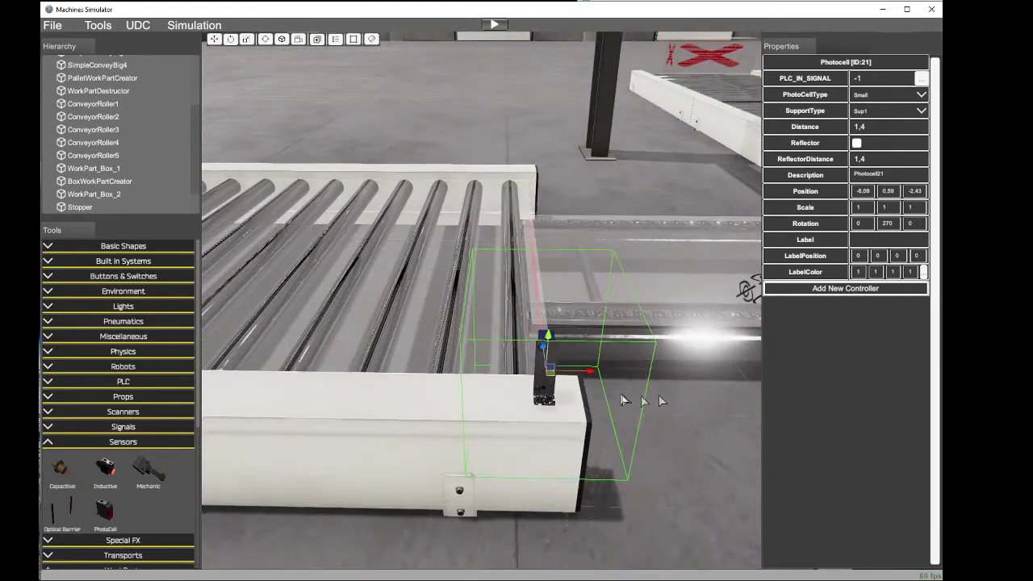
pyautogui.moveTo(588, 375); pyautogui.dragTo(557, 376)
# Step: Enable the photocell's reflector and set the reflector distance to 3 so it sits on the opposite side frame
pyautogui.moveTo(554, 376); pyautogui.dragTo(864, 374, button='right')
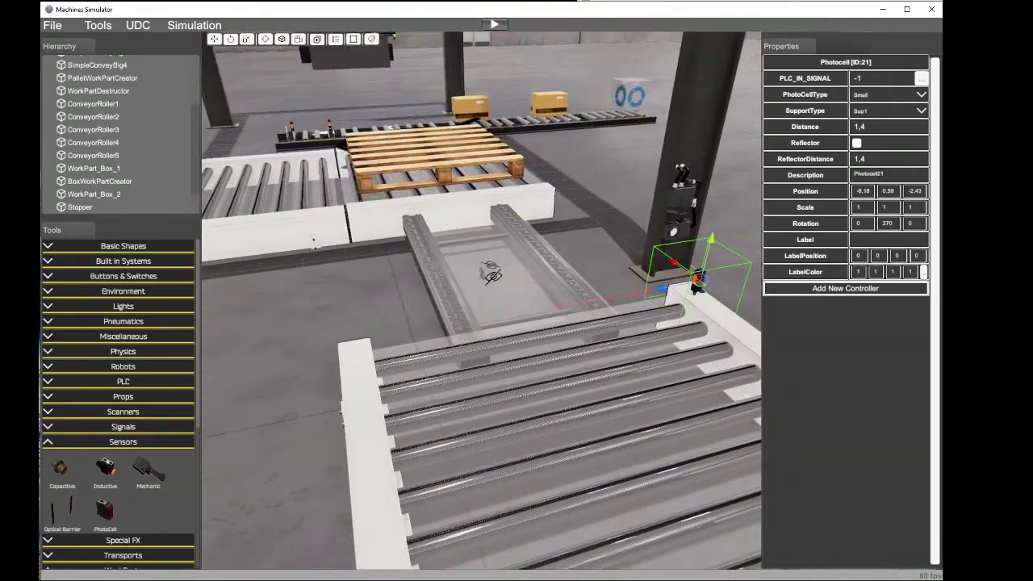
pyautogui.click(856, 143)
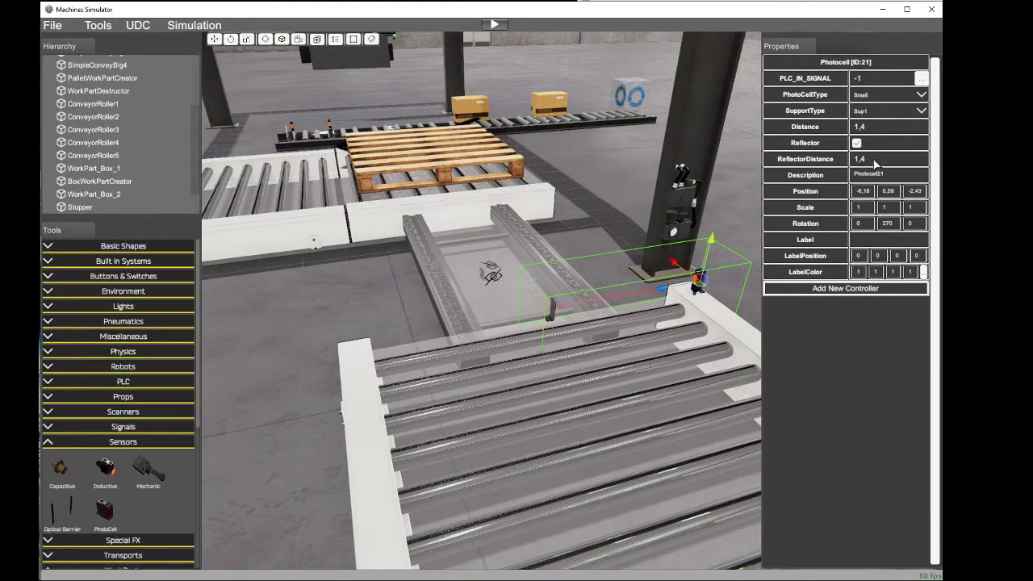
pyautogui.click(876, 162)
pyautogui.write('3')
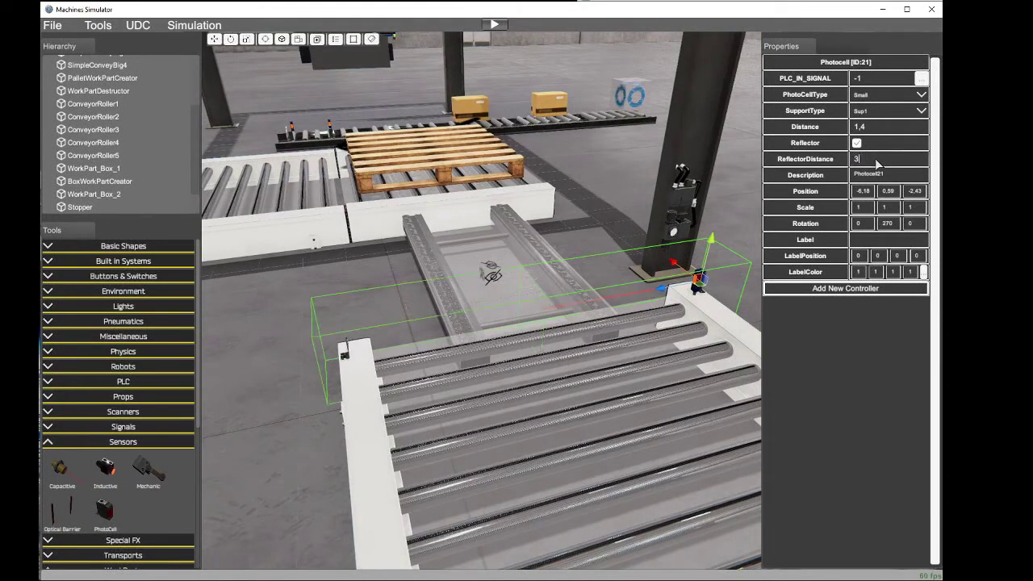
pyautogui.scroll(6, 565, 287)
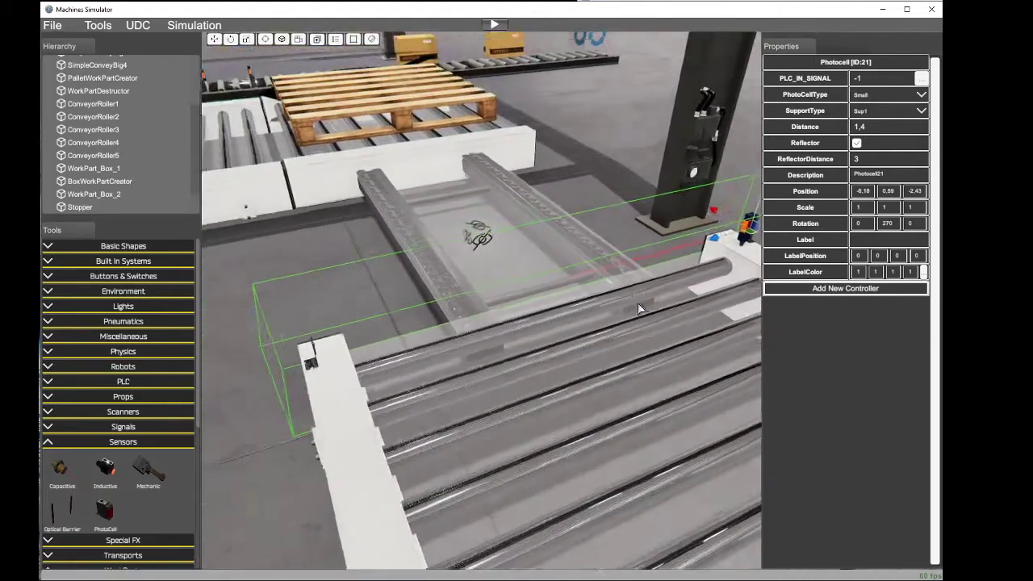
# Step: Set the photocell's sensing distance to 3 and its PLC_IN_SIGNAL to 10
pyautogui.click(872, 131)
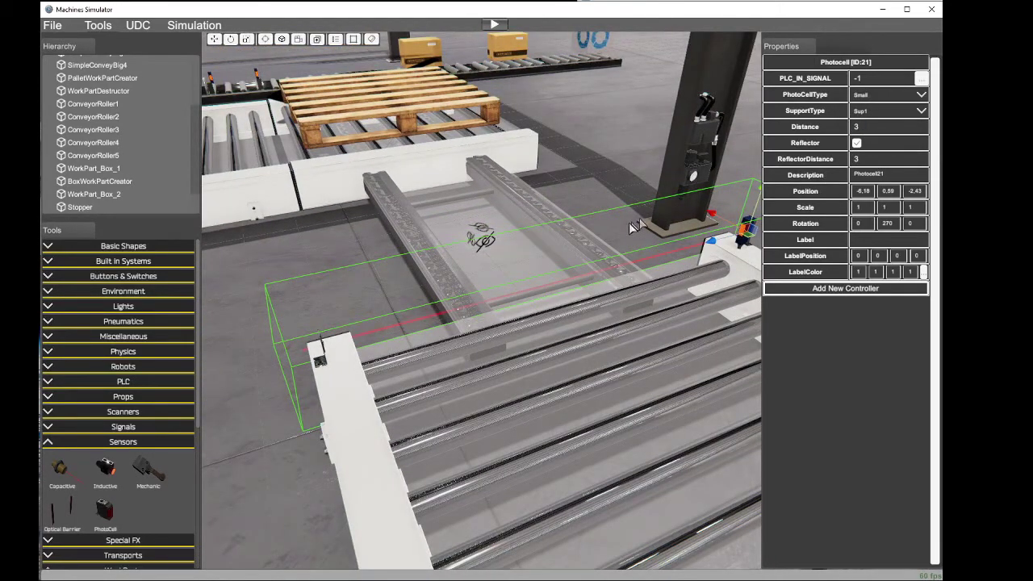
pyautogui.moveTo(630, 221); pyautogui.dragTo(973, 246, button='right')
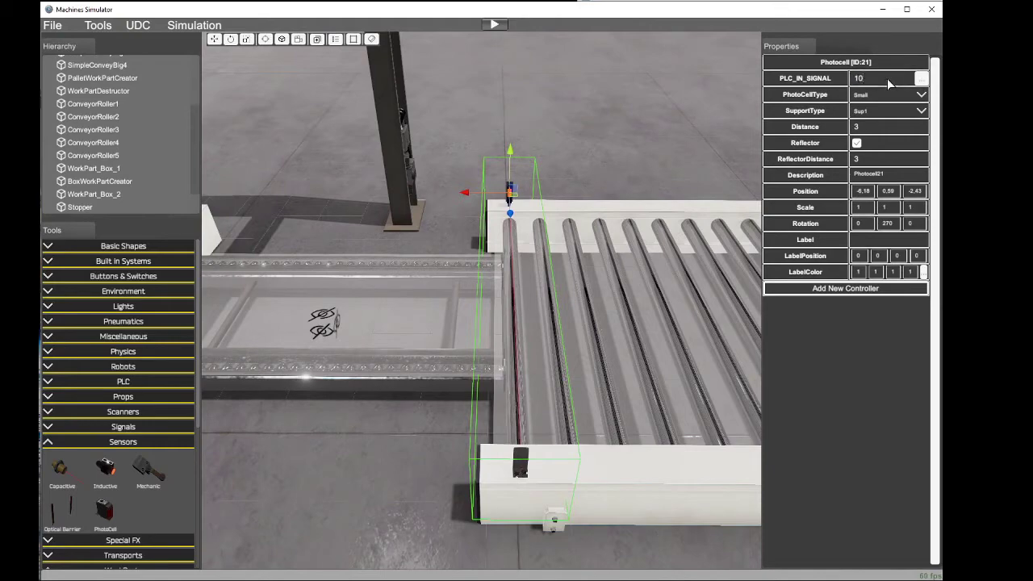
pyautogui.scroll(-5, 557, 280)
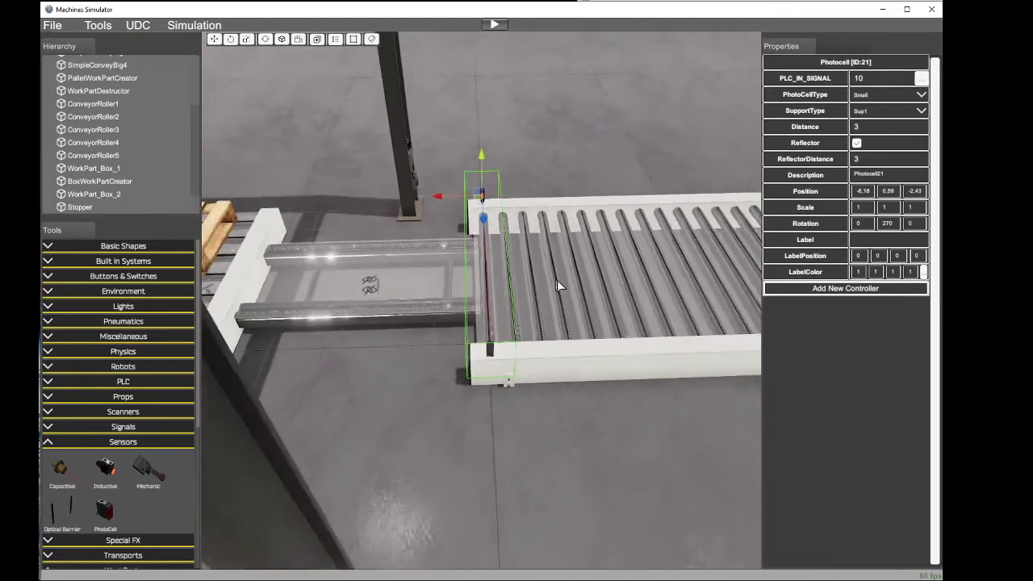
# Step: Move the wooden pallet along X to about -7.30, onto the infeed conveyor beside the new photocell
pyautogui.moveTo(557, 281); pyautogui.dragTo(389, 264, button='right')
pyautogui.click(378, 282)
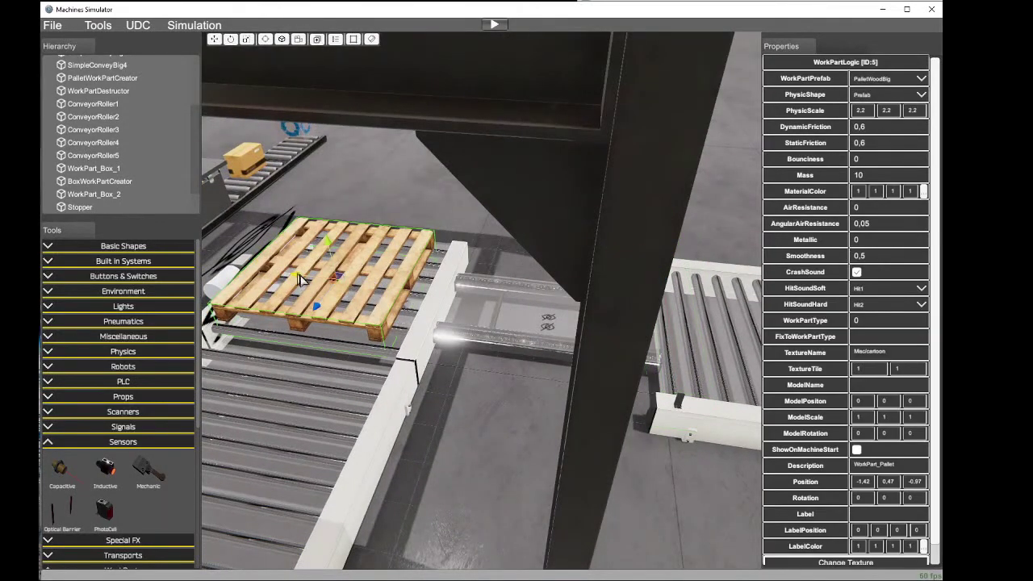
pyautogui.moveTo(298, 275); pyautogui.dragTo(691, 364)
pyautogui.scroll(2, 690, 364)
pyautogui.moveTo(690, 364); pyautogui.dragTo(463, 355, button='right')
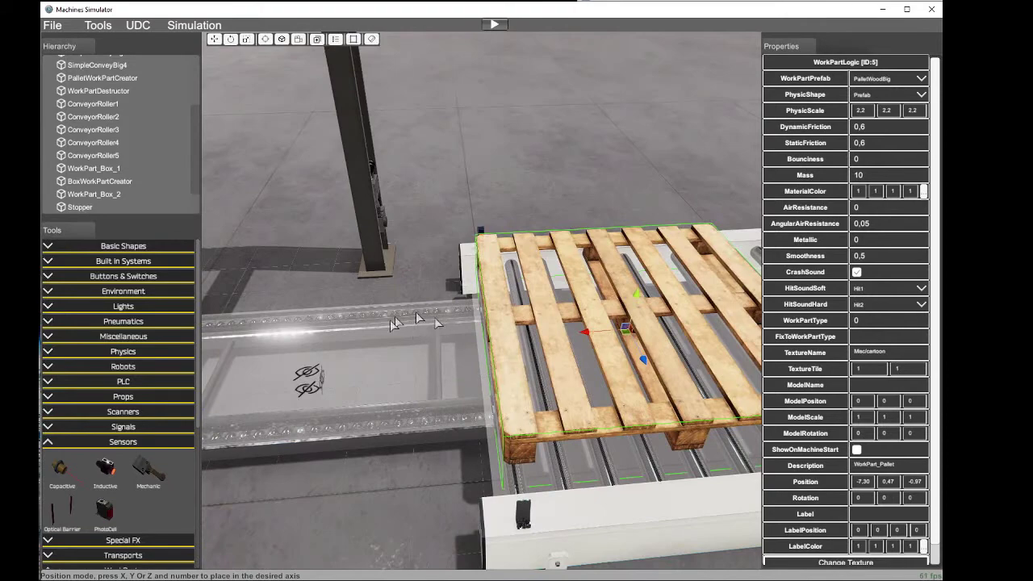
pyautogui.moveTo(419, 323); pyautogui.dragTo(582, 355, button='right')
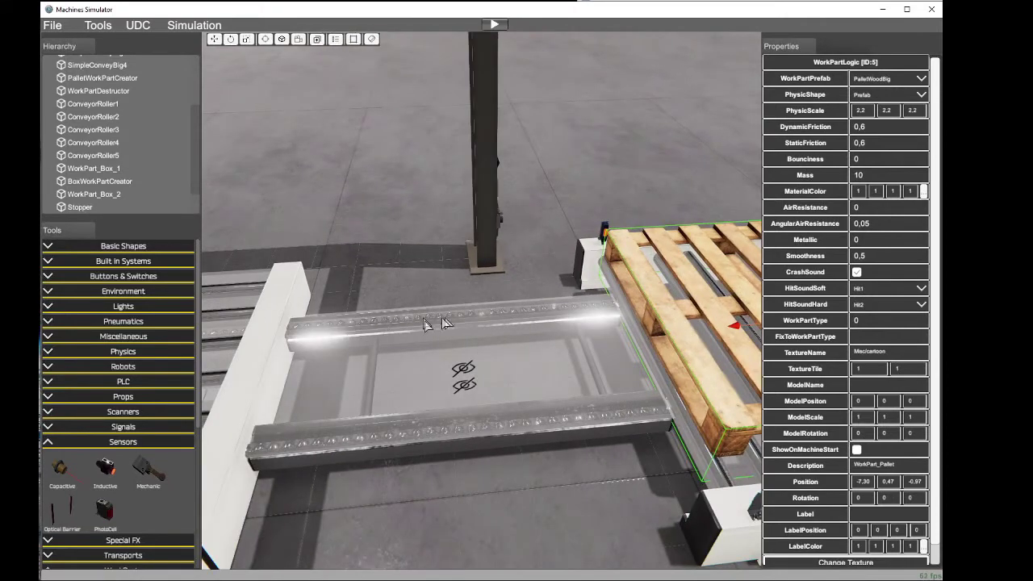
pyautogui.moveTo(481, 331); pyautogui.dragTo(819, 411, button='right')
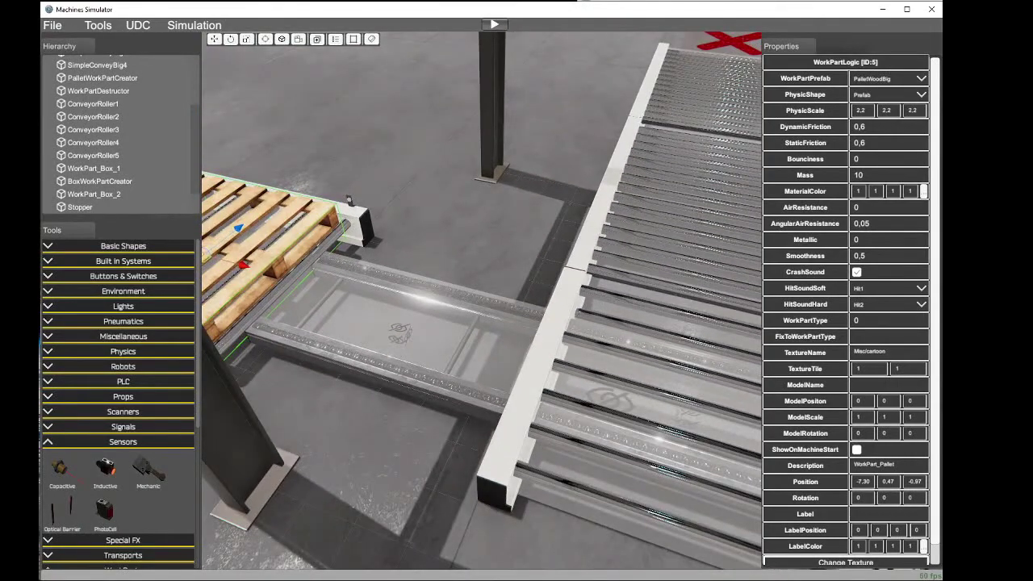
# Step: Add a photocell on the motor-side frame at the two-direction conveyor's end, at about X -0.10, Y 0.60, Z -2.33
pyautogui.moveTo(520, 388); pyautogui.dragTo(277, 345, button='right')
pyautogui.click(105, 510)
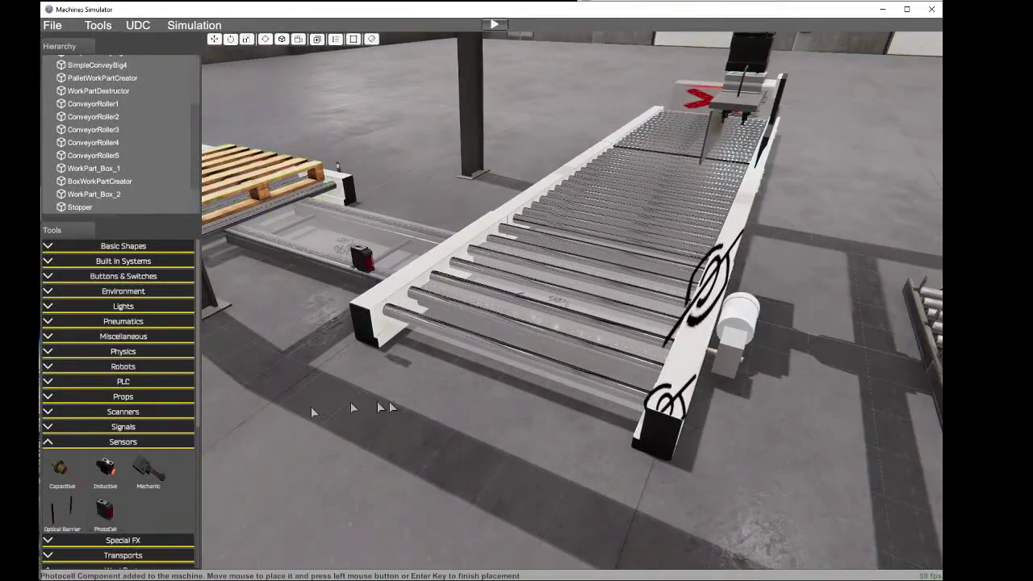
pyautogui.click(624, 558)
pyautogui.moveTo(625, 555); pyautogui.dragTo(765, 390, button='right')
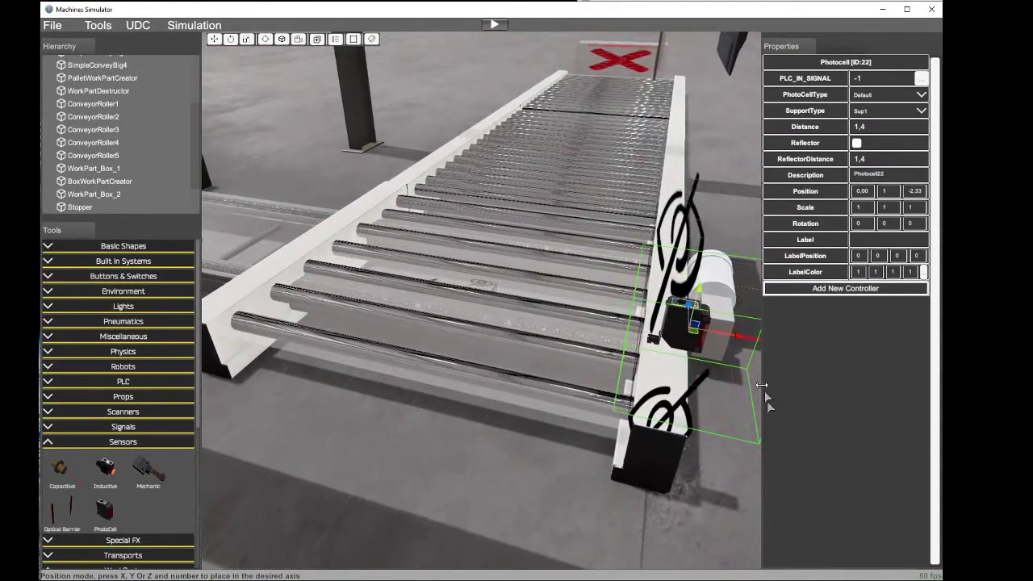
pyautogui.moveTo(700, 291); pyautogui.dragTo(696, 363)
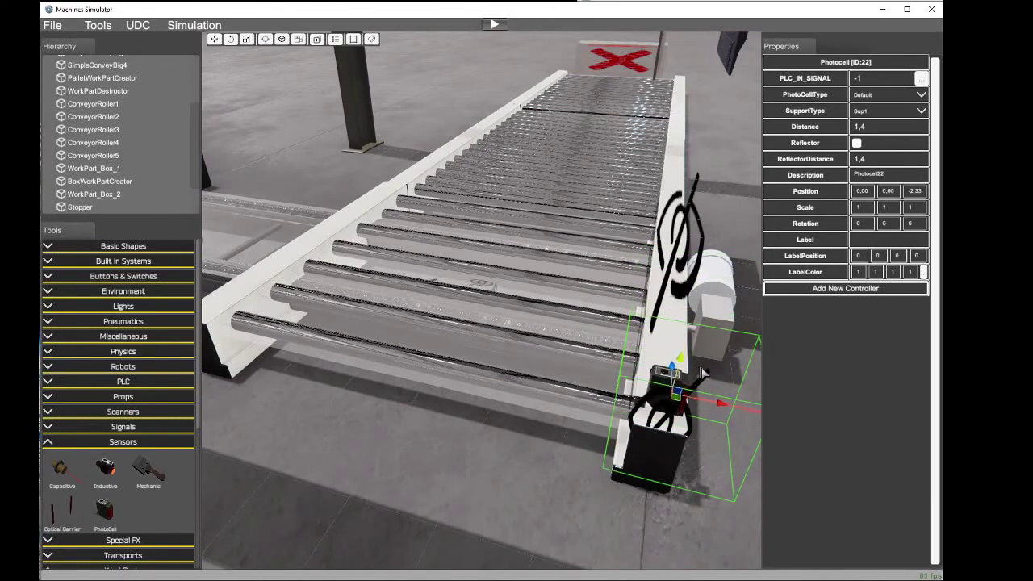
pyautogui.moveTo(696, 363); pyautogui.dragTo(676, 317, button='right')
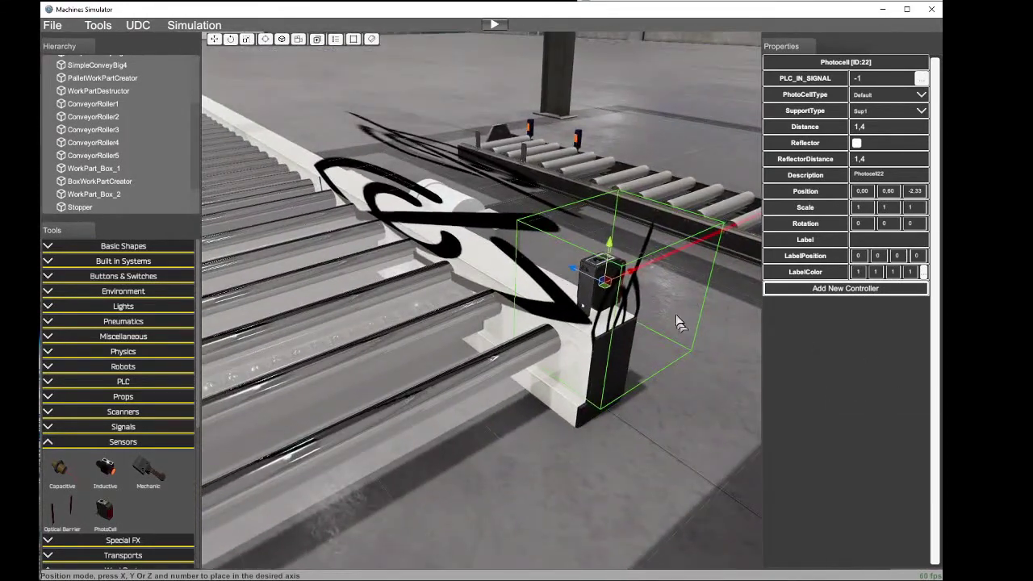
pyautogui.moveTo(627, 277); pyautogui.dragTo(615, 289)
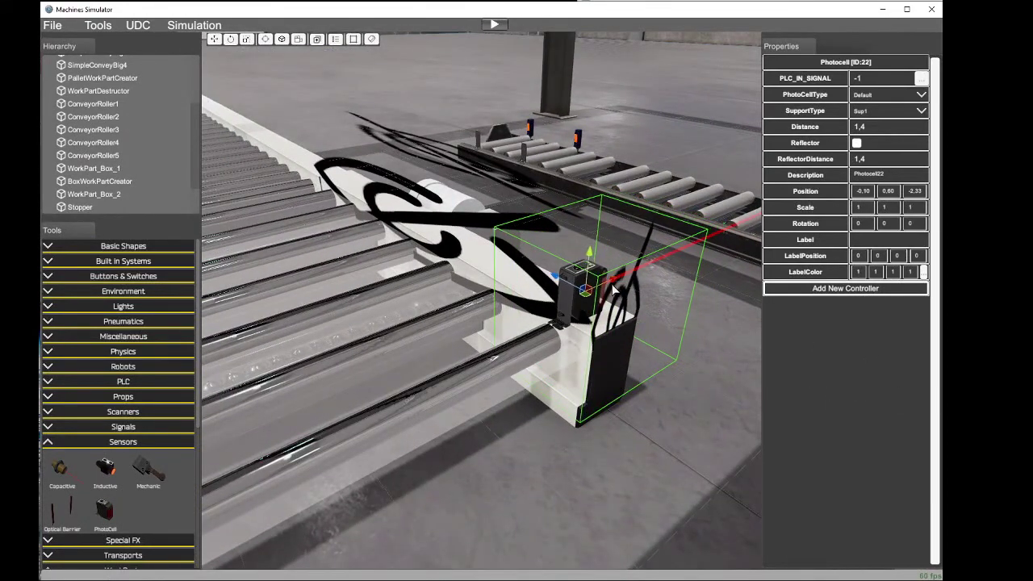
# Step: Rotate the new photocell about Y to about 263 degrees so its beam points across the rollers
pyautogui.press('e')
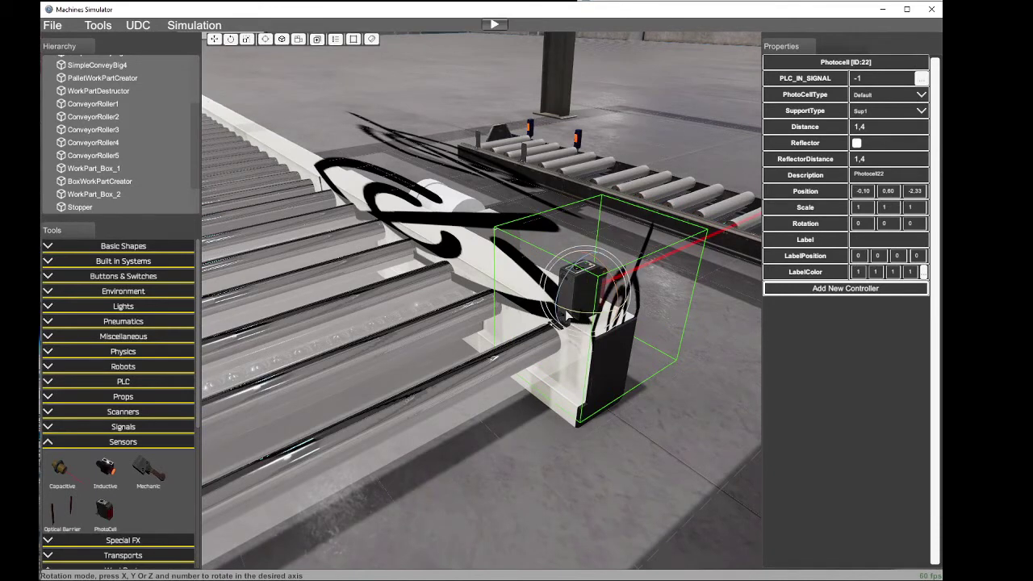
pyautogui.moveTo(567, 312); pyautogui.dragTo(722, 304)
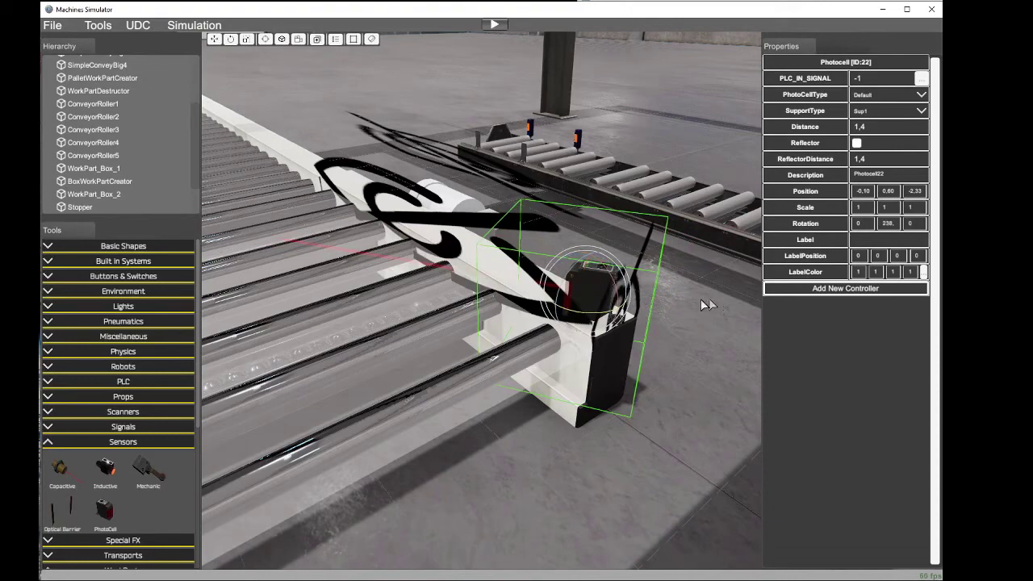
pyautogui.moveTo(640, 320); pyautogui.dragTo(335, 328, button='right')
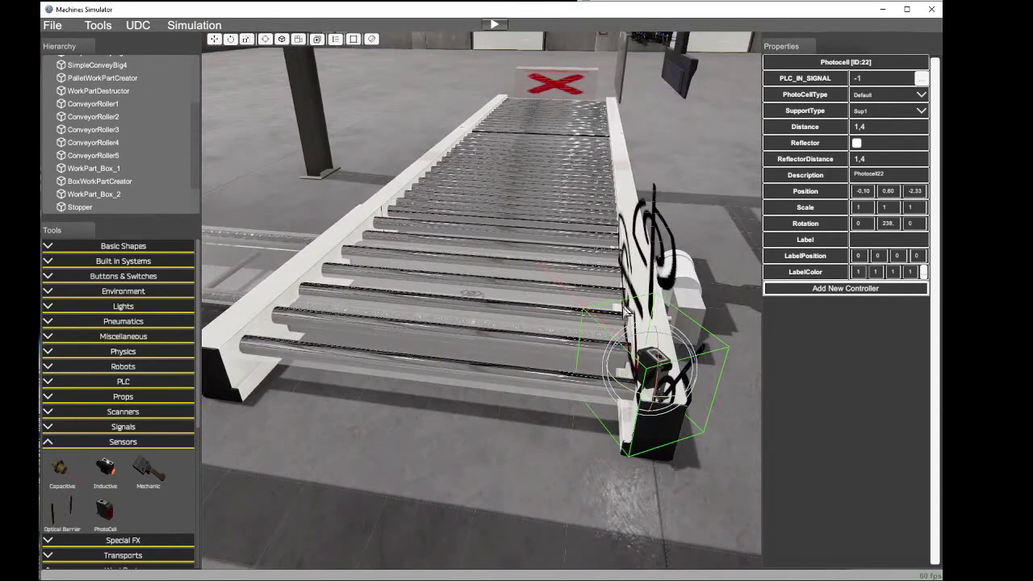
pyautogui.moveTo(637, 393); pyautogui.dragTo(618, 379)
pyautogui.moveTo(611, 373); pyautogui.dragTo(282, 406, button='right')
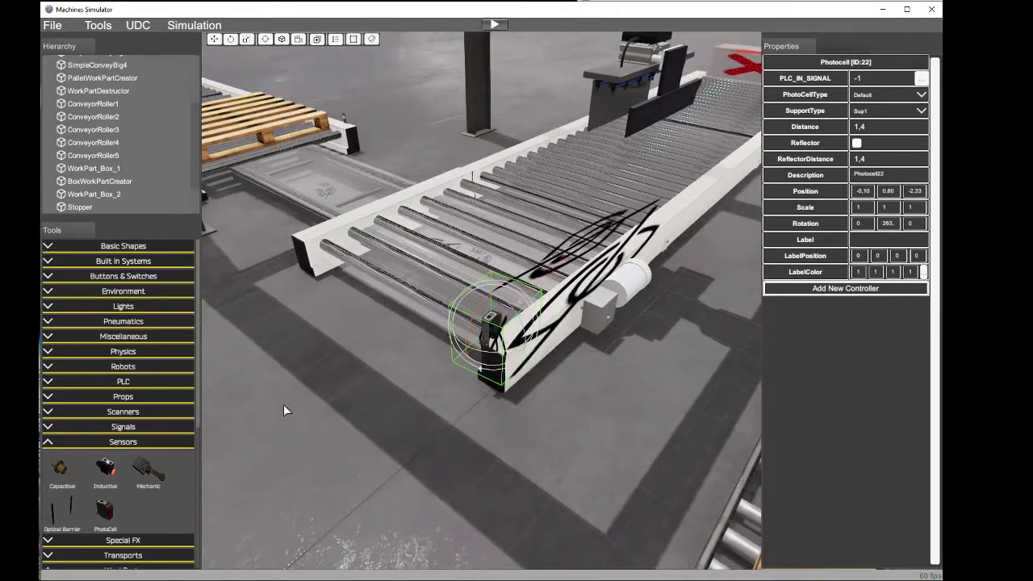
# Step: Set the photocell's PLC_IN_SIGNAL to 11 and seat it on the frame at about Y 0.55, Z -2.29
pyautogui.click(880, 78)
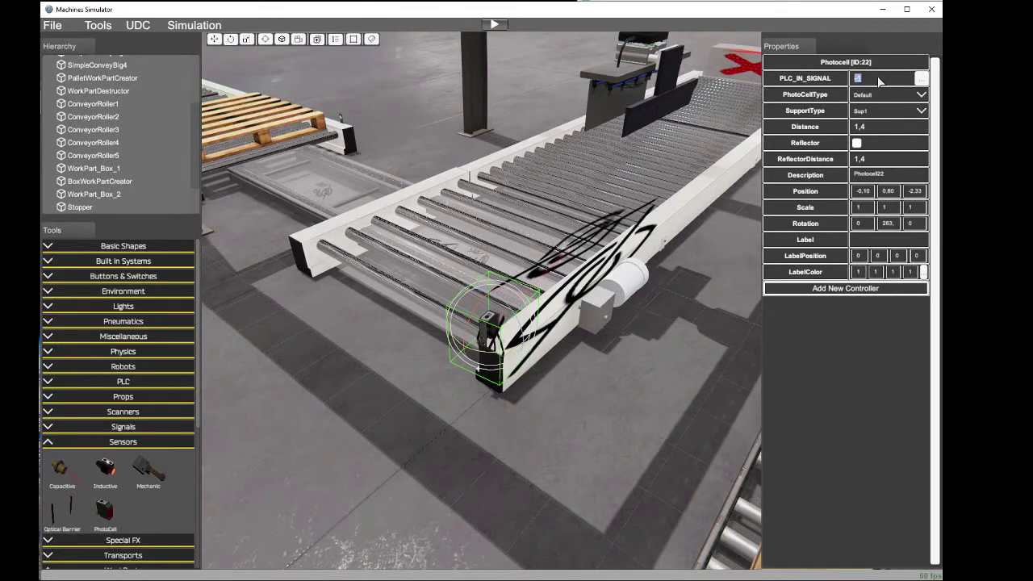
pyautogui.write('11')
pyautogui.press('w')
pyautogui.moveTo(626, 272); pyautogui.dragTo(776, 261, button='right')
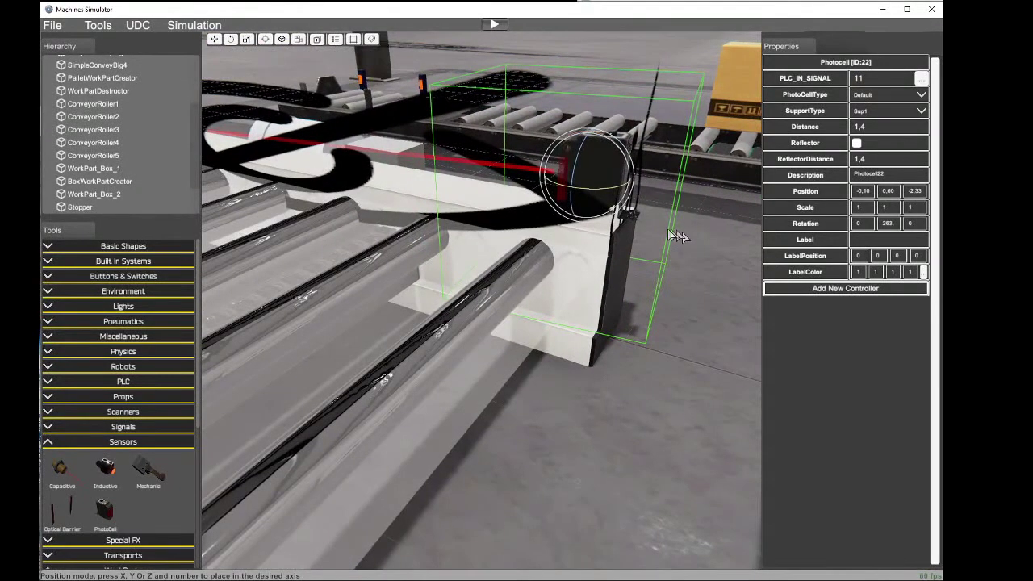
pyautogui.press('w')
pyautogui.moveTo(622, 210); pyautogui.dragTo(586, 163, button='right')
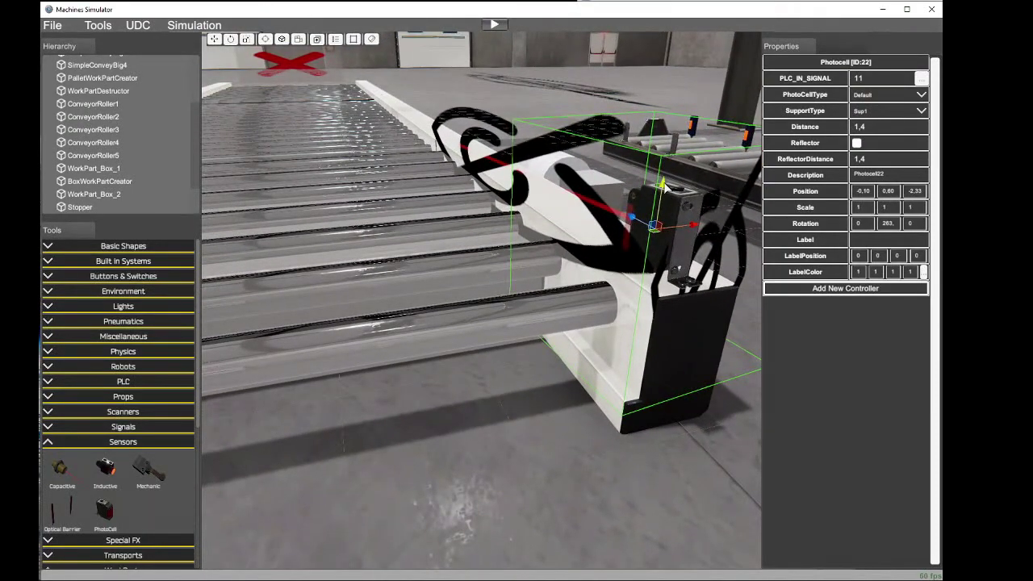
pyautogui.moveTo(663, 184)
pyautogui.mouseDown()
pyautogui.moveTo(662, 207)
pyautogui.moveTo(665, 196)
pyautogui.mouseUp()
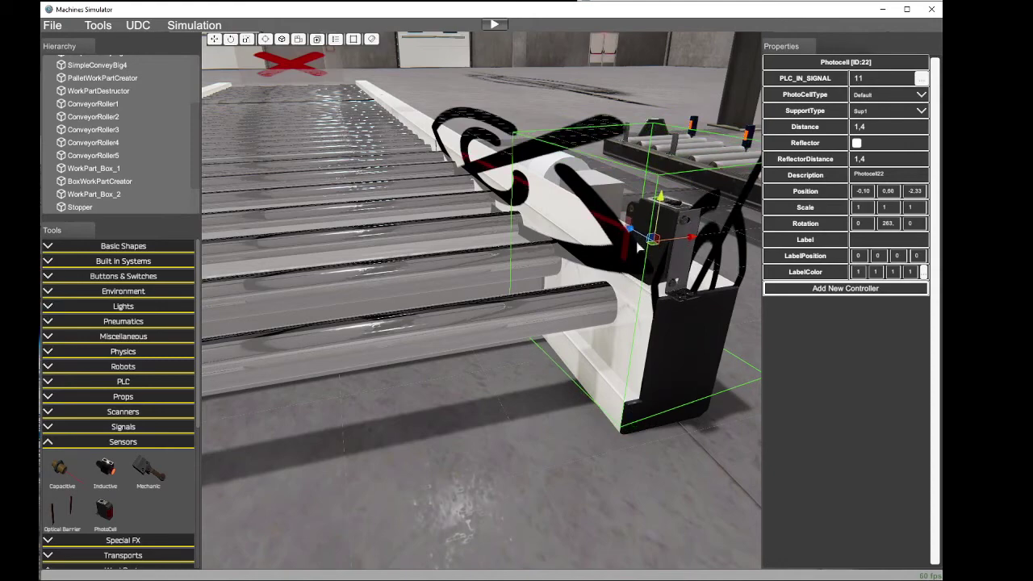
pyautogui.moveTo(634, 231); pyautogui.dragTo(622, 230)
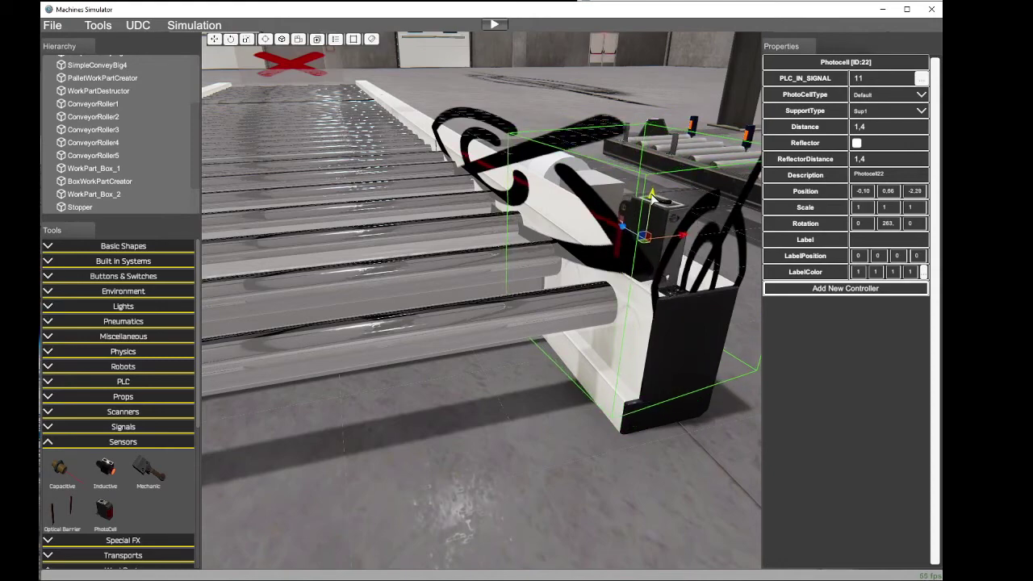
# Step: Enable ShowOnMachineStart for the wooden pallet and move it back along X to about -7.95, clear of the infeed photocell
pyautogui.press('s')
pyautogui.moveTo(604, 290); pyautogui.dragTo(433, 323, button='right')
pyautogui.press('w')
pyautogui.press('s')
pyautogui.press('a')
pyautogui.press('s')
pyautogui.press('d')
pyautogui.click(433, 280)
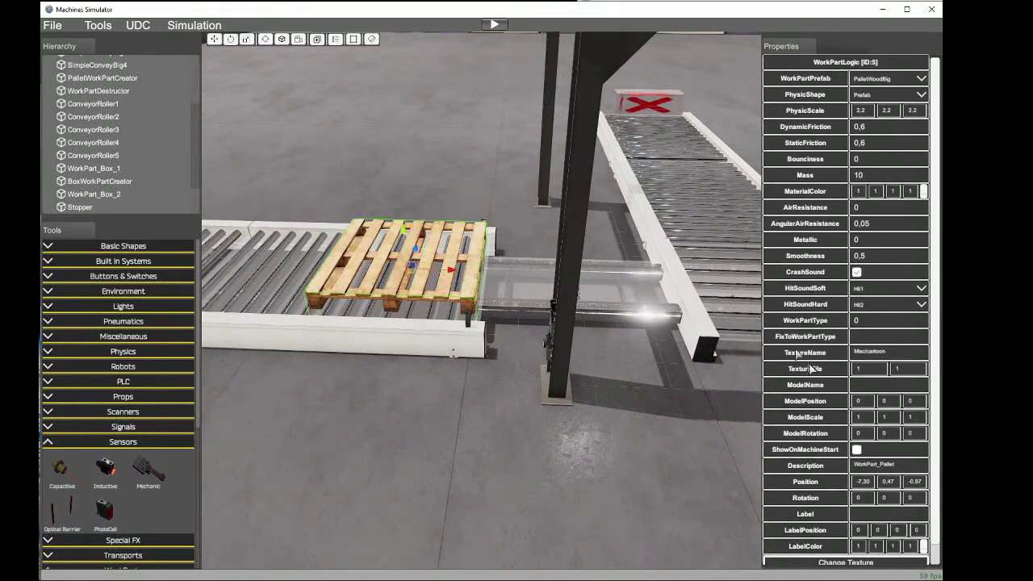
pyautogui.click(858, 451)
pyautogui.moveTo(449, 270); pyautogui.dragTo(415, 272)
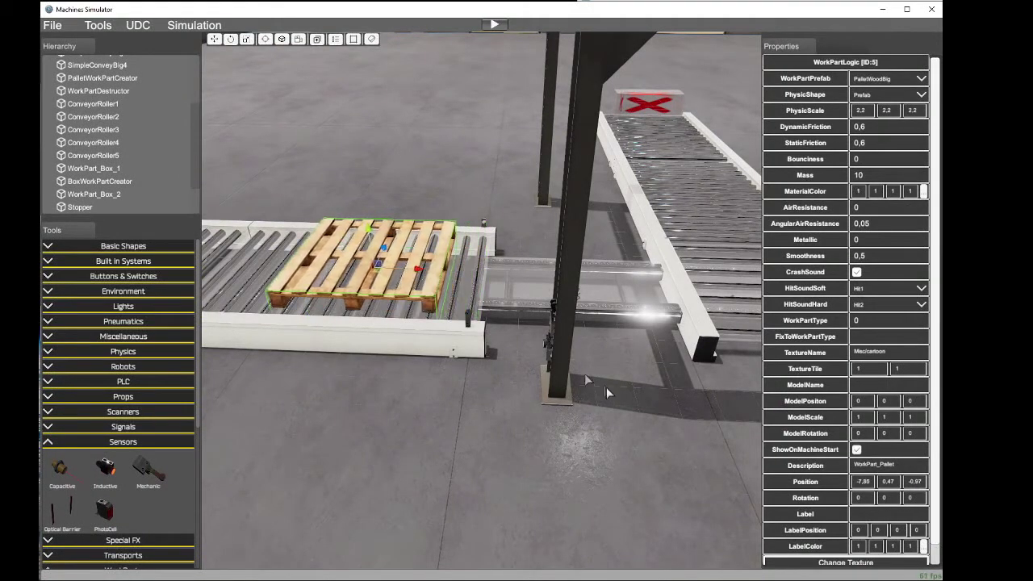
# Step: Set the description of the infeed conveyor's photocell to SW03
pyautogui.click(471, 320)
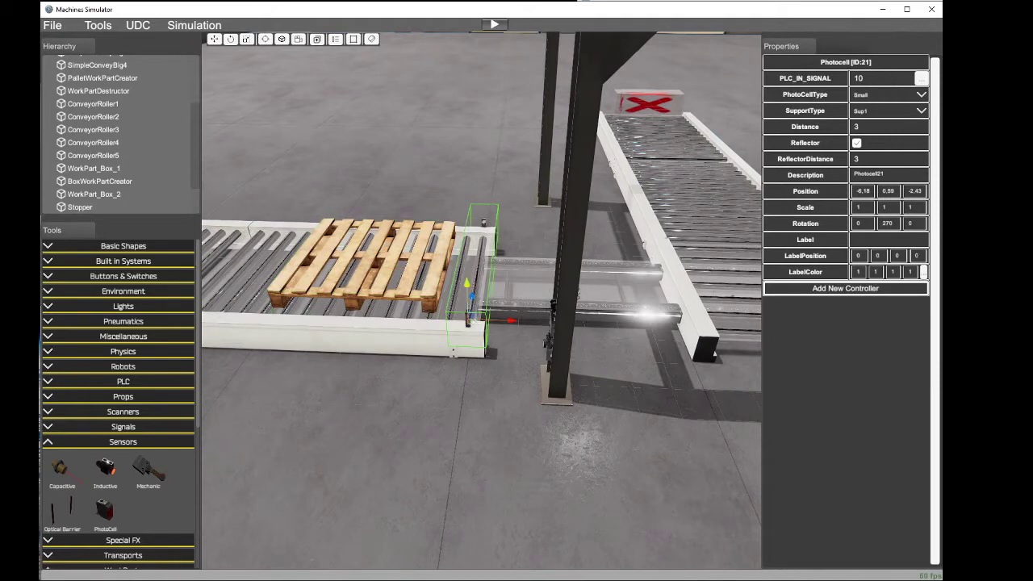
pyautogui.click(888, 175)
pyautogui.write('Sw')
pyautogui.write('03')
pyautogui.write('W')
pyautogui.moveTo(888, 178); pyautogui.dragTo(812, 174, button='right')
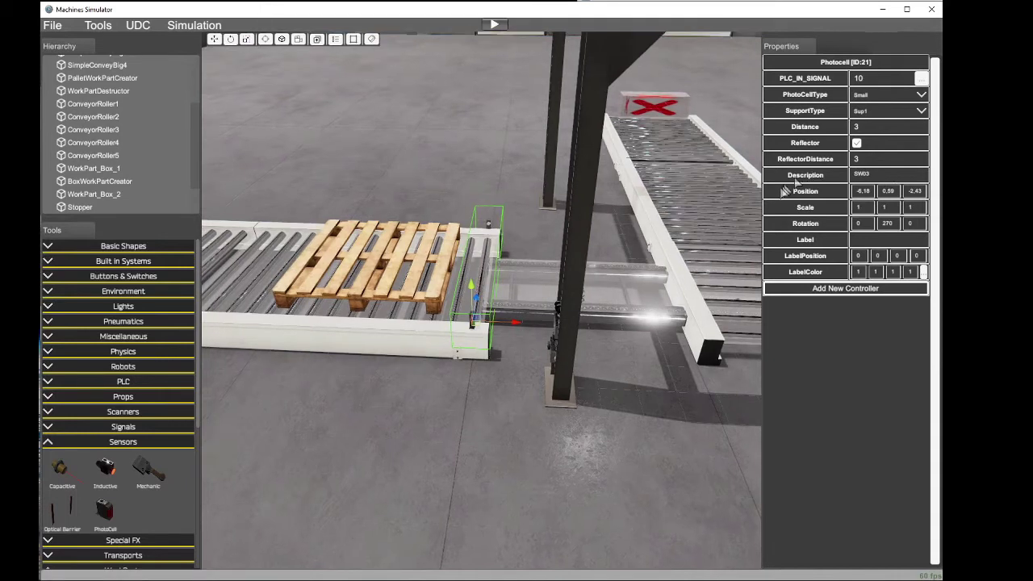
# Step: Set the description of the photocell at the two-direction conveyor's end to SW04
pyautogui.click(648, 415)
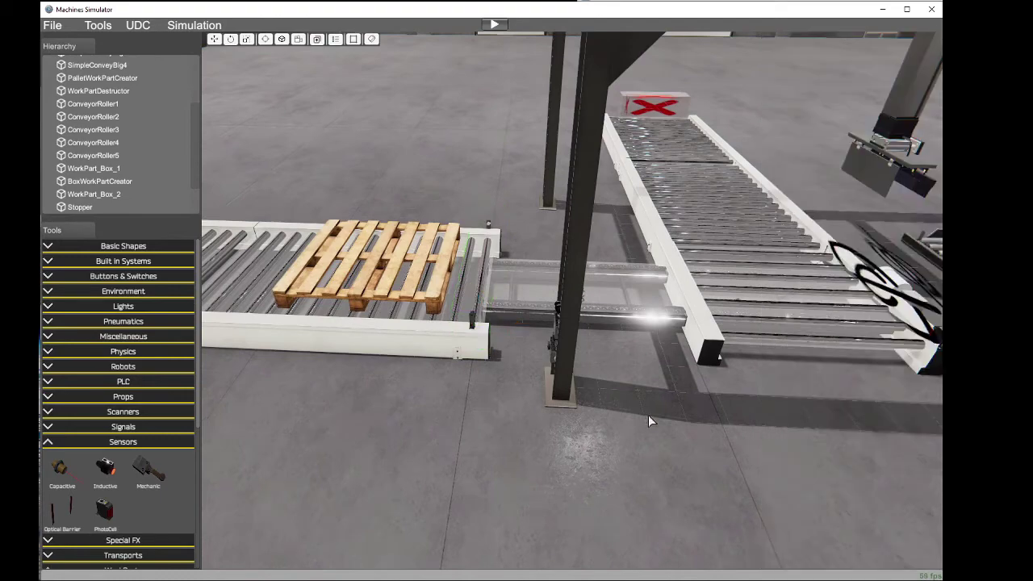
pyautogui.press('d')
pyautogui.moveTo(649, 417); pyautogui.dragTo(555, 451, button='right')
pyautogui.press('w')
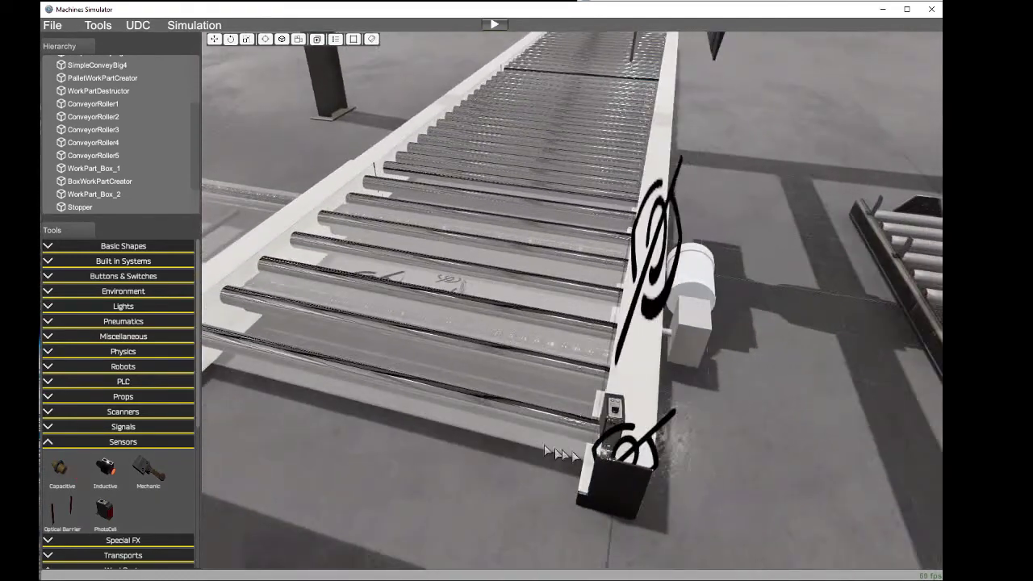
pyautogui.click(617, 428)
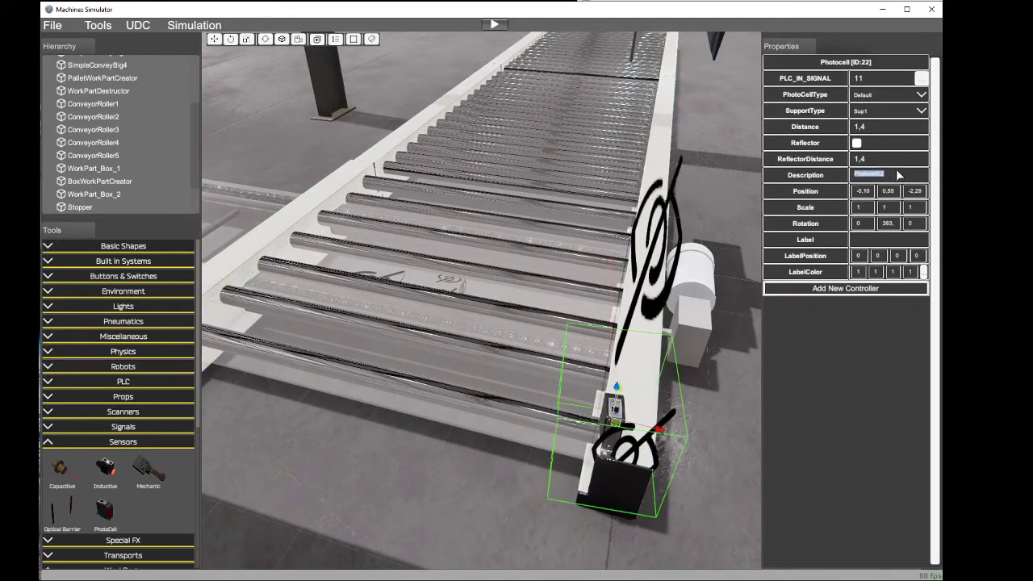
pyautogui.write('SW0')
pyautogui.press('s')
pyautogui.moveTo(518, 178); pyautogui.dragTo(465, 176, button='right')
# Step: Save the machine and start the simulation
pyautogui.click(52, 25)
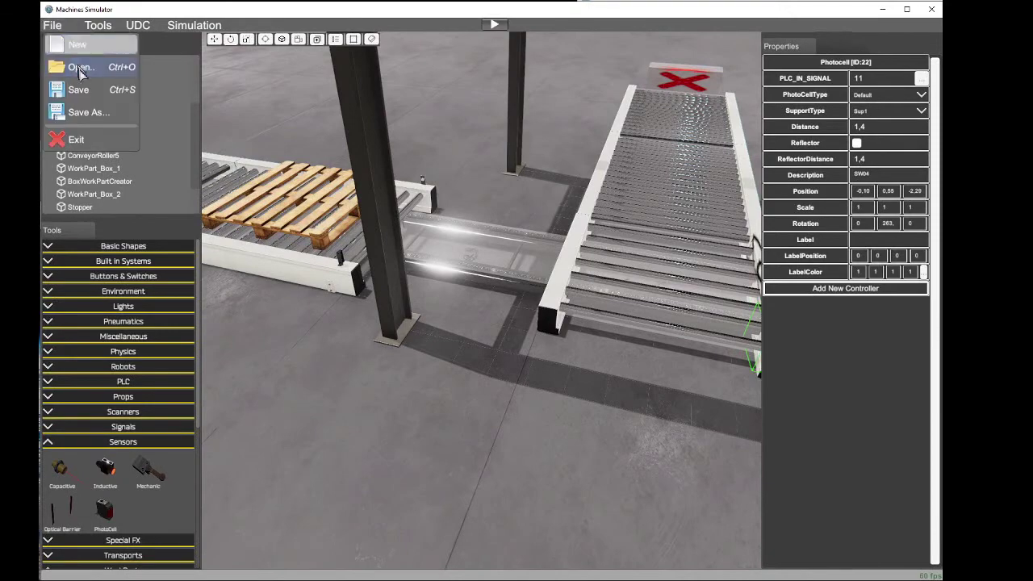
pyautogui.click(82, 89)
pyautogui.click(496, 25)
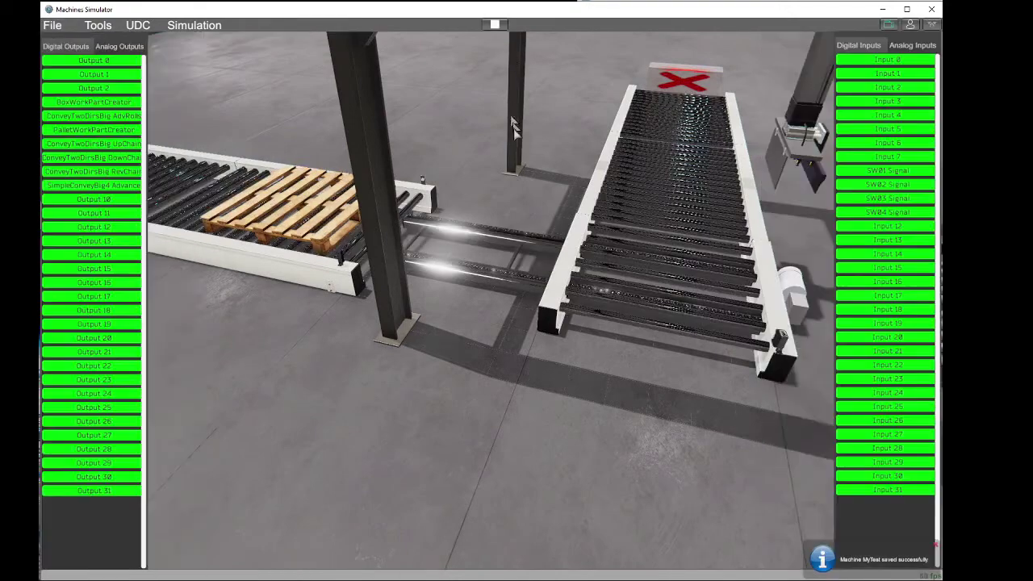
# Step: Run the SimpleConveyBig4 Advance output in two stages, moving the pallet first to SW03 and past it onto the chain transfer, and switch it off
pyautogui.press('a')
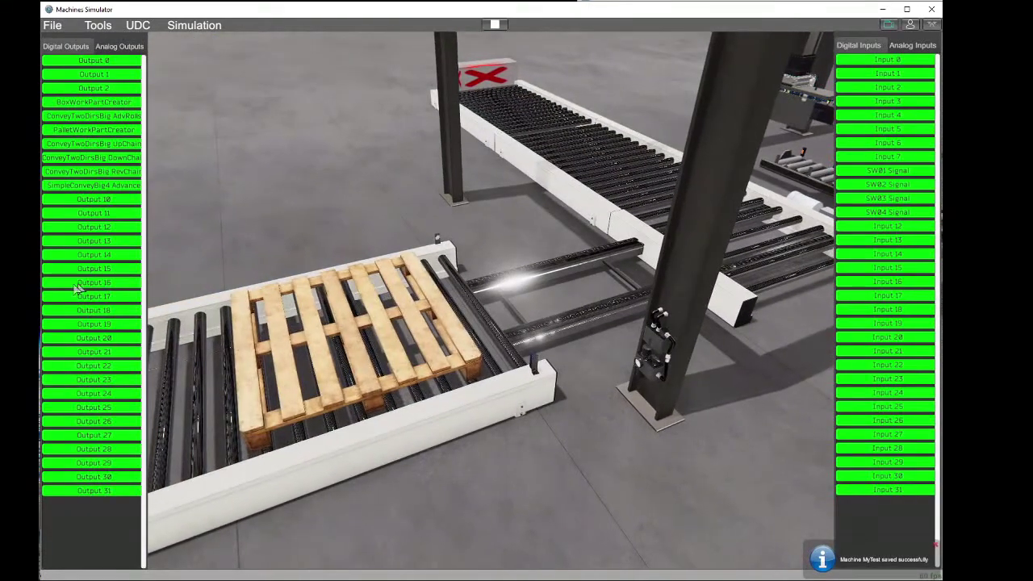
pyautogui.click(121, 186)
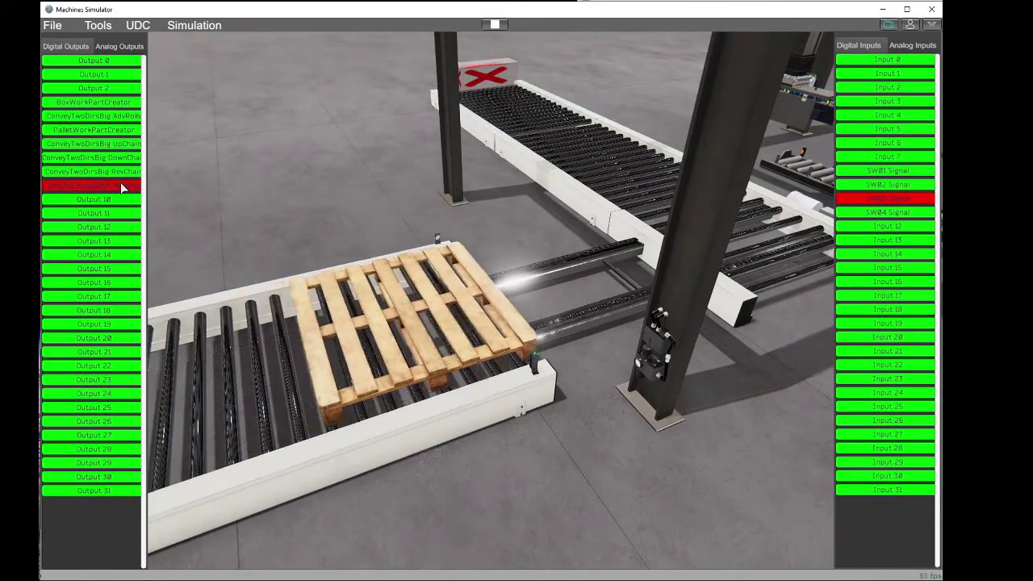
pyautogui.click(121, 186)
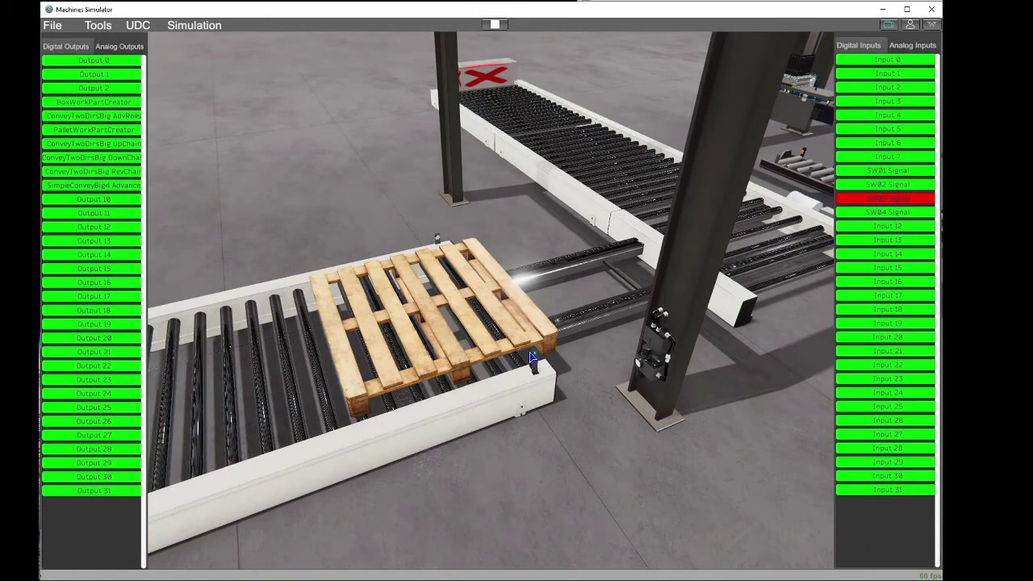
pyautogui.press('d')
pyautogui.moveTo(492, 373); pyautogui.dragTo(526, 358, button='right')
pyautogui.press('w')
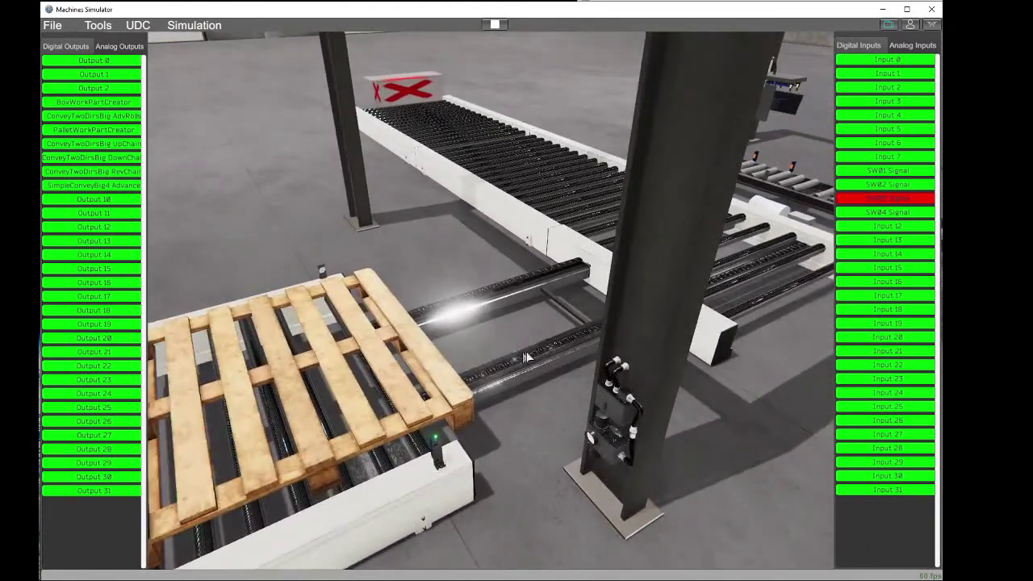
pyautogui.click(129, 186)
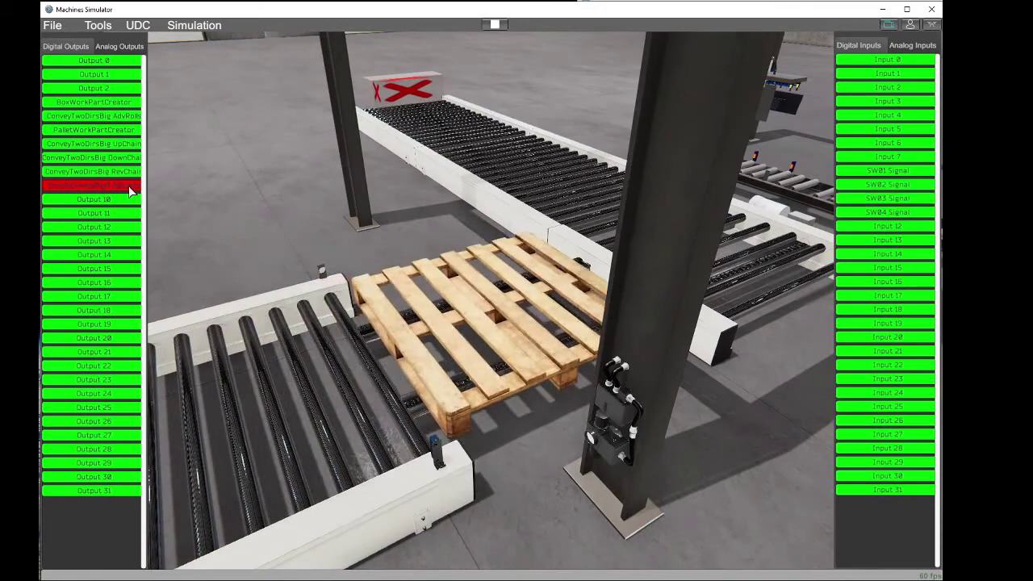
pyautogui.click(128, 186)
# Step: Raise the chains with the ConveyTwoDirsBig UpChain output and run RevChain until the pallet reaches SW04
pyautogui.click(132, 146)
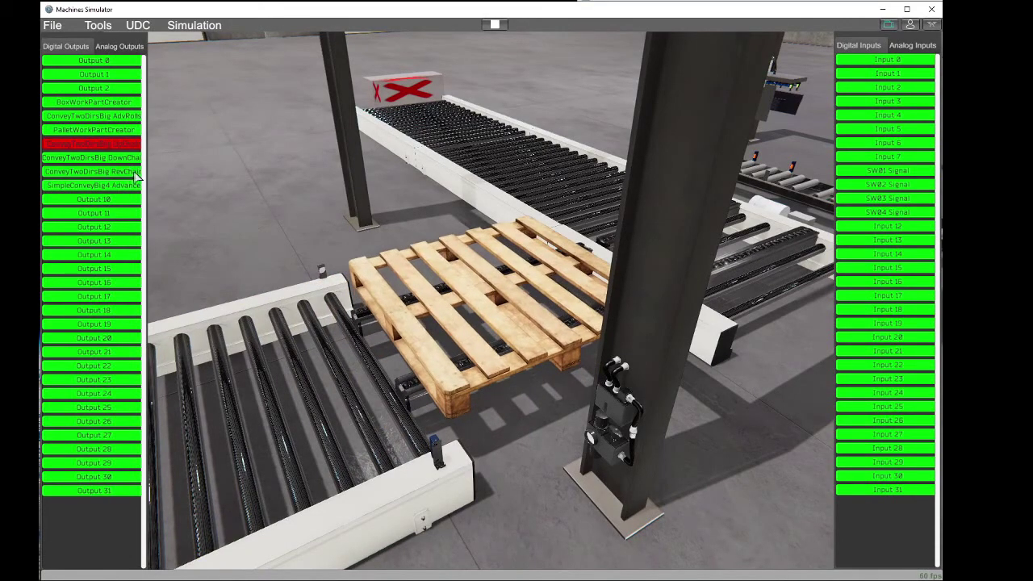
pyautogui.press('d')
pyautogui.moveTo(150, 174); pyautogui.dragTo(139, 194, button='right')
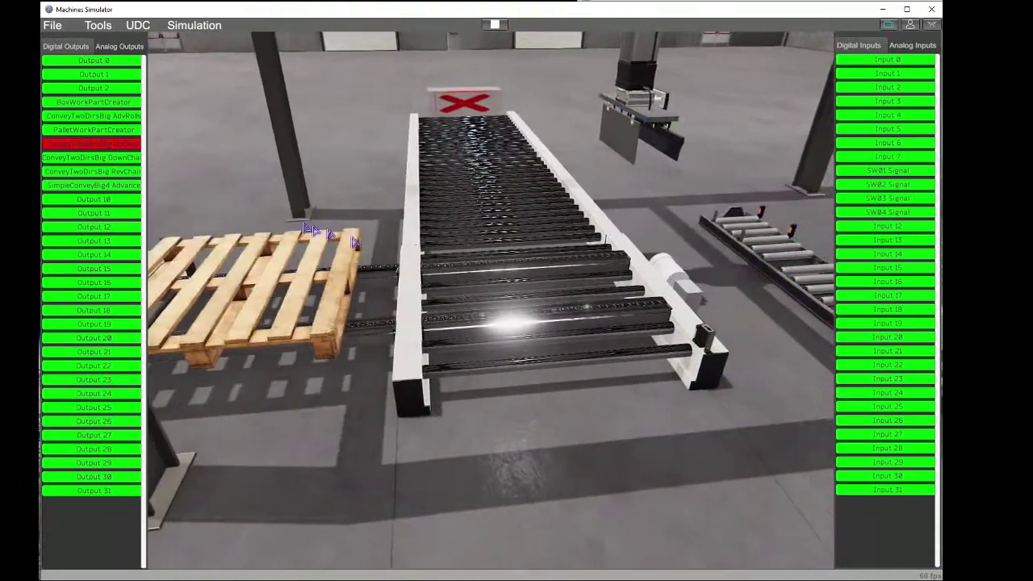
pyautogui.click(139, 171)
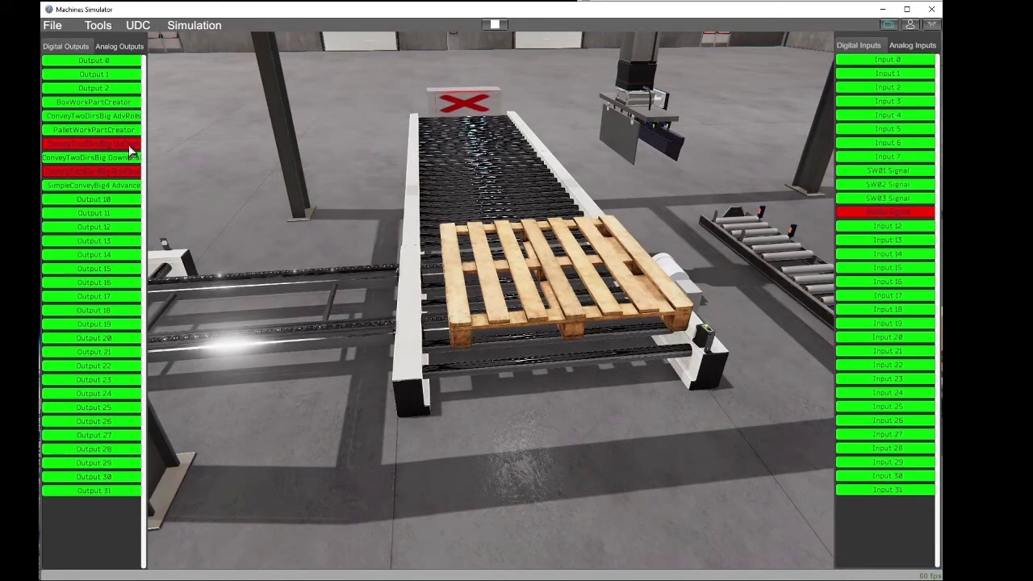
pyautogui.click(132, 171)
# Step: Switch off the UpChain output and activate DownChain to lower the pallet onto the roller conveyor
pyautogui.click(131, 152)
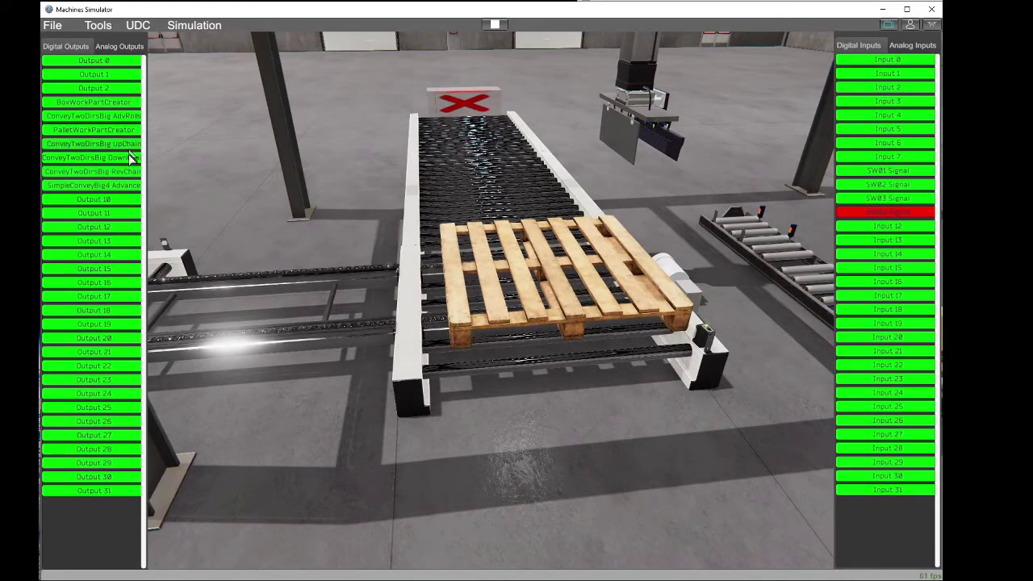
pyautogui.click(132, 157)
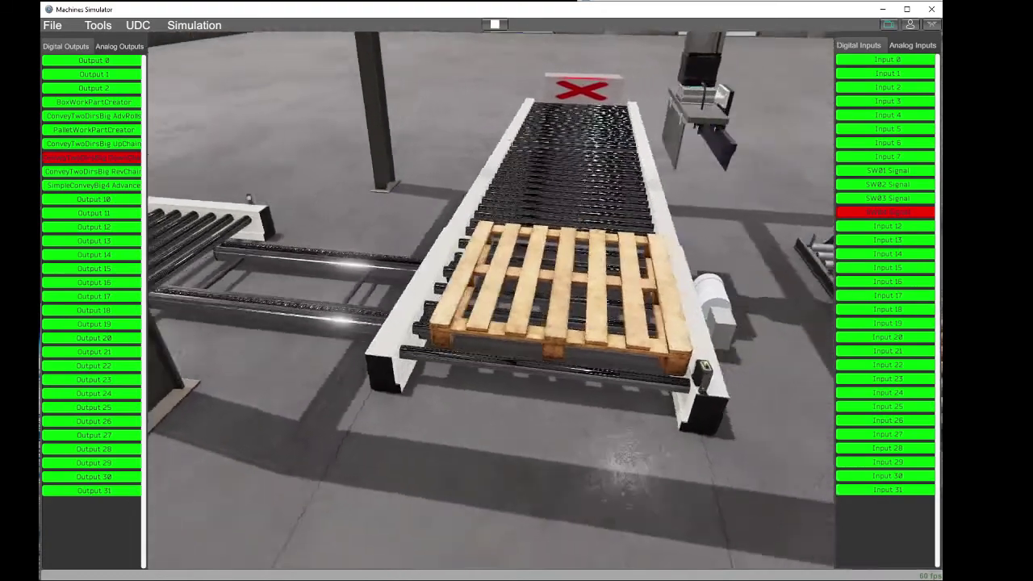
pyautogui.press('s')
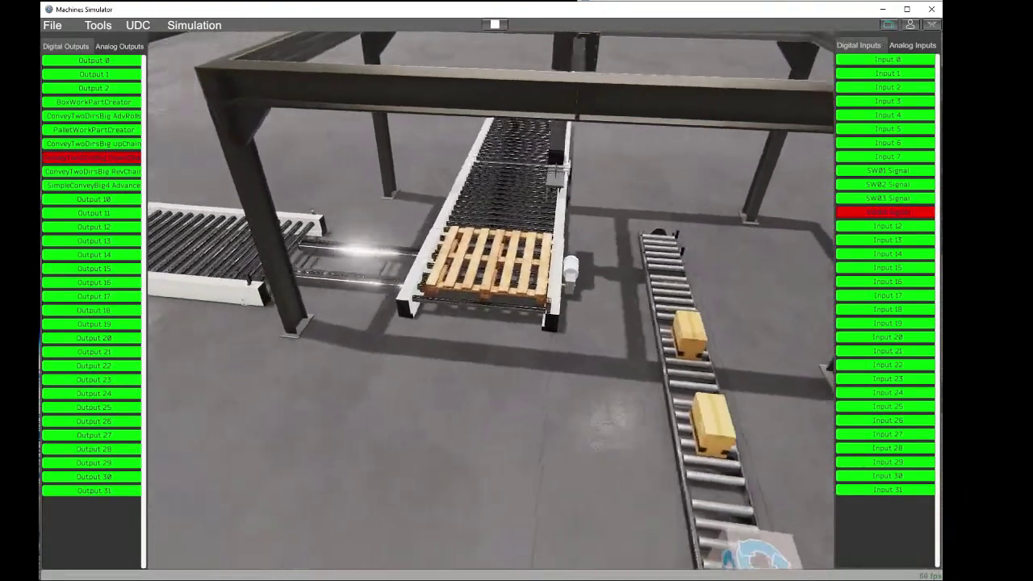
pyautogui.press('a')
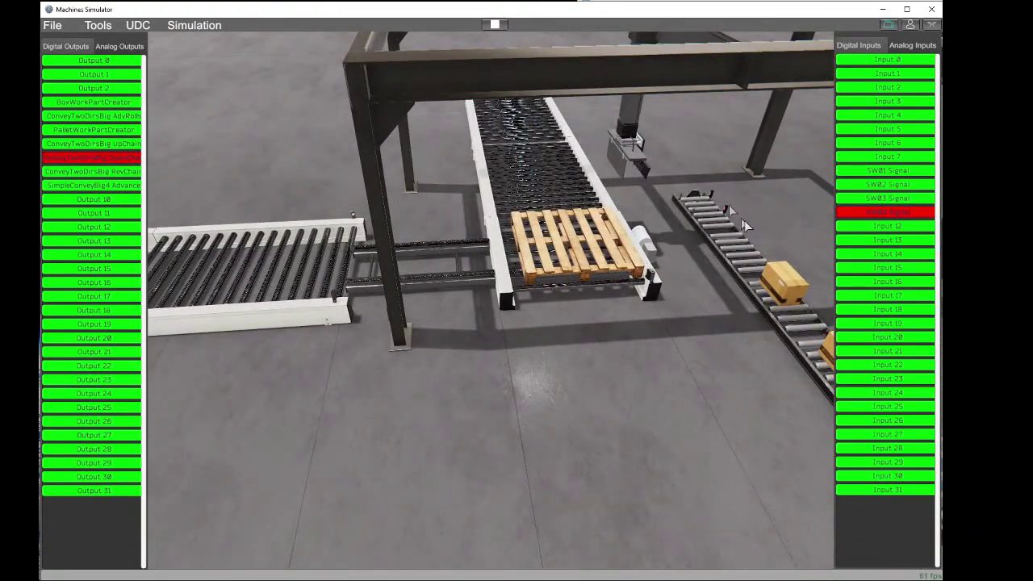
# Step: Check the lowered pallet on the roller conveyor, switch off the DownChain output and stop the simulation
pyautogui.moveTo(733, 201)
pyautogui.mouseDown(button='right')
pyautogui.moveTo(815, 194)
pyautogui.moveTo(759, 173)
pyautogui.moveTo(718, 201)
pyautogui.mouseUp(button='right')
pyautogui.press('w')
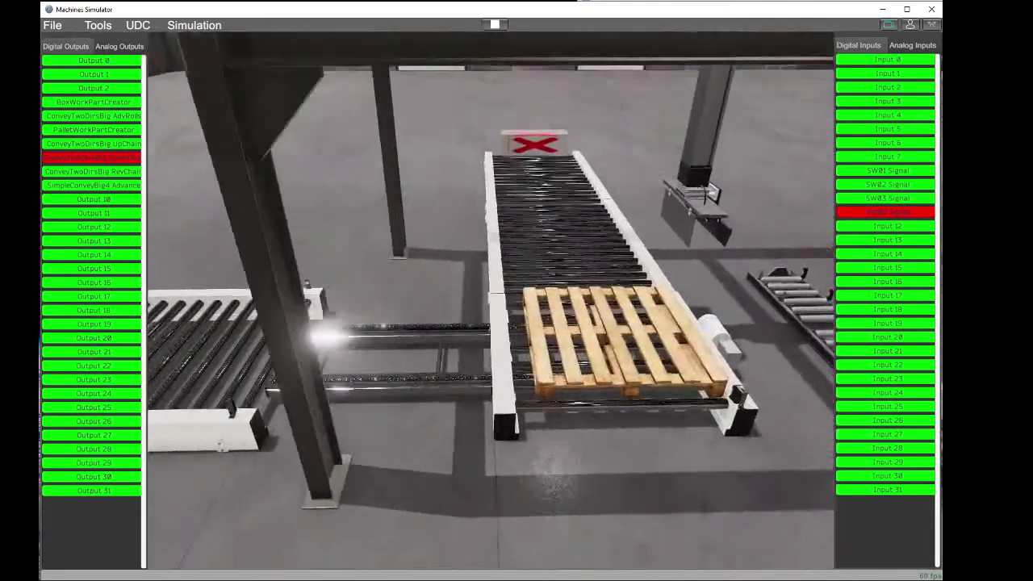
pyautogui.press('d')
pyautogui.moveTo(525, 281); pyautogui.dragTo(495, 306, button='right')
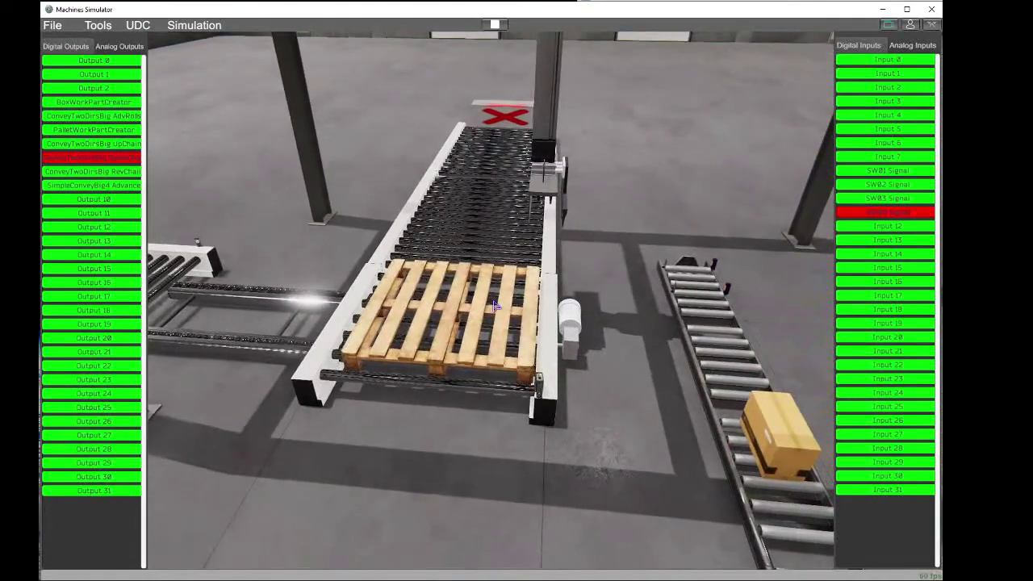
pyautogui.click(130, 158)
pyautogui.click(495, 25)
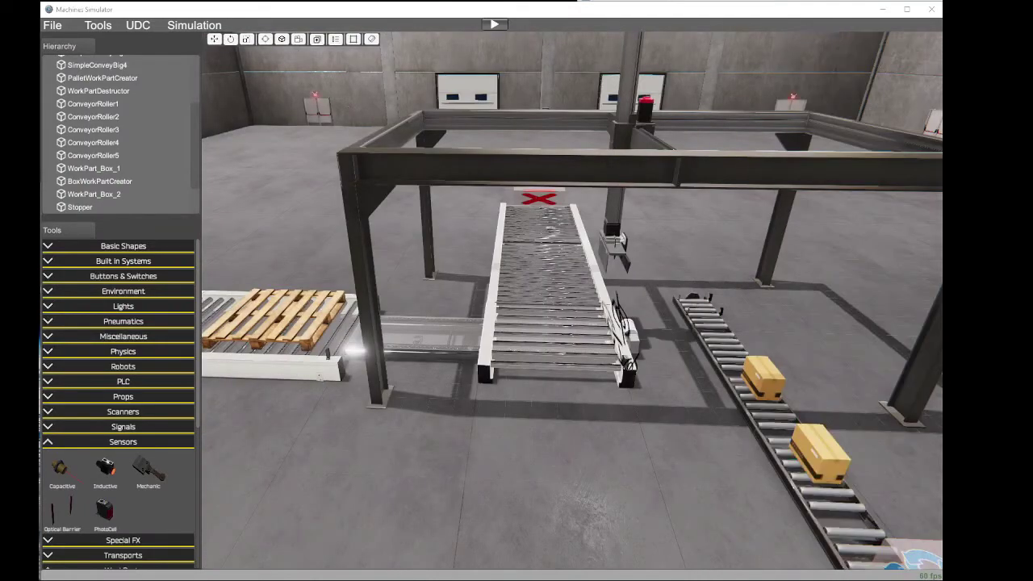
# Step: Examine the whole machine layout around the gantry, the pallet conveyors and the box conveyor
pyautogui.moveTo(744, 373); pyautogui.dragTo(937, 364, button='right')
pyautogui.scroll(-2, 710, 357)
pyautogui.scroll(2, 742, 355)
pyautogui.scroll(3, 906, 338)
pyautogui.scroll(-4, 460, 348)
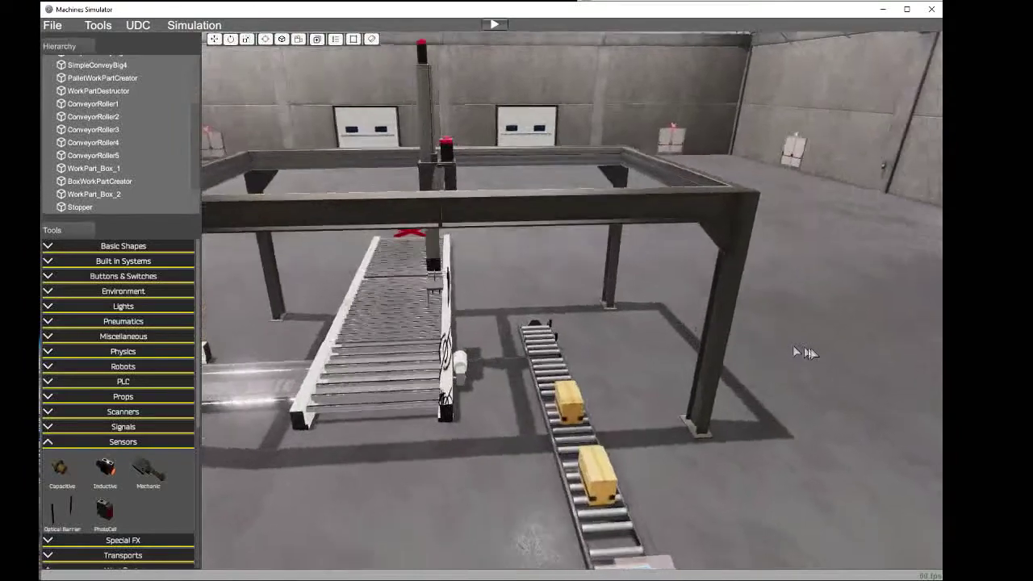
pyautogui.scroll(3, 876, 364)
pyautogui.scroll(-3, 936, 363)
pyautogui.scroll(-2, 872, 373)
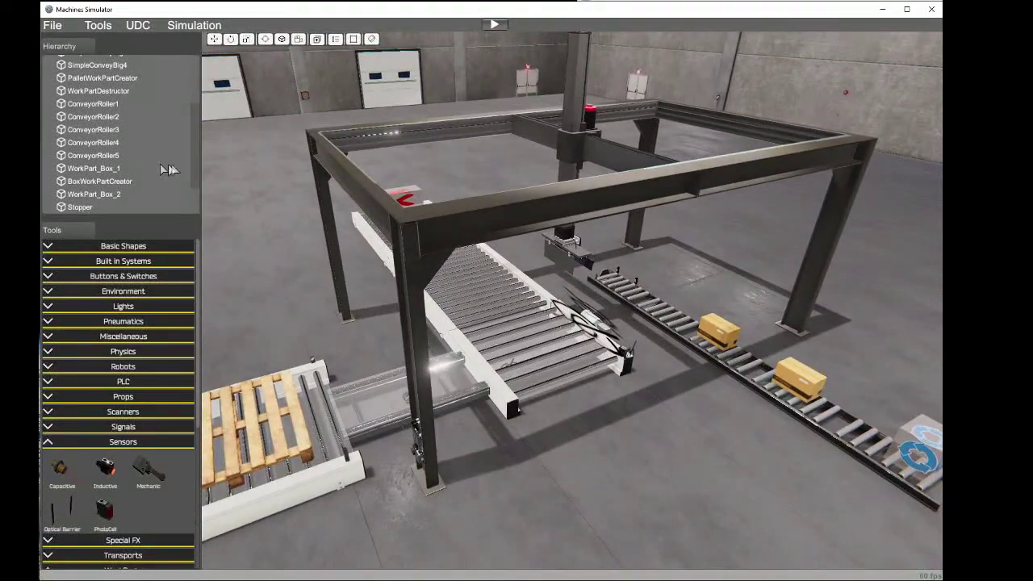
# Step: Assign the Gantry's analog outputs: AXIS_X to 0, AXIS_Z to 1, AXIS_Y to 2 and AXIS_ROT to 3
pyautogui.scroll(5, 198, 122)
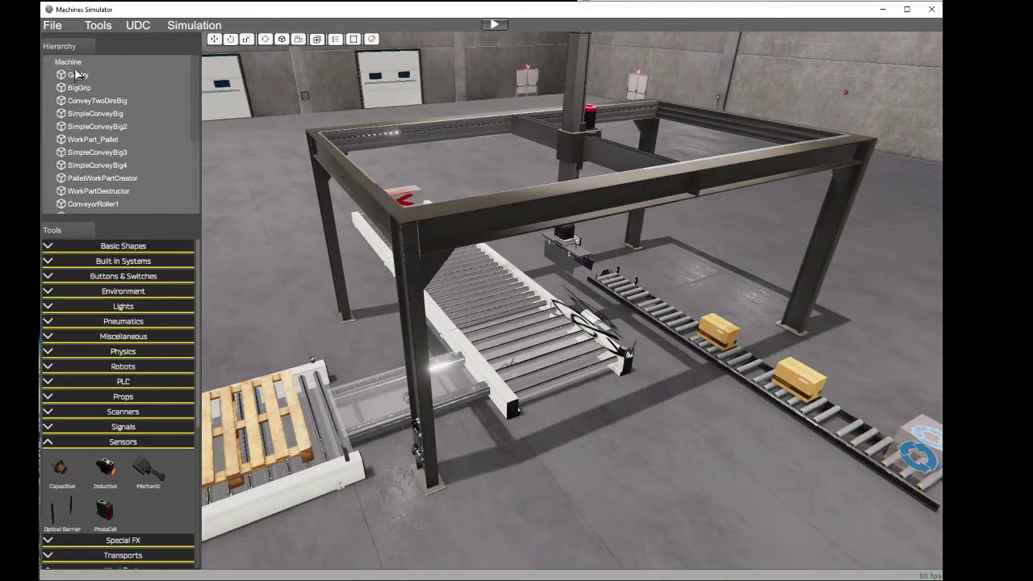
pyautogui.click(75, 74)
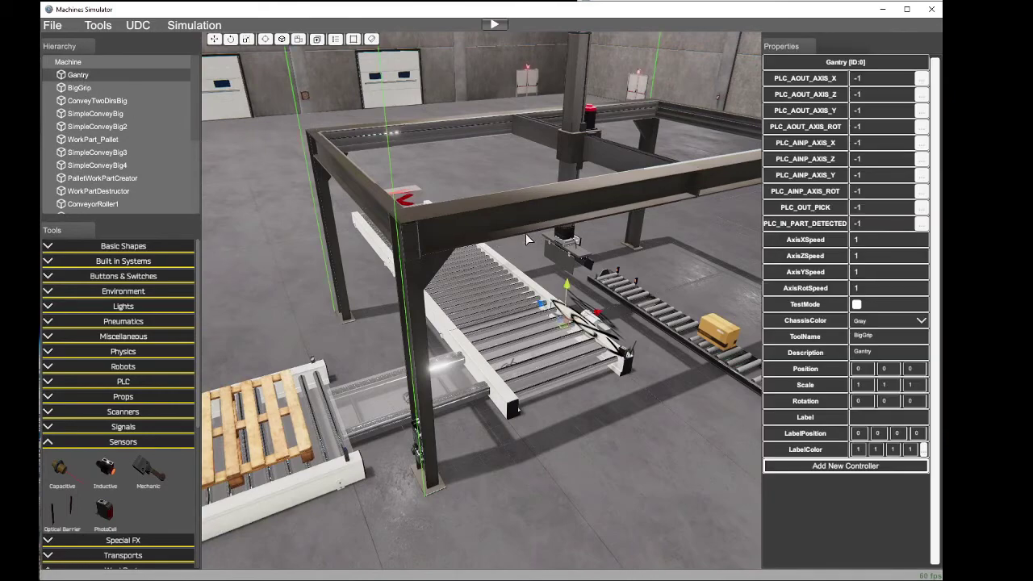
pyautogui.press('w')
pyautogui.moveTo(526, 237); pyautogui.dragTo(566, 213, button='right')
pyautogui.press('s')
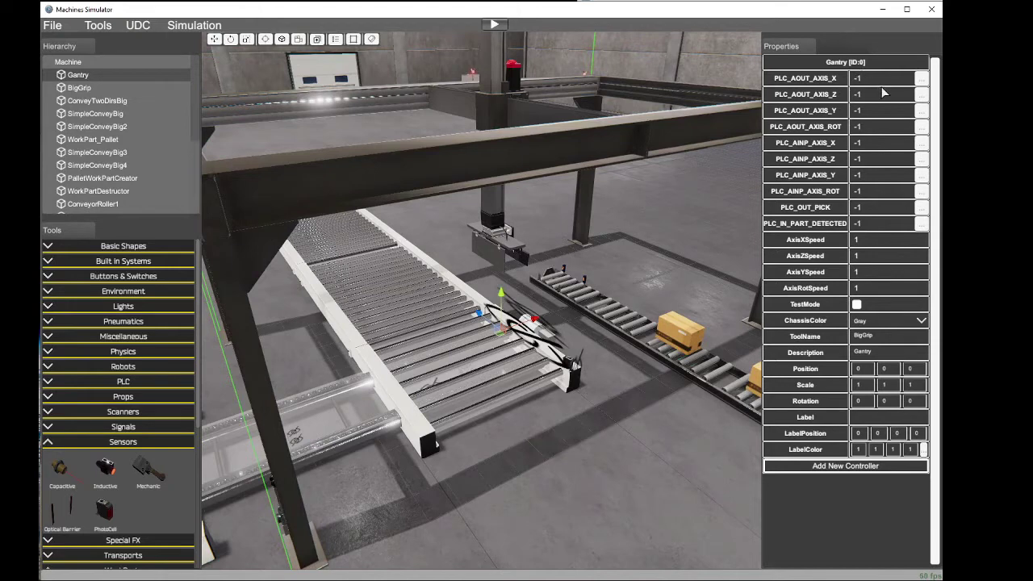
pyautogui.click(852, 79)
pyautogui.click(861, 113)
pyautogui.write('2')
pyautogui.click(870, 128)
# Step: Assign the Gantry's analog inputs: AXIS_X to 0, AXIS_Z to 1, AXIS_Y to 2 and AXIS_ROT to 3
pyautogui.click(848, 160)
pyautogui.click(869, 175)
pyautogui.write('2')
pyautogui.click(876, 195)
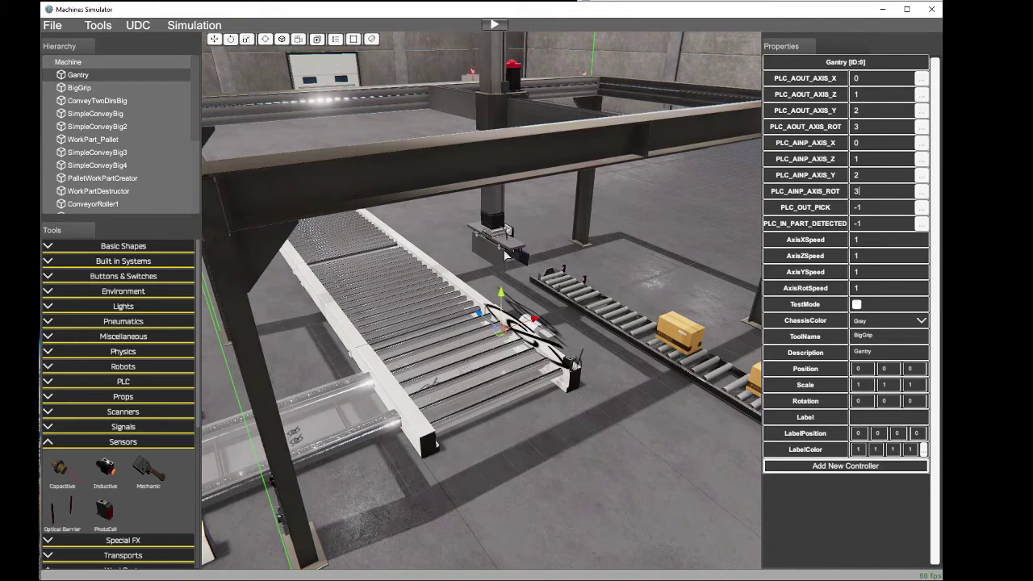
# Step: Number the BigGrip digital inputs Box1Detect, Box2Detect and GripOpened consecutively from 0 to 2
pyautogui.click(84, 90)
pyautogui.scroll(5, 615, 327)
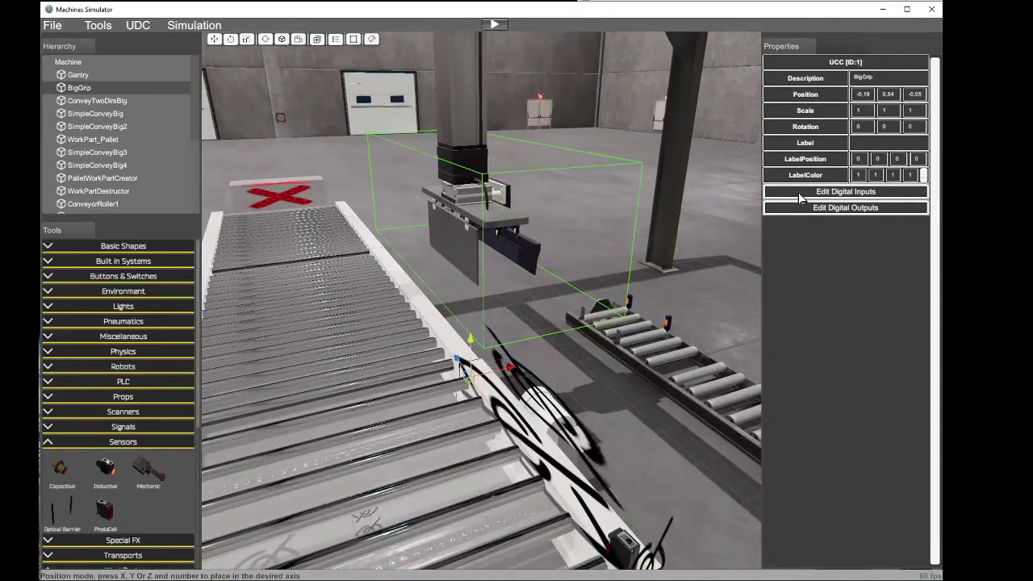
pyautogui.click(799, 192)
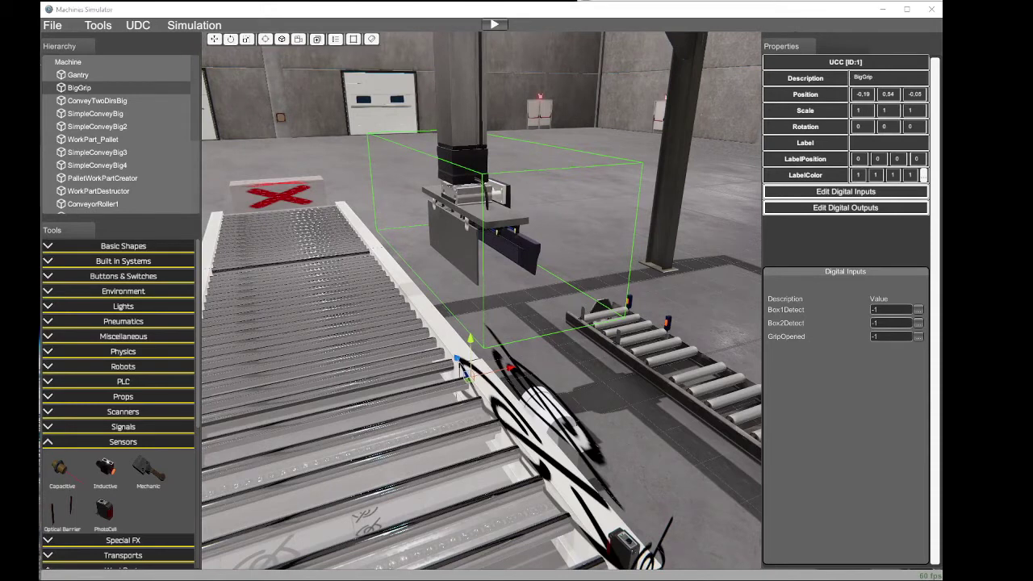
pyautogui.click(88, 91)
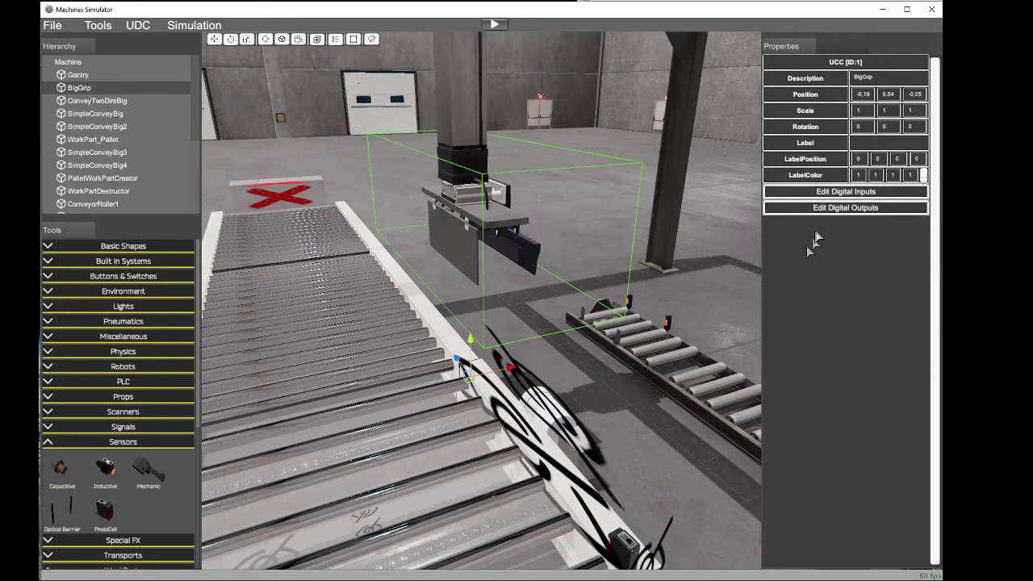
pyautogui.click(839, 192)
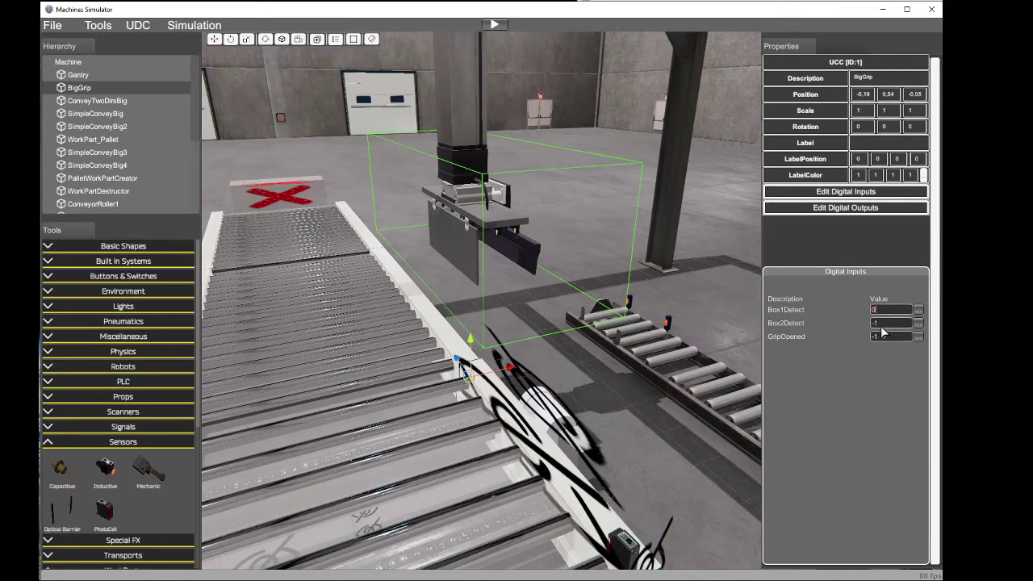
pyautogui.write('0')
pyautogui.write('2')
# Step: Set the BigGrip digital output Box1Take to 0
pyautogui.click(821, 208)
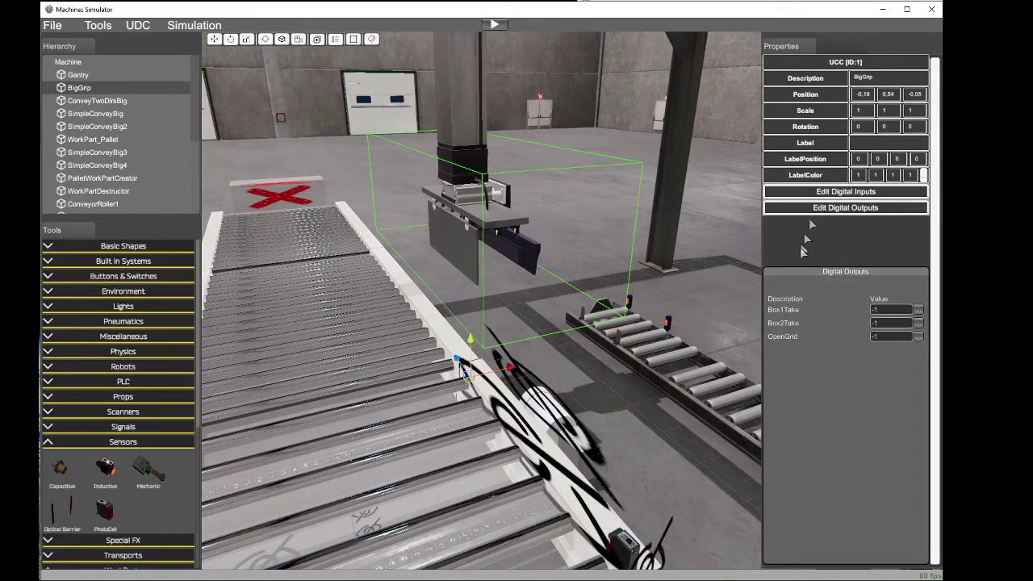
pyautogui.write('0')
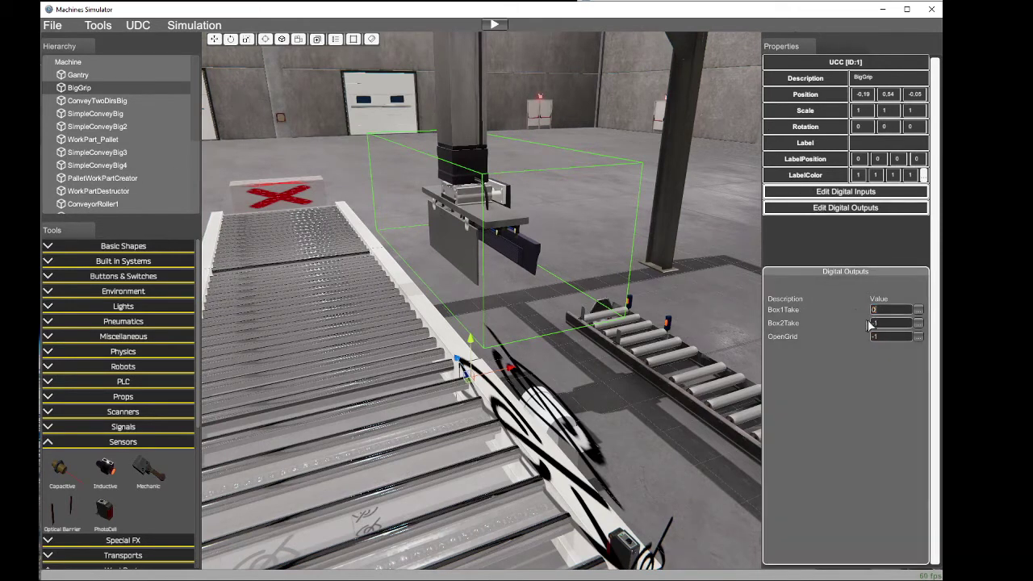
pyautogui.press('Tab')
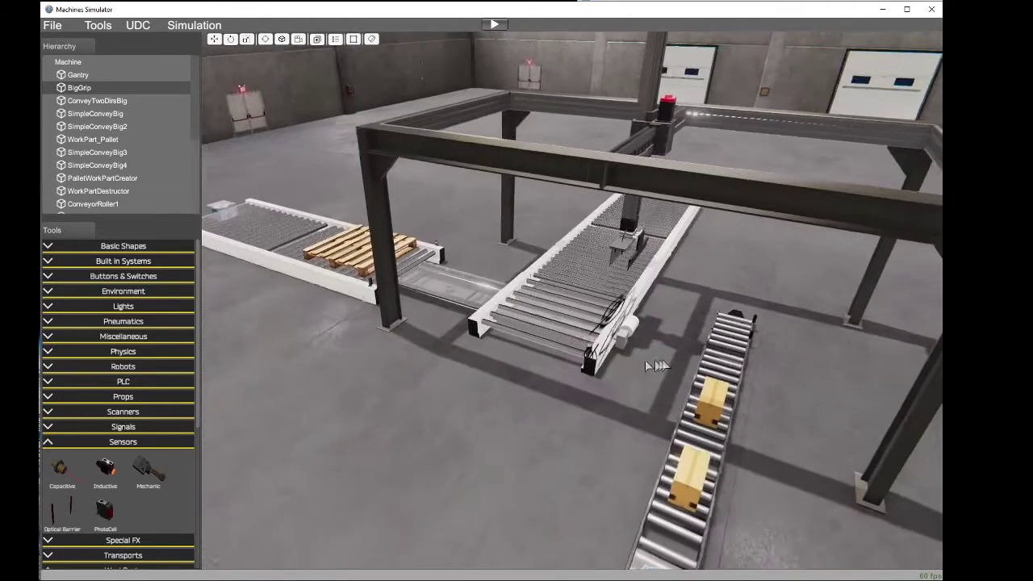
# Step: Save the machine and exit the editor to the main menu
pyautogui.moveTo(646, 366); pyautogui.dragTo(403, 378, button='right')
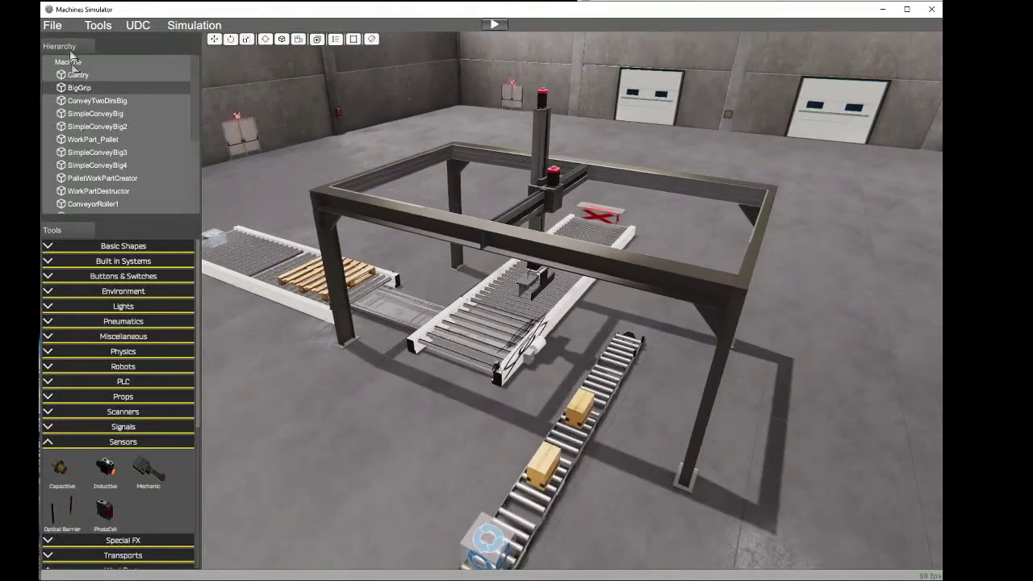
pyautogui.click(53, 27)
pyautogui.click(72, 88)
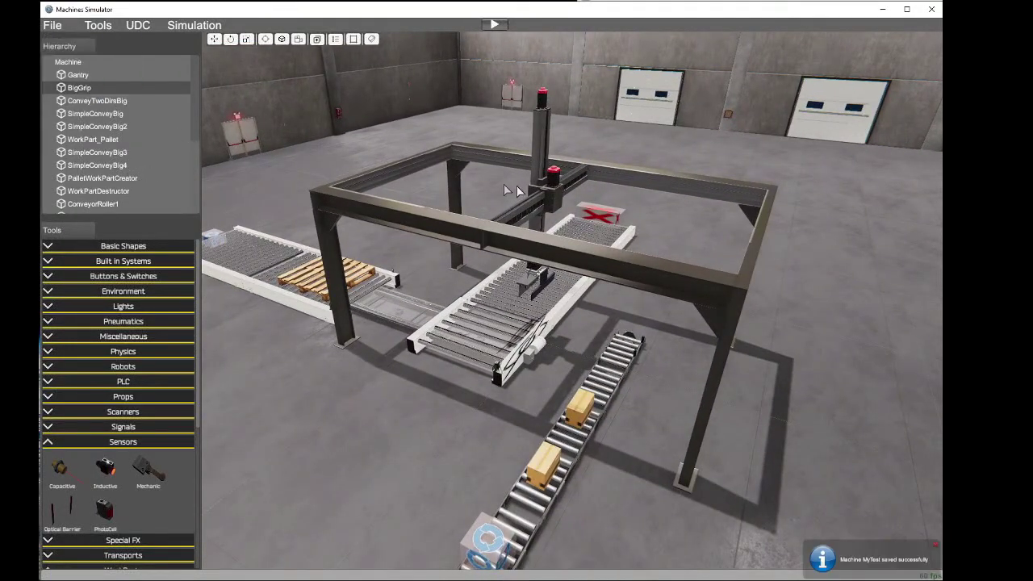
pyautogui.press('Escape')
pyautogui.click(470, 321)
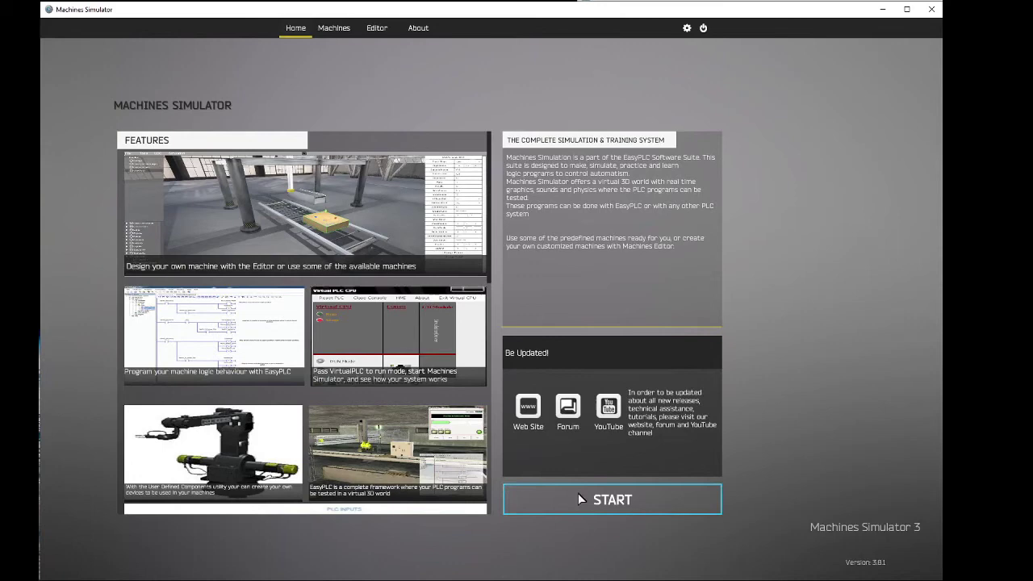
# Step: Open the 01 Easy Transfer Line machine in demo mode from the machine selection
pyautogui.click(578, 493)
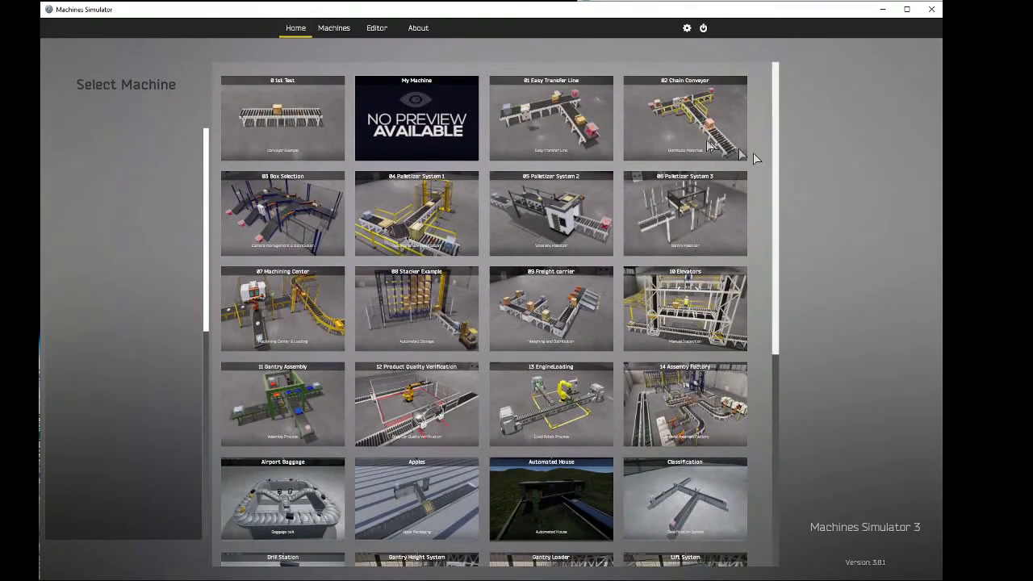
pyautogui.moveTo(233, 101)
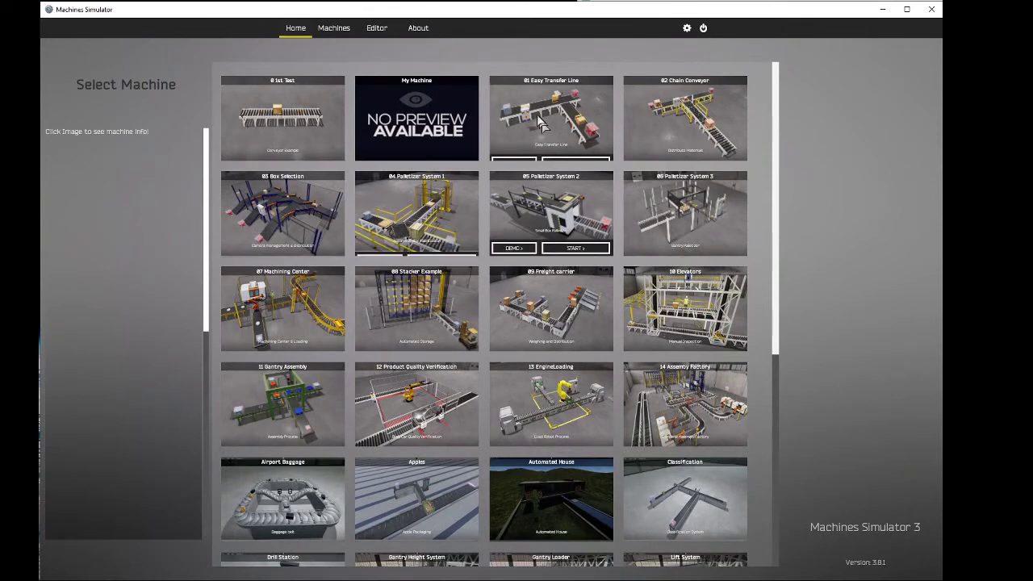
pyautogui.moveTo(520, 157)
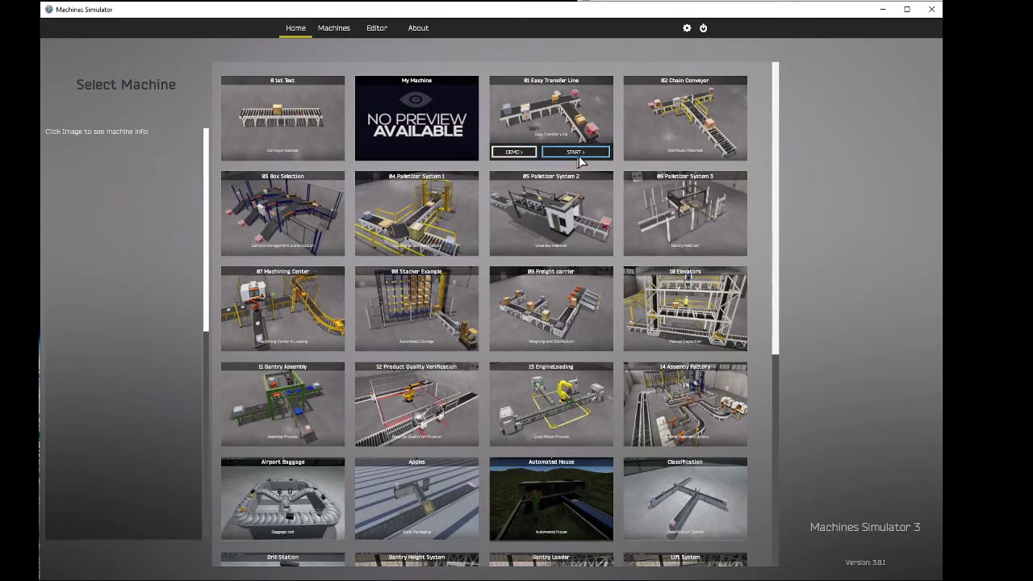
pyautogui.click(515, 151)
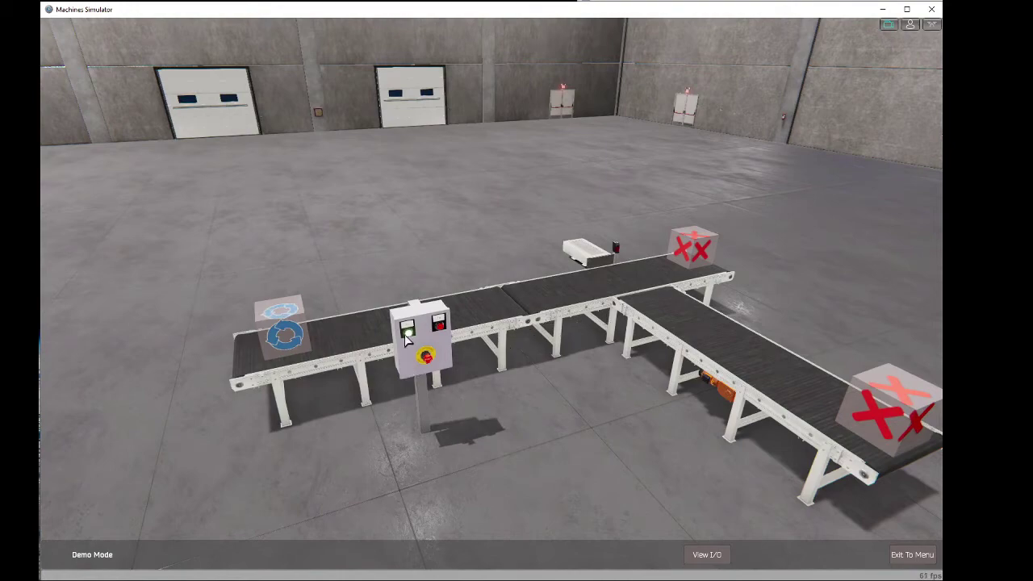
# Step: Examine the transfer line demo from several angles, following the boxes past the pusher to both conveyor ends
pyautogui.moveTo(416, 365); pyautogui.dragTo(542, 284, button='right')
pyautogui.scroll(5, 545, 282)
pyautogui.moveTo(382, 275); pyautogui.dragTo(489, 311, button='right')
pyautogui.scroll(-5, 491, 312)
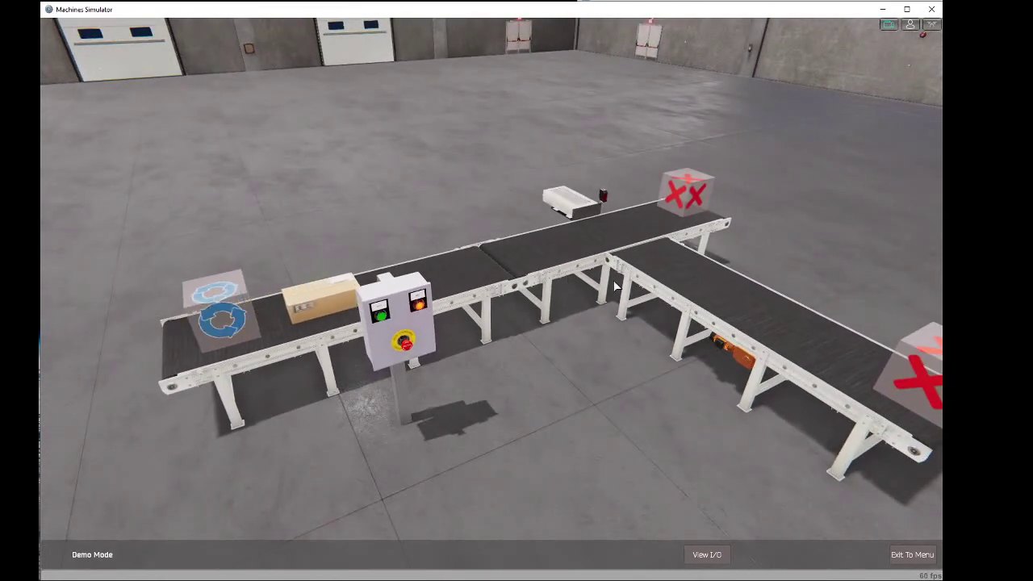
pyautogui.moveTo(615, 287); pyautogui.dragTo(451, 310, button='right')
pyautogui.moveTo(418, 267); pyautogui.dragTo(494, 303, button='right')
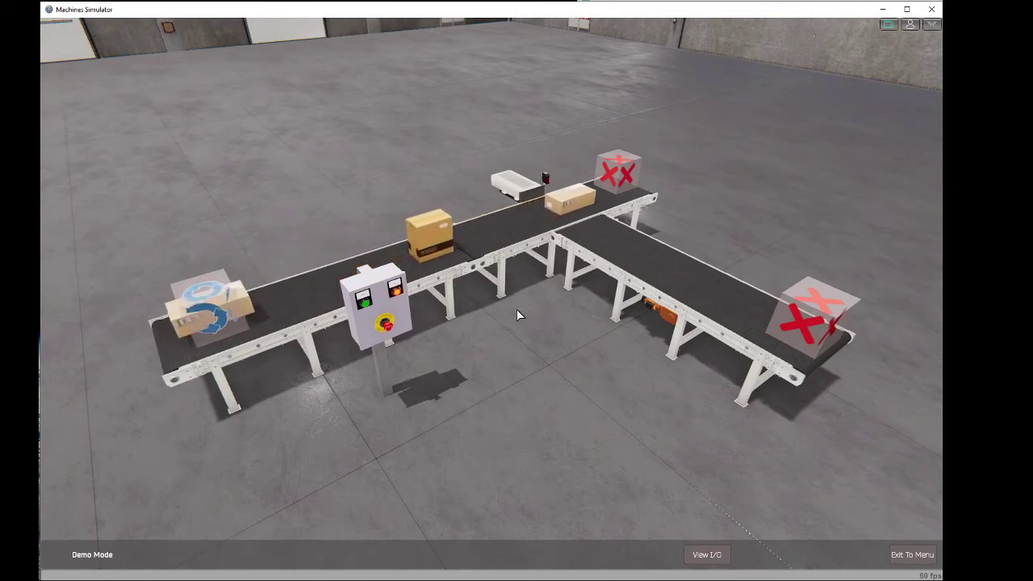
pyautogui.moveTo(575, 248); pyautogui.dragTo(339, 284, button='right')
pyautogui.scroll(-5, 495, 307)
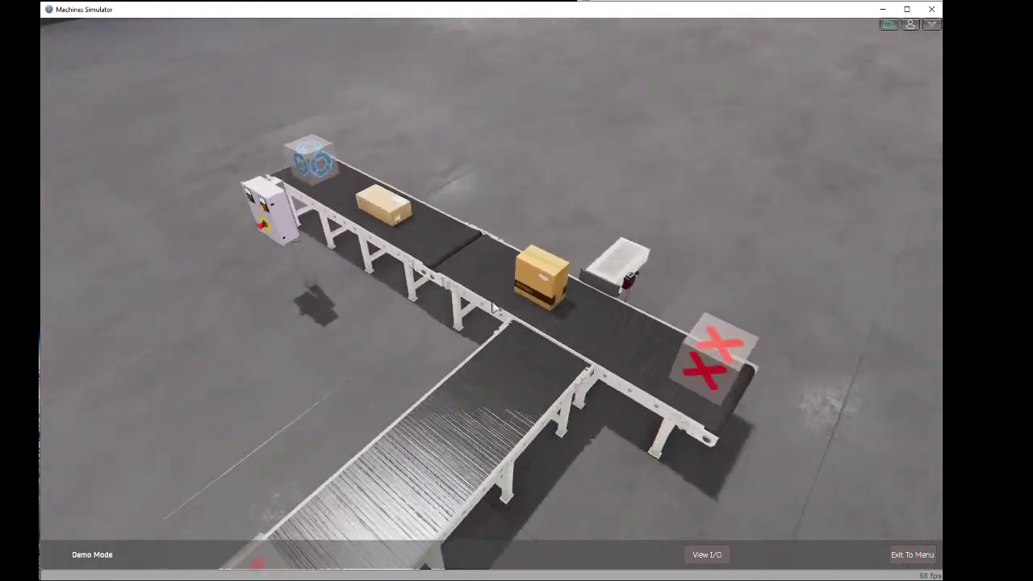
pyautogui.moveTo(624, 330); pyautogui.dragTo(455, 322, button='right')
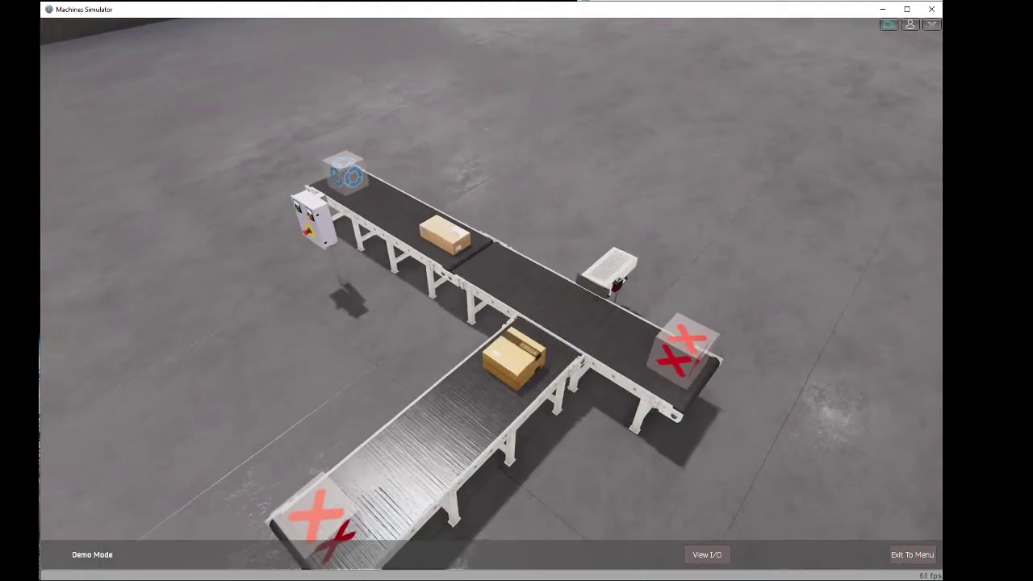
pyautogui.scroll(-3, 455, 322)
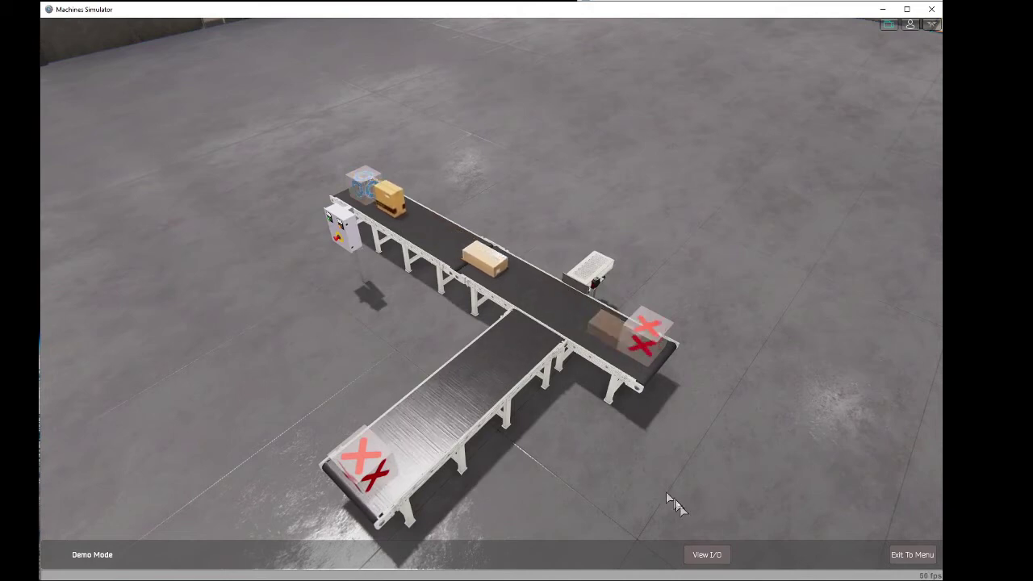
# Step: Show the demo's input and output signals, hide them again and exit to the main menu
pyautogui.click(707, 555)
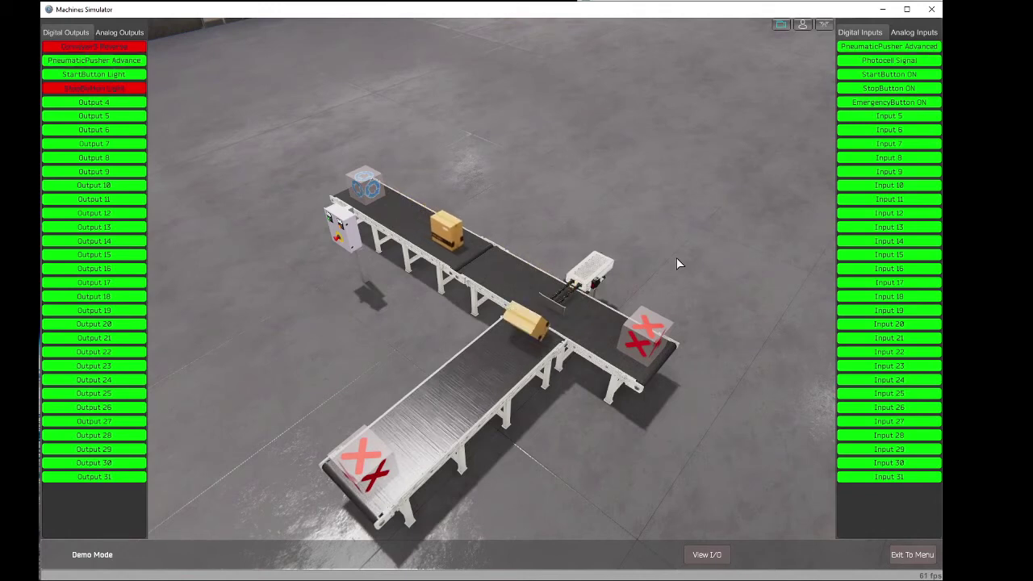
pyautogui.click(709, 554)
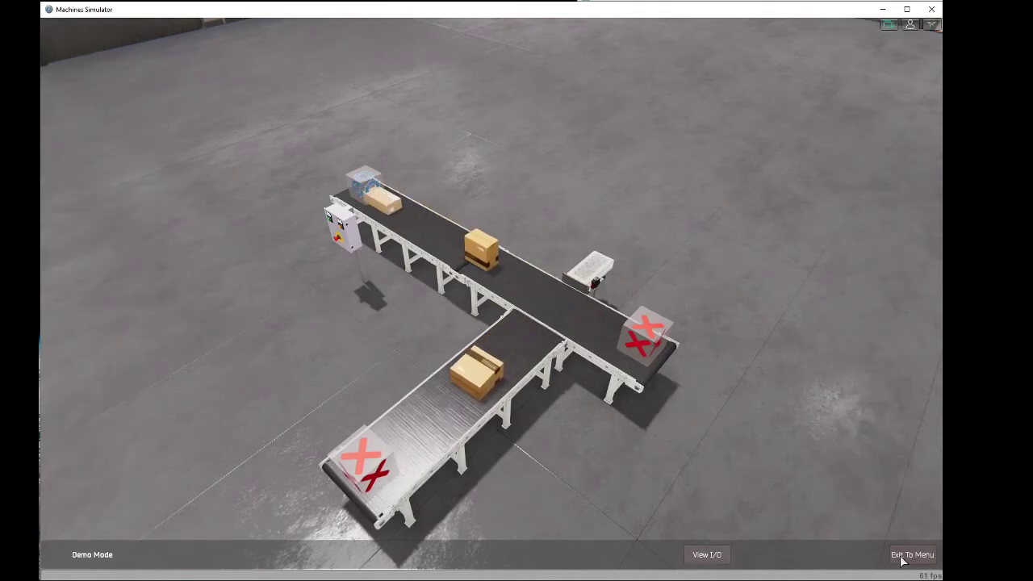
pyautogui.click(910, 555)
pyautogui.click(473, 323)
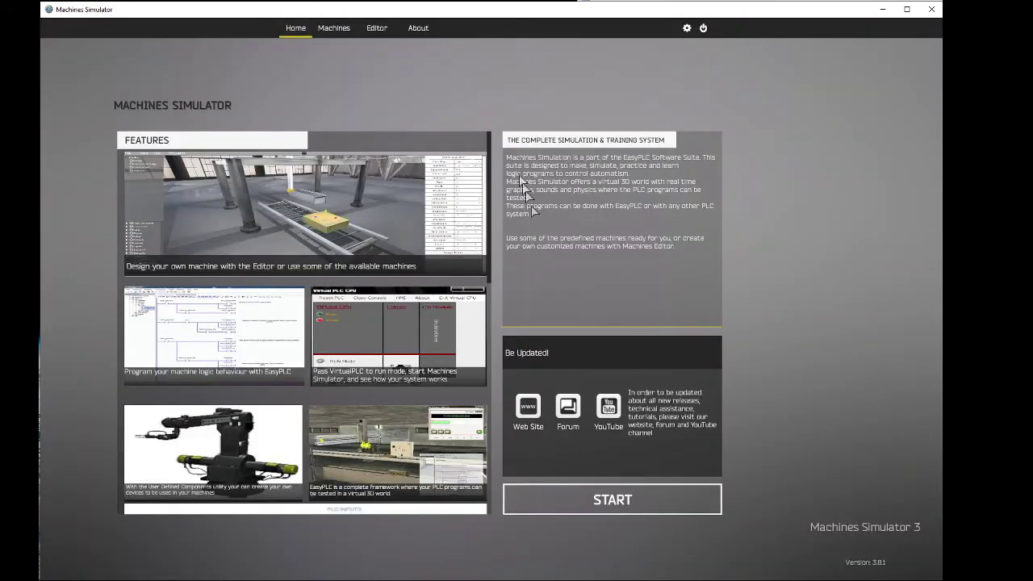
# Step: Open the Factory 1 Editor and load the saved machine file MyTest.maq
pyautogui.click(378, 29)
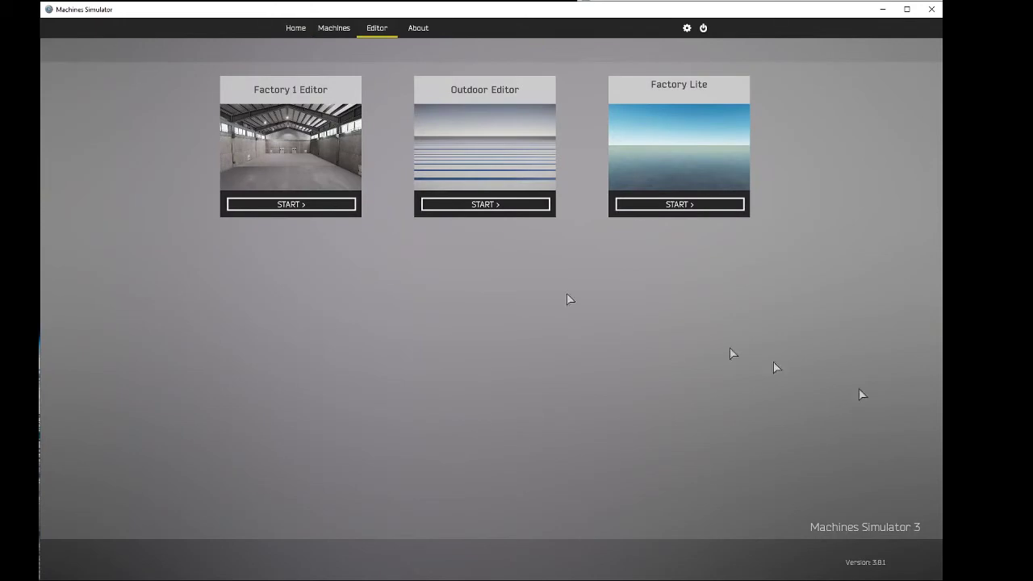
pyautogui.click(337, 205)
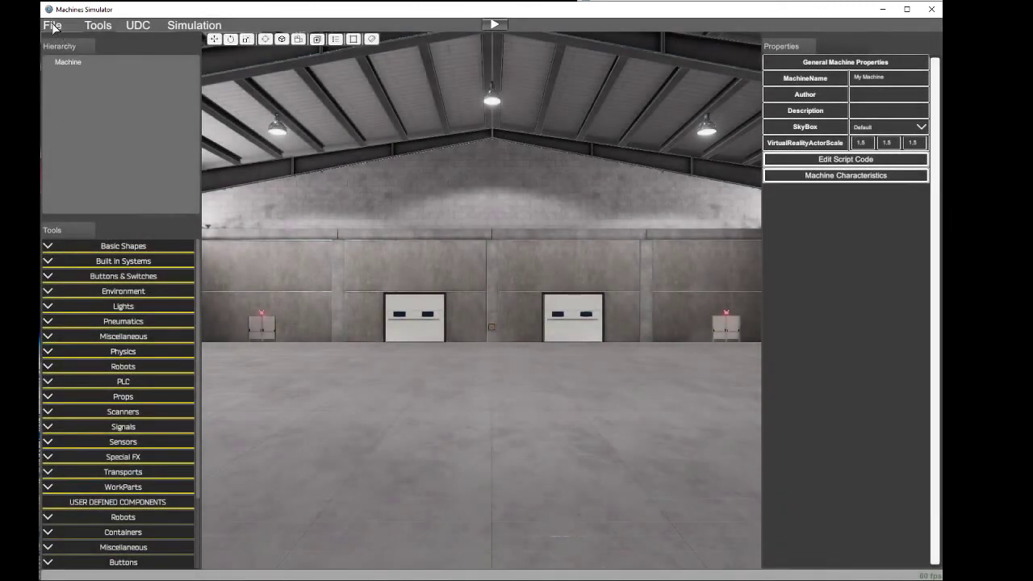
pyautogui.click(52, 26)
pyautogui.click(51, 67)
pyautogui.scroll(-6, 395, 299)
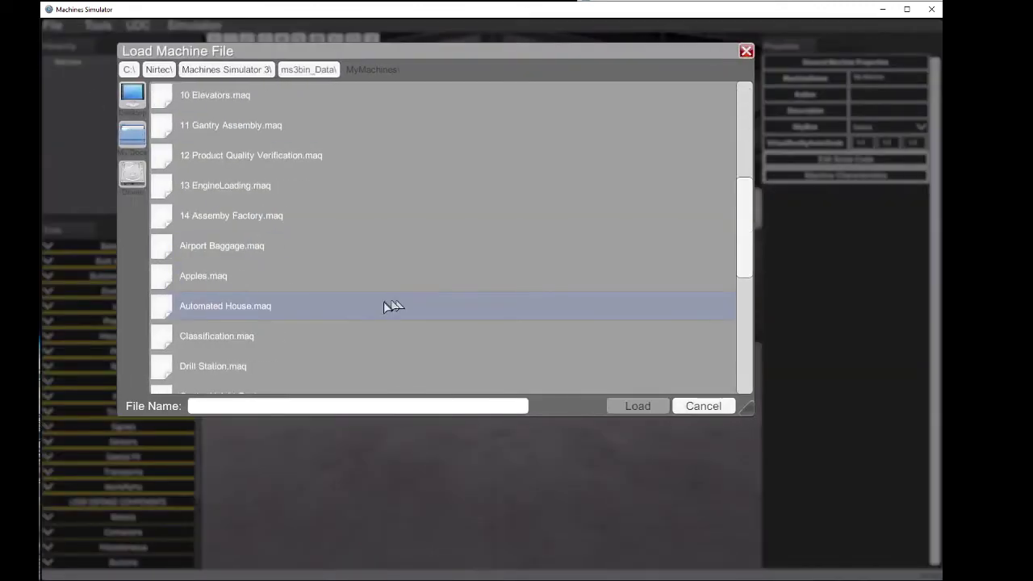
pyautogui.scroll(-5, 394, 307)
pyautogui.click(220, 213)
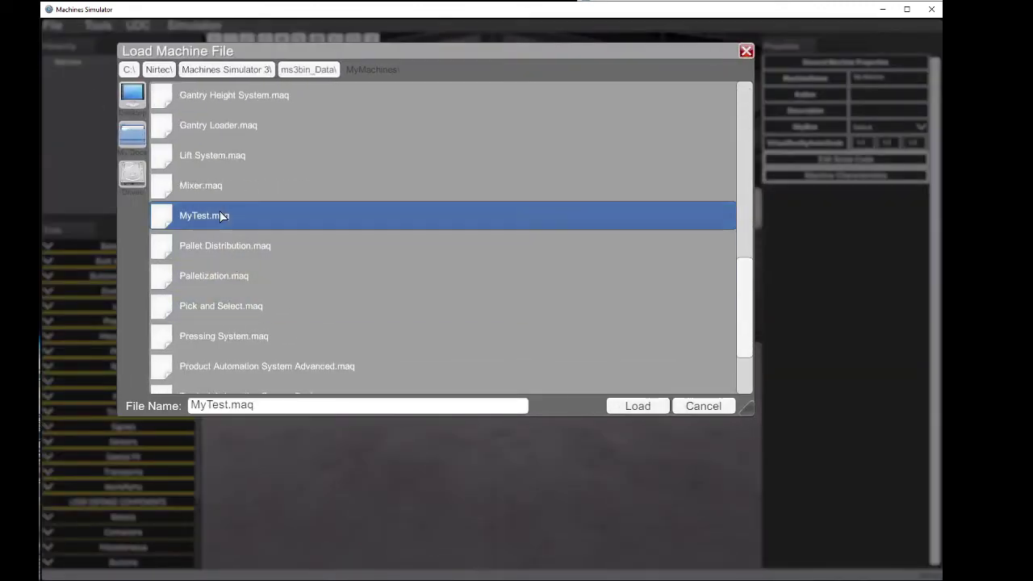
pyautogui.doubleClick(220, 213)
pyautogui.moveTo(527, 305); pyautogui.dragTo(718, 450, button='right')
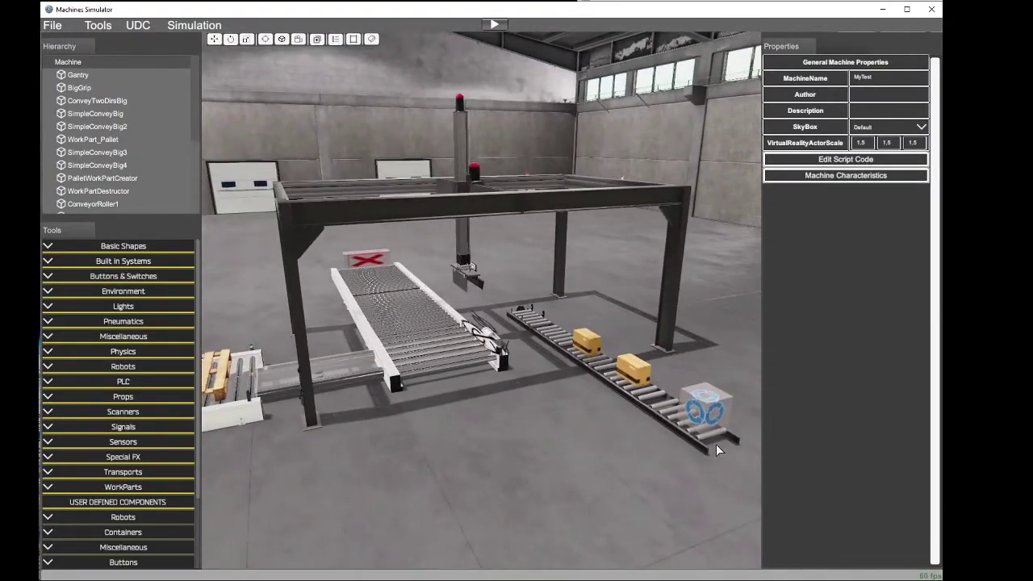
pyautogui.scroll(-3, 717, 445)
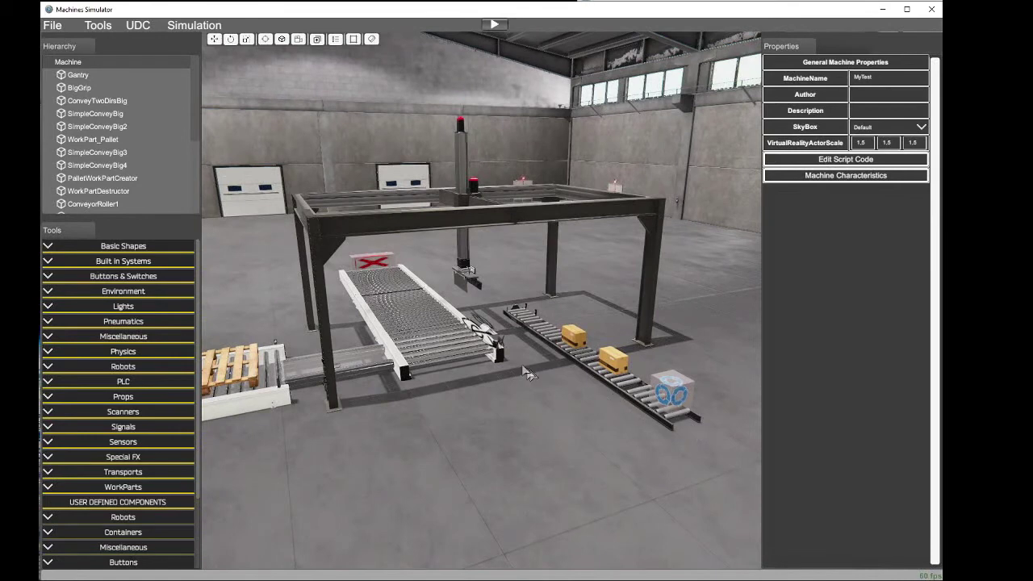
# Step: Examine the machine's script code and its demo script code, and exit the script editor without saving
pyautogui.click(811, 160)
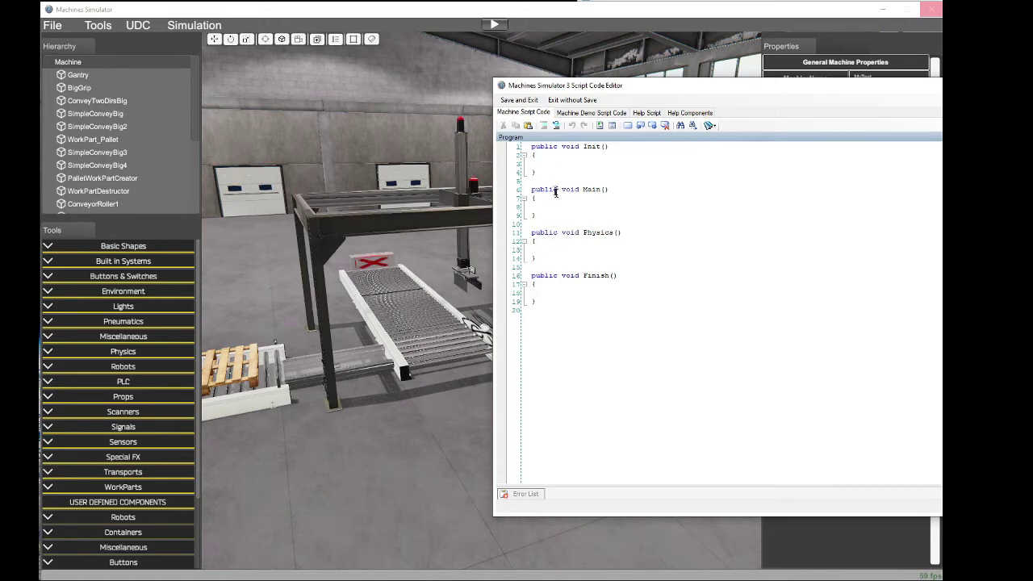
pyautogui.click(581, 113)
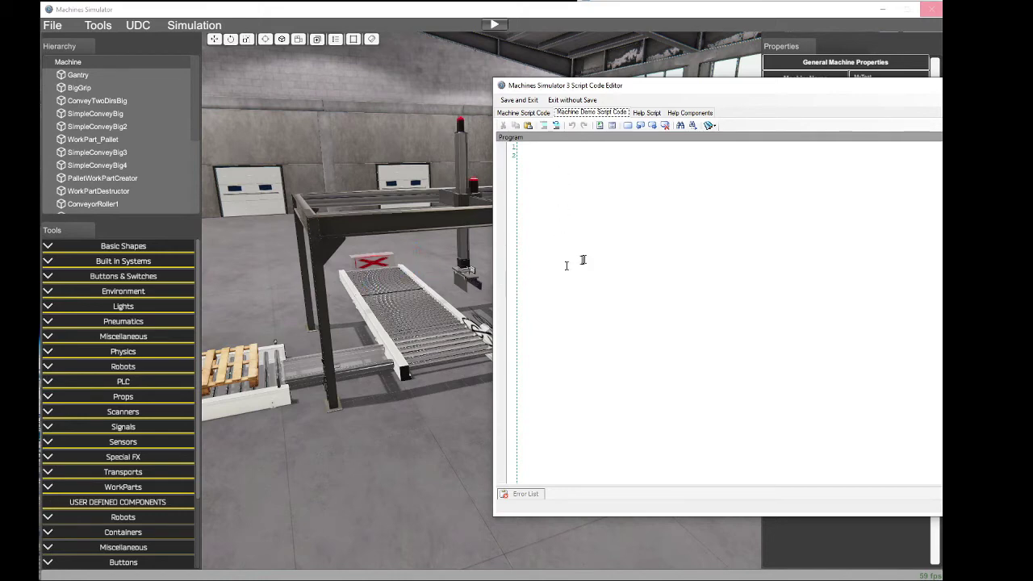
pyautogui.click(538, 113)
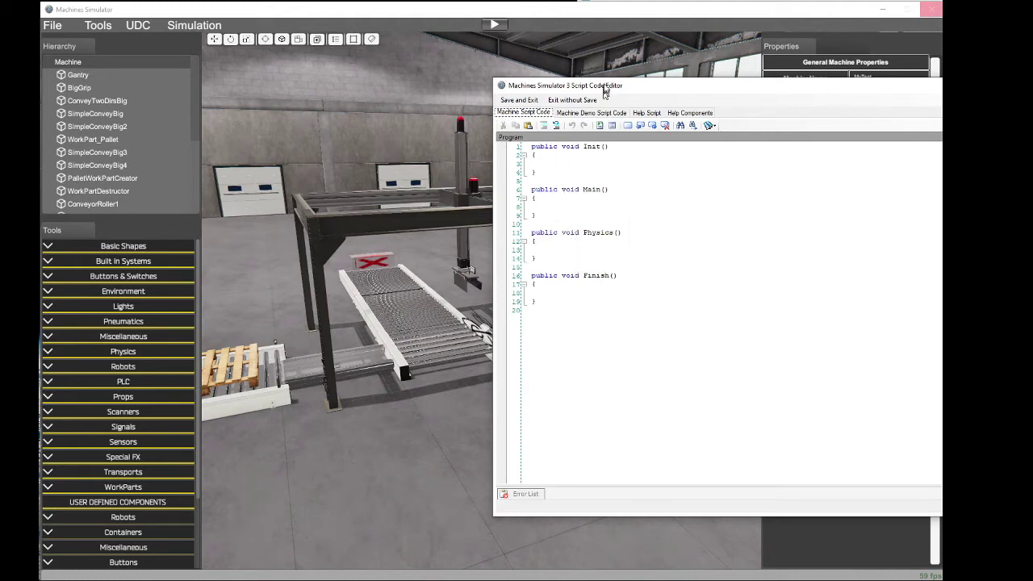
pyautogui.moveTo(604, 88); pyautogui.dragTo(654, 84)
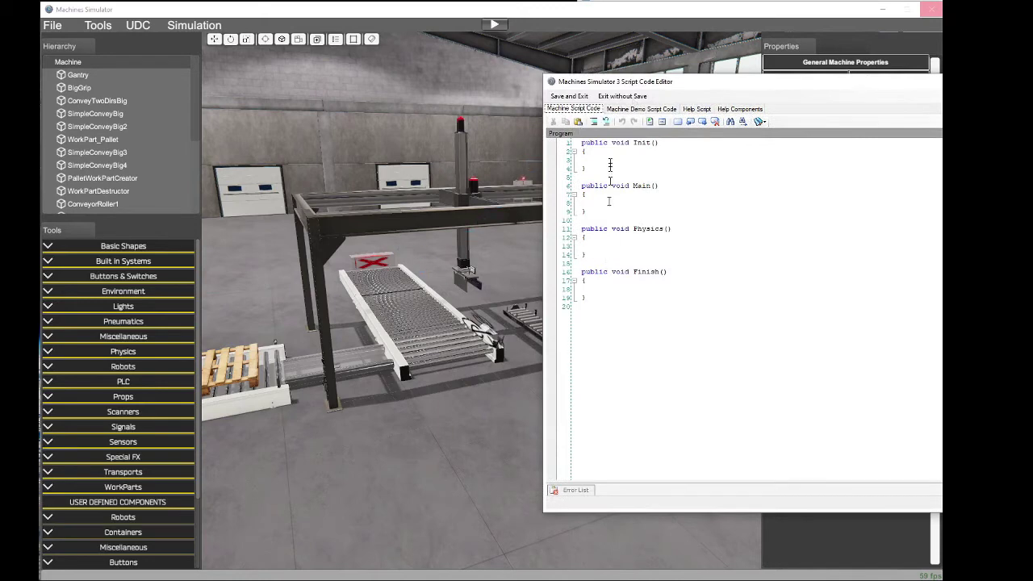
pyautogui.click(638, 110)
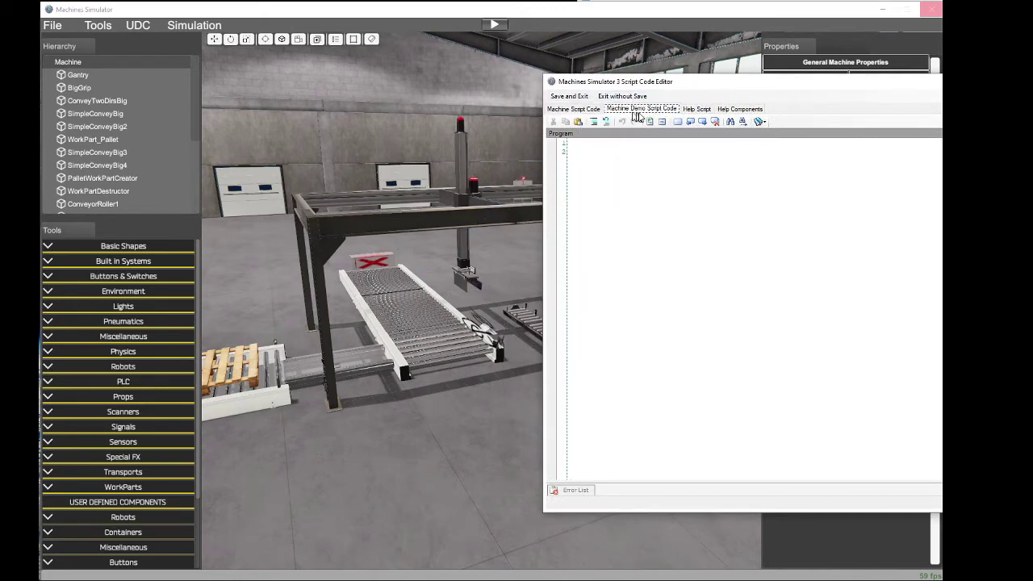
pyautogui.click(579, 109)
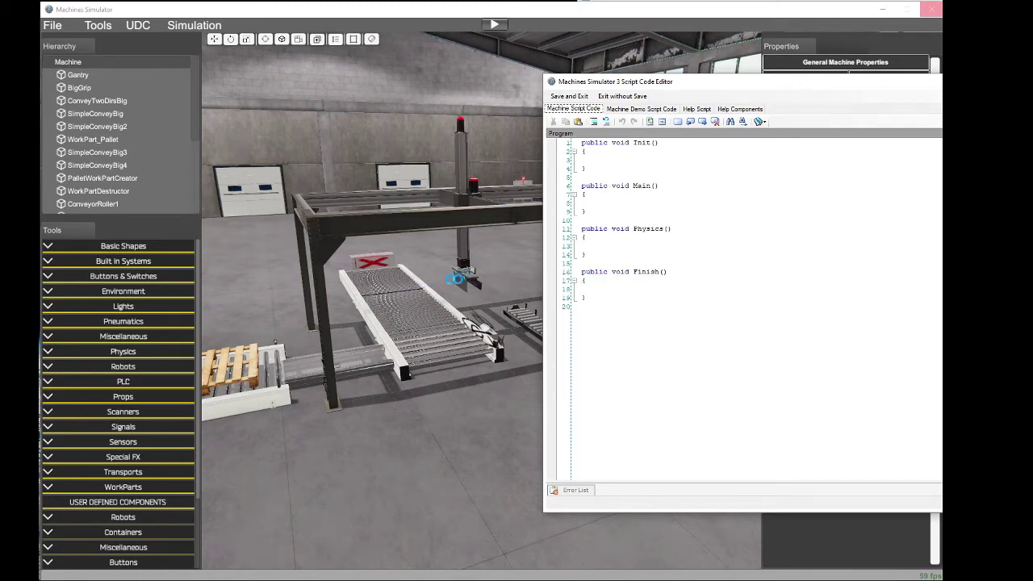
pyautogui.click(623, 96)
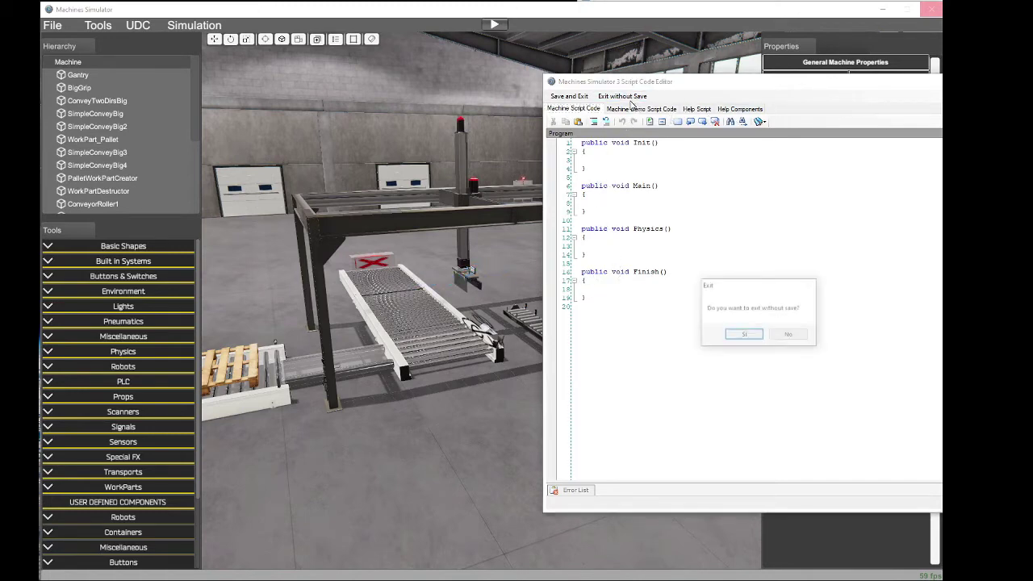
pyautogui.click(733, 333)
# Step: Select the gantry in the scene and enable its TestMode property
pyautogui.press('w')
pyautogui.moveTo(588, 311); pyautogui.dragTo(533, 297, button='right')
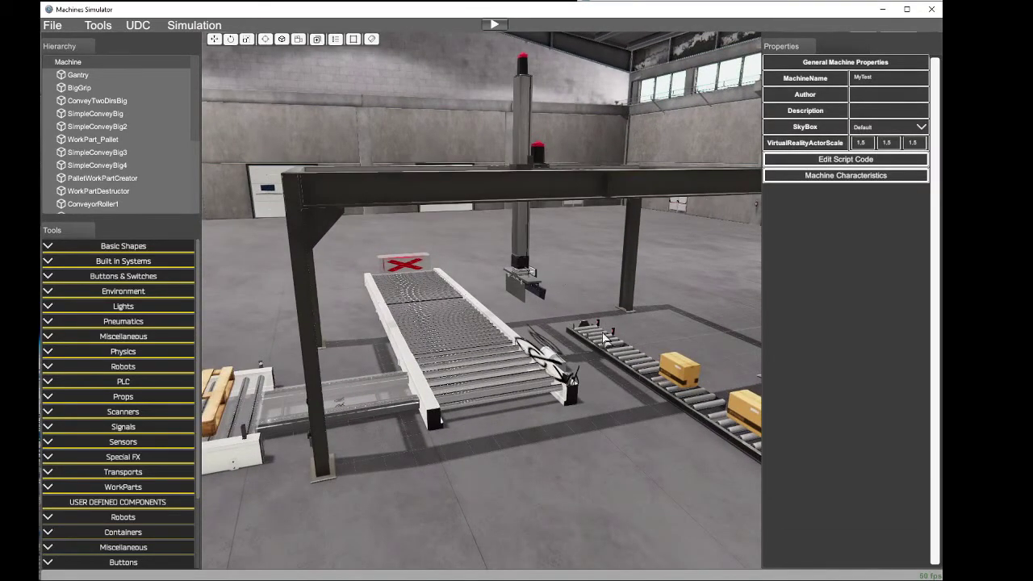
pyautogui.press('d')
pyautogui.moveTo(605, 339); pyautogui.dragTo(202, 422, button='right')
pyautogui.press('s')
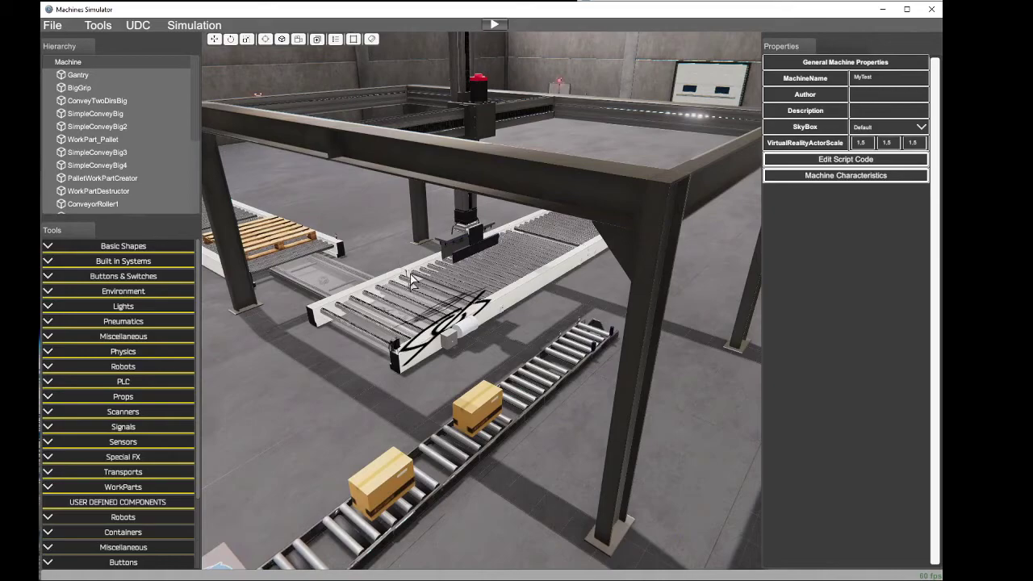
pyautogui.press('a')
pyautogui.moveTo(410, 273); pyautogui.dragTo(836, 242, button='right')
pyautogui.press('w')
pyautogui.press('s')
pyautogui.click(511, 146)
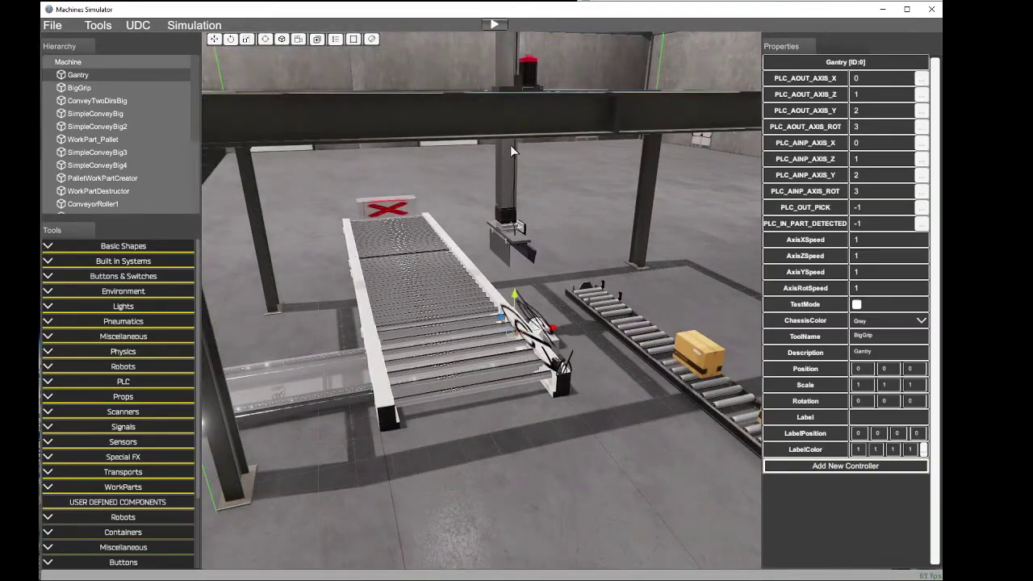
pyautogui.click(857, 304)
# Step: Start the simulation and move the manual gantry control window aside to uncover the machine
pyautogui.press('s')
pyautogui.moveTo(650, 285); pyautogui.dragTo(697, 296, button='right')
pyautogui.press('a')
pyautogui.click(498, 26)
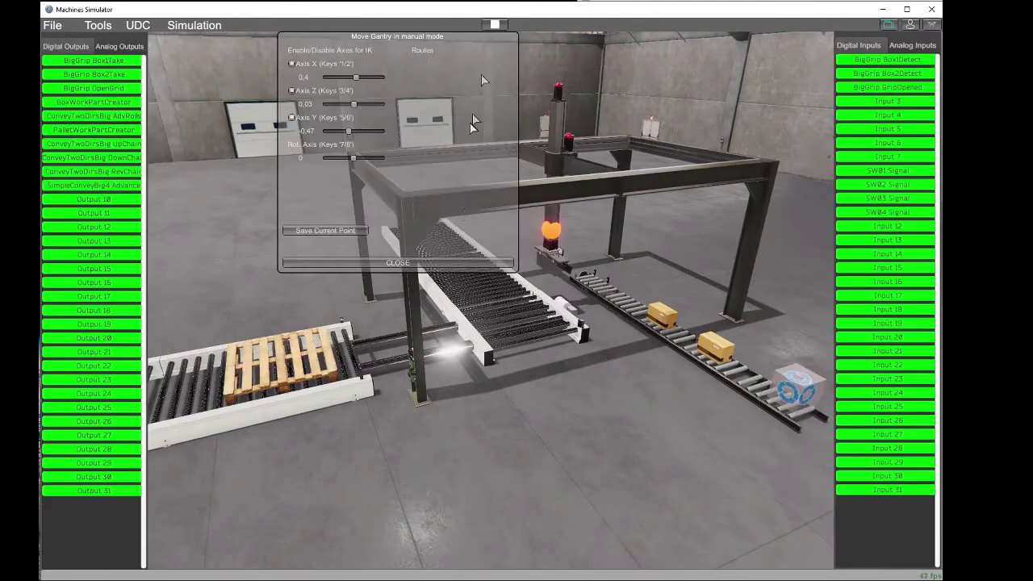
pyautogui.moveTo(495, 263); pyautogui.dragTo(480, 46, button='right')
pyautogui.press('w')
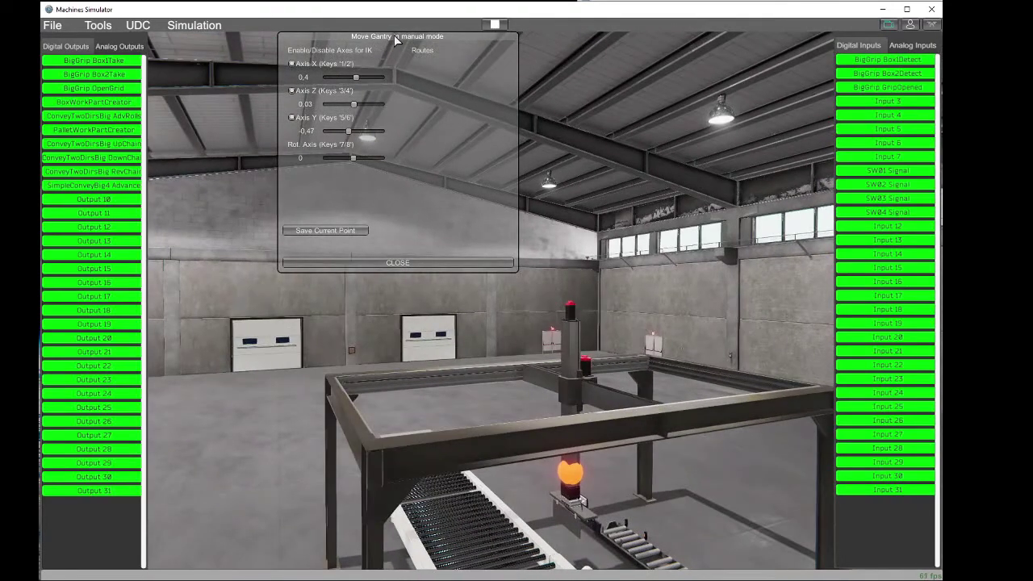
pyautogui.moveTo(388, 35); pyautogui.dragTo(275, 47)
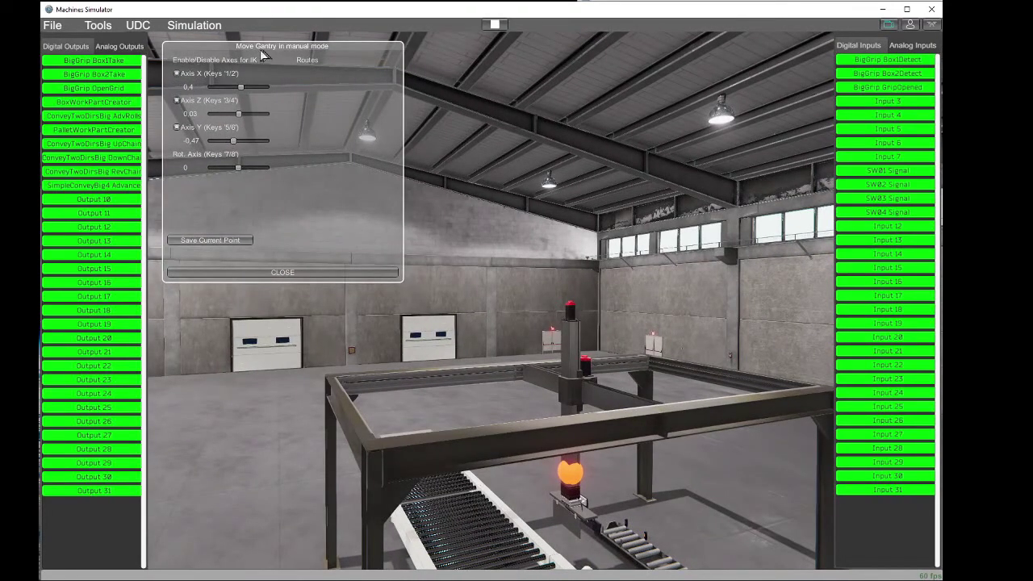
# Step: Move the gantry head by its orange handle to about X 2.44, Z -0.06 and Y -0.55 over the pallet conveyor
pyautogui.moveTo(294, 71); pyautogui.dragTo(283, 142, button='right')
pyautogui.press('w')
pyautogui.press('w')
pyautogui.press('s')
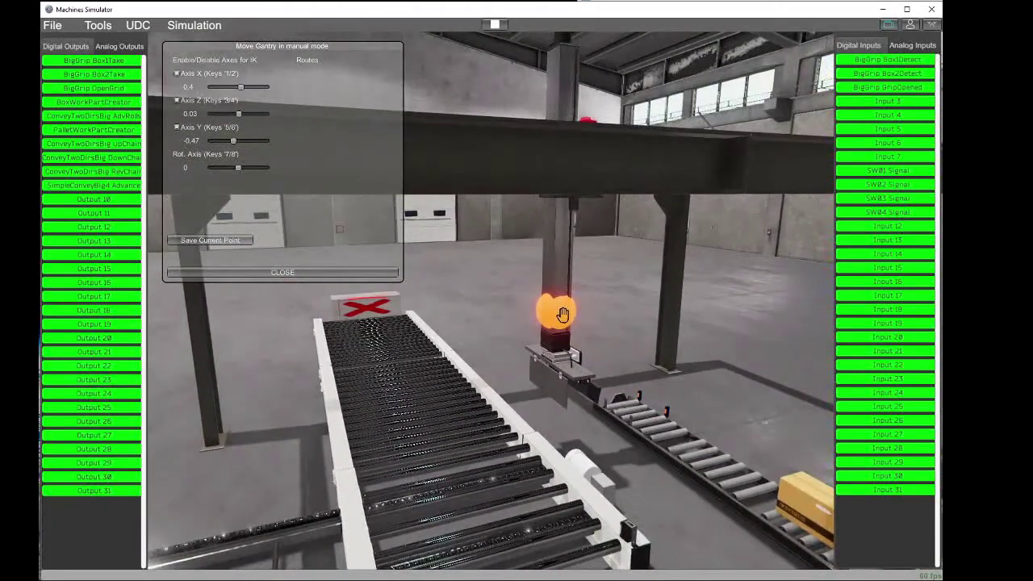
pyautogui.moveTo(563, 314); pyautogui.dragTo(681, 282)
pyautogui.press('w')
pyautogui.moveTo(681, 282); pyautogui.dragTo(557, 289, button='right')
pyautogui.press('d')
pyautogui.press('s')
pyautogui.moveTo(515, 260); pyautogui.dragTo(528, 319)
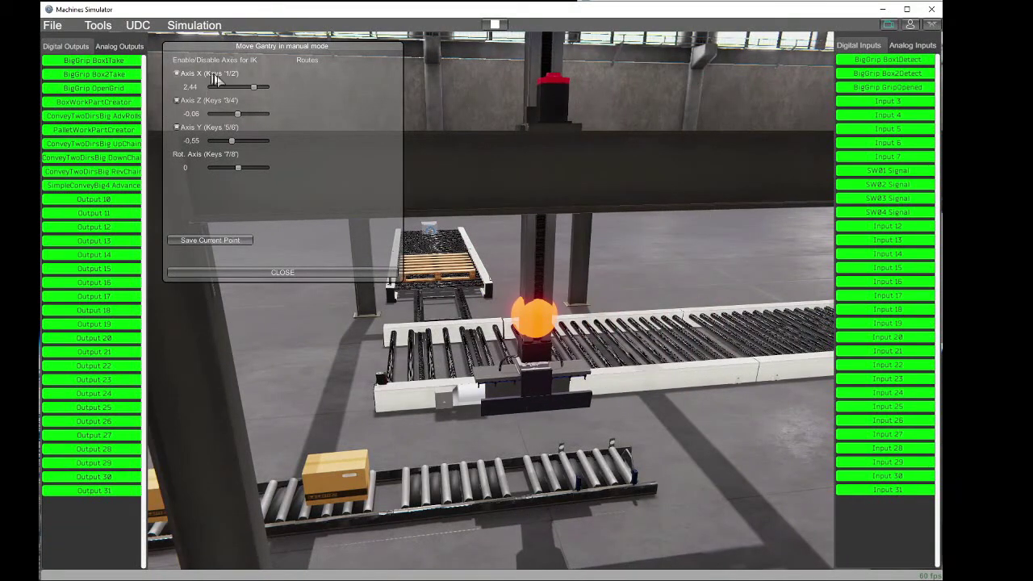
# Step: Jog the gantry's four axes in turn to about X 2.51, Z -0.13, Y -0.55 and rotation 1.66
pyautogui.press('1')
pyautogui.press('2')
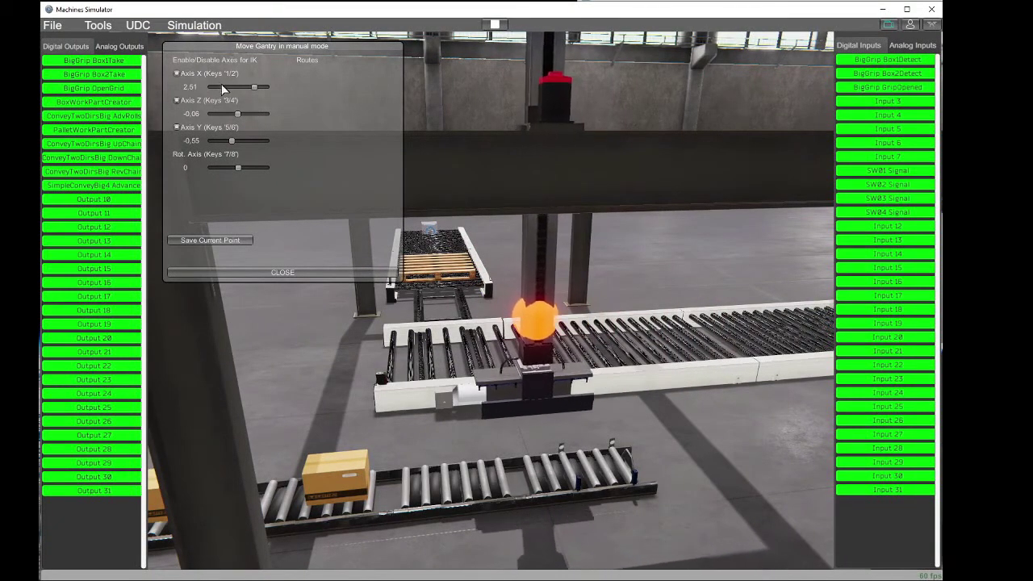
pyautogui.press('3')
pyautogui.press('4')
pyautogui.press('4')
pyautogui.press('5')
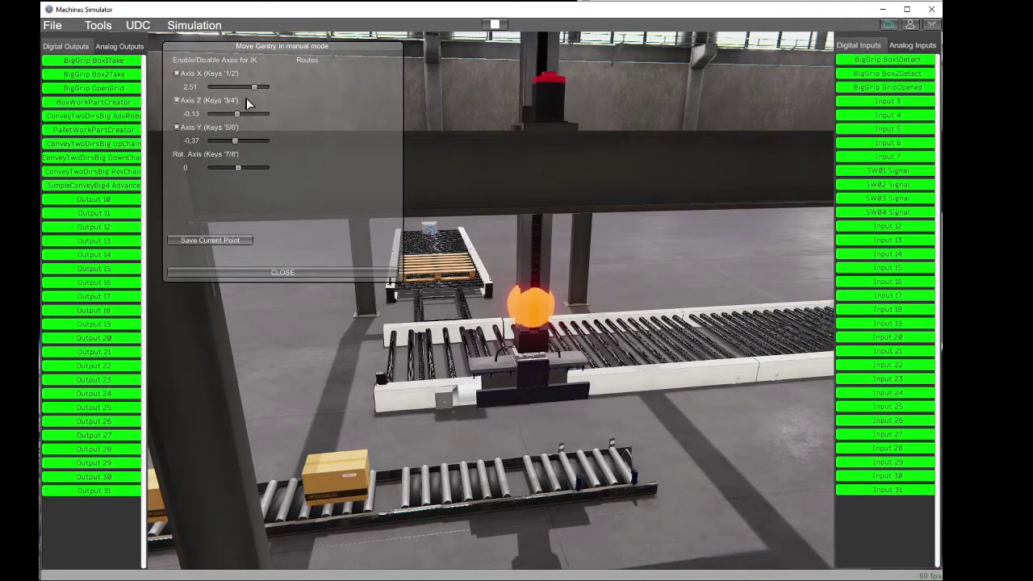
pyautogui.press('6')
pyautogui.press('7')
pyautogui.press('8')
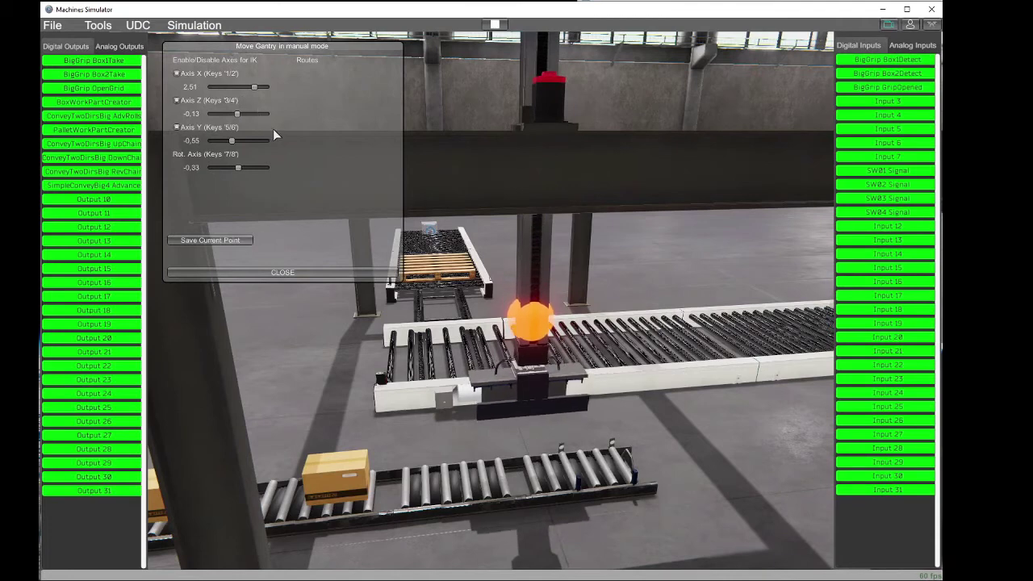
pyautogui.press('8')
pyautogui.press('7')
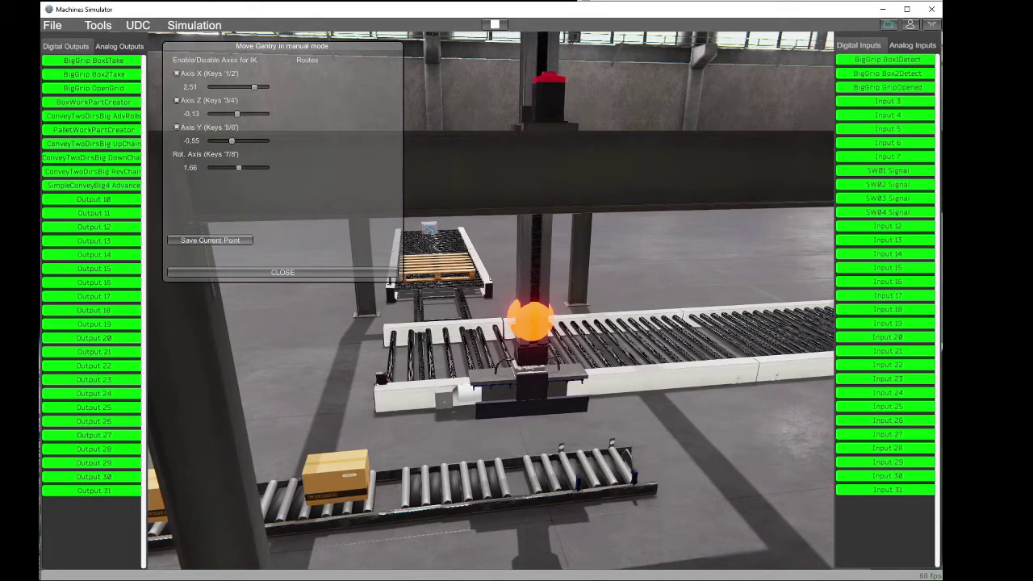
# Step: Jog the gantry's X axis to about 2.29 and return its rotation axis to about 0.1
pyautogui.press('1')
pyautogui.press('8')
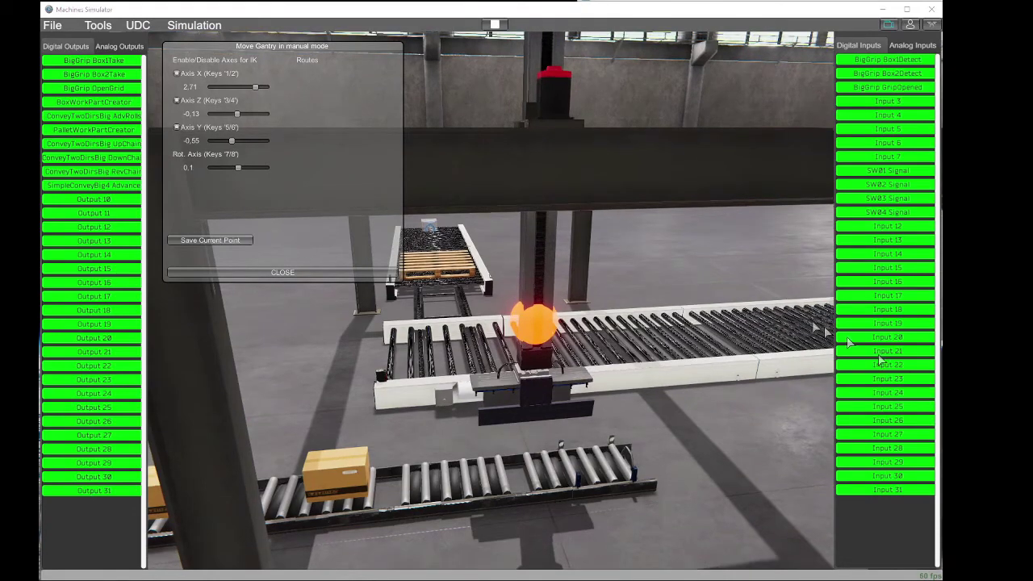
pyautogui.moveTo(611, 291); pyautogui.dragTo(617, 317, button='right')
pyautogui.press('2')
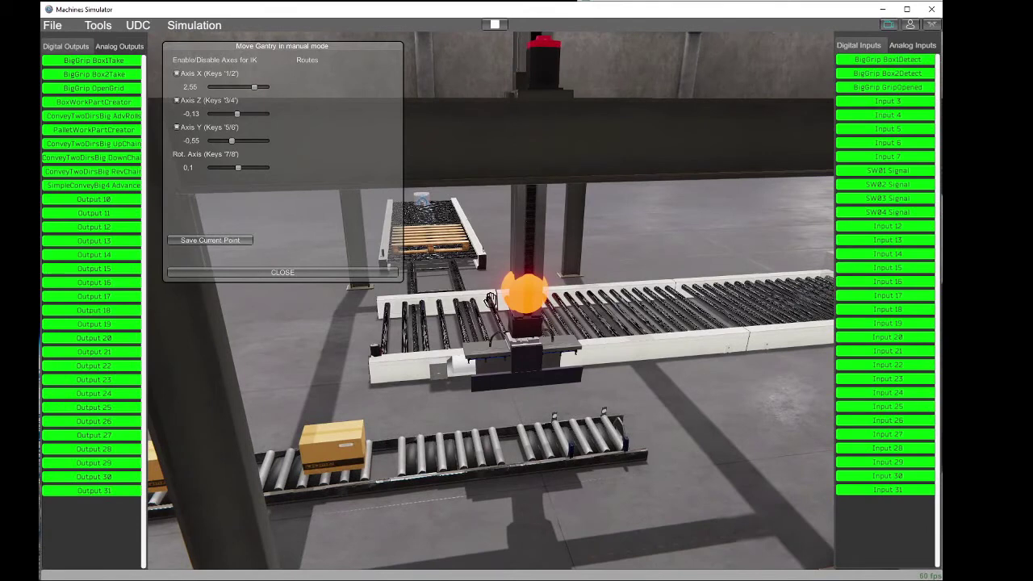
pyautogui.press('2')
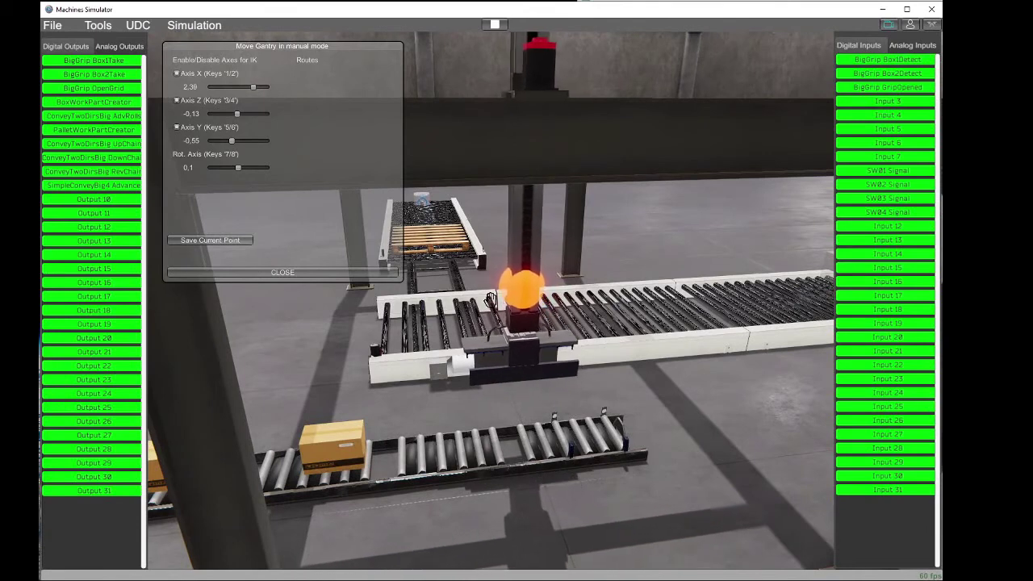
pyautogui.press('2')
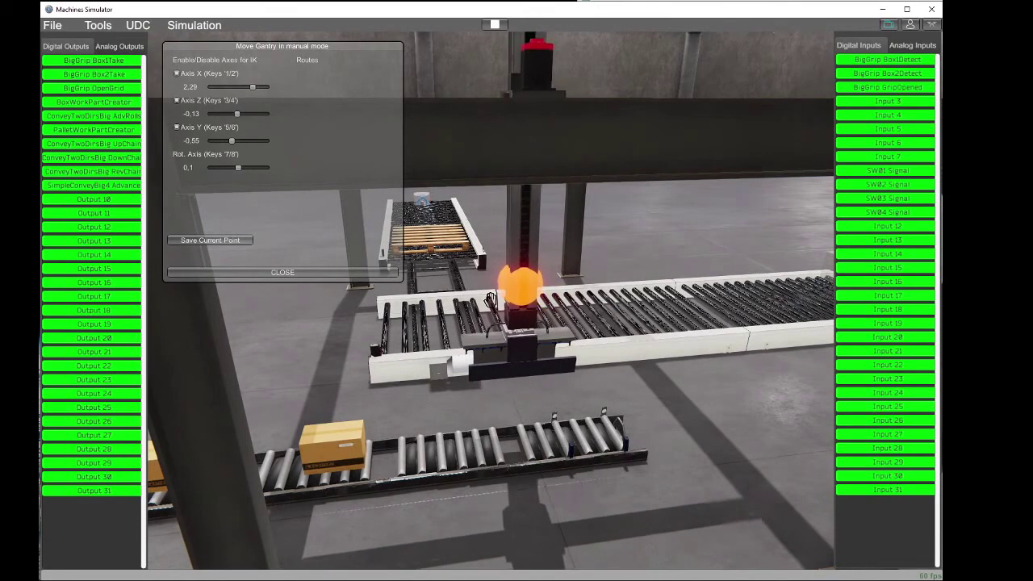
# Step: Jog the gantry's Z axis to about -0.01, Y axis to about -0.53 and rotation to about -0.04
pyautogui.press('3')
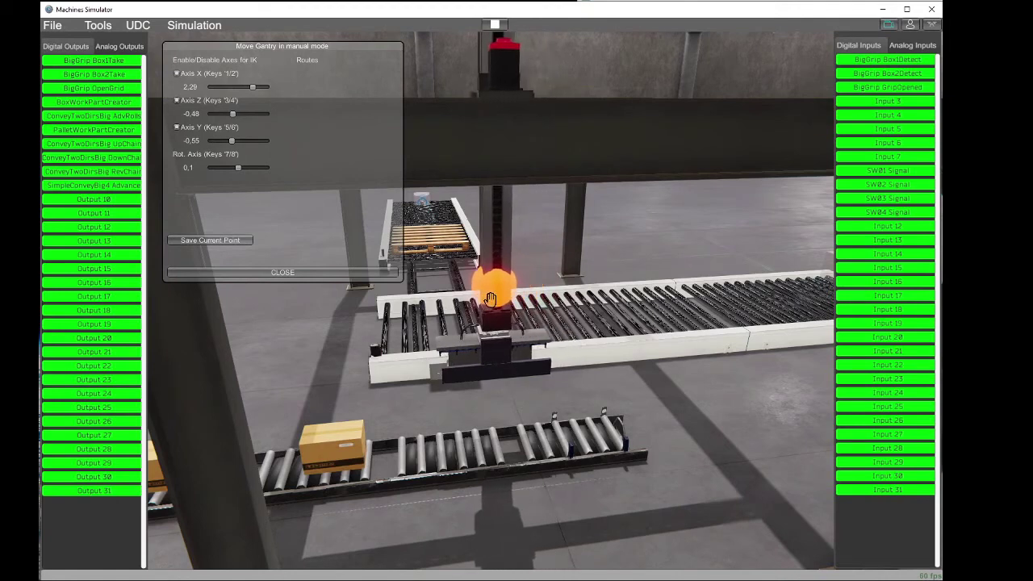
pyautogui.press('4')
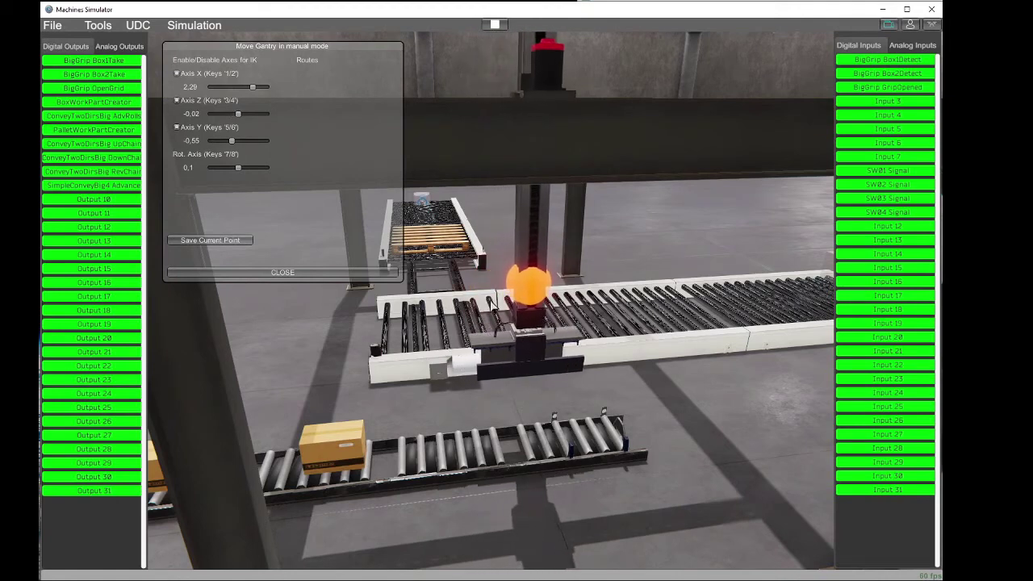
pyautogui.press('3')
pyautogui.press('6')
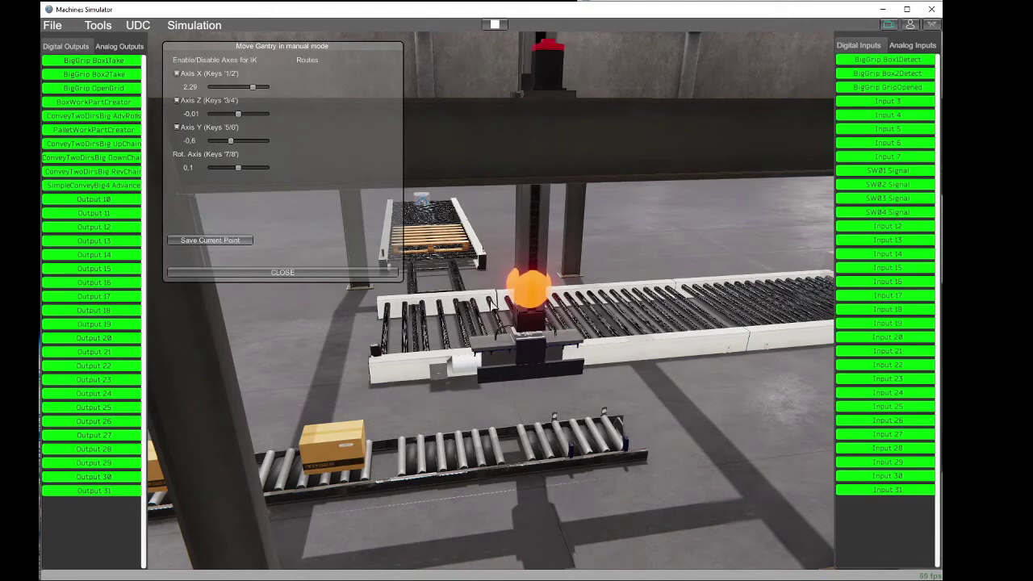
pyautogui.press('7')
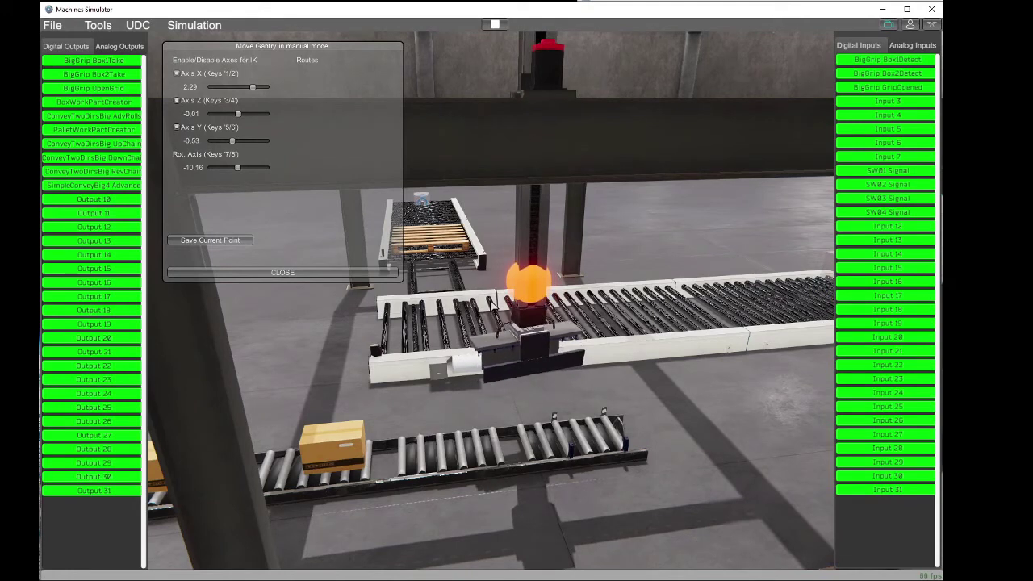
pyautogui.press('8')
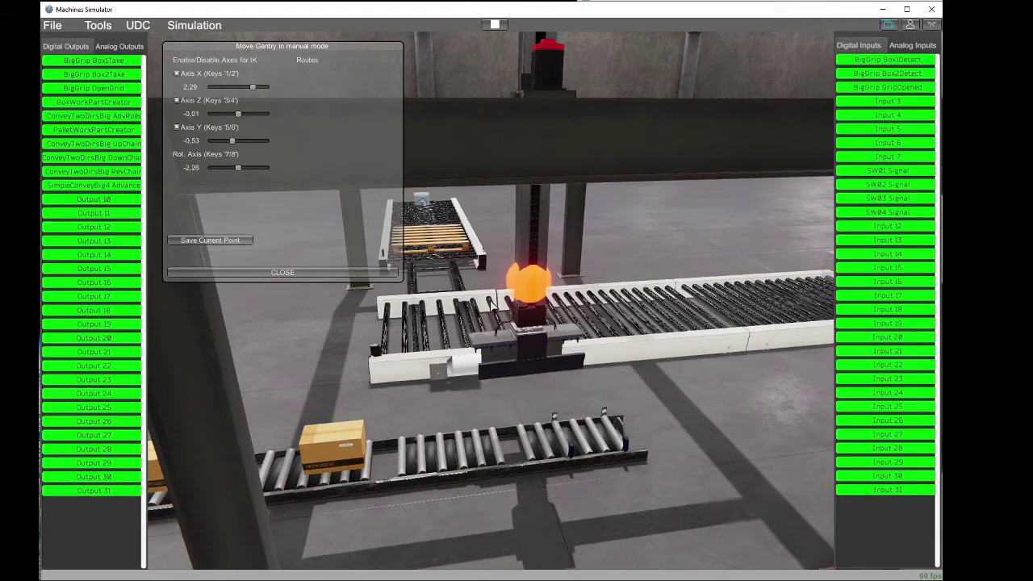
pyautogui.press('8')
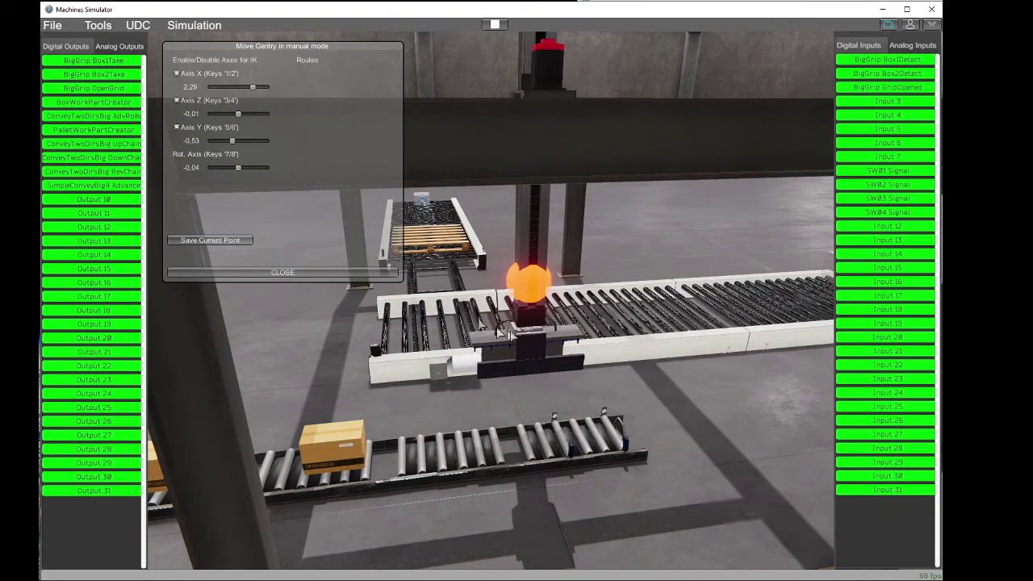
# Step: Move the gantry head by its orange handle to about X 2.33, Z -0.22 and Y -0.91
pyautogui.moveTo(508, 333); pyautogui.dragTo(710, 332, button='right')
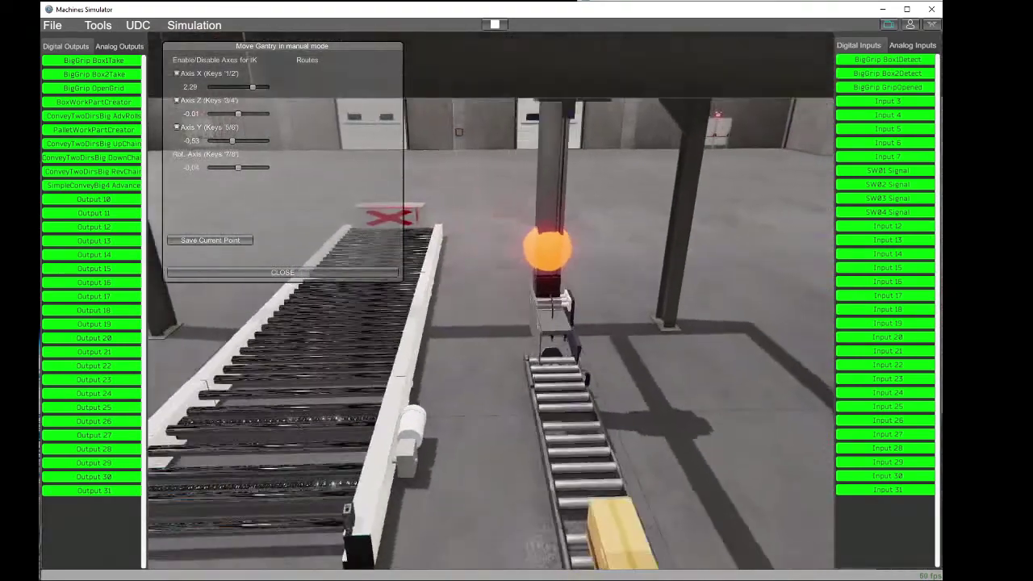
pyautogui.moveTo(517, 218); pyautogui.dragTo(549, 269, button='right')
pyautogui.moveTo(607, 230)
pyautogui.mouseDown()
pyautogui.moveTo(604, 214)
pyautogui.moveTo(594, 230)
pyautogui.moveTo(604, 234)
pyautogui.mouseUp()
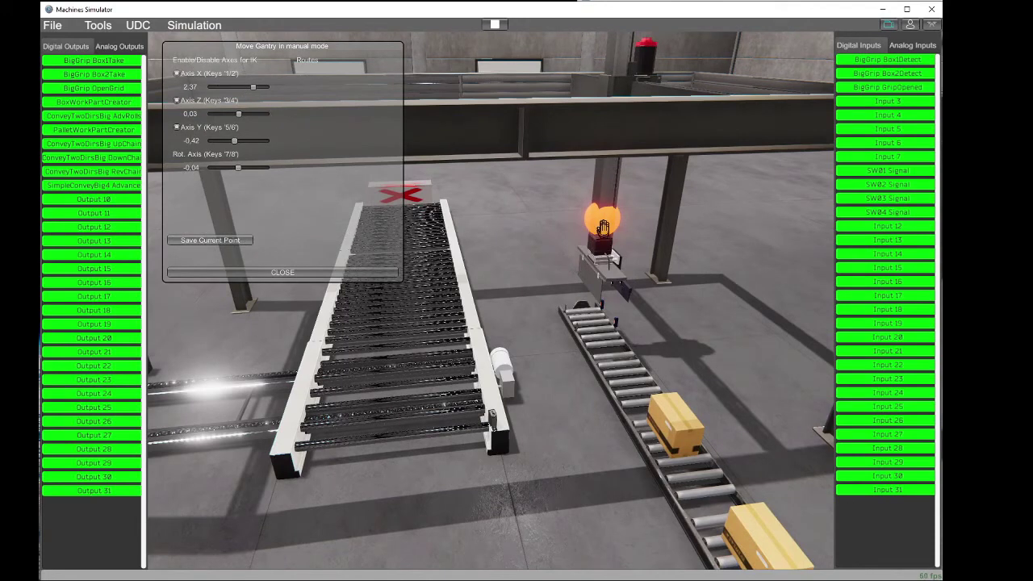
pyautogui.moveTo(603, 228); pyautogui.dragTo(604, 261)
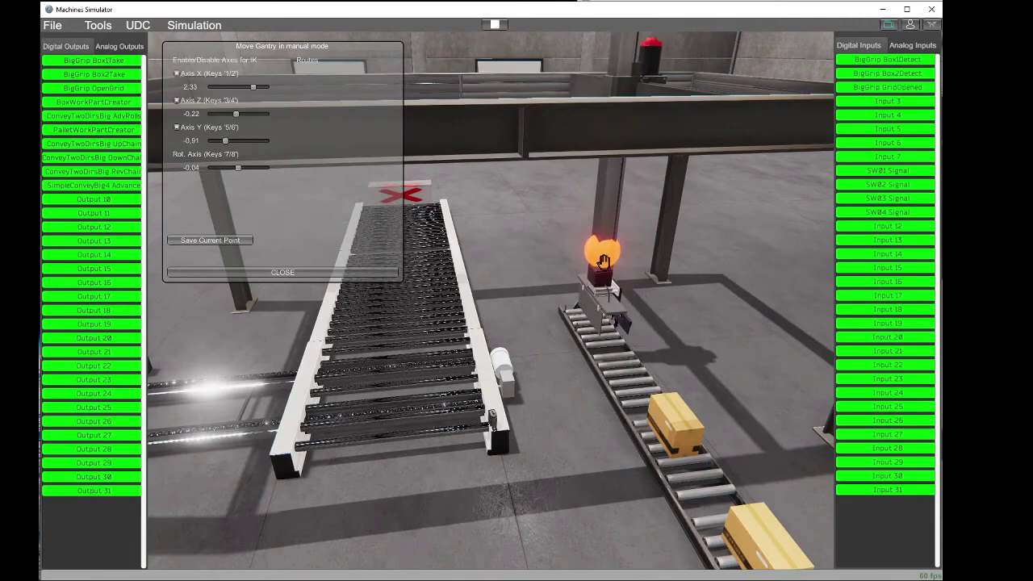
# Step: Move the gantry head toward the end of the box conveyor, to about X 1.97, Z 0.98 and Y -1.09
pyautogui.moveTo(603, 261); pyautogui.dragTo(225, 282, button='right')
pyautogui.scroll(-5, 419, 234)
pyautogui.scroll(5, 412, 235)
pyautogui.scroll(-4, 323, 258)
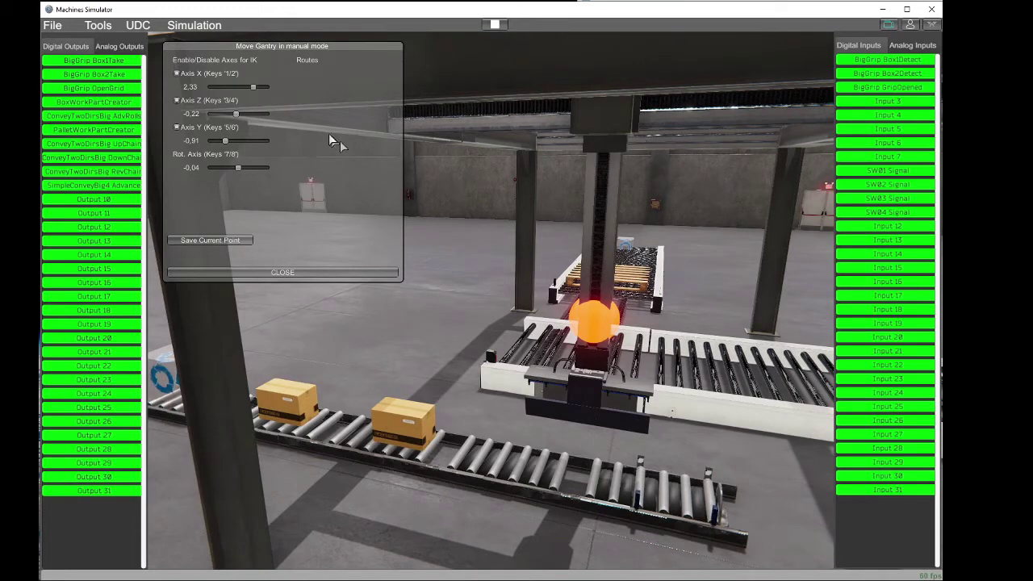
pyautogui.moveTo(575, 321); pyautogui.dragTo(688, 339)
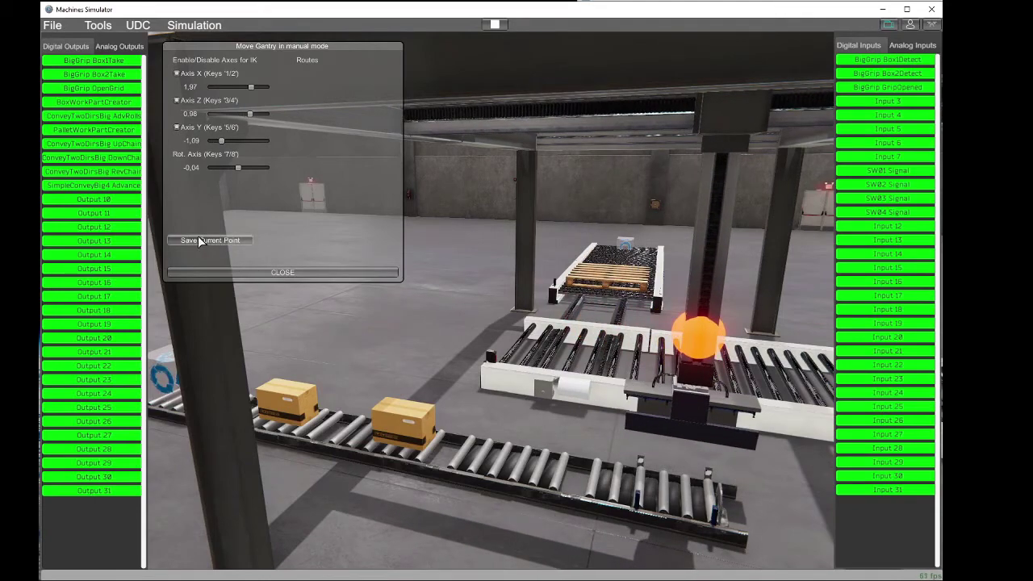
# Step: Align the gantry head over the box conveyor's end stop at about X 2.52, Z 0.88 and Y -1.24
pyautogui.press('w')
pyautogui.moveTo(199, 241); pyautogui.dragTo(425, 341, button='right')
pyautogui.press('s')
pyautogui.press('w')
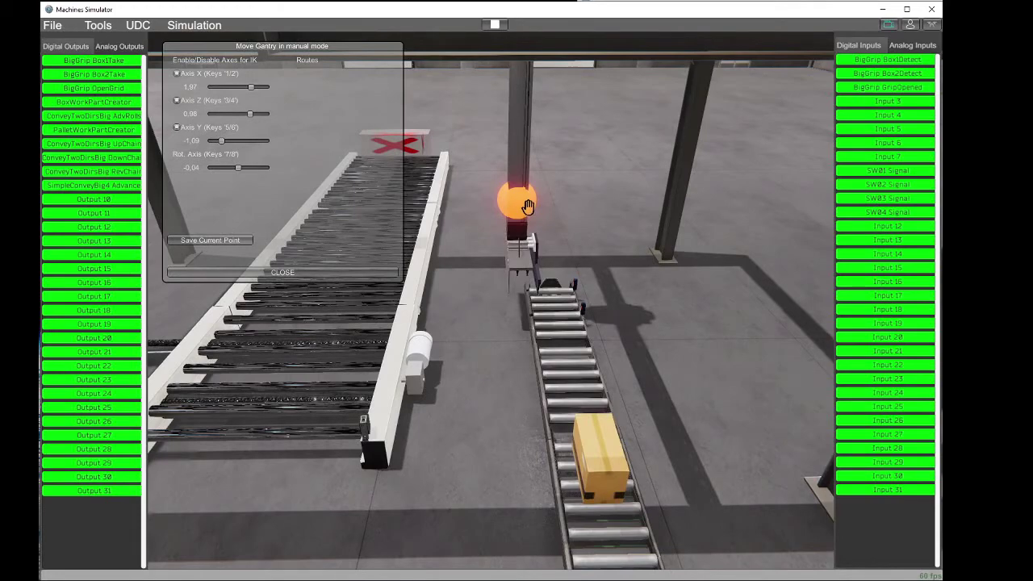
pyautogui.moveTo(527, 203); pyautogui.dragTo(558, 218)
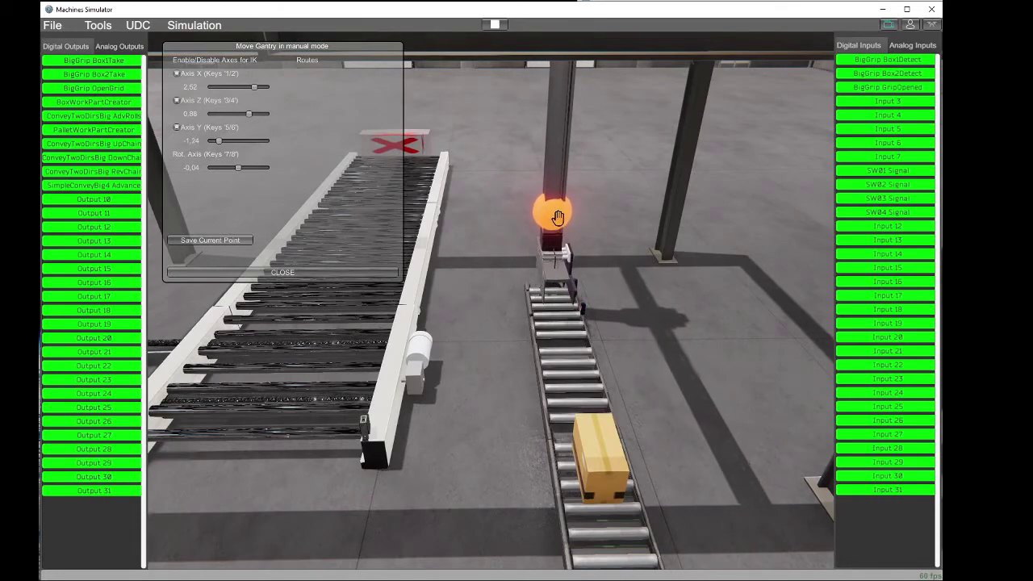
# Step: Open the gripper by switching on the BigGrip OpenGrid digital output
pyautogui.moveTo(557, 218); pyautogui.dragTo(488, 300, button='right')
pyautogui.press('w')
pyautogui.press('d')
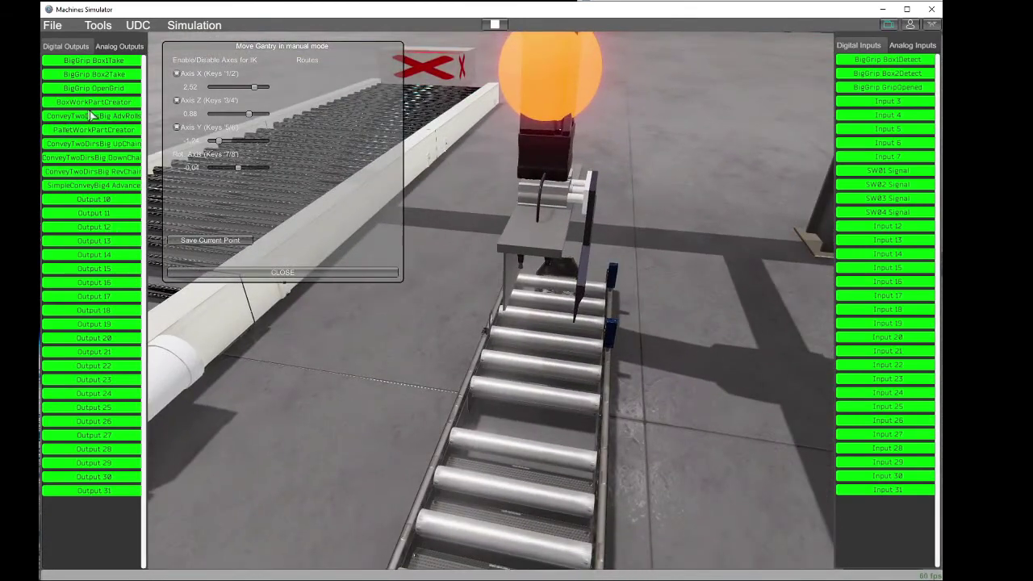
pyautogui.click(116, 94)
# Step: Lower the open gripper over the conveyor end to about Z 0.83 and Y -1.32
pyautogui.moveTo(516, 211); pyautogui.dragTo(565, 207, button='right')
pyautogui.press('a')
pyautogui.moveTo(537, 88); pyautogui.dragTo(533, 106)
# Step: Fine-tune the gripper over the conveyor rollers to about X 2.45, Z 0.84 and Y -1.36
pyautogui.press('a')
pyautogui.moveTo(533, 105); pyautogui.dragTo(815, 105, button='right')
pyautogui.press('w')
pyautogui.press('a')
pyautogui.press('s')
pyautogui.press('a')
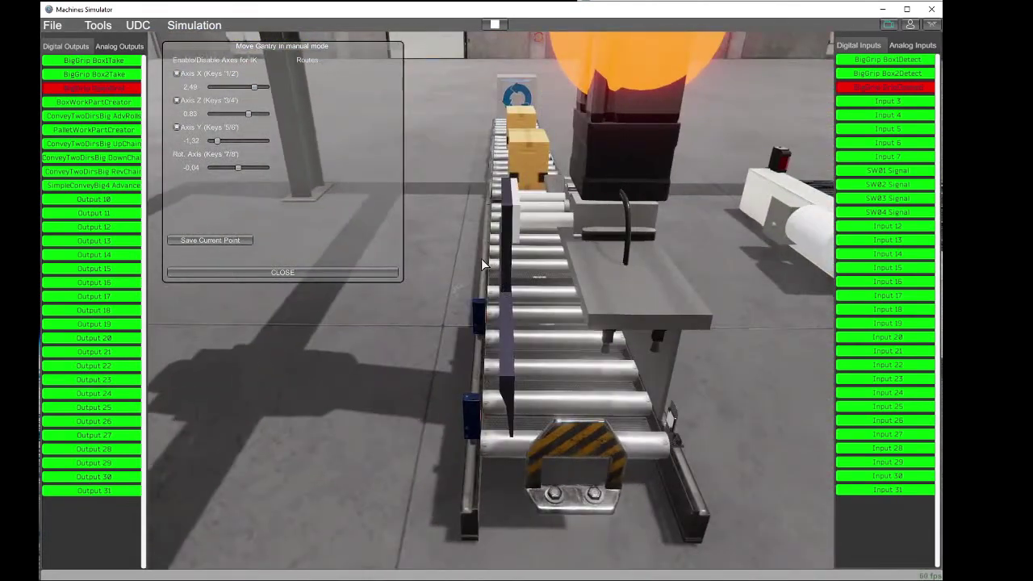
pyautogui.press('d')
pyautogui.moveTo(578, 99); pyautogui.dragTo(585, 85)
pyautogui.press('d')
pyautogui.moveTo(585, 85); pyautogui.dragTo(279, 89, button='right')
pyautogui.press('s')
pyautogui.press('d')
pyautogui.moveTo(531, 123); pyautogui.dragTo(533, 132)
# Step: Disable the X and Y axes for IK and move the Z axis alone to about 0.83
pyautogui.press('d')
pyautogui.moveTo(533, 132); pyautogui.dragTo(345, 102, button='right')
pyautogui.press('d')
pyautogui.press('s')
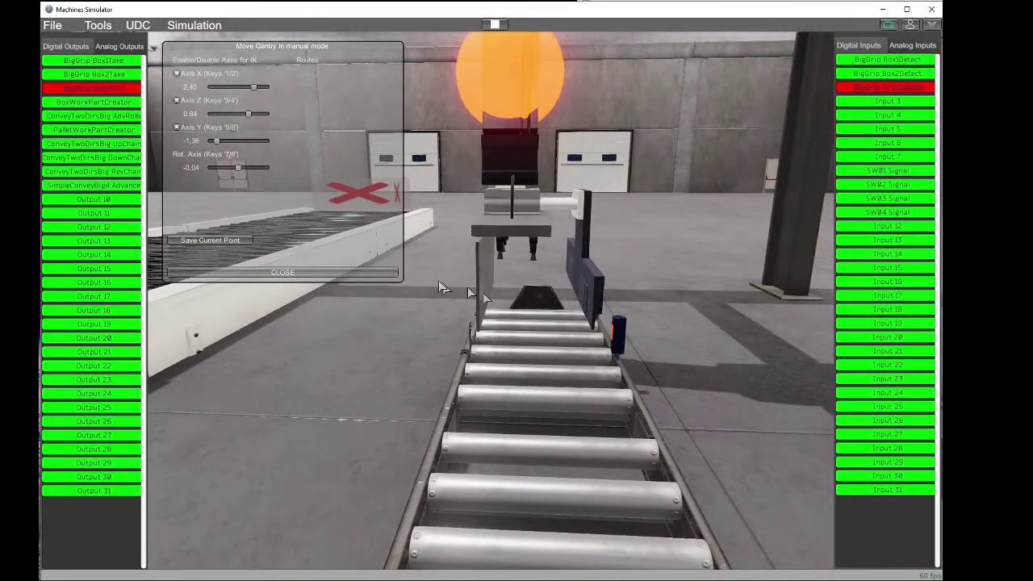
pyautogui.click(191, 79)
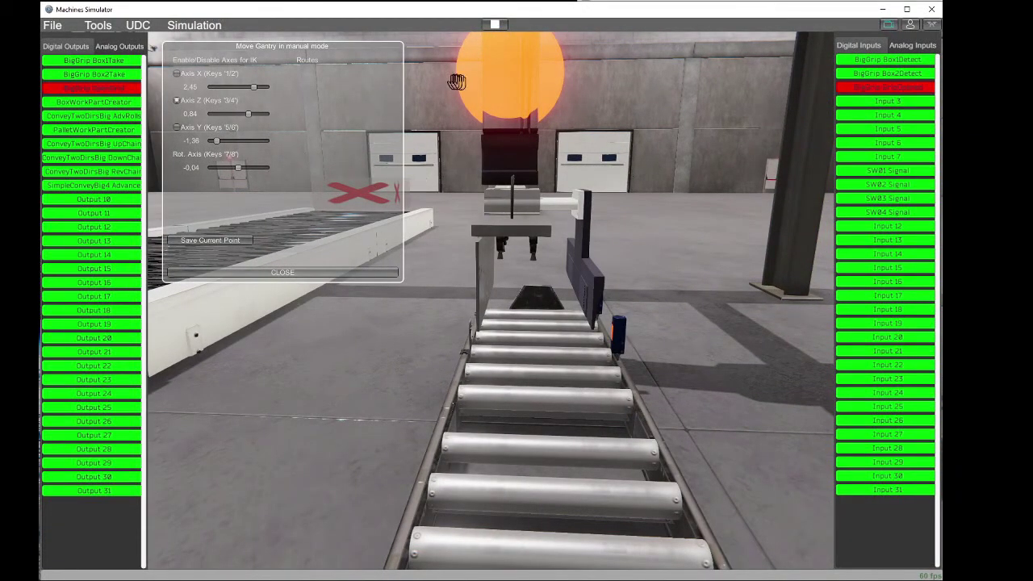
pyautogui.moveTo(510, 98); pyautogui.dragTo(514, 90)
# Step: Leave only the Y axis enabled for IK and lower the gripper to about Y -1.37
pyautogui.moveTo(409, 134); pyautogui.dragTo(468, 284, button='right')
pyautogui.press('s')
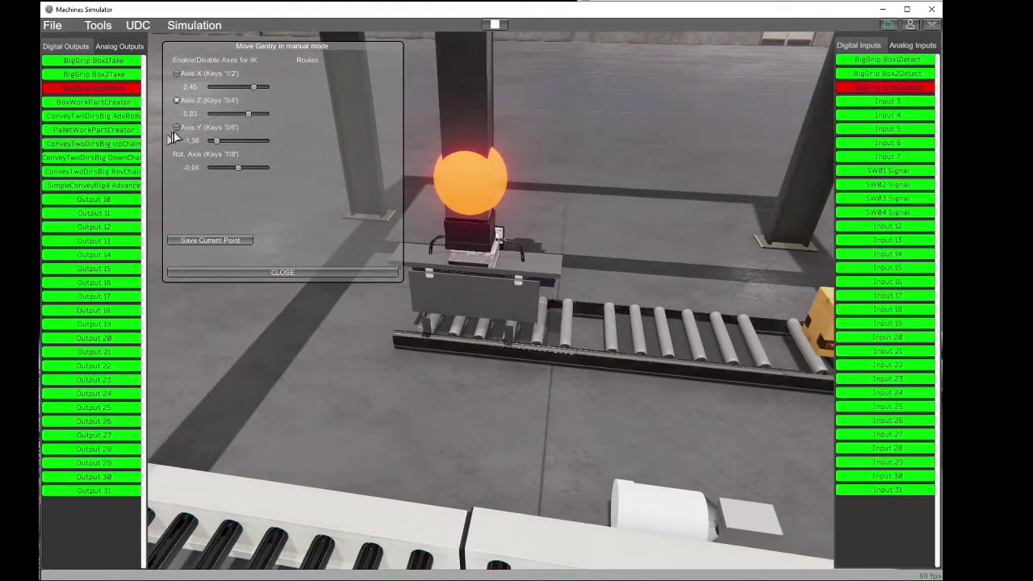
pyautogui.click(177, 127)
pyautogui.moveTo(468, 184)
pyautogui.mouseDown()
pyautogui.moveTo(511, 103)
pyautogui.moveTo(397, 99)
pyautogui.moveTo(471, 124)
pyautogui.moveTo(477, 189)
pyautogui.moveTo(475, 180)
pyautogui.mouseUp()
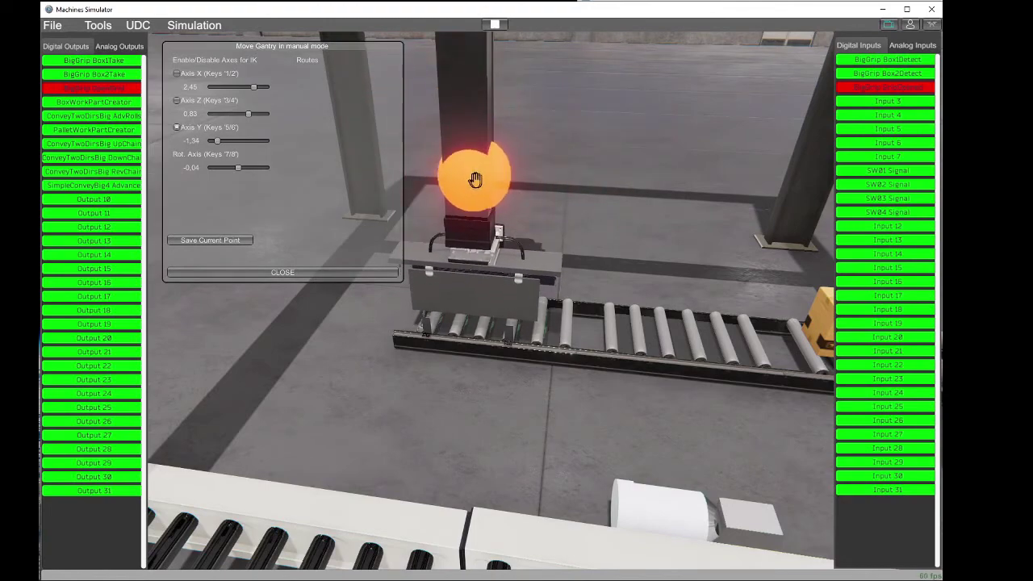
pyautogui.moveTo(476, 180); pyautogui.dragTo(343, 137, button='right')
pyautogui.moveTo(677, 307); pyautogui.dragTo(656, 291, button='right')
pyautogui.moveTo(517, 116)
pyautogui.mouseDown()
pyautogui.moveTo(513, 136)
pyautogui.moveTo(517, 115)
pyautogui.mouseUp()
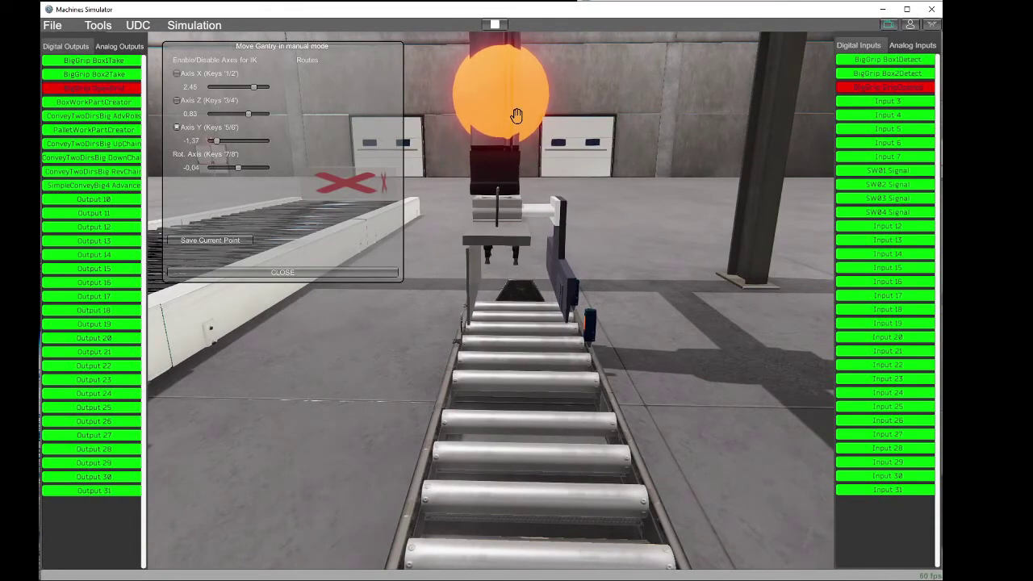
# Step: Fine-tune the gripper height at about Y -1.37 and re-enable the X and Z axes for IK
pyautogui.moveTo(517, 114); pyautogui.dragTo(442, 143, button='right')
pyautogui.press('w')
pyautogui.press('s')
pyautogui.moveTo(491, 301); pyautogui.dragTo(646, 307, button='right')
pyautogui.press('a')
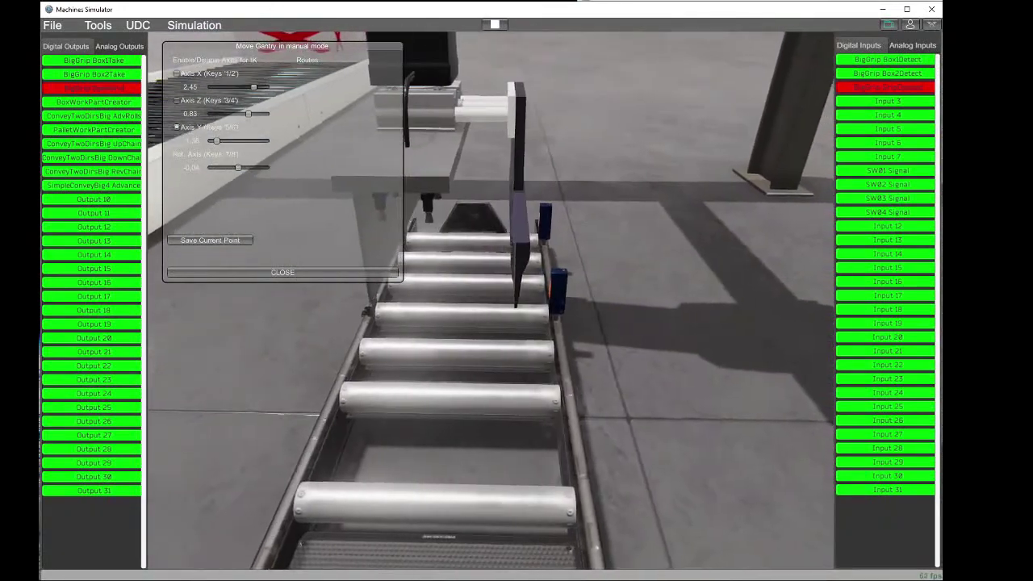
pyautogui.press('d')
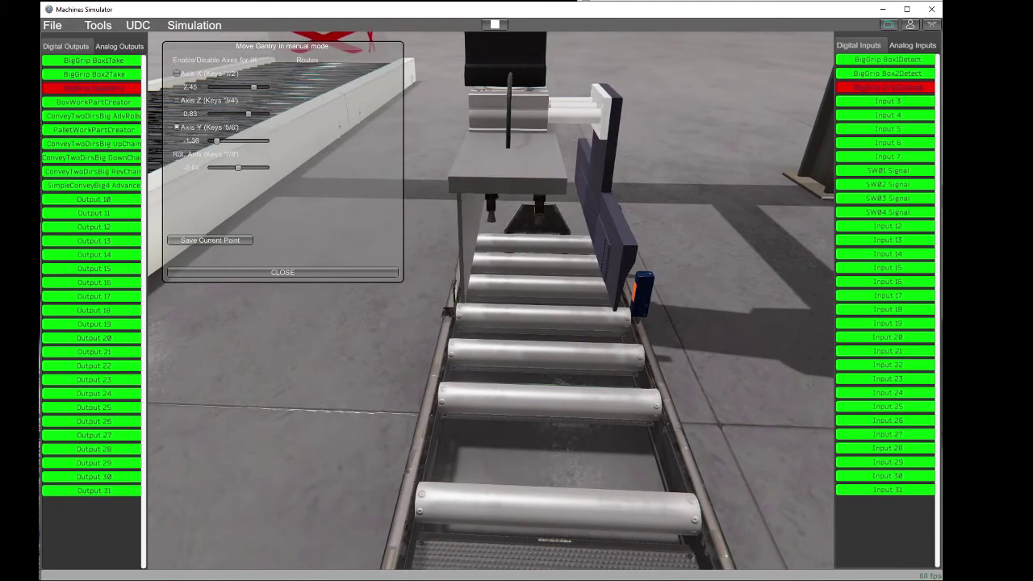
pyautogui.press('s')
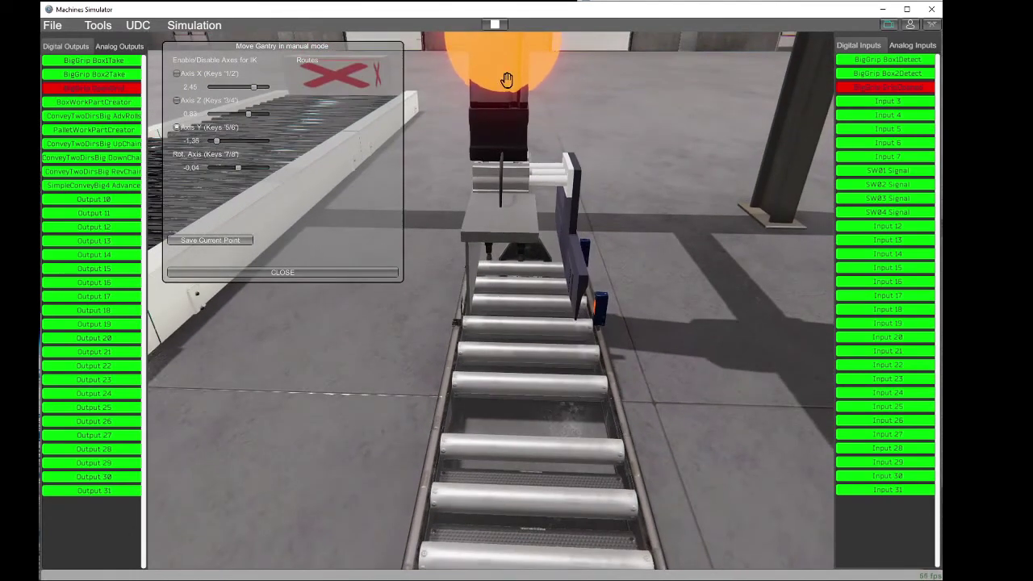
pyautogui.moveTo(507, 80); pyautogui.dragTo(493, 74)
pyautogui.click(197, 76)
pyautogui.click(197, 106)
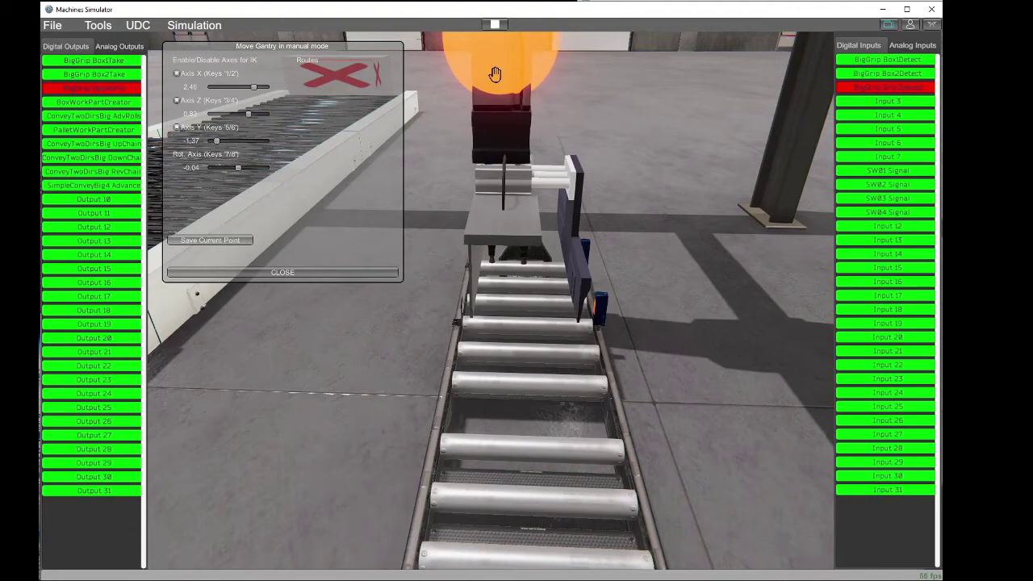
# Step: Toggle the ConveyTwoDirsBig AdvRolls output on and off, and pulse BoxWorkPartCreator to advance the boxes to the gripper
pyautogui.scroll(-3, 493, 74)
pyautogui.scroll(-3, 491, 300)
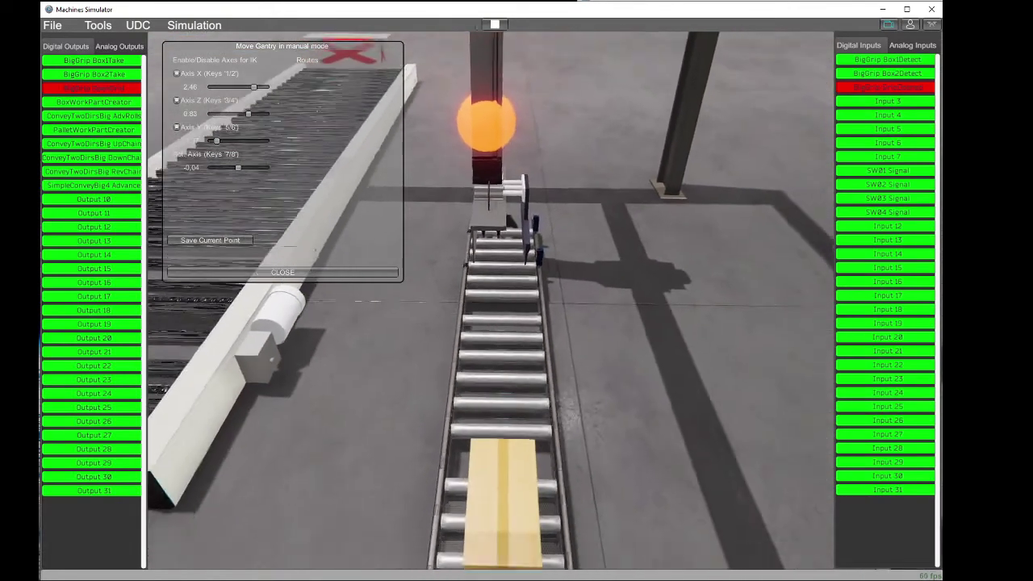
pyautogui.moveTo(491, 300); pyautogui.dragTo(537, 300, button='right')
pyautogui.scroll(-3, 491, 300)
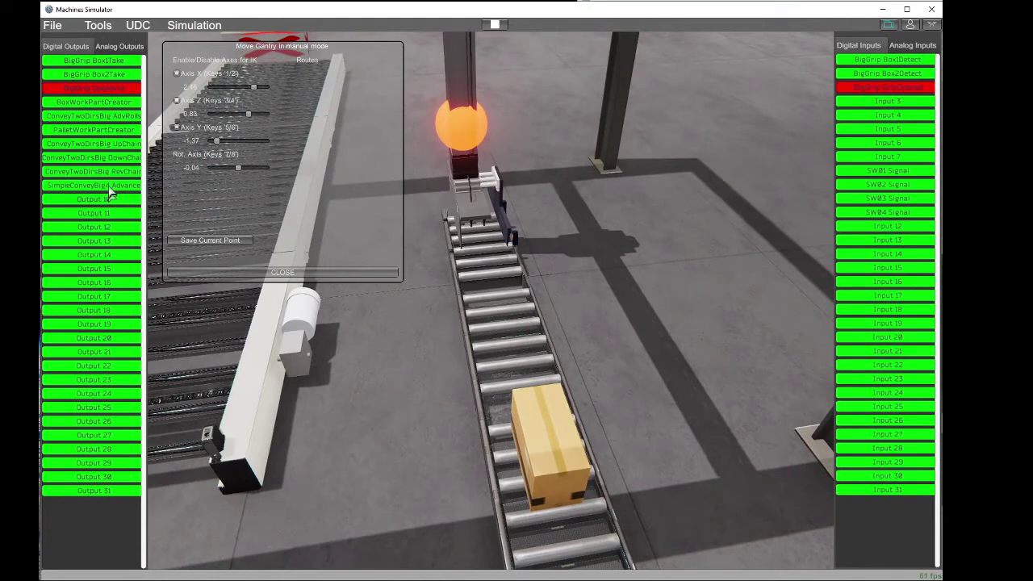
pyautogui.click(108, 117)
pyautogui.click(107, 115)
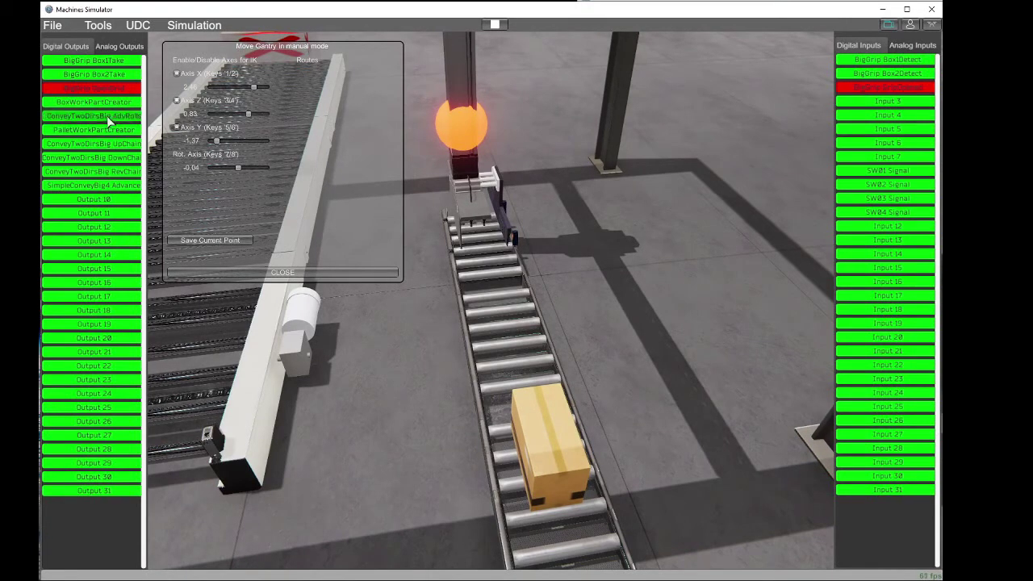
pyautogui.click(105, 104)
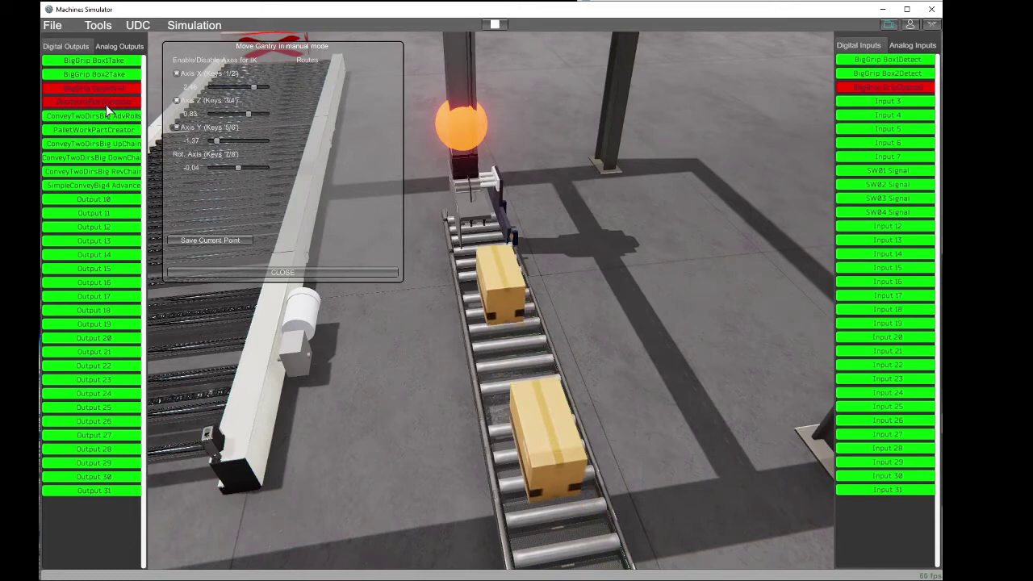
pyautogui.click(106, 105)
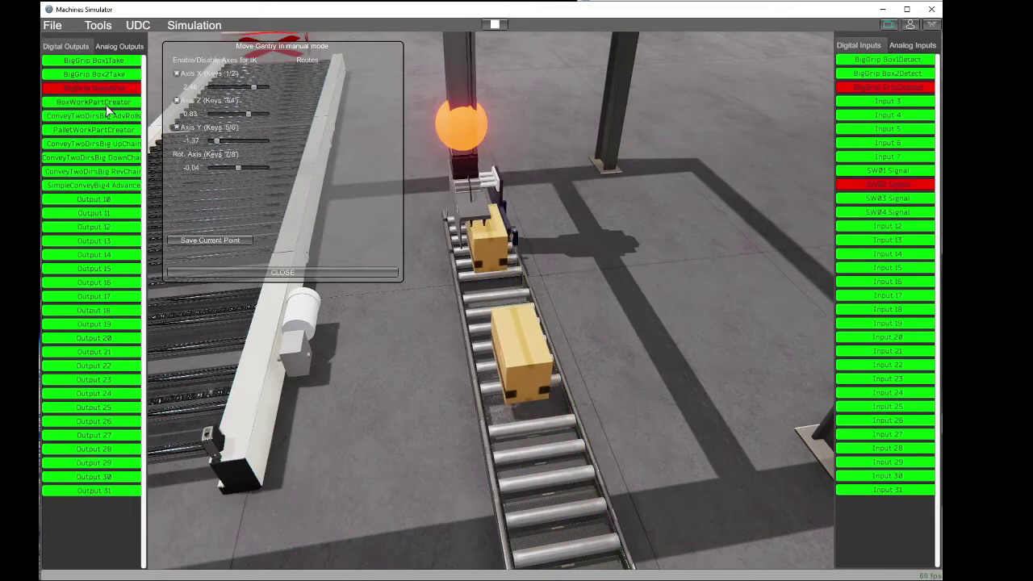
# Step: Disable the Z and Y axes for IK, move the X axis to about 2.5, and disable X as well
pyautogui.click(176, 100)
pyautogui.click(179, 126)
pyautogui.moveTo(475, 133); pyautogui.dragTo(479, 133)
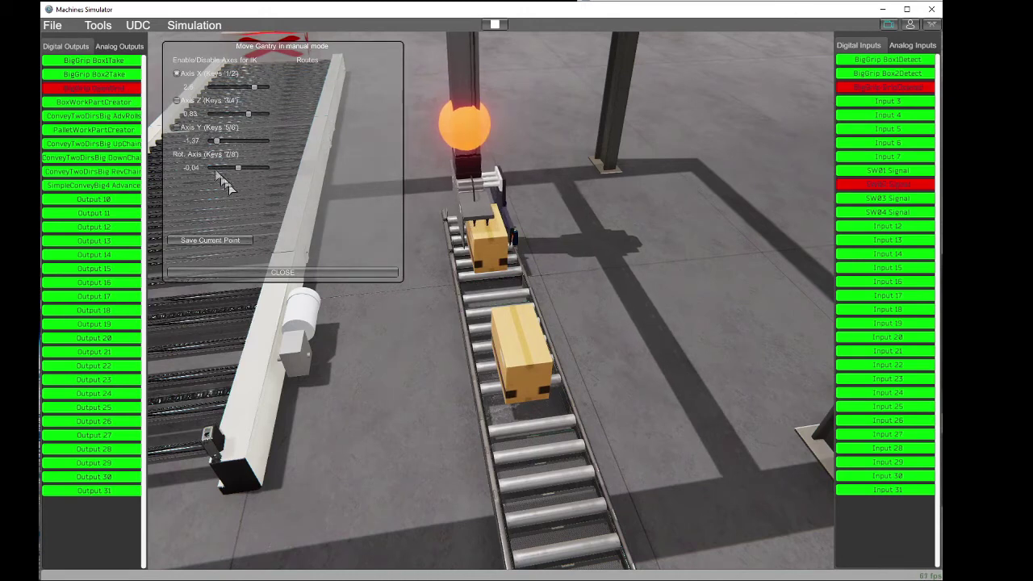
pyautogui.click(191, 75)
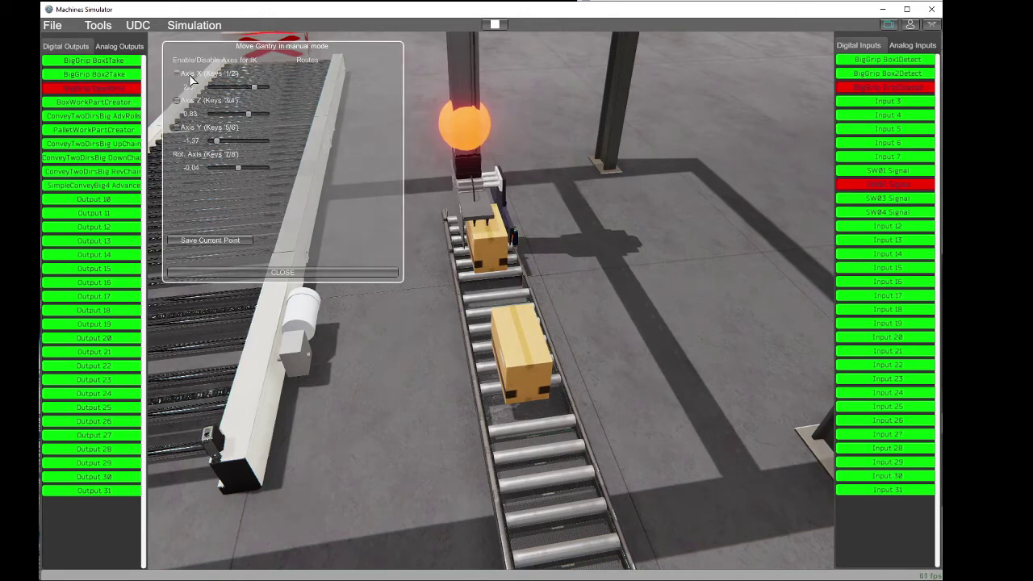
# Step: Pulse the BoxWorkPartCreator output again to bring the second box under the gripper, and check the gripper's alignment
pyautogui.click(124, 103)
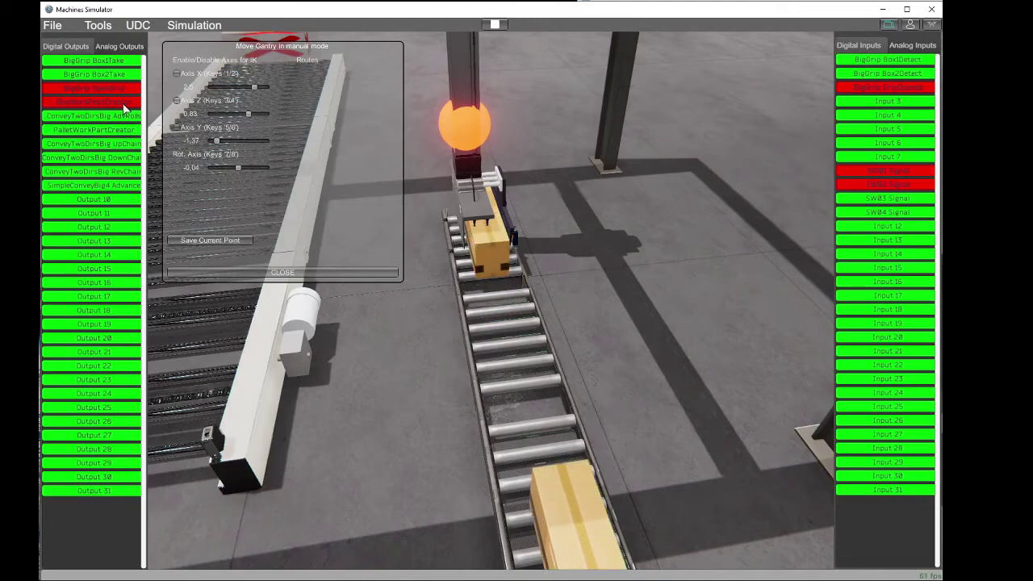
pyautogui.click(124, 107)
pyautogui.moveTo(420, 171); pyautogui.dragTo(274, 153, button='right')
pyautogui.scroll(5, 491, 300)
pyautogui.moveTo(485, 307)
pyautogui.mouseDown(button='right')
pyautogui.moveTo(412, 299)
pyautogui.moveTo(573, 300)
pyautogui.moveTo(440, 302)
pyautogui.moveTo(502, 303)
pyautogui.mouseUp(button='right')
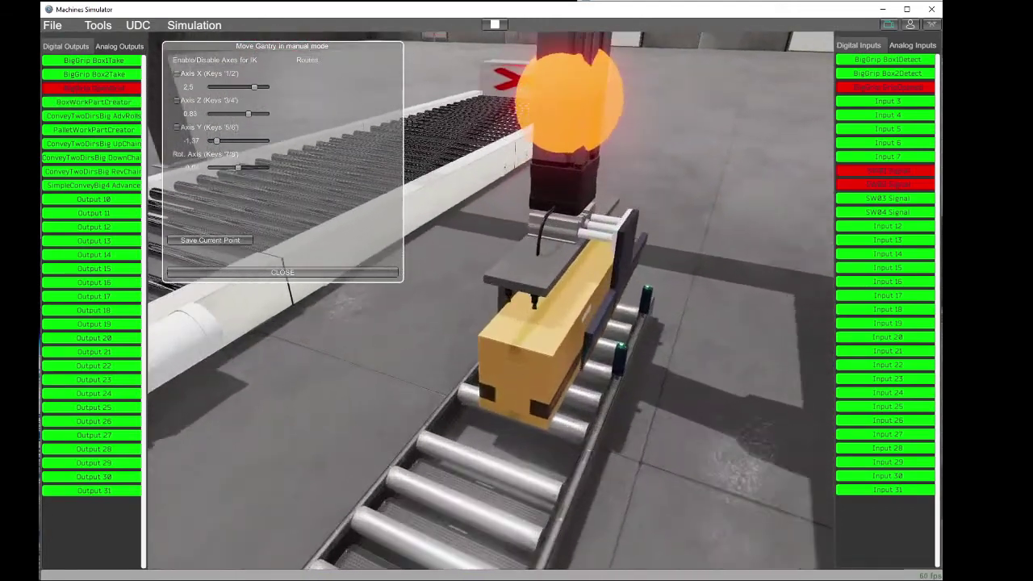
pyautogui.moveTo(440, 303); pyautogui.dragTo(486, 302, button='right')
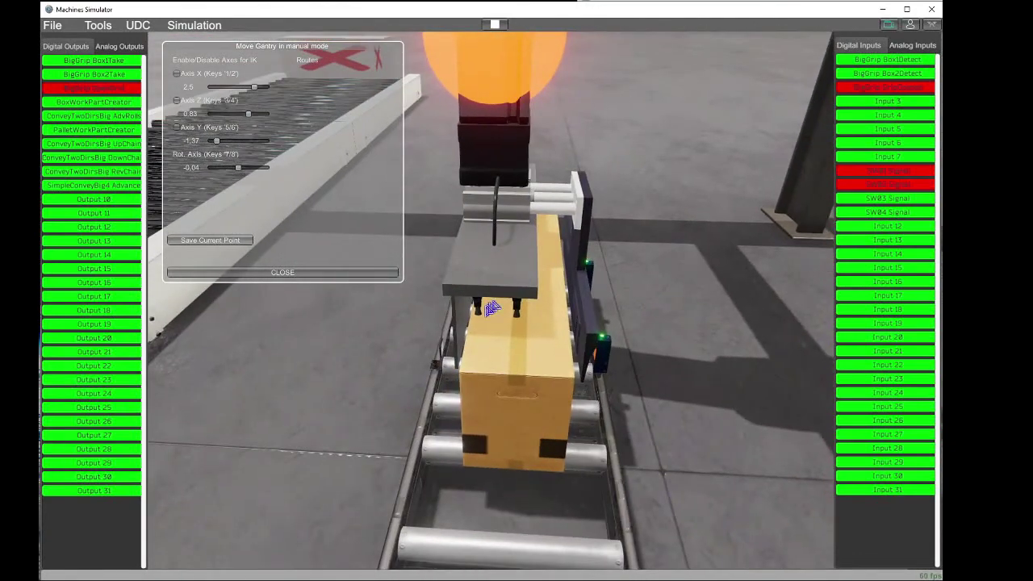
# Step: Save the current gantry position as a route point named BoxLoad
pyautogui.click(210, 242)
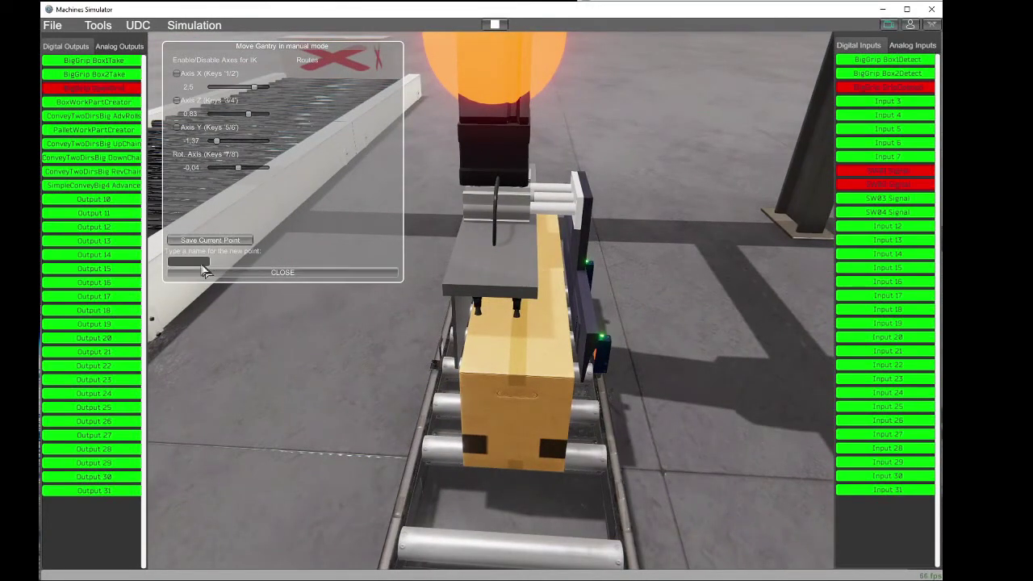
pyautogui.click(194, 263)
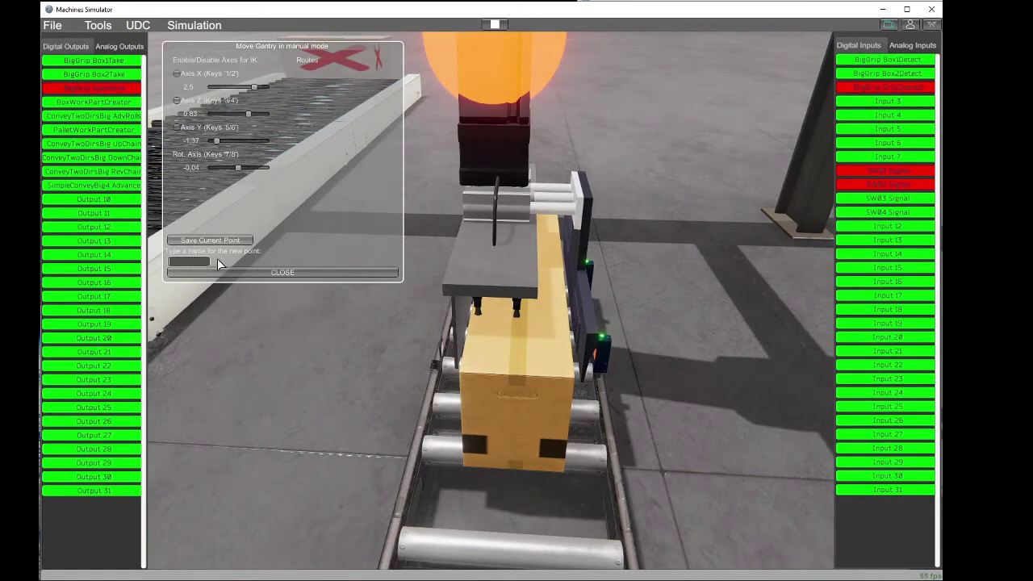
pyautogui.write('BoxLoad')
pyautogui.click(239, 262)
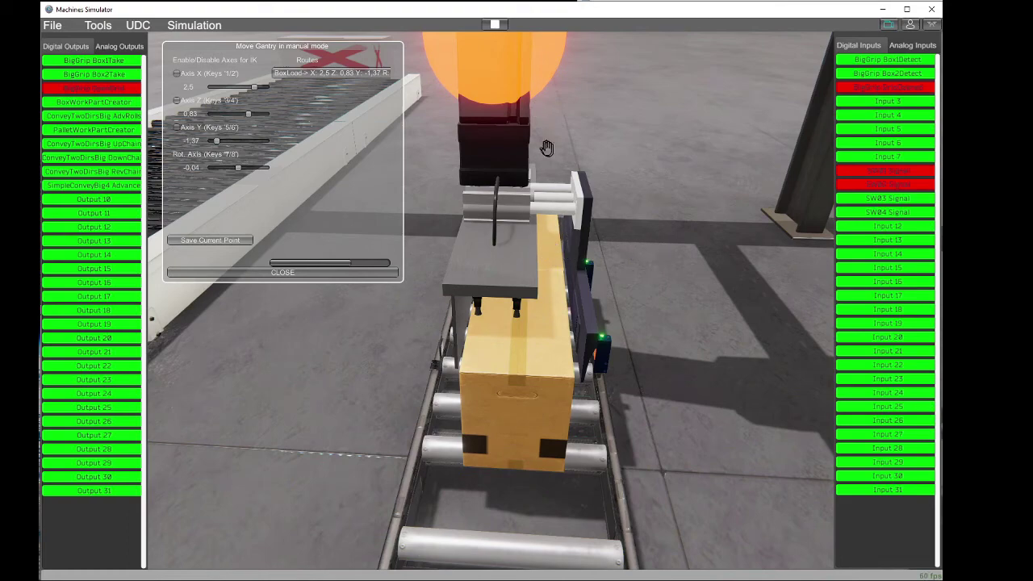
# Step: Re-enable the X, Z and Y axes for IK and move the gripper to about X 2.53, Z 0.81 and Y -1.4
pyautogui.moveTo(647, 158); pyautogui.dragTo(488, 301, button='right')
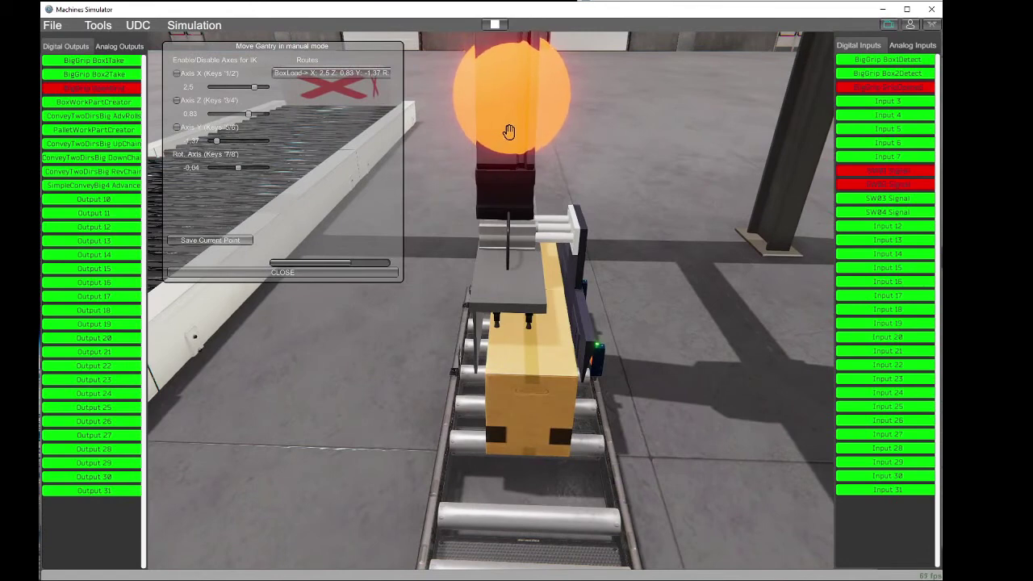
pyautogui.click(177, 74)
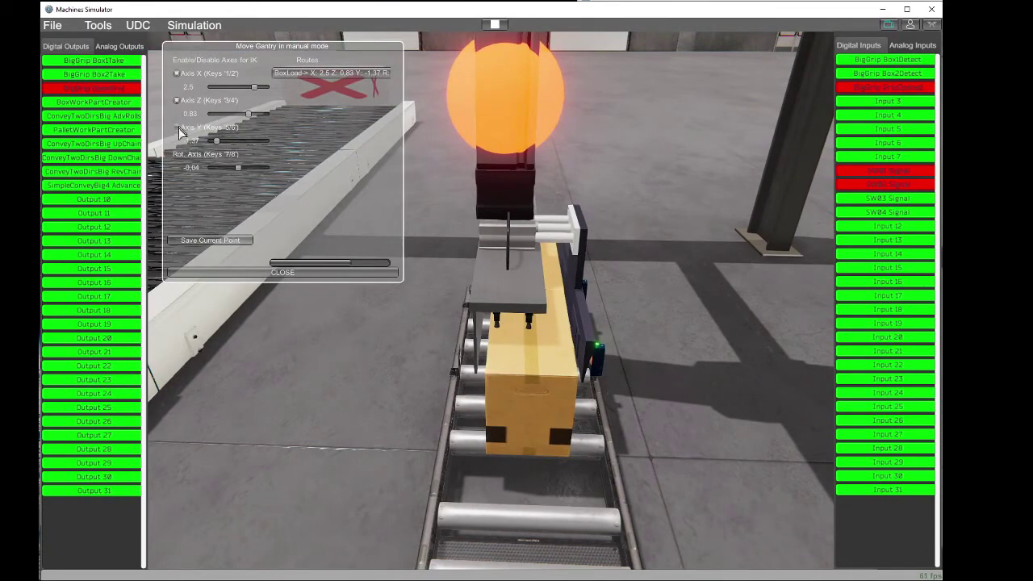
pyautogui.click(178, 128)
pyautogui.moveTo(496, 91); pyautogui.dragTo(503, 97)
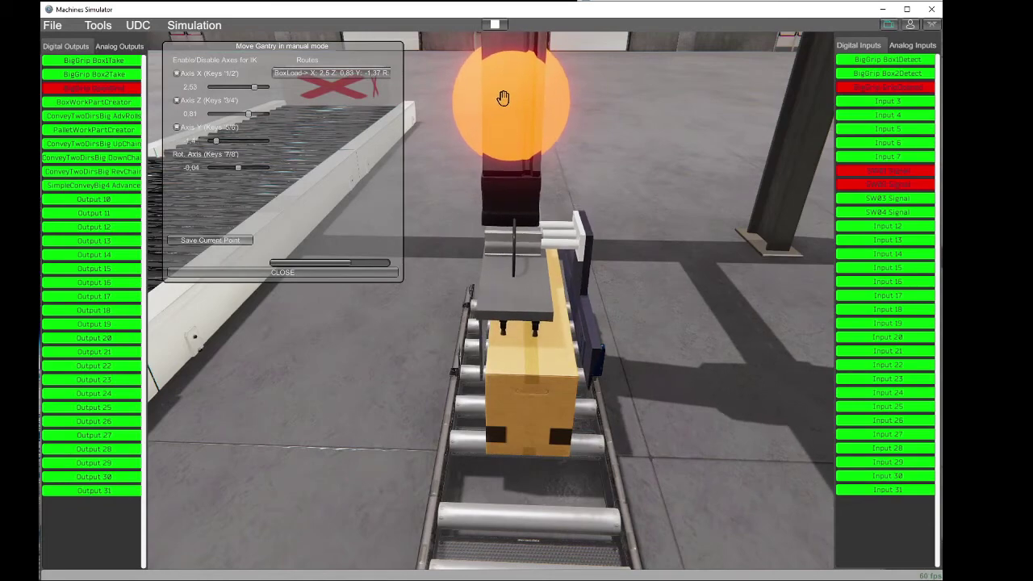
pyautogui.moveTo(230, 97); pyautogui.dragTo(387, 96, button='right')
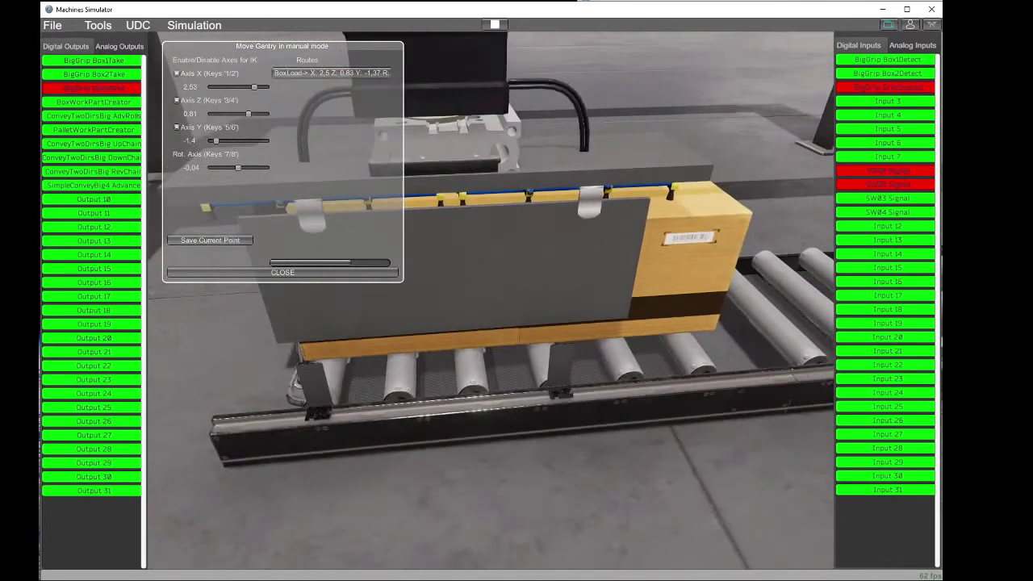
# Step: Disable the X and Y axes for IK and move the gripper along Z to about 0.58
pyautogui.press('s')
pyautogui.moveTo(489, 321); pyautogui.dragTo(495, 306, button='right')
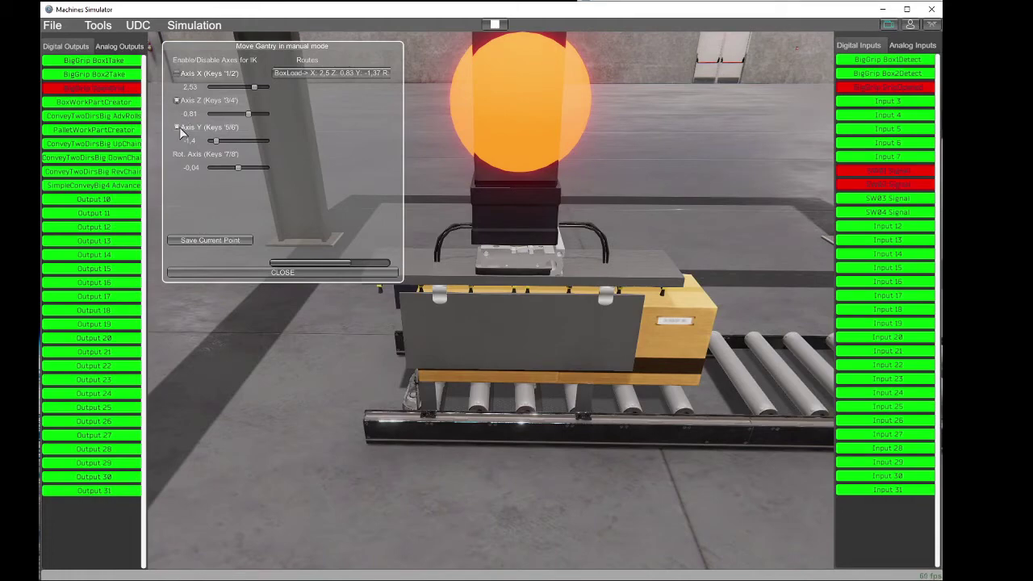
pyautogui.moveTo(507, 110); pyautogui.dragTo(565, 117)
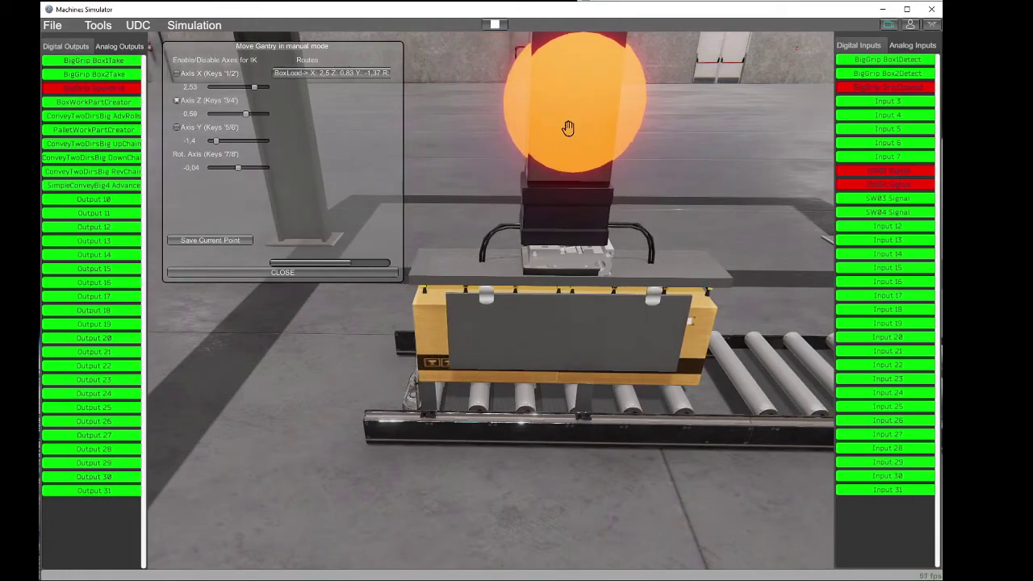
pyautogui.moveTo(557, 145); pyautogui.dragTo(449, 234, button='right')
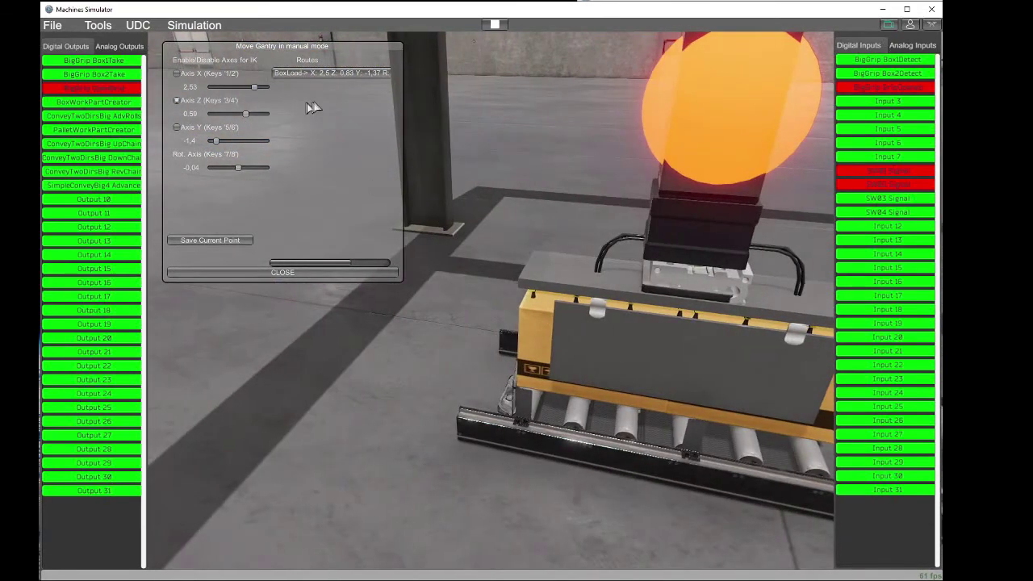
# Step: Recall the BoxLoad route point, shift only the Z axis to about 0.62, and update the point with that position
pyautogui.click(337, 73)
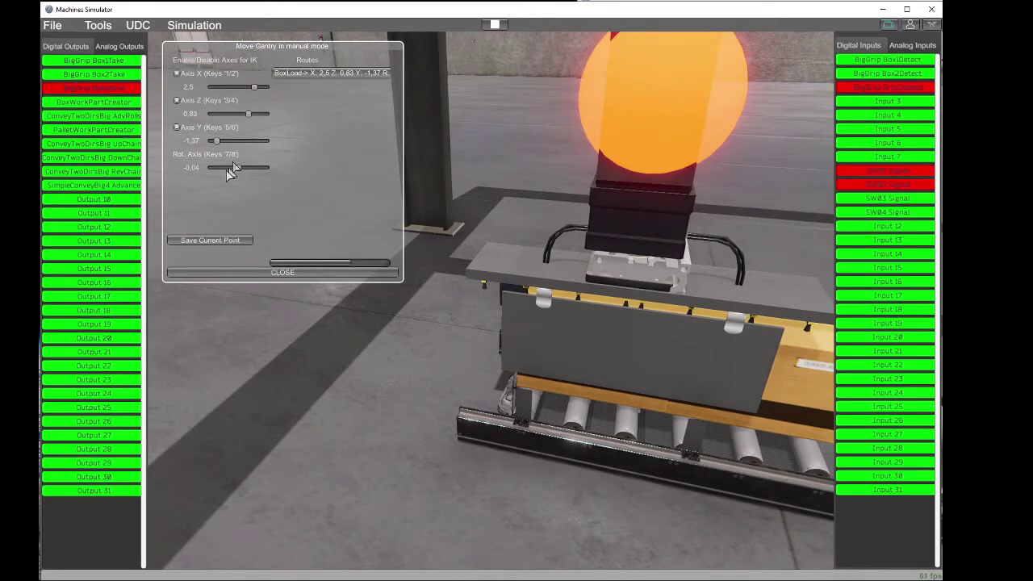
pyautogui.moveTo(538, 344); pyautogui.dragTo(670, 345, button='right')
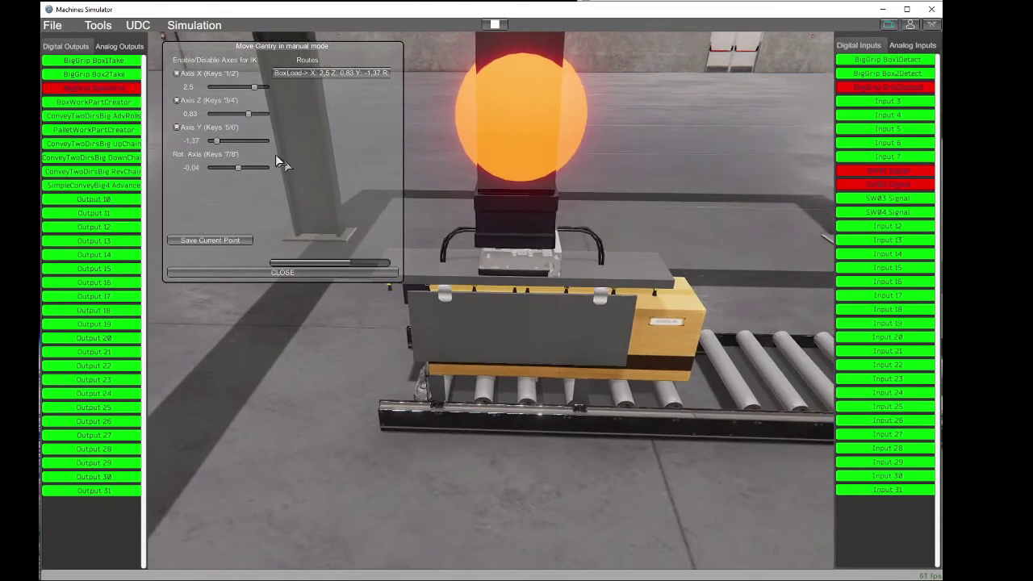
pyautogui.click(190, 129)
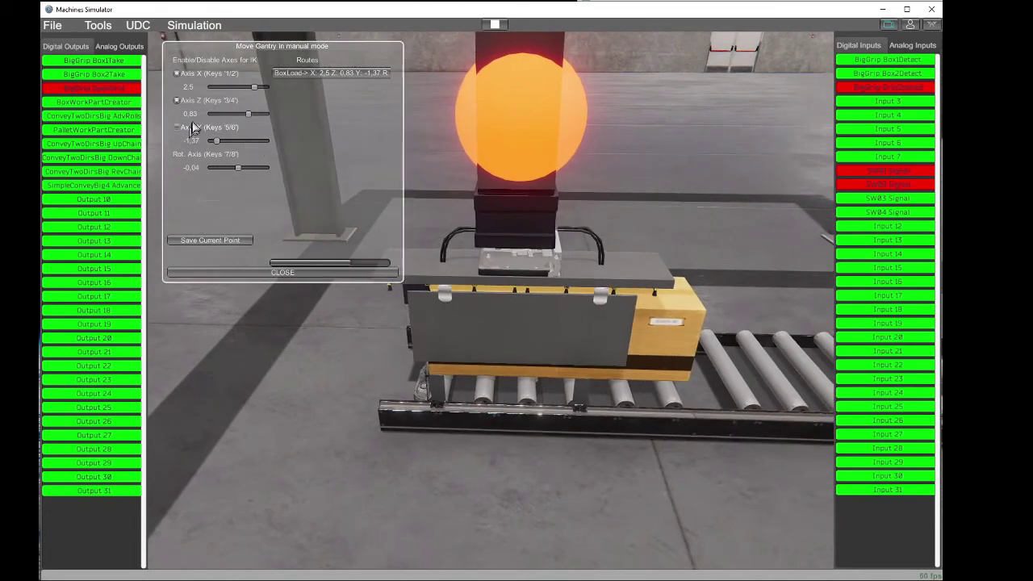
pyautogui.click(194, 75)
pyautogui.moveTo(519, 114); pyautogui.dragTo(566, 121)
pyautogui.moveTo(339, 264); pyautogui.dragTo(382, 264)
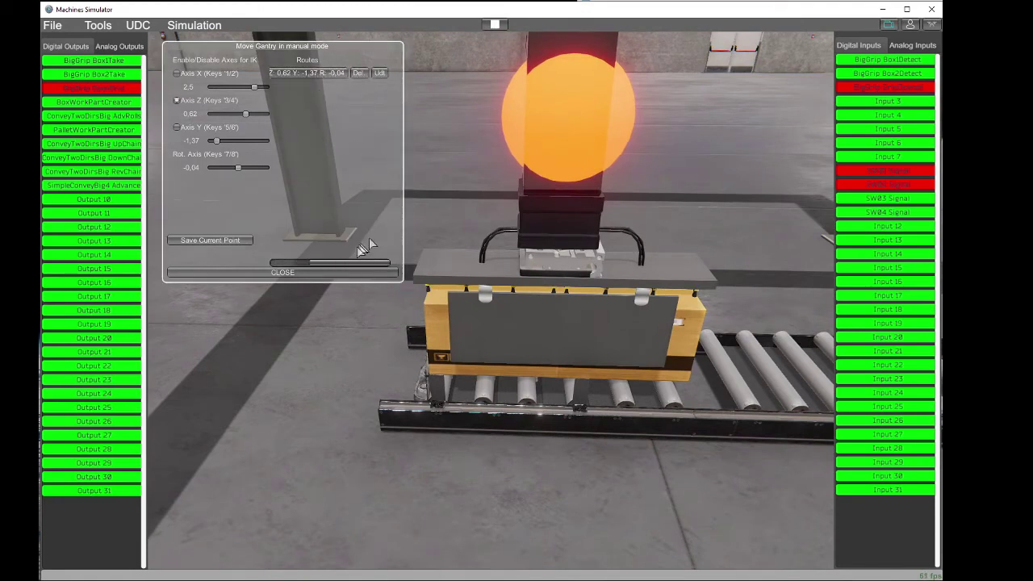
pyautogui.moveTo(348, 262); pyautogui.dragTo(275, 259)
# Step: Re-enable the X and Y axes for IK and move the gripper to about X 2.54, Z 0.61 and Y -1.41
pyautogui.moveTo(275, 257); pyautogui.dragTo(105, 253, button='right')
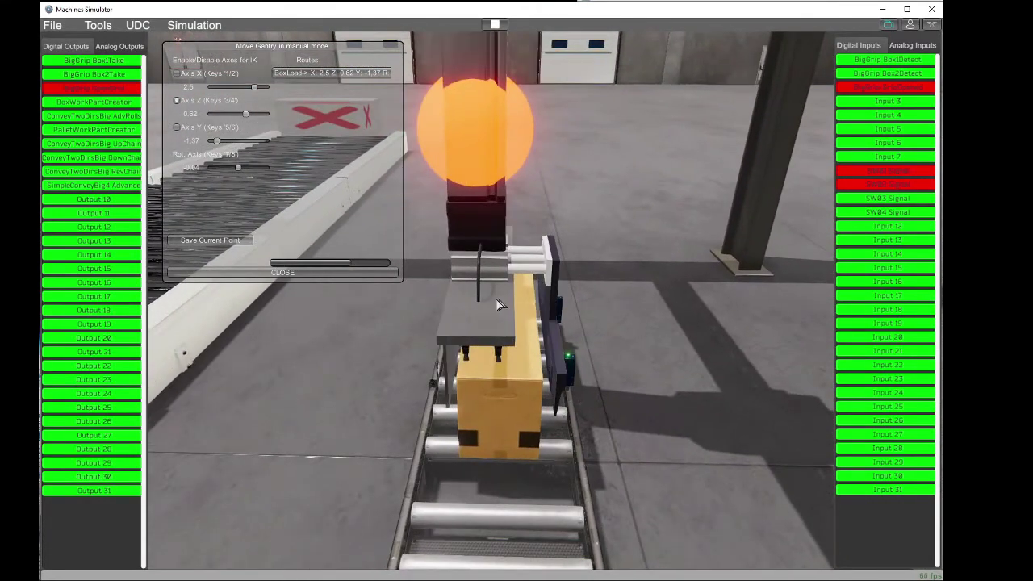
pyautogui.click(176, 73)
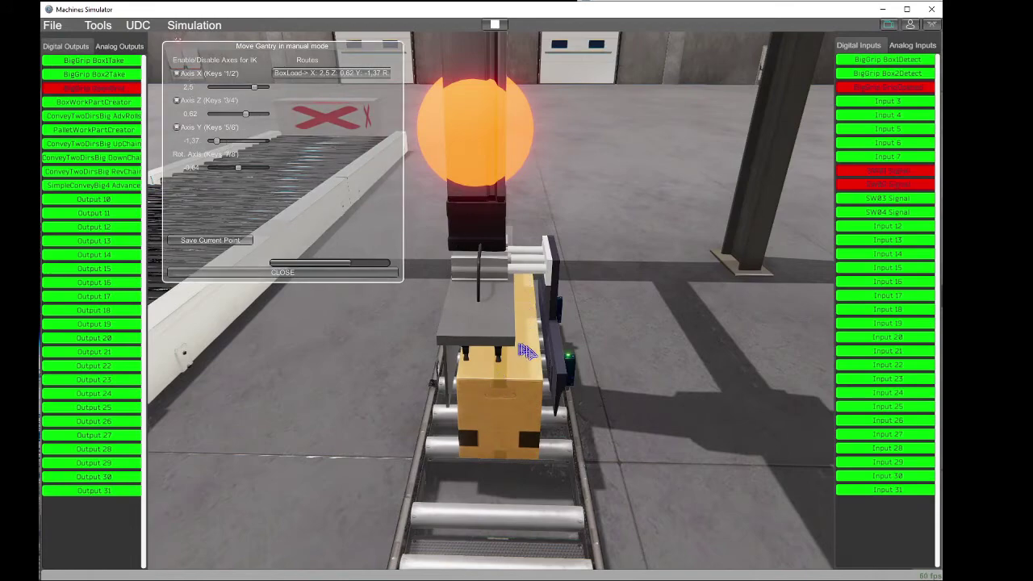
pyautogui.moveTo(521, 347); pyautogui.dragTo(512, 213, button='right')
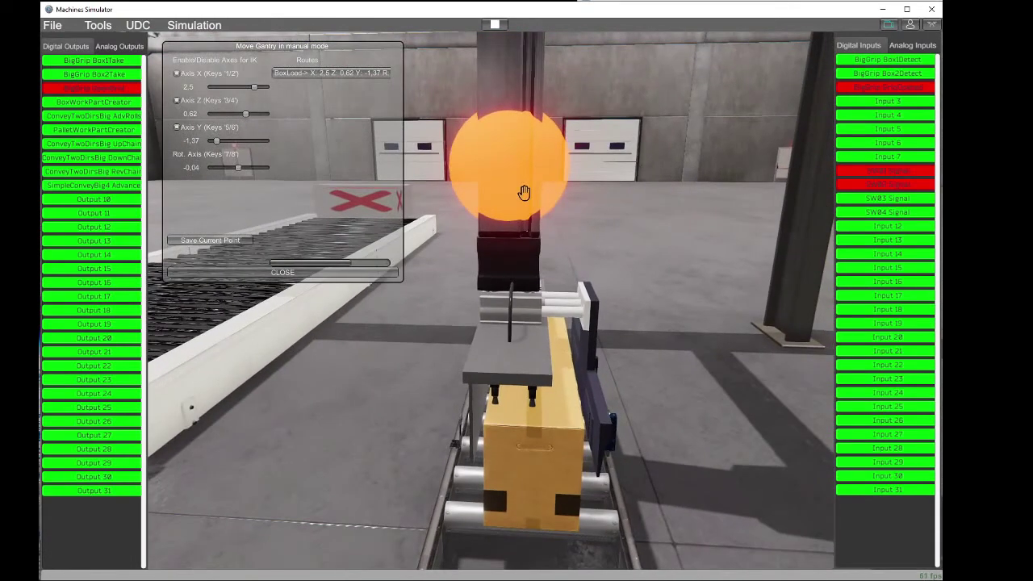
pyautogui.moveTo(524, 194); pyautogui.dragTo(531, 202)
pyautogui.moveTo(590, 252); pyautogui.dragTo(381, 236, button='right')
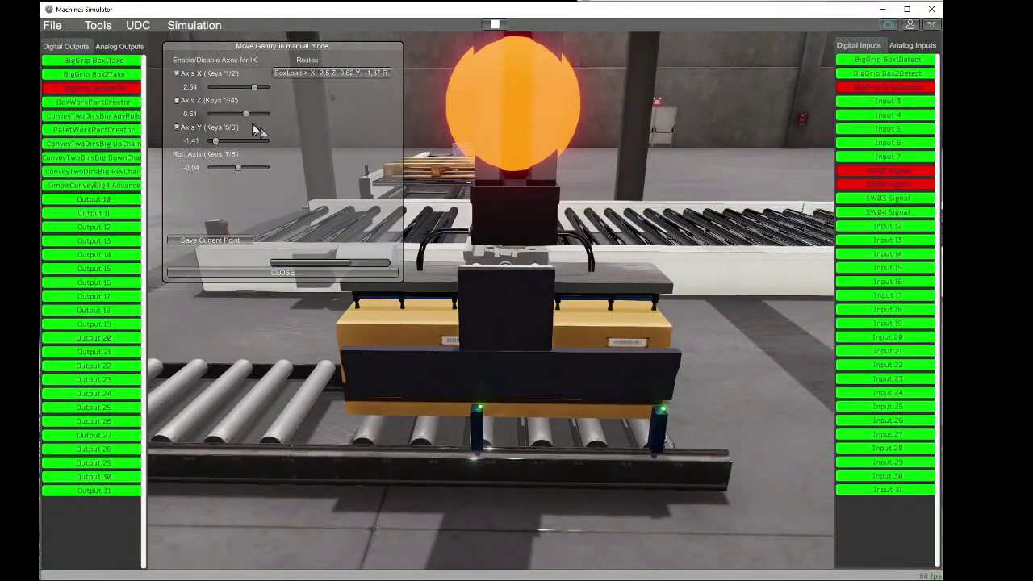
# Step: Lower only the Y axis to about -1.44 and switch off the BigGrip OpenGrid output to close the gripper on the boxes
pyautogui.click(192, 100)
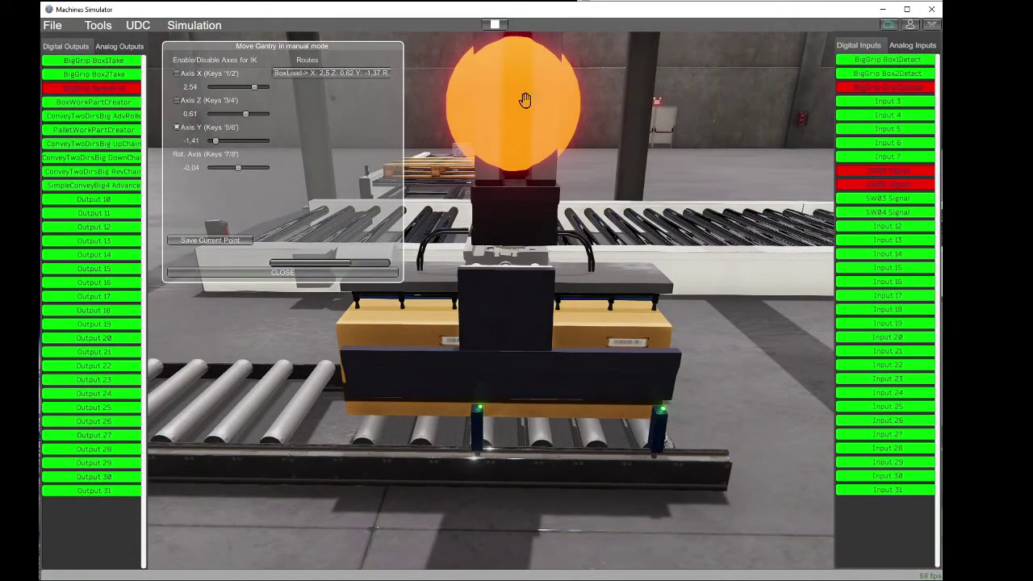
pyautogui.moveTo(525, 102); pyautogui.dragTo(525, 107)
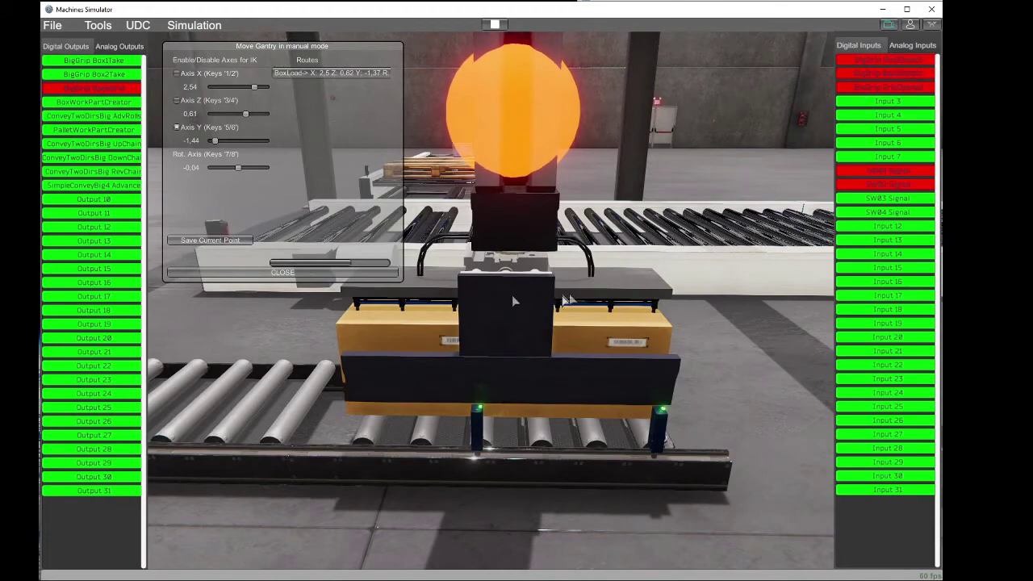
pyautogui.moveTo(513, 296); pyautogui.dragTo(726, 308, button='right')
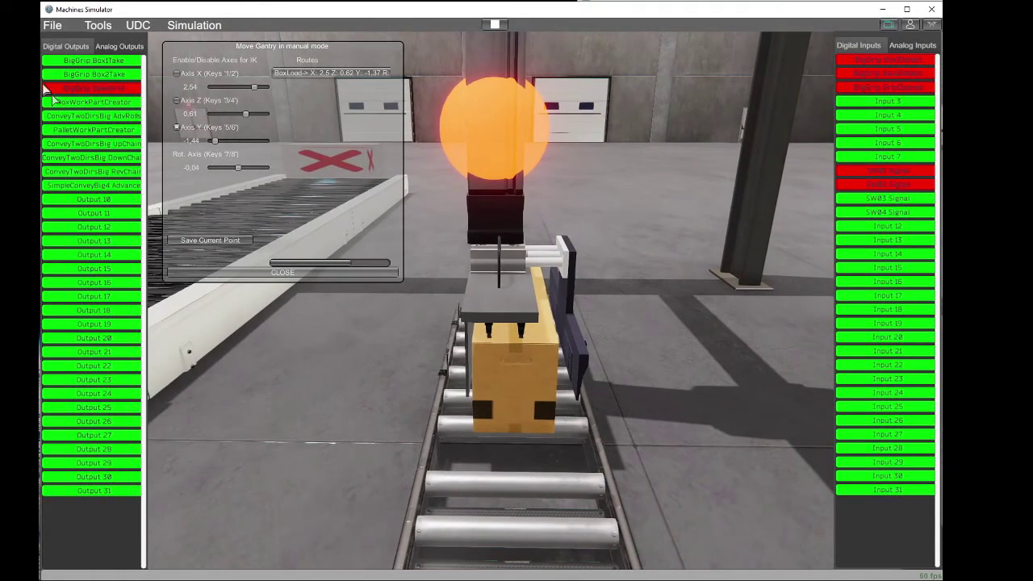
pyautogui.click(112, 90)
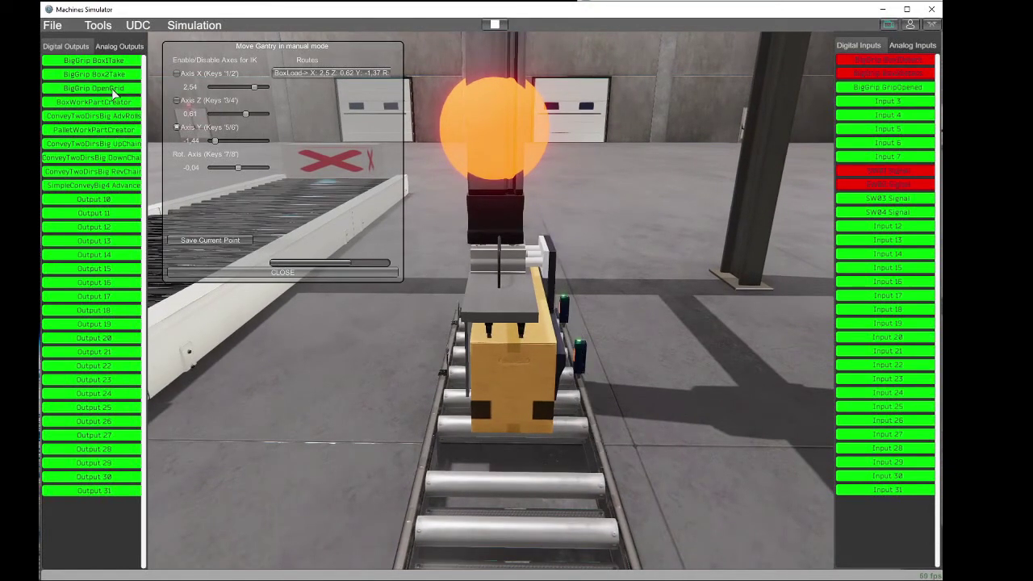
# Step: Save the current gantry position as a route point named BoxTake
pyautogui.click(203, 241)
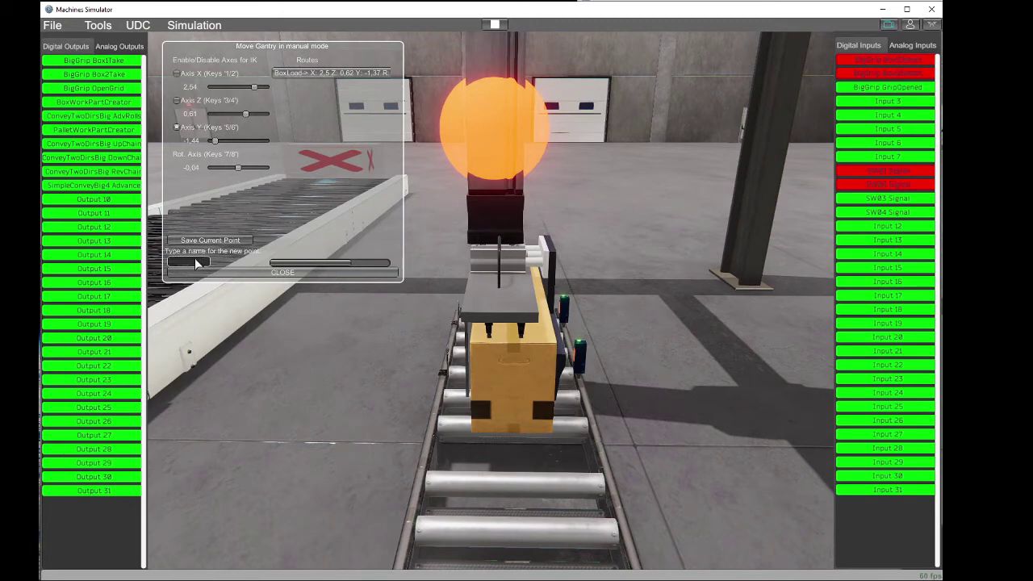
pyautogui.click(194, 261)
pyautogui.write('BoxTake')
pyautogui.click(247, 261)
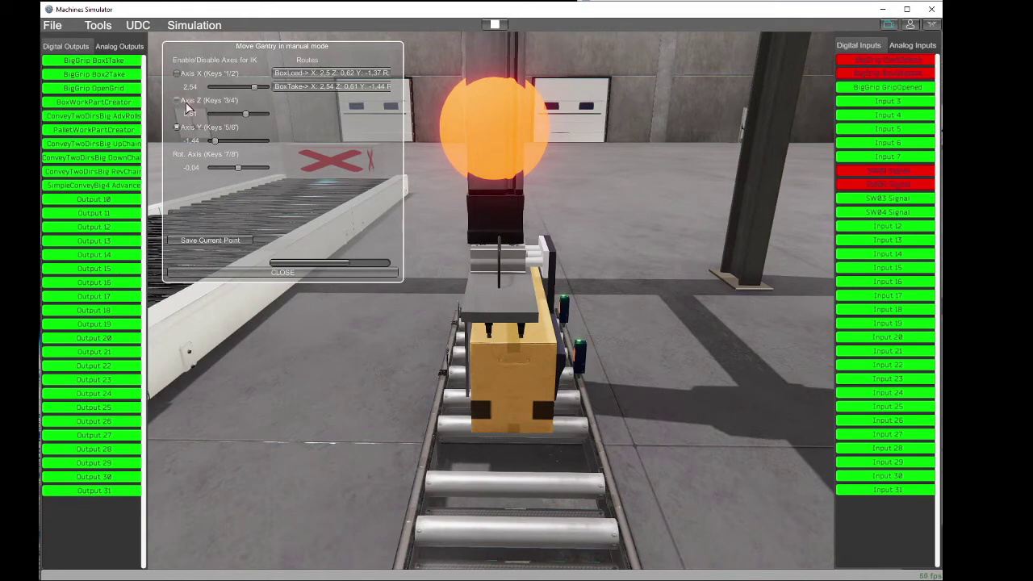
# Step: Switch on the BigGrip Box1Take and Box2Take outputs and lift the gripped boxes to about Y -0.24
pyautogui.click(111, 62)
pyautogui.click(109, 74)
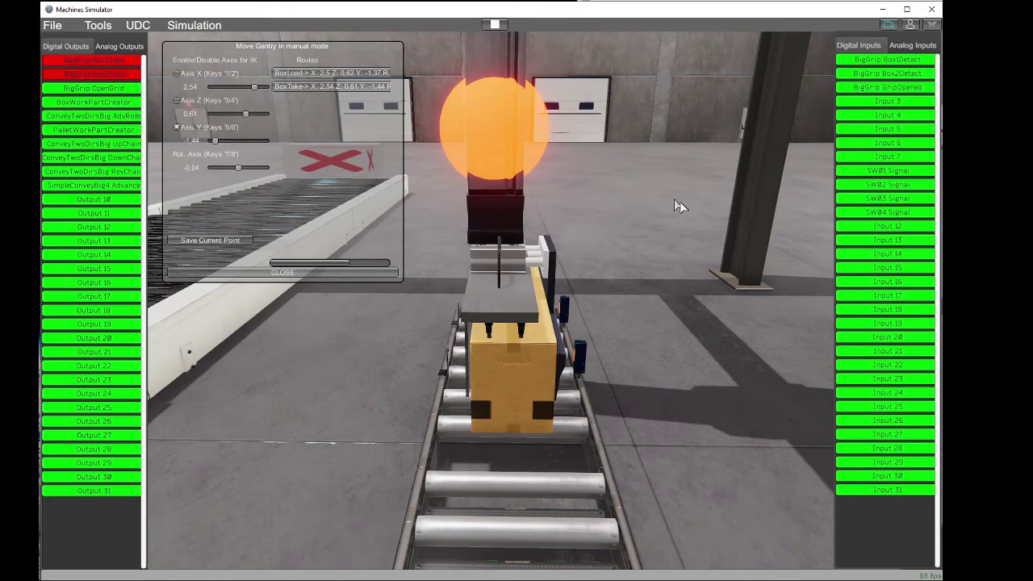
pyautogui.moveTo(681, 207); pyautogui.dragTo(556, 240, button='right')
pyautogui.scroll(-3, 555, 241)
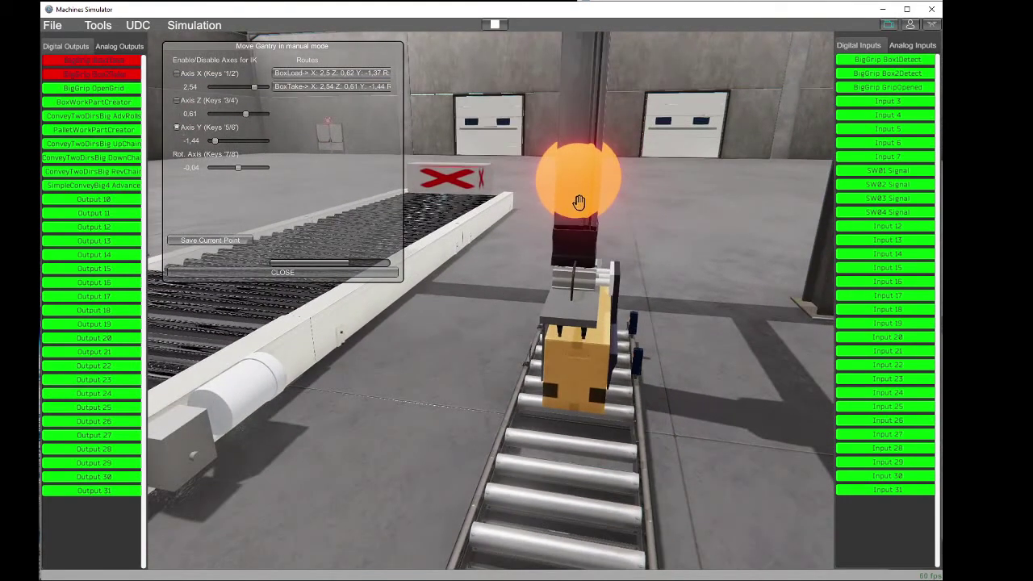
pyautogui.moveTo(579, 201); pyautogui.dragTo(599, 45)
pyautogui.scroll(-2, 530, 274)
pyautogui.moveTo(527, 250); pyautogui.dragTo(502, 306, button='right')
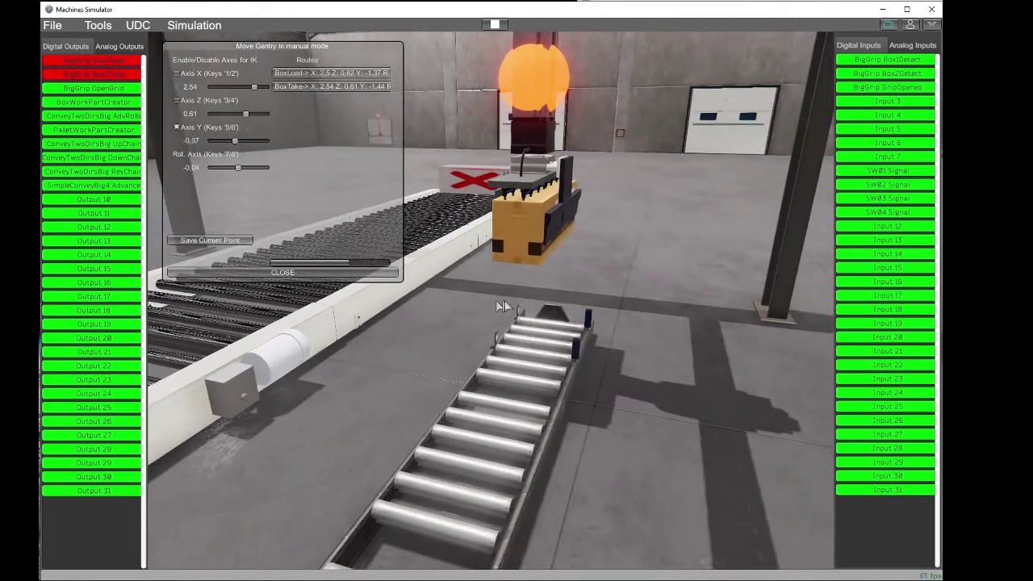
pyautogui.moveTo(565, 315); pyautogui.dragTo(496, 290, button='right')
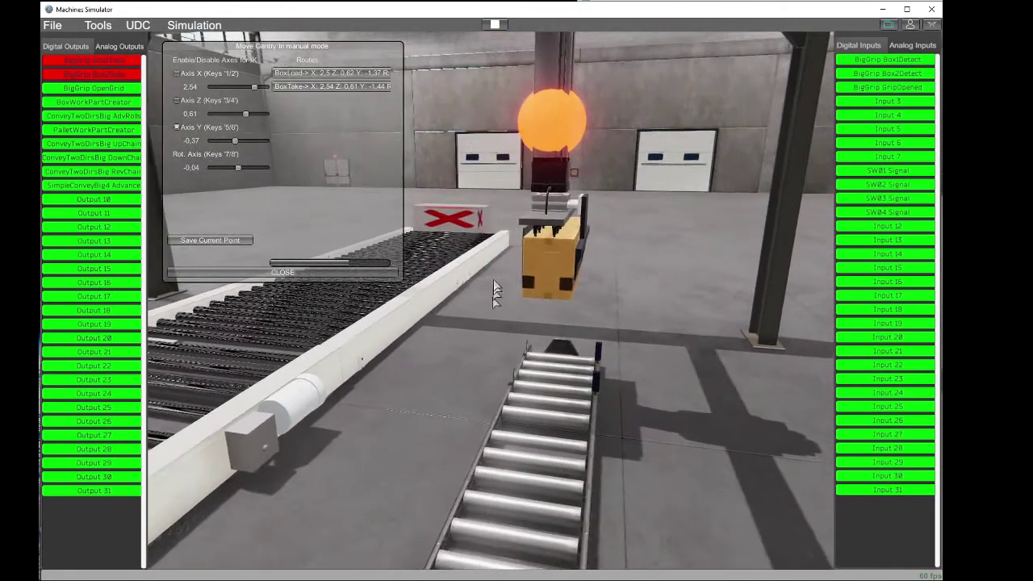
pyautogui.moveTo(545, 132); pyautogui.dragTo(550, 114)
pyautogui.moveTo(468, 223)
pyautogui.mouseDown(button='right')
pyautogui.moveTo(466, 198)
pyautogui.moveTo(485, 217)
pyautogui.mouseUp(button='right')
# Step: Save the raised gantry position as a route point named BoxtakeUp
pyautogui.click(212, 239)
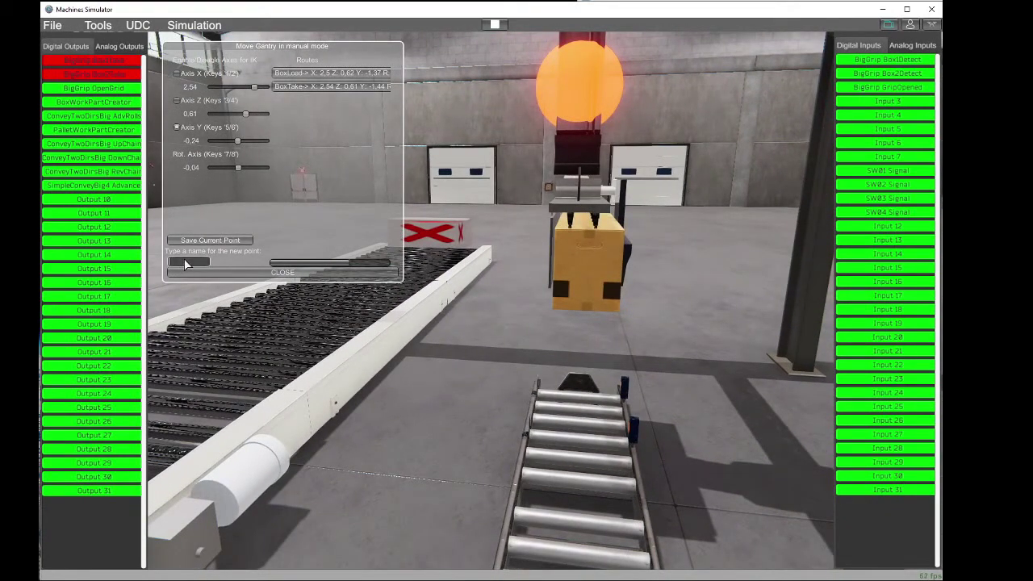
pyautogui.write('BoxTakeUp')
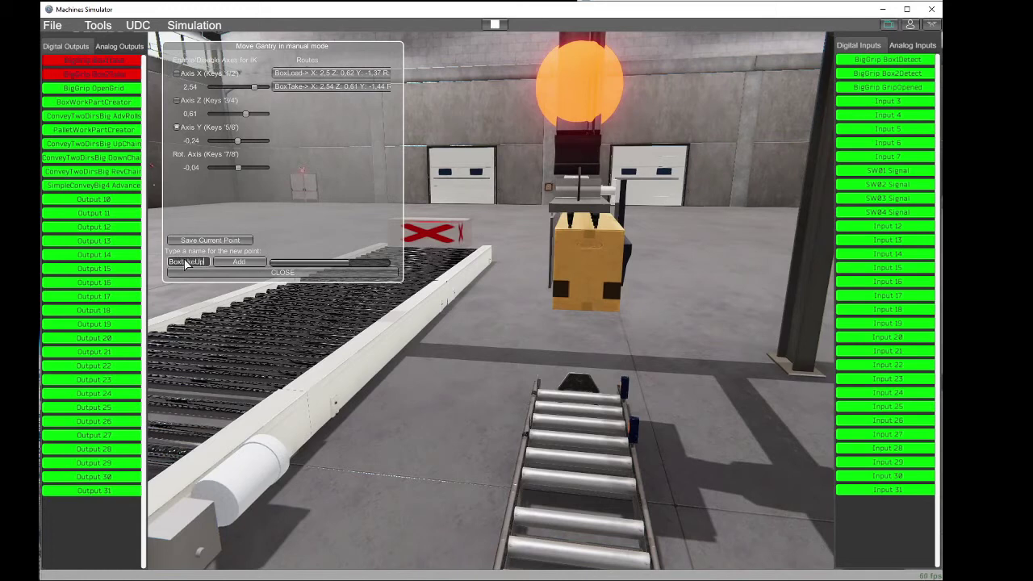
pyautogui.click(240, 263)
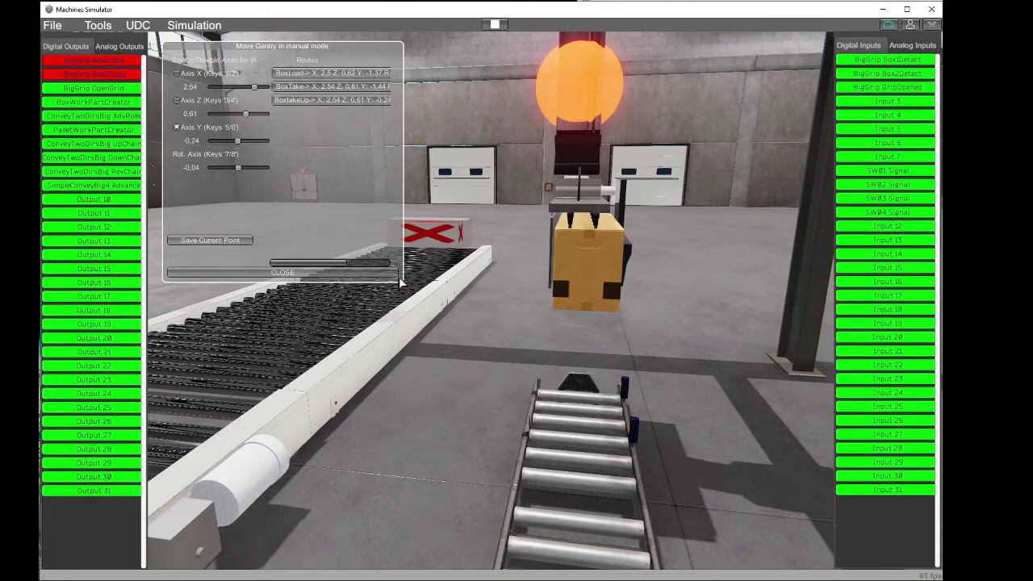
# Step: Re-enable the X and Z axes for IK and move the boxes beside the pallet conveyor, to about X 0.31, Z 0.57 and Y -0.03
pyautogui.press('s')
pyautogui.moveTo(399, 282); pyautogui.dragTo(439, 316, button='right')
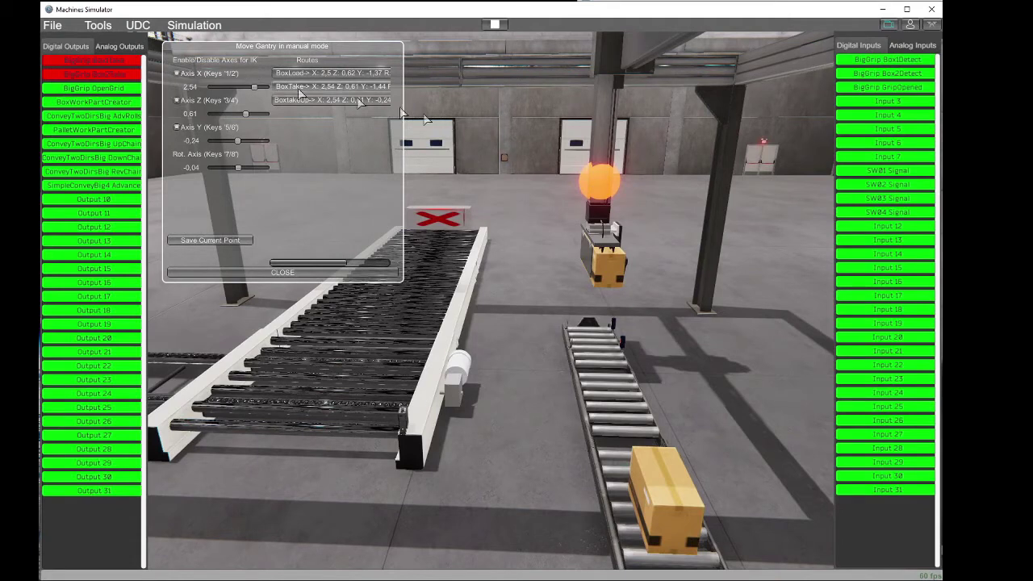
pyautogui.moveTo(593, 172); pyautogui.dragTo(455, 164)
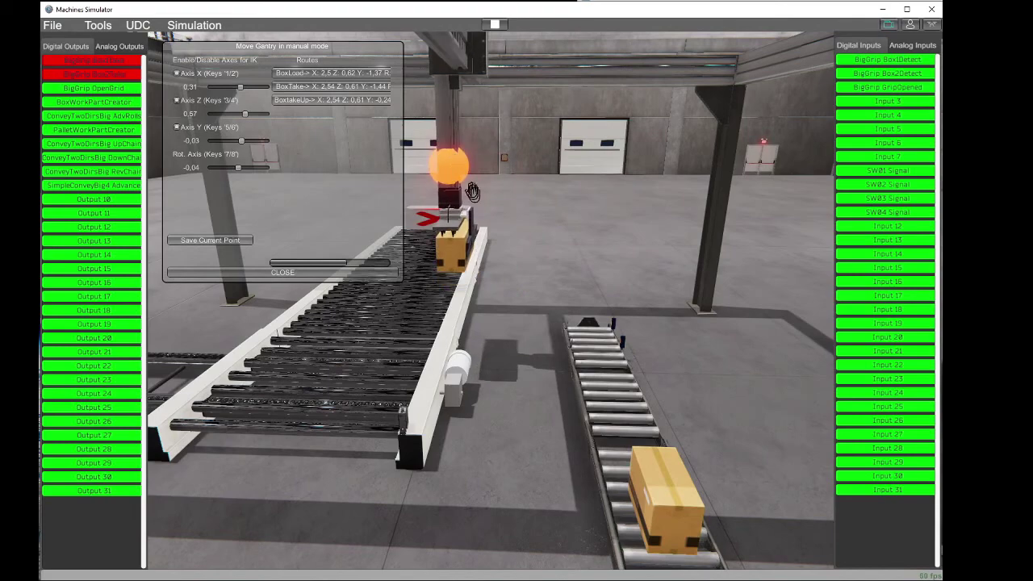
pyautogui.moveTo(331, 320); pyautogui.dragTo(474, 297, button='right')
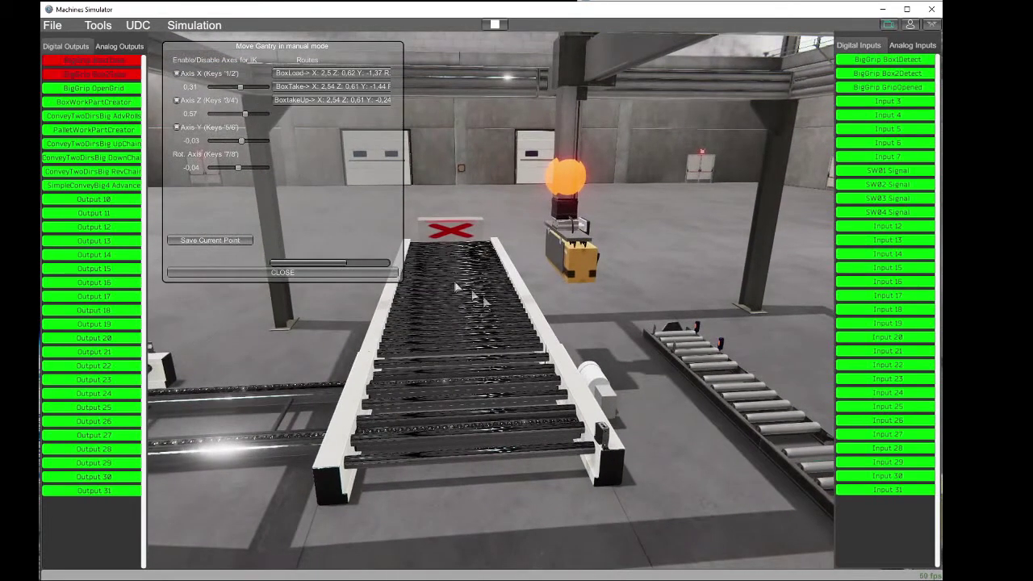
# Step: Save the current gantry position as a route point named BoxLoadInPallet
pyautogui.click(206, 242)
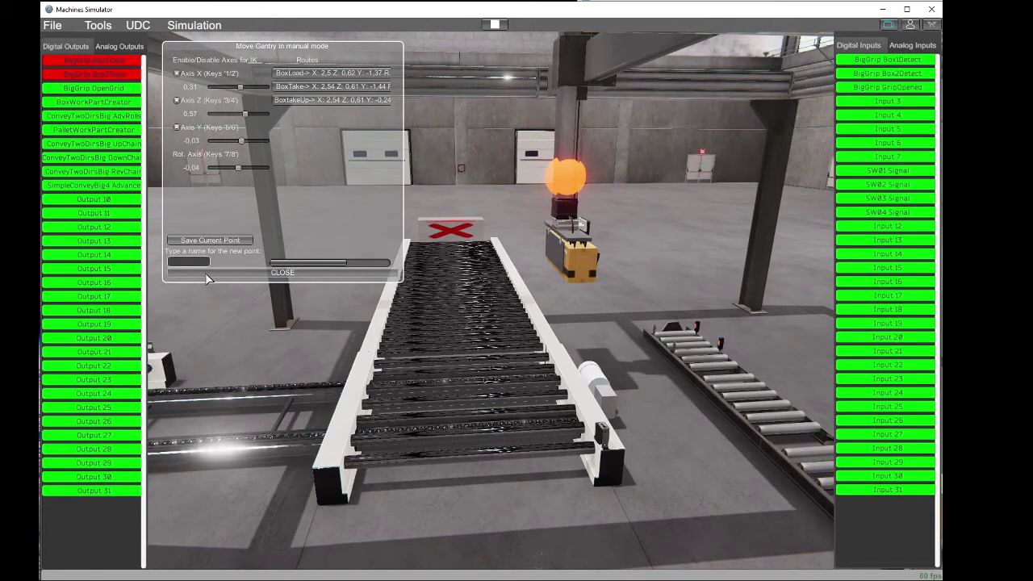
pyautogui.write('B')
pyautogui.click(238, 261)
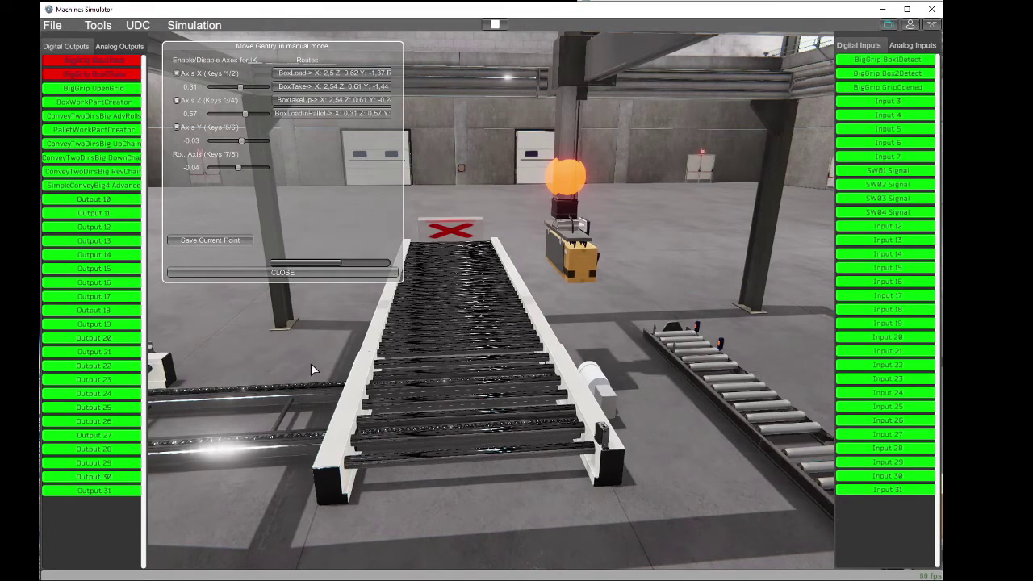
# Step: Close the gantry's manual mode, stop the simulation, and save the machine
pyautogui.moveTo(493, 289); pyautogui.dragTo(489, 316, button='right')
pyautogui.scroll(-4, 490, 307)
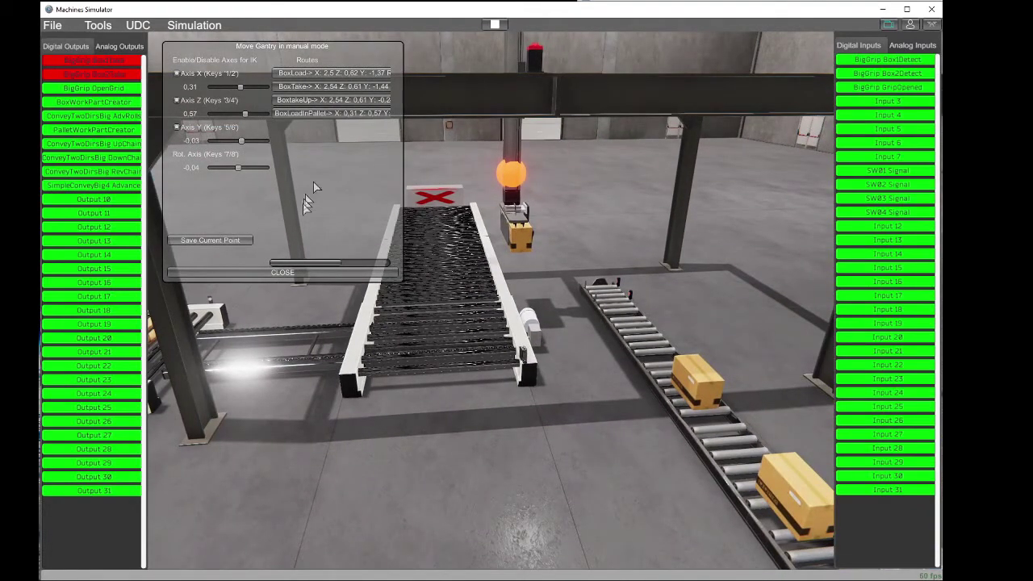
pyautogui.click(304, 275)
pyautogui.click(495, 26)
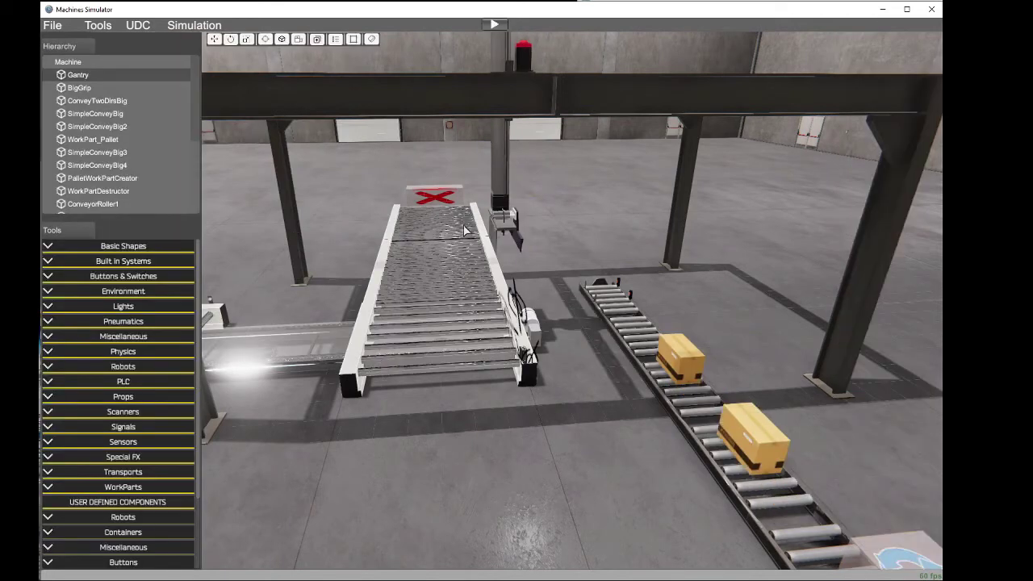
pyautogui.click(54, 26)
pyautogui.click(87, 87)
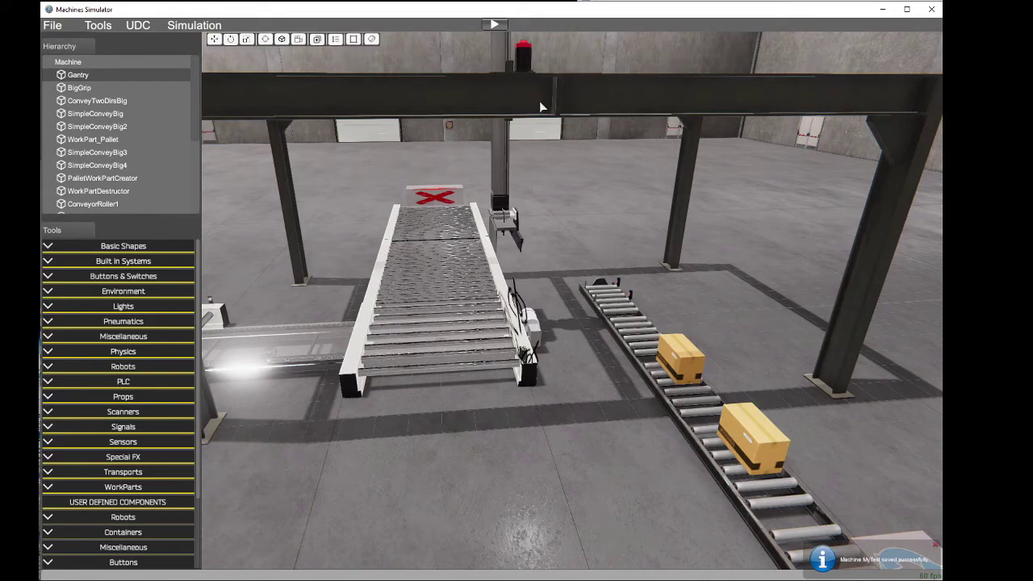
# Step: Start the simulation, stop it to enable TestMode in the Gantry's properties, and run it again
pyautogui.click(495, 24)
pyautogui.moveTo(478, 297); pyautogui.dragTo(441, 139, button='right')
pyautogui.click(495, 25)
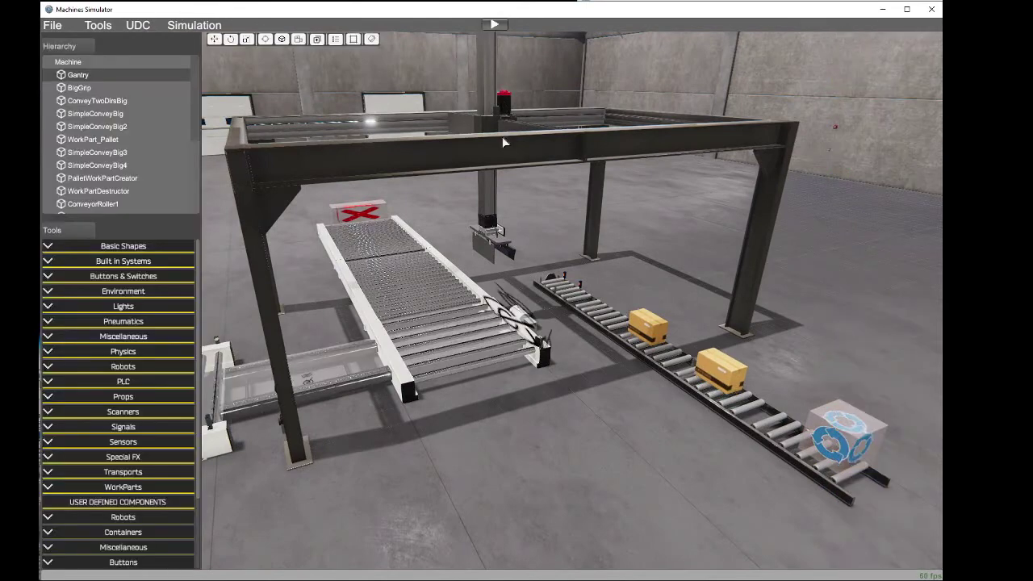
pyautogui.click(502, 136)
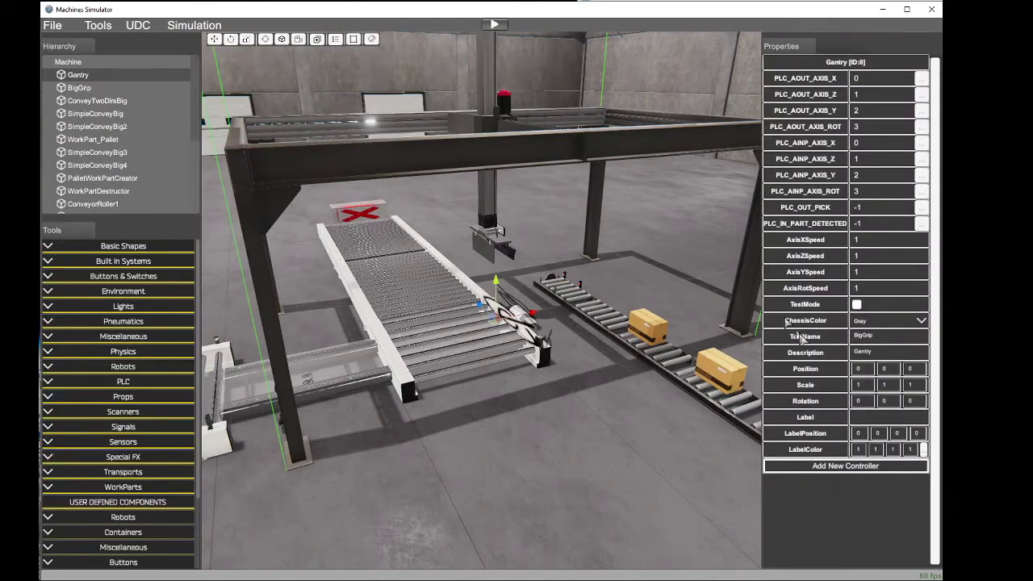
pyautogui.click(495, 25)
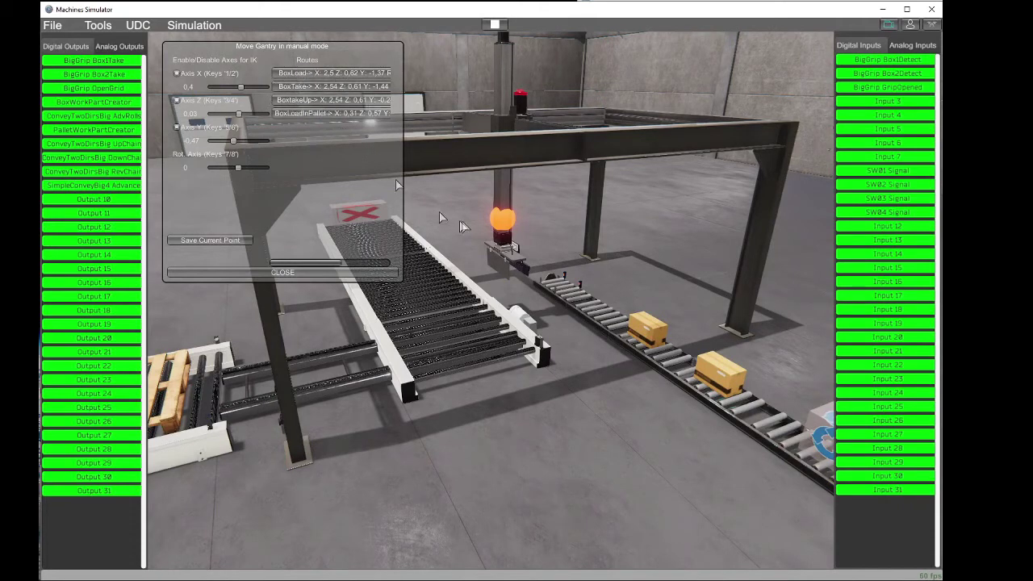
pyautogui.moveTo(289, 50); pyautogui.dragTo(281, 48)
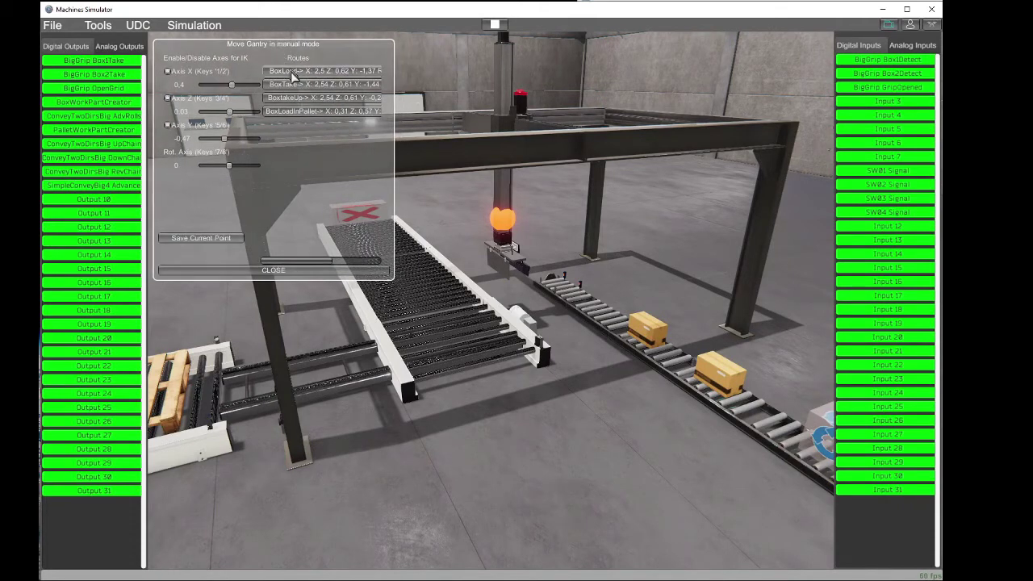
pyautogui.click(293, 74)
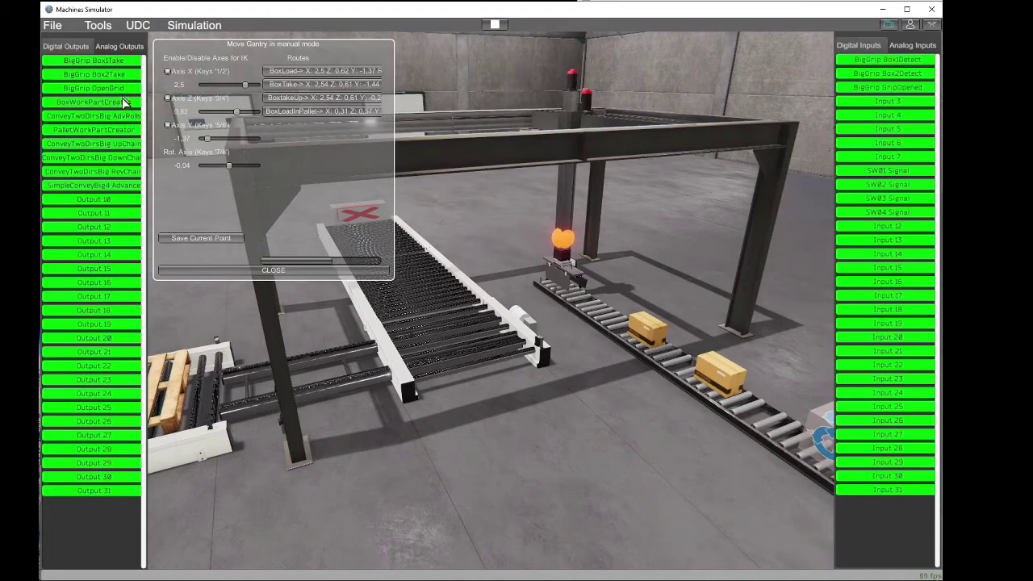
pyautogui.moveTo(491, 319); pyautogui.dragTo(305, 205, button='right')
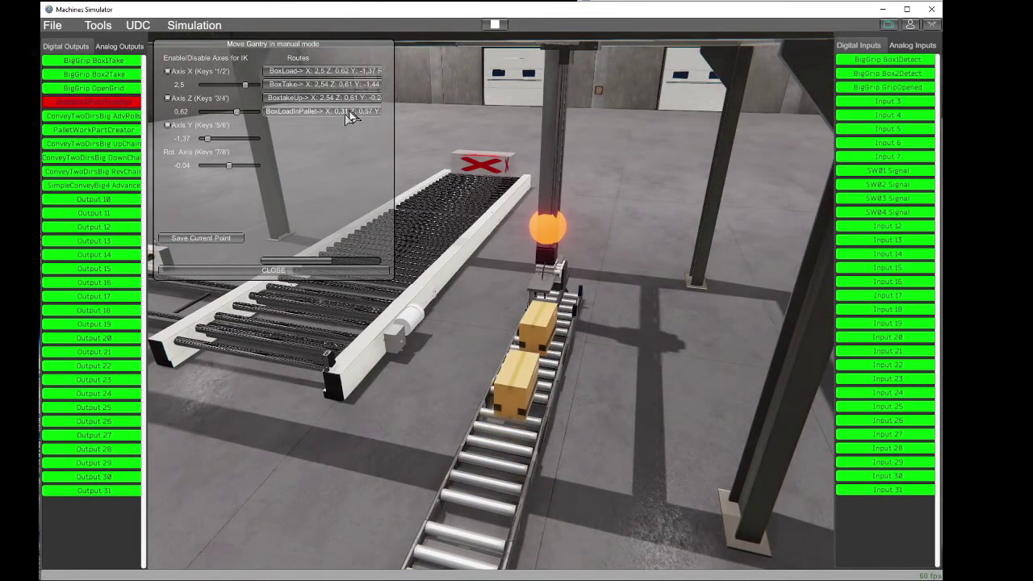
pyautogui.click(302, 271)
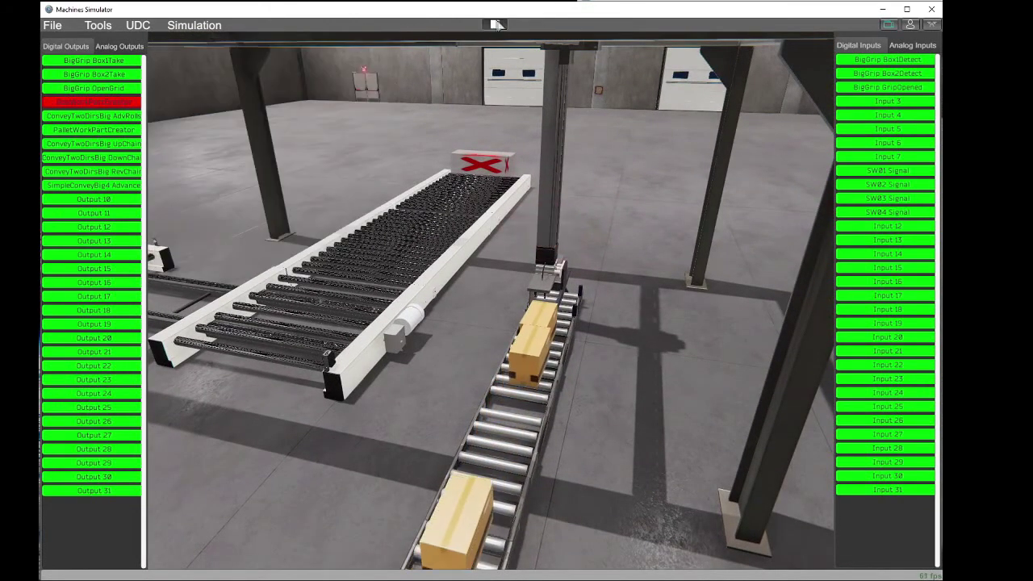
# Step: Restart the simulation, stop it to enable TestMode in the Gantry's properties, and run it once more
pyautogui.click(494, 25)
pyautogui.click(494, 25)
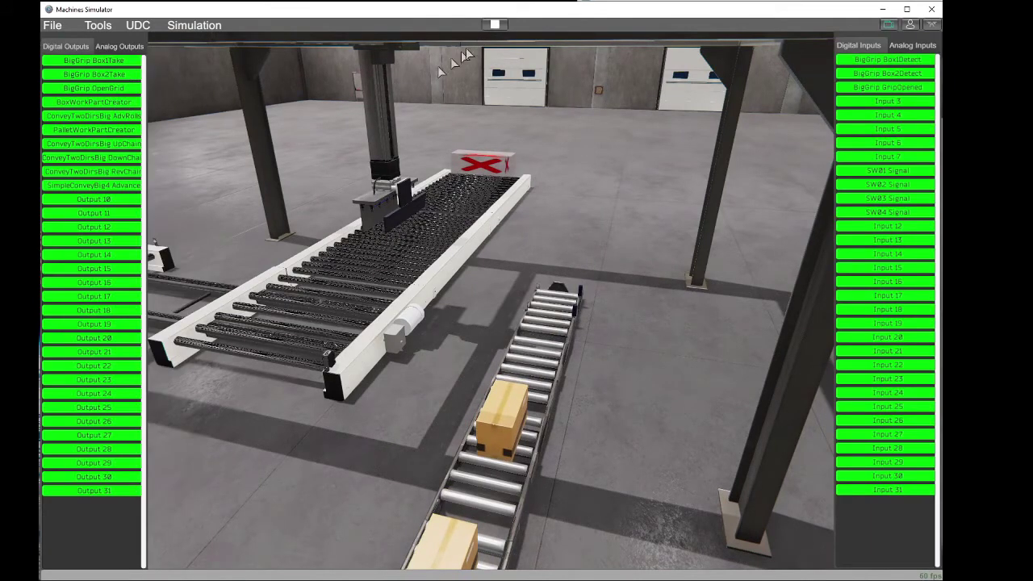
pyautogui.click(494, 25)
pyautogui.click(378, 85)
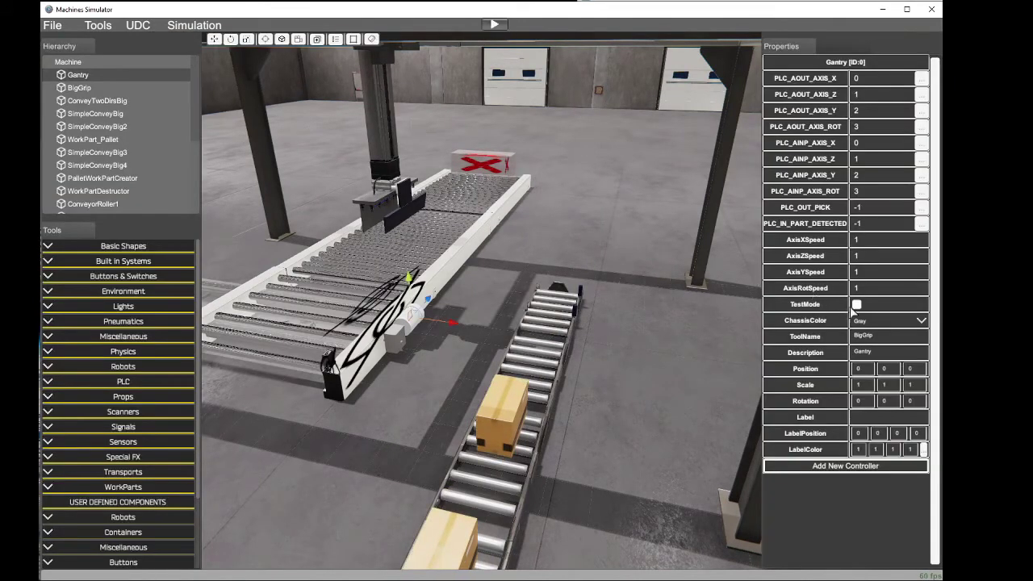
pyautogui.click(494, 25)
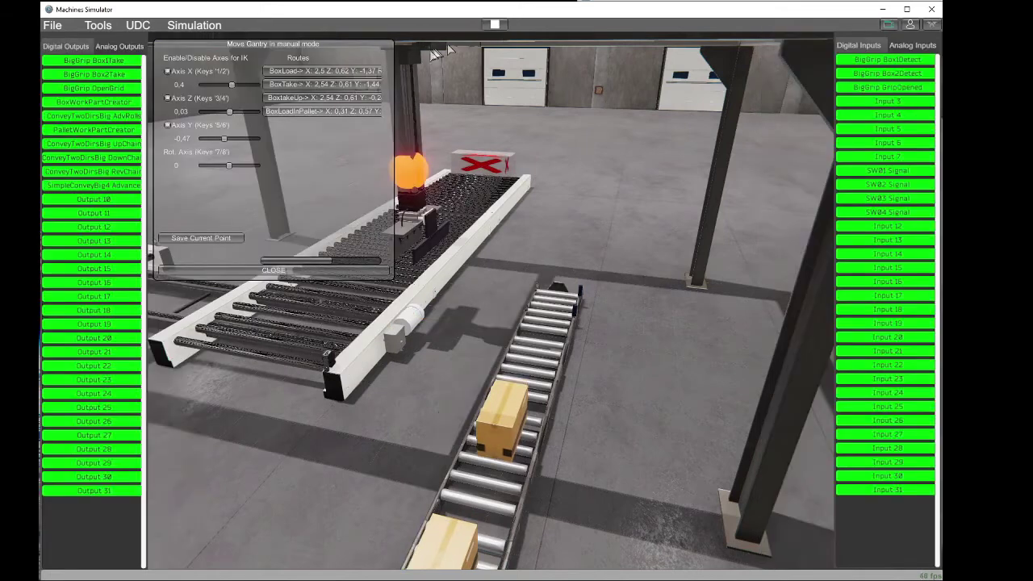
# Step: Send the gantry to BoxLoad, open BigGrip, and run BoxWorkPartCreator until two boxes are inside the grip
pyautogui.click(302, 71)
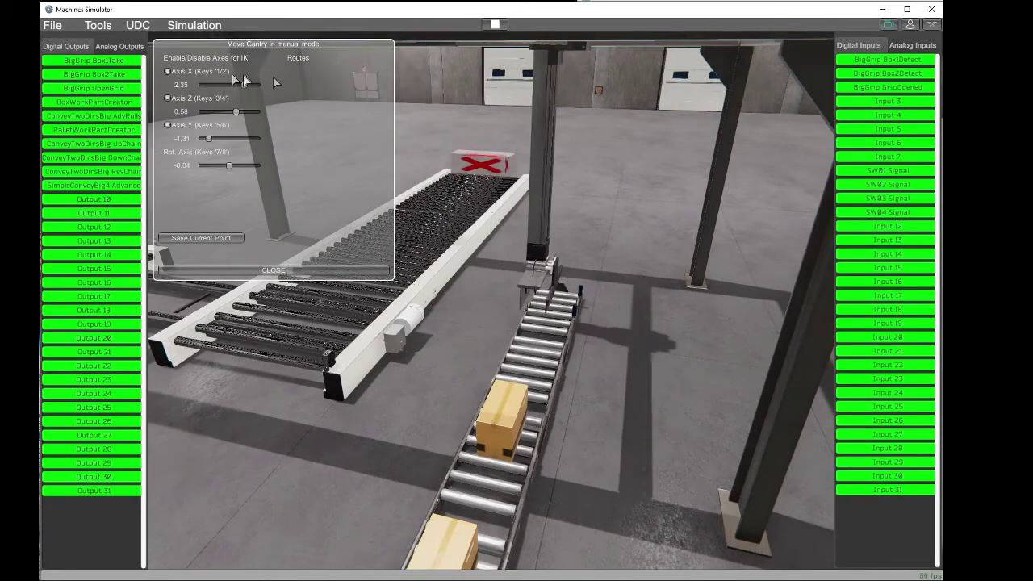
pyautogui.click(123, 89)
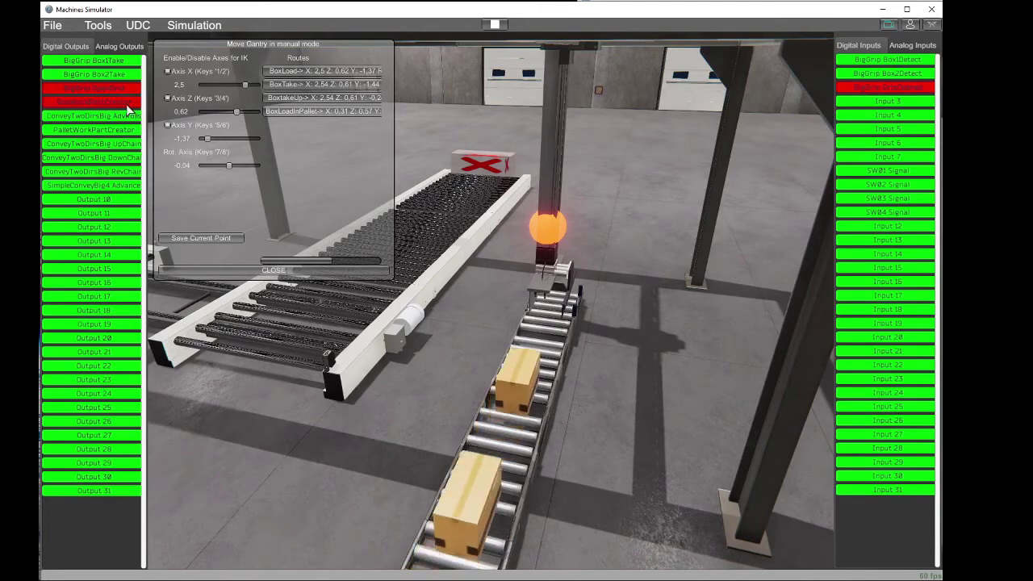
pyautogui.moveTo(463, 229); pyautogui.dragTo(490, 305, button='right')
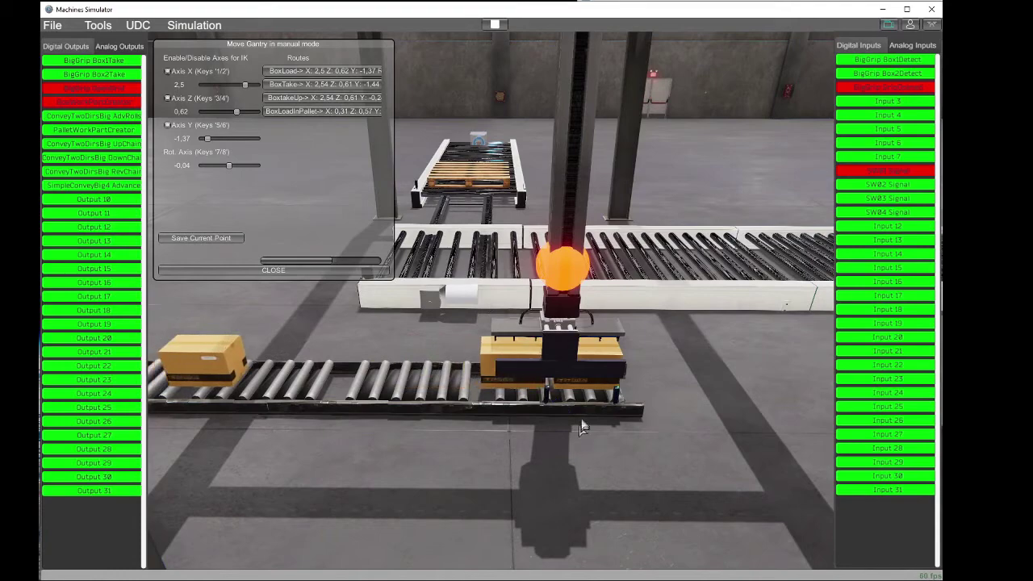
pyautogui.click(120, 105)
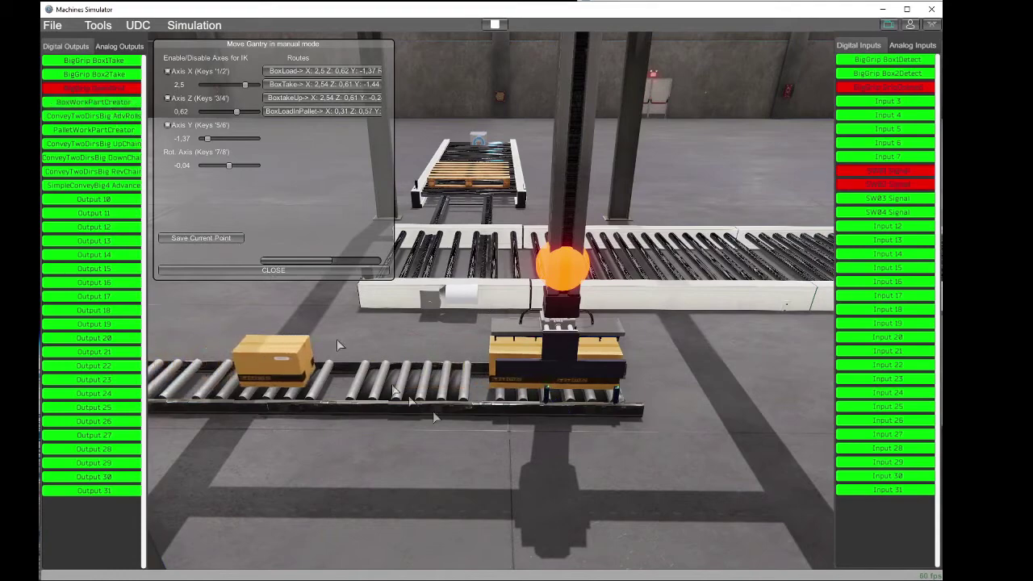
pyautogui.moveTo(425, 420); pyautogui.dragTo(690, 470, button='right')
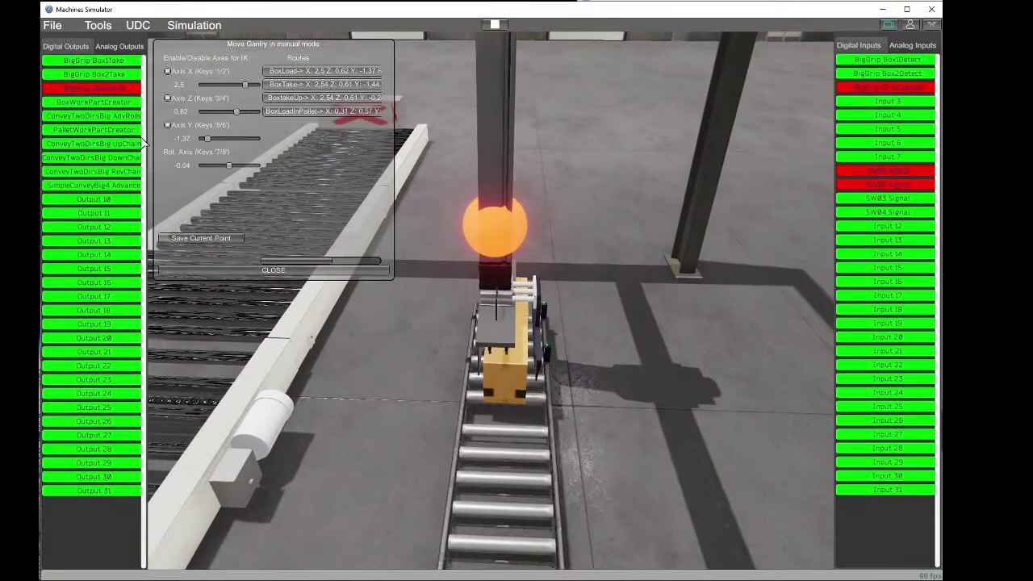
# Step: Send the gantry to BoxTake, close BigGrip, and activate Box1Take and Box2Take to hold both boxes
pyautogui.click(302, 84)
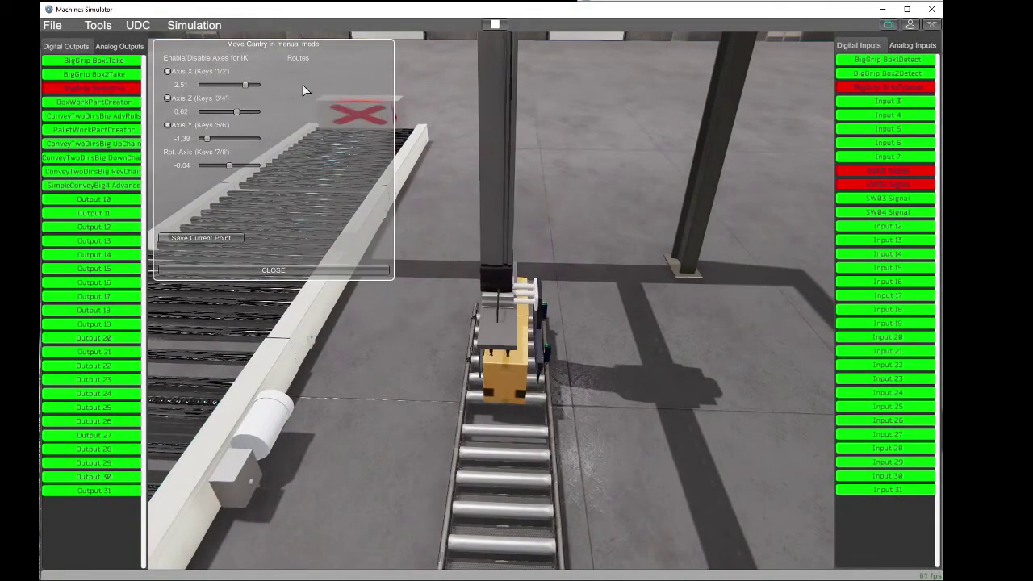
pyautogui.click(126, 88)
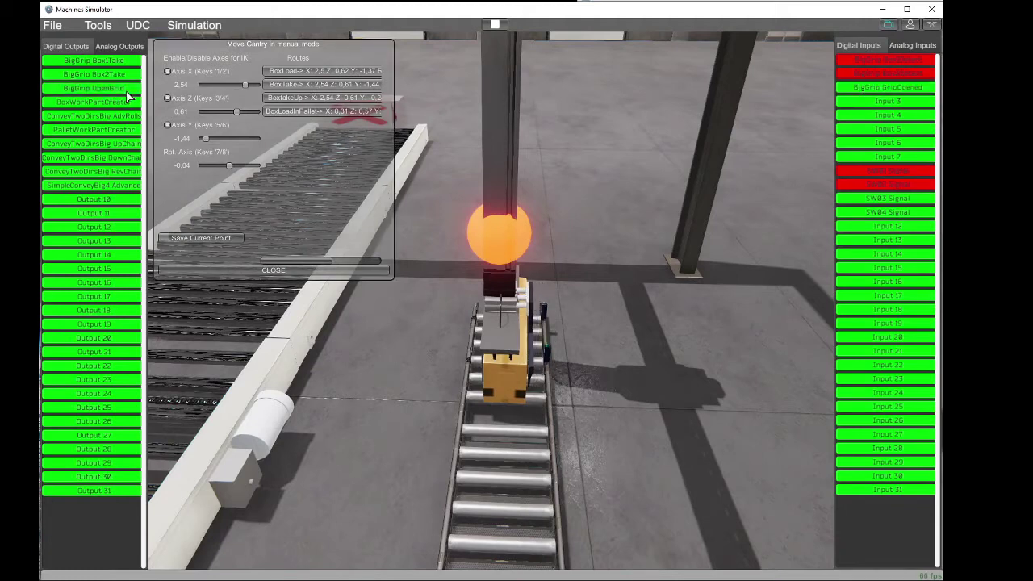
pyautogui.click(91, 63)
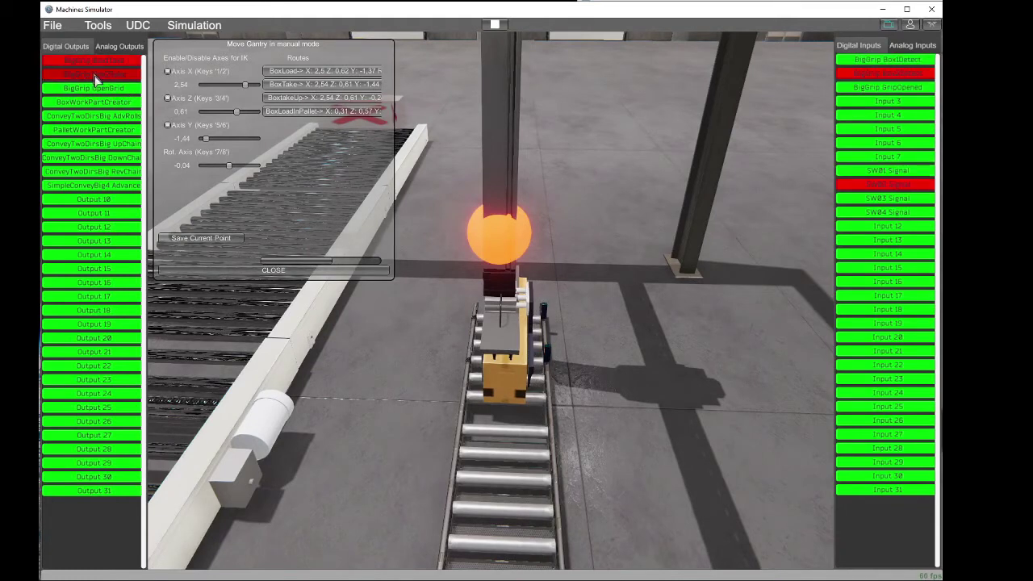
# Step: Lift the boxes to the BoxtakeUp point and carry them to BoxLoadInPallet
pyautogui.click(304, 95)
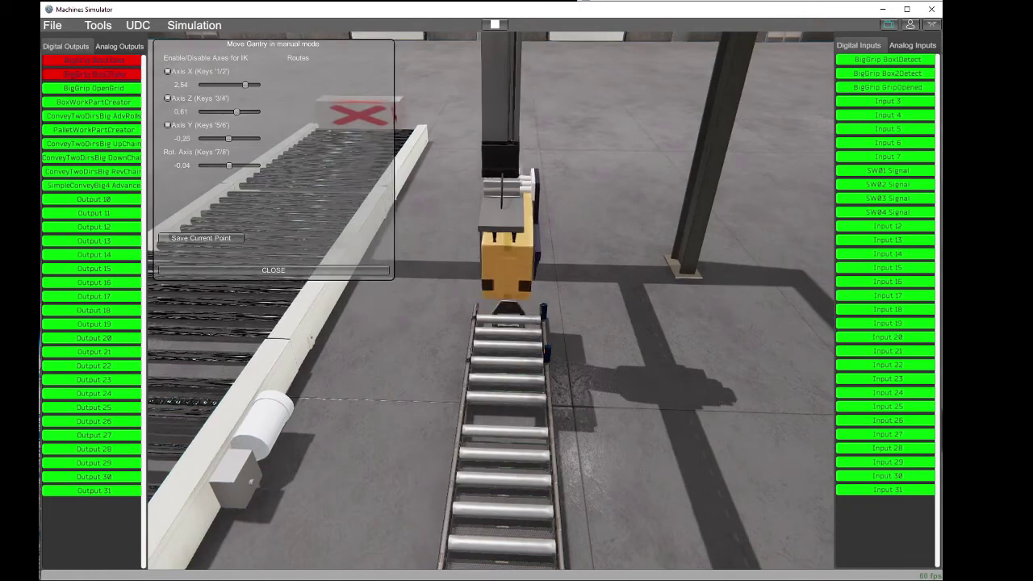
pyautogui.moveTo(470, 322); pyautogui.dragTo(470, 263, button='right')
pyautogui.scroll(-5, 470, 263)
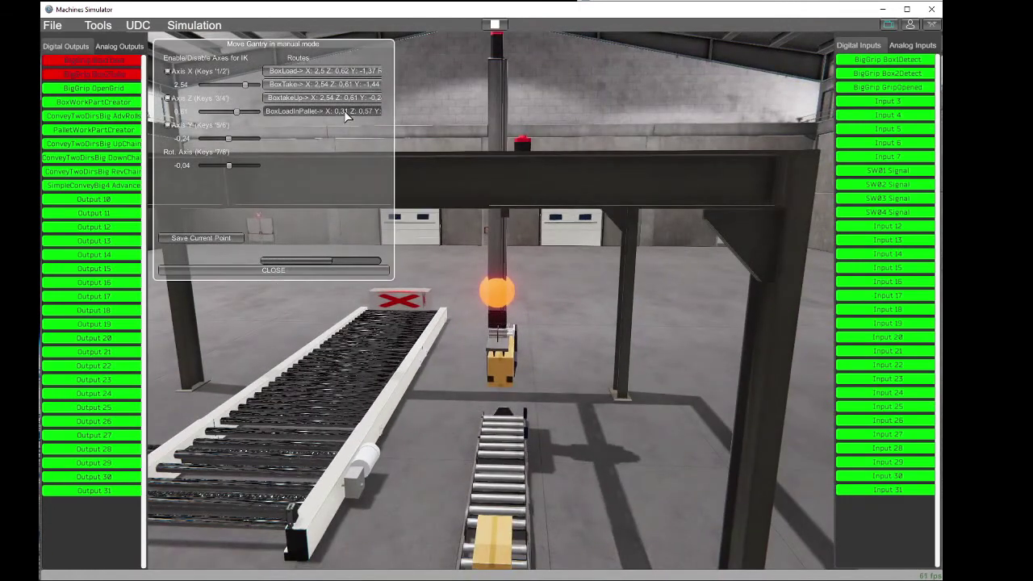
pyautogui.click(345, 113)
pyautogui.moveTo(315, 321); pyautogui.dragTo(165, 330, button='right')
pyautogui.press('d')
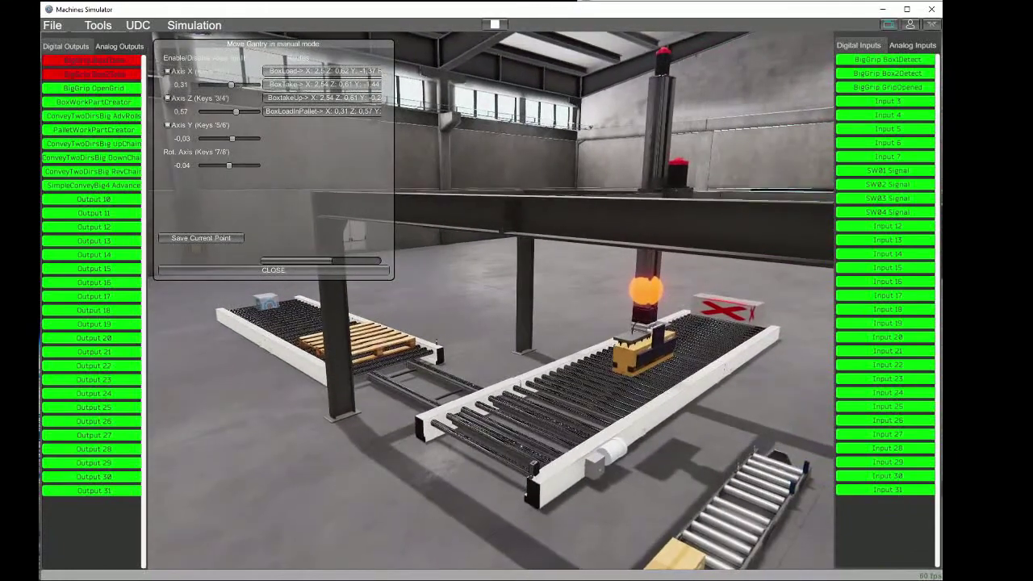
# Step: Transfer the pallet onto ConveyTwoDirsBig using SimpleConveyBig4 Advance, UpChain and RevChain, and lower it with DownChain
pyautogui.scroll(3, 491, 300)
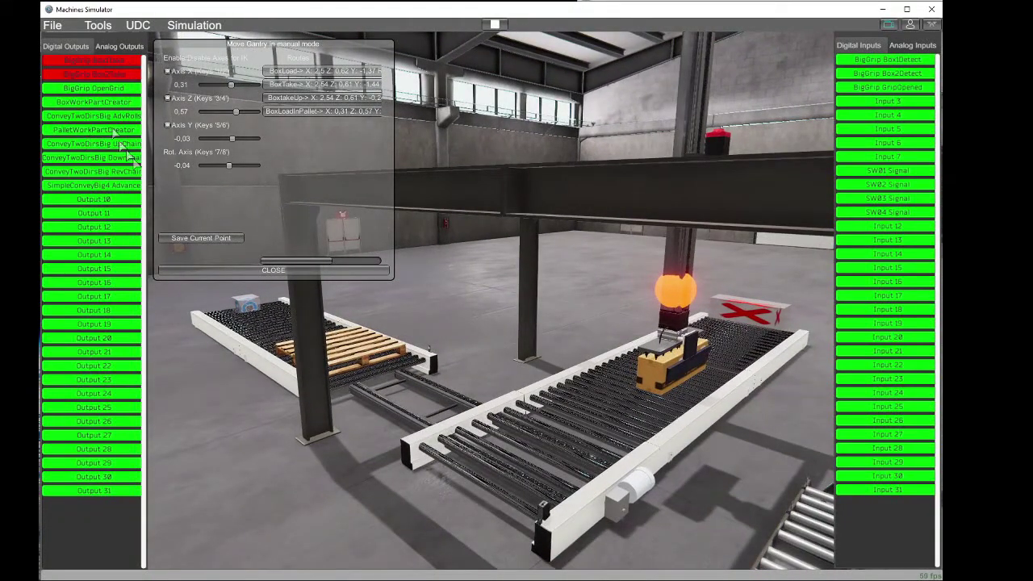
pyautogui.moveTo(487, 322); pyautogui.dragTo(563, 316, button='right')
pyautogui.press('a')
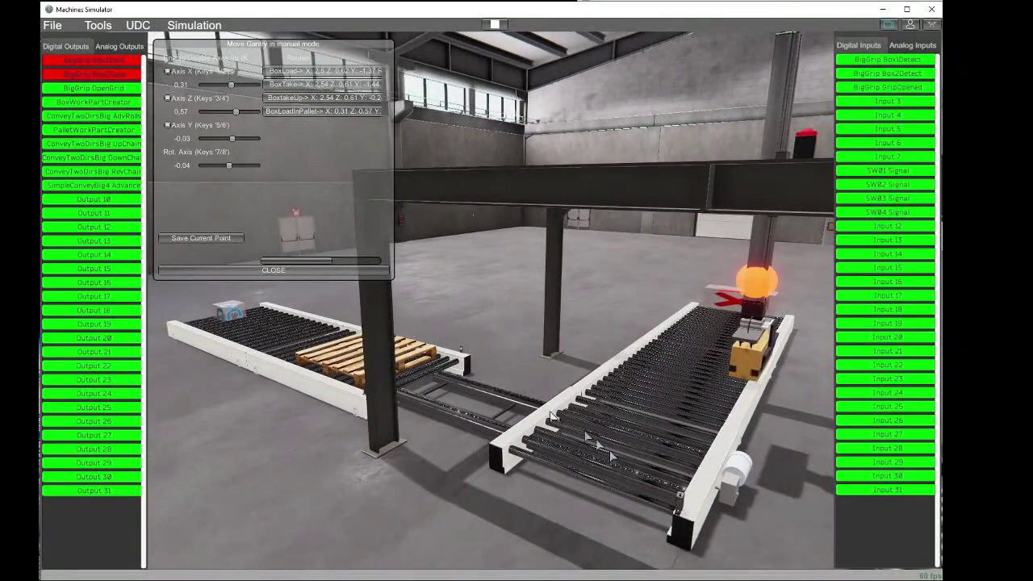
pyautogui.click(117, 186)
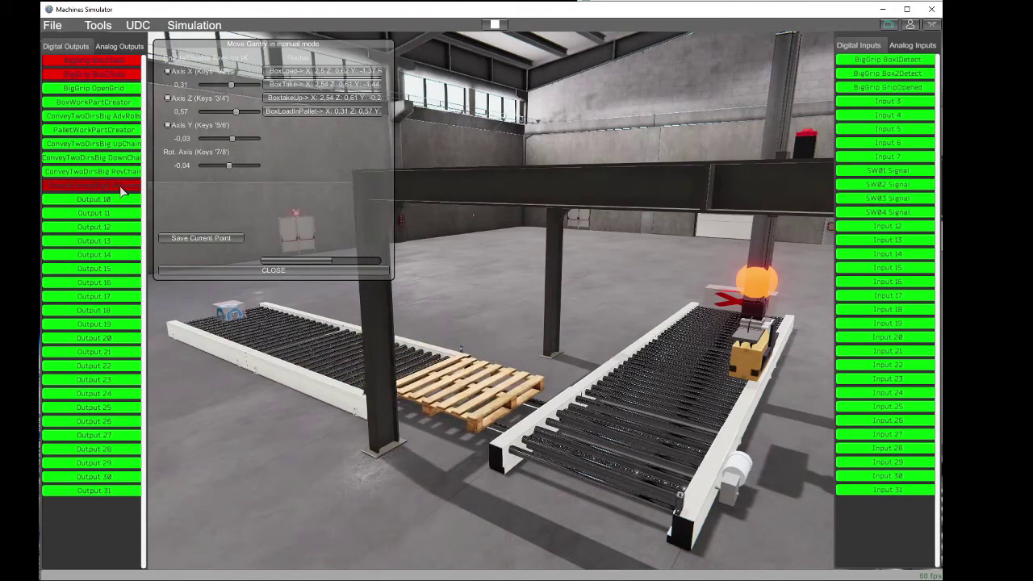
pyautogui.click(129, 147)
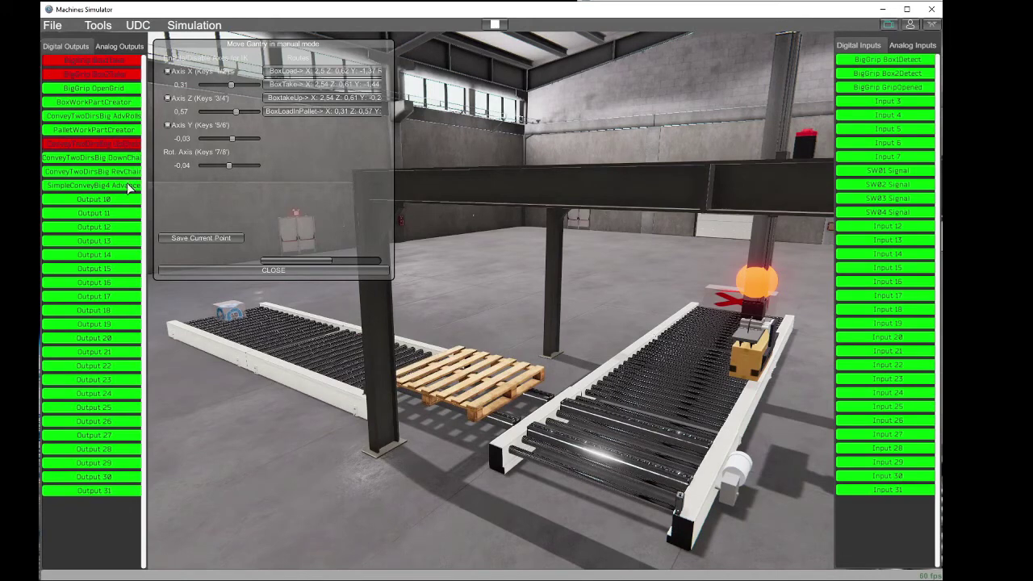
pyautogui.click(132, 176)
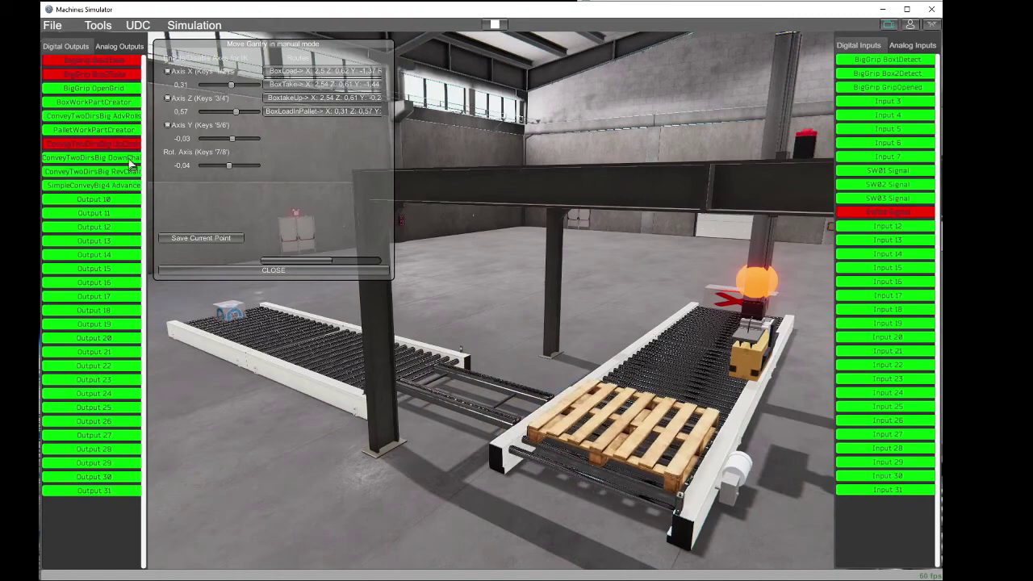
pyautogui.click(128, 159)
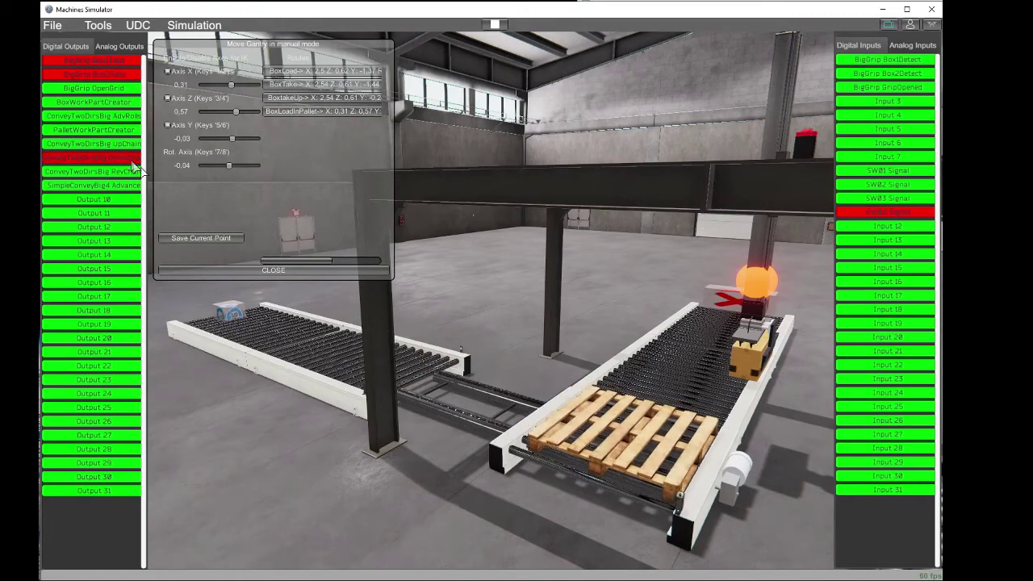
# Step: Inspect the pallet under the gantry and switch to the LoaderGantry reference video to study how the first boxes are placed, pausing at 00:14
pyautogui.press('s')
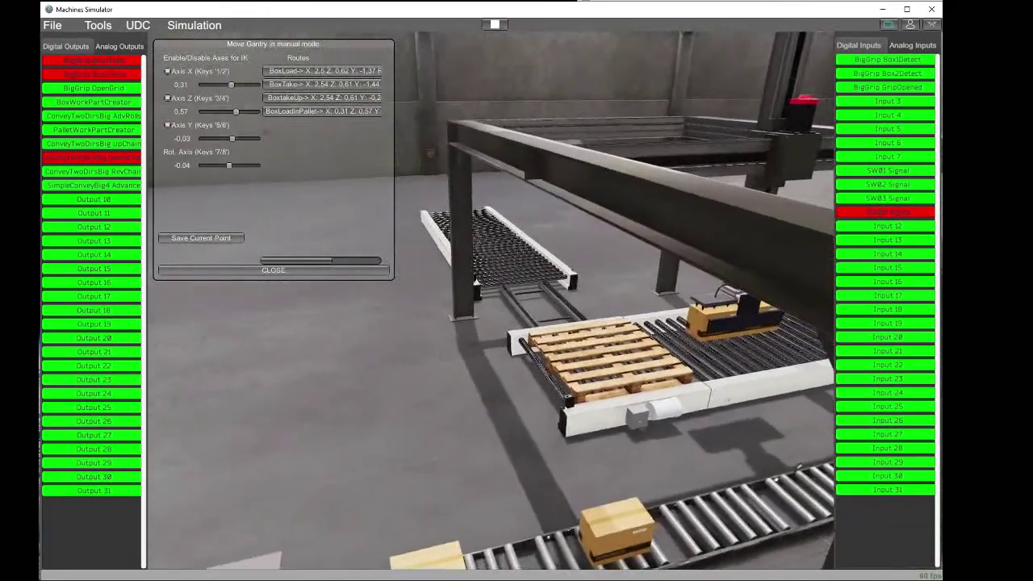
pyautogui.press('w')
pyautogui.press('a')
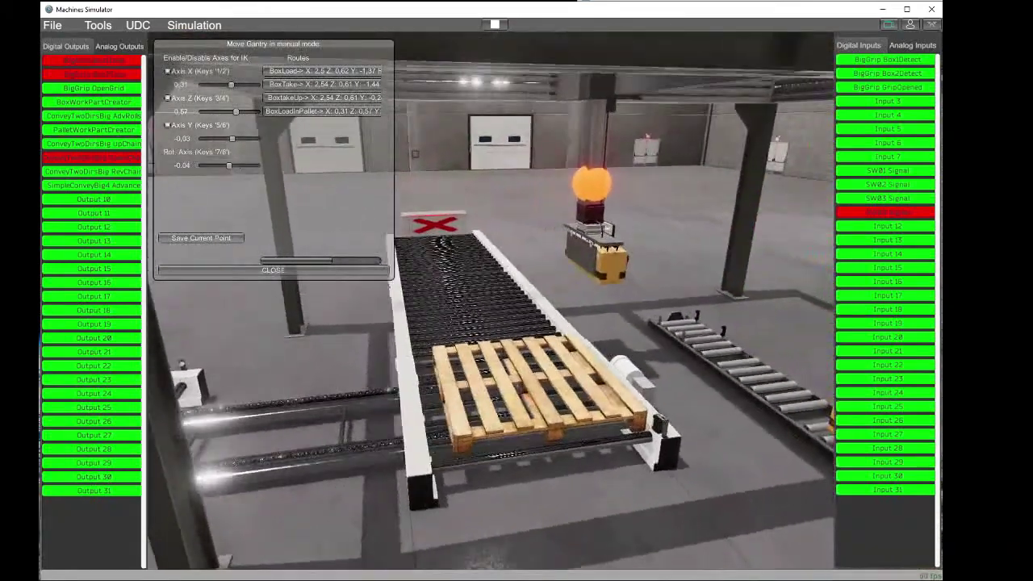
pyautogui.press('s')
pyautogui.press('d')
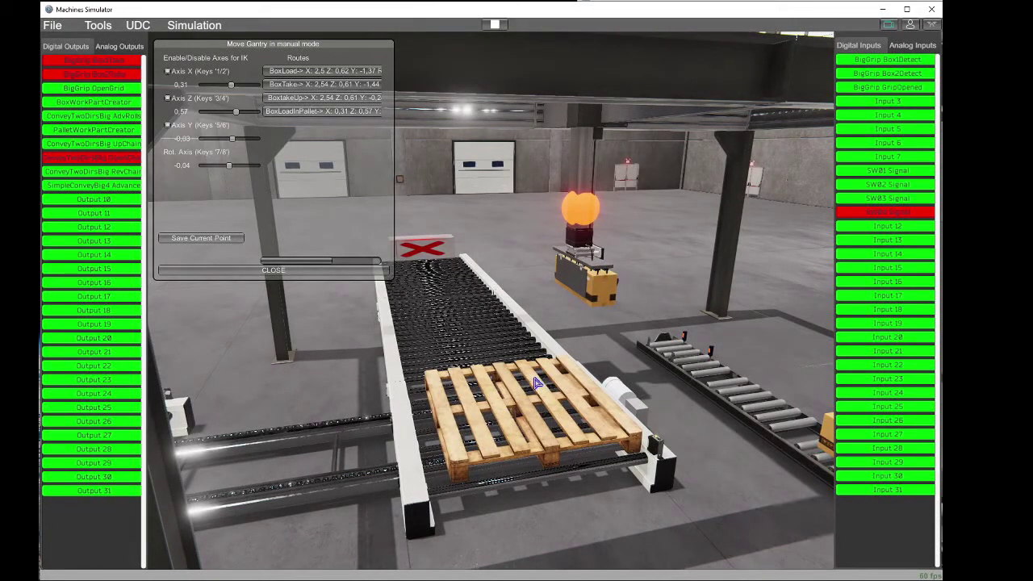
pyautogui.press('w')
pyautogui.press('a')
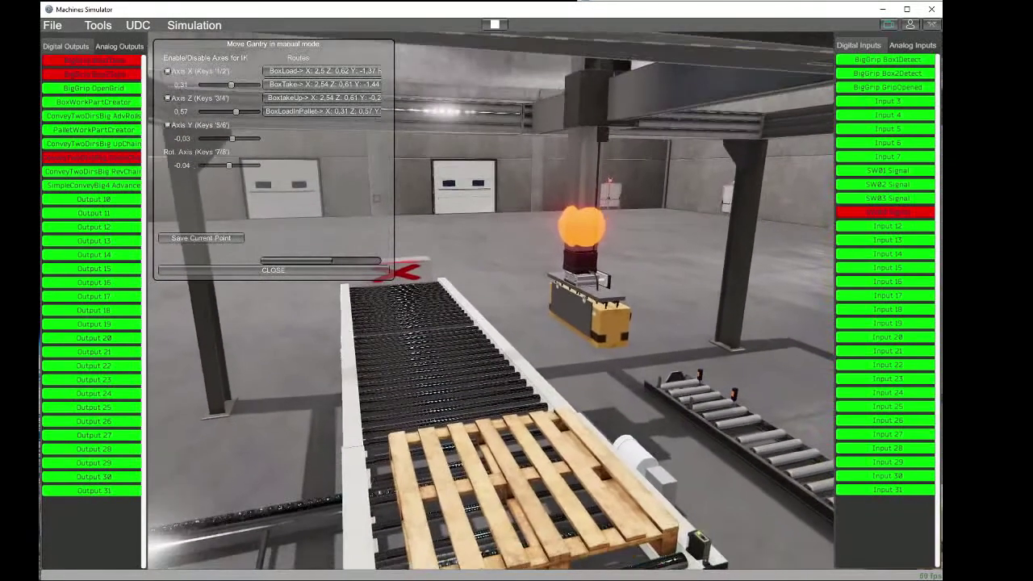
pyautogui.hotkey('alt', 'Tab')
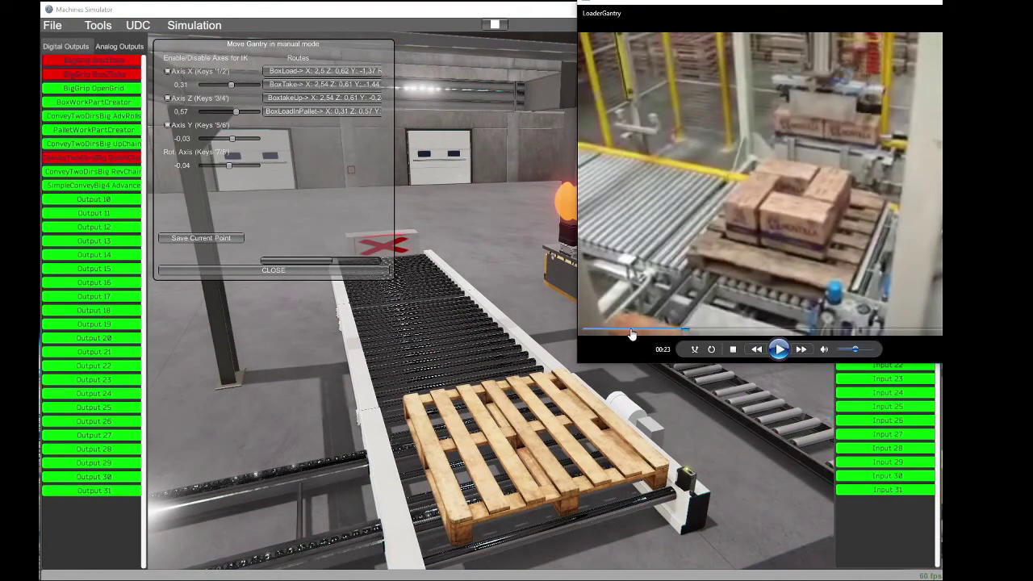
pyautogui.click(777, 349)
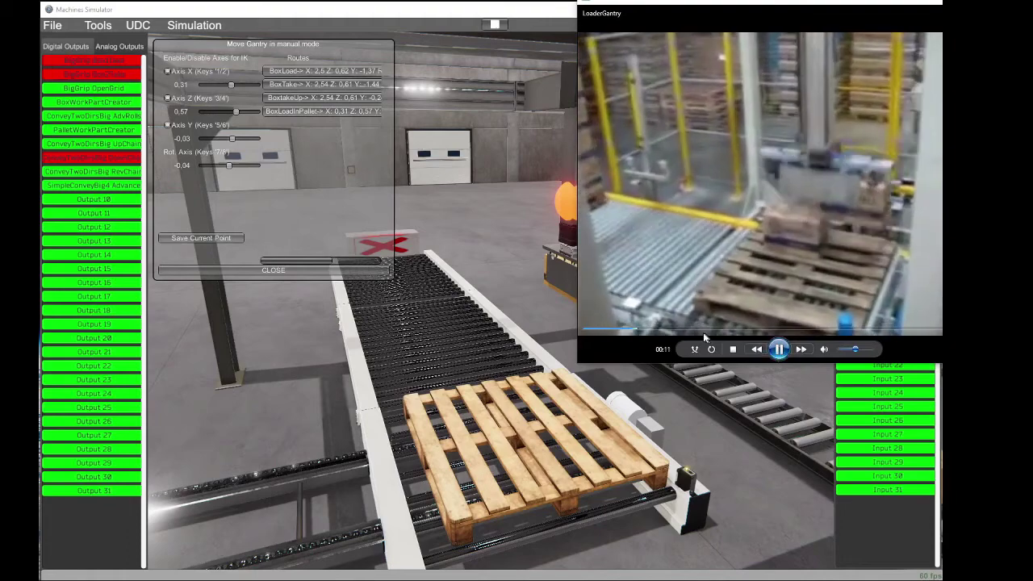
pyautogui.click(615, 329)
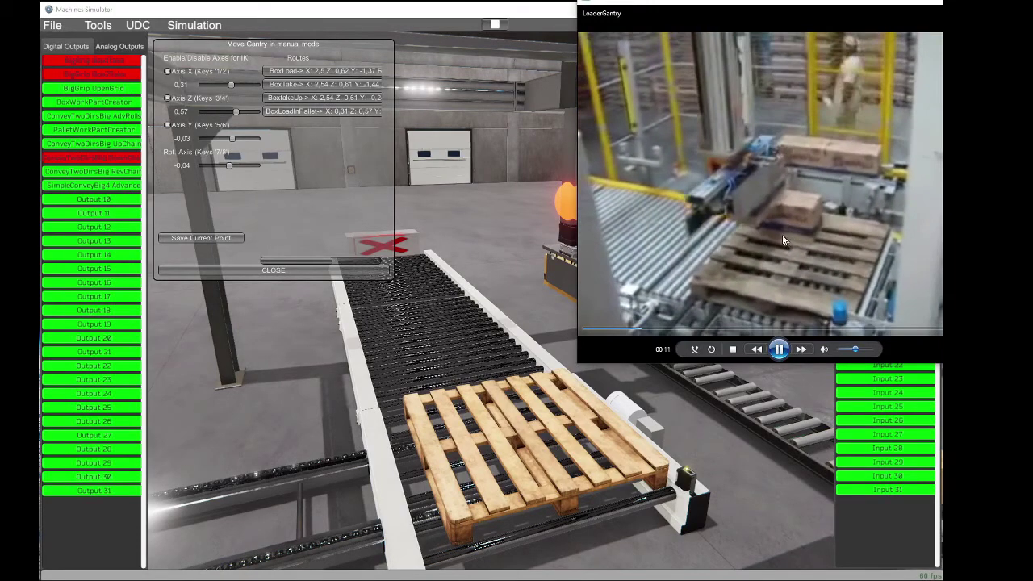
pyautogui.rightClick(779, 350)
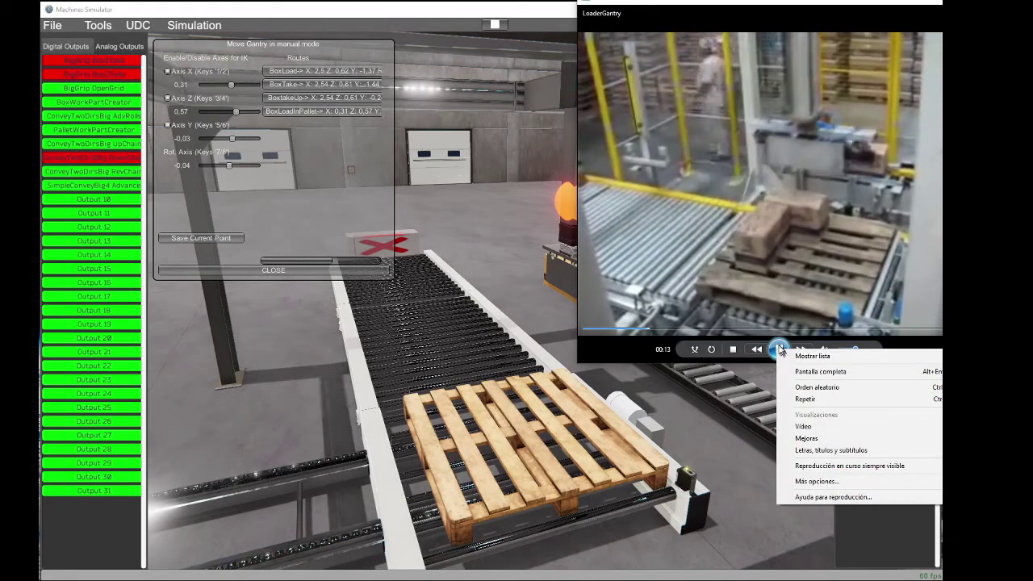
pyautogui.click(779, 348)
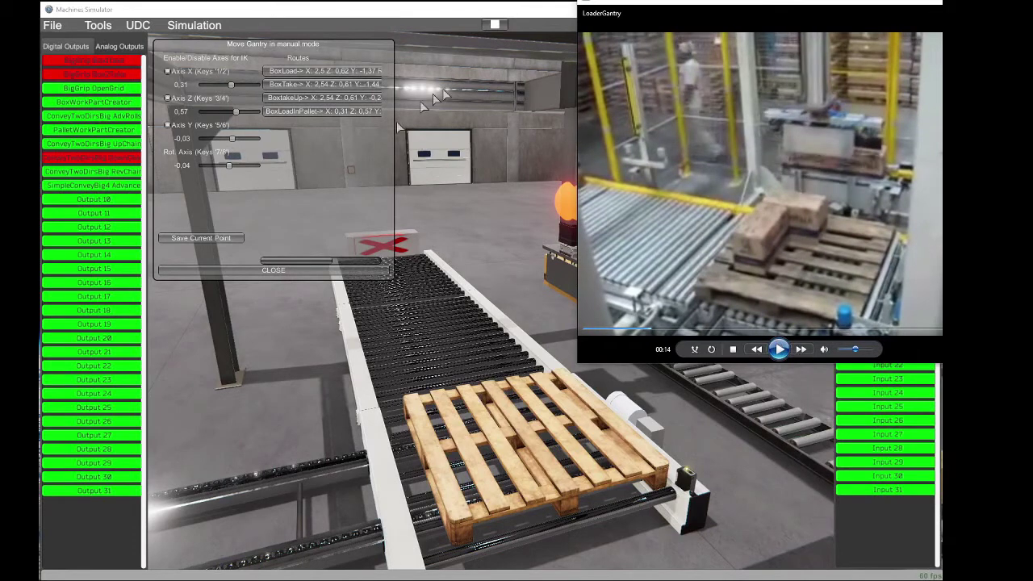
# Step: Return to the Machines Simulator and move the gantry with both boxes low over the pallet, to about Z -0.36 and Y -0.64
pyautogui.click(475, 89)
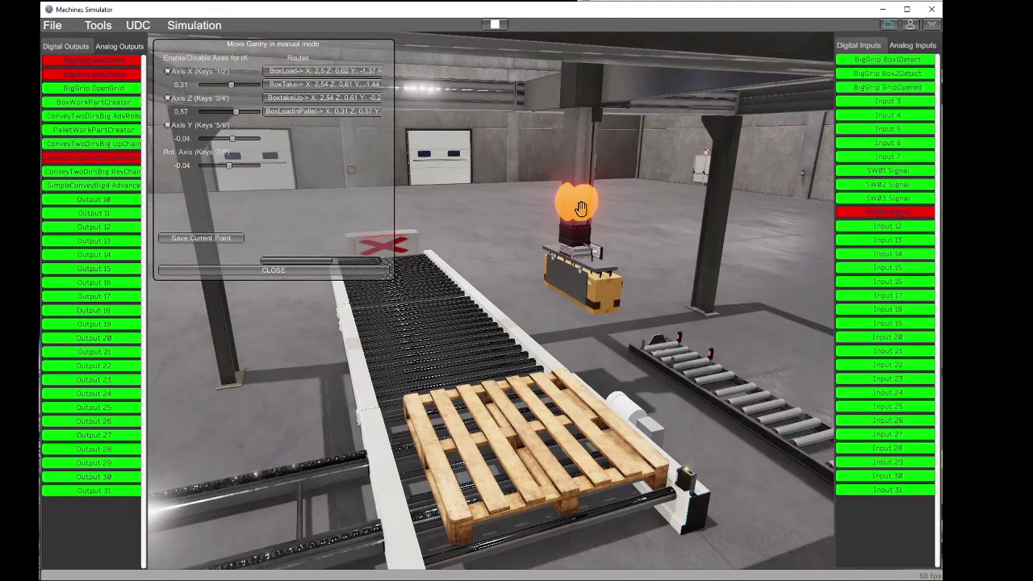
pyautogui.moveTo(581, 209); pyautogui.dragTo(561, 268)
pyautogui.moveTo(561, 268); pyautogui.dragTo(529, 323, button='right')
pyautogui.moveTo(553, 268); pyautogui.dragTo(587, 247)
pyautogui.moveTo(587, 247); pyautogui.dragTo(580, 289, button='right')
pyautogui.moveTo(599, 220); pyautogui.dragTo(544, 215)
pyautogui.moveTo(545, 215); pyautogui.dragTo(702, 179, button='right')
pyautogui.moveTo(632, 163); pyautogui.dragTo(676, 172)
pyautogui.moveTo(676, 172); pyautogui.dragTo(495, 291, button='right')
# Step: Jog the gantry on Axis X to -0.97 and on Axis Z to about -1.46 to line the boxes up with the pallet
pyautogui.press('1')
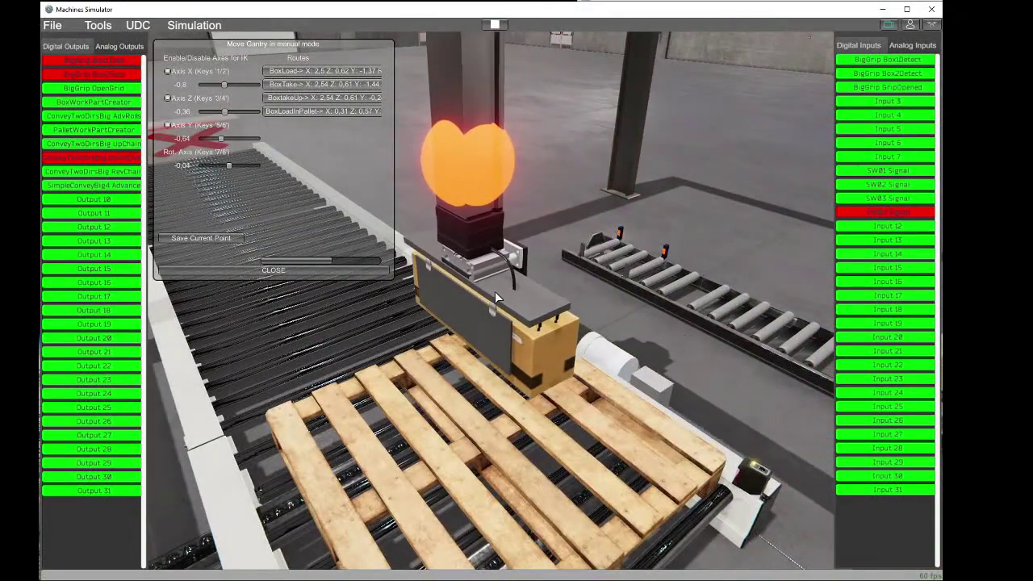
pyautogui.press('1')
pyautogui.press('3')
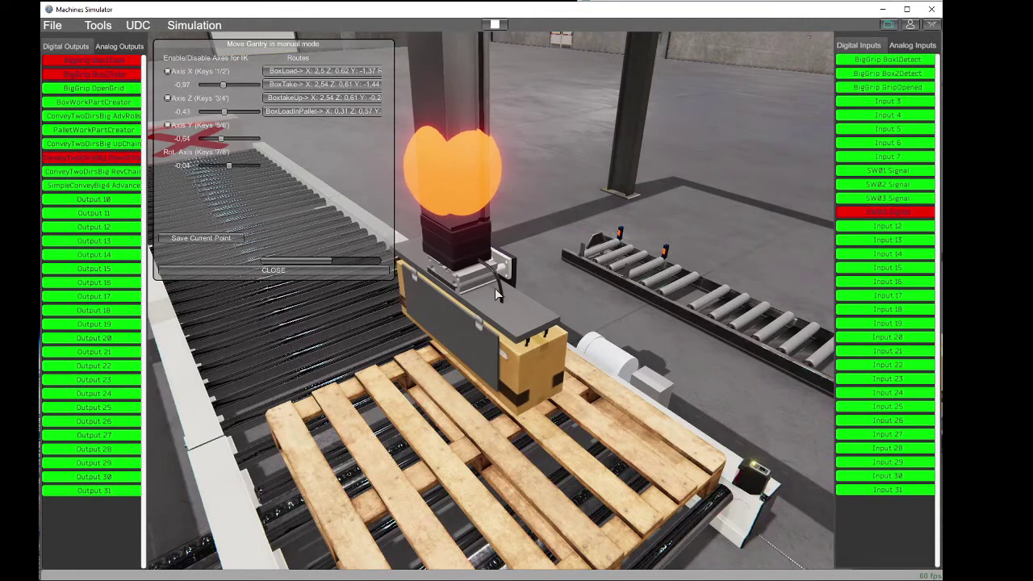
pyautogui.press('3')
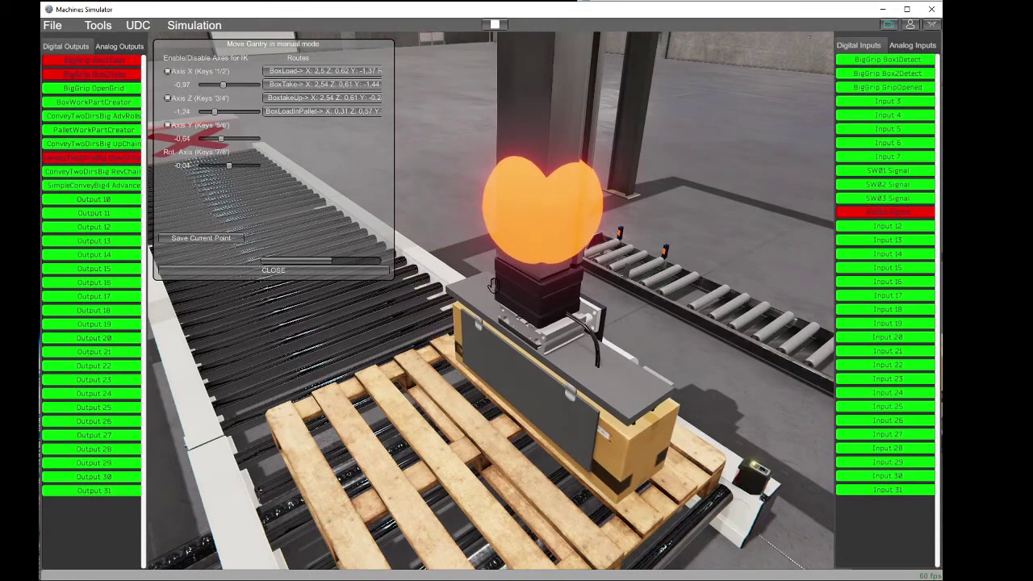
pyautogui.press('3')
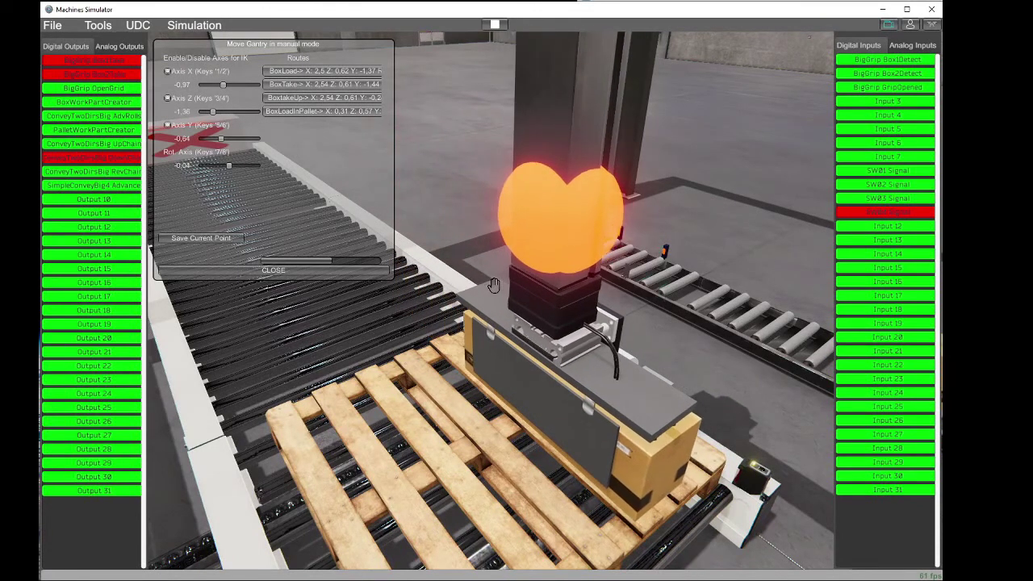
pyautogui.press('a')
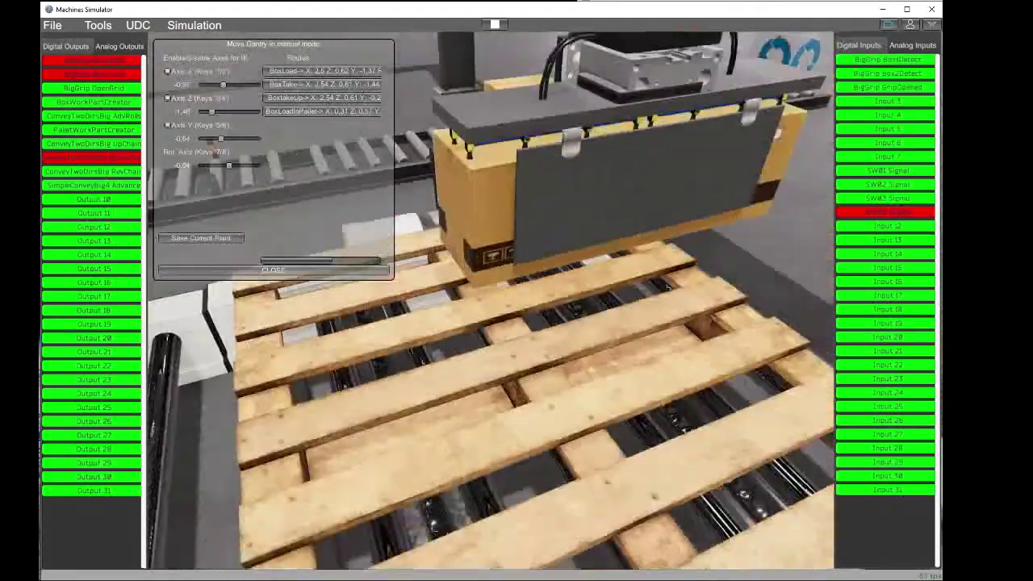
pyautogui.press('a')
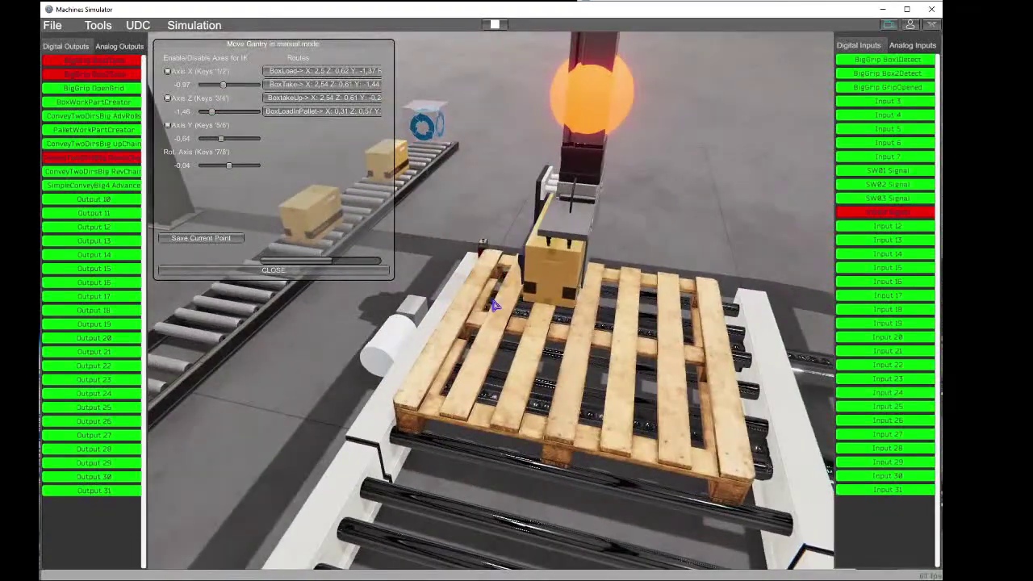
# Step: Jog Axis Z back and forth along the pallet, settling the held boxes at Z -1.03
pyautogui.press('4')
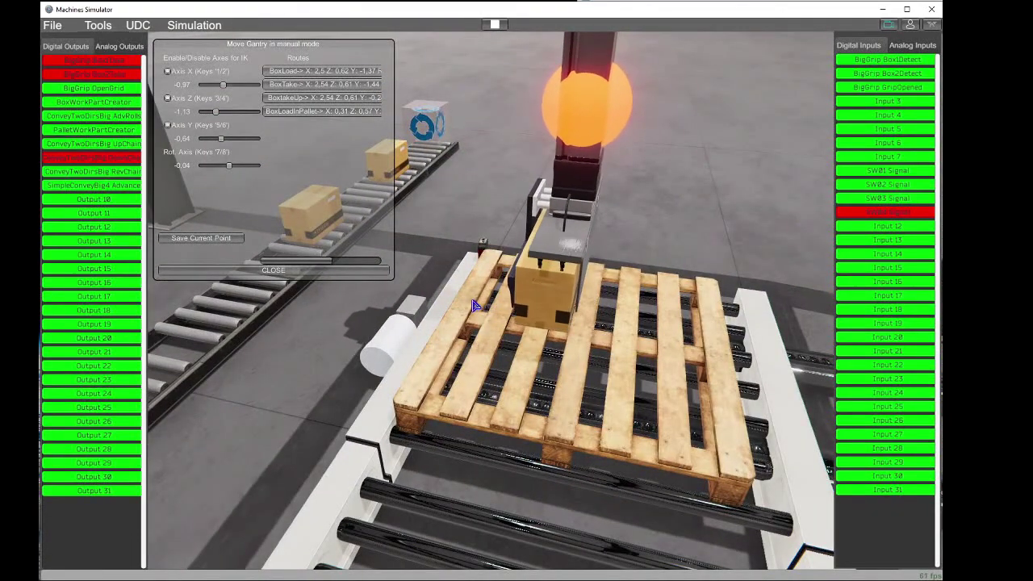
pyautogui.press('4')
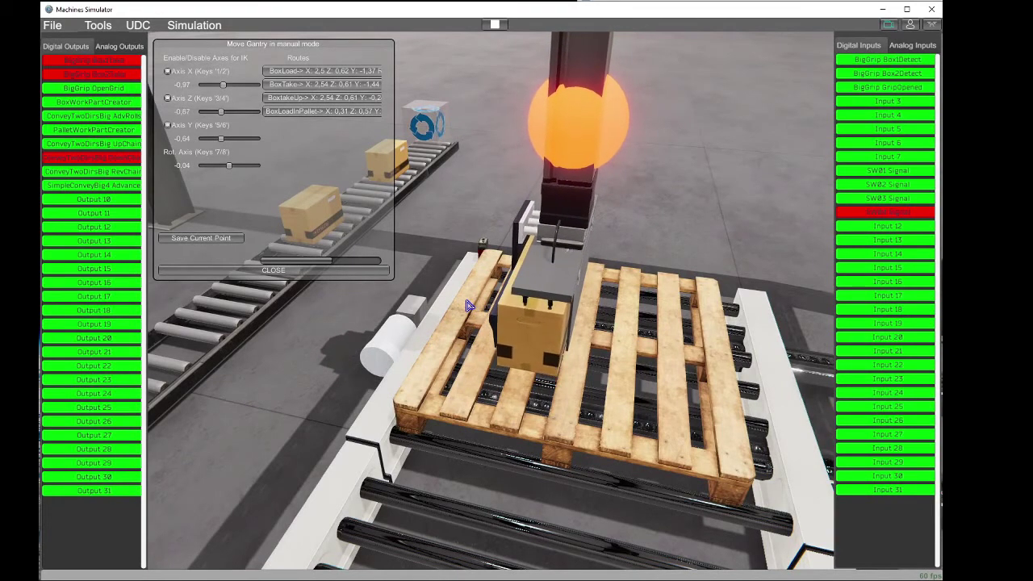
pyautogui.press('3')
pyautogui.moveTo(467, 302); pyautogui.dragTo(495, 305, button='right')
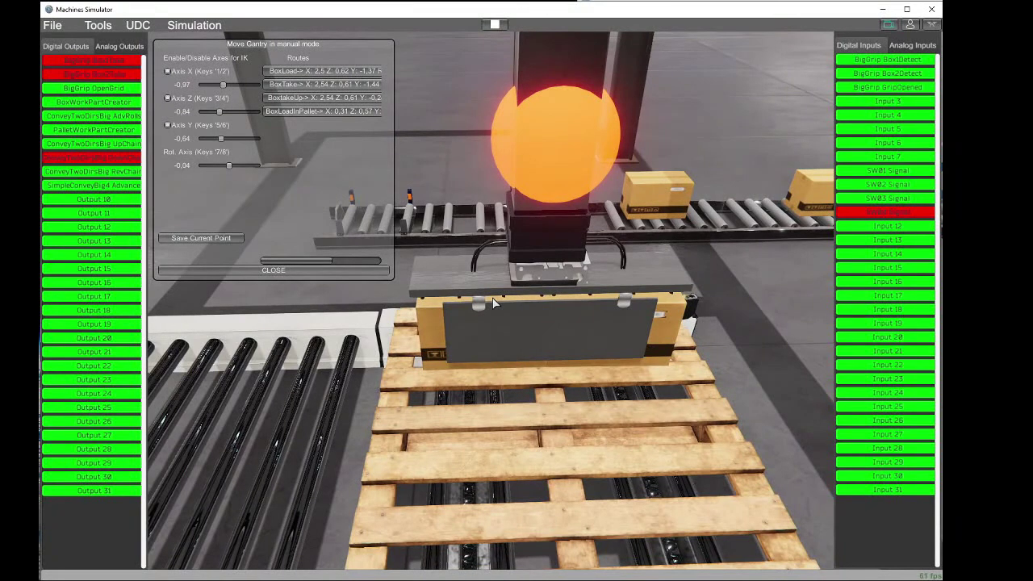
pyautogui.press('3')
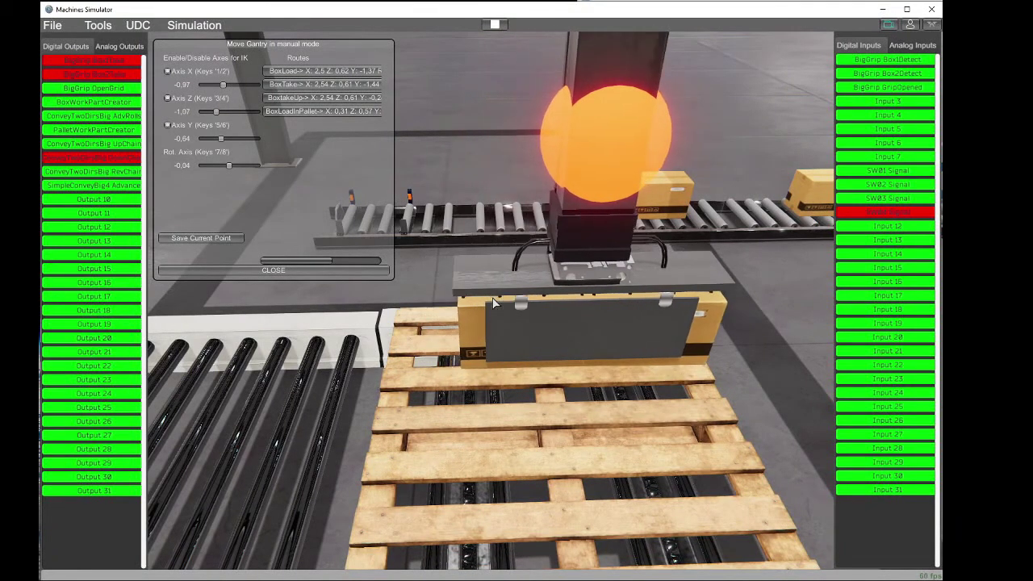
pyautogui.press('4')
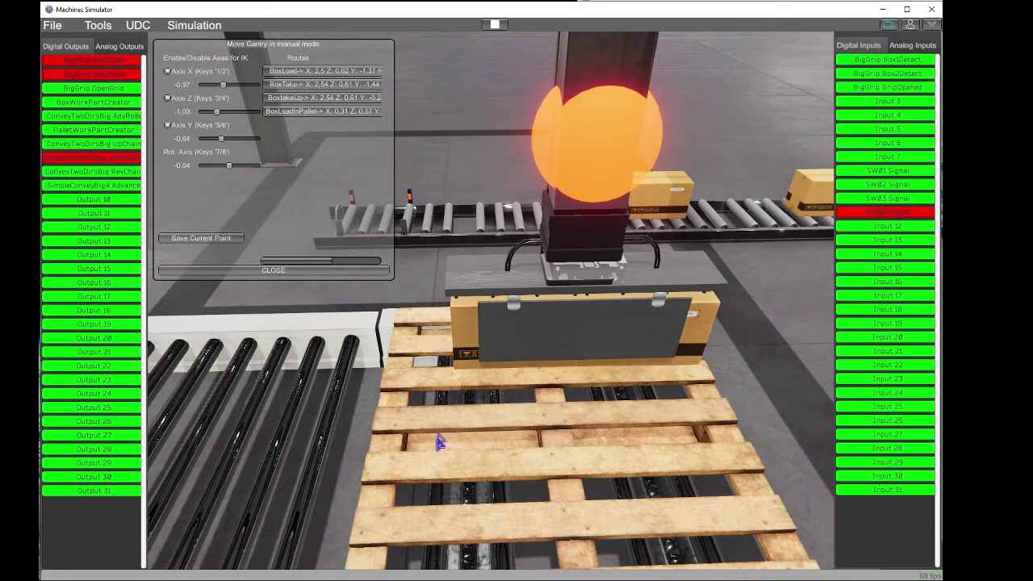
# Step: Check the box alignment against the pallet edges and shift the gantry on Axis X to about -0.88
pyautogui.moveTo(701, 426); pyautogui.dragTo(434, 320, button='right')
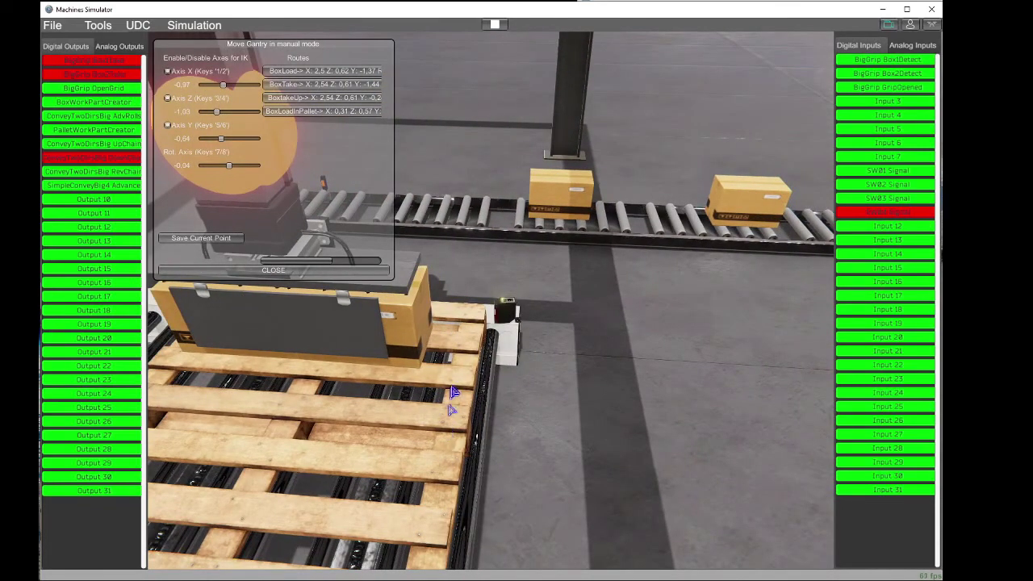
pyautogui.moveTo(452, 393); pyautogui.dragTo(309, 278, button='right')
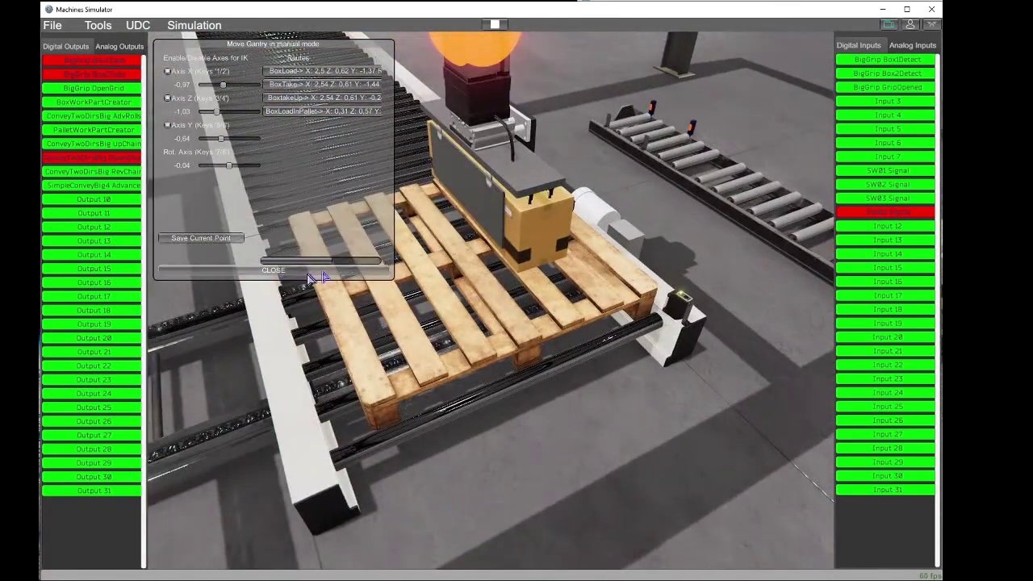
pyautogui.moveTo(596, 256); pyautogui.dragTo(426, 270, button='right')
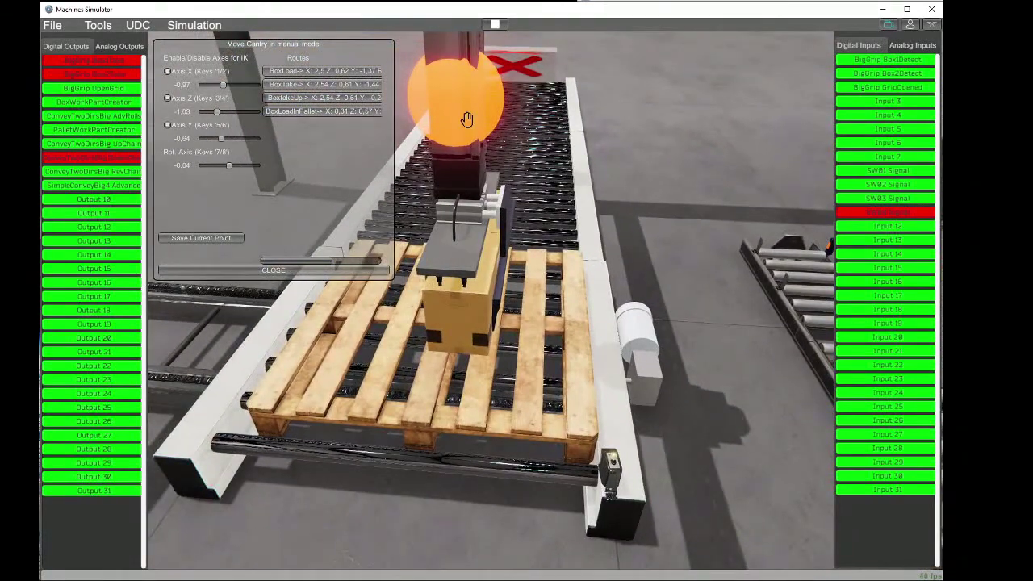
pyautogui.moveTo(467, 120); pyautogui.dragTo(481, 121)
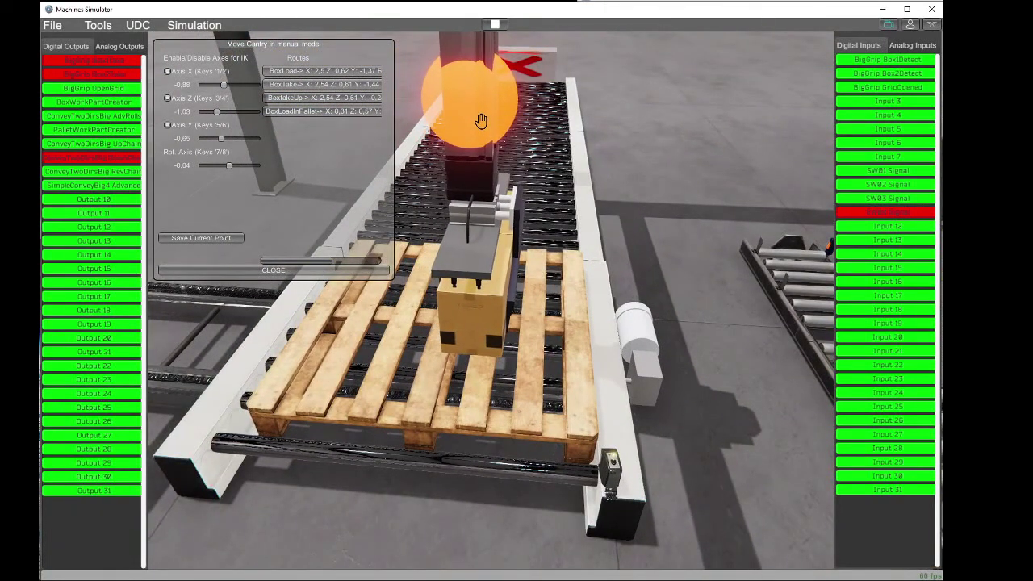
pyautogui.moveTo(494, 140); pyautogui.dragTo(551, 77, button='right')
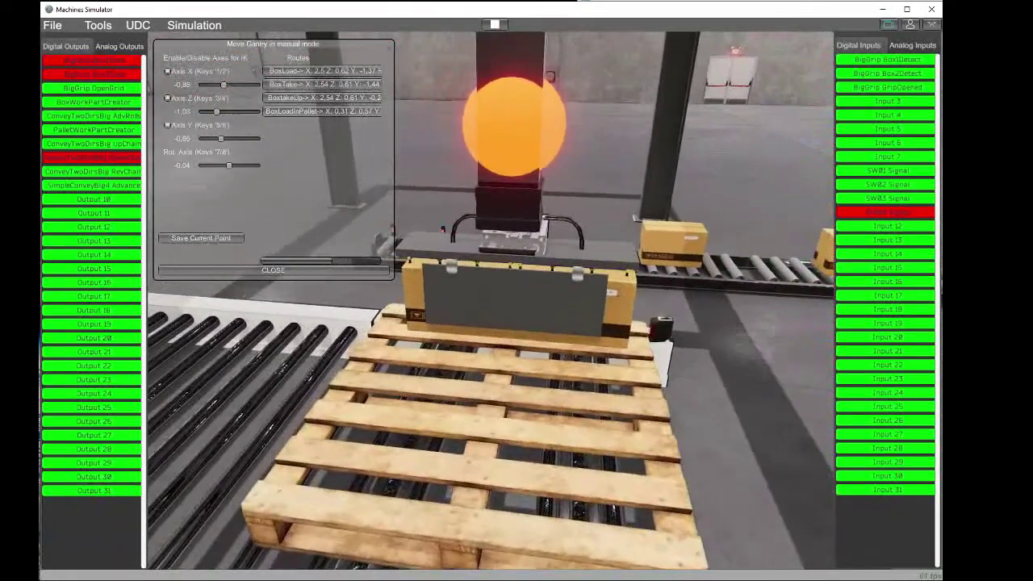
pyautogui.moveTo(491, 300); pyautogui.dragTo(491, 300, button='right')
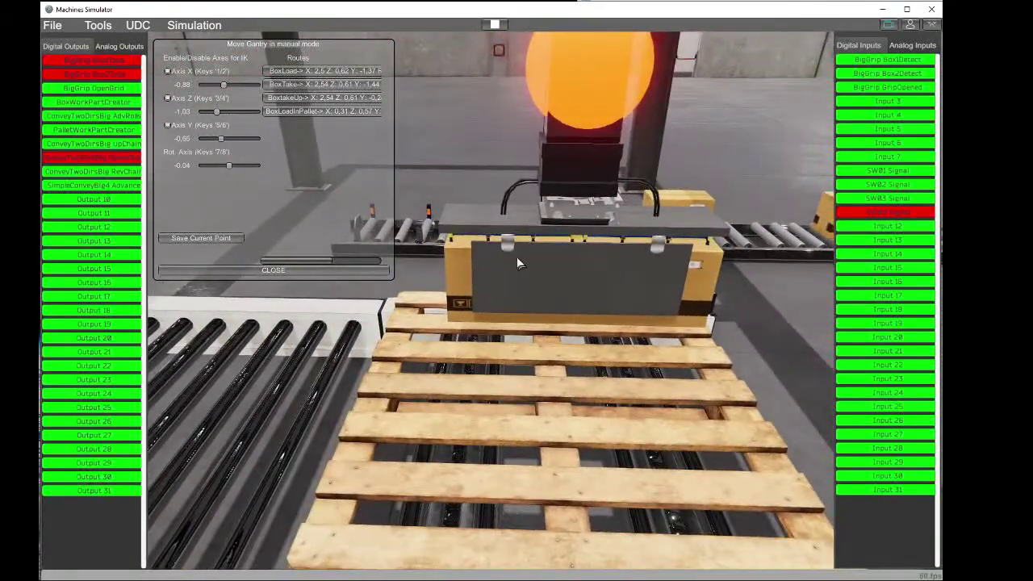
# Step: Disable Axis X and Axis Z, and lower the held boxes onto the pallet at about Y -1.01
pyautogui.click(195, 72)
pyautogui.click(186, 99)
pyautogui.moveTo(569, 97); pyautogui.dragTo(579, 185)
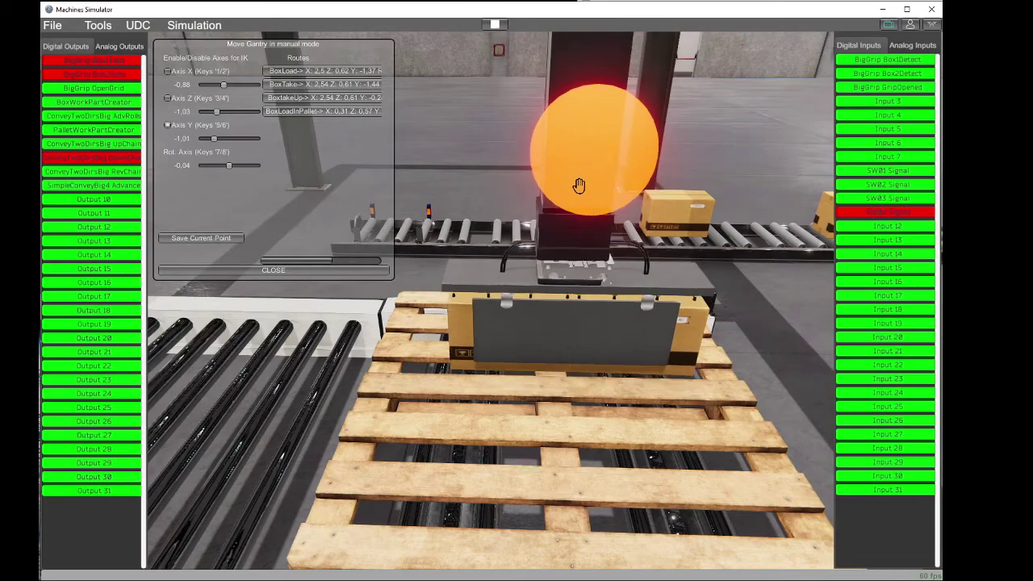
pyautogui.moveTo(572, 198); pyautogui.dragTo(436, 204, button='right')
# Step: Save the current gantry position as a route point named UnB1
pyautogui.click(189, 242)
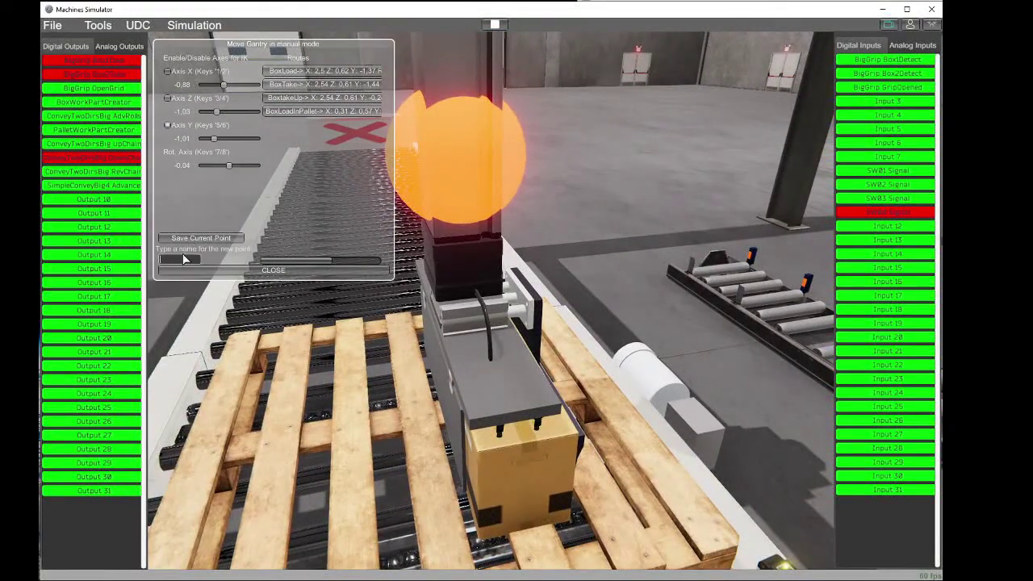
pyautogui.click(196, 259)
pyautogui.write('Uni')
pyautogui.click(230, 260)
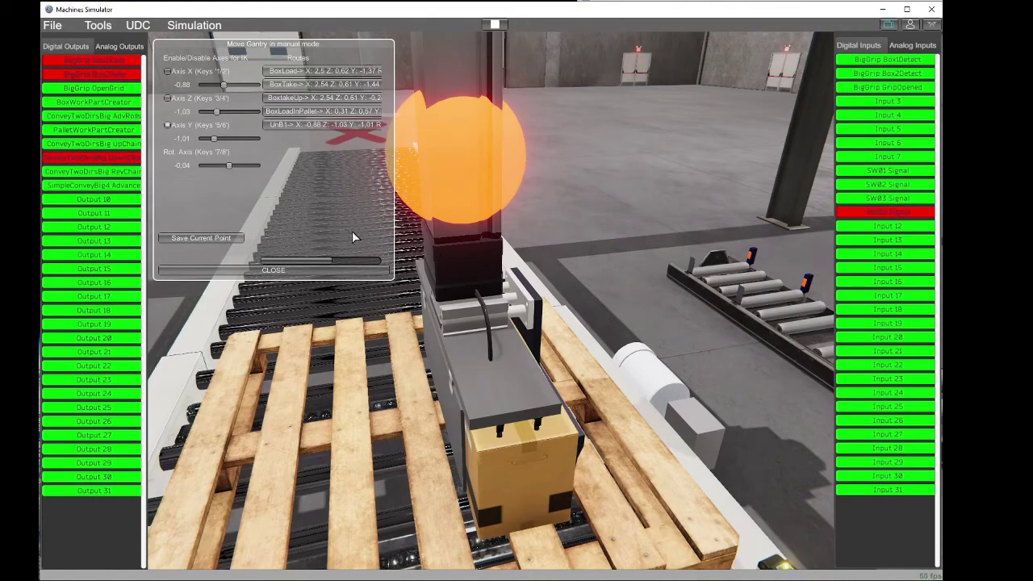
# Step: Release the first box by deactivating BigGrip Box1Take, and raise the gripper with the second box to about Y -0.44
pyautogui.press('d')
pyautogui.moveTo(353, 238); pyautogui.dragTo(149, 233, button='right')
pyautogui.press('d')
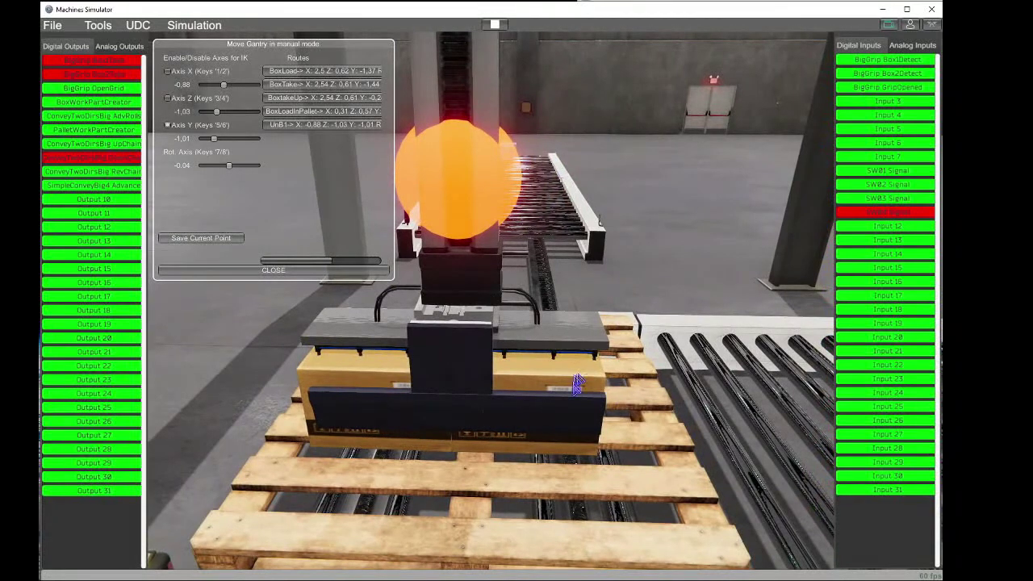
pyautogui.click(107, 62)
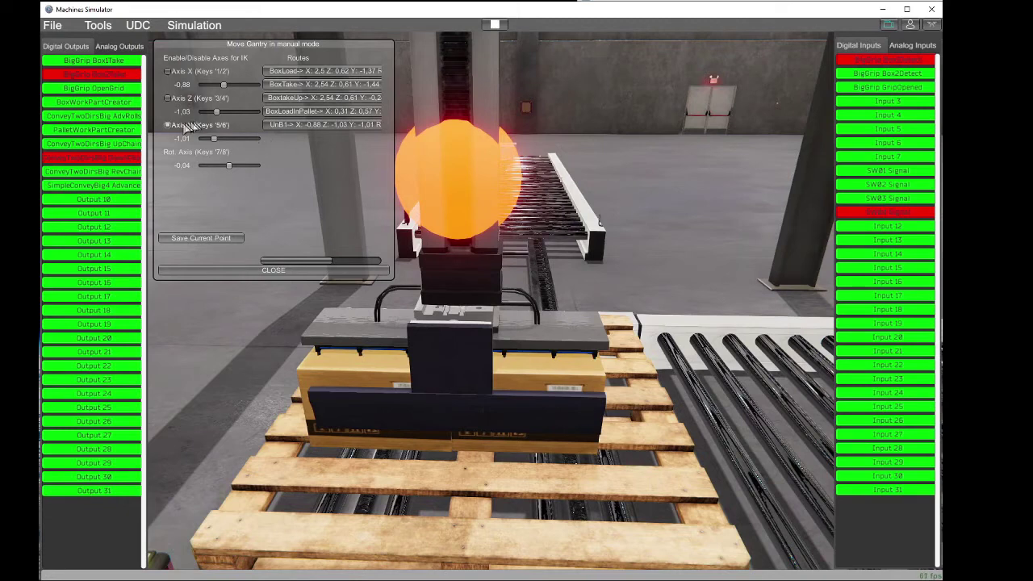
pyautogui.moveTo(471, 180); pyautogui.dragTo(477, 43)
# Step: Examine the released box on the pallet and the second box in the raised gripper from several sides
pyautogui.press('w')
pyautogui.moveTo(482, 310)
pyautogui.mouseDown(button='right')
pyautogui.moveTo(492, 403)
pyautogui.moveTo(533, 356)
pyautogui.moveTo(517, 404)
pyautogui.moveTo(494, 287)
pyautogui.moveTo(486, 306)
pyautogui.mouseUp(button='right')
pyautogui.press('s')
pyautogui.press('s')
pyautogui.press('w')
pyautogui.press('s')
pyautogui.press('s')
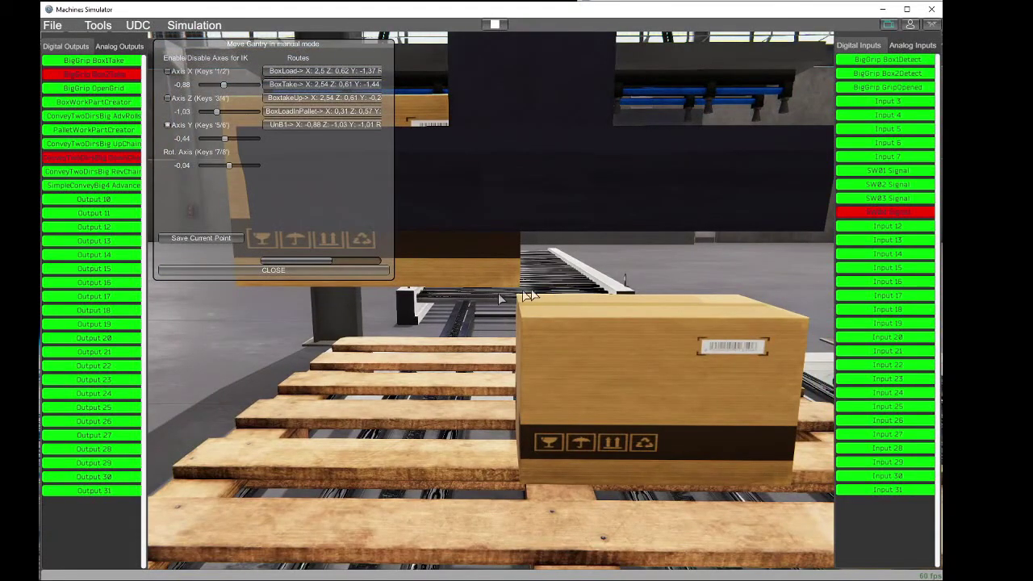
pyautogui.press('s')
pyautogui.press('a')
pyautogui.moveTo(568, 297); pyautogui.dragTo(688, 318, button='right')
pyautogui.moveTo(492, 308); pyautogui.dragTo(497, 307, button='right')
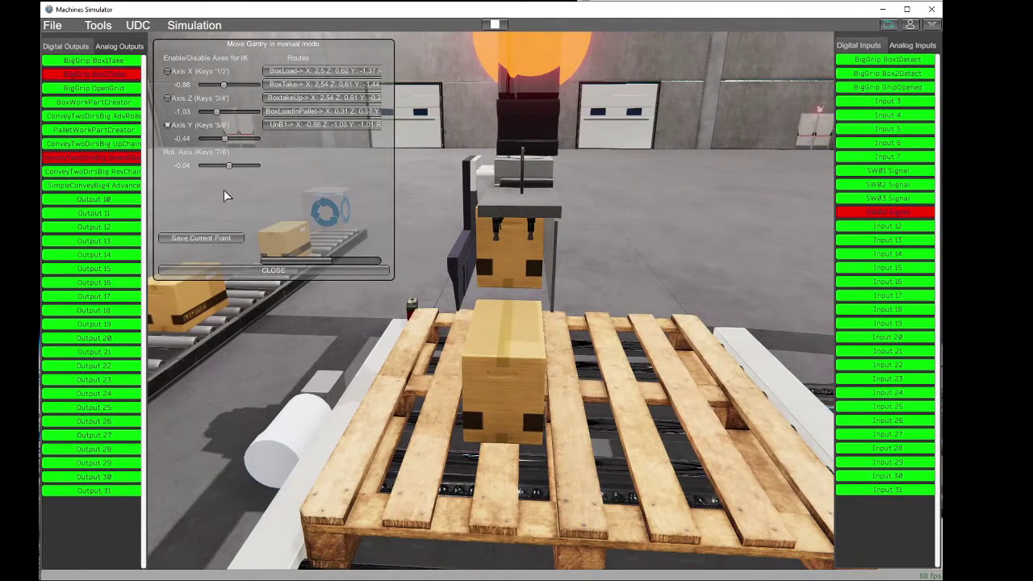
pyautogui.moveTo(468, 232); pyautogui.dragTo(360, 226, button='right')
pyautogui.press('d')
pyautogui.press('s')
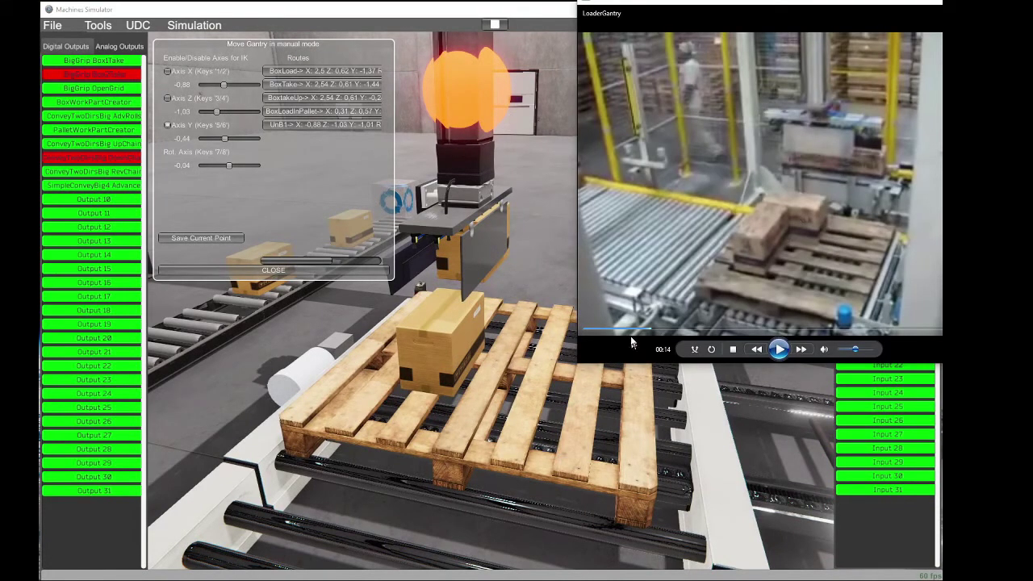
# Step: Replay the LoaderGantry reference video from about 00:09 to study how the second box is placed, and pause it
pyautogui.moveTo(649, 332); pyautogui.dragTo(642, 334)
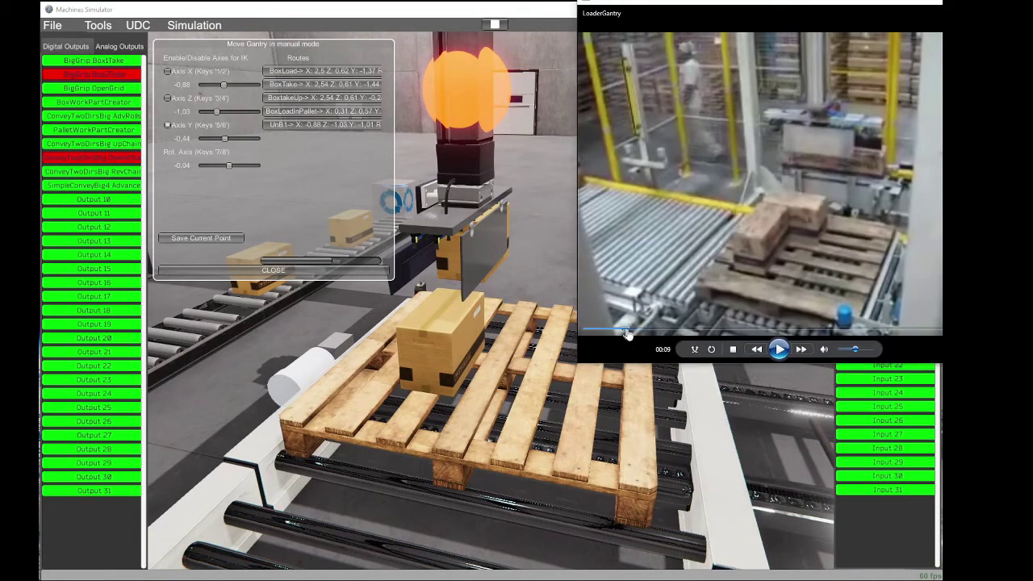
pyautogui.click(779, 349)
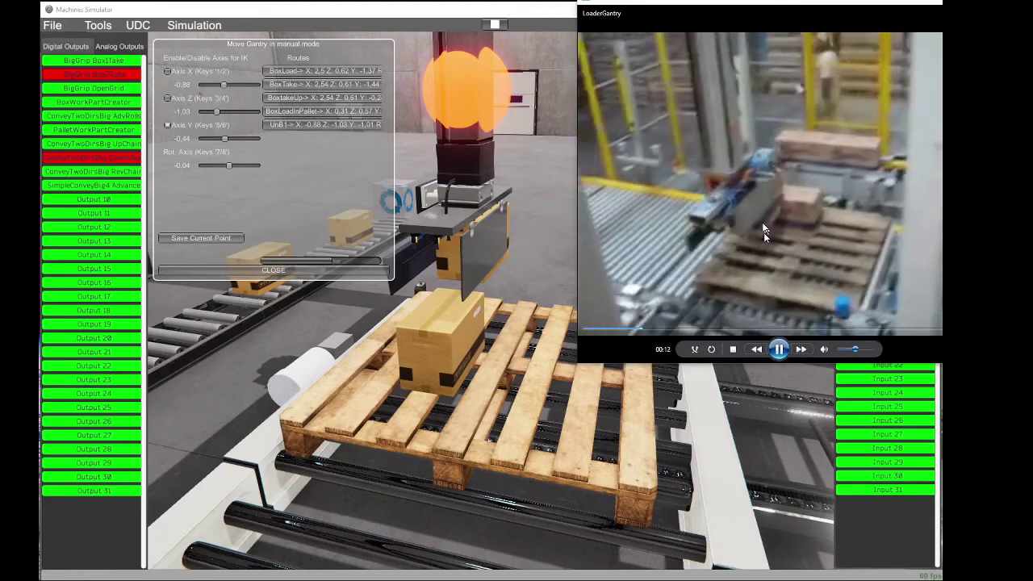
pyautogui.click(779, 350)
# Step: Rotate the raised gripper with the second box on the Rot. Axis to about 90 degrees
pyautogui.moveTo(539, 328); pyautogui.dragTo(496, 306, button='right')
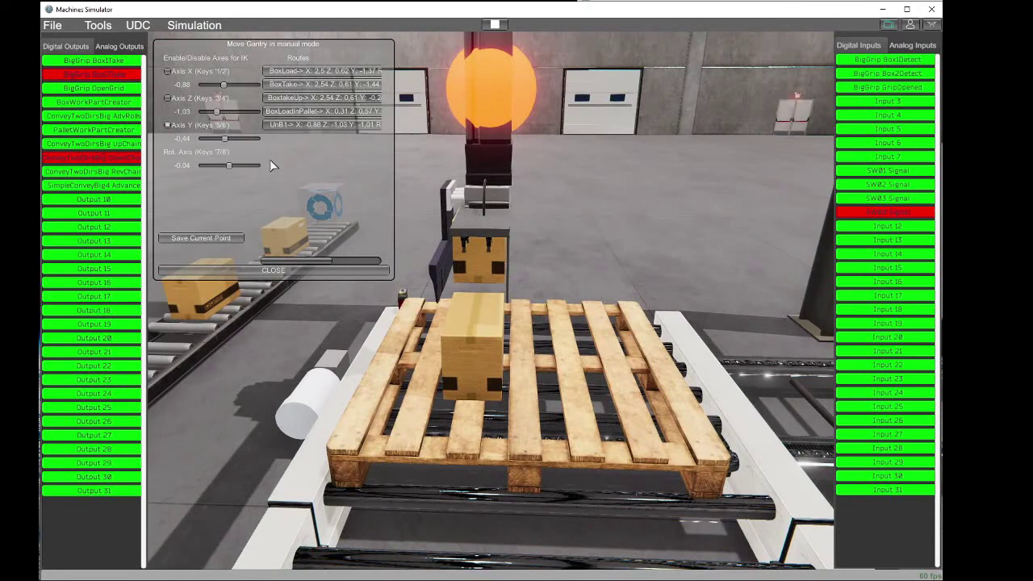
pyautogui.press('8')
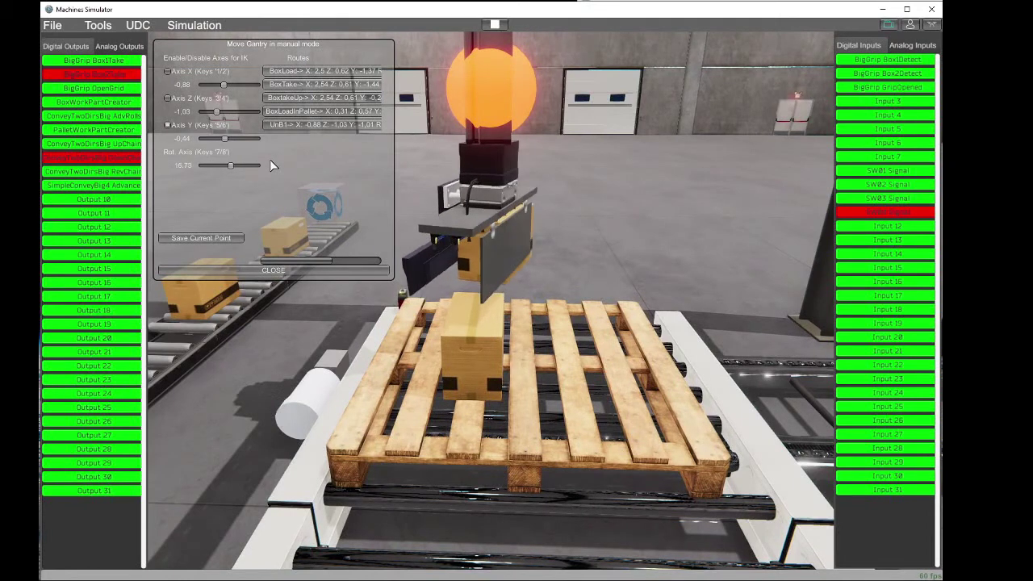
pyautogui.press('8')
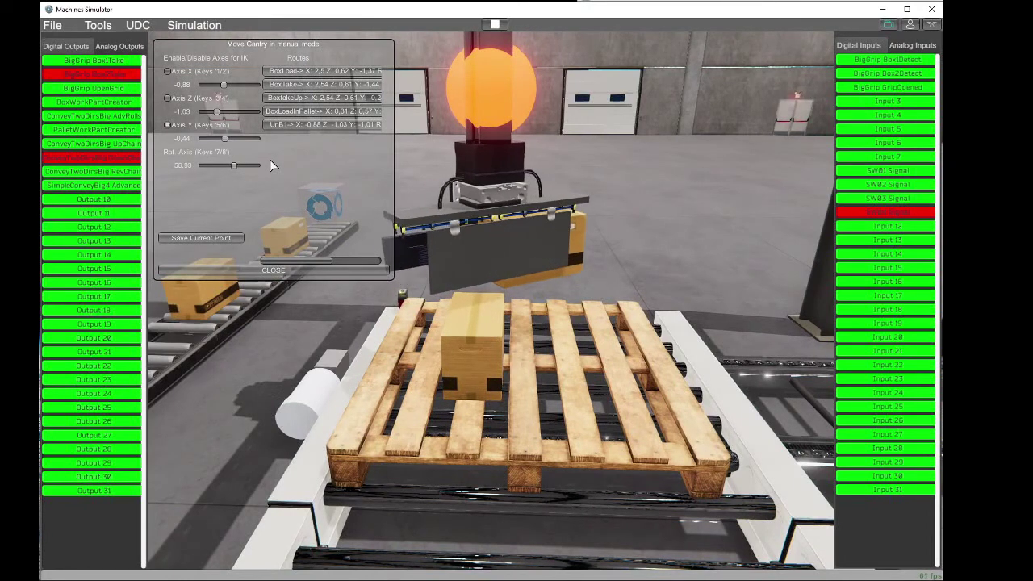
pyautogui.press('8')
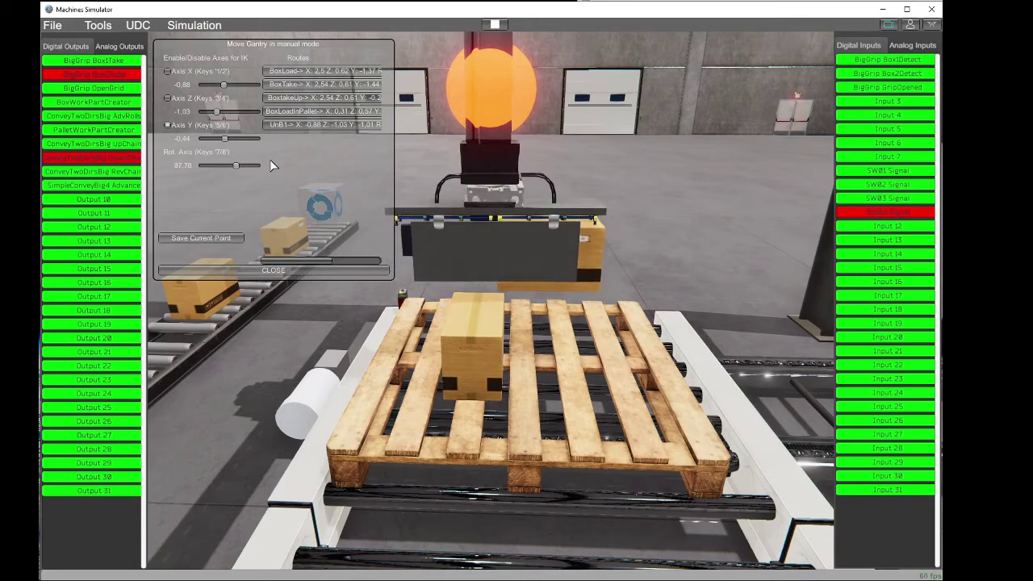
pyautogui.press('8')
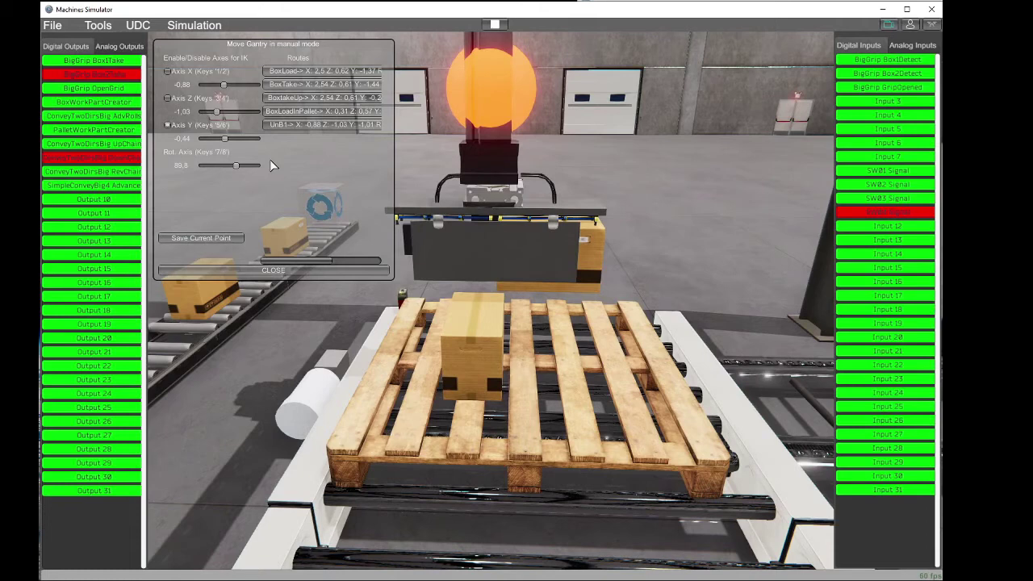
pyautogui.press('7')
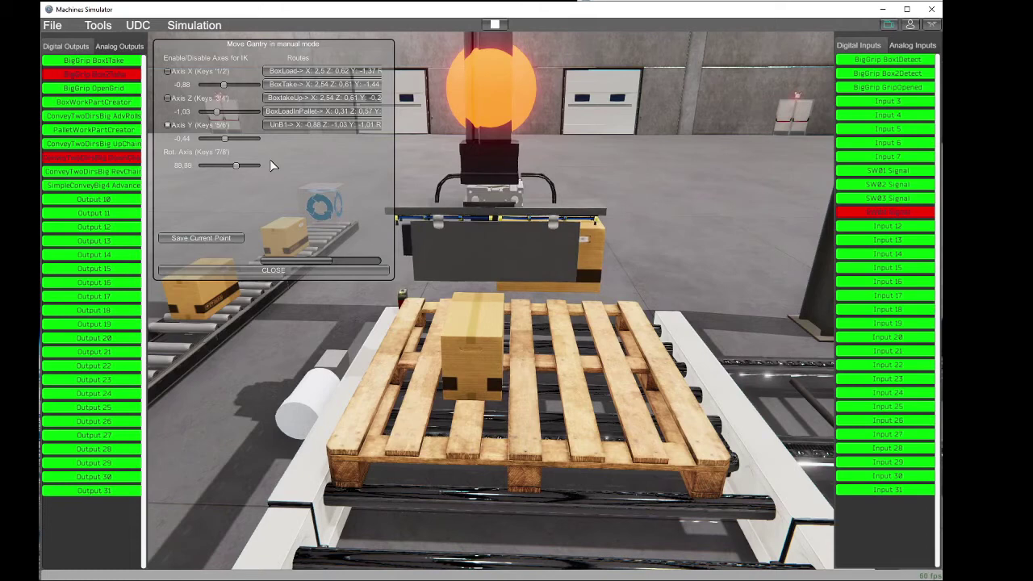
pyautogui.press('7')
pyautogui.press('8')
pyautogui.press('8')
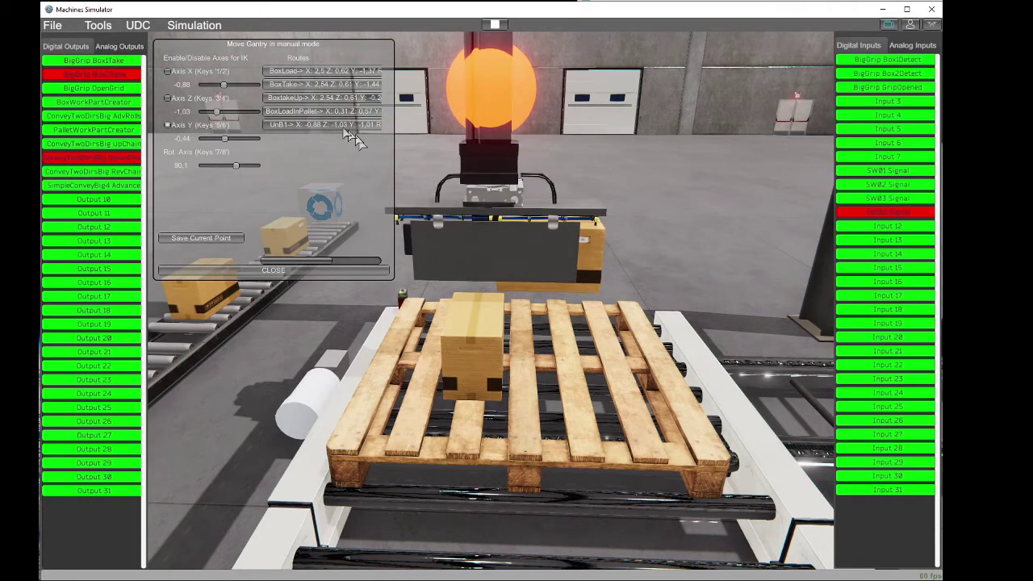
# Step: Disable Axis Y, enable Axes X and Z, and move the raised gripper over the pallet to about X -0.99, Z -0.43
pyautogui.click(185, 122)
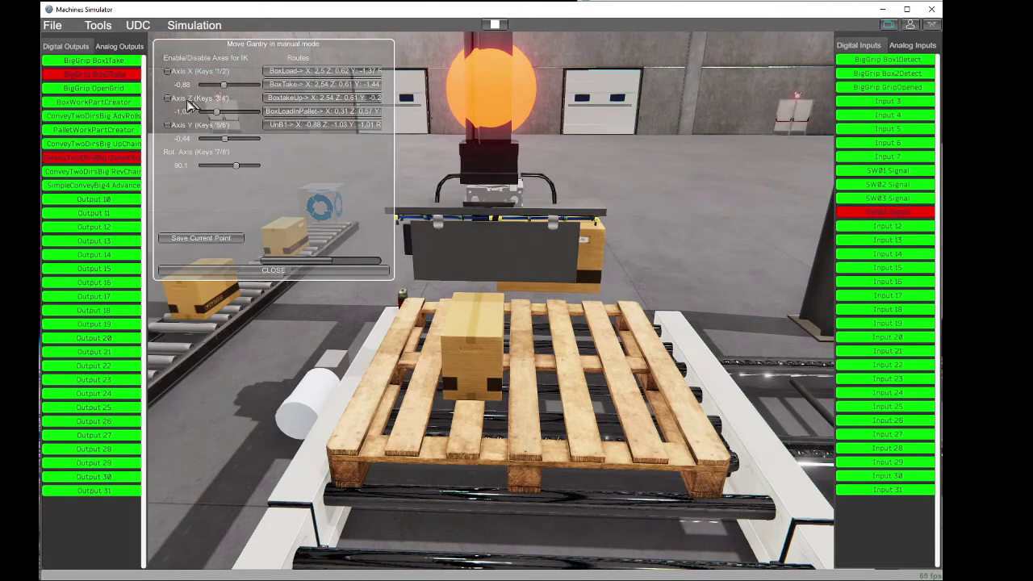
pyautogui.click(178, 72)
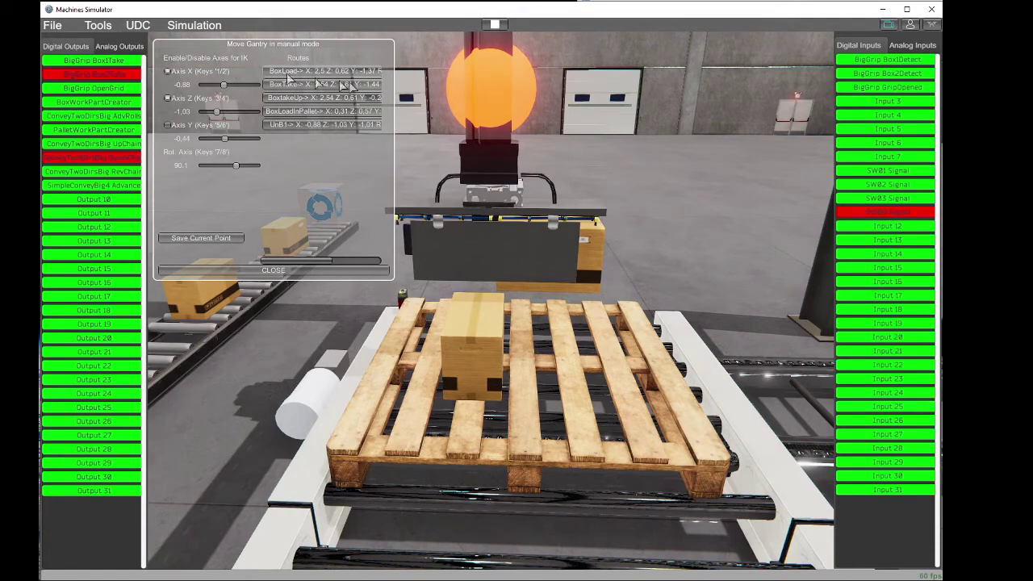
pyautogui.moveTo(484, 105); pyautogui.dragTo(495, 107)
pyautogui.moveTo(497, 112); pyautogui.dragTo(428, 113, button='right')
pyautogui.moveTo(500, 190); pyautogui.dragTo(709, 164, button='right')
pyautogui.moveTo(658, 112); pyautogui.dragTo(553, 122)
pyautogui.moveTo(554, 121); pyautogui.dragTo(484, 297, button='right')
pyautogui.scroll(-3, 409, 345)
pyautogui.moveTo(409, 345); pyautogui.dragTo(428, 309, button='right')
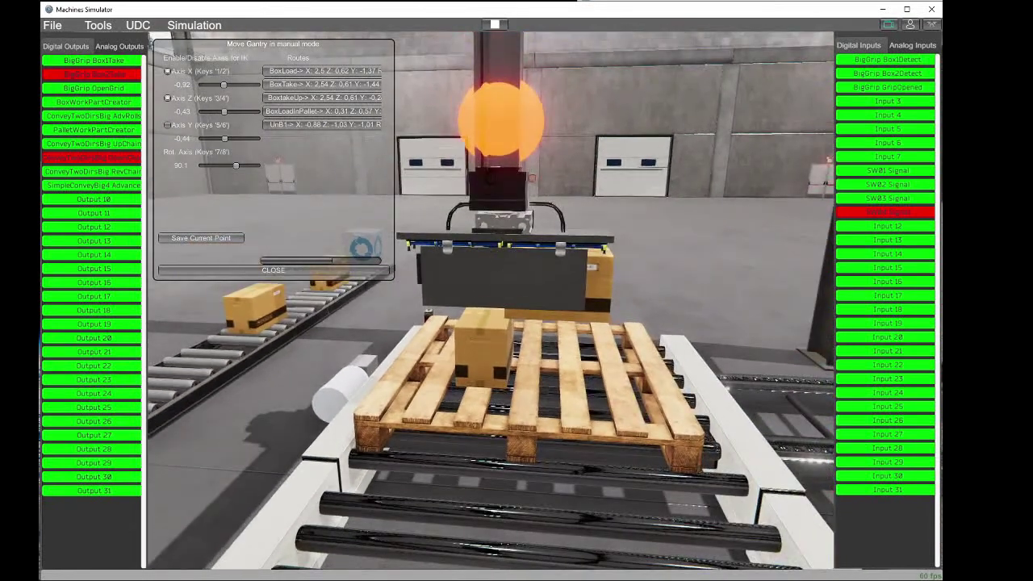
pyautogui.scroll(5, 498, 151)
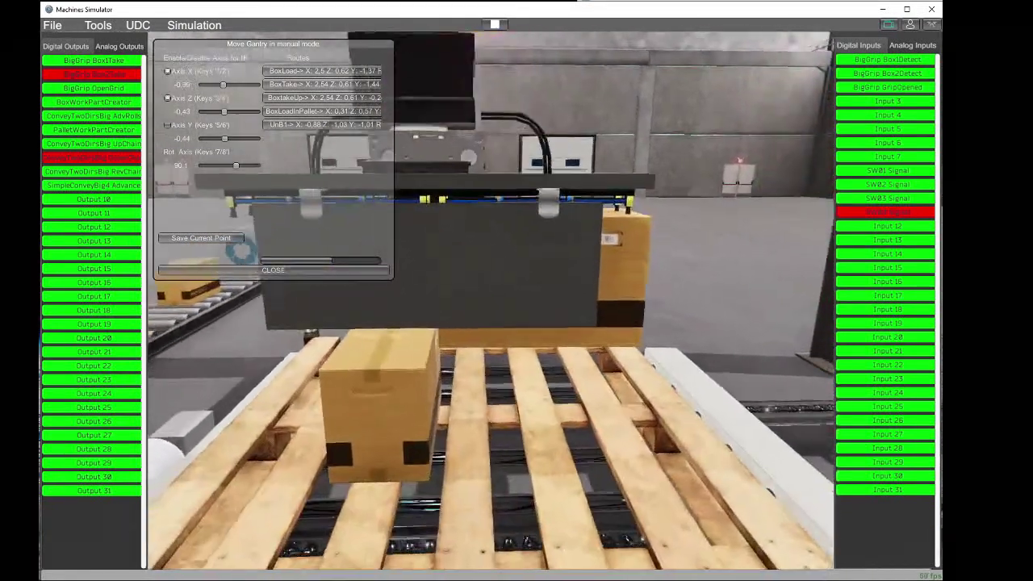
pyautogui.moveTo(412, 315); pyautogui.dragTo(485, 307, button='right')
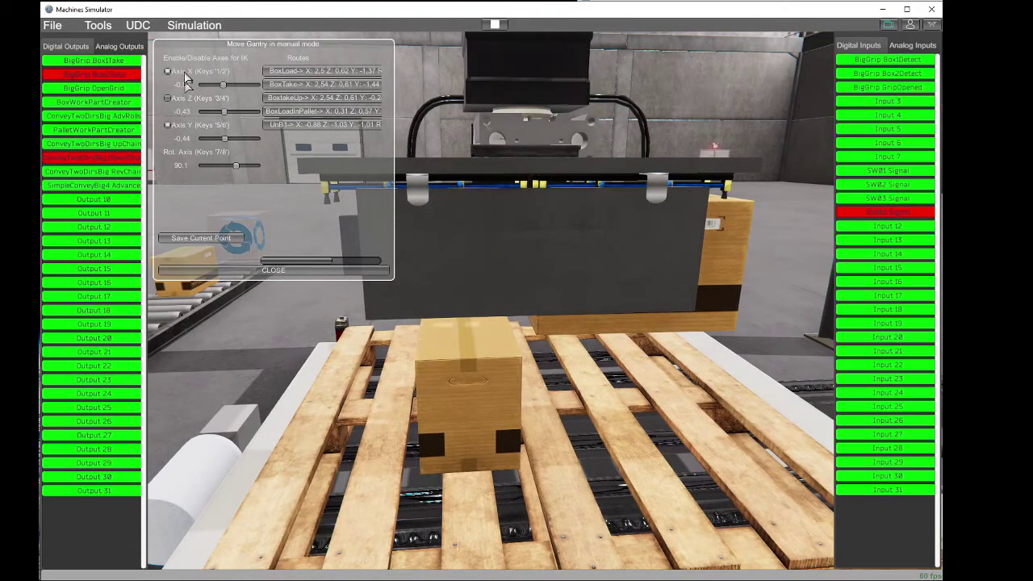
# Step: With only Axis Y enabled, lower the gripper with the second box to about Y -0.66, and raise it to about Y -0.48
pyautogui.scroll(-3, 497, 107)
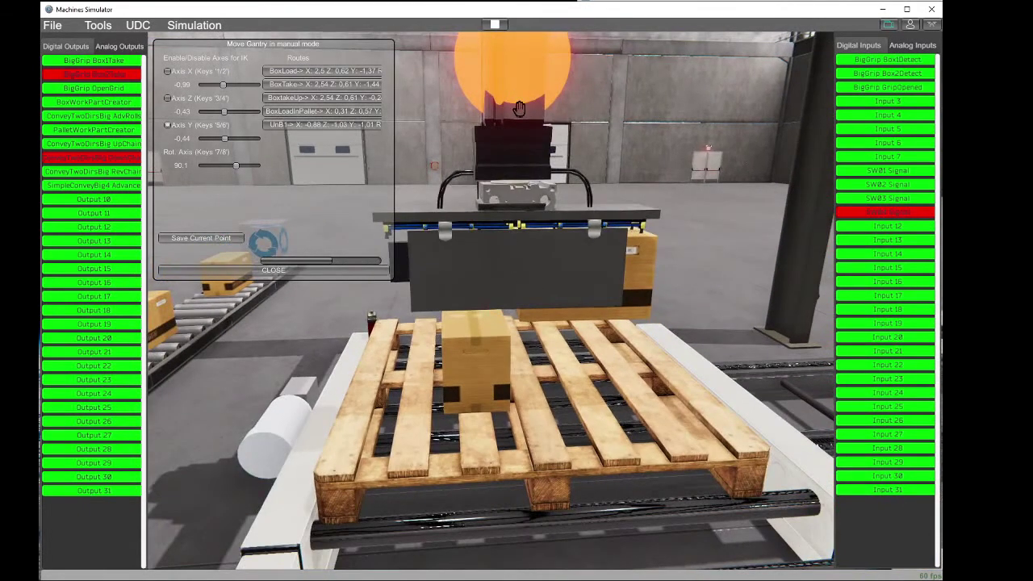
pyautogui.press('5')
pyautogui.moveTo(520, 108); pyautogui.dragTo(396, 297, button='right')
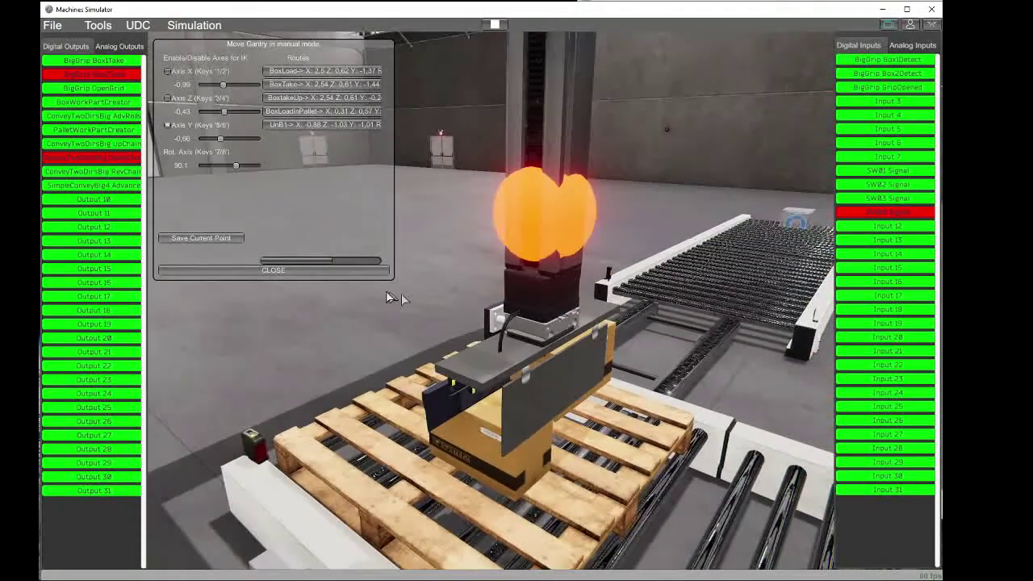
pyautogui.moveTo(530, 249); pyautogui.dragTo(537, 213)
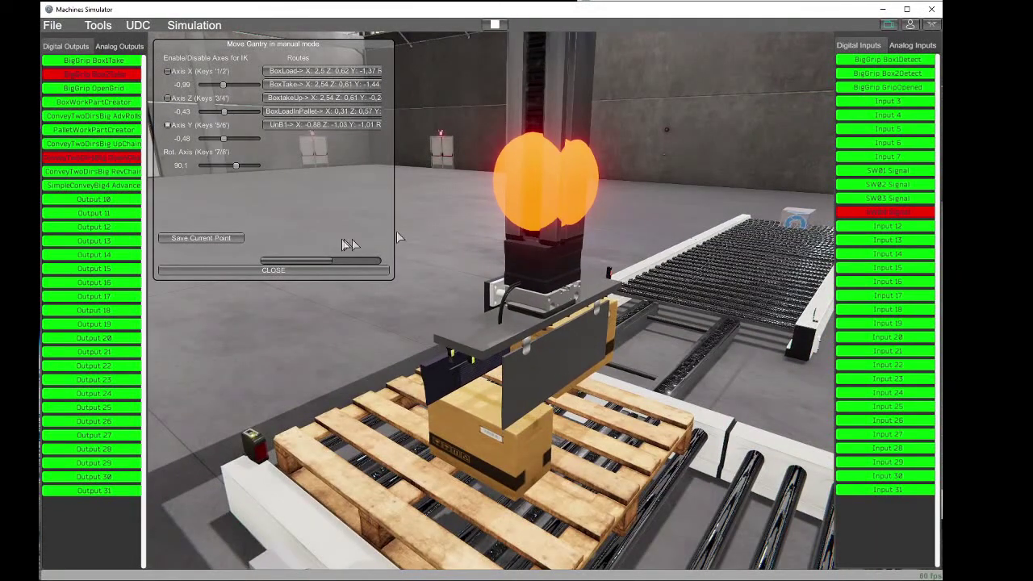
# Step: Rotate the gripper with the second box on the Rot. Axis to about 270 degrees, checking its position relative to the first box
pyautogui.moveTo(427, 284); pyautogui.dragTo(448, 346, button='right')
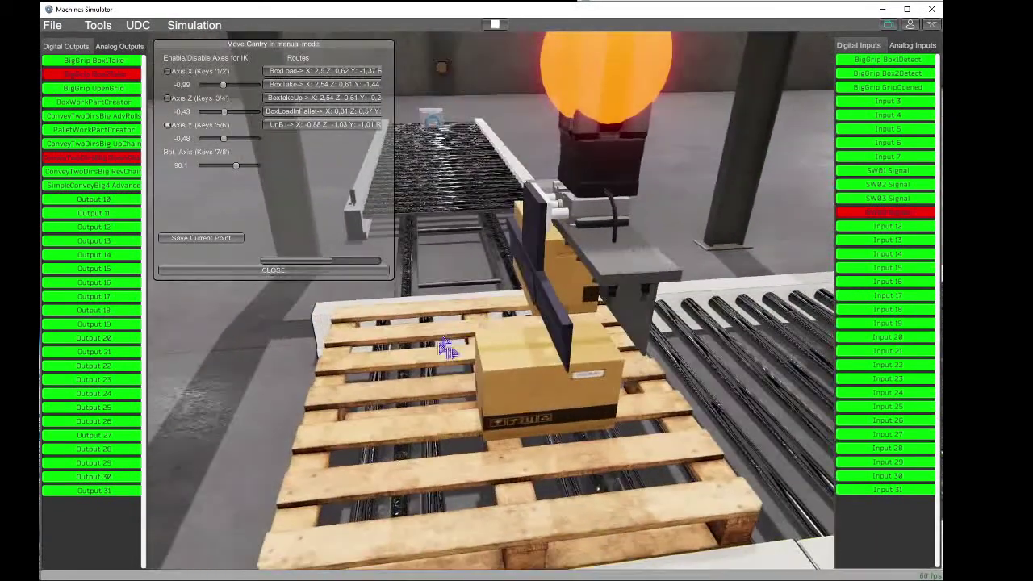
pyautogui.moveTo(588, 332); pyautogui.dragTo(495, 306, button='right')
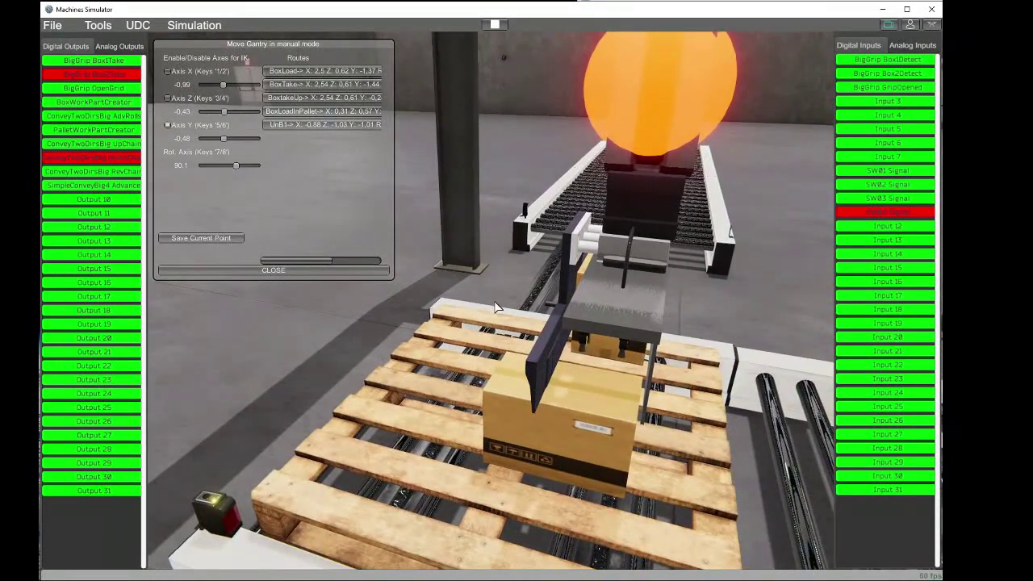
pyautogui.press('7')
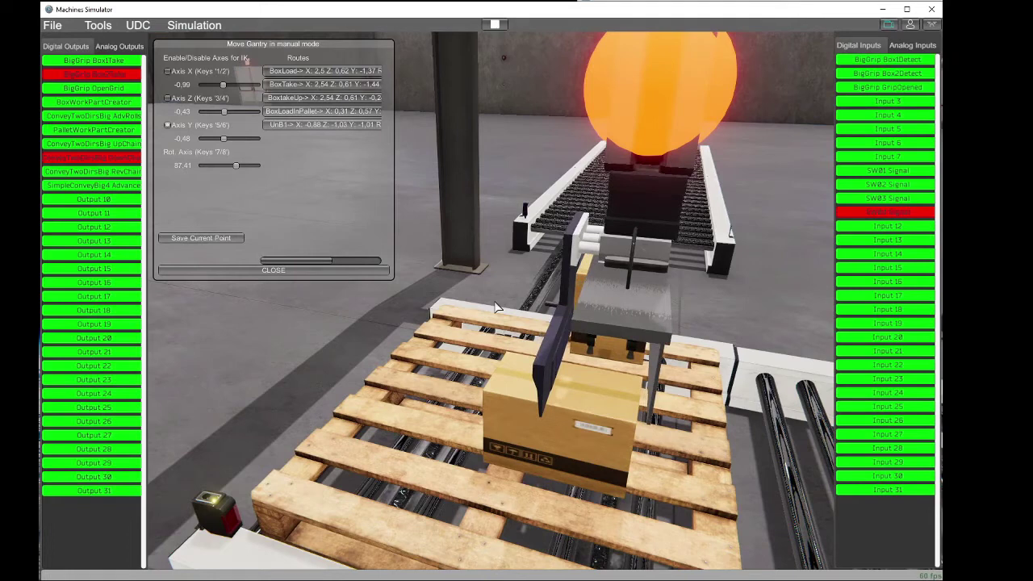
pyautogui.press('8')
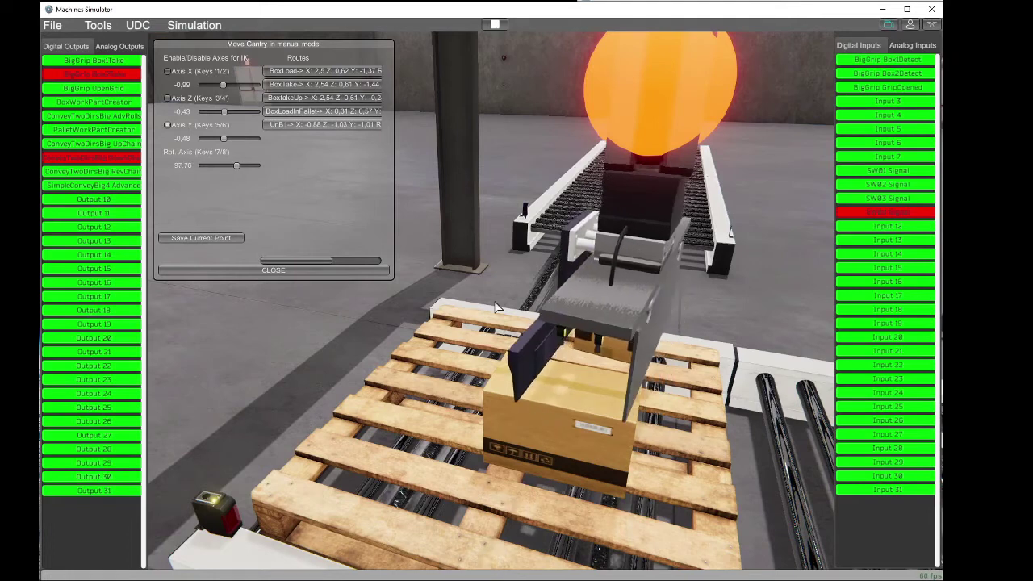
pyautogui.press('8')
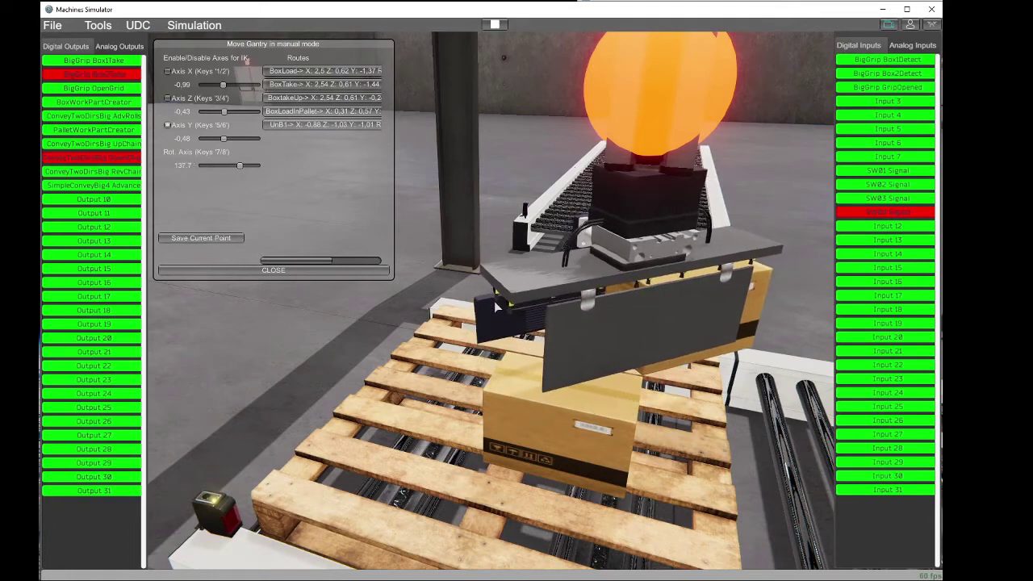
pyautogui.press('8')
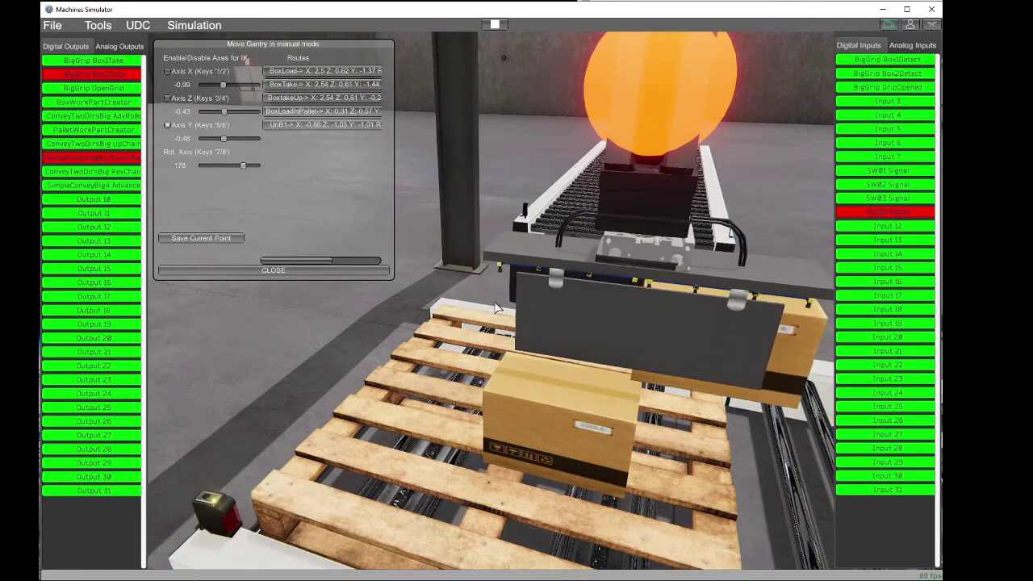
pyautogui.press('8')
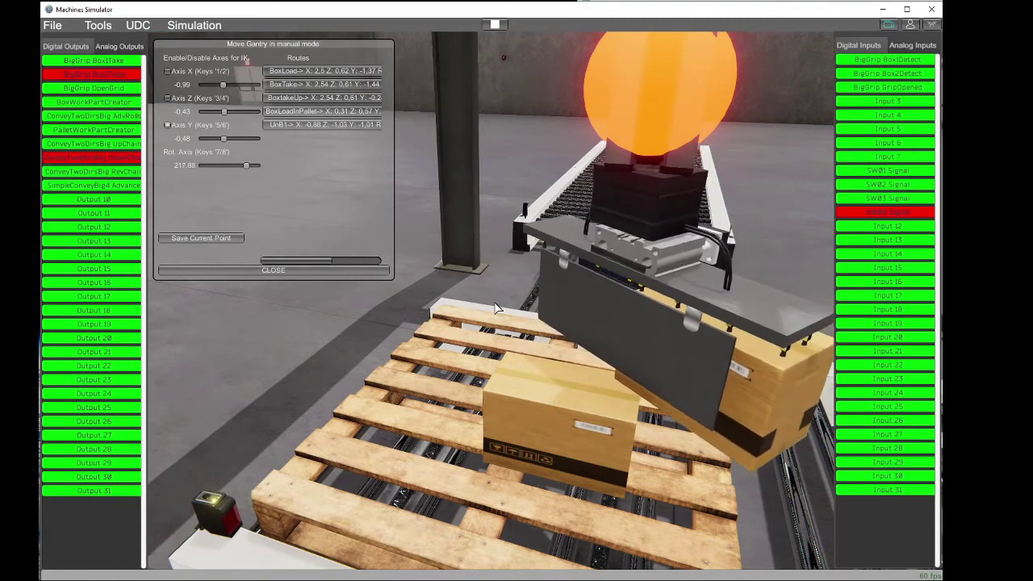
pyautogui.press('8')
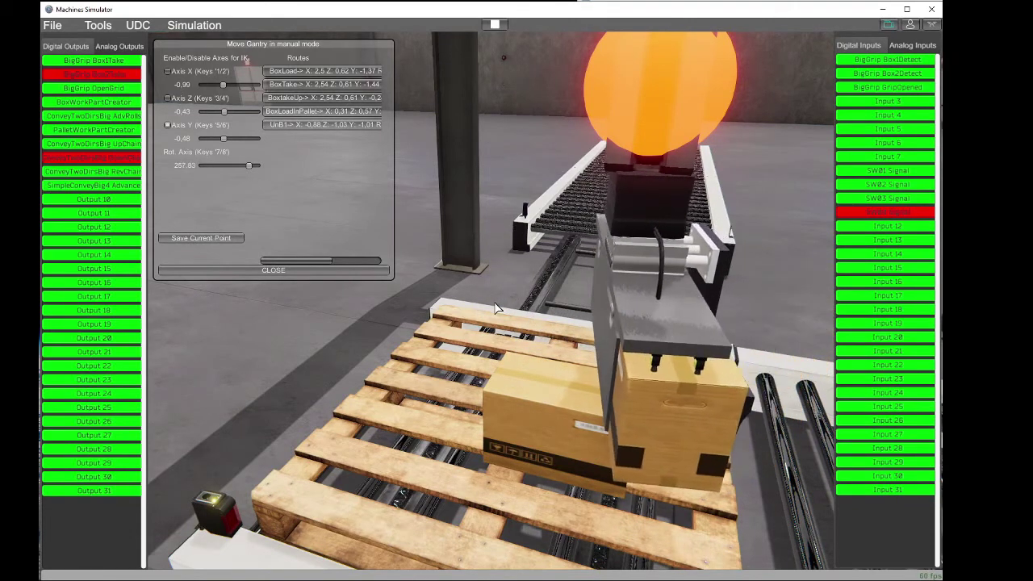
pyautogui.press('8')
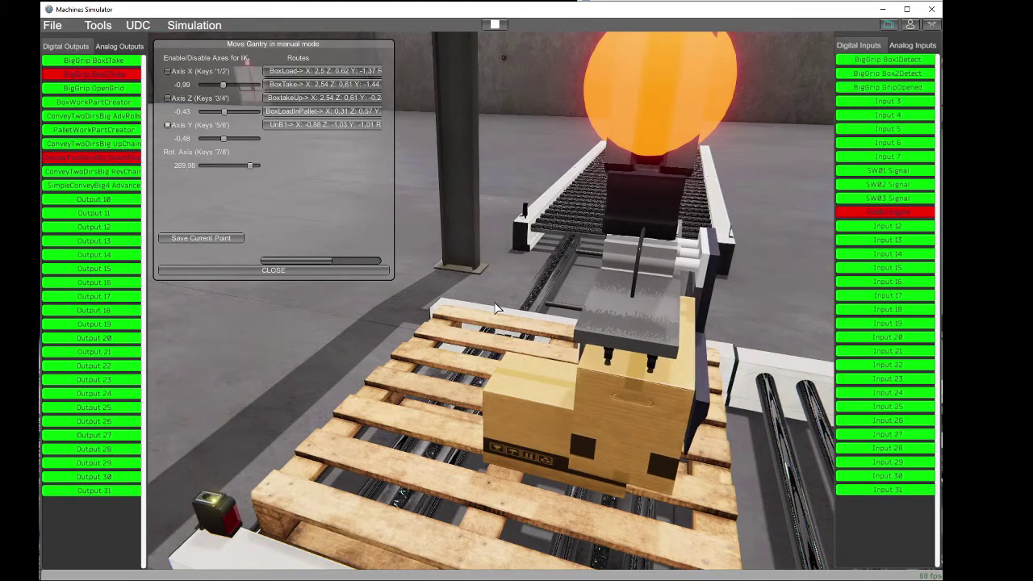
pyautogui.press('7')
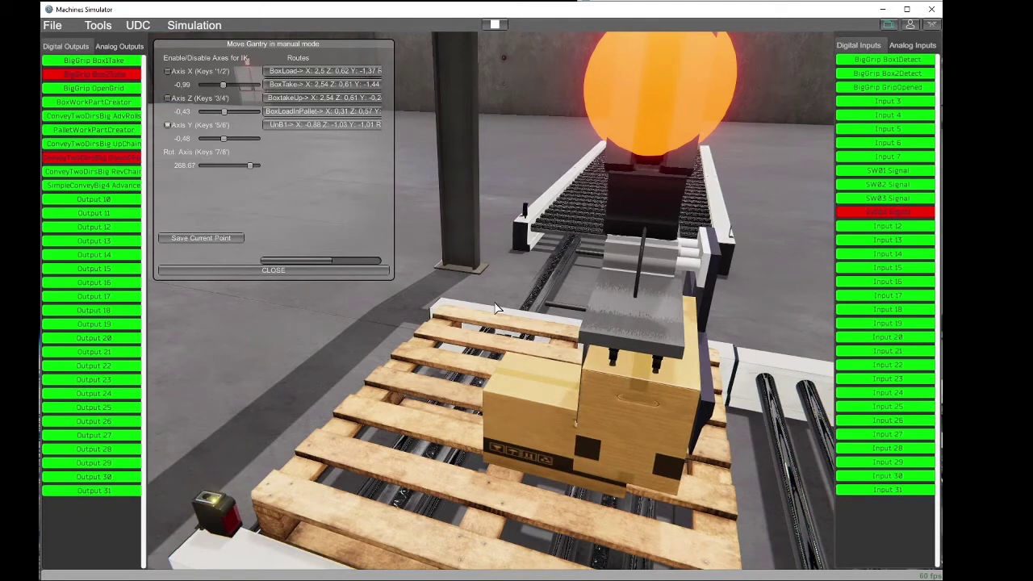
pyautogui.press('8')
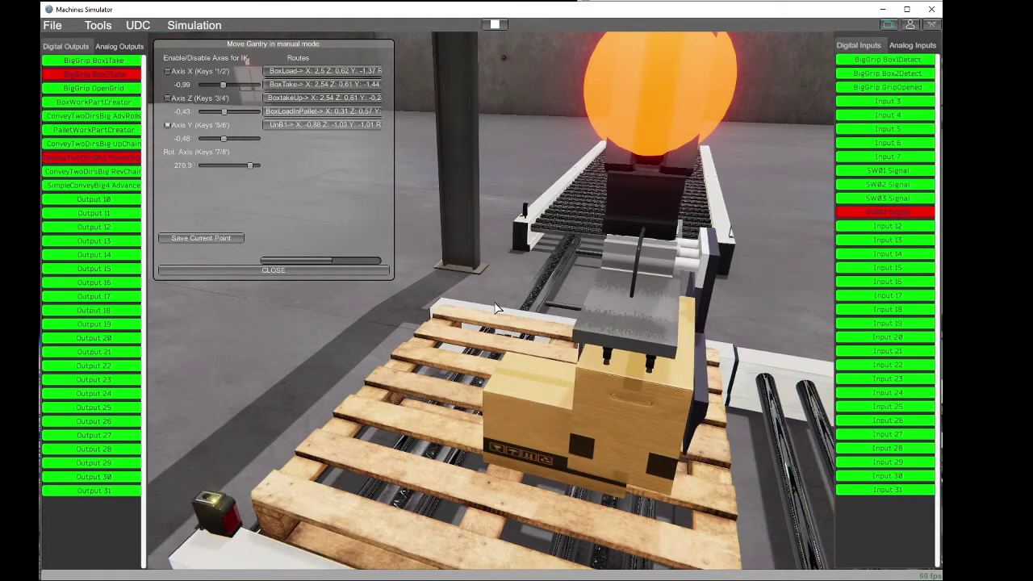
# Step: Set the gantry rotation to 270.1 and move the held box over the pallet to about X -1.85, Z -0.57
pyautogui.press('7')
pyautogui.press('8')
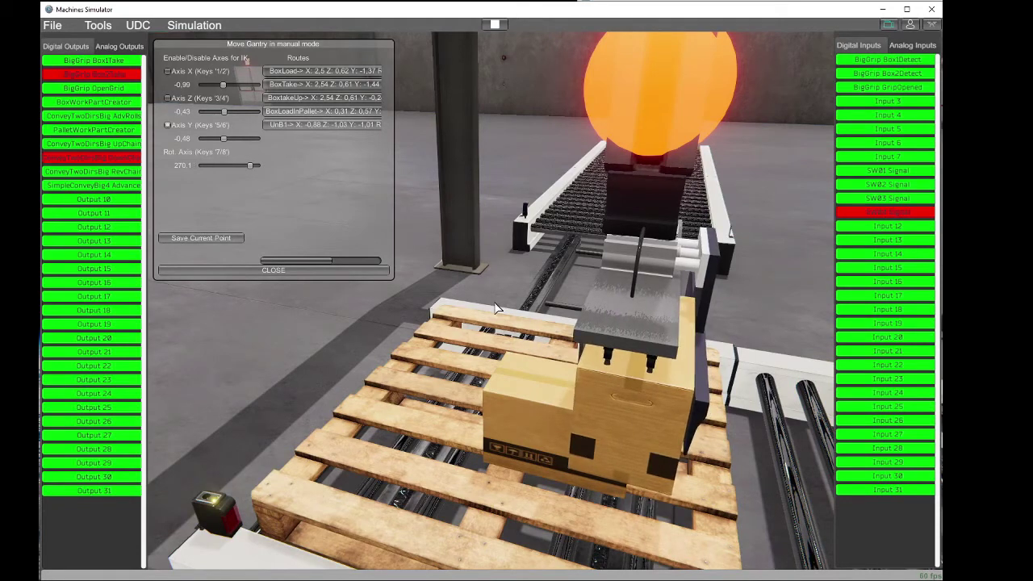
pyautogui.moveTo(452, 381); pyautogui.dragTo(366, 342, button='right')
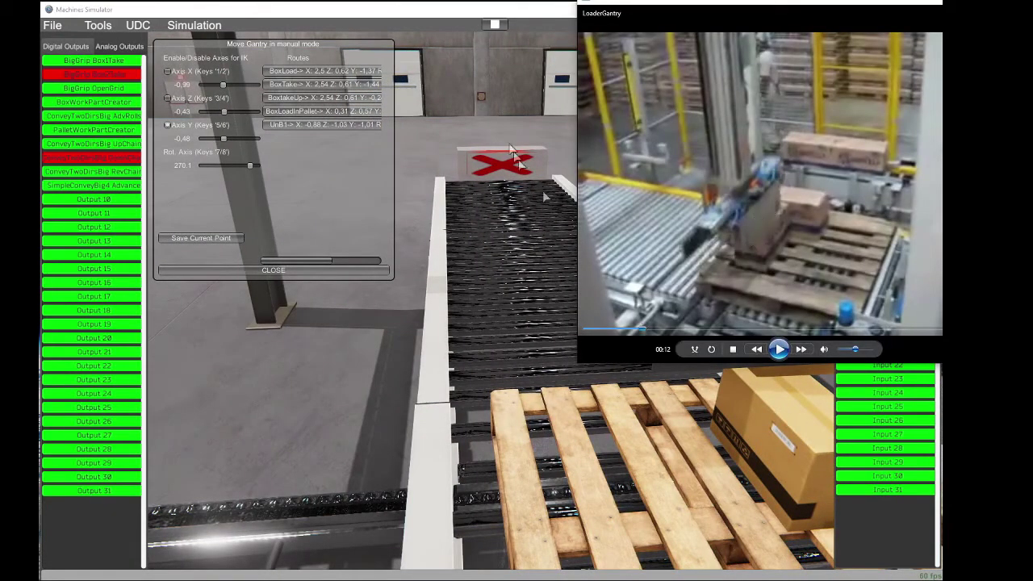
pyautogui.click(519, 100)
pyautogui.moveTo(747, 259); pyautogui.dragTo(456, 235, button='middle')
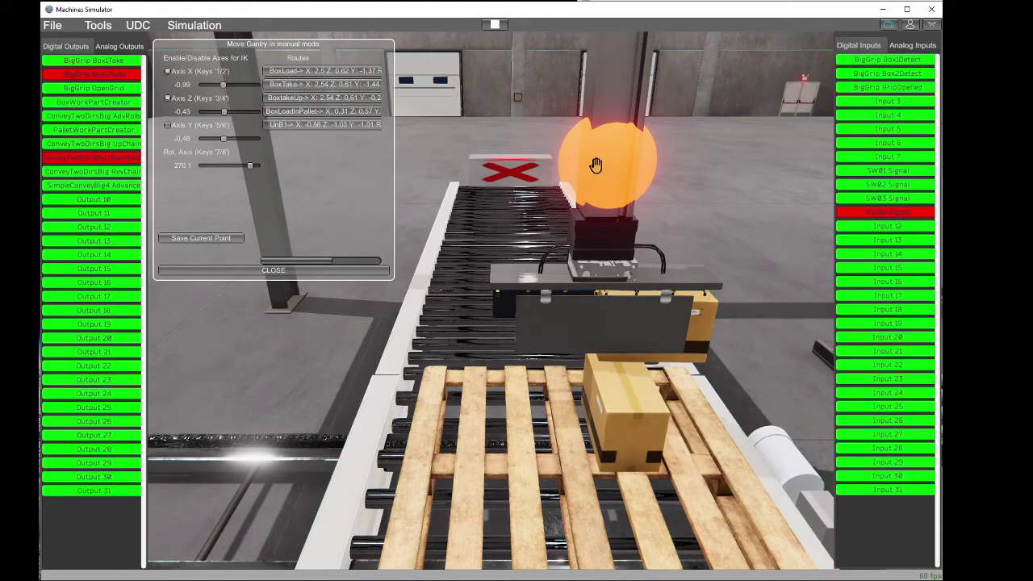
pyautogui.moveTo(596, 165); pyautogui.dragTo(458, 164)
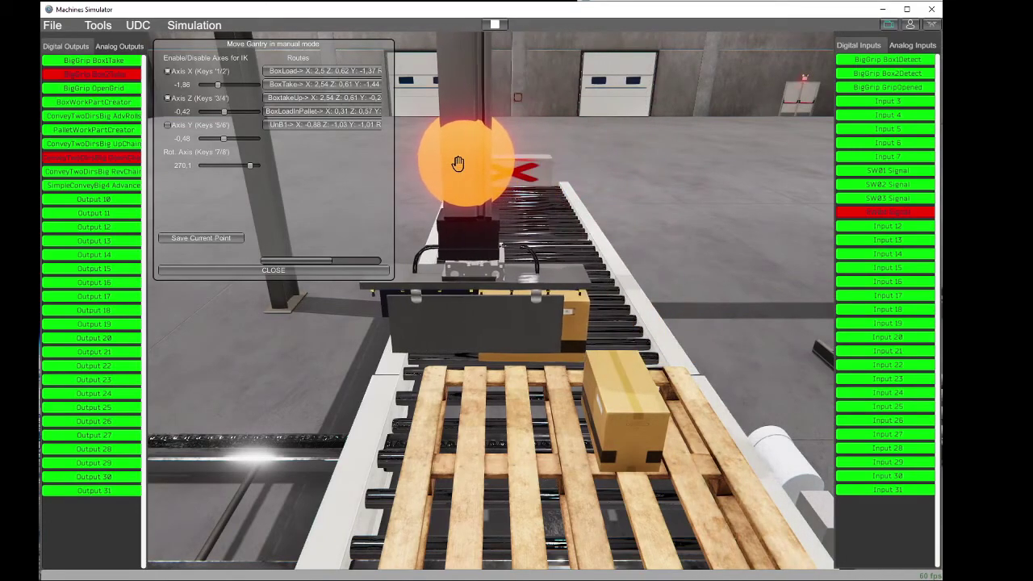
pyautogui.moveTo(678, 194); pyautogui.dragTo(461, 214, button='middle')
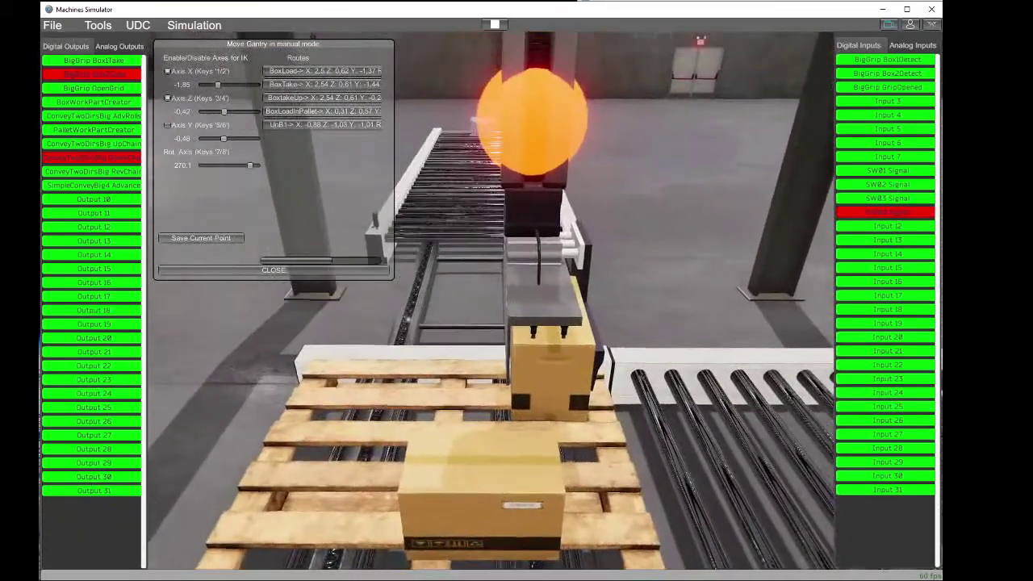
pyautogui.moveTo(546, 162); pyautogui.dragTo(518, 160)
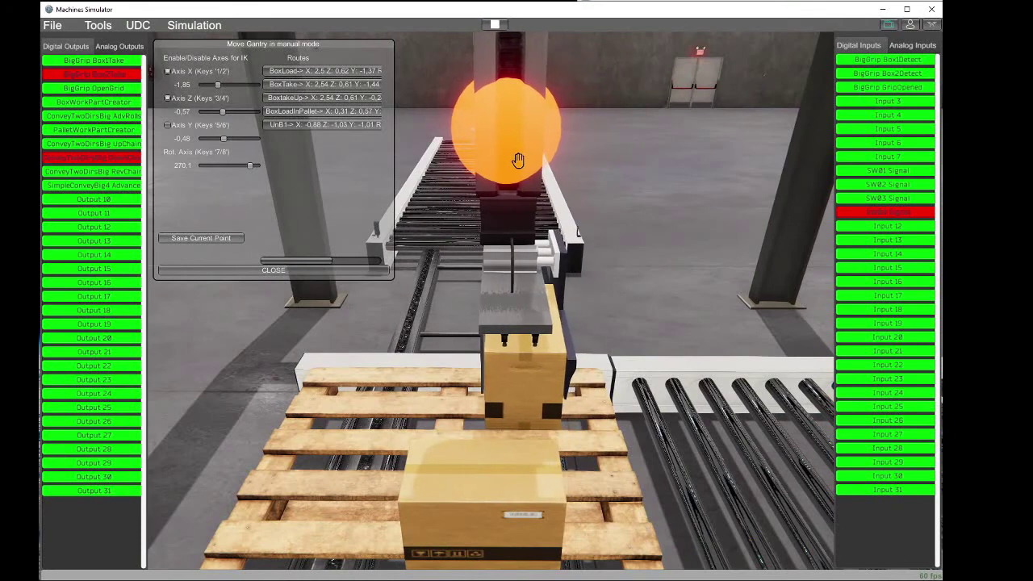
# Step: Lower the gantry to Y -0.96 and nudge axis X to -1.82 so the held box sits against the placed one
pyautogui.click(180, 73)
pyautogui.moveTo(504, 131); pyautogui.dragTo(512, 238)
pyautogui.moveTo(512, 238); pyautogui.dragTo(617, 246, button='right')
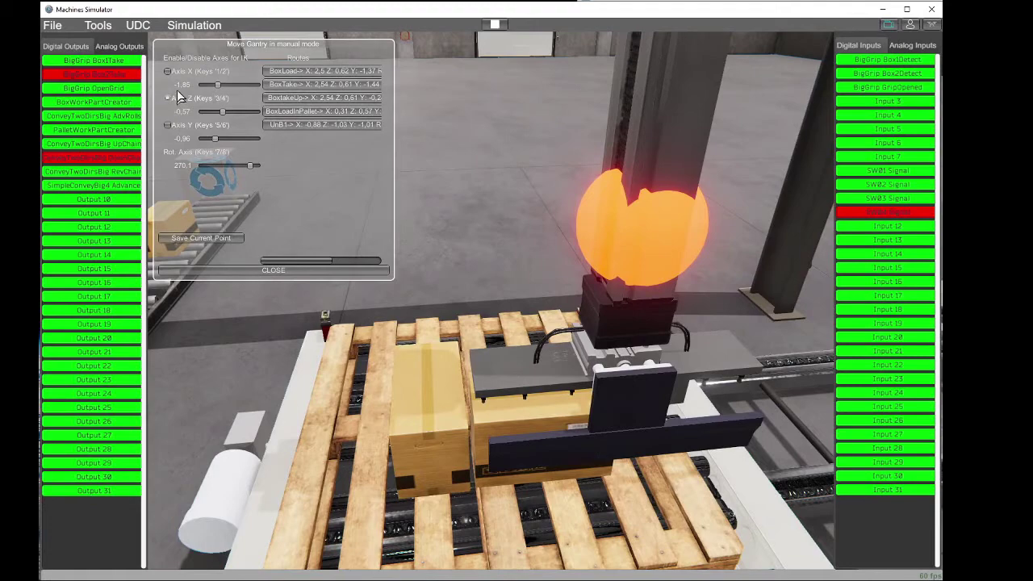
pyautogui.moveTo(626, 224); pyautogui.dragTo(624, 224)
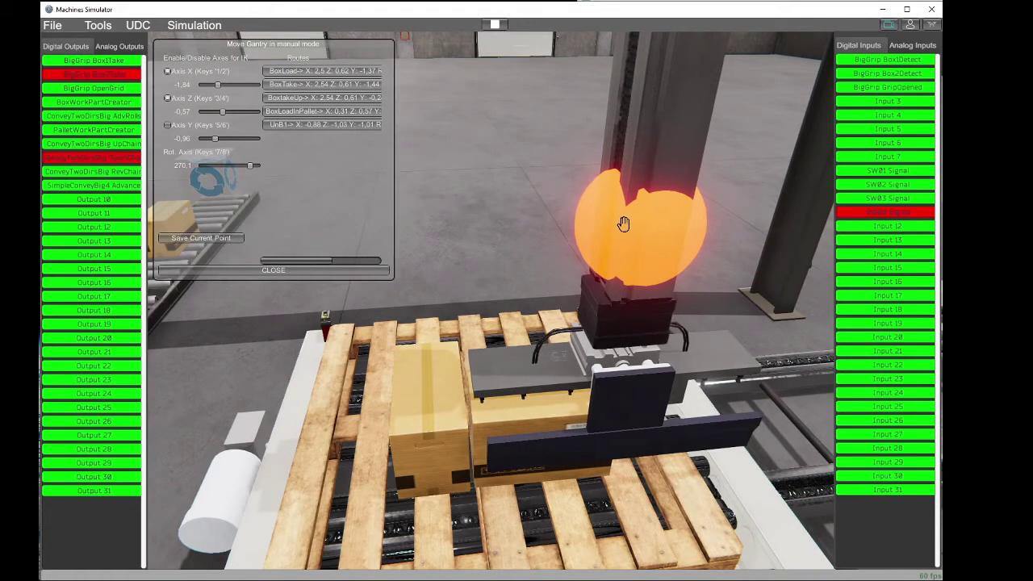
pyautogui.moveTo(527, 330); pyautogui.dragTo(502, 307, button='right')
pyautogui.scroll(4, 501, 307)
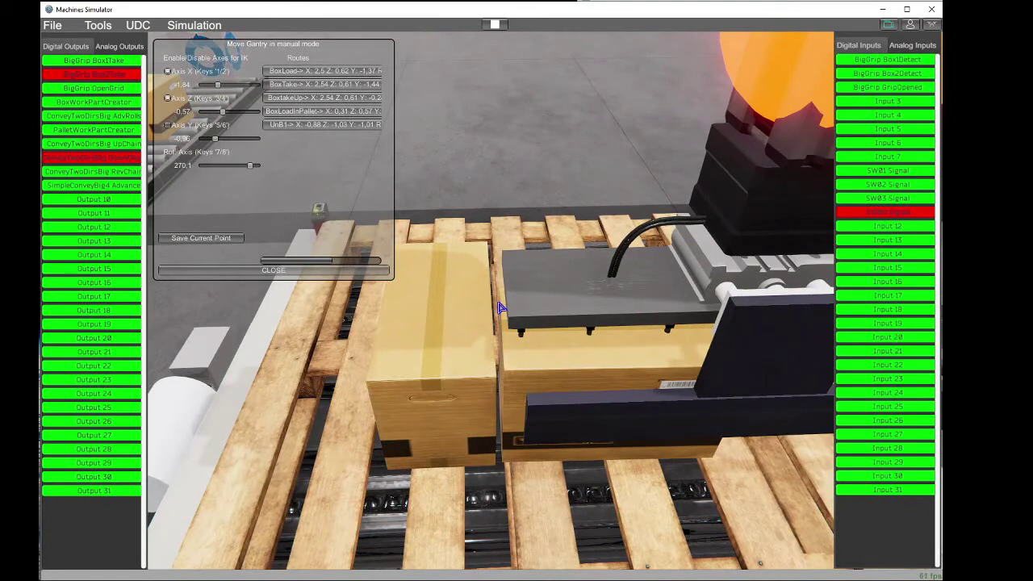
pyautogui.press('2')
pyautogui.press('2')
pyautogui.press('2')
pyautogui.press('2')
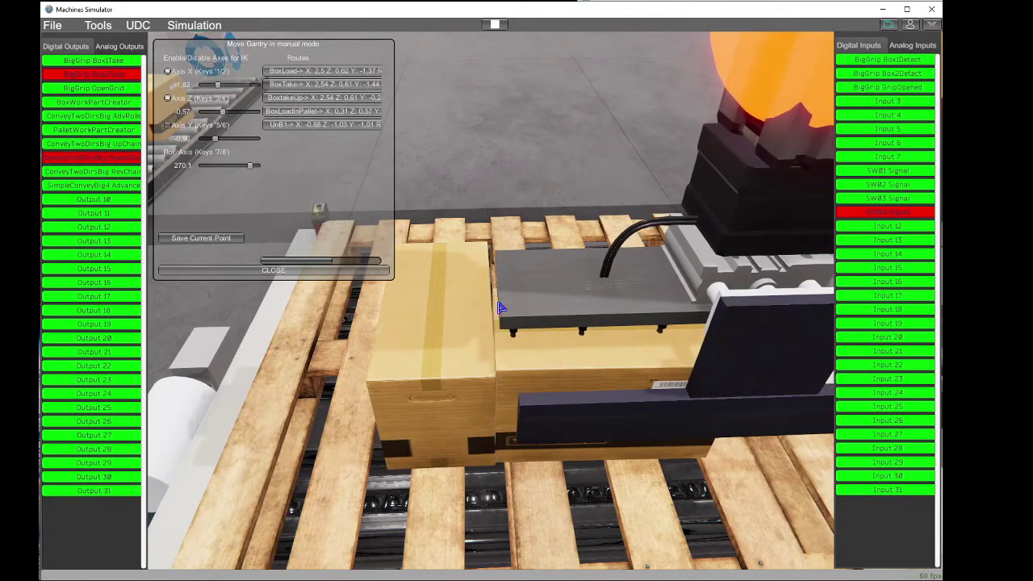
pyautogui.press('1')
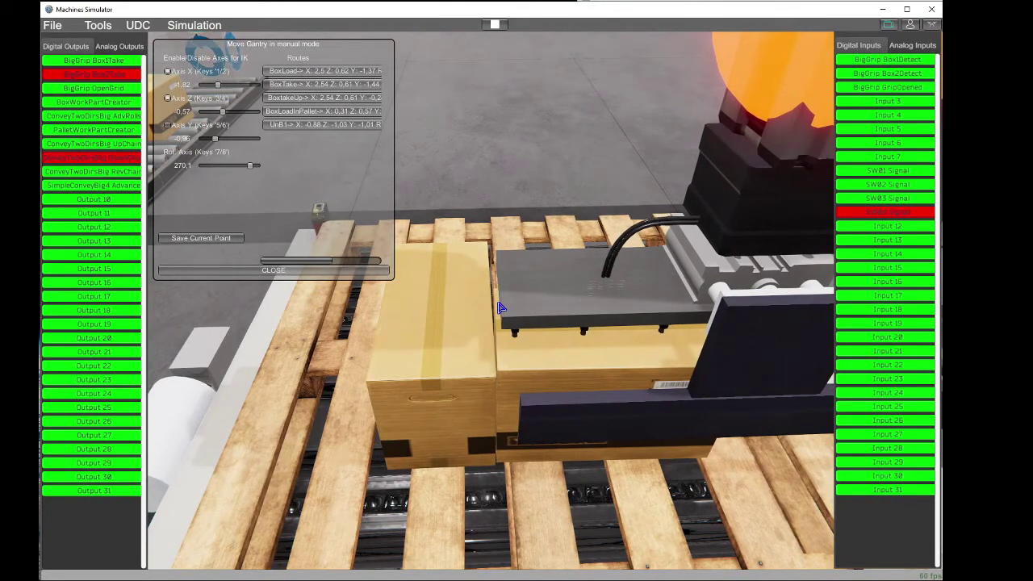
# Step: Release the second box by switching off BigGrip Box2Take and save the current gantry point as UnB2
pyautogui.moveTo(501, 306); pyautogui.dragTo(815, 304, button='right')
pyautogui.moveTo(565, 275); pyautogui.dragTo(375, 247, button='right')
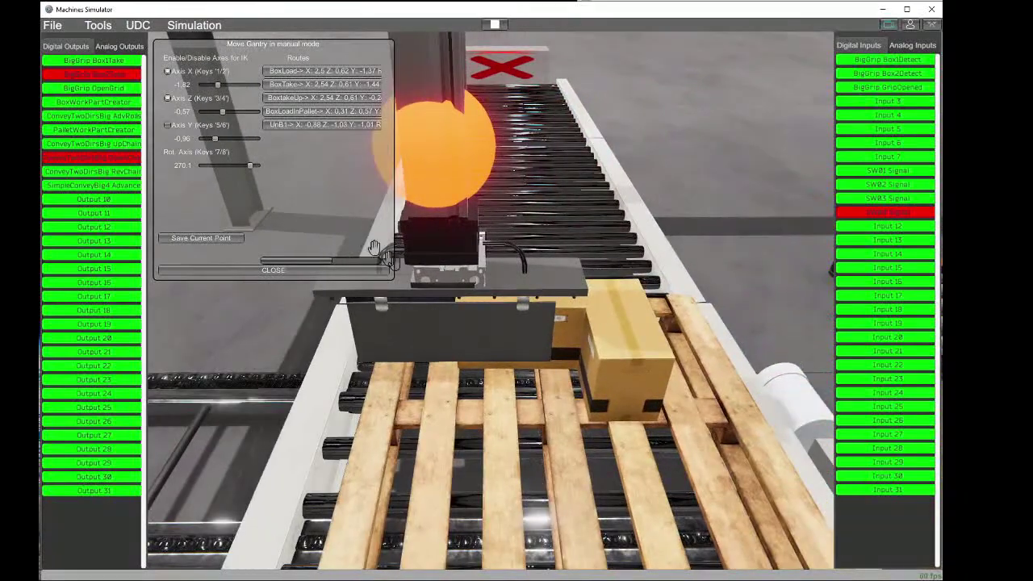
pyautogui.click(125, 75)
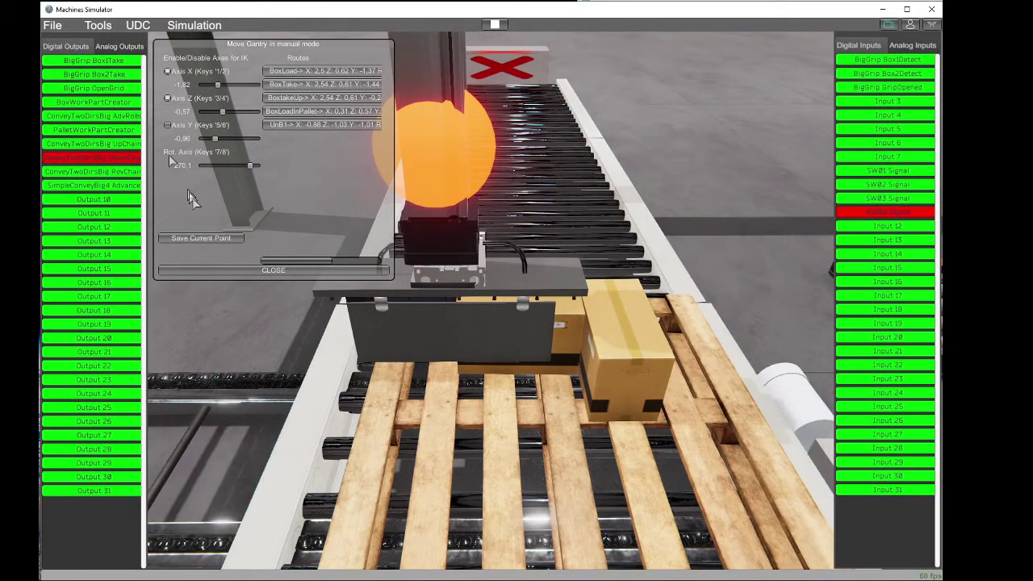
pyautogui.click(206, 239)
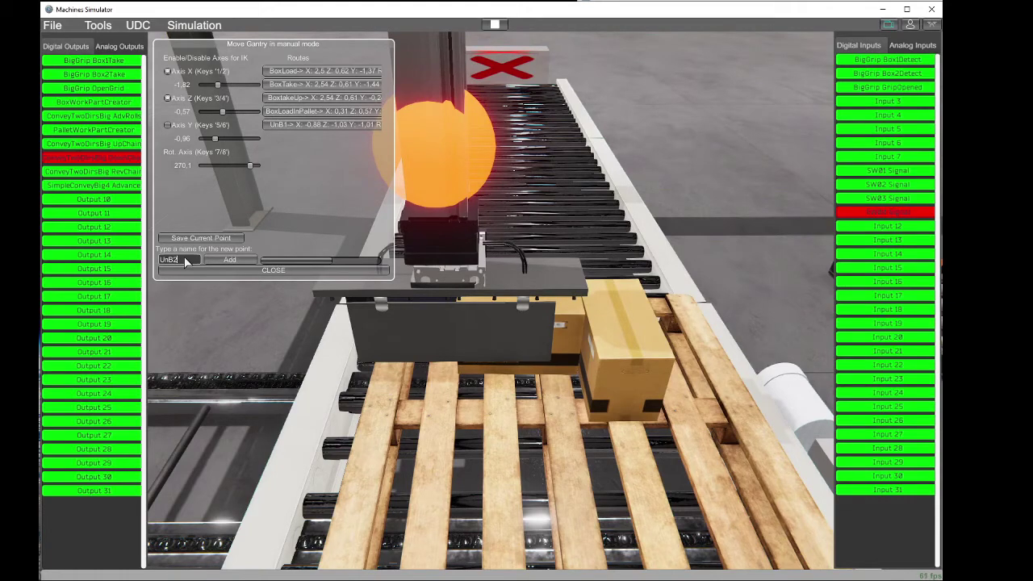
pyautogui.click(239, 265)
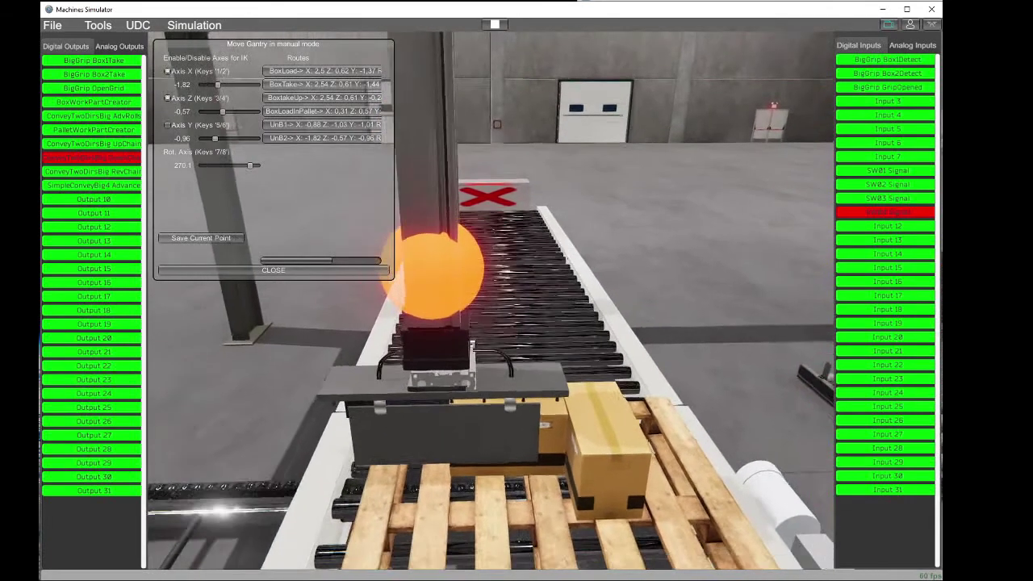
# Step: Examine the two boxes on the pallet and the remaining free space from several angles
pyautogui.press('s')
pyautogui.moveTo(491, 300)
pyautogui.mouseDown(button='right')
pyautogui.moveTo(230, 304)
pyautogui.moveTo(491, 301)
pyautogui.mouseUp(button='right')
pyautogui.press('d')
pyautogui.press('a')
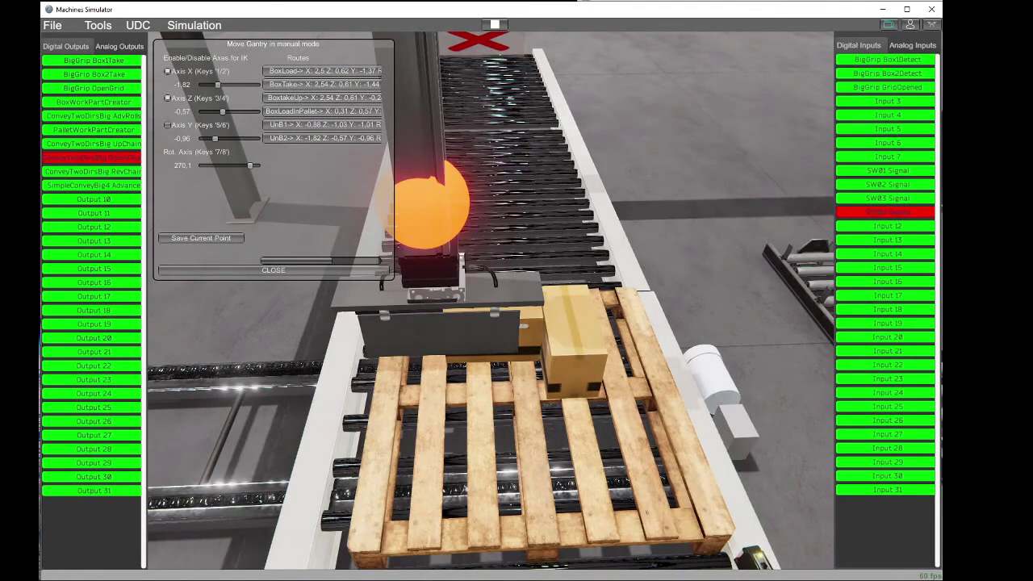
pyautogui.press('s')
pyautogui.press('a')
pyautogui.moveTo(436, 314); pyautogui.dragTo(557, 311, button='right')
pyautogui.press('w')
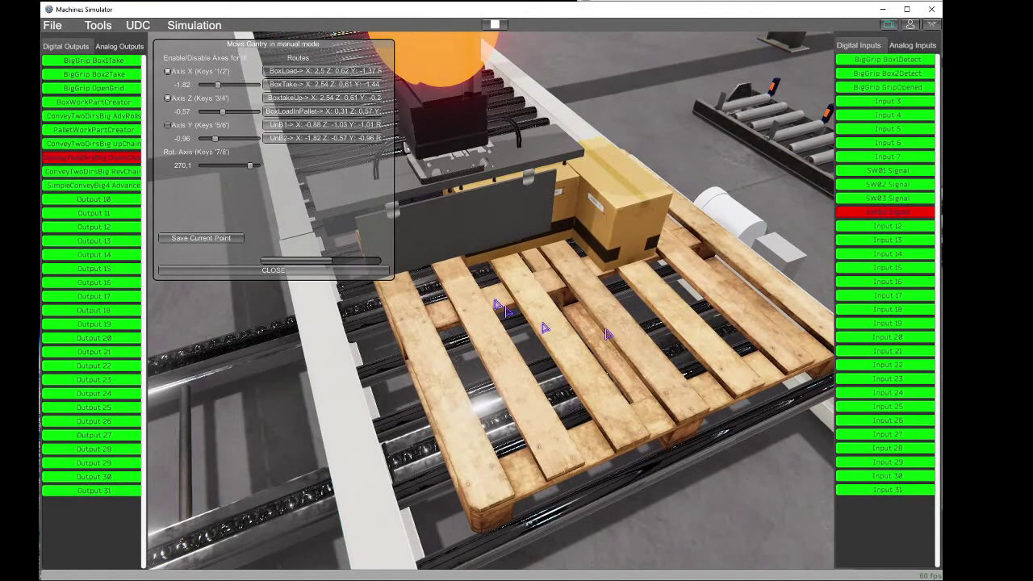
pyautogui.press('s')
pyautogui.moveTo(618, 133); pyautogui.dragTo(594, 112, button='right')
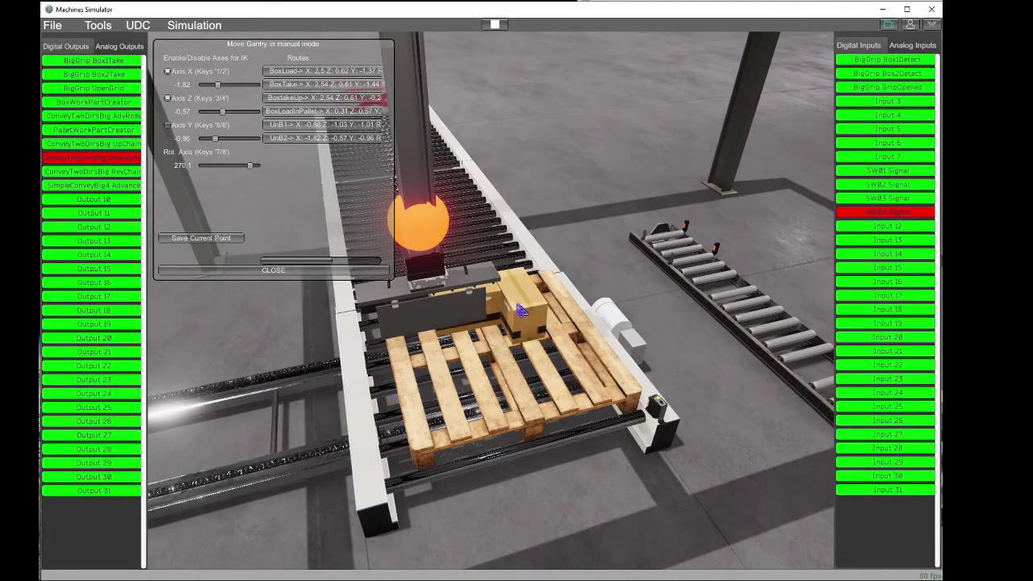
pyautogui.moveTo(520, 311); pyautogui.dragTo(543, 299, button='right')
pyautogui.press('d')
pyautogui.press('w')
pyautogui.press('s')
pyautogui.press('a')
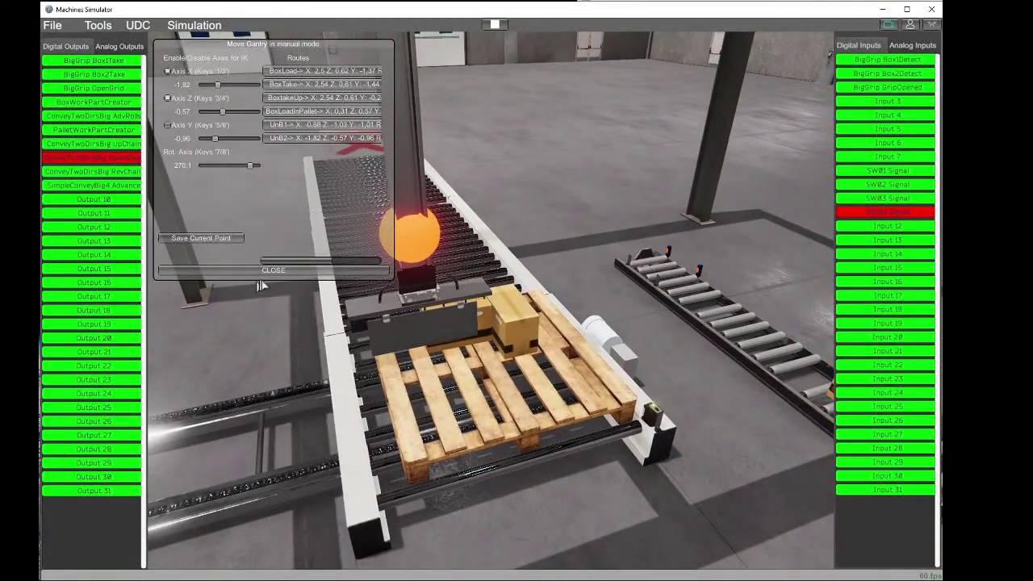
# Step: Close the manual gantry control and stop the simulation
pyautogui.click(273, 271)
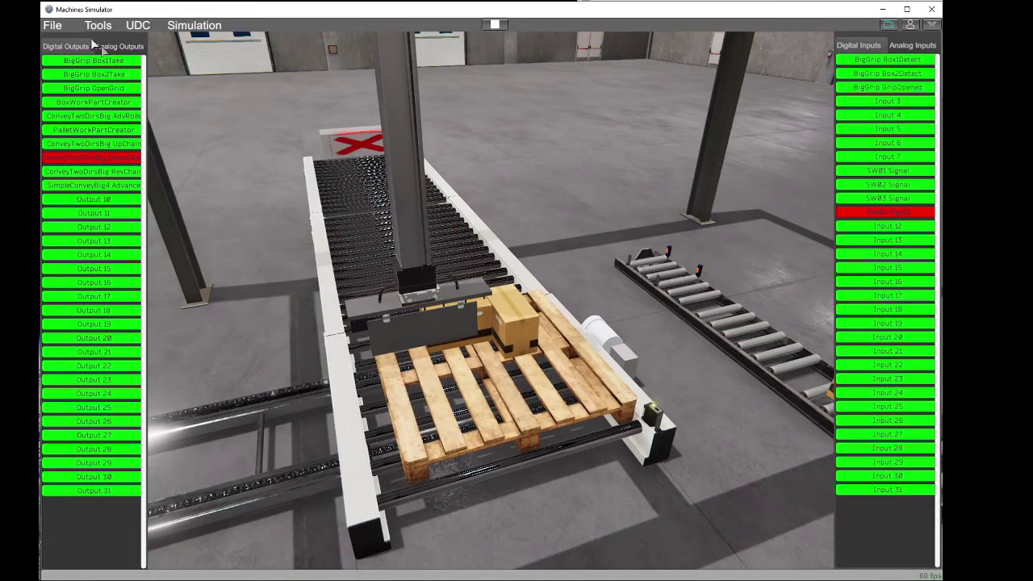
pyautogui.click(495, 26)
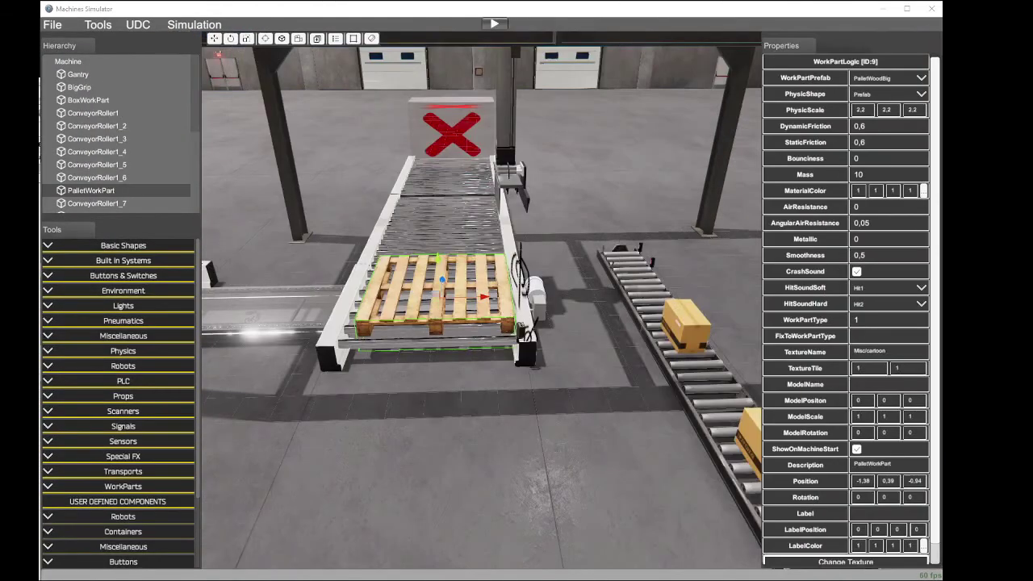
pyautogui.moveTo(596, 275); pyautogui.dragTo(513, 243, button='right')
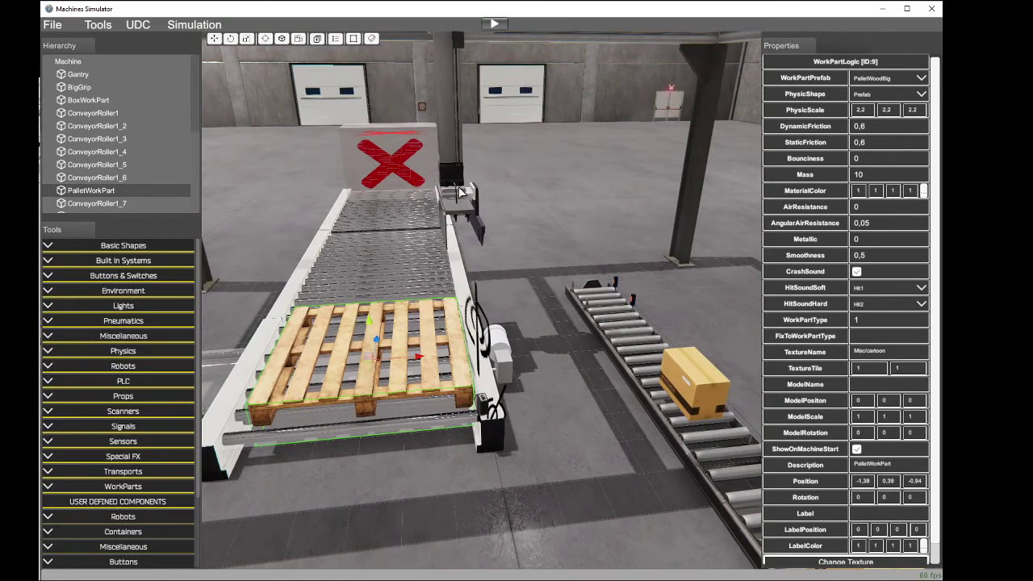
# Step: Inspect the pallet work part and the surrounding conveyors, and show the gantry's properties
pyautogui.click(452, 386)
pyautogui.click(134, 191)
pyautogui.moveTo(242, 348); pyautogui.dragTo(92, 331, button='right')
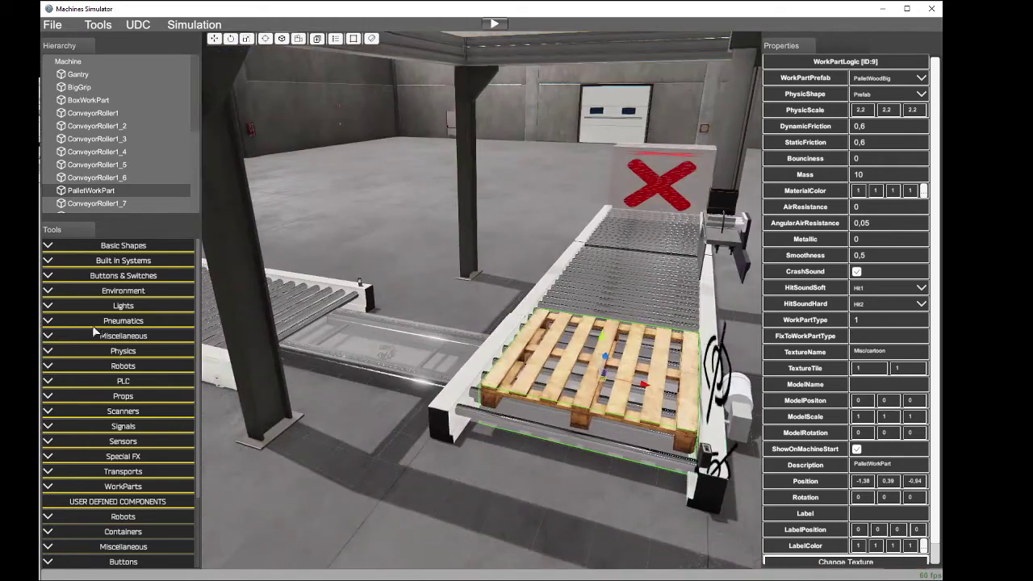
pyautogui.moveTo(575, 357); pyautogui.dragTo(767, 347, button='right')
pyautogui.press('s')
pyautogui.click(539, 109)
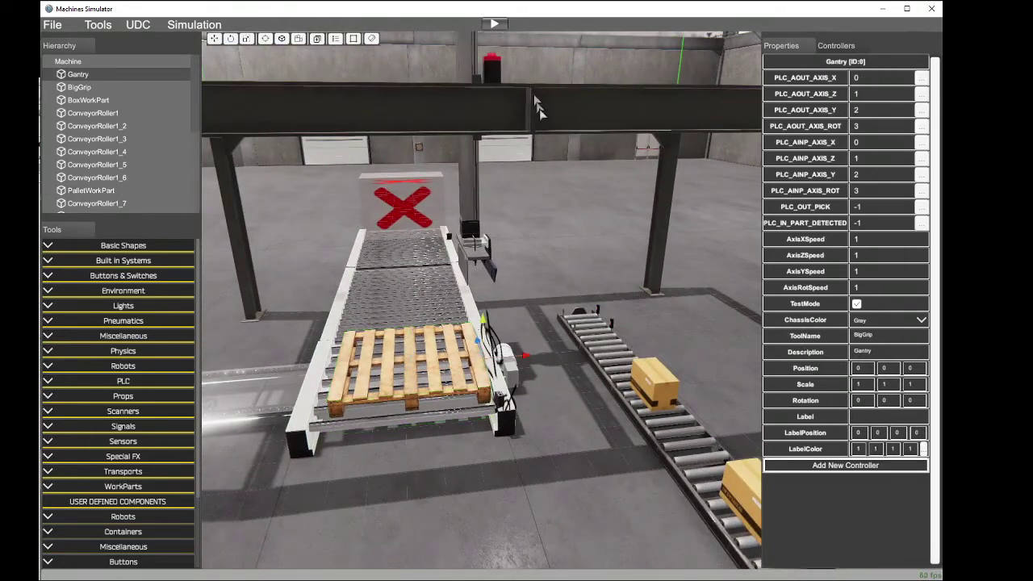
# Step: Start the simulation and send the gantry to its saved Home point
pyautogui.click(494, 26)
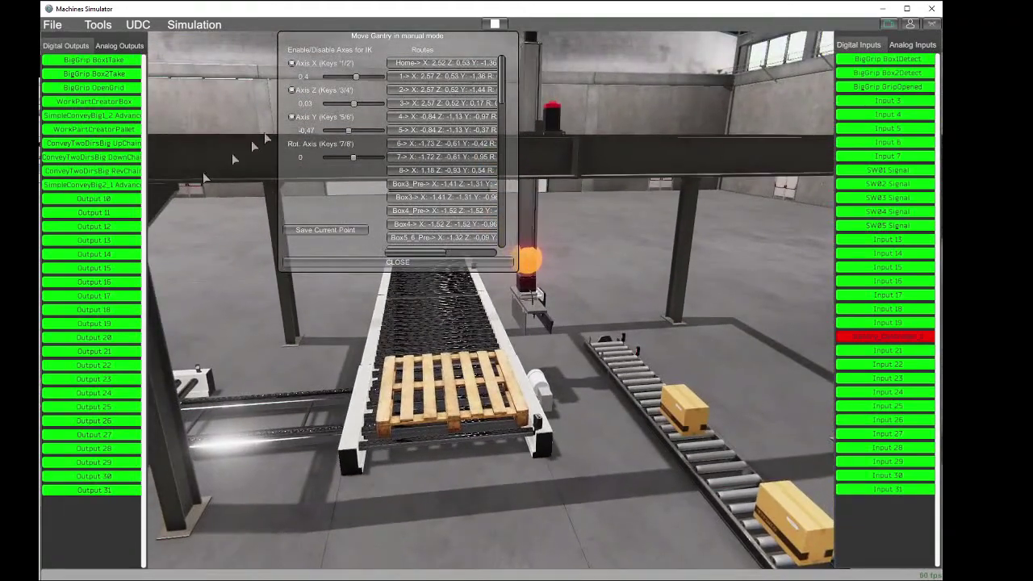
pyautogui.click(411, 64)
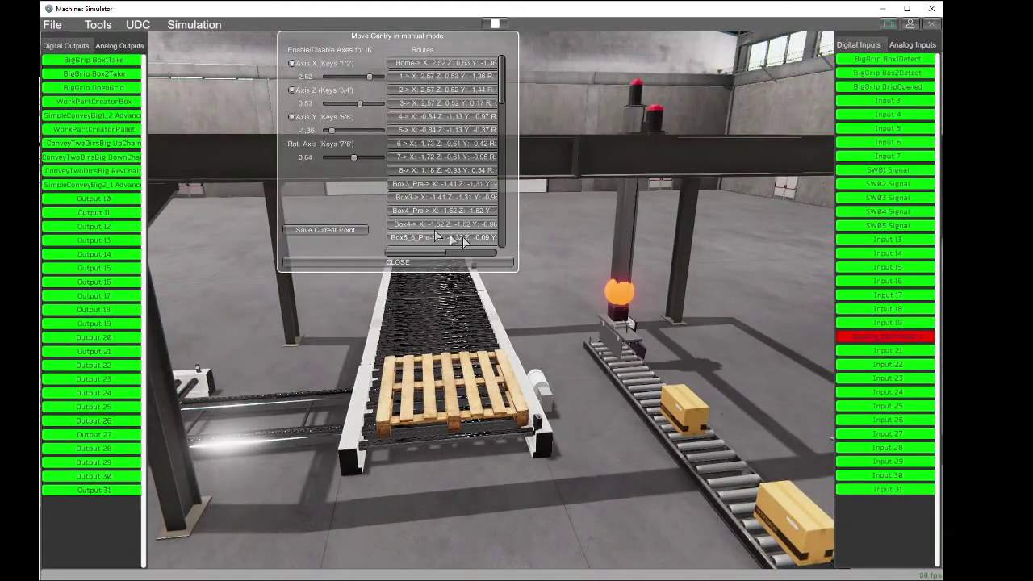
# Step: Open the gripper and feed boxes to the pick-up position by switching WorkPartCreatorBox on and back off
pyautogui.click(120, 88)
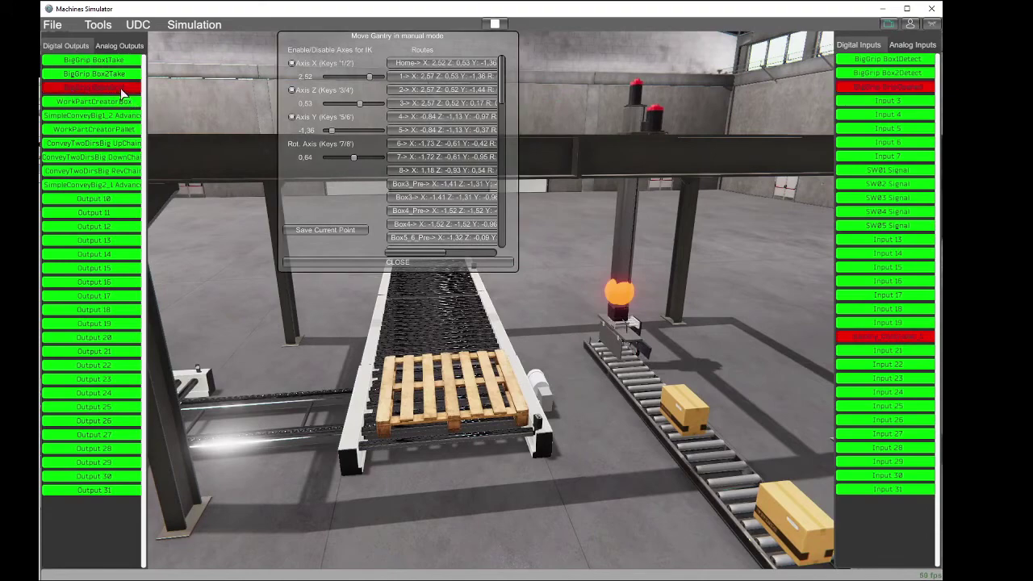
pyautogui.moveTo(521, 341); pyautogui.dragTo(461, 280, button='right')
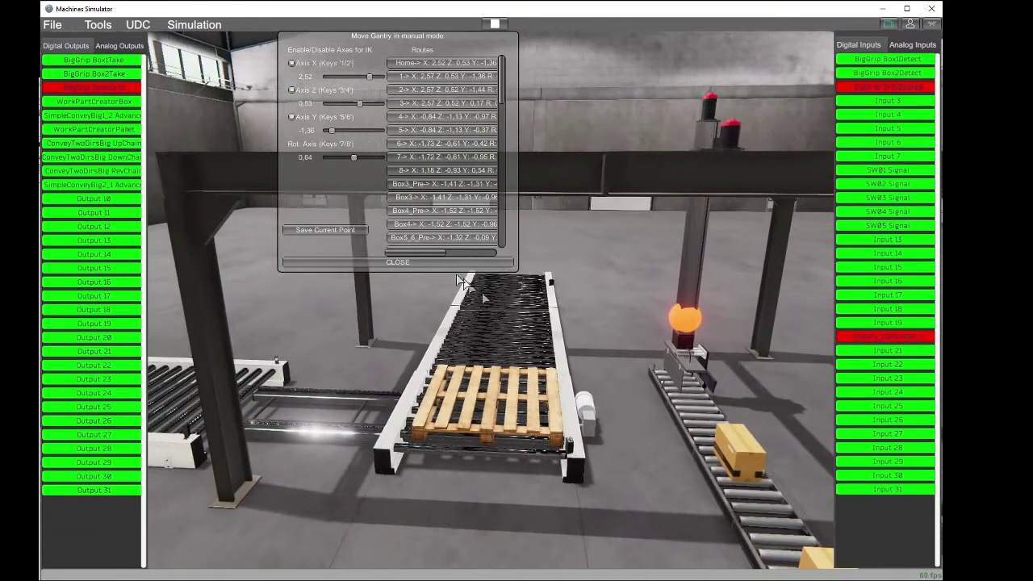
pyautogui.click(119, 103)
pyautogui.moveTo(347, 186); pyautogui.dragTo(271, 192, button='right')
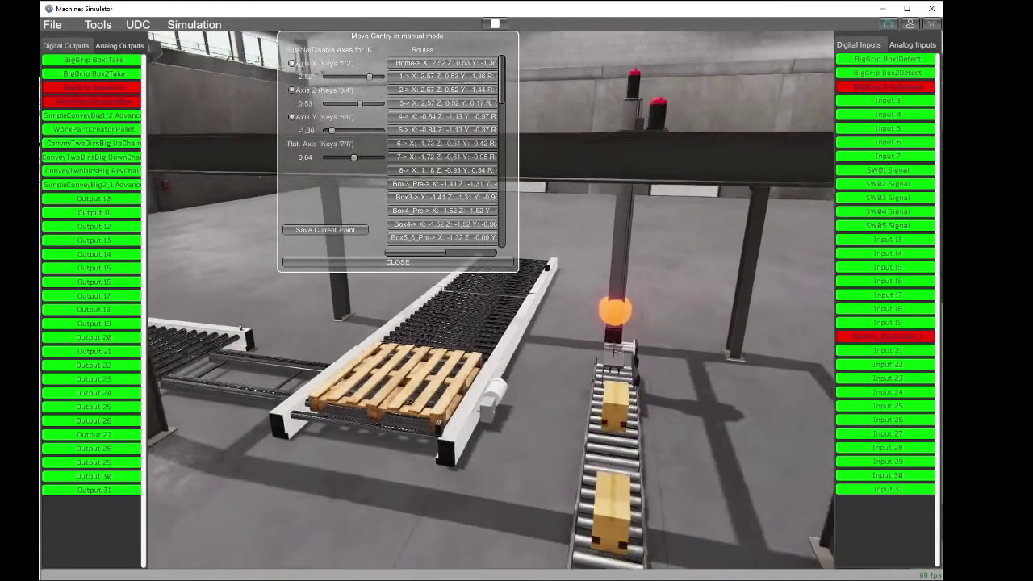
pyautogui.moveTo(475, 305); pyautogui.dragTo(492, 304, button='right')
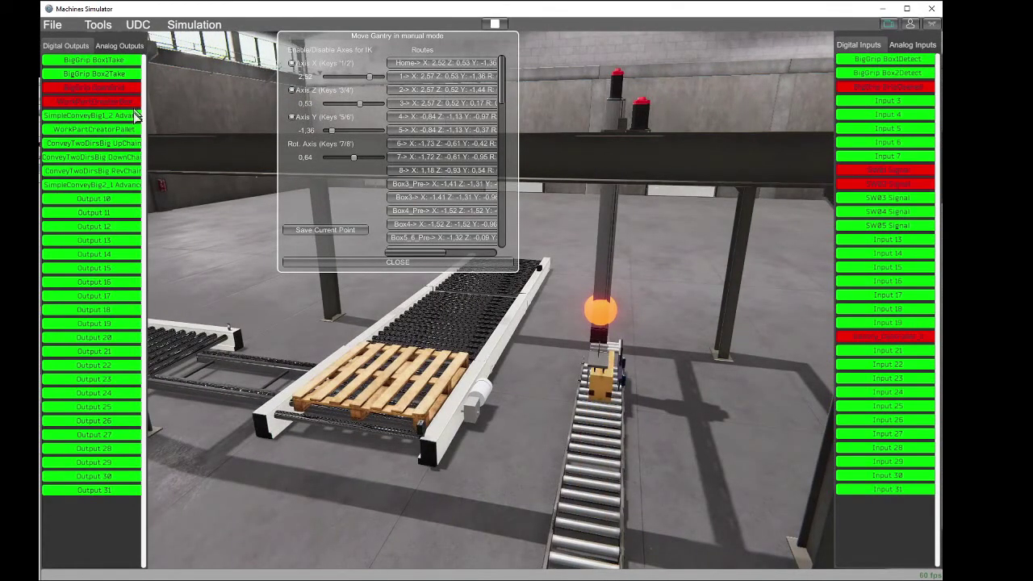
pyautogui.click(132, 103)
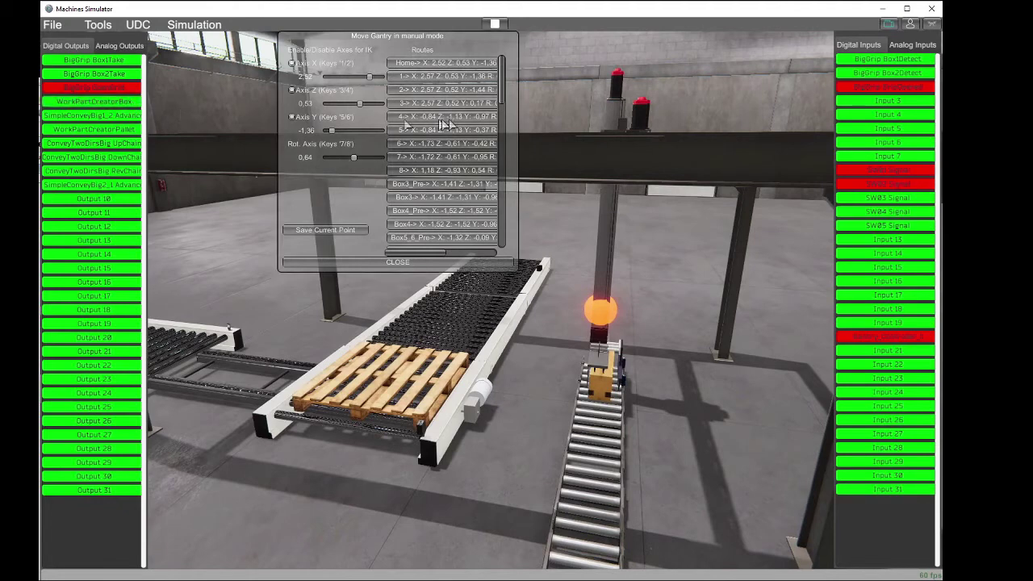
# Step: Close the gripper with the gantry at saved point 1 and lower it onto the boxes at point 2
pyautogui.click(464, 75)
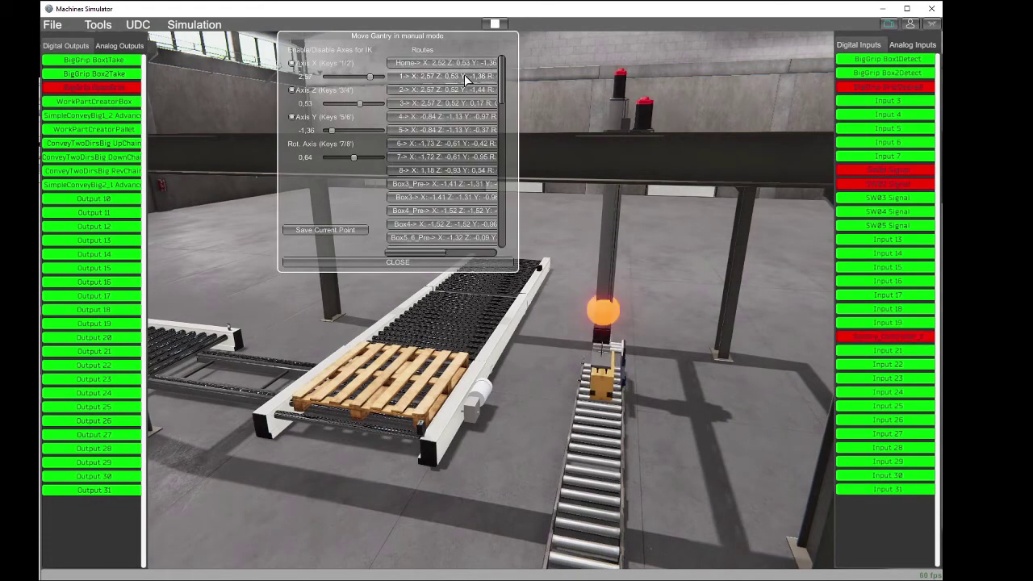
pyautogui.click(111, 91)
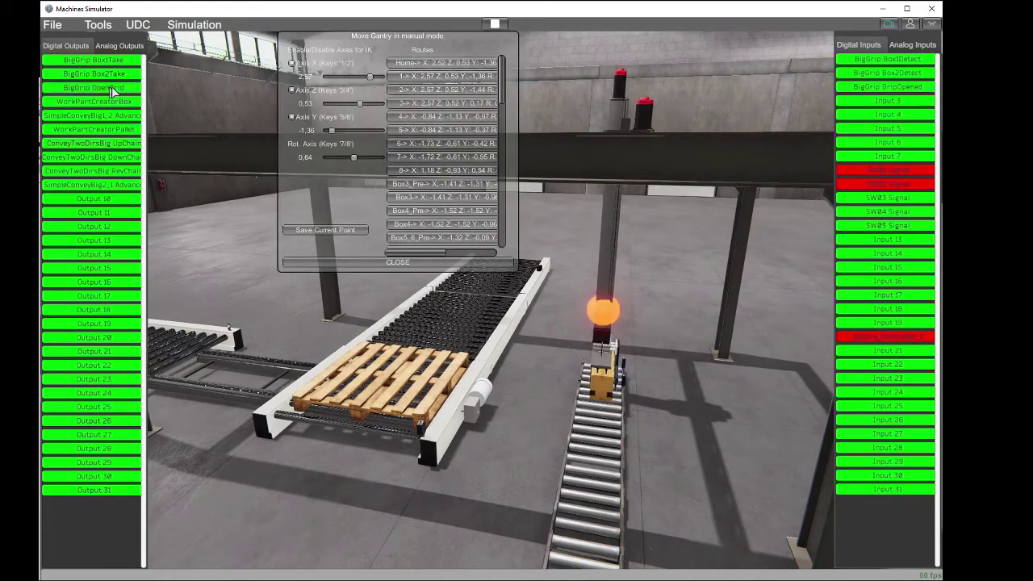
pyautogui.click(449, 90)
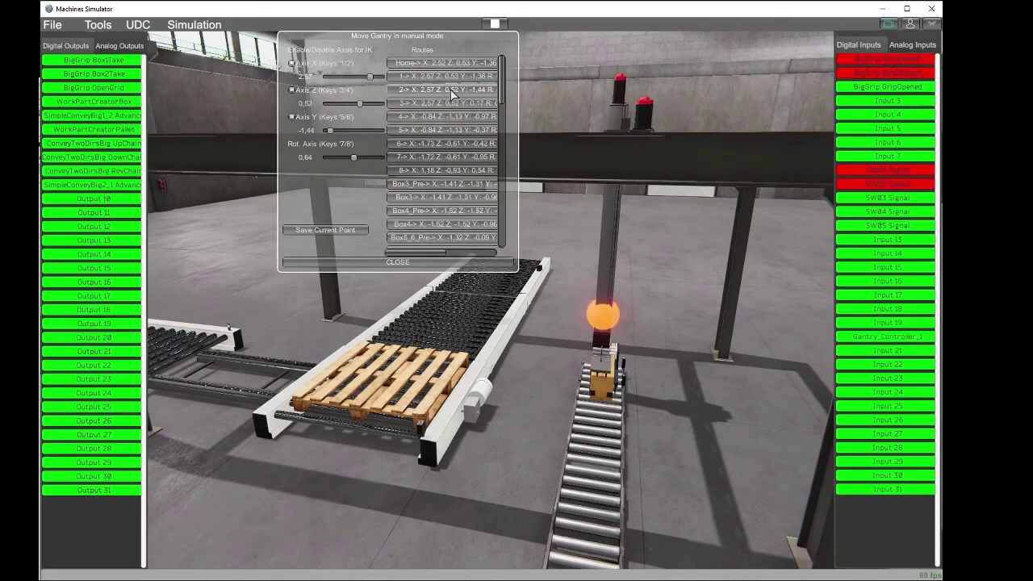
pyautogui.moveTo(562, 251); pyautogui.dragTo(502, 244, button='right')
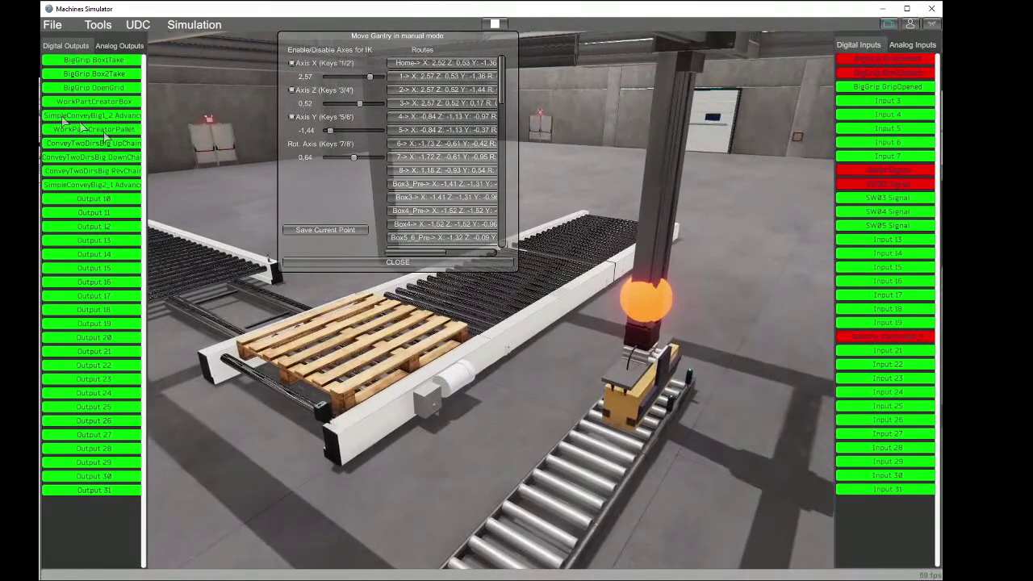
# Step: Grip both boxes by switching on BigGrip Box1Take and Box2Take, and lift them to saved point 3
pyautogui.click(74, 62)
pyautogui.click(79, 76)
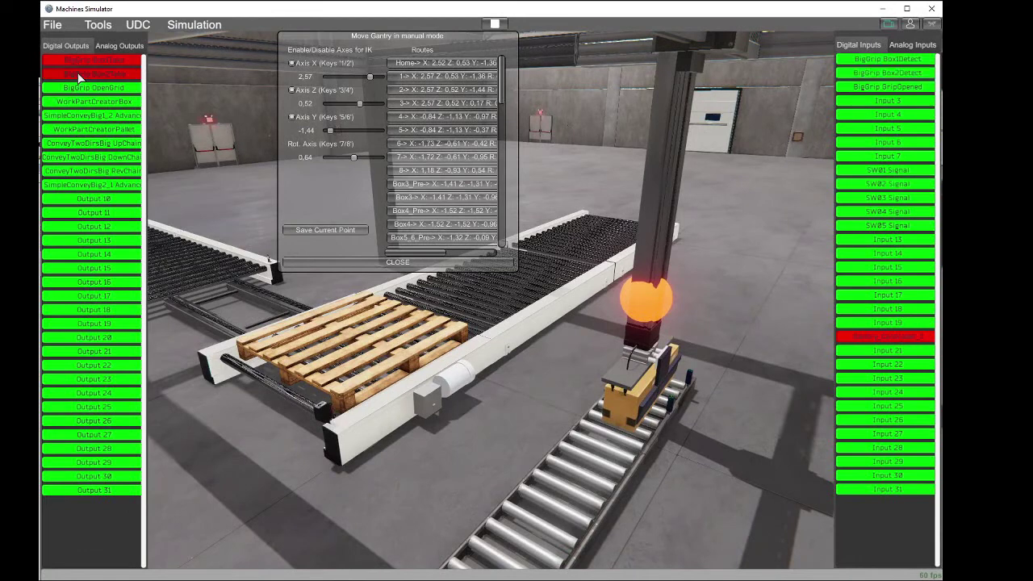
pyautogui.click(441, 89)
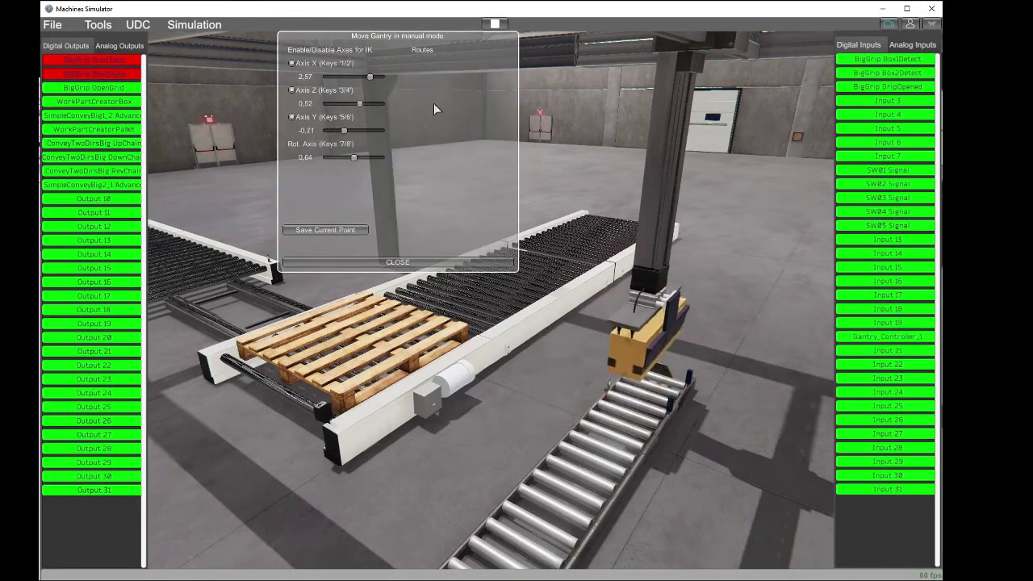
# Step: Place the first box on the pallet at point 4 by switching off Box1Take, and raise the gantry to point 5
pyautogui.moveTo(595, 127); pyautogui.dragTo(280, 263, button='right')
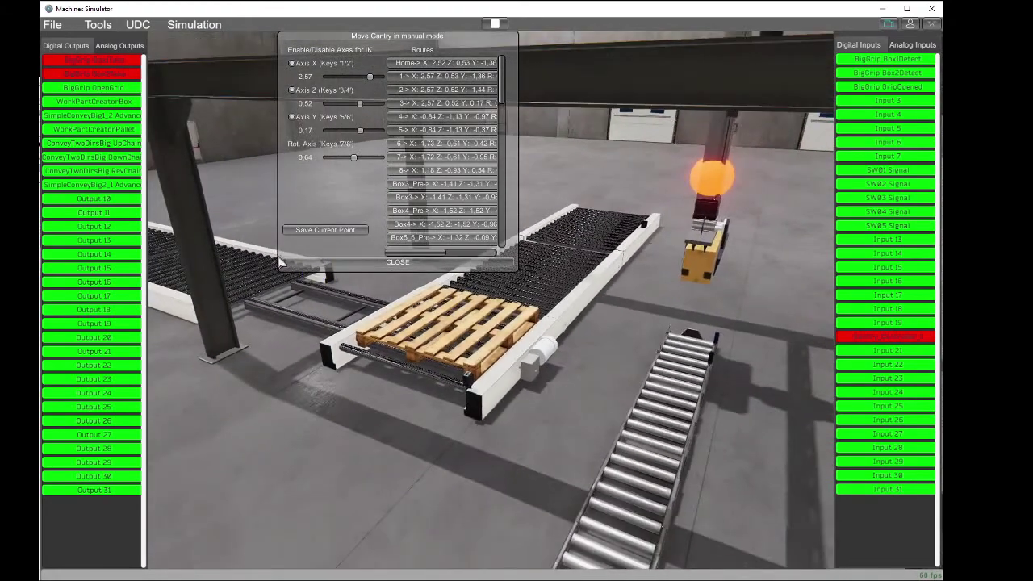
pyautogui.click(434, 117)
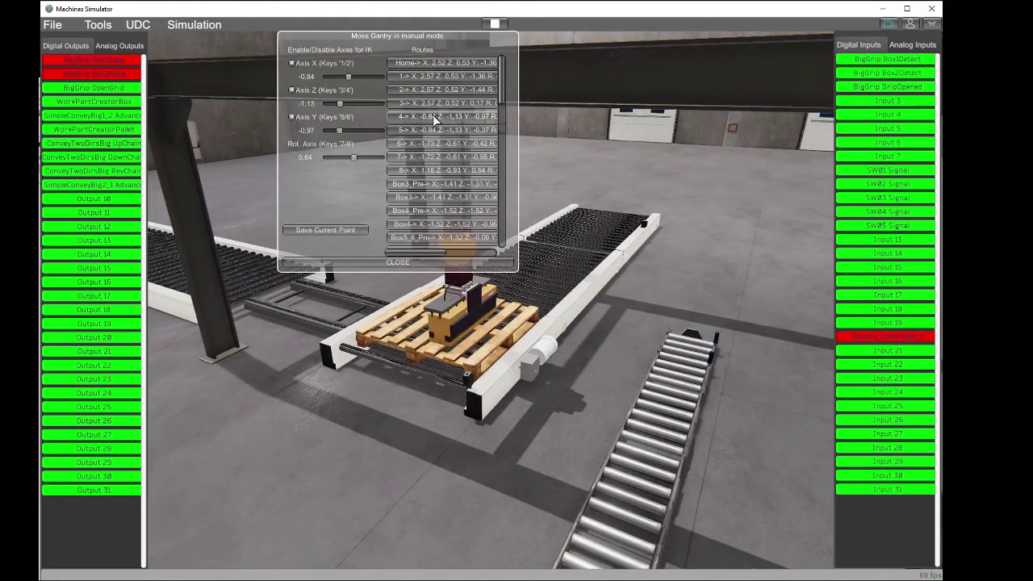
pyautogui.click(114, 65)
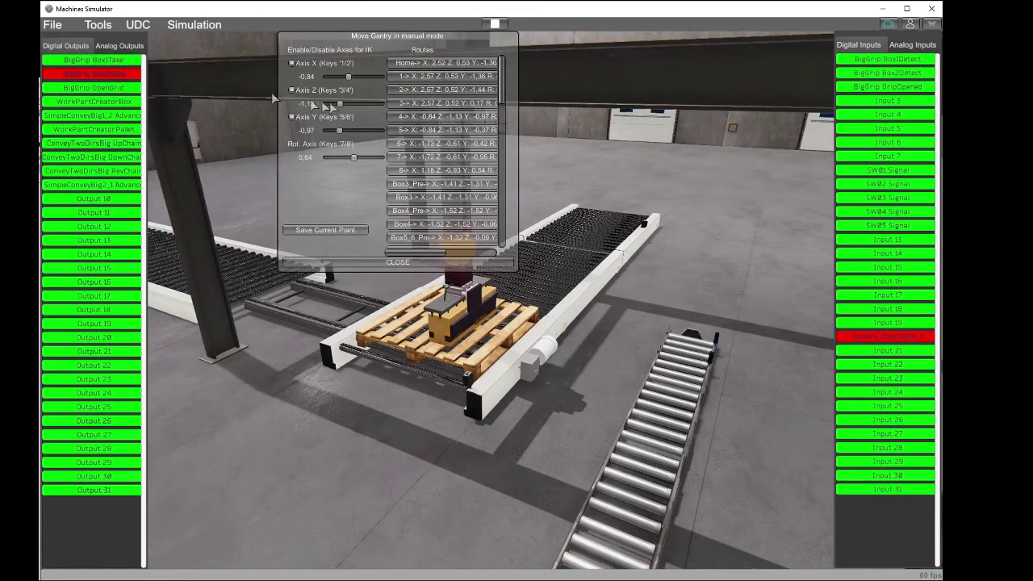
pyautogui.click(447, 130)
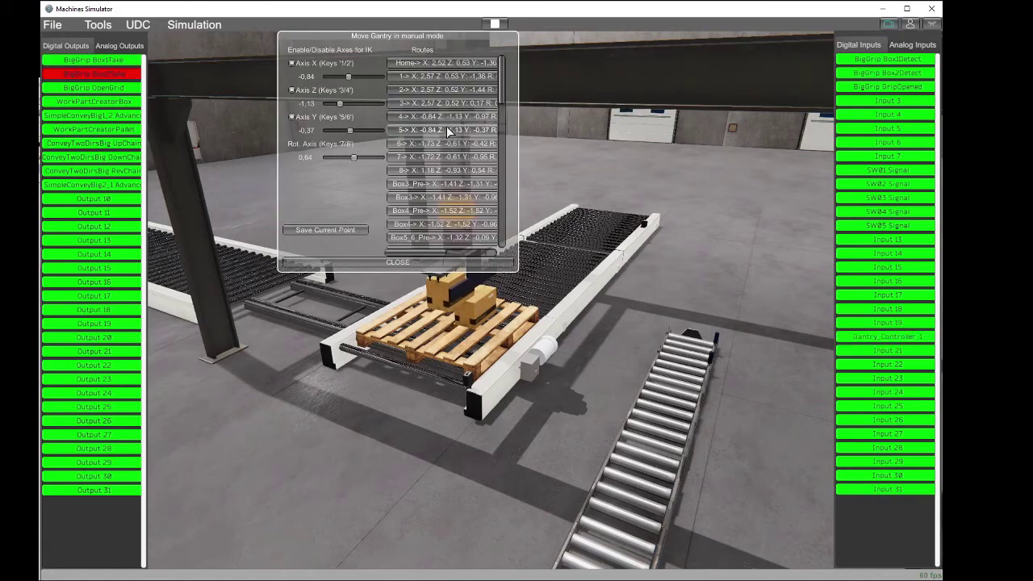
# Step: Place the second box via points 6 and 7 by switching off Box2Take, and raise the gantry back to point 6
pyautogui.click(444, 143)
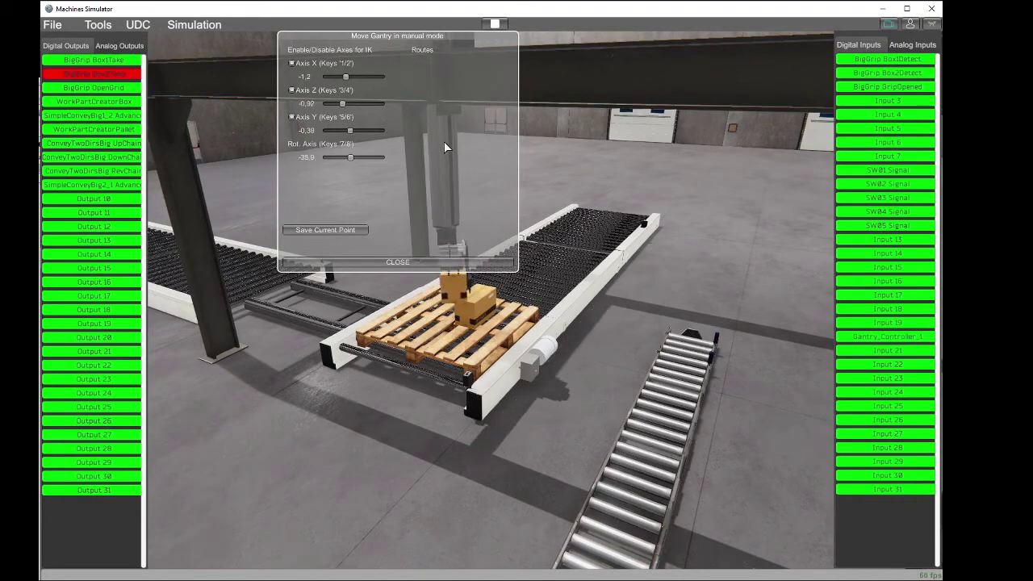
pyautogui.click(443, 157)
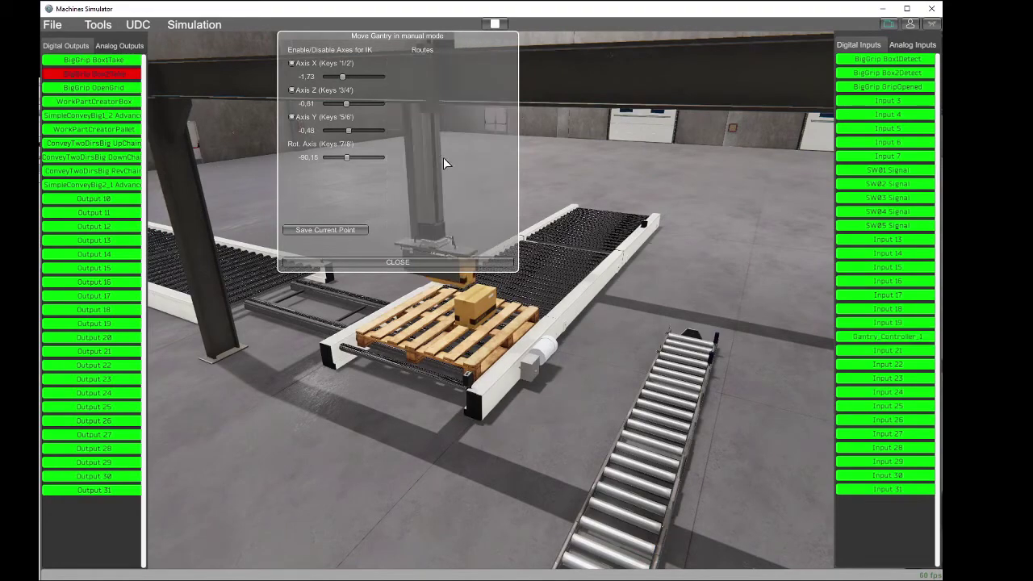
pyautogui.click(119, 79)
pyautogui.moveTo(243, 229); pyautogui.dragTo(476, 161, button='right')
pyautogui.scroll(3, 496, 296)
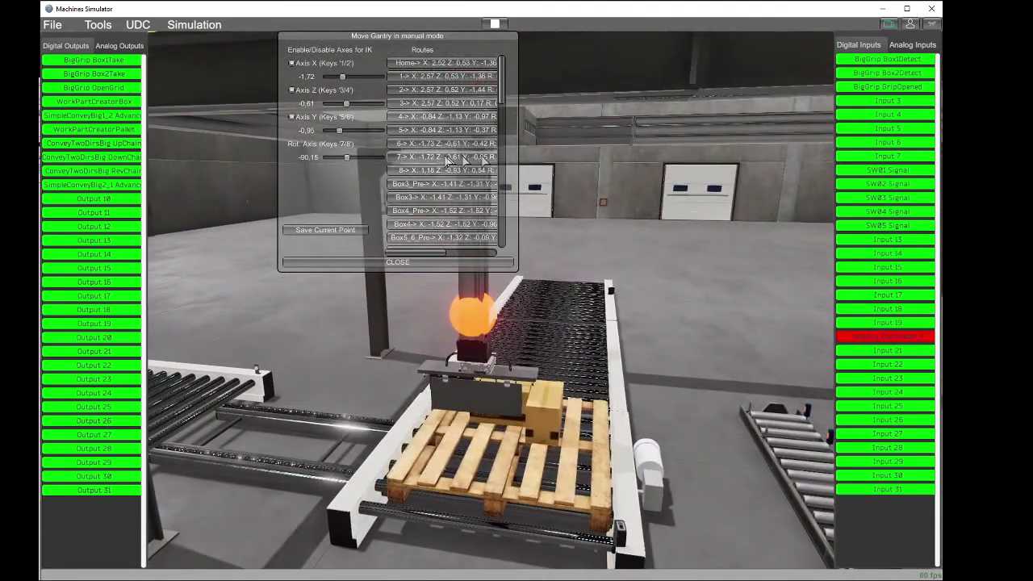
pyautogui.click(436, 145)
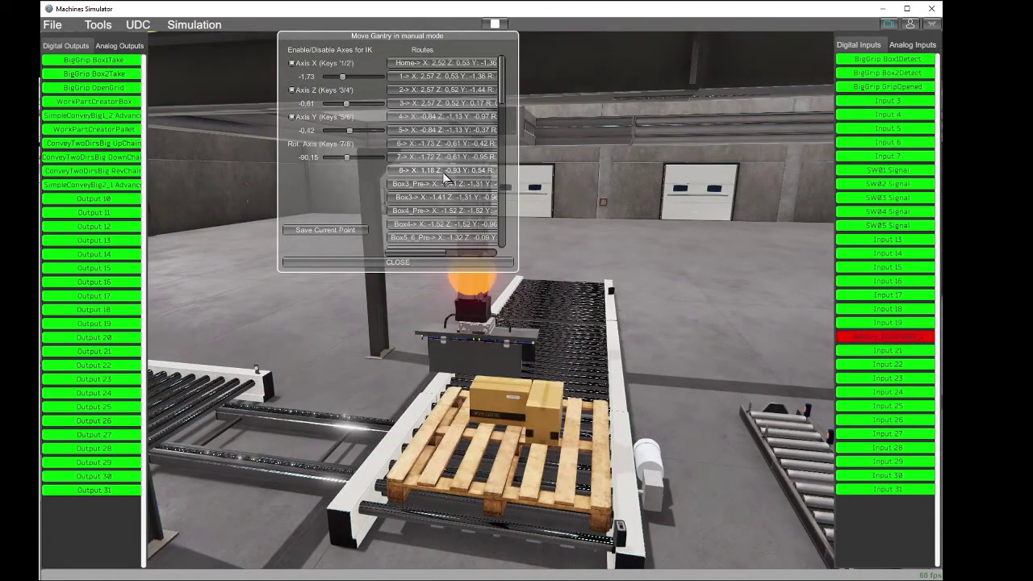
# Step: Retract the empty gantry from the pallet through saved point 8 and return it to Home
pyautogui.click(441, 168)
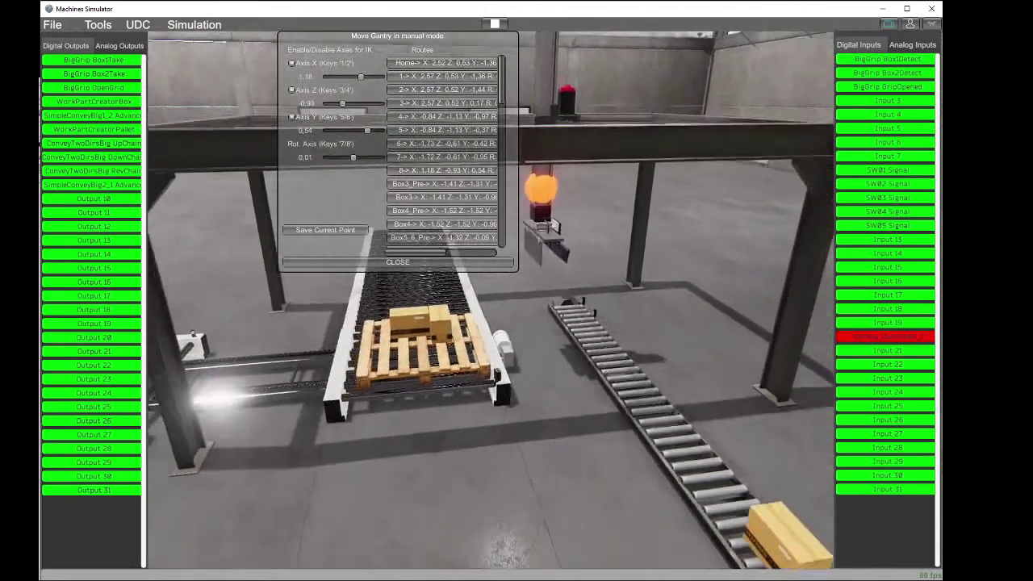
pyautogui.moveTo(452, 347); pyautogui.dragTo(557, 323, button='right')
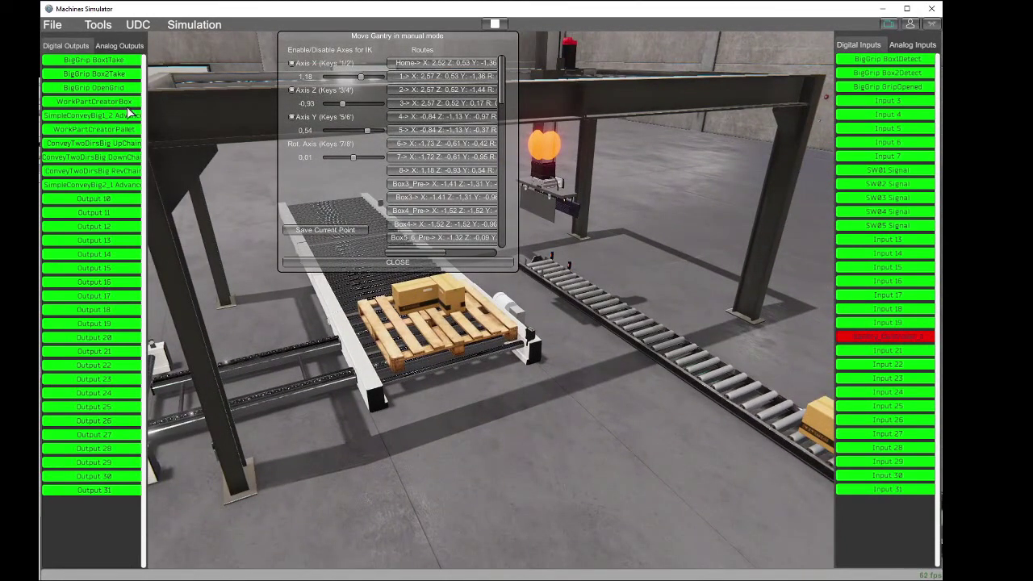
pyautogui.click(434, 64)
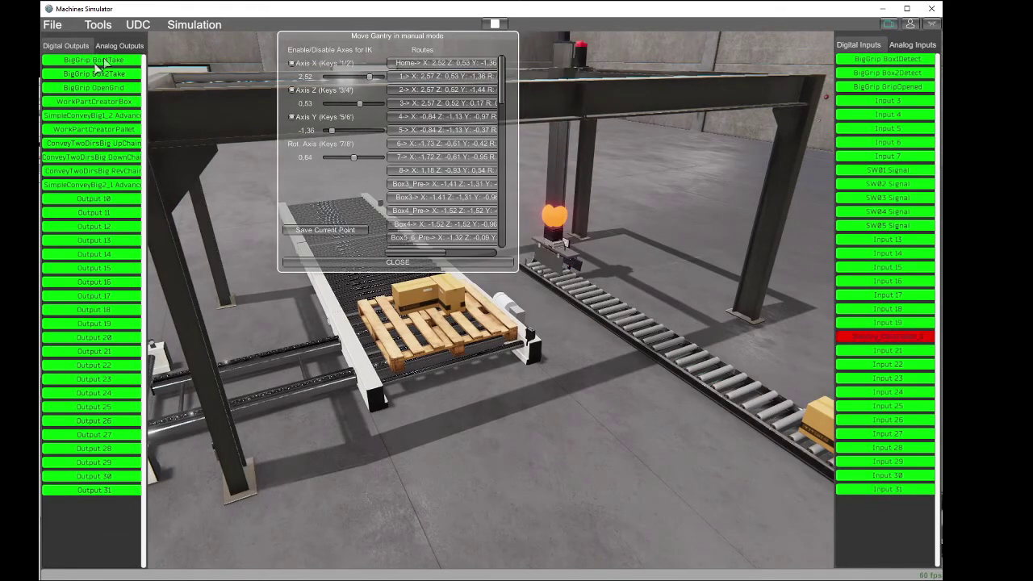
# Step: Open the gripper and feed the next two boxes into it by switching WorkPartCreatorBox on and back off
pyautogui.click(94, 88)
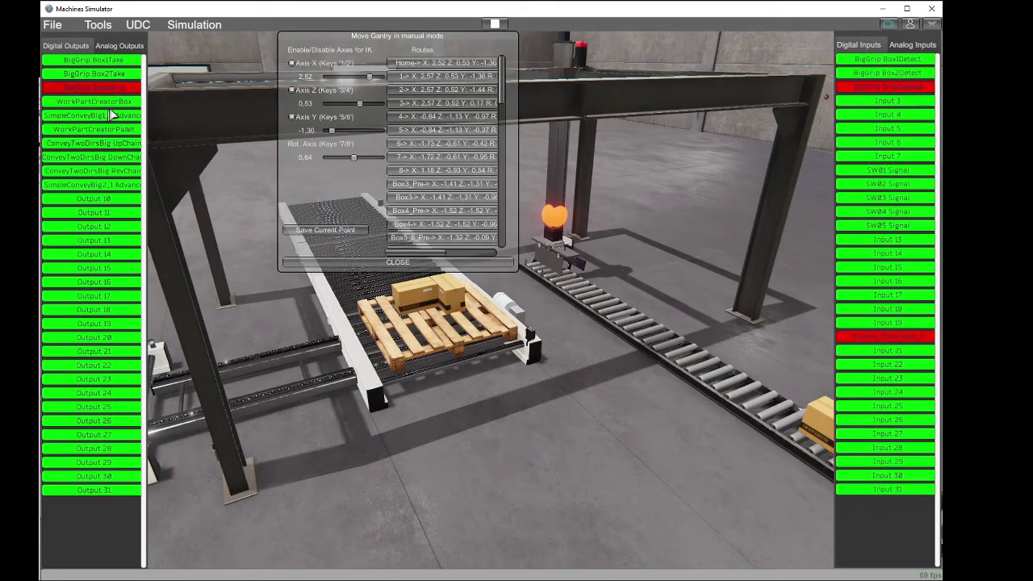
pyautogui.click(117, 101)
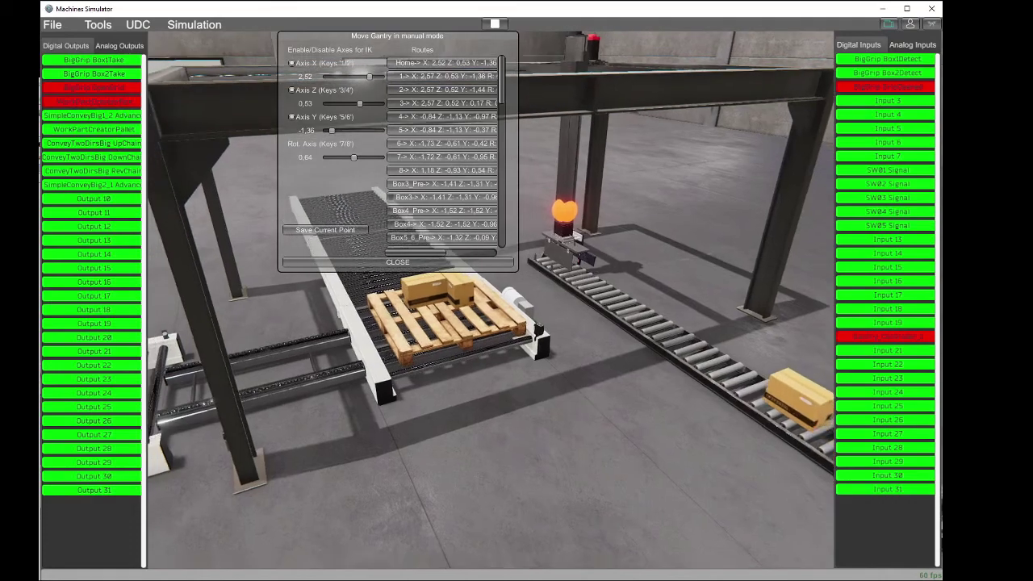
pyautogui.press('d')
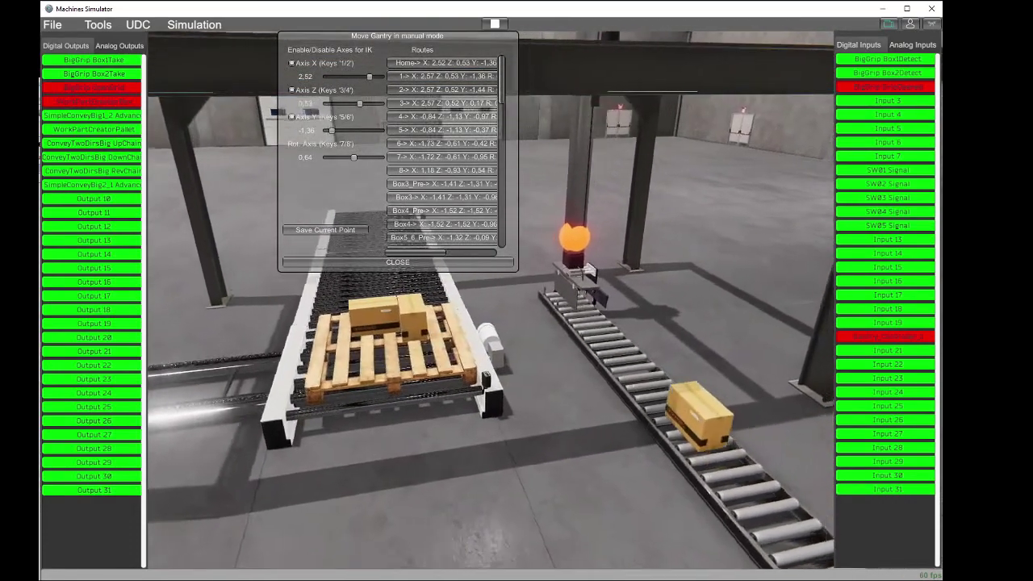
pyautogui.press('d')
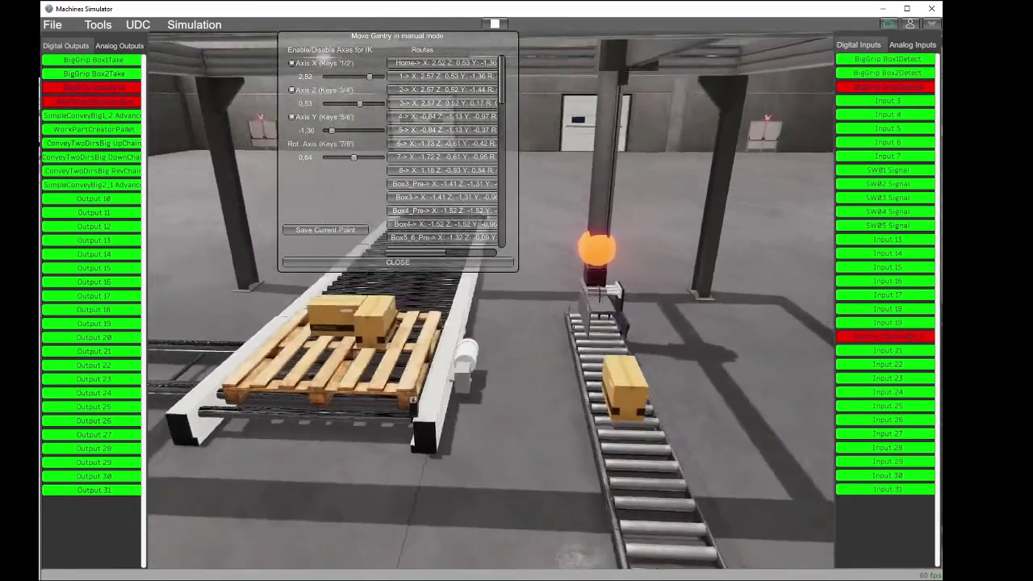
pyautogui.press('s')
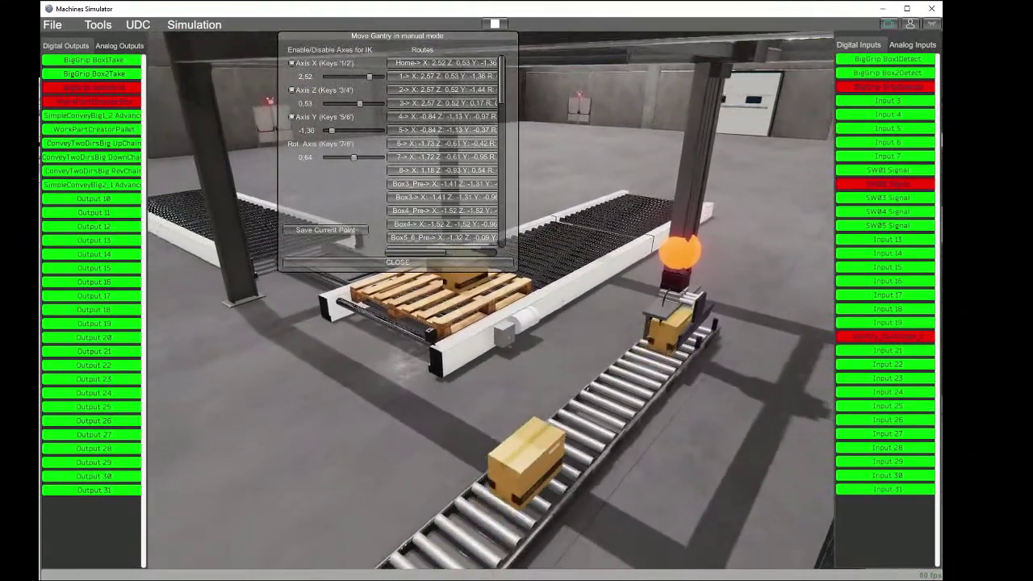
pyautogui.press('d')
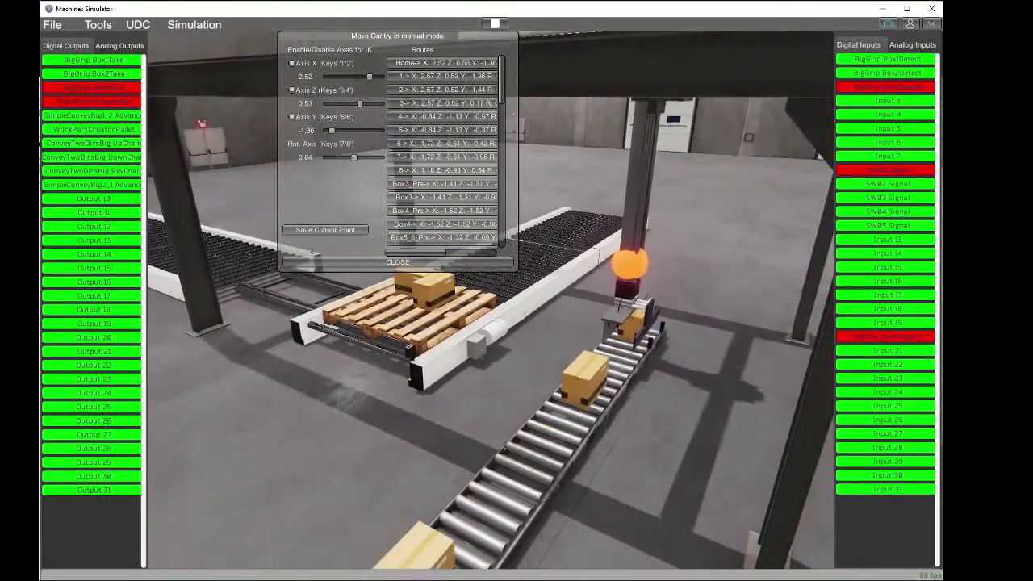
pyautogui.click(127, 103)
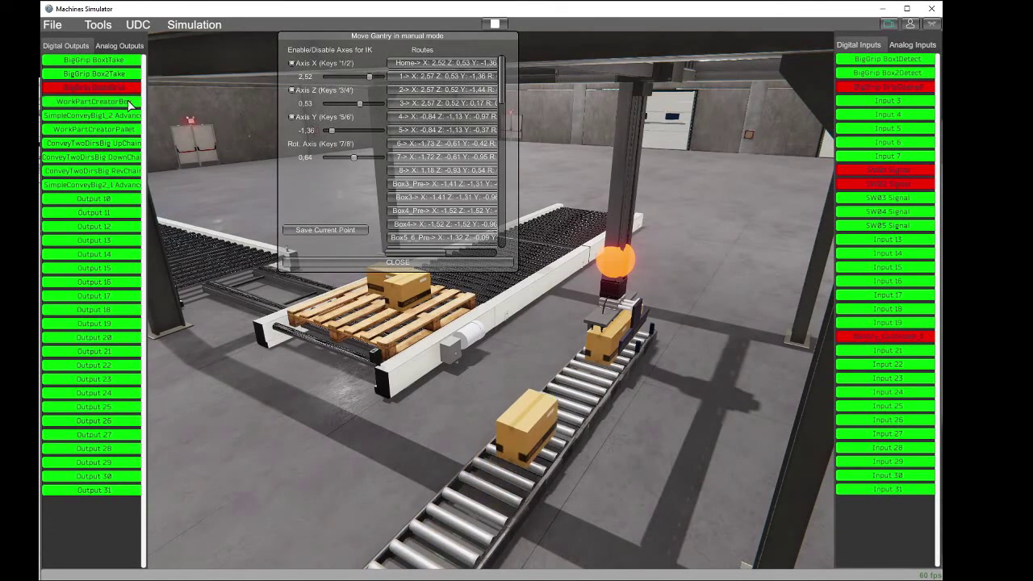
# Step: Send the gantry to saved point 1, close the gripper around the new boxes and lower it to point 2
pyautogui.click(436, 77)
pyautogui.click(437, 77)
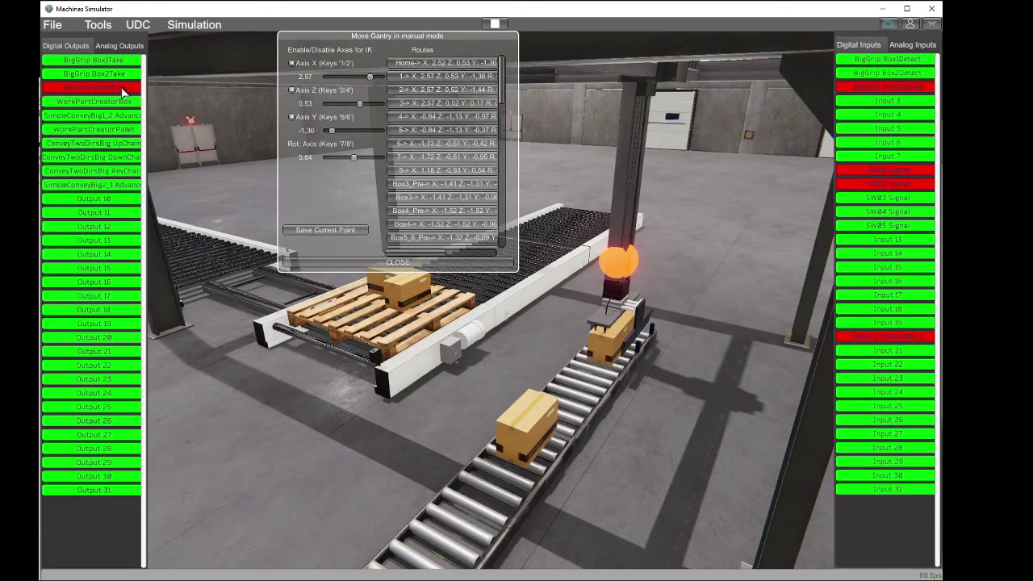
pyautogui.click(123, 91)
pyautogui.click(439, 91)
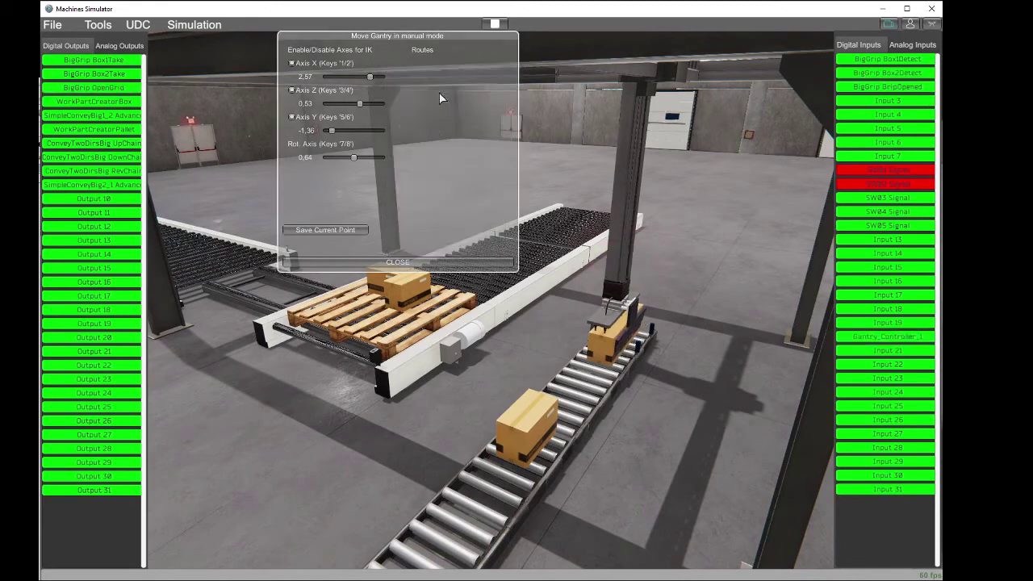
# Step: Switch on Box1Take and Box2Take to grip the second pair of boxes, and raise them to point 3
pyautogui.click(107, 60)
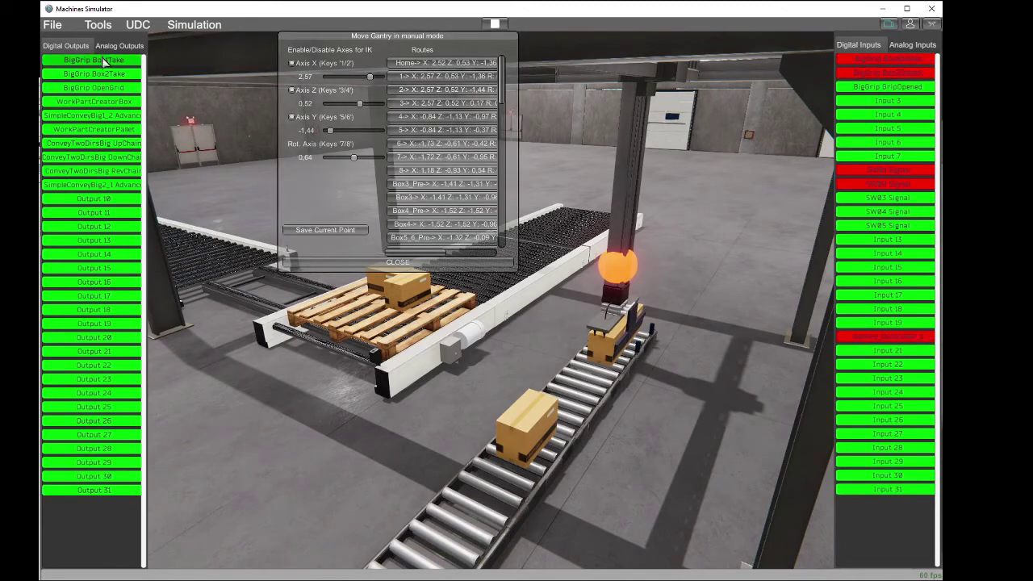
pyautogui.click(109, 75)
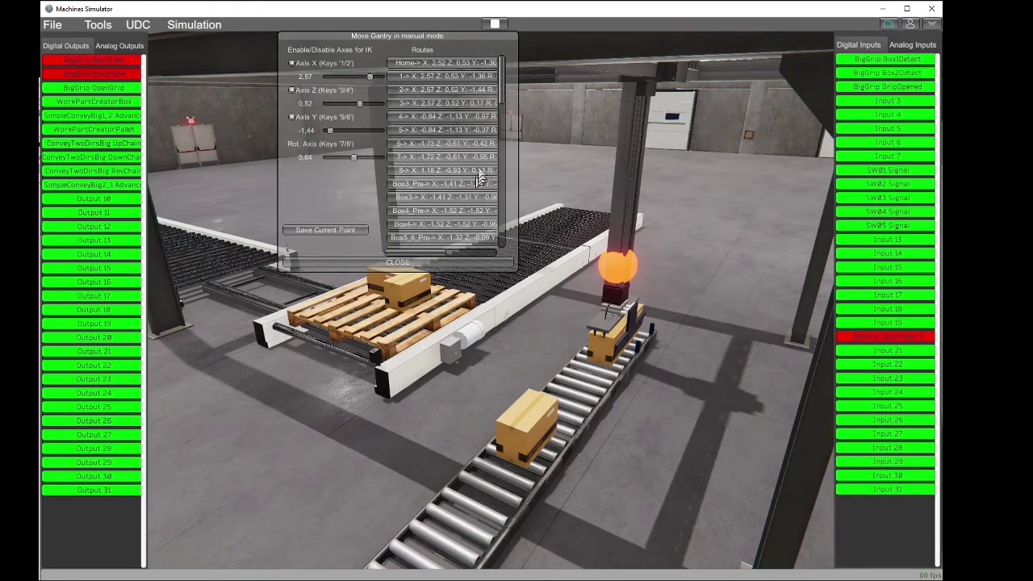
pyautogui.click(460, 104)
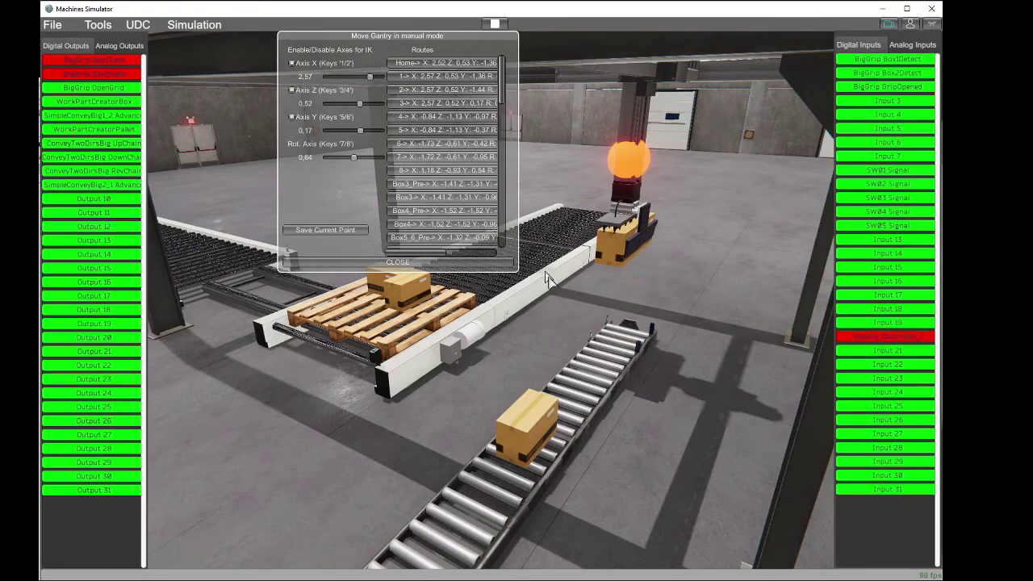
# Step: Place the third box via Box3_Pre and Box3 by switching off Box1Take, and raise the gantry back to Box3_Pre
pyautogui.moveTo(549, 279); pyautogui.dragTo(698, 283, button='right')
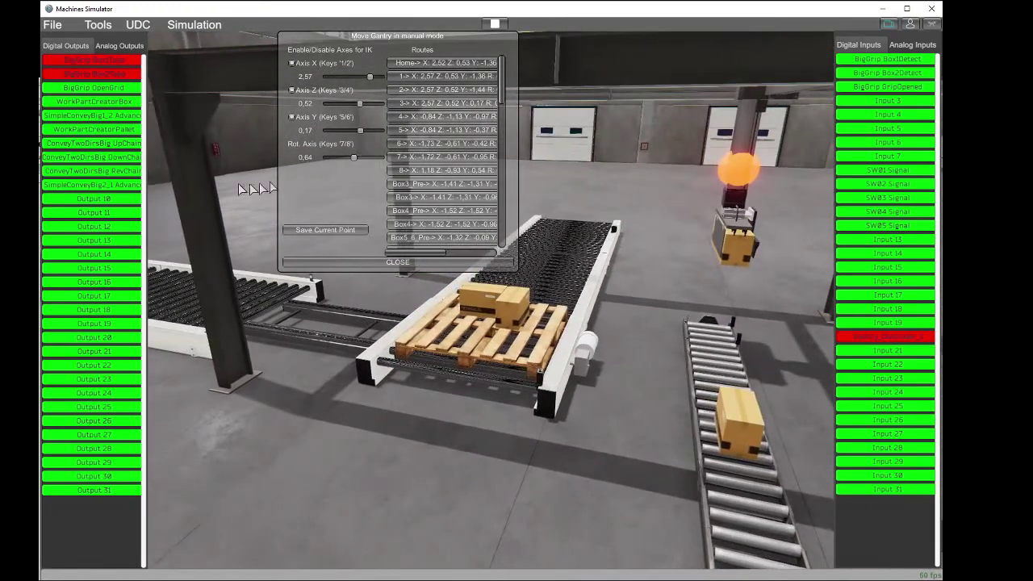
pyautogui.click(430, 183)
pyautogui.moveTo(565, 298); pyautogui.dragTo(355, 296, button='right')
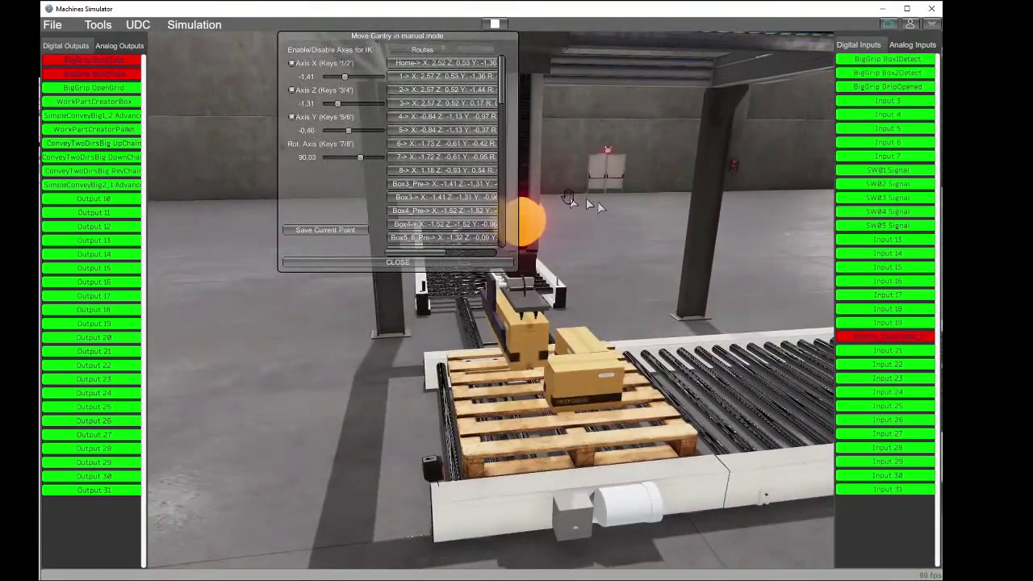
pyautogui.click(476, 196)
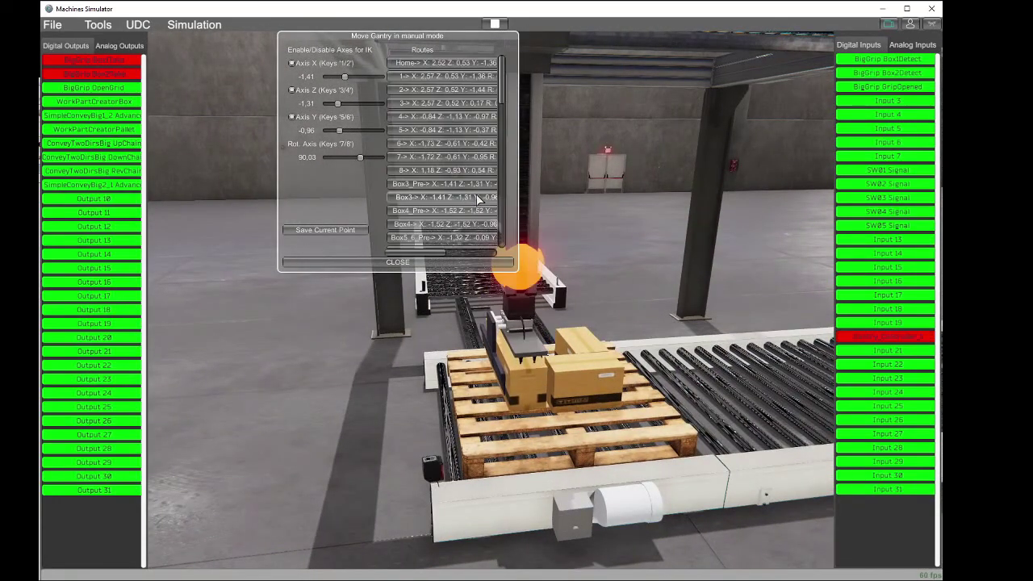
pyautogui.click(113, 63)
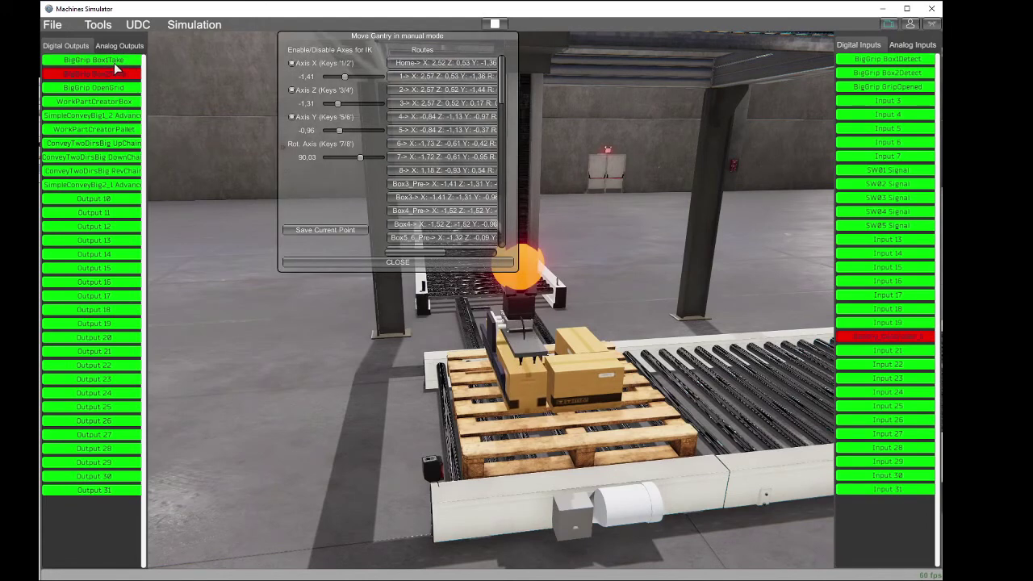
pyautogui.click(430, 183)
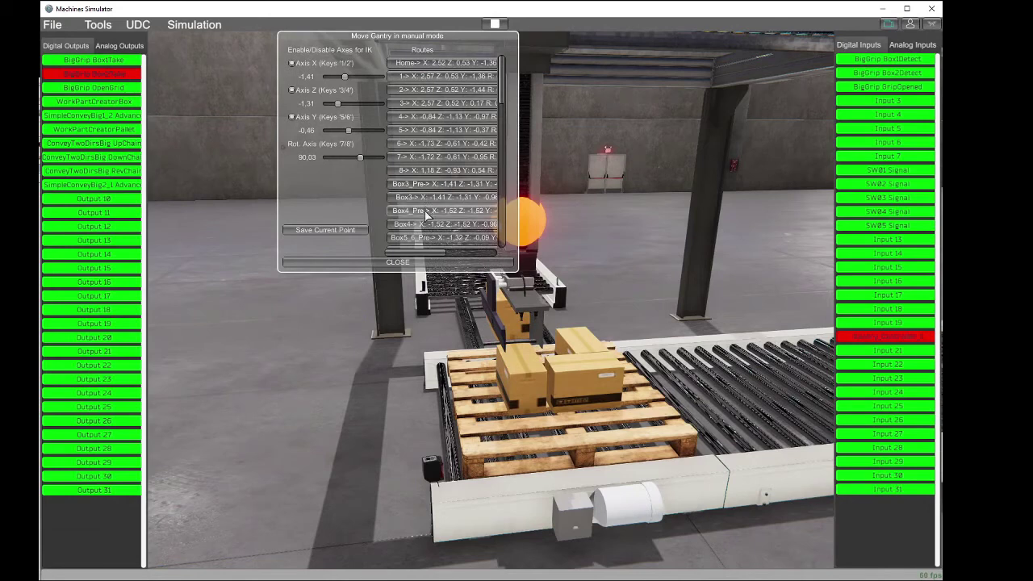
# Step: Place the fourth box via Box4_Pre and Box4 by switching off Box2Take, and raise the gantry back to Box4_Pre
pyautogui.click(428, 212)
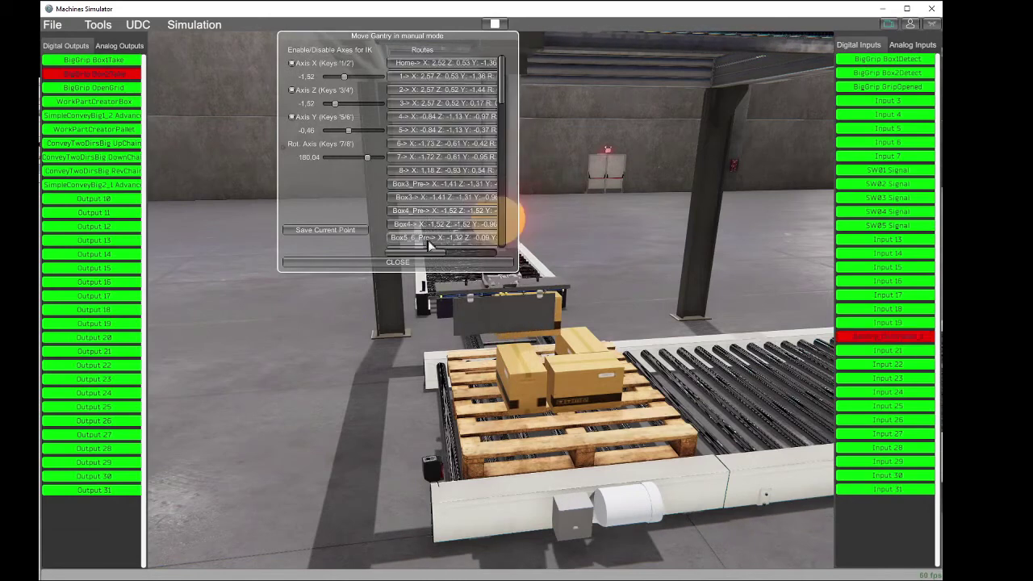
pyautogui.click(431, 227)
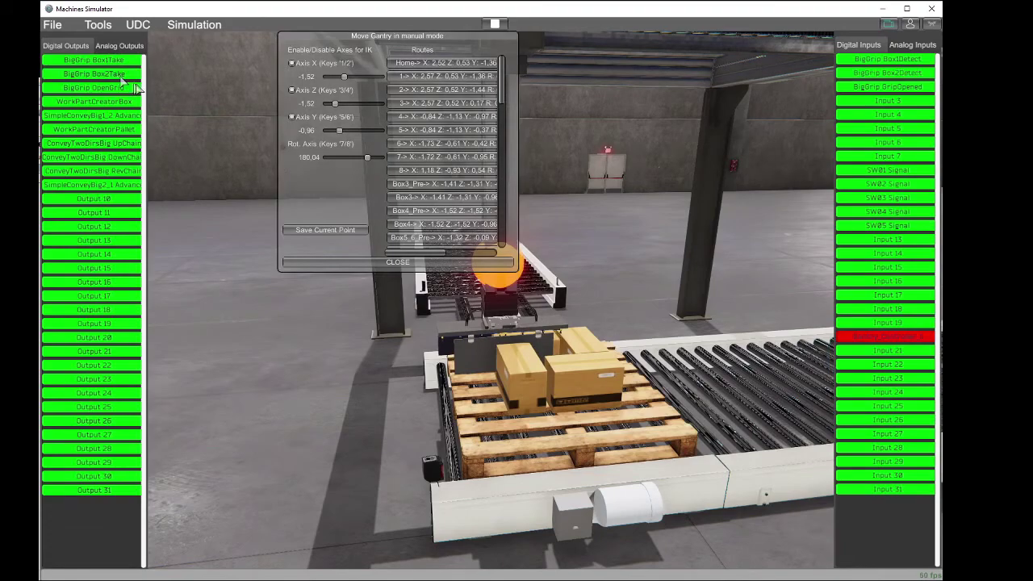
pyautogui.click(435, 211)
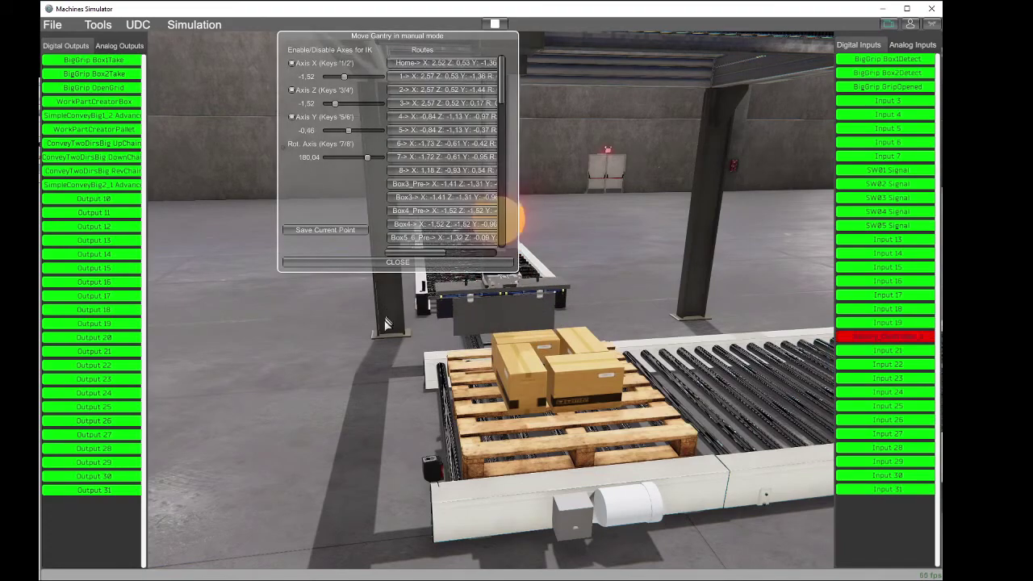
# Step: Retract the empty gantry from the four-box layer to saved point 8
pyautogui.moveTo(386, 320); pyautogui.dragTo(597, 315, button='right')
pyautogui.press('s')
pyautogui.moveTo(491, 300)
pyautogui.mouseDown(button='right')
pyautogui.moveTo(533, 299)
pyautogui.moveTo(492, 300)
pyautogui.mouseUp(button='right')
pyautogui.click(407, 171)
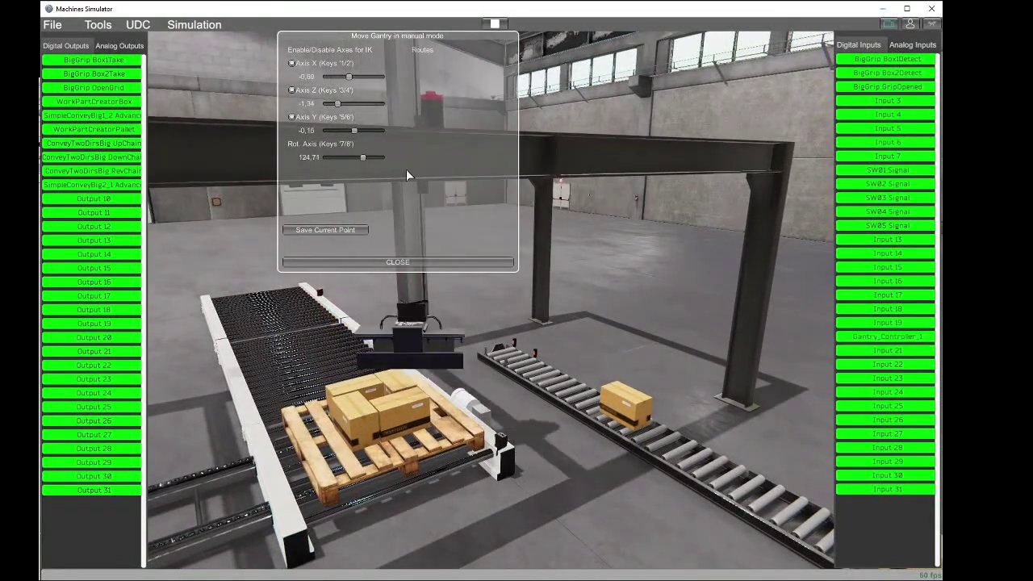
pyautogui.press('d')
pyautogui.moveTo(492, 300); pyautogui.dragTo(351, 300, button='right')
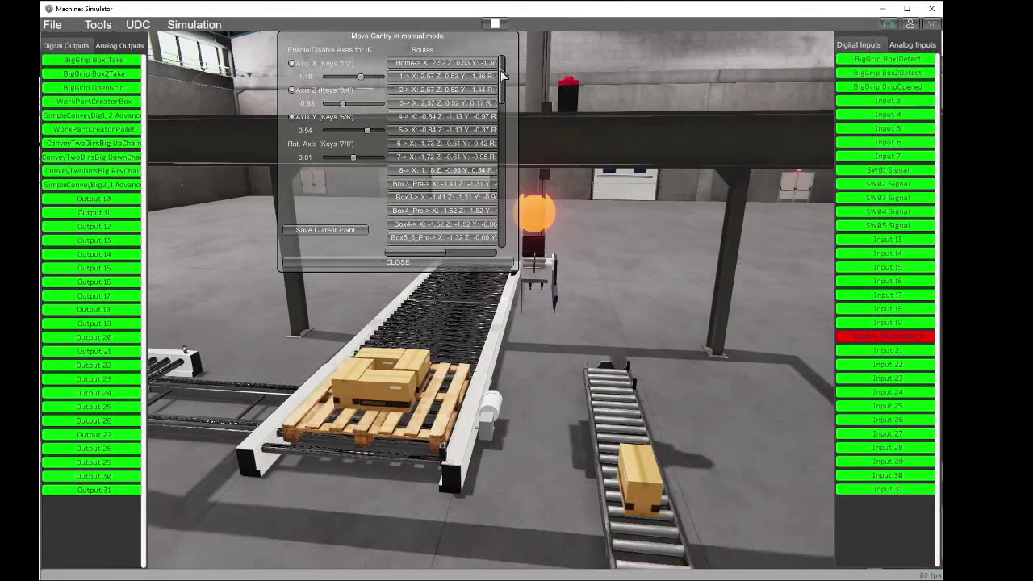
# Step: Look through the saved gantry routes, close the manual gantry control and stop the simulation
pyautogui.moveTo(502, 71); pyautogui.dragTo(512, 240)
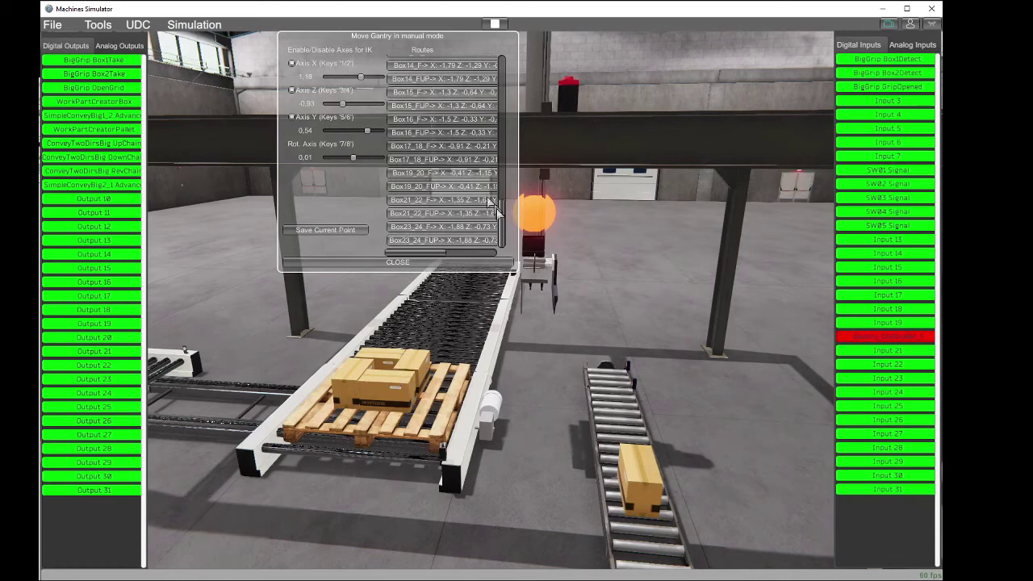
pyautogui.moveTo(505, 228); pyautogui.dragTo(505, 81)
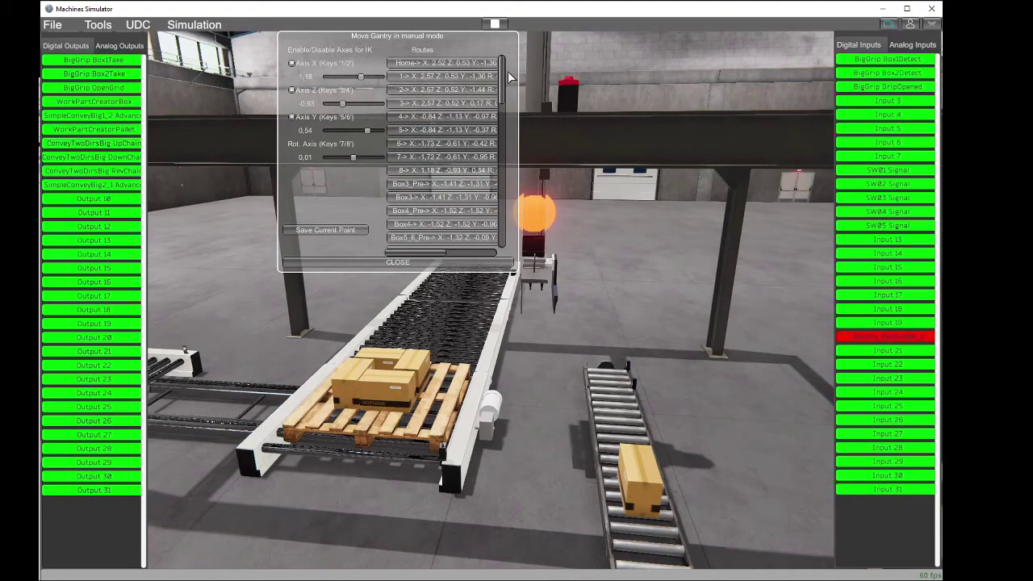
pyautogui.click(442, 263)
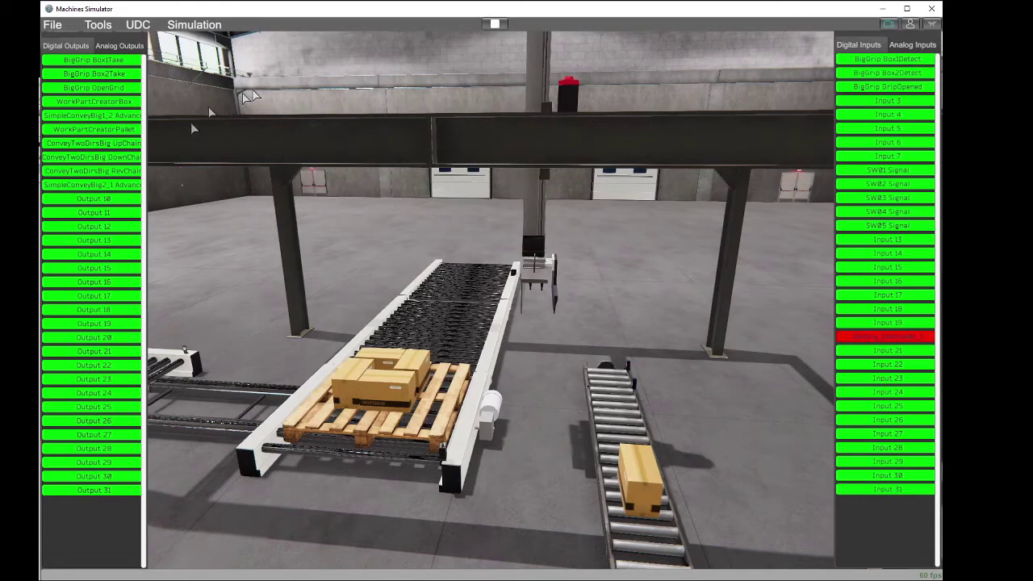
pyautogui.click(495, 24)
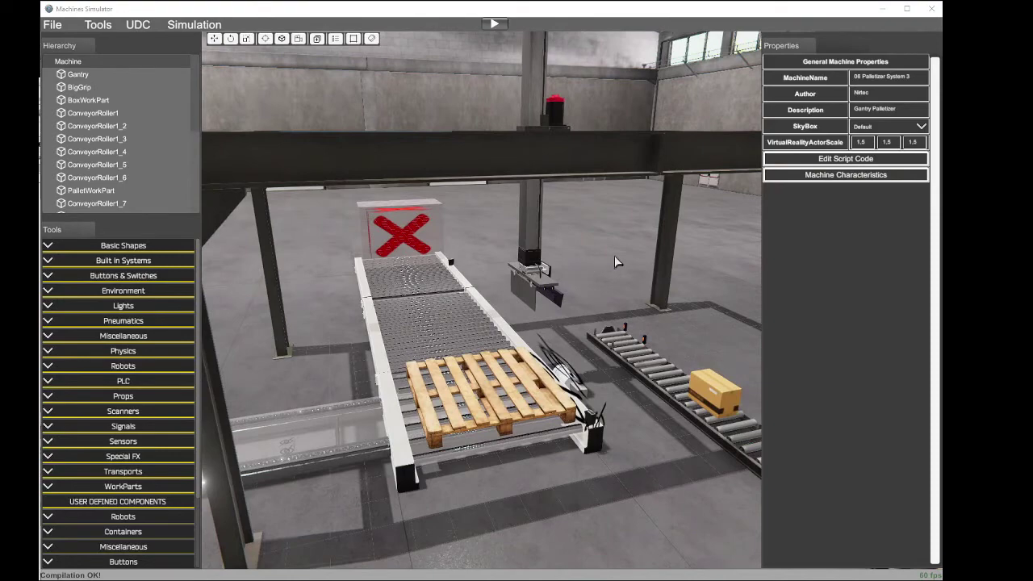
# Step: Disable ShowOnMachineStart for PalletWorkPart and move the pallet along X to about -6.50, onto the side roller conveyor
pyautogui.moveTo(615, 255); pyautogui.dragTo(469, 350, button='right')
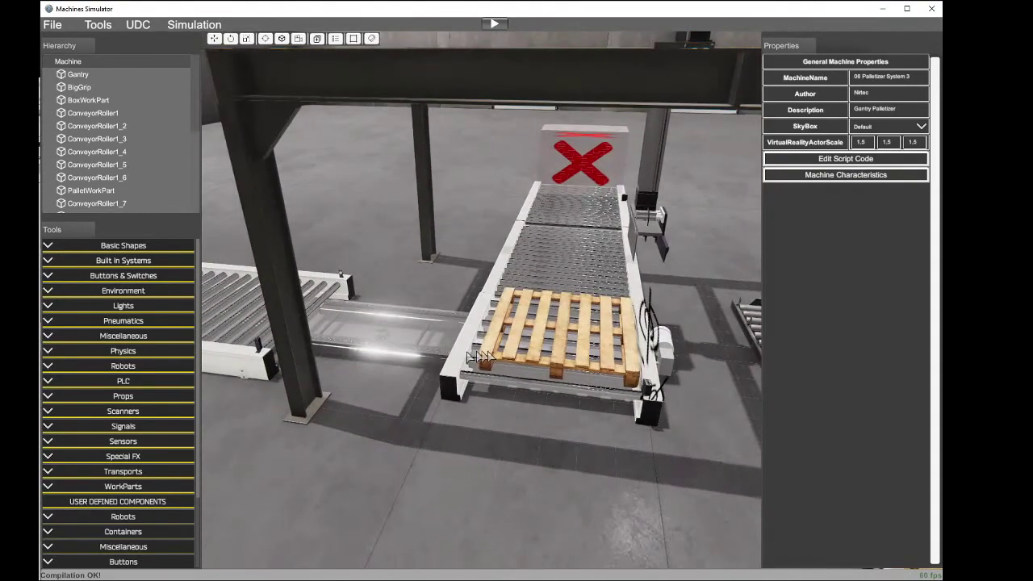
pyautogui.click(575, 347)
pyautogui.press('w')
pyautogui.moveTo(590, 364); pyautogui.dragTo(367, 396, button='right')
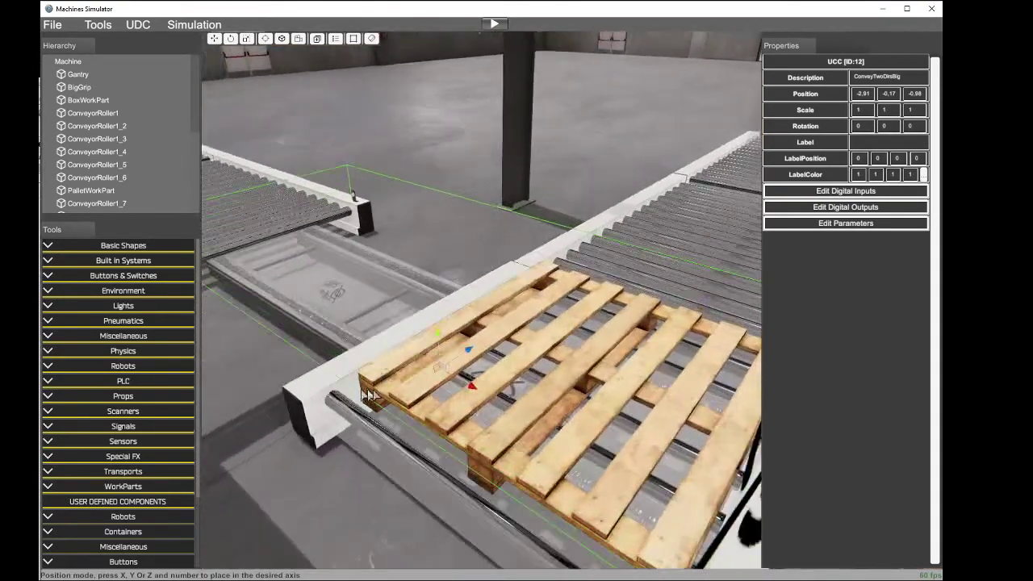
pyautogui.click(522, 361)
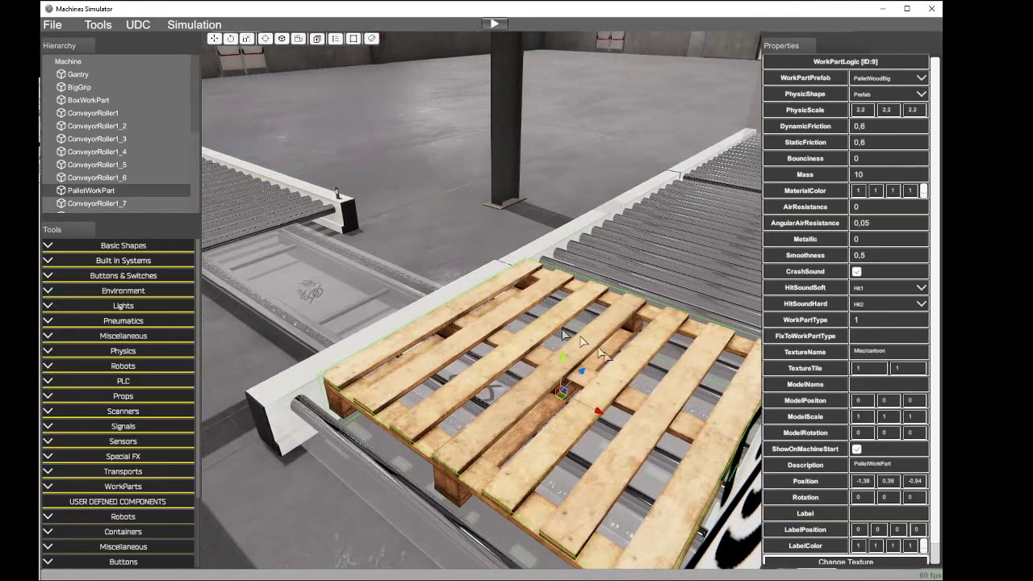
pyautogui.click(858, 449)
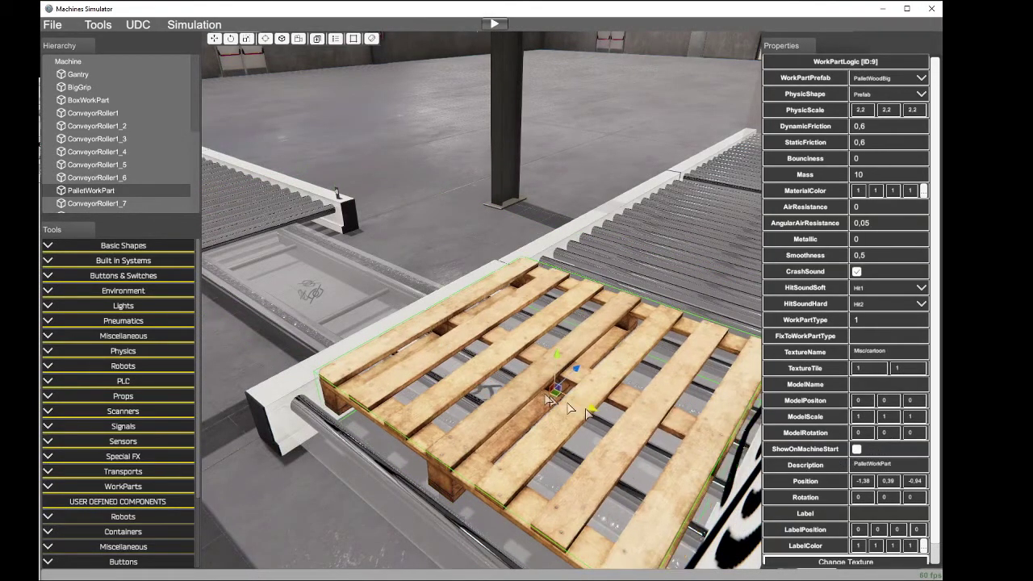
pyautogui.moveTo(589, 410); pyautogui.dragTo(155, 126)
pyautogui.moveTo(387, 213); pyautogui.dragTo(574, 232, button='right')
pyautogui.press('s')
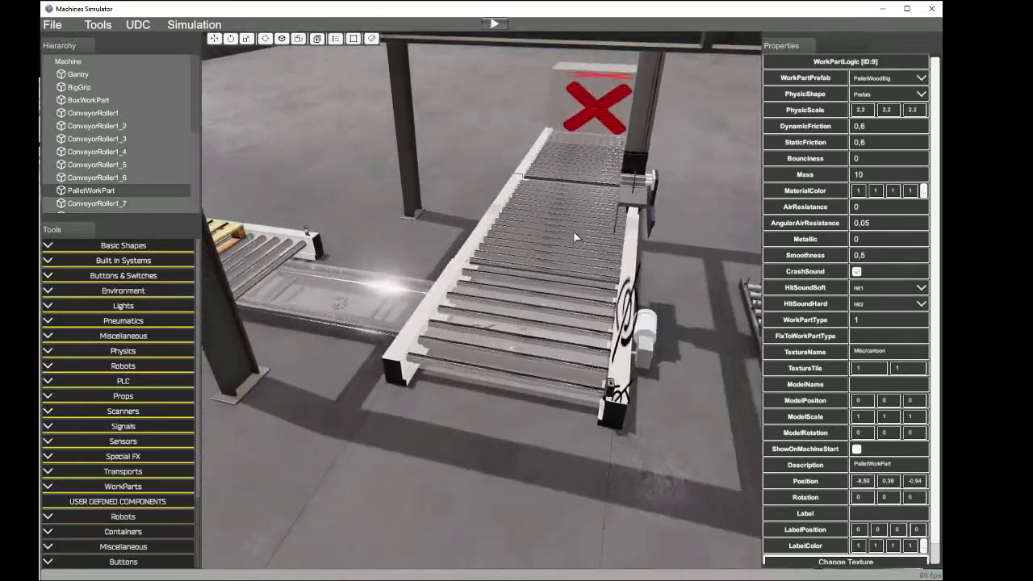
pyautogui.press('s')
# Step: Open the machine's script code and declare "int seq = 0;" above the Init() function
pyautogui.click(68, 62)
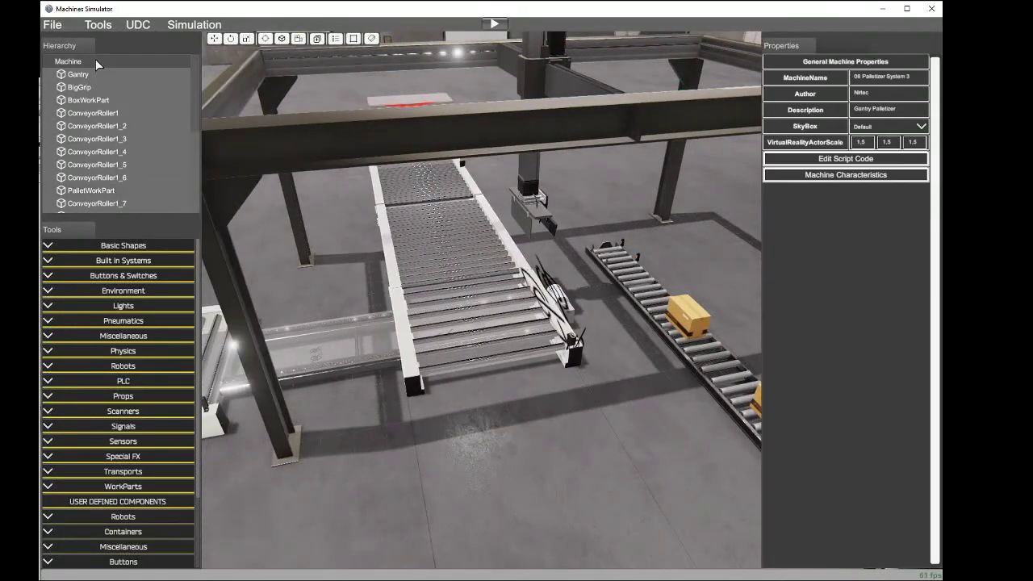
pyautogui.click(845, 160)
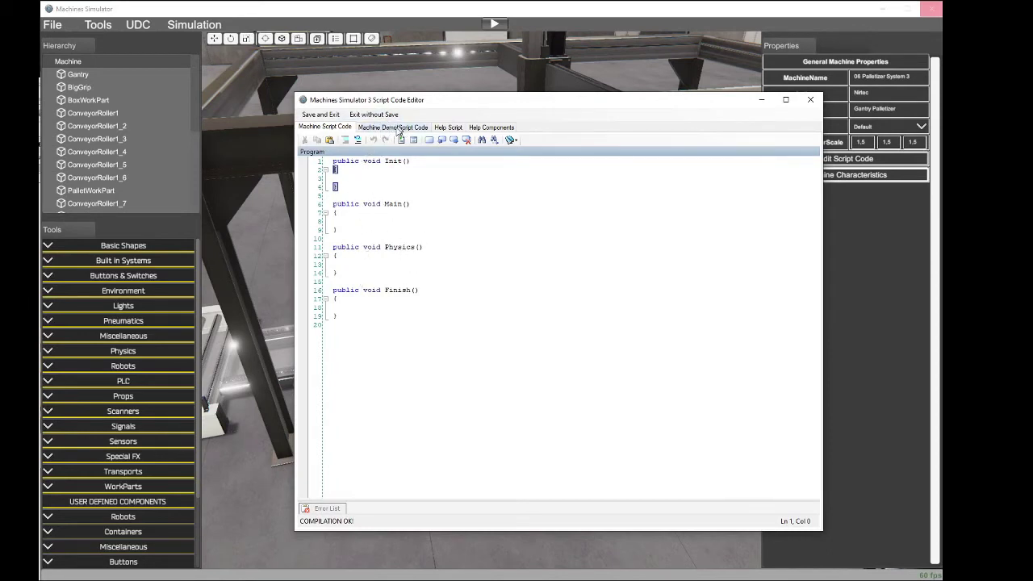
pyautogui.click(332, 161)
pyautogui.press('Return')
pyautogui.press('Return')
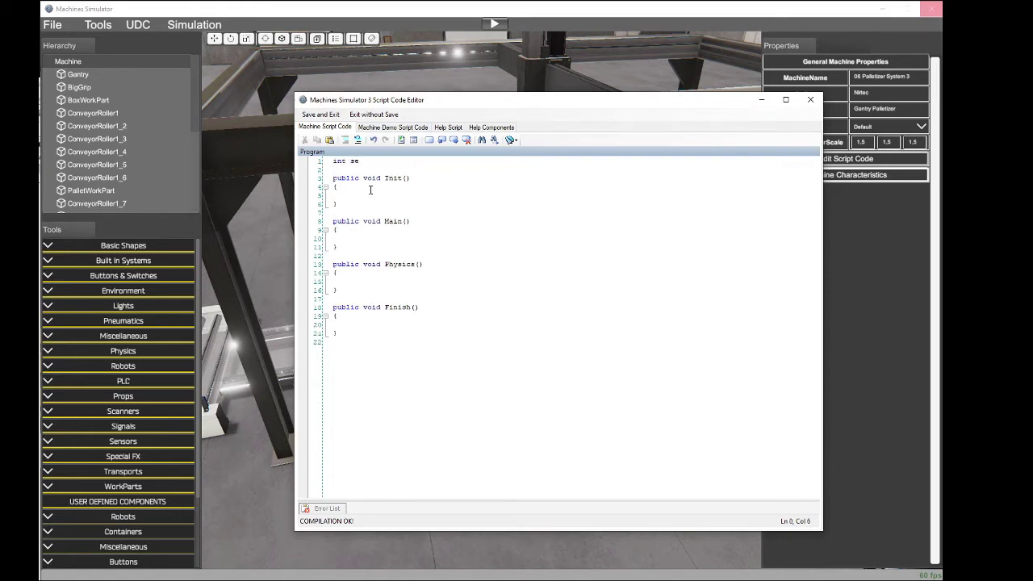
pyautogui.write('int seq =')
# Step: Add blank lines above the seq declaration and import the I/O data constants there
pyautogui.press('Left')
pyautogui.press('Left')
pyautogui.press('Return')
pyautogui.press('Return')
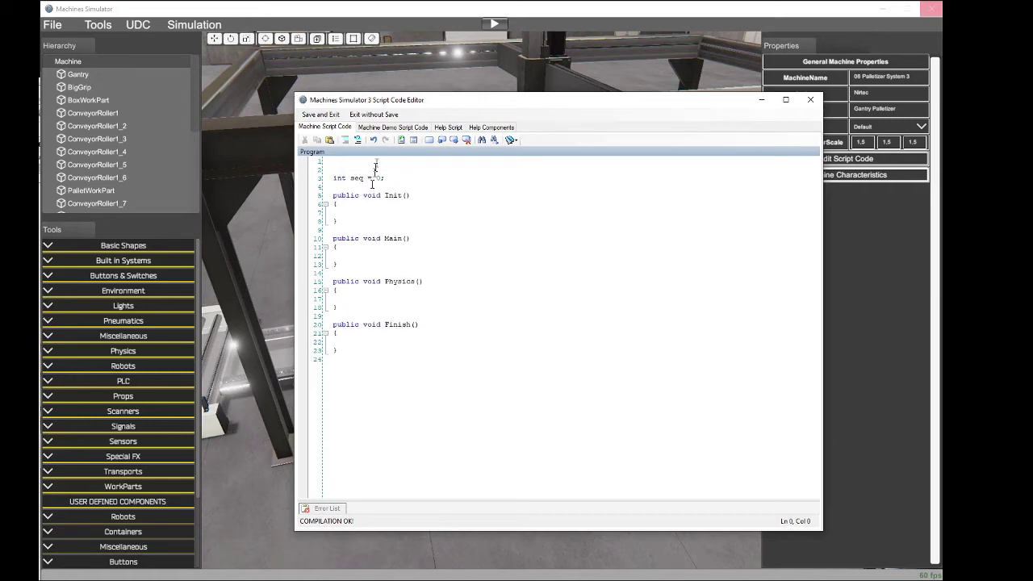
pyautogui.click(414, 142)
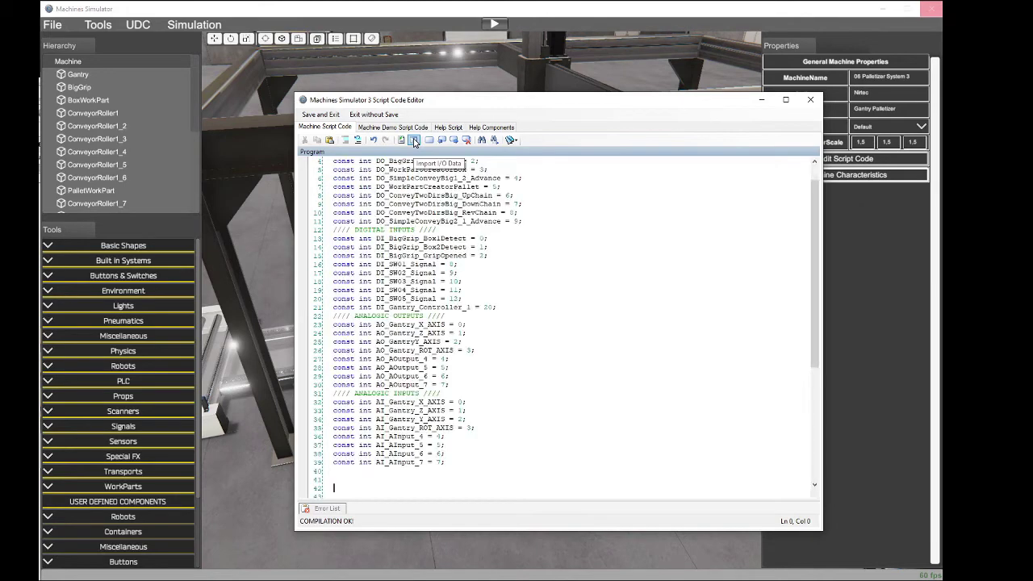
# Step: Review the imported constants for the digital and analog inputs and outputs down to the end of the script
pyautogui.scroll(1, 809, 273)
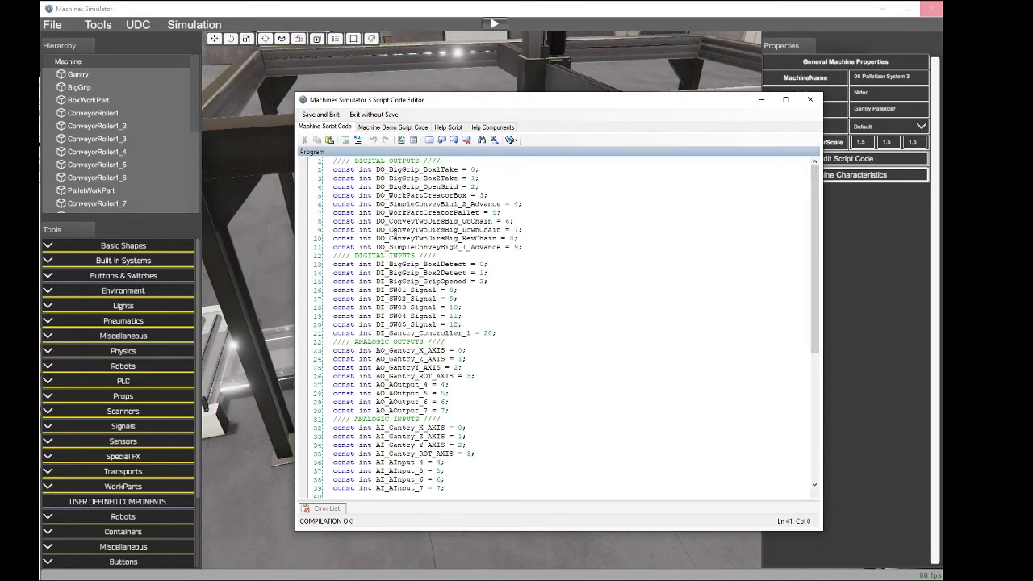
pyautogui.scroll(-4, 373, 174)
pyautogui.scroll(4, 367, 186)
pyautogui.scroll(-2, 417, 235)
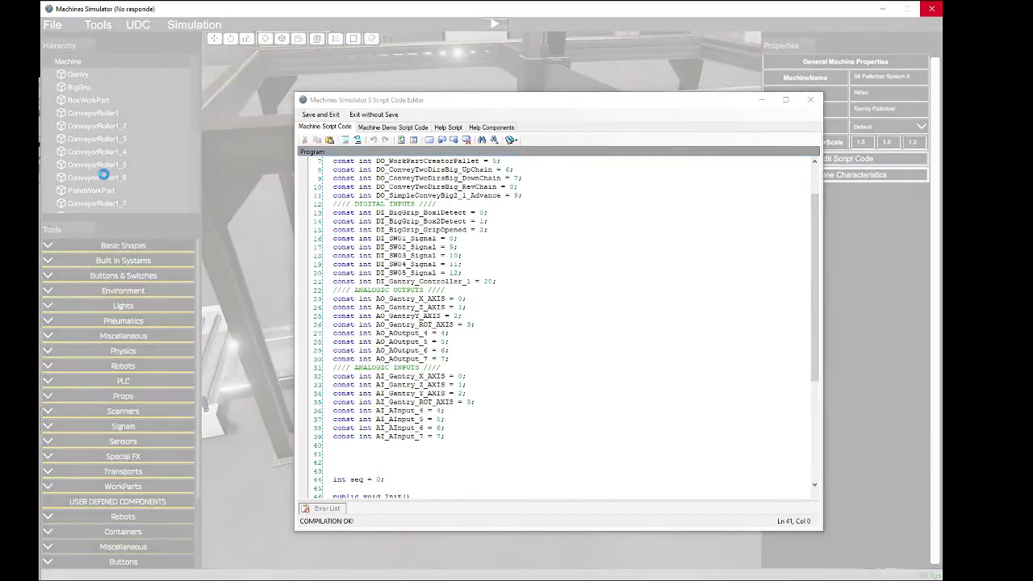
pyautogui.click(472, 255)
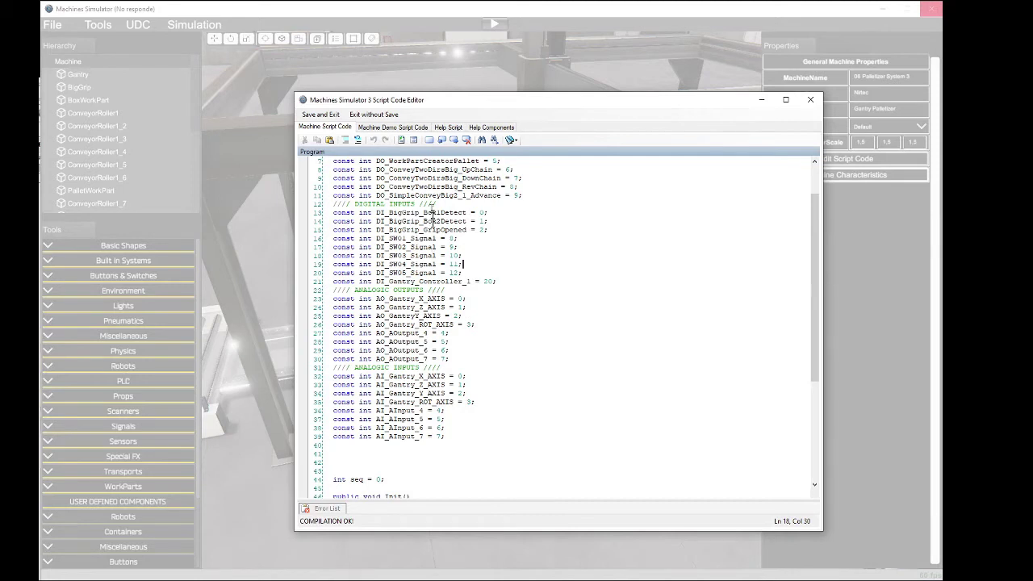
pyautogui.scroll(-1, 410, 265)
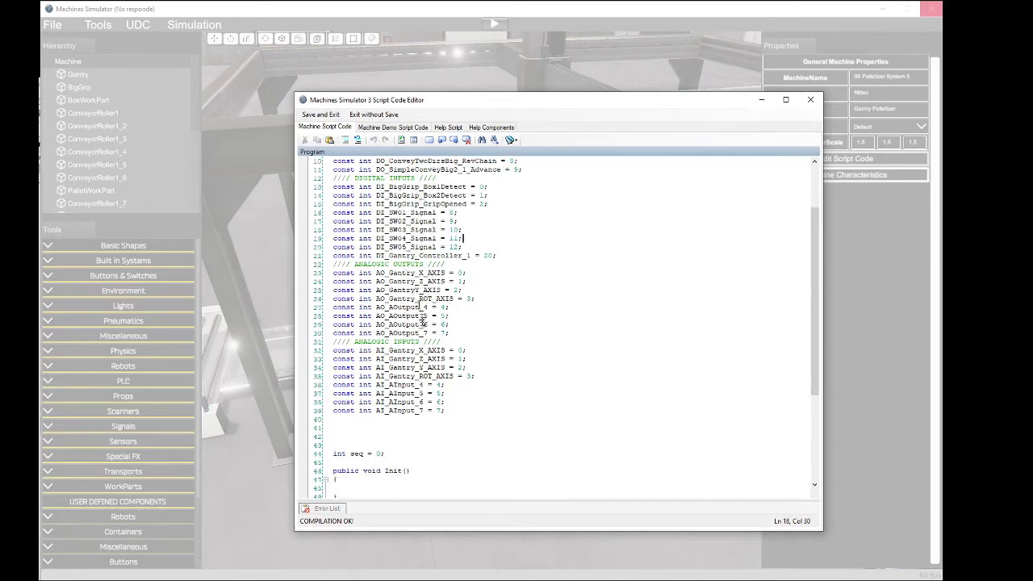
pyautogui.scroll(-5, 413, 297)
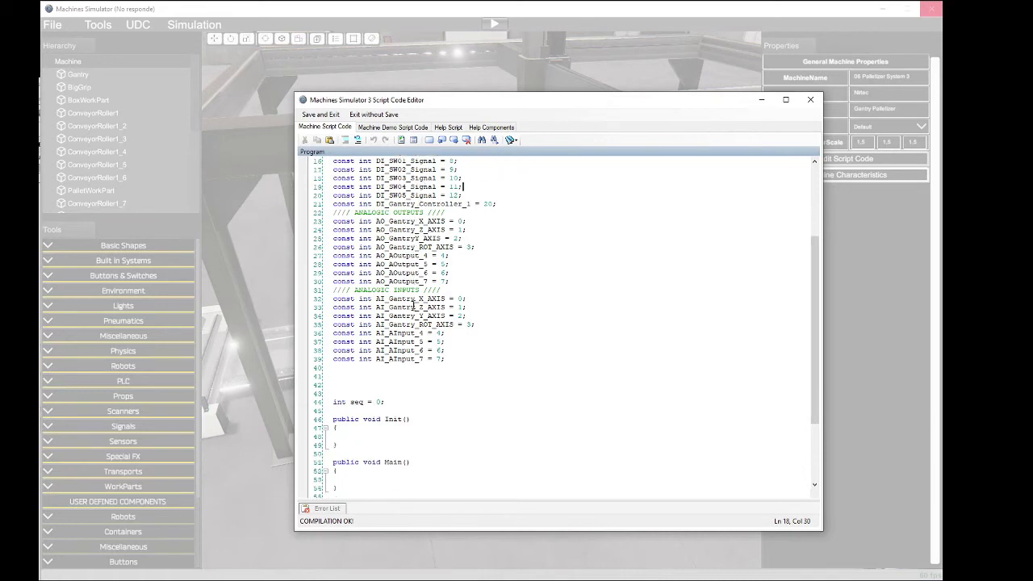
pyautogui.scroll(-2, 420, 282)
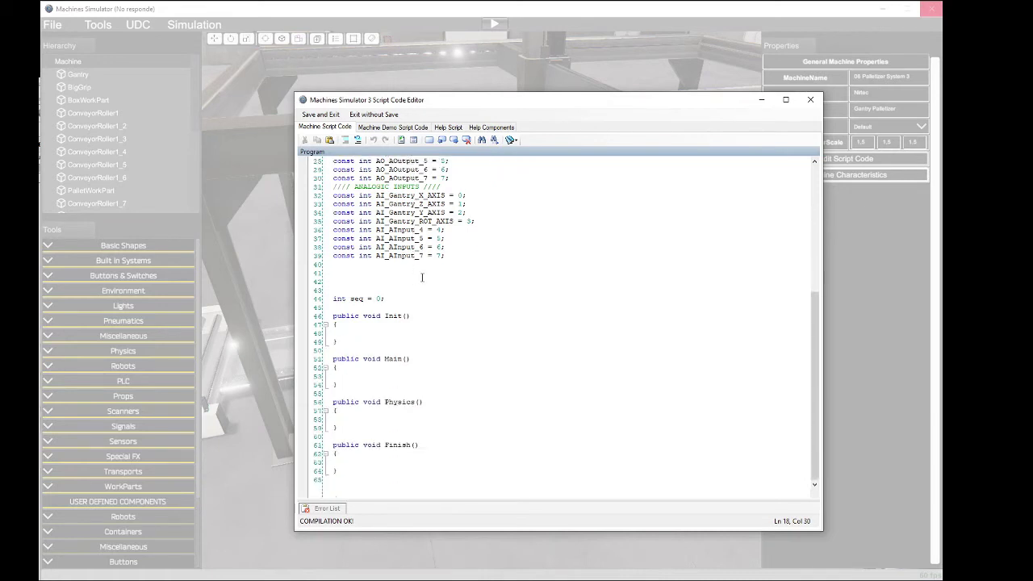
# Step: Call AutomaticMode(); inside Main() and define an empty void AutomaticMode() function below Finish()
pyautogui.click(354, 349)
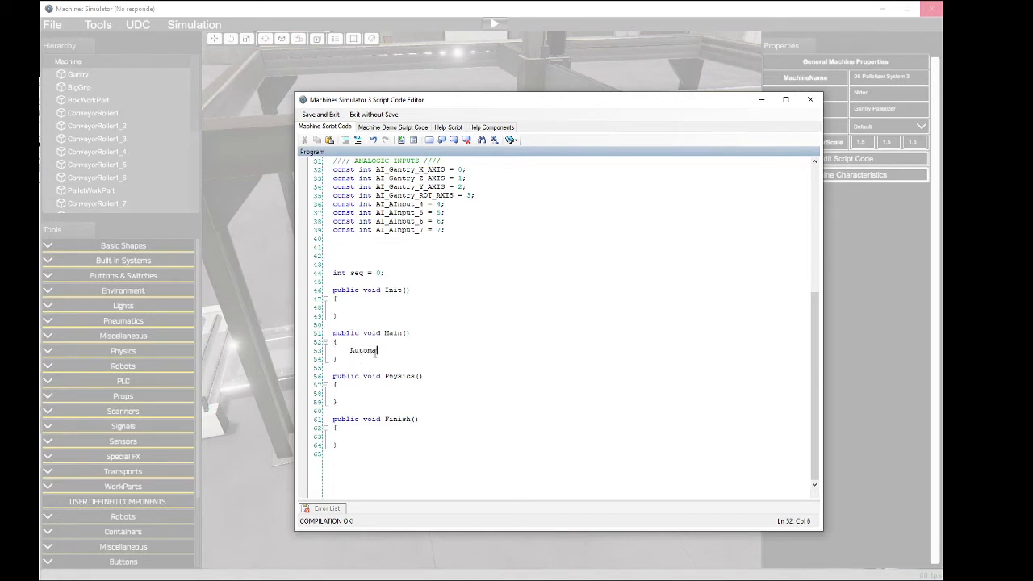
pyautogui.write('cMode();')
pyautogui.click(364, 457)
pyautogui.press('Return')
pyautogui.write('void AutomaticMod')
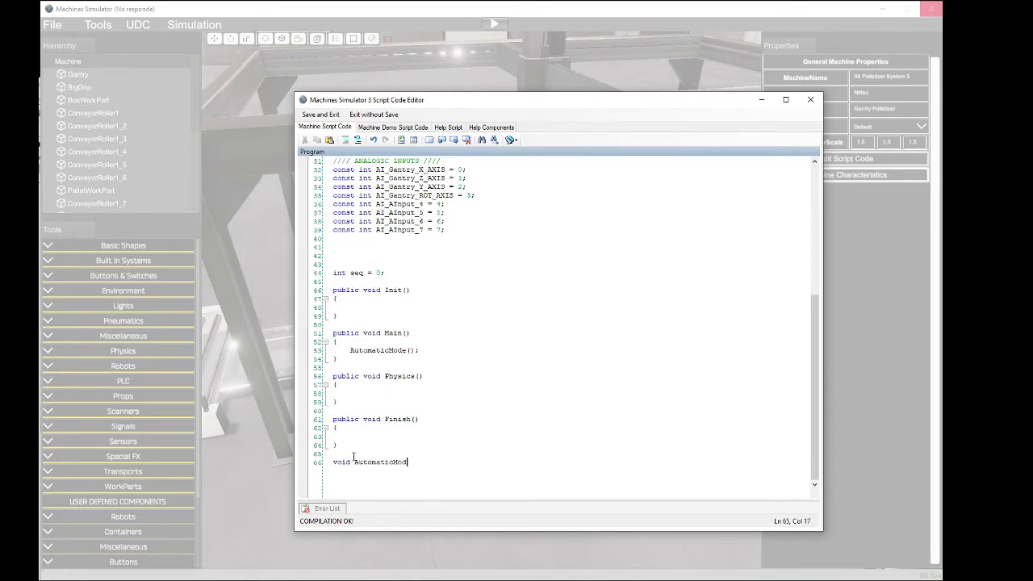
pyautogui.write('e()')
pyautogui.press('Return')
pyautogui.write('{')
pyautogui.press('Return')
pyautogui.press('Return')
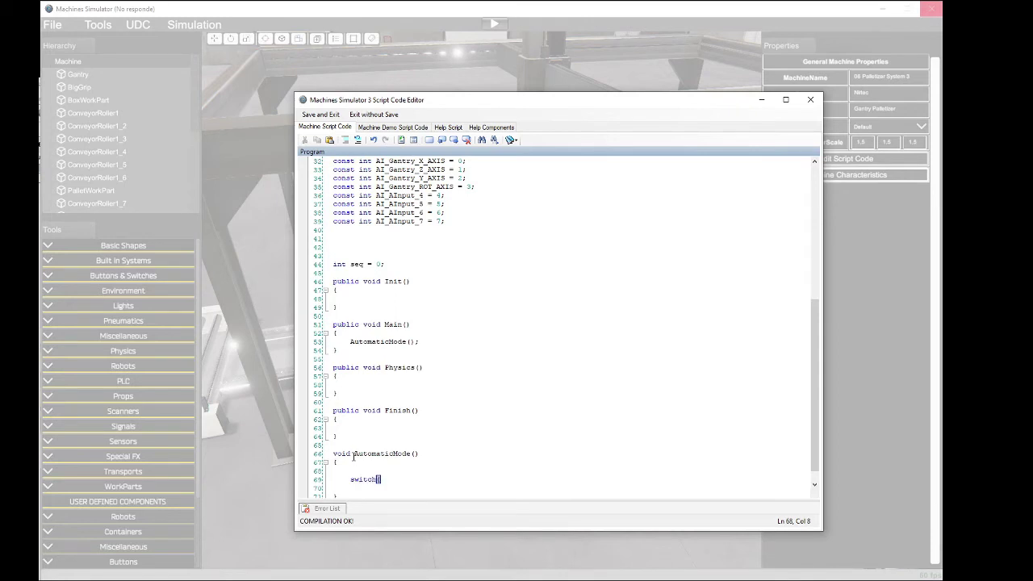
# Step: Add a switch(seq) block with braces inside the AutomaticMode() function
pyautogui.write('switch(seq)')
pyautogui.press('Return')
pyautogui.write('{')
pyautogui.press('Return')
pyautogui.press('Down')
pyautogui.press('Down')
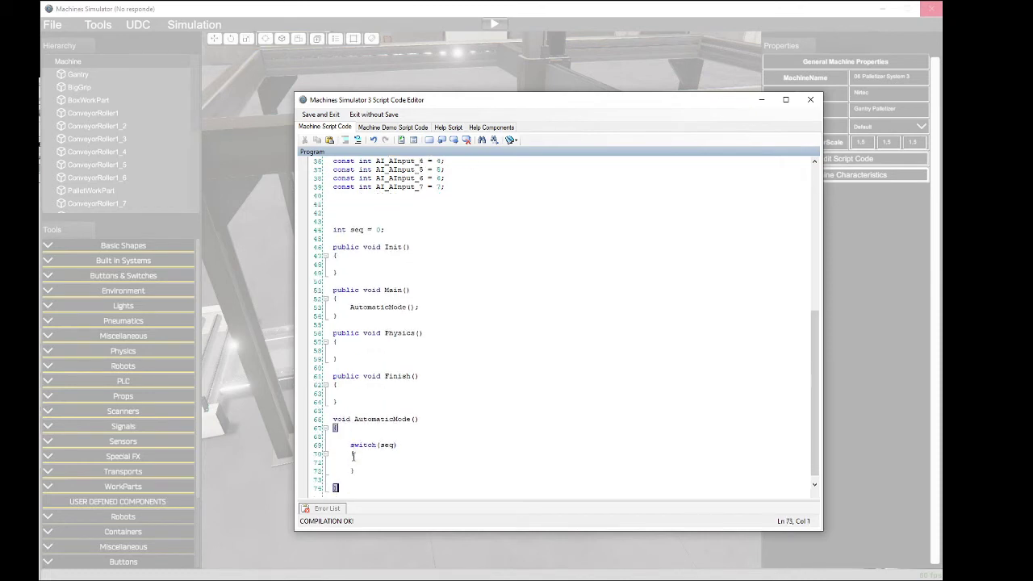
# Step: Add the labels case 0:, case 1: and case 2: inside the switch(seq) block
pyautogui.press('Up')
pyautogui.press('Up')
pyautogui.press('Up')
pyautogui.press('Return')
pyautogui.press('Return')
pyautogui.write('case 1:')
pyautogui.press('Return')
pyautogui.press('Return')
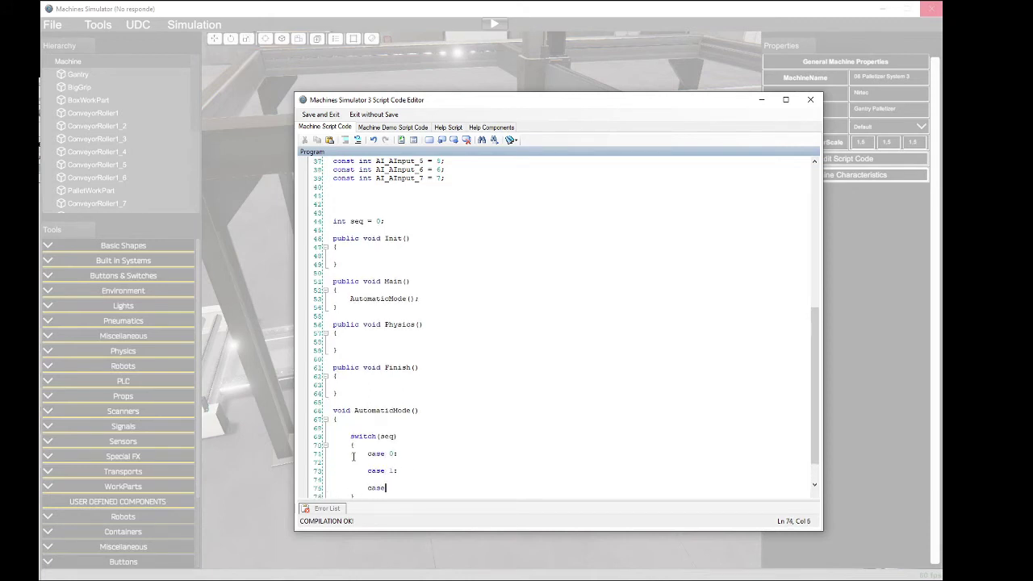
pyautogui.press('Down')
pyautogui.press('Down')
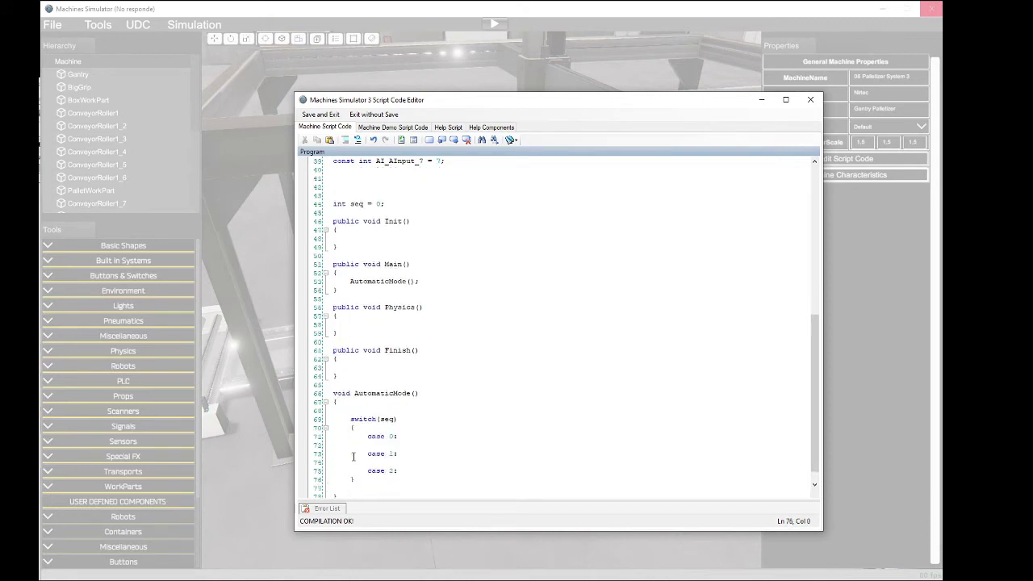
# Step: End each of the three cases with a break; statement, leaving an empty line above each break
pyautogui.press('Up')
pyautogui.press('Up')
pyautogui.press('Up')
pyautogui.press('Return')
pyautogui.press('Return')
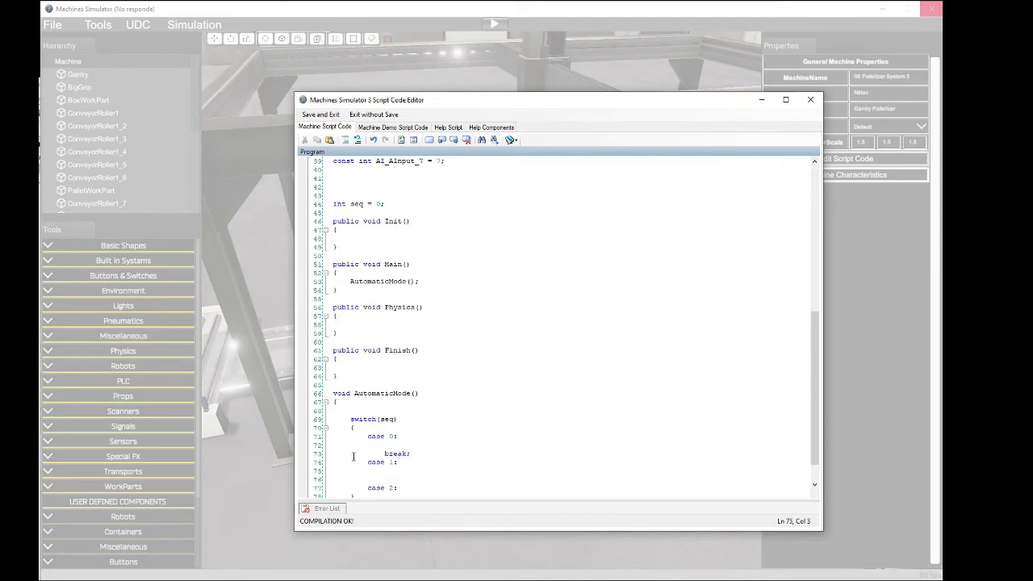
pyautogui.write('break;')
pyautogui.press('Down')
pyautogui.press('End')
pyautogui.press('Return')
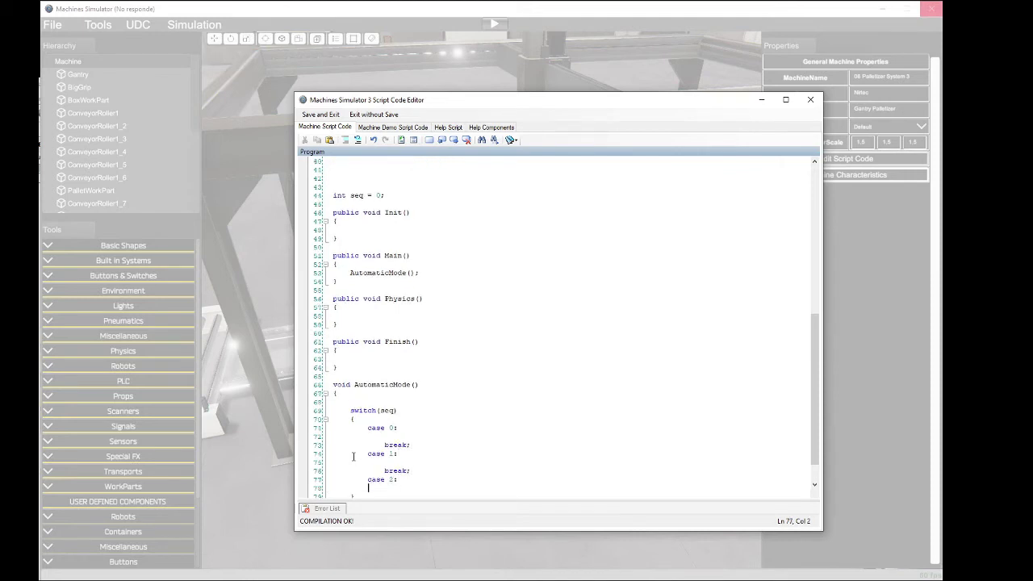
pyautogui.press('Return')
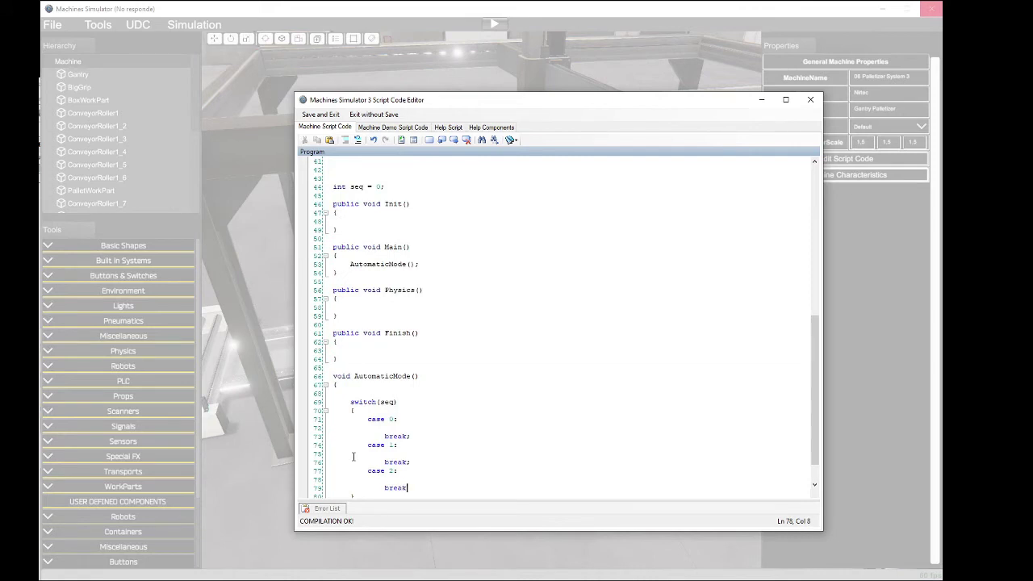
pyautogui.press('Down')
pyautogui.press('Down')
pyautogui.press('Up')
pyautogui.press('Up')
pyautogui.press('Up')
pyautogui.press('Up')
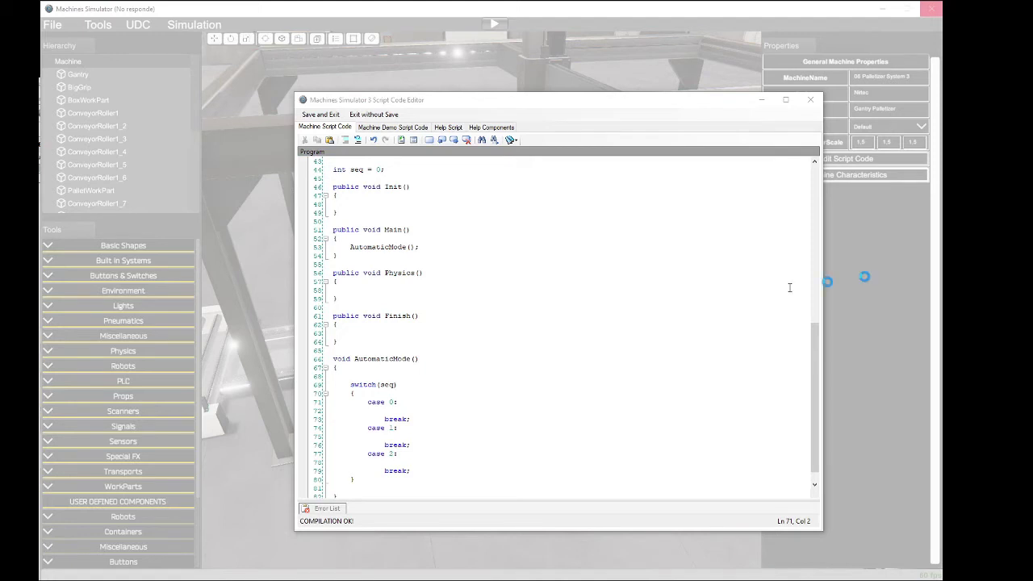
# Step: Insert IOManager.SetOutput(int num, bool stat) from the script code help into case 0, above its break
pyautogui.scroll(3, 417, 361)
pyautogui.scroll(1, 417, 360)
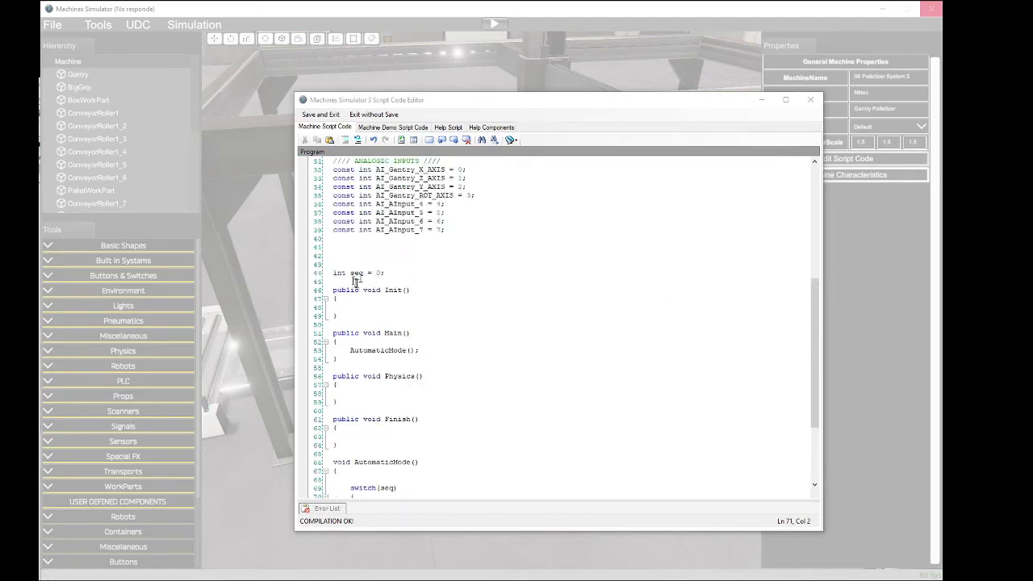
pyautogui.scroll(-5, 396, 368)
pyautogui.click(400, 385)
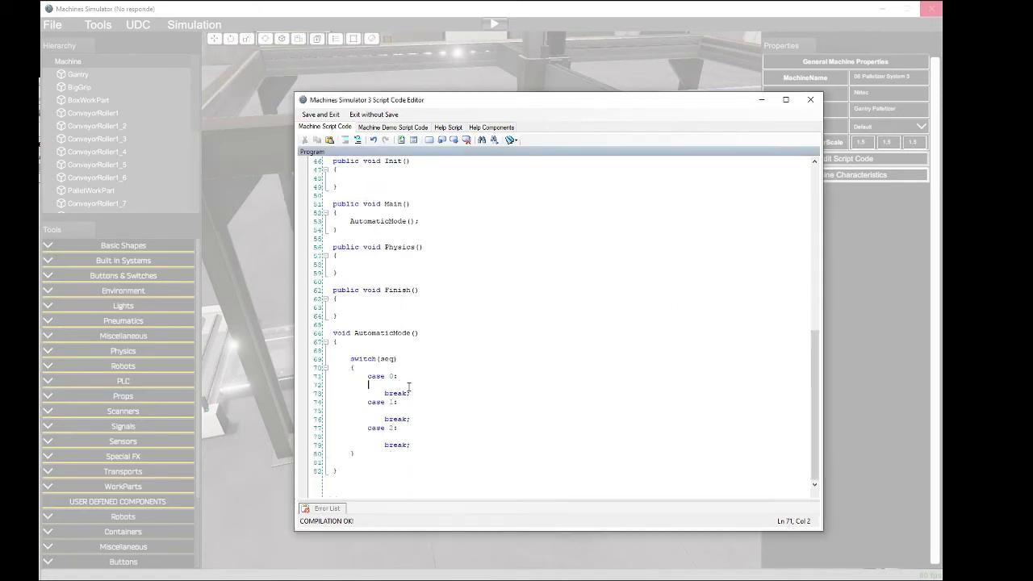
pyautogui.press('Tab')
pyautogui.click(401, 140)
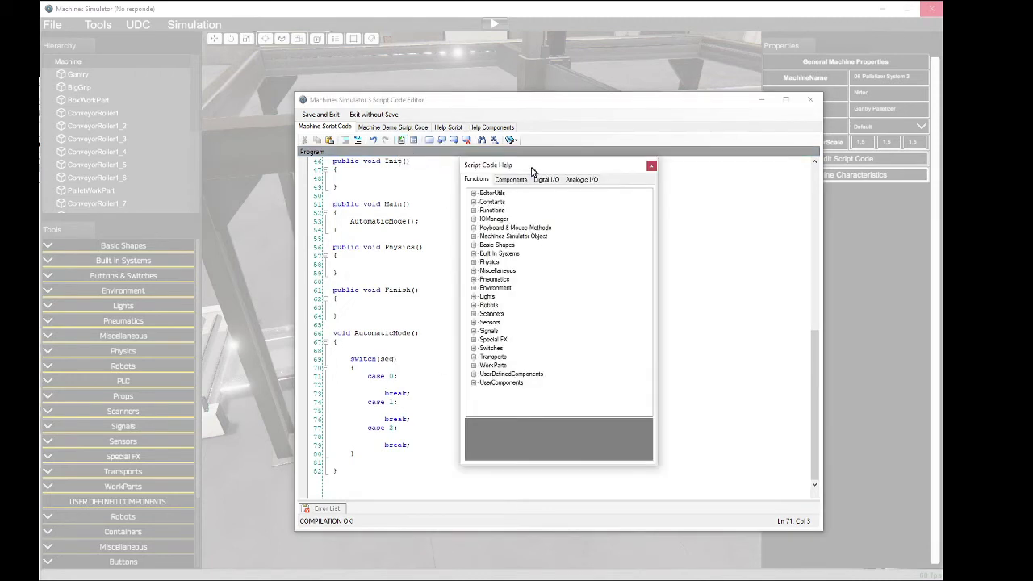
pyautogui.moveTo(535, 171); pyautogui.dragTo(796, 168)
pyautogui.click(737, 219)
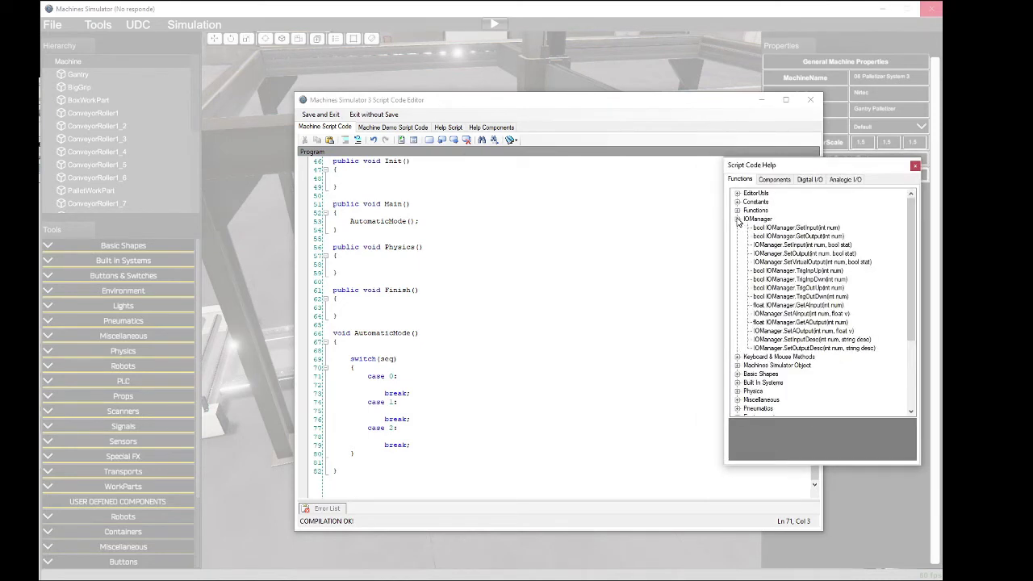
pyautogui.doubleClick(804, 255)
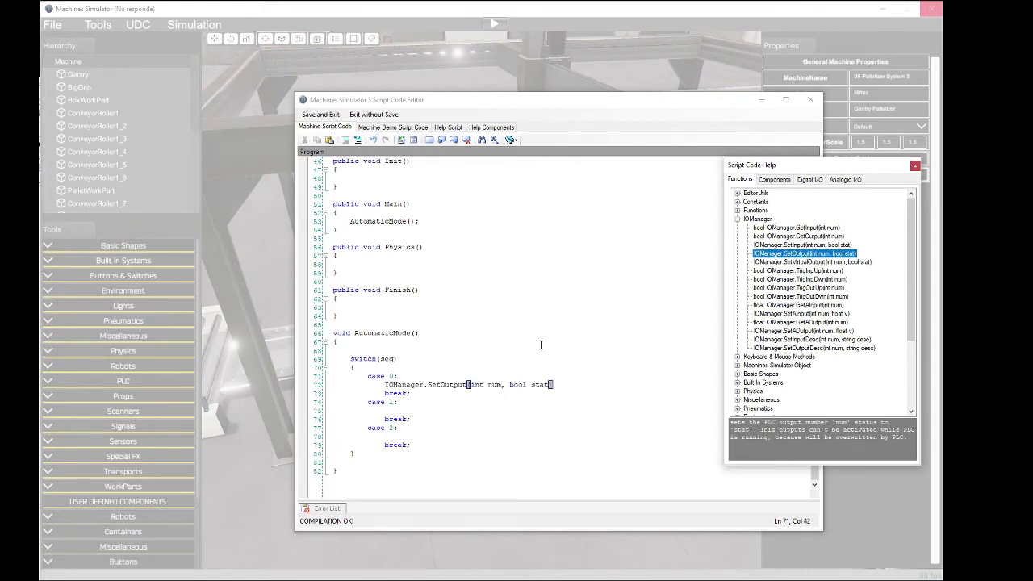
# Step: Replace the int num argument of SetOutput in case 0 with DO_WorkPartCreatorPallet from the digital I/O list of the script code help
pyautogui.moveTo(786, 167); pyautogui.dragTo(794, 167)
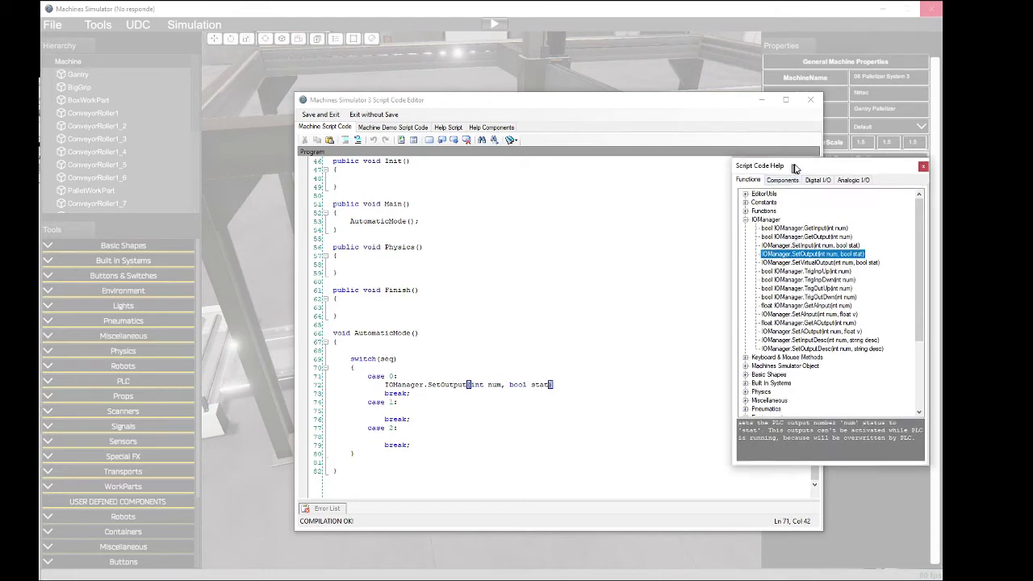
pyautogui.click(501, 385)
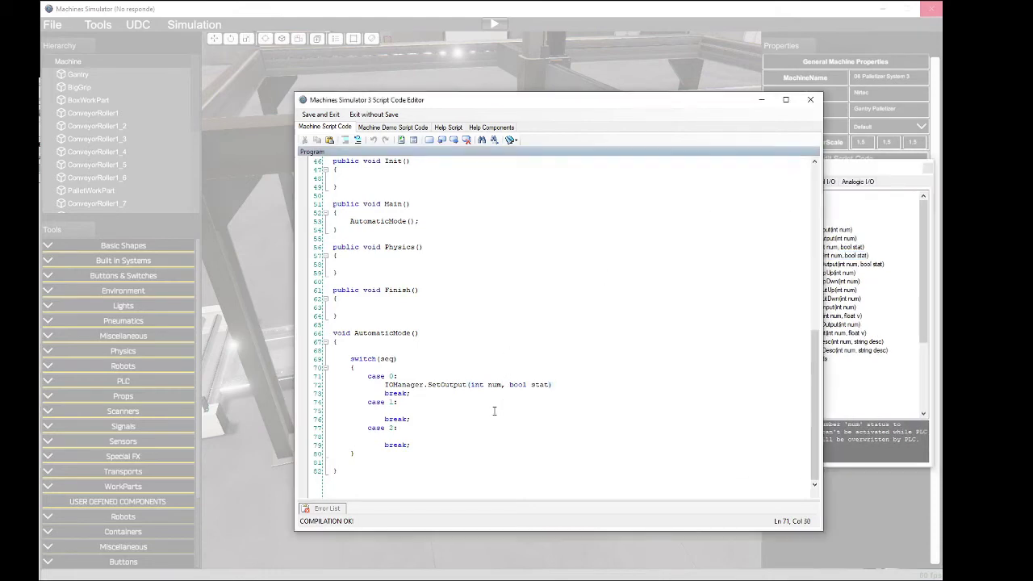
pyautogui.press('BackSpace')
pyautogui.press('BackSpace')
pyautogui.press('BackSpace')
pyautogui.press('BackSpace')
pyautogui.press('BackSpace')
pyautogui.press('BackSpace')
pyautogui.press('BackSpace')
pyautogui.moveTo(866, 174); pyautogui.dragTo(889, 172)
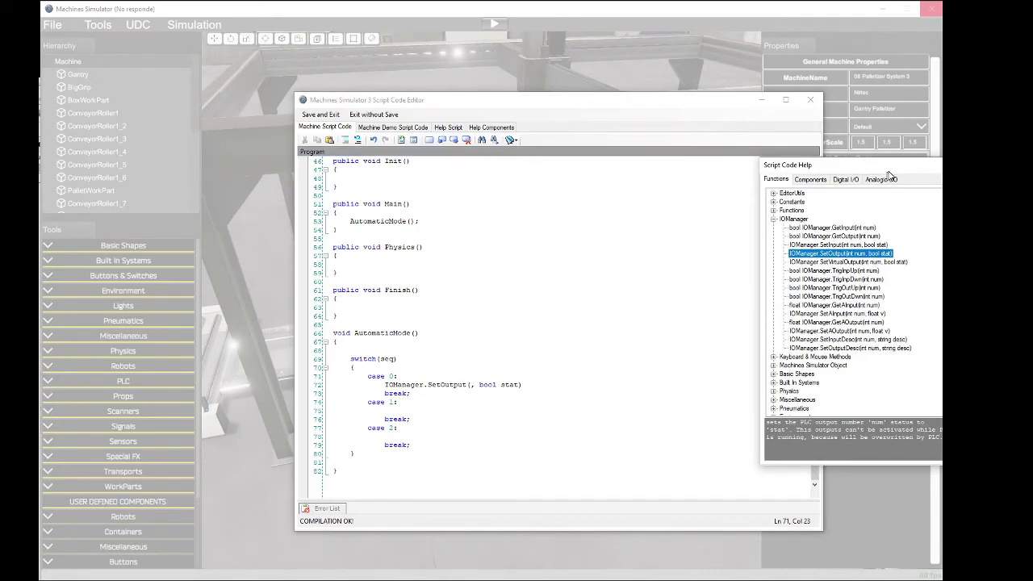
pyautogui.click(846, 180)
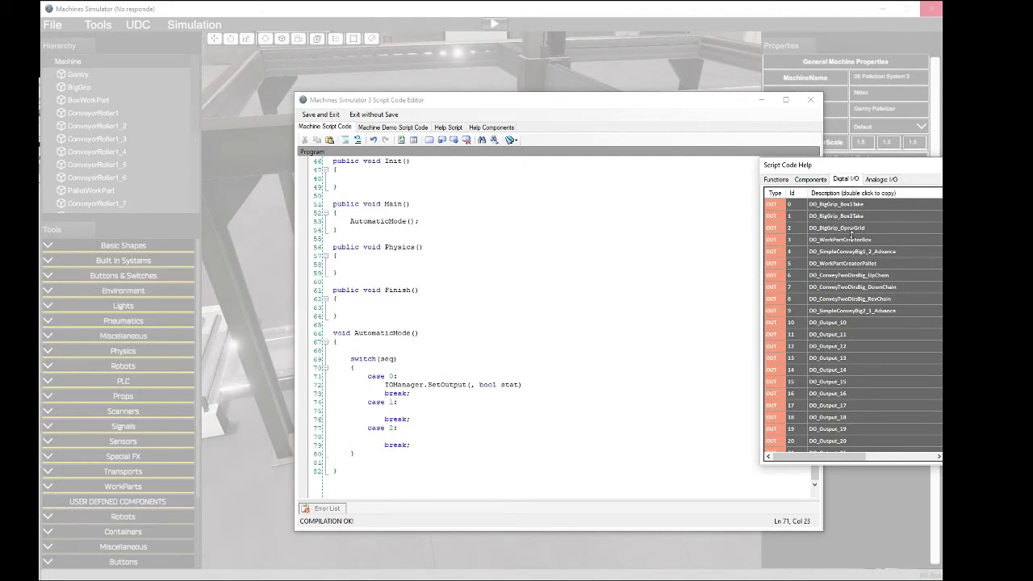
pyautogui.moveTo(941, 288); pyautogui.dragTo(941, 373)
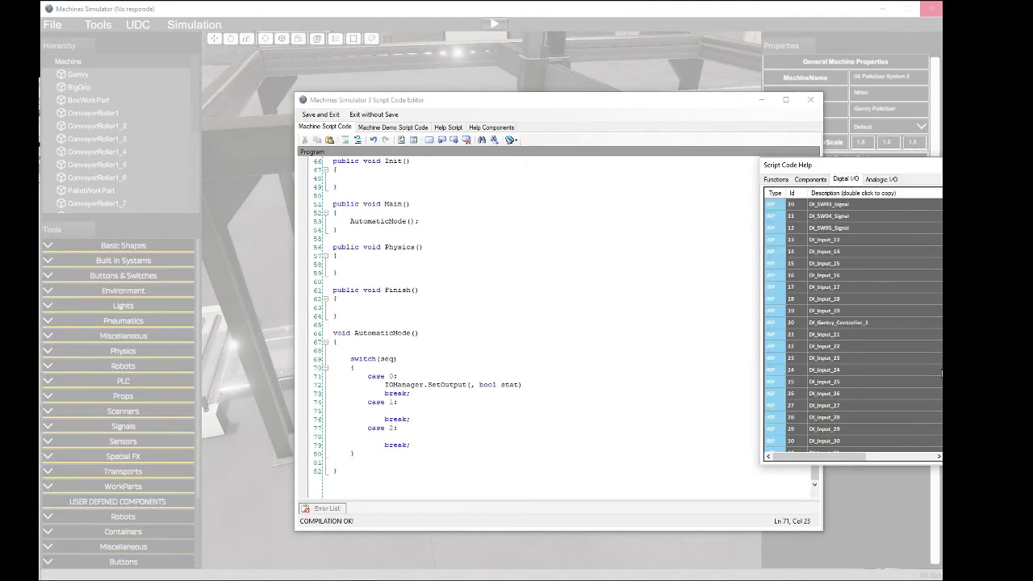
pyautogui.scroll(14, 852, 323)
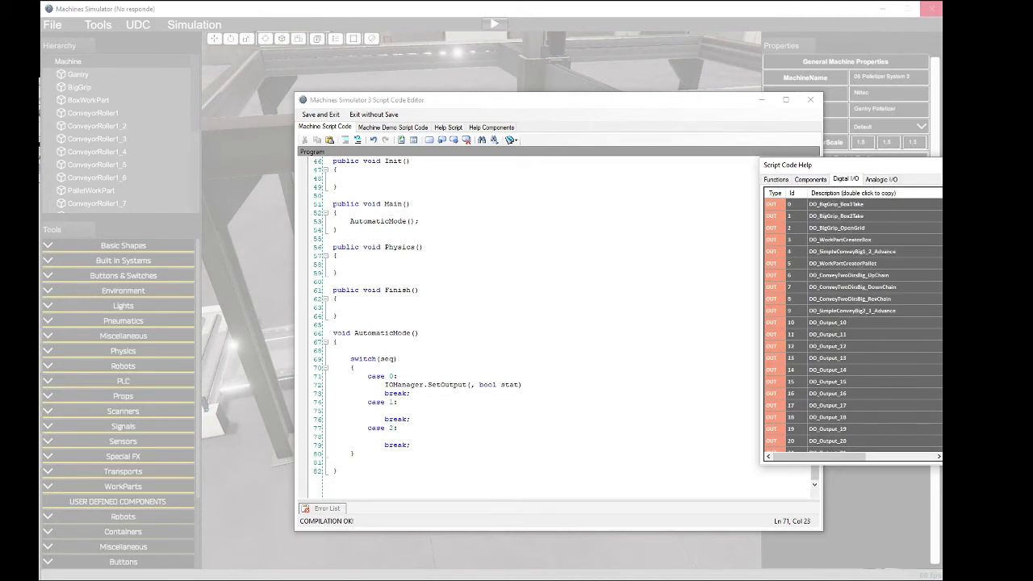
pyautogui.doubleClick(848, 263)
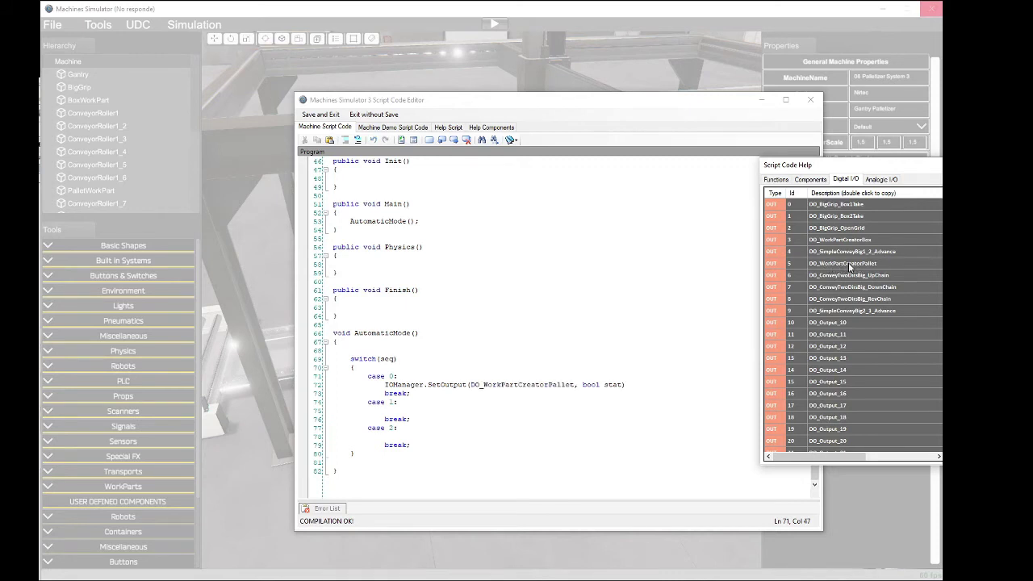
# Step: Replace the bool stat argument with true, close the statement with a semicolon and add an empty line below it
pyautogui.click(583, 385)
pyautogui.press('Delete')
pyautogui.press('Delete')
pyautogui.press('Delete')
pyautogui.press('Delete')
pyautogui.press('Delete')
pyautogui.press('Delete')
pyautogui.press('Delete')
pyautogui.press('Delete')
pyautogui.press('Delete')
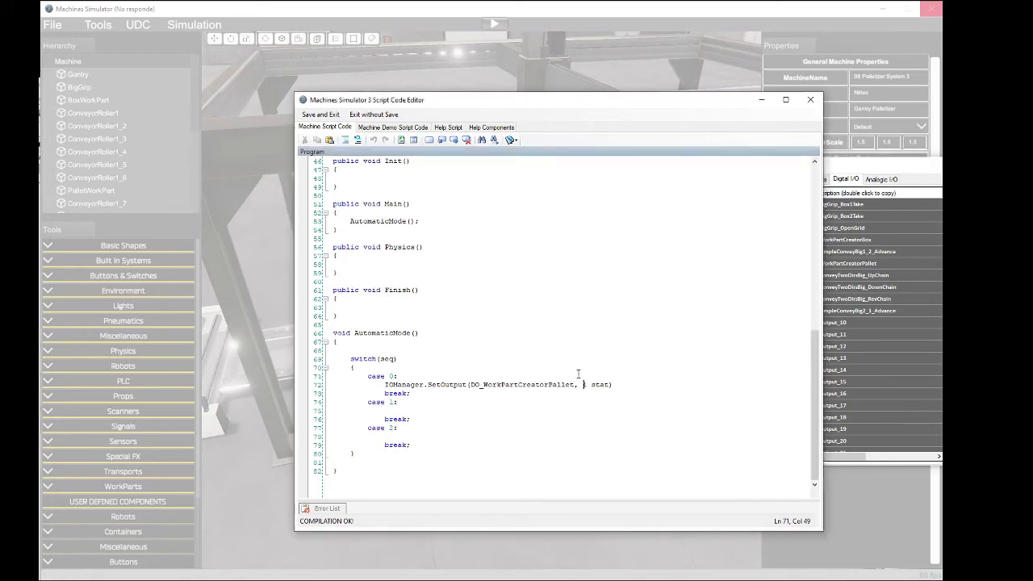
pyautogui.write('true);')
pyautogui.press('Return')
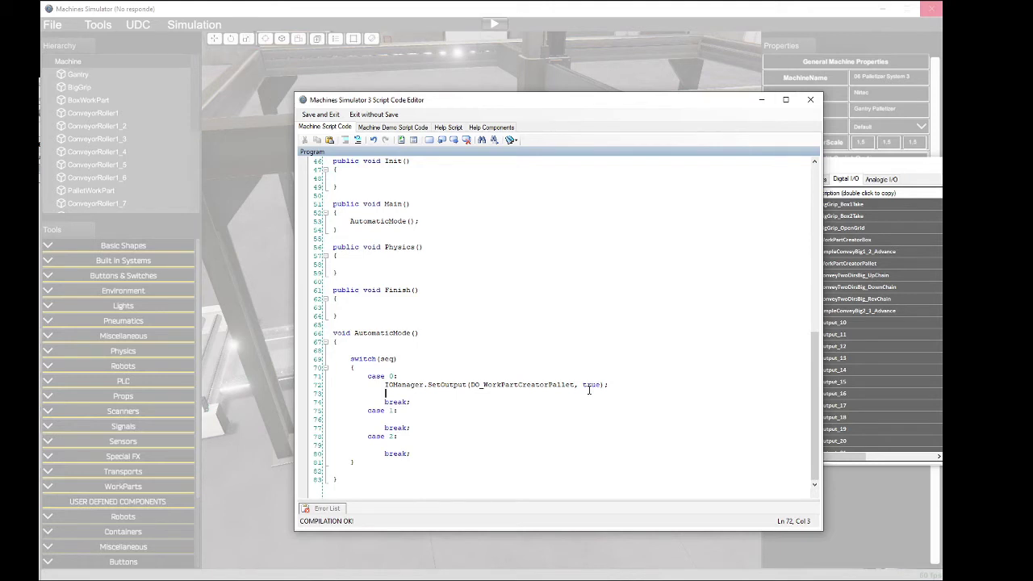
# Step: Duplicate the SetOutput line below itself in case 0 and remove DO_WorkPartCreatorPallet from the copy
pyautogui.hotkey('shift', 'End')
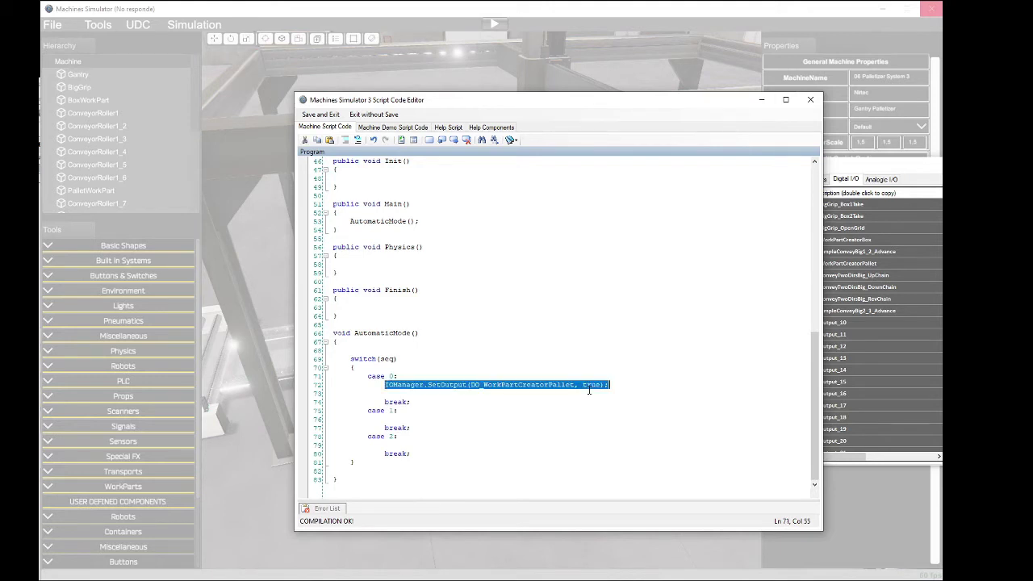
pyautogui.hotkey('ctrl', 'c')
pyautogui.press('Down')
pyautogui.hotkey('ctrl', 'v')
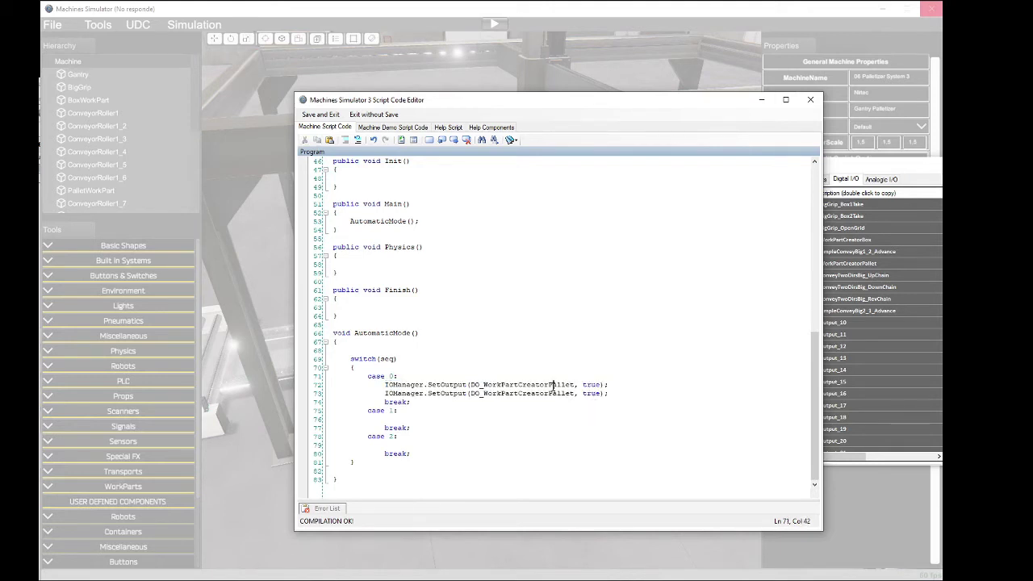
pyautogui.doubleClick(548, 395)
pyautogui.press('Delete')
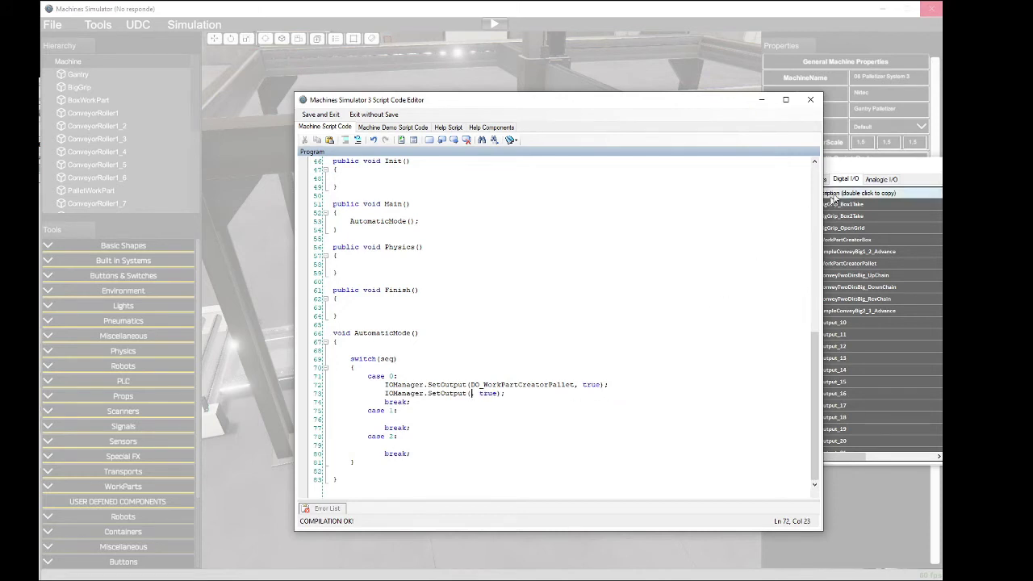
pyautogui.moveTo(869, 166); pyautogui.dragTo(945, 170)
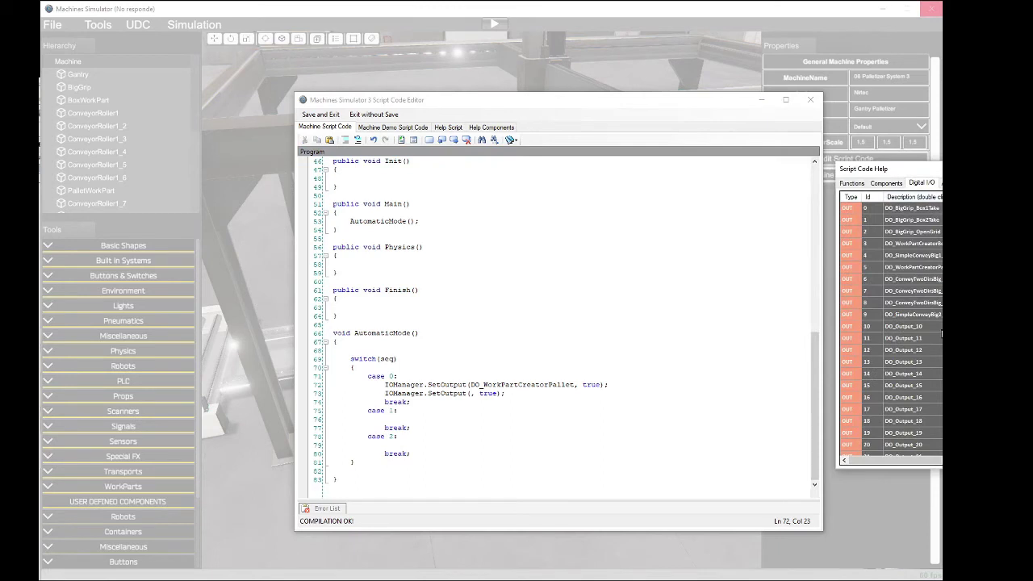
pyautogui.doubleClick(908, 291)
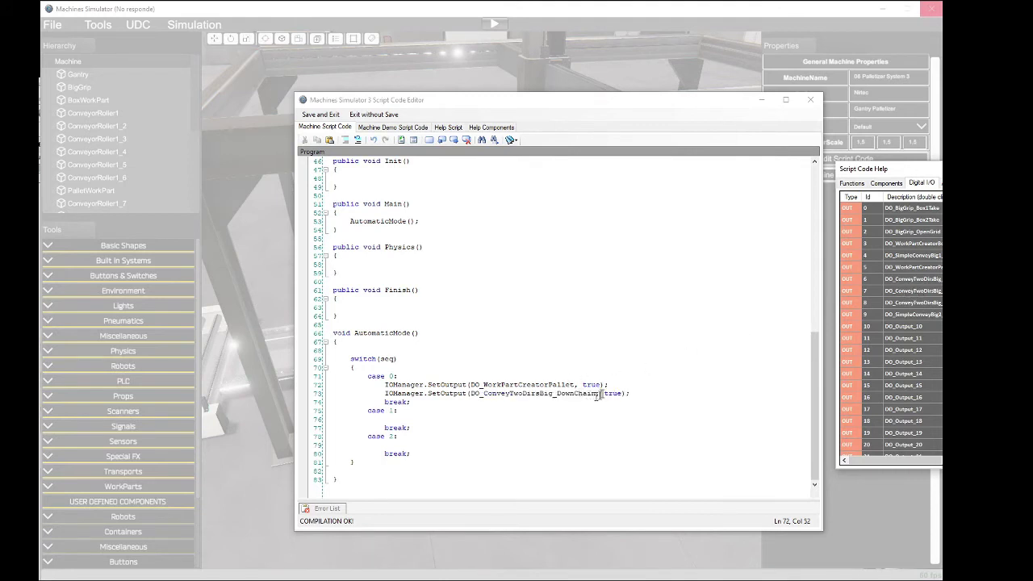
pyautogui.moveTo(599, 394); pyautogui.dragTo(475, 394)
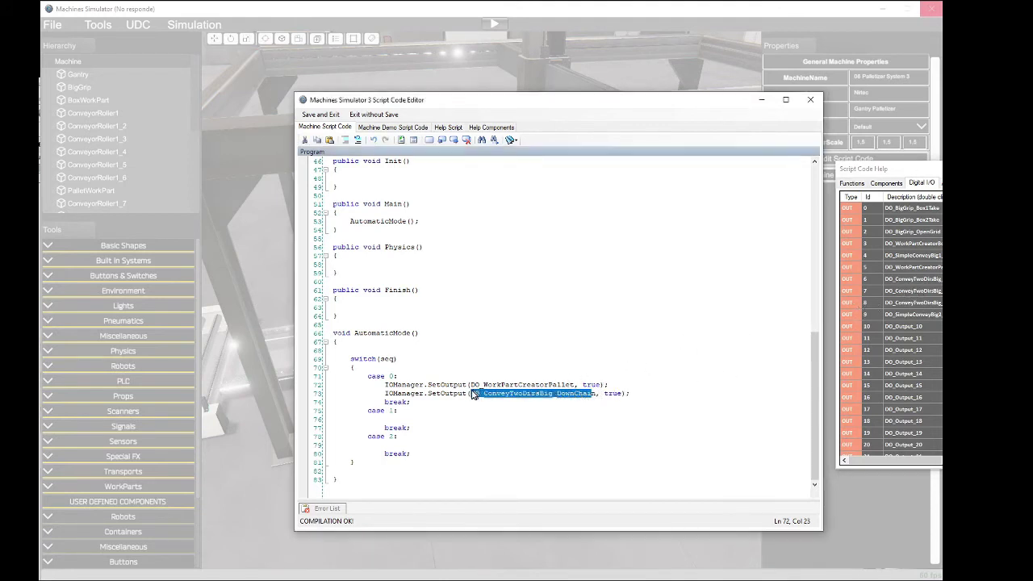
pyautogui.press('Delete')
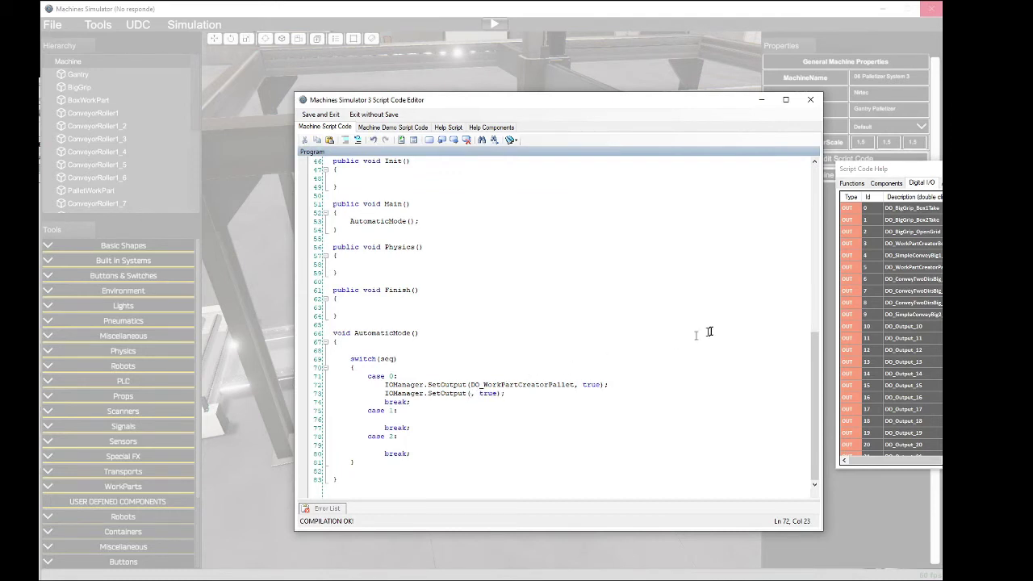
# Step: Insert DO_SimpleConveyBig2_1_Advance as the second SetOutput call's output argument and add an empty line below it
pyautogui.doubleClick(939, 315)
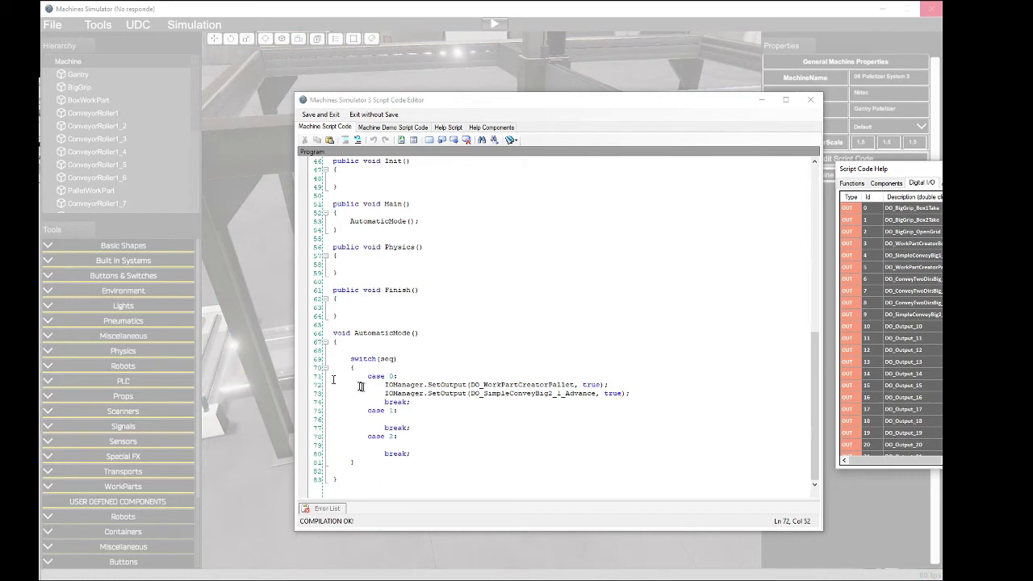
pyautogui.click(661, 392)
pyautogui.press('Return')
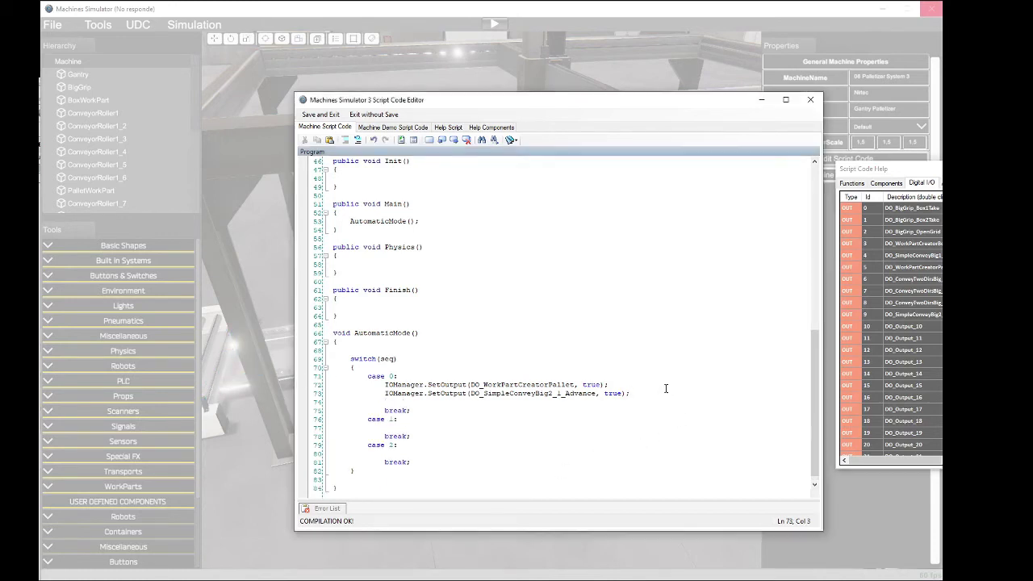
# Step: Begin an if condition in case 0 with IOManager.GetInput from the script code help, using DI_SW03_Signal as its argument
pyautogui.write('if(')
pyautogui.click(863, 184)
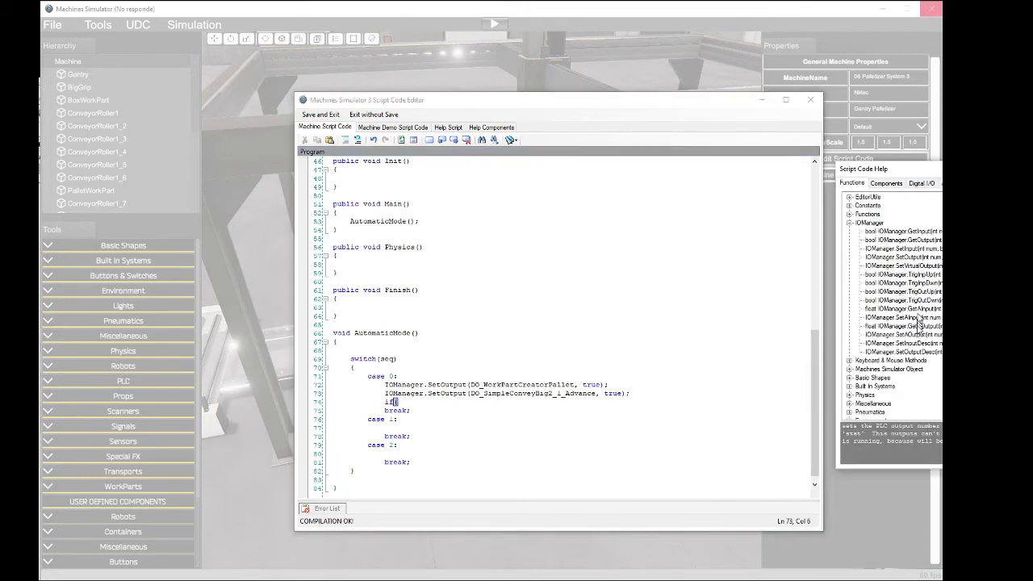
pyautogui.doubleClick(902, 231)
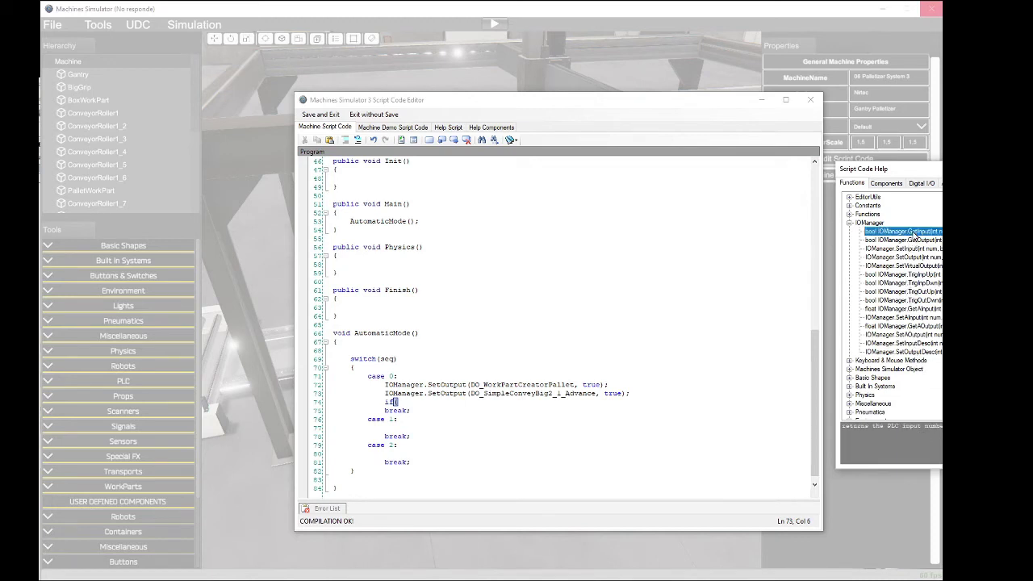
pyautogui.doubleClick(494, 403)
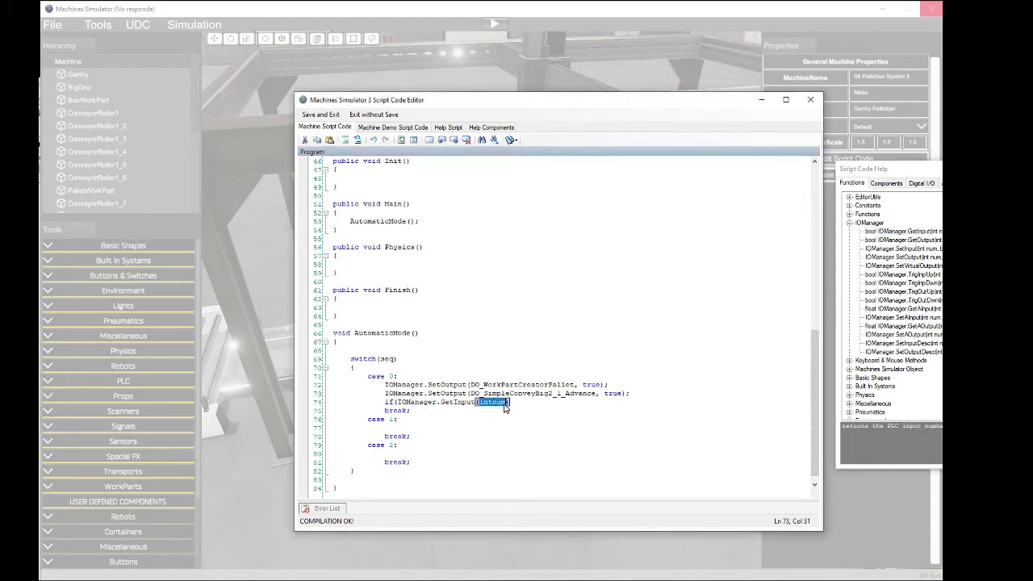
pyautogui.press('BackSpace')
pyautogui.click(923, 184)
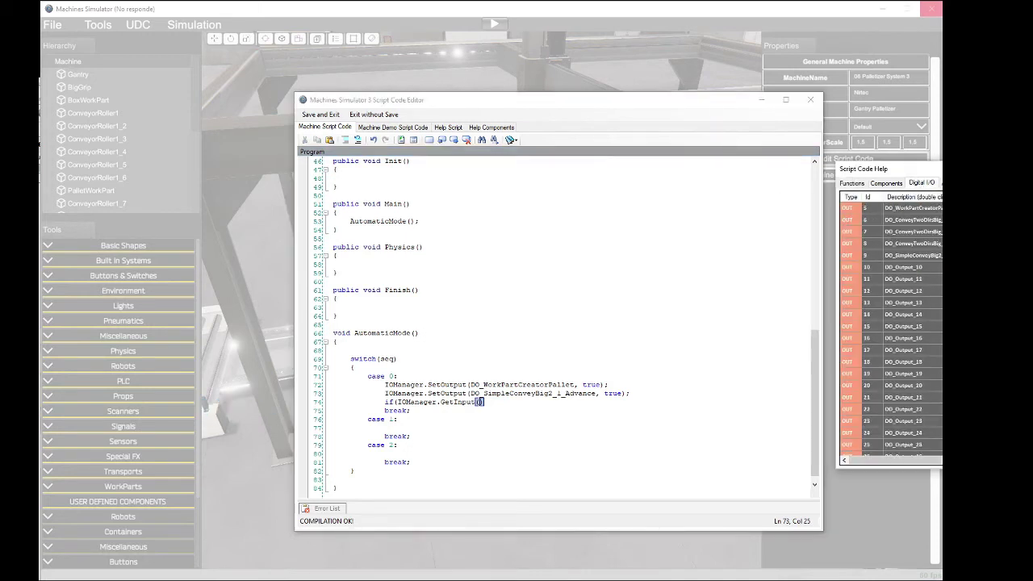
pyautogui.scroll(-7, 888, 331)
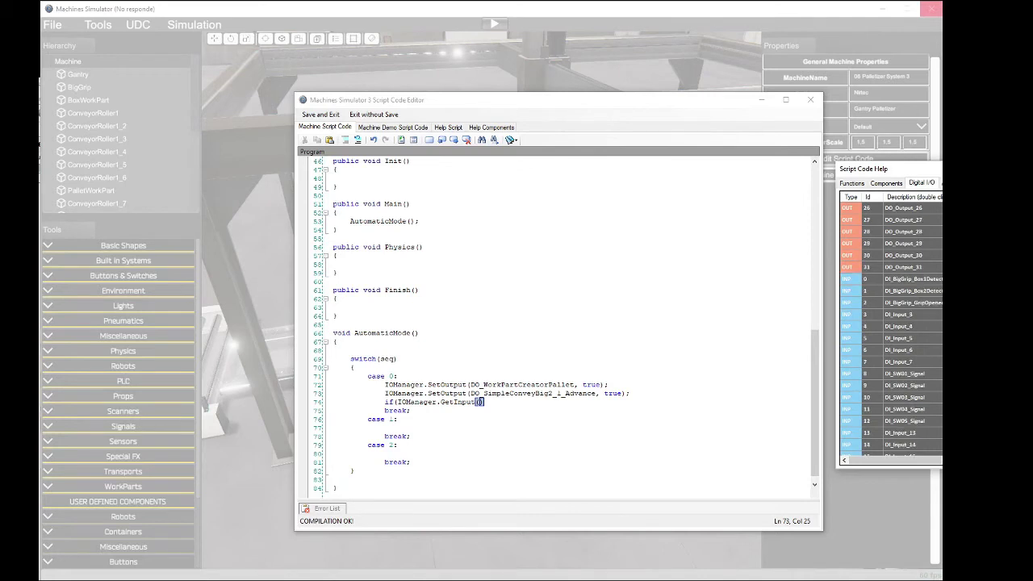
pyautogui.doubleClick(925, 397)
# Step: Add a braced block under the if condition in case 0 containing seq = 1;
pyautogui.click(564, 404)
pyautogui.press('Return')
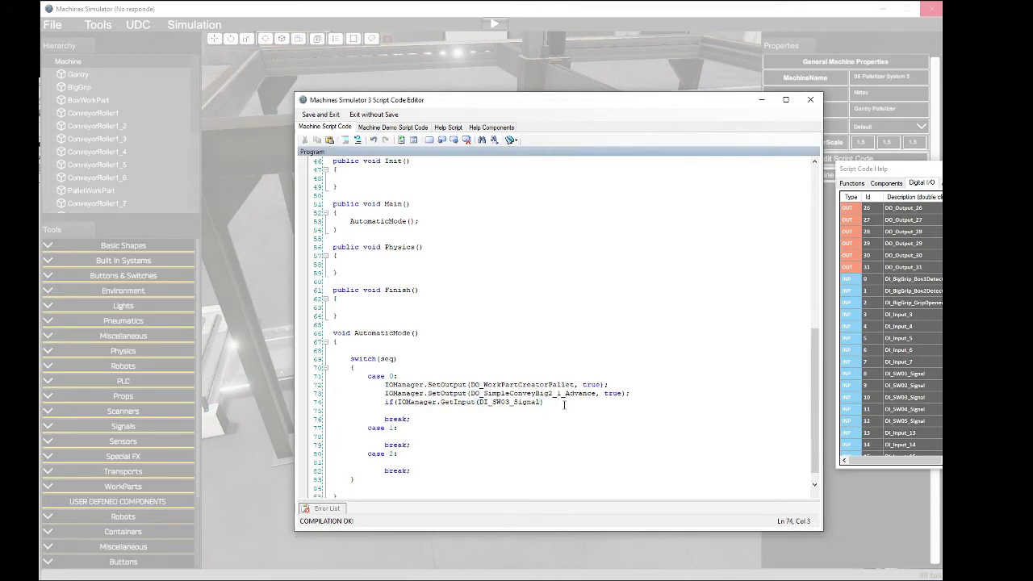
pyautogui.write('{')
pyautogui.press('Return')
pyautogui.press('Return')
pyautogui.write('}')
pyautogui.press('Up')
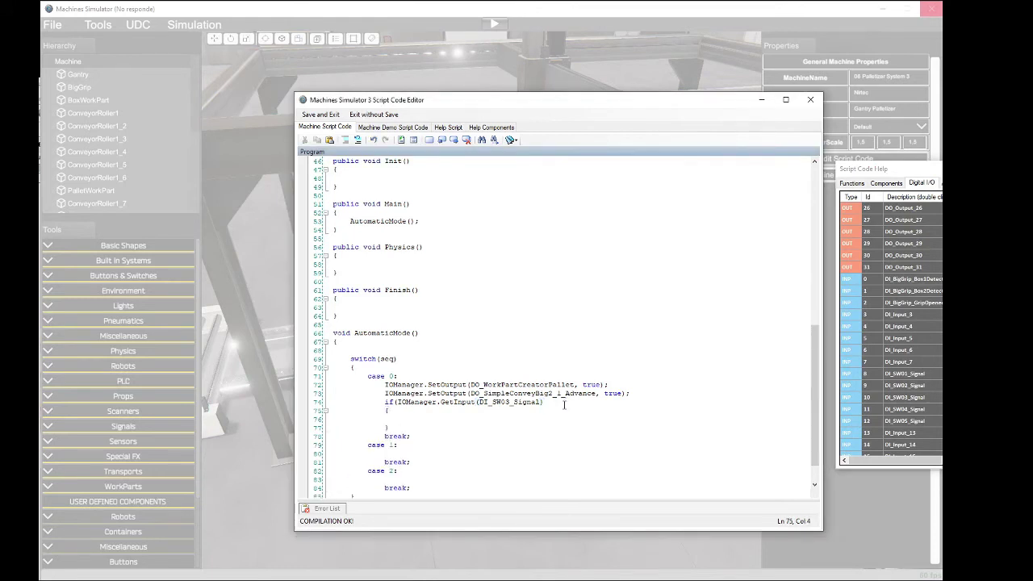
pyautogui.write('seq = 1;')
# Step: Fill case 1 with if(!IOManager.GetInput(DI_SW03_Signal)) followed by seq1 = 2;
pyautogui.click(403, 456)
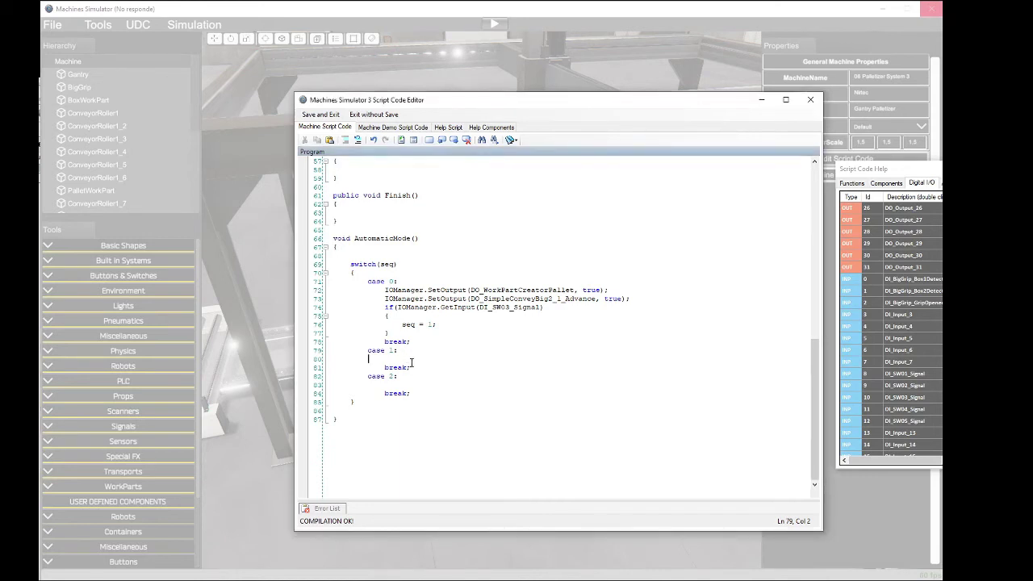
pyautogui.hotkey('ctrl', 'v')
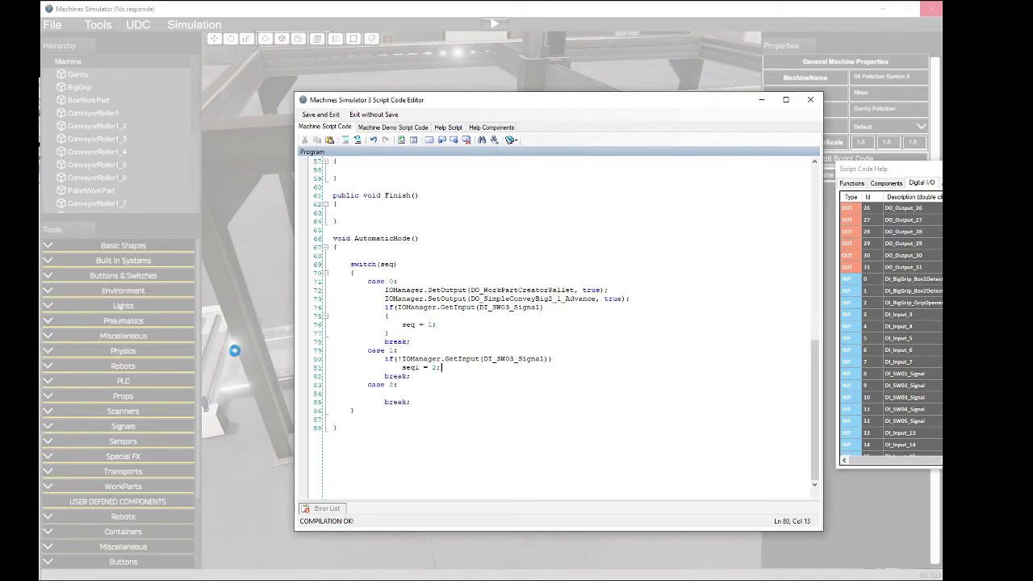
# Step: Fill case 2: DO_SimpleConveyBig2_1_Advance, DO_SimpleConveyBig1_2_Advance and DO_WorkPartCreatorPallet false, DO_ConveyTwoDirsBig_UpChain and DO_ConveyTwoDirsBig_RevChain true, and seq1 = 3; if DI_SW04_Signal is on
pyautogui.click(401, 389)
pyautogui.hotkey('ctrl', 'v')
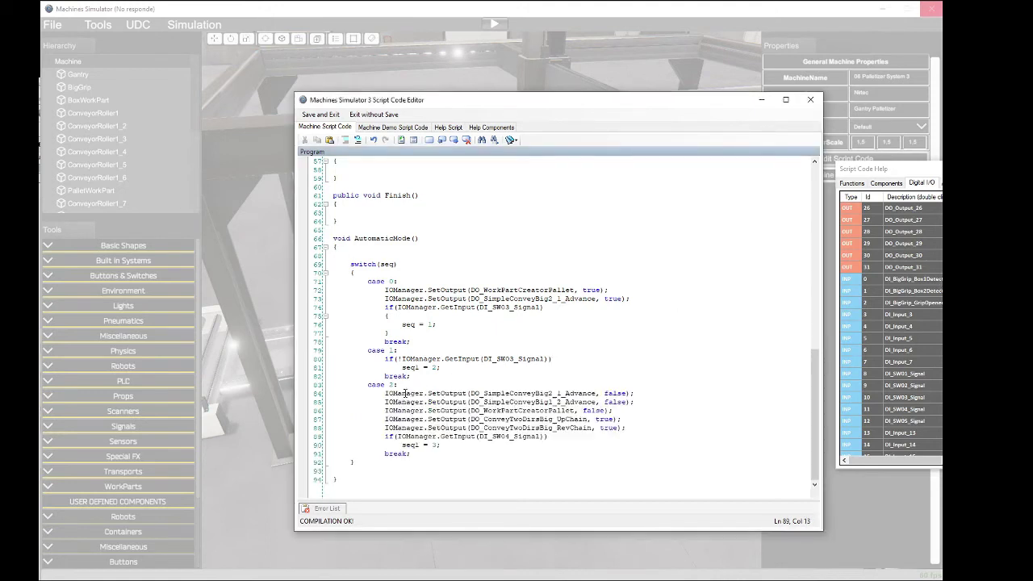
# Step: Add case 3: after case 2, setting DO_ConveyTwoDirsBig_RevChain and DO_ConveyTwoDirsBig_UpChain to false and DO_ConveyTwoDirsBig_DownChain to true
pyautogui.scroll(-1, 451, 416)
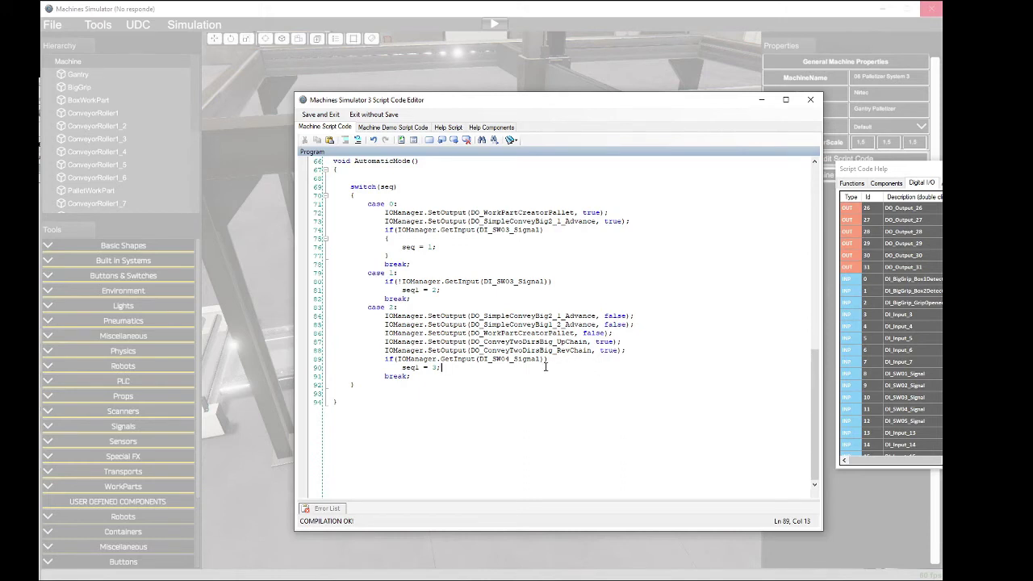
pyautogui.click(414, 377)
pyautogui.write('case 3:')
pyautogui.press('Return')
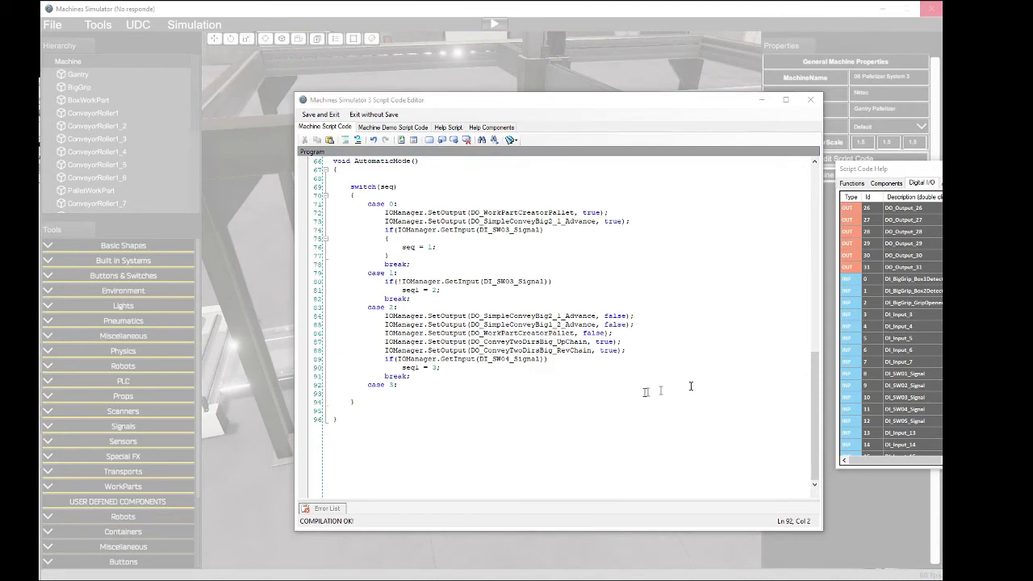
pyautogui.click(396, 396)
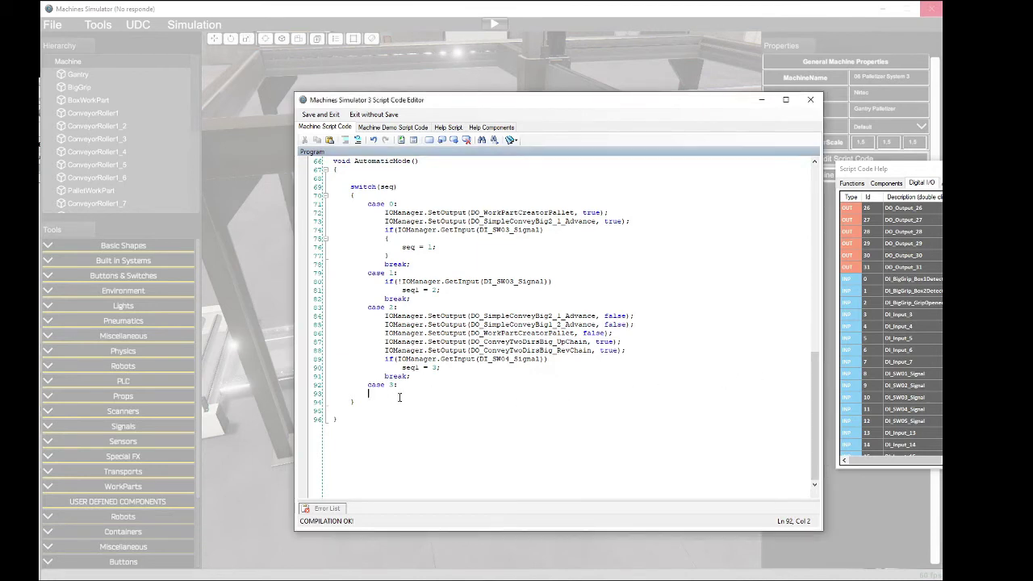
pyautogui.hotkey('ctrl', 'v')
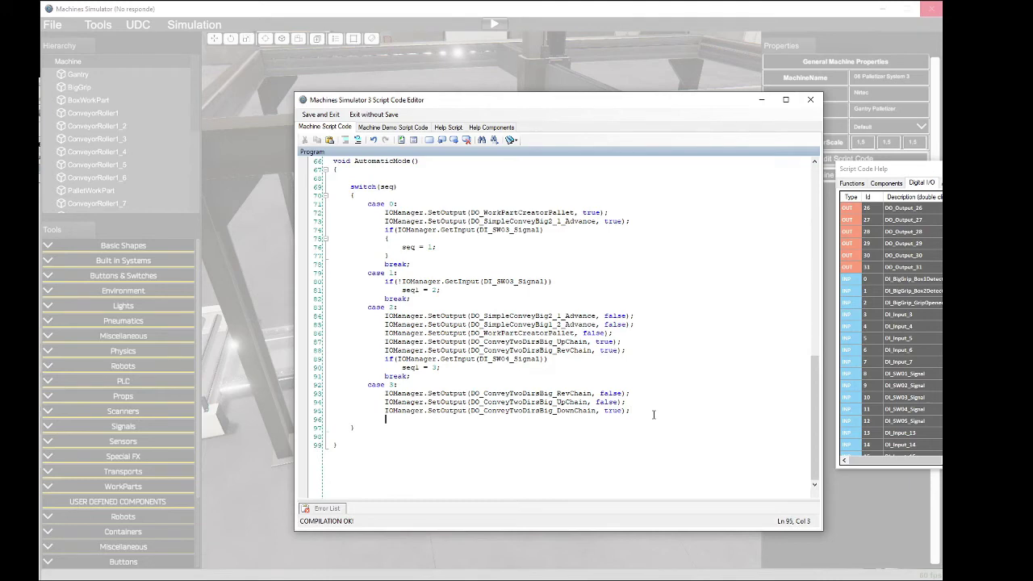
# Step: Declare bool pallet = false; on a new line below int seq = 0;
pyautogui.scroll(12, 662, 339)
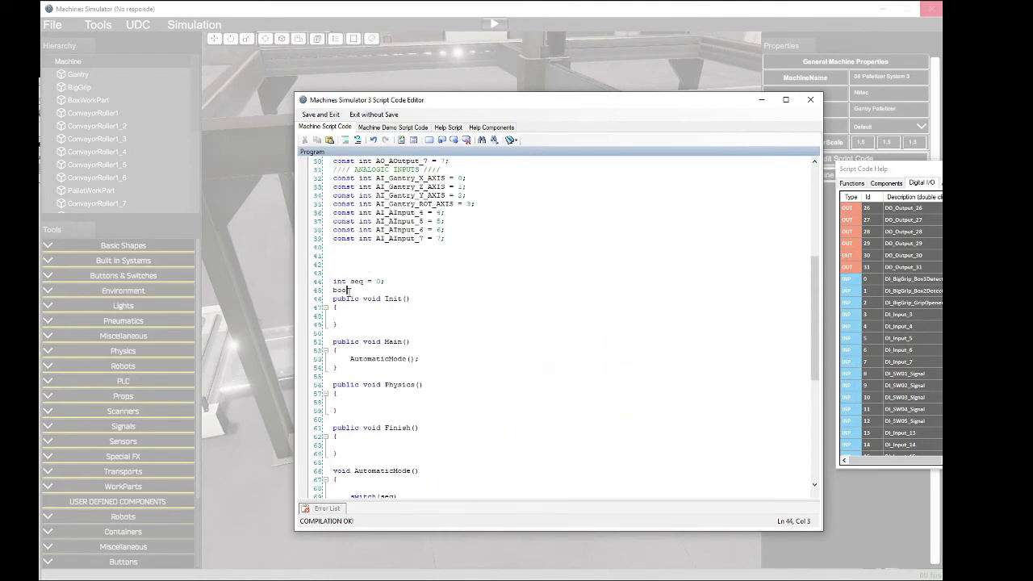
pyautogui.write('let = false;')
pyautogui.press('Return')
# Step: Finish case 3 with pallet = true; and break;, and add the label case 4: below it
pyautogui.scroll(-12, 418, 440)
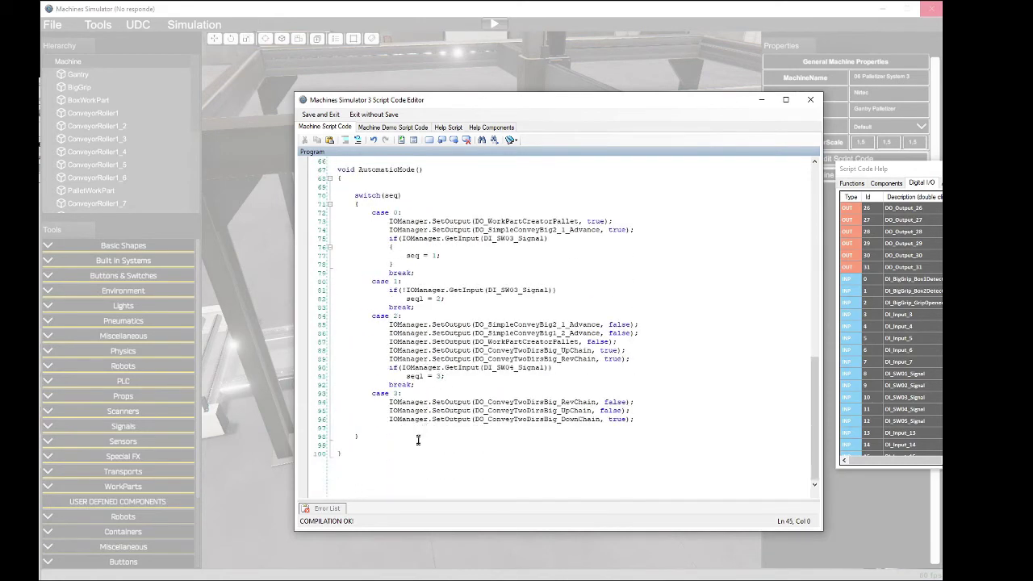
pyautogui.click(424, 423)
pyautogui.click(414, 431)
pyautogui.write('pallet = true;')
pyautogui.press('Return')
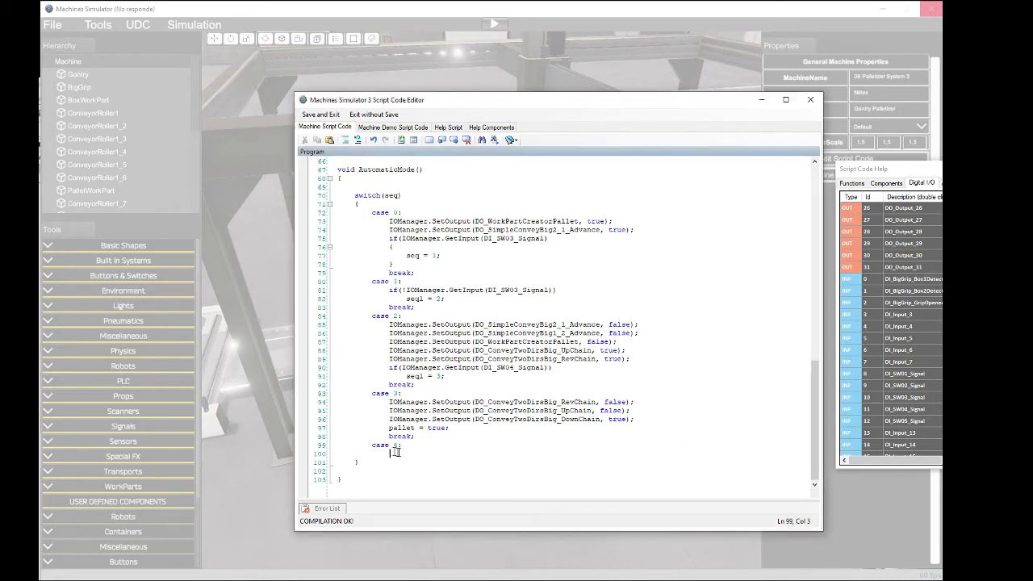
# Step: Fill case 4 with DO_ConveyTwoDirsBig_DownChain set to false, DO_SimpleConveyBig1_2_Advance set to true and break;, and save the script
pyautogui.hotkey('ctrl', 'v')
pyautogui.write(';')
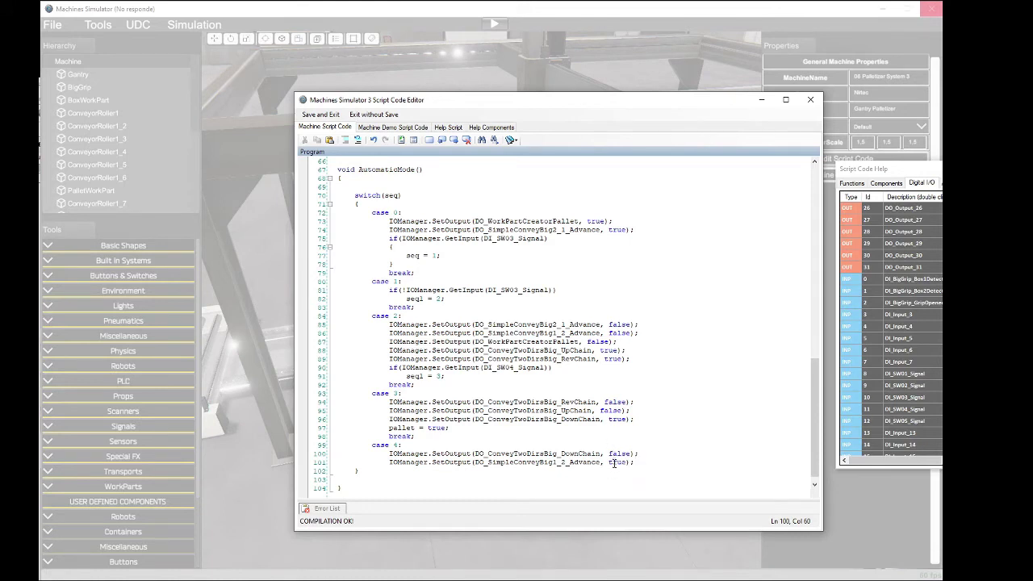
pyautogui.scroll(-3, 614, 462)
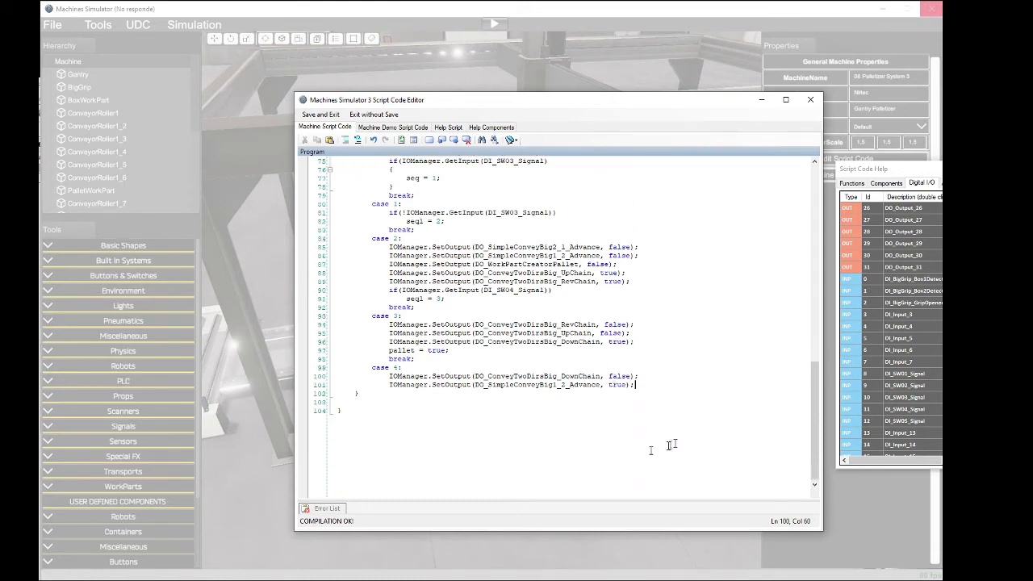
pyautogui.press('Return')
pyautogui.scroll(4, 670, 395)
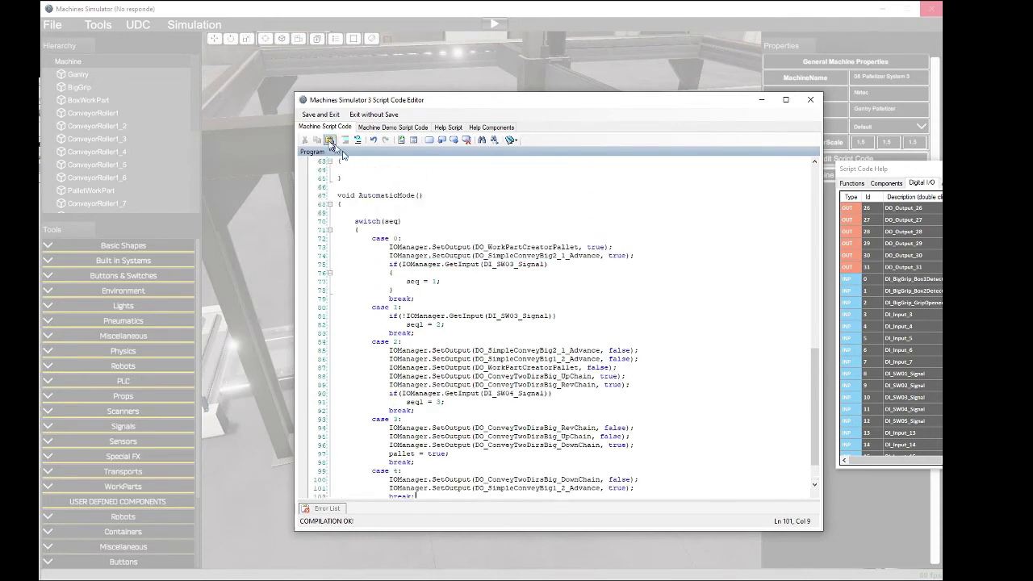
pyautogui.click(321, 114)
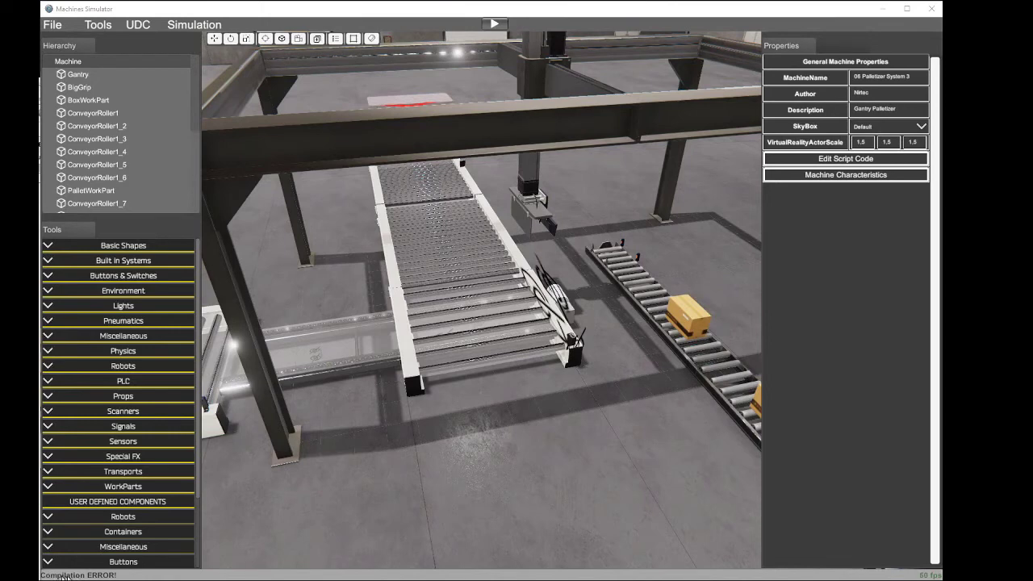
# Step: Reopen the machine script, display its compilation error, and examine the braces and parentheses throughout the code for the cause
pyautogui.click(802, 165)
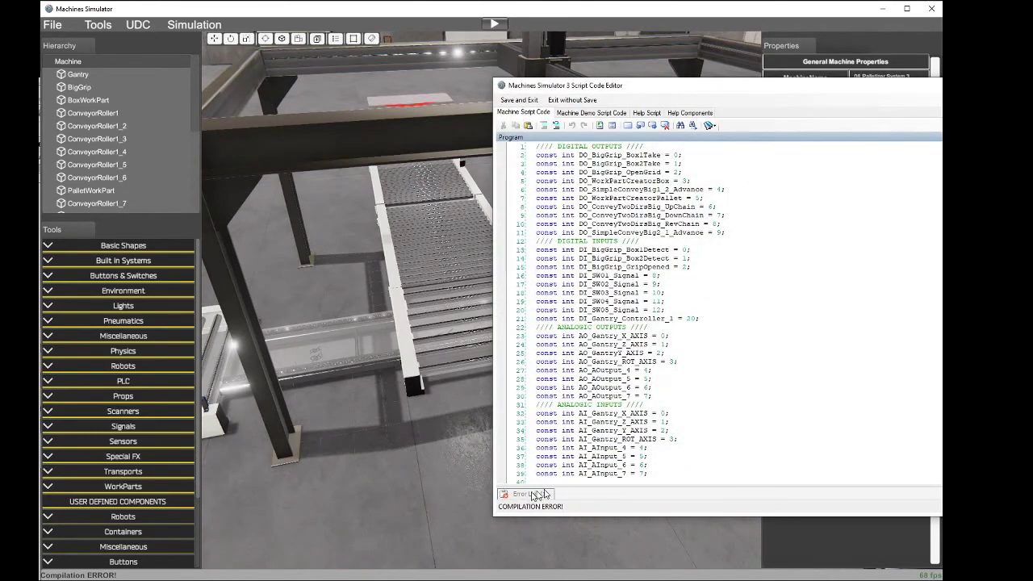
pyautogui.click(536, 494)
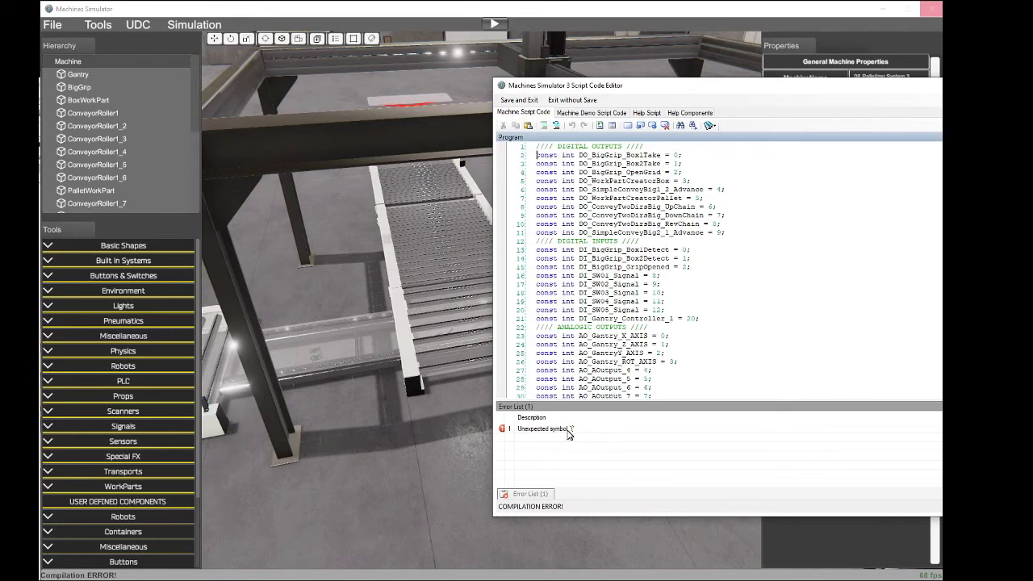
pyautogui.scroll(-20, 650, 352)
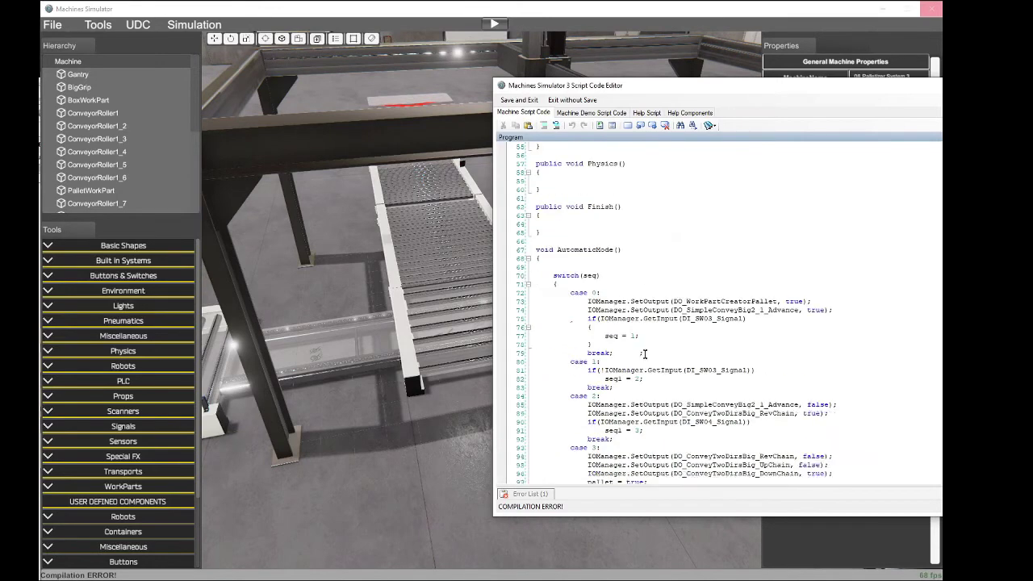
pyautogui.scroll(4, 648, 365)
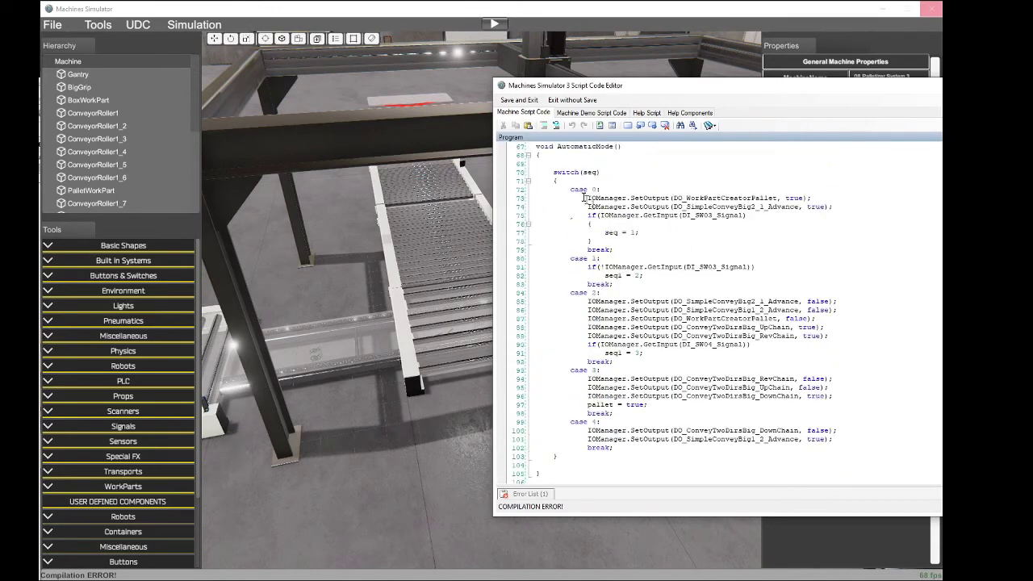
pyautogui.click(558, 182)
pyautogui.scroll(-2, 553, 373)
pyautogui.scroll(5, 580, 412)
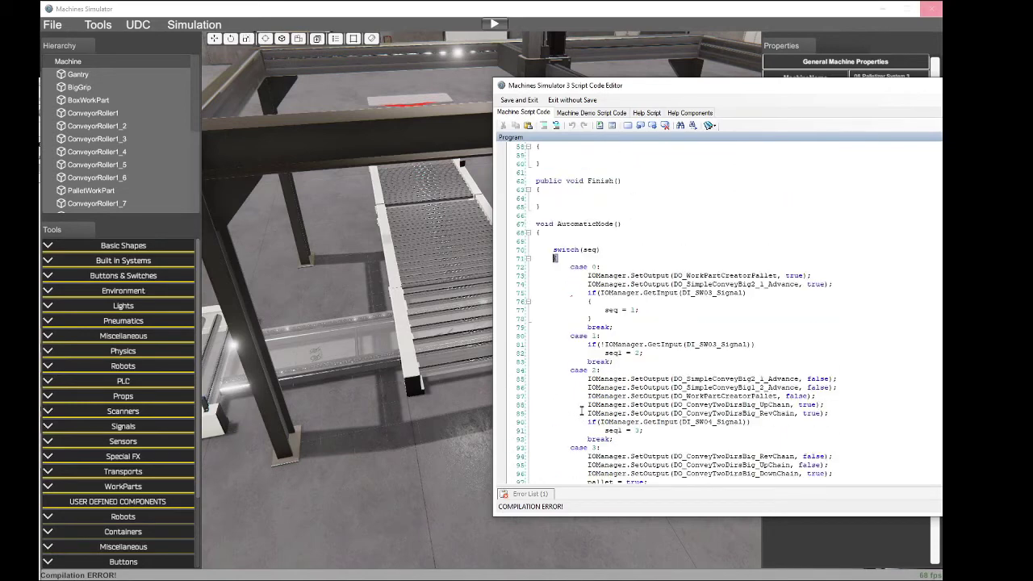
pyautogui.scroll(-4, 613, 310)
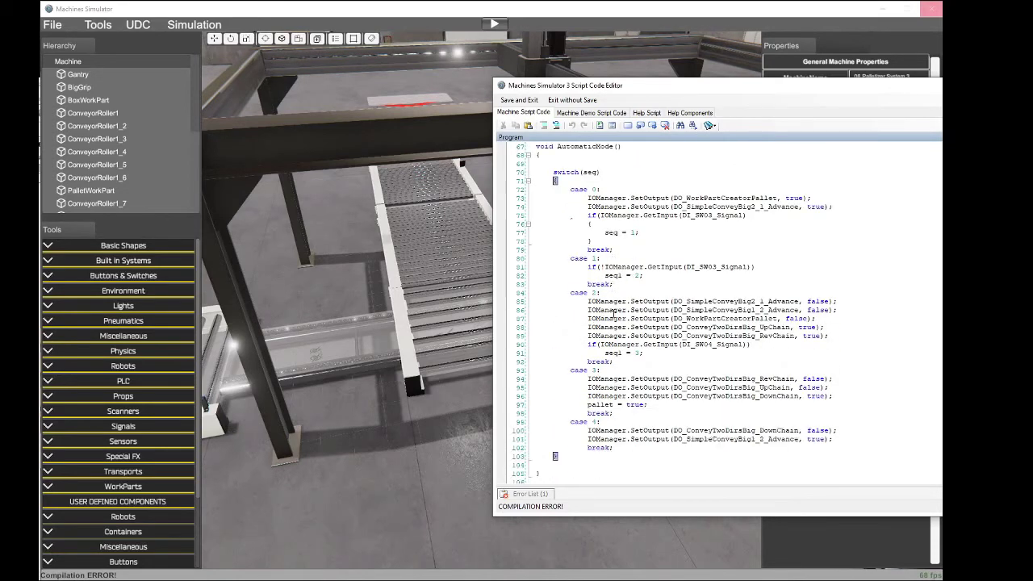
pyautogui.scroll(9, 615, 310)
pyautogui.scroll(13, 619, 310)
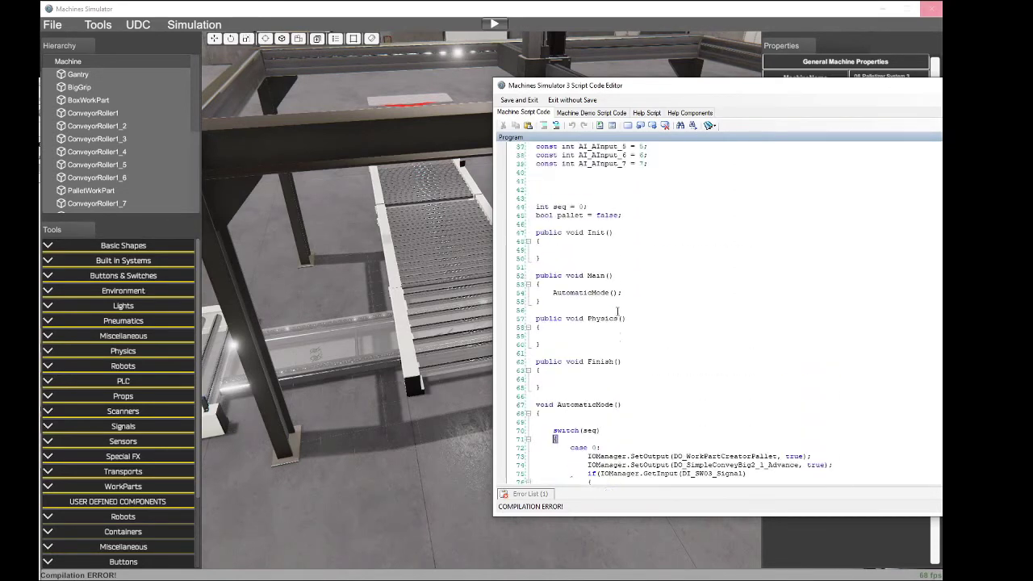
pyautogui.scroll(-13, 620, 310)
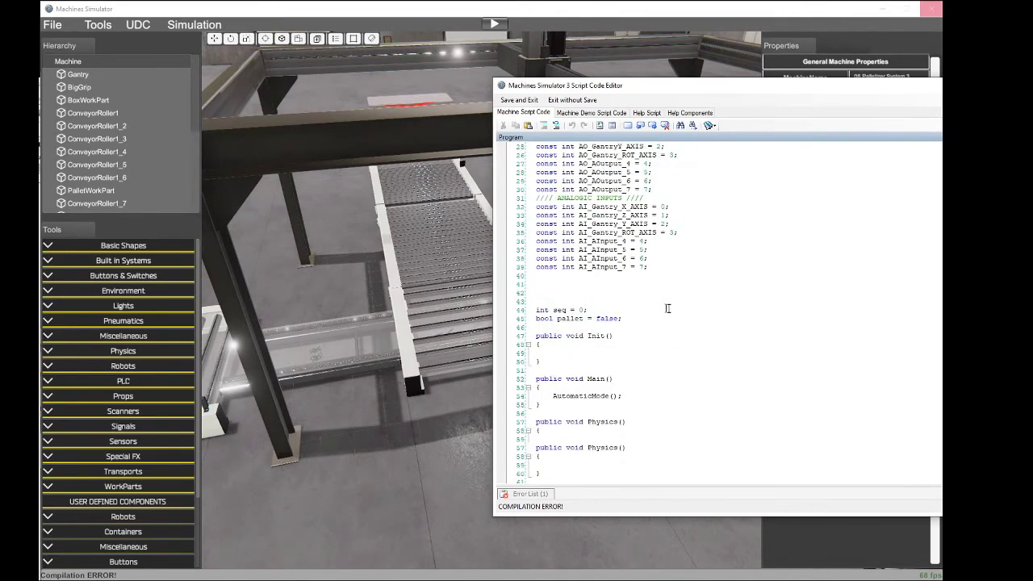
pyautogui.scroll(-10, 660, 313)
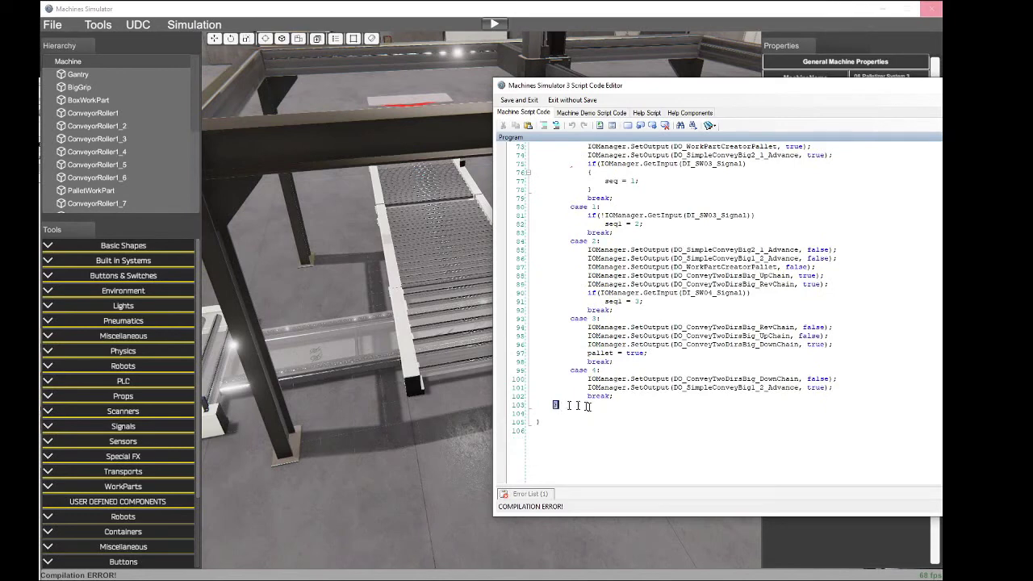
pyautogui.scroll(3, 616, 416)
pyautogui.scroll(-3, 614, 417)
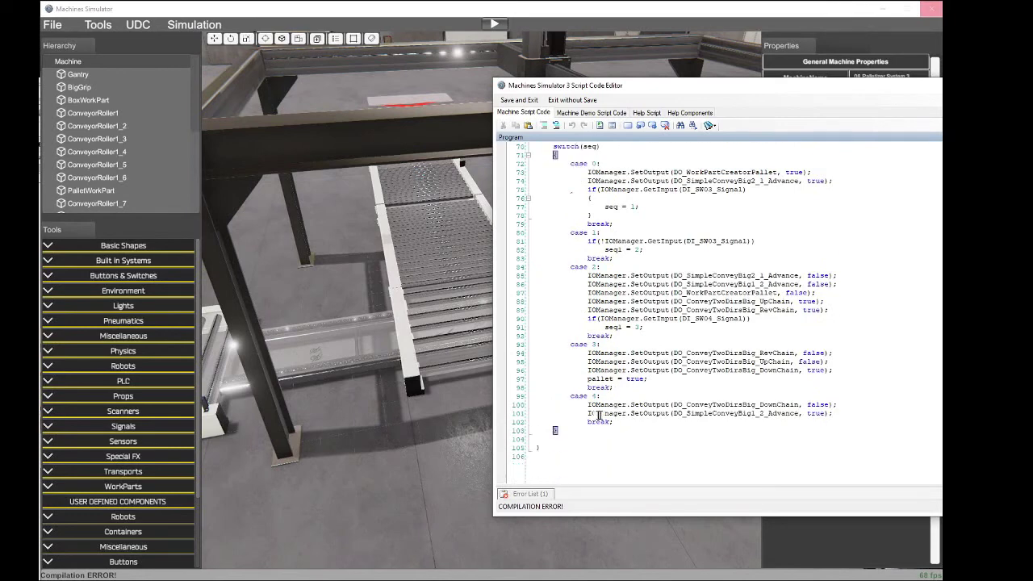
pyautogui.click(557, 419)
pyautogui.scroll(5, 636, 396)
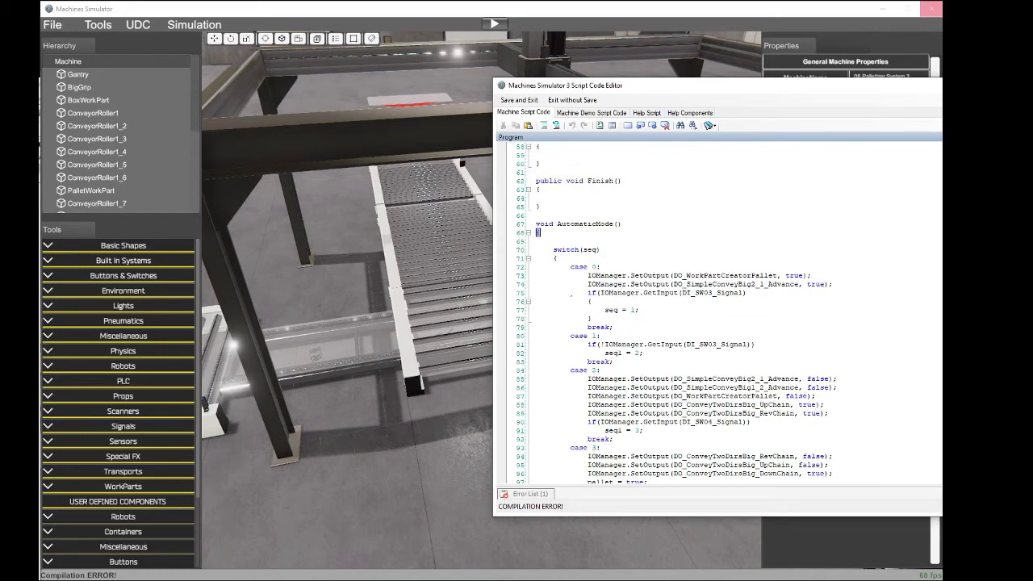
pyautogui.scroll(5, 602, 430)
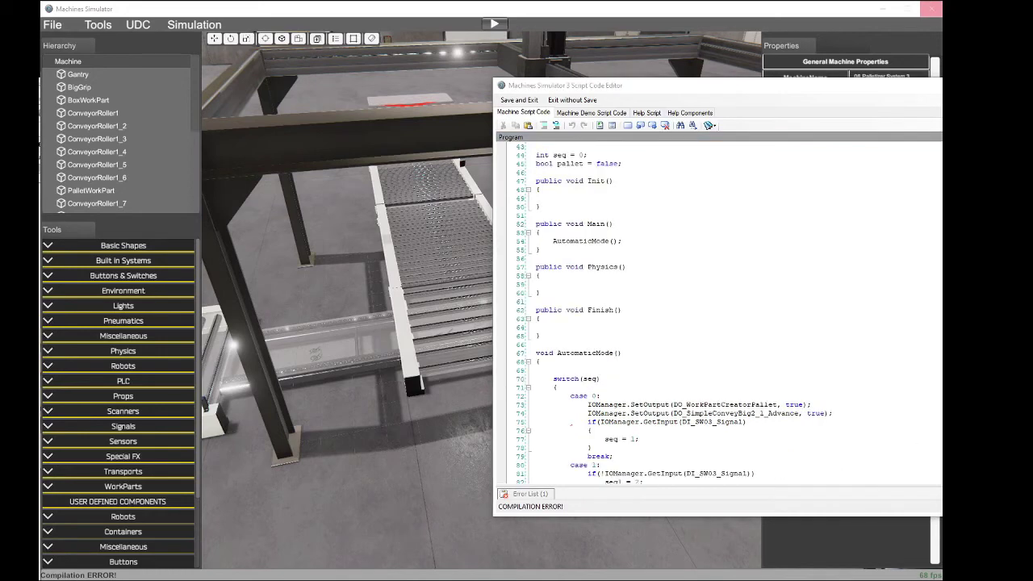
# Step: Add the missing closing parenthesis to the DI_SW03_Signal if condition in case 0 and save the script
pyautogui.click(599, 422)
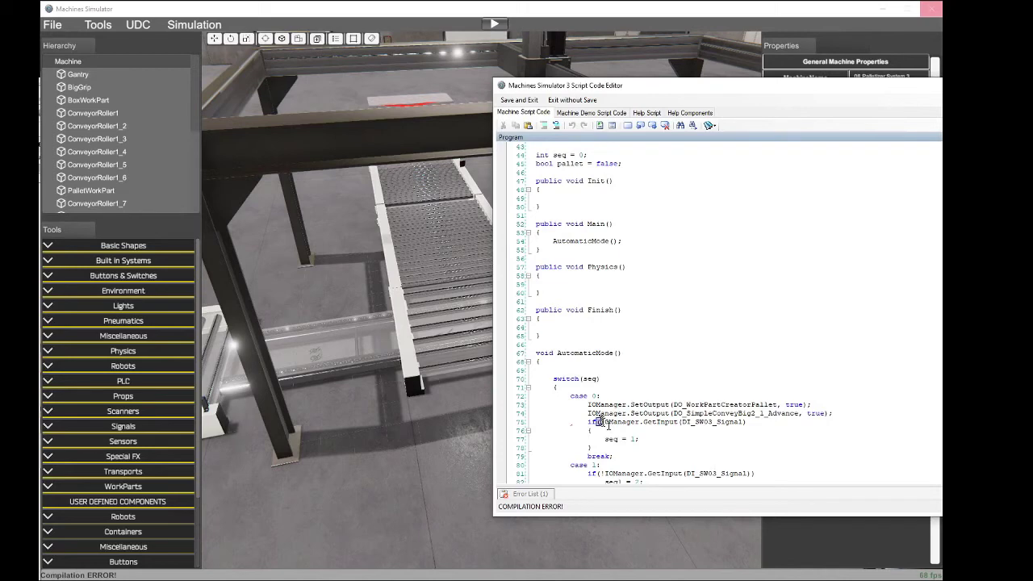
pyautogui.click(754, 423)
pyautogui.write(')')
pyautogui.scroll(-3, 707, 446)
pyautogui.click(544, 499)
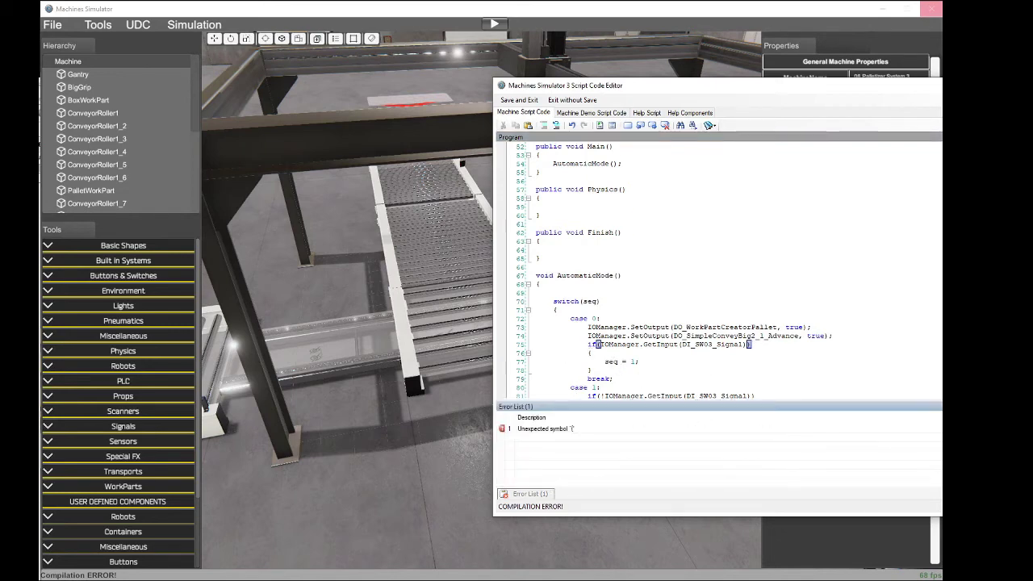
pyautogui.click(749, 347)
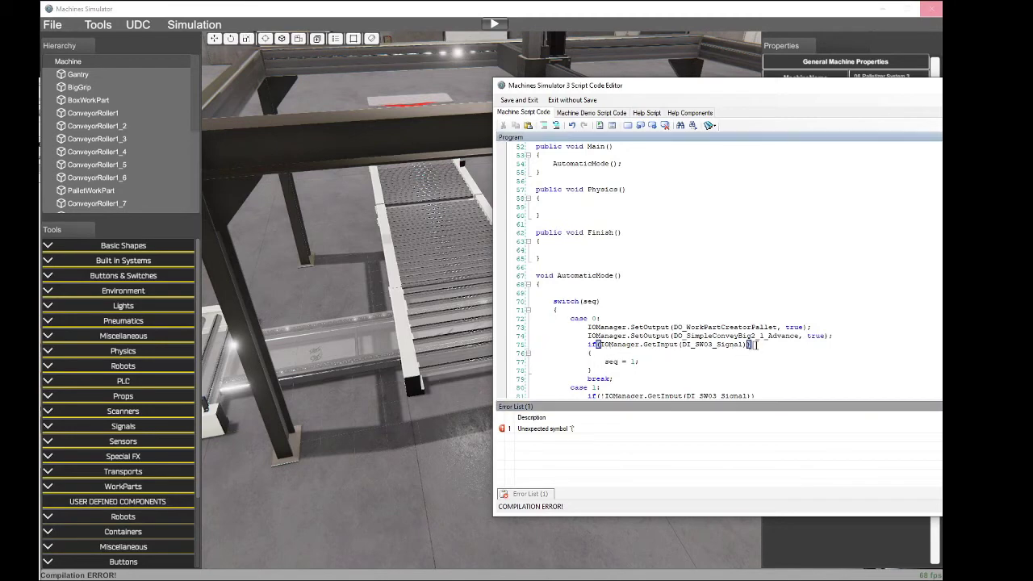
pyautogui.click(517, 100)
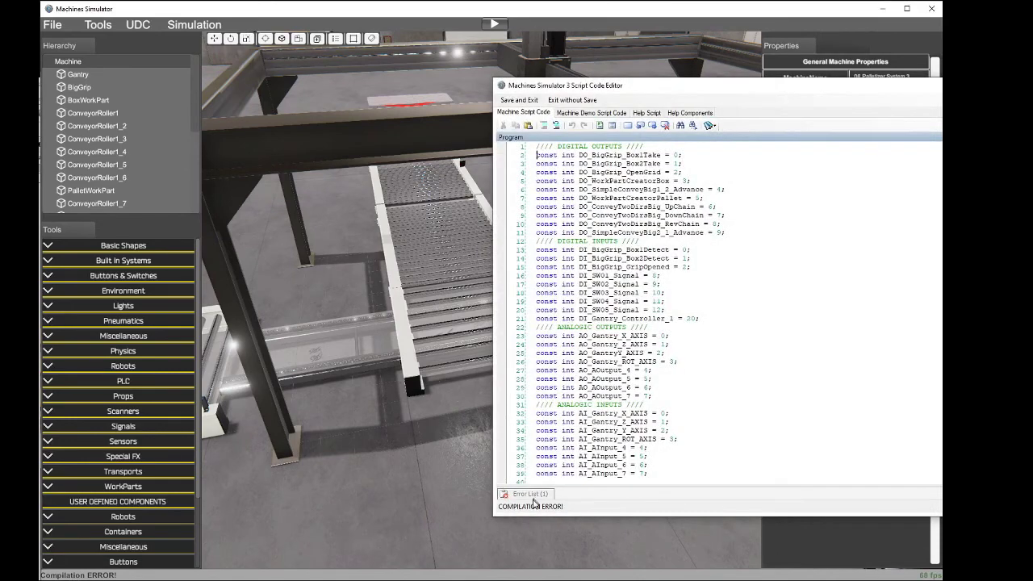
# Step: Check the remaining compilation error, rename the declared variable seq as seq1, and save the script
pyautogui.click(532, 497)
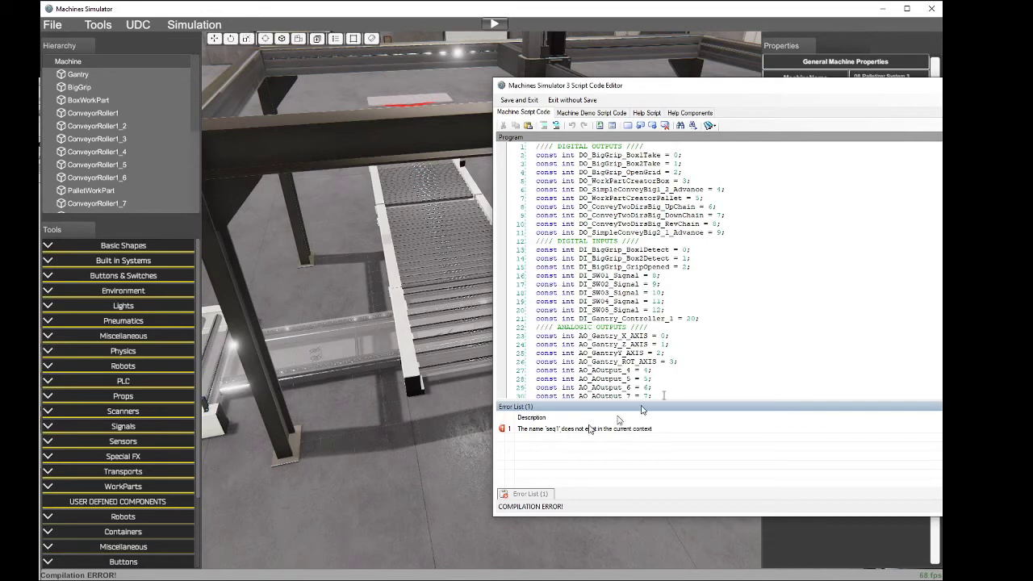
pyautogui.click(735, 337)
pyautogui.scroll(-10, 735, 337)
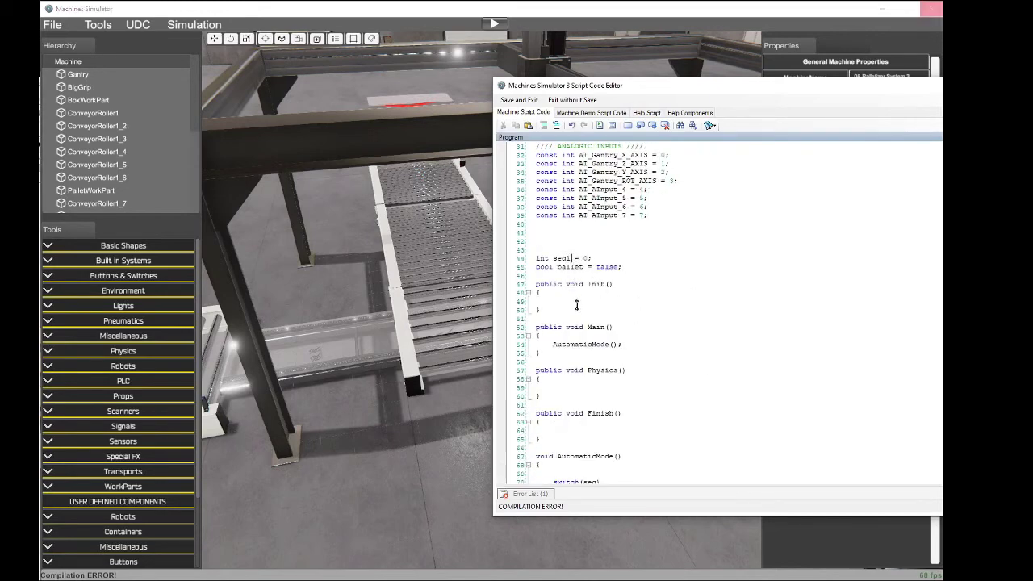
pyautogui.scroll(-5, 687, 396)
pyautogui.click(520, 101)
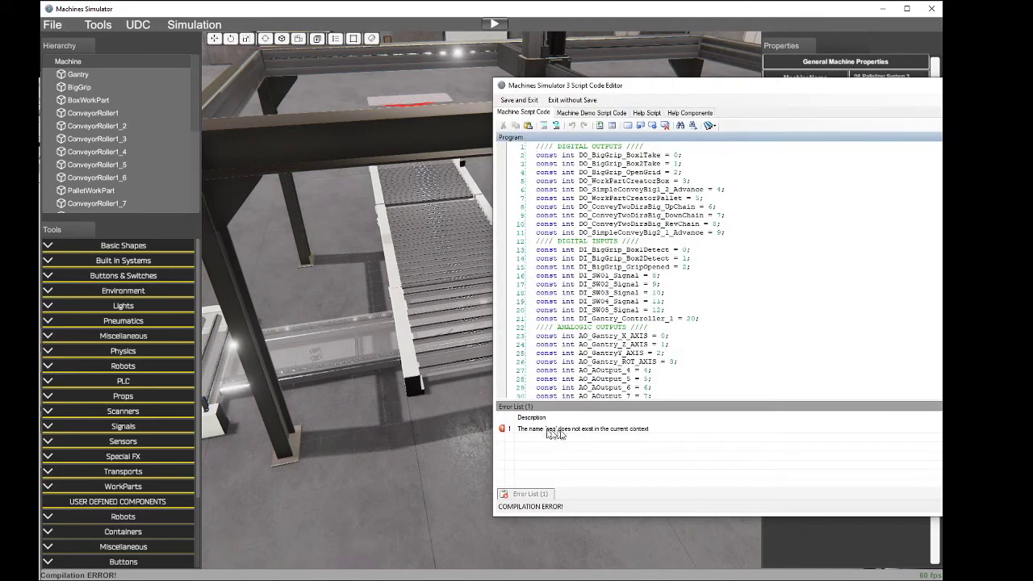
# Step: Replace seq with seq1 in the switch statement and in case 0's assignment, giving switch(seq1) and seq1 = 1;, and save the script
pyautogui.scroll(-10, 646, 372)
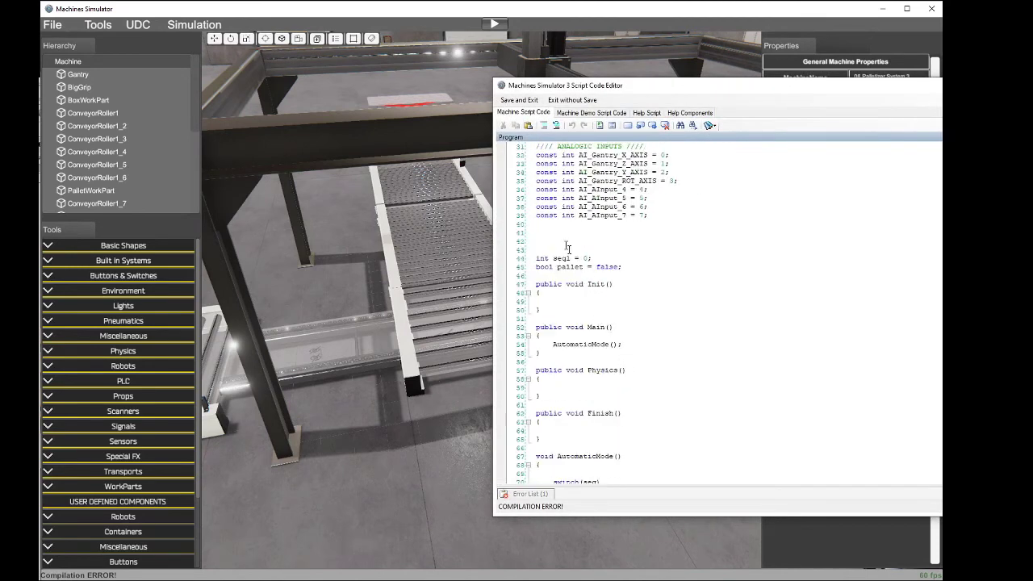
pyautogui.scroll(-8, 626, 363)
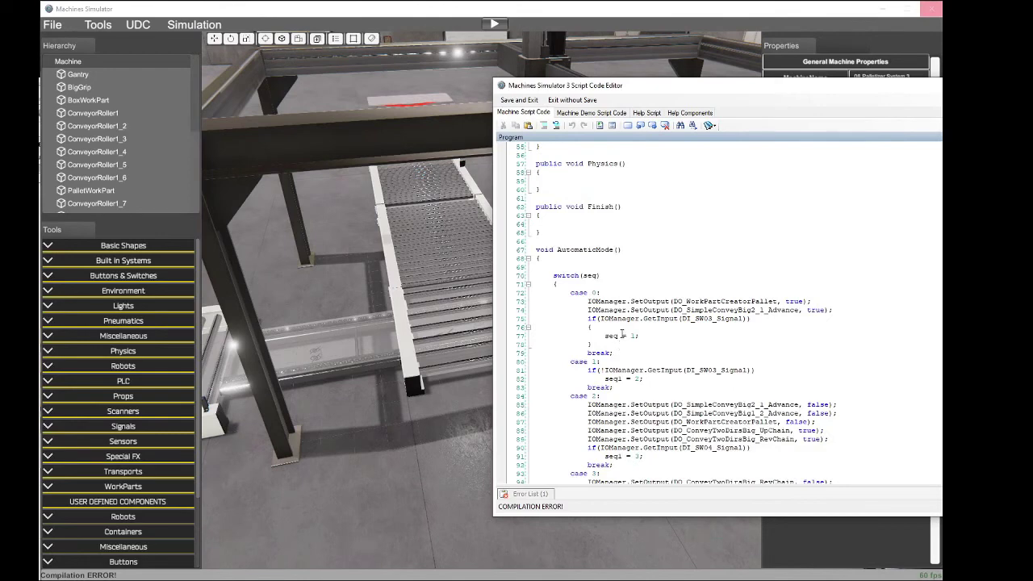
pyautogui.click(599, 275)
pyautogui.write('1')
pyautogui.click(619, 335)
pyautogui.write('1')
pyautogui.write('1')
pyautogui.press('Down')
pyautogui.press('Down')
pyautogui.press('Down')
pyautogui.press('Down')
pyautogui.press('Down')
pyautogui.scroll(-6, 720, 363)
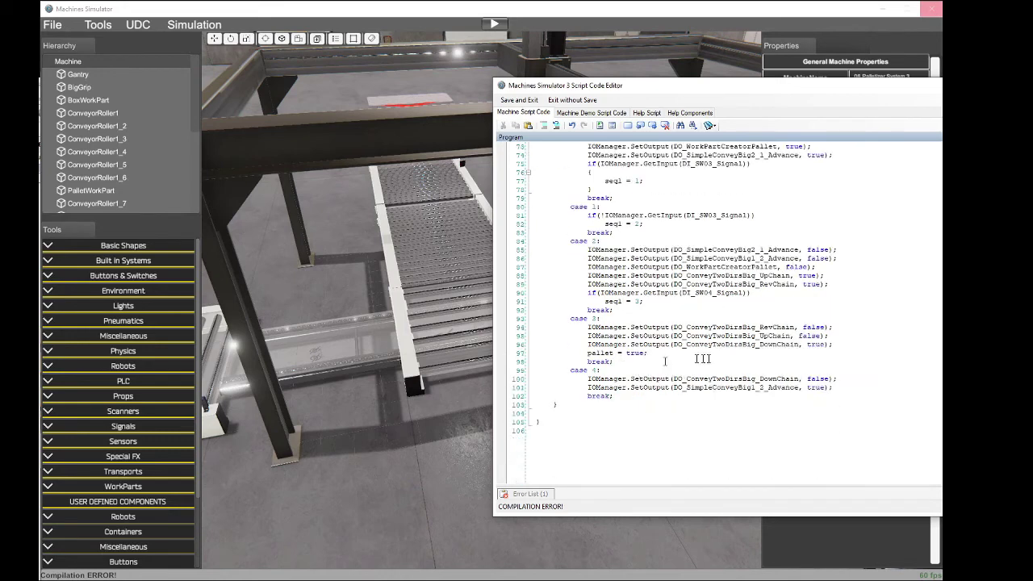
pyautogui.click(519, 101)
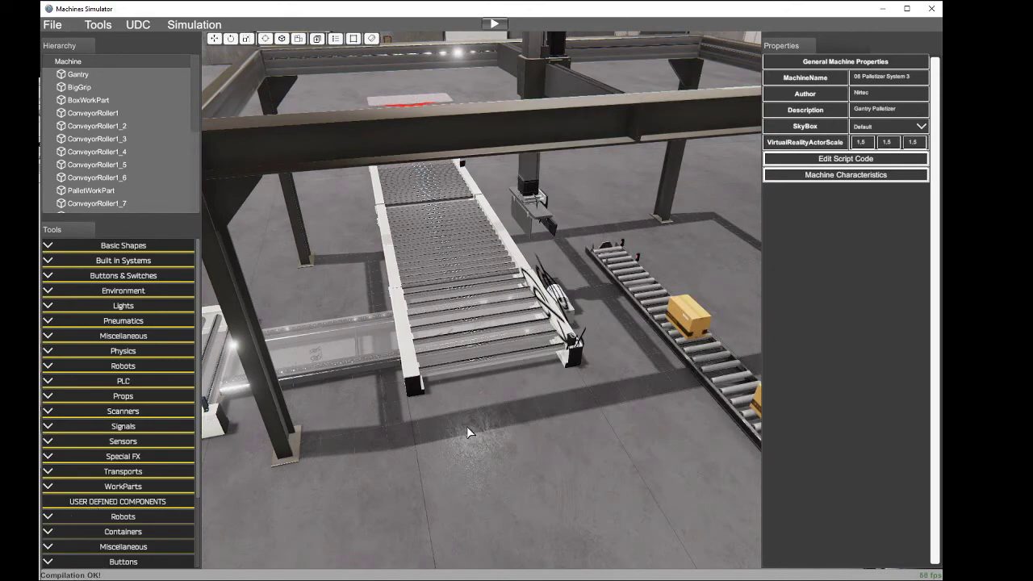
# Step: Run the simulation, watch the pallet travel from the feed conveyor across the chain transfer to the gantry conveyor, and stop it
pyautogui.moveTo(467, 427); pyautogui.dragTo(211, 367, button='right')
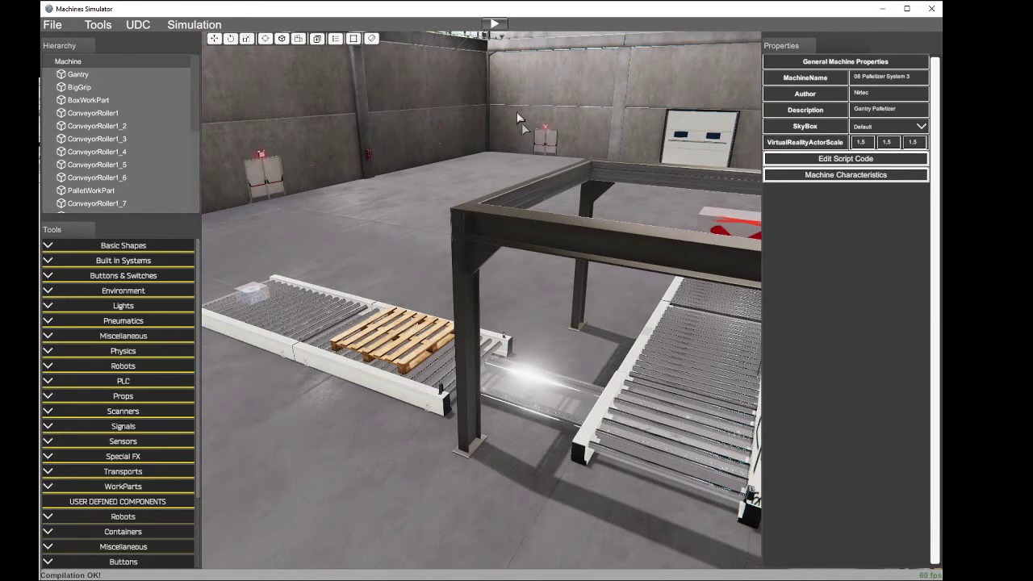
pyautogui.click(494, 25)
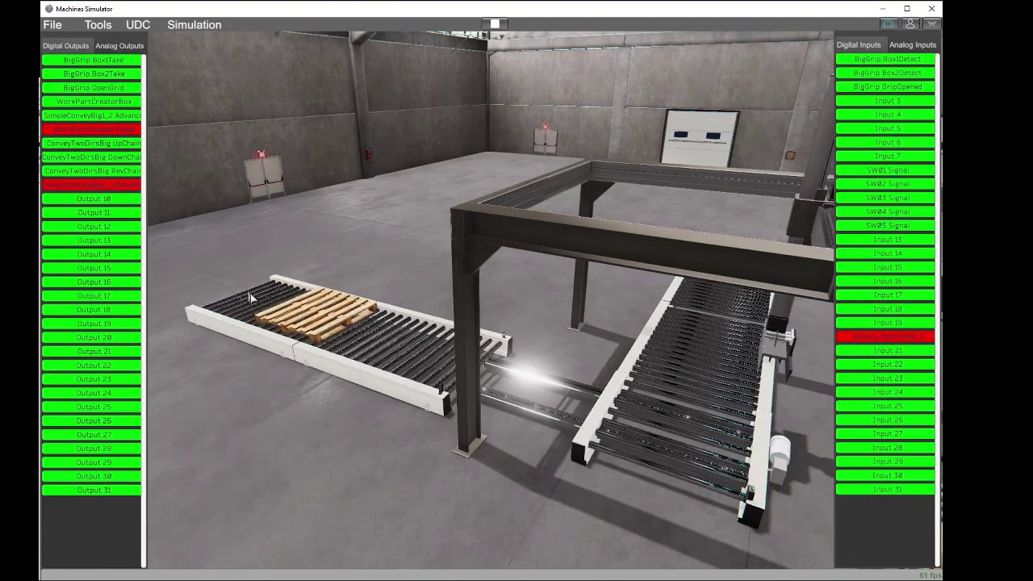
pyautogui.moveTo(323, 311); pyautogui.dragTo(495, 305, button='right')
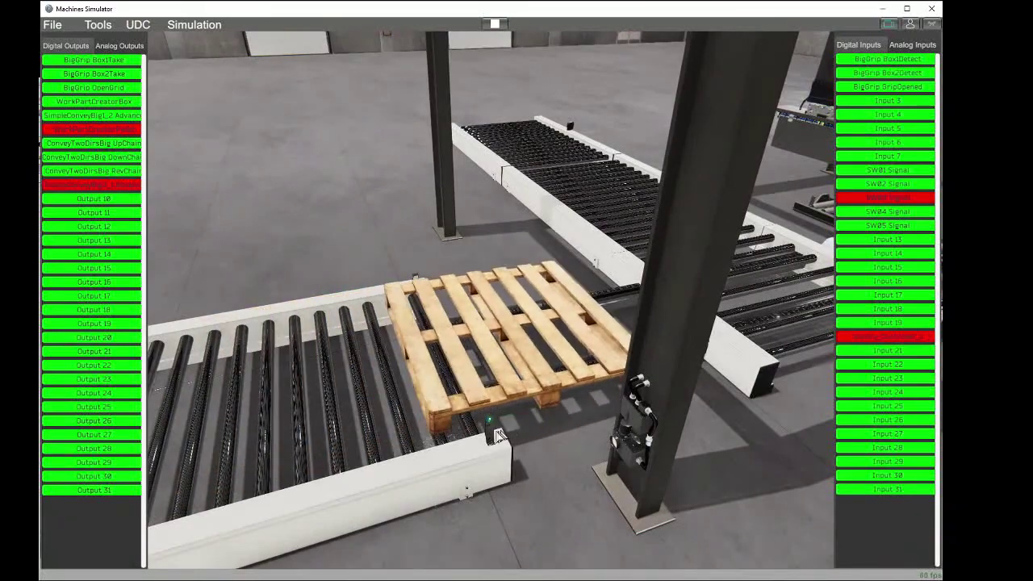
pyautogui.moveTo(513, 366); pyautogui.dragTo(604, 299, button='right')
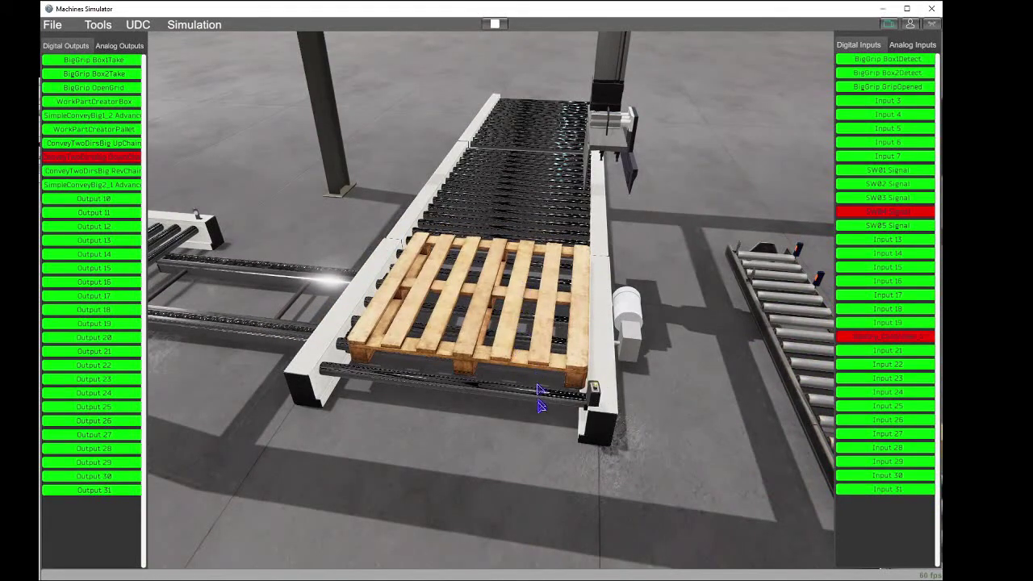
pyautogui.moveTo(540, 389); pyautogui.dragTo(441, 295, button='right')
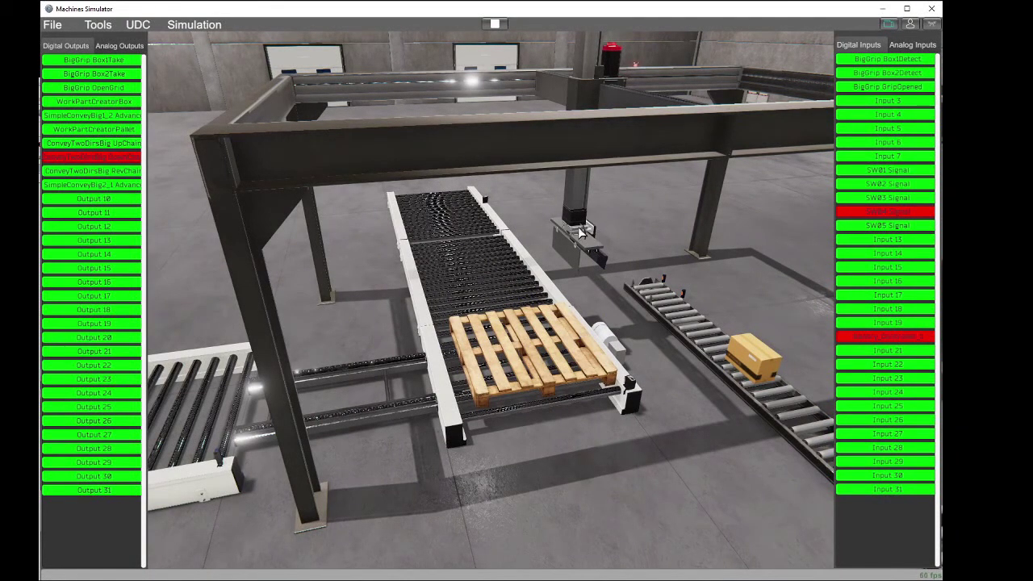
pyautogui.click(495, 23)
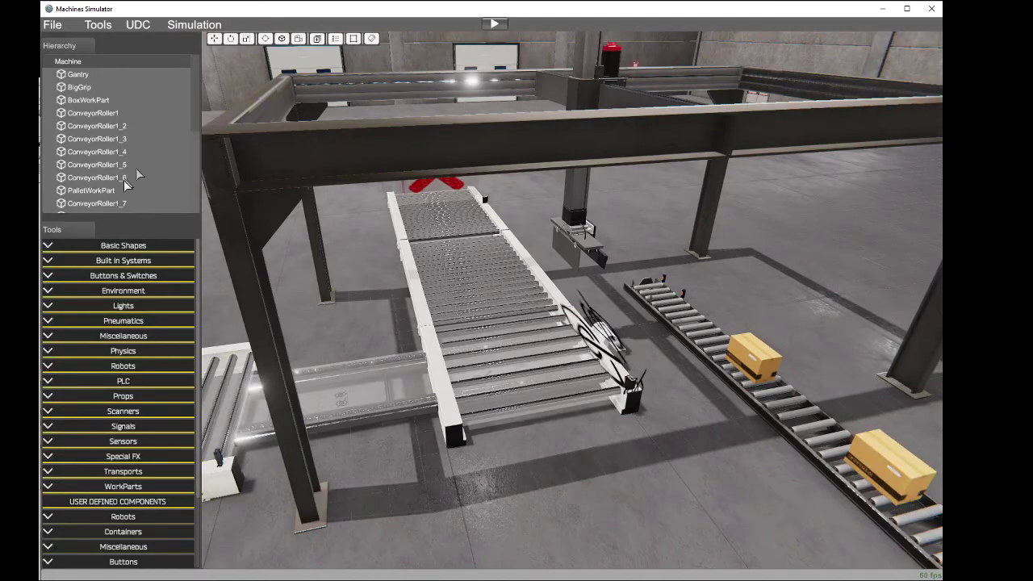
# Step: Open the machine's script code in an enlarged editor and go to the AutomaticMode() function
pyautogui.click(80, 65)
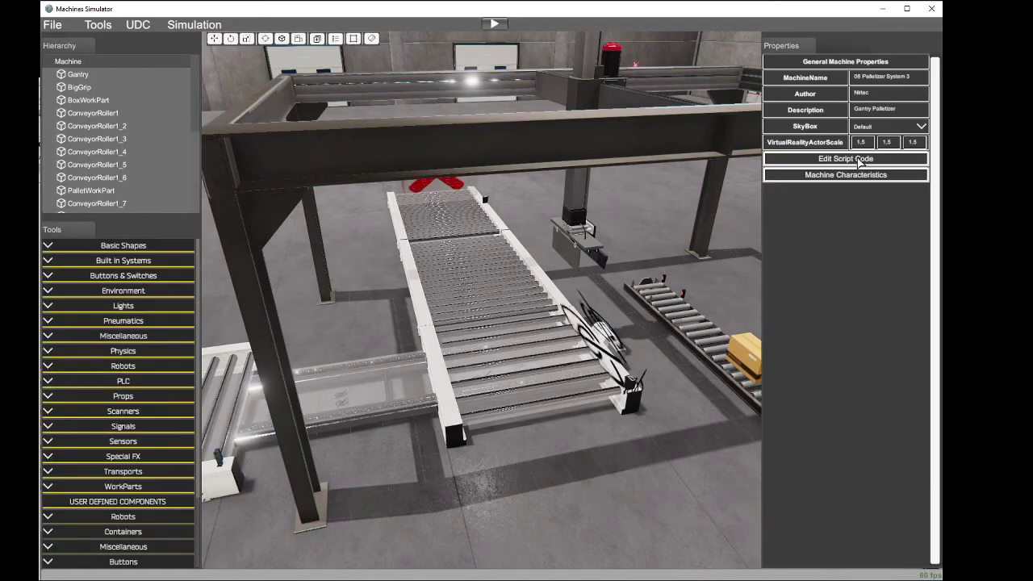
pyautogui.click(856, 160)
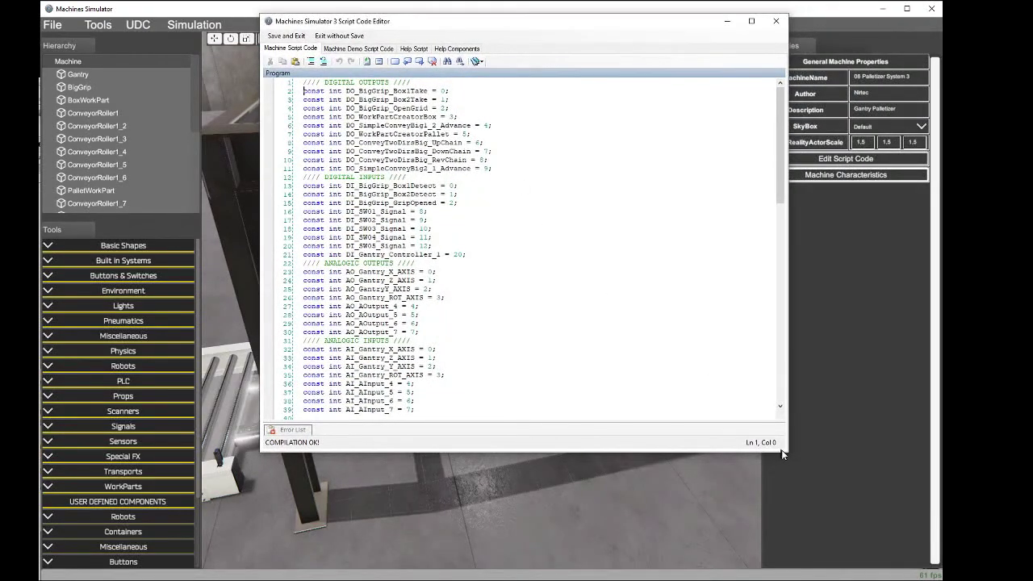
pyautogui.moveTo(784, 450); pyautogui.dragTo(840, 568)
pyautogui.scroll(-6, 611, 343)
pyautogui.scroll(-16, 611, 343)
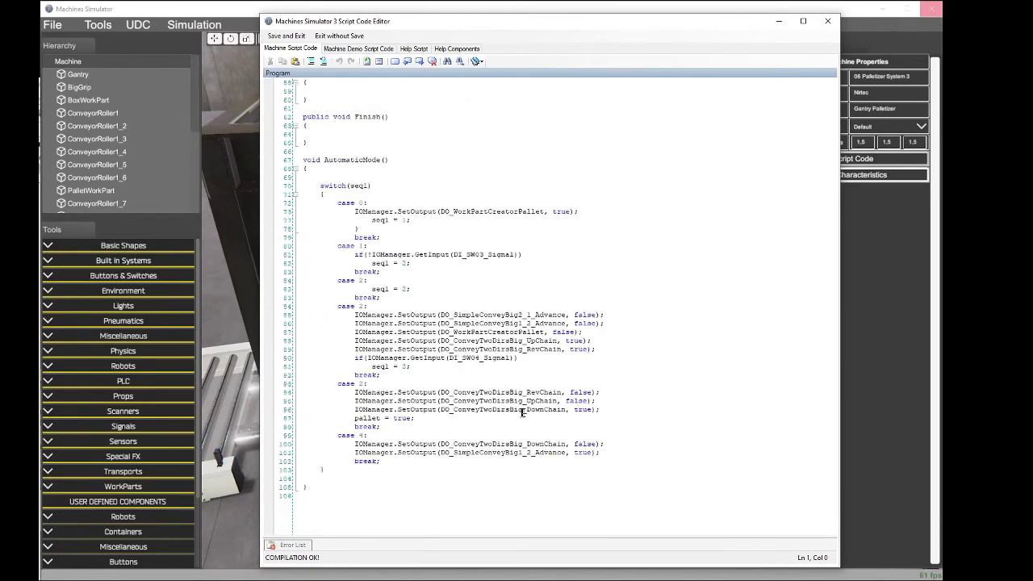
pyautogui.click(354, 389)
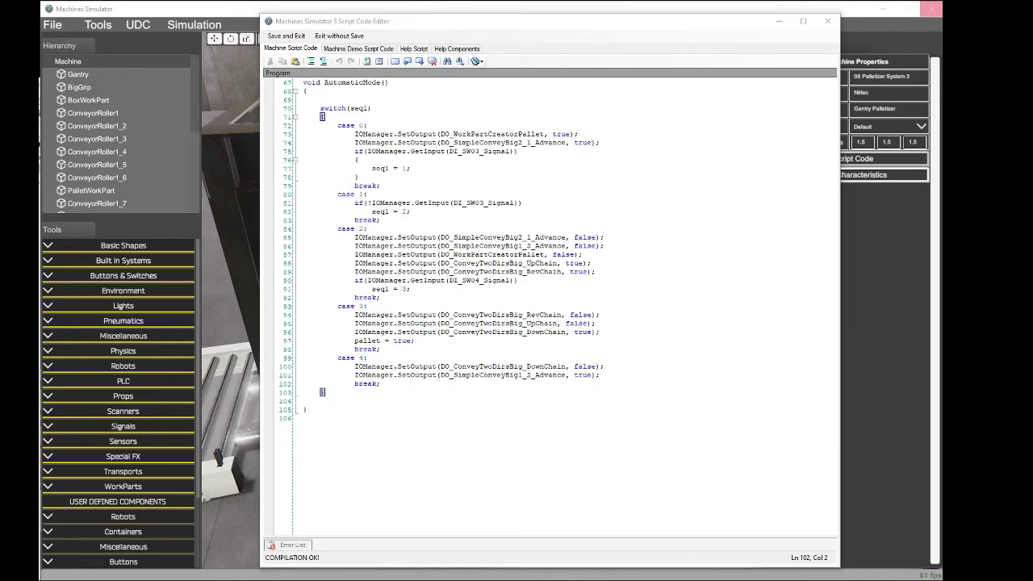
# Step: Declare a second sequence variable, int seq2 = 0;, directly below the seq1 declaration
pyautogui.click(485, 273)
pyautogui.scroll(12, 483, 291)
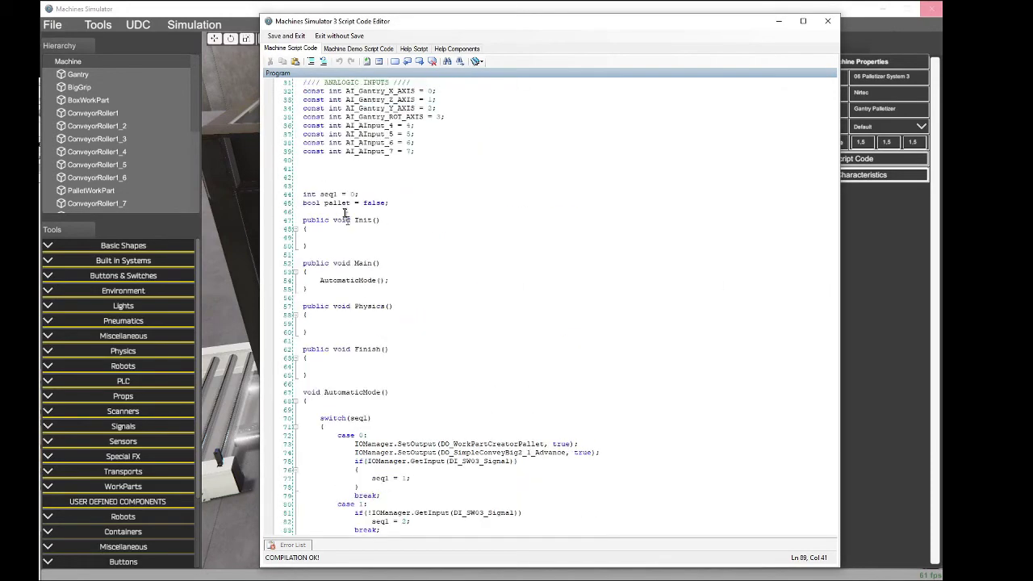
pyautogui.click(369, 194)
pyautogui.press('Return')
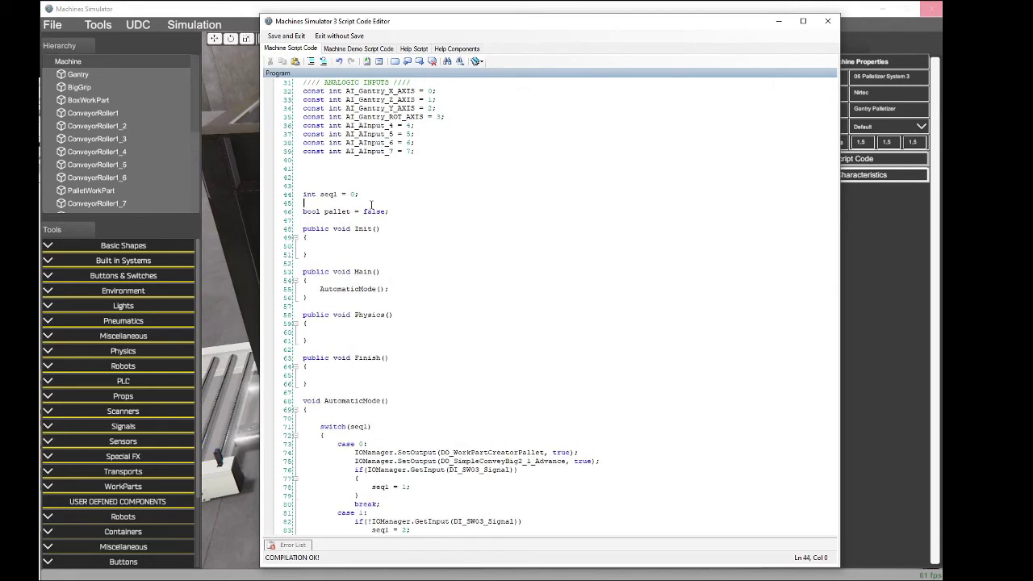
pyautogui.write('int seq2 = 0;')
# Step: Add a switch(seq2) block after the seq1 switch in AutomaticMode(), containing an empty case 0: ended by break;
pyautogui.scroll(-15, 371, 203)
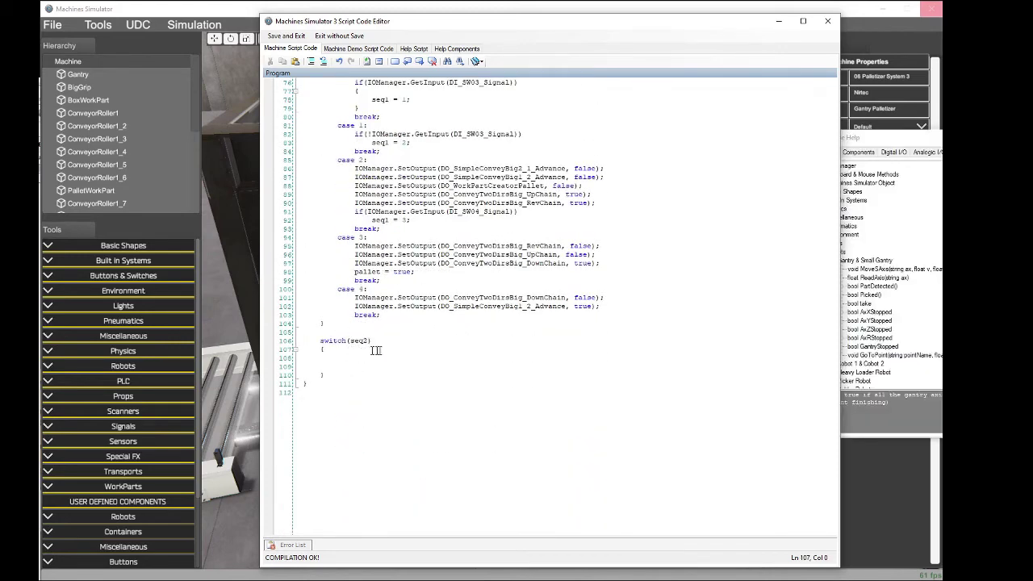
pyautogui.scroll(3, 359, 368)
pyautogui.scroll(-3, 355, 365)
pyautogui.write('ase 0')
pyautogui.press('Return')
pyautogui.write('break;')
# Step: Add an empty switch(seq3) block with braces below the seq2 switch
pyautogui.click(343, 383)
pyautogui.press('Return')
pyautogui.press('Return')
pyautogui.write('switch(seq3)')
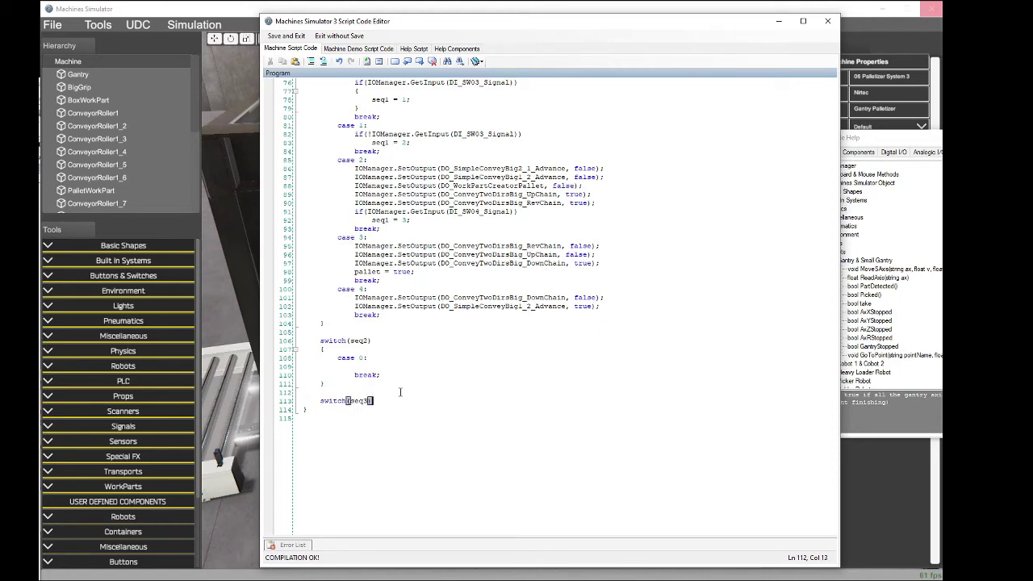
pyautogui.press('Return')
pyautogui.write('{')
pyautogui.press('Return')
pyautogui.press('Return')
pyautogui.write('}')
# Step: Declare a third sequence variable, int seq3 = 0;, directly below the seq2 declaration
pyautogui.scroll(6, 385, 315)
pyautogui.scroll(14, 384, 315)
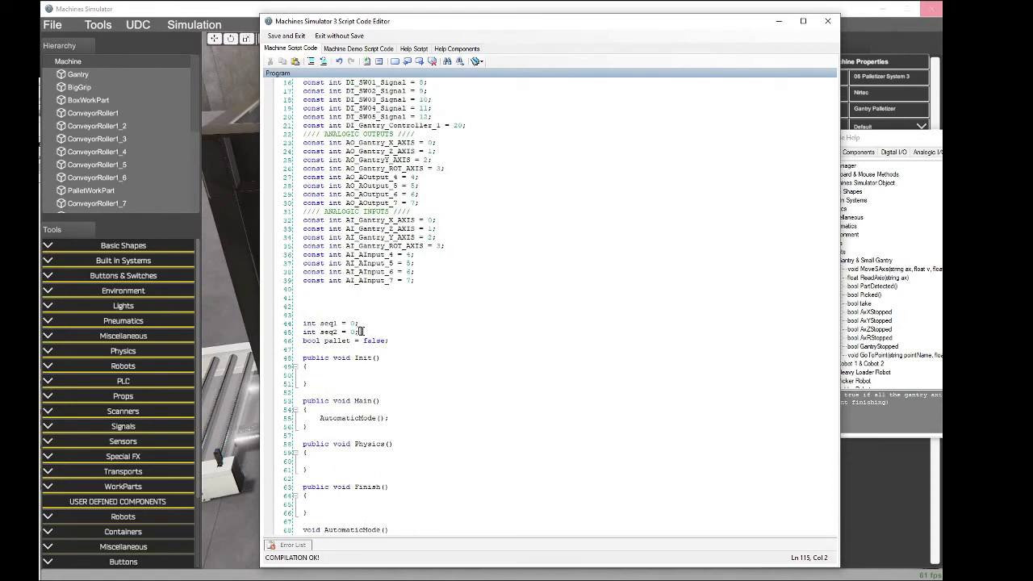
pyautogui.click(320, 332)
pyautogui.hotkey('shift', 'End')
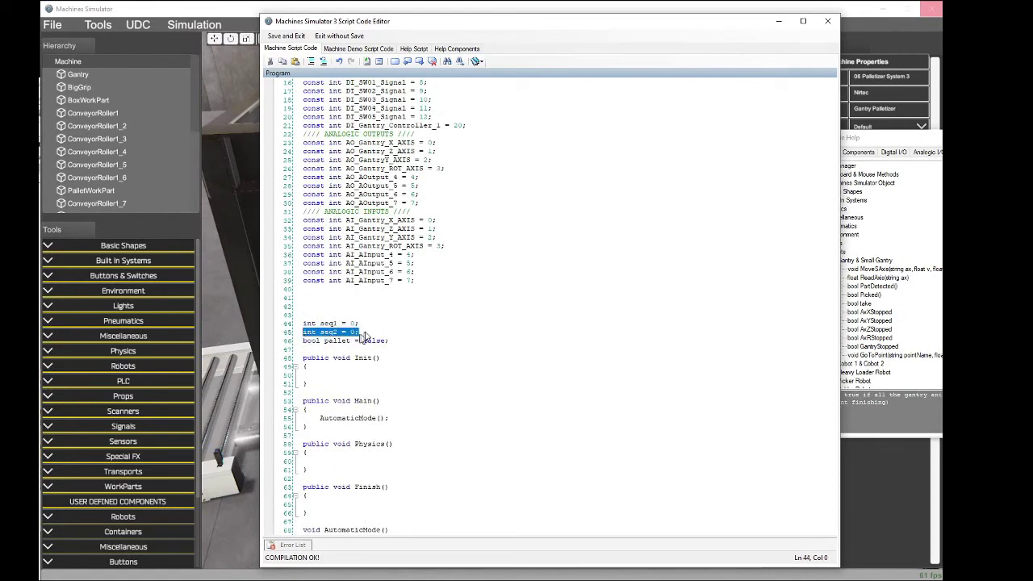
pyautogui.click(370, 331)
pyautogui.press('Return')
pyautogui.write('int seq2 = 0;')
pyautogui.press('Left')
pyautogui.press('Left')
pyautogui.press('Left')
pyautogui.press('Left')
pyautogui.press('Left')
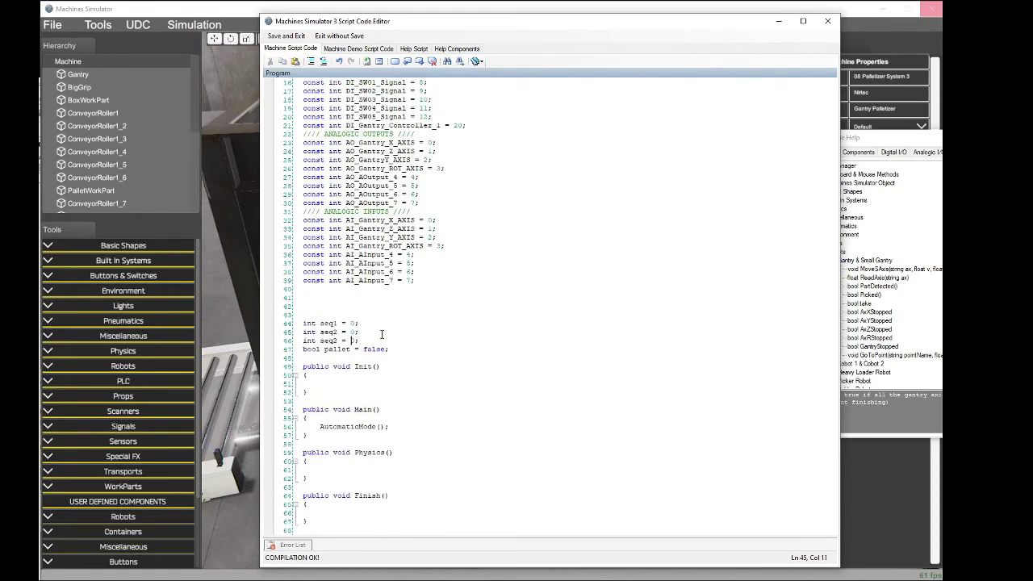
pyautogui.press('BackSpace')
pyautogui.write('3')
# Step: Insert the comment //Go to 2 new boxes directly above switch(seq3)
pyautogui.scroll(-20, 418, 334)
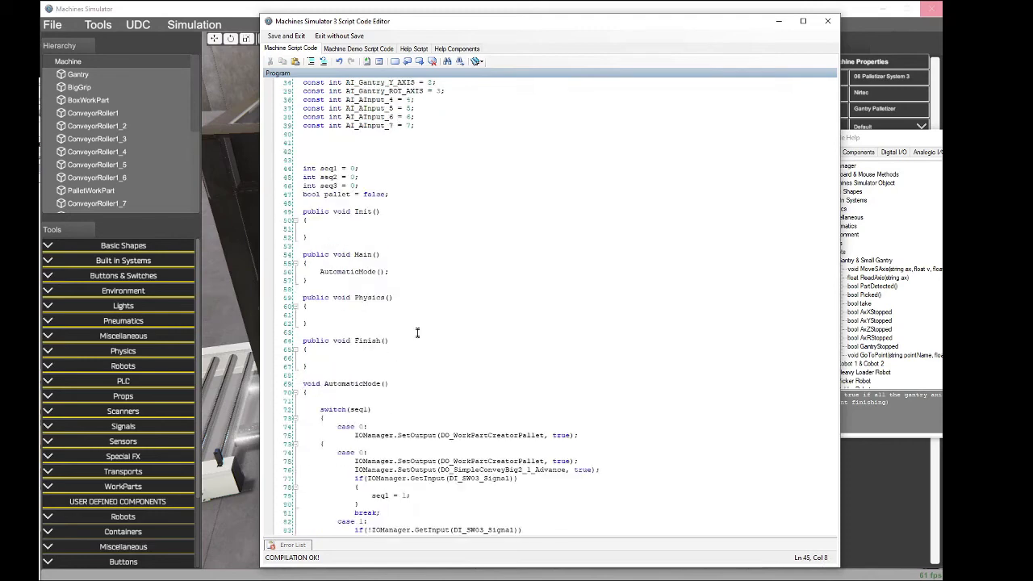
pyautogui.click(346, 350)
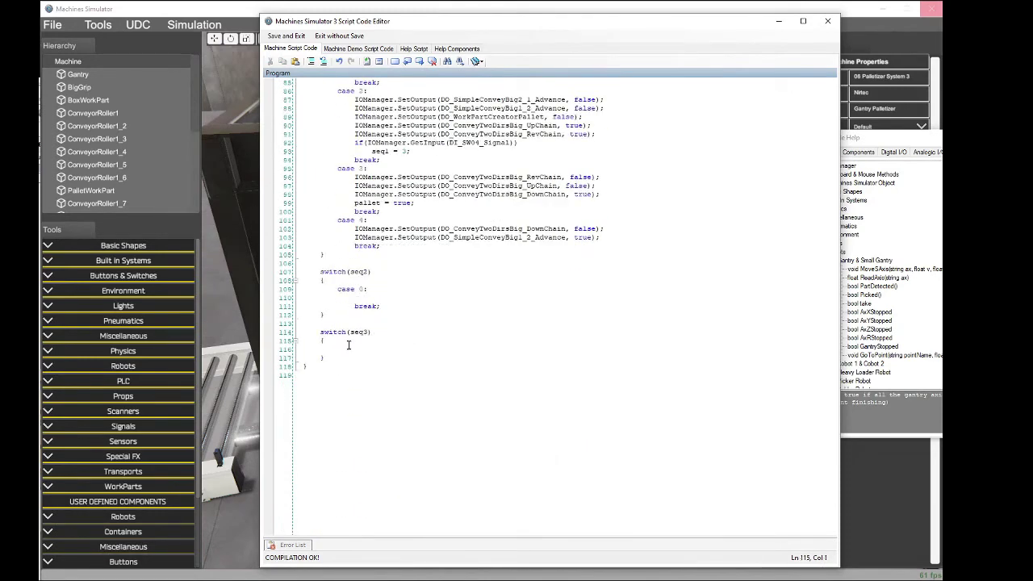
pyautogui.press('Tab')
pyautogui.click(360, 325)
pyautogui.press('Return')
pyautogui.write('//Got to 2 new toxes')
# Step: Insert the comment // download 2 boxes in pallet directly above switch(seq2)
pyautogui.click(334, 266)
pyautogui.press('Return')
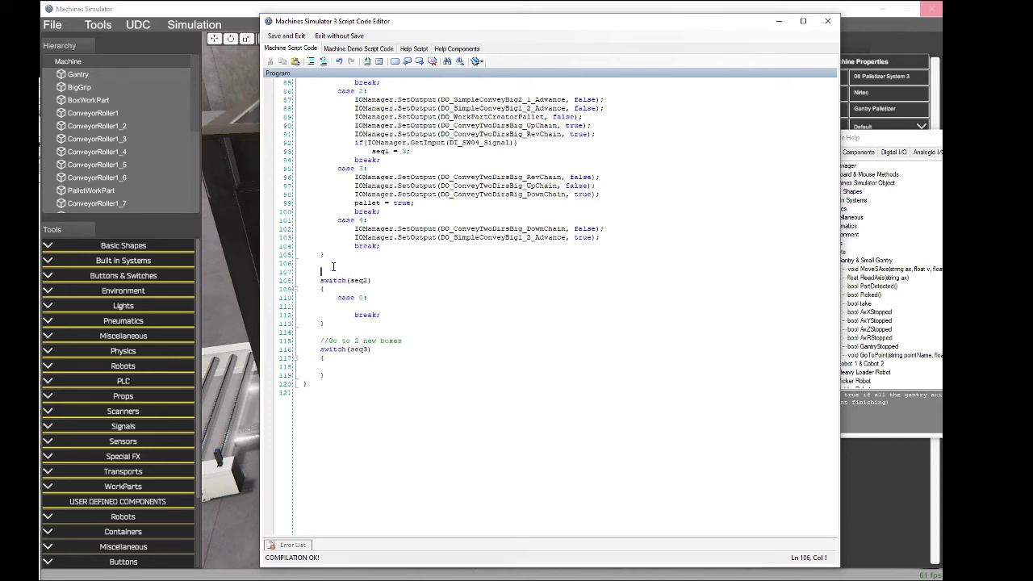
pyautogui.write('// Go')
pyautogui.press('BackSpace')
pyautogui.write('wnload')
pyautogui.press('BackSpace')
pyautogui.press('BackSpace')
pyautogui.write('2 boxes in pallet')
# Step: Insert a "Manage pallet" comment directly above switch(seq1)
pyautogui.scroll(10, 396, 278)
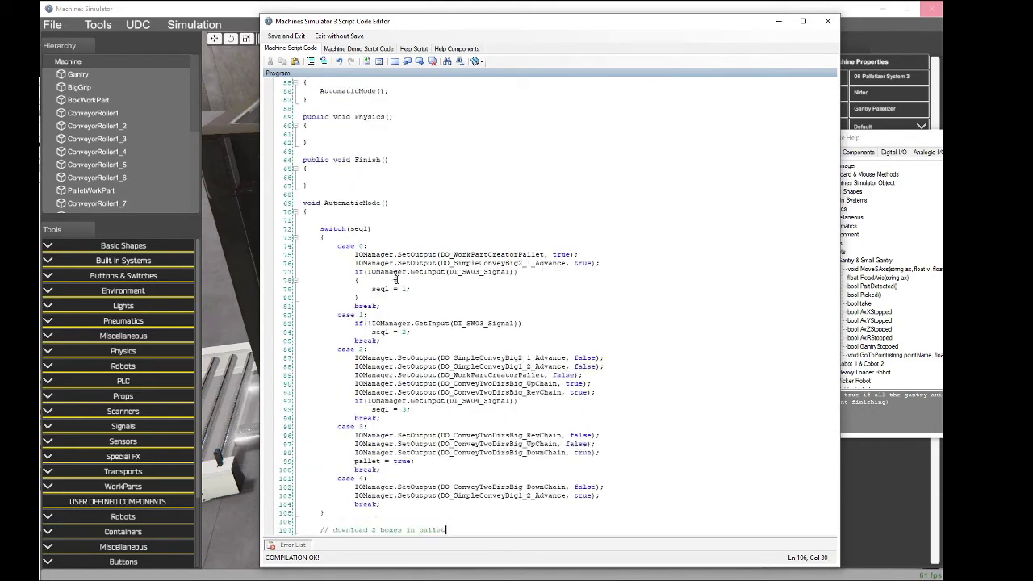
pyautogui.click(369, 221)
pyautogui.press('Return')
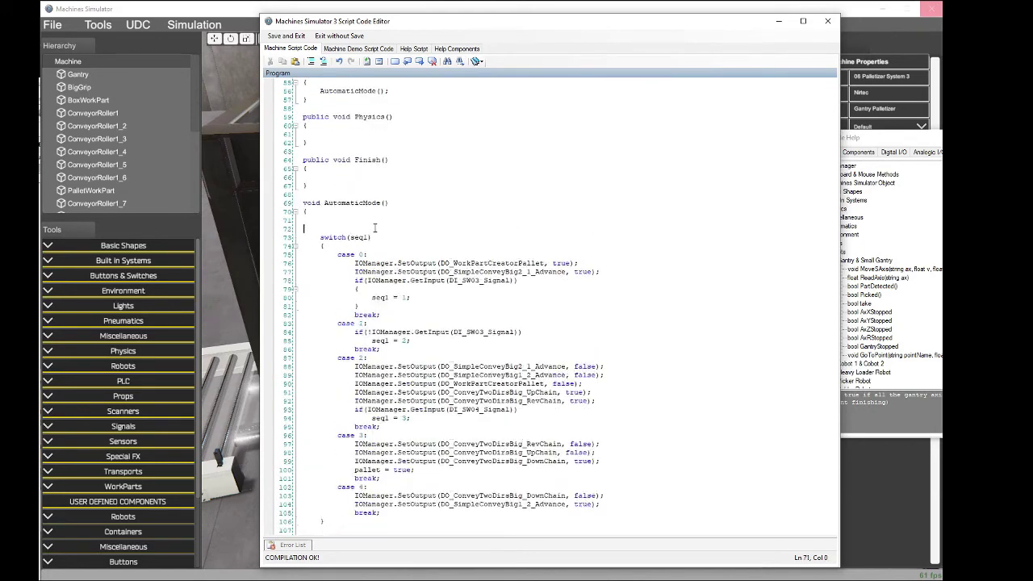
pyautogui.write('//')
pyautogui.write('He')
pyautogui.write('nage pallet')
# Step: Start case 0: in switch(seq3) with a Gantry.GoToPoint call taken from the Gantry & Small Gantry functions in the script help
pyautogui.scroll(-9, 412, 307)
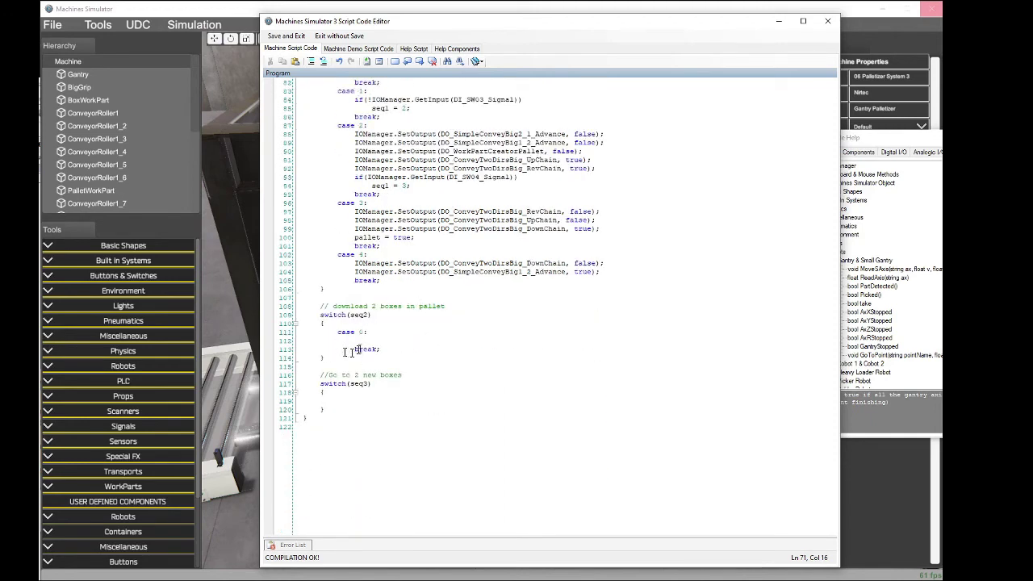
pyautogui.click(338, 397)
pyautogui.write('case 0:')
pyautogui.press('Return')
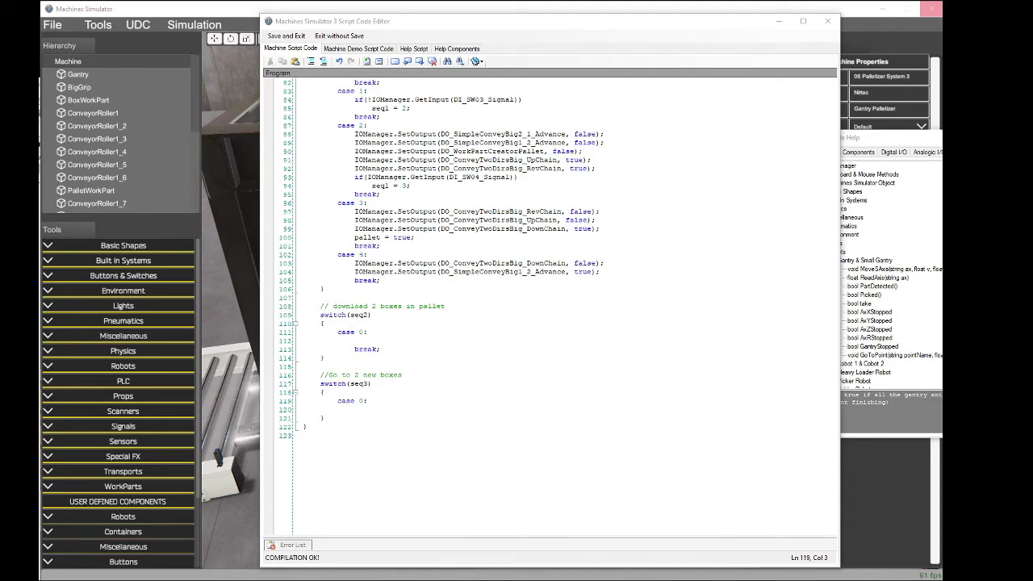
pyautogui.click(367, 410)
pyautogui.write('Ge')
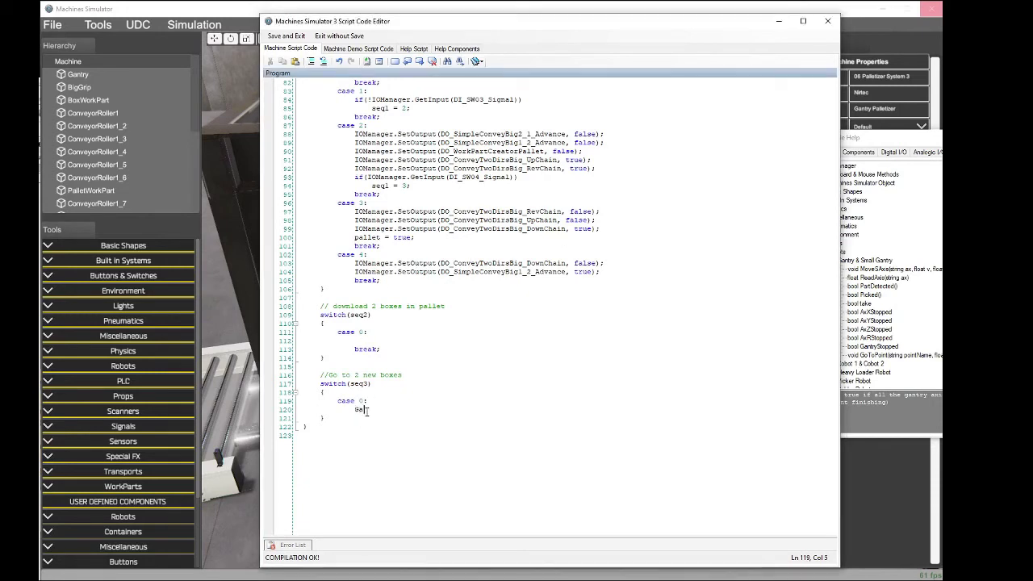
pyautogui.write('ntry.')
pyautogui.click(892, 215)
pyautogui.doubleClick(843, 261)
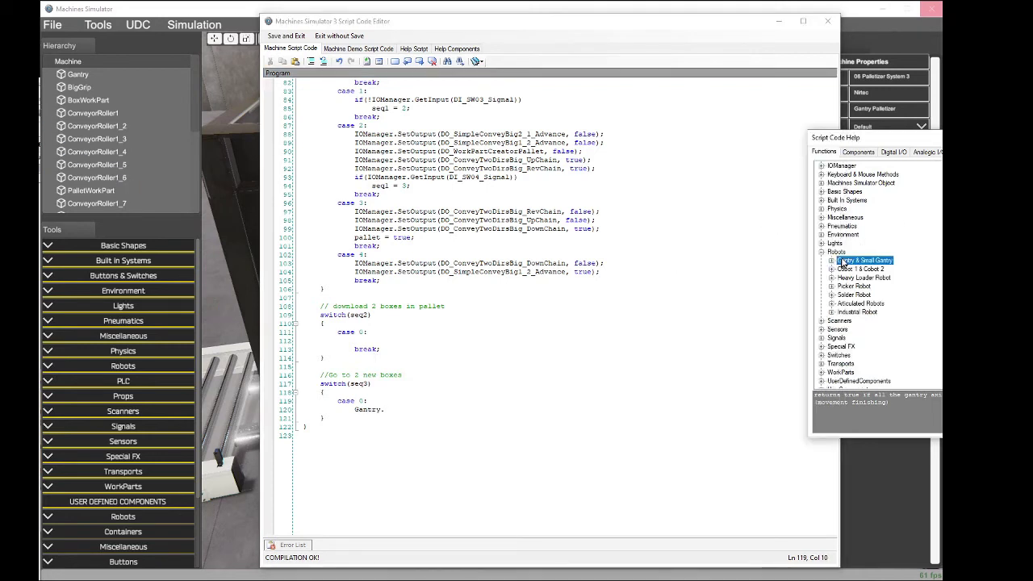
pyautogui.click(832, 261)
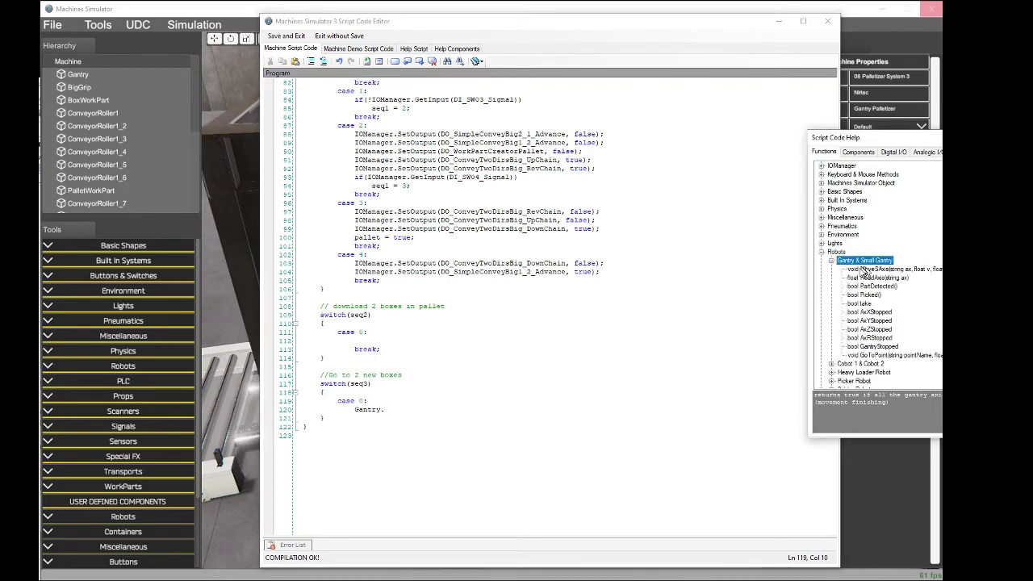
pyautogui.doubleClick(884, 355)
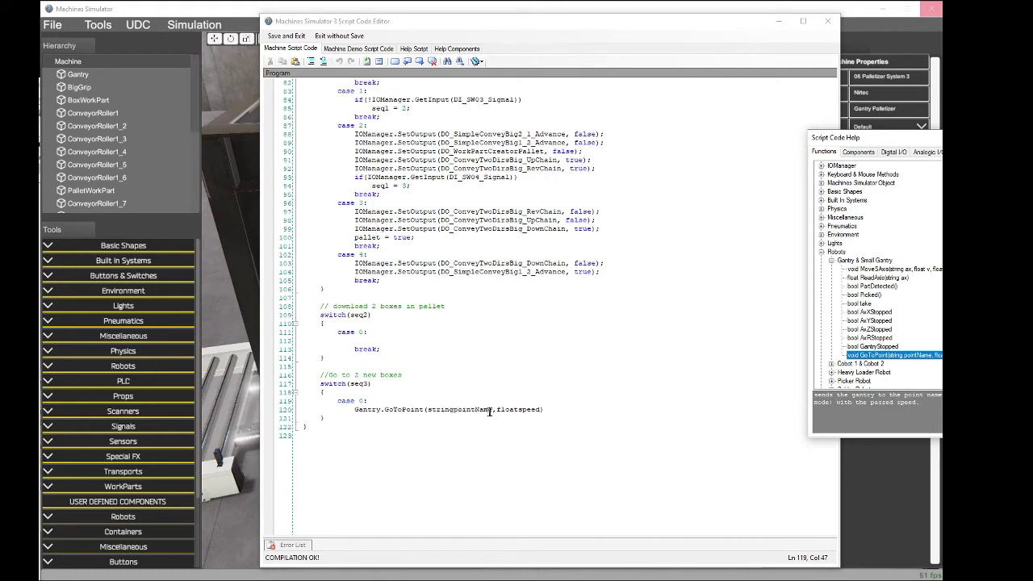
# Step: Replace the GoToPoint placeholder arguments with the point name "Home" and speed 1
pyautogui.moveTo(489, 412); pyautogui.dragTo(431, 414)
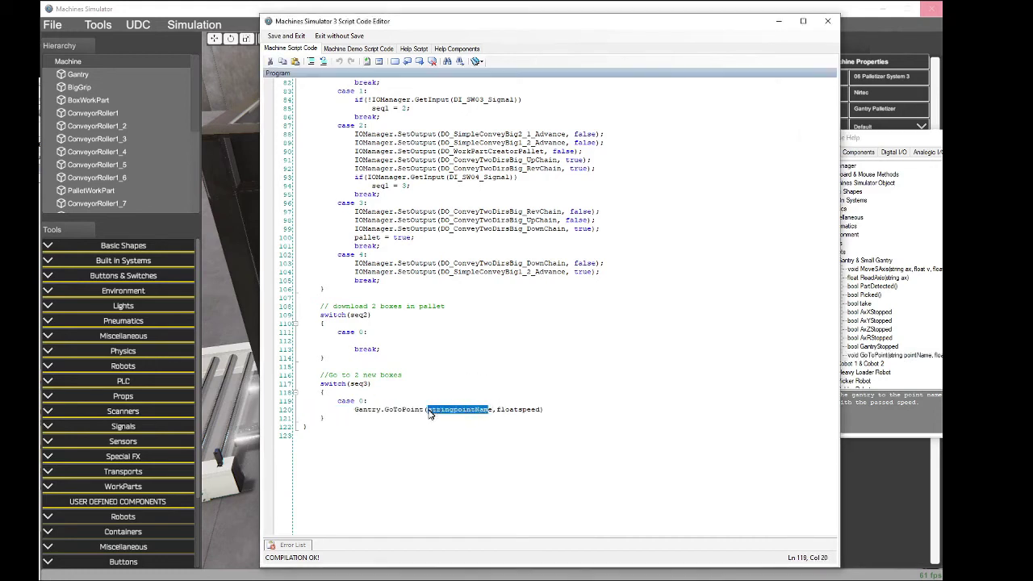
pyautogui.write('"",')
pyautogui.press('Delete')
pyautogui.press('Delete')
pyautogui.press('Delete')
pyautogui.press('Delete')
pyautogui.press('Delete')
pyautogui.press('Delete')
pyautogui.press('Delete')
pyautogui.press('Delete')
pyautogui.press('Delete')
pyautogui.press('Delete')
pyautogui.press('Delete')
pyautogui.doubleClick(431, 411)
pyautogui.write('"Home"')
pyautogui.click(488, 411)
# Step: Clean up the end of the GoToPoint line and complete case 0 with seq3 = 1; and break;
pyautogui.press('Return')
pyautogui.write('s')
pyautogui.click(492, 410)
pyautogui.press('Left')
pyautogui.press('BackSpace')
pyautogui.press('Down')
pyautogui.write('eq3 = 1;')
pyautogui.press('Return')
pyautogui.write('break;')
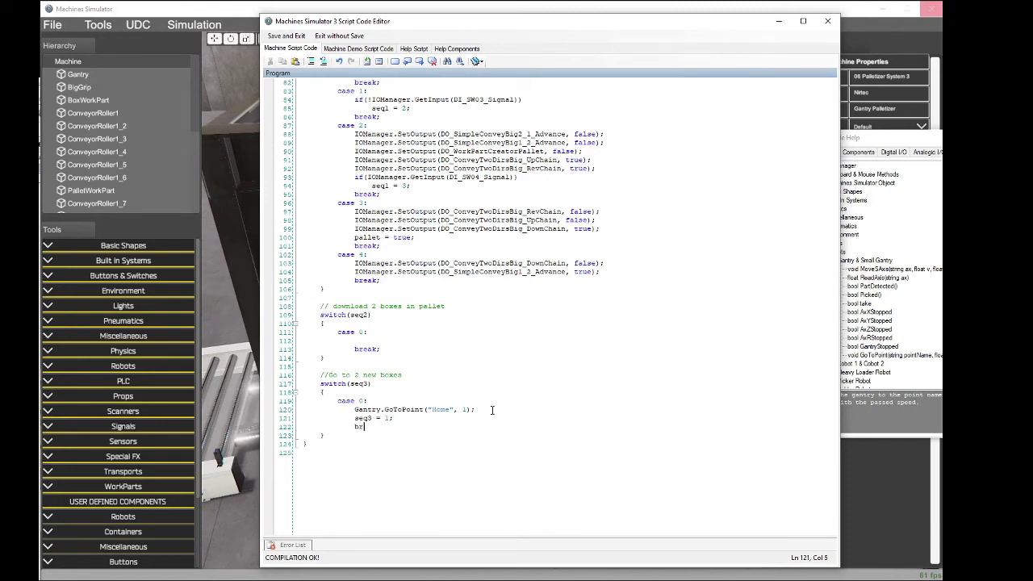
# Step: Add case 1: to switch(seq3) with the condition if(Gantry.GantryStopped()), taking GantryStopped from the script help
pyautogui.press('Return')
pyautogui.write('case 1:')
pyautogui.press('Return')
pyautogui.write('if(Gantry.')
pyautogui.click(880, 144)
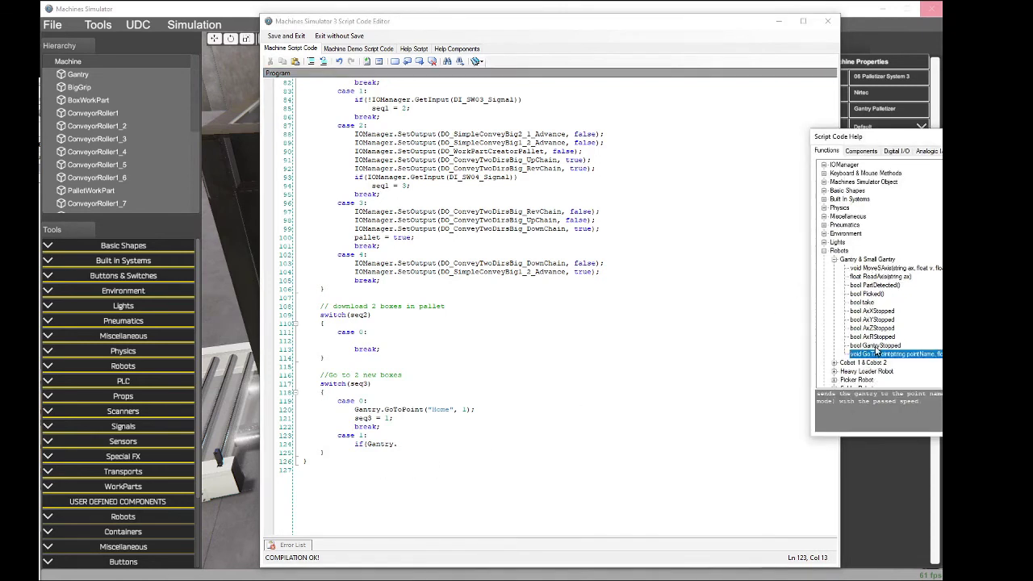
pyautogui.click(876, 345)
pyautogui.doubleClick(882, 347)
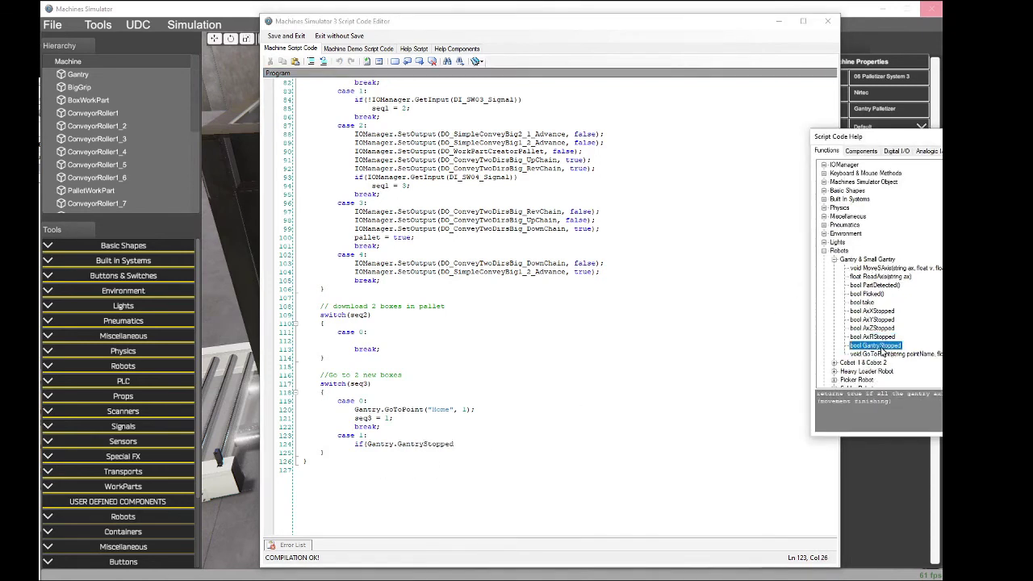
pyautogui.click(468, 443)
pyautogui.write('())')
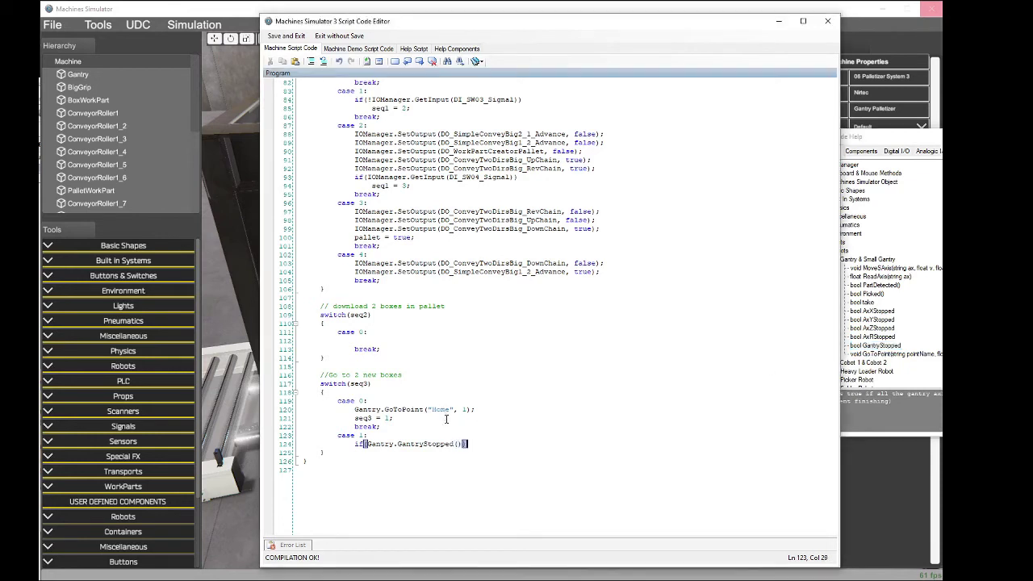
# Step: Complete case 1 of switch(seq3) with seq3 = 2; under the condition, followed by break;
pyautogui.press('Return')
pyautogui.write('seq3 = 2;')
pyautogui.press('Return')
pyautogui.write('break;')
pyautogui.press('Return')
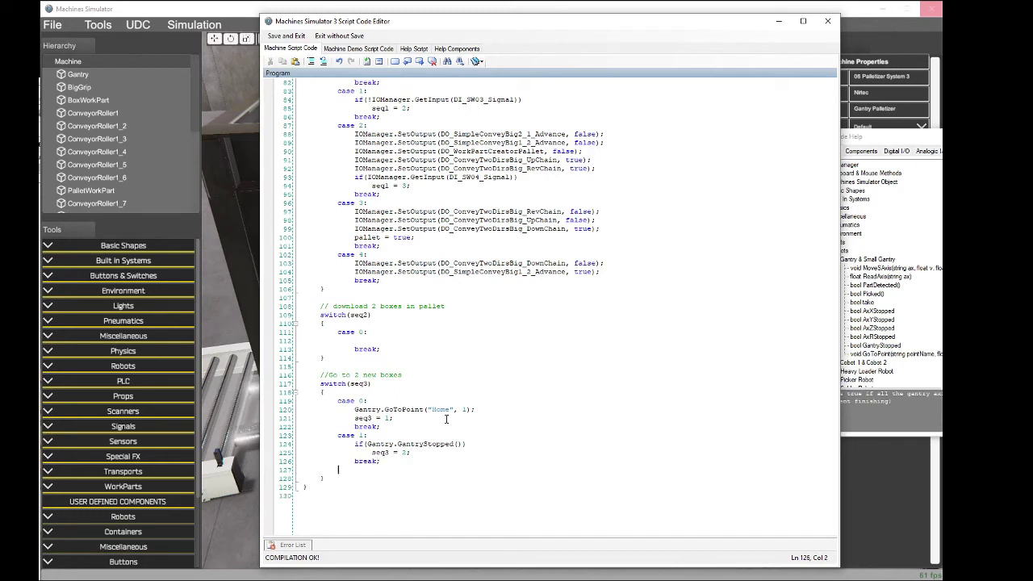
# Step: Add case 2: setting DO_BigGrip_OpenGrid and DO_WorkPartCreatorBox to true, with an if requiring both DI_SW01_Signal and DI_SW02_Signal inputs
pyautogui.write('case 2:')
pyautogui.press('Return')
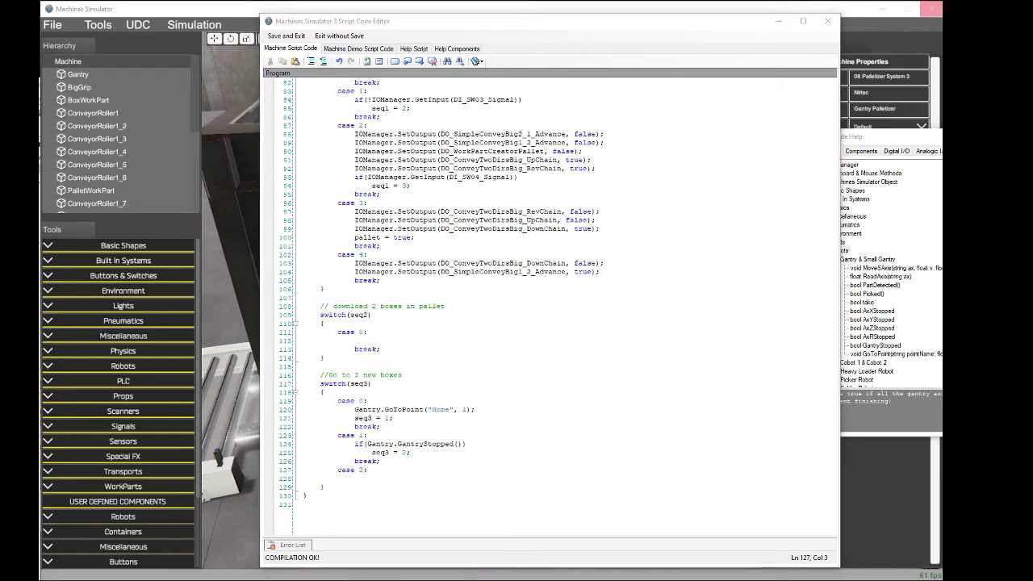
pyautogui.click(353, 482)
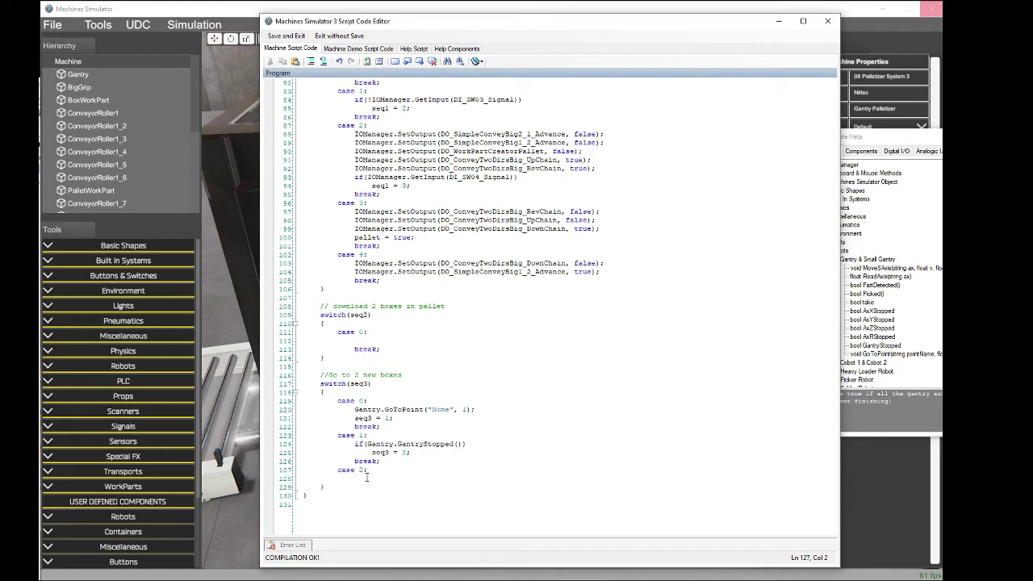
pyautogui.write('IOManager.SetOutput(DO_BigGrip_OpenGrid, true);\\nIOManager.SetOutput(DO_WorkPartCreatorBox, true);\\nif(IOManager.GetInput(DI_SW01_Signal) && IOManager.GetInput(DI_SW02_Signal))')
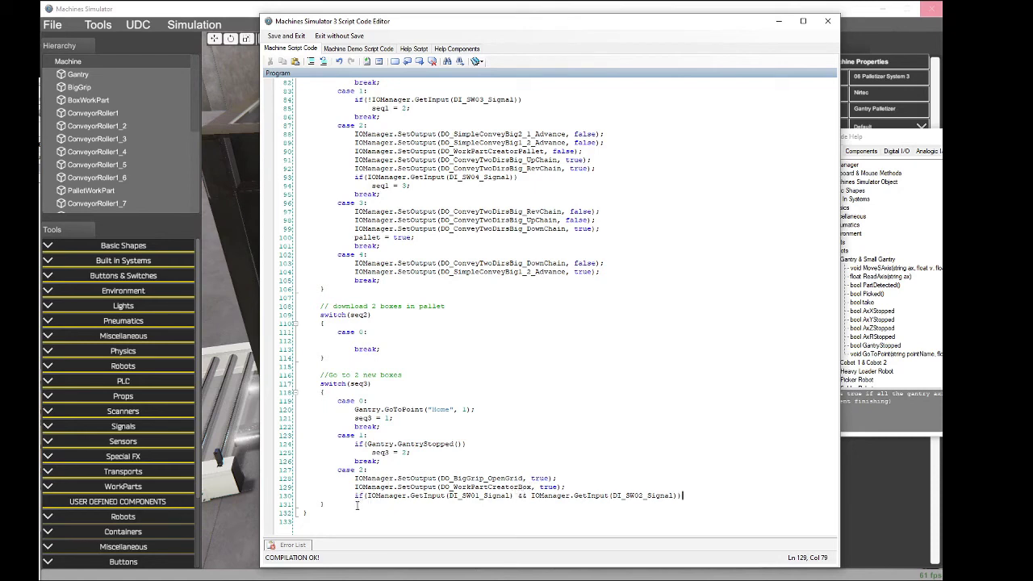
pyautogui.click(482, 497)
# Step: Complete case 2 of switch(seq3) with seq3 = 3; under the sensor condition, followed by break;
pyautogui.click(699, 495)
pyautogui.press('Return')
pyautogui.write('seq3 = 3;')
pyautogui.press('Return')
pyautogui.write('break;')
# Step: Add case 3: to switch(seq3), setting DO_WorkPartCreatorBox to false, calling Gantry.GoToPoint("1", 1); and assigning seq3 = 5;
pyautogui.write('case 3:')
pyautogui.hotkey('alt', 'Tab')
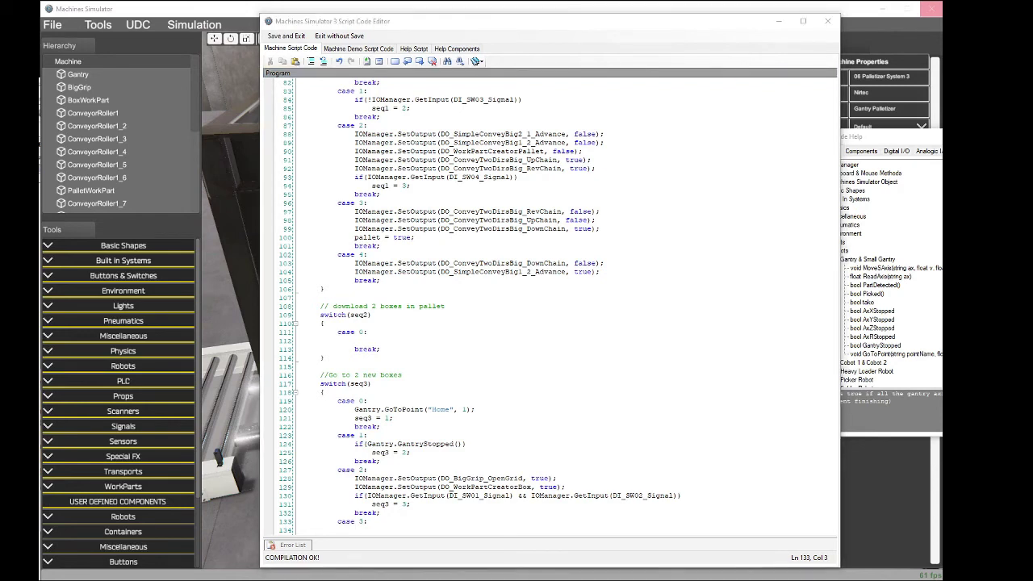
pyautogui.click(405, 525)
pyautogui.scroll(-4, 420, 521)
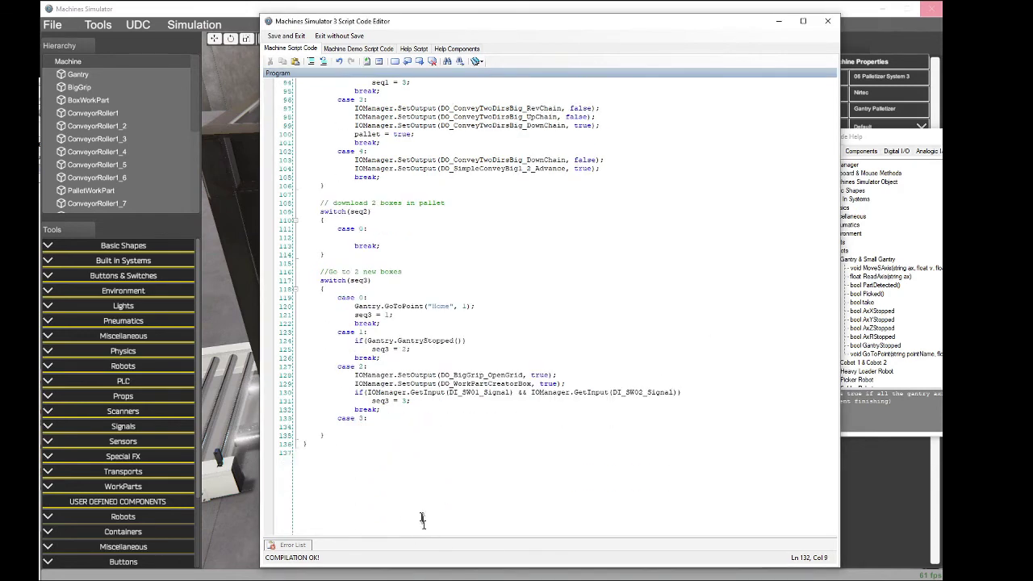
pyautogui.press('Return')
pyautogui.write('IOManager.SetOutput(DO_WorkPartCreatorBox, false); Gantry.GoToPoint("1", 1); seq3 = 5;')
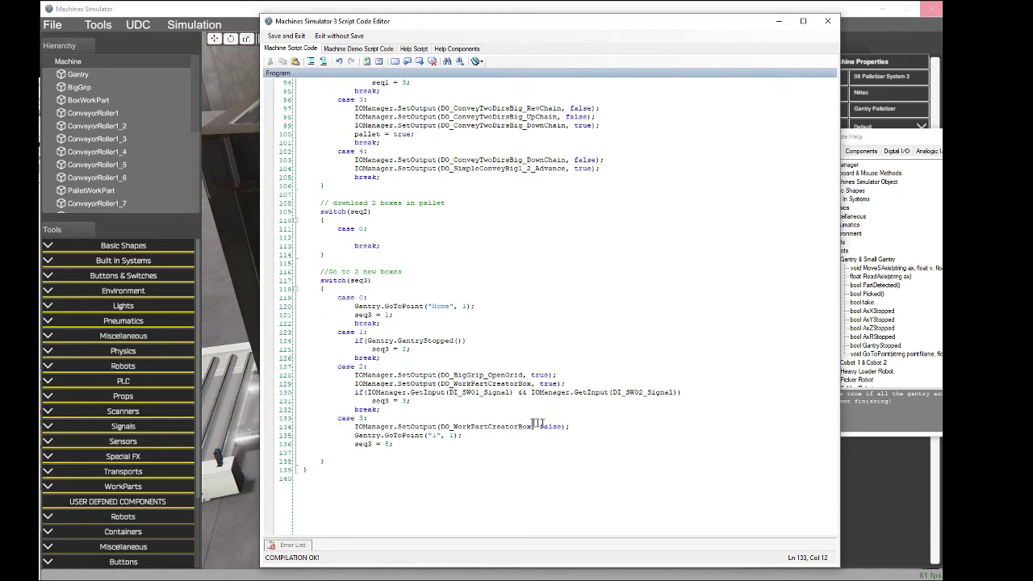
pyautogui.click(376, 434)
pyautogui.click(417, 436)
# Step: Change case 3's assignment to seq3 = 4;, close it with break; and start case 4:
pyautogui.click(394, 444)
pyautogui.press('BackSpace')
pyautogui.press('BackSpace')
pyautogui.press('Return')
pyautogui.write('break;')
pyautogui.press('Return')
pyautogui.write('case 4:')
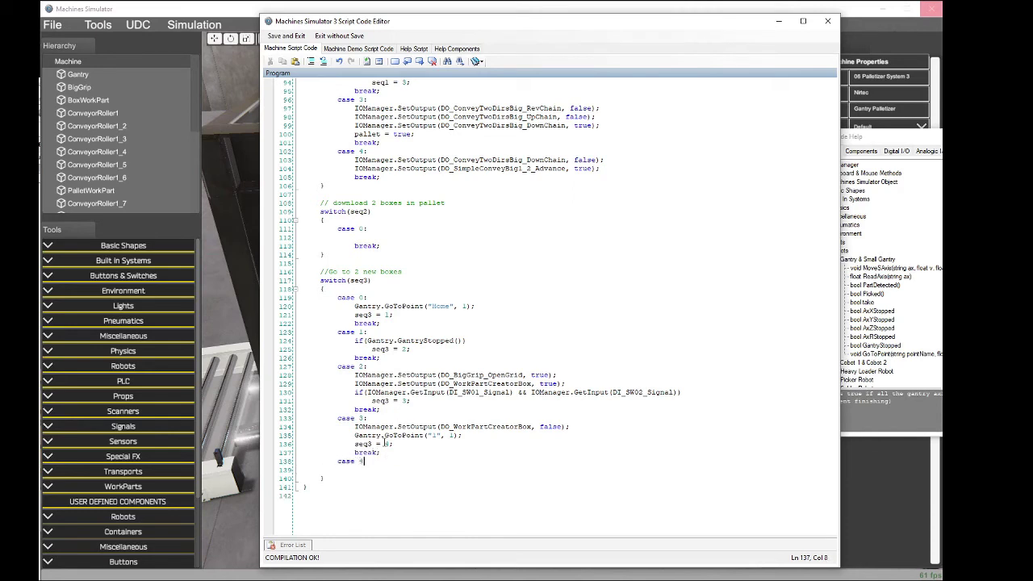
# Step: Fill case 4 of switch(seq3) with if(Gantry.GantryStopped()) leading to seq3 = 5;, followed by break;
pyautogui.press('Return')
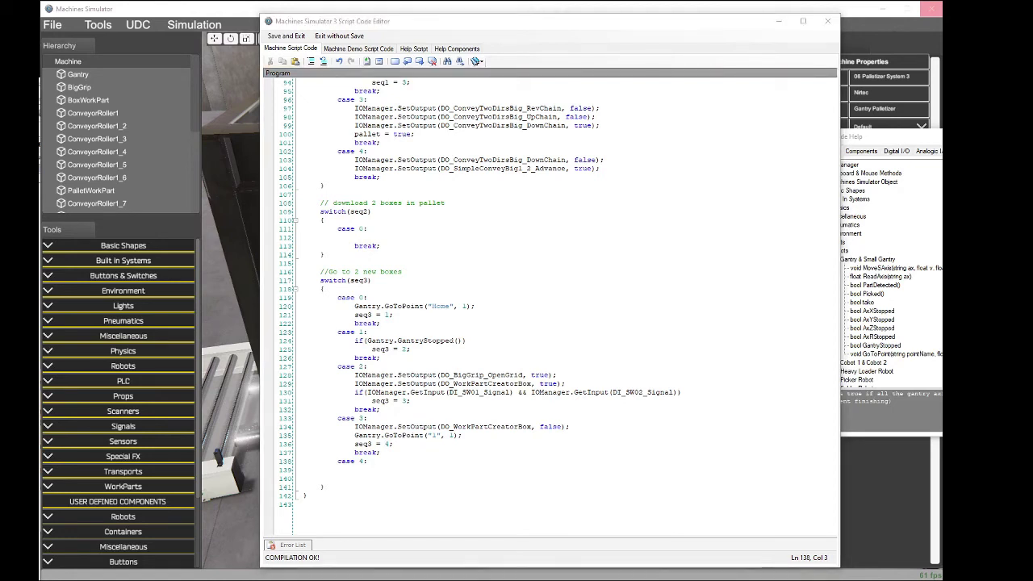
pyautogui.click(357, 470)
pyautogui.write('if(Gantry.GantryStopped()) \t\t\t\tseq3 = 2; \t\t\tbreak;')
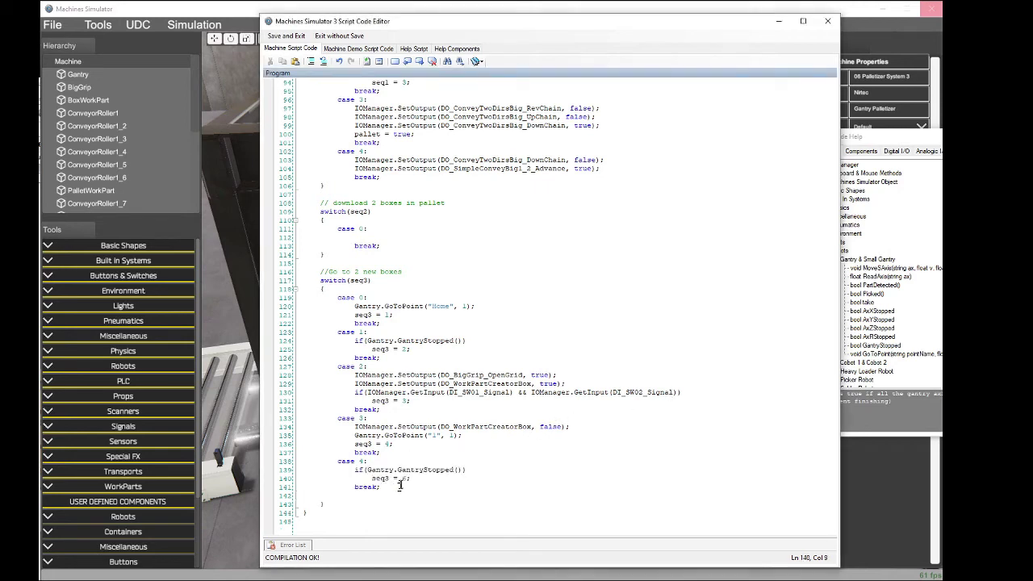
pyautogui.click(407, 478)
pyautogui.click(389, 487)
# Step: Add case 5: setting DO_BigGrip_OpenGrid to false, with the condition if(!IOManager.GetInput(DI_BigGrip_GripOpened))
pyautogui.press('Return')
pyautogui.write('case 5:')
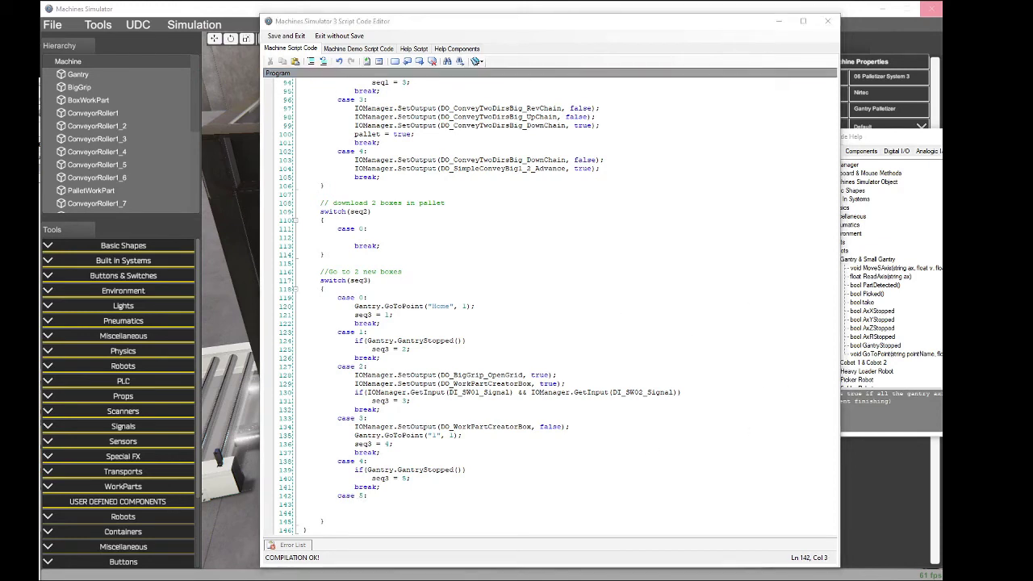
pyautogui.click(360, 504)
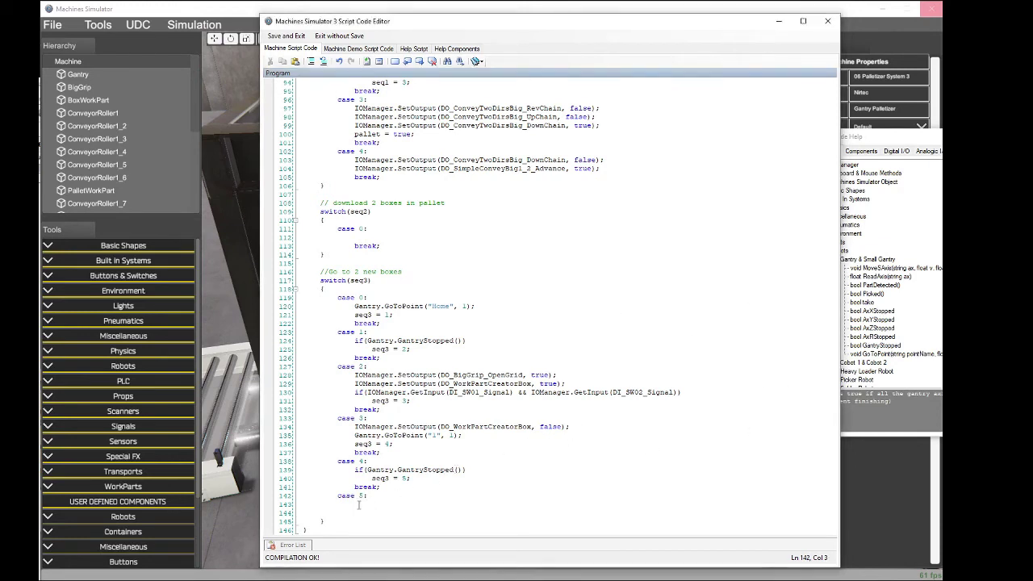
pyautogui.write('IOManager.SetOutput(DO_BigGrip_OpenGrid, false); if(!IOManager.GetInput(DI_BigGrip_GripOpened))')
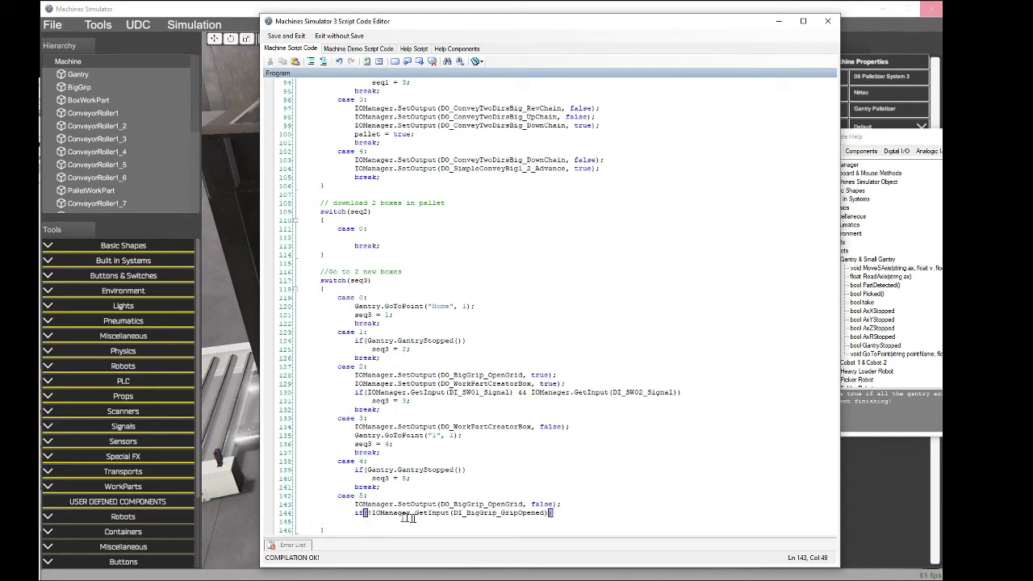
pyautogui.scroll(-4, 491, 519)
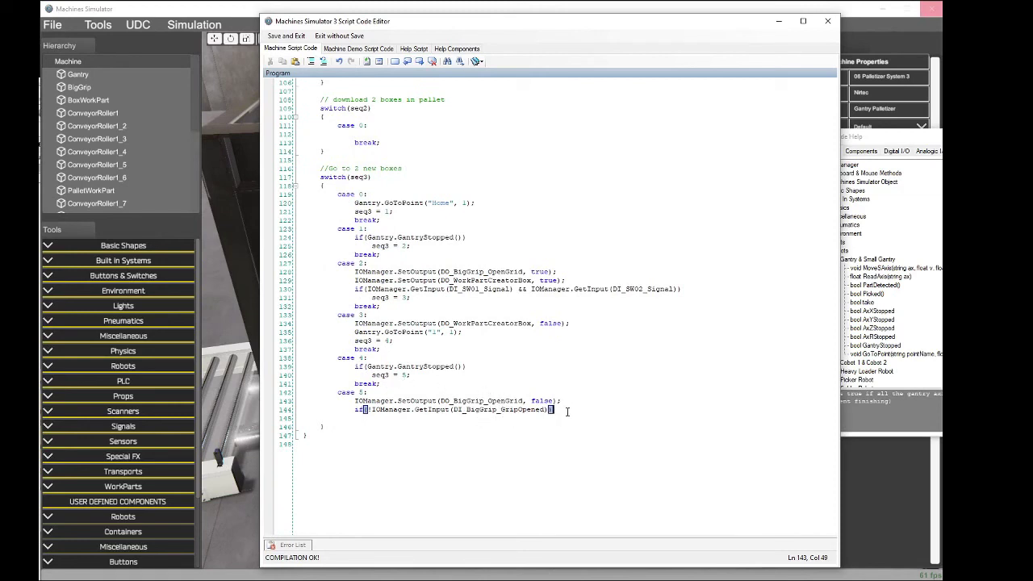
# Step: Complete case 5 with seq3 = 6; under the grip condition, followed by break;
pyautogui.press('Return')
pyautogui.write('seq3 = 6;')
pyautogui.press('Return')
pyautogui.write('break;')
pyautogui.press('Return')
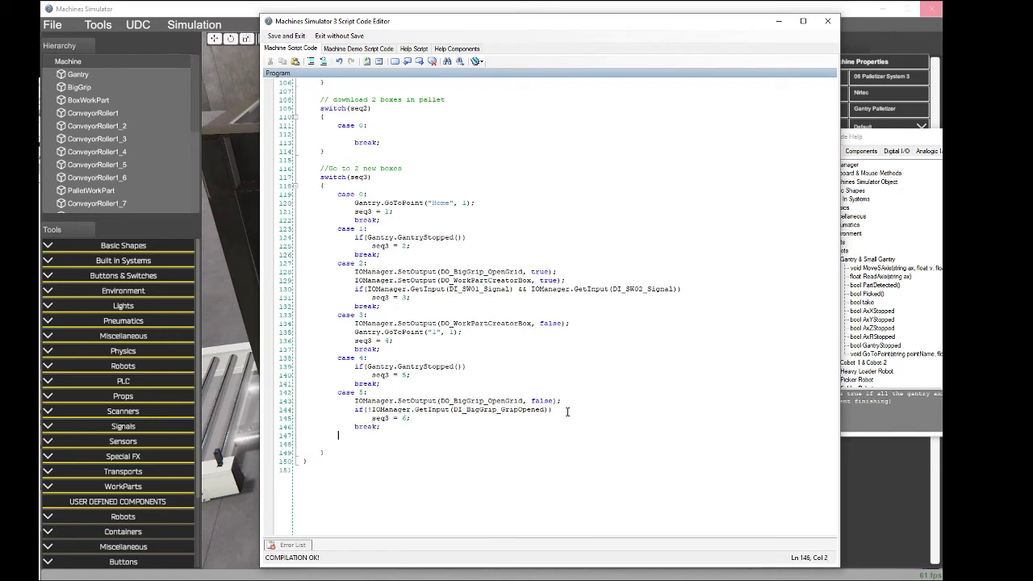
# Step: Add case 6: calling Gantry.GoToPoint("2", 1); and assigning seq3 = 7;, closed with break;
pyautogui.write('case 6:')
pyautogui.press('Return')
pyautogui.scroll(-1, 440, 424)
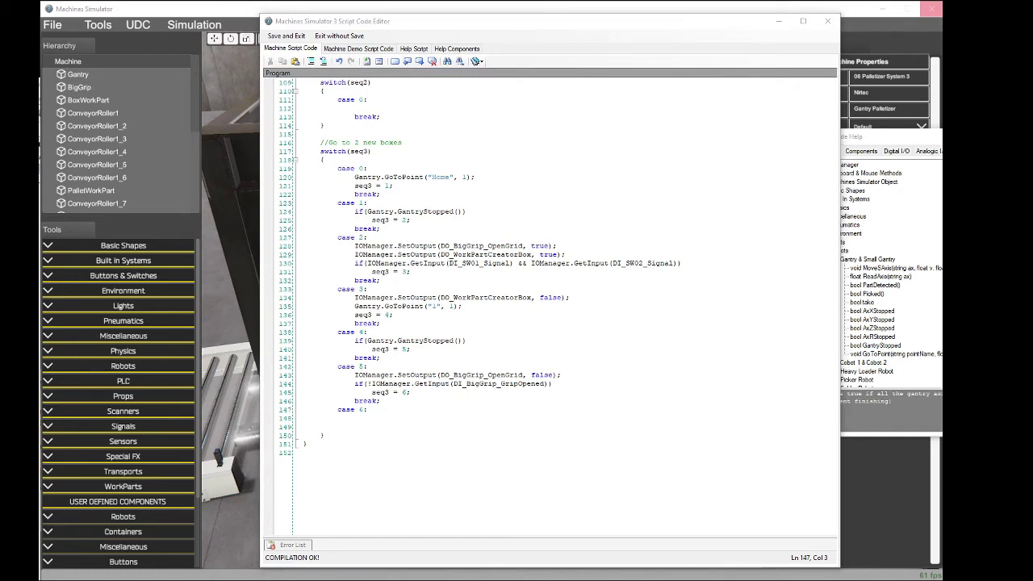
pyautogui.click(371, 419)
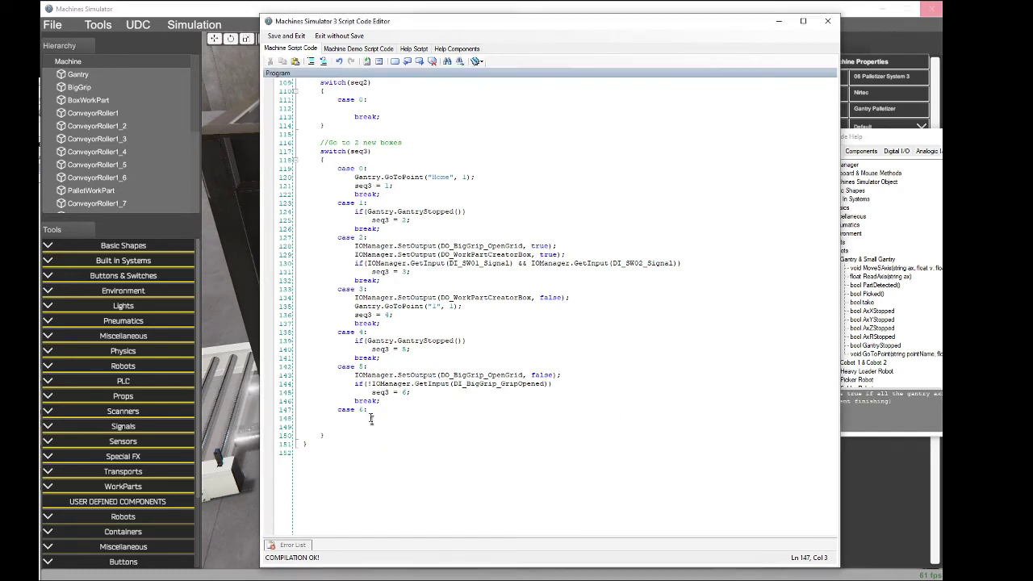
pyautogui.write('Gantry.GoToPoint("1", 1);')
pyautogui.press('Return')
pyautogui.write('seq3 = 7;')
pyautogui.press('Return')
pyautogui.write('break;')
pyautogui.press('Return')
# Step: Add case 7: with if(Gantry.GantryStopped()) leading to seq3 = 8;, followed by break;
pyautogui.write('case 7:')
pyautogui.press('Return')
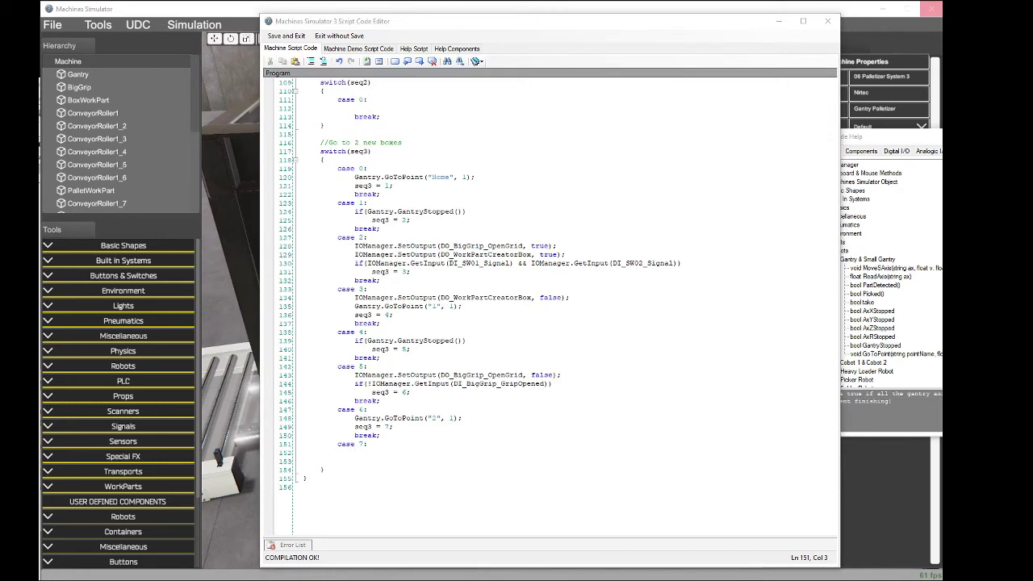
pyautogui.click(369, 453)
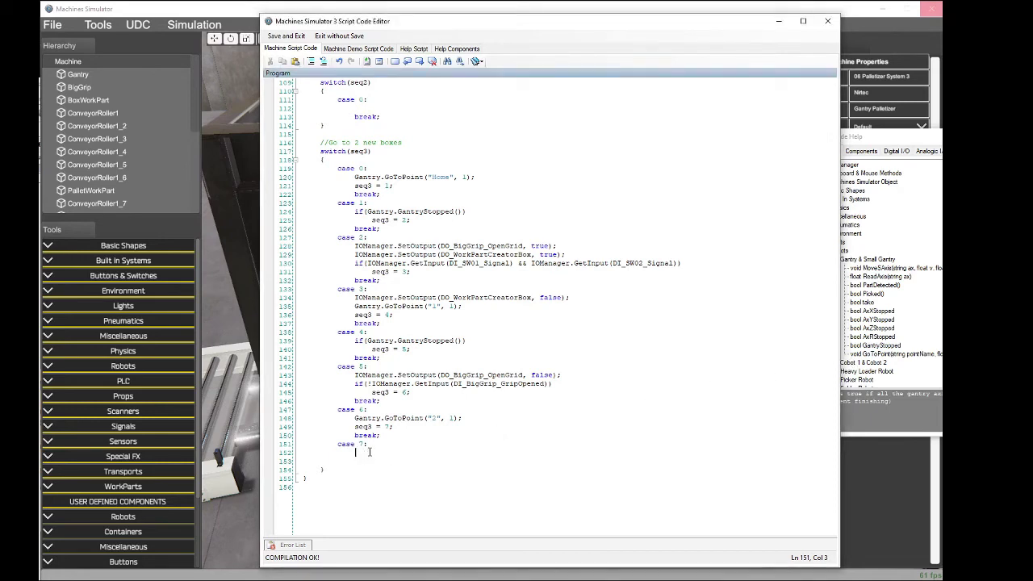
pyautogui.write('if(Gantry.GantryStopped())')
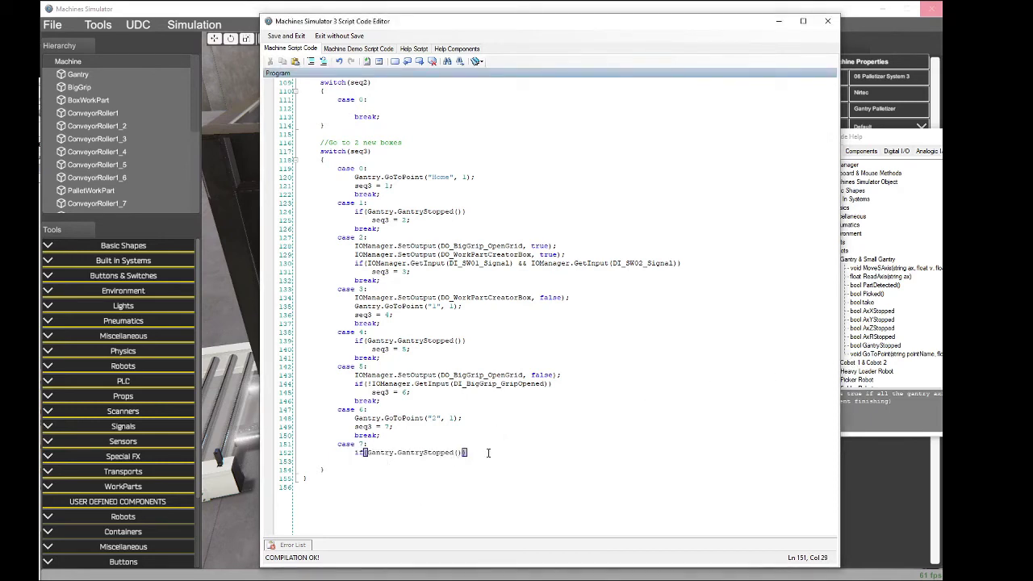
pyautogui.press('Return')
pyautogui.write('seq 3 = 8;')
pyautogui.press('Return')
pyautogui.write('break;')
pyautogui.press('Return')
pyautogui.press('BackSpace')
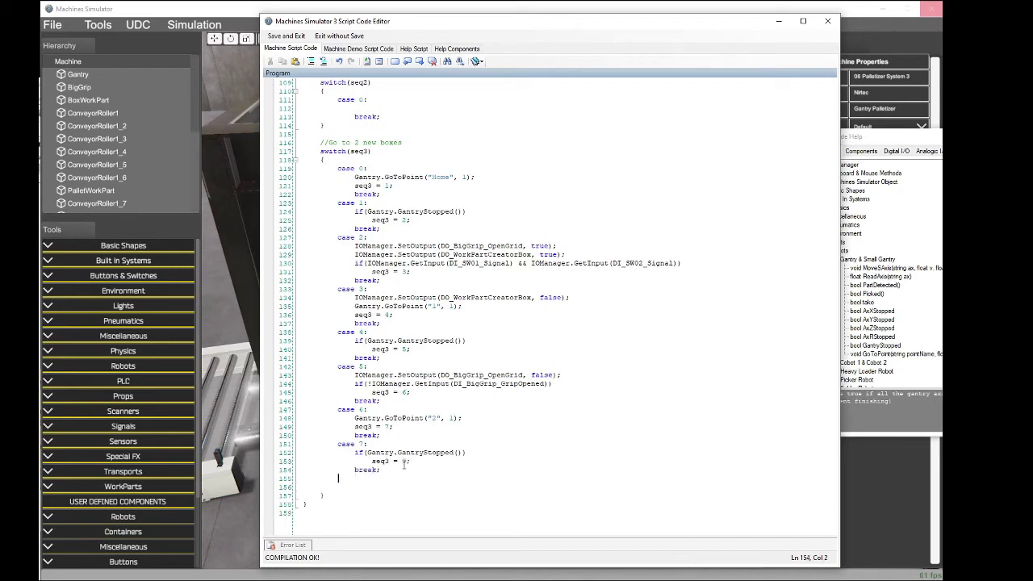
# Step: Add case 8: if DI_BigGrip_Box1Detect and DI_BigGrip_Box2Detect are on, set DO_BigGrip_Box1Take and DO_BigGrip_Box2Take to true, followed by MS.SetTimer("1sec", 1000);
pyautogui.write('case 8:')
pyautogui.press('Return')
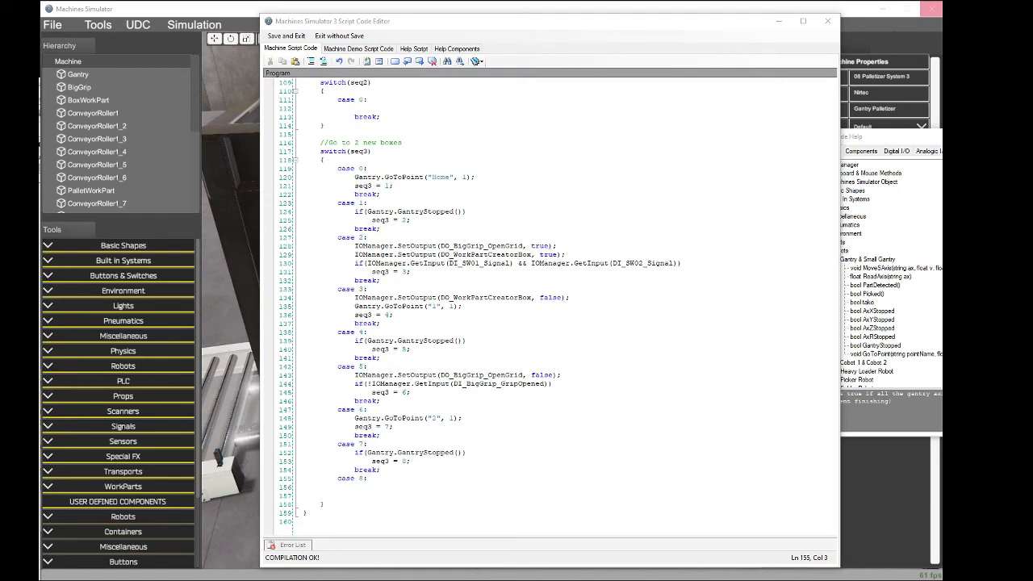
pyautogui.click(373, 495)
pyautogui.write('if(IOManager.GetInput(DI_BigGrip_Box1Detect) && IOManager.GetInput(DI_BigGrip_Box2Detect)) {     IOManager.SetOutput(DO_BigGrip_Box1Take, true);     IOManager.SetOutput(DO_BigGrip_Box2Take, true); } MS.SetTimer("1sec", 1000);')
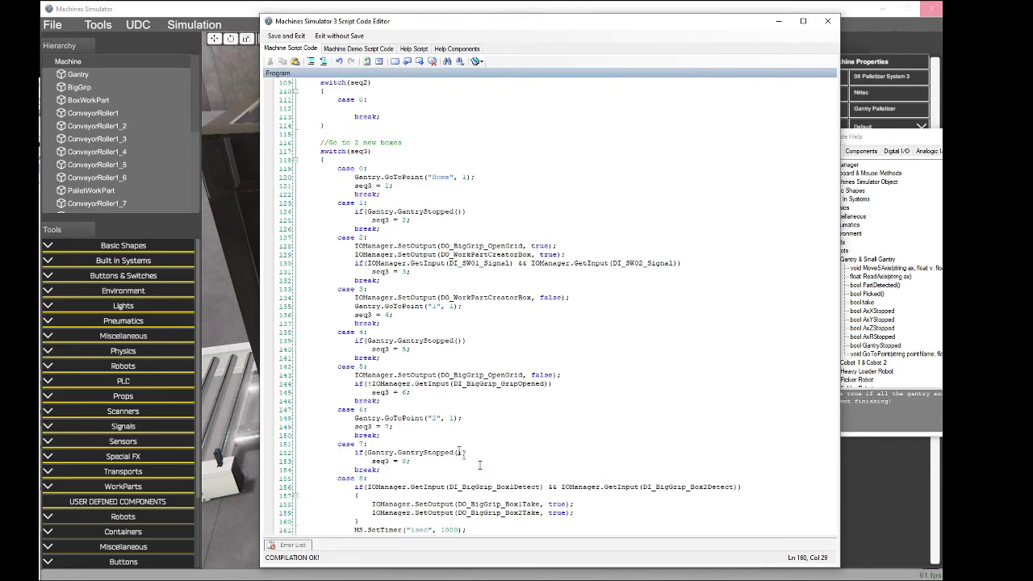
pyautogui.scroll(-3, 442, 373)
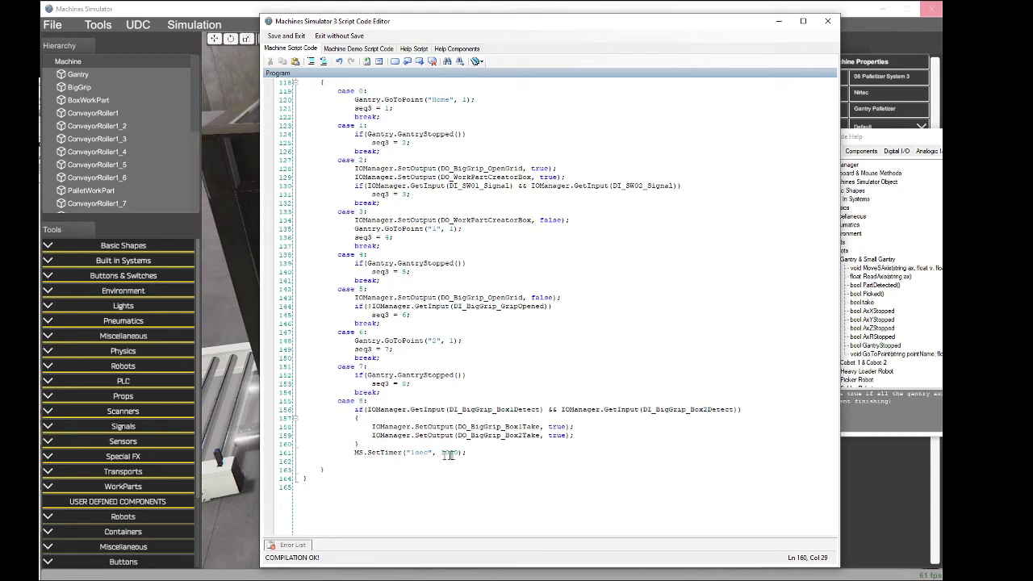
# Step: Replace case 8's timer line with the MS.SetTimer template from the Machines Simulator Object functions in the script help
pyautogui.moveTo(472, 454); pyautogui.dragTo(355, 454)
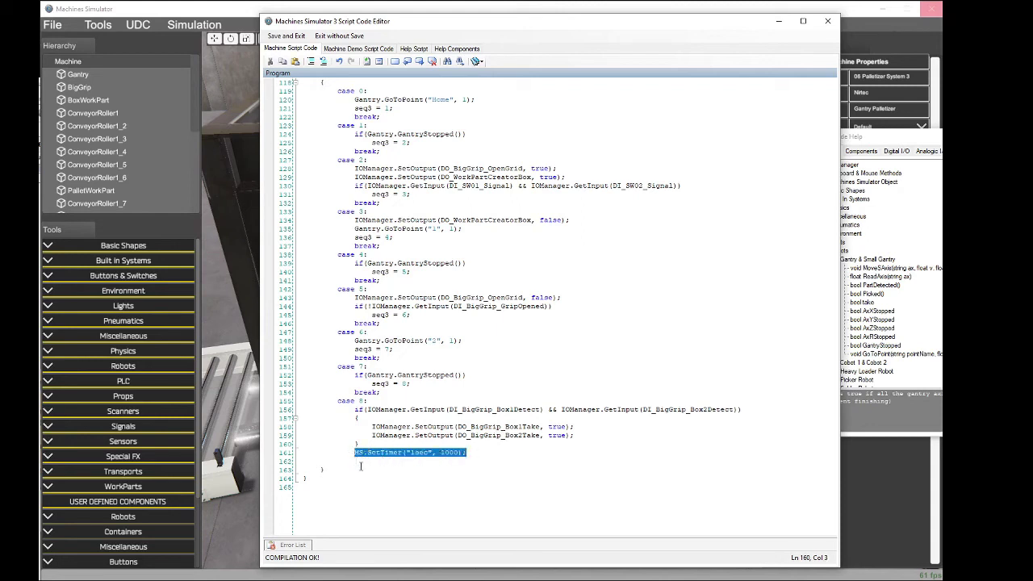
pyautogui.press('Delete')
pyautogui.click(888, 184)
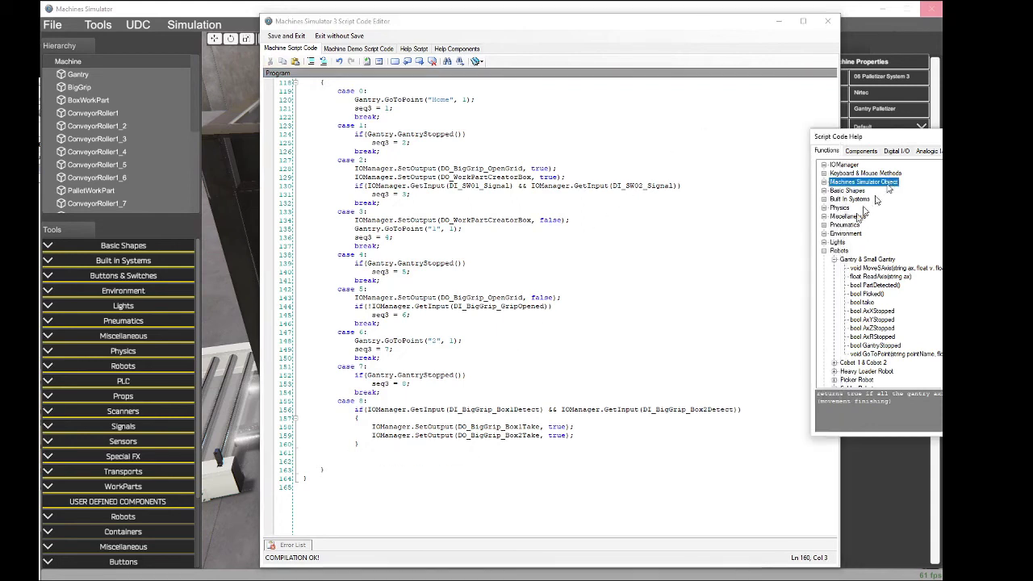
pyautogui.click(824, 251)
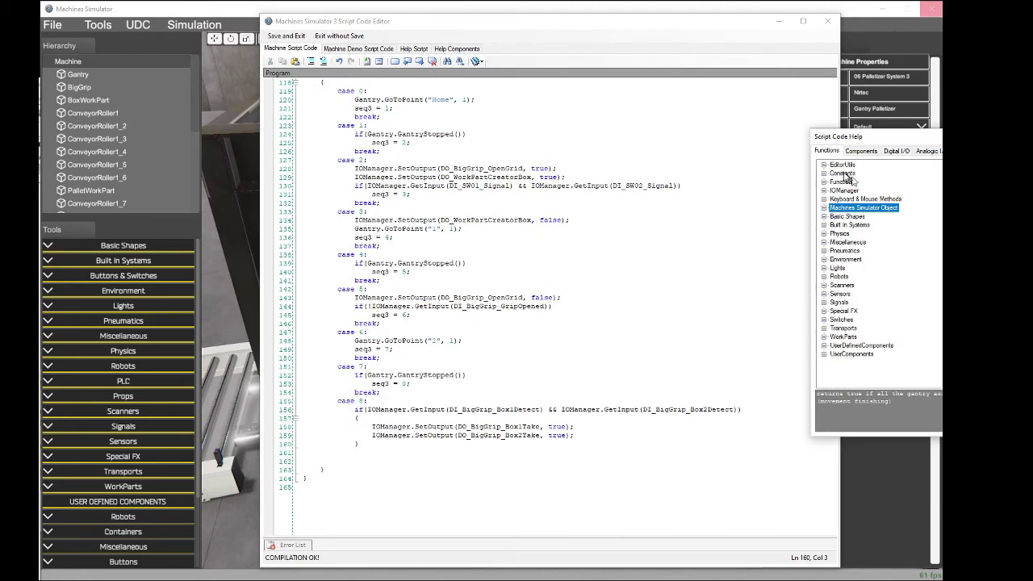
pyautogui.click(824, 209)
pyautogui.scroll(-2, 887, 250)
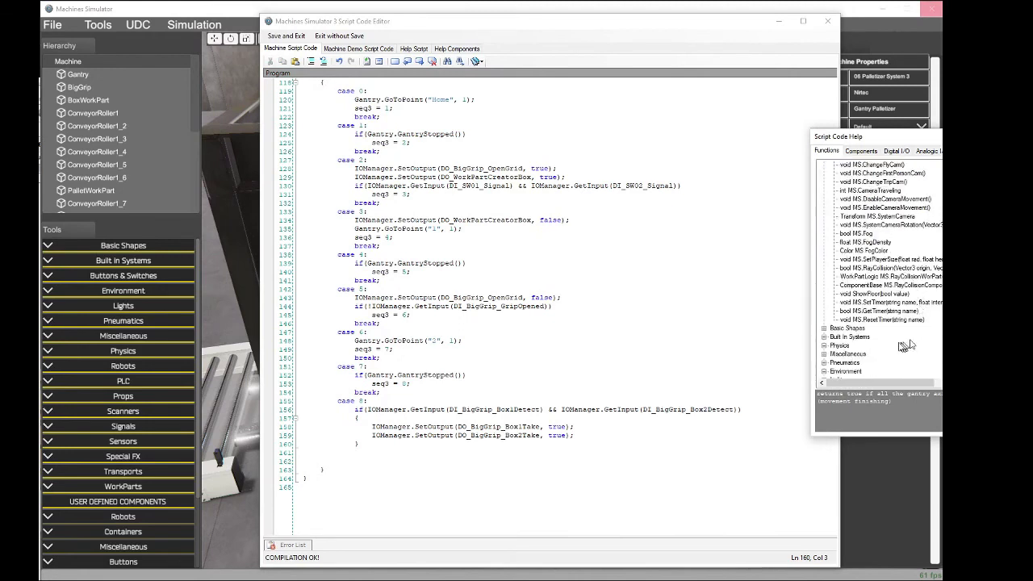
pyautogui.click(887, 303)
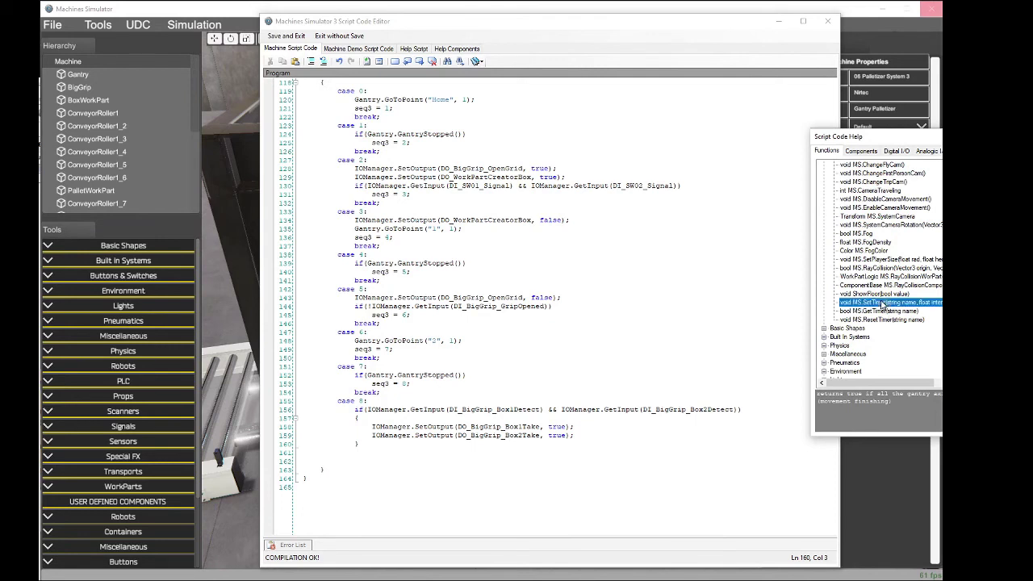
pyautogui.doubleClick(890, 305)
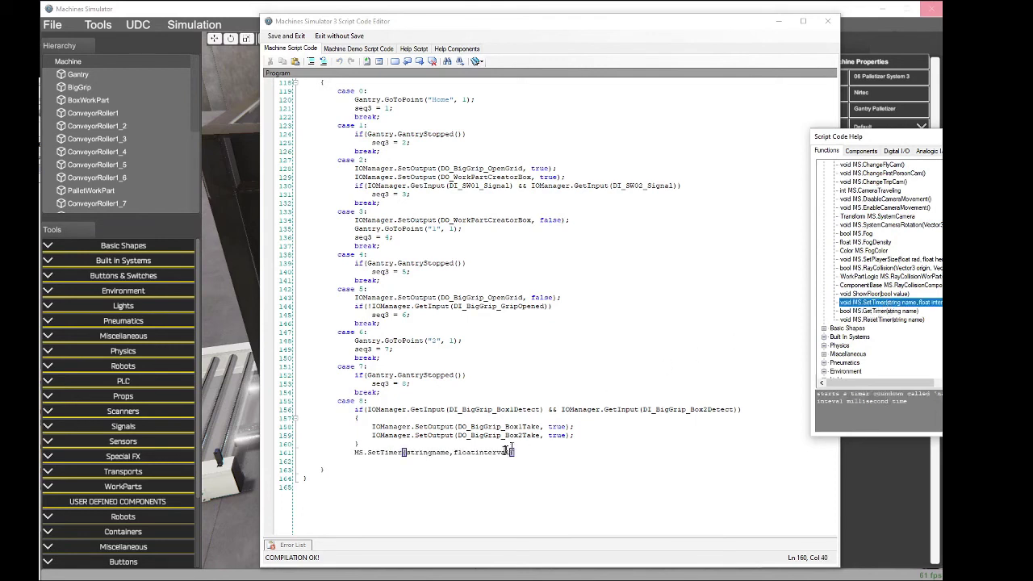
# Step: Set the MS.SetTimer arguments in case 8 to the name "1sec" and the interval 1000, ending the line with a semicolon
pyautogui.doubleClick(436, 453)
pyautogui.moveTo(425, 454); pyautogui.dragTo(406, 454)
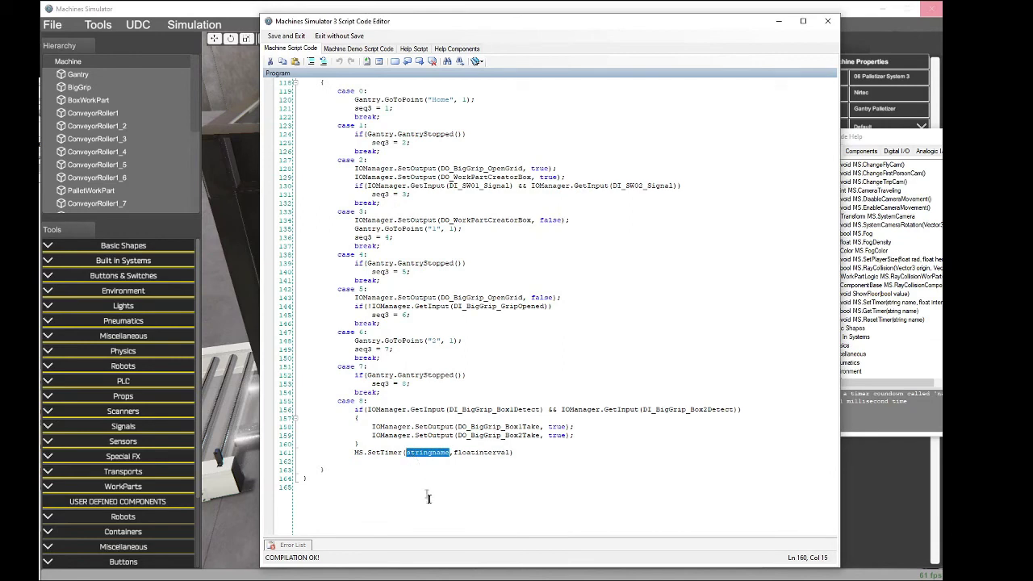
pyautogui.press('BackSpace')
pyautogui.write('"')
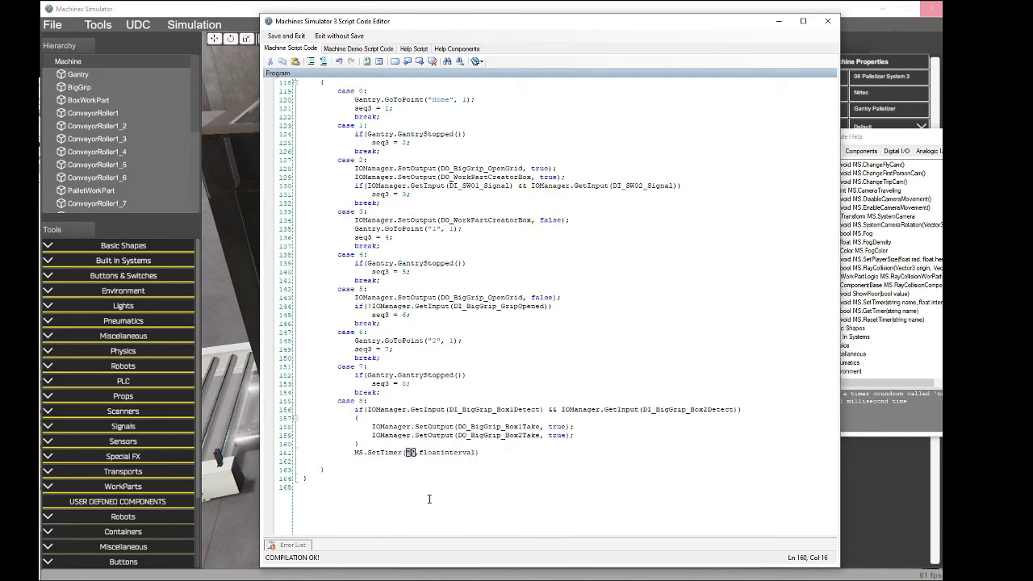
pyautogui.write('1sec')
pyautogui.press('Right')
pyautogui.press('Right')
pyautogui.press('Delete')
pyautogui.press('Delete')
pyautogui.press('Delete')
pyautogui.press('Delete')
pyautogui.press('Delete')
pyautogui.press('Delete')
pyautogui.press('Delete')
pyautogui.press('Delete')
pyautogui.press('Delete')
pyautogui.press('Delete')
pyautogui.press('Delete')
pyautogui.press('Delete')
pyautogui.press('Delete')
pyautogui.write('1000);')
# Step: Finish case 8 with seq3 = 9; and break;, and start case 9: with an opening if(
pyautogui.press('Return')
pyautogui.write('seq3 ')
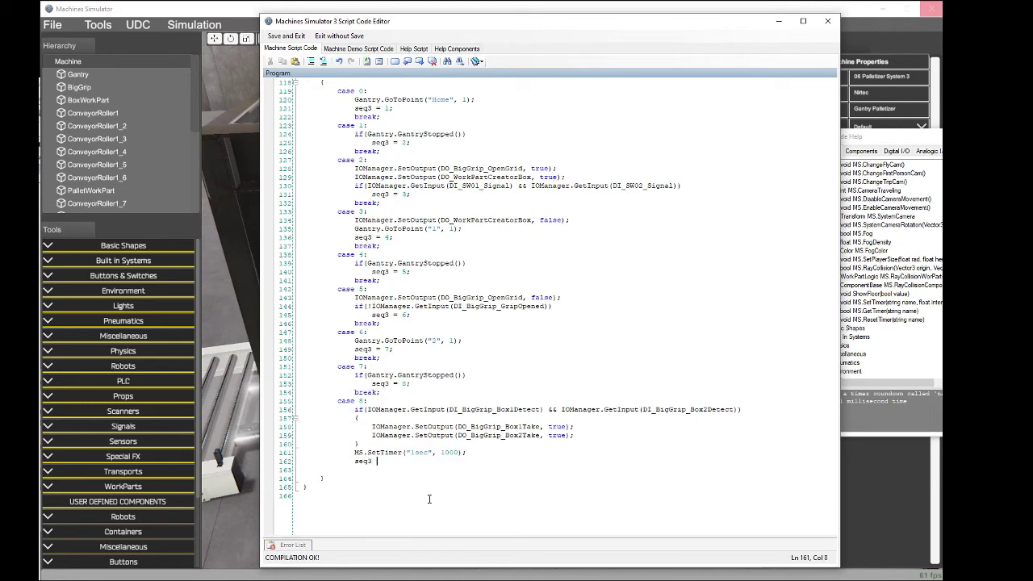
pyautogui.write('= 9;')
pyautogui.press('Return')
pyautogui.write('bree')
# Step: Complete case 9's condition with MS.GetTimer("1sec") from the script help and add an empty pair of braces below it
pyautogui.moveTo(894, 137); pyautogui.dragTo(910, 139)
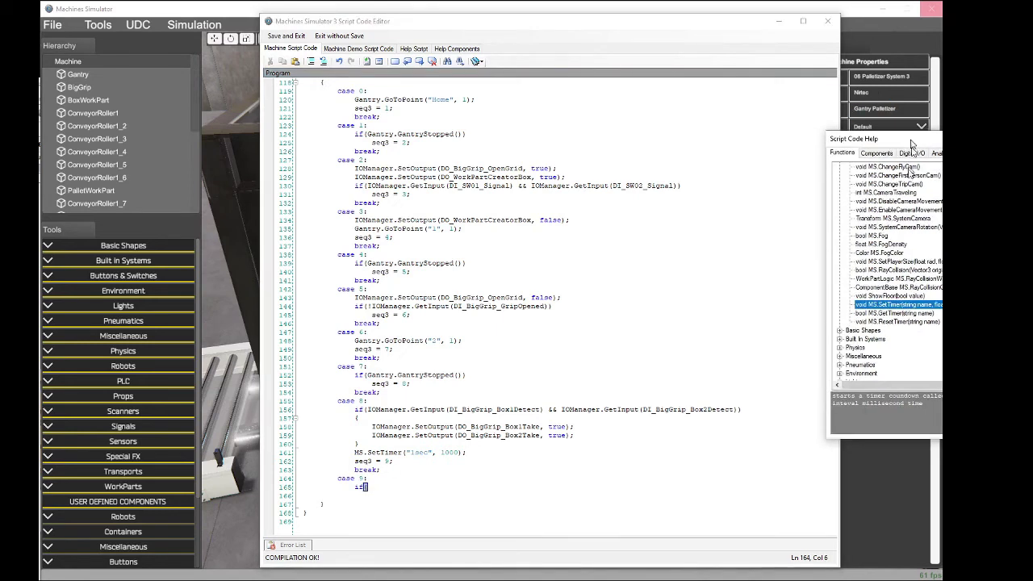
pyautogui.click(897, 314)
pyautogui.doubleClick(899, 316)
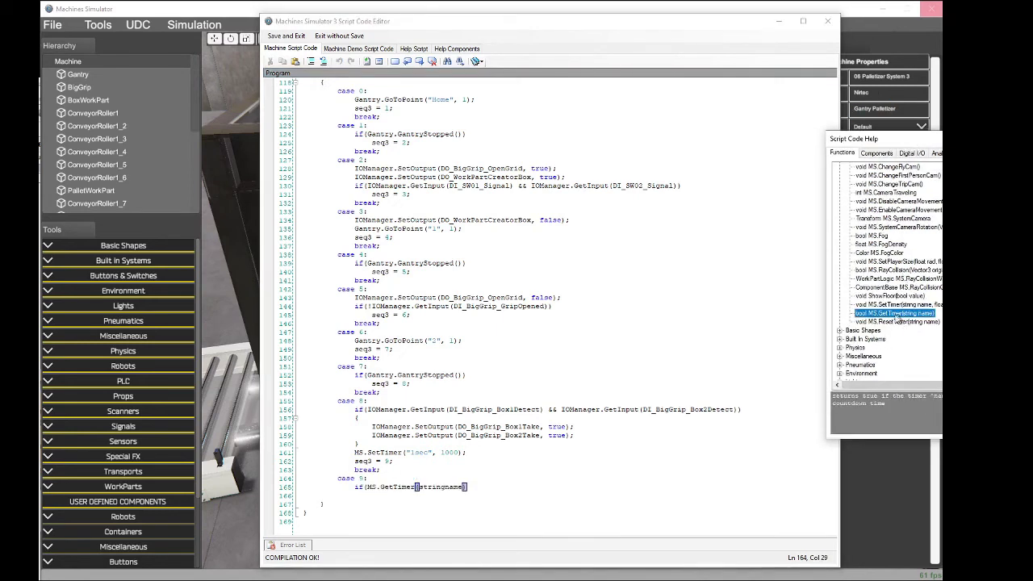
pyautogui.doubleClick(449, 489)
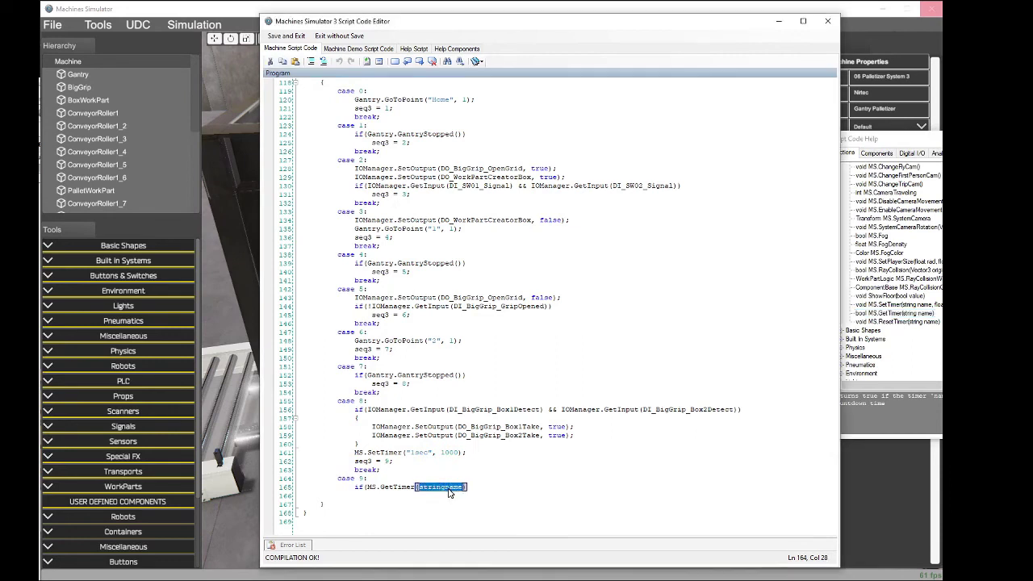
pyautogui.write('"1sec"))')
pyautogui.press('Return')
pyautogui.write('{')
pyautogui.press('Return')
pyautogui.press('Return')
pyautogui.write('}')
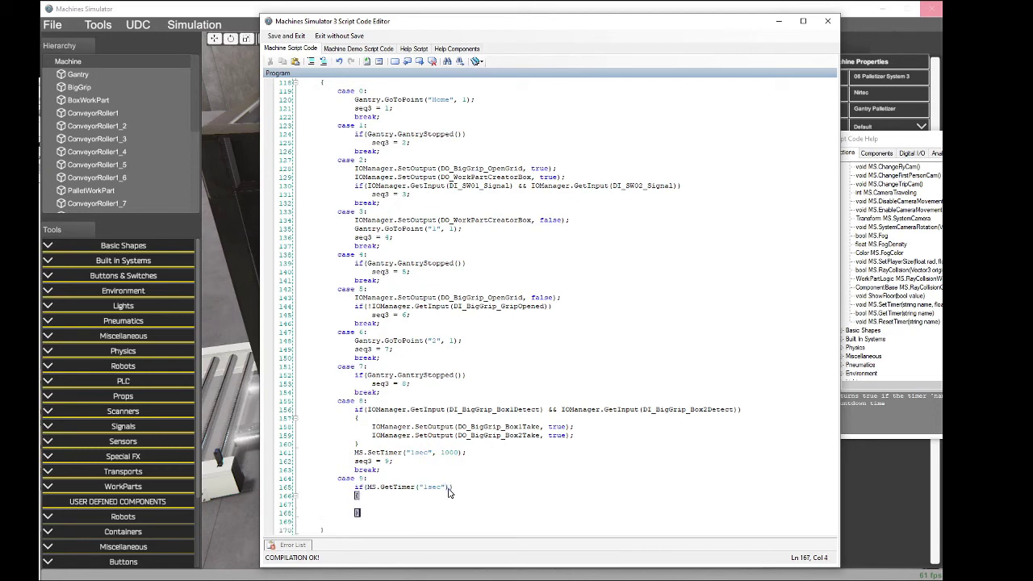
# Step: Insert the ResetTimer call from the script help inside case 9's braces, with "1sec" as the timer name
pyautogui.press('Up')
pyautogui.write('MS.')
pyautogui.click(901, 322)
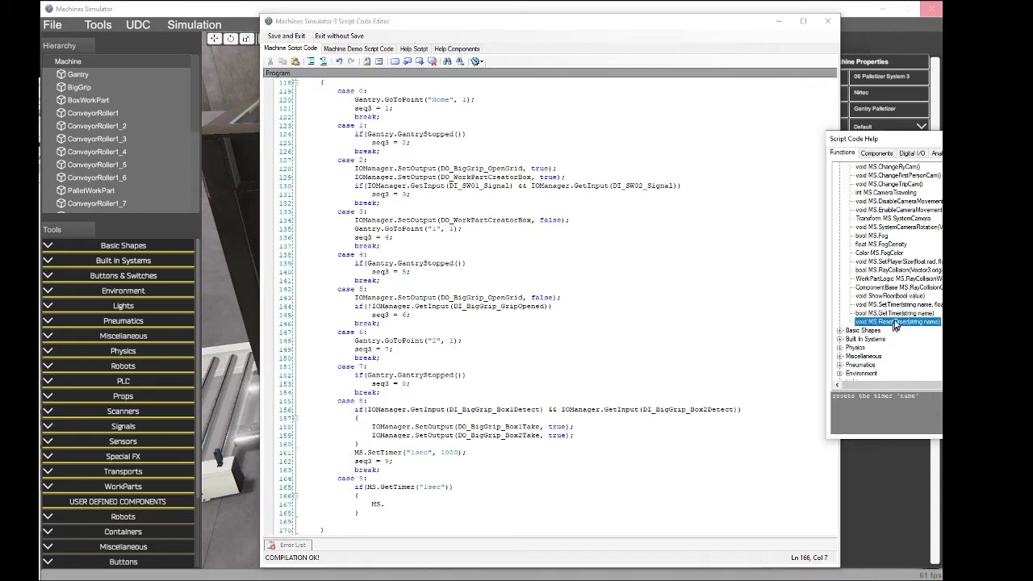
pyautogui.doubleClick(892, 323)
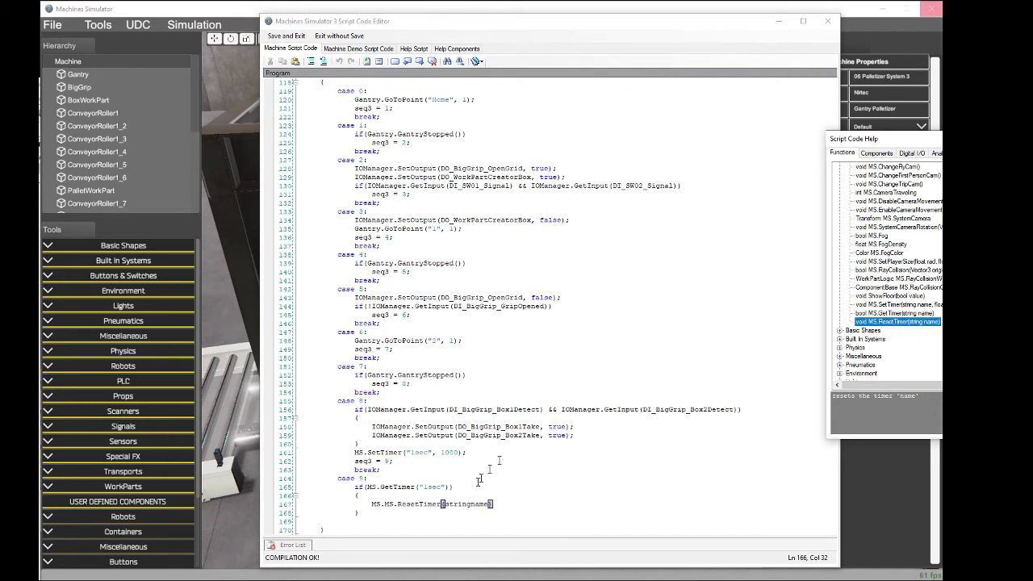
pyautogui.doubleClick(474, 506)
pyautogui.write('"')
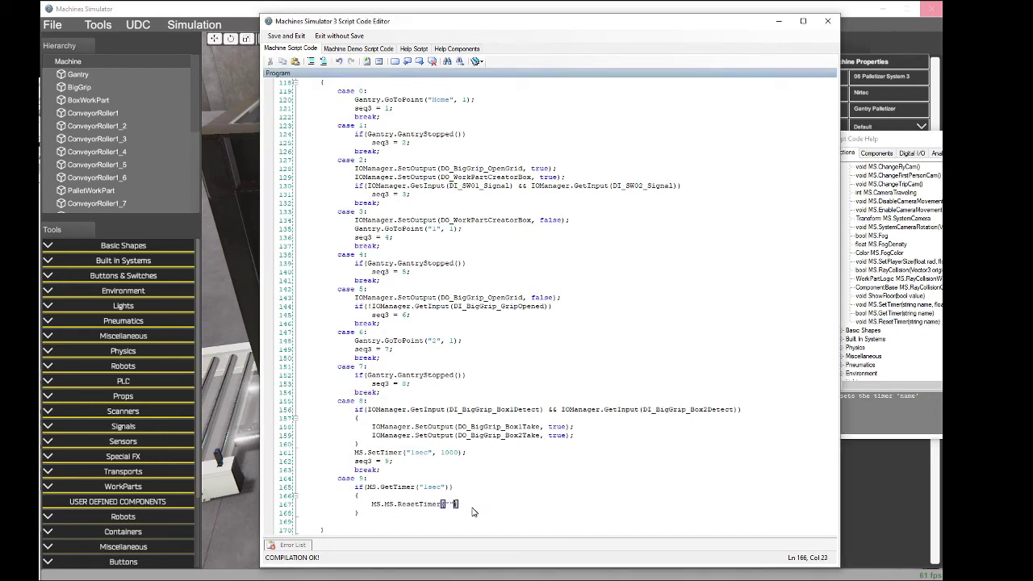
pyautogui.write('1sec");')
pyautogui.press('BackSpace')
pyautogui.write(';')
pyautogui.press('Right')
pyautogui.press('Left')
# Step: Assign seq3 = 10; inside case 9's timer block and start case 10: below it
pyautogui.press('Return')
pyautogui.write('seq3 =')
pyautogui.press('Down')
pyautogui.press('Return')
pyautogui.write('case 10:')
pyautogui.press('Return')
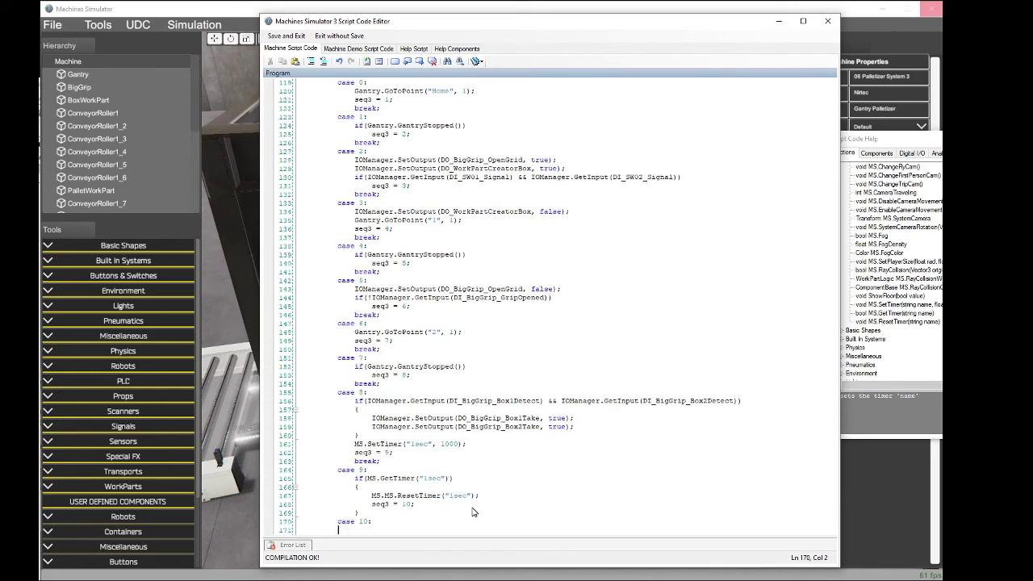
pyautogui.scroll(-5, 473, 512)
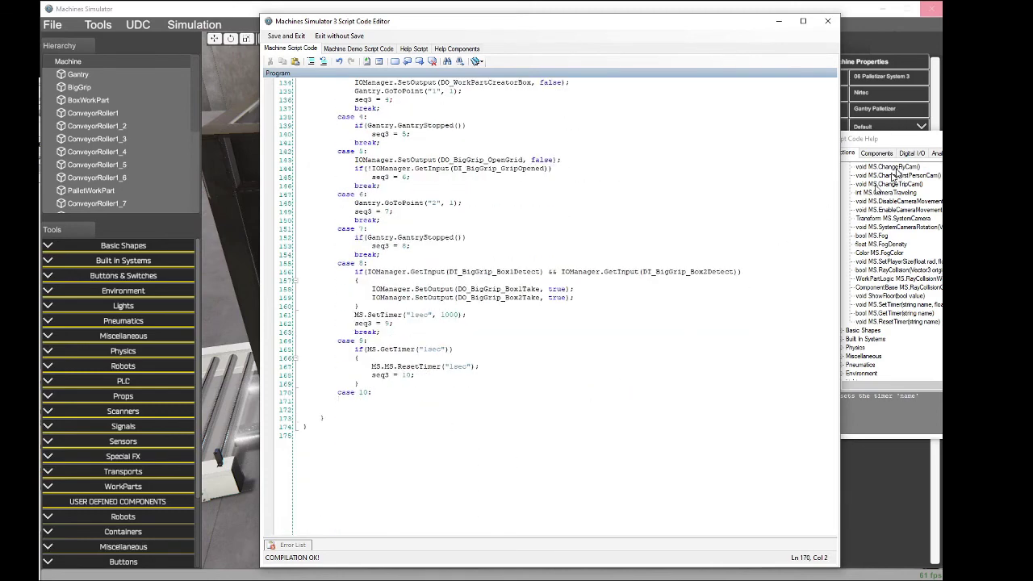
pyautogui.moveTo(915, 143); pyautogui.dragTo(841, 118)
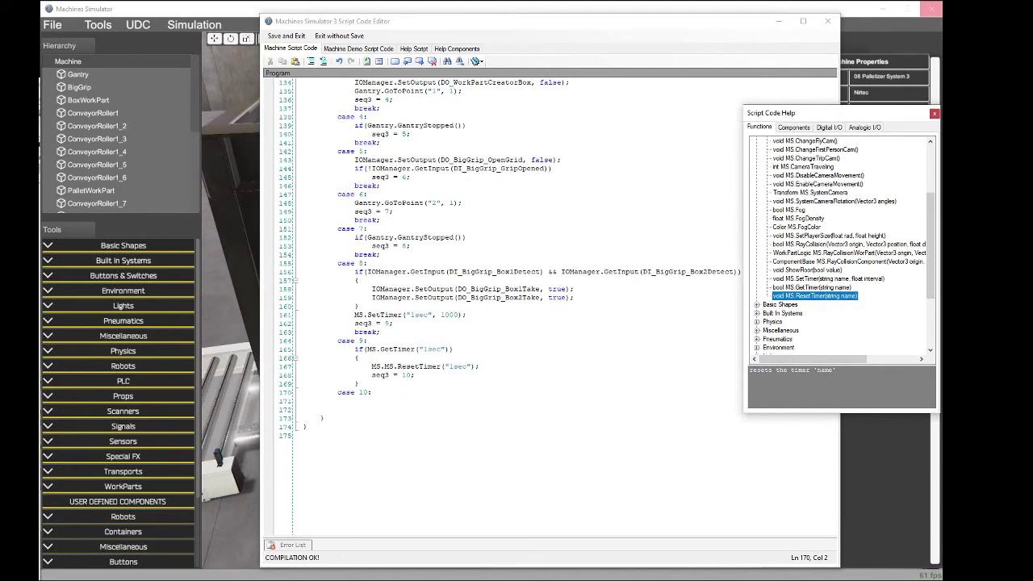
# Step: Fill case 10 of seq3 with Gantry.GoToPoint("3", 1);, seq3 = 11; and break;
pyautogui.click(352, 401)
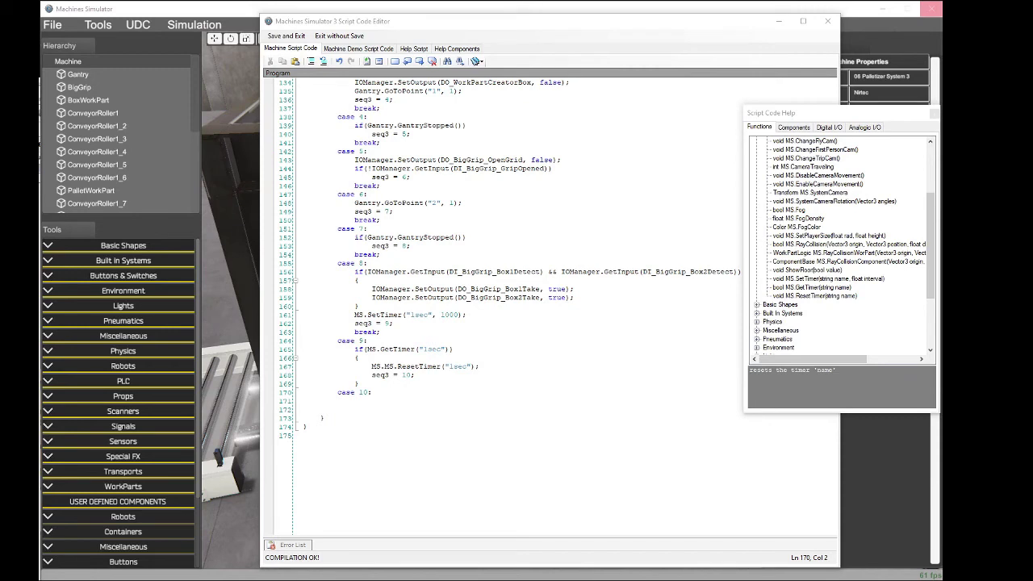
pyautogui.click(376, 404)
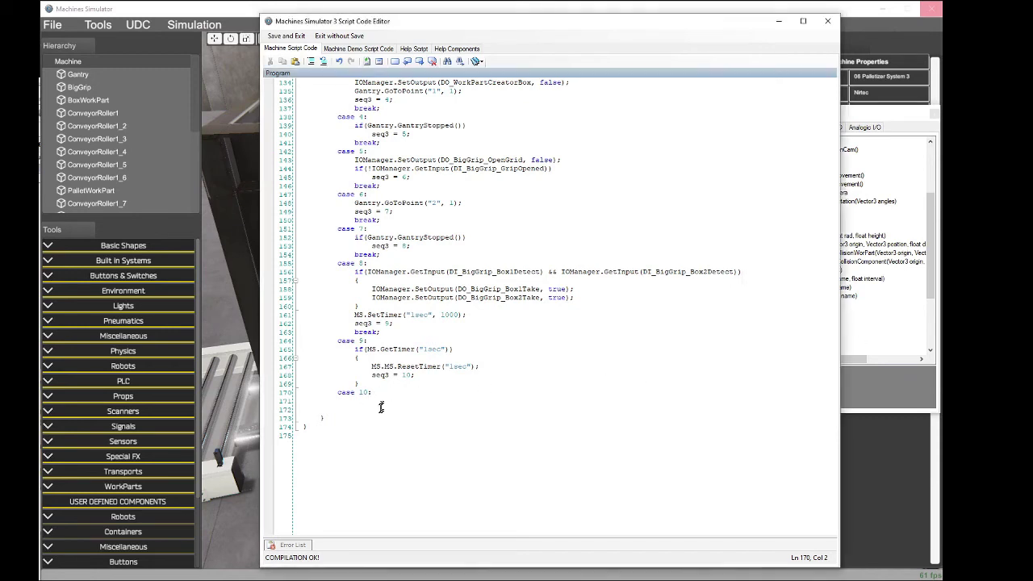
pyautogui.write('Gantry.GoToPoint("3", 1);')
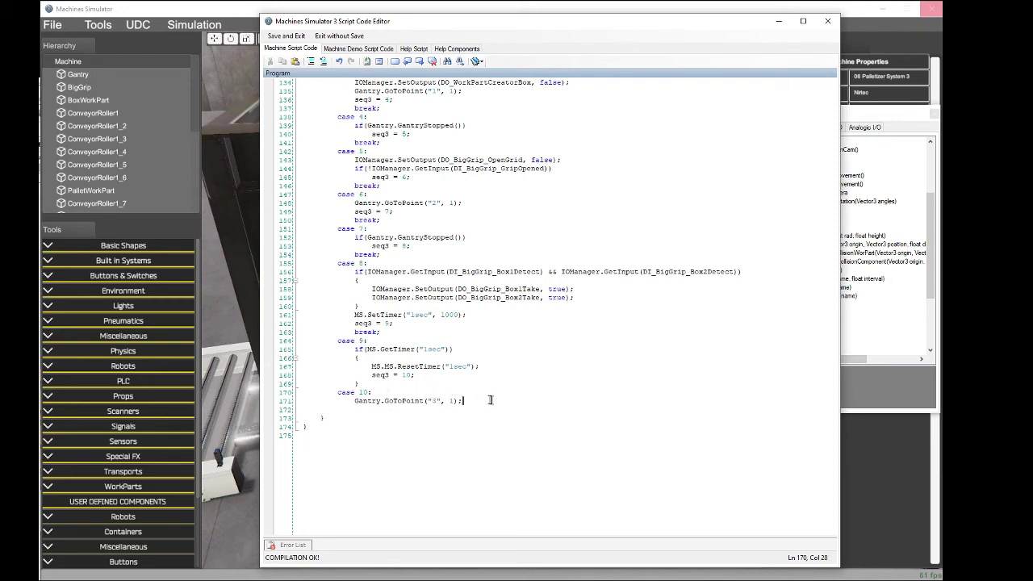
pyautogui.press('Return')
pyautogui.write('seq3 = 11;')
pyautogui.press('Return')
# Step: Add the missing break; at the end of case 9 and start case 11: below case 10
pyautogui.press('Up')
pyautogui.press('Up')
pyautogui.press('Up')
pyautogui.press('Return')
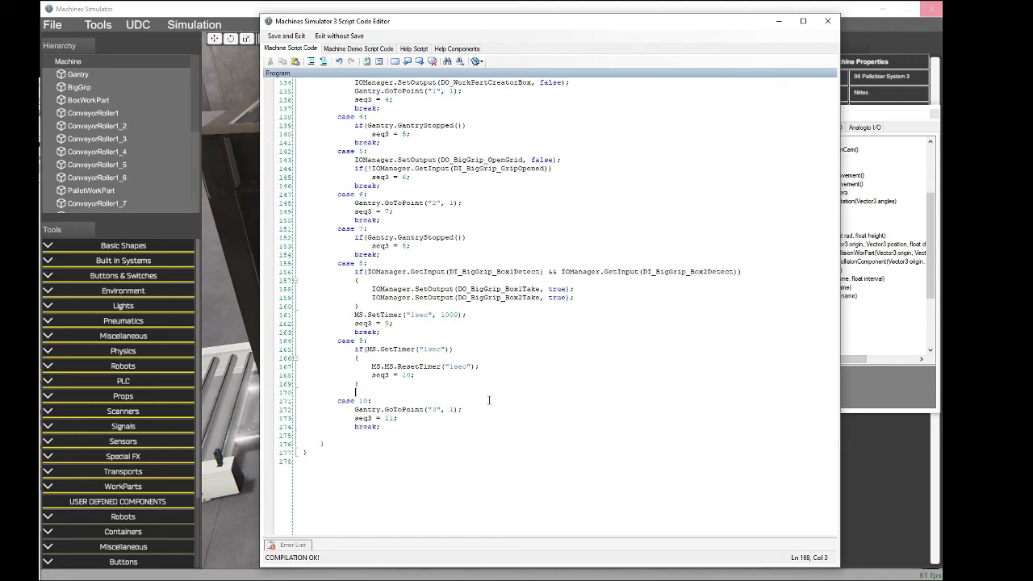
pyautogui.write('break')
pyautogui.write(':')
pyautogui.press('Return')
# Step: Copy case 7's Gantry.GantryStopped() check and break; into case 11 and make its assignment seq3 = 12;
pyautogui.moveTo(339, 238); pyautogui.dragTo(379, 249)
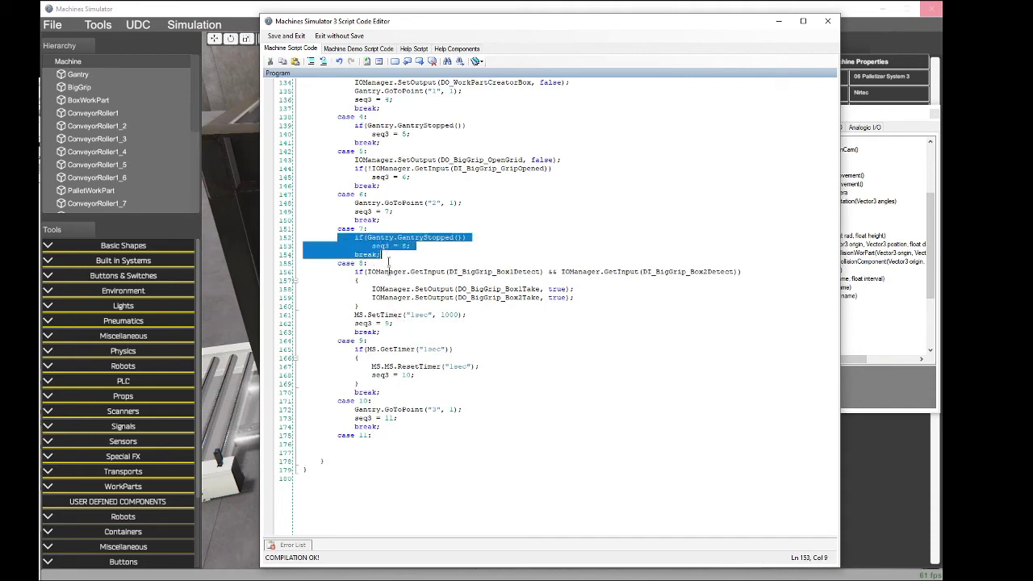
pyautogui.click(364, 445)
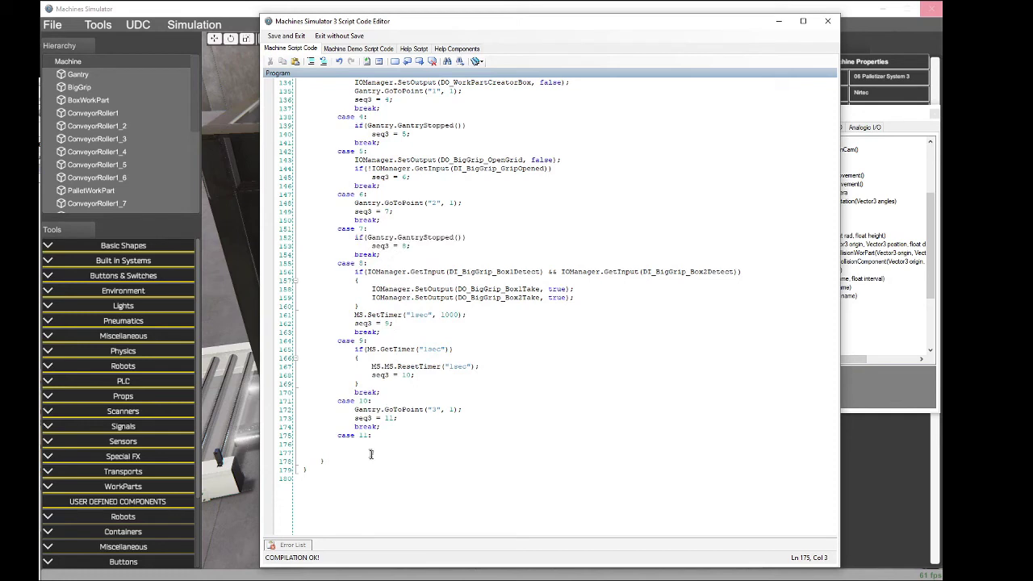
pyautogui.write('if(Gantry.GantryStopped())         seq3 = 8;     break;')
pyautogui.click(374, 444)
pyautogui.press('BackSpace')
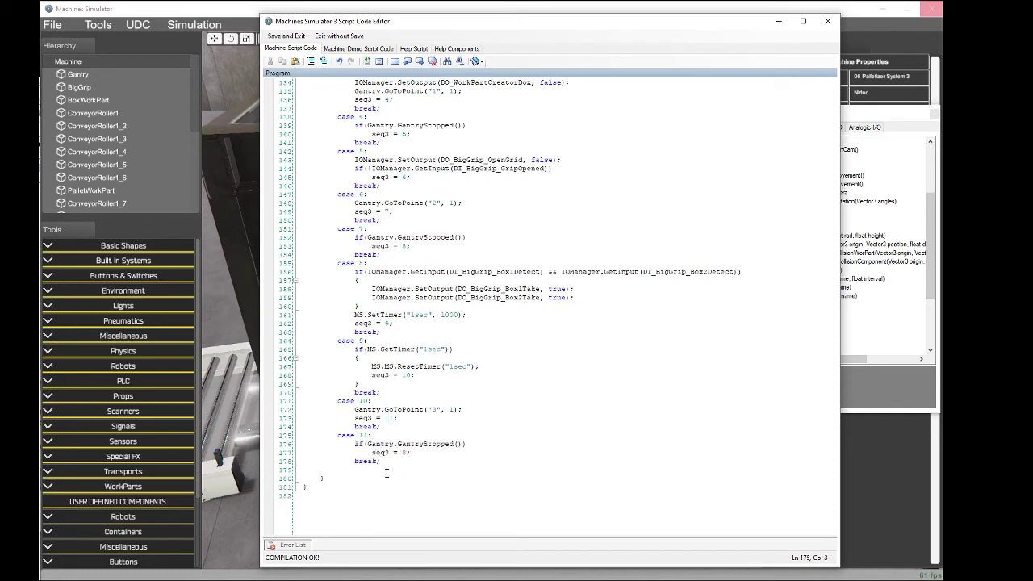
pyautogui.press('Down')
pyautogui.press('End')
pyautogui.write(';')
pyautogui.press('Down')
# Step: Add case 12: below case 11, review the earlier seq3 cases, and save and compile the script
pyautogui.write('case 12:')
pyautogui.press('Return')
pyautogui.press('Return')
pyautogui.press('Tab')
pyautogui.scroll(9, 418, 198)
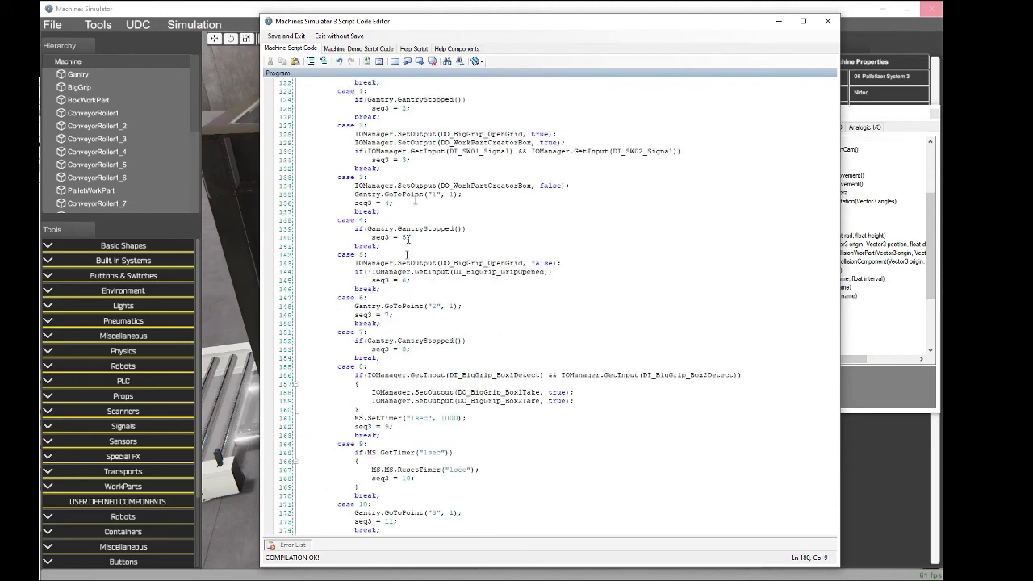
pyautogui.scroll(-5, 418, 198)
pyautogui.scroll(6, 418, 198)
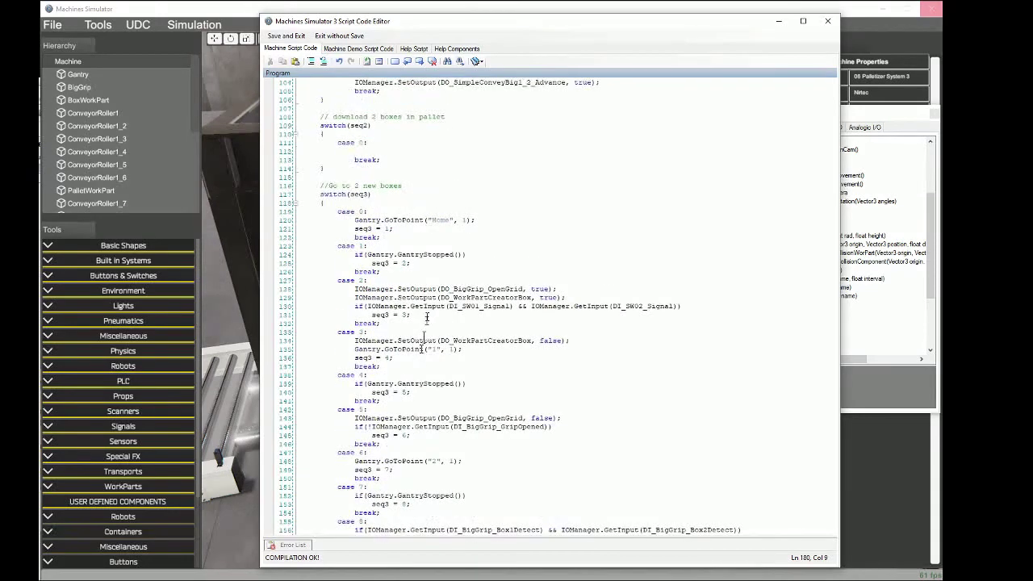
pyautogui.click(287, 36)
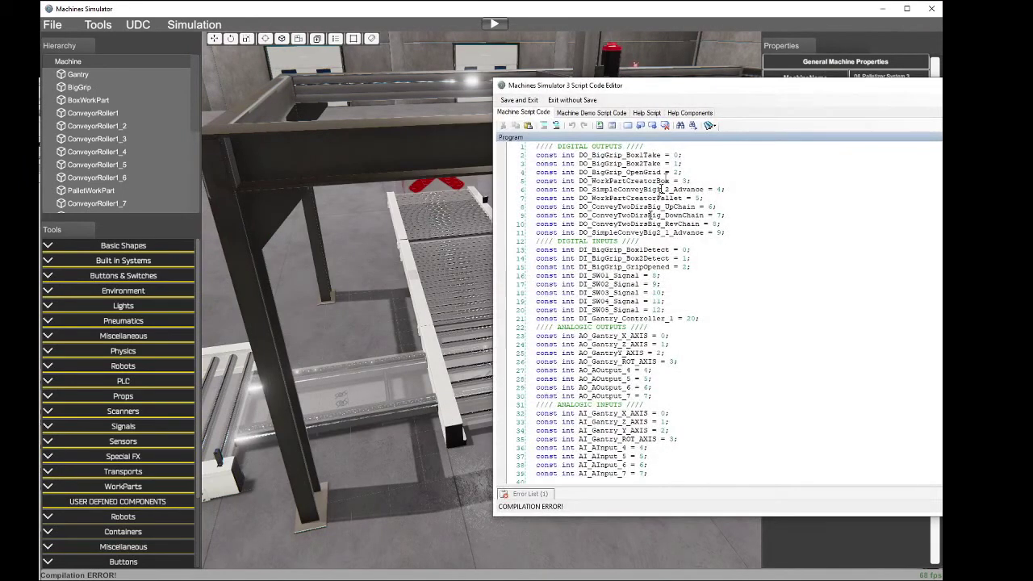
# Step: Read the compilation error in the error list and locate its line in the seq3 code
pyautogui.moveTo(695, 92); pyautogui.dragTo(460, 63)
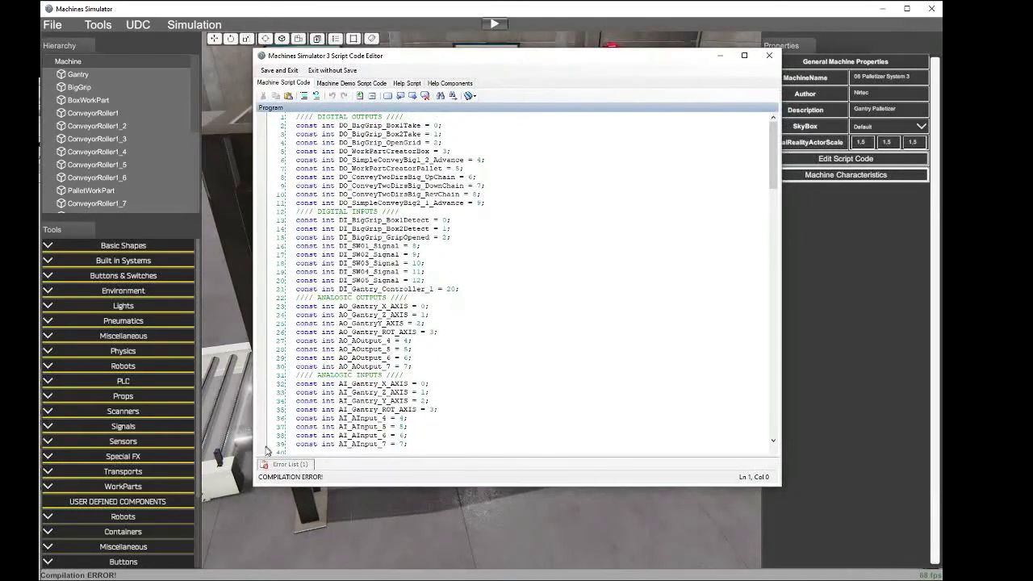
pyautogui.click(283, 466)
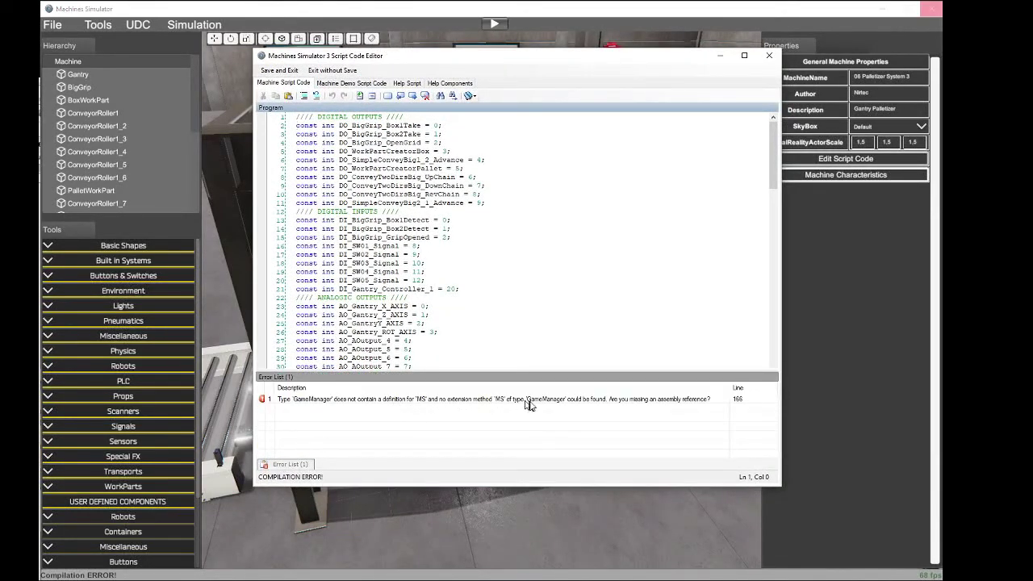
pyautogui.click(560, 316)
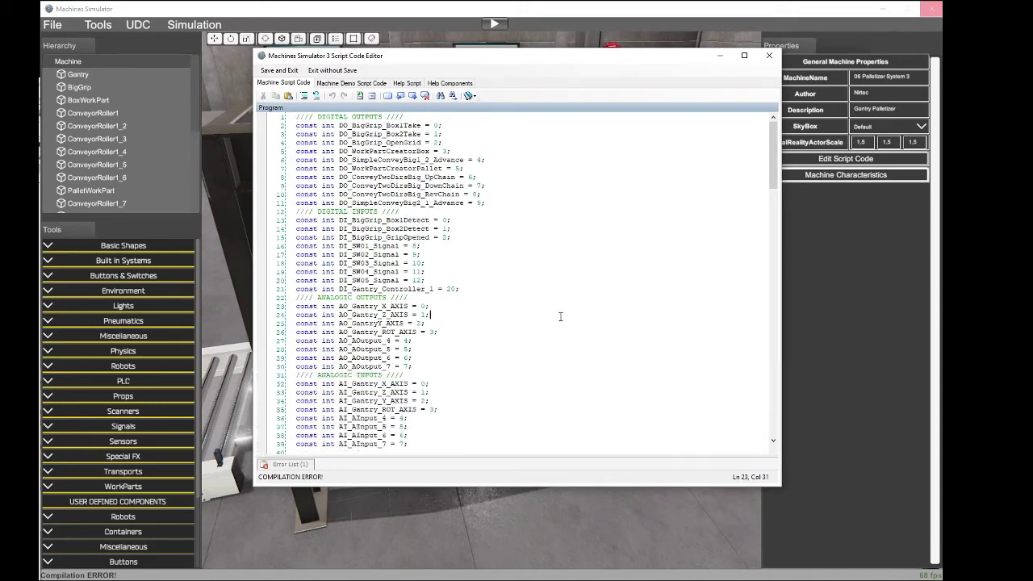
pyautogui.scroll(-5, 560, 316)
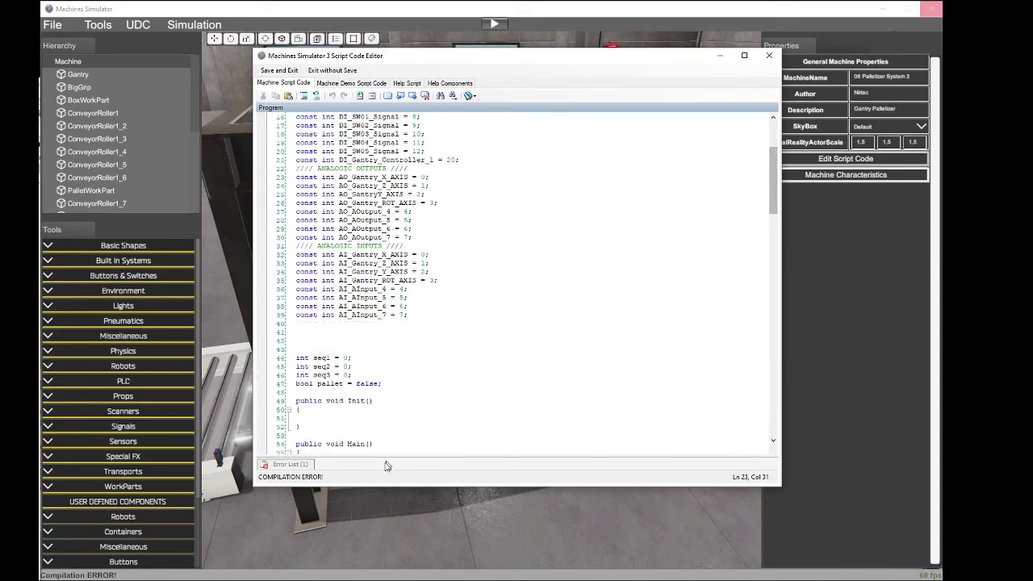
pyautogui.click(283, 465)
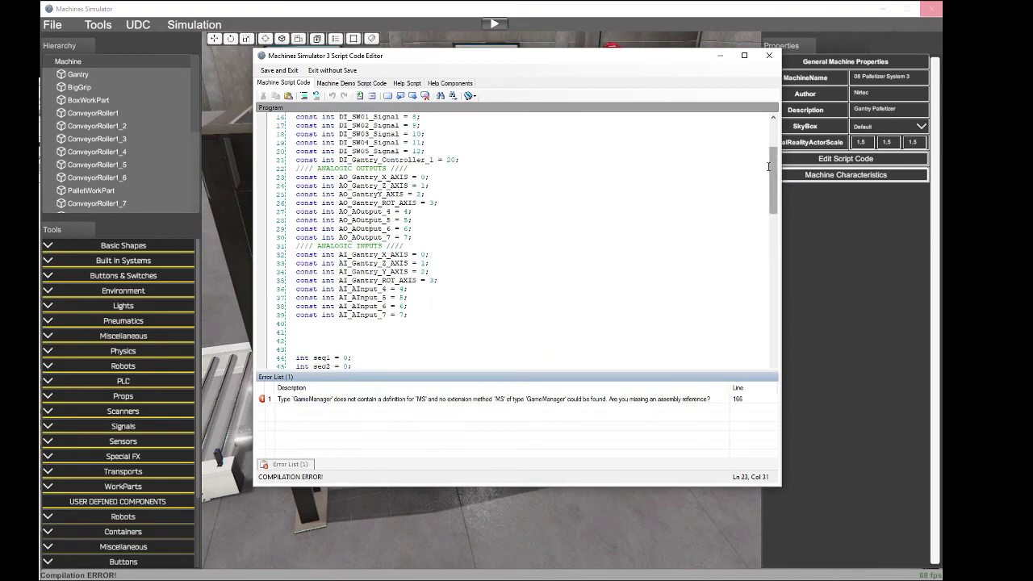
pyautogui.moveTo(772, 171); pyautogui.dragTo(747, 380)
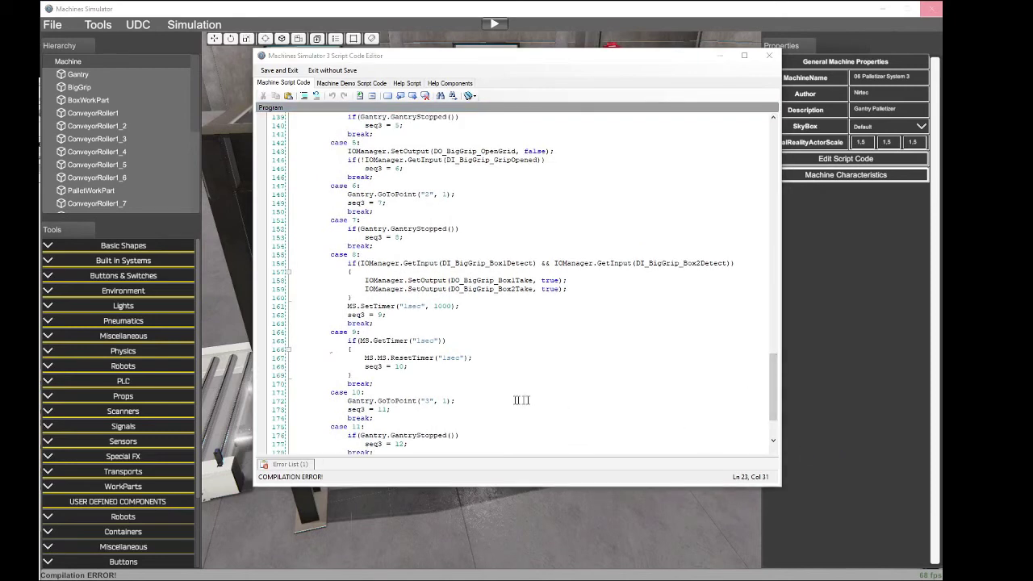
# Step: Remove the duplicated MS. prefix from case 9's ResetTimer call and save the script again
pyautogui.click(388, 354)
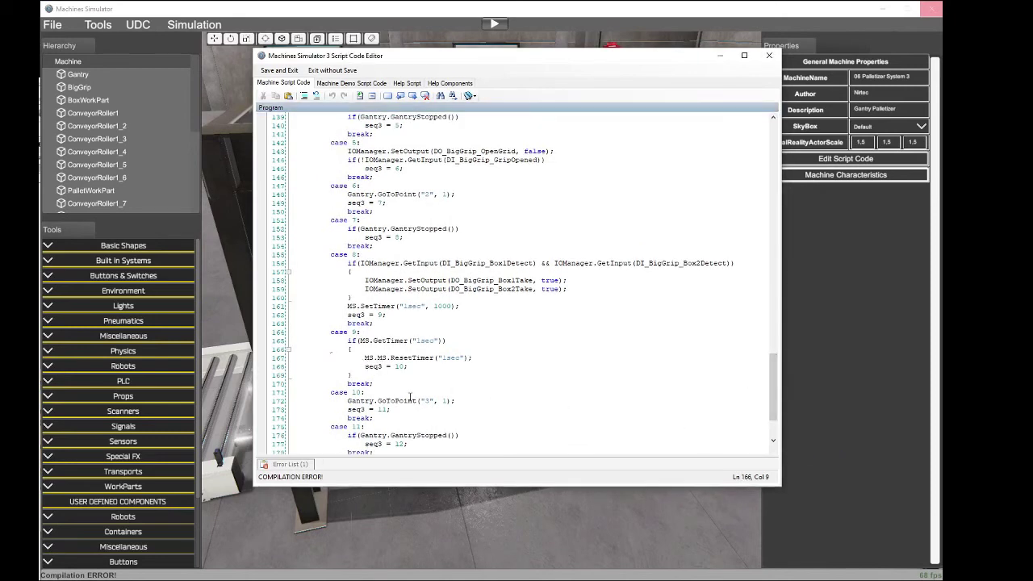
pyautogui.press('BackSpace')
pyautogui.press('Delete')
pyautogui.press('Delete')
pyautogui.click(279, 70)
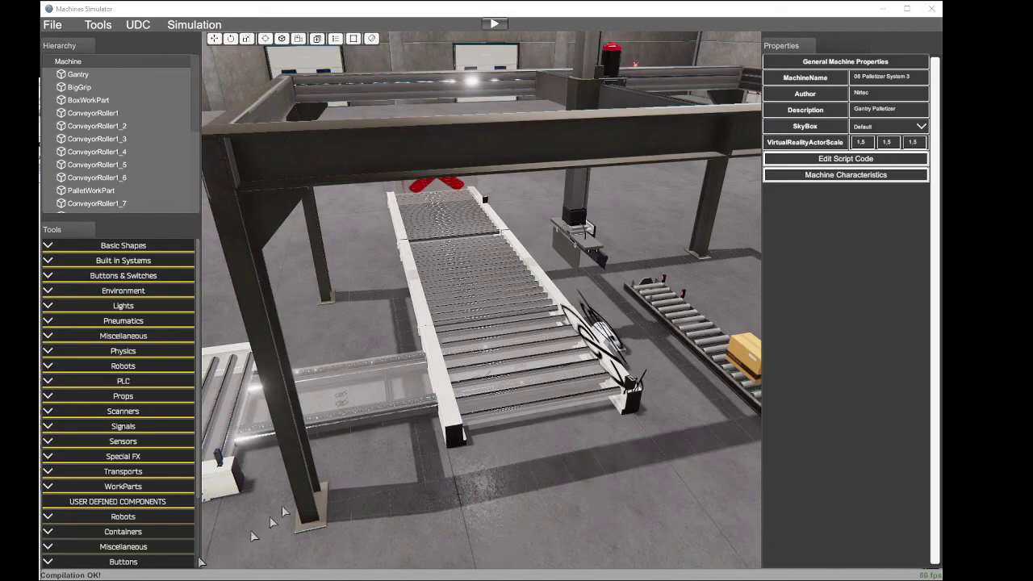
# Step: Run the simulation, watch the gantry's box pickup and the pallet's arrival from several angles, and stop it
pyautogui.moveTo(420, 378); pyautogui.dragTo(526, 313, button='right')
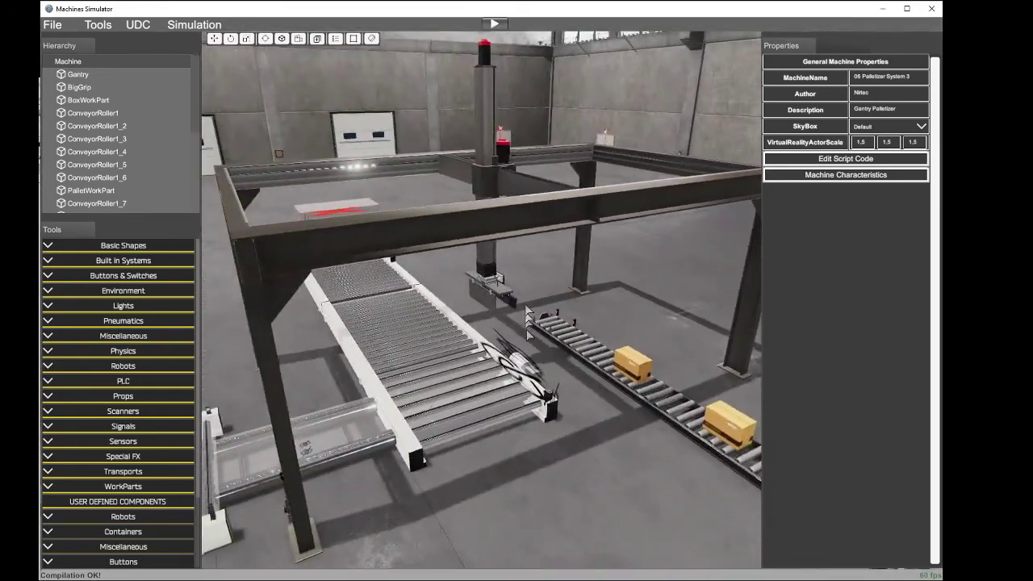
pyautogui.click(495, 25)
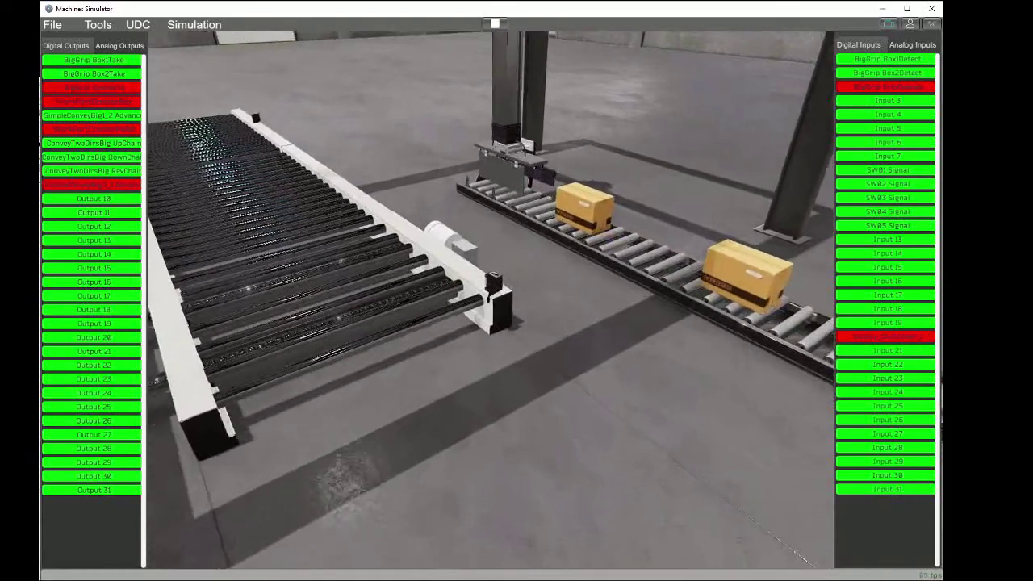
pyautogui.moveTo(787, 173); pyautogui.dragTo(712, 148, button='right')
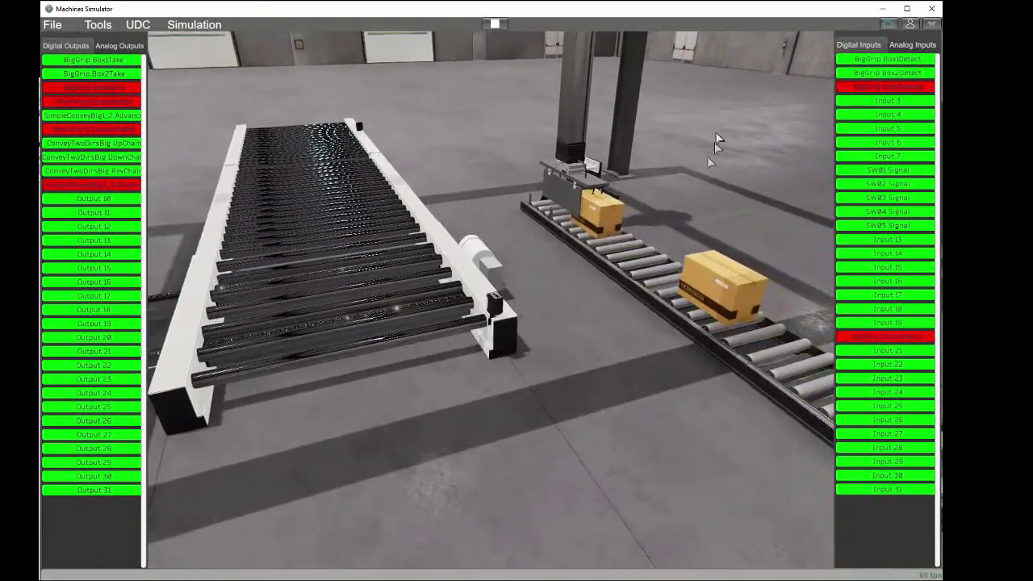
pyautogui.moveTo(647, 167); pyautogui.dragTo(531, 350, button='right')
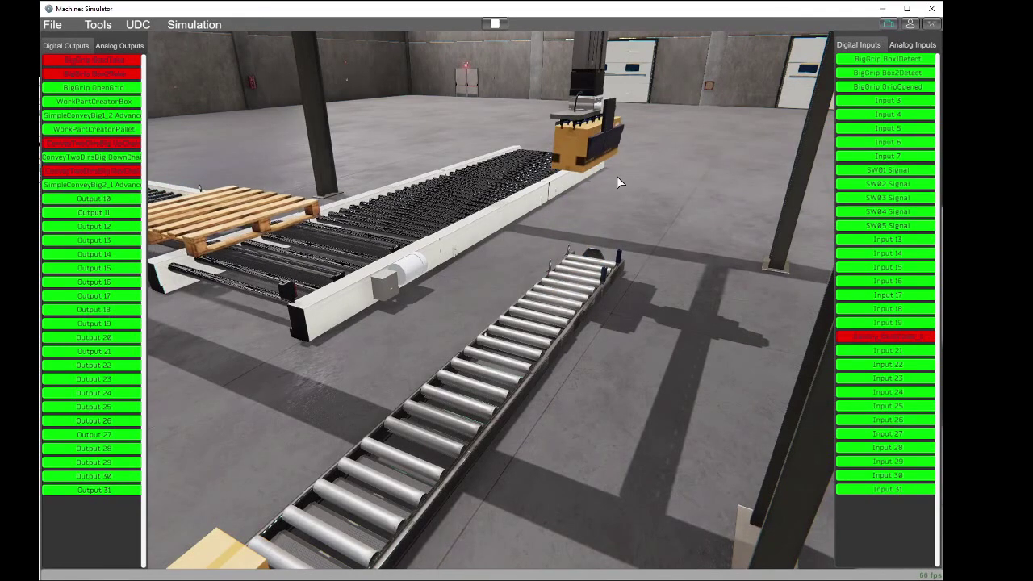
pyautogui.moveTo(617, 176); pyautogui.dragTo(807, 179, button='right')
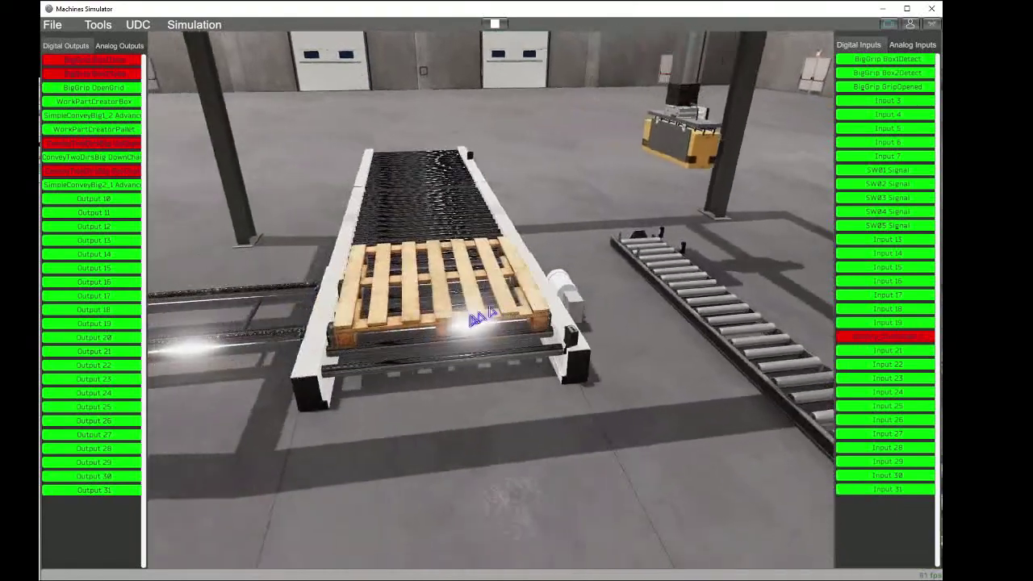
pyautogui.moveTo(475, 321); pyautogui.dragTo(516, 358, button='right')
pyautogui.scroll(-4, 595, 349)
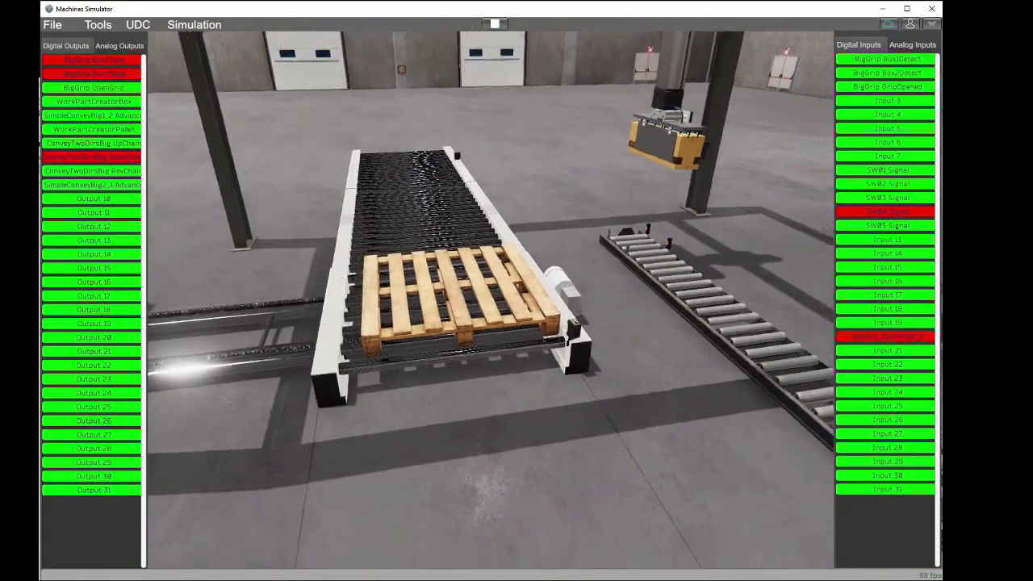
pyautogui.moveTo(595, 349); pyautogui.dragTo(459, 234, button='right')
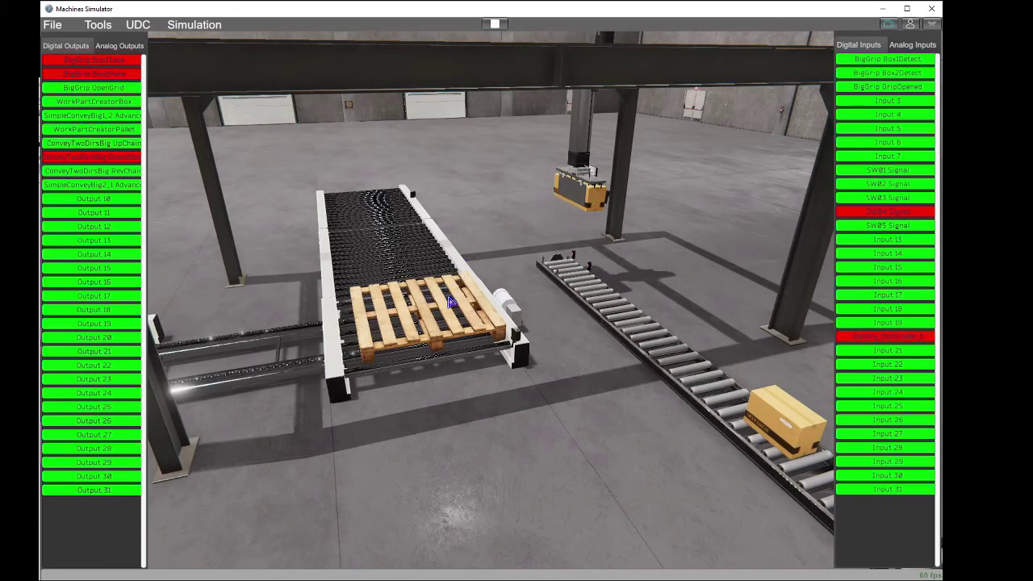
pyautogui.moveTo(478, 298)
pyautogui.mouseDown(button='right')
pyautogui.moveTo(392, 298)
pyautogui.moveTo(493, 300)
pyautogui.mouseUp(button='right')
pyautogui.click(495, 24)
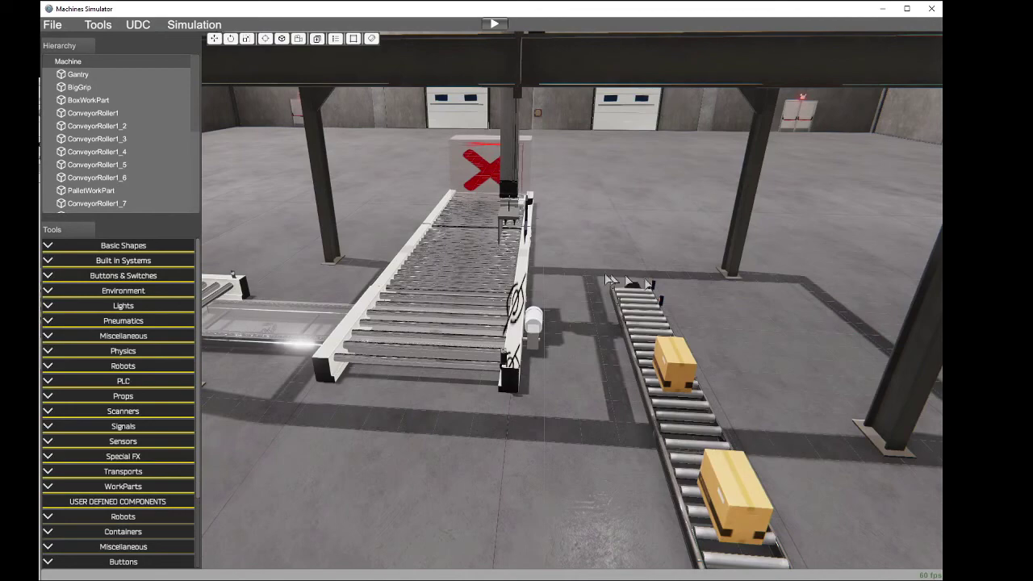
# Step: Reopen the machine script and complete seq2's case 3 with if(Gantry.GantryStopped()), seq2 = 4; and break;
pyautogui.moveTo(621, 279); pyautogui.dragTo(783, 267, button='right')
pyautogui.click(123, 65)
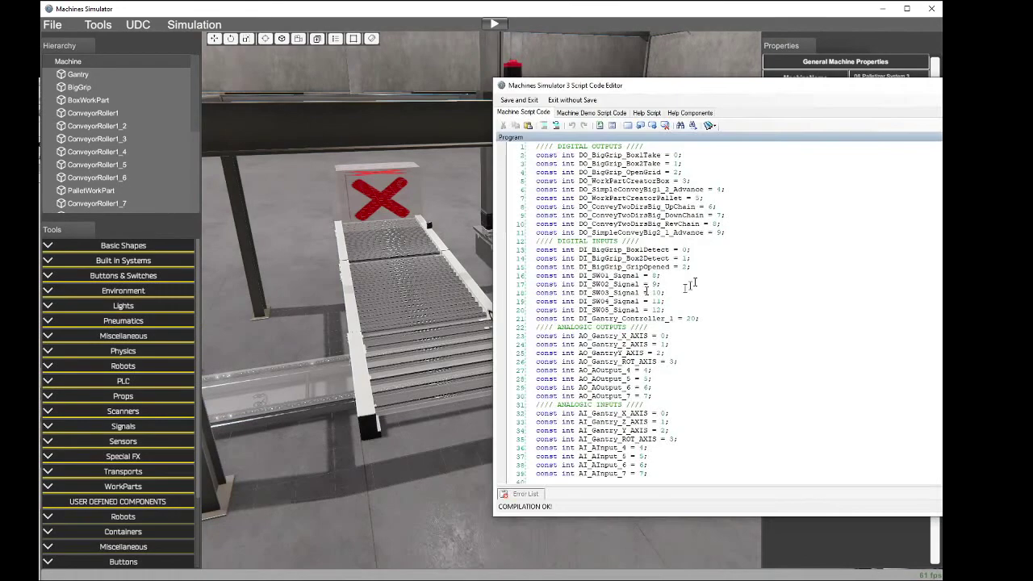
pyautogui.moveTo(692, 86); pyautogui.dragTo(312, 28)
pyautogui.scroll(-12, 347, 268)
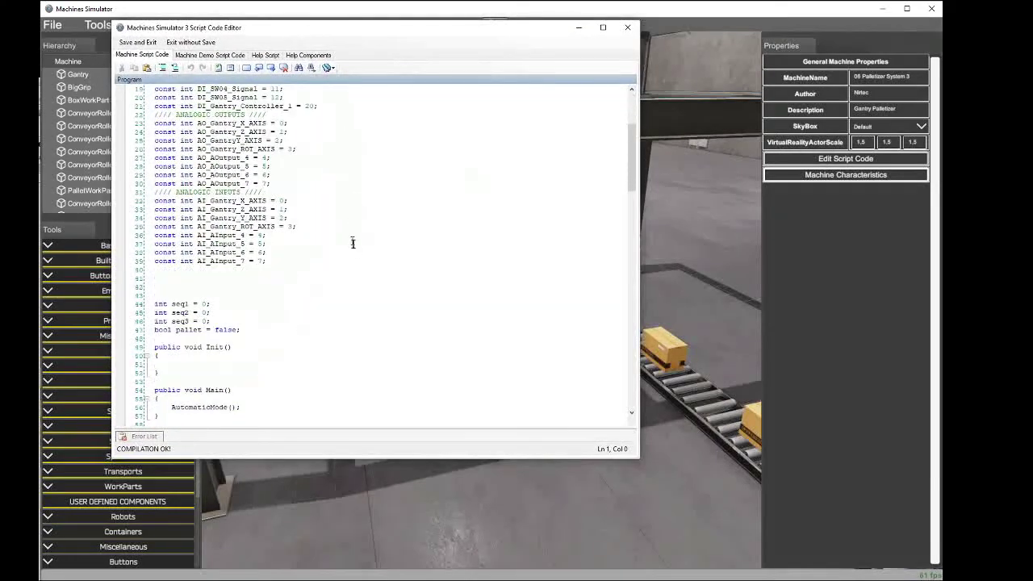
pyautogui.scroll(-20, 347, 268)
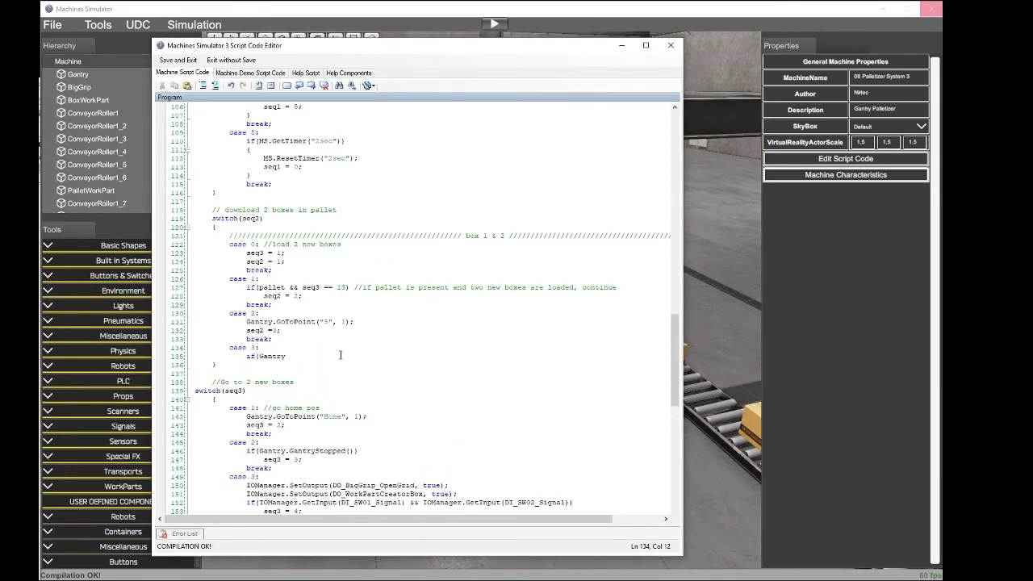
pyautogui.write('pped())')
pyautogui.press('Return')
pyautogui.write('4;')
pyautogui.press('Return')
pyautogui.press('BackSpace')
pyautogui.write('break;')
# Step: Add case 4: to switch(seq2) with Gantry.GoToPoint("4", 1);, seq2 = 5; and break;
pyautogui.press('Return')
pyautogui.press('BackSpace')
pyautogui.write('case 4:')
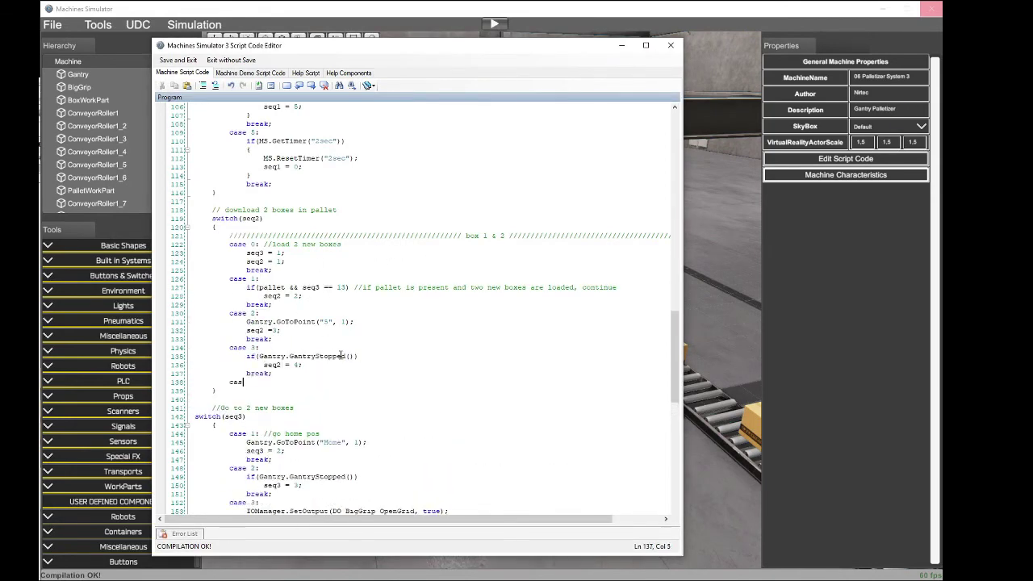
pyautogui.press('Return')
pyautogui.press('Tab')
pyautogui.write('Gantry.GoToPoint("4", 1); seq2 = 5; break;')
# Step: Comment seq2's case 2 with "//Go to first pre-download positon" and case 4 with "//move down to downloar the 1º box"
pyautogui.click(355, 322)
pyautogui.write('//Go to first pre-download positon')
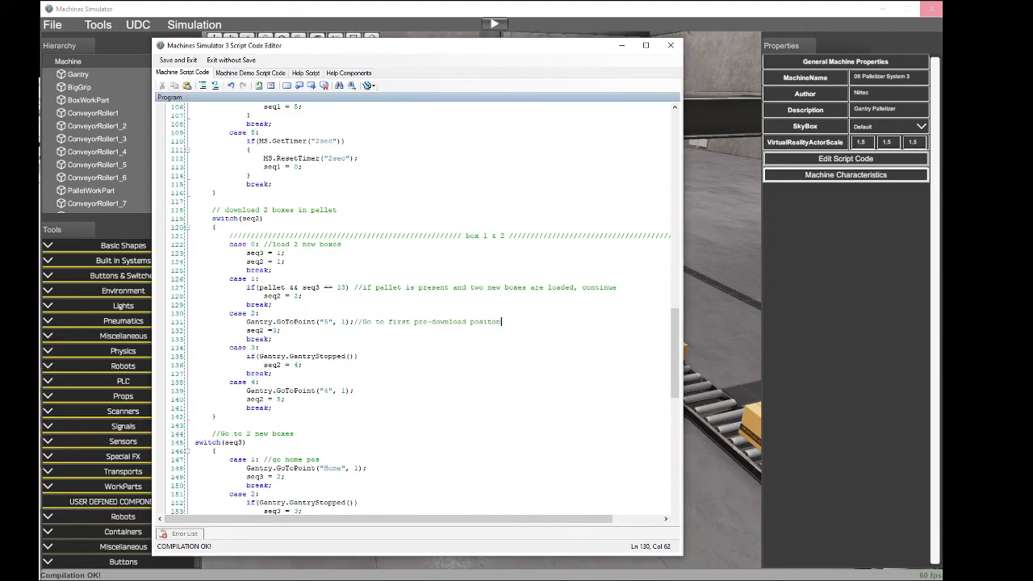
pyautogui.click(260, 382)
pyautogui.write('//move down to downloar the 1º box')
pyautogui.click(274, 408)
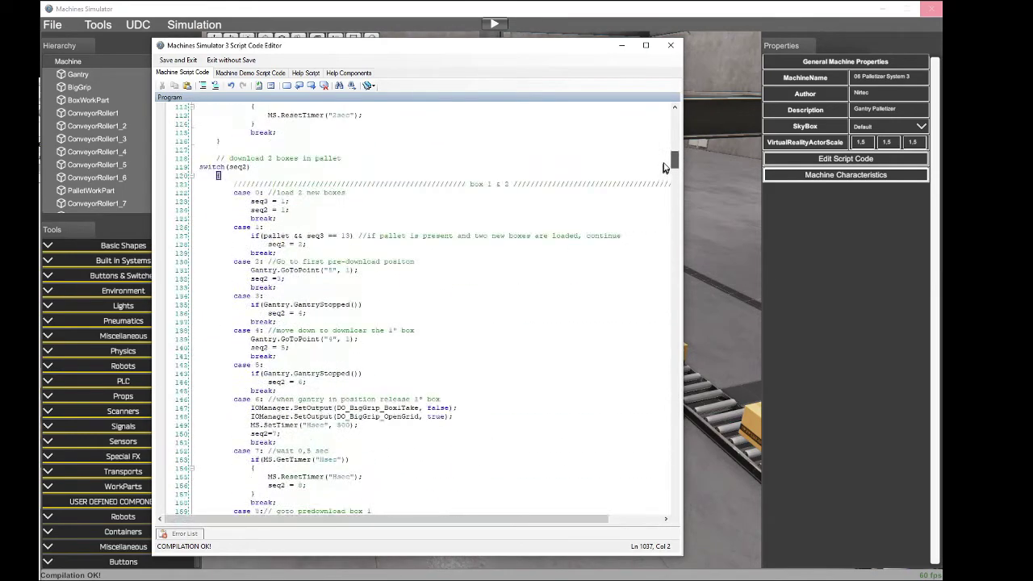
# Step: Review the script's switch(seq2) cases from box 1 & 2 through box 23 & 24, plus the closing case 202
pyautogui.scroll(3, 665, 162)
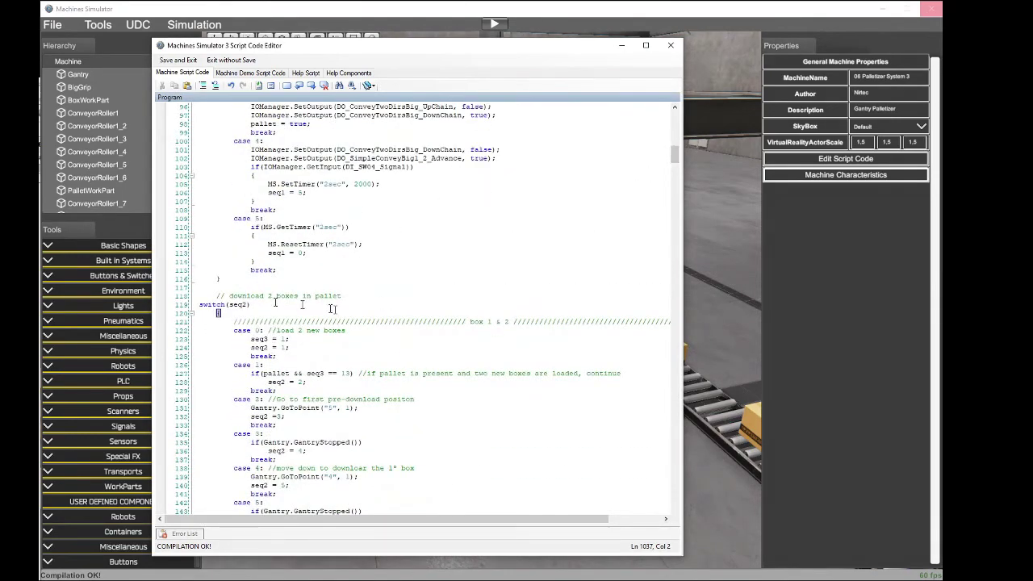
pyautogui.scroll(-3, 331, 308)
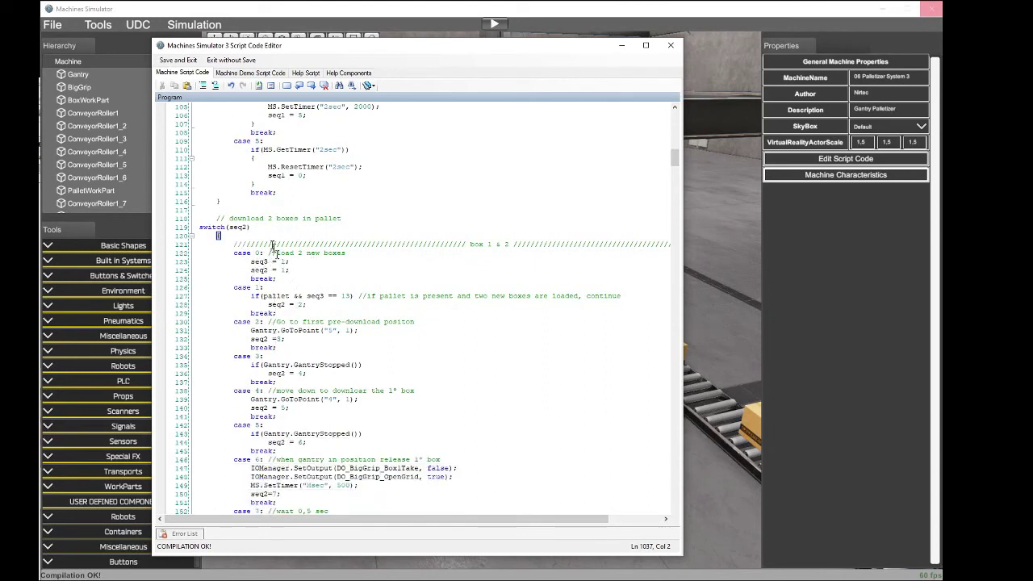
pyautogui.scroll(-5, 272, 246)
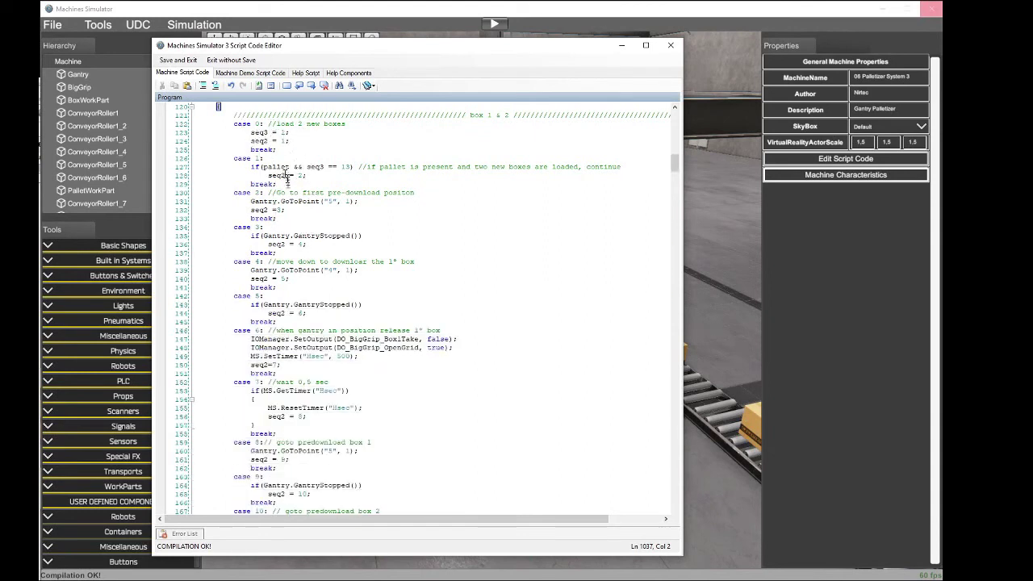
pyautogui.scroll(-11, 286, 178)
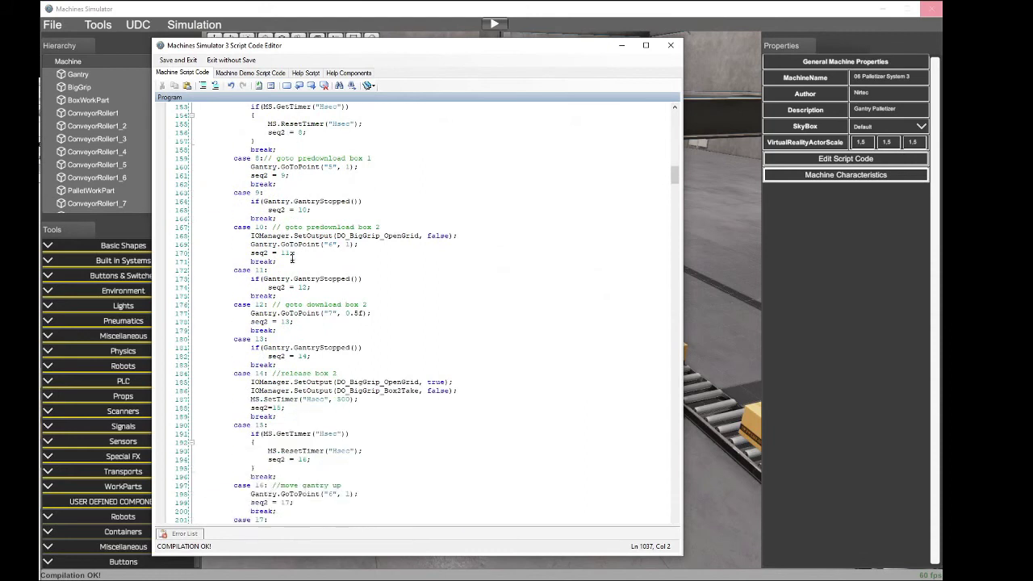
pyautogui.scroll(-11, 296, 272)
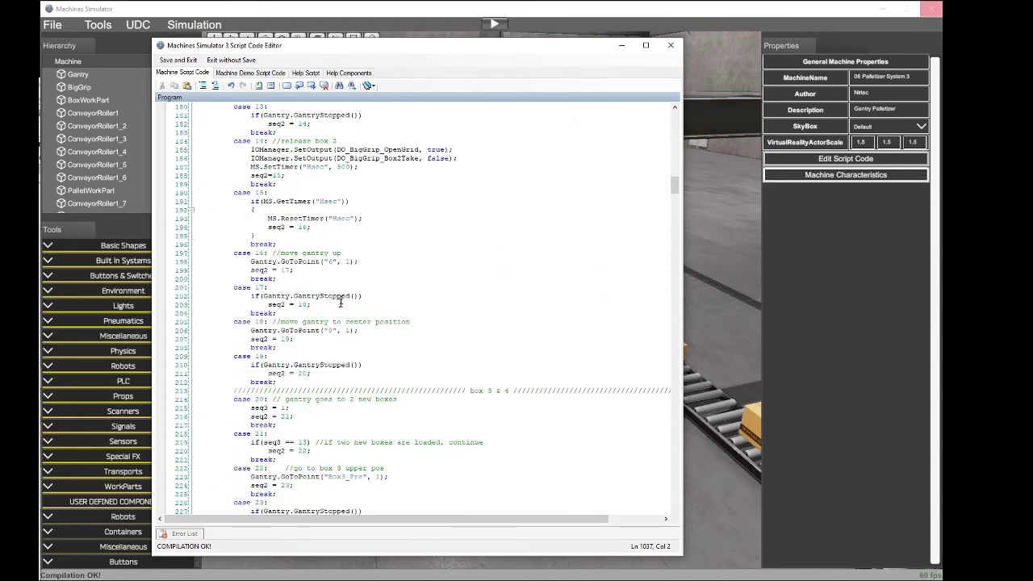
pyautogui.scroll(-8, 338, 313)
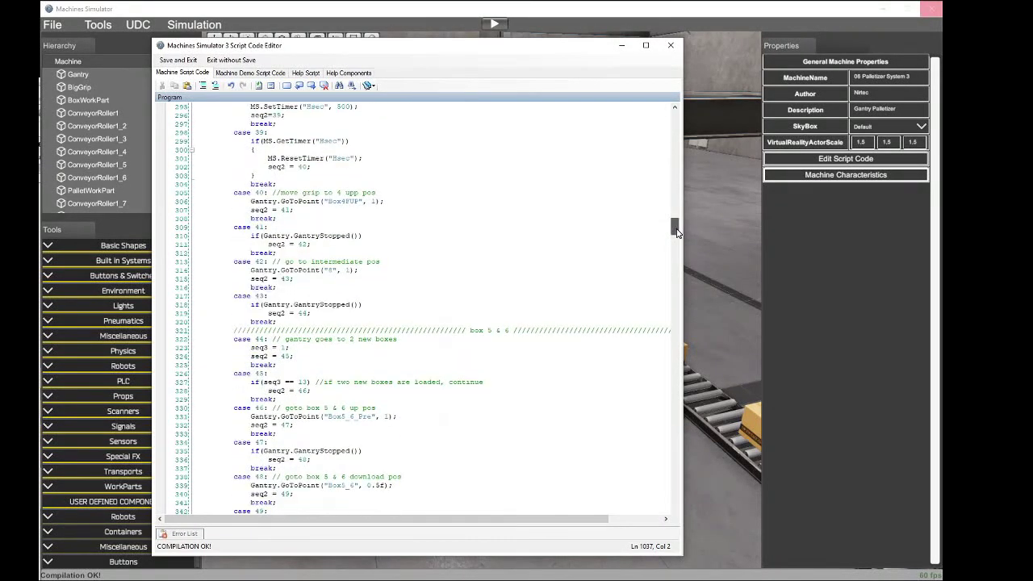
pyautogui.moveTo(677, 233); pyautogui.dragTo(681, 192)
pyautogui.moveTo(678, 135); pyautogui.dragTo(676, 193)
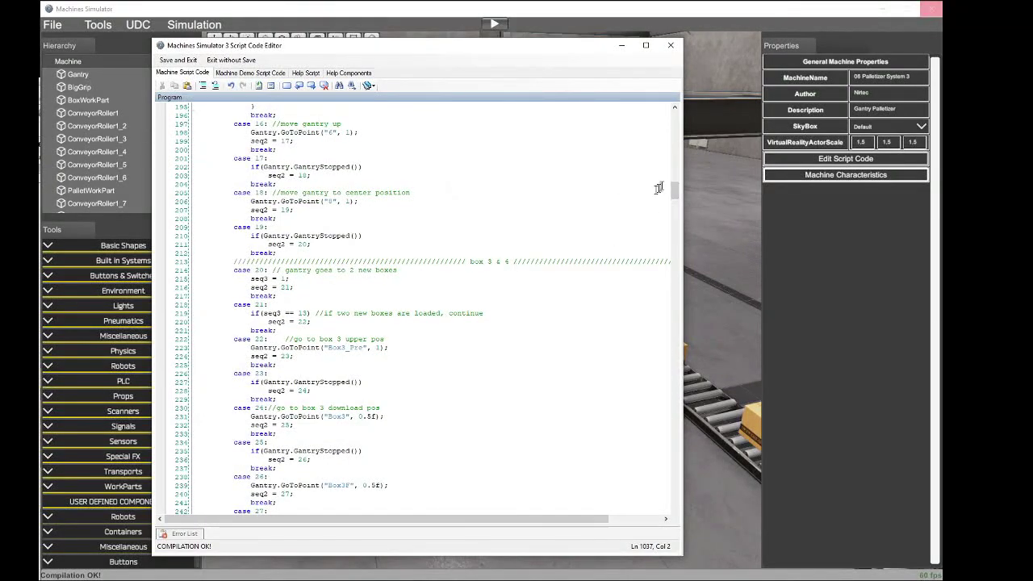
pyautogui.moveTo(676, 201); pyautogui.dragTo(645, 455)
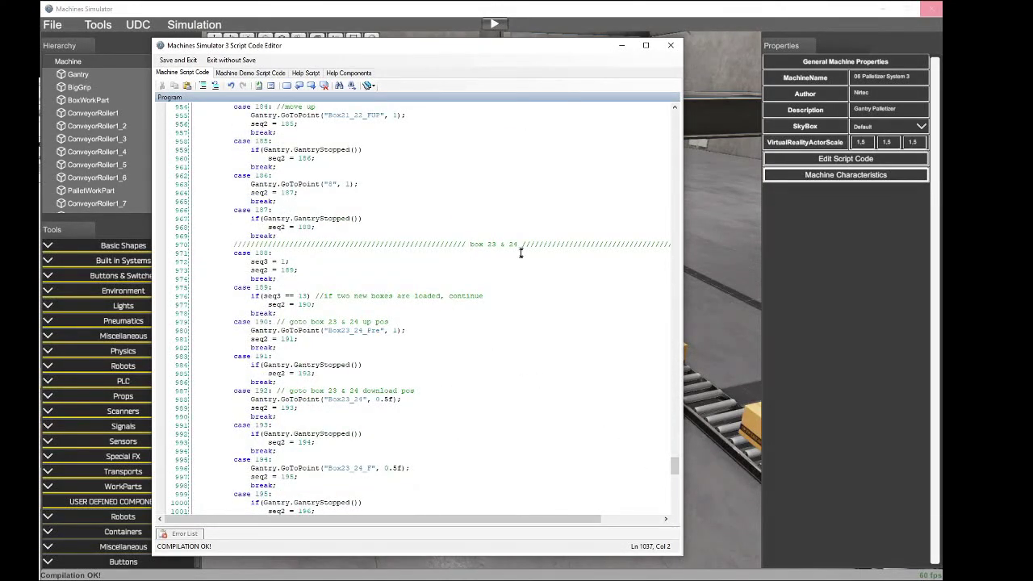
pyautogui.scroll(-18, 466, 280)
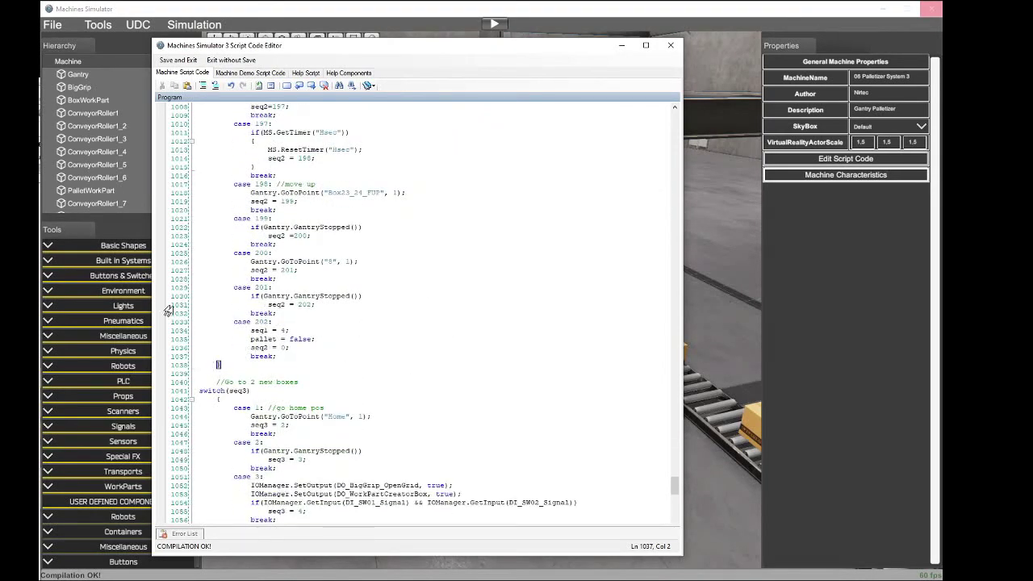
pyautogui.moveTo(674, 488); pyautogui.dragTo(662, 108)
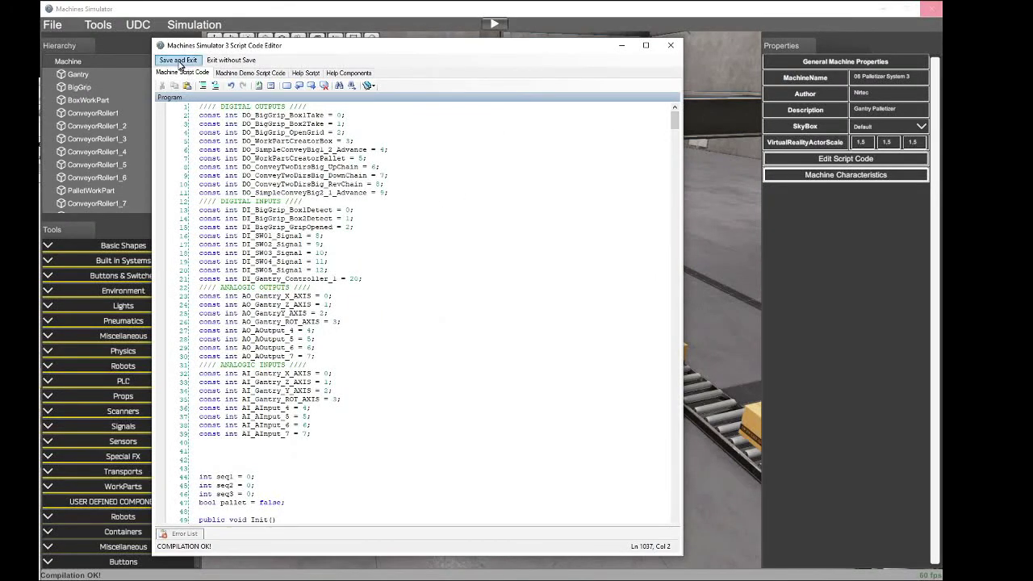
# Step: Save the script, run the simulation to watch the gantry stack boxes on the pallet from several angles, and stop it
pyautogui.click(176, 60)
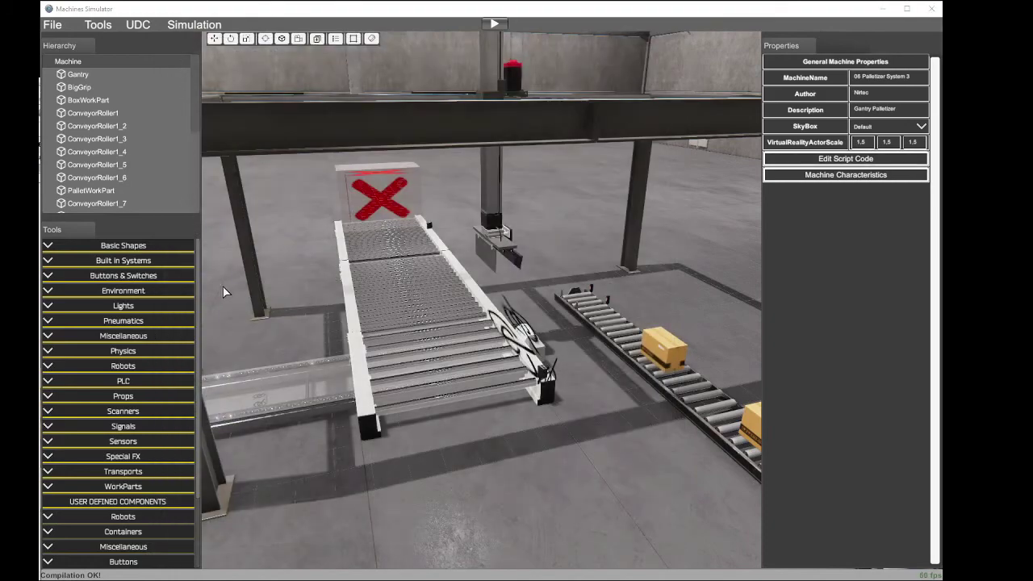
pyautogui.click(495, 23)
pyautogui.moveTo(457, 241); pyautogui.dragTo(345, 446, button='right')
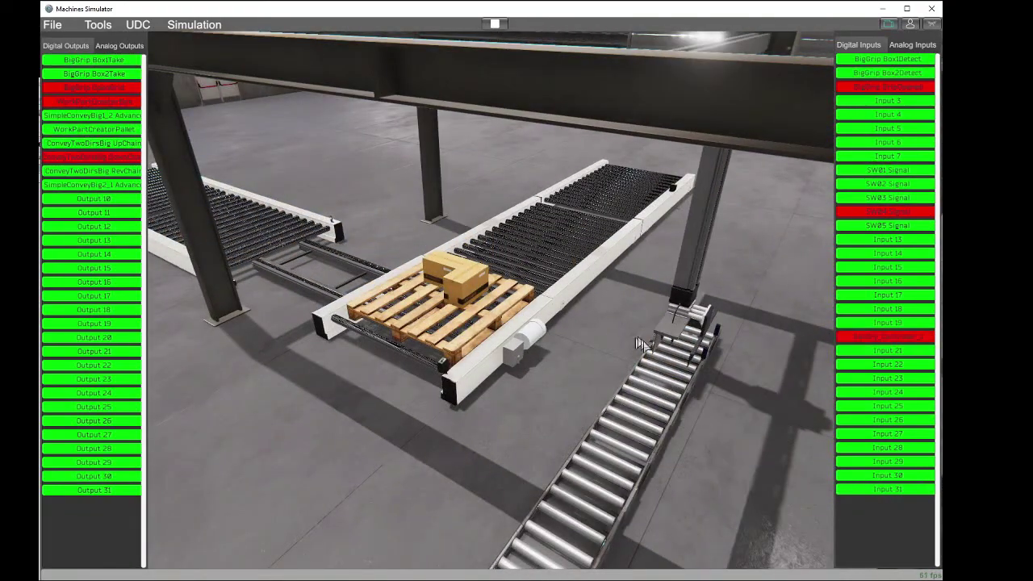
pyautogui.moveTo(362, 390); pyautogui.dragTo(646, 498, button='right')
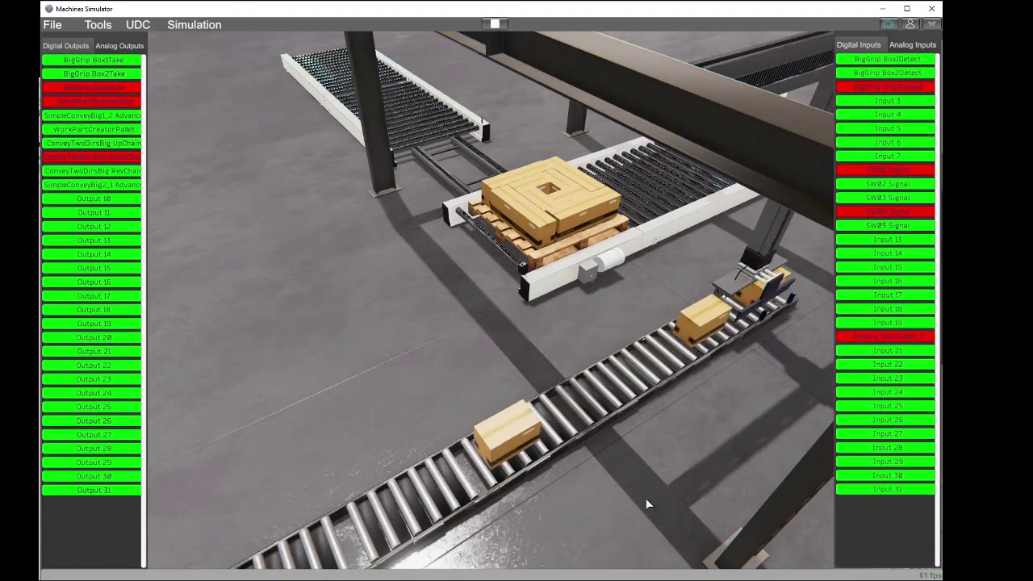
pyautogui.moveTo(646, 499); pyautogui.dragTo(519, 425, button='right')
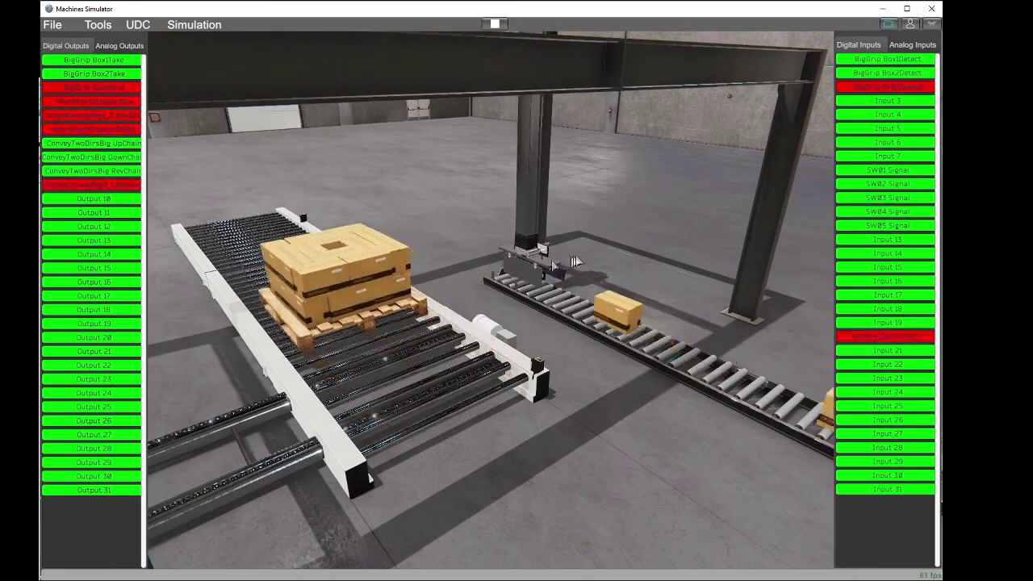
pyautogui.moveTo(519, 426); pyautogui.dragTo(452, 363, button='right')
pyautogui.click(495, 24)
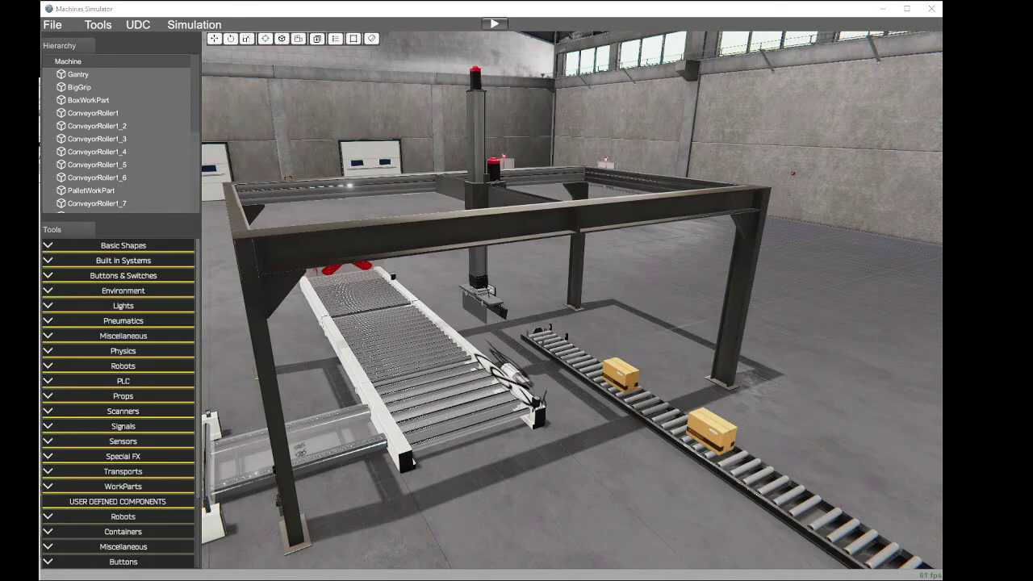
# Step: Reopen the machine script and copy its entire code, from the digital output constants to the end of AutomaticMode()
pyautogui.moveTo(508, 372); pyautogui.dragTo(419, 340, button='right')
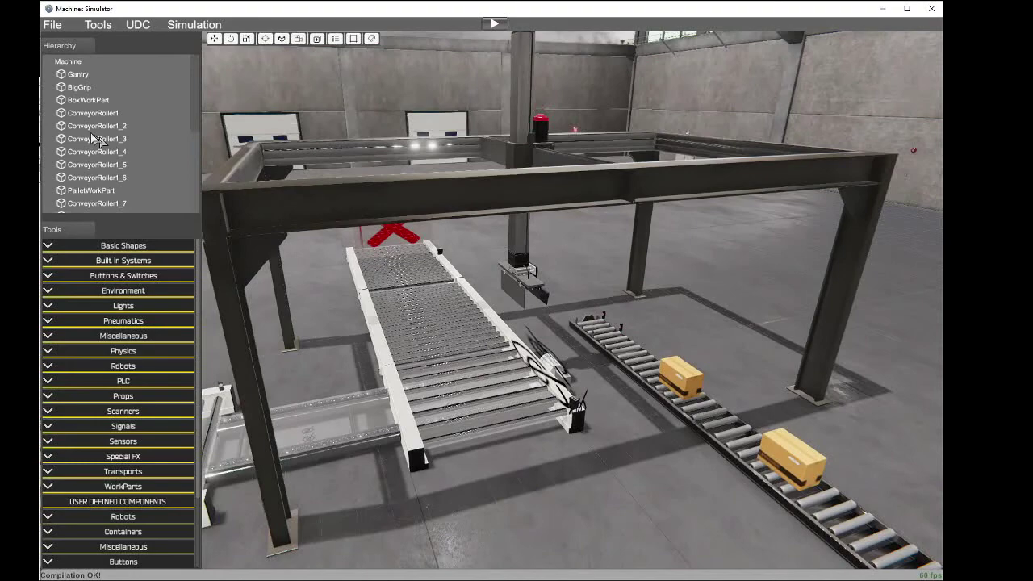
pyautogui.click(69, 61)
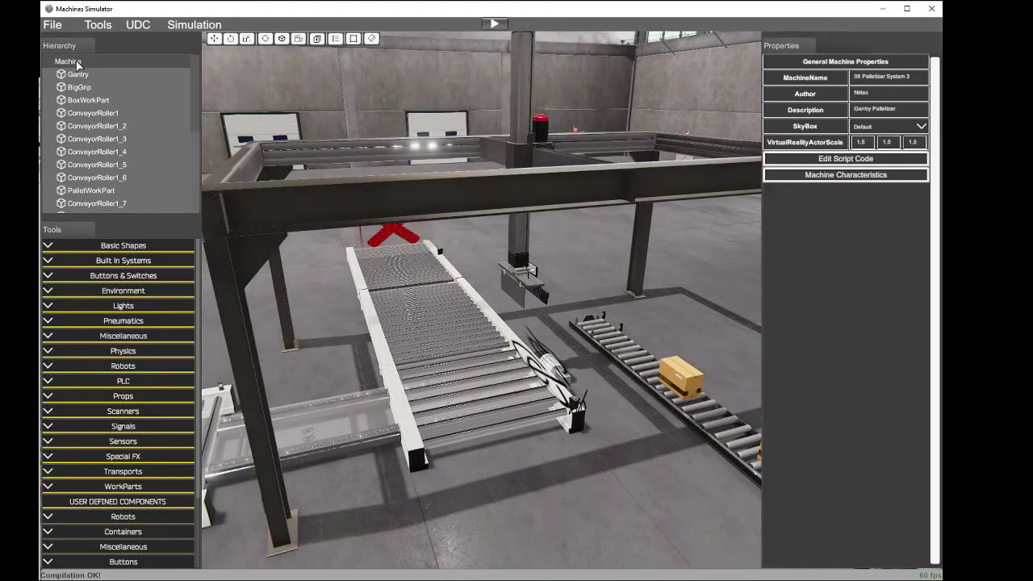
pyautogui.click(780, 160)
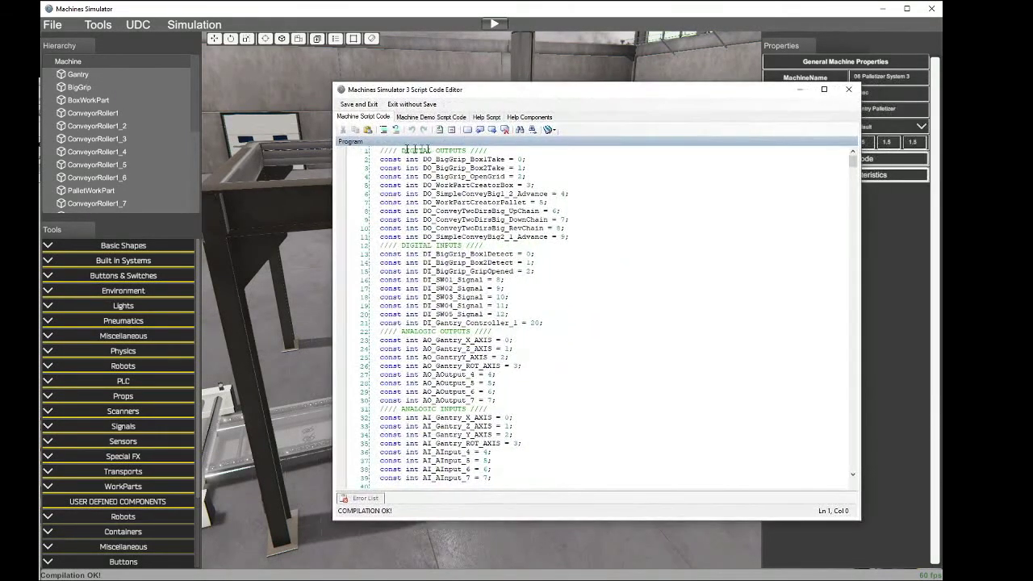
pyautogui.moveTo(378, 151); pyautogui.dragTo(546, 478)
pyautogui.press('super+c')
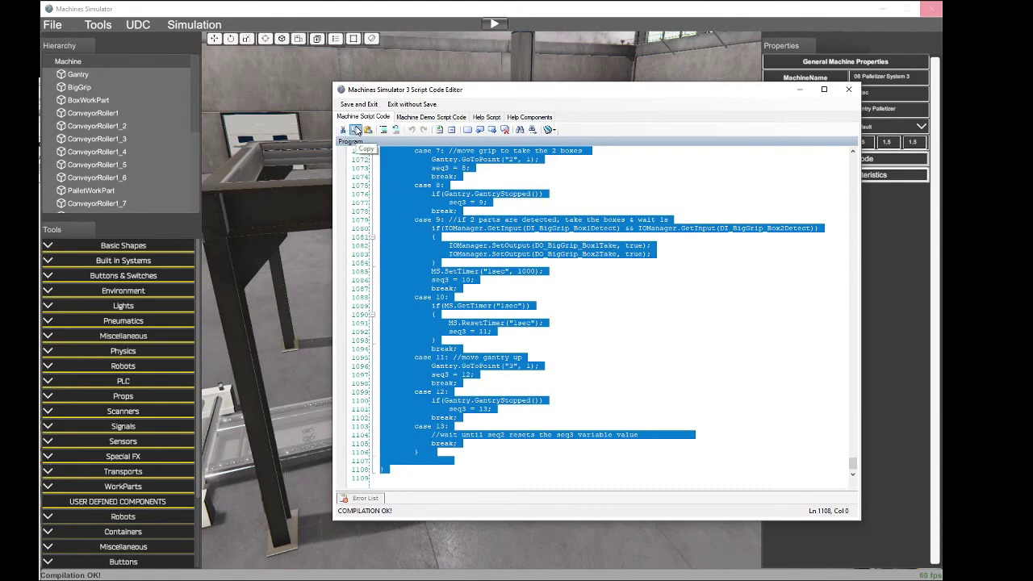
pyautogui.click(320, 190)
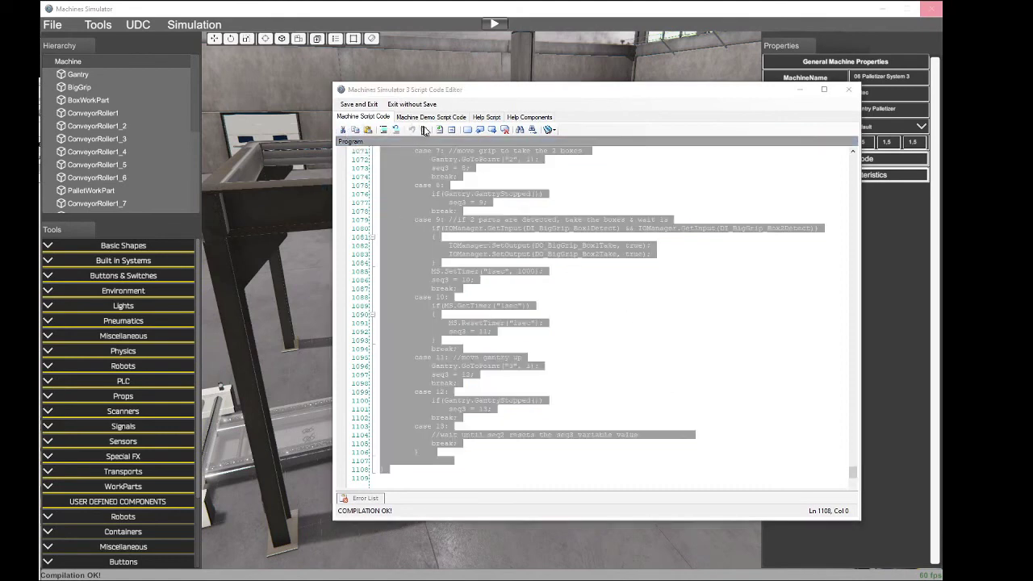
# Step: Paste the copied code into the empty machine demo script and return to its first line
pyautogui.click(427, 118)
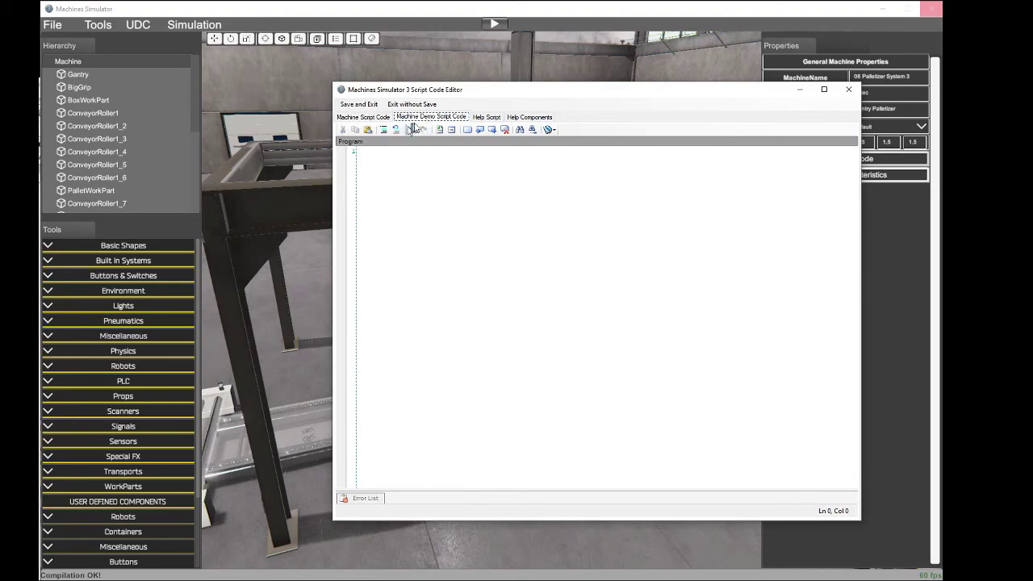
pyautogui.click(379, 153)
pyautogui.click(368, 130)
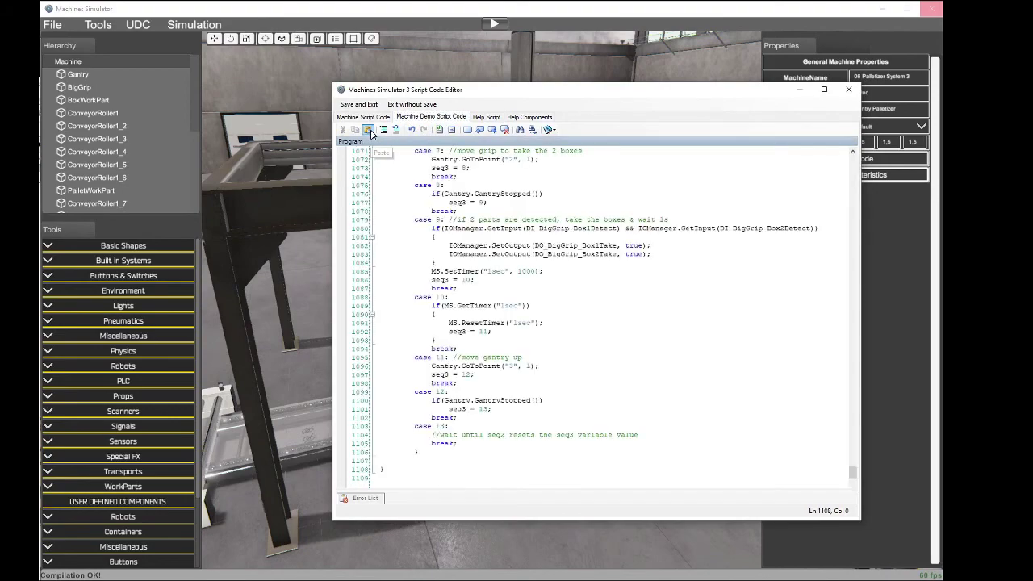
pyautogui.moveTo(857, 478); pyautogui.dragTo(864, 159)
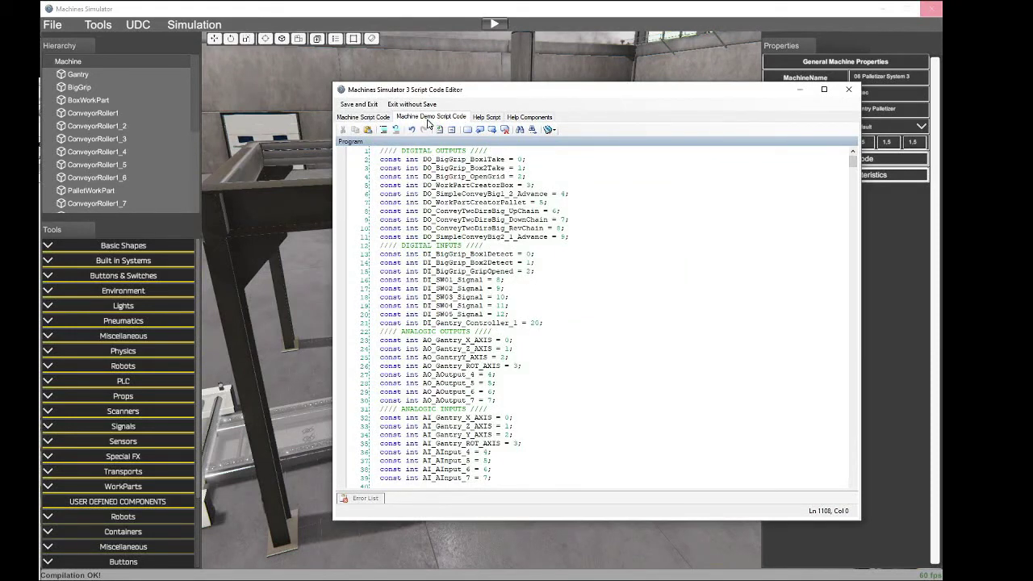
# Step: In the machine script, delete the I/O constants and the seq1, seq2, seq3 and pallet variable declarations
pyautogui.click(363, 117)
pyautogui.hotkey('ctrl', 'a')
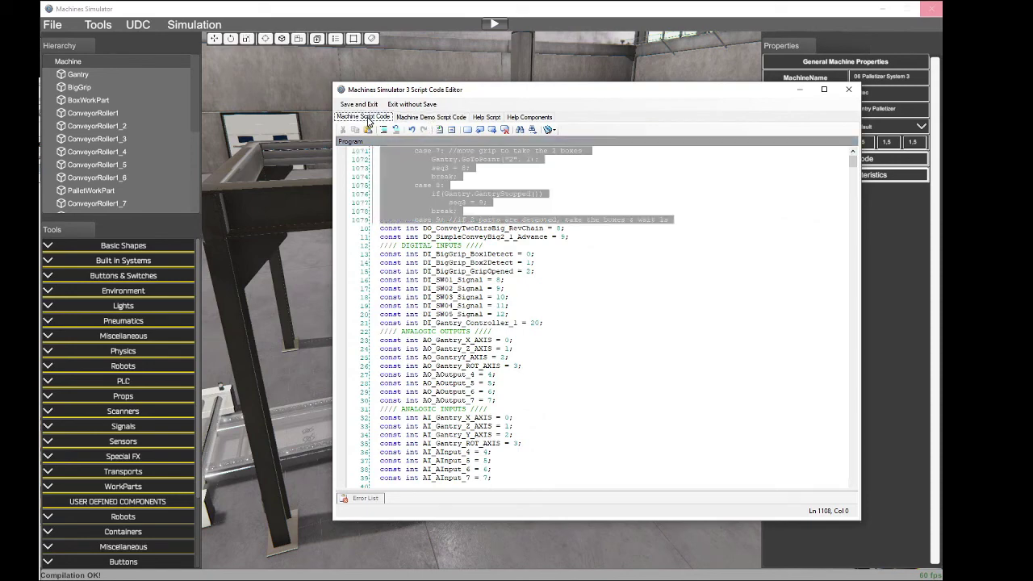
pyautogui.click(855, 477)
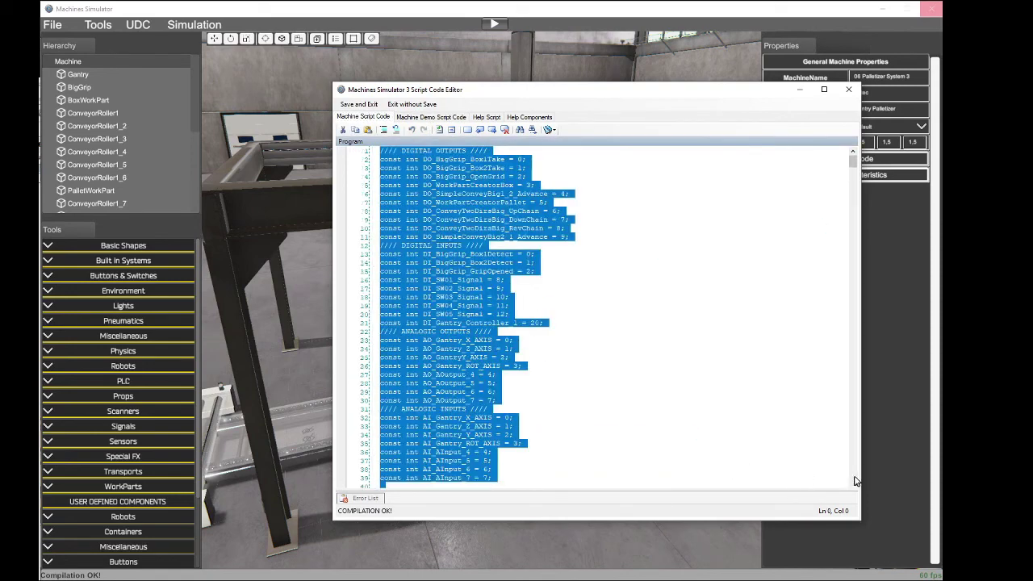
pyautogui.click(820, 462)
pyautogui.scroll(-5, 614, 401)
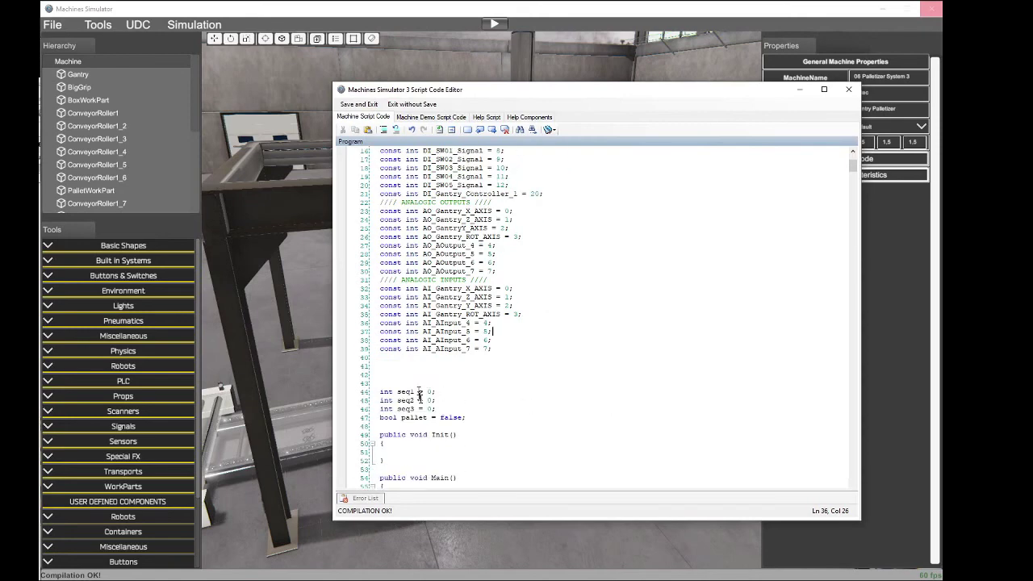
pyautogui.moveTo(507, 353); pyautogui.dragTo(347, 111)
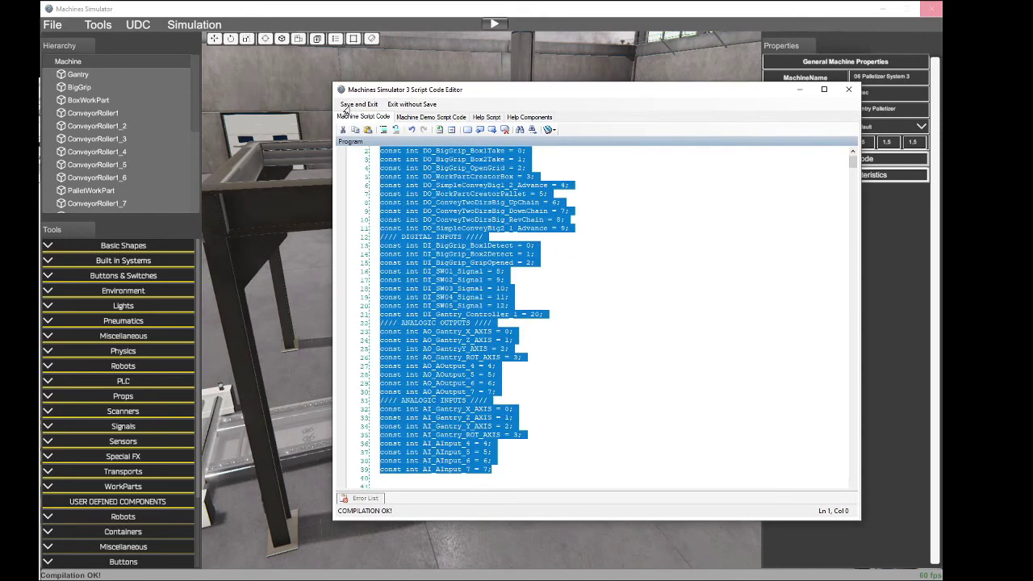
pyautogui.press('Delete')
pyautogui.moveTo(474, 220); pyautogui.dragTo(489, 150)
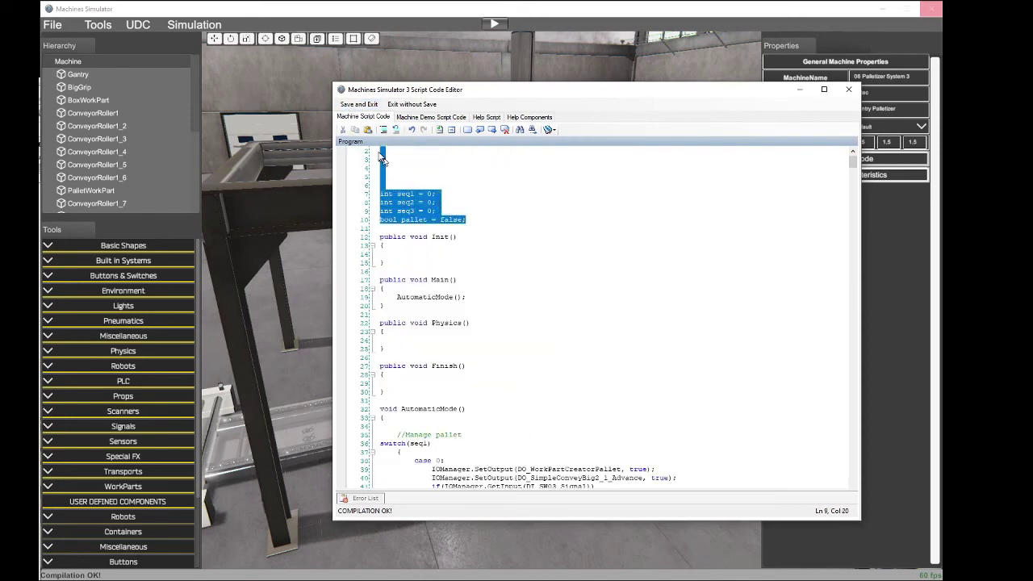
pyautogui.press('Delete')
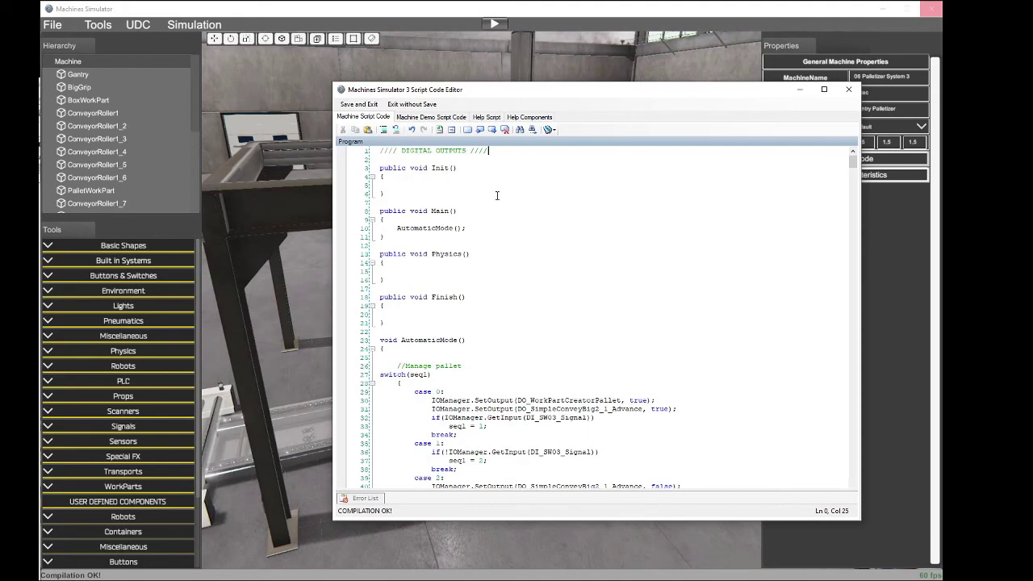
# Step: Delete the leftover DIGITAL OUTPUTS comment line above Init() in the machine script
pyautogui.moveTo(500, 151); pyautogui.dragTo(365, 151)
pyautogui.press('Delete')
pyautogui.press('Delete')
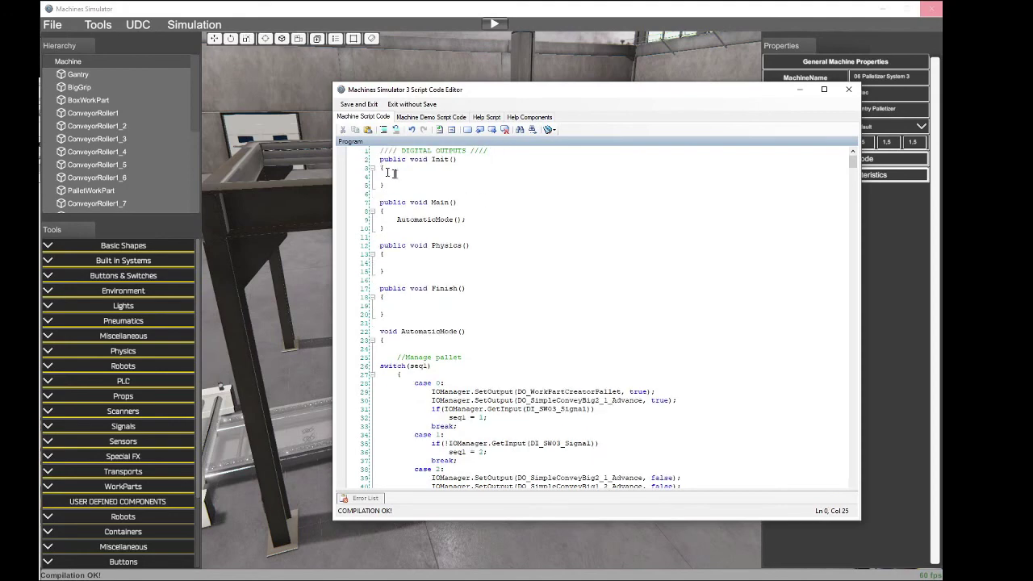
pyautogui.press('Return')
pyautogui.press('Return')
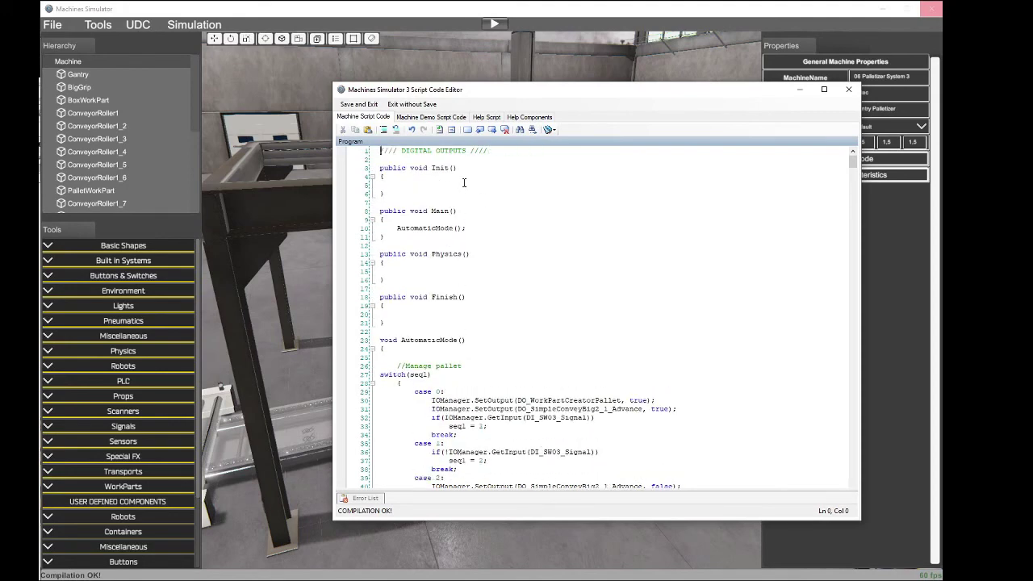
pyautogui.hotkey('shift', 'End')
pyautogui.press('Delete')
pyautogui.press('Delete')
# Step: Remove the AutomaticMode(); call from Main() so its body is empty
pyautogui.press('Down')
pyautogui.press('End')
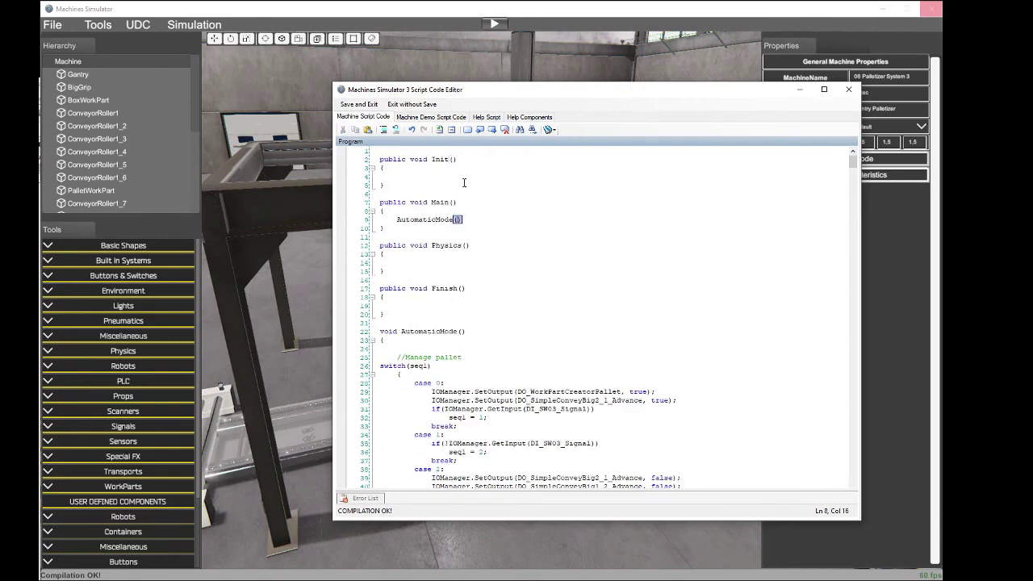
pyautogui.press('BackSpace')
pyautogui.press('BackSpace')
pyautogui.press('BackSpace')
pyautogui.press('BackSpace')
pyautogui.press('BackSpace')
pyautogui.press('BackSpace')
pyautogui.press('BackSpace')
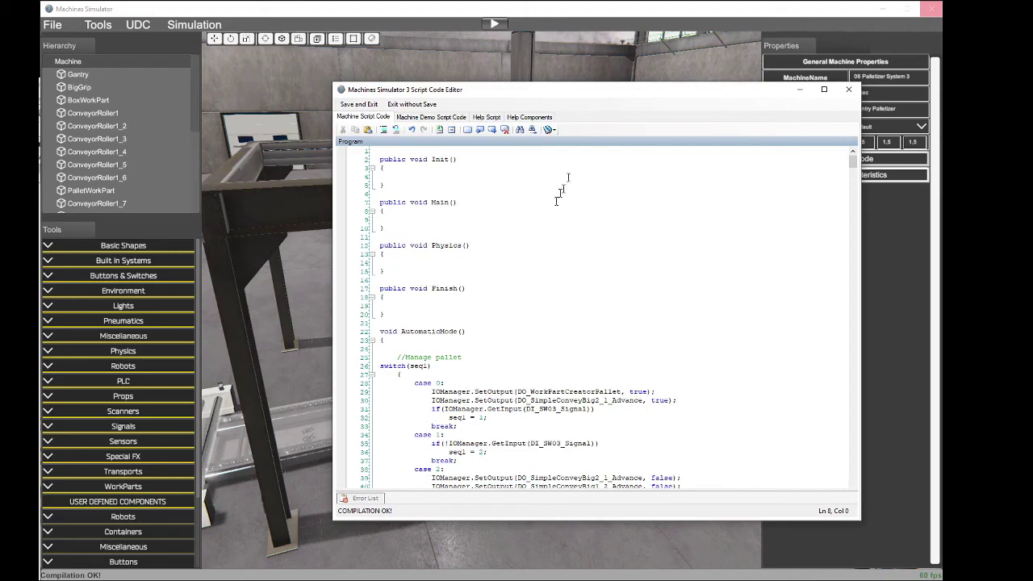
# Step: Delete the whole AutomaticMode() function below Finish(), leaving only the four empty public methods
pyautogui.scroll(-4, 515, 273)
pyautogui.moveTo(381, 233); pyautogui.dragTo(381, 478)
pyautogui.press('Delete')
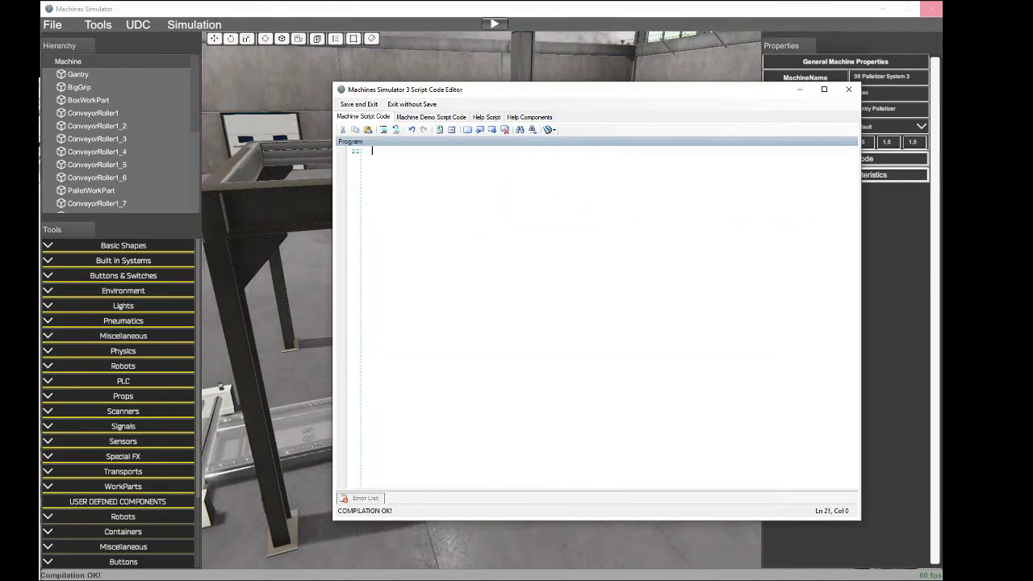
pyautogui.scroll(7, 600, 307)
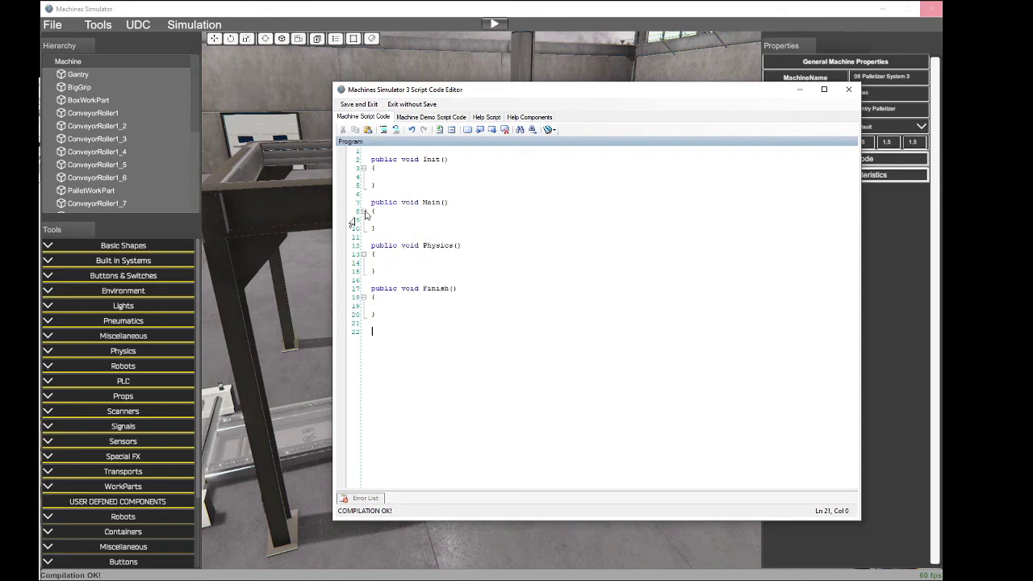
# Step: Check the machine demo script from its start, and save the scripts while exiting the code editor
pyautogui.click(431, 118)
pyautogui.moveTo(854, 168); pyautogui.dragTo(826, 134)
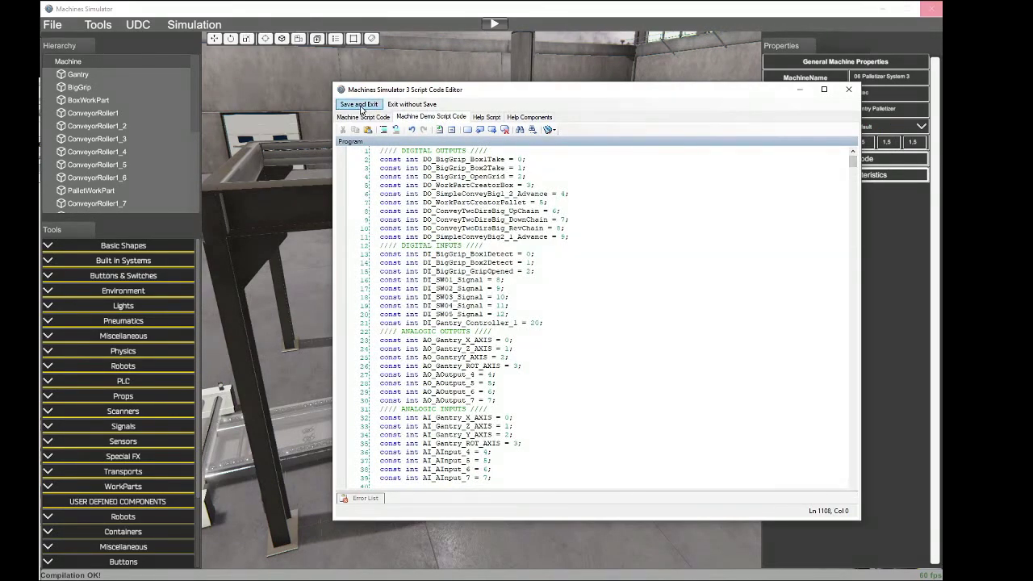
pyautogui.click(360, 105)
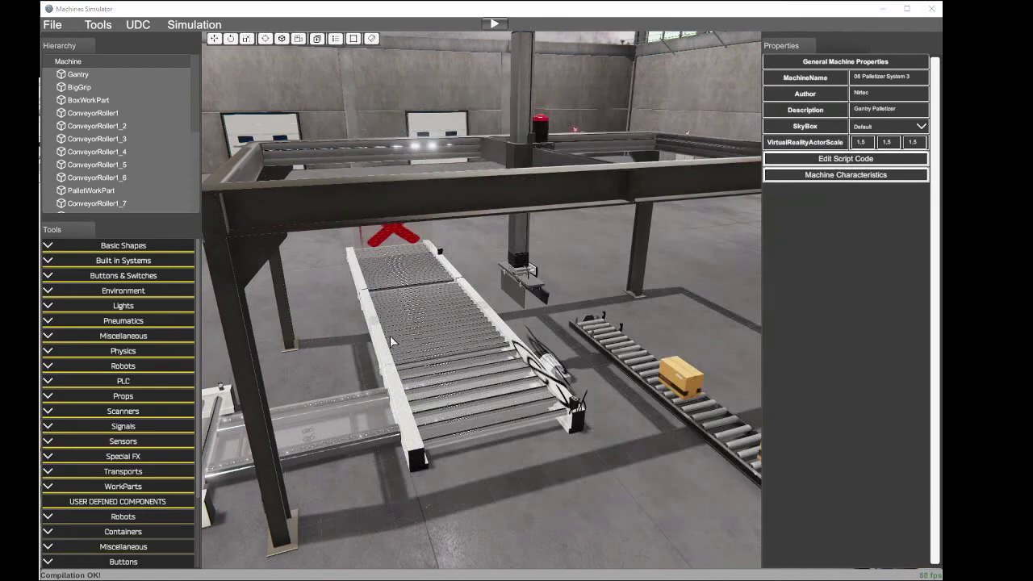
# Step: Open the predefined camera positions settings and move their window away from the middle of the gantry
pyautogui.moveTo(574, 285); pyautogui.dragTo(488, 360, button='right')
pyautogui.scroll(-3, 623, 266)
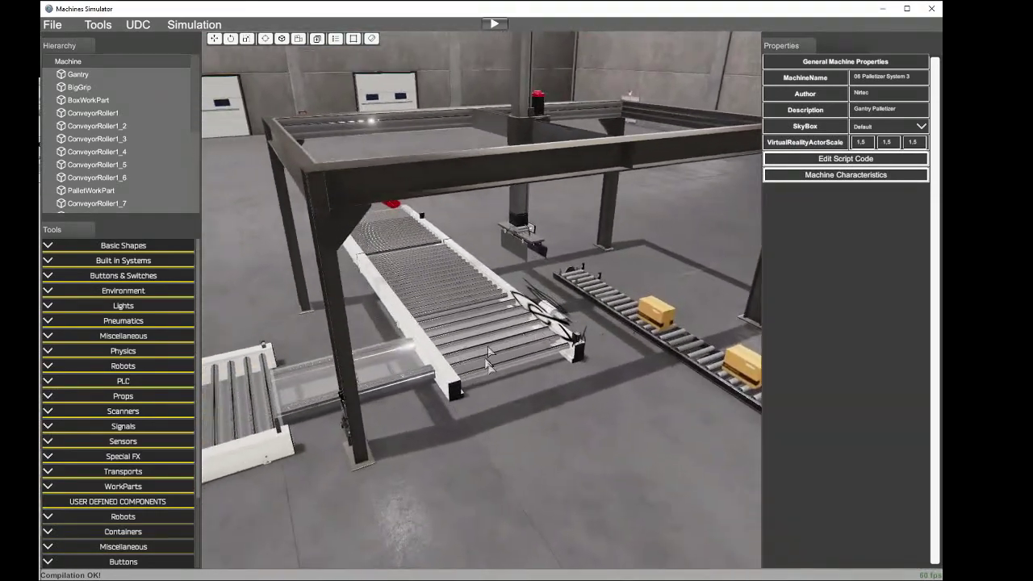
pyautogui.moveTo(500, 246); pyautogui.dragTo(528, 262, button='middle')
pyautogui.moveTo(529, 263); pyautogui.dragTo(514, 247, button='right')
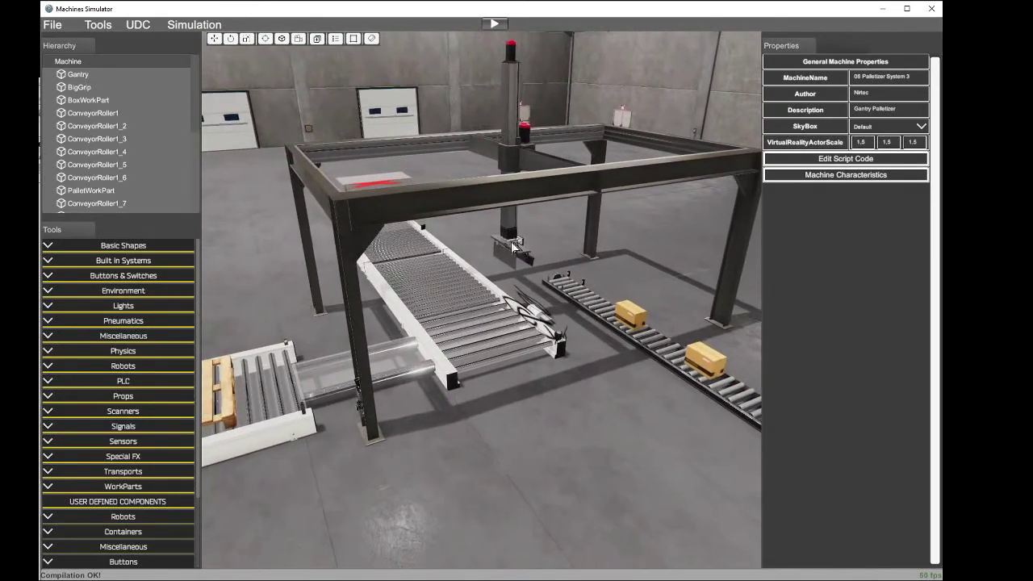
pyautogui.click(99, 25)
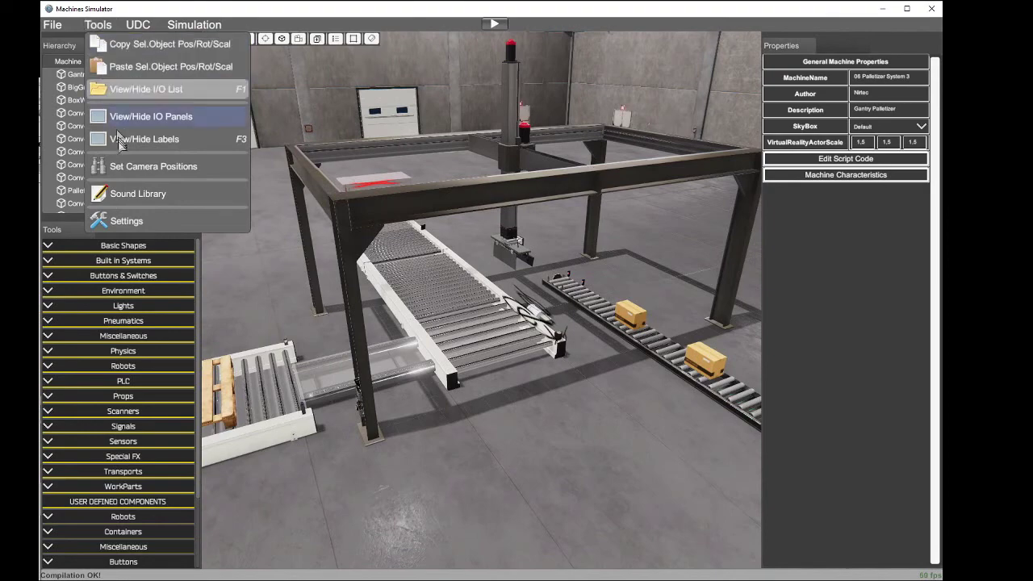
pyautogui.click(192, 179)
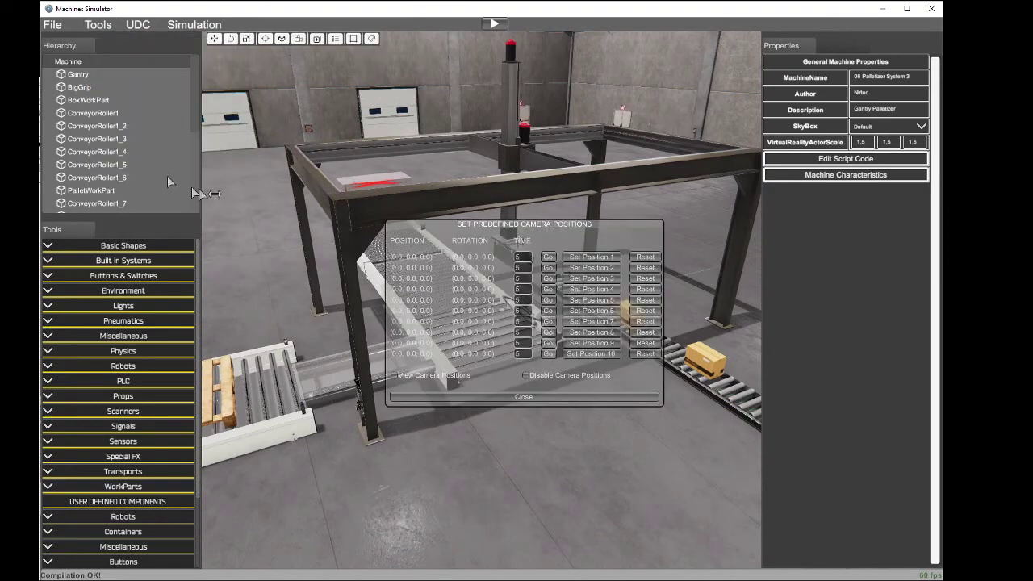
pyautogui.click(527, 259)
pyautogui.moveTo(530, 273); pyautogui.dragTo(553, 323)
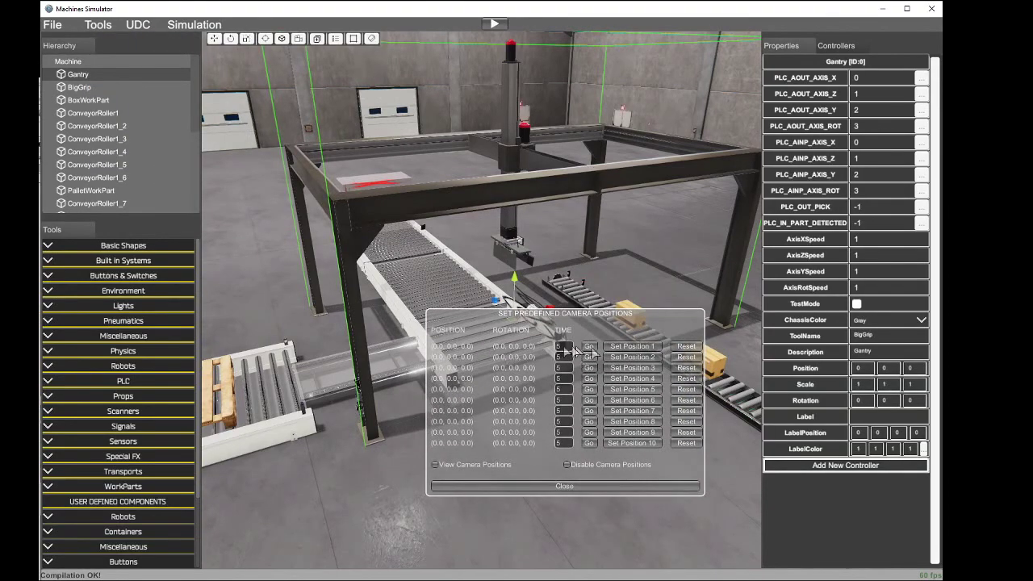
# Step: Save gantry views as predefined camera positions, with a frontal view of the gantry and conveyors as Position 1
pyautogui.moveTo(376, 409)
pyautogui.mouseDown(button='right')
pyautogui.moveTo(380, 454)
pyautogui.moveTo(584, 420)
pyautogui.moveTo(556, 464)
pyautogui.moveTo(511, 474)
pyautogui.moveTo(387, 404)
pyautogui.mouseUp(button='right')
pyautogui.press('w')
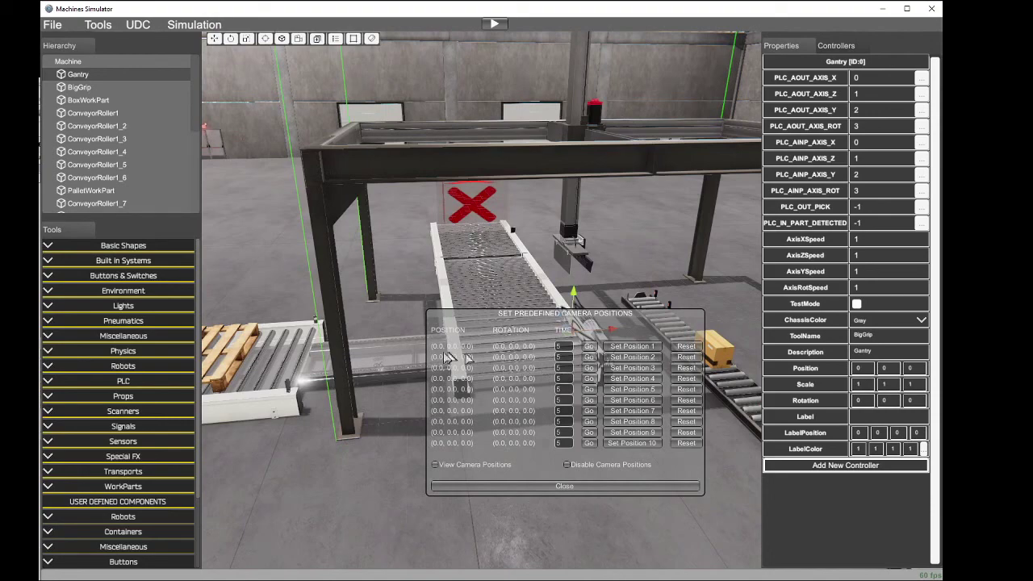
pyautogui.moveTo(408, 396); pyautogui.dragTo(461, 385, button='right')
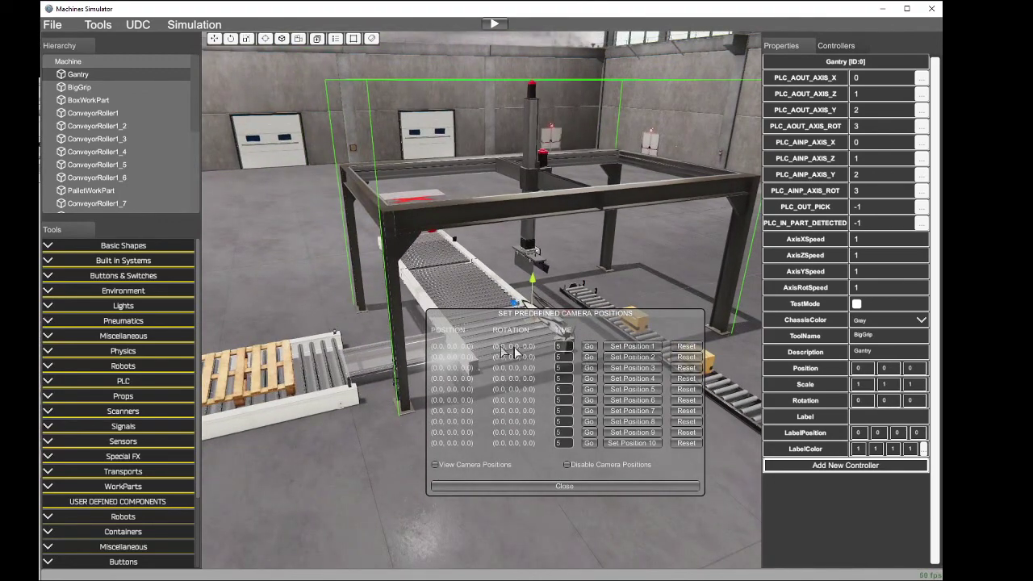
pyautogui.click(627, 352)
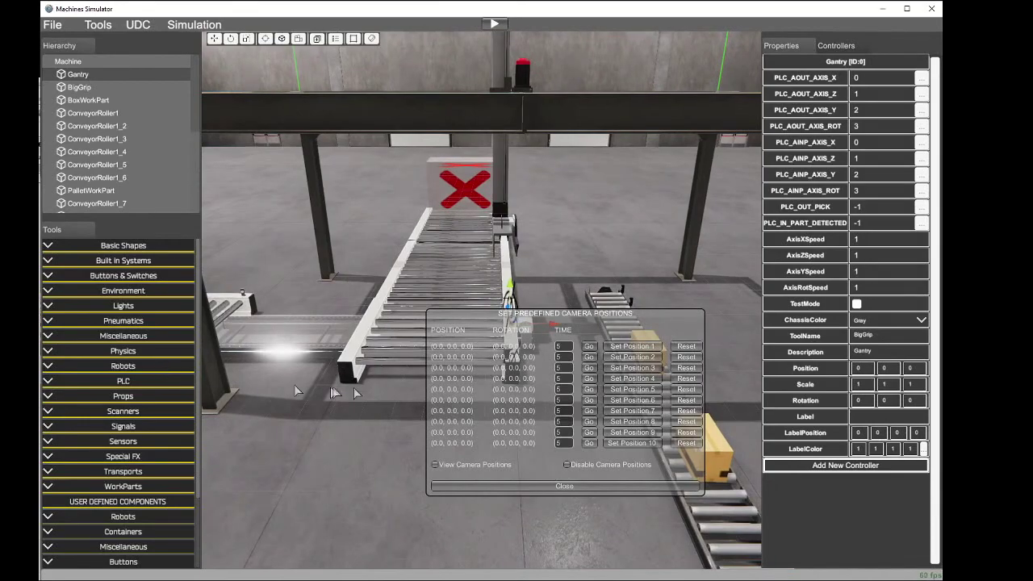
pyautogui.click(621, 352)
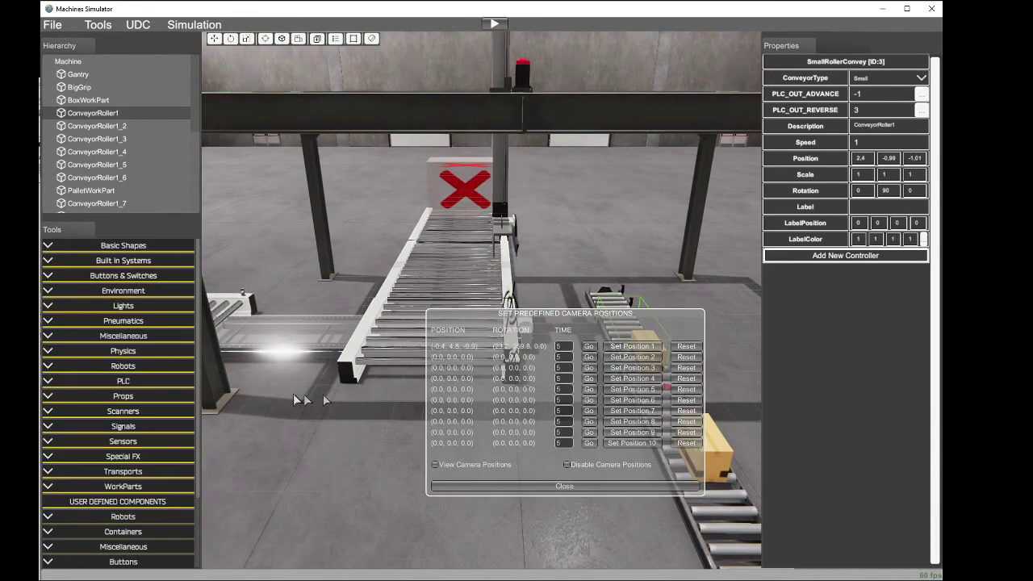
pyautogui.moveTo(297, 396); pyautogui.dragTo(72, 413, button='middle')
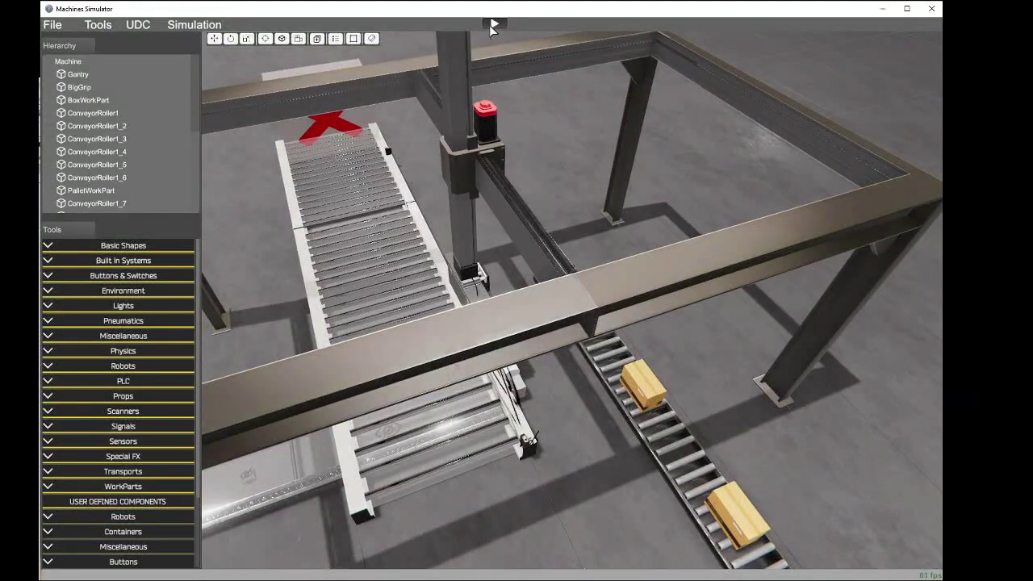
# Step: Run the simulation to try out stored camera positions 1 and 2 and the Trip Camera, and stop it
pyautogui.click(490, 24)
pyautogui.press('1')
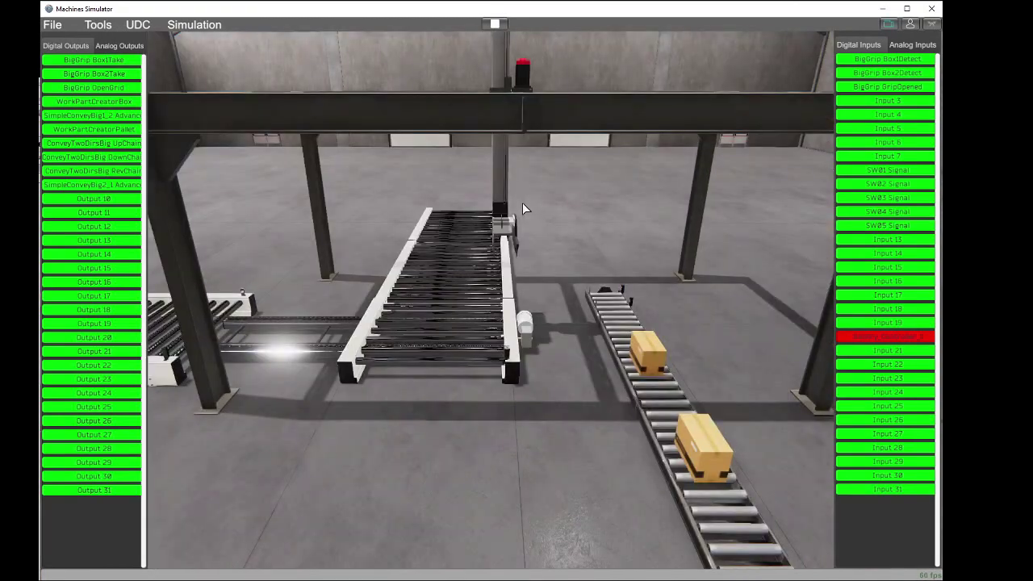
pyautogui.press('2')
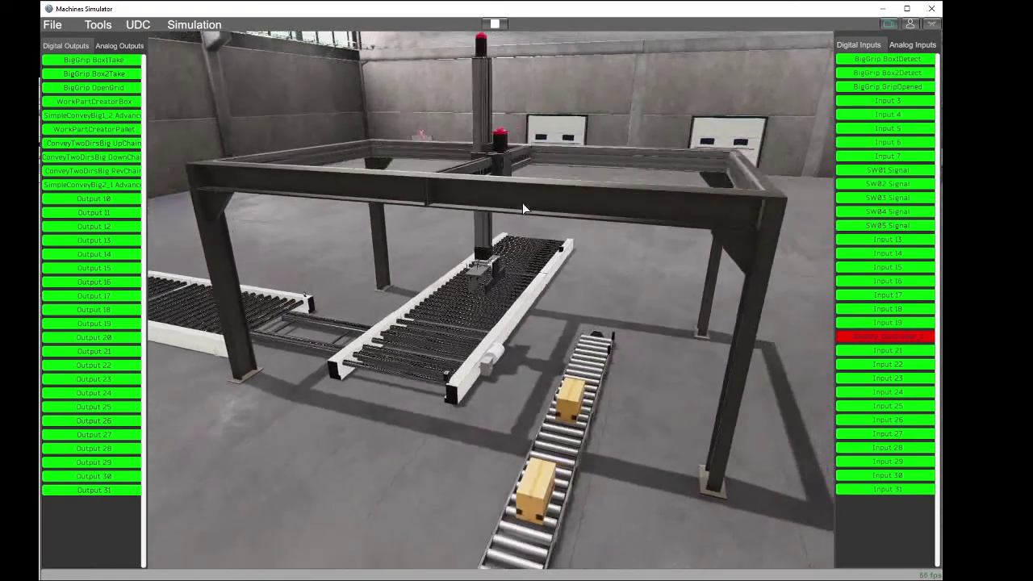
pyautogui.press('1')
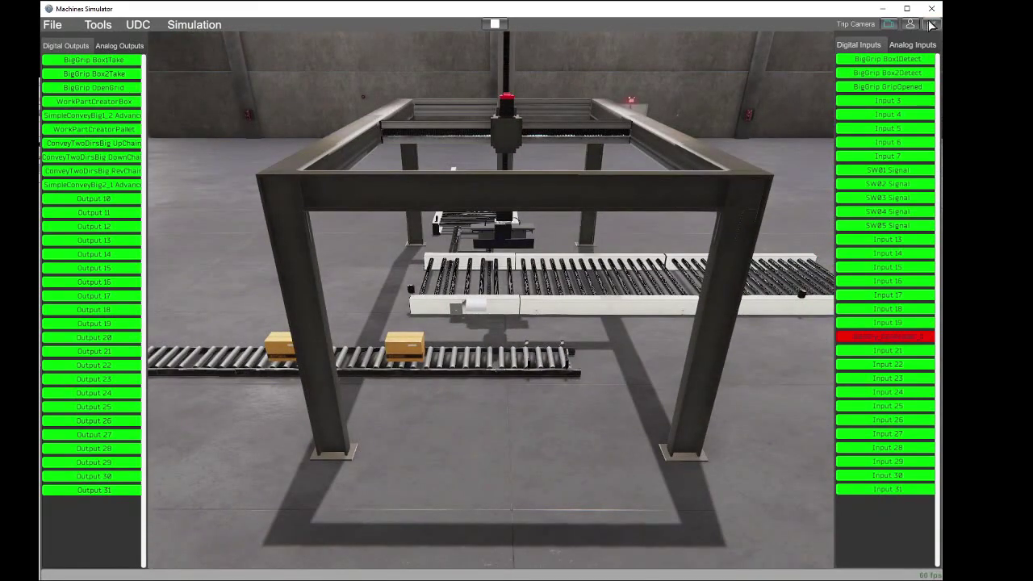
pyautogui.click(934, 25)
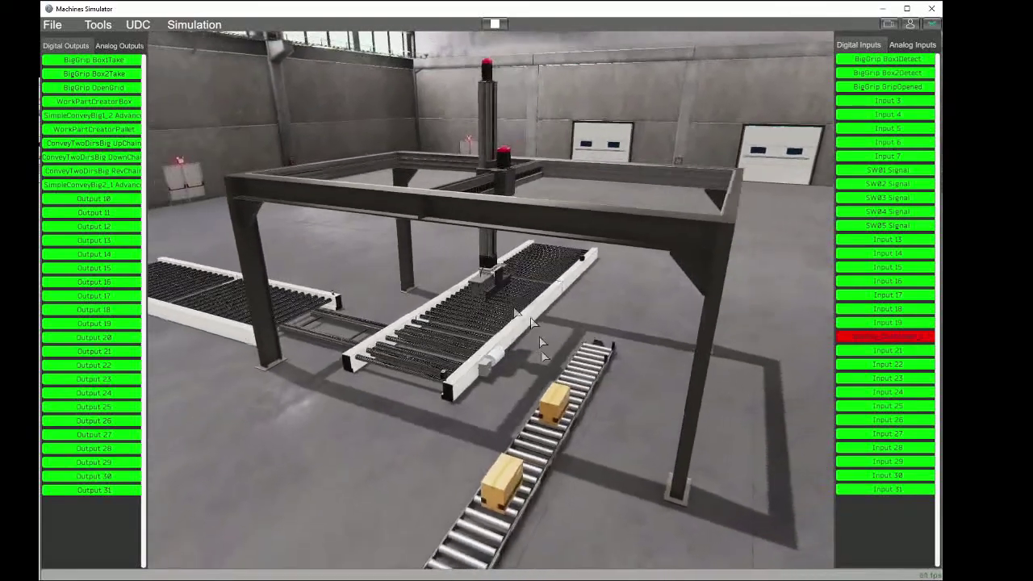
pyautogui.click(495, 24)
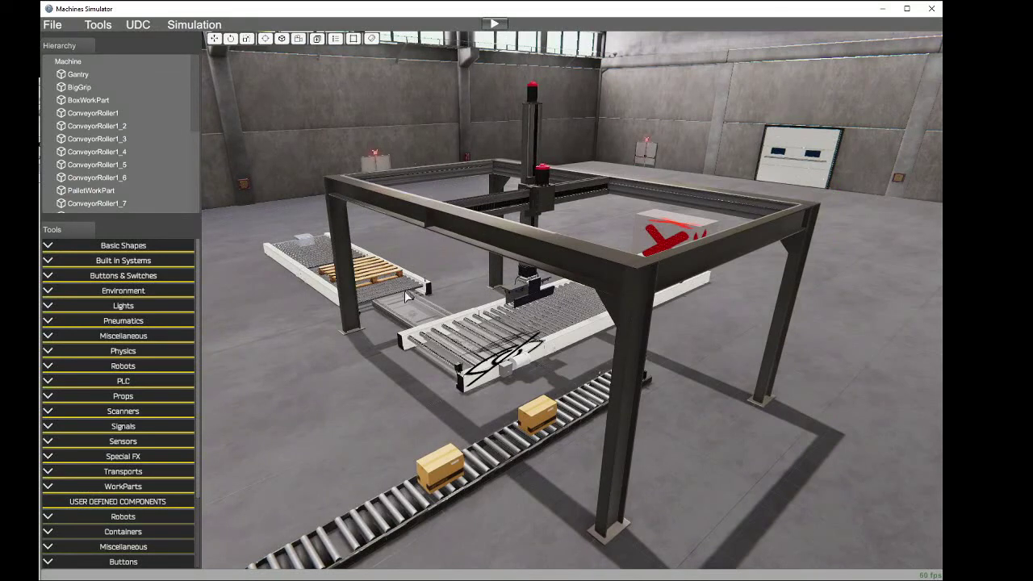
# Step: Exit to the main menu and look at how the machine is shown in the list of available machines
pyautogui.press('Escape')
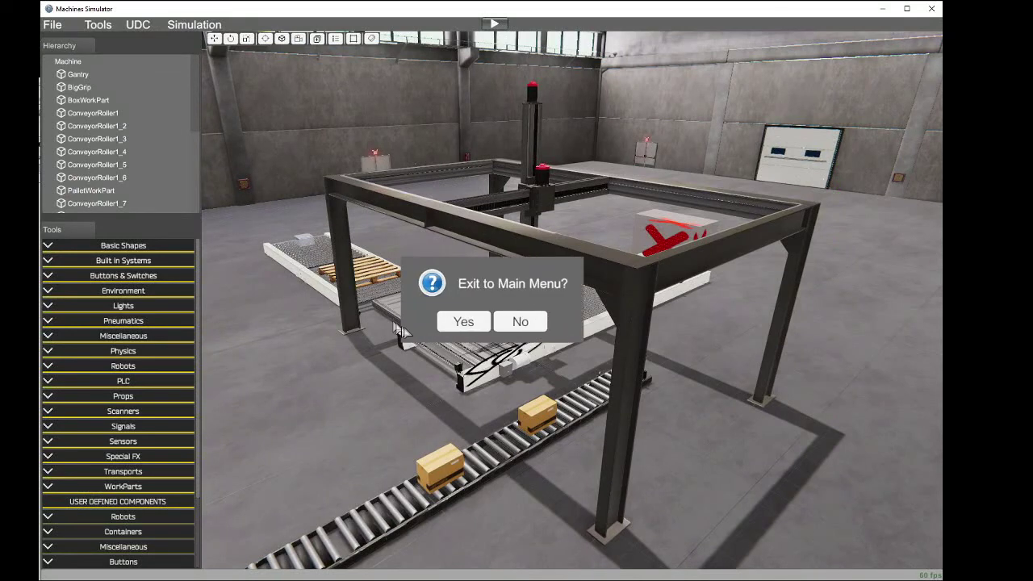
pyautogui.click(463, 320)
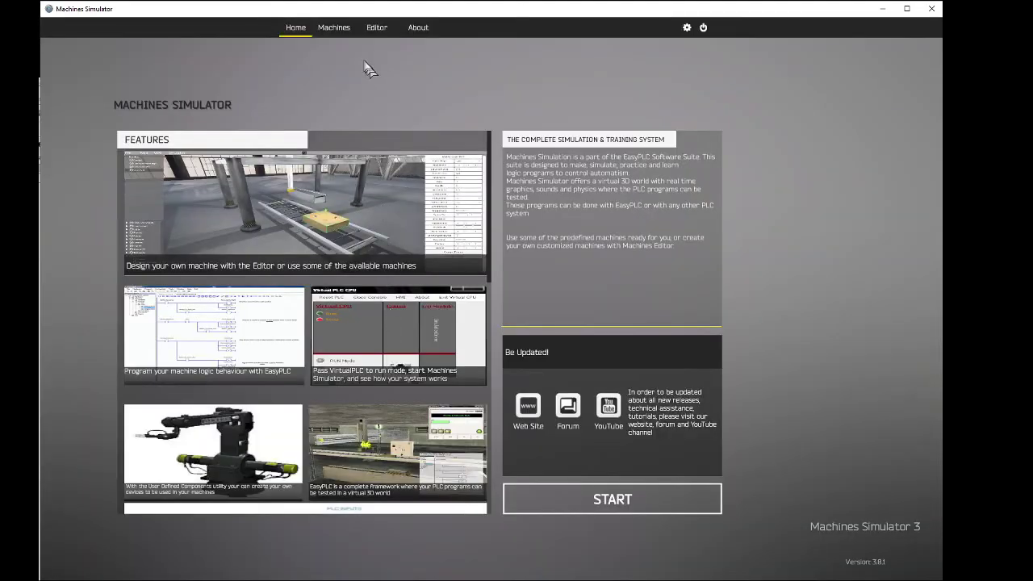
pyautogui.click(343, 33)
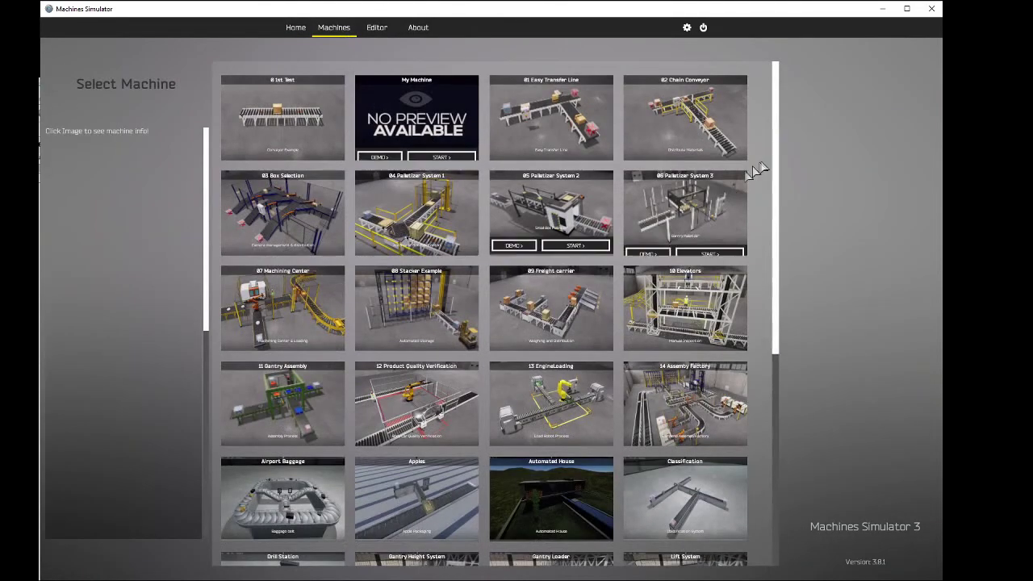
pyautogui.moveTo(775, 151)
pyautogui.mouseDown()
pyautogui.moveTo(773, 417)
pyautogui.moveTo(768, 134)
pyautogui.mouseUp()
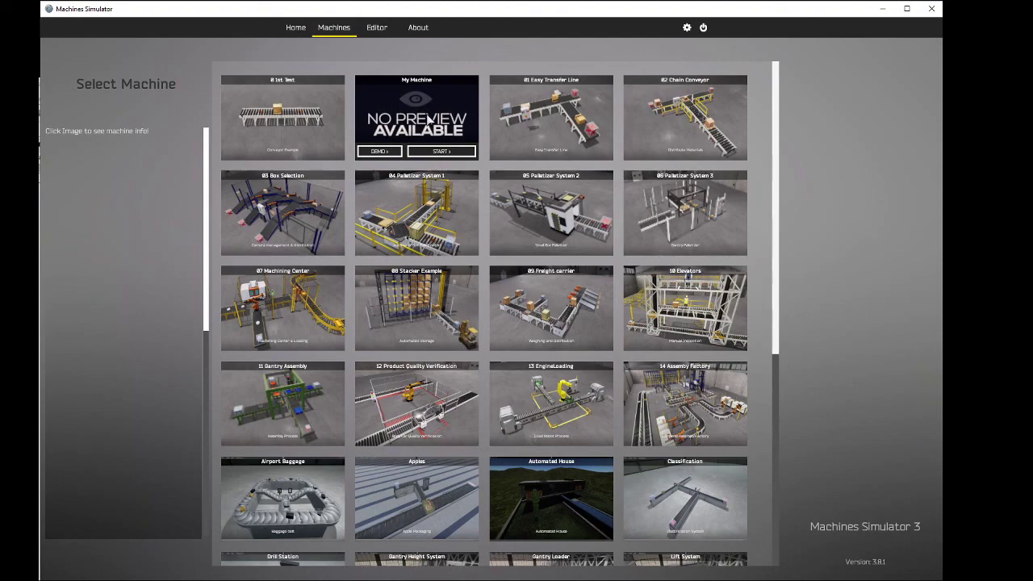
# Step: Start the Factory 1 Editor and load the gantry palletizer's machine file from the MyMachines folder
pyautogui.click(377, 28)
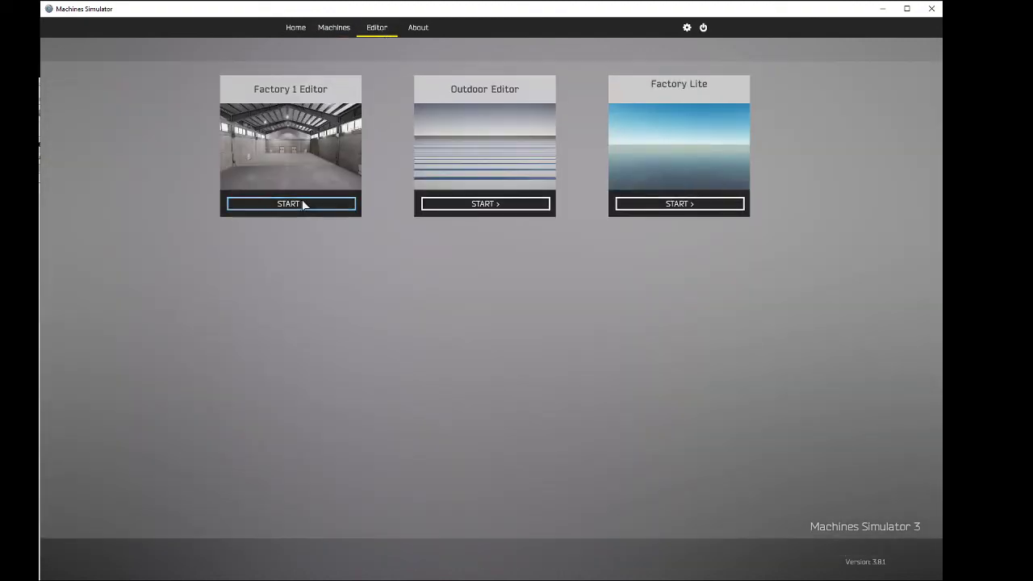
pyautogui.click(305, 205)
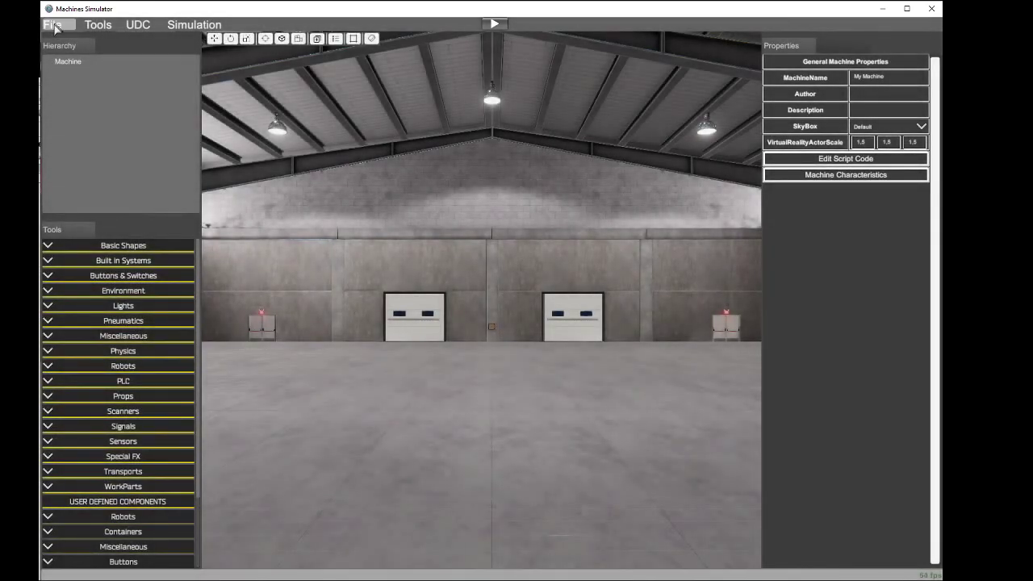
pyautogui.click(53, 25)
pyautogui.click(68, 67)
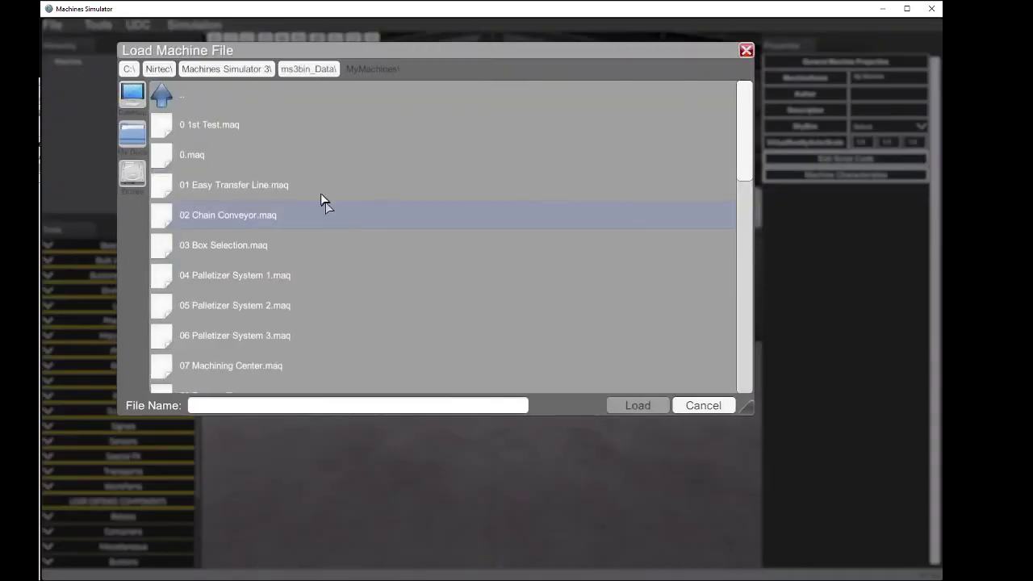
pyautogui.moveTo(744, 151); pyautogui.dragTo(743, 319)
pyautogui.click(257, 245)
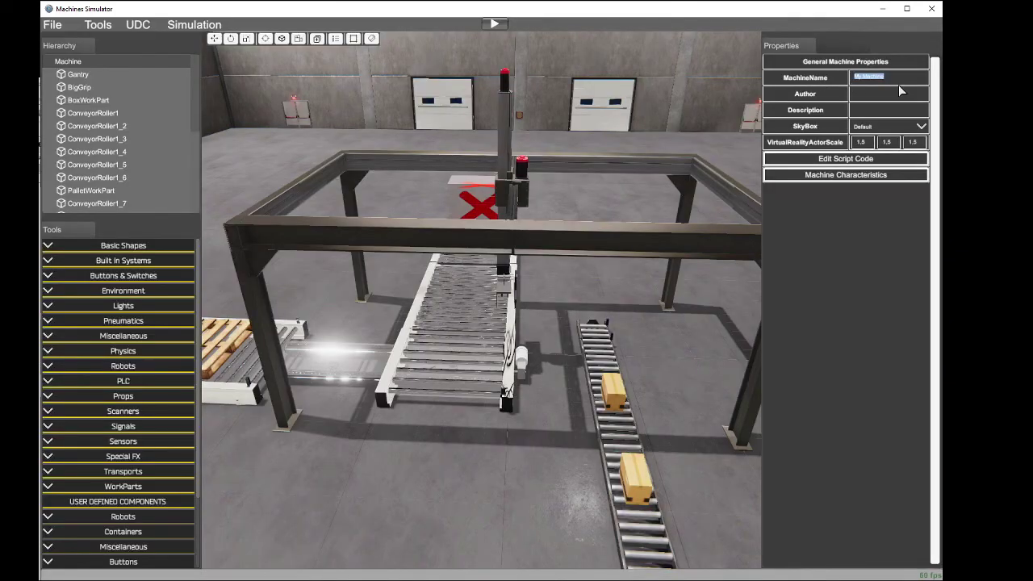
# Step: Name the machine "My test" and enter "Box Palletizer" as its description
pyautogui.write('My Test')
pyautogui.click(878, 97)
pyautogui.write('Box Palletizer')
# Step: Run the simulation and frame the whole gantry and its conveyors from an angle for a machine screenshot
pyautogui.click(494, 25)
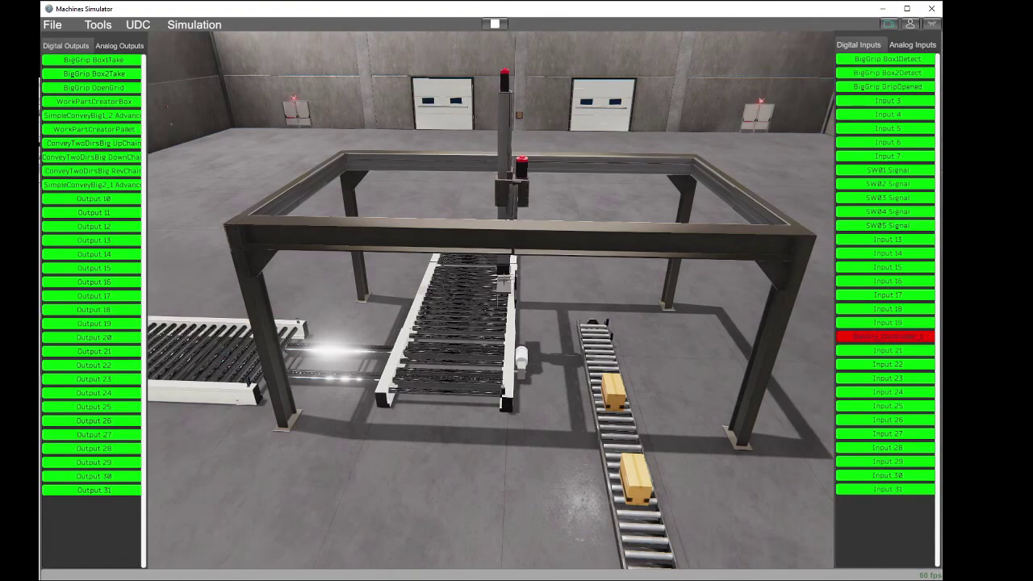
pyautogui.moveTo(491, 301); pyautogui.dragTo(404, 302, button='right')
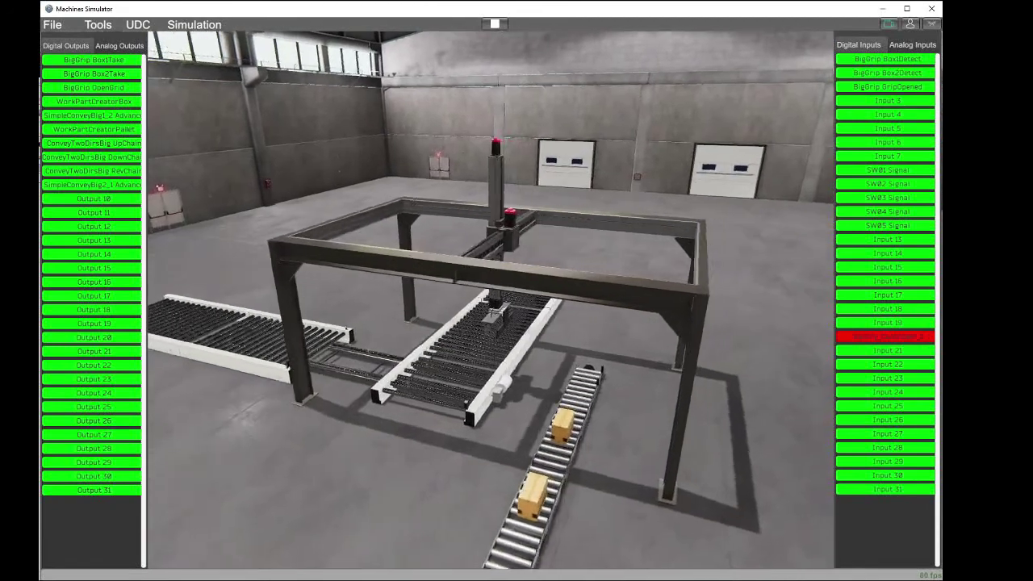
pyautogui.moveTo(494, 386); pyautogui.dragTo(465, 388, button='right')
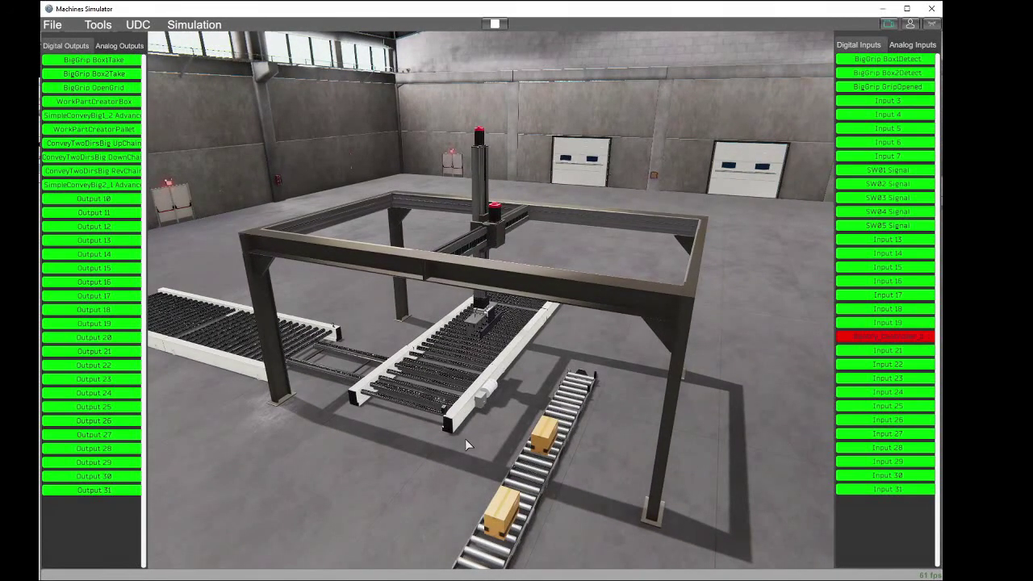
pyautogui.press('F12')
# Step: Hide the IO panels and take a preview screenshot of the running machine before stopping the simulation
pyautogui.click(97, 24)
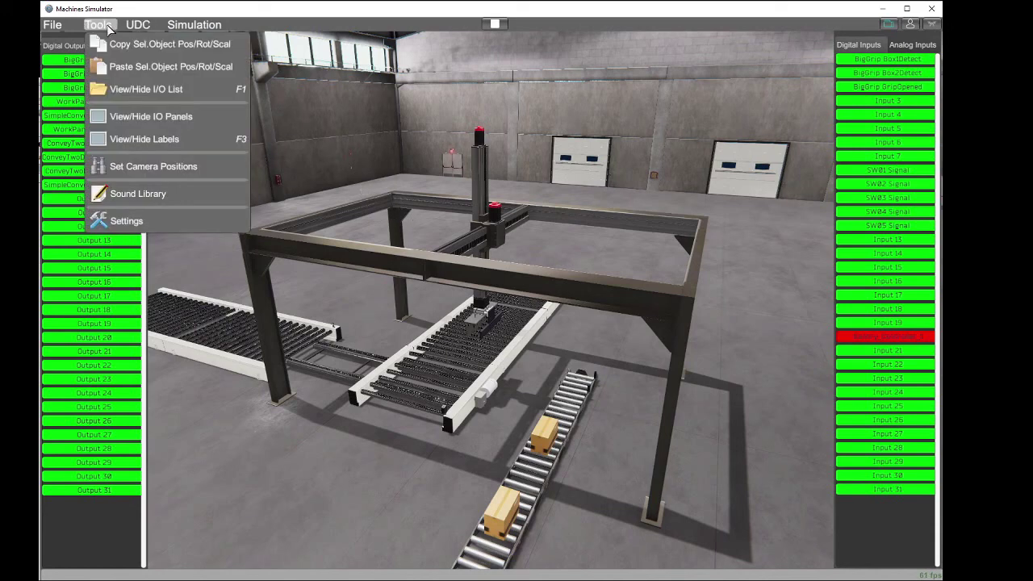
pyautogui.click(181, 117)
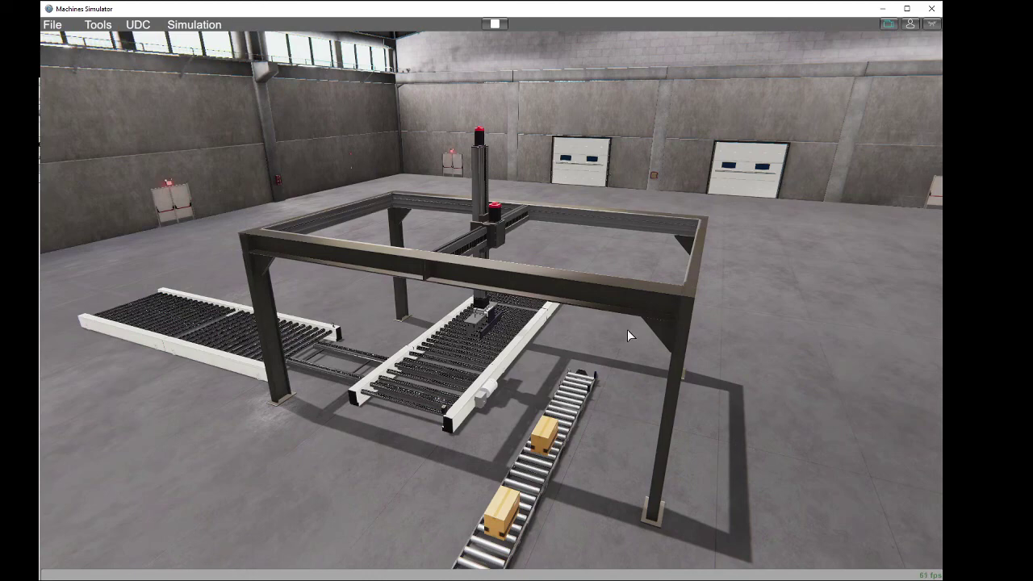
pyautogui.press('F12')
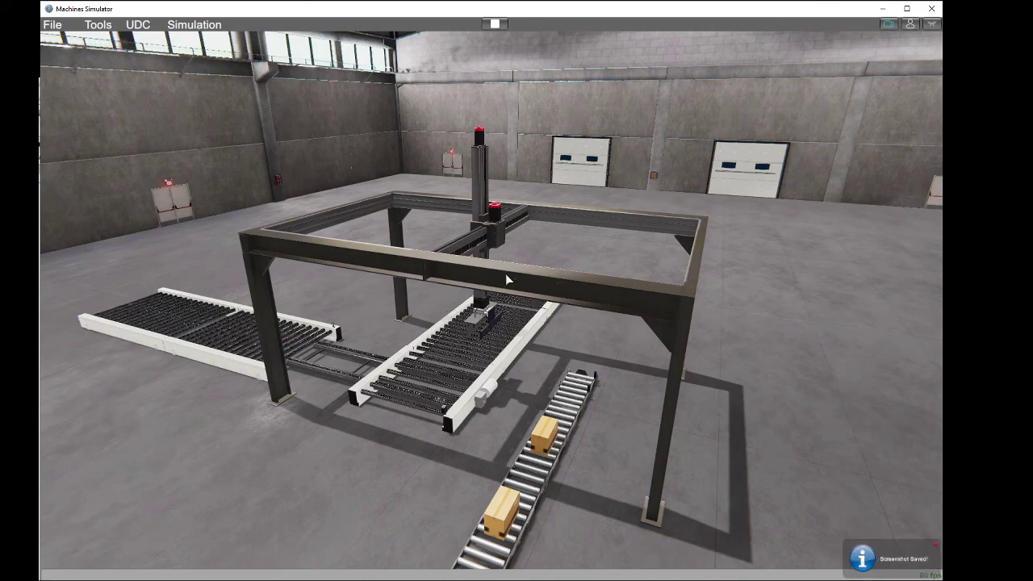
pyautogui.click(495, 23)
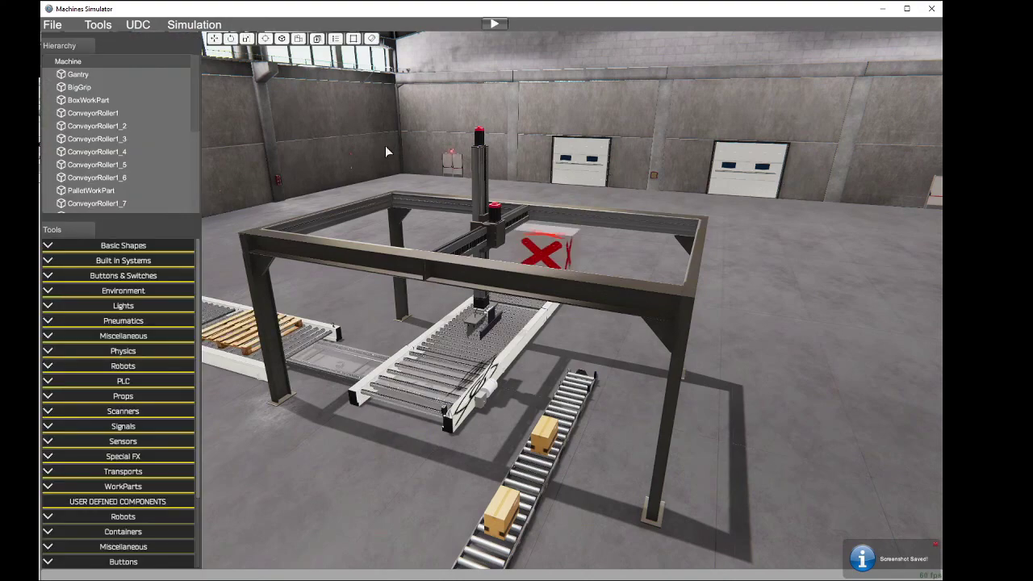
# Step: Exit to the main menu and find the "My test" machine with its preview in the machine list
pyautogui.press('Escape')
pyautogui.click(462, 321)
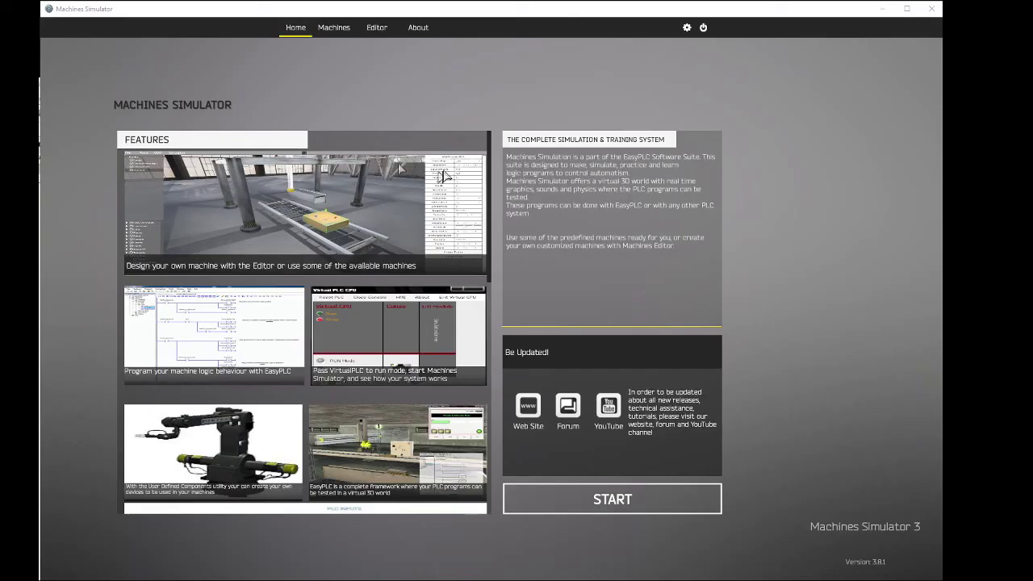
pyautogui.click(567, 489)
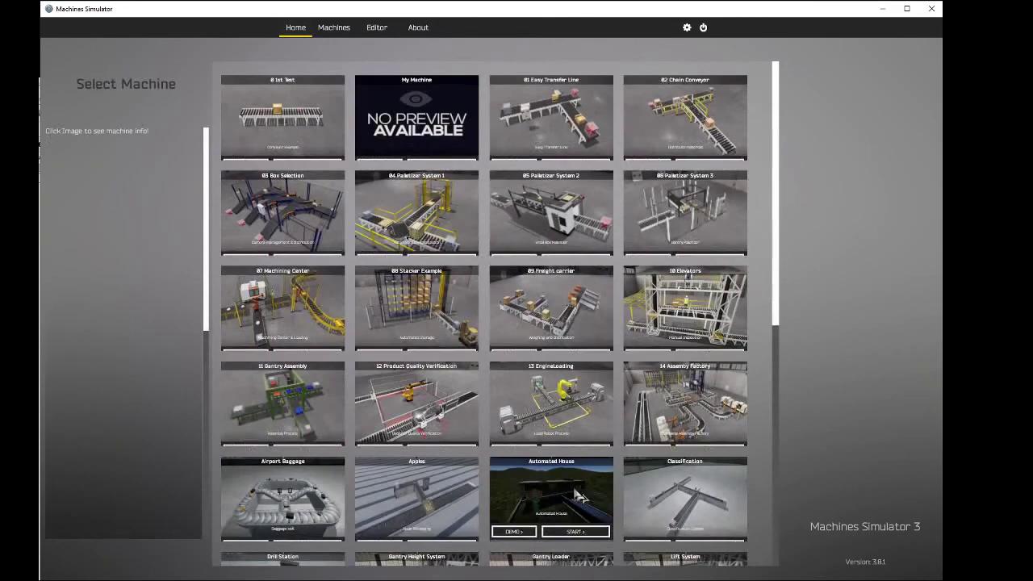
pyautogui.moveTo(777, 174); pyautogui.dragTo(773, 369)
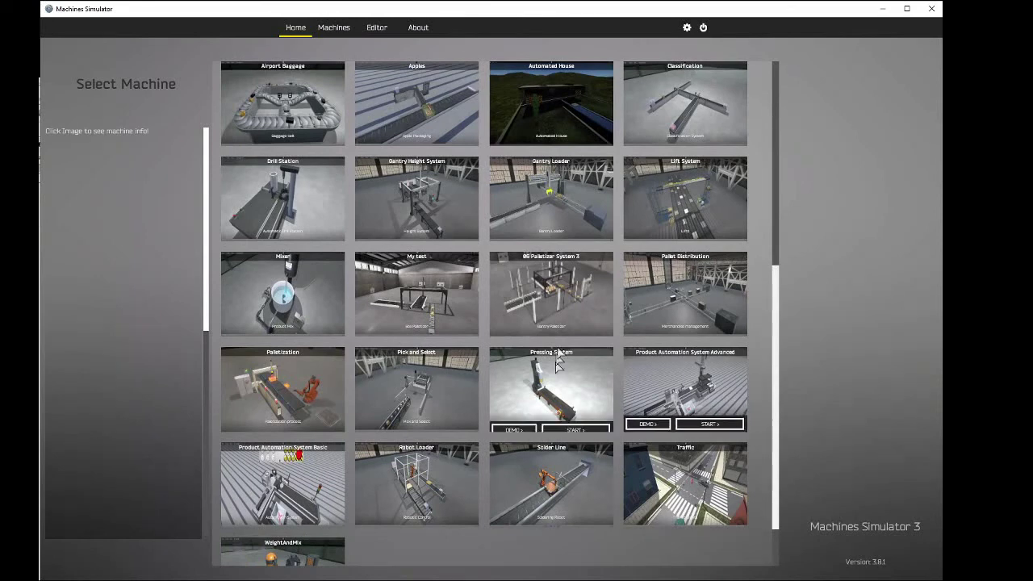
# Step: Run the "My test" machine in demo mode from the machine list and exit back to the main menu
pyautogui.moveTo(438, 291)
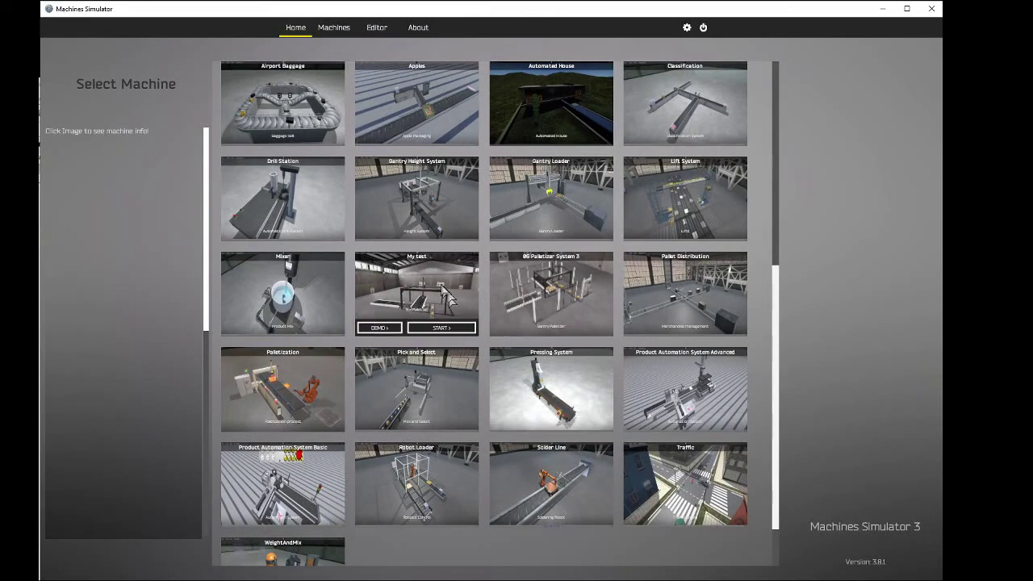
pyautogui.click(380, 329)
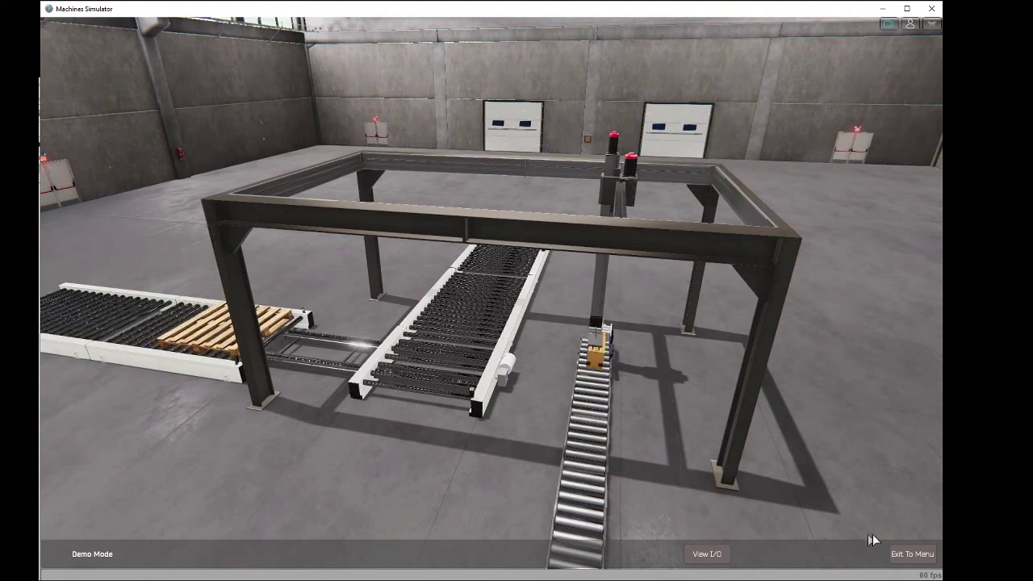
pyautogui.click(910, 555)
pyautogui.click(464, 325)
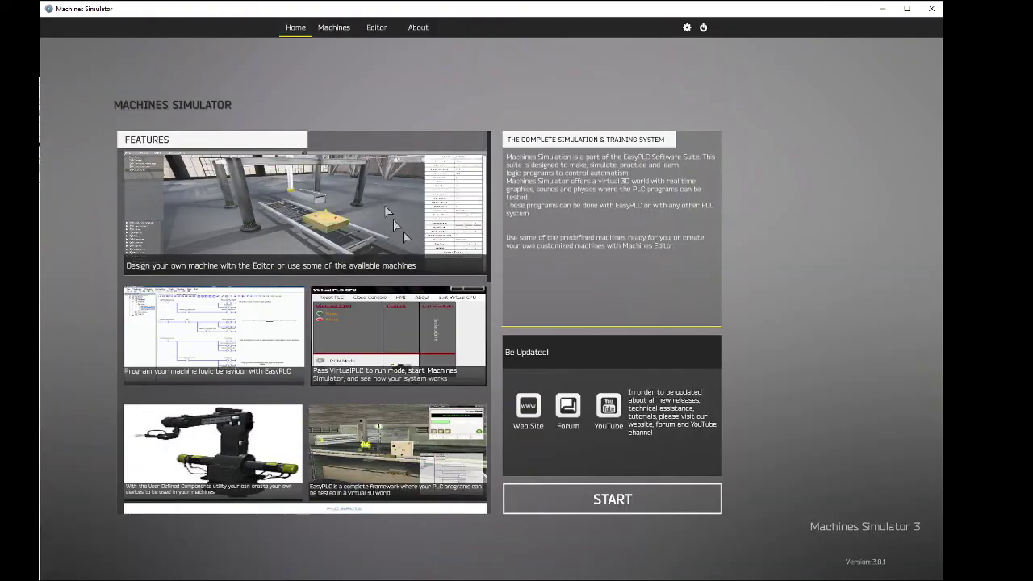
# Step: Start the "My test" machine in normal PLC mode from the machine list and inspect the gantry and conveyors
pyautogui.click(595, 499)
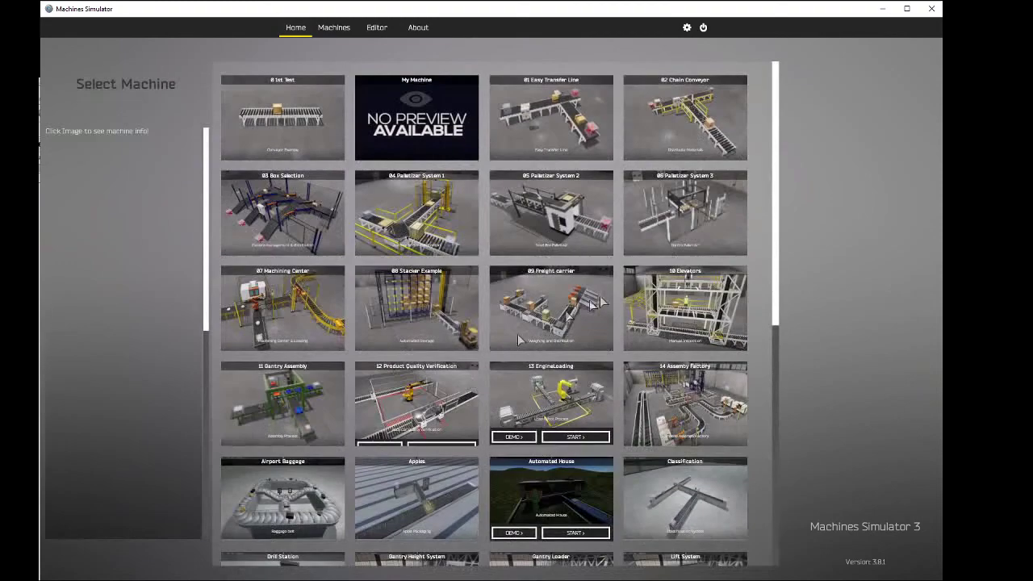
pyautogui.scroll(-5, 787, 258)
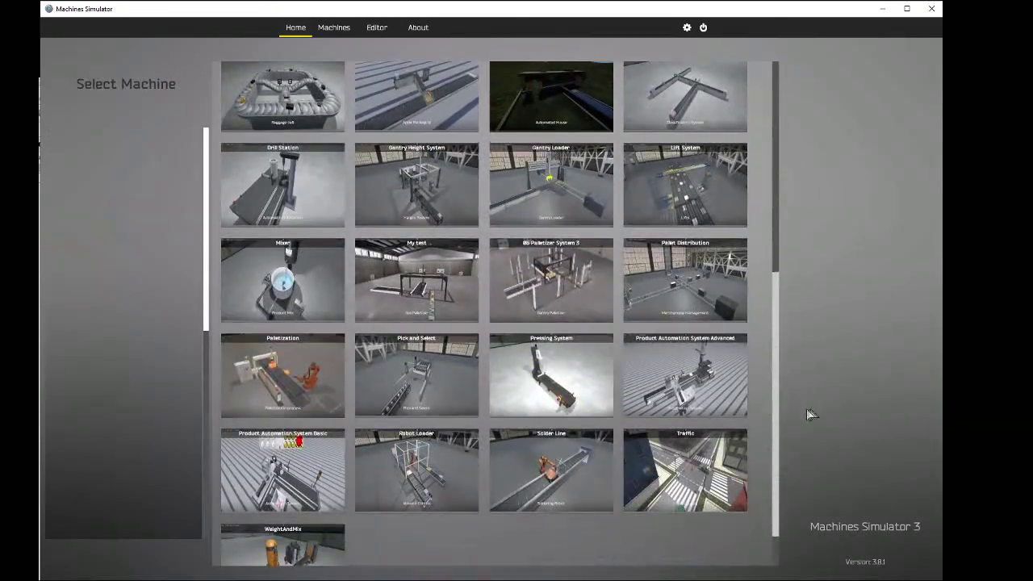
pyautogui.click(449, 315)
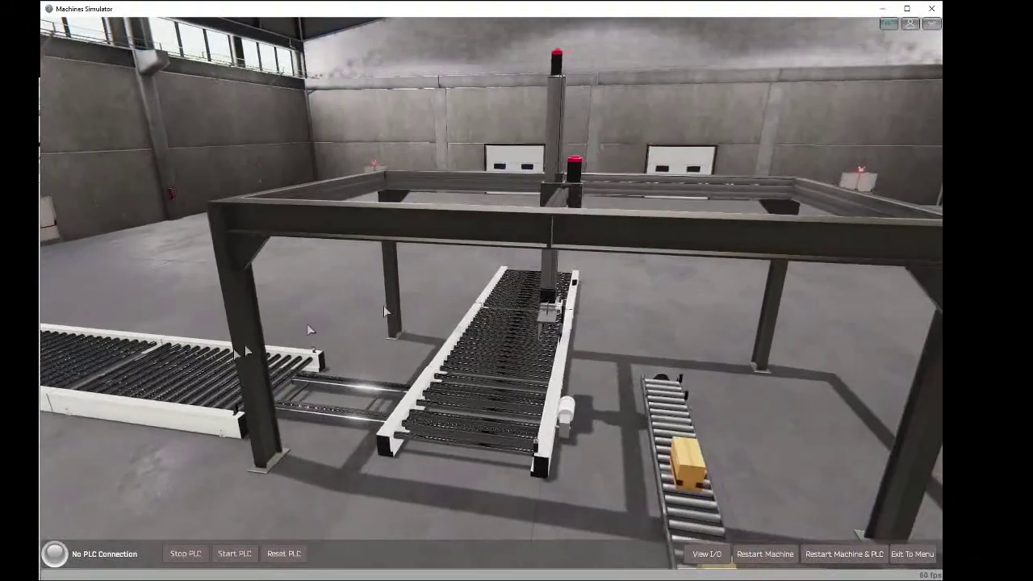
pyautogui.moveTo(530, 267); pyautogui.dragTo(638, 291, button='right')
pyautogui.scroll(-5, 686, 291)
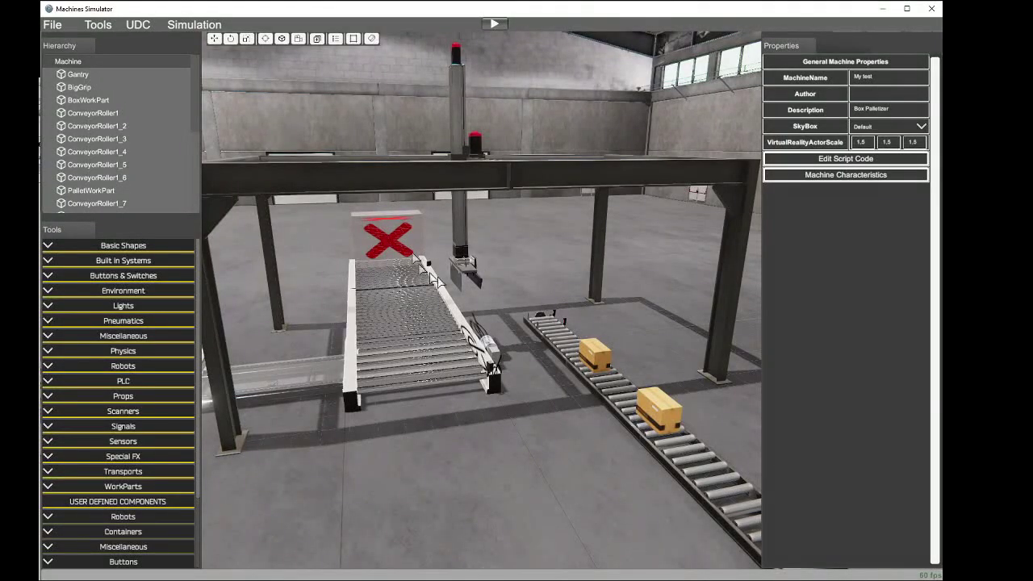
# Step: Enter "This machine must to be programmed in the following way..." as the description in the machine characteristics
pyautogui.moveTo(530, 205); pyautogui.dragTo(211, 218, button='right')
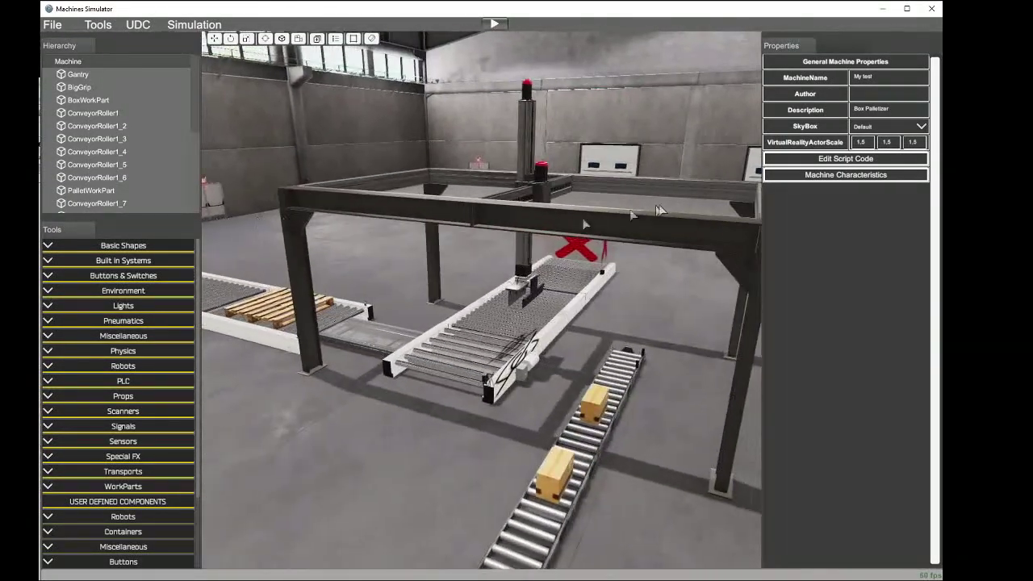
pyautogui.click(829, 176)
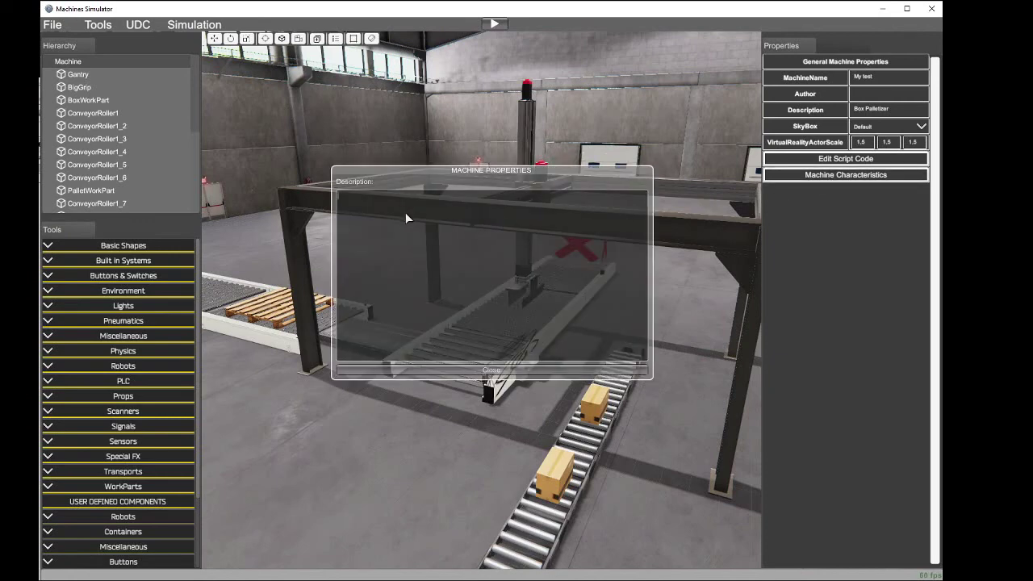
pyautogui.write('This machine must to be programmed in the following way')
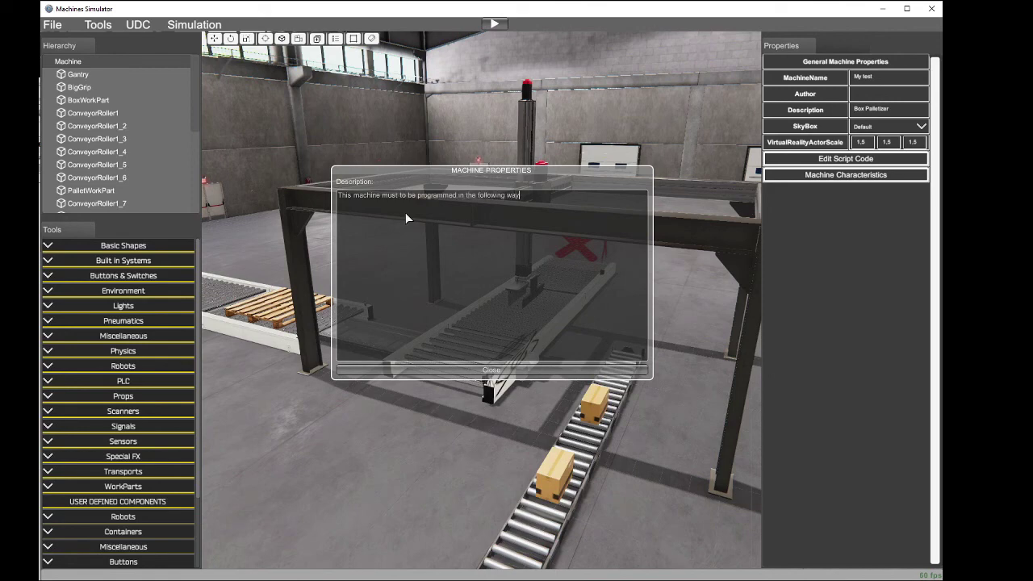
pyautogui.write('.....')
pyautogui.click(504, 371)
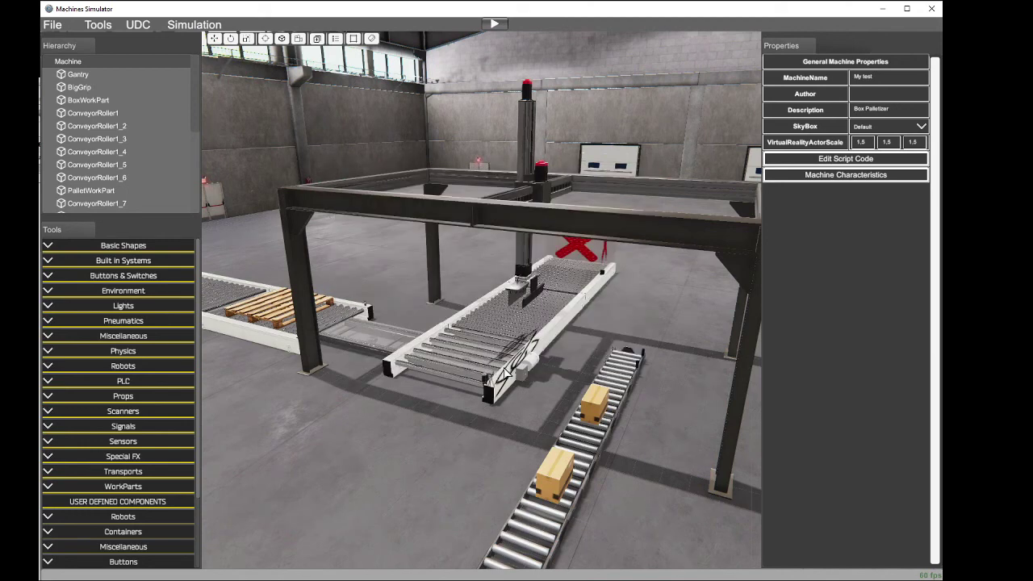
# Step: Save the "My test" machine and exit the editor to the main menu
pyautogui.click(52, 24)
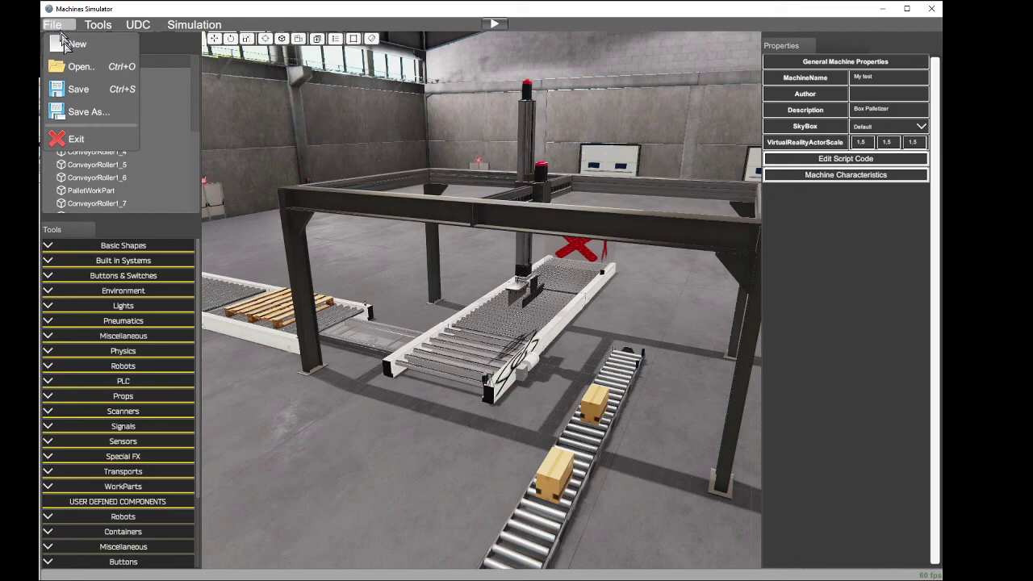
pyautogui.click(94, 86)
pyautogui.click(429, 354)
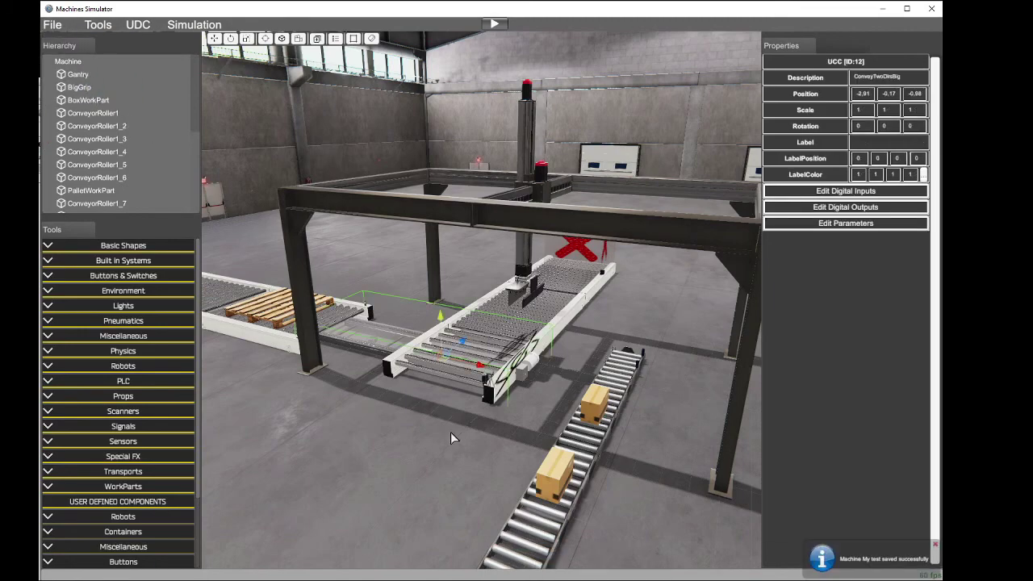
pyautogui.press('Escape')
pyautogui.press('Escape')
pyautogui.click(472, 323)
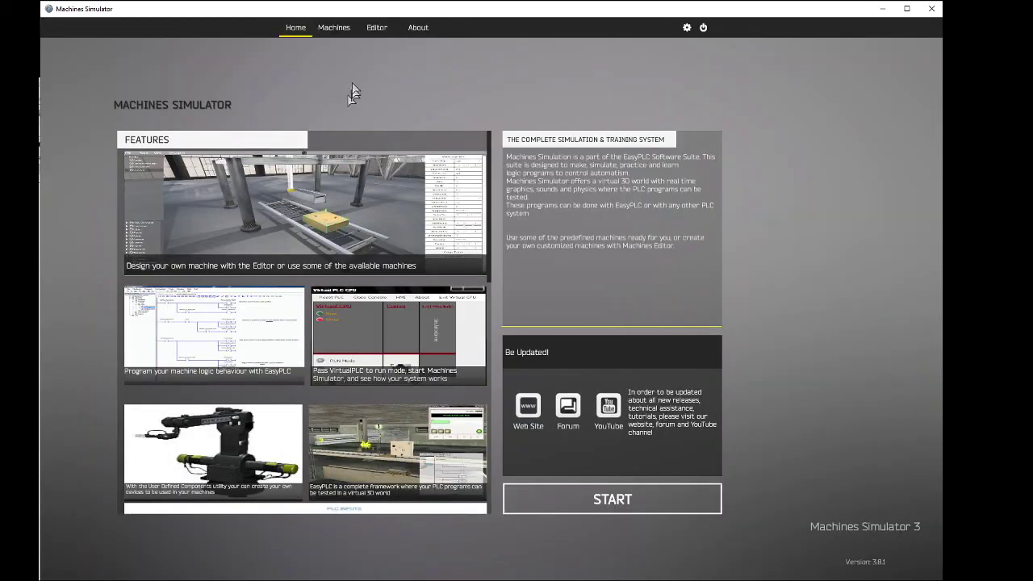
# Step: Find "My test" in the machine list and display its machine info to check the description
pyautogui.click(590, 501)
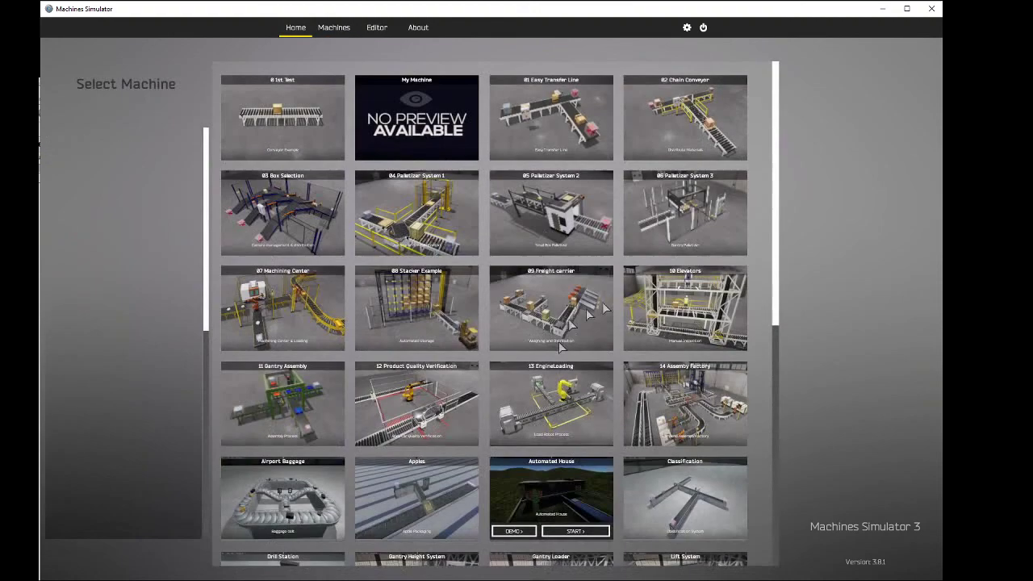
pyautogui.scroll(-5, 779, 210)
pyautogui.scroll(-3, 794, 363)
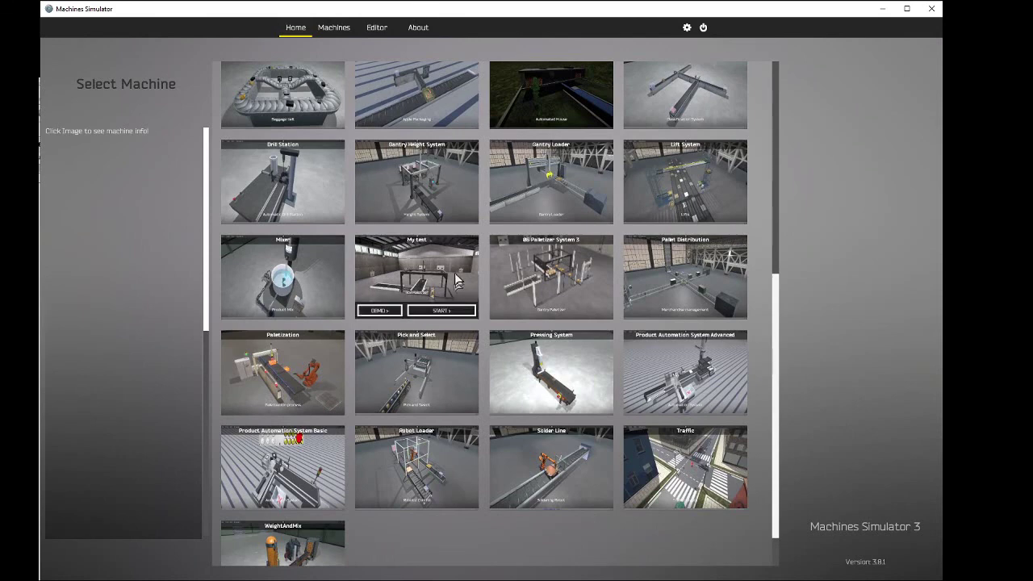
pyautogui.click(396, 250)
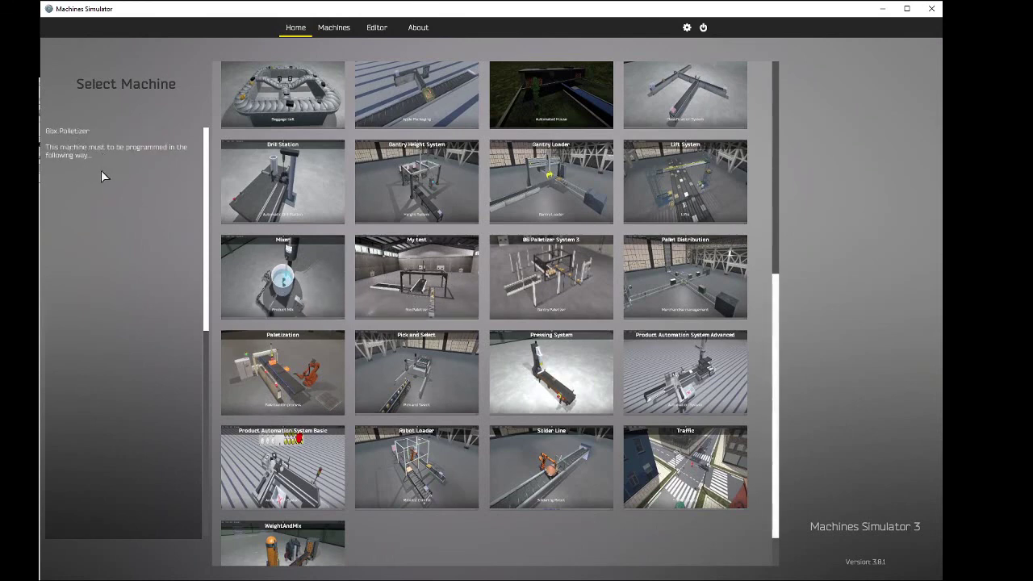
pyautogui.moveTo(422, 275)
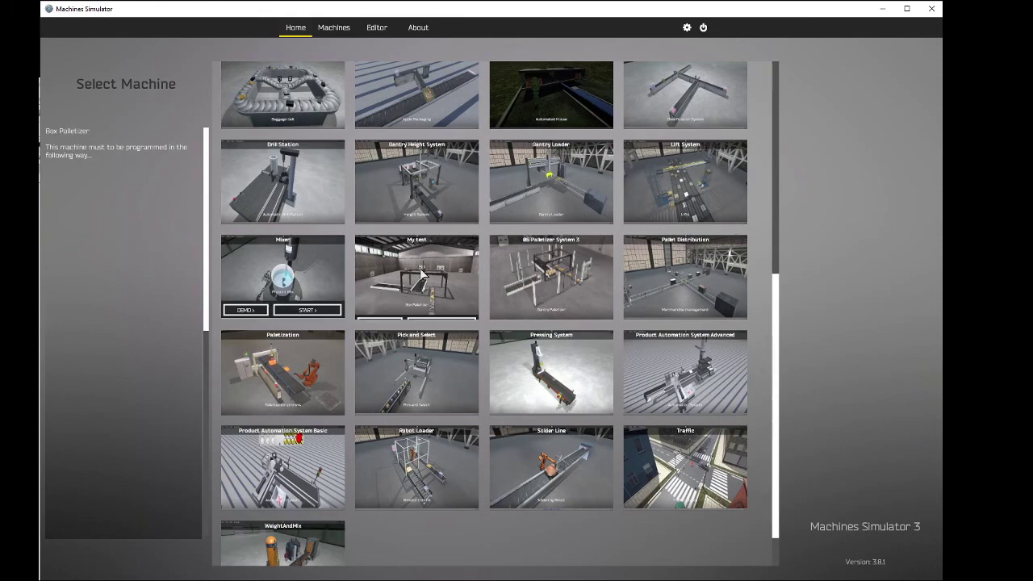